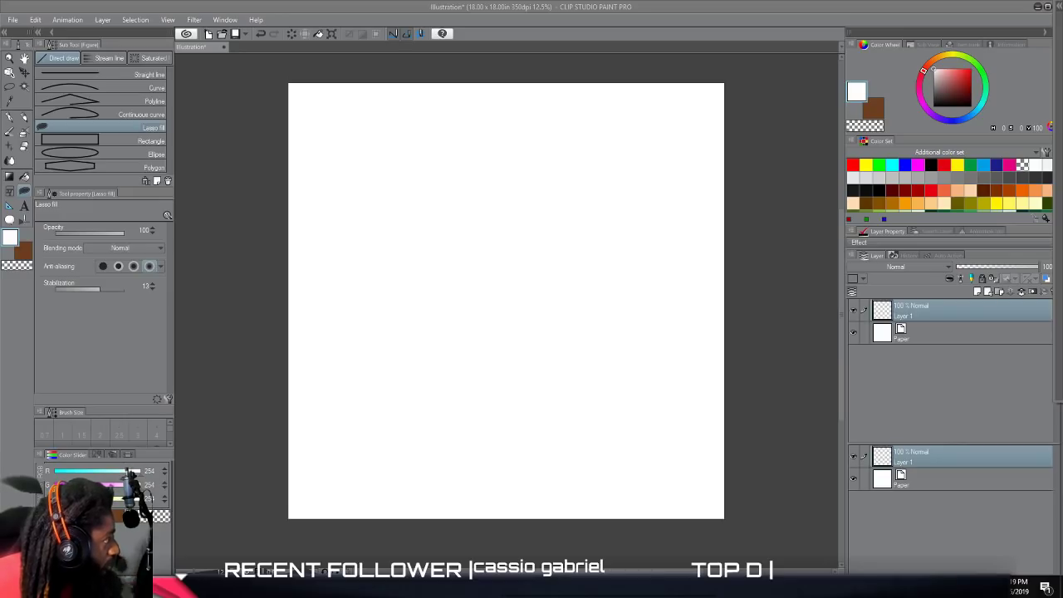
Switch to OBS and review the recording output settings and the video settings, leaving them unchanged.
left_click_drag(2, 166, 688, 0)
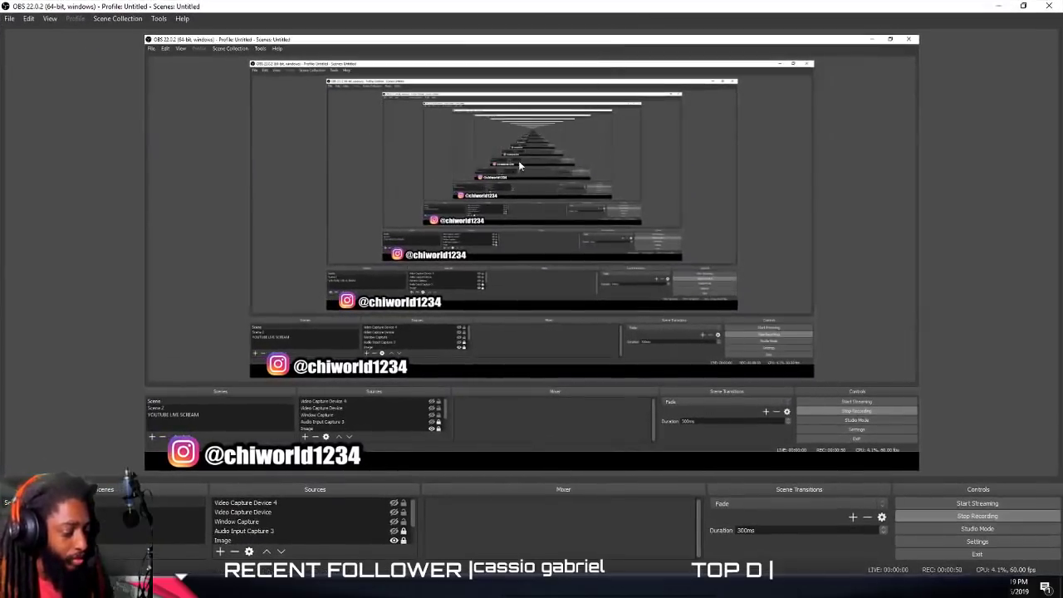
left_click(919, 541)
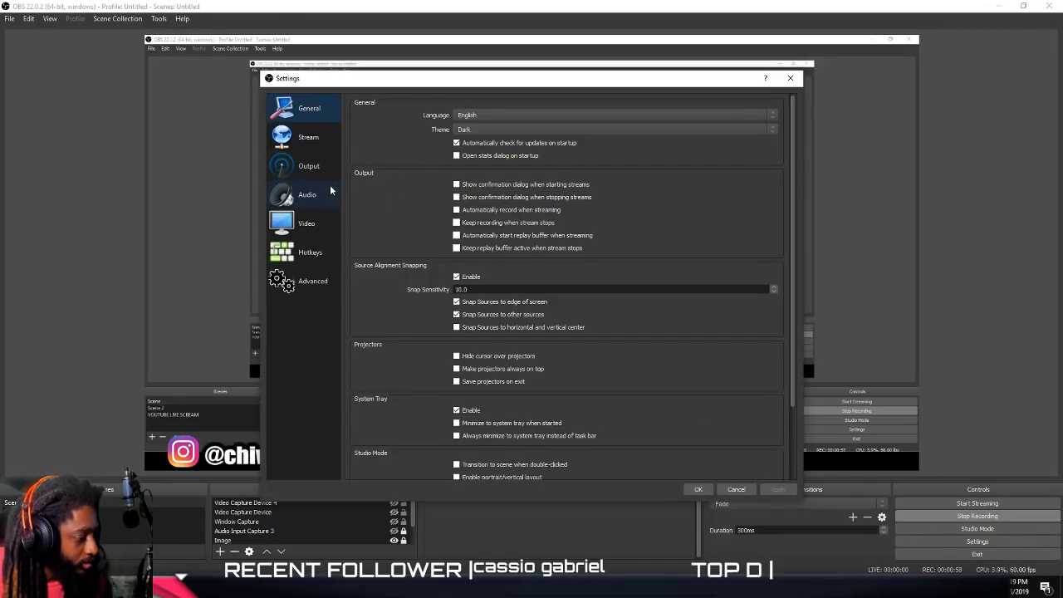
left_click(310, 172)
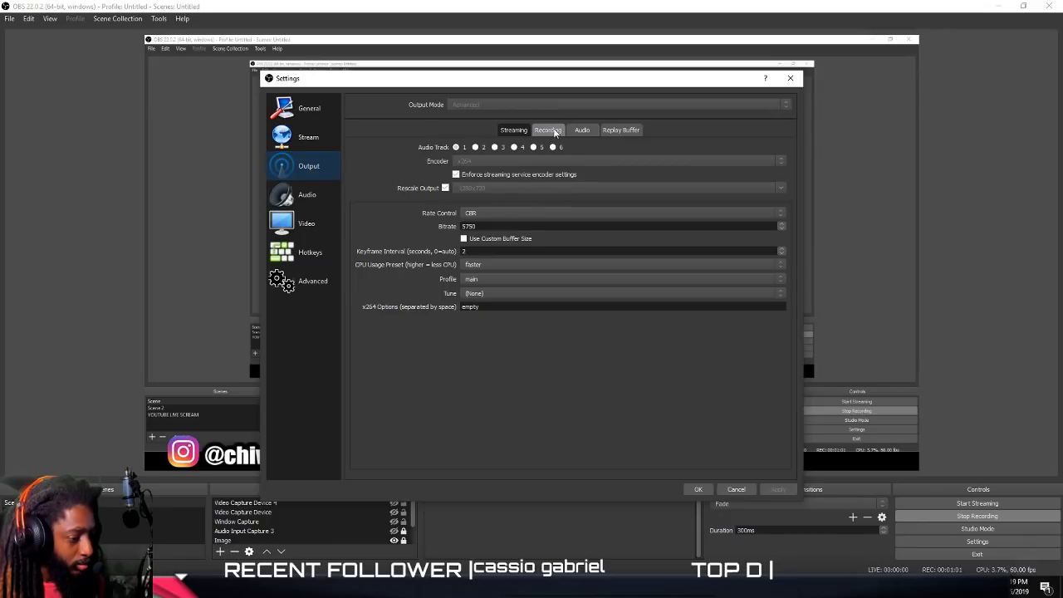
left_click(549, 130)
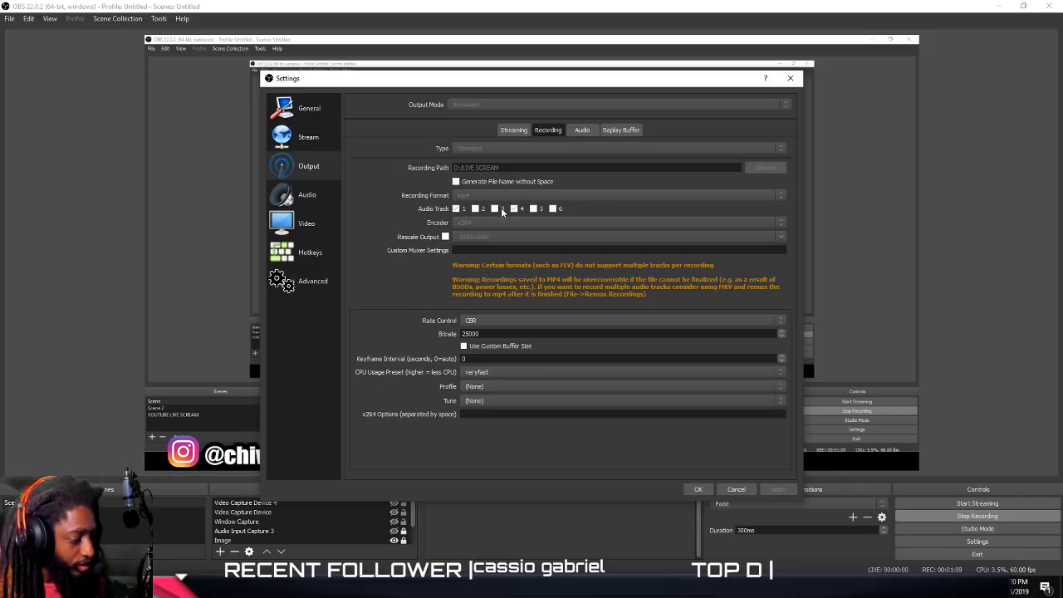
left_click(307, 228)
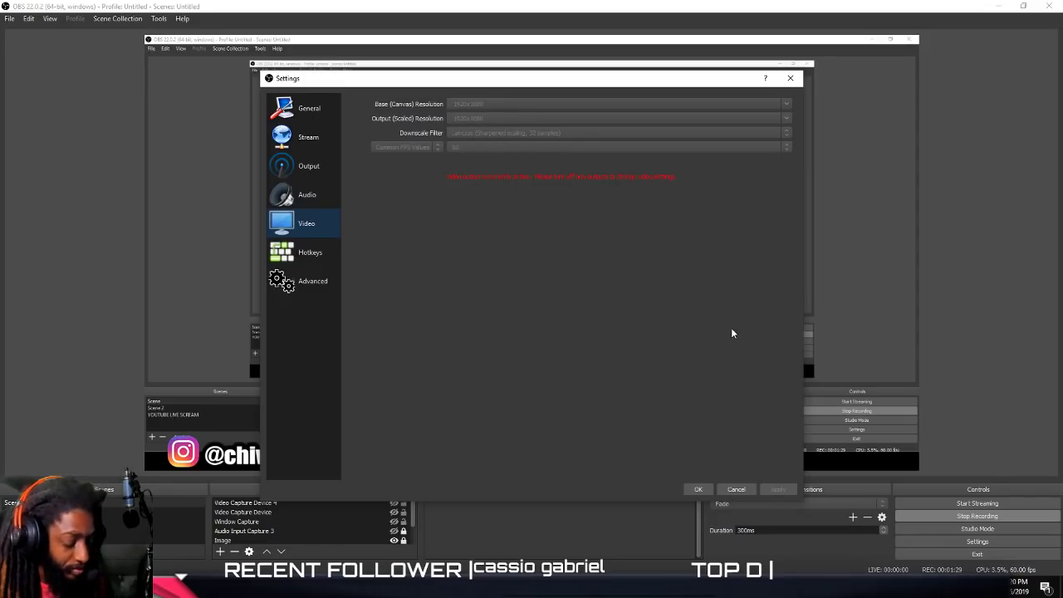
left_click(923, 5)
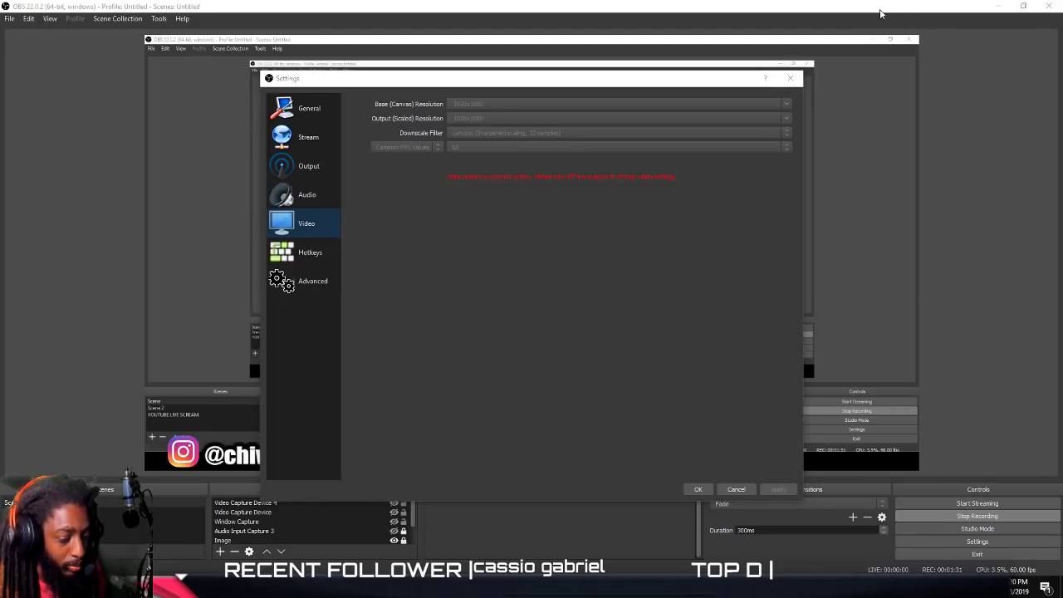
left_click(799, 75)
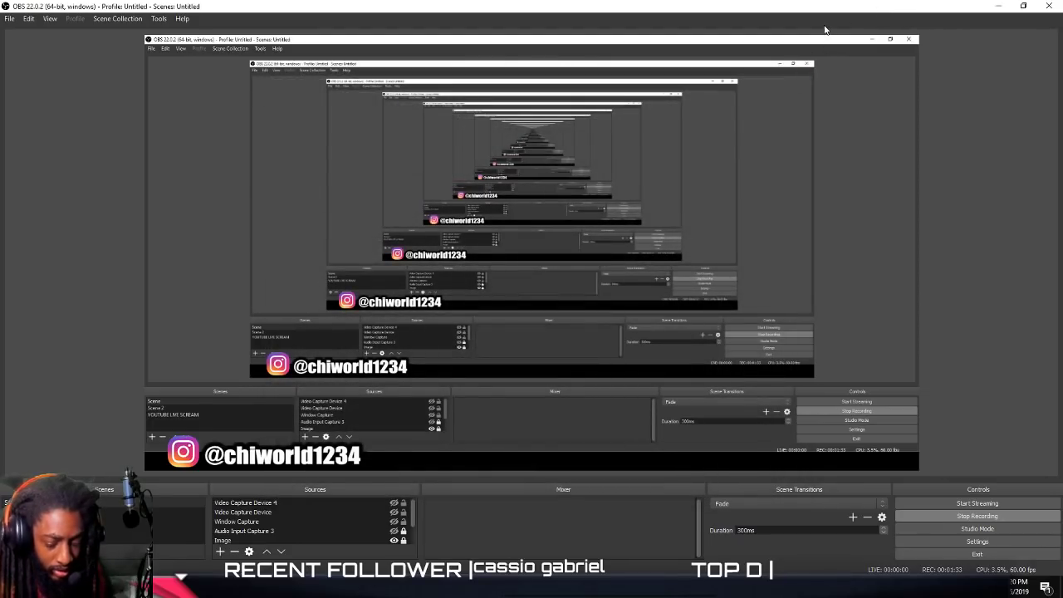
Switch back to Clip Studio Paint and import the image ellen_degeneres_s_bukley_shutterstock_137883089jpg.jpg from the Desktop folder.
left_click_drag(828, 7, 322, 101)
left_click(509, 100)
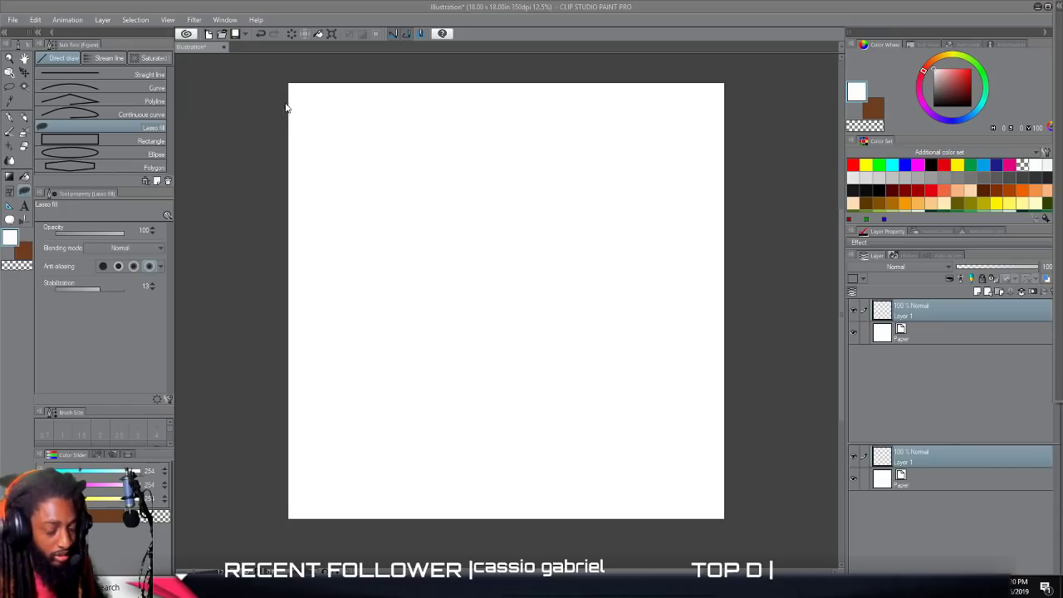
left_click(12, 19)
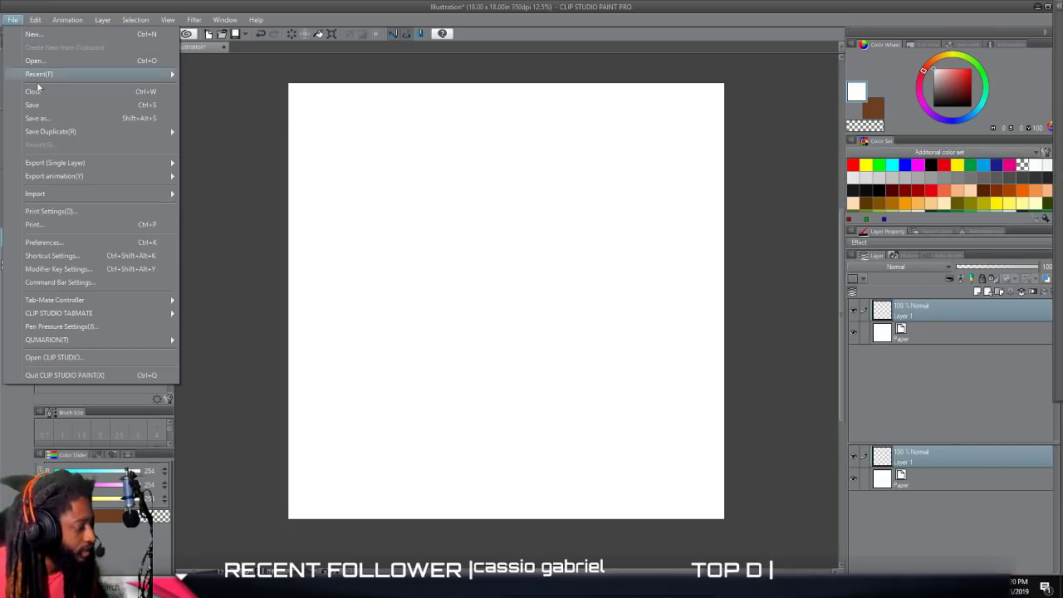
mouse_move(152, 194)
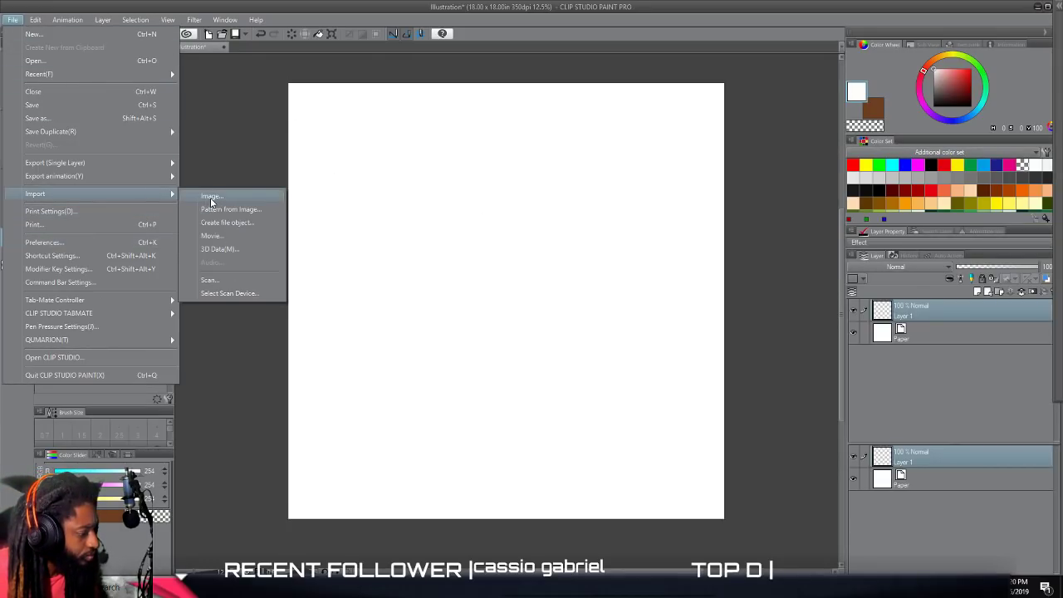
left_click(211, 200)
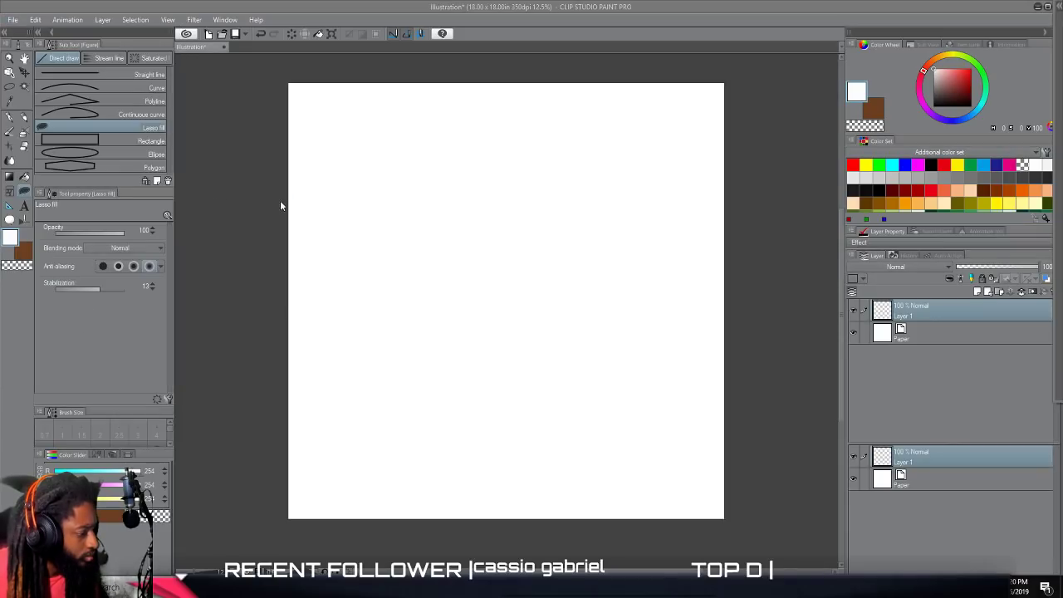
scroll(350, 266, "down", 5)
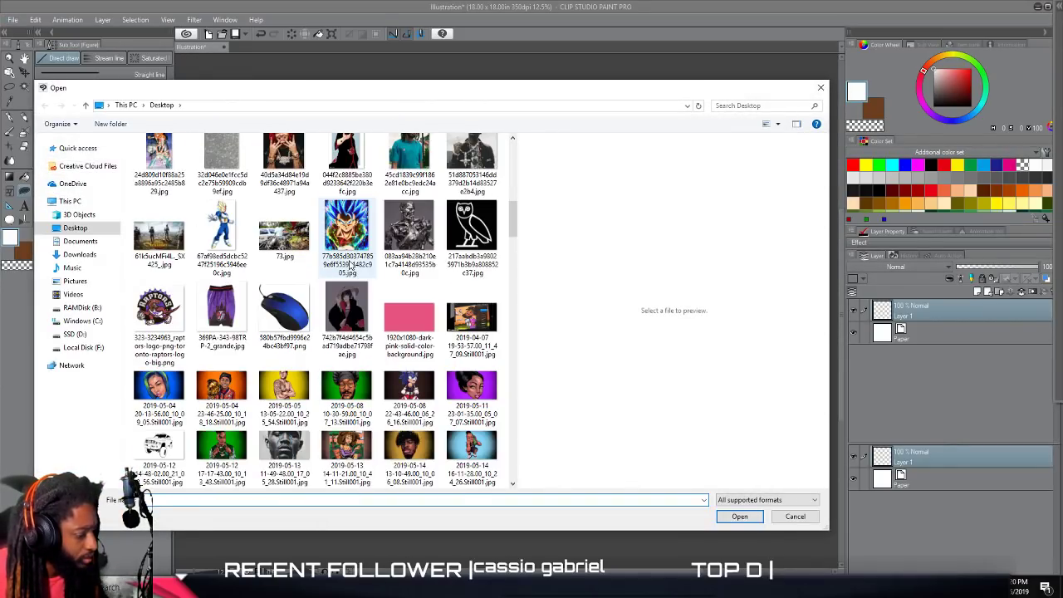
scroll(350, 266, "down", 5)
scroll(388, 320, "down", 15)
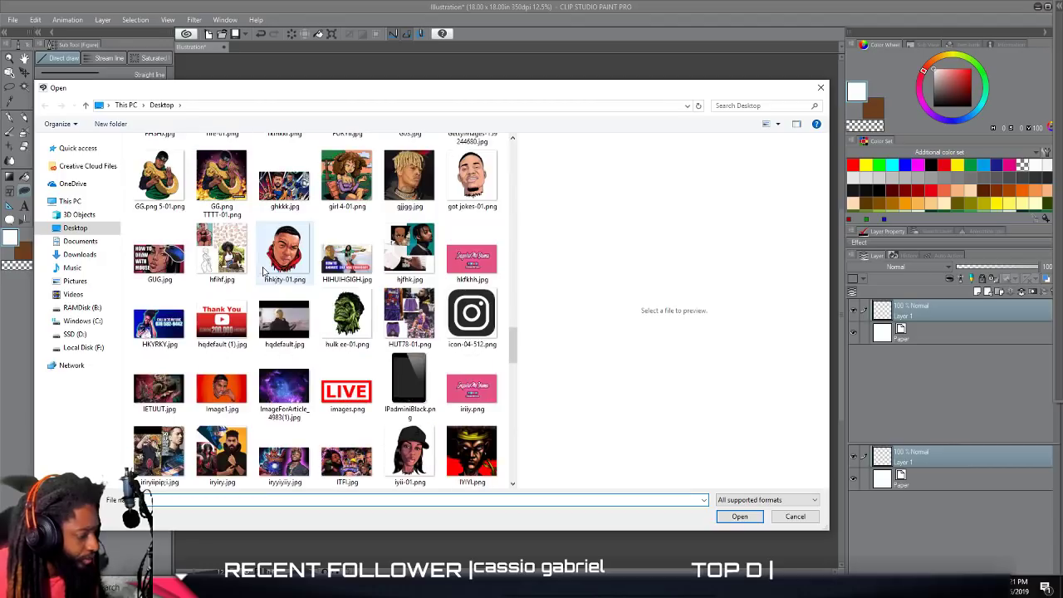
scroll(388, 319, "up", 10)
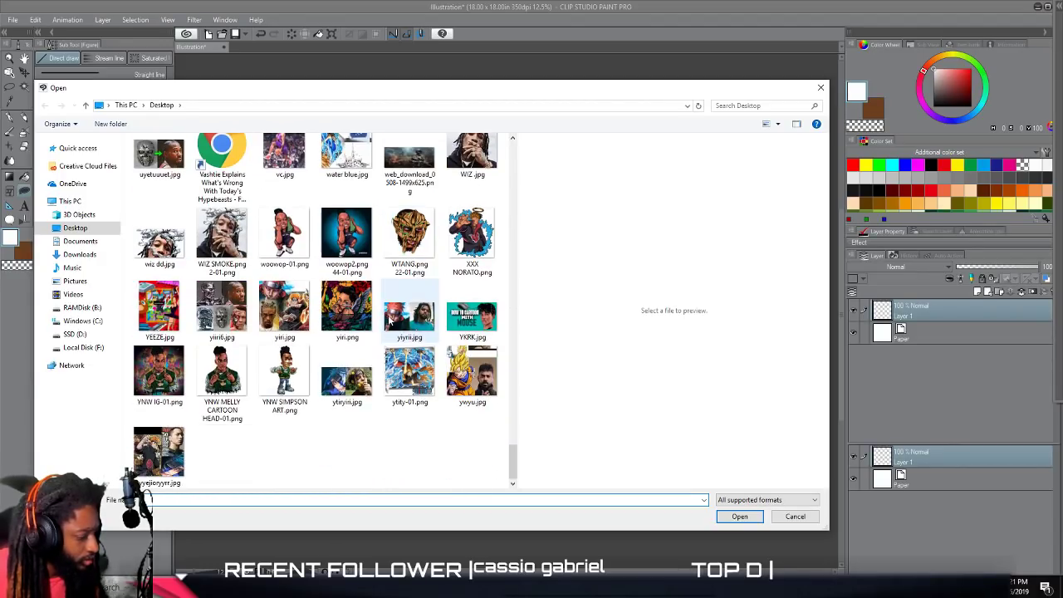
scroll(388, 320, "up", 8)
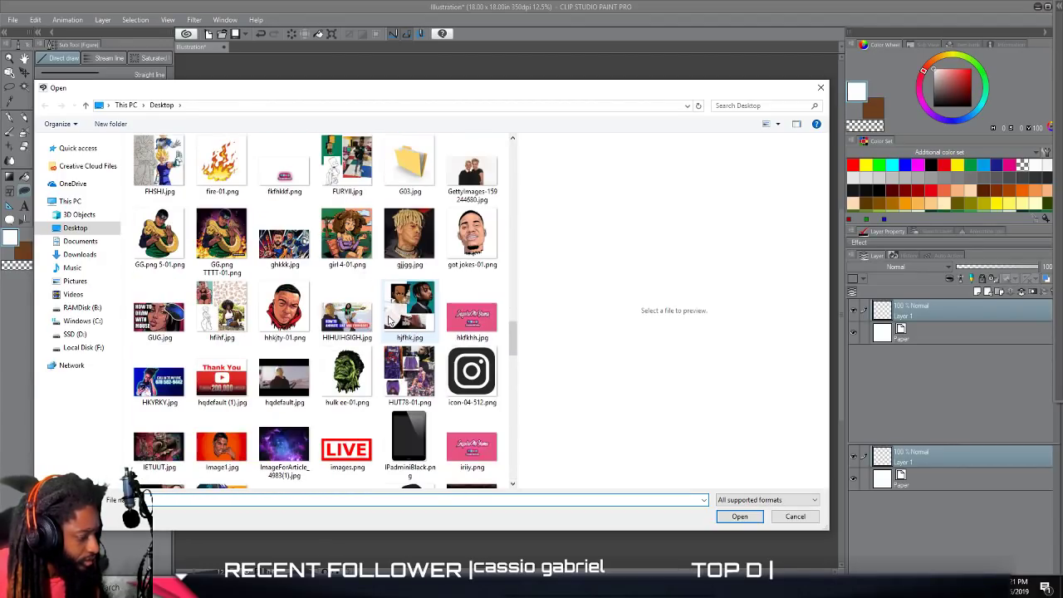
scroll(388, 320, "up", 5)
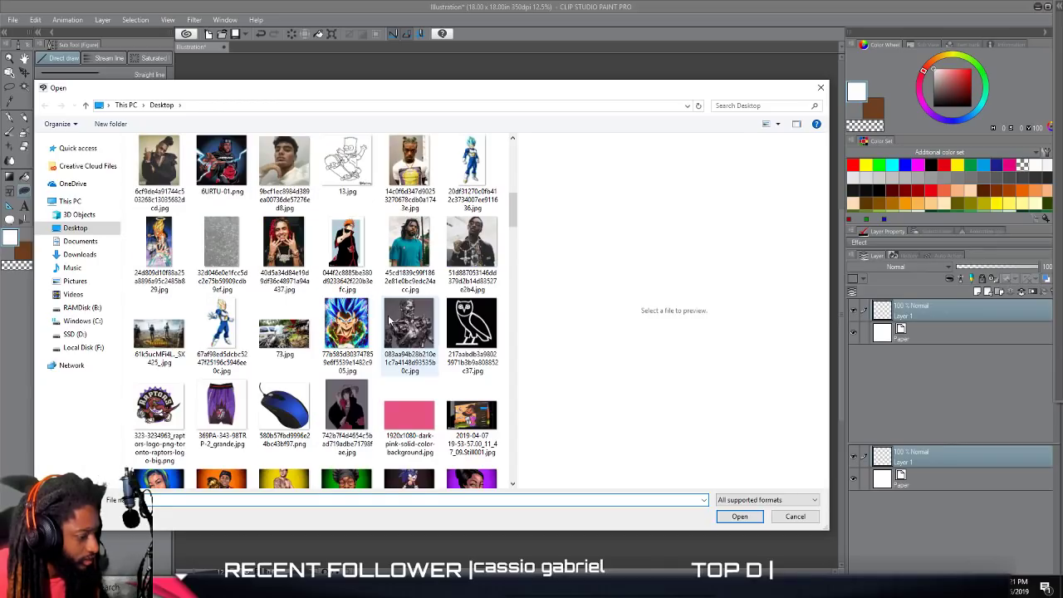
scroll(388, 320, "up", 3)
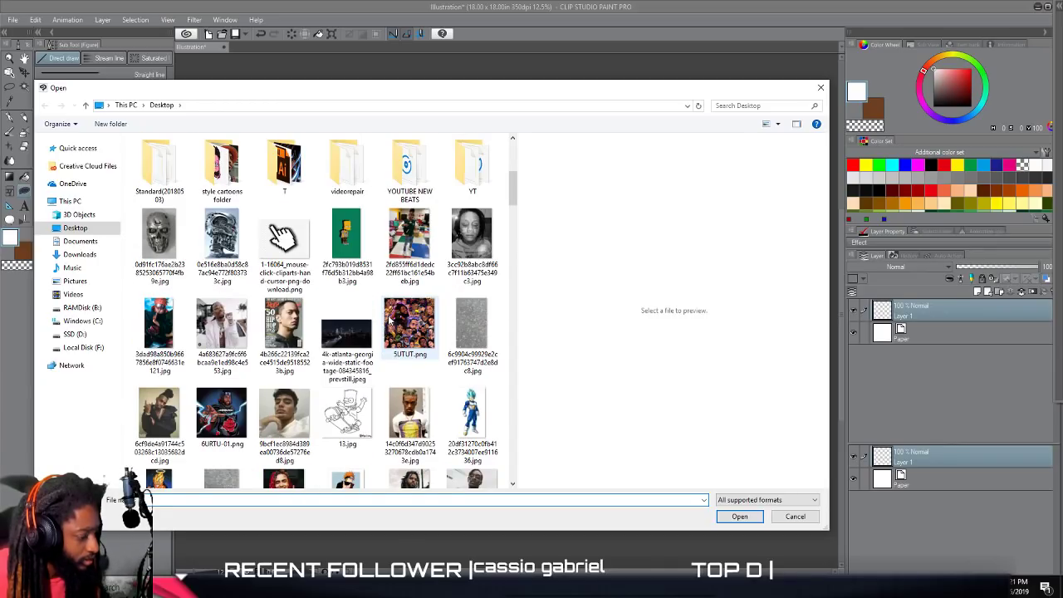
scroll(388, 320, "down", 12)
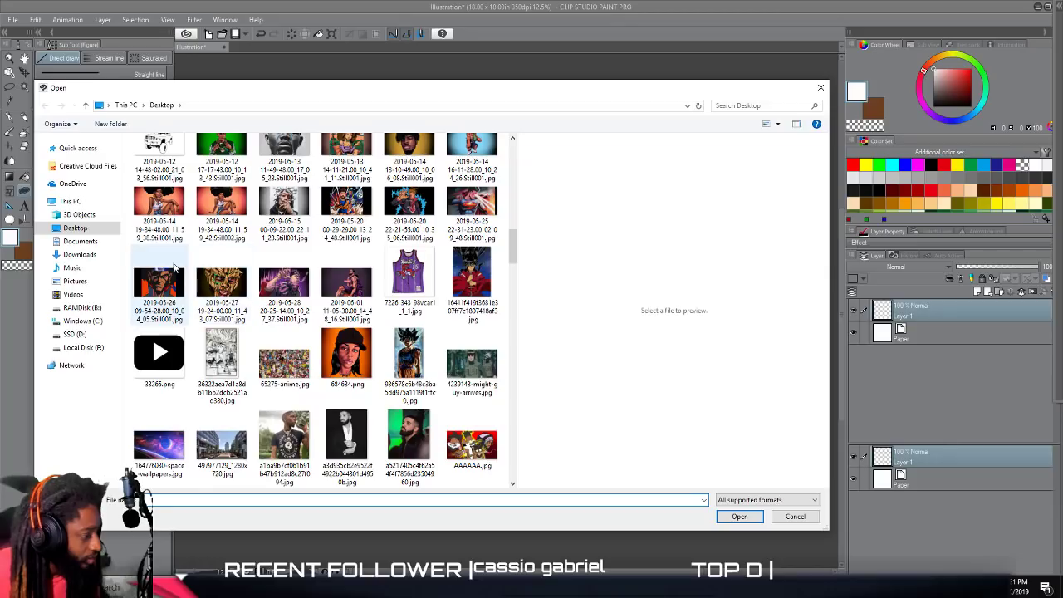
left_click(93, 256)
left_click(74, 228)
scroll(354, 276, "down", 10)
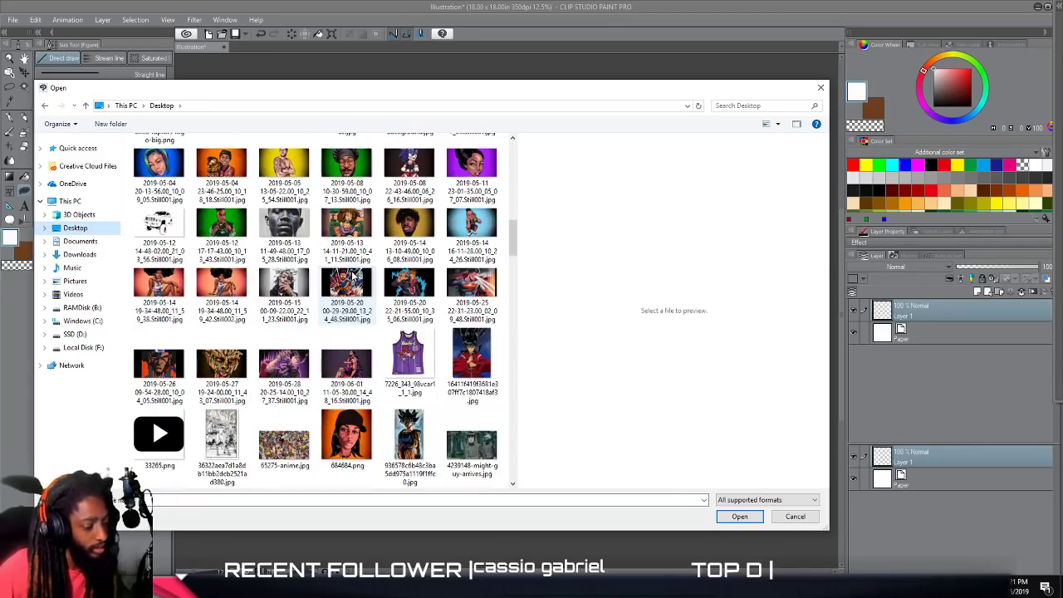
scroll(359, 287, "down", 10)
scroll(370, 304, "down", 2)
scroll(369, 303, "up", 2)
left_click(478, 340)
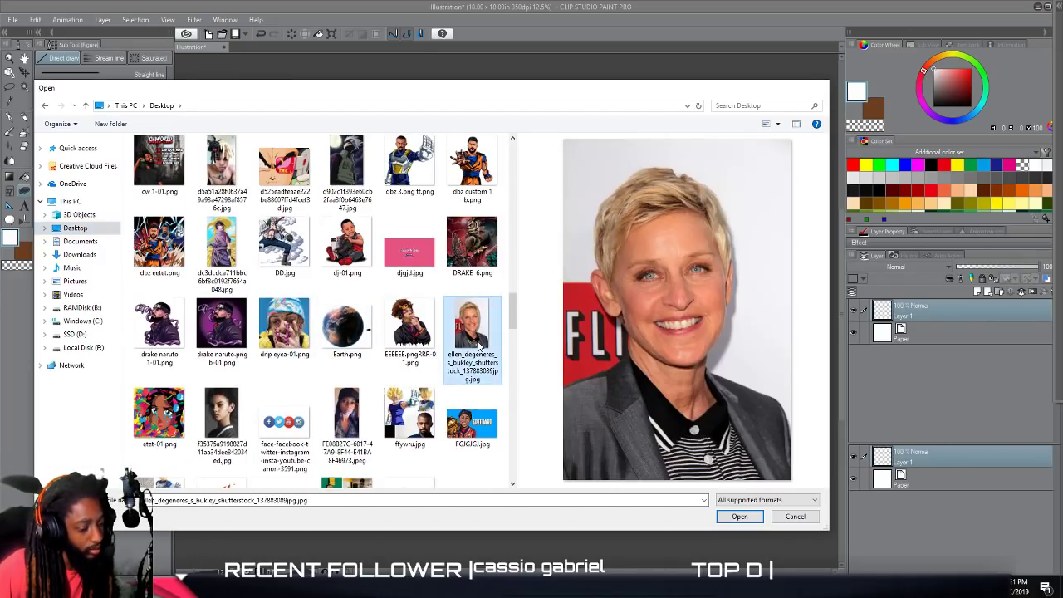
double_click(478, 342)
Enlarge the imported photo to a scale ratio of about 717 and align it with the canvas's right edge.
left_click_drag(535, 342, 676, 555)
left_click_drag(476, 256, 343, 57)
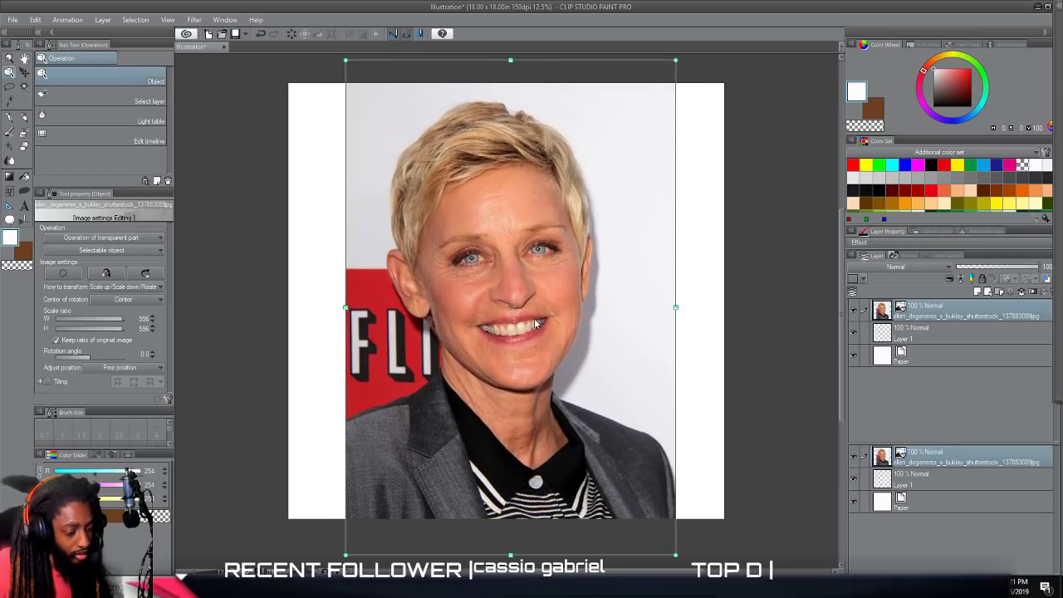
left_click_drag(534, 319, 497, 282)
left_click_drag(638, 521, 705, 505)
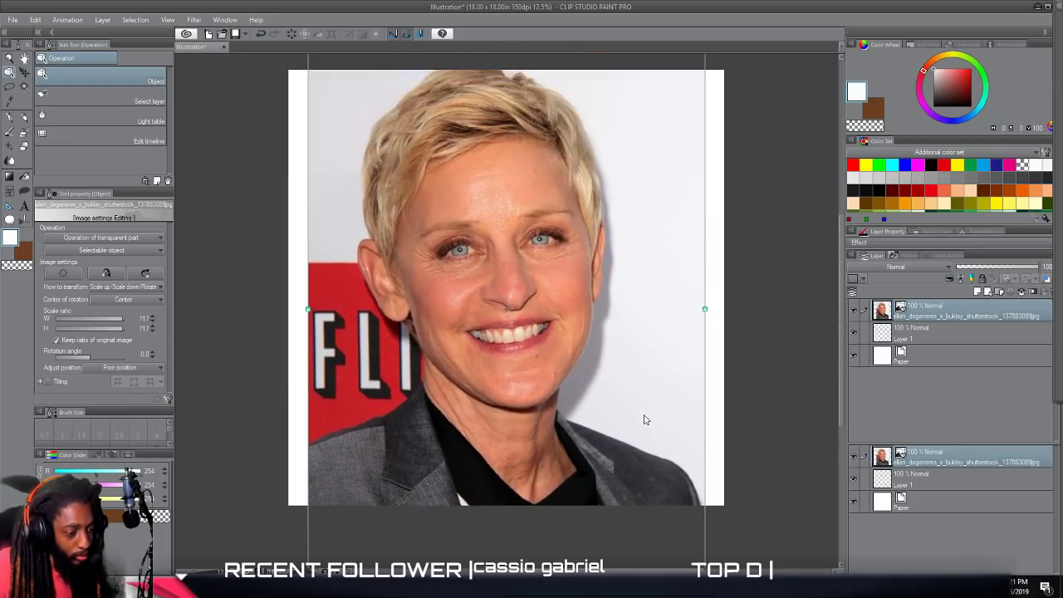
scroll(644, 414, "up", 1)
left_click_drag(572, 326, 591, 340)
scroll(591, 341, "down", 1)
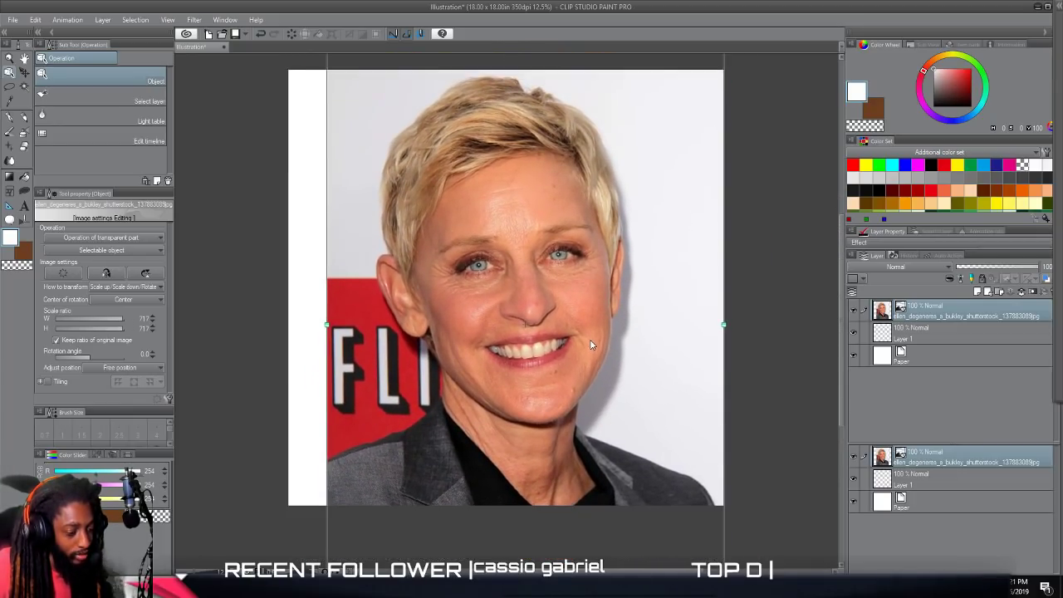
Lower the photo layer's opacity to 65% and place Layer 1 above it in the layer order.
left_click(1037, 267)
left_click_drag(1037, 268, 1012, 266)
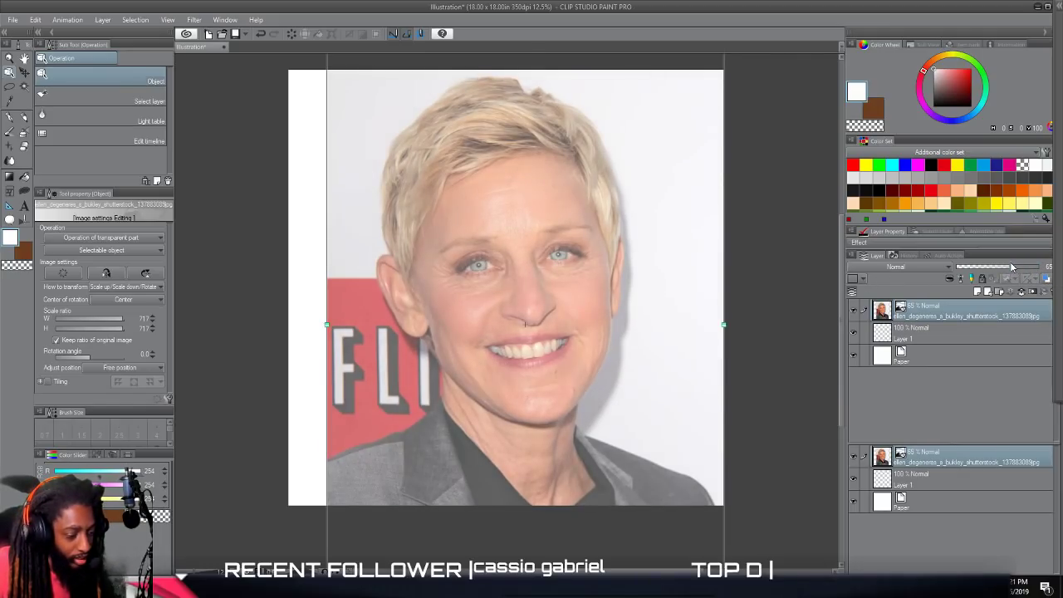
left_click(929, 337)
left_click_drag(932, 316, 923, 306)
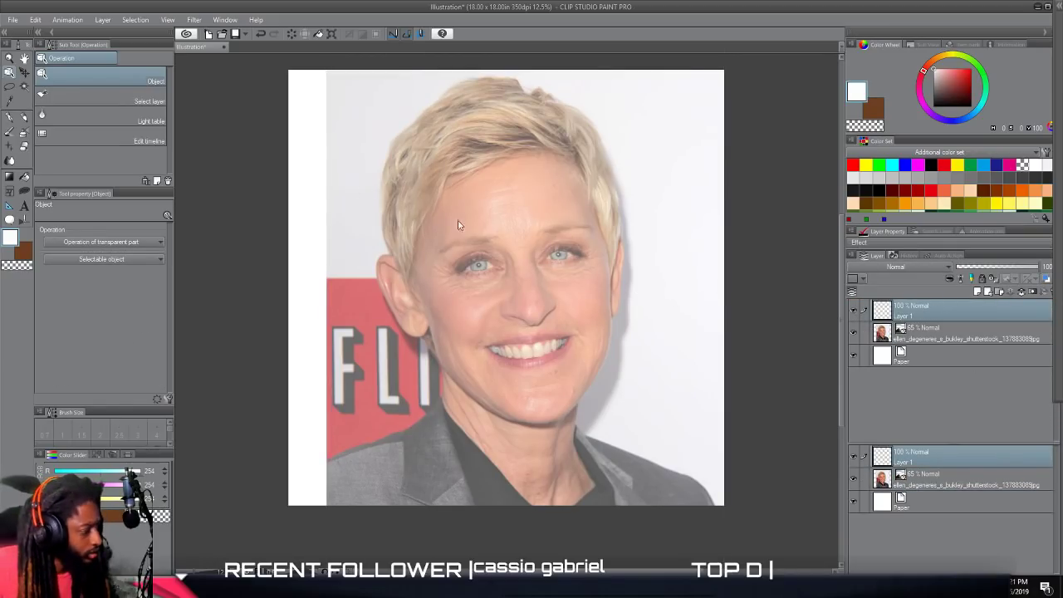
Choose the G-pen and set the drawing colour to black (000000).
left_click(11, 119)
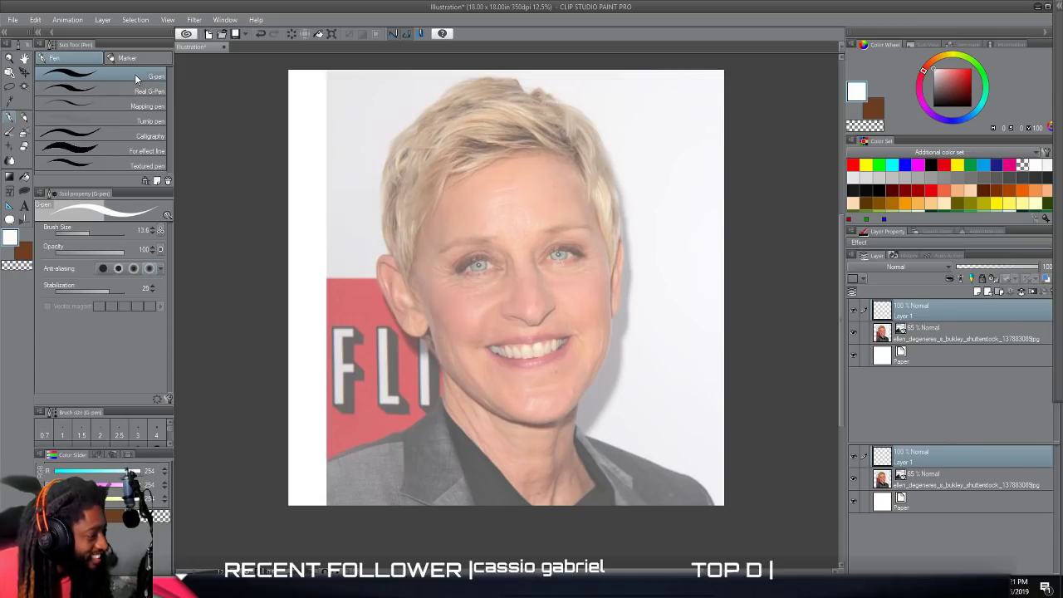
left_click(11, 239)
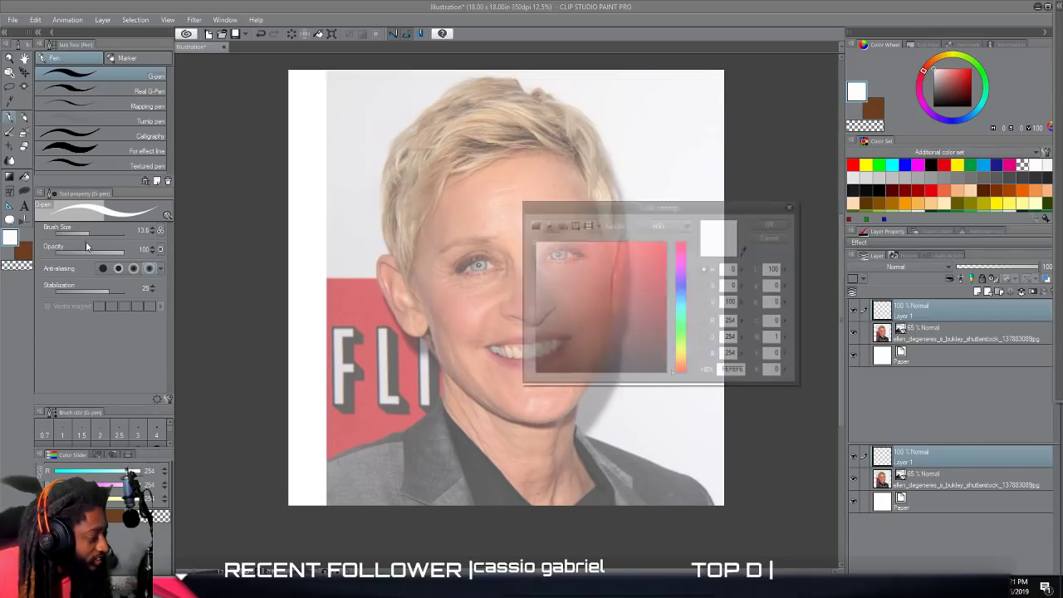
left_click(662, 374)
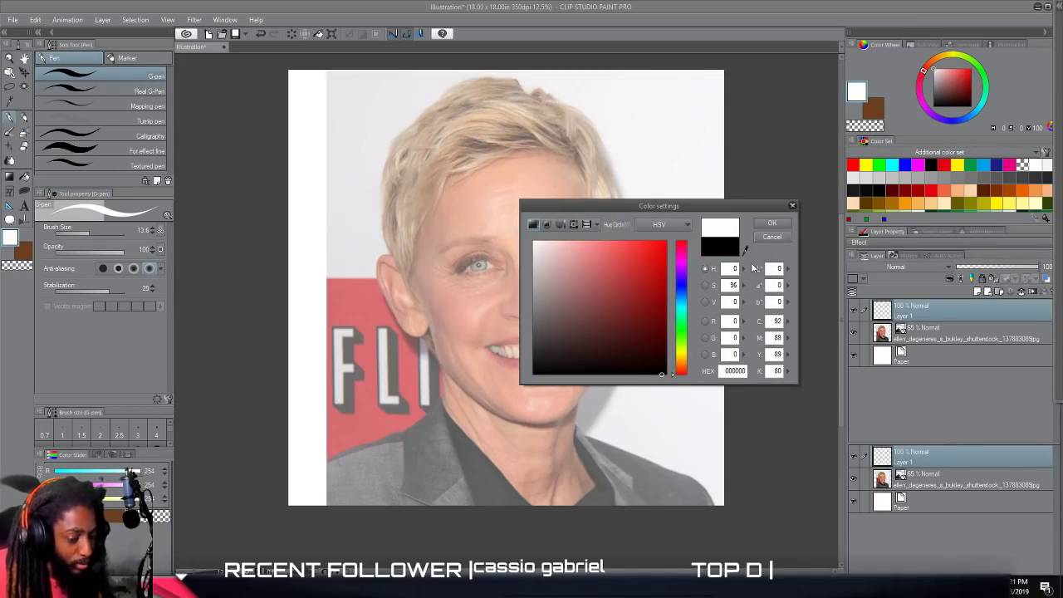
left_click(772, 222)
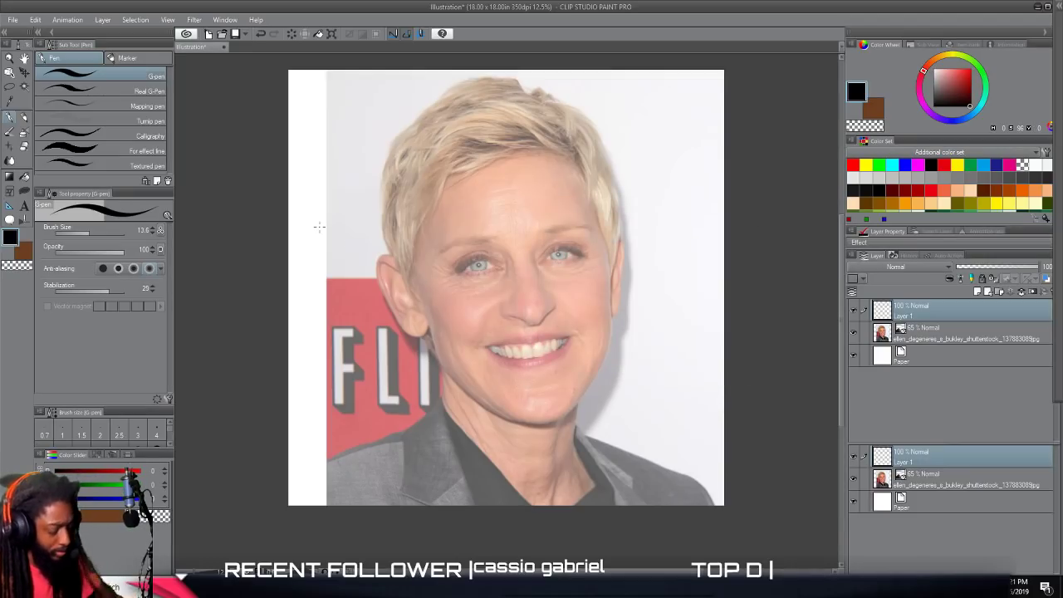
scroll(319, 226, "up", 3)
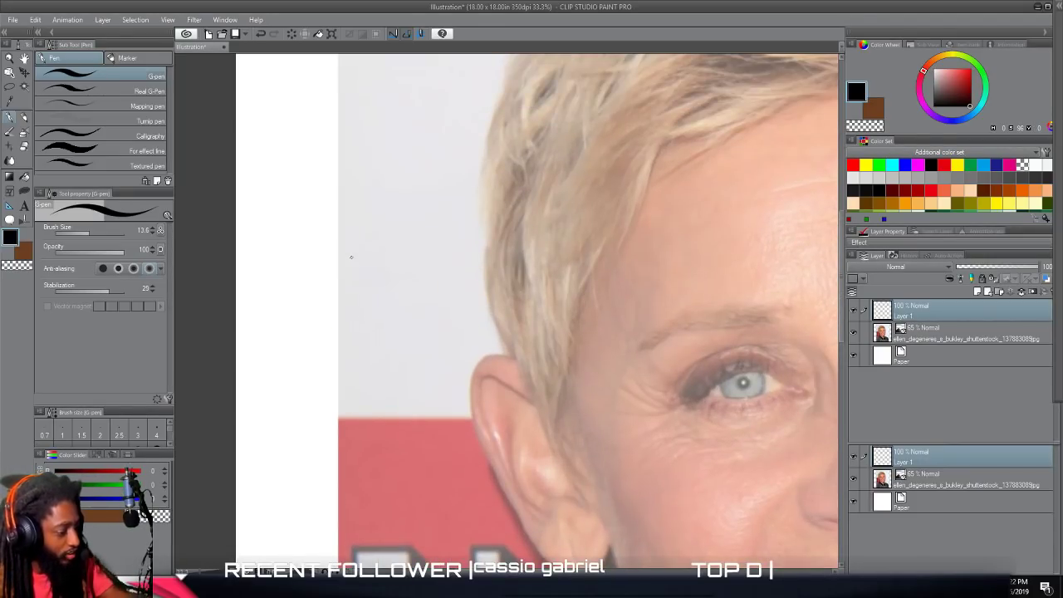
left_click_drag(289, 160, 284, 366)
left_click_drag(267, 161, 243, 371)
key("ctrl+z")
key("ctrl+z")
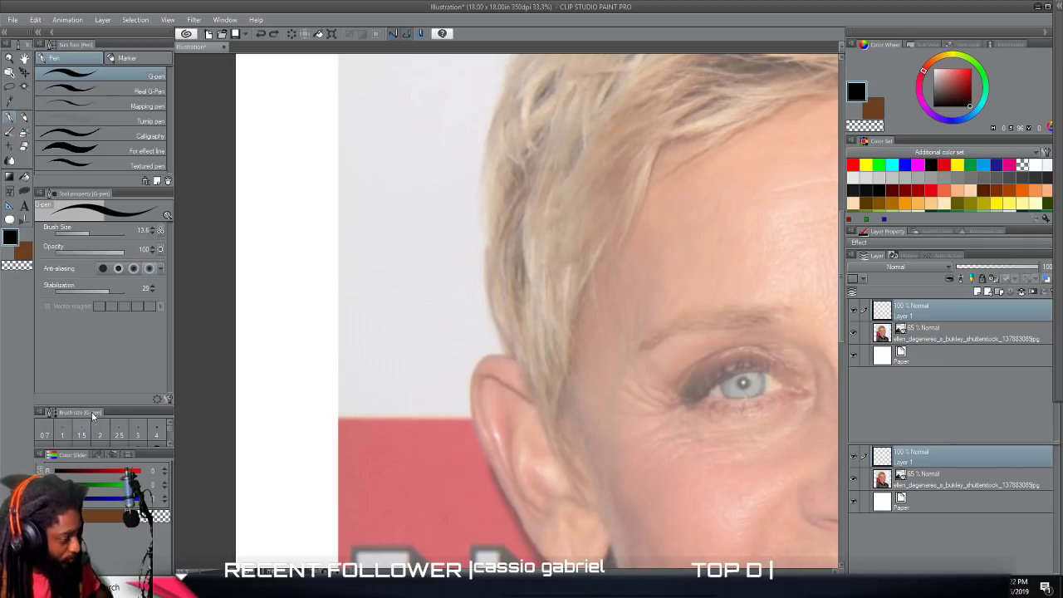
Trace the upper and lower lid contours of the photo's left eye, thickening the upper lash line towards the outer corner.
scroll(571, 501, "down", 1)
scroll(628, 532, "right", 4)
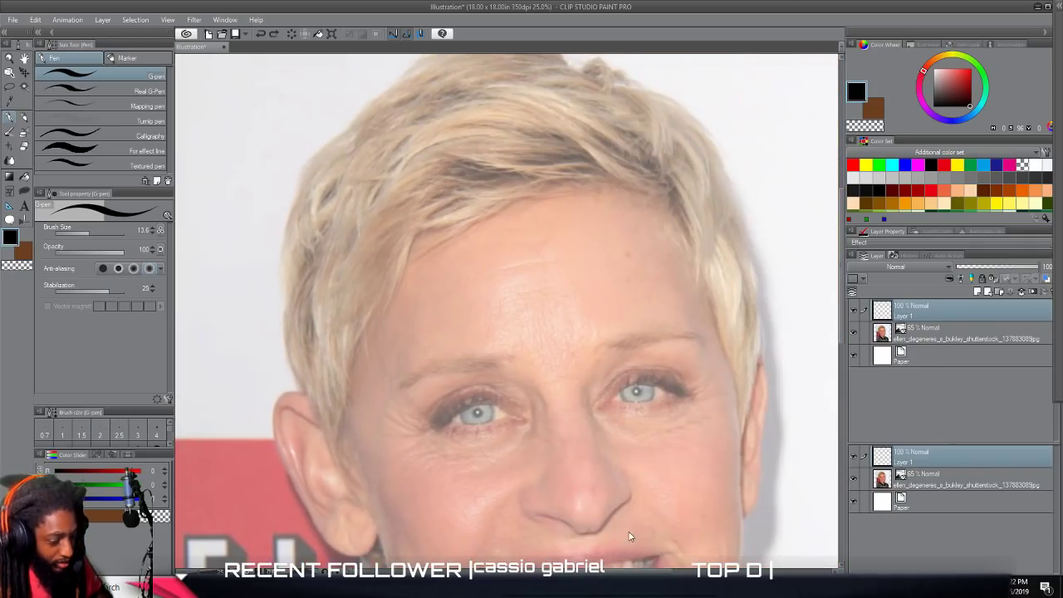
scroll(623, 528, "down", 3)
scroll(600, 517, "up", 3)
scroll(590, 509, "left", 3)
scroll(573, 486, "up", 8)
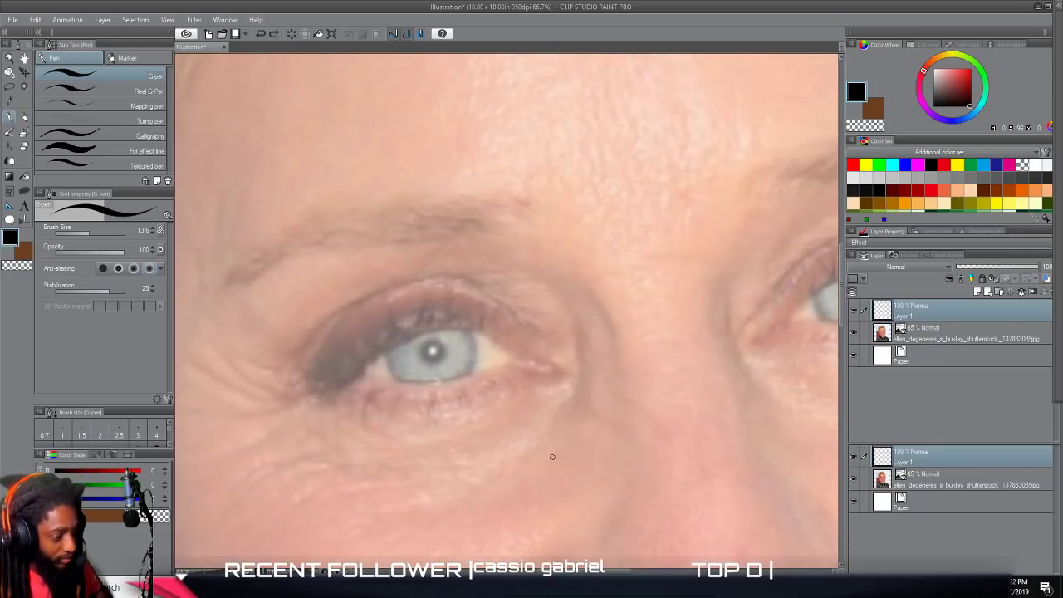
scroll(553, 457, "up", 4)
scroll(551, 457, "up", 3)
scroll(551, 457, "left", 2)
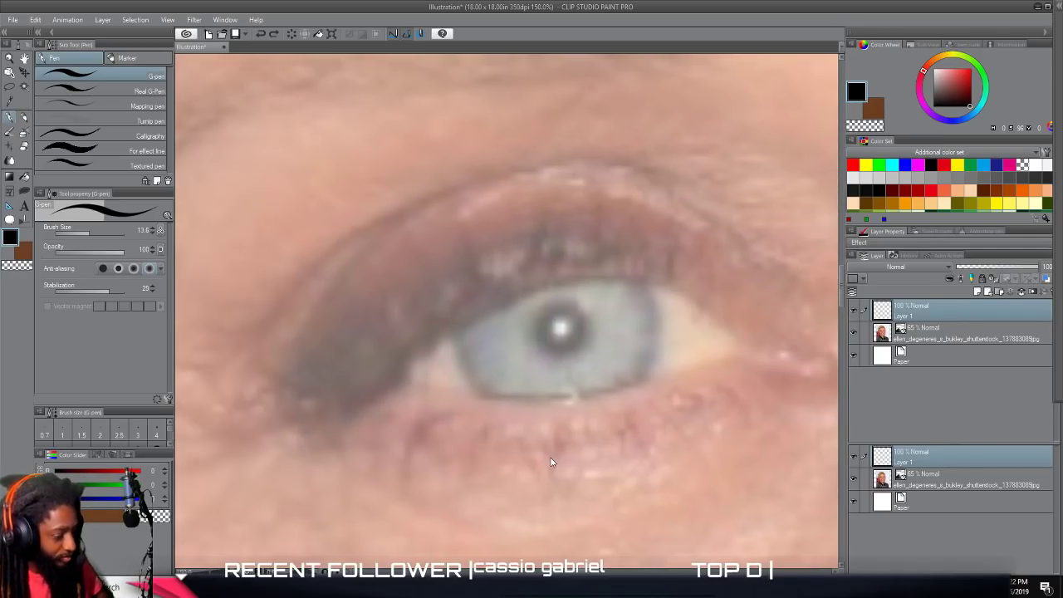
scroll(551, 457, "right", 1)
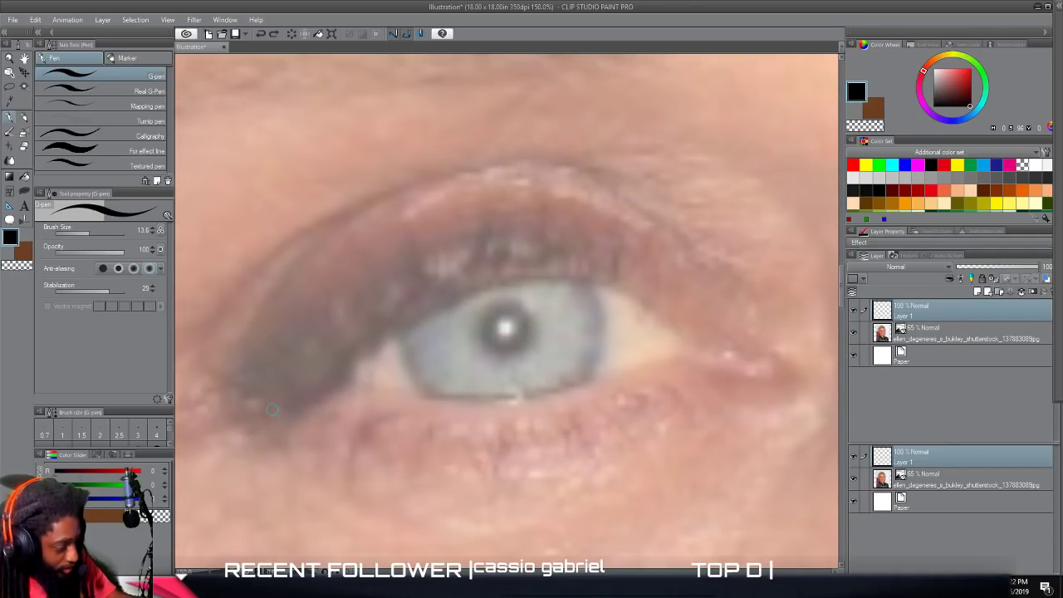
mouse_move(290, 407)
left_mouse_down()
mouse_move(429, 305)
mouse_move(508, 271)
mouse_move(582, 270)
mouse_move(678, 330)
mouse_move(752, 348)
mouse_move(760, 384)
left_mouse_up()
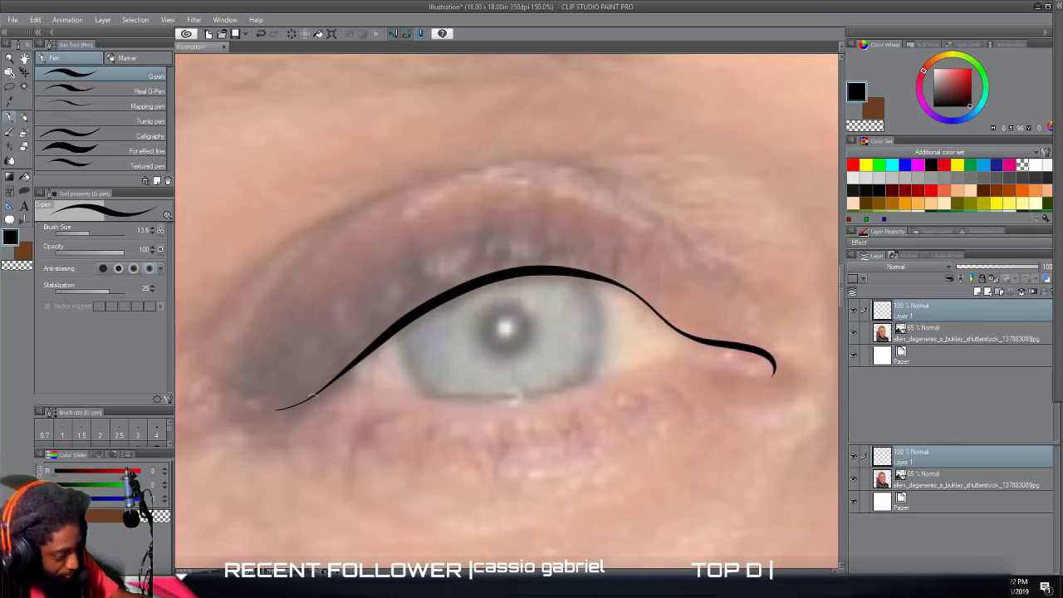
mouse_move(262, 409)
left_mouse_down()
mouse_move(308, 399)
mouse_move(419, 313)
left_mouse_up()
left_click_drag(379, 347, 424, 310)
mouse_move(330, 394)
left_mouse_down()
mouse_move(467, 400)
mouse_move(670, 363)
mouse_move(762, 375)
mouse_move(770, 369)
mouse_move(758, 341)
left_mouse_up()
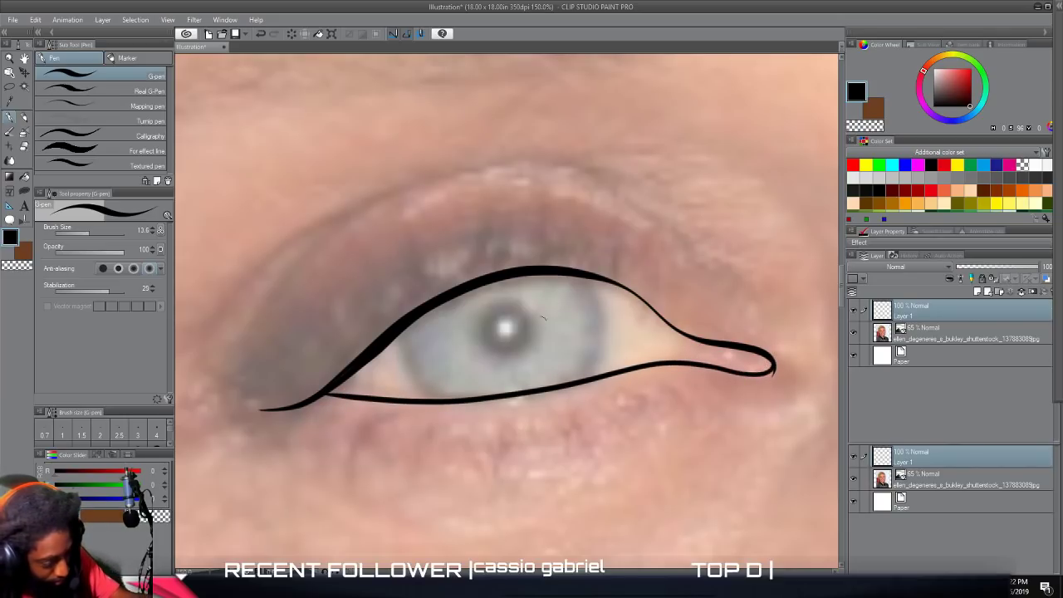
Draw the tear duct divider and both sides of the iris in the left eye, and thicken the upper lid near the inner corner.
mouse_move(680, 360)
left_mouse_down()
mouse_move(601, 278)
mouse_move(572, 274)
left_mouse_up()
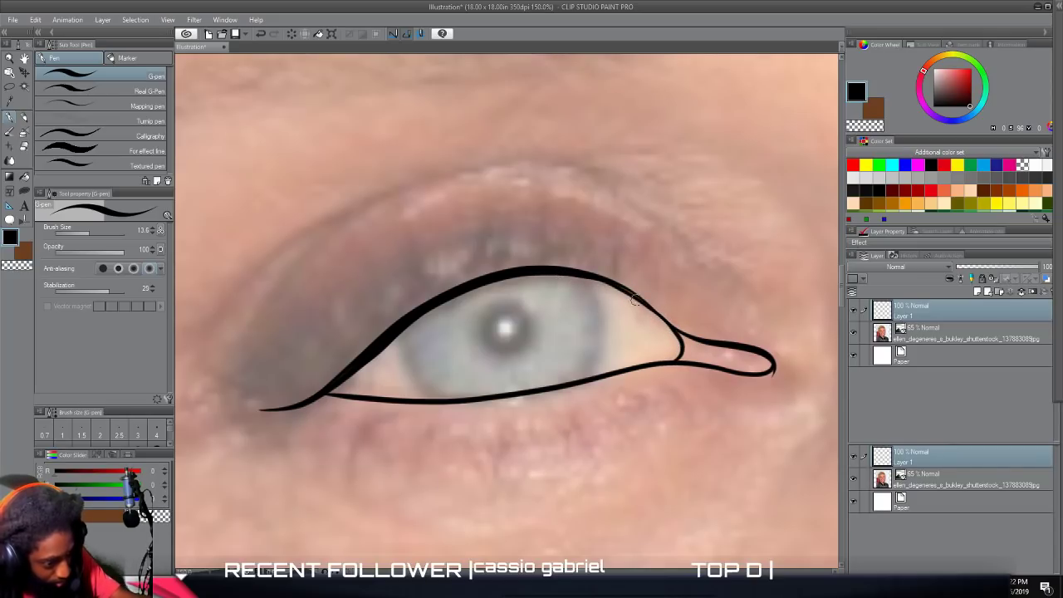
left_click_drag(647, 305, 590, 276)
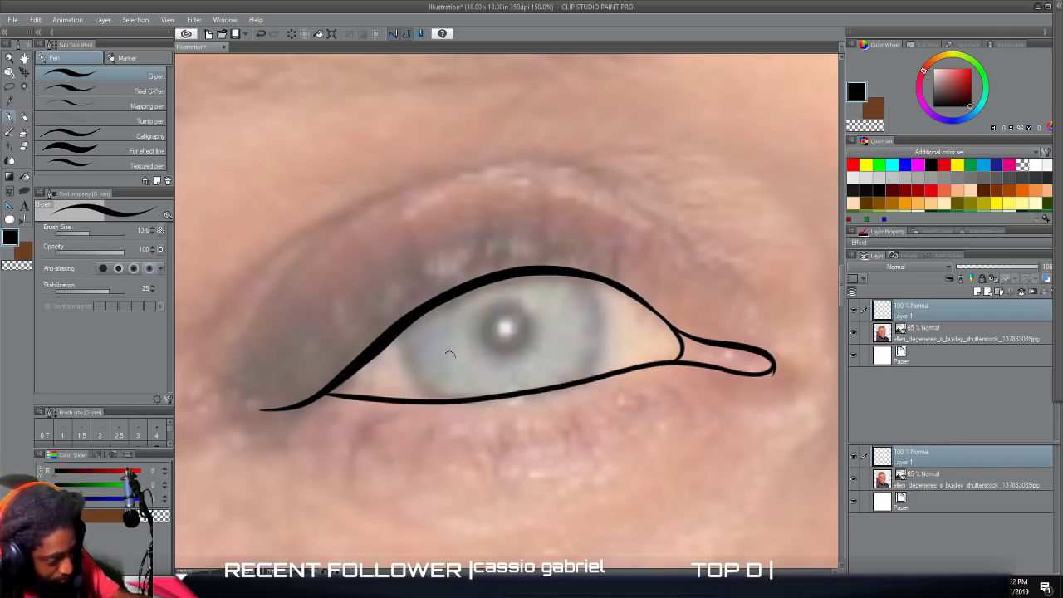
mouse_move(402, 329)
left_mouse_down()
mouse_move(405, 367)
mouse_move(455, 400)
left_mouse_up()
mouse_move(567, 385)
left_mouse_down()
mouse_move(596, 349)
mouse_move(585, 277)
left_mouse_up()
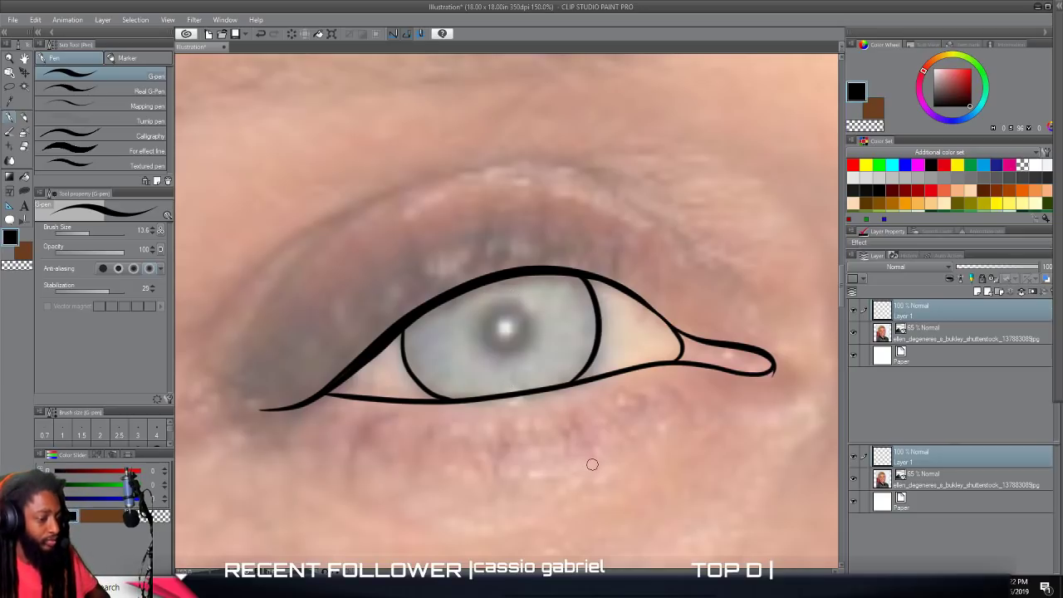
Trace the eyelid crease above the left eye with overlapping tapered strokes at its inner and outer ends.
scroll(593, 456, "down", 2)
scroll(580, 364, "up", 2)
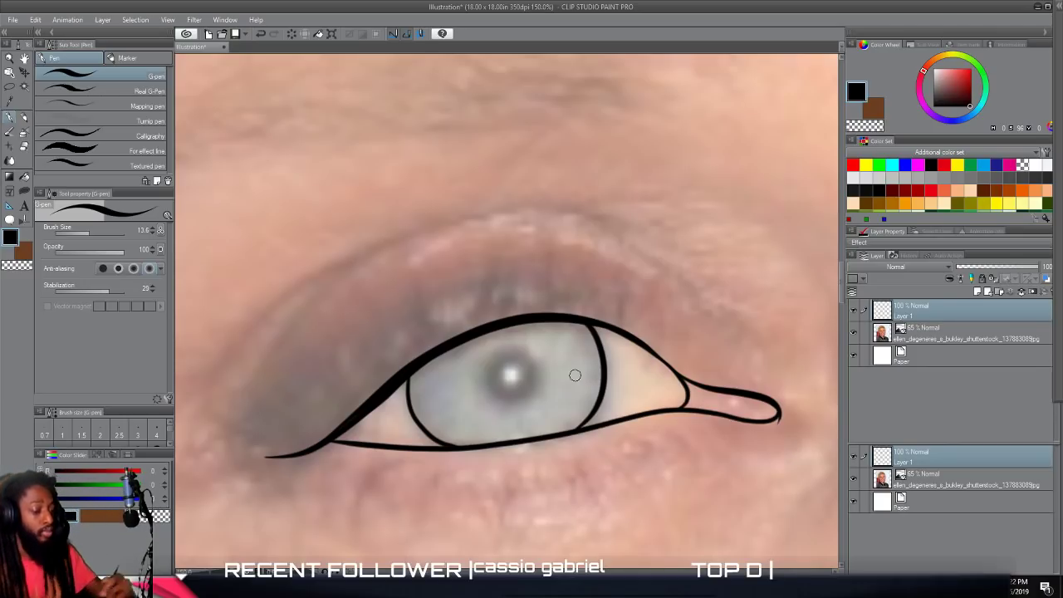
mouse_move(762, 358)
left_mouse_down()
mouse_move(644, 253)
mouse_move(545, 236)
left_mouse_up()
mouse_move(689, 272)
left_mouse_down()
mouse_move(631, 233)
mouse_move(555, 208)
mouse_move(480, 213)
mouse_move(412, 234)
mouse_move(351, 273)
mouse_move(282, 339)
left_mouse_up()
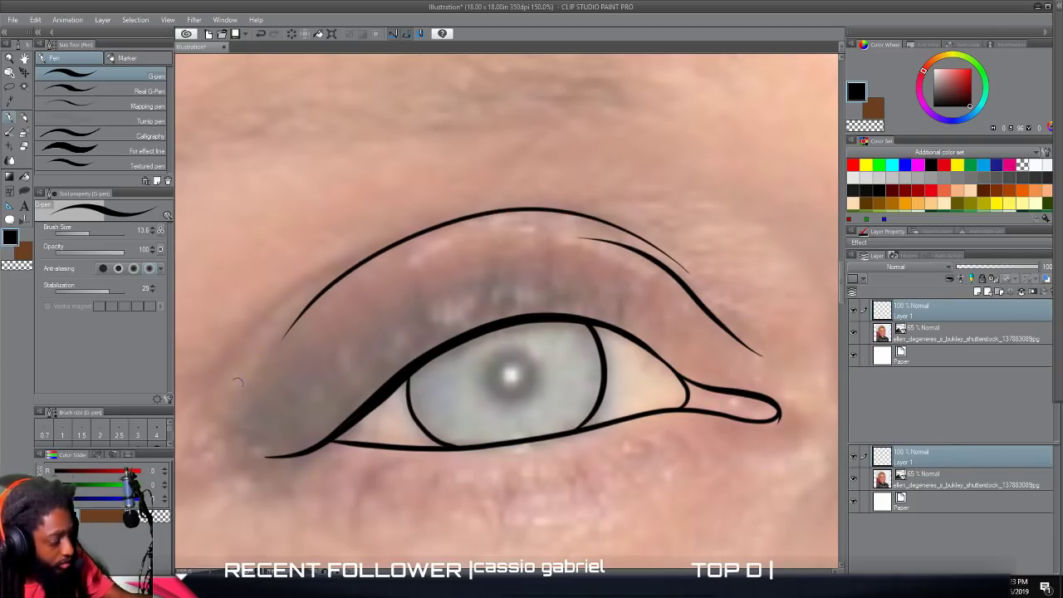
mouse_move(224, 384)
left_mouse_down()
mouse_move(298, 294)
mouse_move(370, 248)
left_mouse_up()
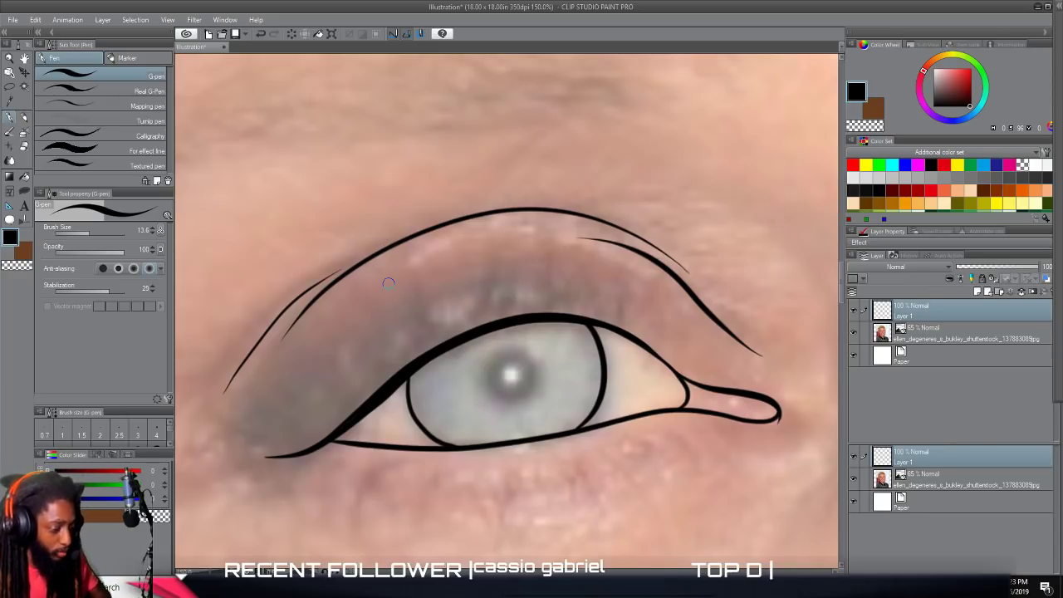
Trace the under-eye crease below the left eye and a short curve around its inner corner.
scroll(426, 281, "down", 1)
scroll(470, 284, "down", 2)
scroll(471, 289, "up", 1)
scroll(472, 288, "down", 1)
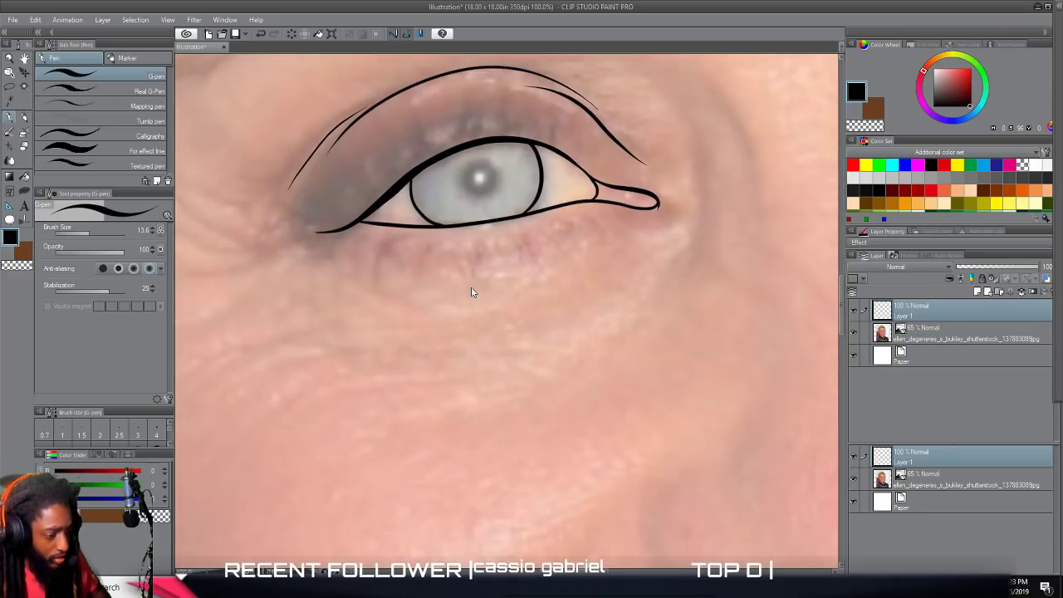
scroll(471, 287, "right", 2)
scroll(472, 287, "up", 4)
scroll(471, 287, "left", 3)
scroll(471, 287, "down", 2)
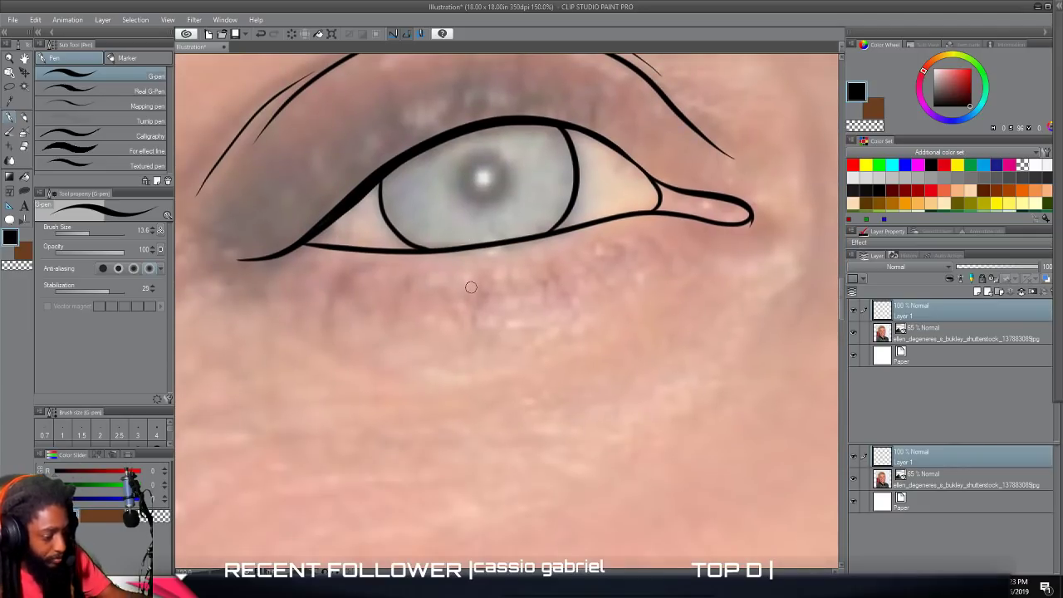
mouse_move(396, 379)
left_mouse_down()
mouse_move(510, 374)
mouse_move(574, 350)
mouse_move(669, 283)
left_mouse_up()
mouse_move(642, 317)
left_mouse_down()
mouse_move(780, 249)
mouse_move(783, 196)
left_mouse_up()
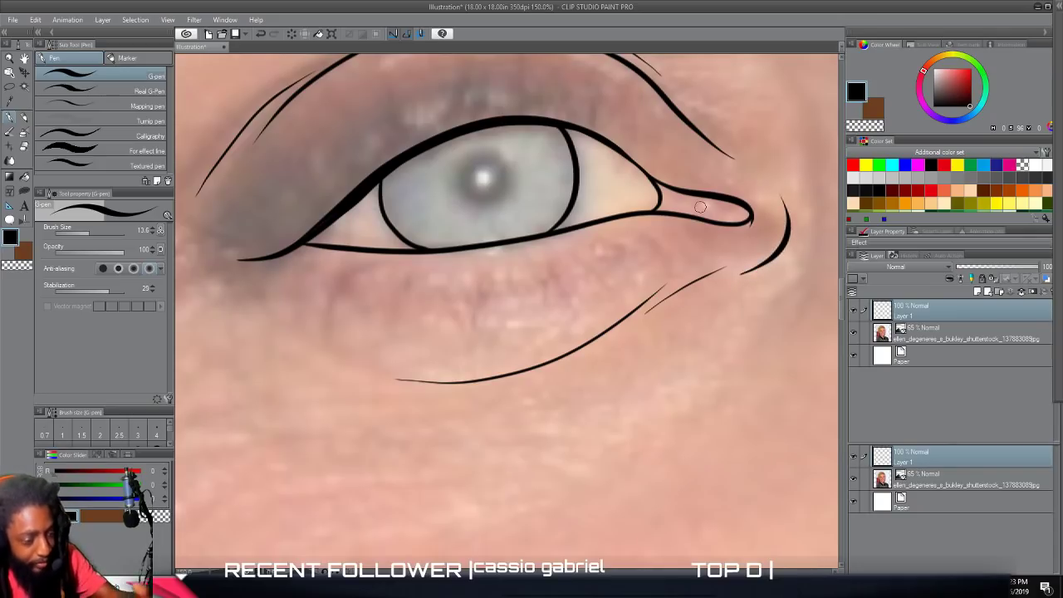
Draw the eye socket contours on both sides of the nose bridge, next to the inner corners of the eyes.
key("ctrl+minus")
key("ctrl+minus")
key("ctrl+plus")
left_click_drag(819, 231, 765, 313)
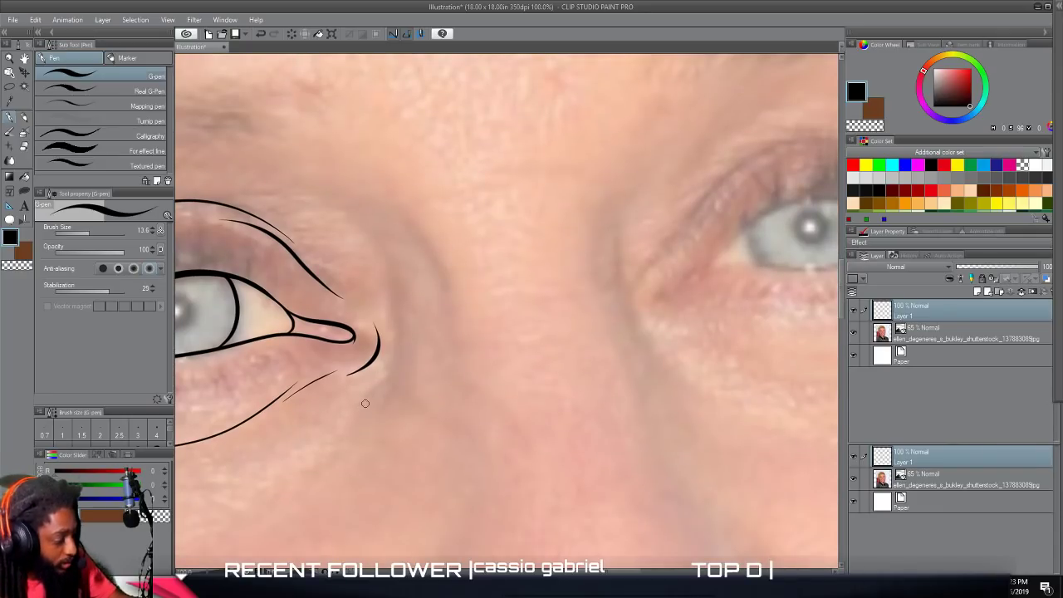
mouse_move(395, 356)
left_mouse_down()
mouse_move(394, 281)
mouse_move(373, 241)
mouse_move(341, 217)
left_mouse_up()
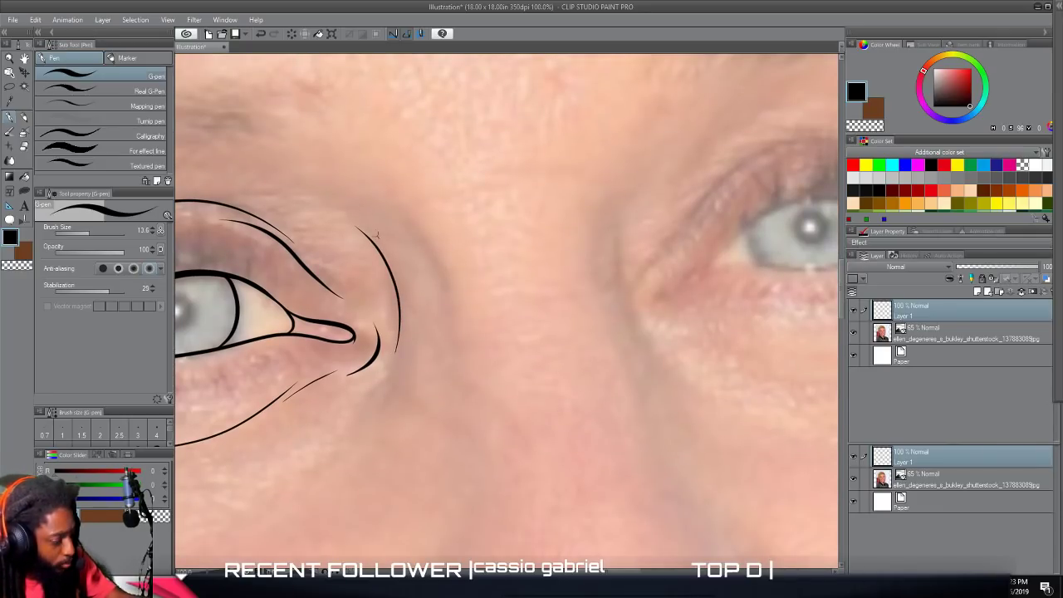
left_click_drag(422, 241, 344, 188)
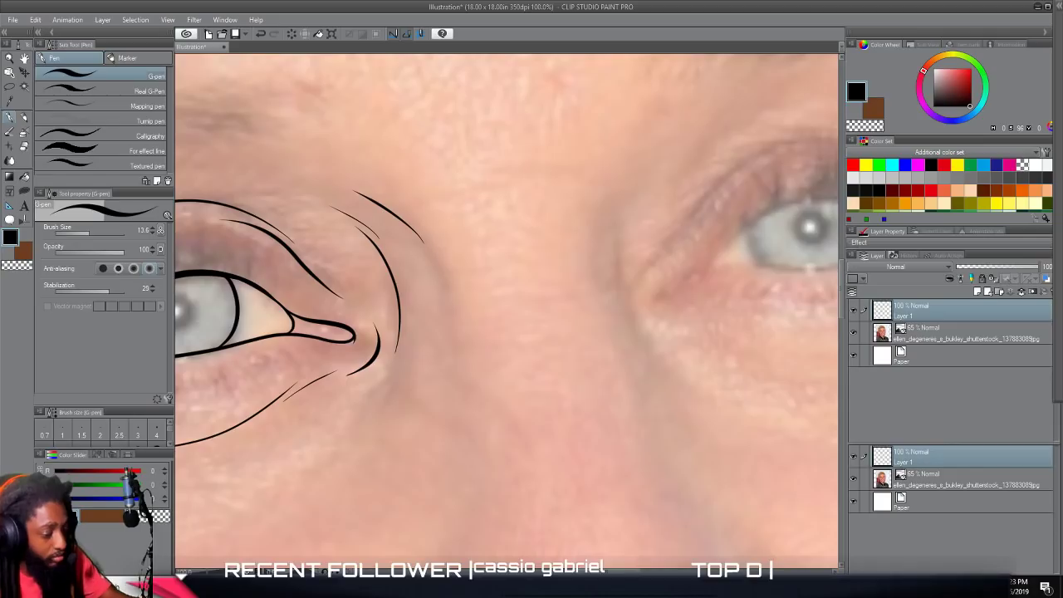
mouse_move(696, 382)
left_mouse_down()
mouse_move(638, 322)
mouse_move(628, 262)
mouse_move(651, 201)
left_mouse_up()
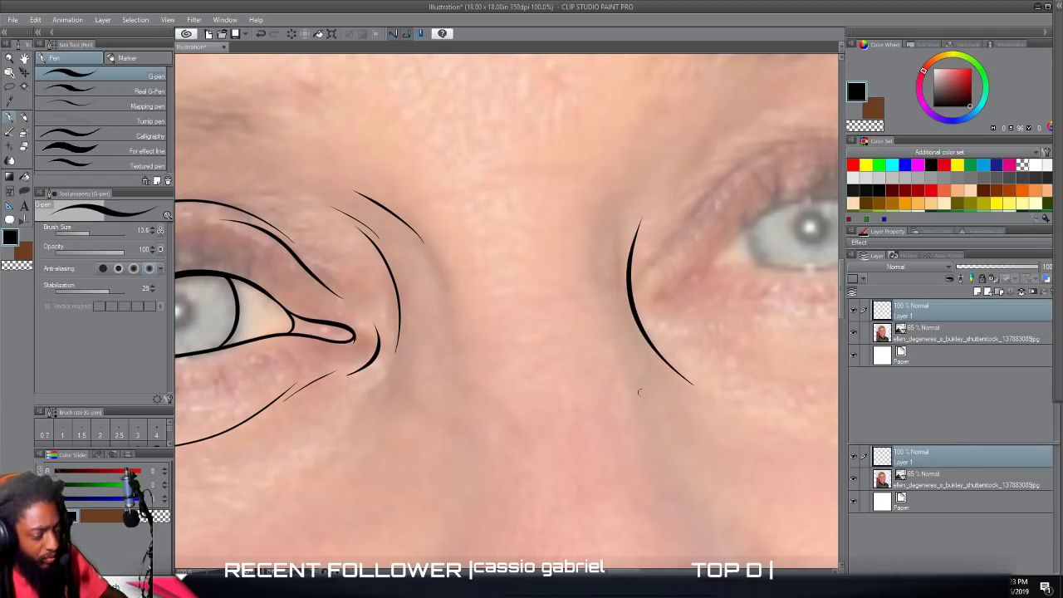
Trace the nose's base and nostril wings, and add light contour lines for its tip and both sides of the bridge.
scroll(737, 432, "down", 5)
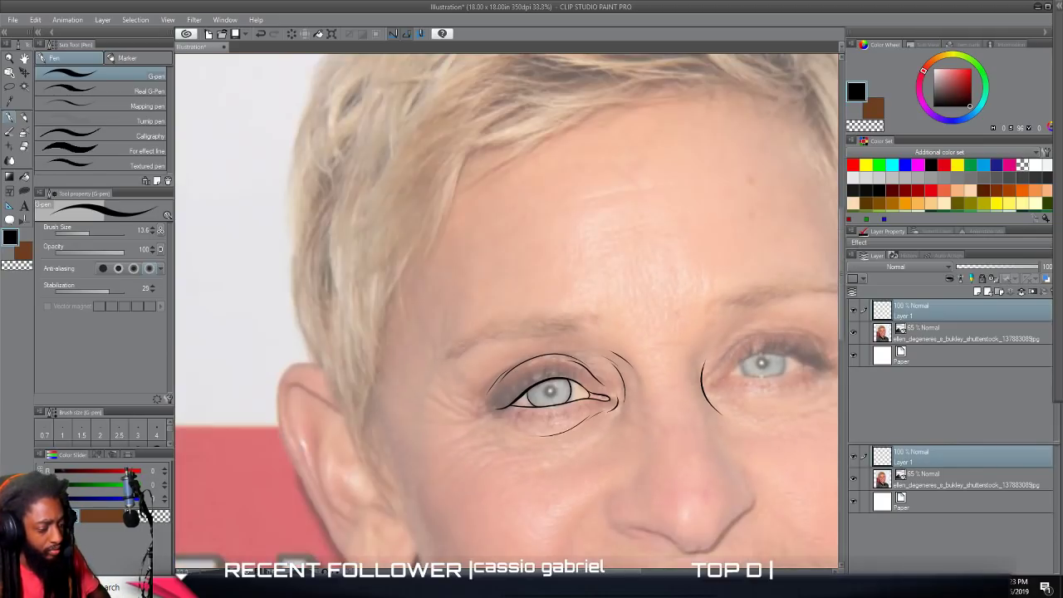
scroll(737, 418, "up", 5)
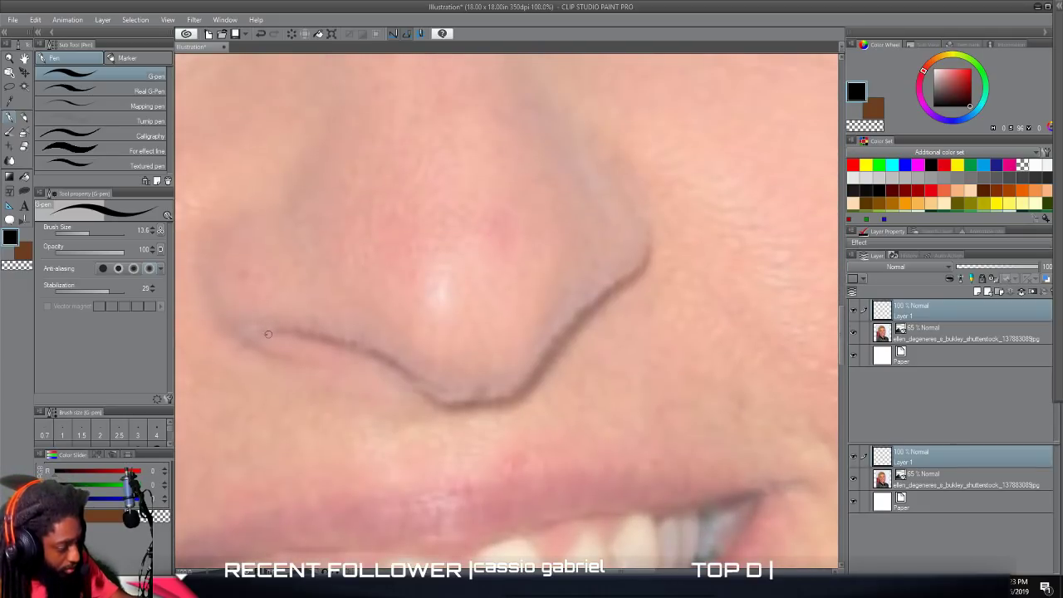
mouse_move(268, 334)
left_mouse_down()
mouse_move(314, 335)
mouse_move(428, 380)
mouse_move(455, 405)
mouse_move(507, 401)
mouse_move(610, 295)
mouse_move(650, 240)
mouse_move(652, 213)
left_mouse_up()
mouse_move(317, 362)
left_mouse_down()
mouse_move(252, 346)
mouse_move(226, 307)
mouse_move(225, 258)
mouse_move(255, 191)
left_mouse_up()
scroll(583, 471, "down", 3)
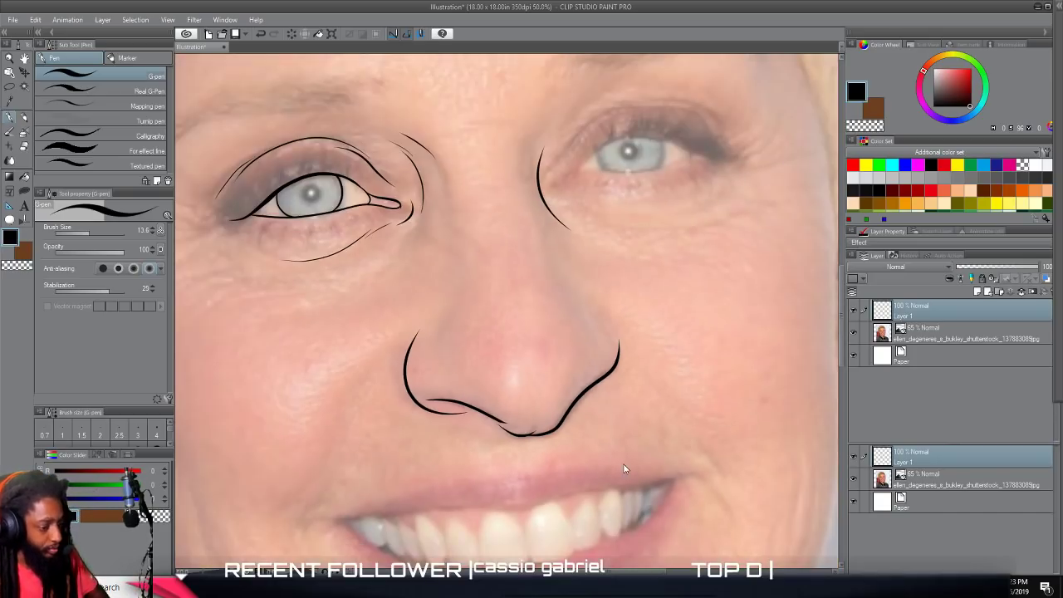
scroll(649, 437, "up", 2)
mouse_move(536, 319)
left_mouse_down()
mouse_move(647, 429)
mouse_move(609, 343)
mouse_move(580, 212)
mouse_move(594, 152)
left_mouse_up()
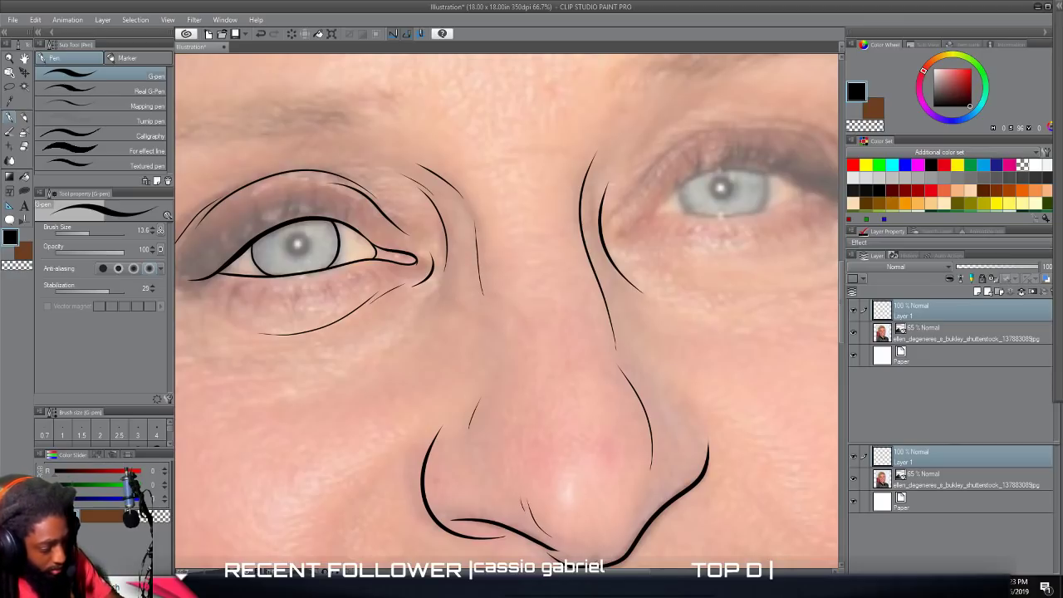
Trace the upper and lower lid contours of the photo's right eye, including the pointed inner corner.
scroll(789, 433, "down", 4)
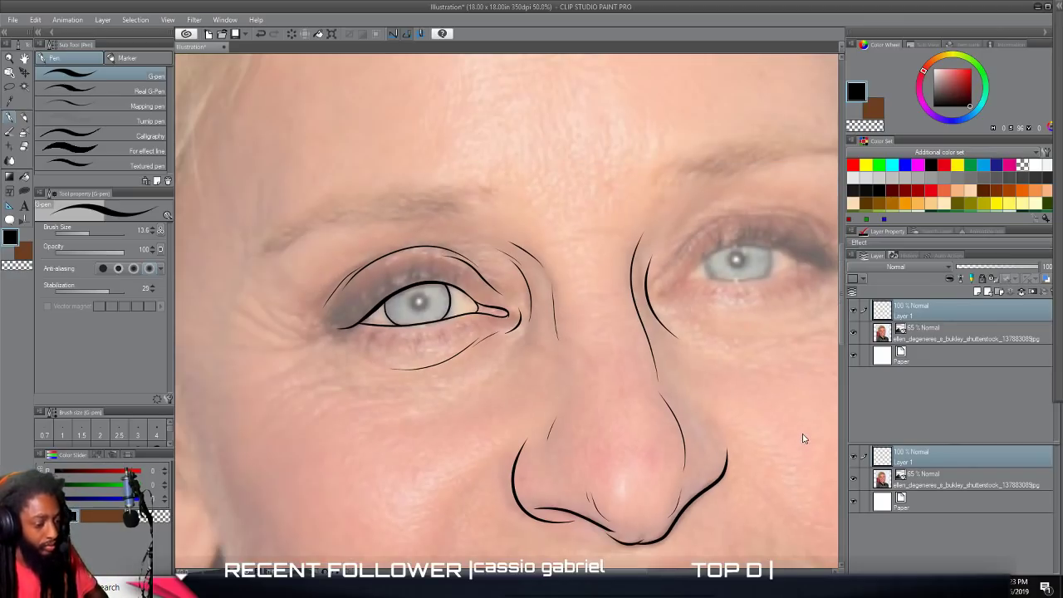
scroll(756, 415, "up", 4)
scroll(755, 412, "up", 4)
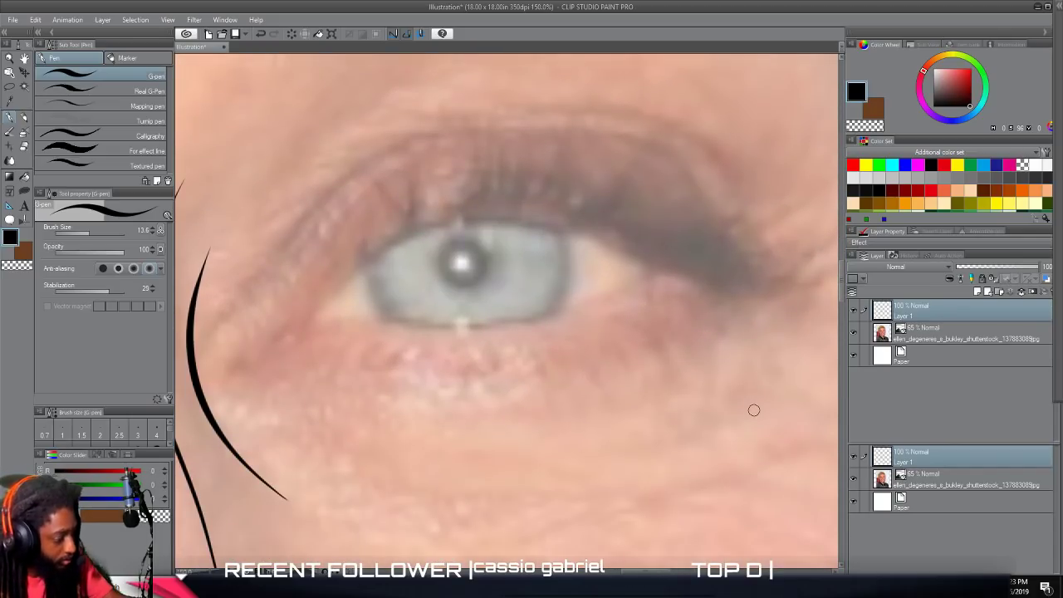
mouse_move(284, 349)
left_mouse_down()
mouse_move(244, 345)
mouse_move(343, 258)
mouse_move(389, 228)
mouse_move(487, 204)
mouse_move(548, 207)
mouse_move(723, 283)
mouse_move(779, 283)
left_mouse_up()
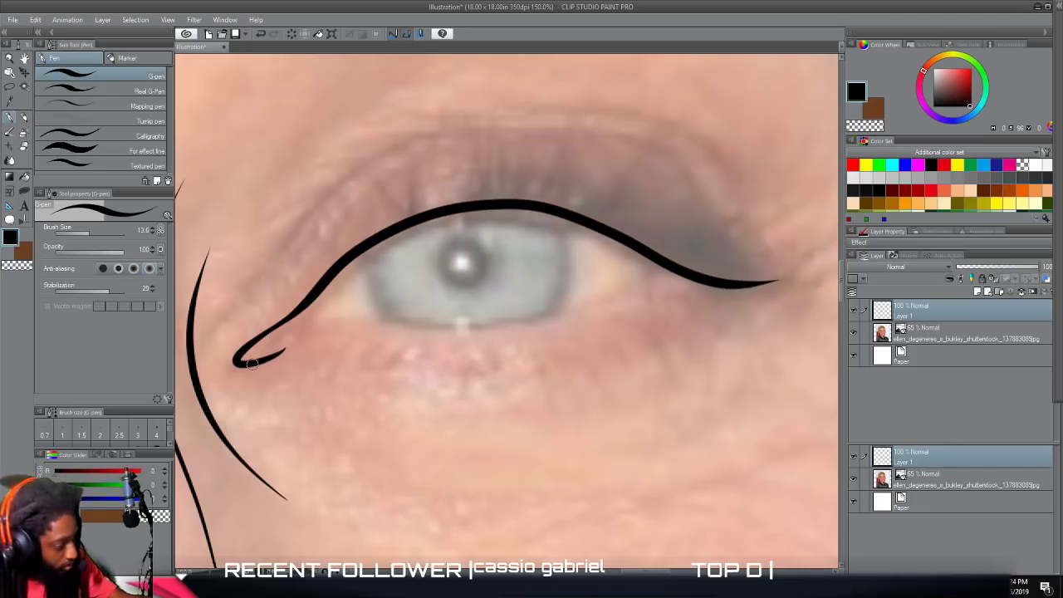
mouse_move(266, 357)
left_mouse_down()
mouse_move(349, 323)
mouse_move(483, 329)
mouse_move(542, 318)
mouse_move(683, 270)
left_mouse_up()
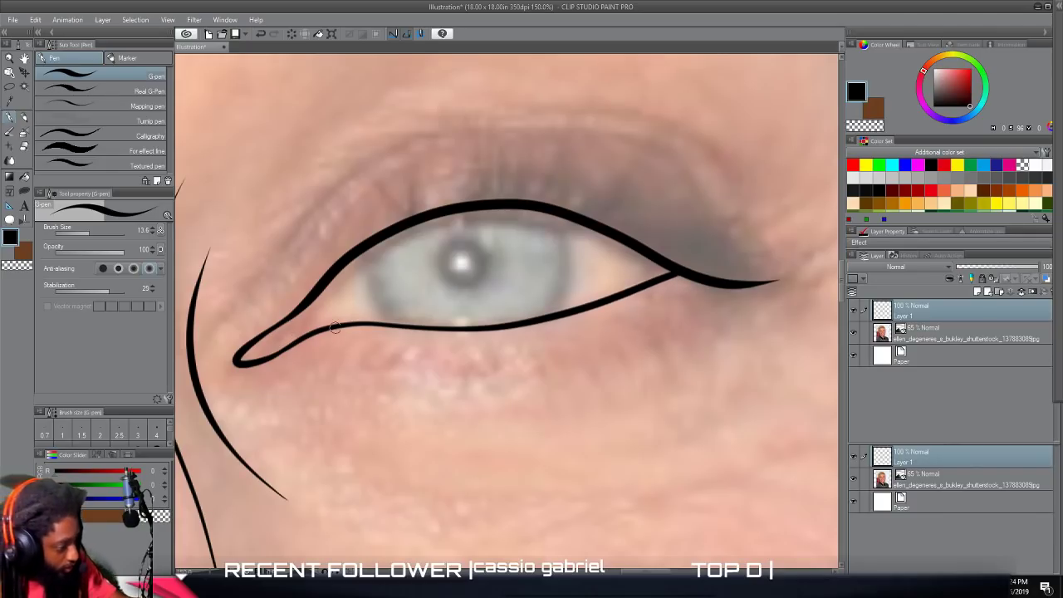
Draw the tear duct divider and both sides of the iris inside the right eye.
left_click_drag(325, 328, 314, 295)
mouse_move(401, 326)
left_mouse_down()
mouse_move(359, 281)
mouse_move(359, 251)
left_mouse_up()
mouse_move(527, 318)
left_mouse_down()
mouse_move(543, 316)
mouse_move(567, 276)
mouse_move(557, 214)
left_mouse_up()
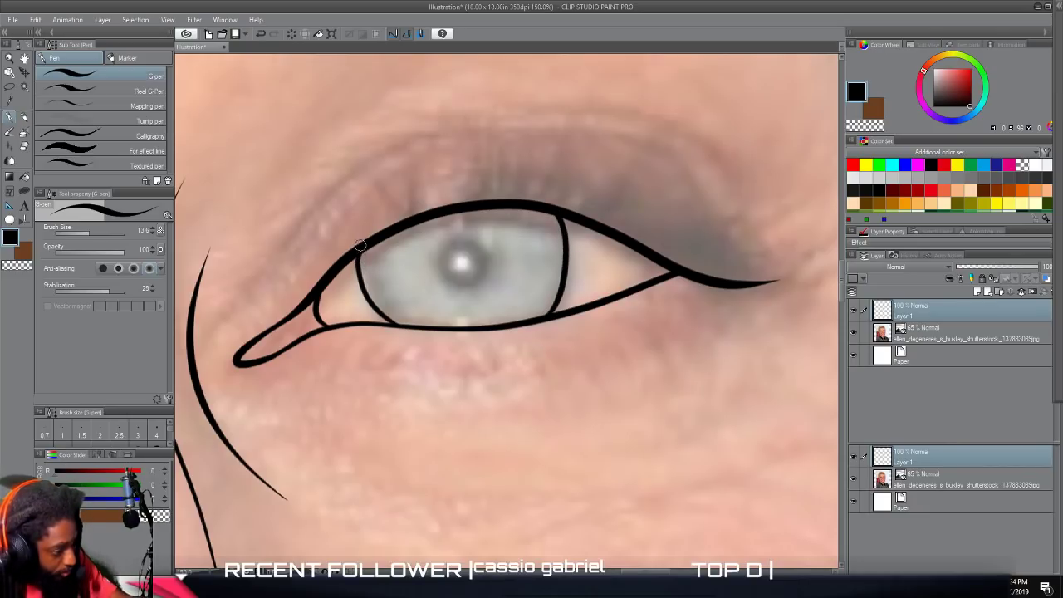
Trace the eyelid crease above the right eye and thin crease lines beneath it.
mouse_move(240, 309)
left_mouse_down()
mouse_move(331, 182)
mouse_move(376, 152)
mouse_move(366, 143)
mouse_move(419, 129)
mouse_move(612, 135)
mouse_move(680, 159)
left_mouse_up()
mouse_move(750, 237)
left_mouse_down()
mouse_move(664, 138)
mouse_move(519, 116)
left_mouse_up()
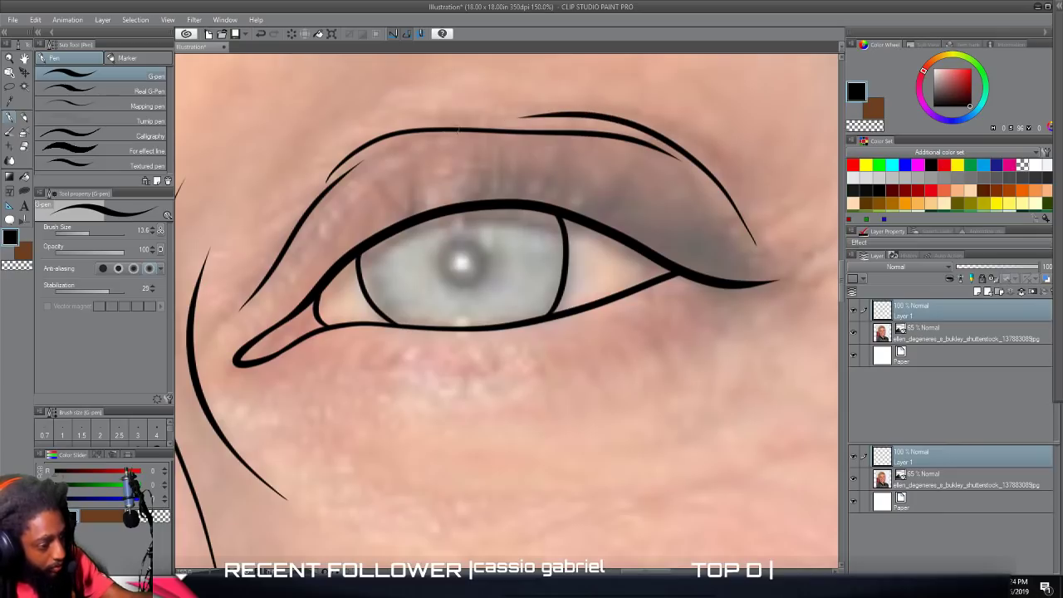
mouse_move(685, 481)
left_mouse_down()
mouse_move(591, 500)
mouse_move(443, 497)
mouse_move(393, 482)
left_mouse_up()
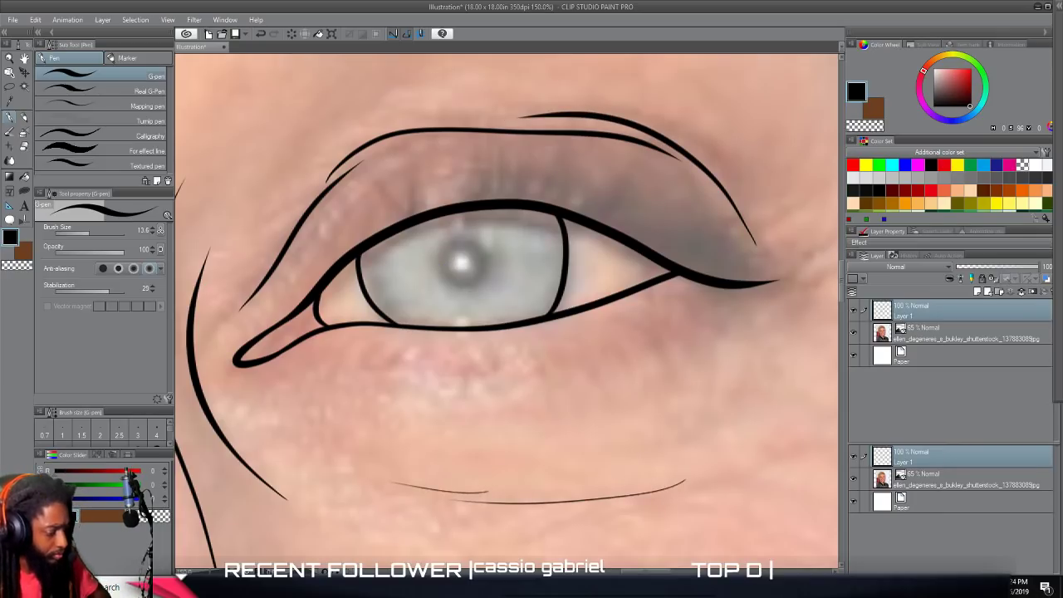
Hide the photo layer to check the line art of the eyes and nose alone, and show the photo again.
scroll(607, 565, "down", 4)
left_click_drag(611, 541, 611, 323)
scroll(515, 305, "down", 1)
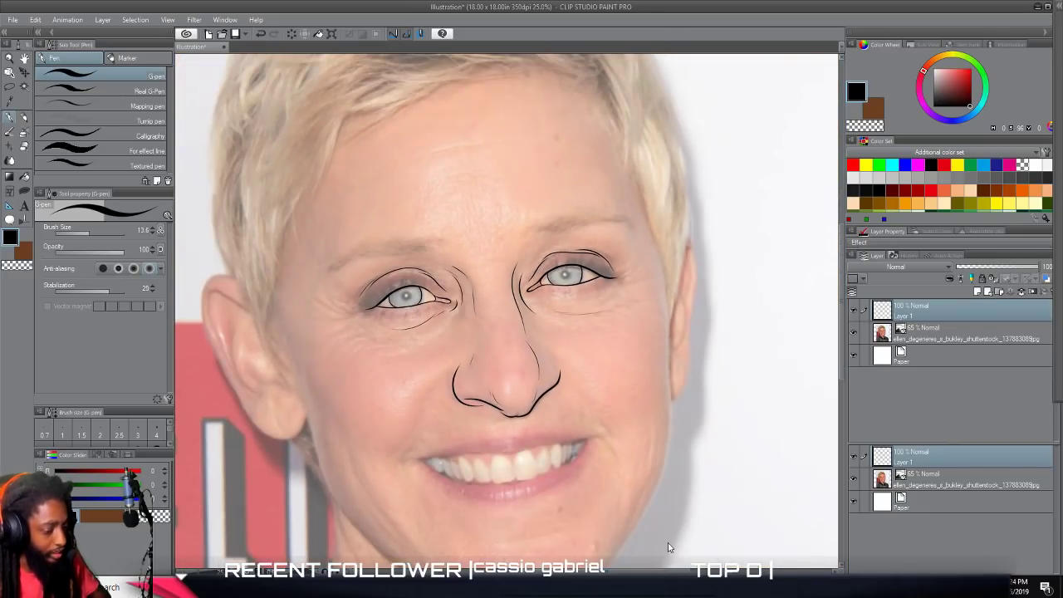
scroll(671, 554, "down", 1)
left_click(854, 334)
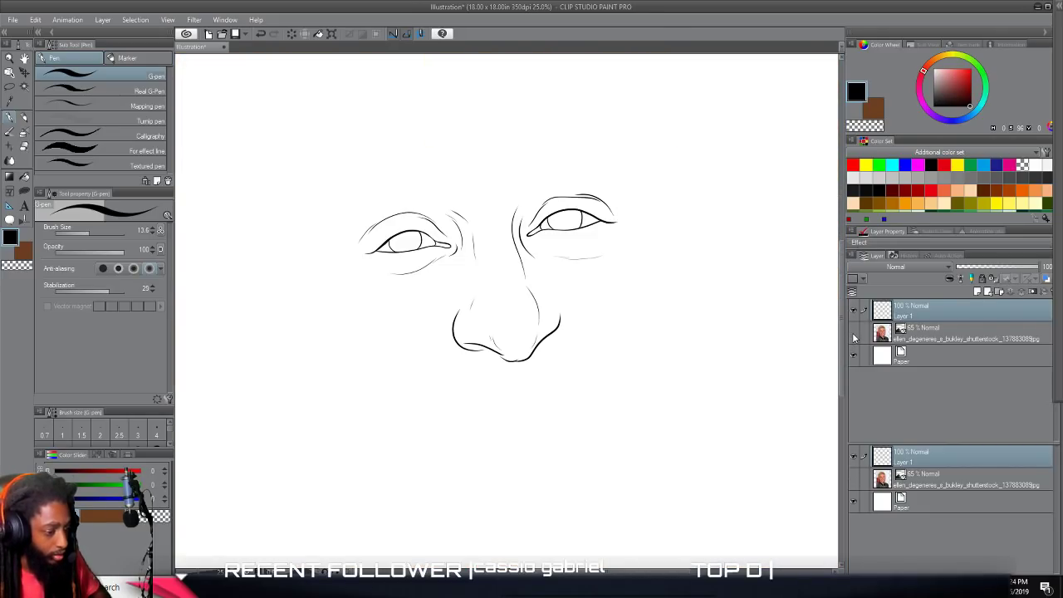
left_click(854, 334)
Trace the upper lip's lower edge from corner to corner, with short crease marks at both mouth corners.
scroll(678, 369, "up", 4)
scroll(678, 370, "down", 2)
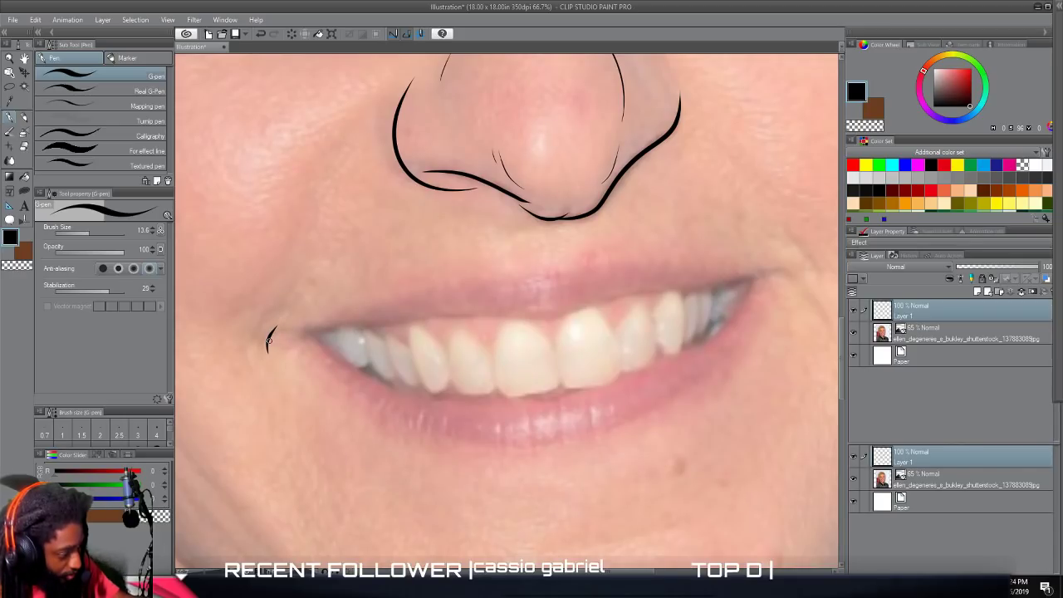
mouse_move(270, 333)
left_mouse_down()
mouse_move(537, 317)
mouse_move(776, 272)
left_mouse_up()
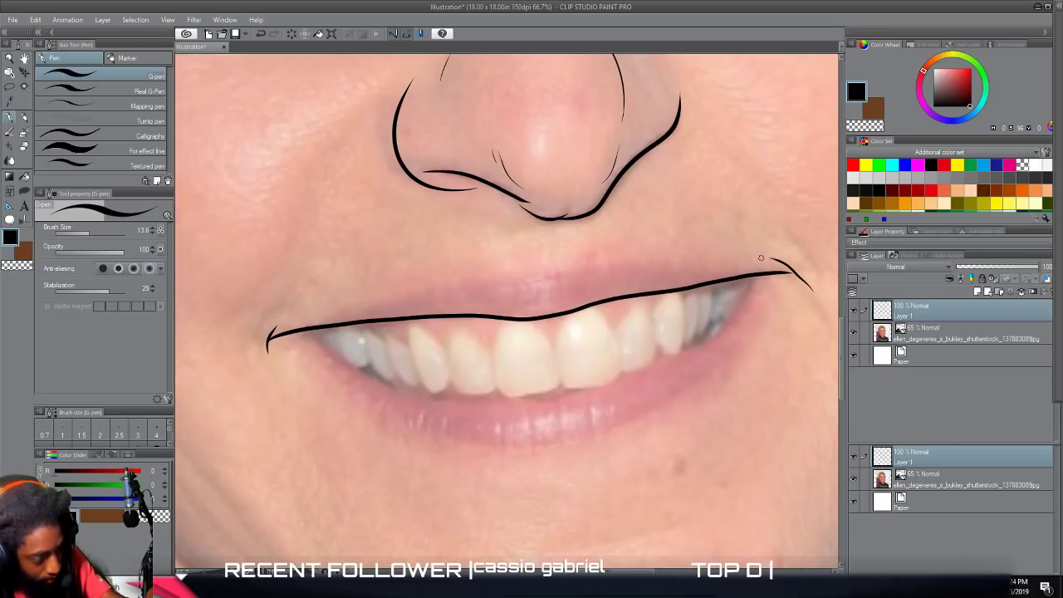
scroll(736, 280, "up", 1)
scroll(736, 280, "up", 3)
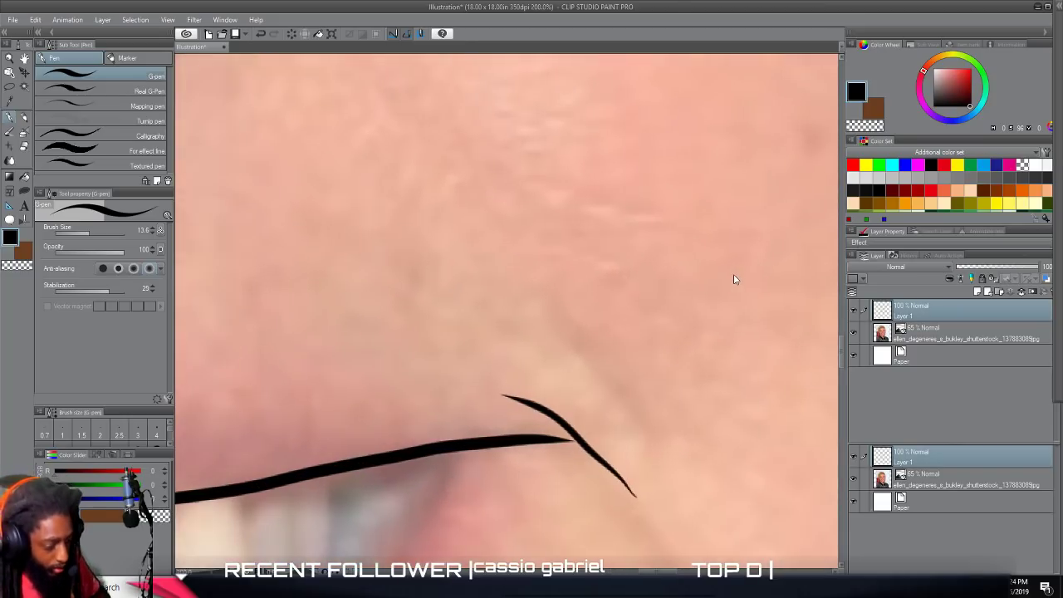
scroll(734, 276, "down", 2)
left_click_drag(640, 276, 580, 273)
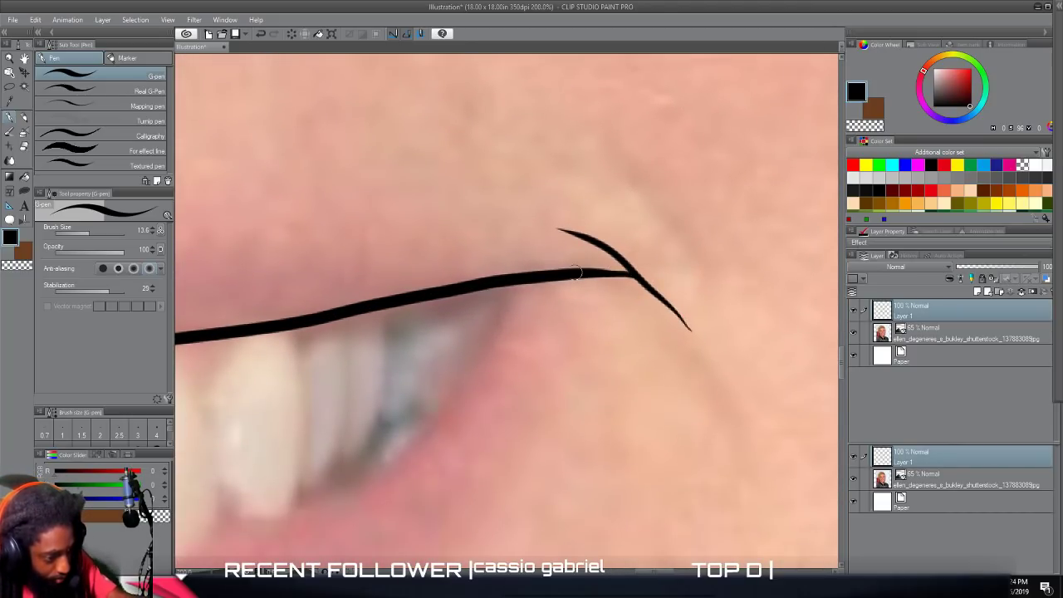
Trace the lower lip's inner edge beneath the teeth, joining it to the upper lip line near both mouth corners.
scroll(525, 414, "down", 2)
scroll(518, 422, "left", 4)
scroll(516, 422, "down", 3)
scroll(516, 422, "left", 4)
scroll(516, 419, "down", 2)
scroll(516, 418, "up", 3)
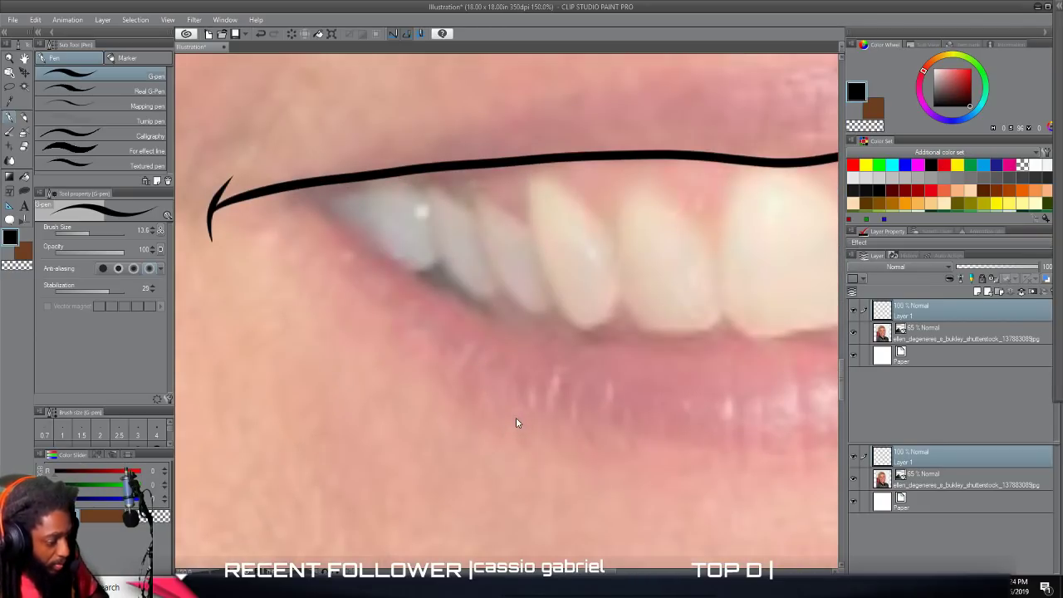
mouse_move(265, 190)
left_mouse_down()
mouse_move(357, 226)
mouse_move(464, 294)
mouse_move(570, 331)
mouse_move(777, 337)
left_mouse_up()
scroll(746, 340, "right", 10)
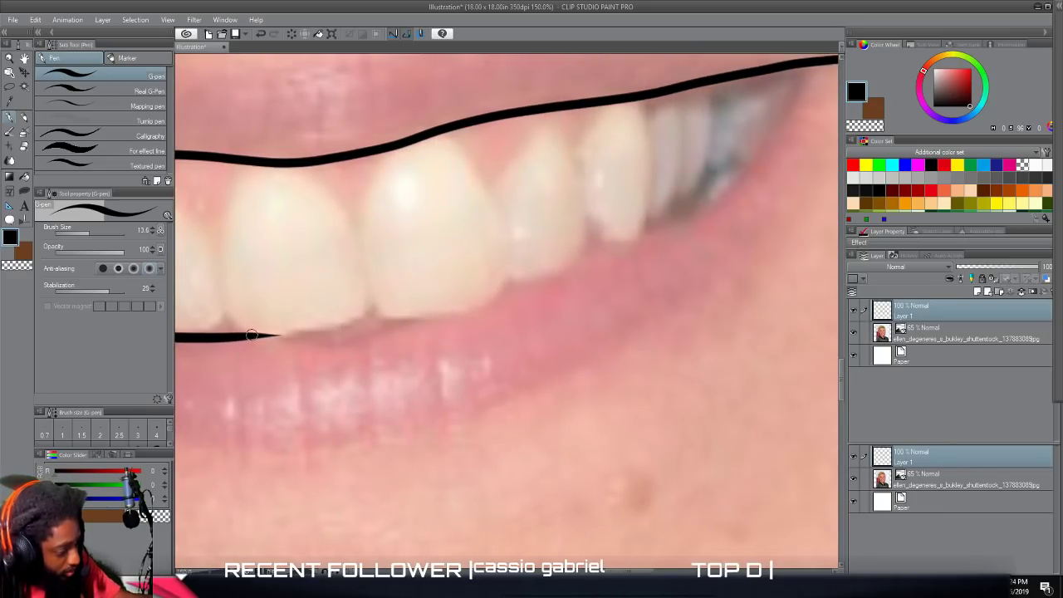
left_click_drag(290, 337, 349, 343)
mouse_move(401, 326)
left_mouse_down()
mouse_move(672, 220)
mouse_move(717, 192)
mouse_move(805, 67)
left_mouse_up()
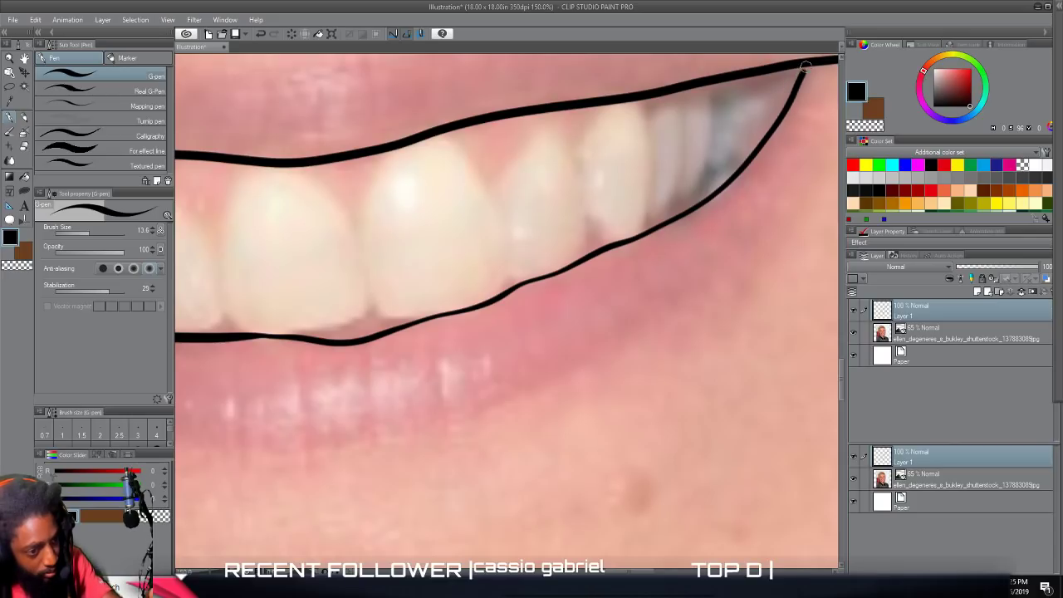
scroll(727, 341, "down", 10)
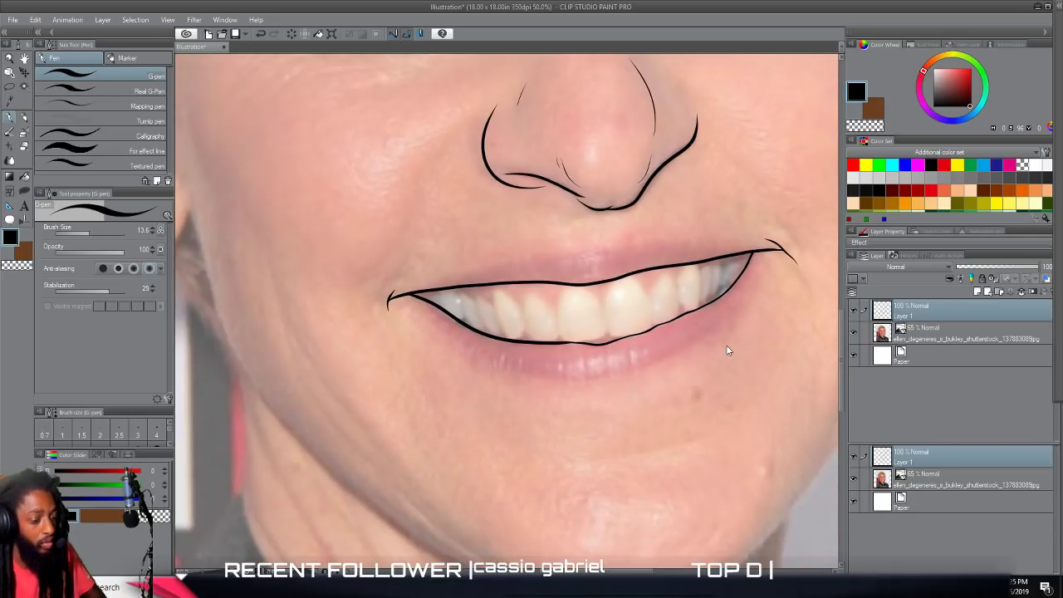
Hide the photo layer to check the line art with the new mouth outline, and show the photo again.
scroll(737, 320, "right", 2)
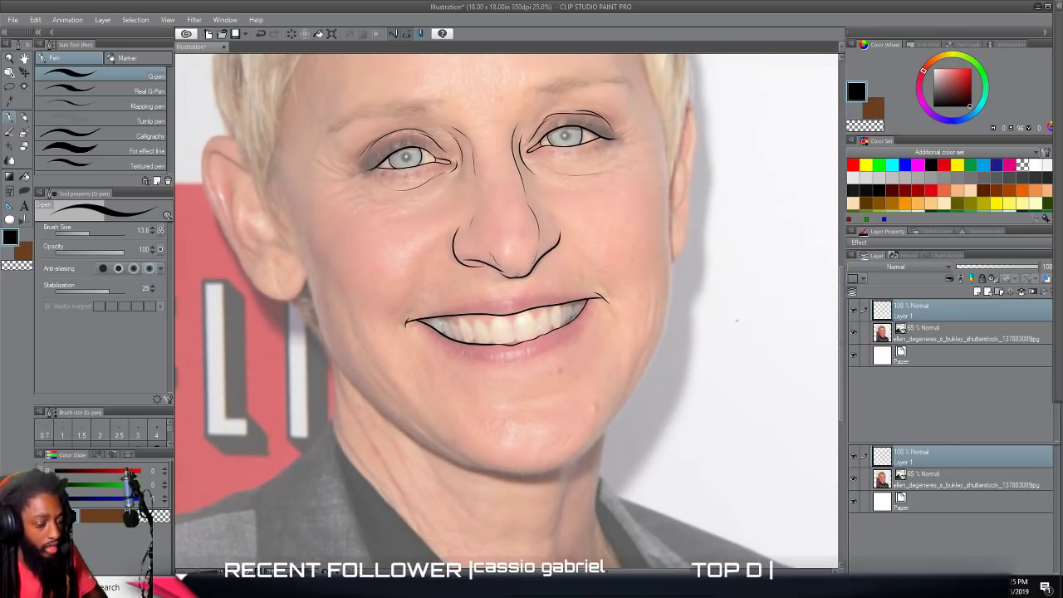
left_click(854, 335)
key("ctrl+minus")
key("ctrl+minus")
key("ctrl+plus")
key("ctrl+plus")
key("ctrl+plus")
left_click(854, 335)
Raise the G-pen's stabilization and trace the arched gum line above the teeth in the photo's left half of the mouth.
scroll(746, 390, "up", 3)
scroll(736, 392, "left", 6)
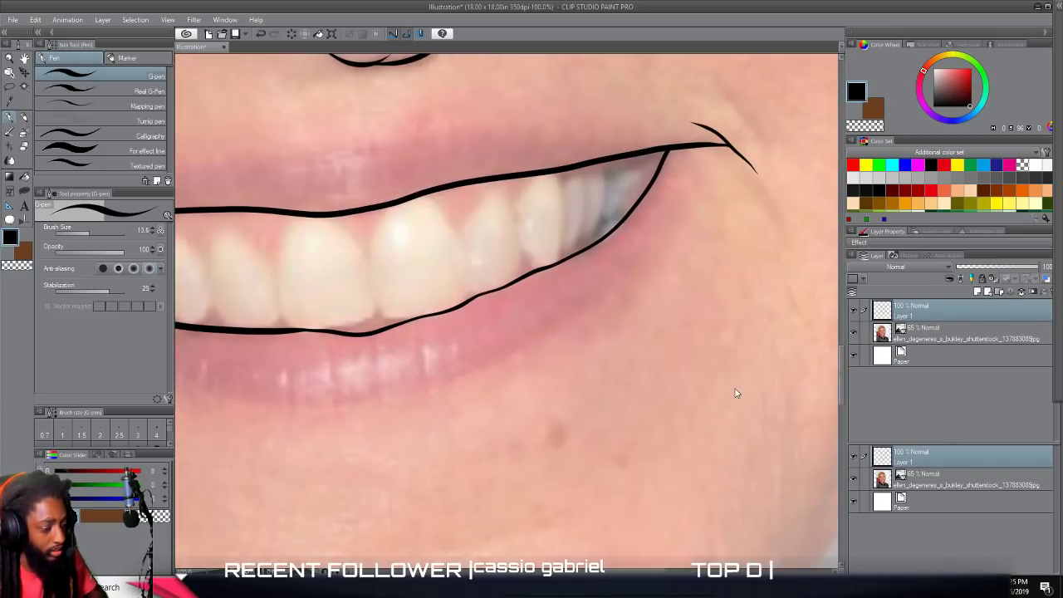
scroll(735, 391, "up", 1)
scroll(735, 392, "up", 2)
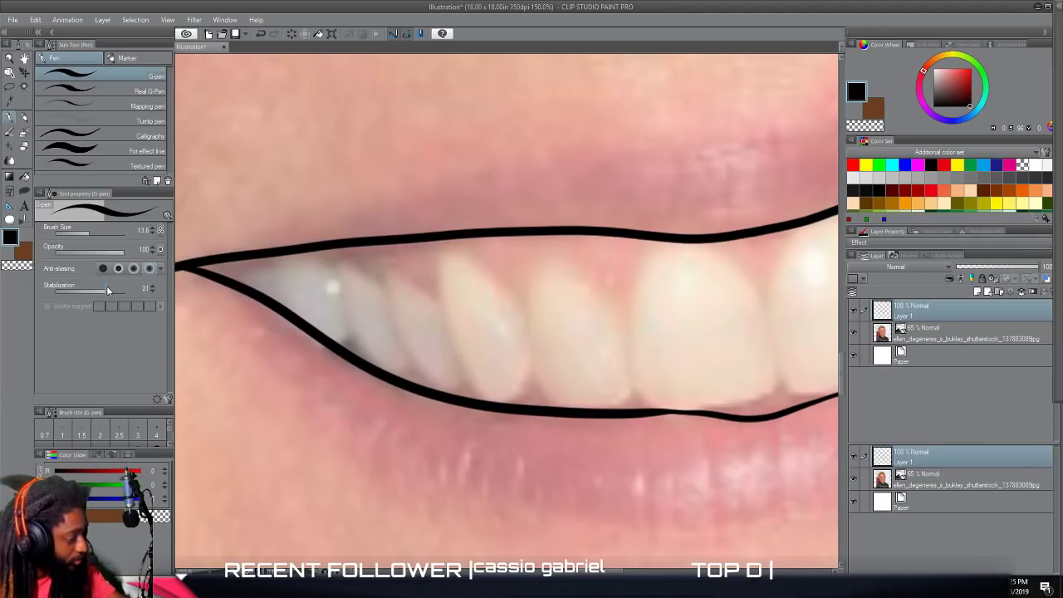
left_click(111, 286)
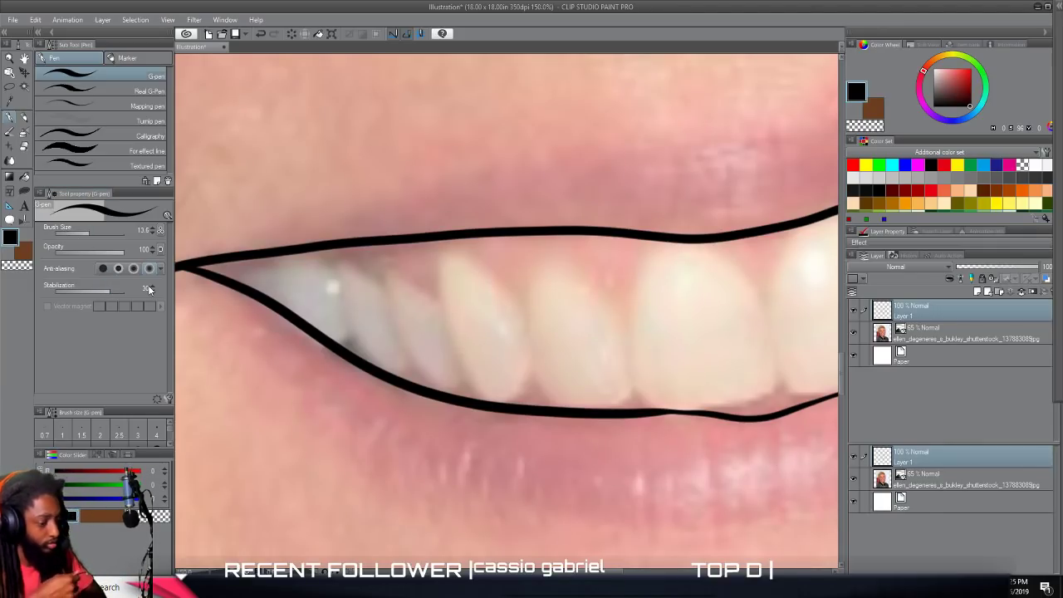
key("ctrl+plus")
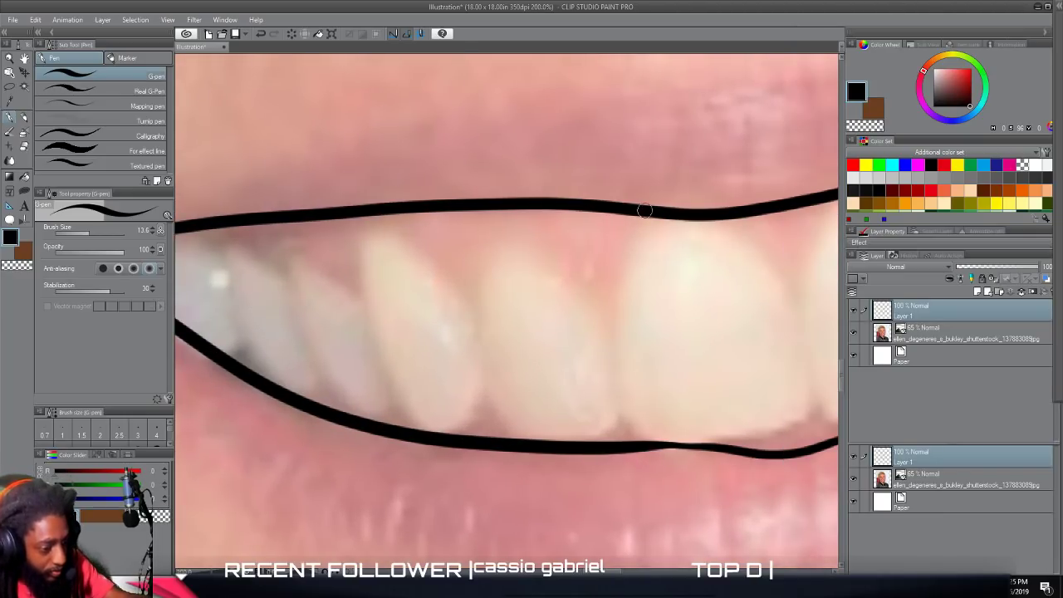
mouse_move(648, 213)
left_mouse_down()
mouse_move(609, 258)
mouse_move(606, 334)
mouse_move(580, 280)
mouse_move(519, 227)
mouse_move(480, 239)
mouse_move(472, 327)
mouse_move(446, 262)
mouse_move(380, 211)
mouse_move(351, 249)
mouse_move(357, 307)
mouse_move(308, 240)
mouse_move(287, 230)
mouse_move(275, 245)
mouse_move(281, 288)
mouse_move(242, 241)
mouse_move(229, 243)
mouse_move(222, 267)
mouse_move(178, 230)
left_mouse_up()
scroll(423, 450, "down", 3)
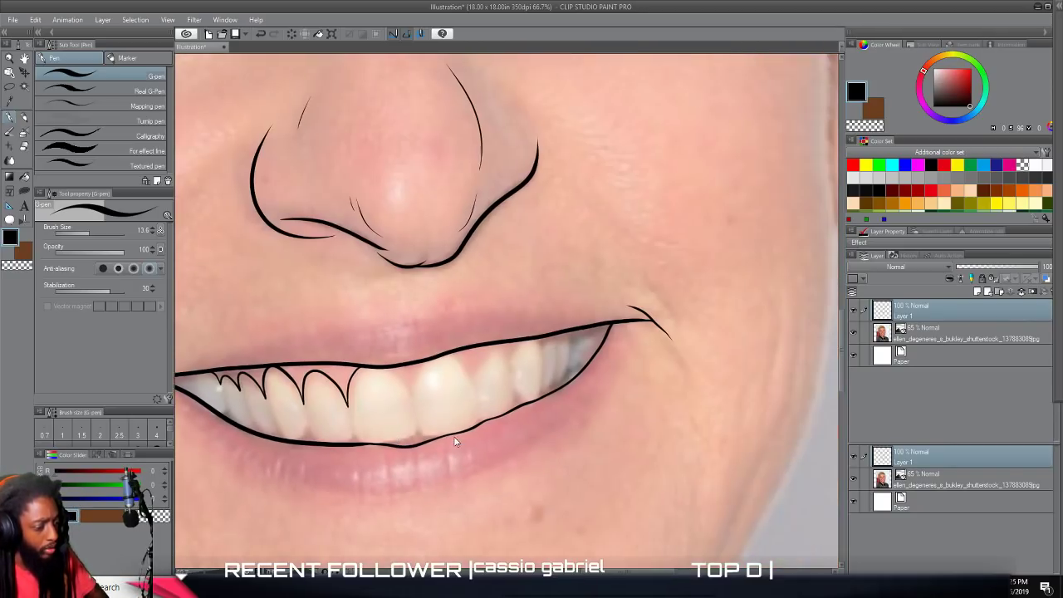
Trace the pointed gum arches above the teeth in the photo's right half of the mouth.
scroll(454, 436, "up", 4)
scroll(454, 436, "right", 2)
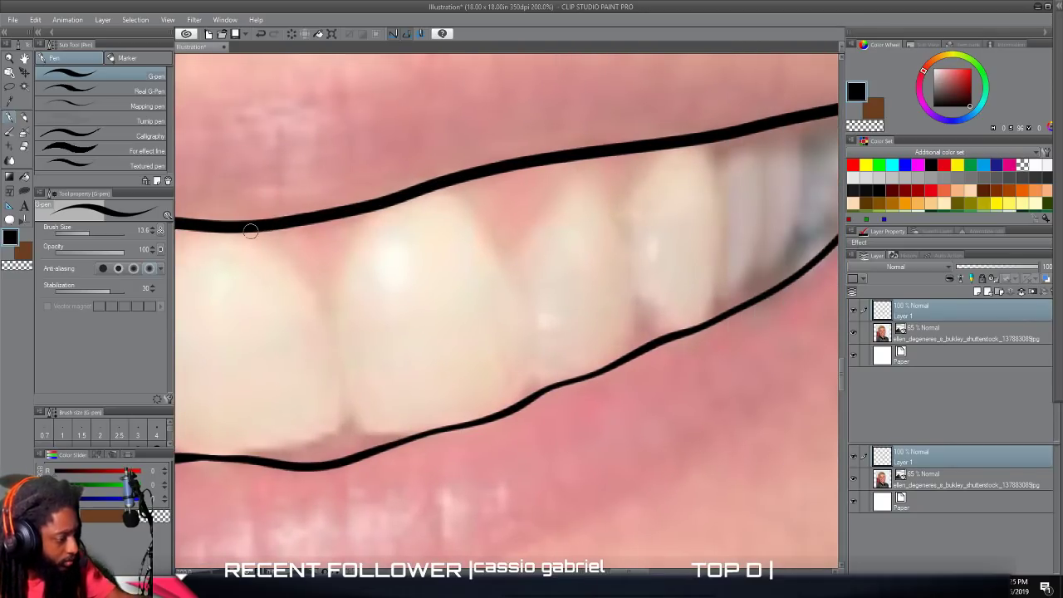
mouse_move(245, 229)
left_mouse_down()
mouse_move(266, 238)
mouse_move(324, 322)
mouse_move(329, 260)
mouse_move(361, 205)
left_mouse_up()
mouse_move(447, 184)
left_mouse_down()
mouse_move(469, 200)
mouse_move(511, 271)
mouse_move(529, 209)
mouse_move(572, 165)
mouse_move(595, 177)
mouse_move(616, 224)
mouse_move(633, 170)
mouse_move(656, 148)
mouse_move(709, 138)
mouse_move(722, 194)
mouse_move(759, 137)
mouse_move(767, 186)
mouse_move(793, 126)
mouse_move(808, 158)
left_mouse_up()
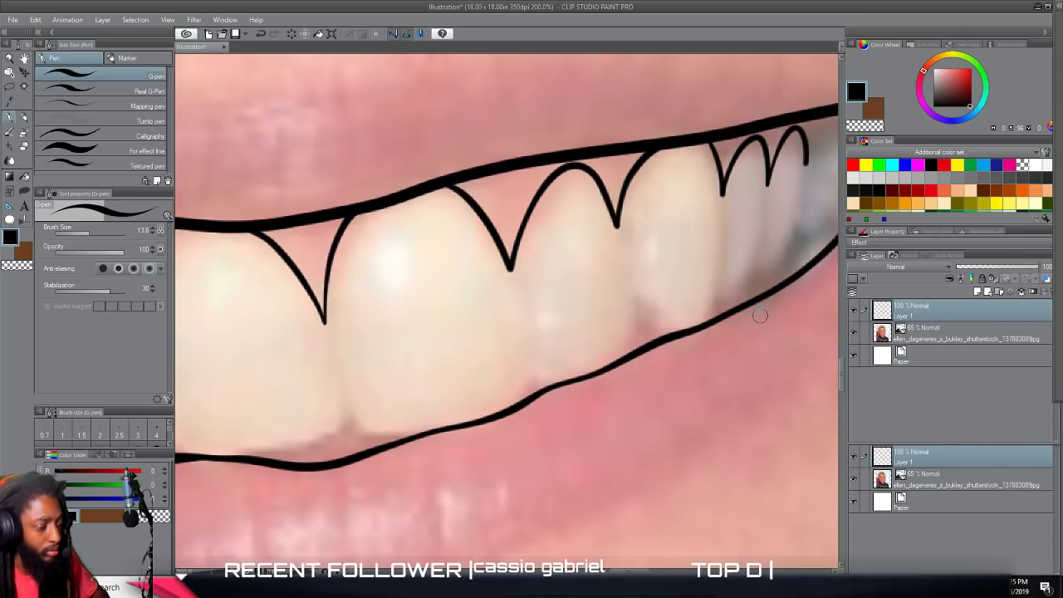
Extend the gum line with small arches over the rearmost teeth into the photo's right mouth corner.
scroll(760, 316, "right", 4)
scroll(760, 317, "down", 1)
scroll(758, 317, "up", 3)
scroll(758, 315, "up", 1)
scroll(758, 315, "down", 1)
scroll(757, 314, "up", 2)
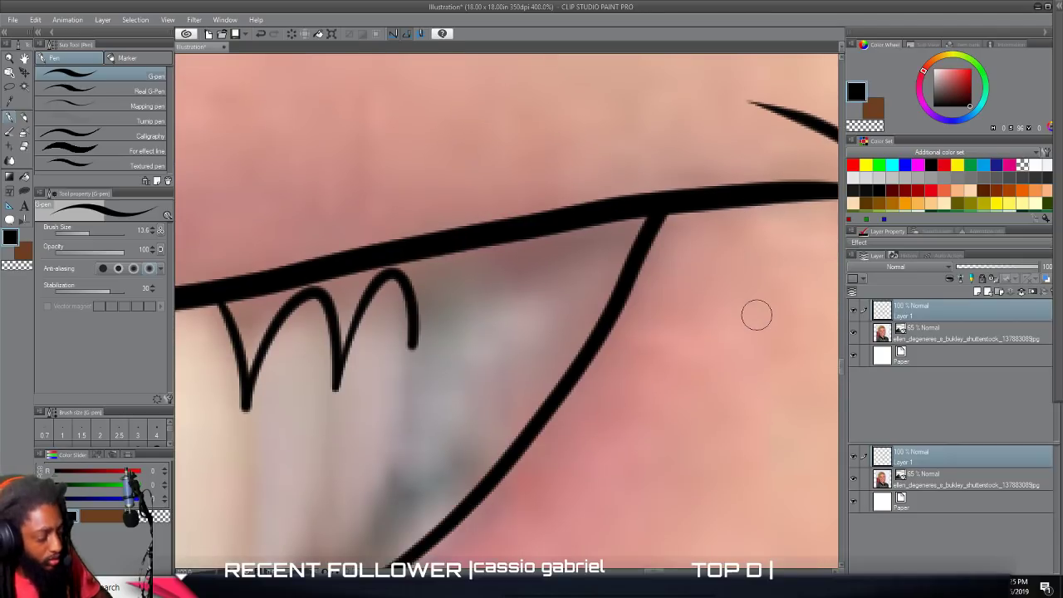
mouse_move(413, 343)
left_mouse_down()
mouse_move(408, 389)
mouse_move(409, 363)
mouse_move(447, 295)
mouse_move(479, 273)
mouse_move(500, 306)
mouse_move(522, 273)
mouse_move(547, 271)
mouse_move(572, 308)
mouse_move(593, 267)
mouse_move(656, 219)
left_mouse_up()
scroll(681, 359, "down", 8)
scroll(686, 400, "down", 2)
scroll(686, 400, "up", 2)
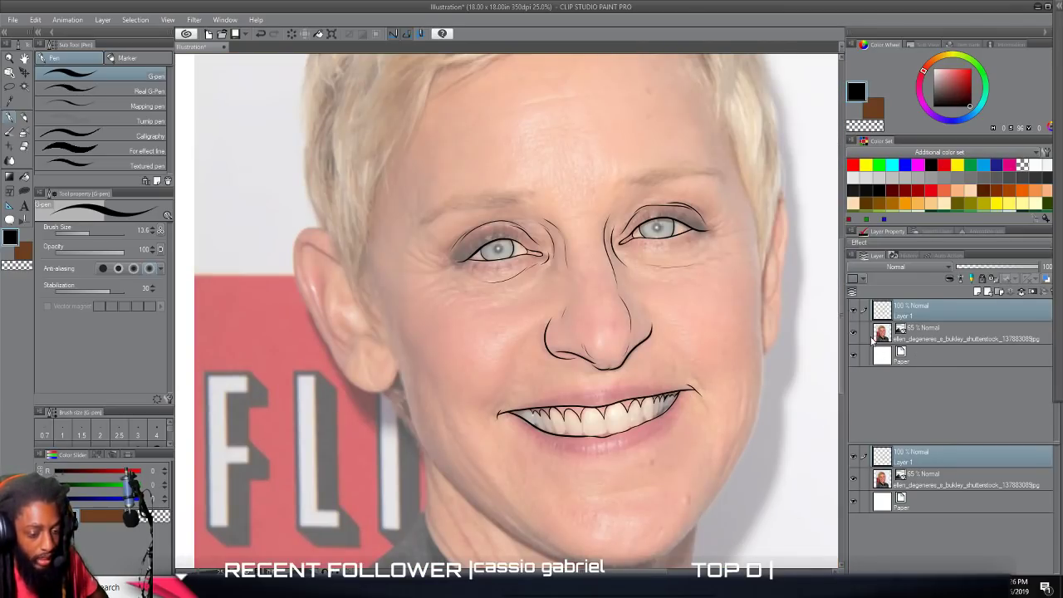
Hide the photo layer to check the gum lines in the line art, and show the photo again.
left_click(854, 333)
key("ctrl+minus")
key("ctrl+plus")
left_click(853, 332)
Continue the gum line with small arches over the back teeth into the photo's left mouth corner.
scroll(695, 376, "up", 3)
scroll(694, 376, "up", 4)
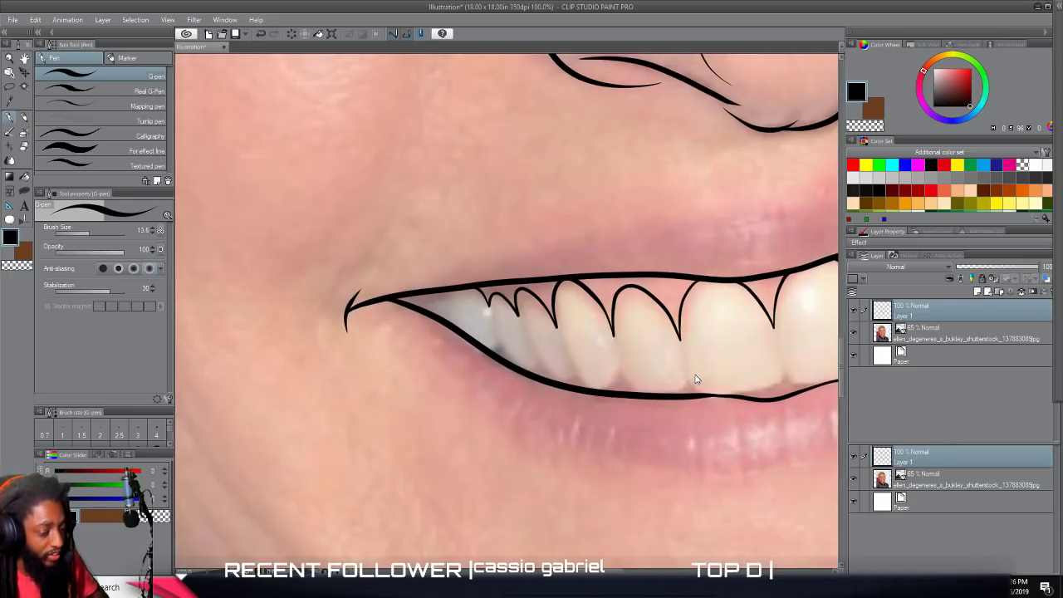
mouse_move(515, 201)
left_mouse_down()
mouse_move(492, 244)
mouse_move(457, 228)
mouse_move(438, 246)
left_mouse_up()
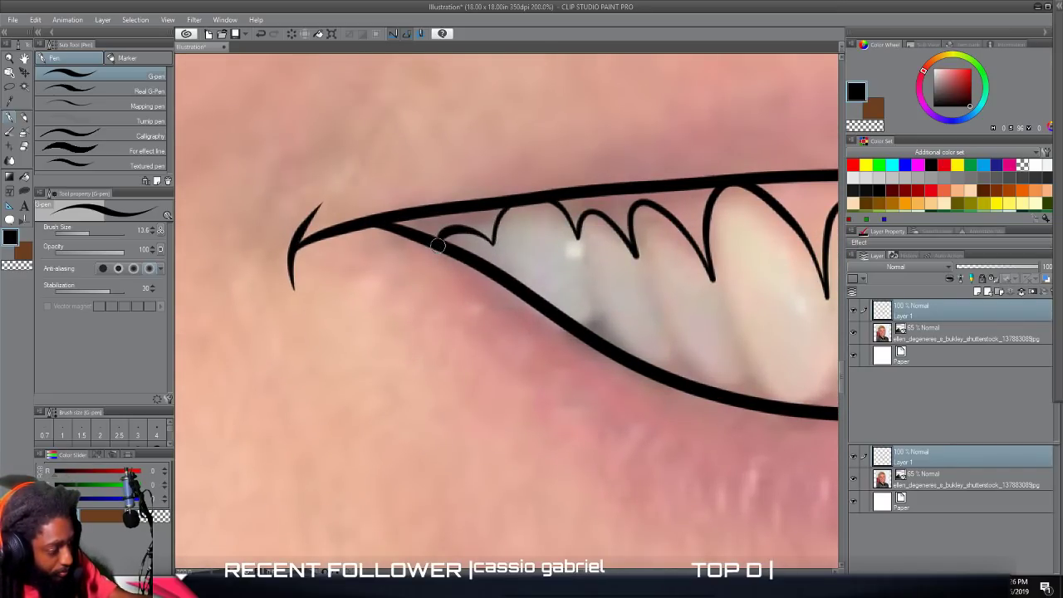
scroll(467, 329, "down", 5)
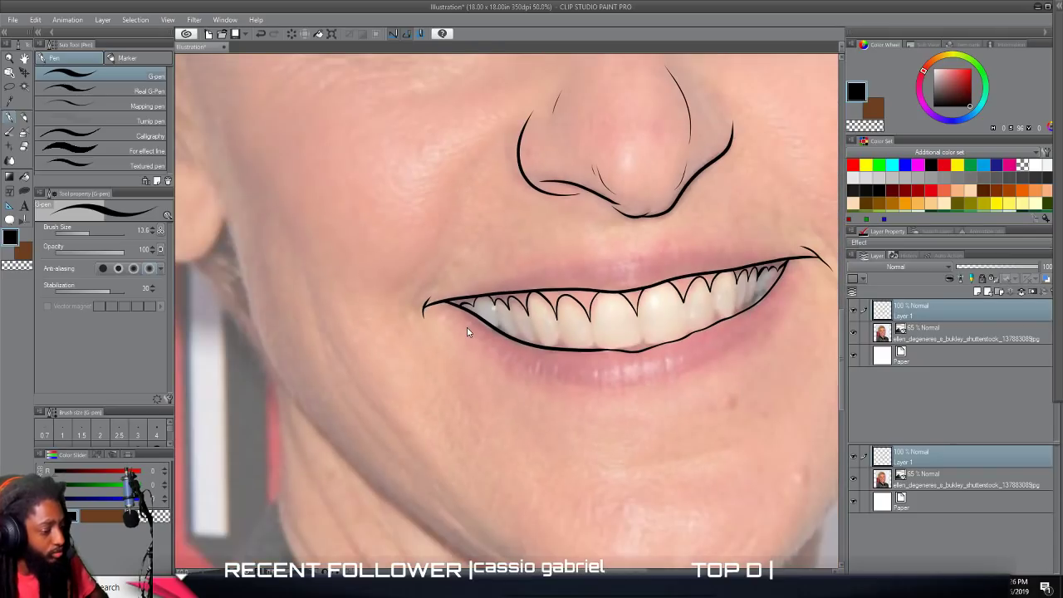
Trace the smile fold running from beside the nostril down to the photo's left mouth corner.
scroll(467, 329, "up", 1)
left_click_drag(466, 329, 522, 496)
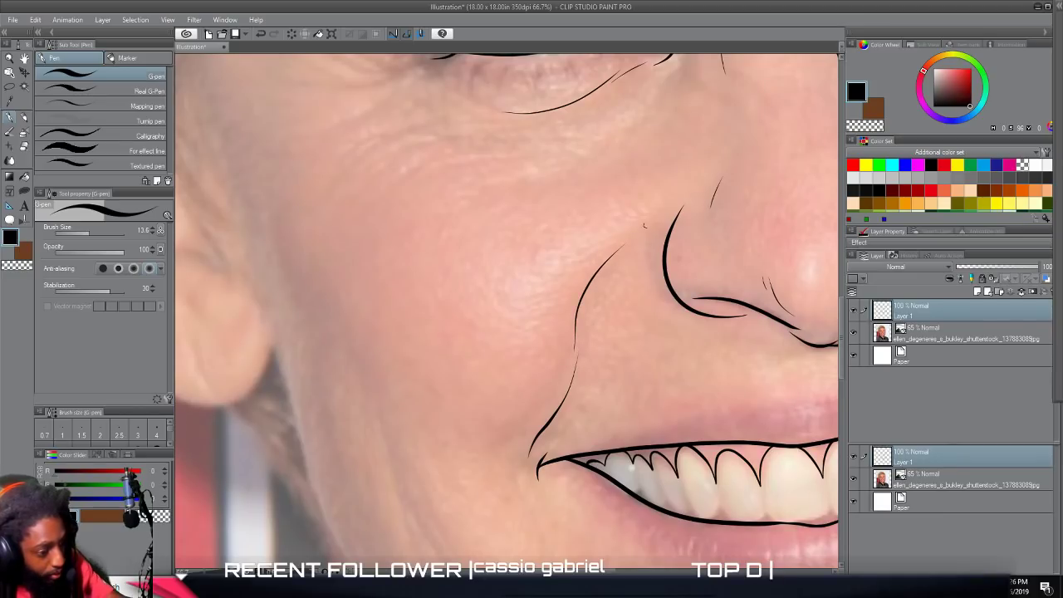
scroll(617, 441, "down", 3)
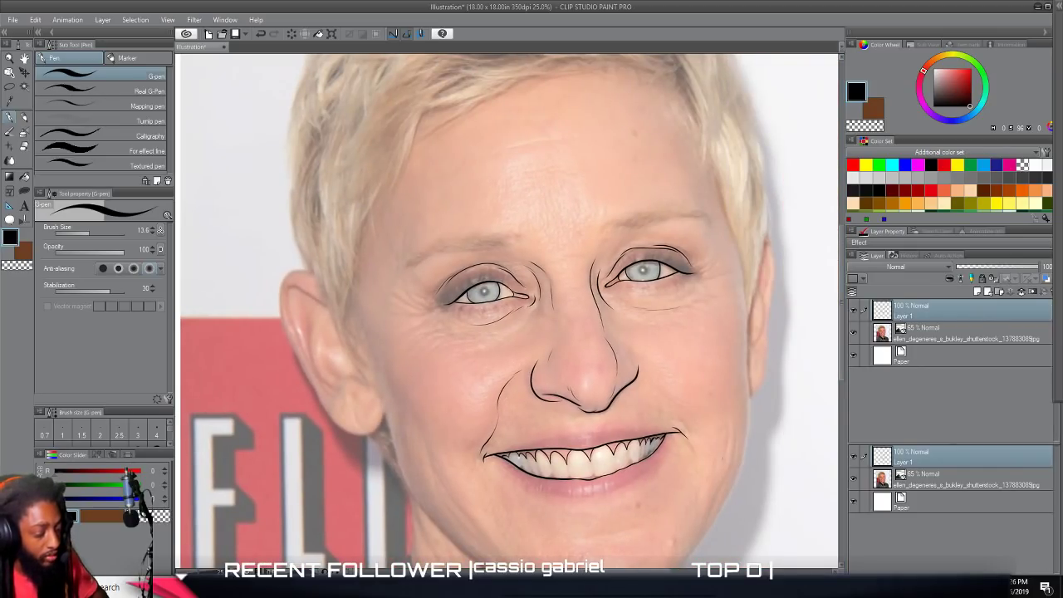
Erase the gum points on both sides of the photo's left front tooth and redraw them shorter and thicker with the G-pen.
scroll(699, 453, "up", 6)
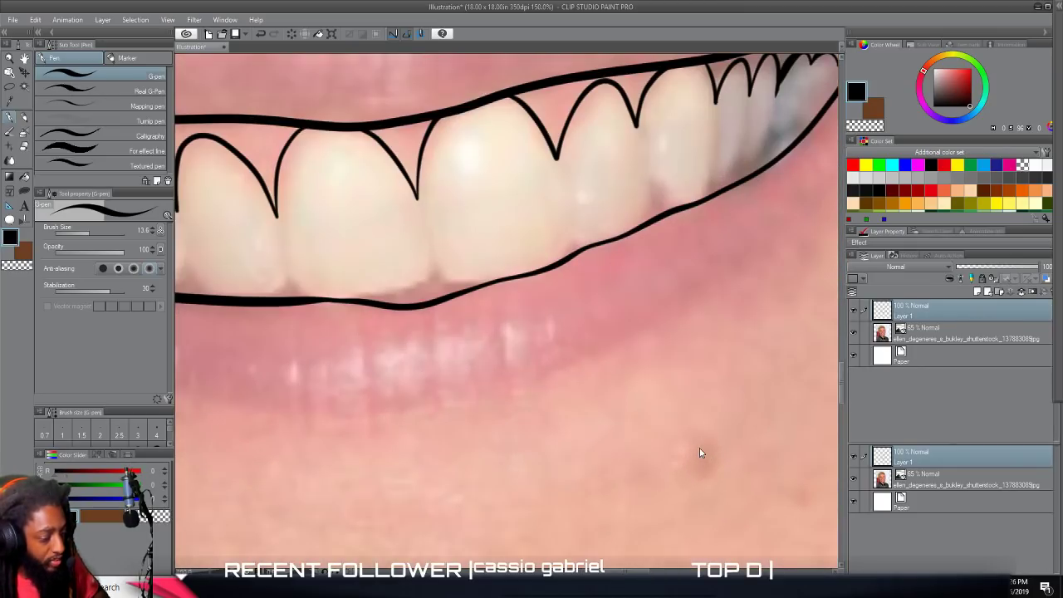
scroll(699, 453, "up", 3)
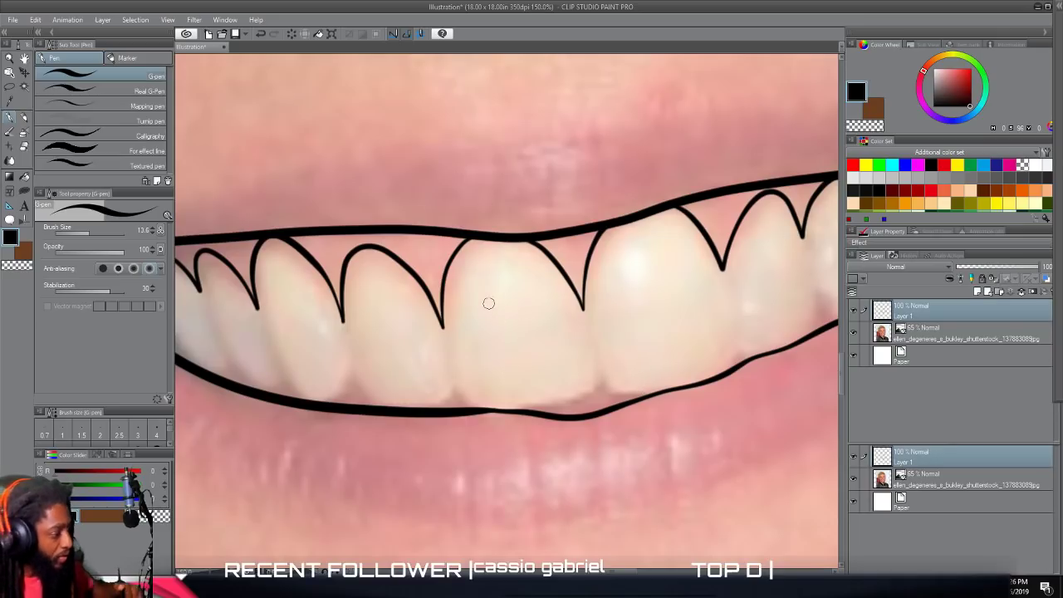
key("e")
mouse_move(573, 308)
left_mouse_down()
mouse_move(589, 290)
mouse_move(546, 280)
mouse_move(570, 291)
mouse_move(422, 348)
left_mouse_up()
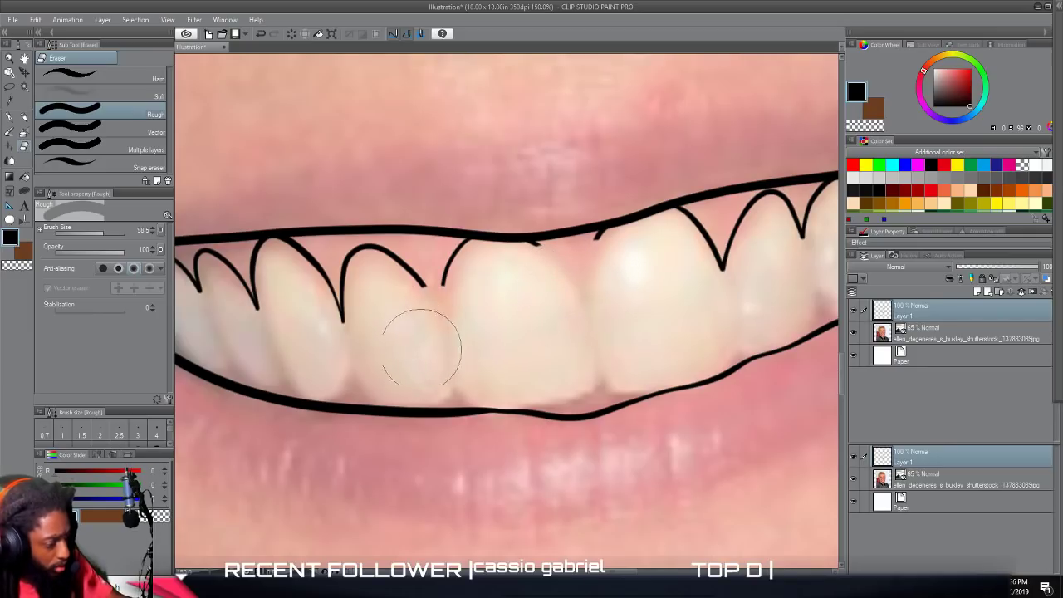
left_click(10, 119)
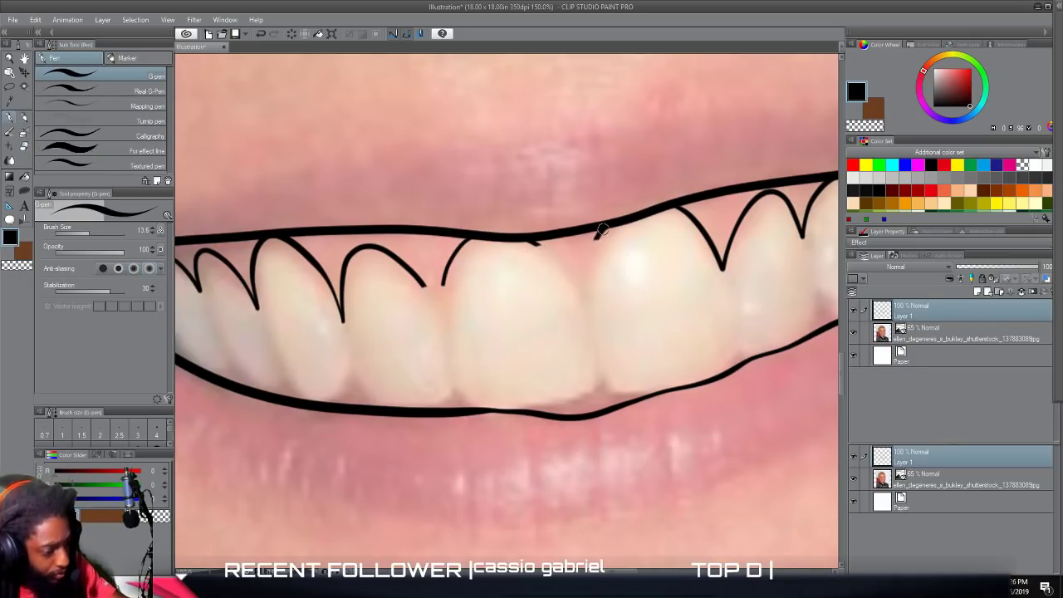
mouse_move(597, 235)
left_mouse_down()
mouse_move(585, 292)
mouse_move(546, 246)
mouse_move(524, 240)
mouse_move(570, 262)
mouse_move(474, 231)
mouse_move(450, 266)
mouse_move(439, 312)
mouse_move(387, 259)
left_mouse_up()
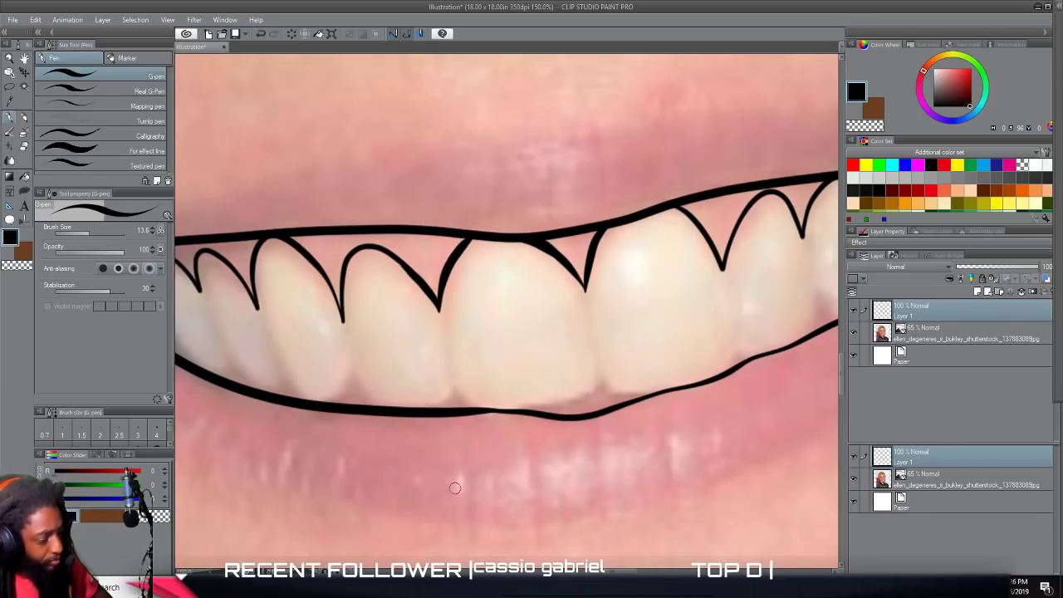
Trace the lower edges of the front and left-hand teeth with small pointed notches between them.
mouse_move(650, 395)
left_mouse_down()
mouse_move(600, 386)
mouse_move(562, 408)
mouse_move(522, 411)
mouse_move(454, 394)
mouse_move(418, 410)
mouse_move(353, 385)
mouse_move(322, 405)
mouse_move(264, 324)
left_mouse_up()
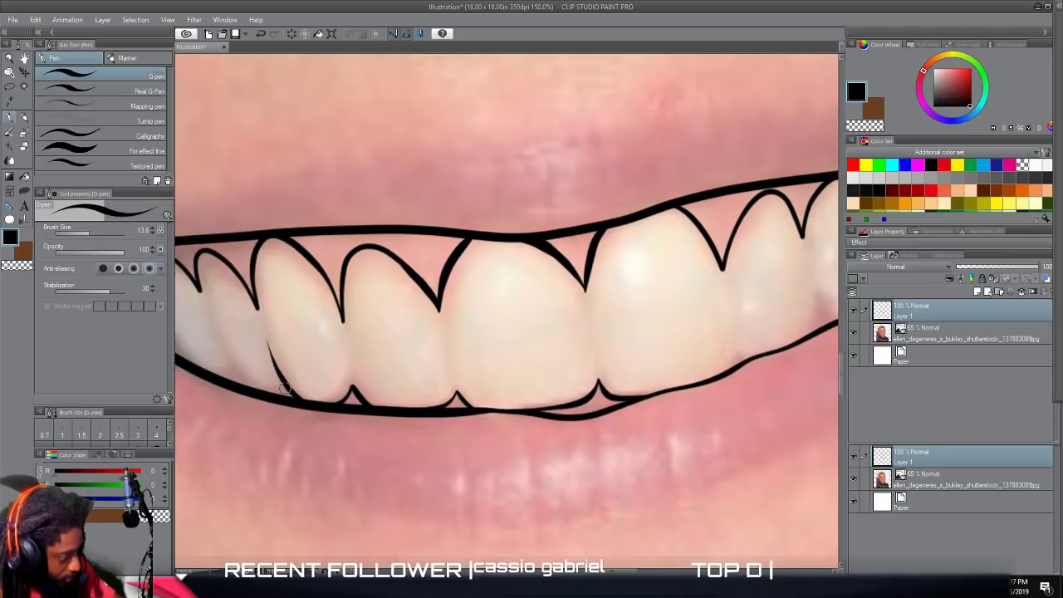
left_click_drag(284, 386, 256, 400)
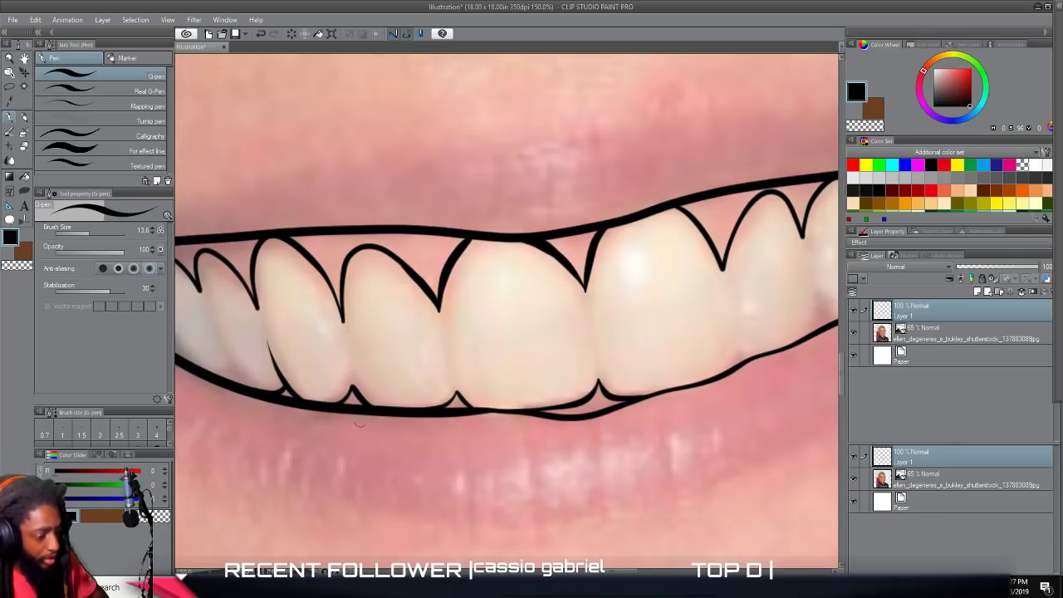
Draw two full-height divider lines between the teeth right of the front teeth, joining the gum points to the lower lip line.
scroll(501, 403, "down", 3)
left_click_drag(600, 394, 529, 390)
scroll(529, 391, "up", 3)
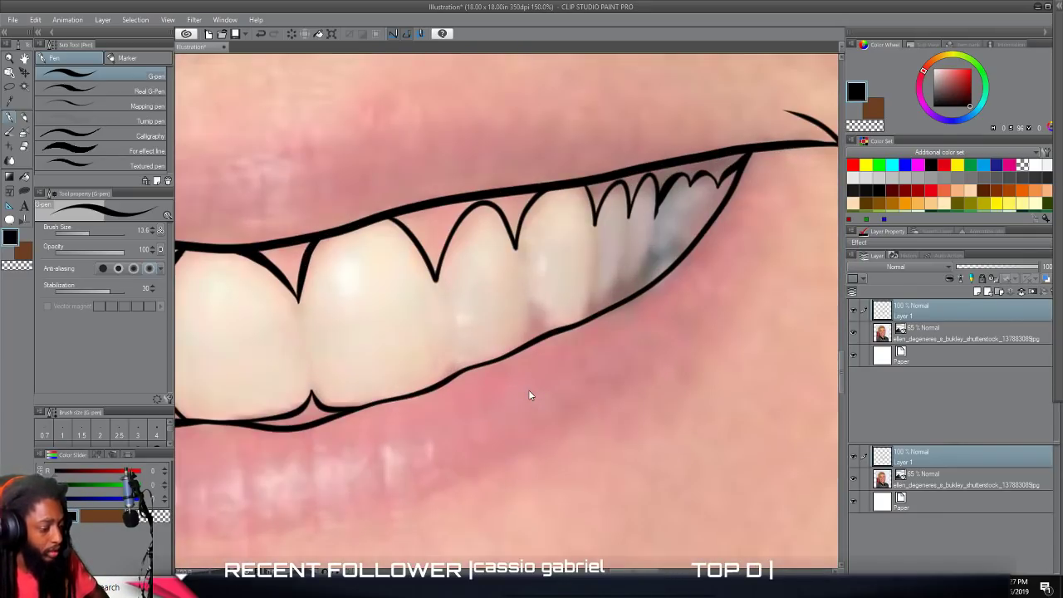
scroll(530, 395, "up", 1)
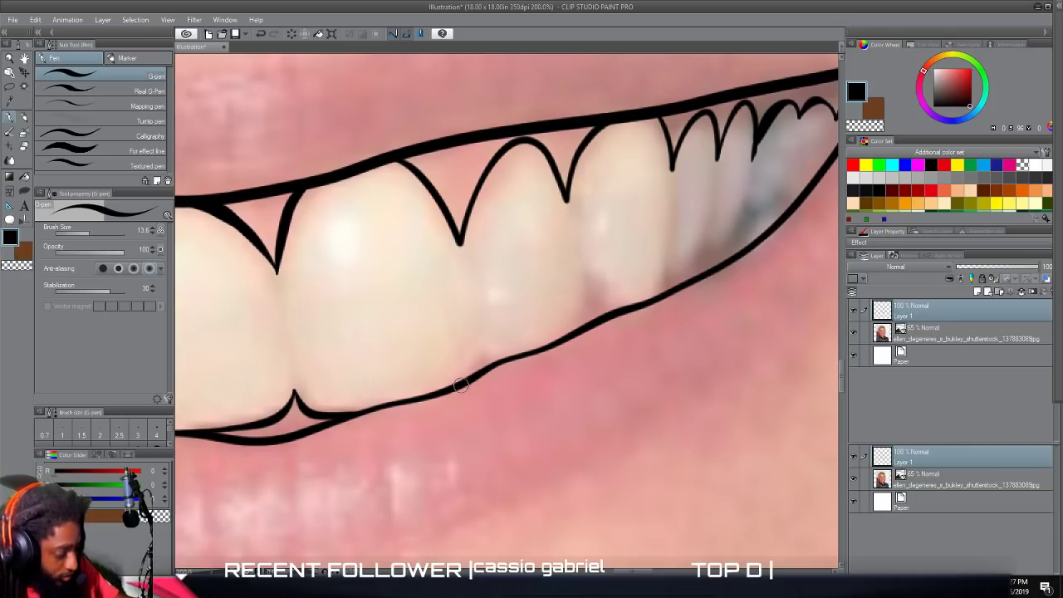
mouse_move(452, 388)
left_mouse_down()
mouse_move(473, 340)
mouse_move(462, 229)
left_mouse_up()
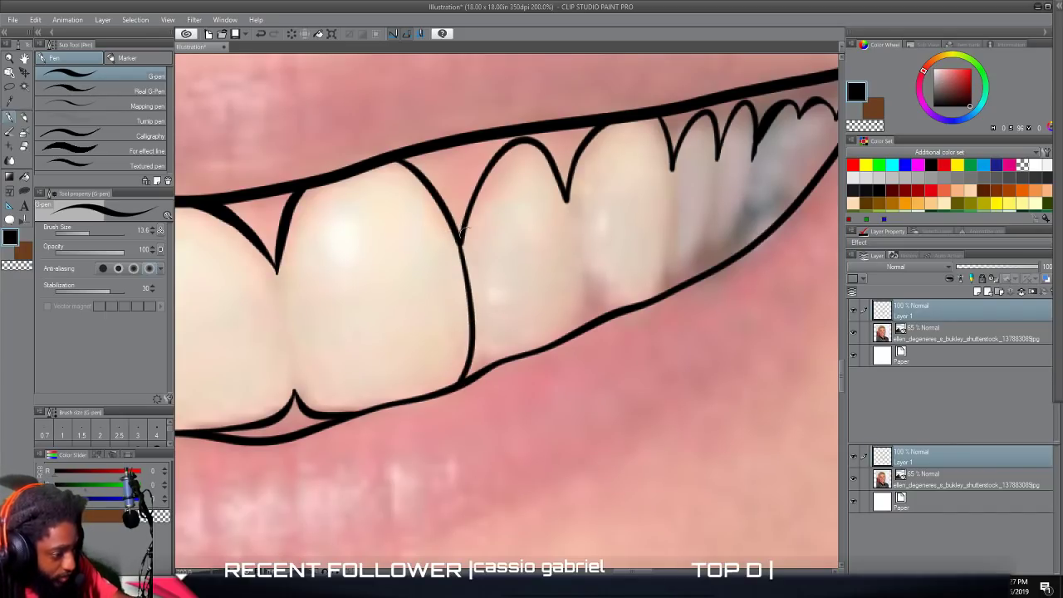
mouse_move(573, 330)
left_mouse_down()
mouse_move(570, 218)
mouse_move(550, 146)
left_mouse_up()
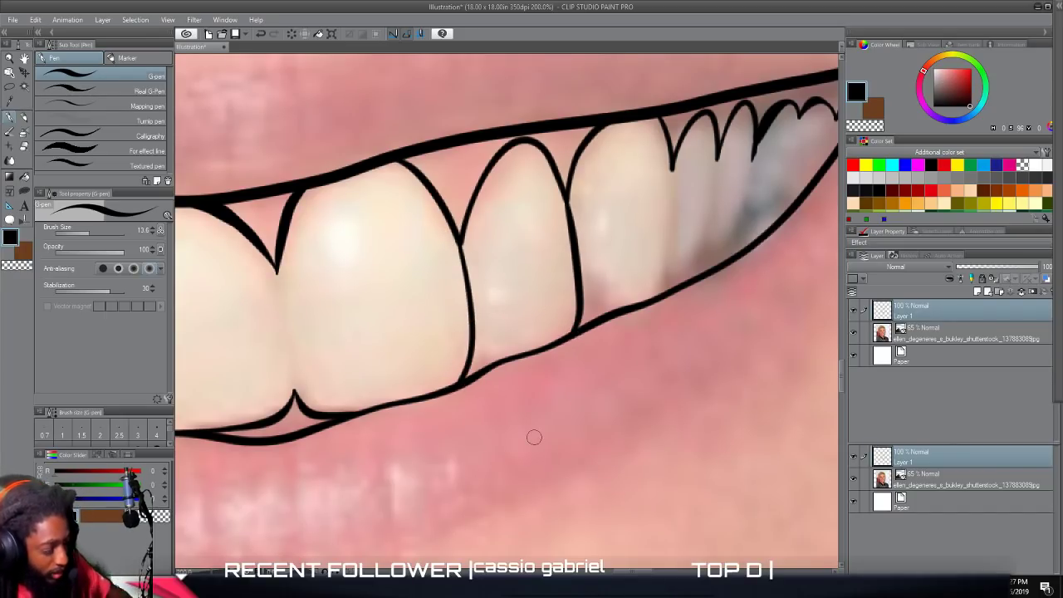
scroll(534, 437, "down", 6)
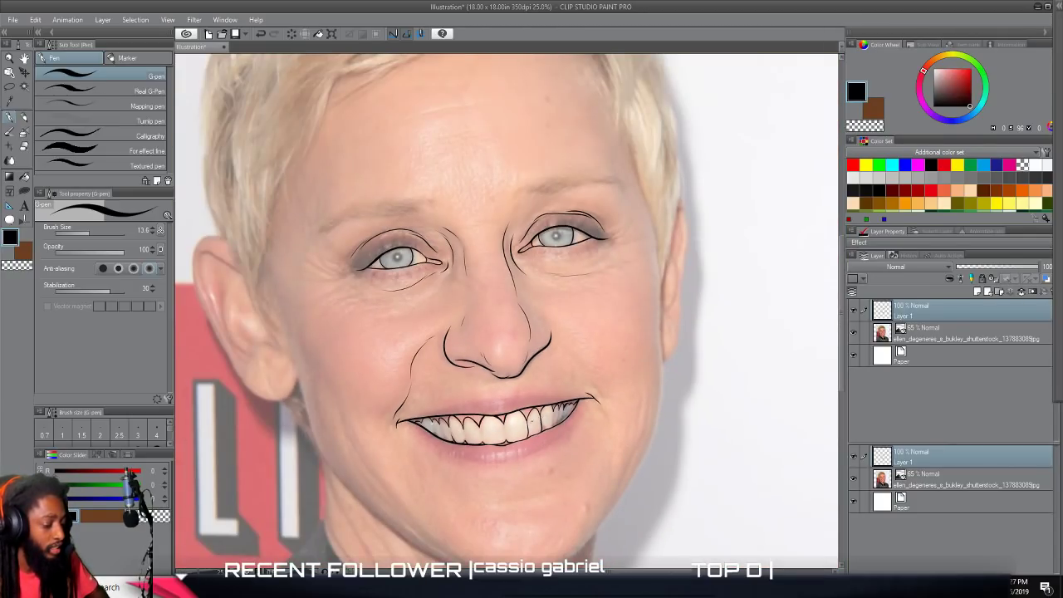
Undo the two full-height tooth dividers and trace short lower edges with pointed notches on the teeth toward the photo's right mouth corner.
scroll(532, 437, "up", 6)
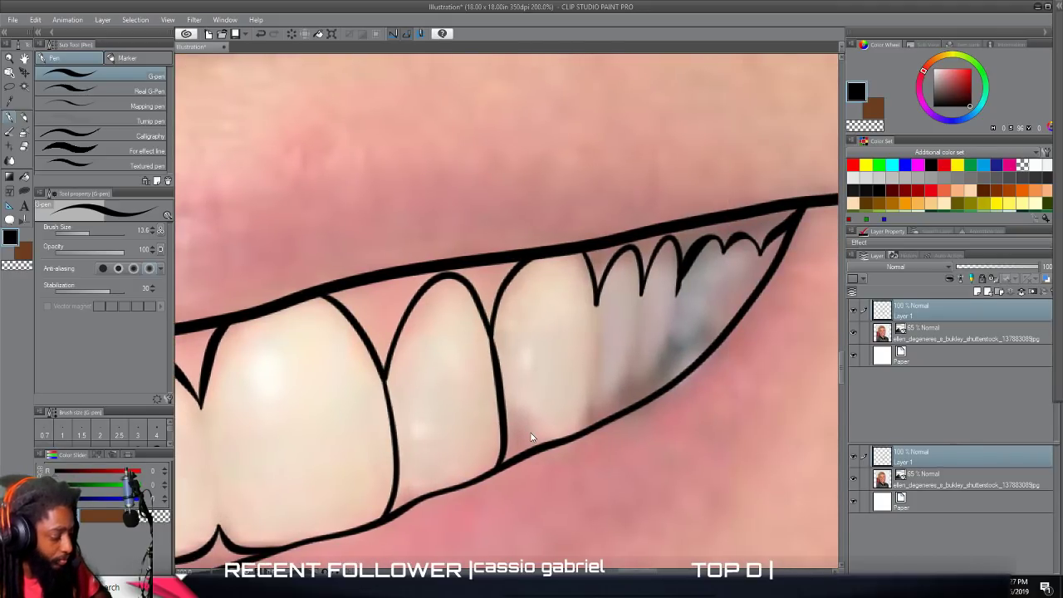
key("ctrl+z")
key("ctrl+z")
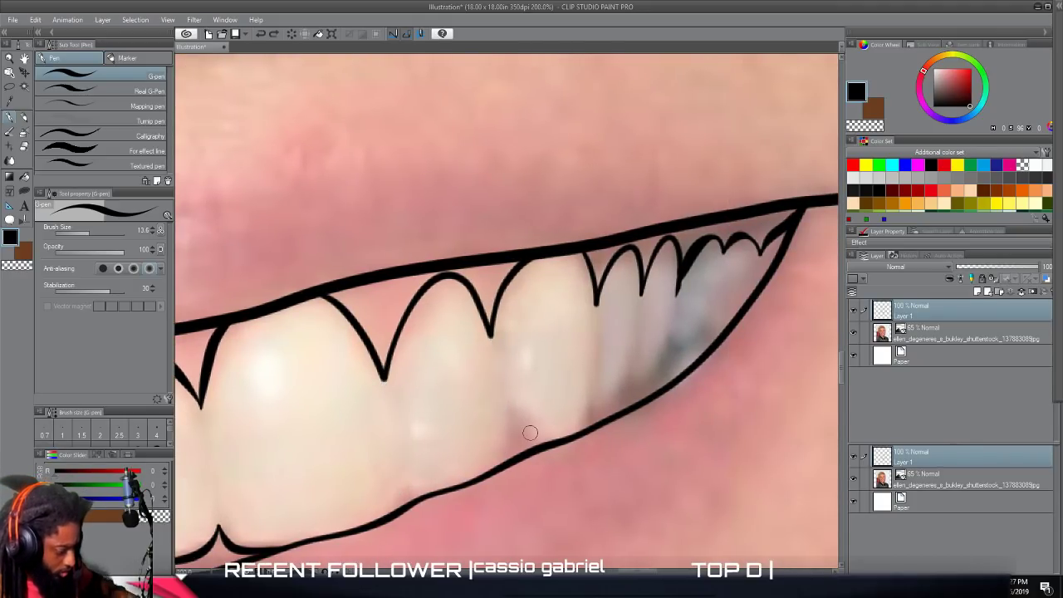
mouse_move(387, 519)
left_mouse_down()
mouse_move(408, 490)
mouse_move(437, 493)
mouse_move(487, 472)
mouse_move(511, 429)
mouse_move(531, 445)
mouse_move(567, 438)
mouse_move(598, 367)
left_mouse_up()
mouse_move(595, 408)
left_mouse_down()
mouse_move(627, 390)
mouse_move(638, 334)
left_mouse_up()
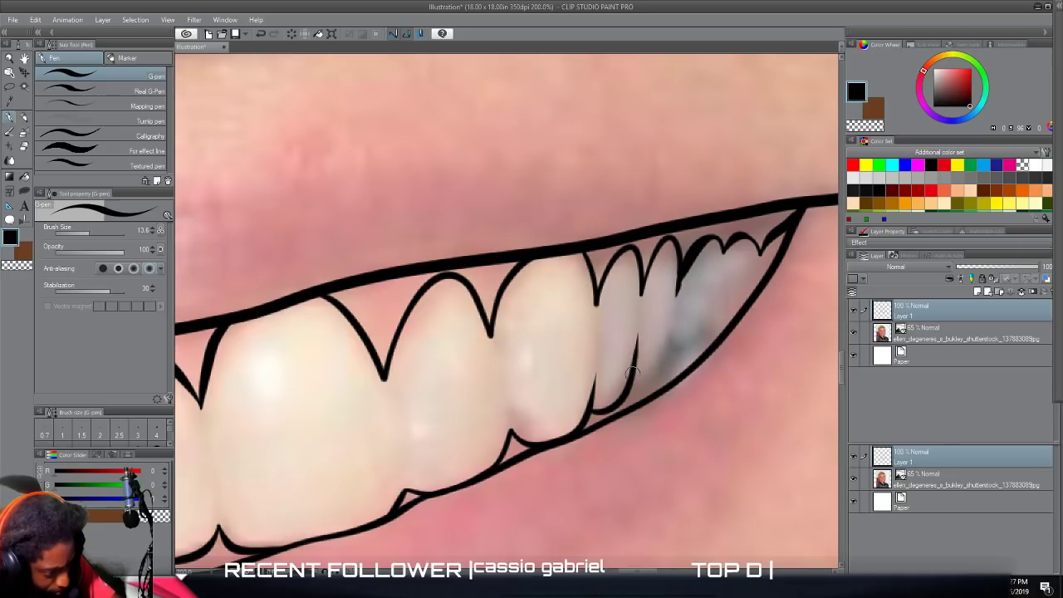
mouse_move(629, 384)
left_mouse_down()
mouse_move(661, 362)
mouse_move(673, 310)
left_mouse_up()
mouse_move(661, 350)
left_mouse_down()
mouse_move(706, 348)
mouse_move(727, 328)
left_mouse_up()
scroll(731, 395, "down", 3)
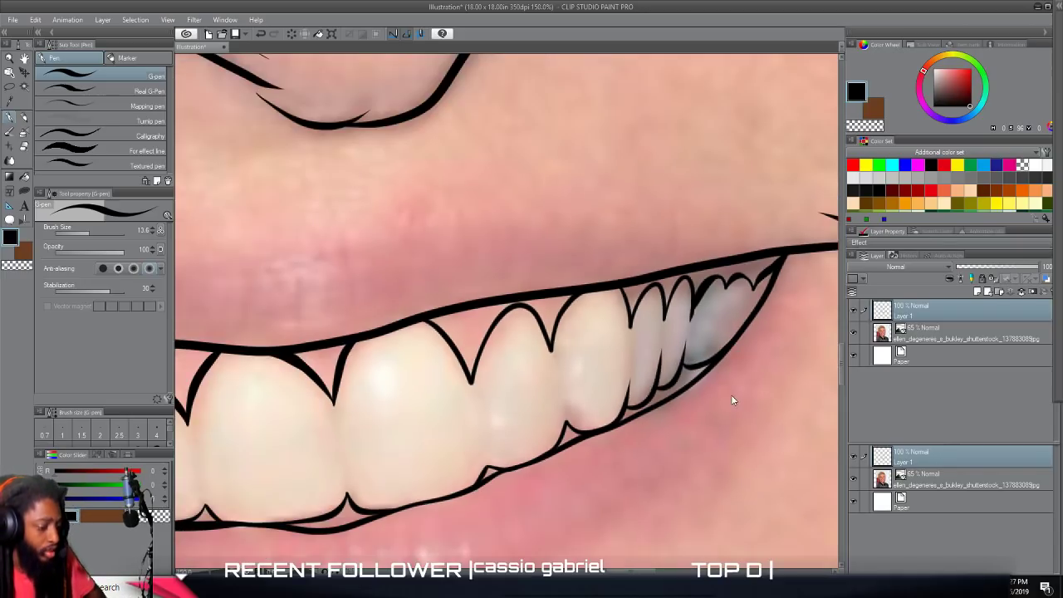
Draw three short, thin divider strokes between teeth on the photo's left half of the smile, stopping short of the gum points.
scroll(700, 455, "up", 5)
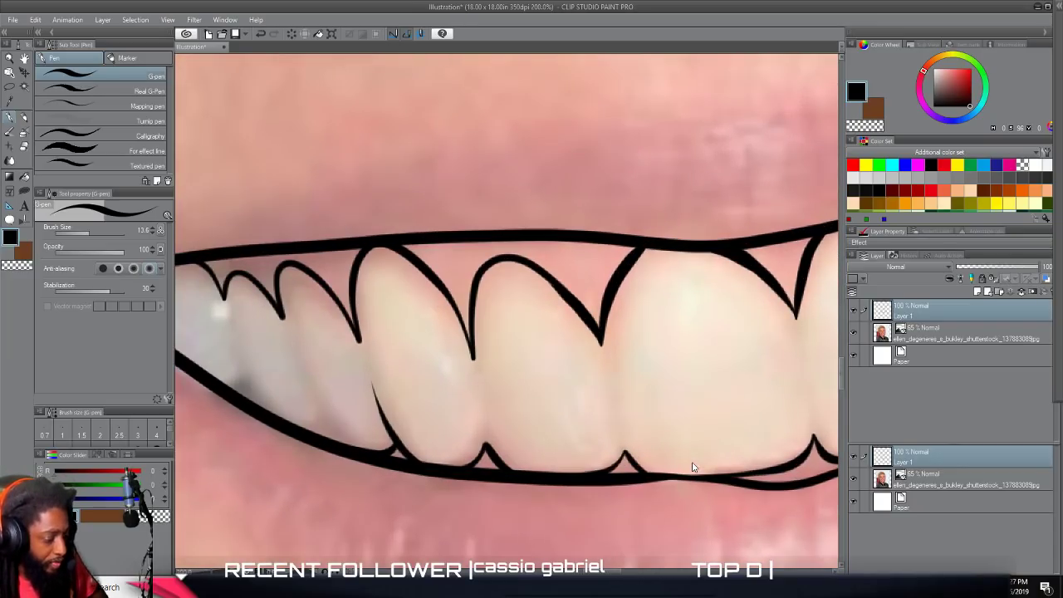
left_click_drag(618, 422, 603, 337)
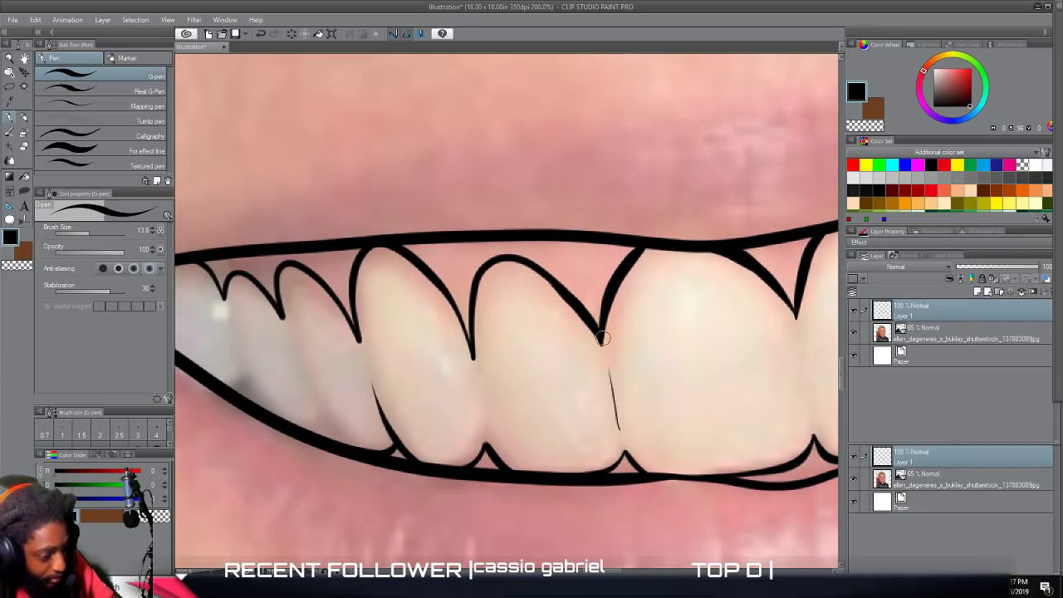
left_click_drag(328, 427, 274, 319)
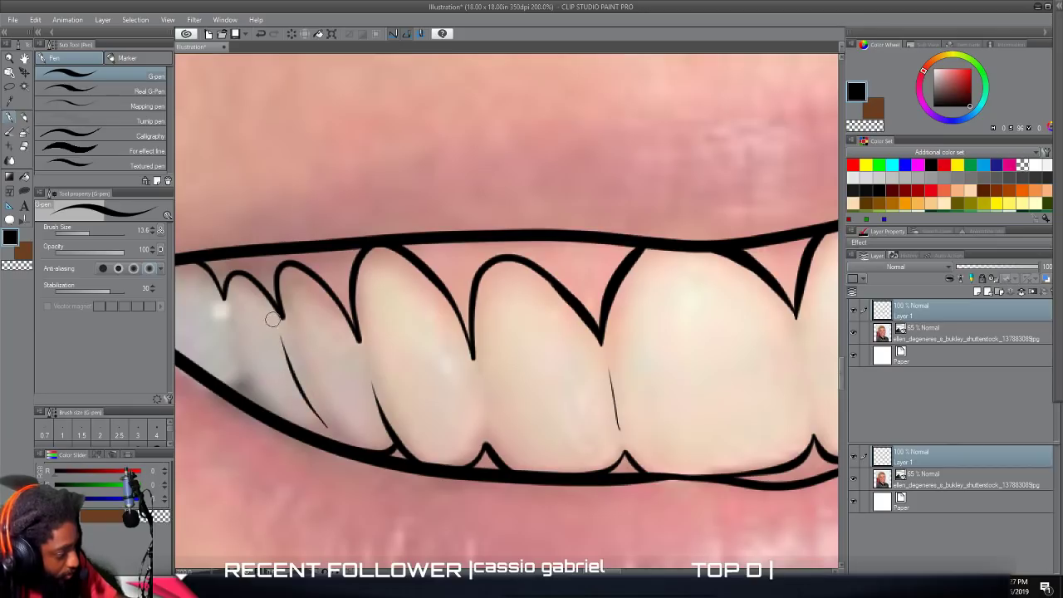
left_click_drag(249, 387, 224, 309)
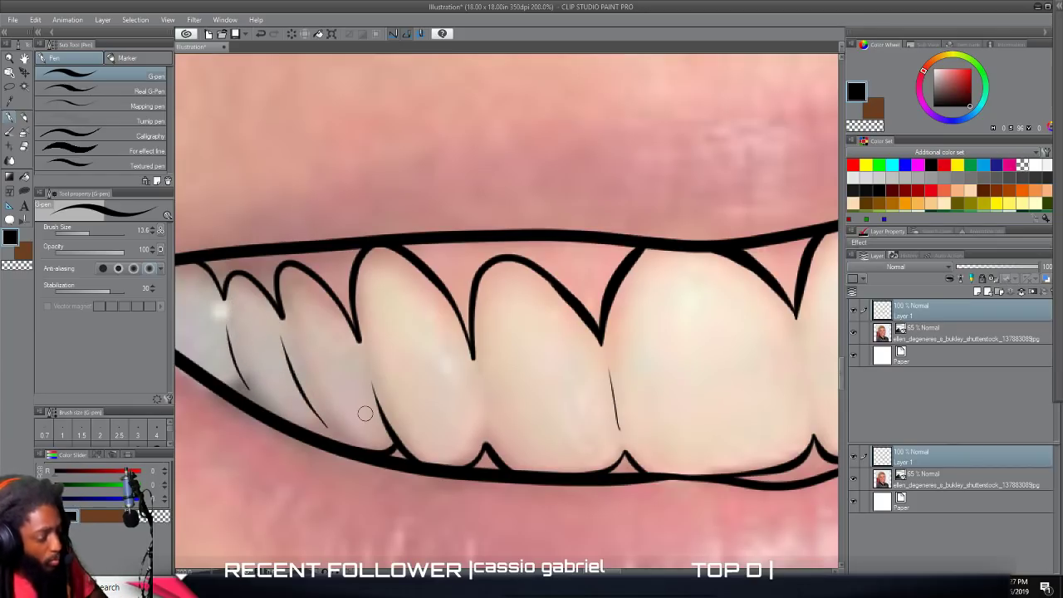
Hide the photo layer to check the teeth line art on its own, and show the photo again.
scroll(704, 485, "down", 4)
left_click_drag(717, 490, 550, 485)
scroll(722, 465, "down", 1)
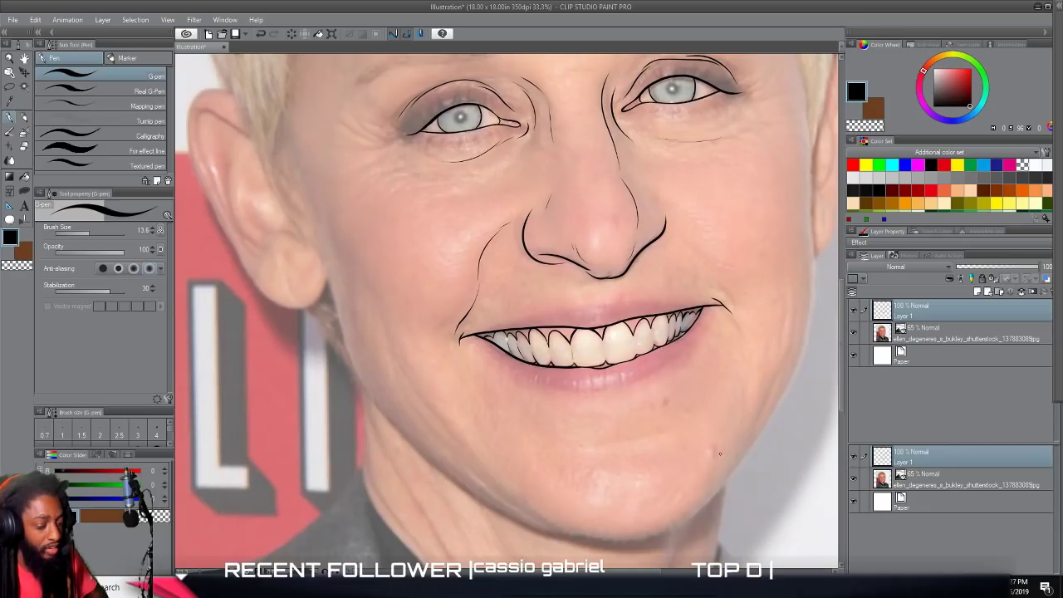
scroll(721, 453, "down", 1)
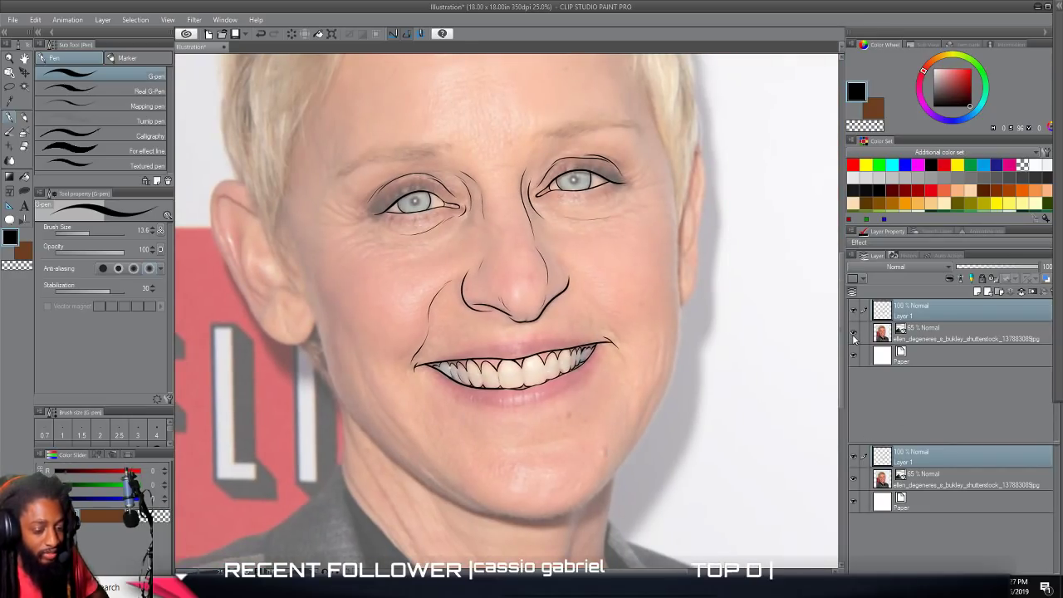
left_click(853, 334)
key("ctrl+minus")
key("ctrl+plus")
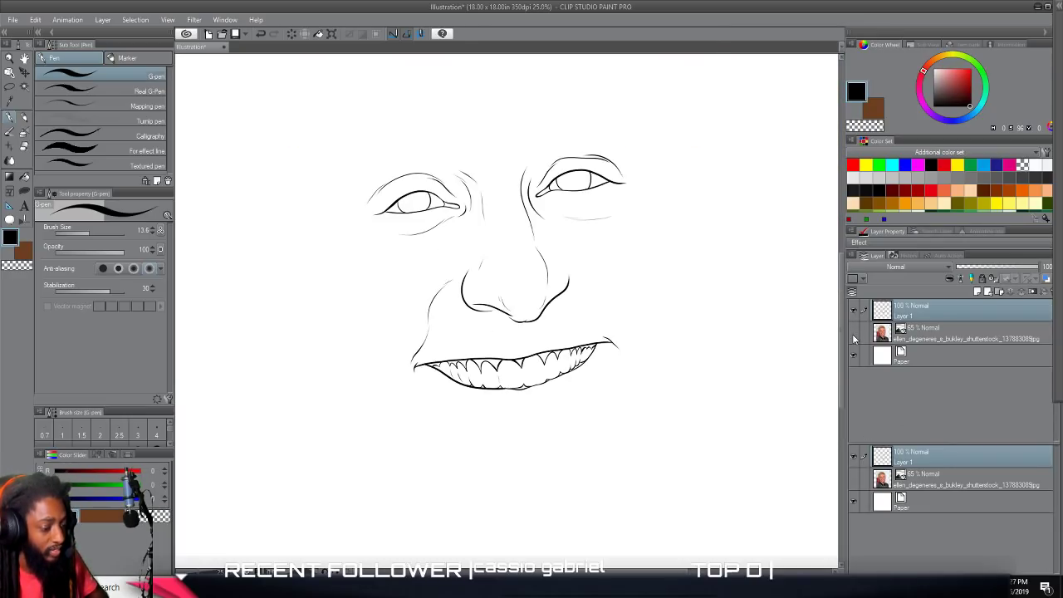
left_click(852, 334)
Trace the lower lip's outer contour in a thin line from the photo's right mouth corner around to the left one.
scroll(731, 407, "up", 3)
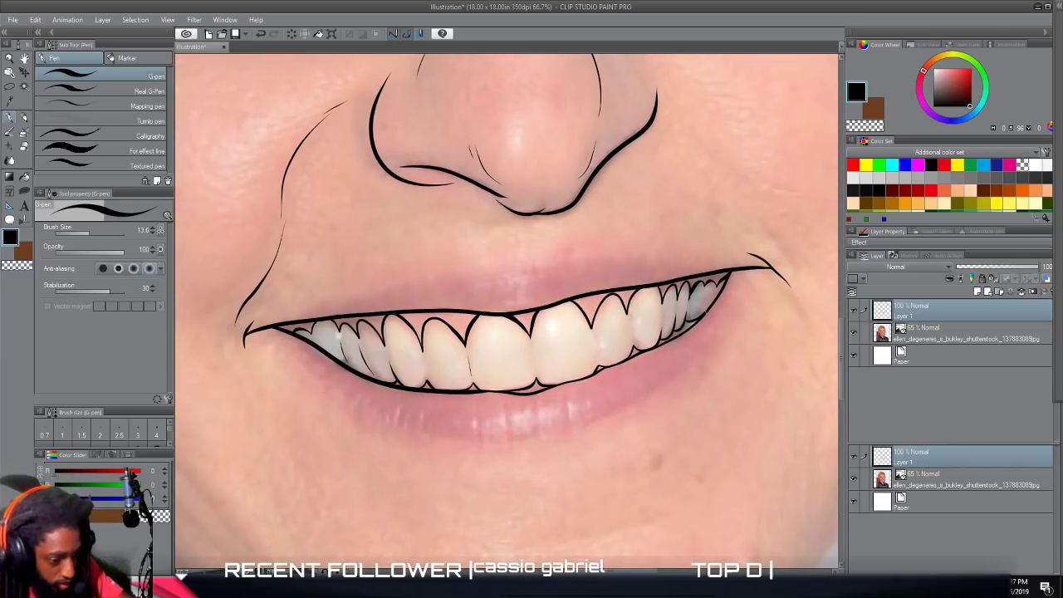
left_click_drag(752, 285, 720, 333)
left_click_drag(639, 404, 542, 440)
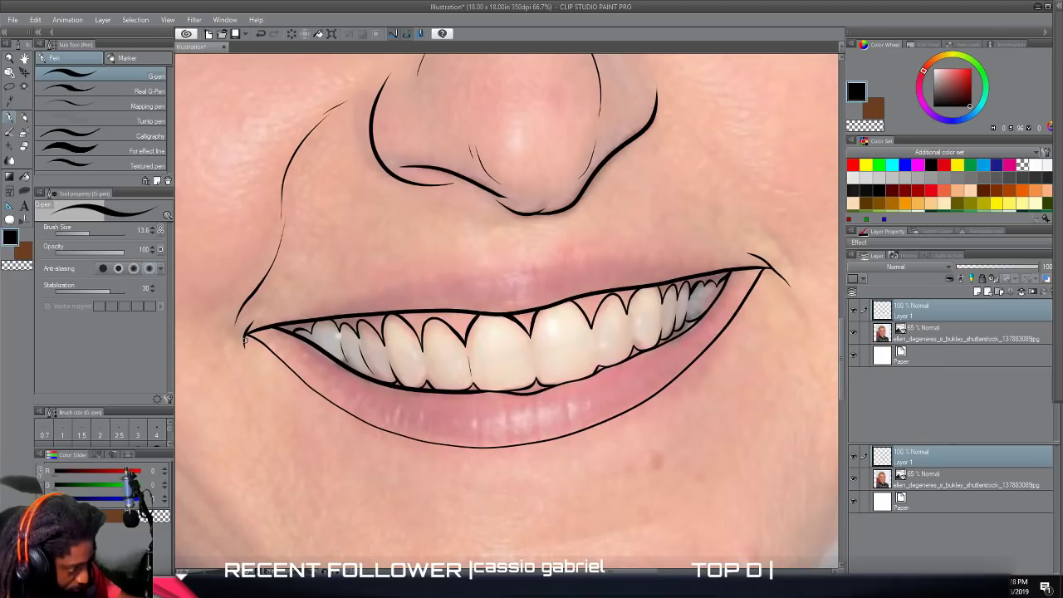
Toggle the photo layer off and on to review the face line art with the lower lip outline.
key("ctrl+minus")
key("ctrl+minus")
key("ctrl+minus")
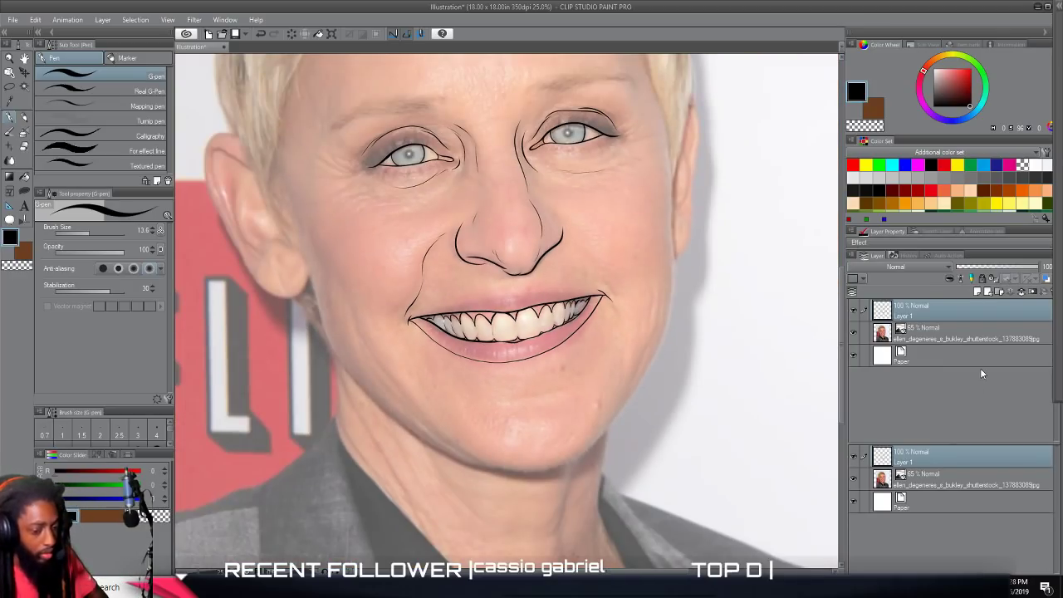
left_click(852, 334)
key("ctrl+minus")
key("ctrl+plus")
key("ctrl+plus")
left_click(854, 332)
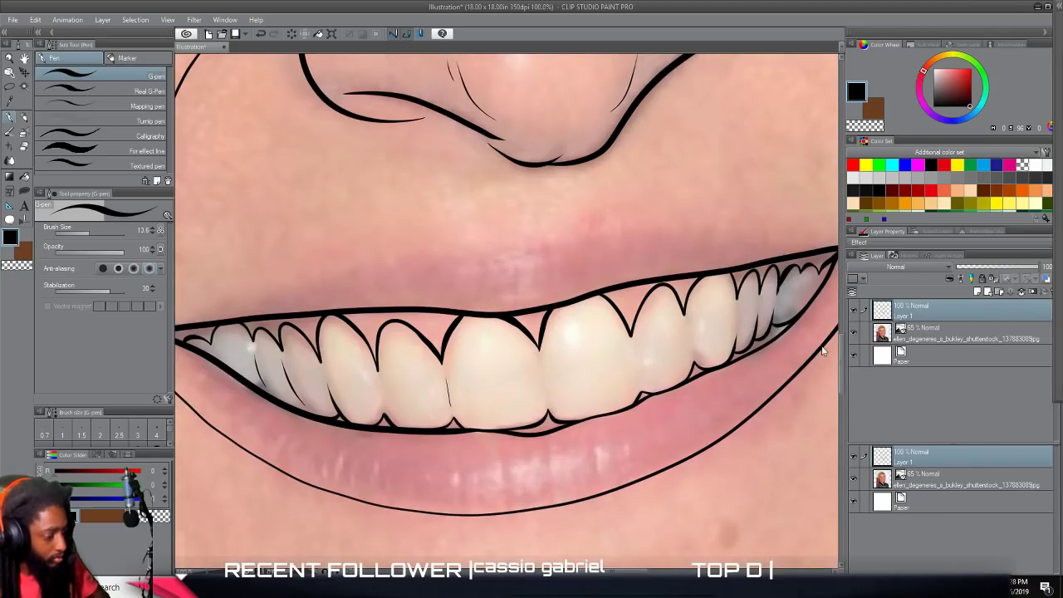
Undo the first upper lip stroke and retrace the upper lip contour from the photo's left mouth corner across to the right one.
key("ctrl+plus")
scroll(781, 366, "right", 1)
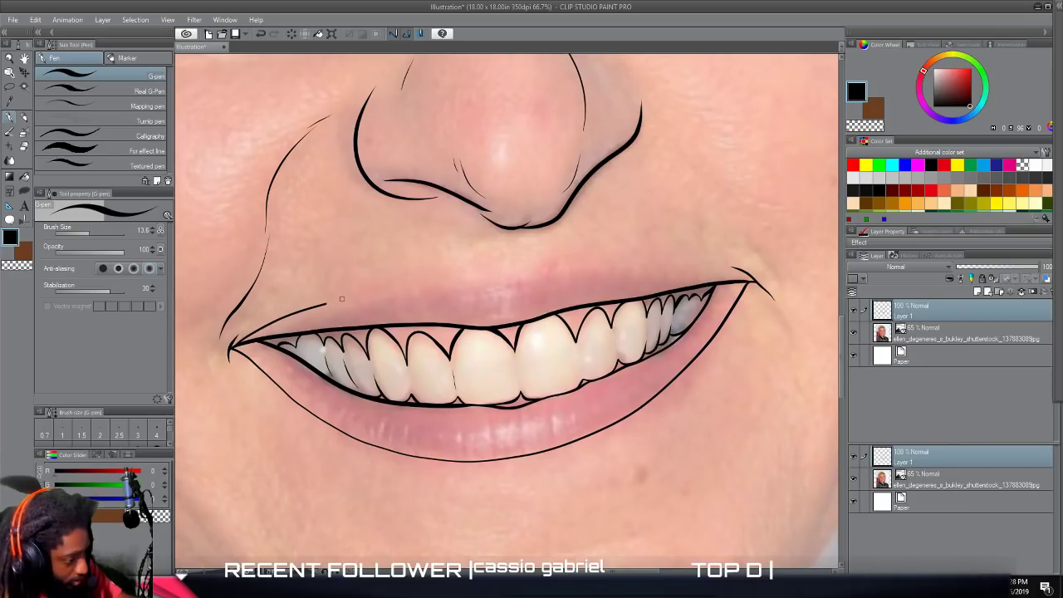
key("ctrl+z")
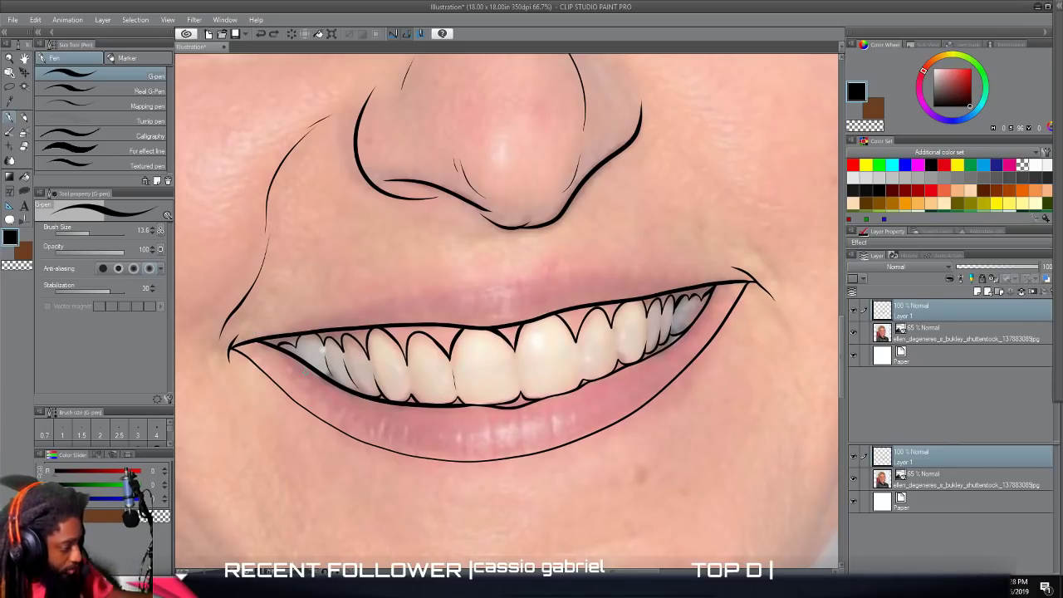
left_click_drag(241, 340, 368, 300)
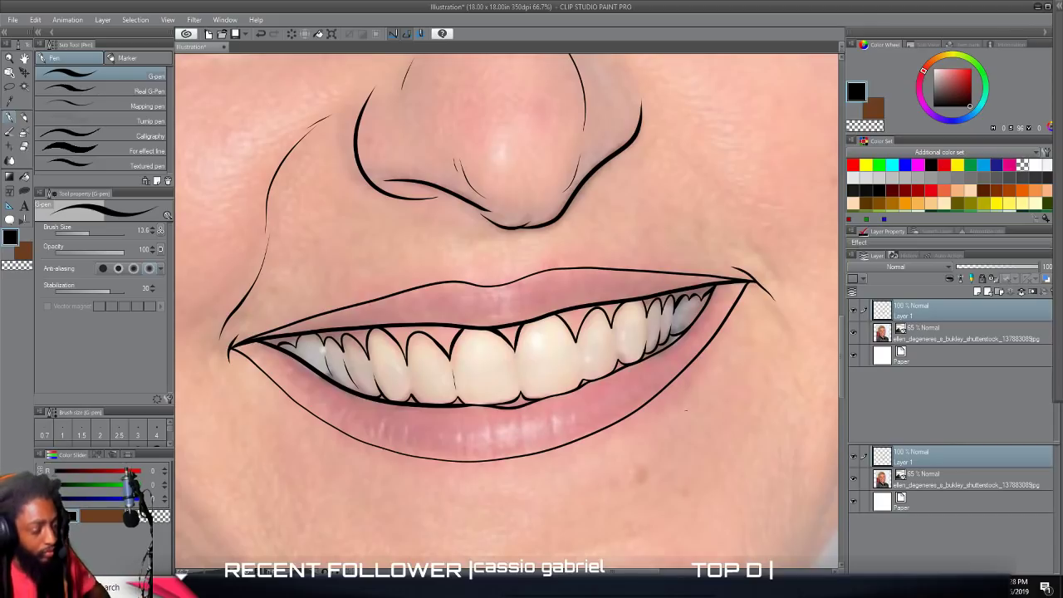
Trace the smile fold above the photo's right mouth corner in broken strokes and extend the right nostril outline up around its wing.
scroll(638, 442, "down", 2)
left_click_drag(751, 420, 636, 418)
scroll(635, 416, "up", 2)
left_click_drag(628, 249, 634, 415)
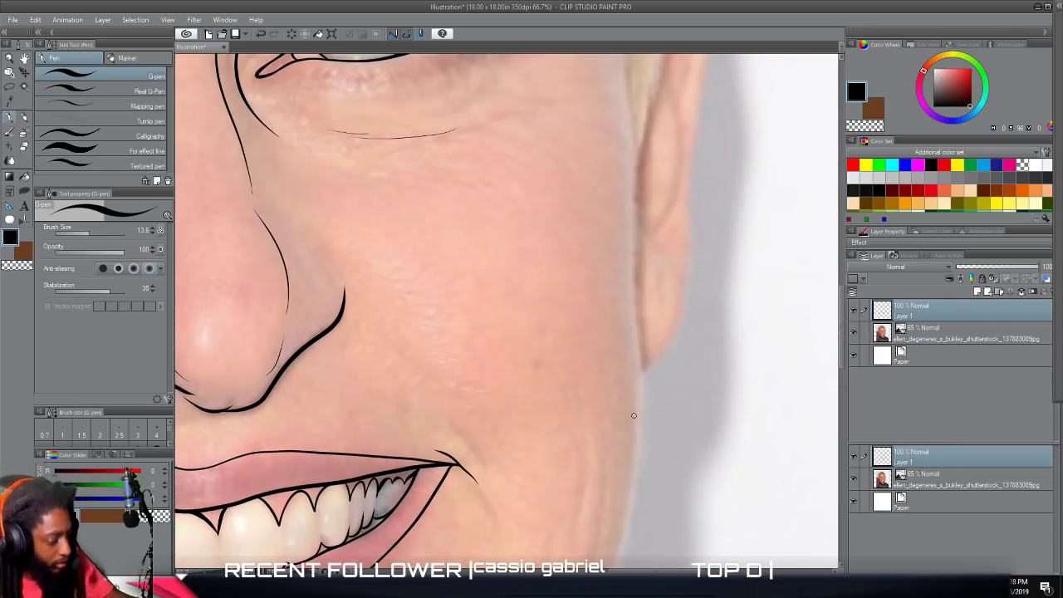
left_click_drag(481, 469, 425, 402)
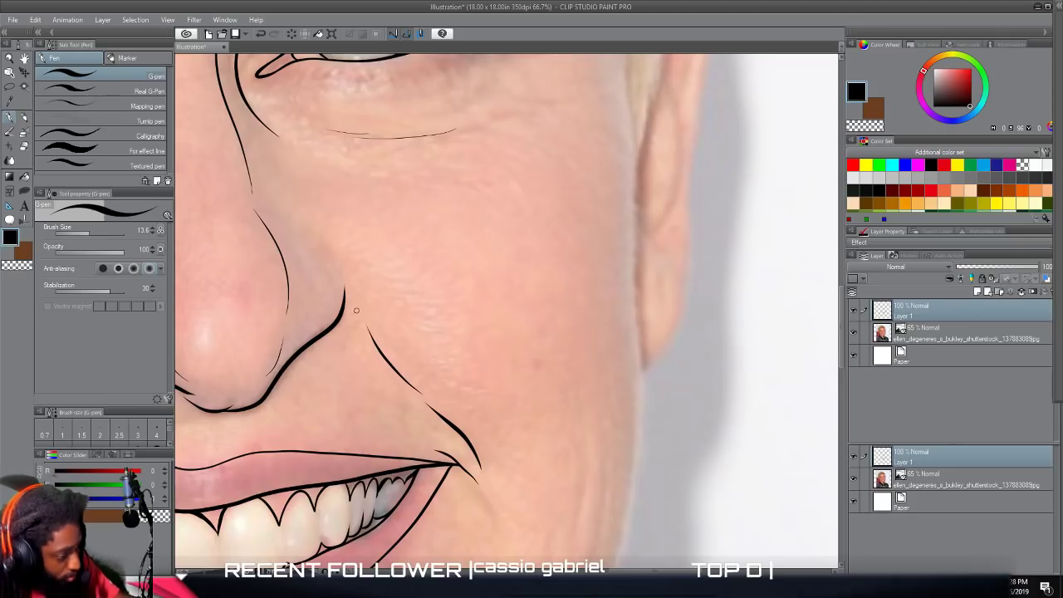
mouse_move(339, 272)
left_mouse_down()
mouse_move(321, 247)
mouse_move(292, 243)
left_mouse_up()
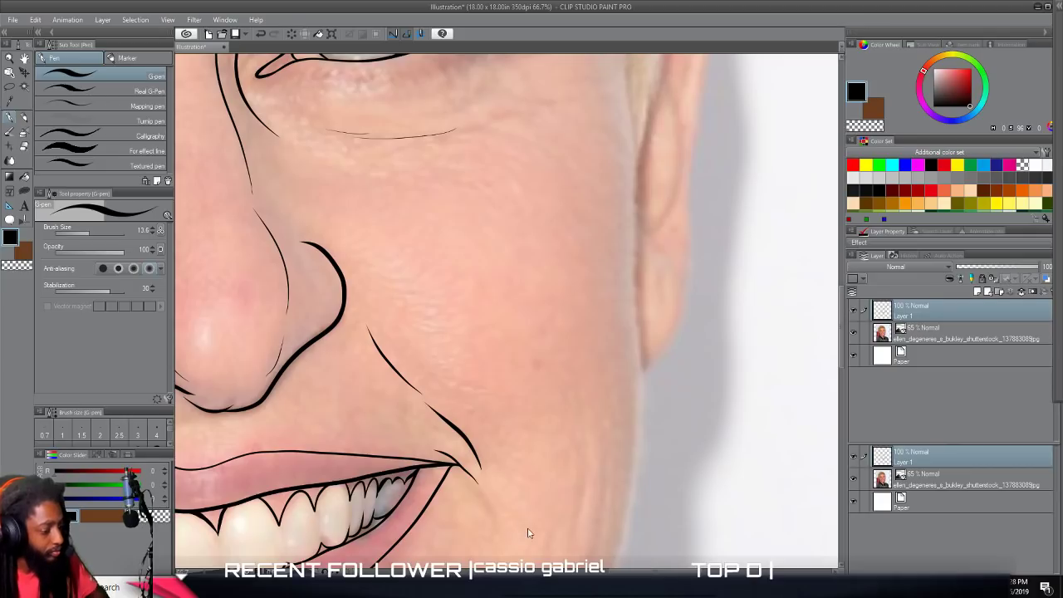
With the G-pen at brush size 32.5 and stabilization 75, trace the jawline from the photo's left earlobe down to the chin.
scroll(529, 530, "down", 3)
scroll(537, 522, "left", 3)
scroll(537, 522, "up", 1)
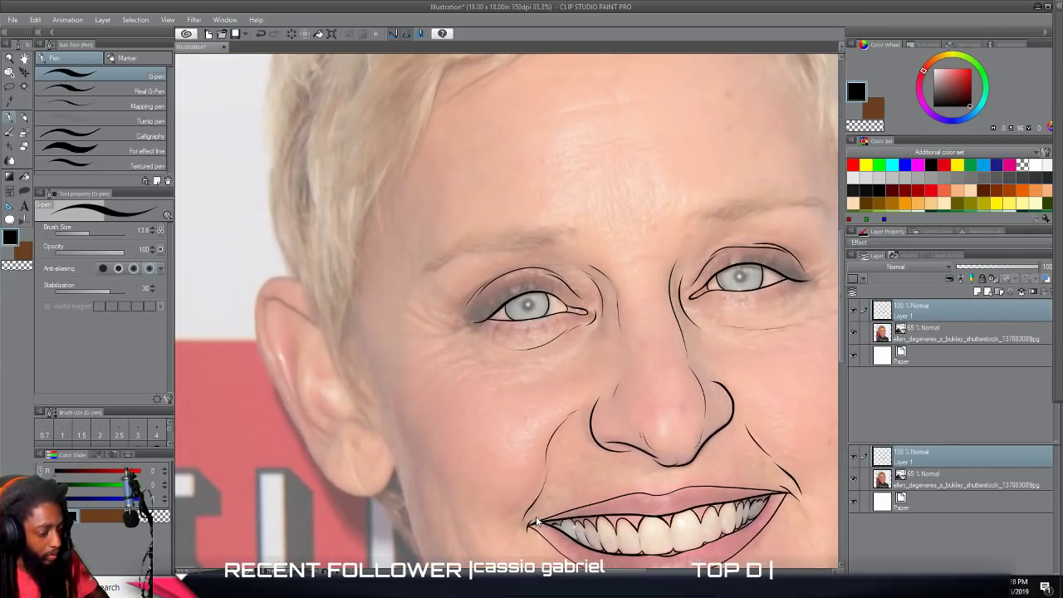
scroll(536, 524, "up", 1)
scroll(536, 524, "down", 2)
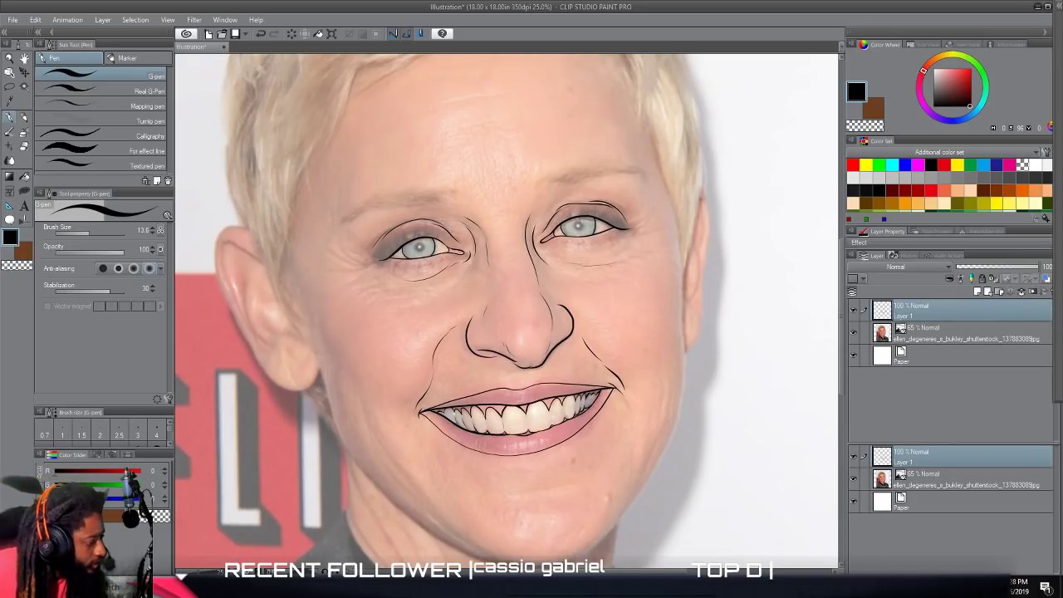
left_click_drag(101, 228, 95, 230)
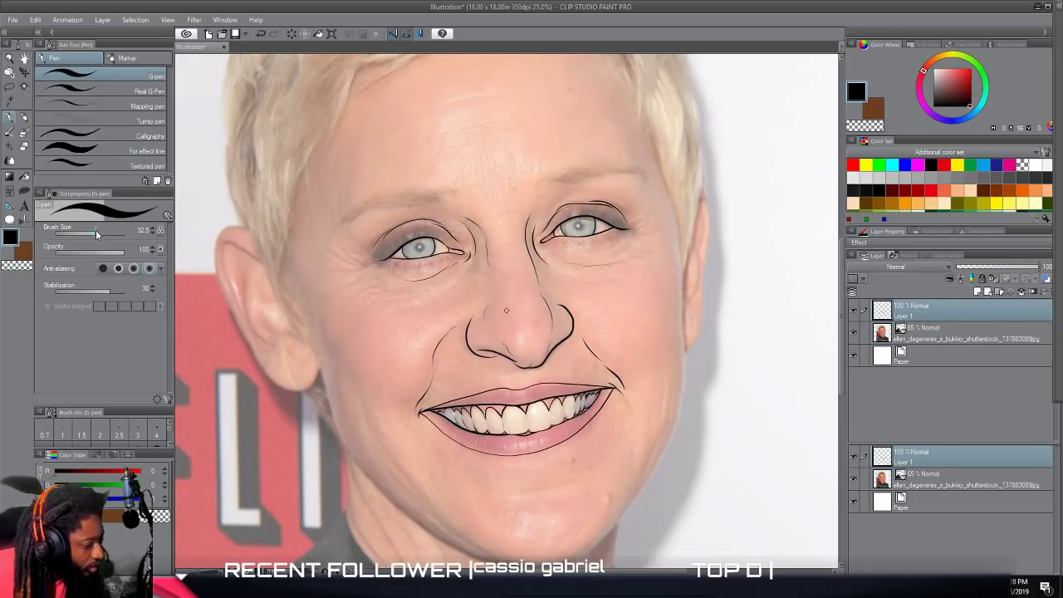
left_click_drag(88, 291, 130, 292)
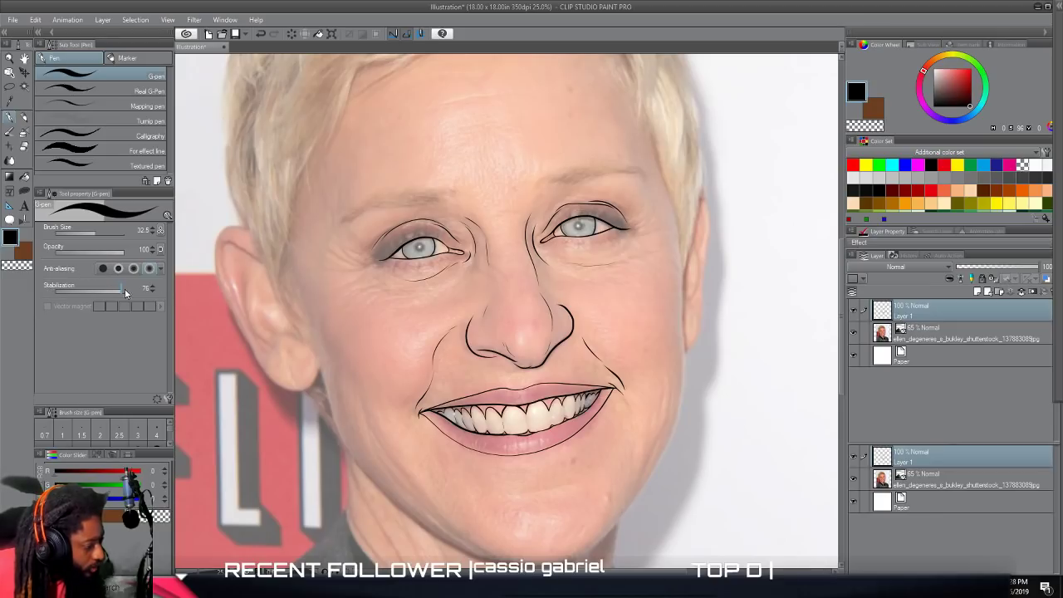
scroll(507, 311, "down", 3)
scroll(643, 447, "up", 3)
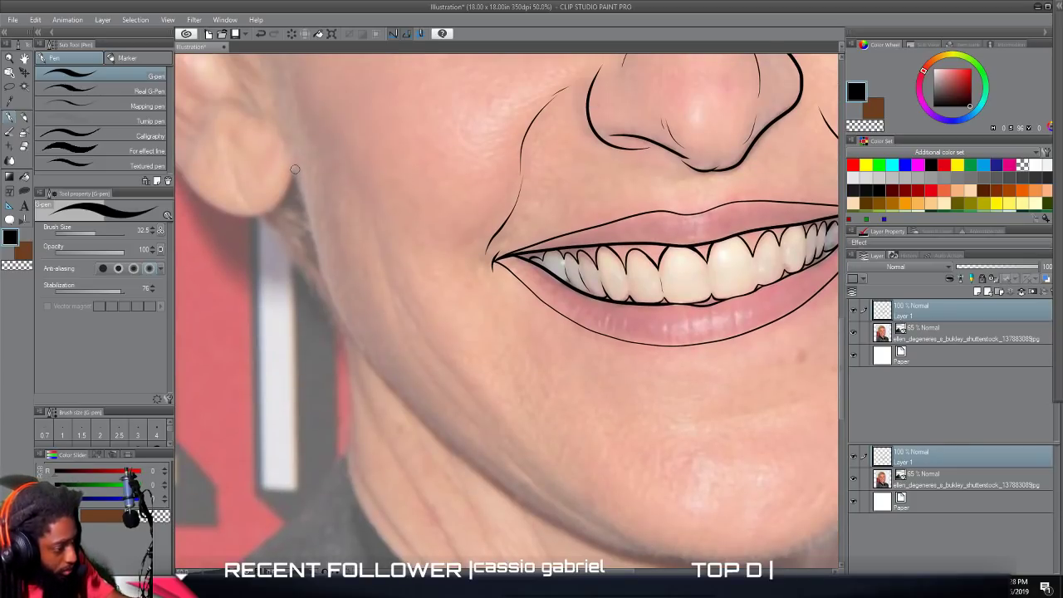
mouse_move(316, 249)
left_mouse_down()
mouse_move(354, 344)
mouse_move(407, 409)
mouse_move(570, 528)
mouse_move(688, 563)
left_mouse_up()
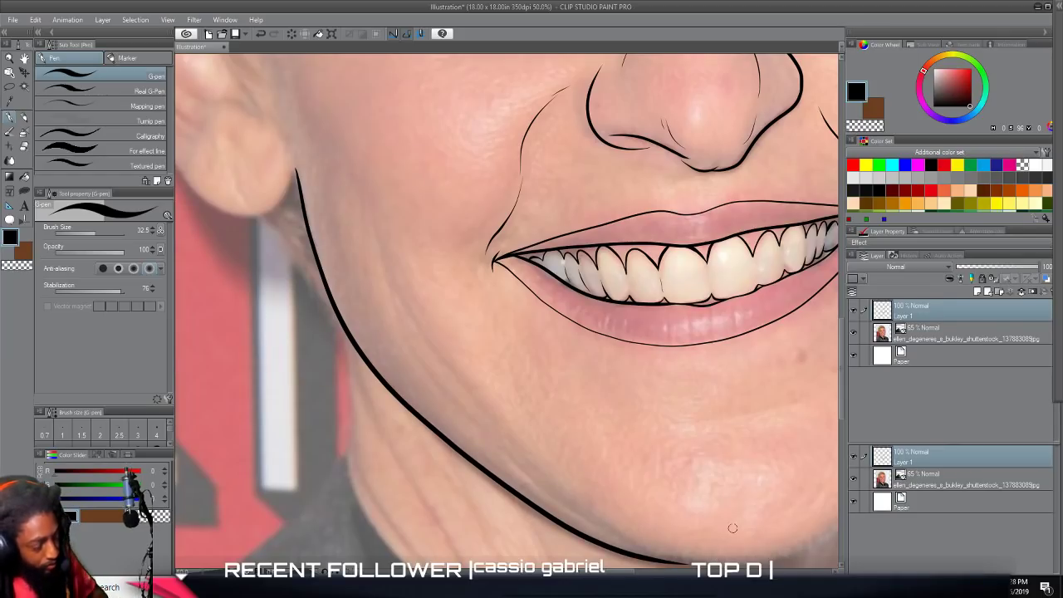
Continue the thick face outline from the chin up the photo's right jaw and cheek to the sideburn beside the ear.
scroll(733, 513, "down", 3)
scroll(727, 514, "up", 3)
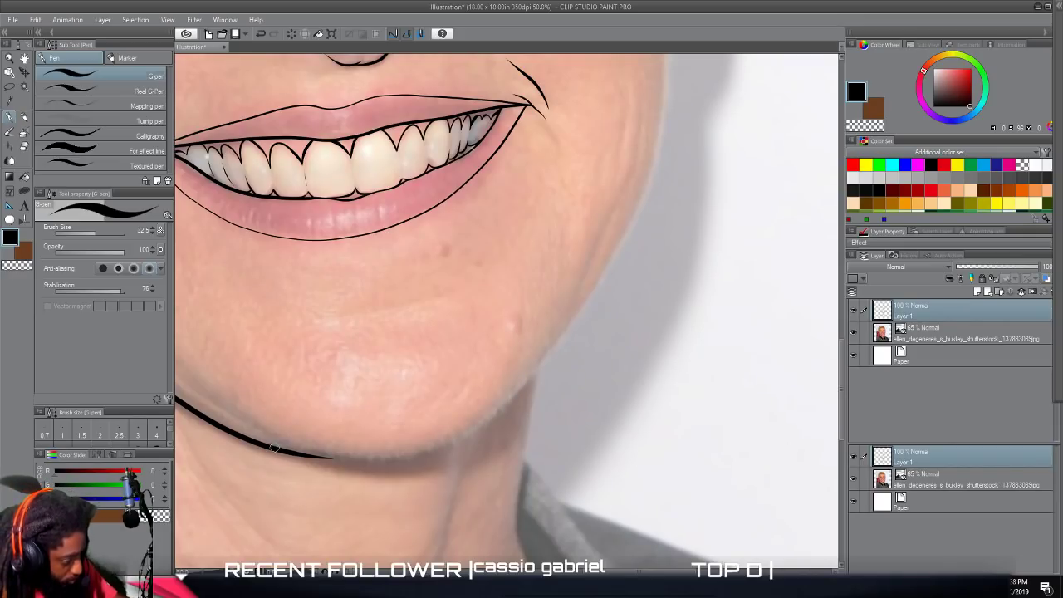
mouse_move(316, 456)
left_mouse_down()
mouse_move(386, 460)
mouse_move(462, 440)
mouse_move(549, 366)
mouse_move(620, 239)
mouse_move(648, 158)
left_mouse_up()
scroll(584, 275, "up", 3)
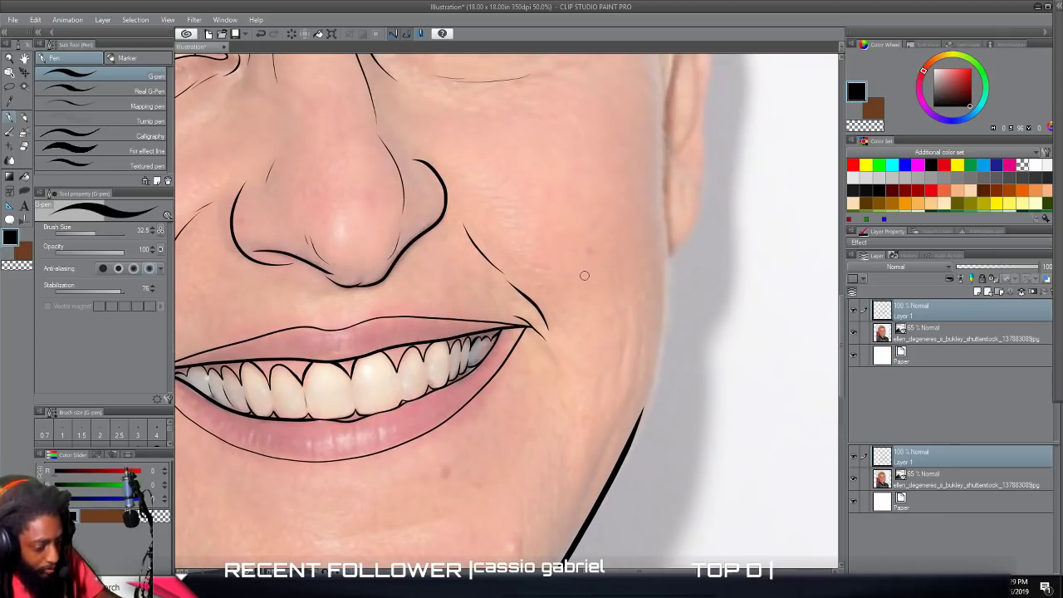
scroll(584, 275, "up", 2)
scroll(584, 276, "down", 1)
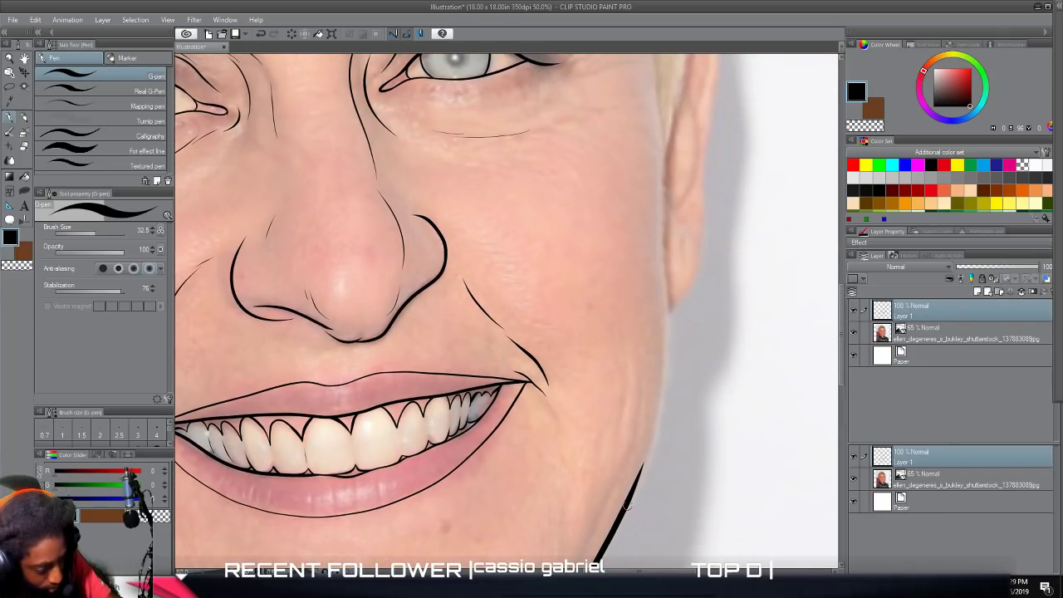
mouse_move(645, 470)
left_mouse_down()
mouse_move(669, 332)
mouse_move(665, 88)
left_mouse_up()
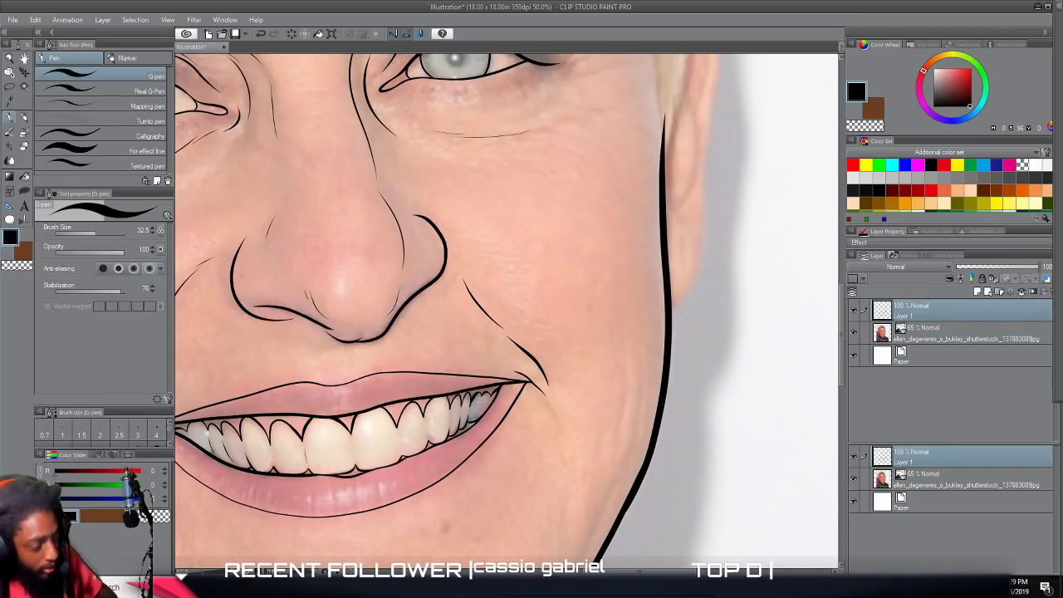
View the whole face outline with the photo layer hidden, and make the photo visible again.
scroll(750, 316, "down", 4)
scroll(751, 324, "up", 2)
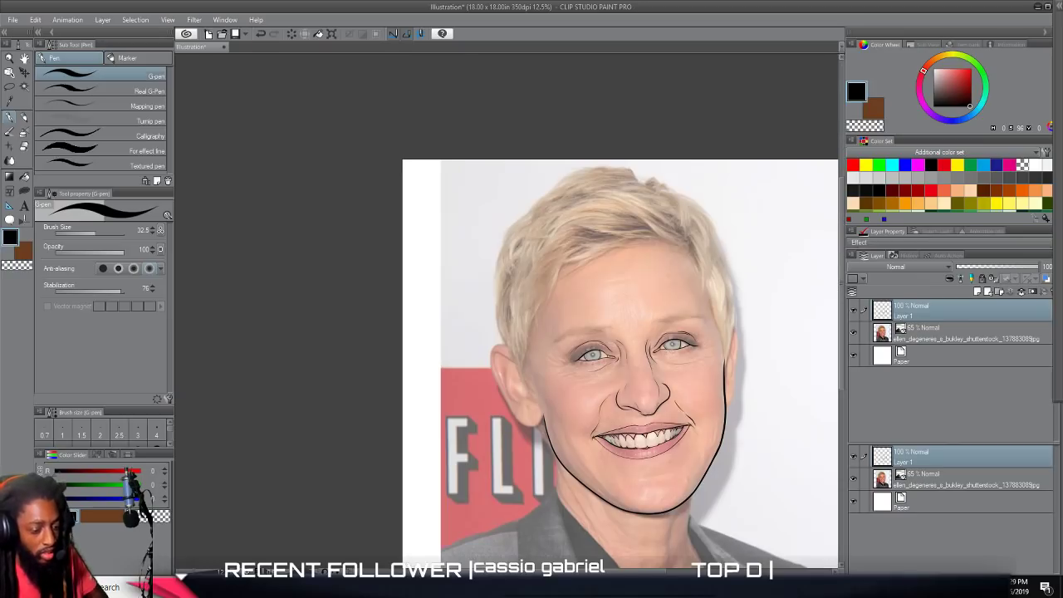
left_click(854, 335)
key("ctrl+minus")
key("ctrl+plus")
left_click(854, 335)
Trace the outer contour of the ear on the photo's right side from the lobe up to the hair.
scroll(810, 336, "up", 2)
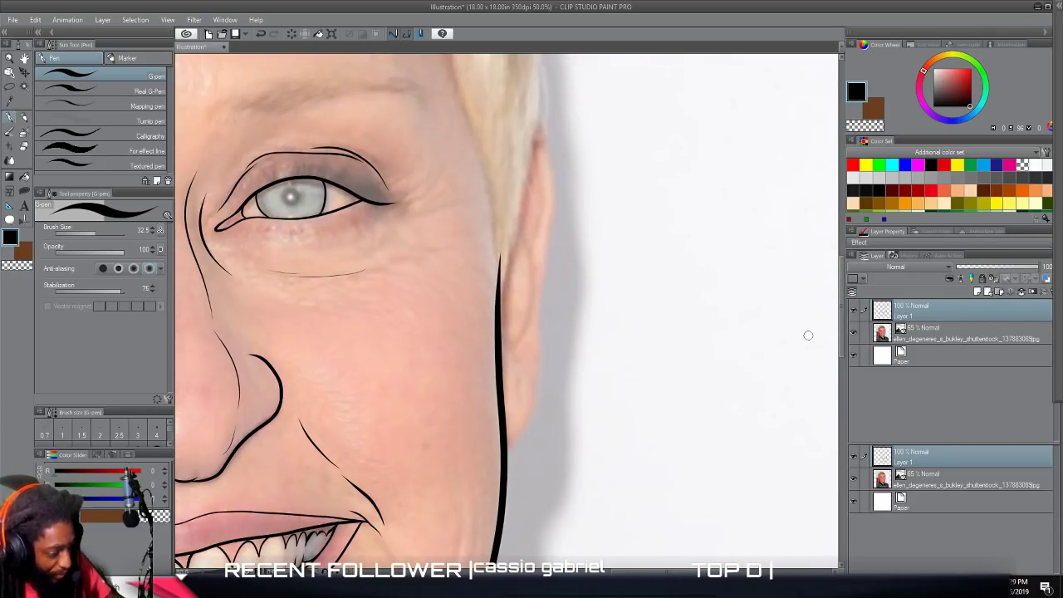
mouse_move(503, 441)
left_mouse_down()
mouse_move(528, 437)
mouse_move(540, 408)
mouse_move(552, 166)
mouse_move(530, 100)
left_mouse_up()
scroll(569, 366, "down", 4)
scroll(564, 386, "left", 2)
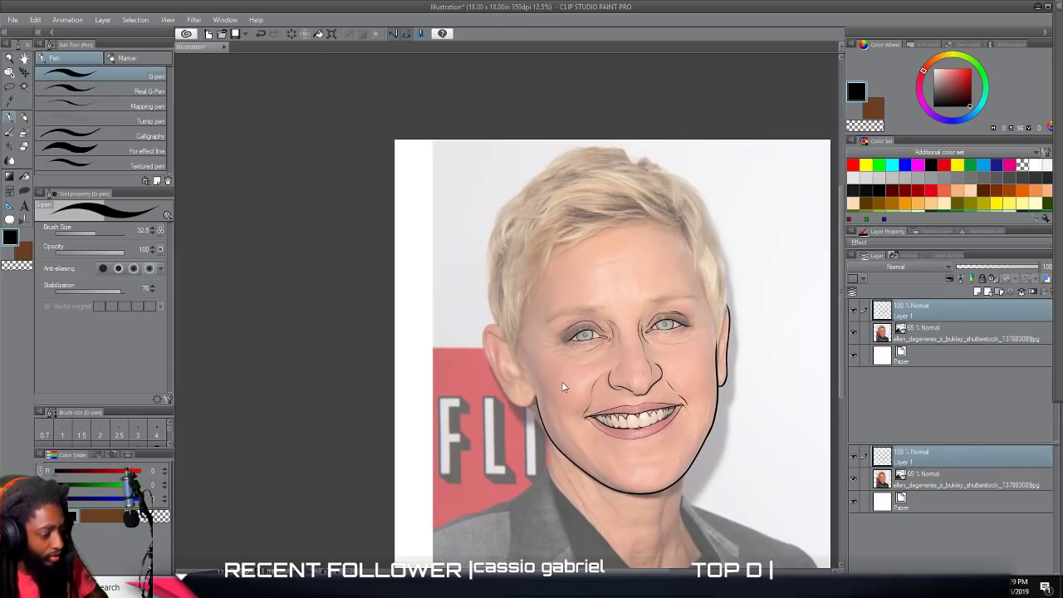
Trace the outer contour of the ear on the photo's left side from the lobe up to the hair.
scroll(564, 386, "up", 4)
scroll(563, 385, "left", 2)
scroll(563, 386, "up", 1)
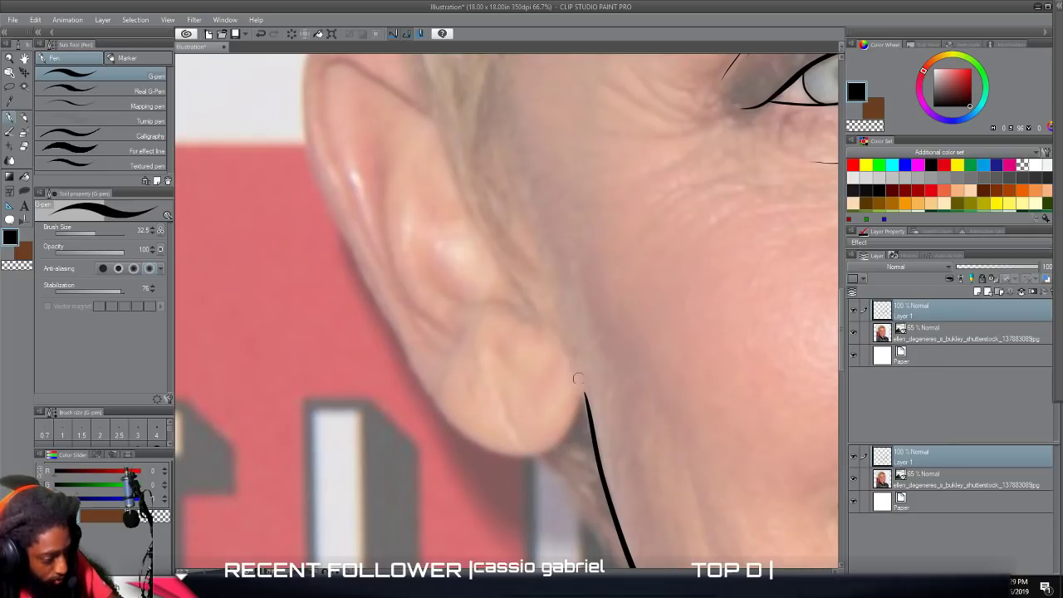
mouse_move(581, 379)
left_mouse_down()
mouse_move(586, 407)
mouse_move(564, 437)
mouse_move(520, 454)
mouse_move(449, 422)
mouse_move(420, 389)
mouse_move(340, 241)
mouse_move(299, 125)
left_mouse_up()
scroll(310, 180, "up", 3)
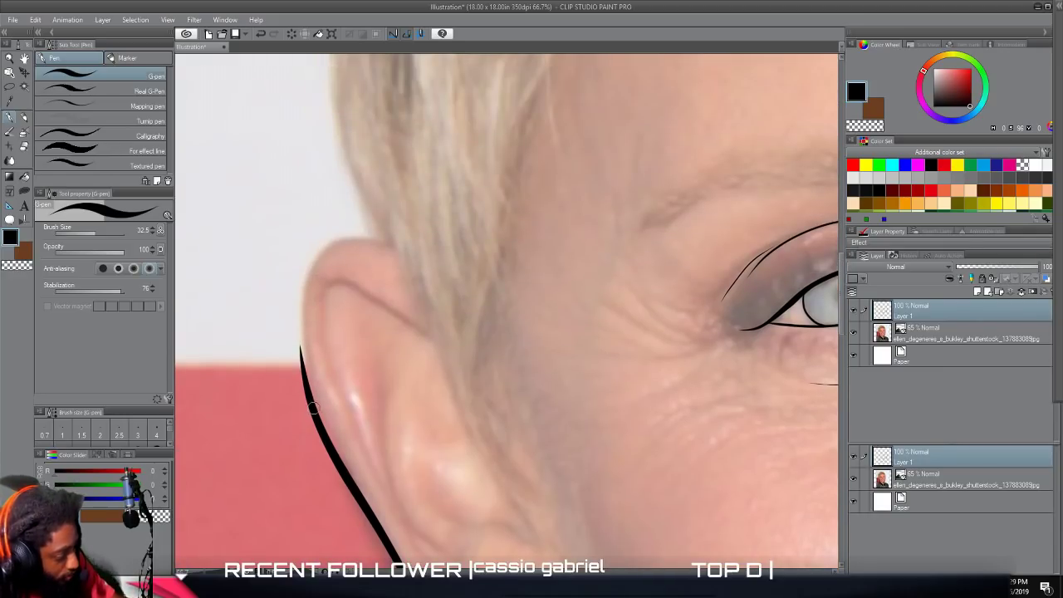
mouse_move(296, 365)
left_mouse_down()
mouse_move(294, 301)
mouse_move(311, 246)
mouse_move(355, 231)
mouse_move(421, 268)
left_mouse_up()
scroll(515, 417, "down", 5)
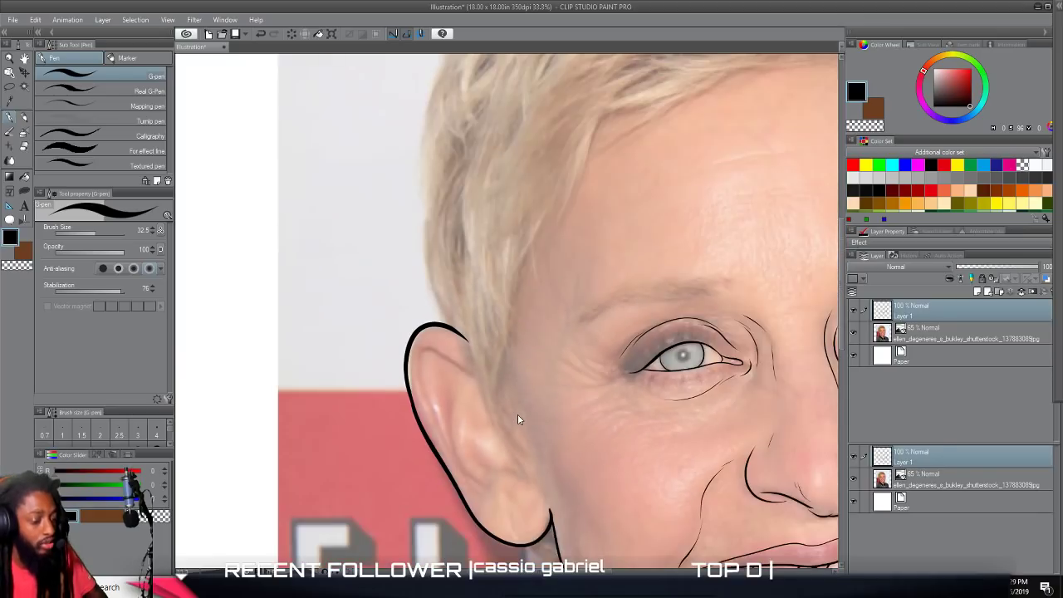
View the whole line art with both ears while the photo layer is hidden, and make the photo visible again.
scroll(519, 415, "right", 2)
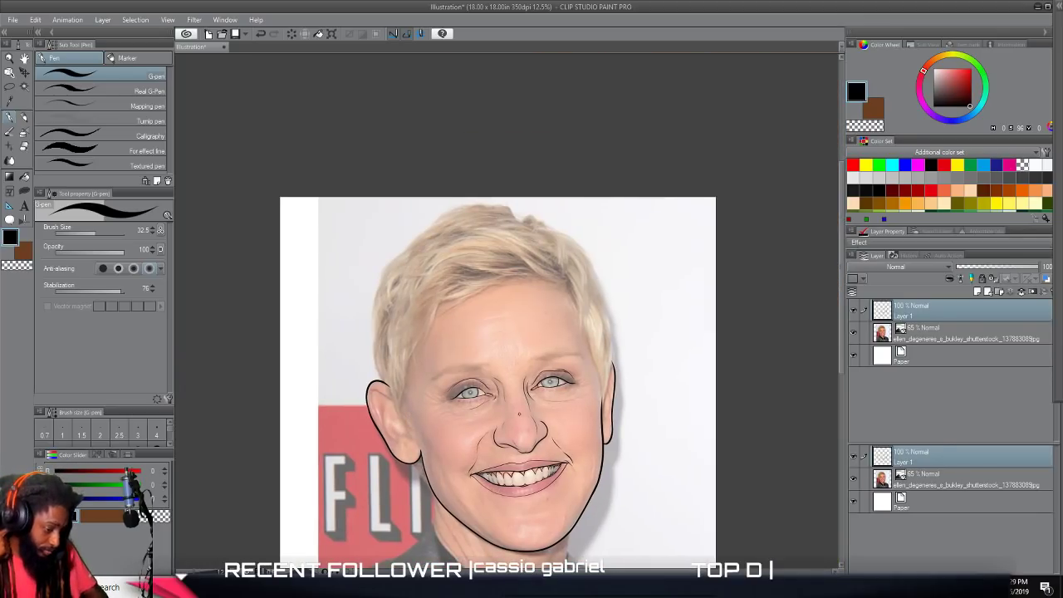
scroll(520, 413, "up", 2)
scroll(519, 414, "down", 2)
scroll(549, 402, "down", 1)
scroll(551, 398, "down", 2)
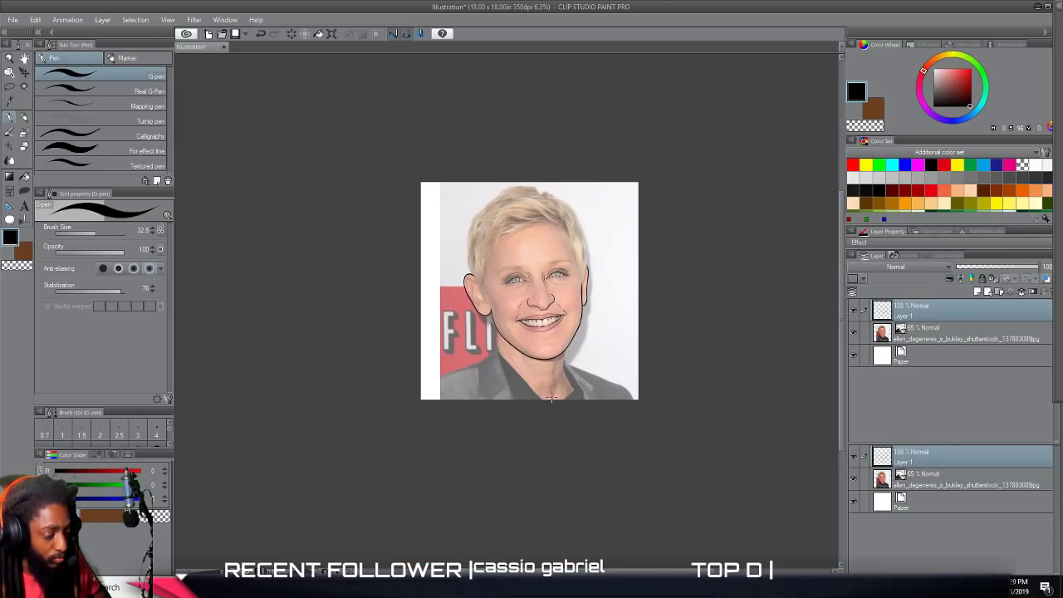
left_click(853, 332)
key("ctrl+plus")
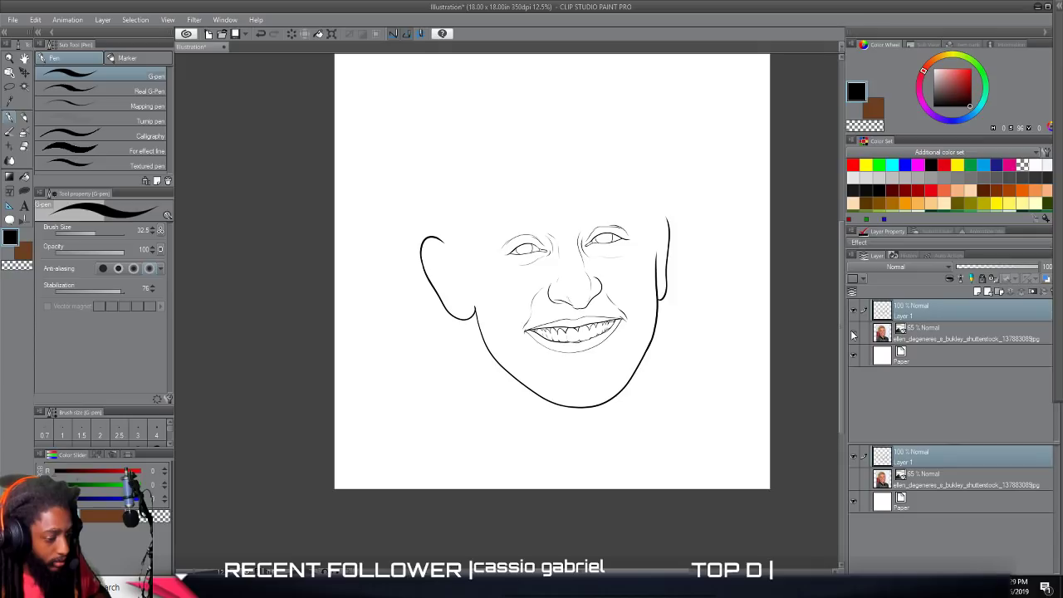
left_click(853, 334)
Trace the outer hair contour on the photo's left side from the ear up towards the crown.
scroll(744, 345, "up", 4)
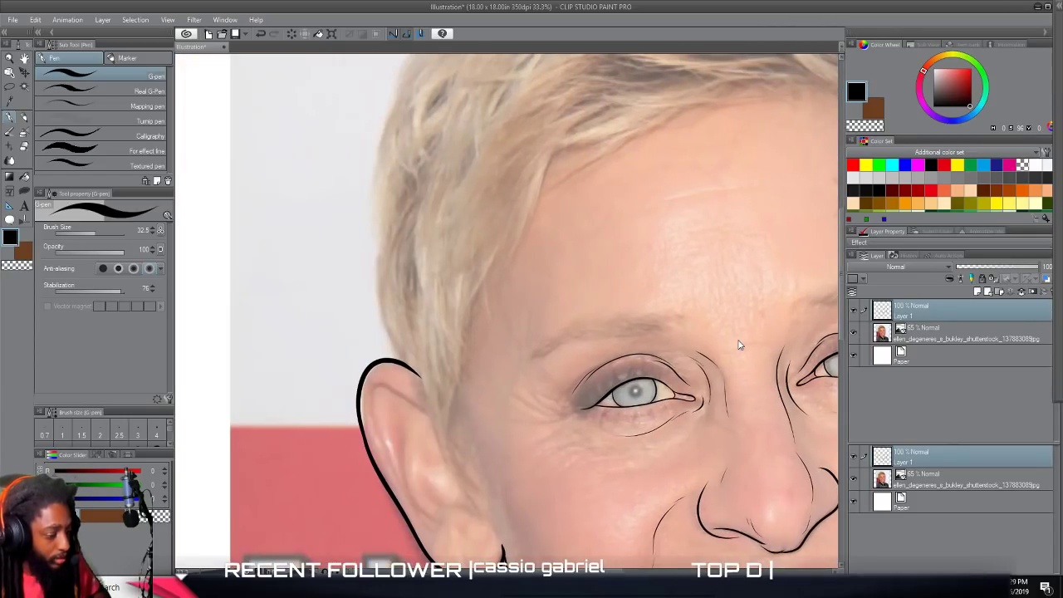
scroll(738, 340, "up", 2)
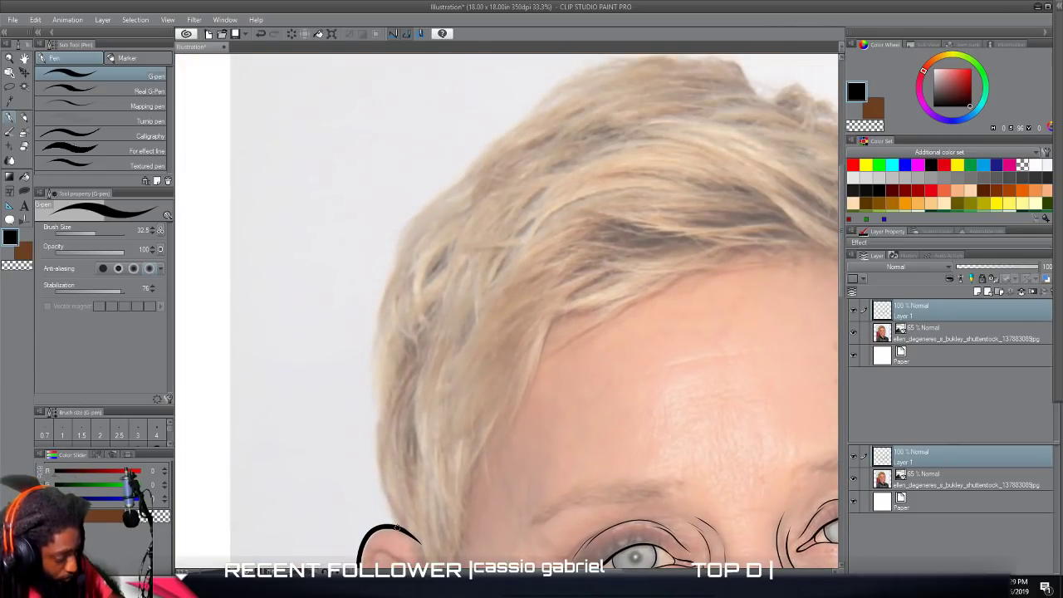
mouse_move(394, 514)
left_mouse_down()
mouse_move(374, 450)
mouse_move(375, 325)
mouse_move(404, 225)
mouse_move(501, 132)
mouse_move(570, 96)
left_mouse_up()
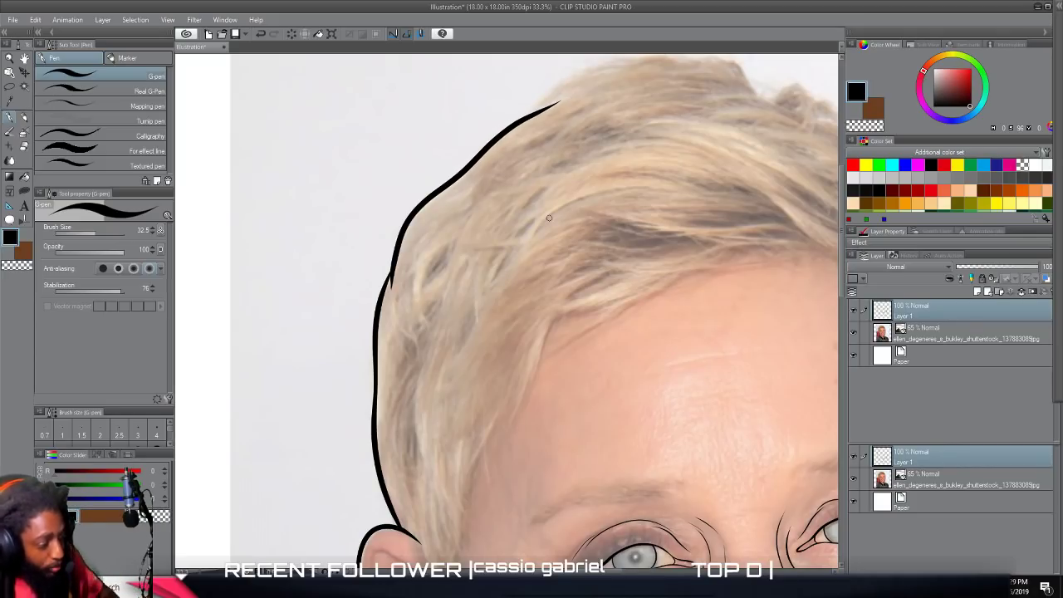
Trace the outer hair contour on the photo's right side from the ear up towards the crown.
scroll(546, 226, "down", 5)
scroll(540, 229, "up", 6)
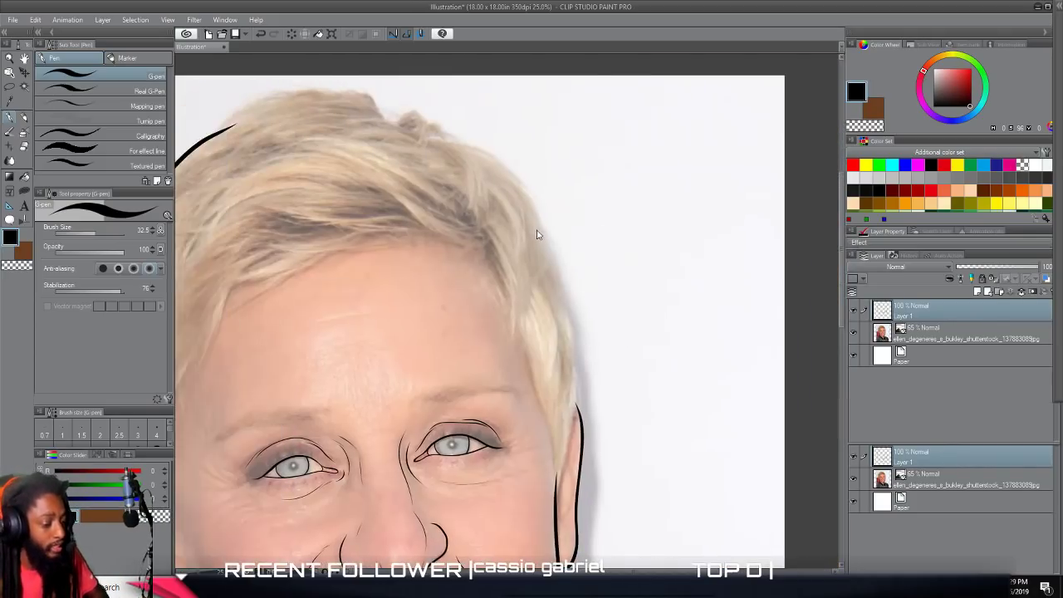
scroll(536, 230, "up", 1)
scroll(536, 230, "down", 3)
scroll(536, 231, "right", 1)
scroll(536, 230, "down", 2)
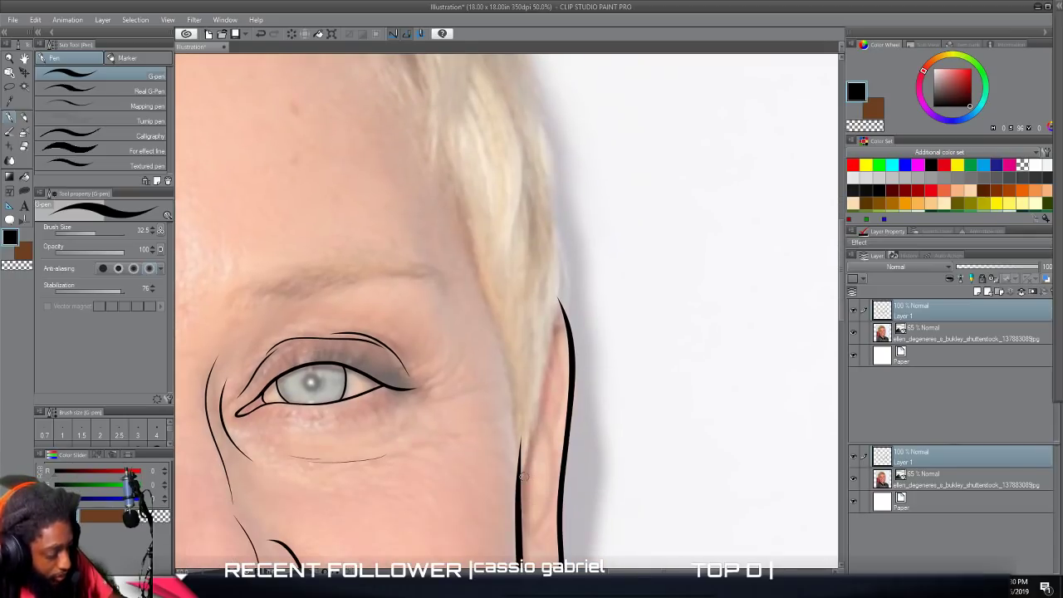
mouse_move(516, 491)
left_mouse_down()
mouse_move(561, 258)
mouse_move(534, 106)
left_mouse_up()
scroll(536, 214, "up", 3)
scroll(536, 214, "up", 5)
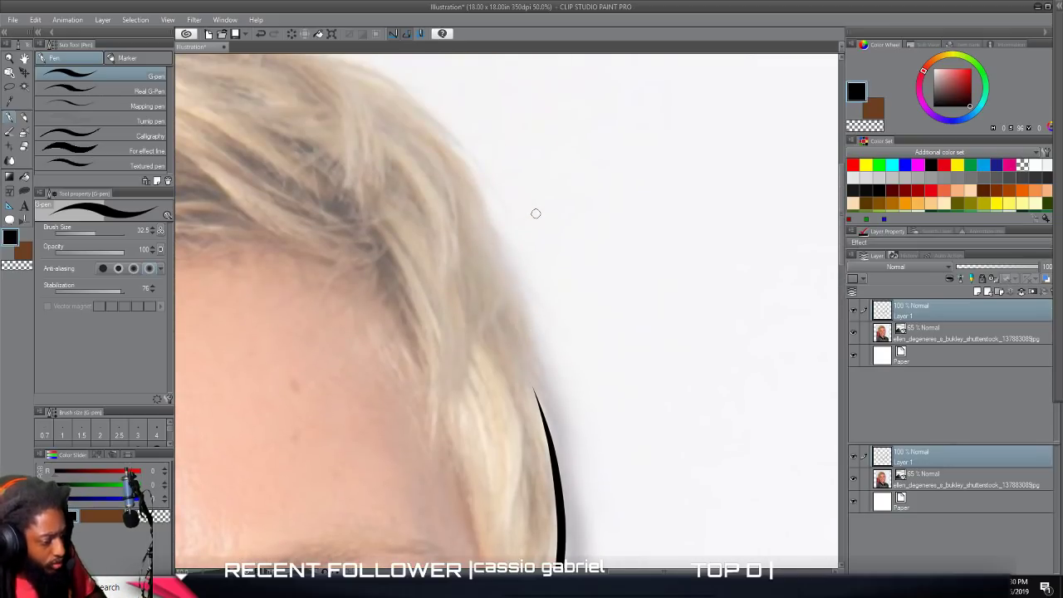
mouse_move(555, 446)
left_mouse_down()
mouse_move(497, 225)
mouse_move(440, 123)
mouse_move(391, 83)
left_mouse_up()
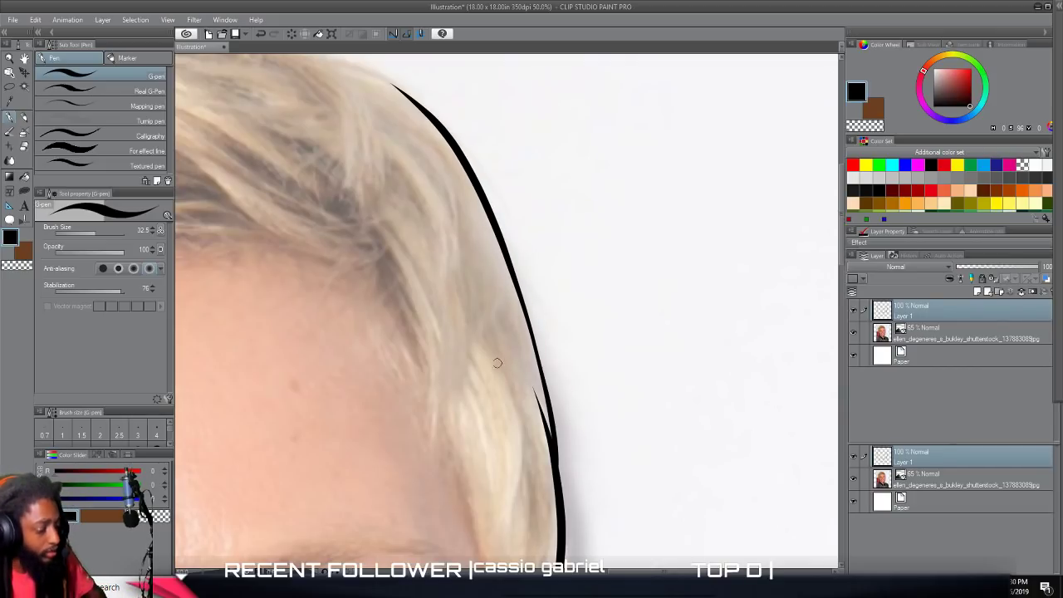
Join both side contours with a wavy outline over the top of the hair, including the small raised tufts.
scroll(499, 363, "down", 2)
scroll(487, 367, "up", 5)
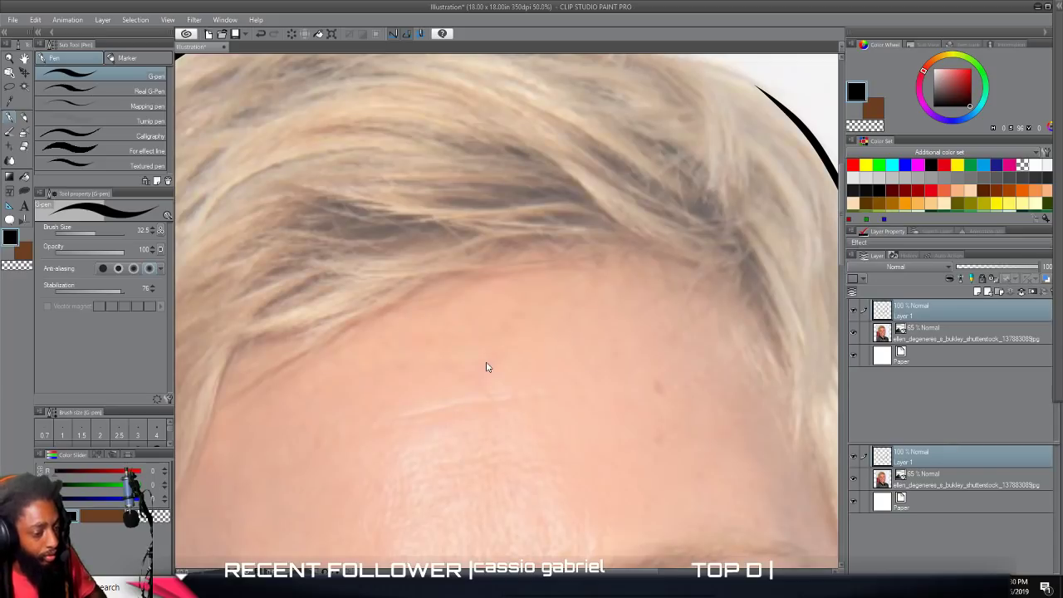
scroll(486, 367, "up", 3)
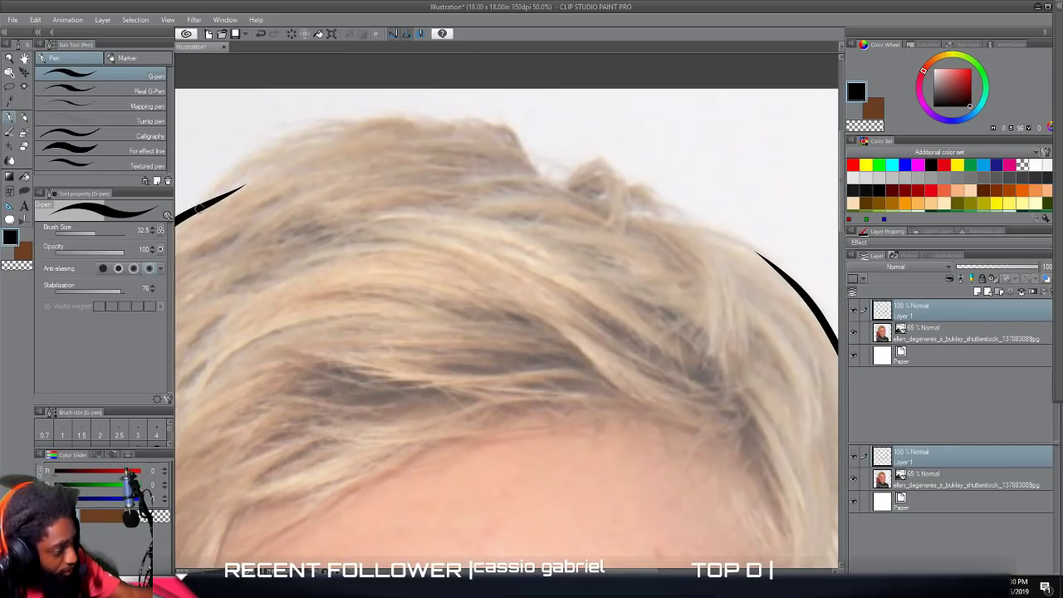
mouse_move(226, 195)
left_mouse_down()
mouse_move(342, 131)
mouse_move(479, 118)
mouse_move(507, 125)
mouse_move(560, 176)
mouse_move(613, 160)
mouse_move(628, 178)
mouse_move(633, 223)
left_mouse_up()
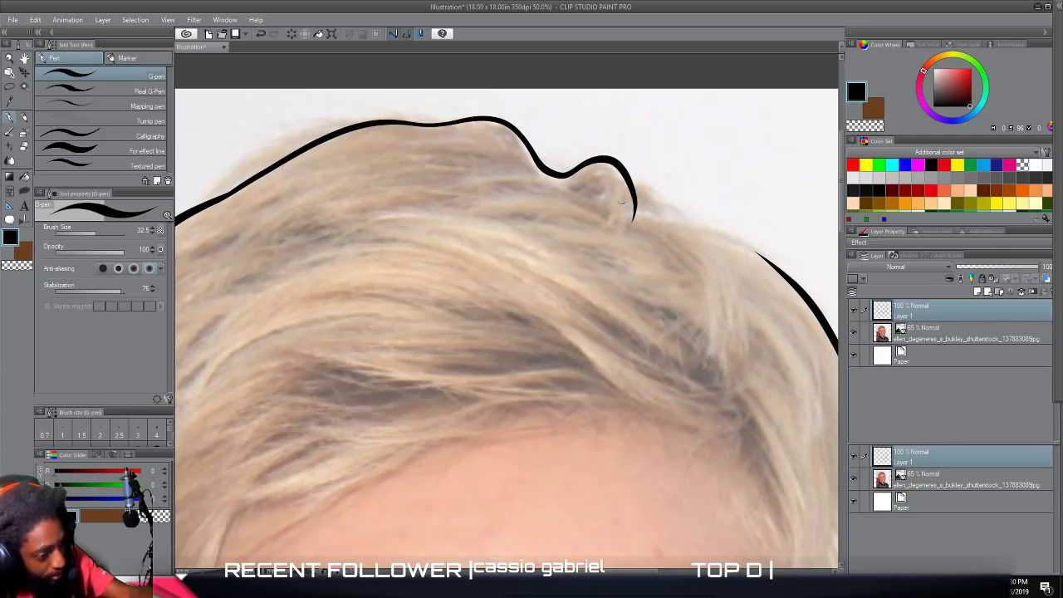
mouse_move(627, 175)
left_mouse_down()
mouse_move(694, 226)
mouse_move(661, 217)
mouse_move(750, 243)
mouse_move(819, 307)
left_mouse_up()
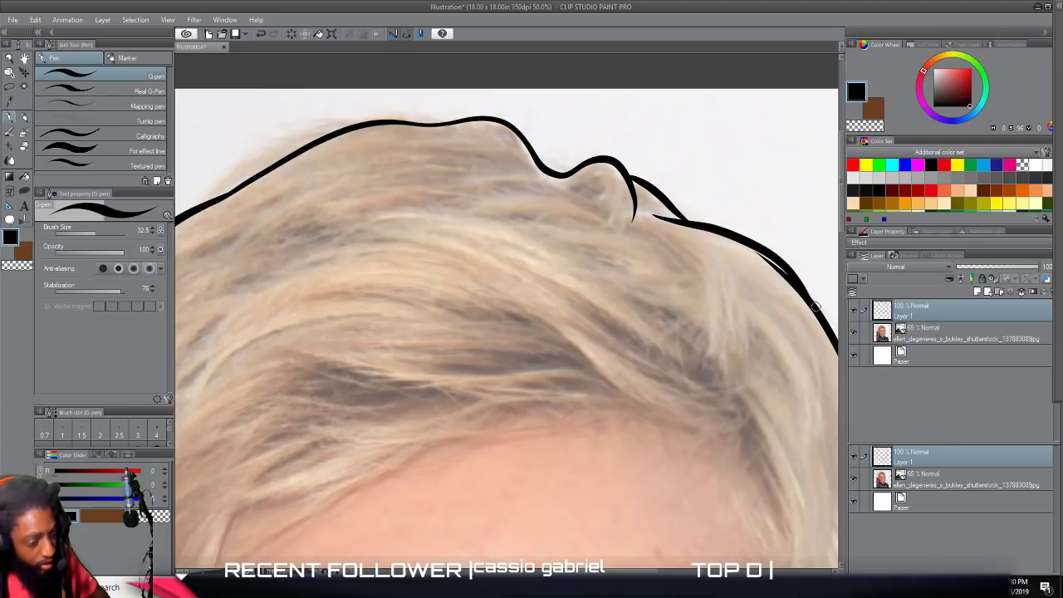
View the complete head outline with the photo layer hidden, and make the photo visible again.
scroll(816, 307, "down", 8)
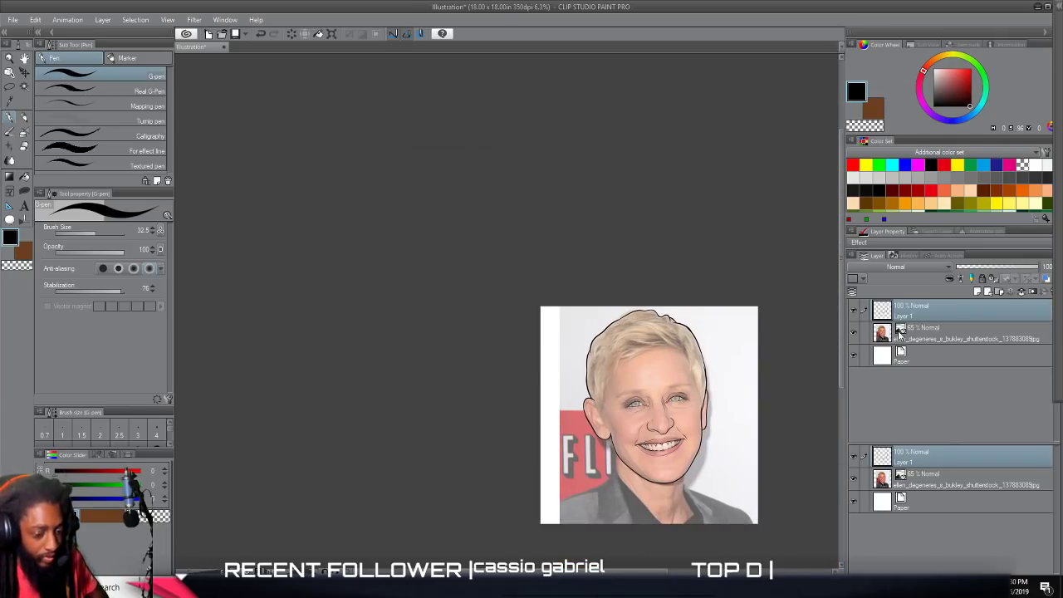
left_click(853, 333)
scroll(751, 342, "up", 3)
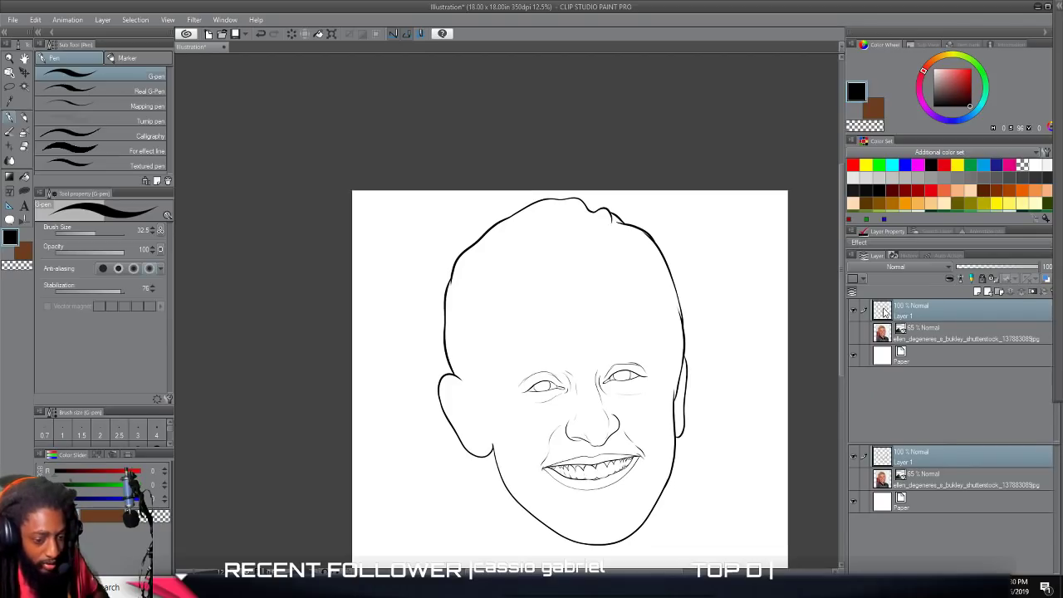
left_click(854, 332)
scroll(516, 347, "up", 3)
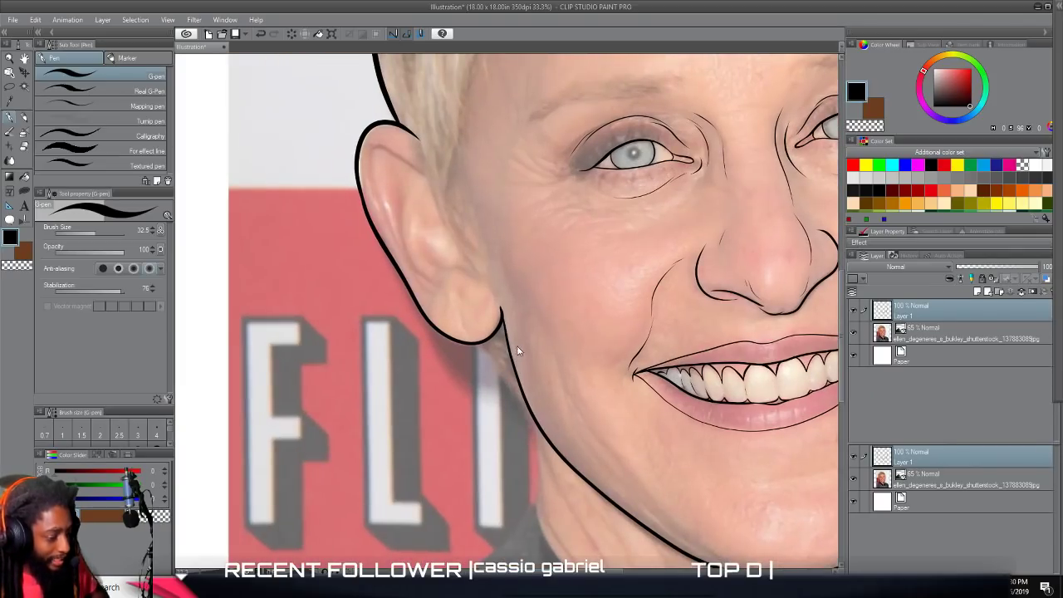
scroll(517, 347, "down", 1)
scroll(519, 340, "up", 2)
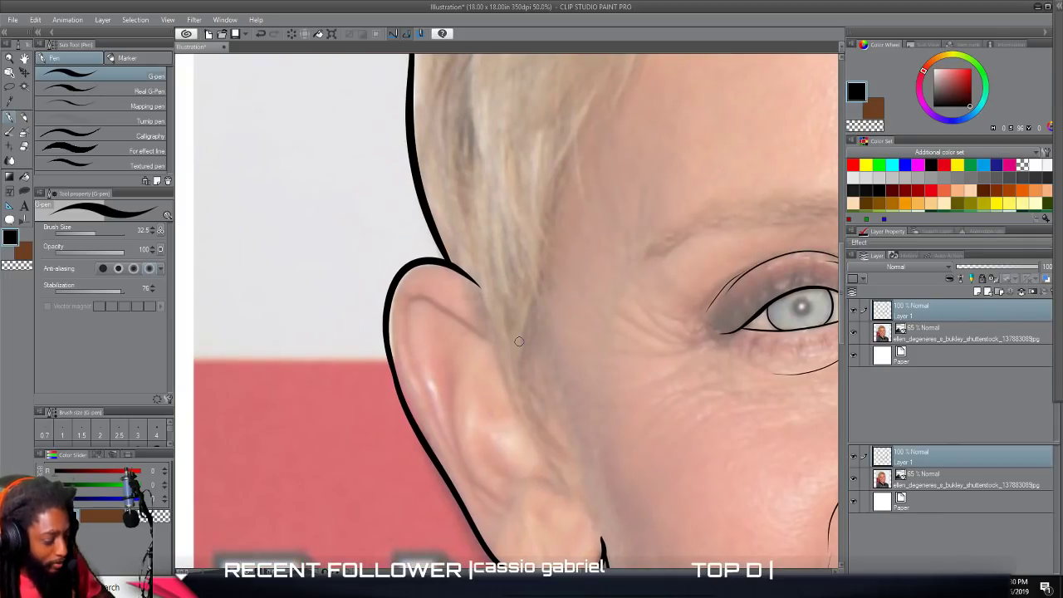
mouse_move(571, 497)
left_mouse_down()
mouse_move(501, 385)
mouse_move(469, 265)
mouse_move(475, 279)
left_mouse_up()
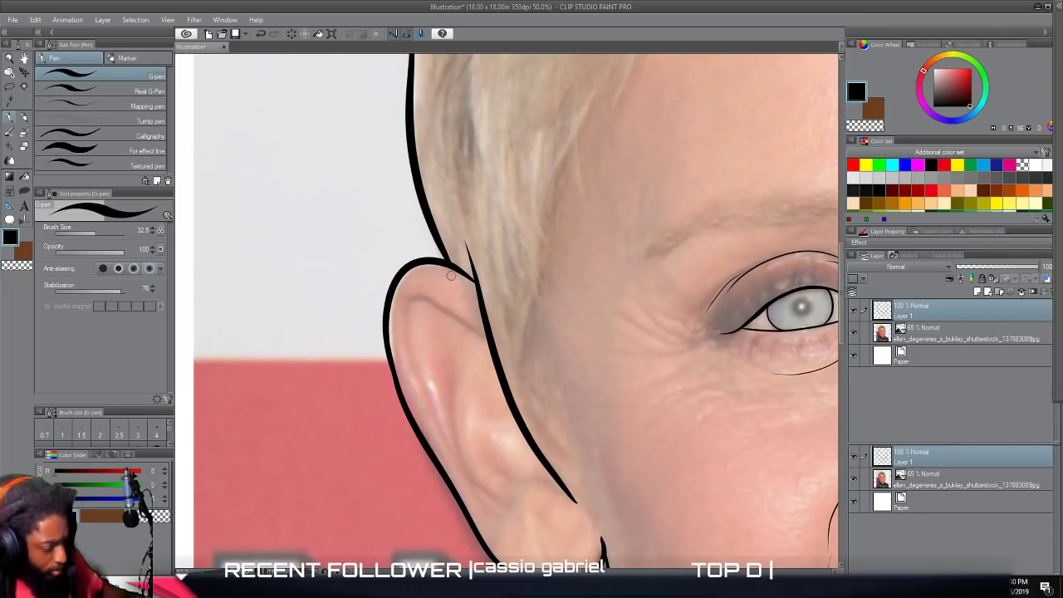
key("ctrl+z")
key("ctrl+z")
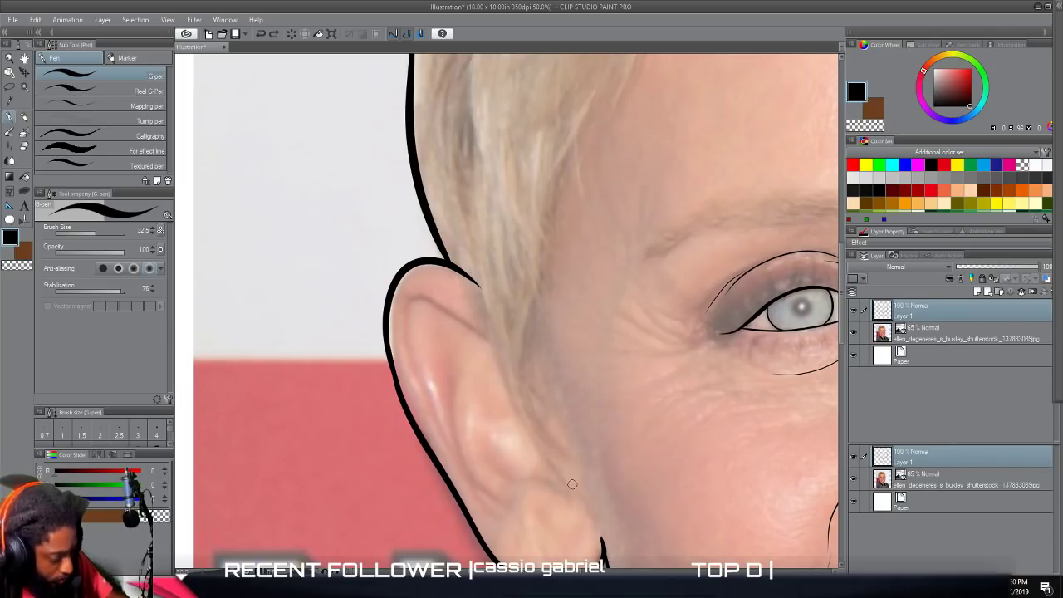
Trace the sideburn on the photo's left side, with one edge along the ear and jagged pointed strands up the temple.
mouse_move(544, 454)
left_mouse_down()
mouse_move(503, 379)
mouse_move(449, 185)
left_mouse_up()
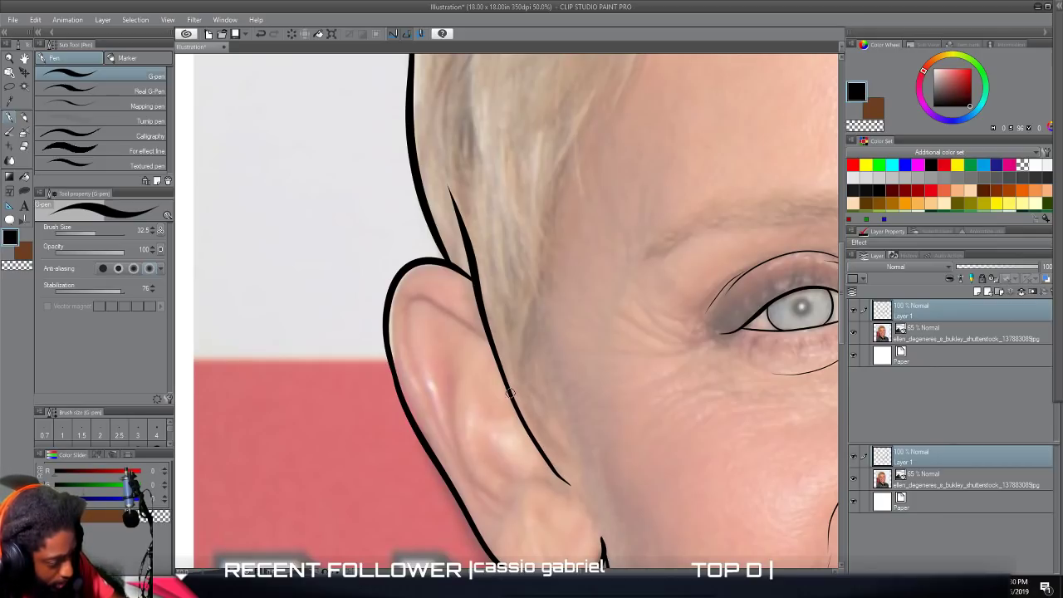
mouse_move(530, 421)
left_mouse_down()
mouse_move(570, 452)
mouse_move(591, 452)
mouse_move(581, 442)
mouse_move(598, 452)
mouse_move(564, 441)
mouse_move(538, 416)
mouse_move(525, 349)
mouse_move(536, 281)
left_mouse_up()
left_click_drag(537, 325, 533, 249)
left_click_drag(536, 324, 535, 221)
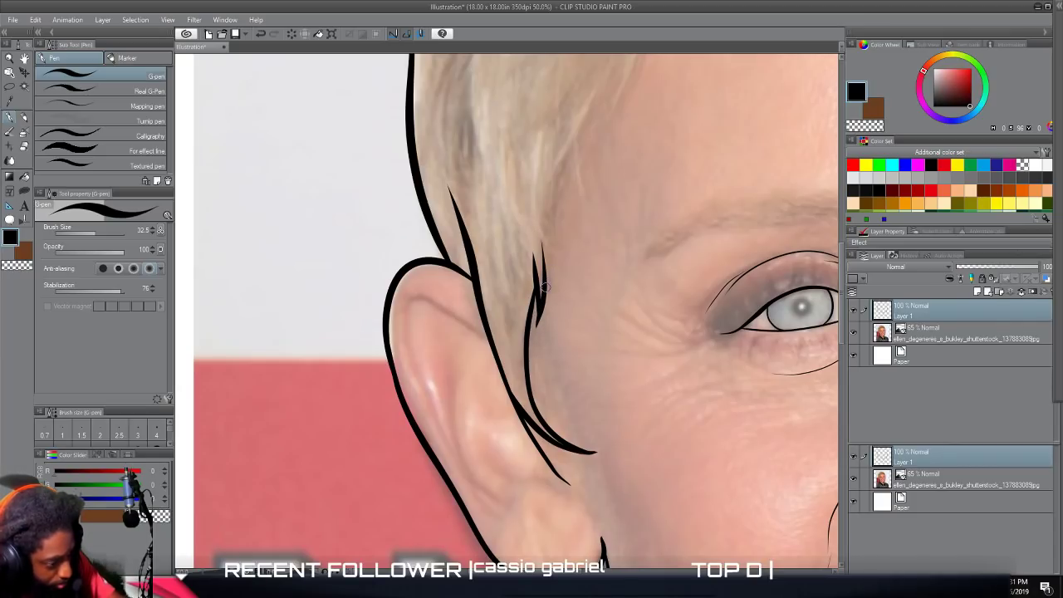
left_click_drag(545, 283, 555, 185)
left_click_drag(555, 246, 586, 99)
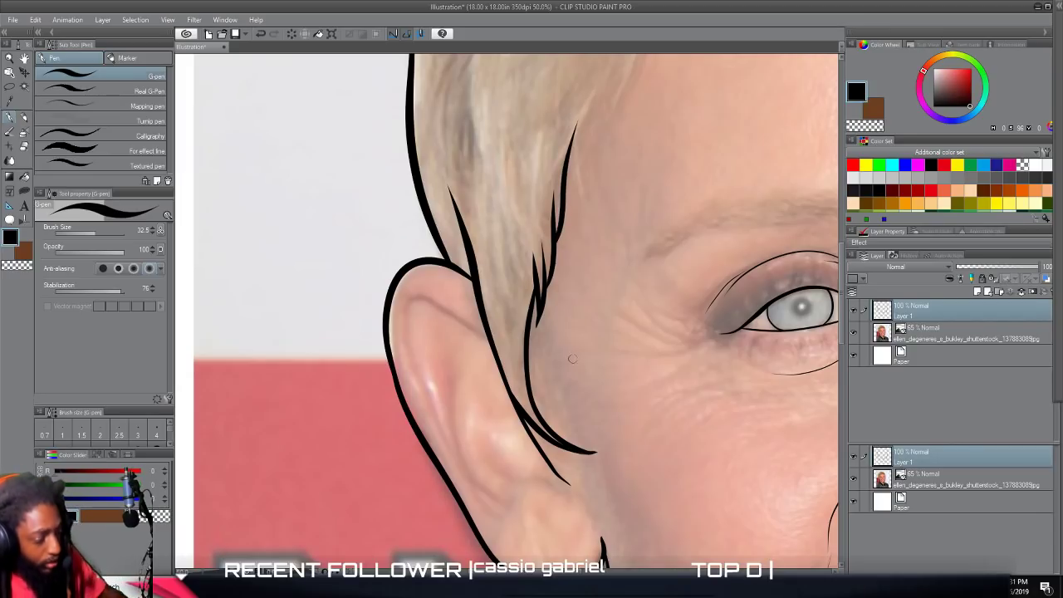
Extend the hairline from the temple strands with a small spike and a long curve up to the corner of the forehead.
scroll(647, 340, "down", 4)
scroll(647, 341, "up", 4)
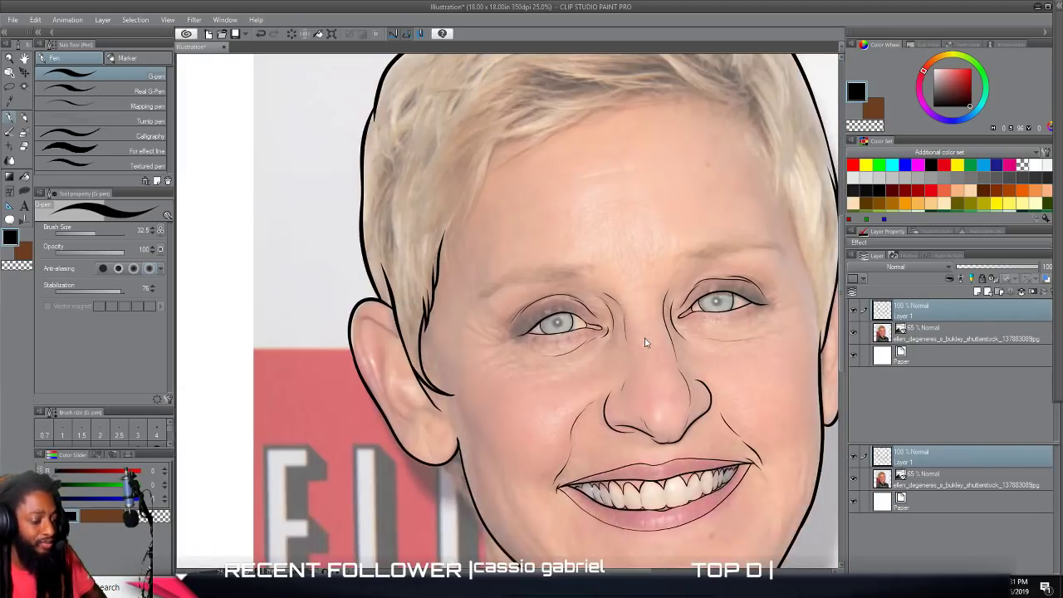
scroll(646, 339, "up", 2)
scroll(645, 337, "up", 2)
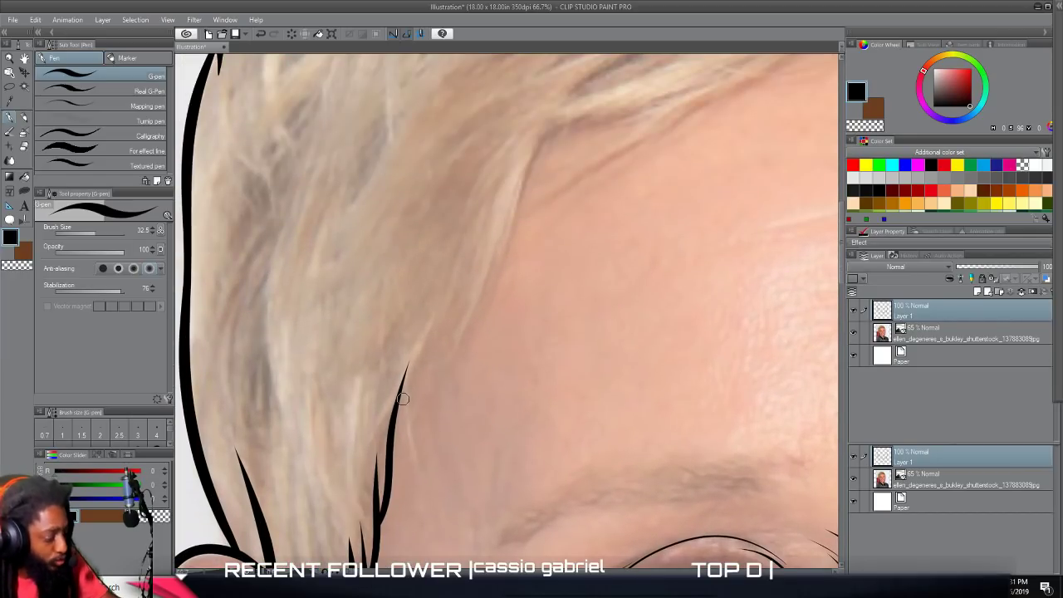
mouse_move(399, 399)
left_mouse_down()
mouse_move(422, 502)
mouse_move(402, 414)
left_mouse_up()
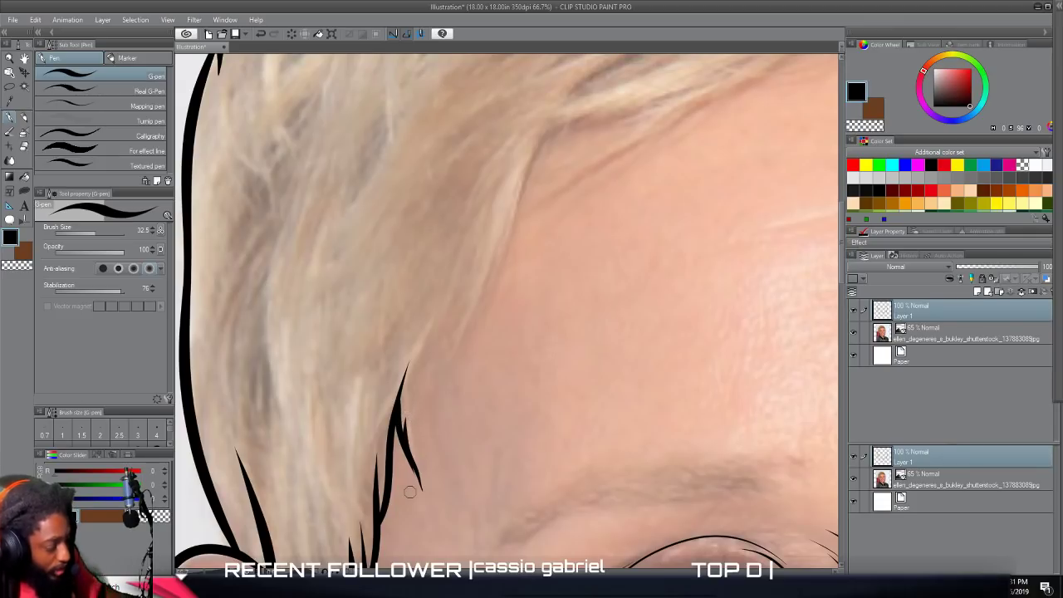
key("ctrl+z")
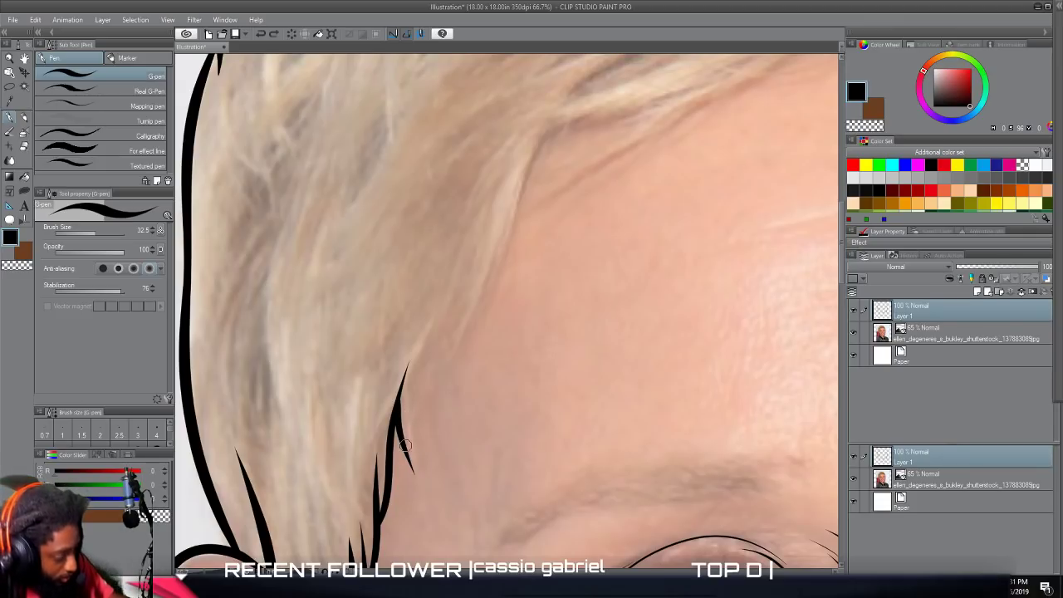
mouse_move(404, 447)
left_mouse_down()
mouse_move(409, 411)
mouse_move(479, 302)
mouse_move(530, 161)
mouse_move(582, 122)
left_mouse_up()
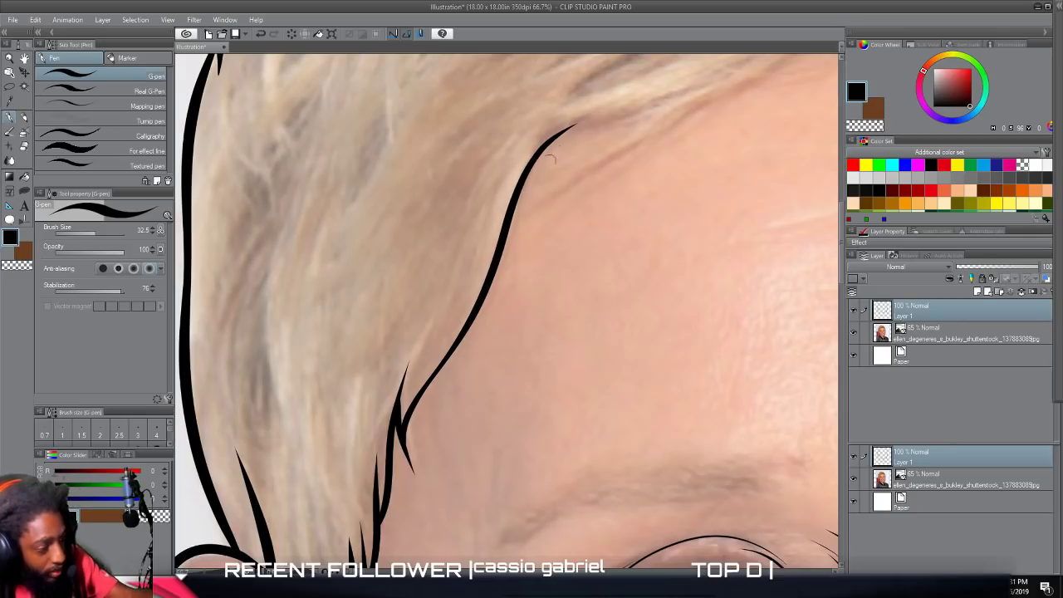
Trace the fringe's lower edge from the forehead corner towards the middle of the forehead, including its pointed overlapping strands.
scroll(535, 322, "up", 2)
scroll(535, 322, "right", 2)
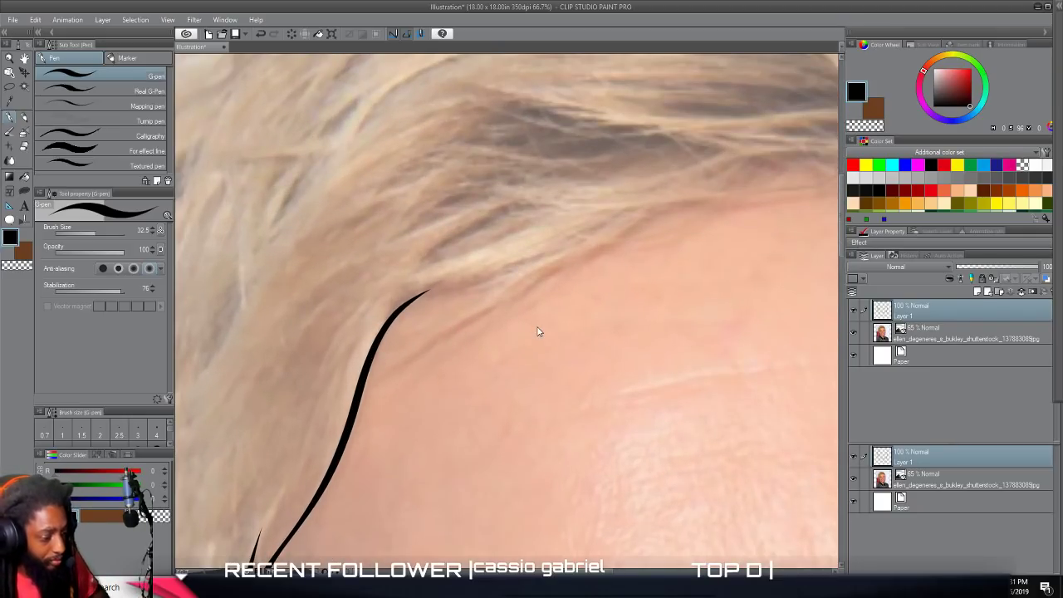
mouse_move(396, 318)
left_mouse_down()
mouse_move(425, 296)
mouse_move(557, 248)
left_mouse_up()
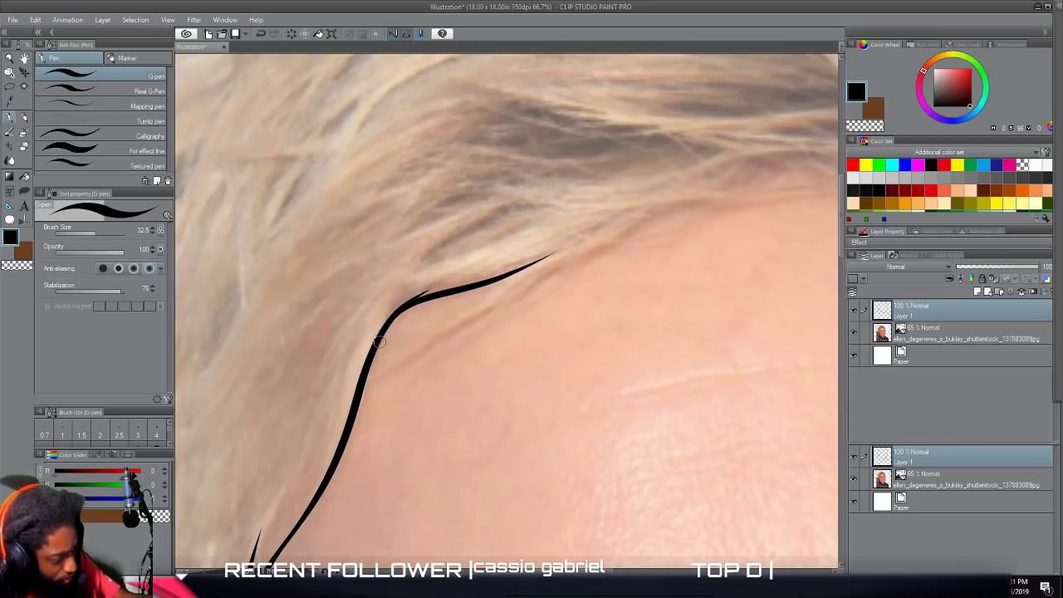
left_click_drag(393, 319, 430, 294)
left_click_drag(409, 338, 568, 243)
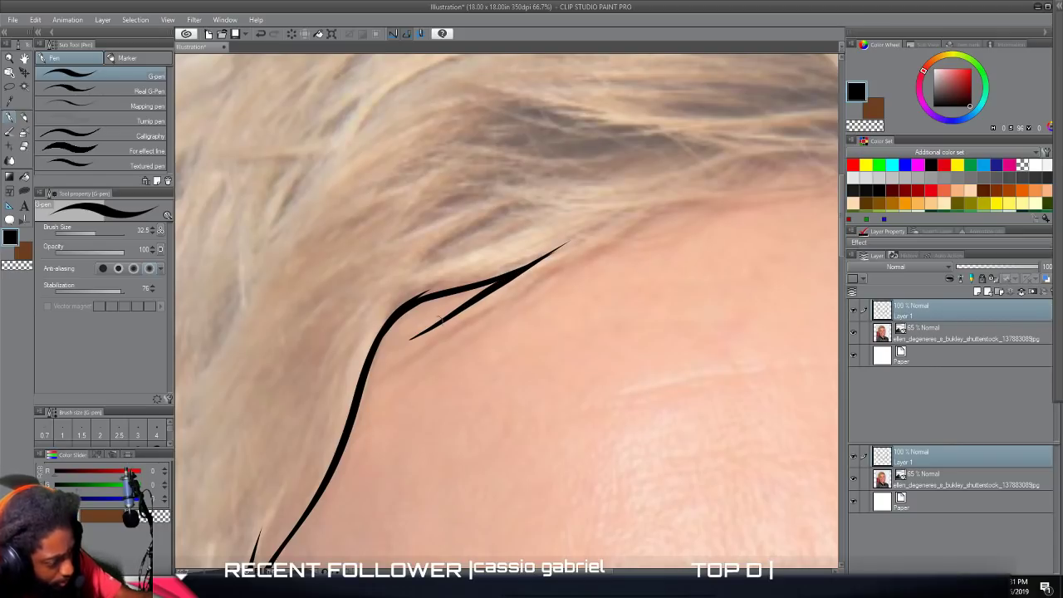
mouse_move(395, 348)
left_mouse_down()
mouse_move(492, 310)
mouse_move(667, 209)
mouse_move(718, 199)
left_mouse_up()
left_click_drag(774, 200, 809, 192)
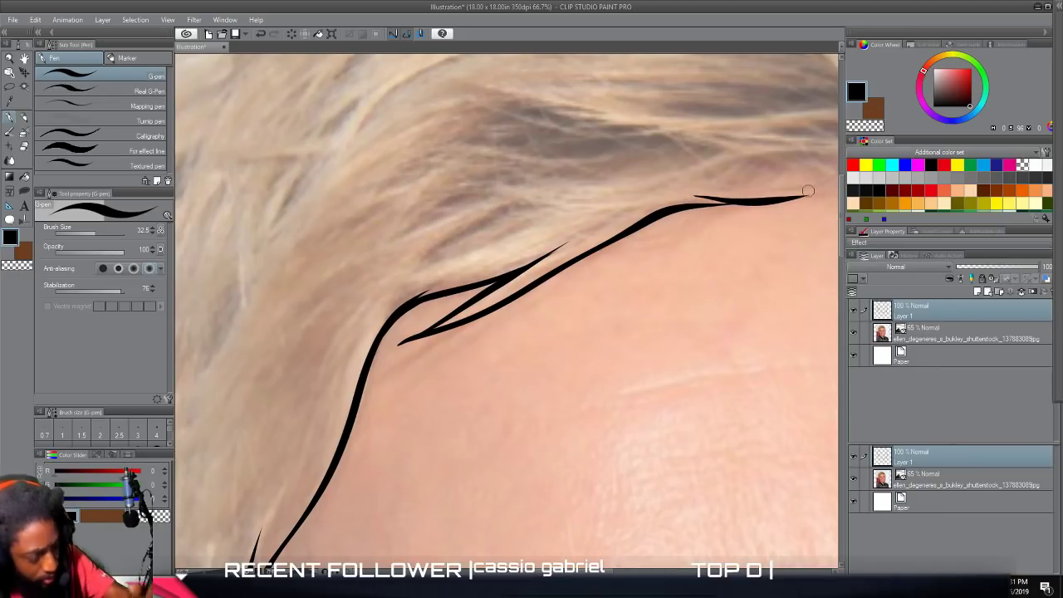
View the face outline and partial fringe with the photo layer hidden, and make the photo visible again.
scroll(809, 191, "down", 5)
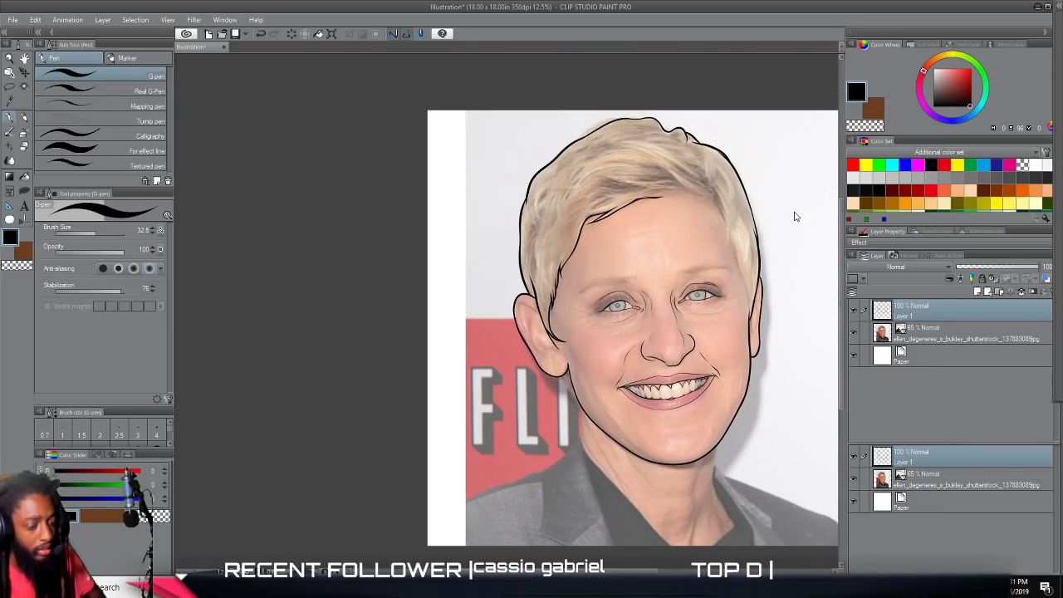
left_click(853, 333)
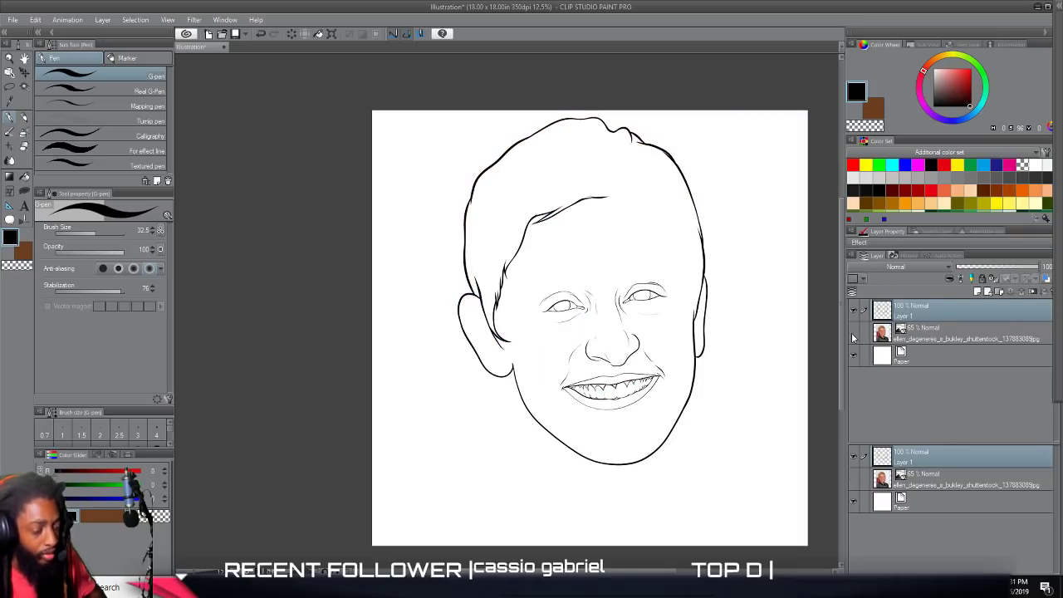
left_click(853, 333)
Trace the hairline on the photo's right side from the ear up the temple to the forehead corner, with an overlapping pointed strand.
scroll(814, 339, "up", 4)
scroll(815, 339, "up", 1)
scroll(814, 339, "left", 1)
scroll(814, 339, "up", 4)
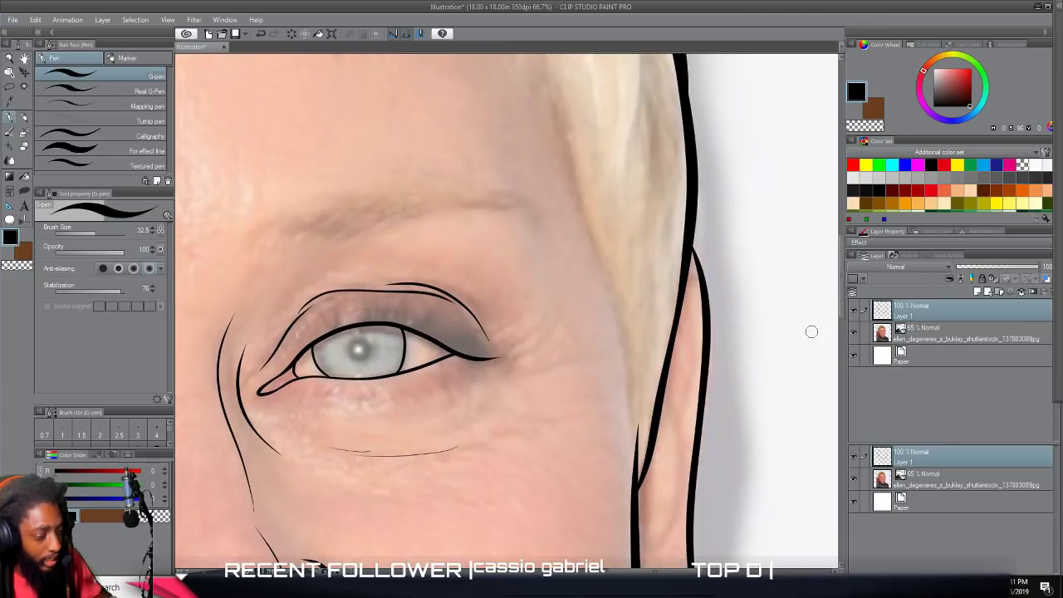
mouse_move(634, 532)
left_mouse_down()
mouse_move(631, 417)
mouse_move(523, 63)
left_mouse_up()
scroll(497, 253, "up", 3)
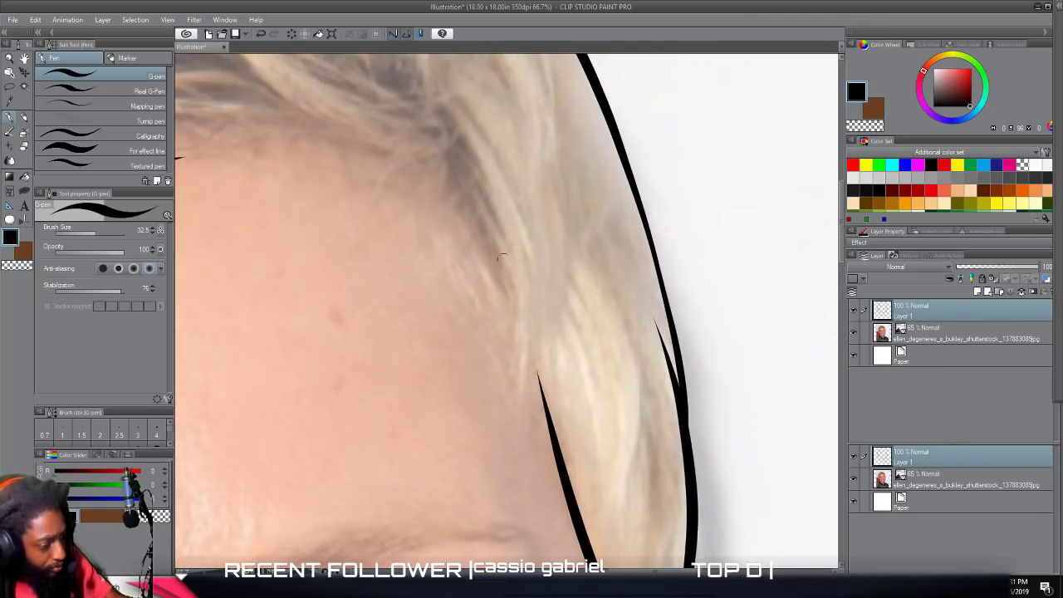
mouse_move(546, 299)
left_mouse_down()
mouse_move(539, 455)
mouse_move(484, 224)
mouse_move(445, 163)
left_mouse_up()
scroll(540, 482, "up", 2)
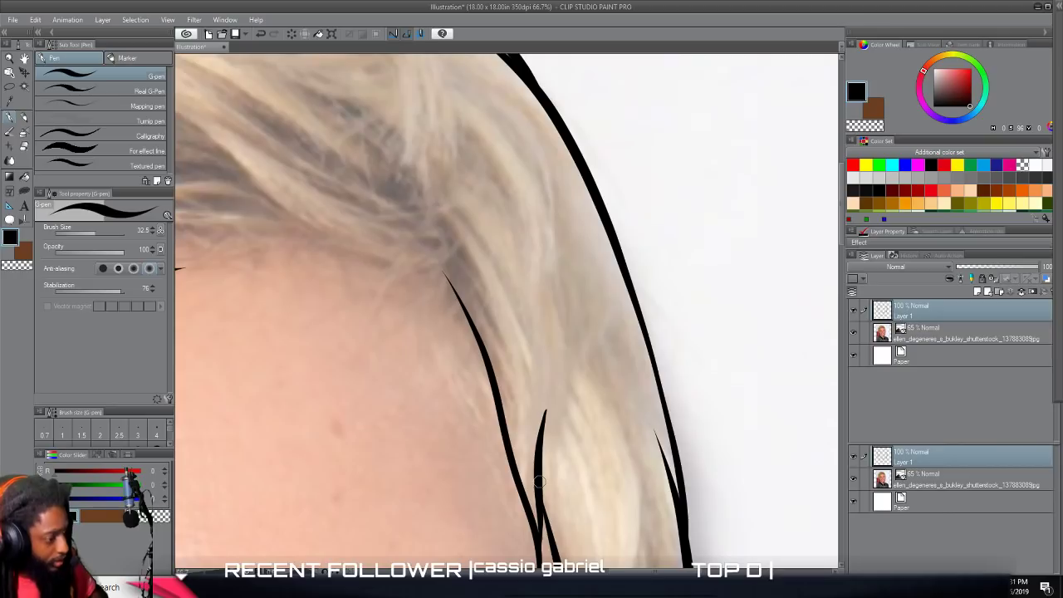
Trace the thick swept strand from the right forehead corner up into the fringe, with a thinner curve branching off below it.
scroll(534, 484, "left", 3)
scroll(534, 484, "down", 1)
scroll(535, 483, "up", 1)
scroll(532, 479, "right", 1)
mouse_move(720, 246)
left_mouse_down()
mouse_move(676, 265)
mouse_move(624, 266)
mouse_move(546, 232)
mouse_move(405, 107)
left_mouse_up()
left_click_drag(335, 86, 312, 89)
mouse_move(261, 267)
left_mouse_down()
mouse_move(398, 234)
mouse_move(573, 244)
left_mouse_up()
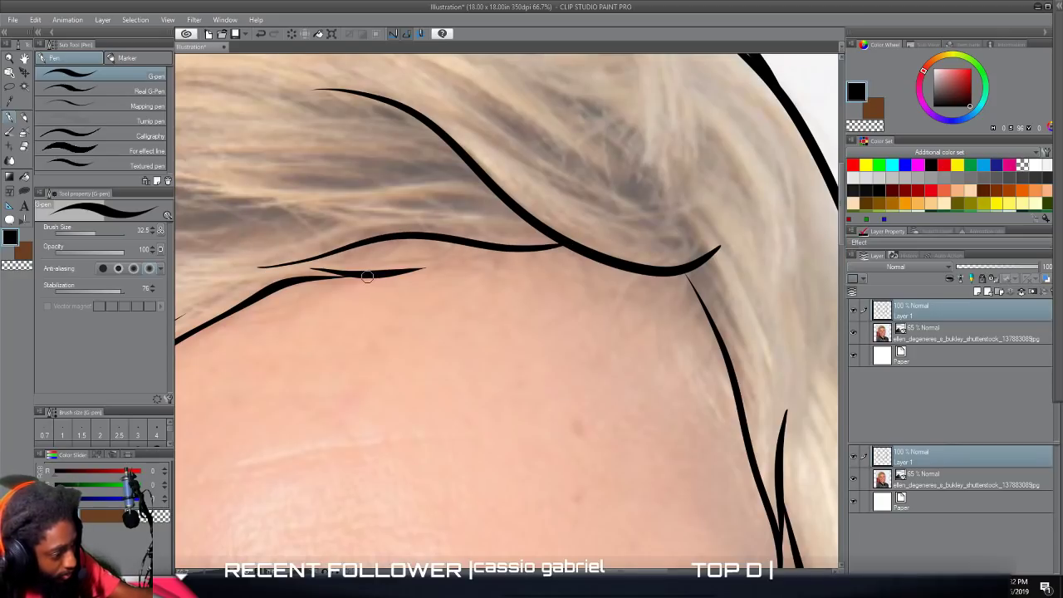
Join the fringe's lower edge to the swept strand, thicken the upper temple line, and extend the strand's end with a curved tip.
mouse_move(383, 275)
left_mouse_down()
mouse_move(518, 251)
mouse_move(461, 252)
mouse_move(379, 274)
left_mouse_up()
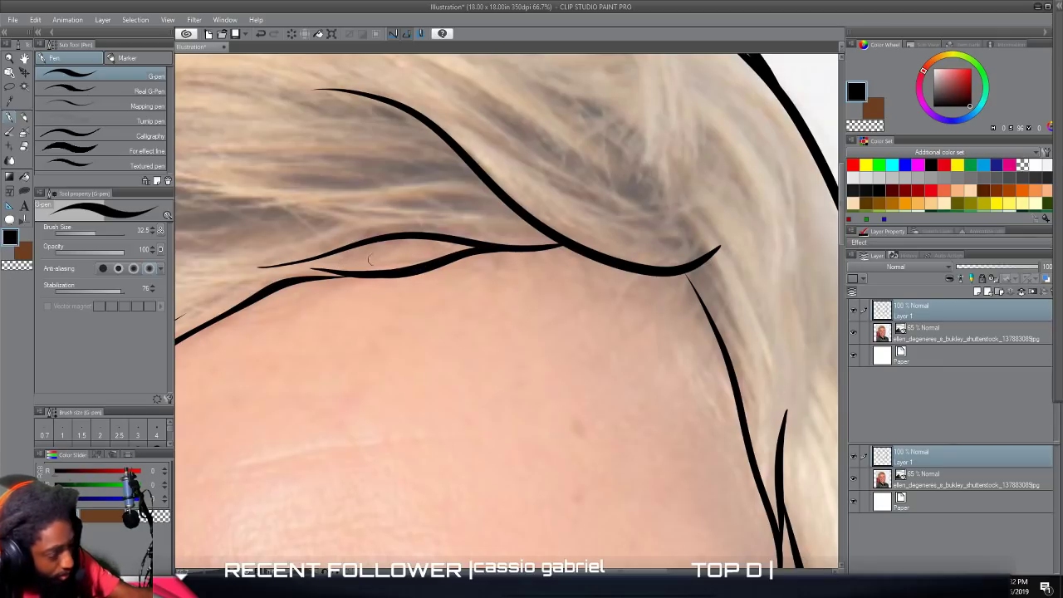
mouse_move(731, 354)
left_mouse_down()
mouse_move(731, 369)
mouse_move(712, 310)
mouse_move(677, 268)
left_mouse_up()
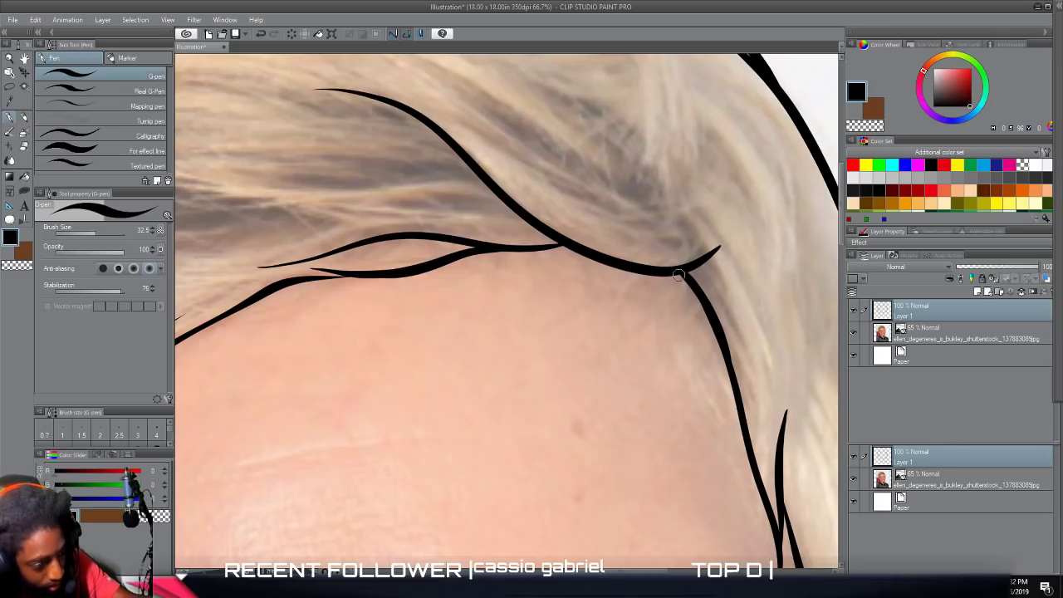
mouse_move(688, 264)
left_mouse_down()
mouse_move(729, 244)
mouse_move(744, 253)
mouse_move(667, 273)
left_mouse_up()
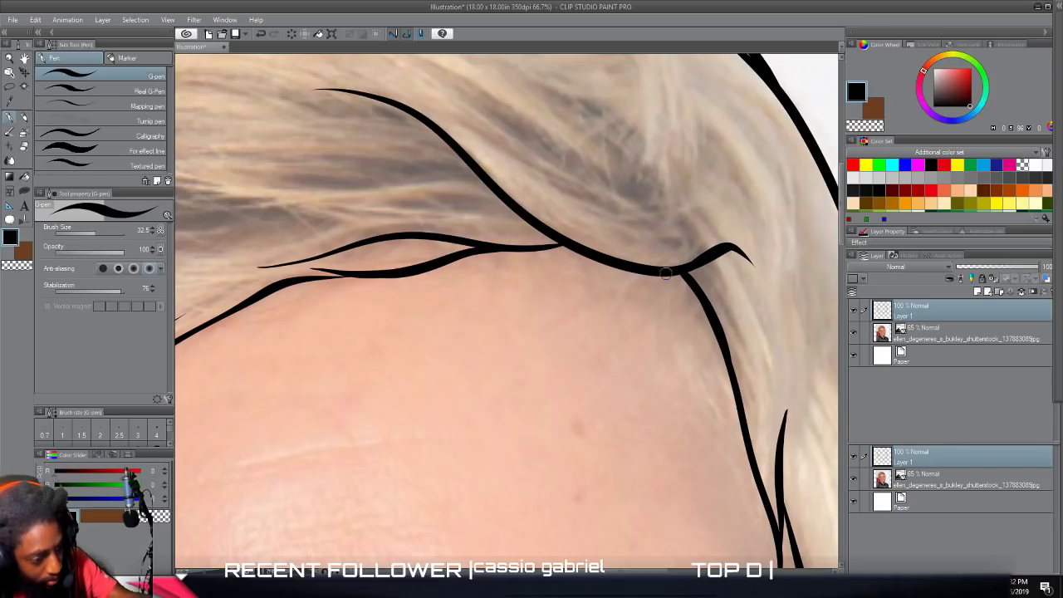
View the completed hairline with the photo layer hidden, and make the photo visible again.
scroll(685, 359, "down", 5)
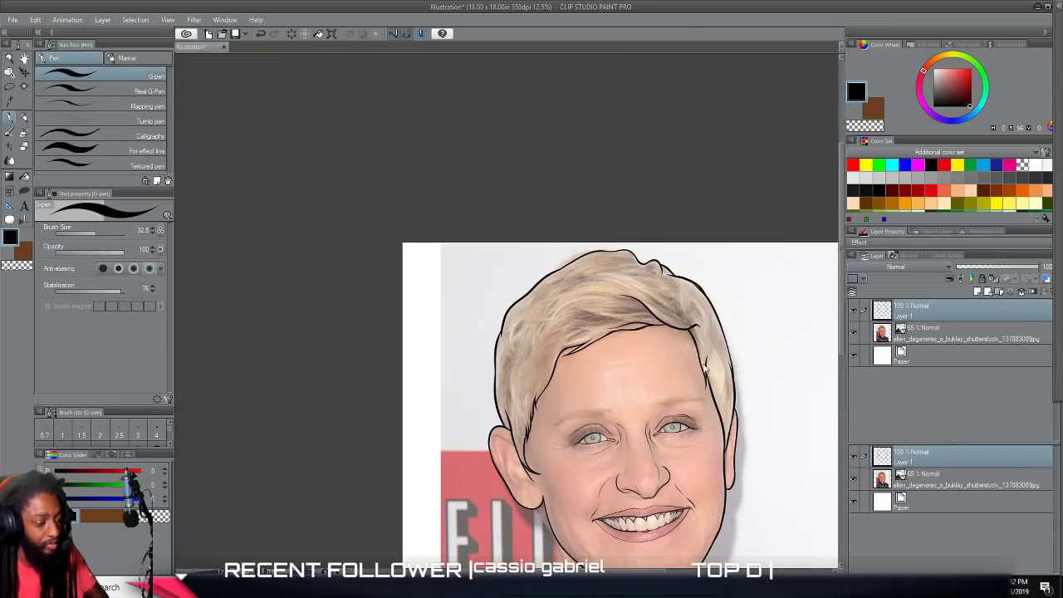
scroll(705, 371, "down", 2)
scroll(730, 374, "right", 1)
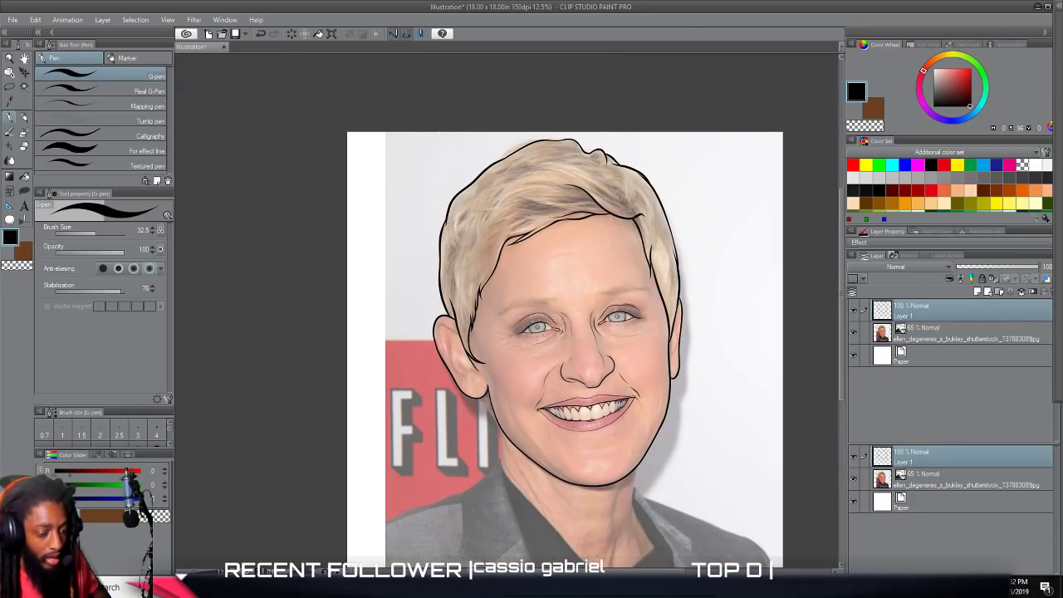
left_click(855, 333)
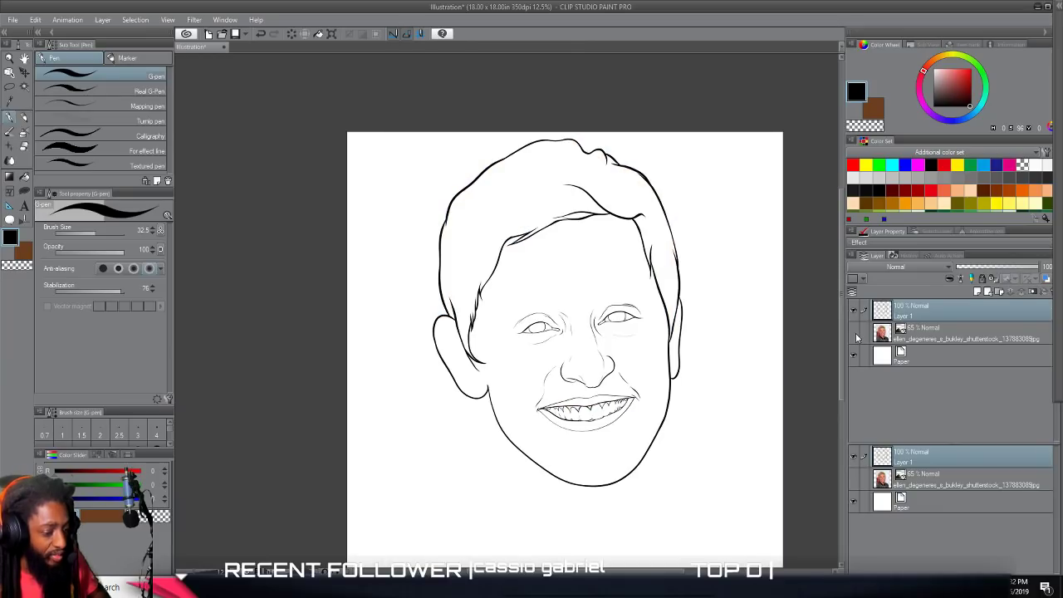
left_click(856, 333)
Outline the highlight and pupil of the eye on the photo's left side at brush size 6.2, and fill the pupil black.
scroll(624, 325, "up", 6)
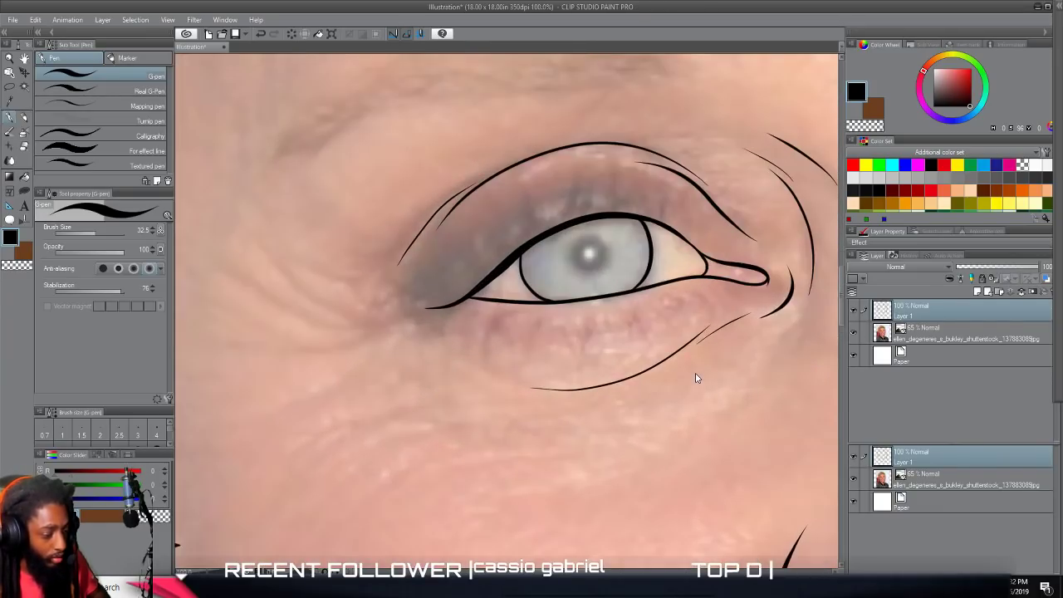
scroll(696, 378, "up", 6)
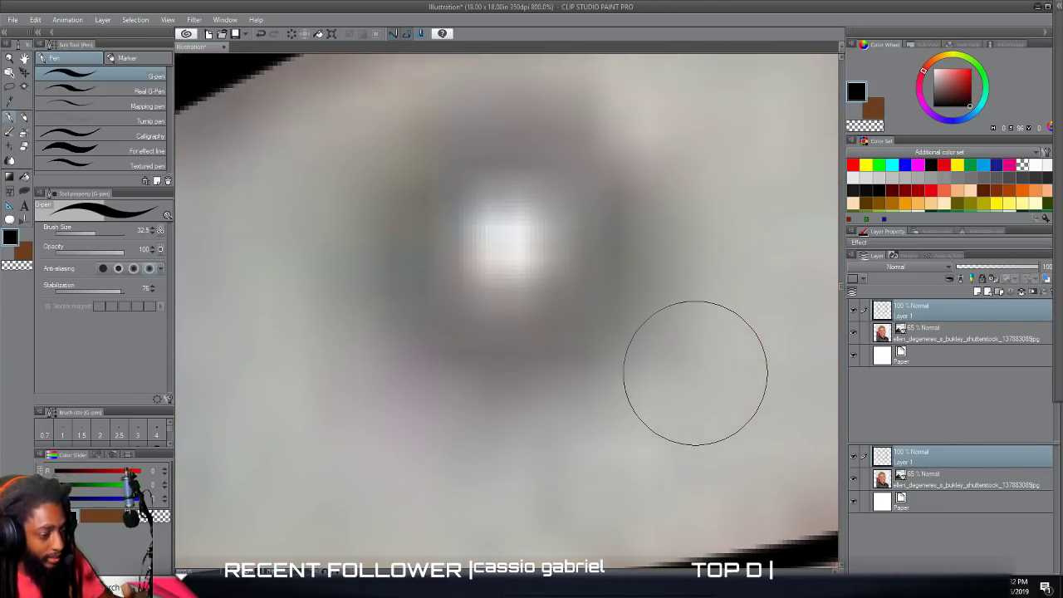
left_click_drag(95, 239, 82, 233)
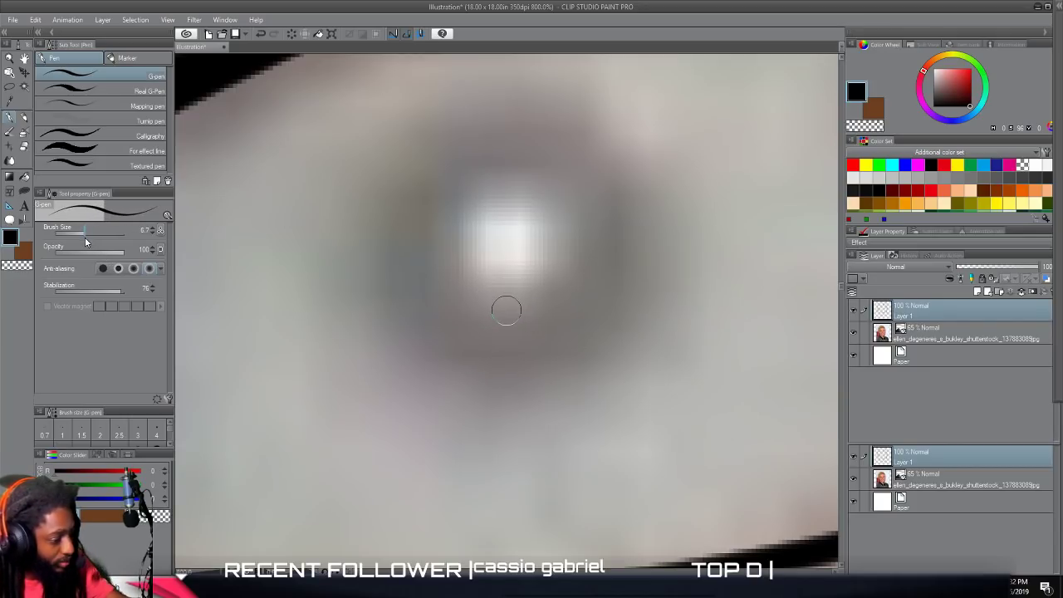
scroll(486, 294, "up", 1)
mouse_move(468, 294)
left_mouse_down()
mouse_move(528, 339)
mouse_move(557, 304)
mouse_move(538, 252)
mouse_move(495, 248)
mouse_move(472, 274)
mouse_move(471, 309)
mouse_move(491, 337)
mouse_move(523, 345)
mouse_move(550, 320)
mouse_move(553, 282)
mouse_move(504, 245)
left_mouse_up()
mouse_move(368, 374)
left_mouse_down()
mouse_move(419, 426)
mouse_move(509, 454)
mouse_move(610, 429)
mouse_move(675, 340)
mouse_move(658, 237)
left_mouse_up()
mouse_move(605, 161)
left_mouse_down()
mouse_move(433, 155)
mouse_move(383, 205)
mouse_move(364, 258)
mouse_move(357, 310)
mouse_move(369, 366)
mouse_move(399, 408)
mouse_move(468, 446)
mouse_move(550, 451)
mouse_move(622, 411)
mouse_move(653, 353)
mouse_move(664, 297)
mouse_move(656, 241)
left_mouse_up()
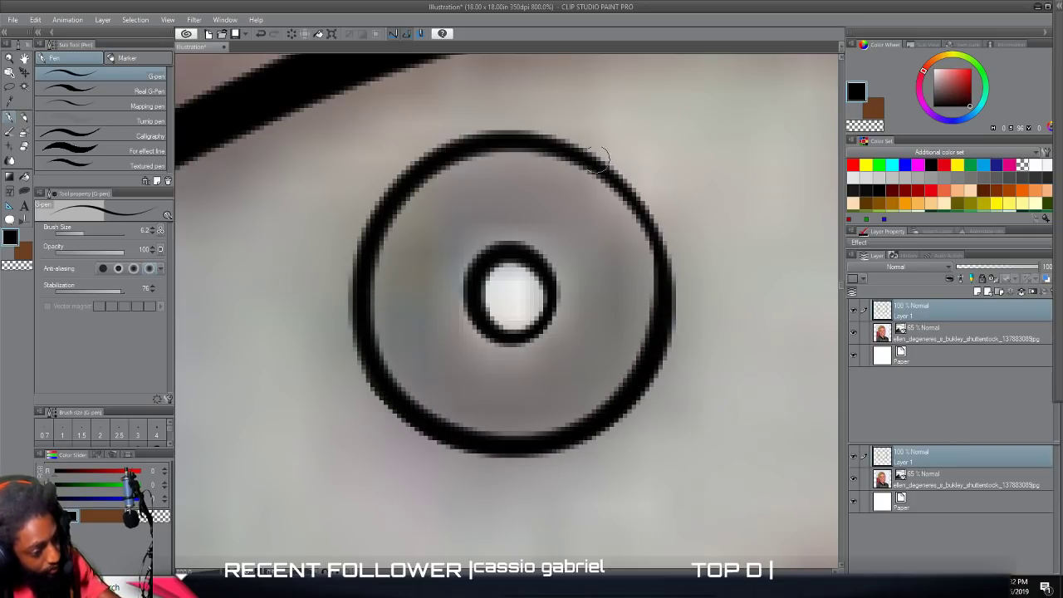
left_click(24, 179)
left_click(487, 209)
scroll(529, 218, "down", 6)
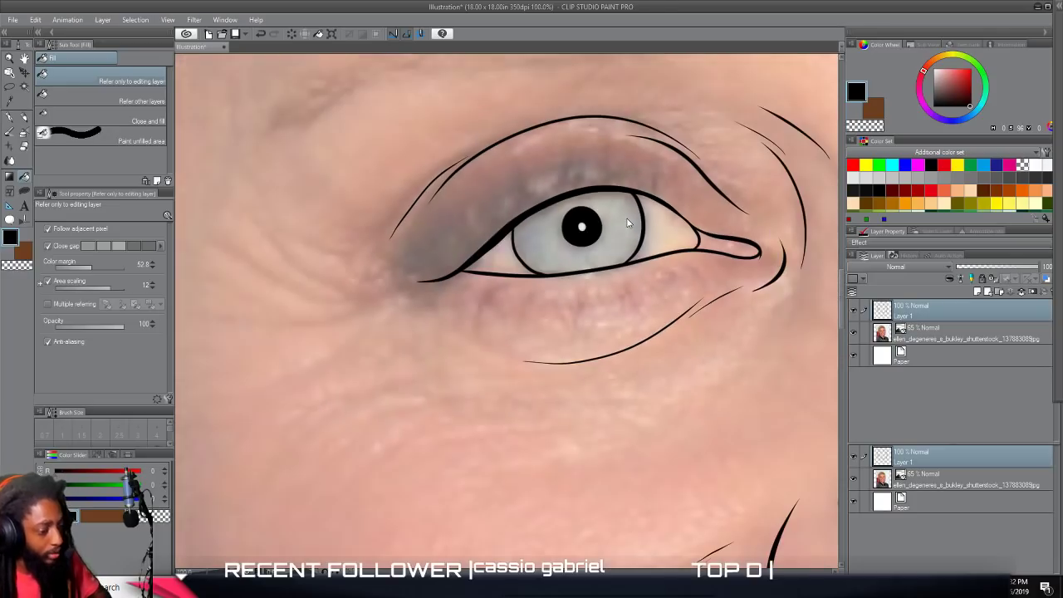
Outline the highlight and pupil of the eye on the photo's right side, and fill the pupil black around the highlight.
scroll(629, 223, "down", 2)
scroll(629, 216, "up", 3)
scroll(629, 216, "down", 3)
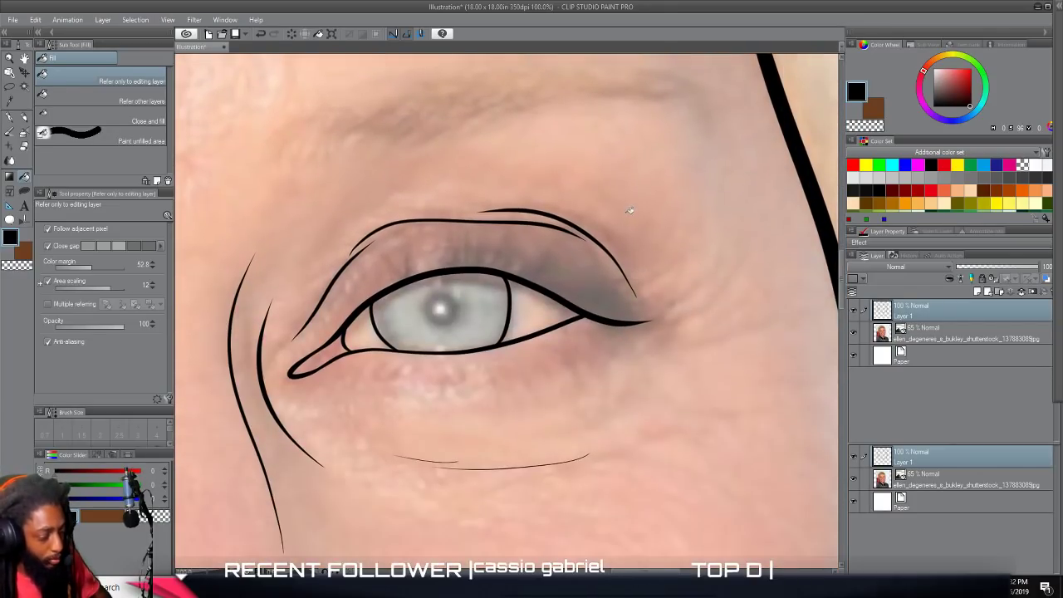
scroll(624, 209, "up", 6)
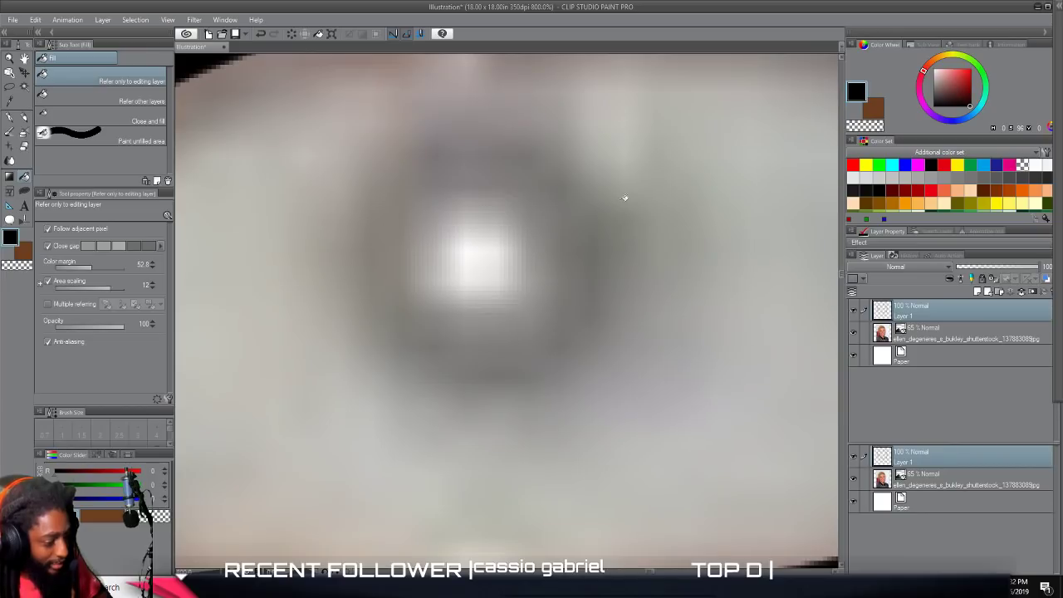
left_click(10, 117)
mouse_move(433, 284)
left_mouse_down()
mouse_move(449, 298)
mouse_move(511, 285)
left_mouse_up()
mouse_move(520, 247)
left_mouse_down()
mouse_move(494, 197)
mouse_move(450, 200)
mouse_move(426, 234)
mouse_move(428, 276)
mouse_move(452, 312)
mouse_move(491, 315)
mouse_move(519, 291)
mouse_move(529, 260)
mouse_move(509, 205)
mouse_move(463, 192)
left_mouse_up()
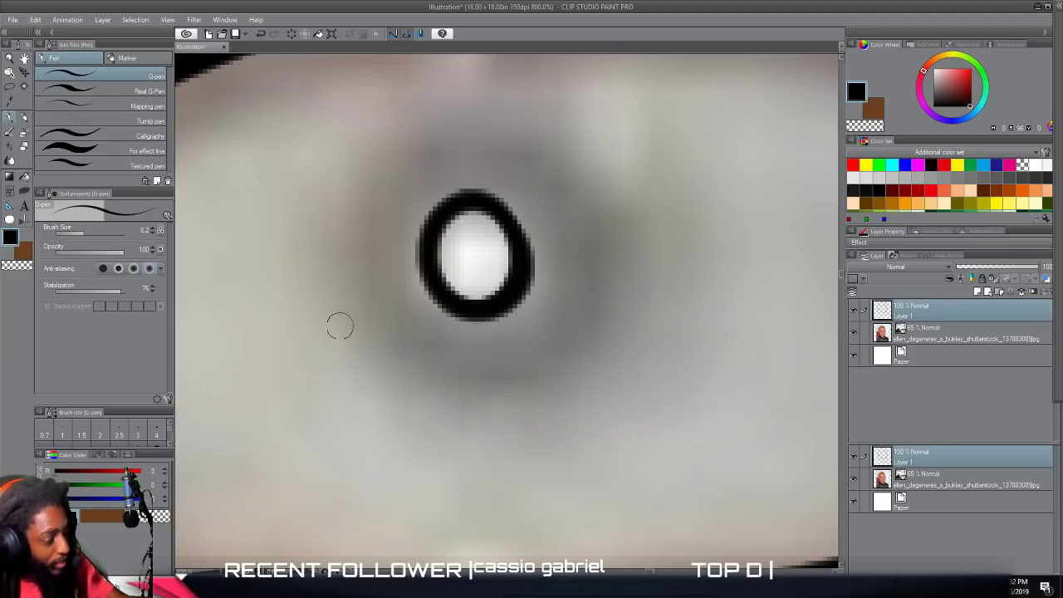
scroll(335, 339, "up", 1)
mouse_move(373, 435)
left_mouse_down()
mouse_move(433, 478)
mouse_move(529, 480)
mouse_move(615, 433)
mouse_move(663, 335)
mouse_move(628, 225)
mouse_move(543, 161)
mouse_move(455, 151)
mouse_move(382, 176)
mouse_move(342, 223)
mouse_move(329, 285)
mouse_move(335, 353)
mouse_move(361, 413)
mouse_move(395, 453)
mouse_move(495, 471)
mouse_move(591, 440)
mouse_move(586, 449)
mouse_move(493, 480)
mouse_move(395, 455)
mouse_move(339, 404)
mouse_move(319, 330)
mouse_move(338, 255)
mouse_move(368, 200)
mouse_move(420, 166)
mouse_move(358, 239)
mouse_move(340, 375)
mouse_move(323, 326)
mouse_move(341, 235)
mouse_move(391, 177)
mouse_move(450, 160)
mouse_move(515, 166)
mouse_move(592, 197)
mouse_move(652, 286)
mouse_move(650, 384)
mouse_move(588, 453)
left_mouse_up()
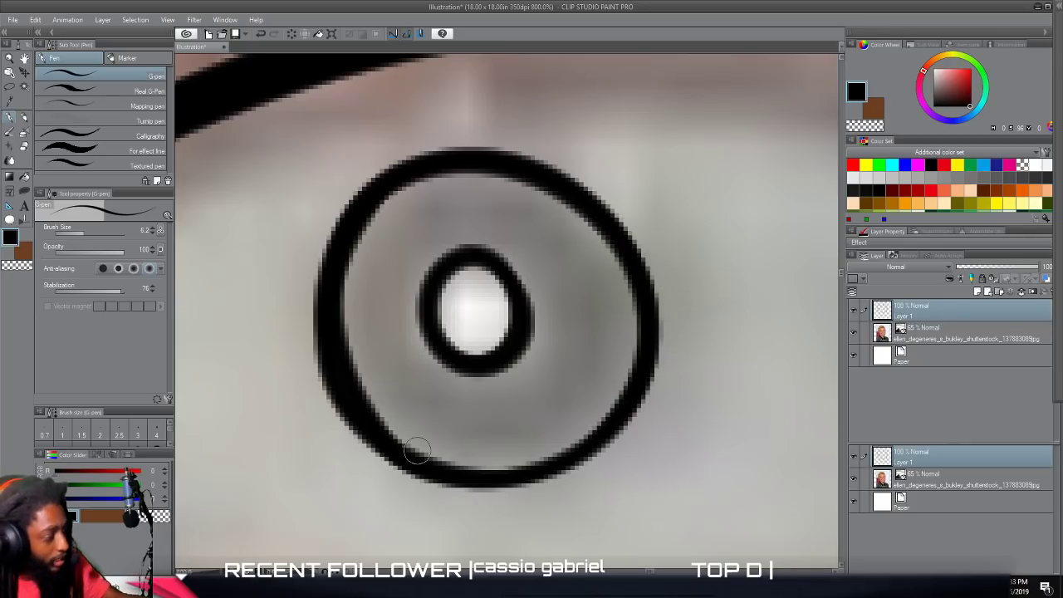
left_click(24, 179)
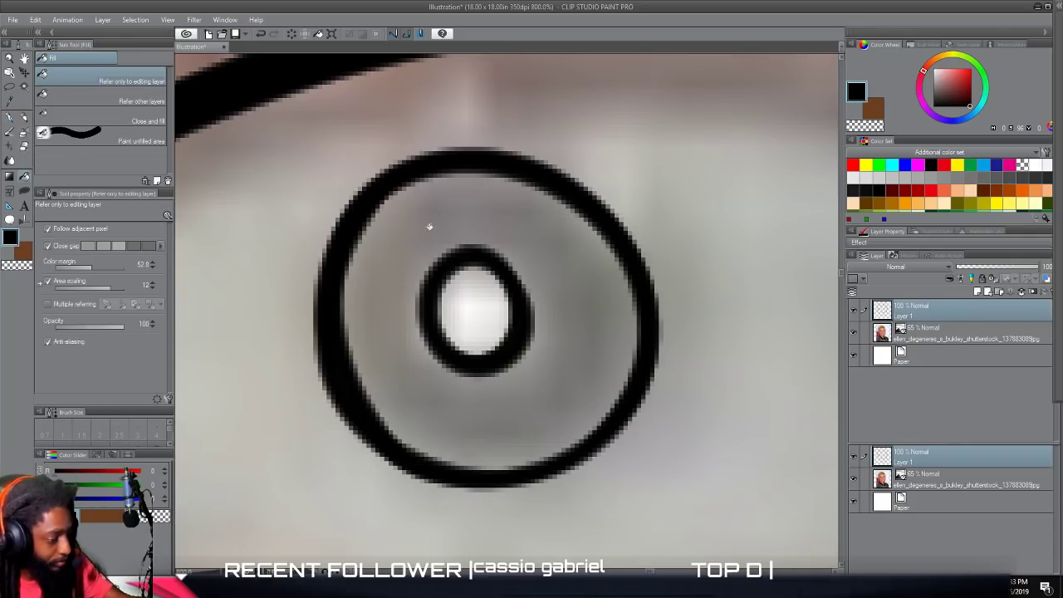
left_click(430, 225)
scroll(731, 403, "down", 10)
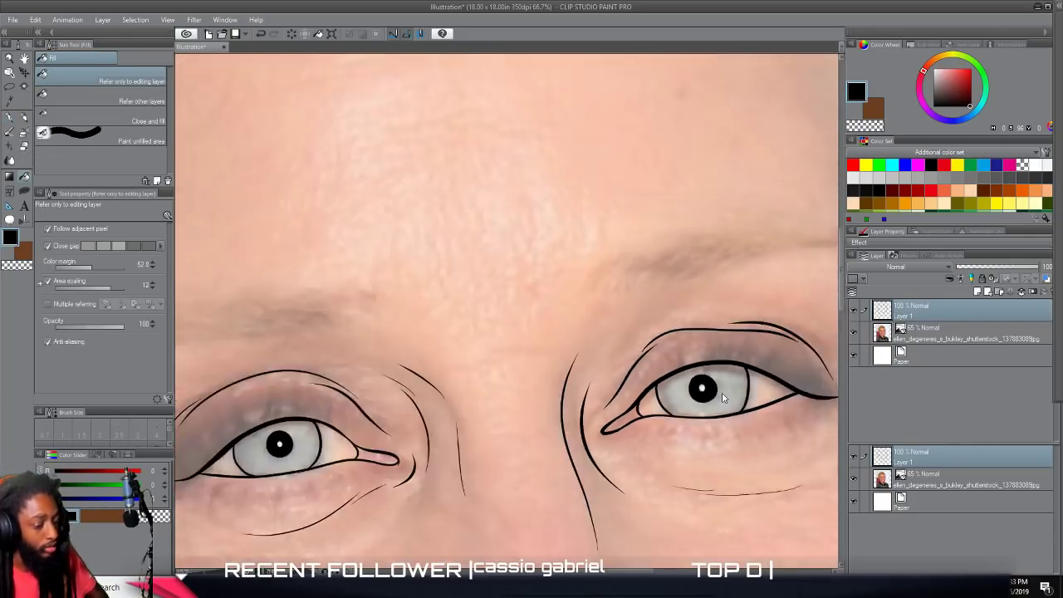
View the whole line art with both pupils at different zoom levels without the photo, and make the photo visible again.
scroll(723, 373, "down", 1)
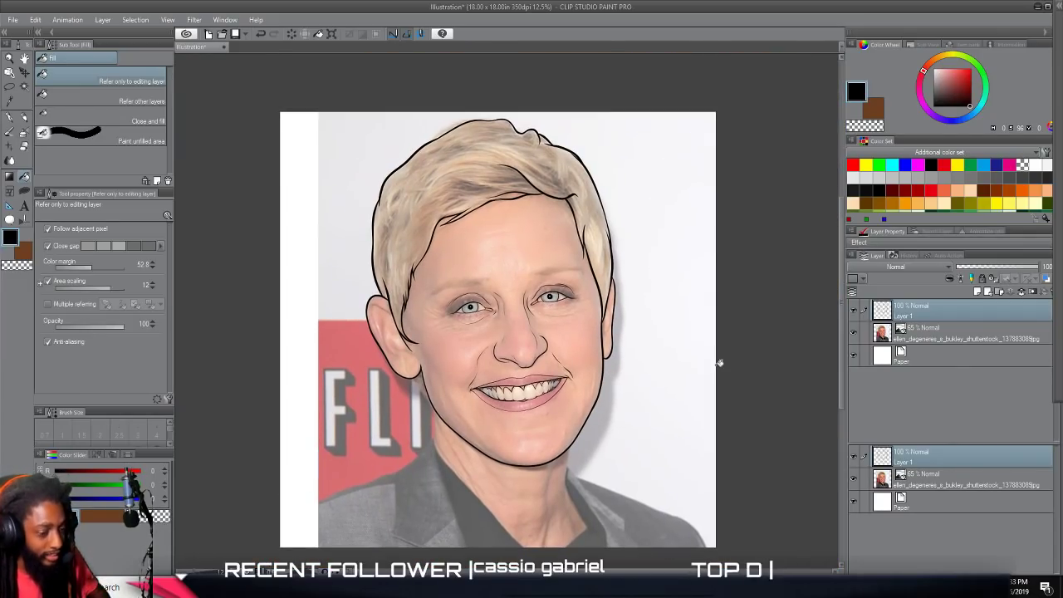
left_click(854, 335)
key("ctrl+minus")
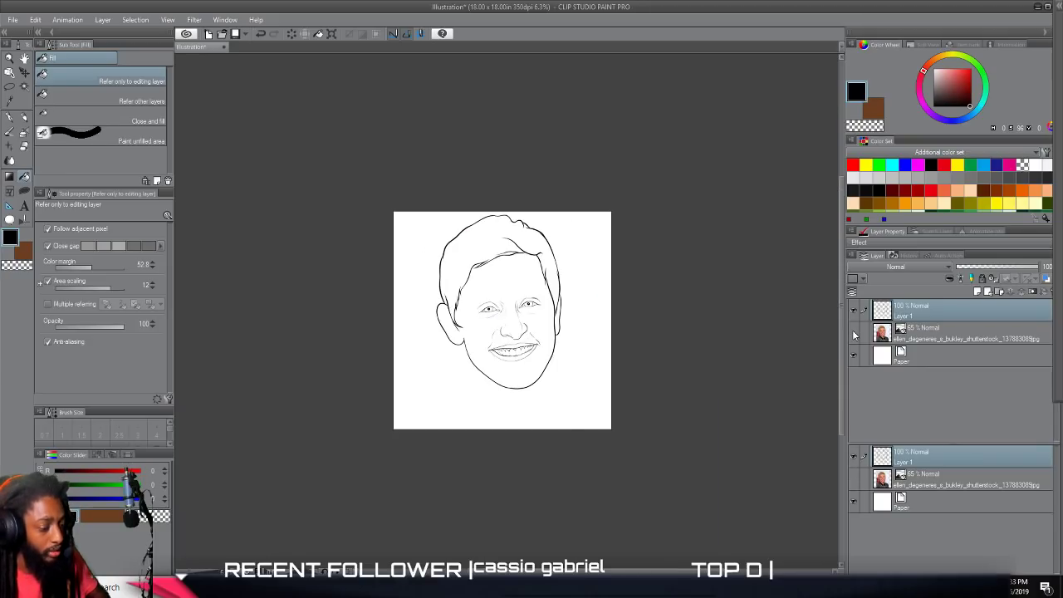
key("ctrl+plus")
key("ctrl+plus")
left_click(854, 334)
Set the G-pen stabilization to 38 and draw fine hair strands across the dark area just above the fringe's lower edge.
left_click_drag(637, 184, 694, 349)
scroll(695, 348, "up", 1)
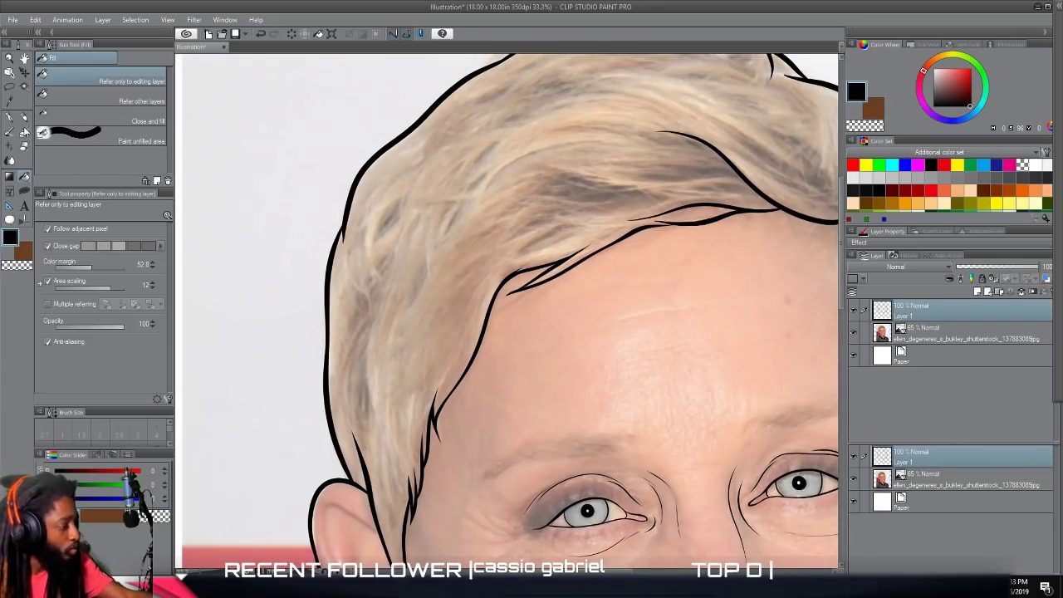
left_click(10, 121)
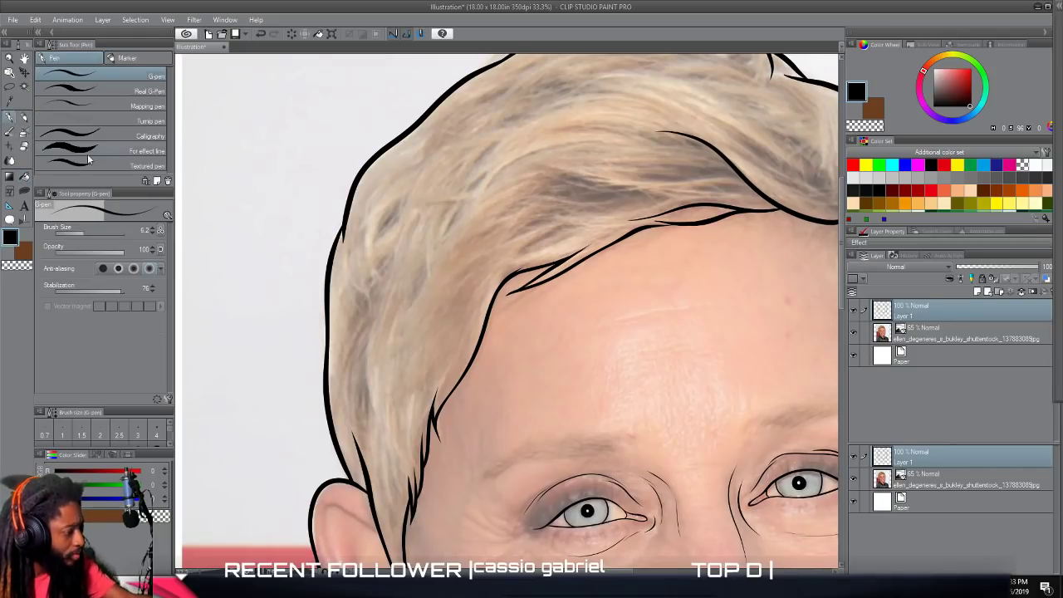
left_click_drag(110, 289, 112, 288)
scroll(418, 308, "up", 1)
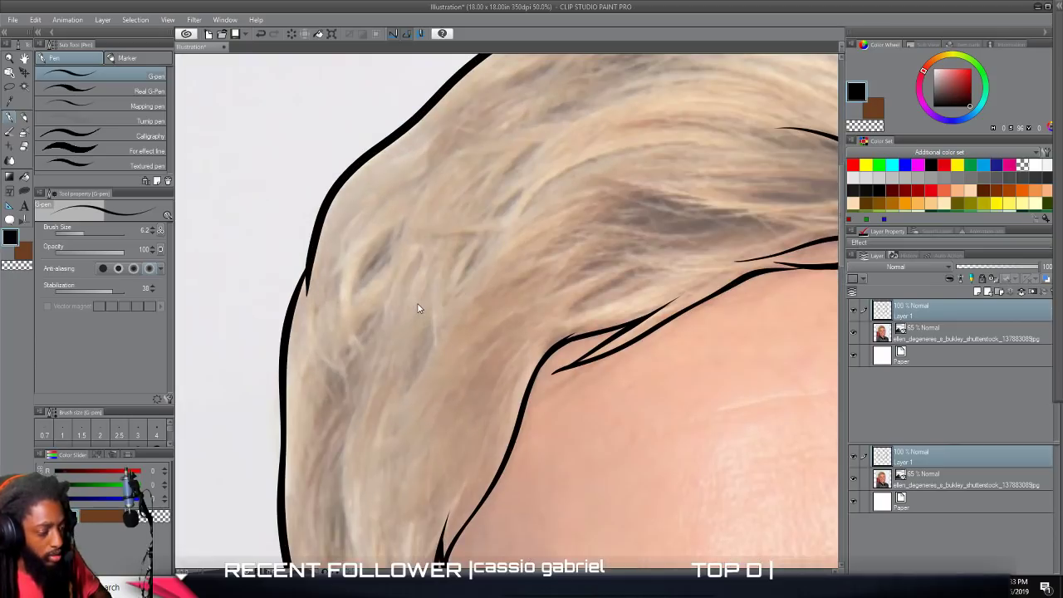
scroll(418, 309, "right", 3)
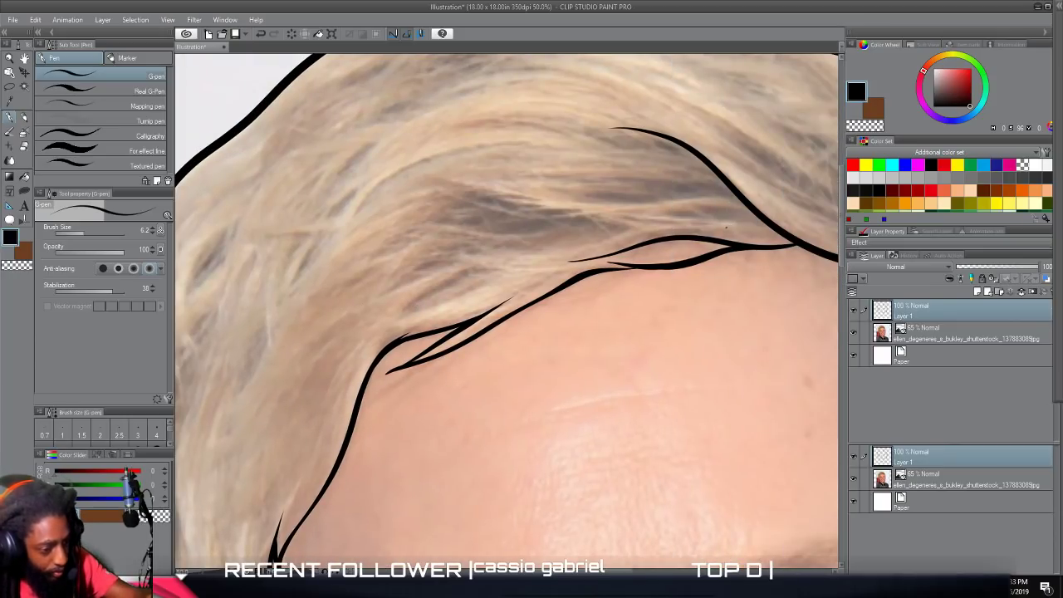
mouse_move(678, 220)
left_mouse_down()
mouse_move(584, 245)
mouse_move(612, 223)
mouse_move(538, 243)
mouse_move(586, 224)
mouse_move(456, 217)
left_mouse_up()
mouse_move(581, 231)
left_mouse_down()
mouse_move(491, 236)
mouse_move(452, 227)
left_mouse_up()
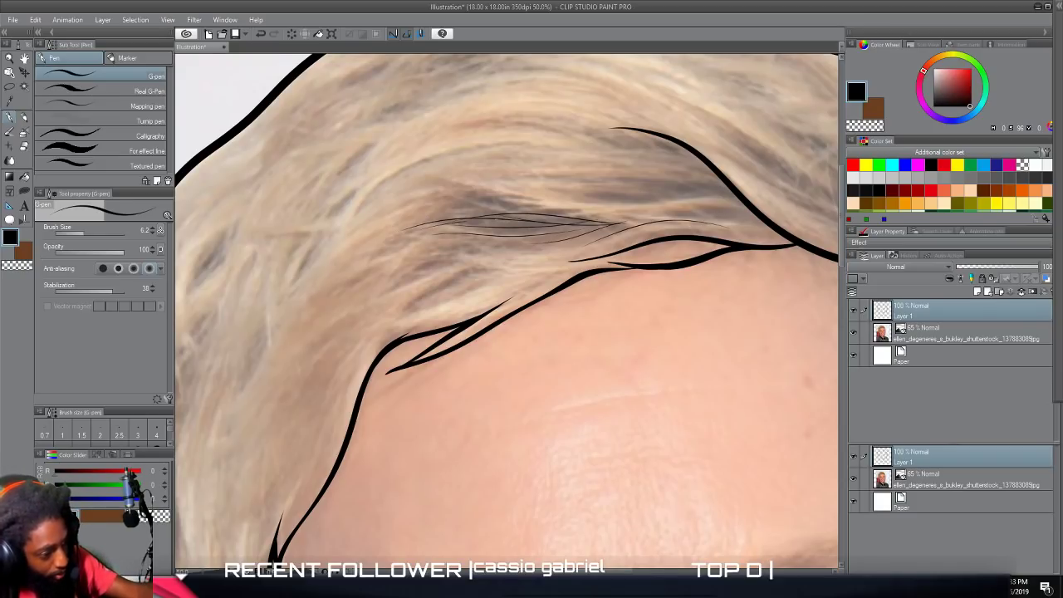
Set the brush size to 10.7 and add more strands in the fringe's dark area plus long arcs sweeping down towards the side.
left_click(86, 227)
left_click_drag(522, 221, 381, 235)
left_click_drag(601, 224, 441, 236)
left_click_drag(565, 227, 450, 221)
left_click_drag(677, 191, 528, 184)
left_click_drag(610, 182, 449, 171)
left_click_drag(531, 171, 326, 218)
mouse_move(440, 148)
left_mouse_down()
mouse_move(294, 253)
mouse_move(264, 304)
left_mouse_up()
Draw curved thin hair strands around the left forehead corner, following the fringe down towards the temple.
mouse_move(499, 276)
left_mouse_down()
mouse_move(424, 304)
mouse_move(321, 394)
mouse_move(297, 432)
left_mouse_up()
mouse_move(364, 334)
left_mouse_down()
mouse_move(287, 438)
mouse_move(294, 402)
left_mouse_up()
left_click_drag(407, 287, 338, 340)
mouse_move(470, 271)
left_mouse_down()
mouse_move(339, 351)
mouse_move(516, 262)
left_mouse_up()
mouse_move(394, 285)
left_mouse_down()
mouse_move(548, 251)
mouse_move(477, 250)
mouse_move(364, 276)
left_mouse_up()
left_click_drag(452, 244, 340, 291)
Set the brush size to 44.6 and draw thick tapered strands in the dark hair above the ear on the photo's left side.
scroll(341, 404, "down", 3)
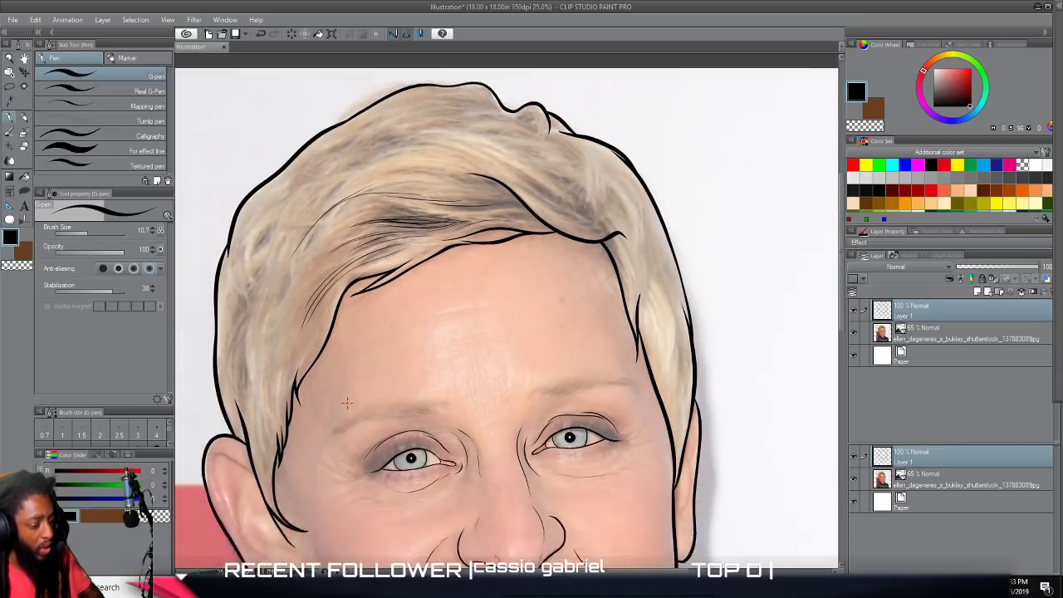
scroll(341, 404, "left", 2)
scroll(342, 404, "up", 1)
scroll(341, 403, "up", 2)
scroll(342, 403, "up", 1)
scroll(341, 404, "left", 1)
scroll(342, 404, "down", 1)
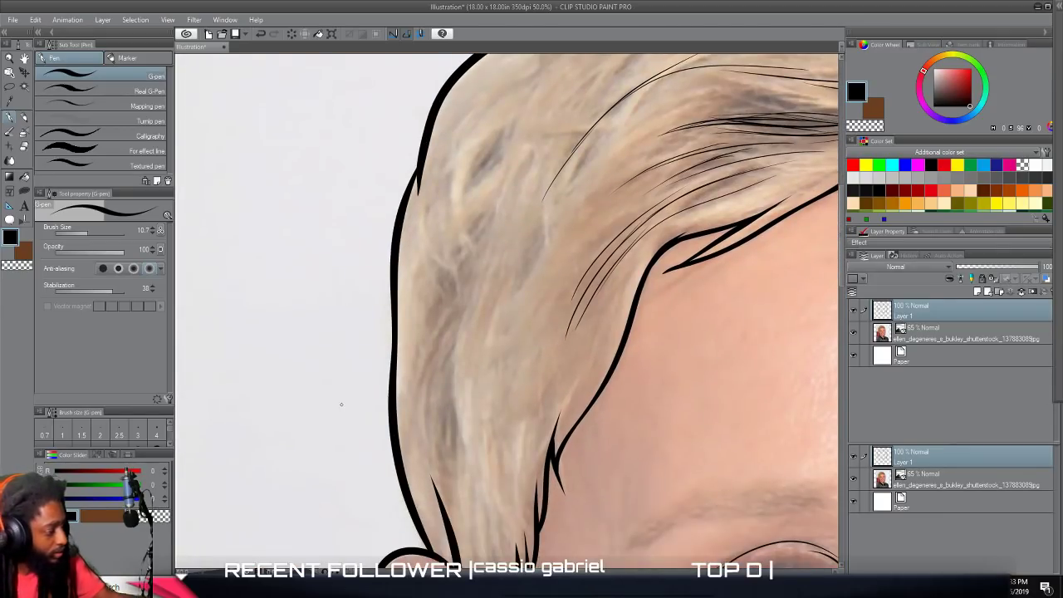
left_click(89, 234)
left_click_drag(88, 230, 93, 230)
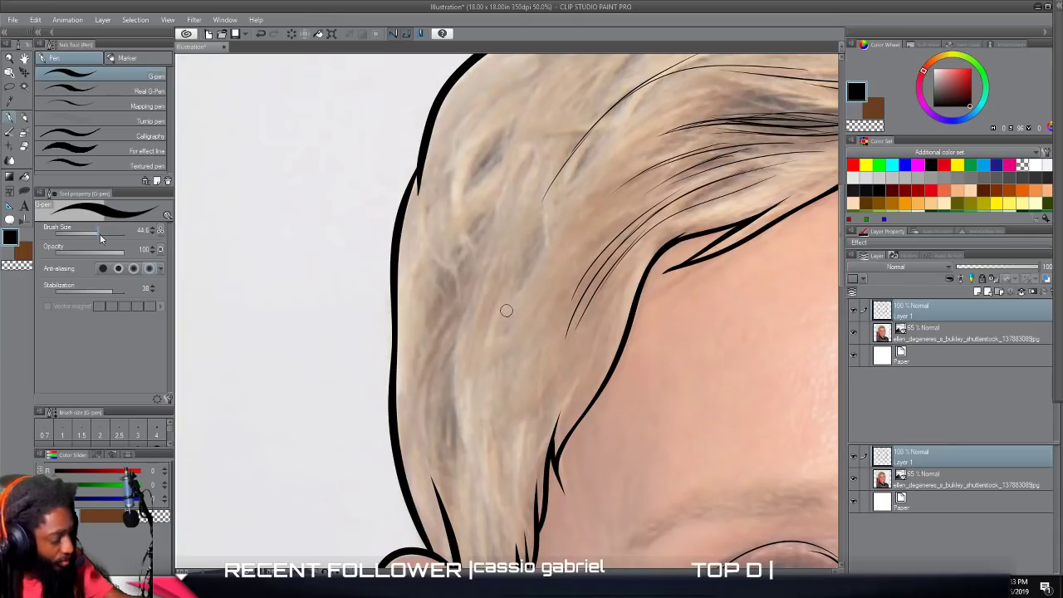
mouse_move(461, 497)
left_mouse_down()
mouse_move(453, 349)
mouse_move(465, 449)
mouse_move(455, 359)
left_mouse_up()
mouse_move(454, 482)
left_mouse_down()
mouse_move(441, 388)
mouse_move(470, 295)
left_mouse_up()
mouse_move(430, 459)
left_mouse_down()
mouse_move(429, 411)
mouse_move(469, 283)
left_mouse_up()
Add tapered strands higher up the side hair, including a dense cluster in the dark patch near the outline.
mouse_move(422, 384)
left_mouse_down()
mouse_move(457, 268)
mouse_move(489, 225)
left_mouse_up()
mouse_move(436, 292)
left_mouse_down()
mouse_move(495, 216)
mouse_move(514, 139)
left_mouse_up()
mouse_move(462, 193)
left_mouse_down()
mouse_move(519, 116)
mouse_move(436, 223)
left_mouse_up()
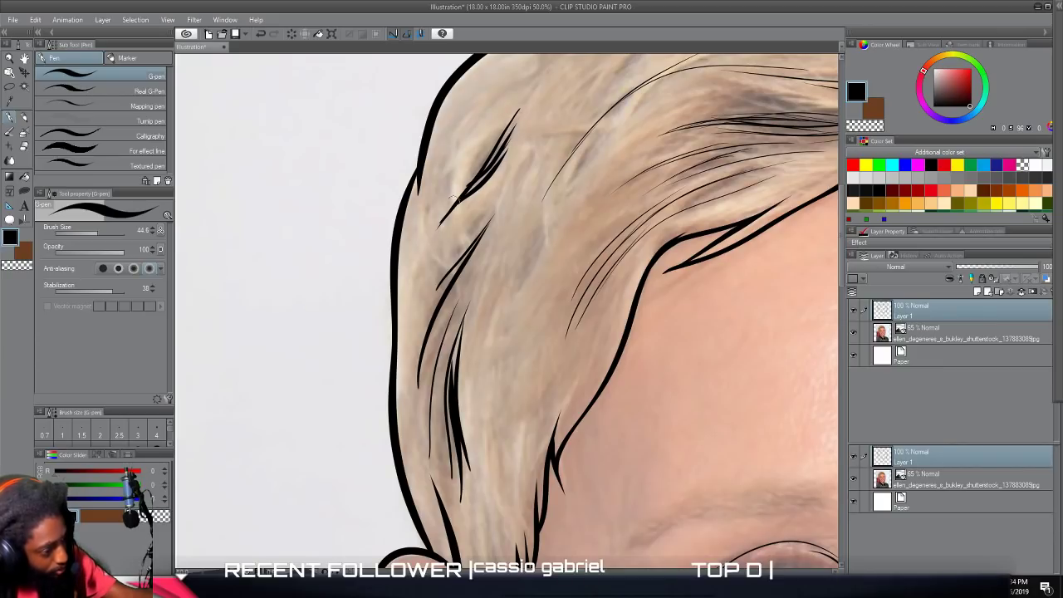
left_click_drag(472, 174, 505, 125)
scroll(477, 340, "down", 4)
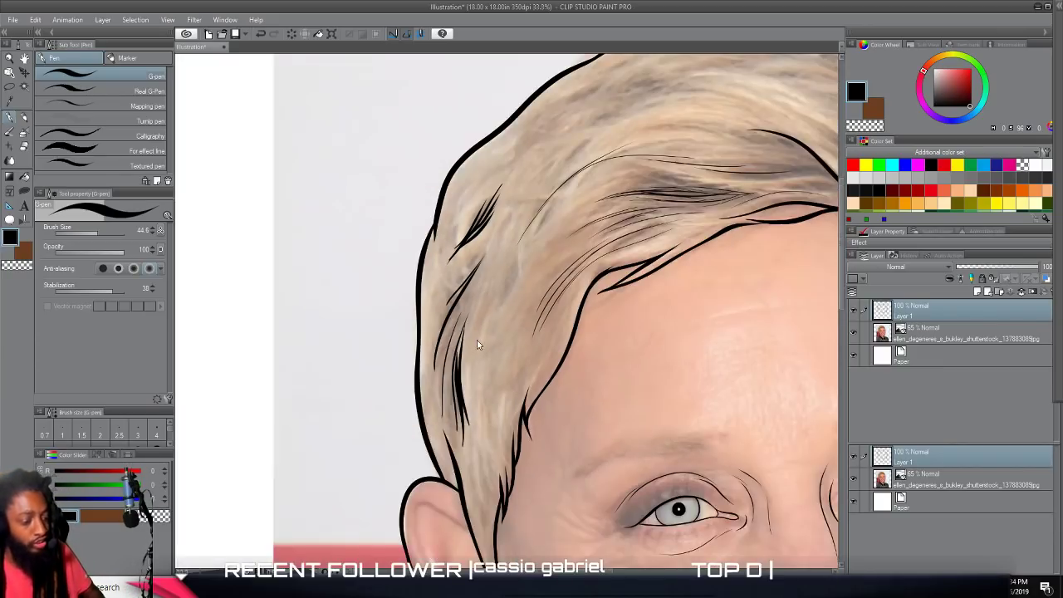
Draw a bundle of long tapered strands in the dark hair just above the fringe's thick swooping line.
scroll(503, 330, "up", 2)
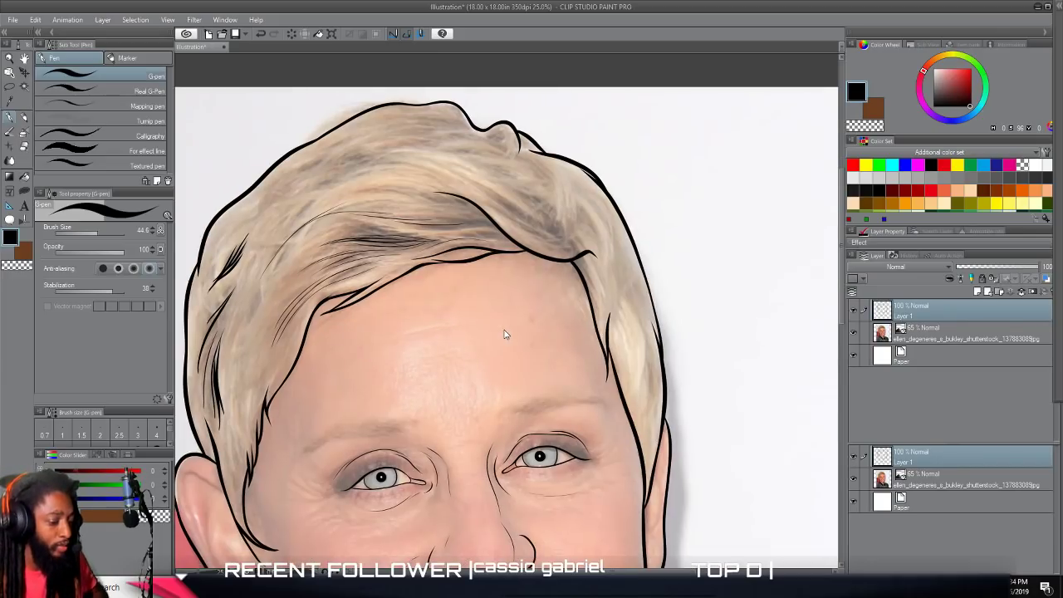
scroll(502, 330, "up", 2)
scroll(503, 331, "up", 1)
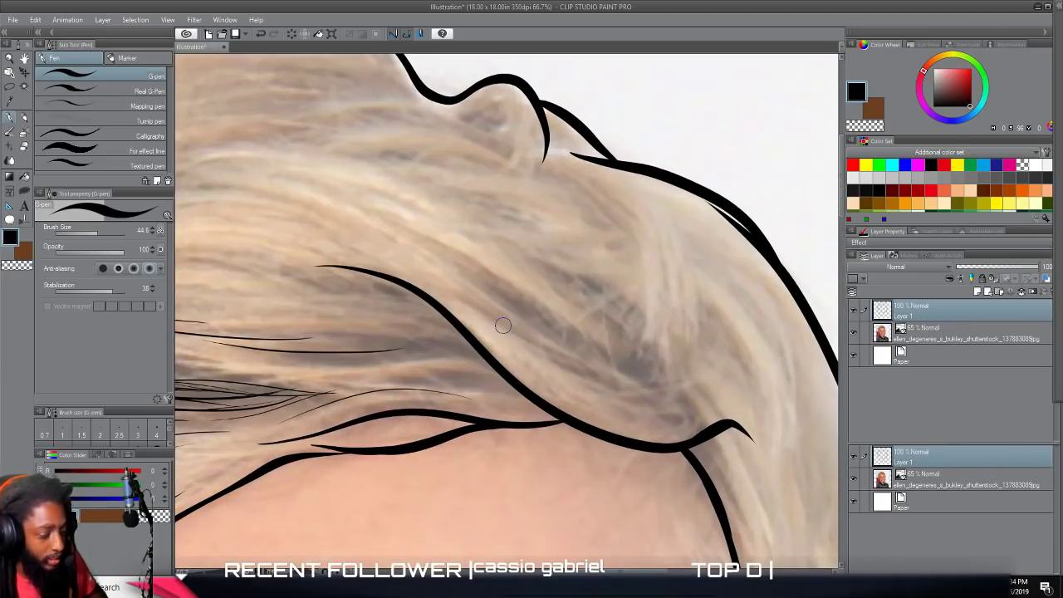
left_click_drag(658, 384, 480, 257)
left_click_drag(628, 369, 444, 243)
left_click_drag(628, 377, 453, 259)
left_click_drag(637, 381, 424, 249)
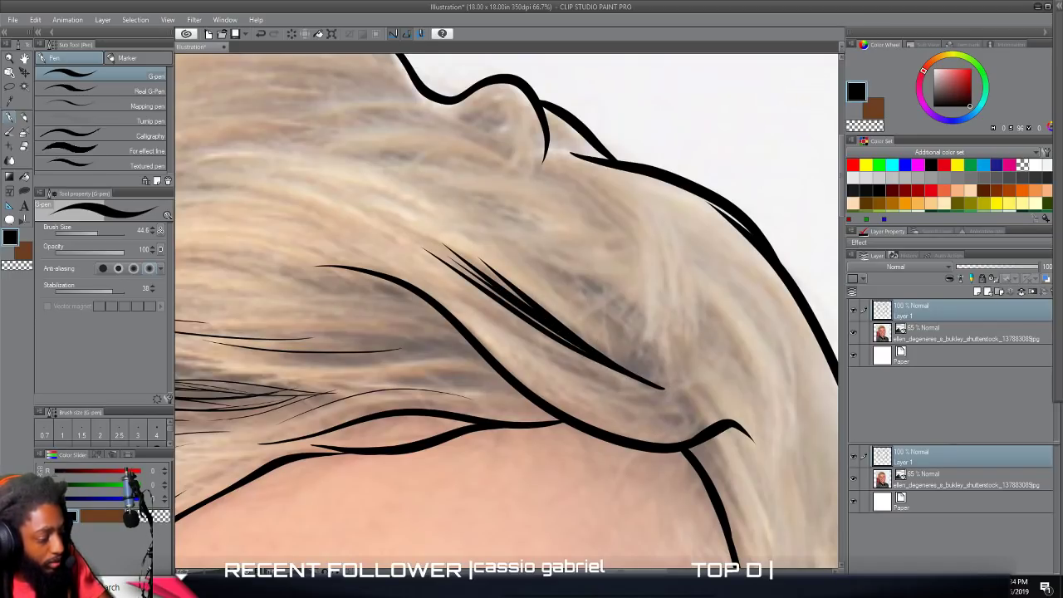
Add a second bundle of curved tapered strands beside the first, converging at the same lower point above the swooping line.
left_click_drag(662, 384, 595, 278)
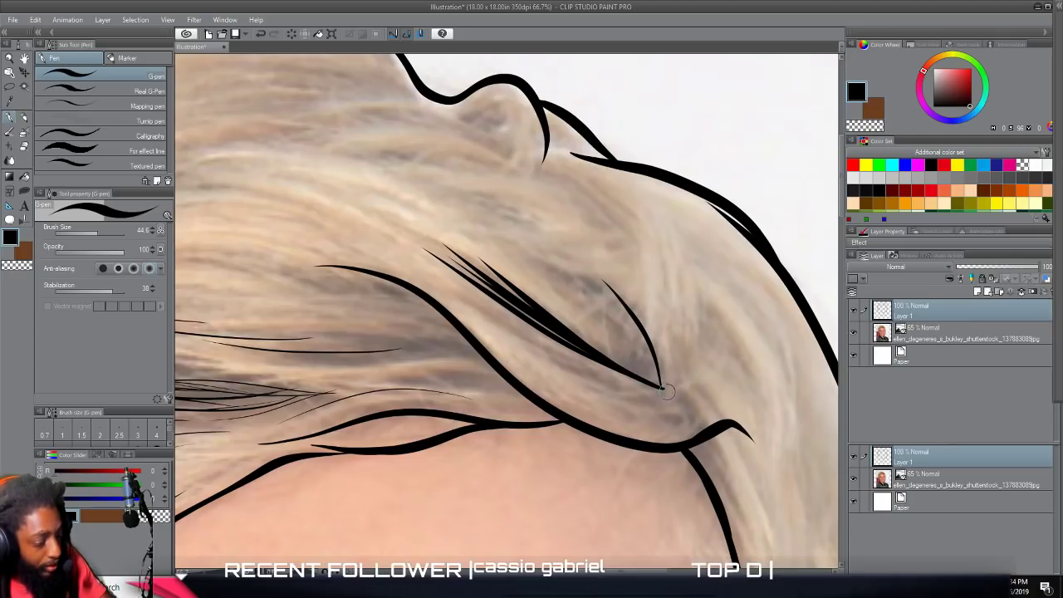
left_click_drag(660, 382, 591, 293)
left_click_drag(665, 381, 541, 256)
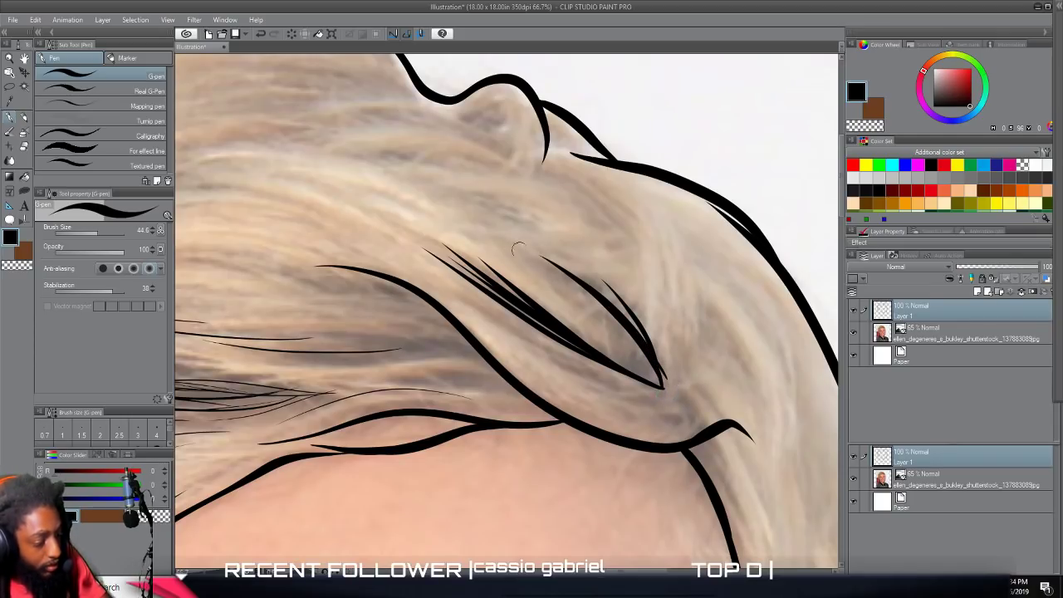
left_click_drag(600, 314, 525, 257)
left_click_drag(654, 358, 533, 252)
left_click_drag(661, 375, 515, 259)
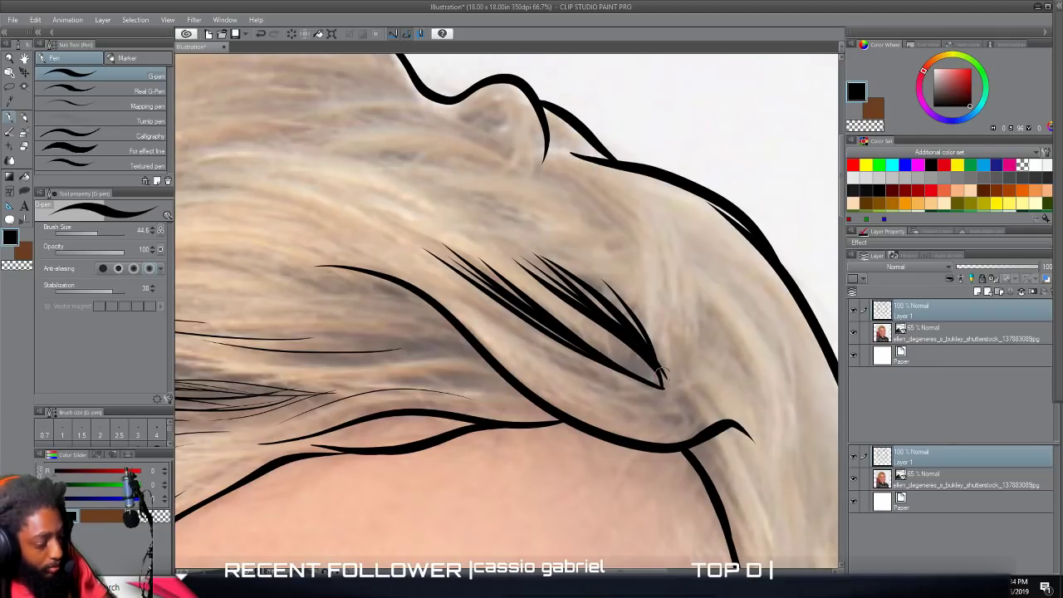
Thicken the converging bundle with more overlapping strands, including steep ones along its outer edge and ones in the gap between the bundles.
mouse_move(666, 401)
left_mouse_down()
mouse_move(668, 352)
mouse_move(634, 273)
left_mouse_up()
left_click_drag(666, 398, 627, 251)
left_click_drag(665, 398, 549, 292)
left_click_drag(667, 387, 537, 293)
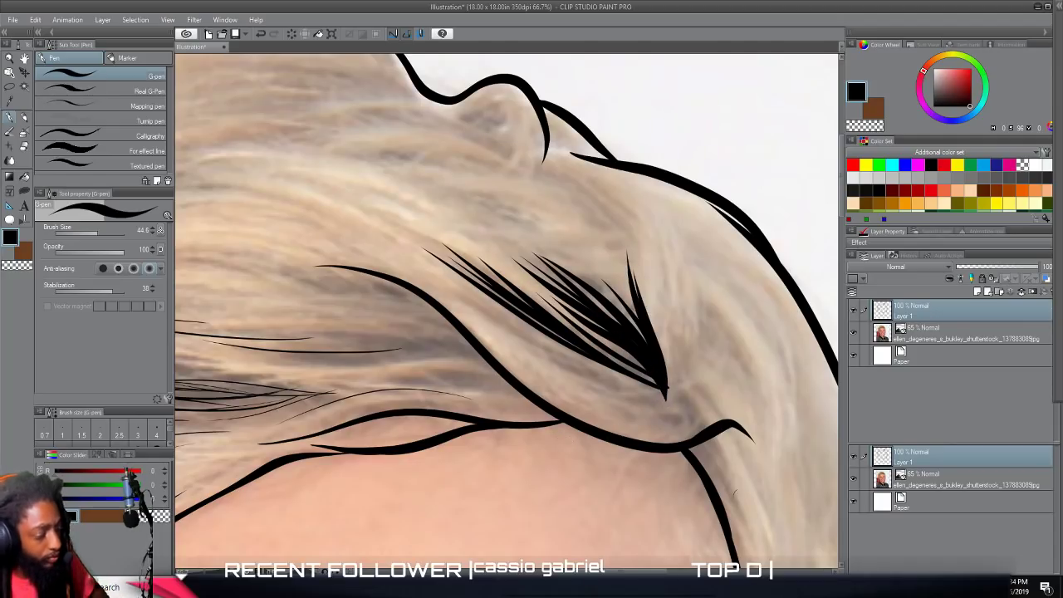
Hide the photo layer to check the whole line art on white, and show the photo again.
scroll(748, 503, "down", 5)
scroll(770, 449, "right", 1)
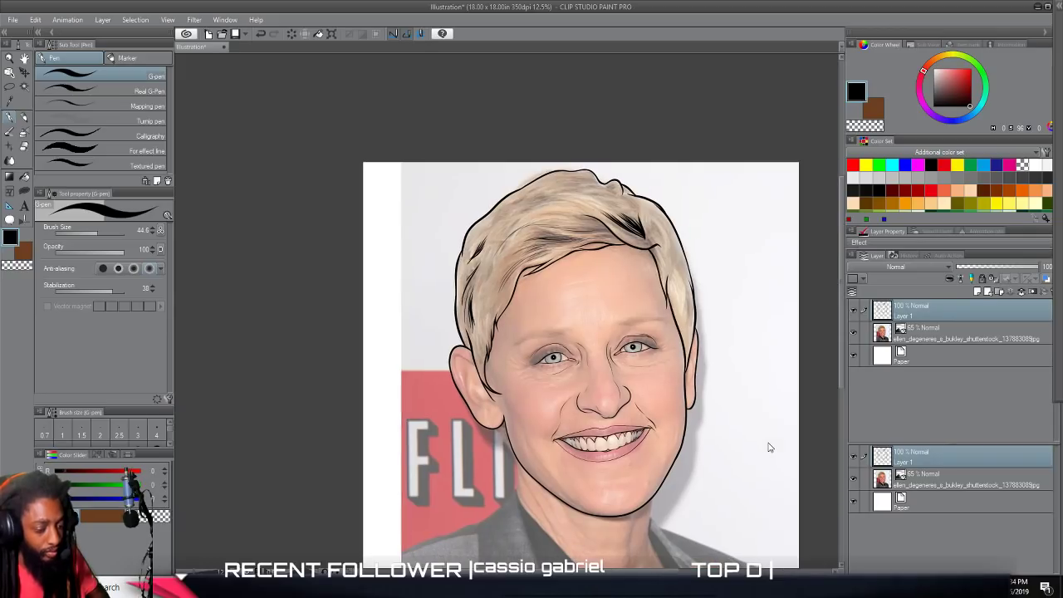
left_click(854, 334)
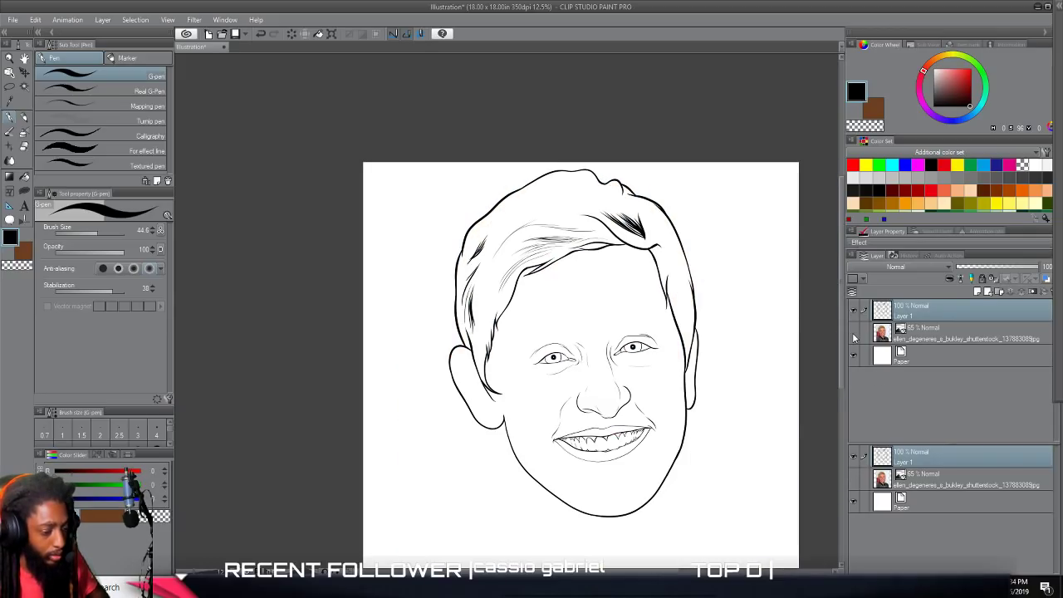
left_click(854, 334)
Using Lasso fill with stabilization 32, add a forked black tapered strand shape across the fringe, joining the thick swooping line.
scroll(782, 363, "up", 6)
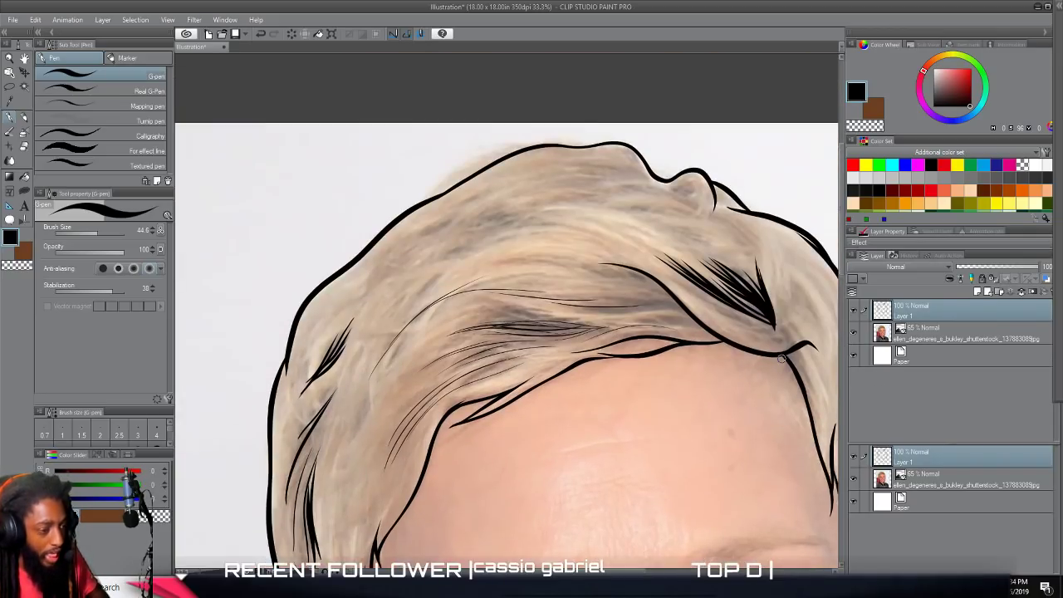
scroll(782, 363, "down", 1)
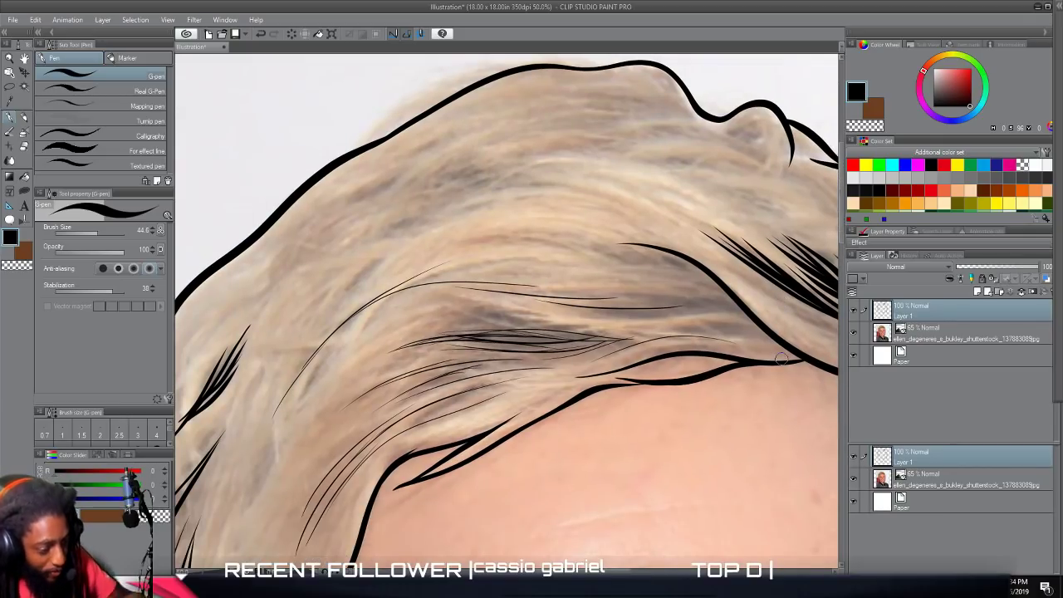
scroll(782, 360, "up", 4)
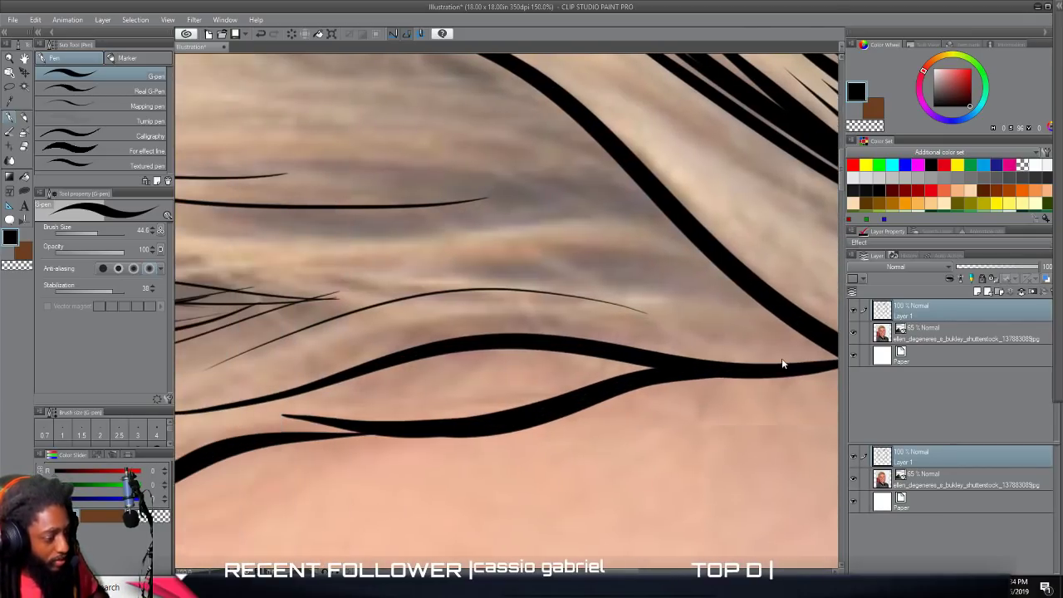
scroll(782, 363, "up", 1)
scroll(781, 363, "right", 1)
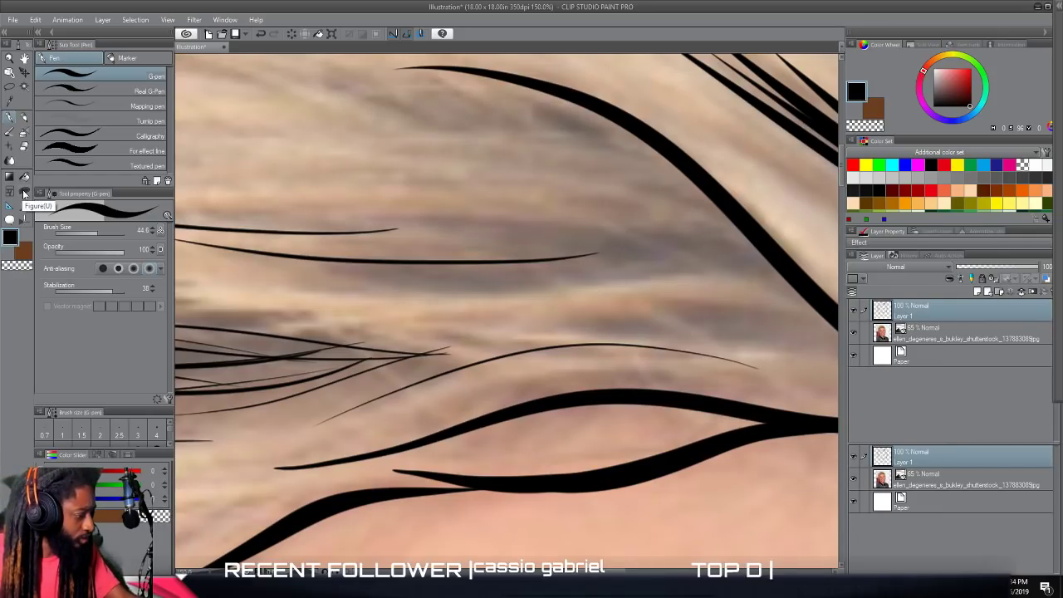
left_click(25, 194)
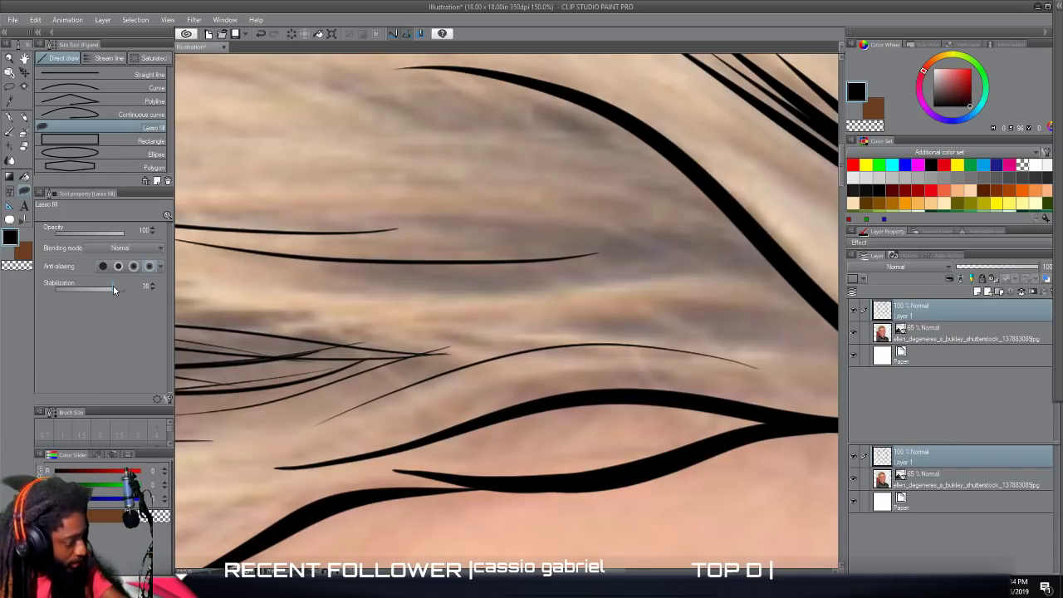
mouse_move(807, 288)
left_mouse_down()
mouse_move(690, 260)
mouse_move(561, 268)
left_mouse_up()
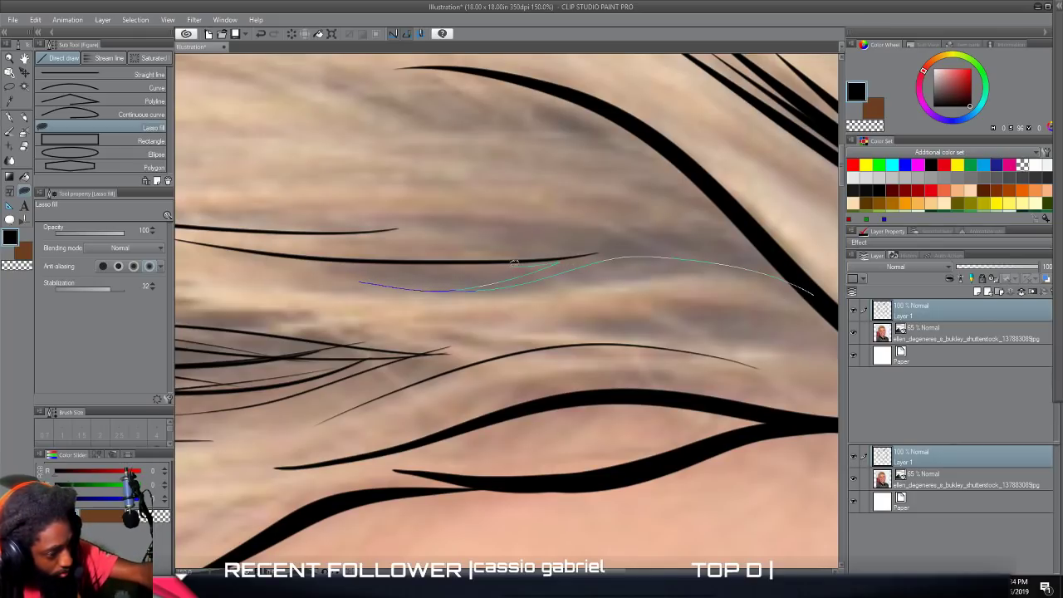
mouse_move(488, 240)
left_mouse_down()
mouse_move(350, 223)
mouse_move(415, 221)
left_mouse_up()
mouse_move(570, 229)
left_mouse_down()
mouse_move(719, 248)
mouse_move(813, 282)
left_mouse_up()
Lasso-fill a smaller forked wedge below that shape against the swooping line, plus a slim tapered strand extending away from it.
scroll(774, 292, "down", 2)
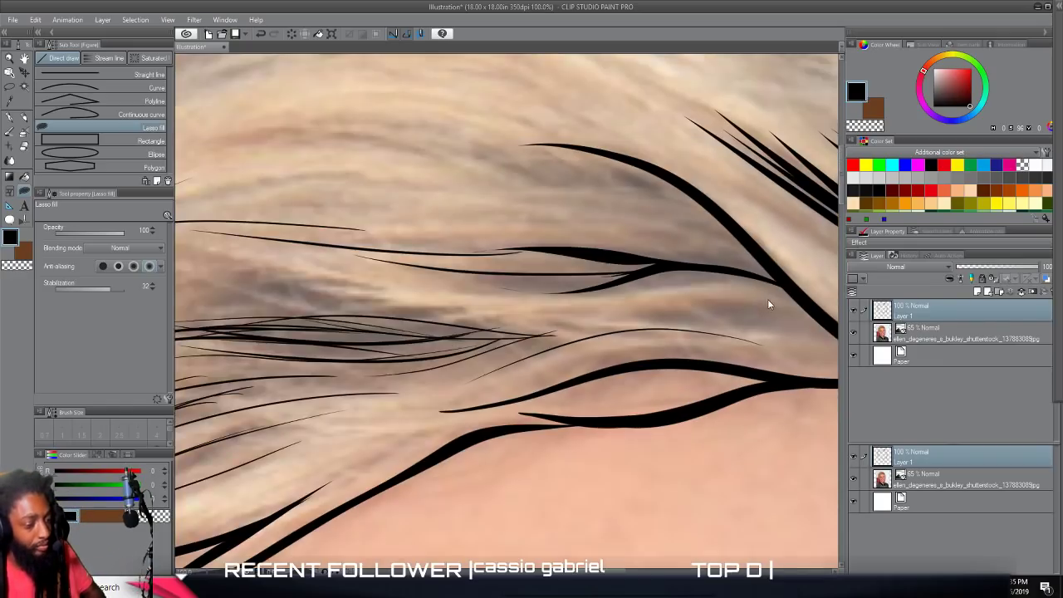
scroll(753, 315, "up", 1)
mouse_move(675, 323)
left_mouse_down()
mouse_move(670, 312)
mouse_move(600, 298)
left_mouse_up()
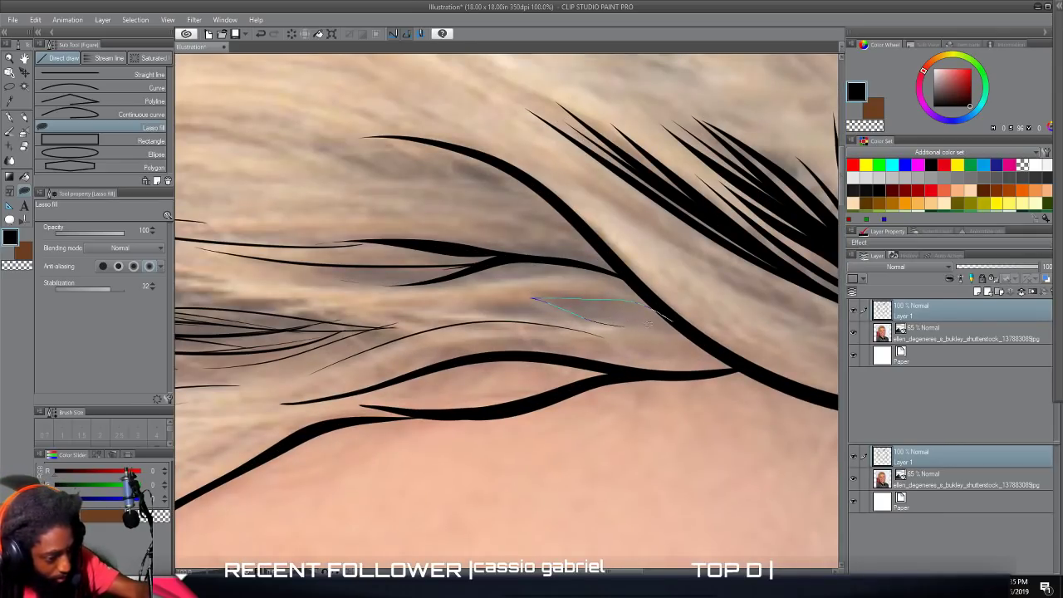
left_click_drag(678, 321, 697, 329)
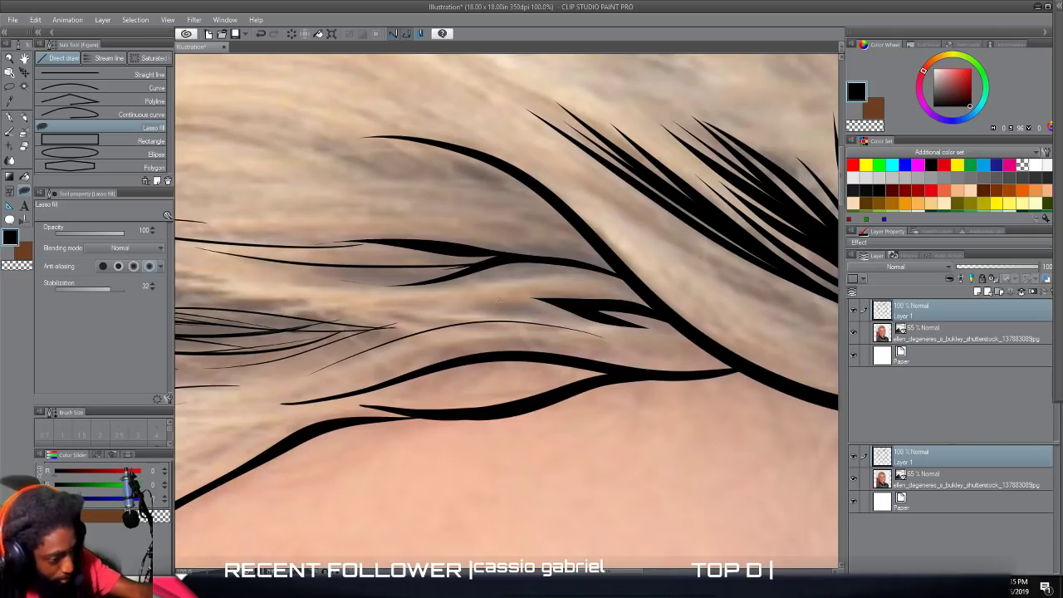
mouse_move(450, 302)
left_mouse_down()
mouse_move(578, 324)
mouse_move(477, 296)
mouse_move(351, 304)
left_mouse_up()
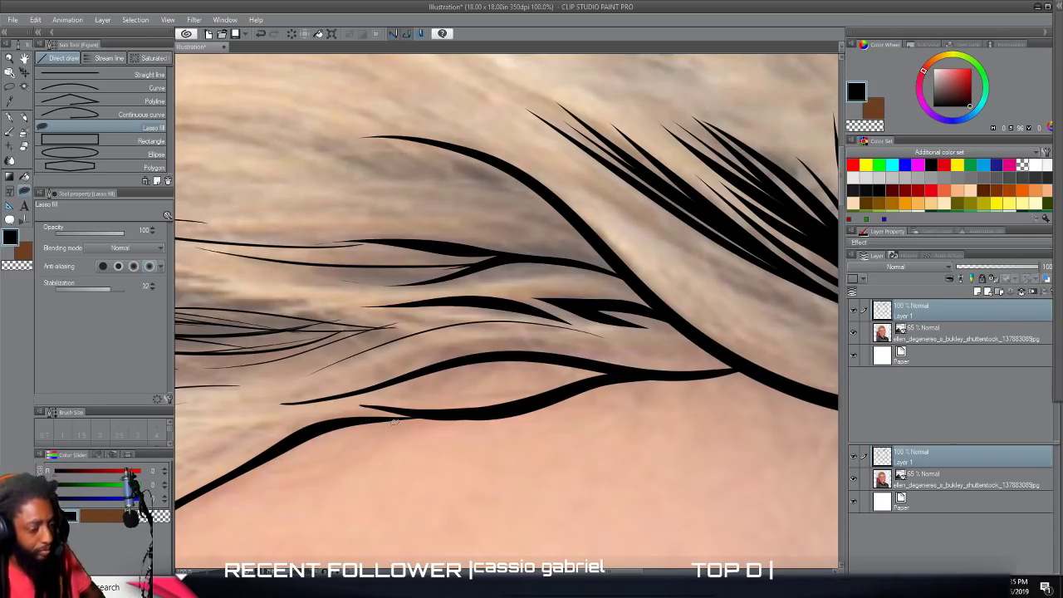
Lasso-fill solid black tapered shapes over the thin-line cluster in the fringe's dark patch, with a slim curved strand above it.
scroll(394, 422, "down", 3)
scroll(394, 422, "left", 5)
scroll(395, 422, "up", 2)
scroll(394, 422, "right", 1)
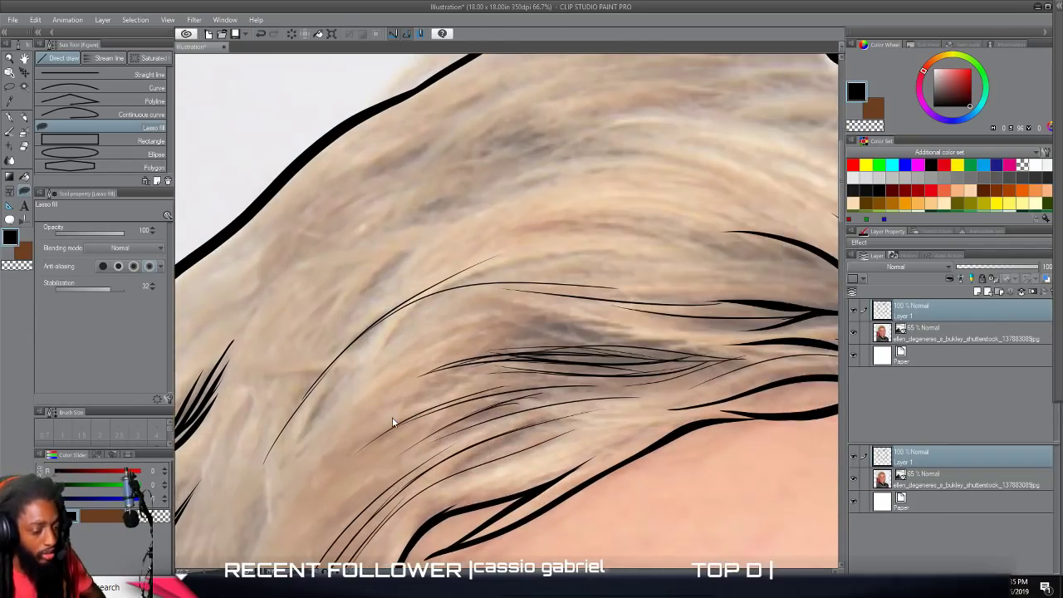
scroll(393, 422, "up", 2)
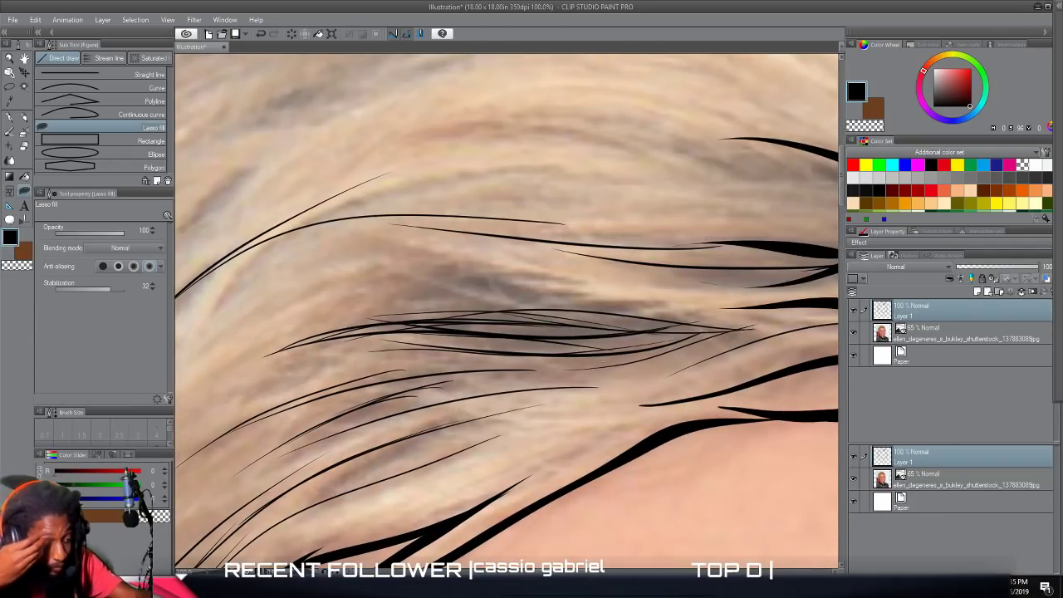
left_click_drag(591, 355, 785, 330)
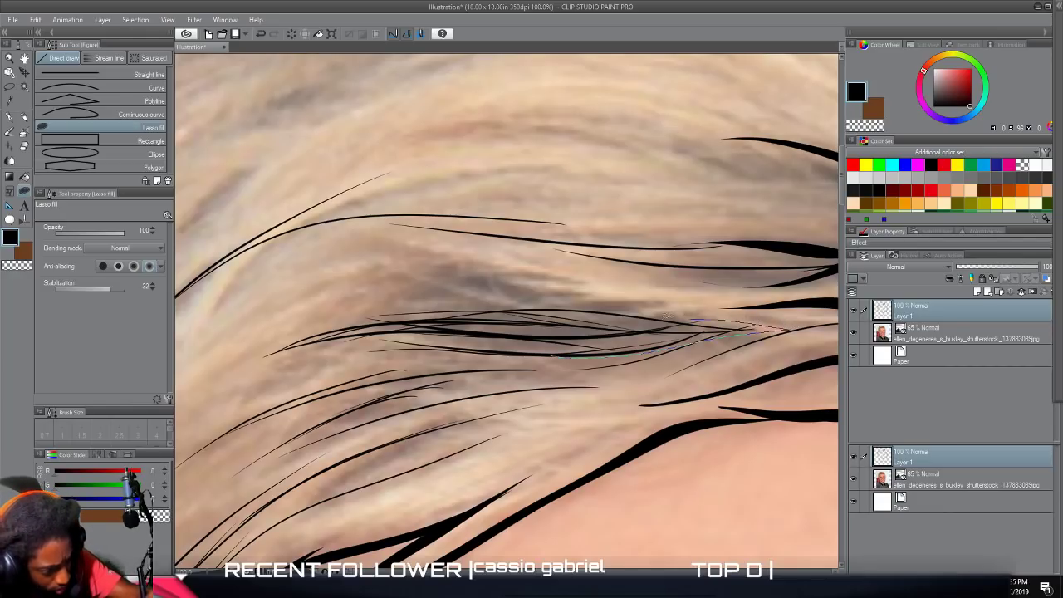
left_click_drag(594, 292, 485, 306)
mouse_move(638, 329)
left_mouse_down()
mouse_move(491, 321)
mouse_move(607, 334)
left_mouse_up()
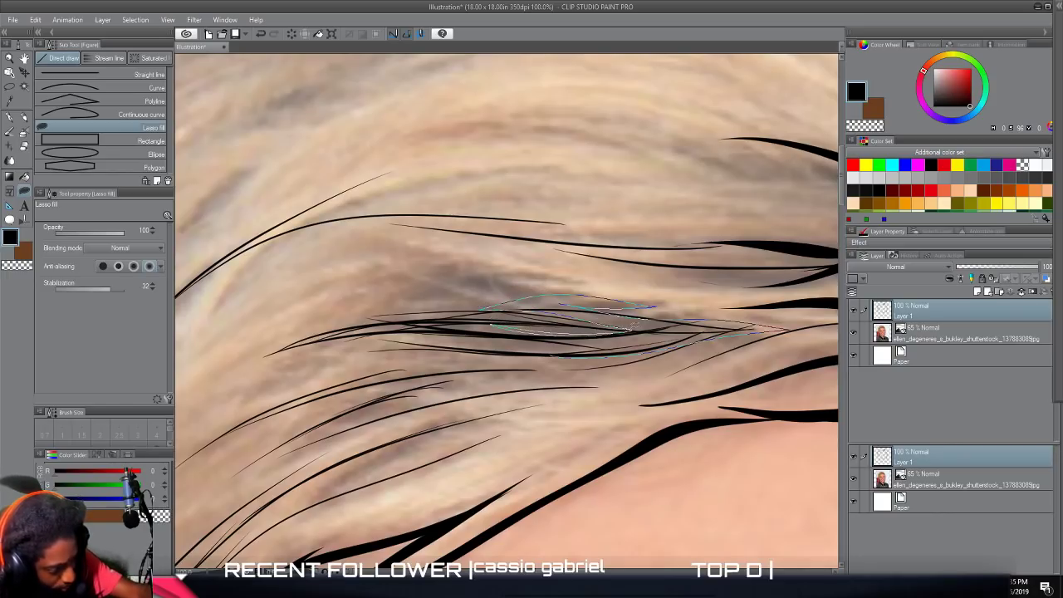
mouse_move(544, 351)
left_mouse_down()
mouse_move(481, 351)
mouse_move(478, 334)
mouse_move(656, 332)
mouse_move(518, 321)
mouse_move(663, 333)
mouse_move(498, 312)
mouse_move(563, 312)
mouse_move(673, 336)
left_mouse_up()
mouse_move(596, 317)
left_mouse_down()
mouse_move(495, 290)
mouse_move(403, 296)
mouse_move(526, 272)
mouse_move(615, 285)
mouse_move(472, 285)
left_mouse_up()
left_click_drag(404, 297, 404, 297)
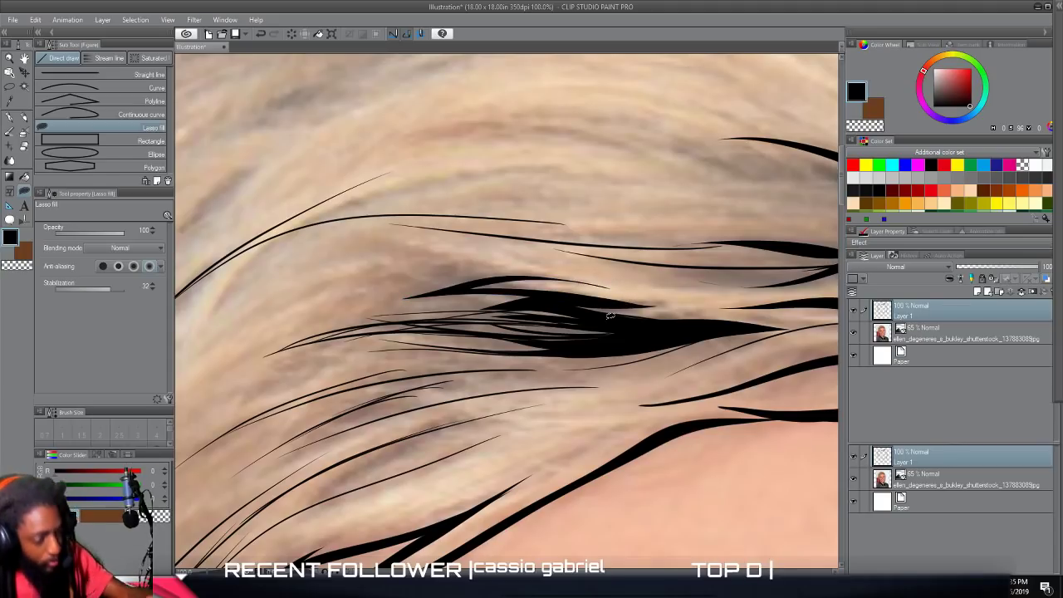
scroll(610, 316, "down", 5)
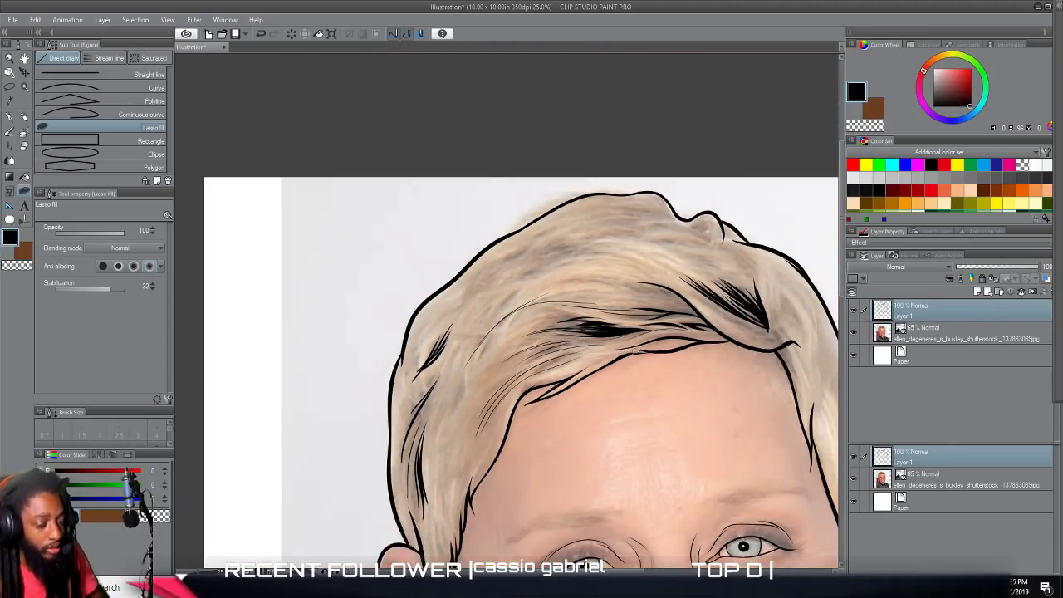
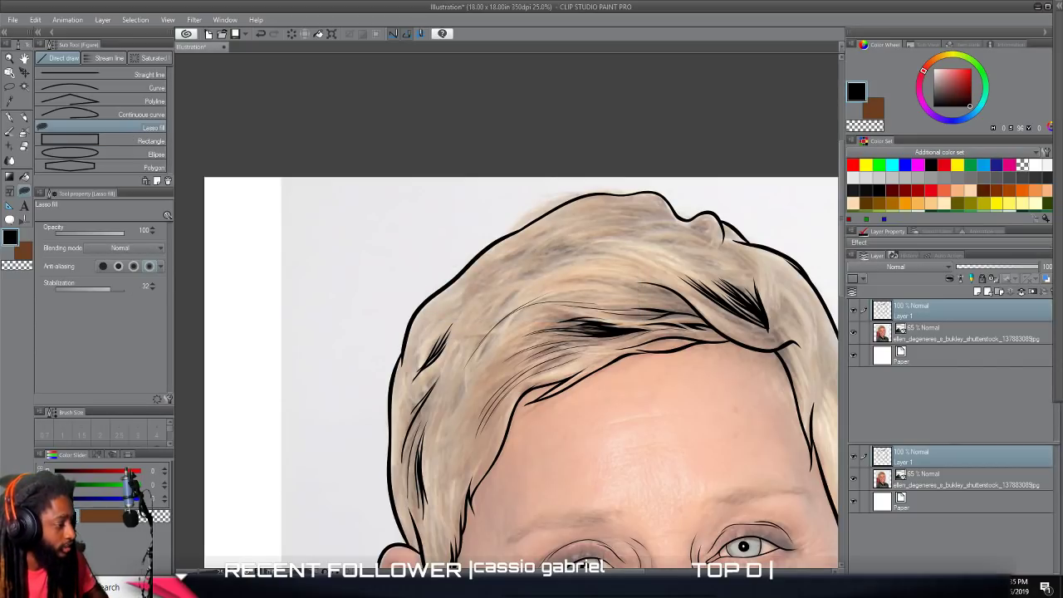
With the G-pen, draw a cluster of tapered black strands over the dark hair patch near the crown, raising stabilization to 100.
left_click(10, 120)
scroll(526, 343, "up", 2)
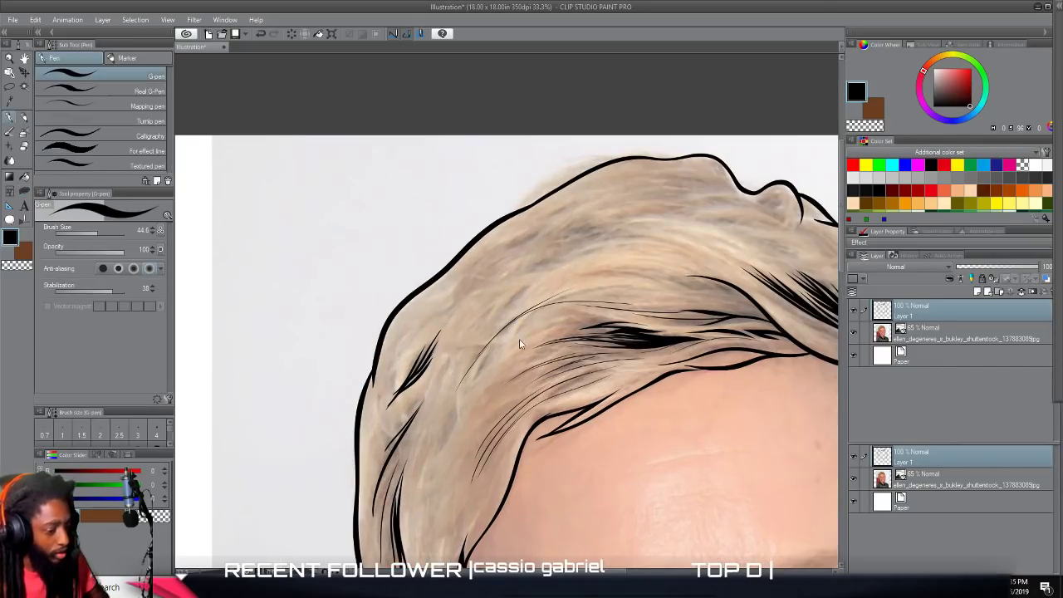
scroll(523, 341, "up", 1)
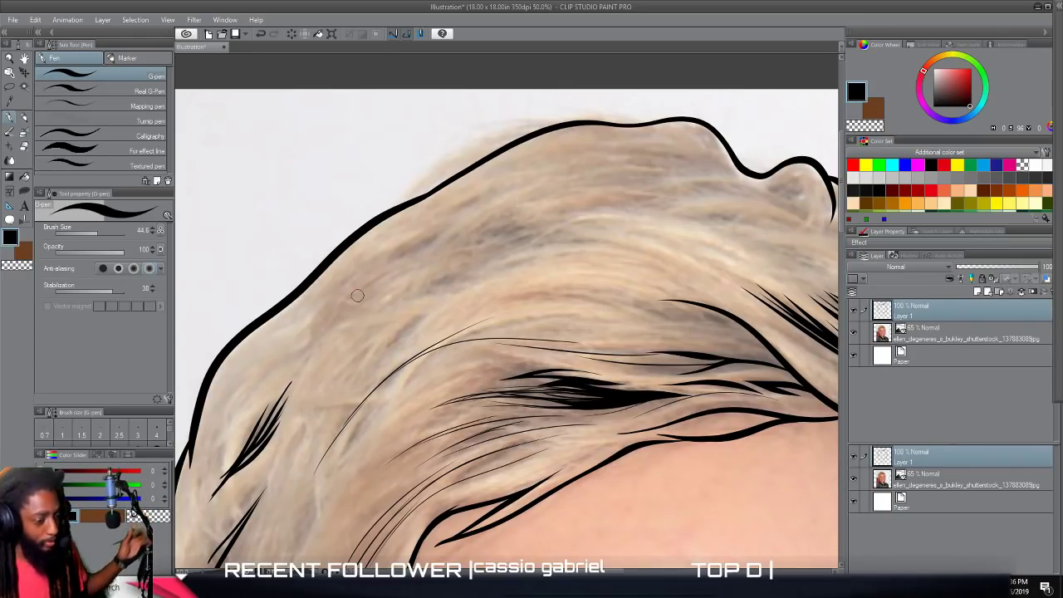
mouse_move(615, 236)
left_mouse_down()
mouse_move(552, 239)
mouse_move(469, 268)
left_mouse_up()
mouse_move(403, 310)
left_mouse_down()
mouse_move(501, 249)
mouse_move(615, 235)
left_mouse_up()
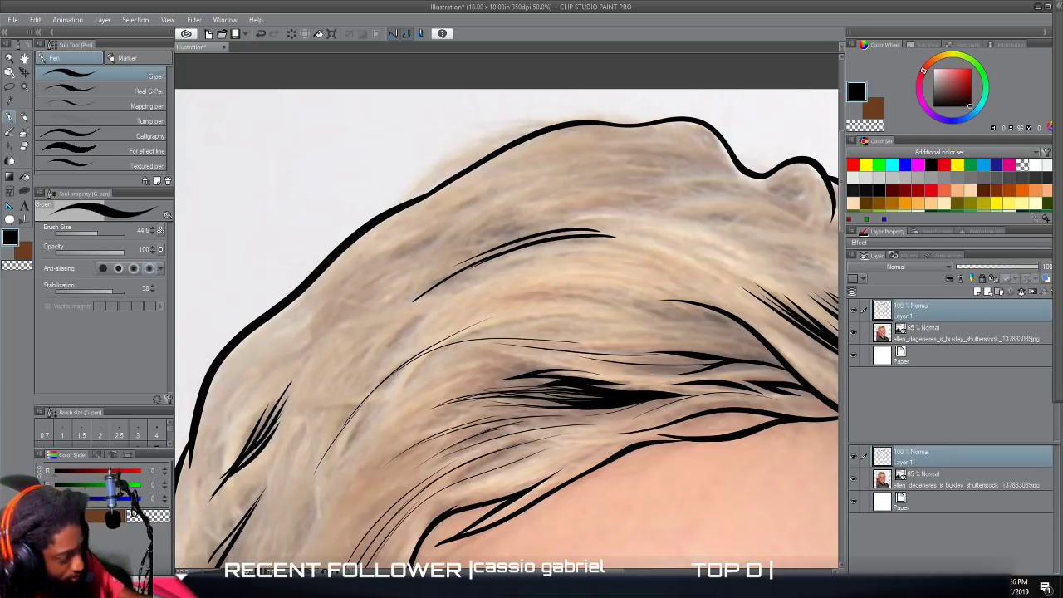
left_click_drag(105, 297, 125, 291)
mouse_move(597, 223)
left_mouse_down()
mouse_move(532, 231)
mouse_move(457, 266)
mouse_move(469, 259)
left_mouse_up()
mouse_move(547, 221)
left_mouse_down()
mouse_move(424, 265)
mouse_move(479, 224)
mouse_move(407, 264)
left_mouse_up()
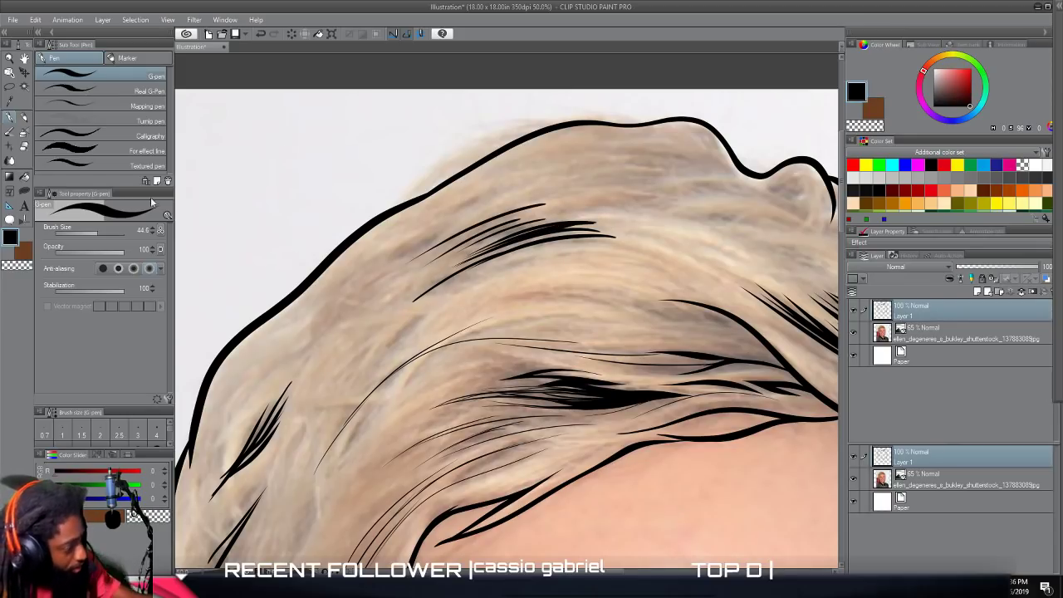
Set the brush size to 11.6 and draw thin curved strands trailing from the upper end of the swooping fringe line.
left_click_drag(96, 231, 88, 231)
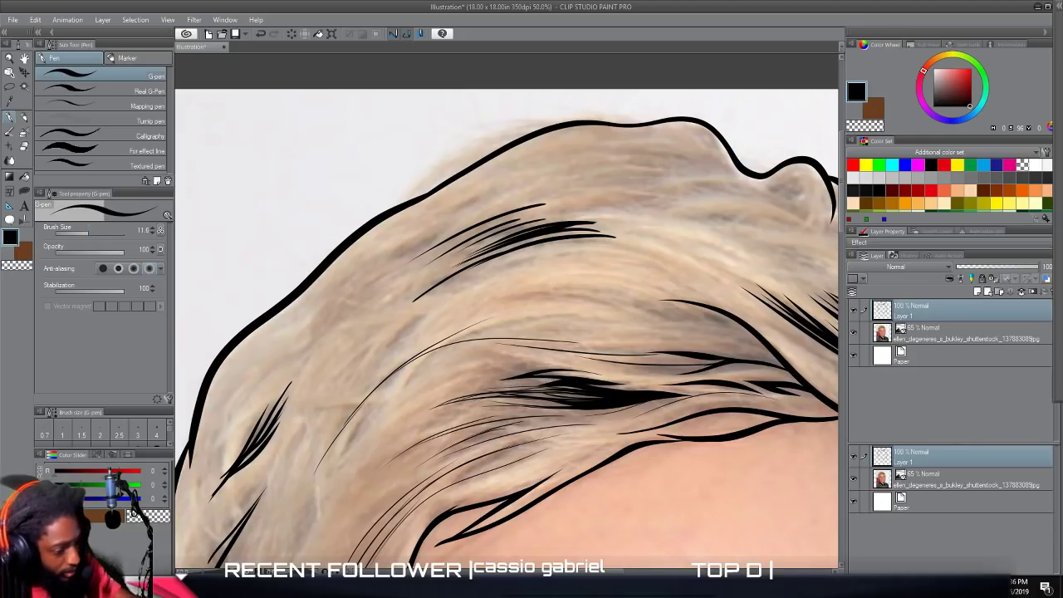
mouse_move(689, 316)
left_mouse_down()
mouse_move(599, 310)
mouse_move(594, 299)
mouse_move(459, 325)
mouse_move(598, 308)
mouse_move(585, 297)
mouse_move(510, 310)
left_mouse_up()
left_click_drag(645, 297, 482, 311)
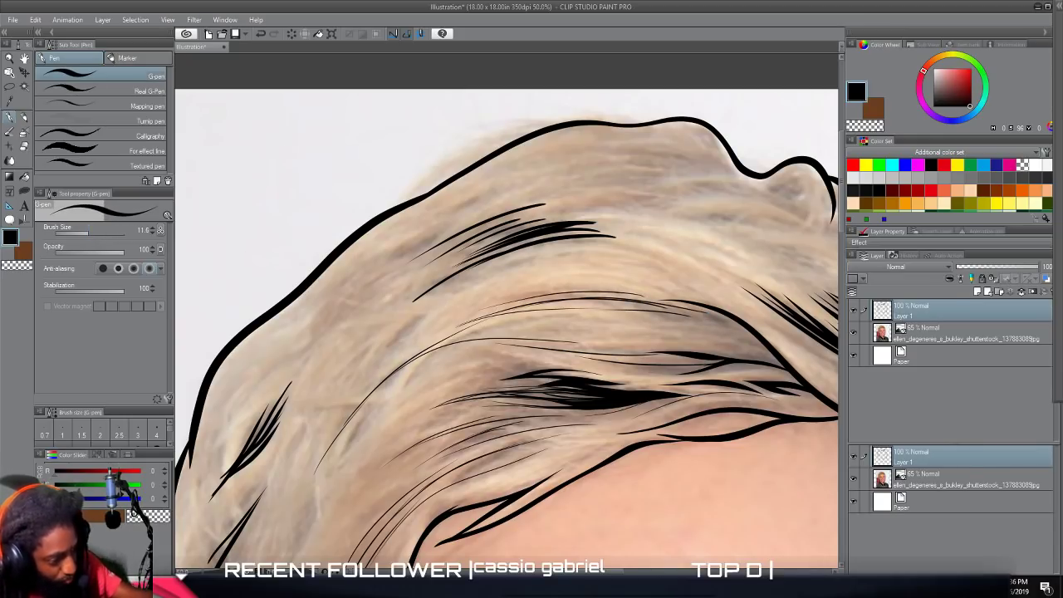
Add thin tapered strands through and around the dark crown cluster, extending its feathered ends in both directions.
mouse_move(698, 256)
left_mouse_down()
mouse_move(532, 242)
mouse_move(462, 258)
left_mouse_up()
left_click_drag(641, 233, 472, 255)
mouse_move(691, 224)
left_mouse_down()
mouse_move(575, 232)
mouse_move(643, 231)
left_mouse_up()
left_click_drag(531, 234, 663, 224)
mouse_move(500, 240)
left_mouse_down()
mouse_move(668, 221)
mouse_move(665, 211)
mouse_move(547, 206)
mouse_move(641, 198)
left_mouse_up()
mouse_move(440, 253)
left_mouse_down()
mouse_move(633, 203)
mouse_move(592, 211)
left_mouse_up()
left_click_drag(500, 226, 634, 208)
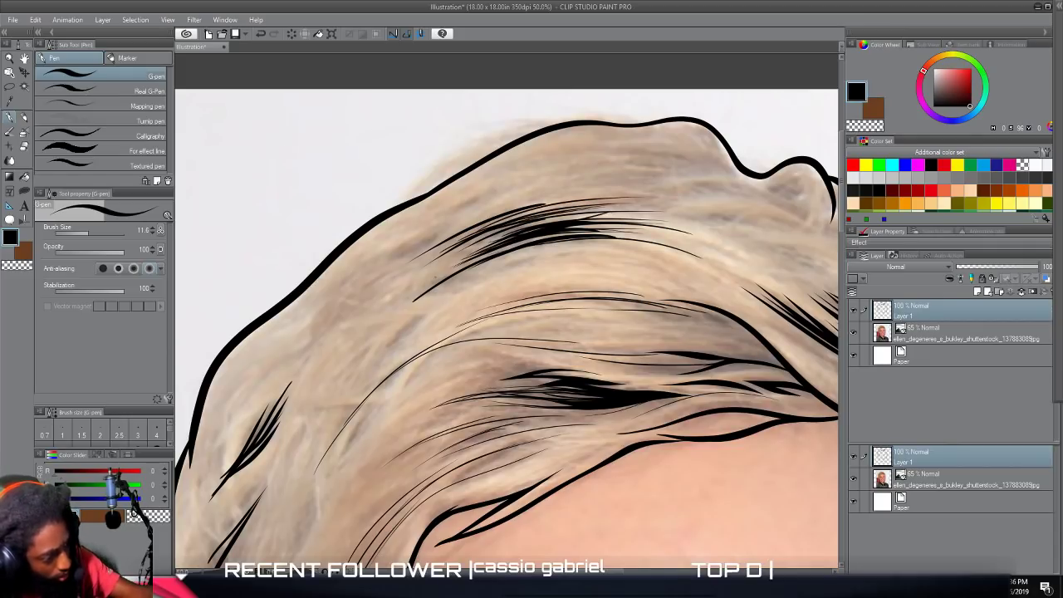
left_click_drag(545, 218, 612, 209)
left_click_drag(476, 243, 648, 213)
mouse_move(453, 230)
left_mouse_down()
mouse_move(629, 202)
mouse_move(562, 201)
left_mouse_up()
left_click_drag(406, 251, 530, 201)
left_click_drag(382, 264, 462, 219)
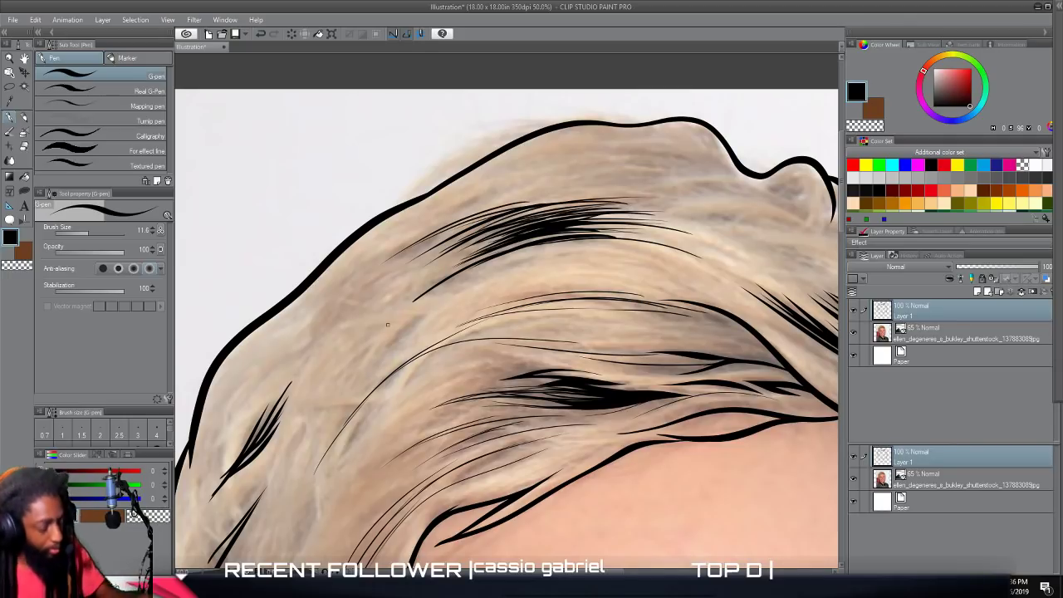
Hide the photo layer to check the hair line art on white, and show the photo again.
scroll(391, 325, "down", 4)
scroll(401, 325, "down", 2)
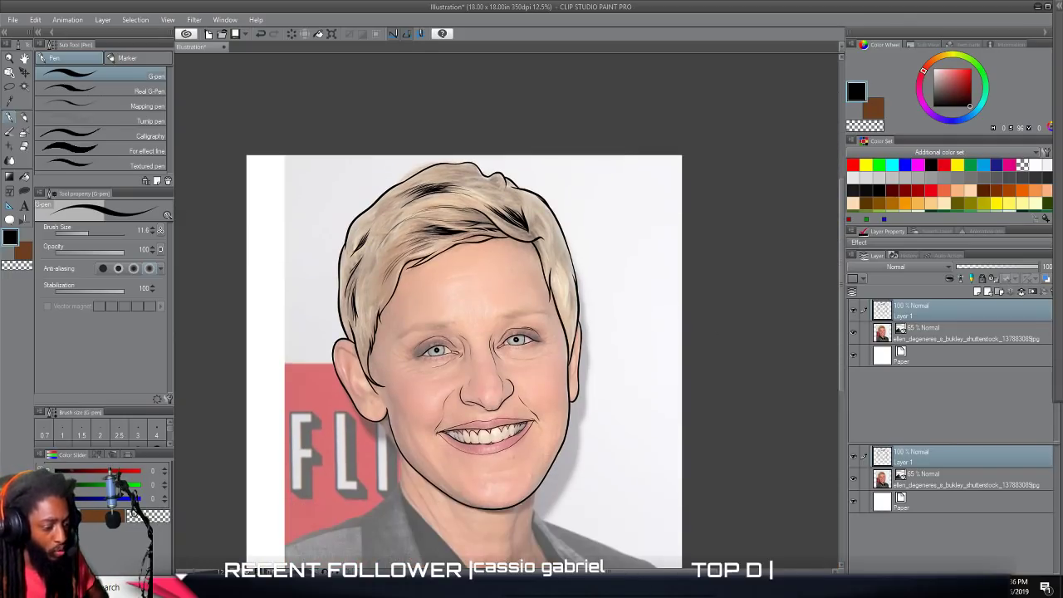
left_click(854, 332)
key("ctrl+minus")
key("ctrl+plus")
key("ctrl+plus")
left_click(856, 334)
Draw fine curved strands in the side hair above the narrow ear, plus one longer strand higher up that lock.
scroll(805, 340, "up", 3)
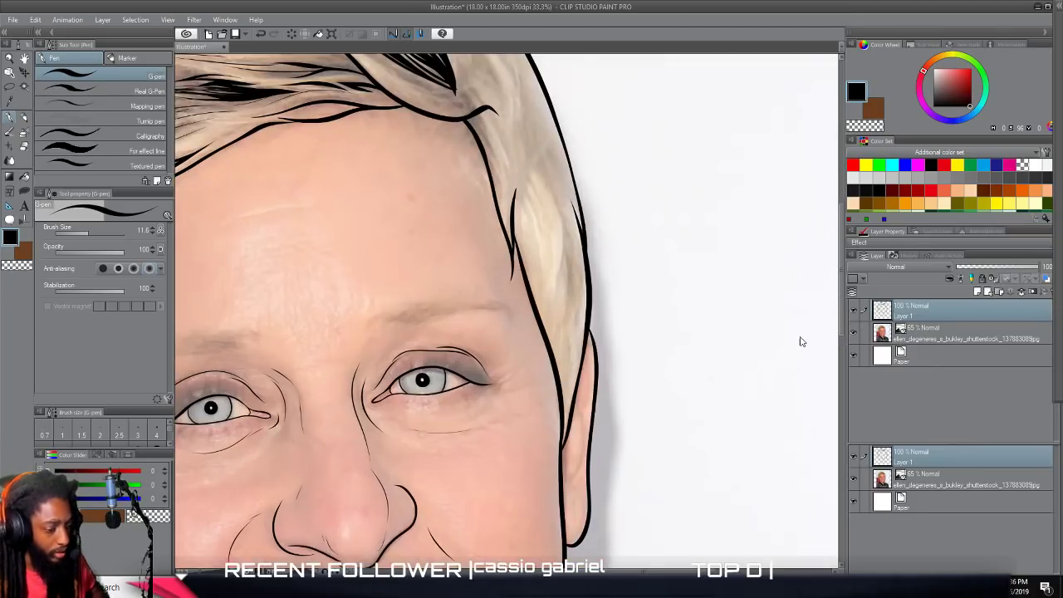
scroll(719, 345, "up", 3)
mouse_move(451, 172)
left_mouse_down()
mouse_move(490, 287)
mouse_move(474, 416)
mouse_move(498, 499)
left_mouse_up()
mouse_move(501, 248)
left_mouse_down()
mouse_move(516, 418)
mouse_move(481, 207)
left_mouse_up()
mouse_move(526, 409)
left_mouse_down()
mouse_move(522, 359)
mouse_move(476, 198)
left_mouse_up()
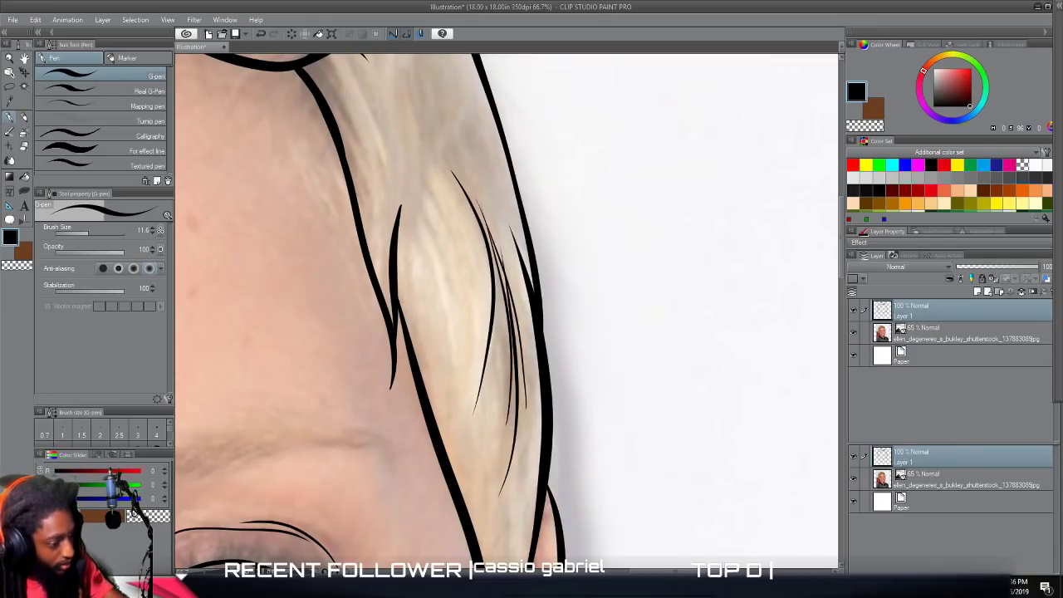
scroll(507, 311, "up", 5)
mouse_move(413, 409)
left_mouse_down()
mouse_move(423, 367)
mouse_move(402, 127)
left_mouse_up()
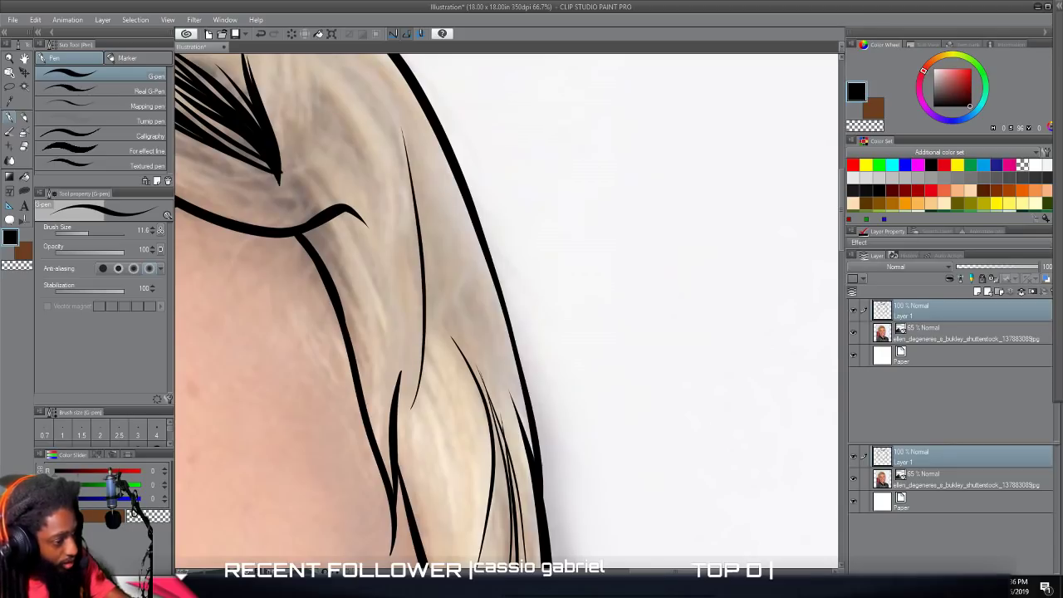
Draw thin flowing strands down the upper side hair, between the dark pointed hair shadow and the outer head outline.
left_click_drag(409, 254, 378, 57)
scroll(372, 346, "up", 5)
mouse_move(401, 356)
left_mouse_down()
mouse_move(398, 314)
mouse_move(297, 155)
left_mouse_up()
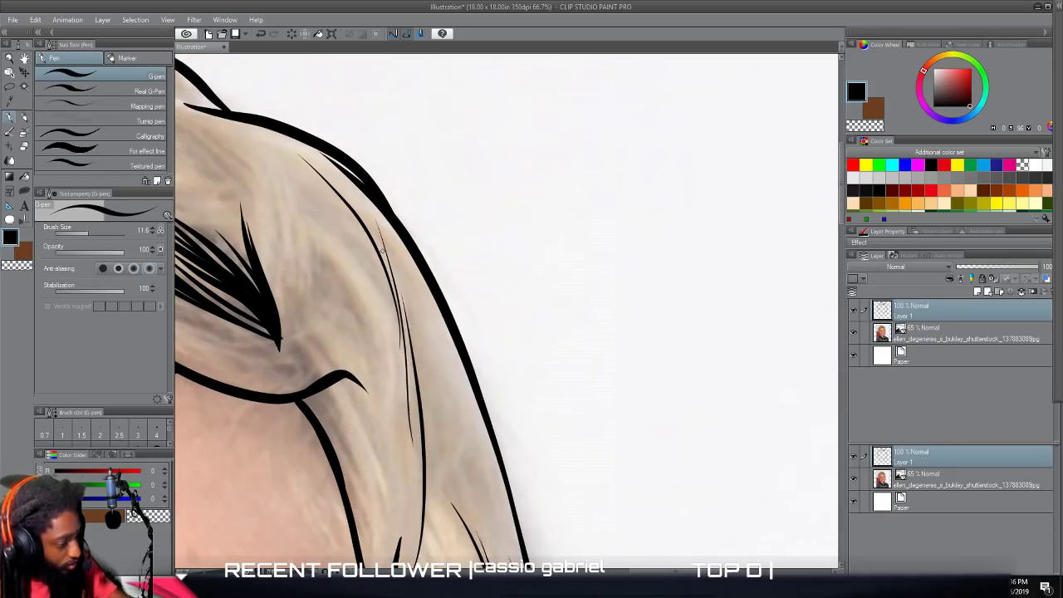
left_click_drag(388, 273, 309, 156)
left_click_drag(447, 404, 412, 255)
left_click_drag(436, 475, 402, 271)
mouse_move(374, 370)
left_mouse_down()
mouse_move(358, 316)
mouse_move(310, 238)
left_mouse_up()
left_click_drag(349, 323, 315, 254)
left_click_drag(374, 295, 282, 175)
left_click_drag(352, 254, 255, 154)
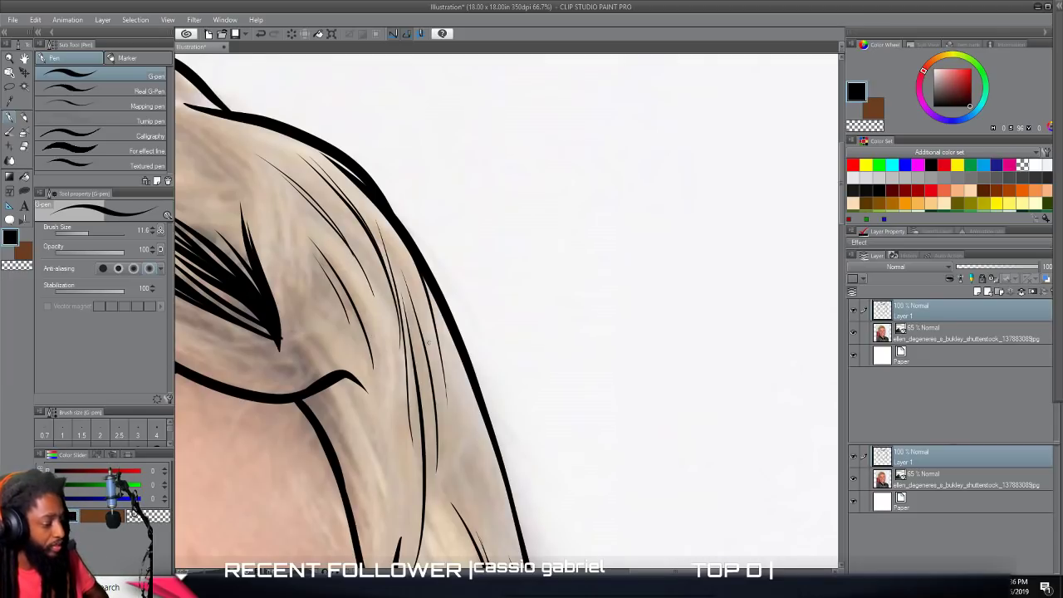
Draw thin strands across the top hair toward the small curl in the outline, adding curved lines inside the curl.
scroll(426, 343, "down", 3)
left_click_drag(427, 343, 664, 346)
scroll(436, 346, "up", 3)
left_click_drag(436, 346, 440, 490)
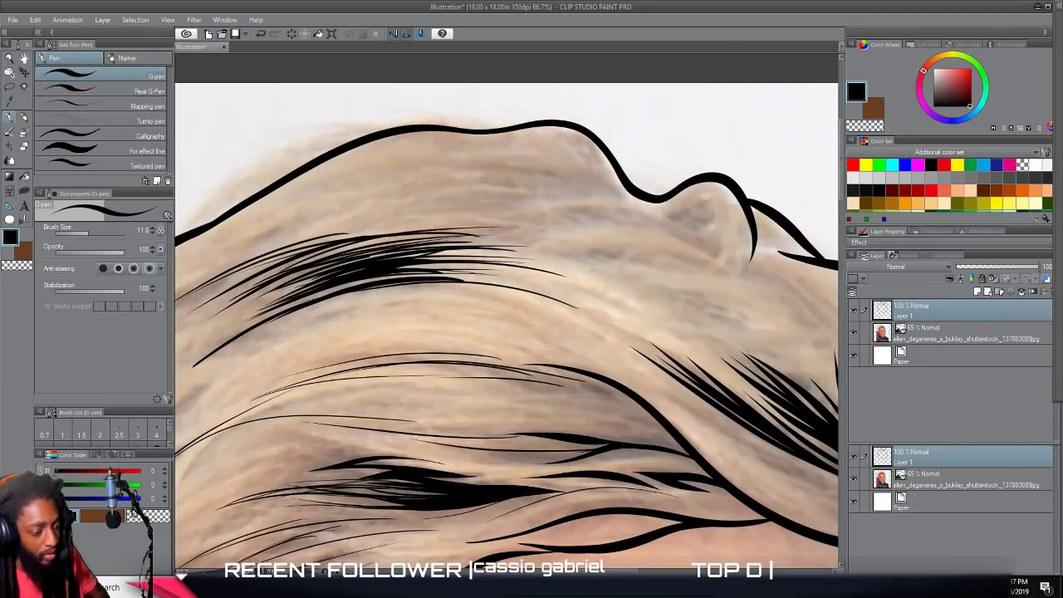
mouse_move(720, 262)
left_mouse_down()
mouse_move(684, 241)
mouse_move(557, 226)
left_mouse_up()
left_click_drag(665, 221, 520, 217)
left_click_drag(608, 213, 427, 207)
left_click_drag(505, 202, 632, 209)
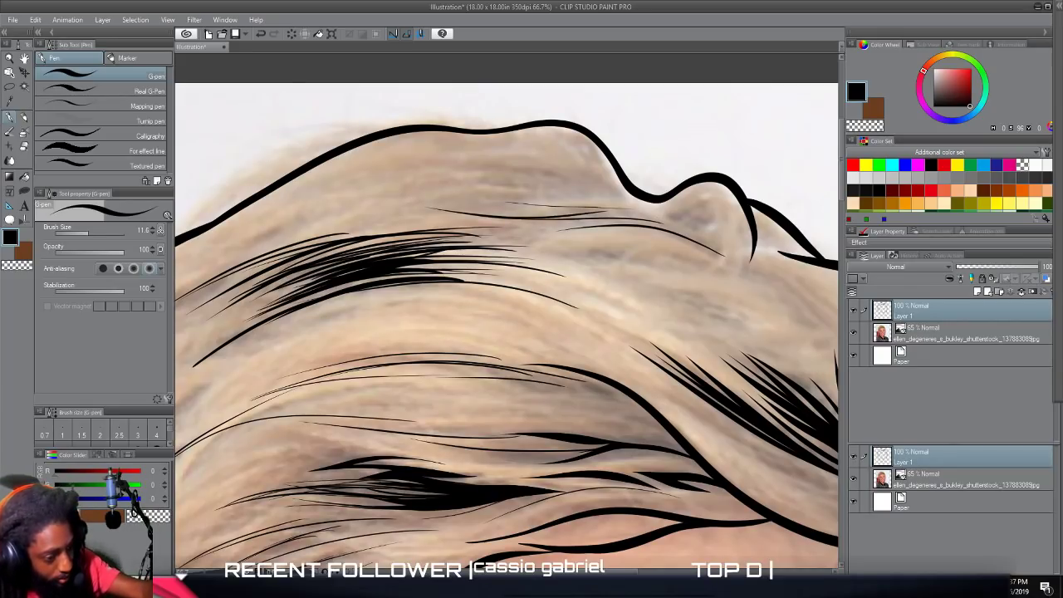
left_click_drag(694, 260, 699, 207)
left_click_drag(723, 241, 657, 217)
Draw long thin strands from the side hair above the fully visible ear toward the crown, plus flowing strands above the swooping fringe line.
scroll(692, 366, "down", 5)
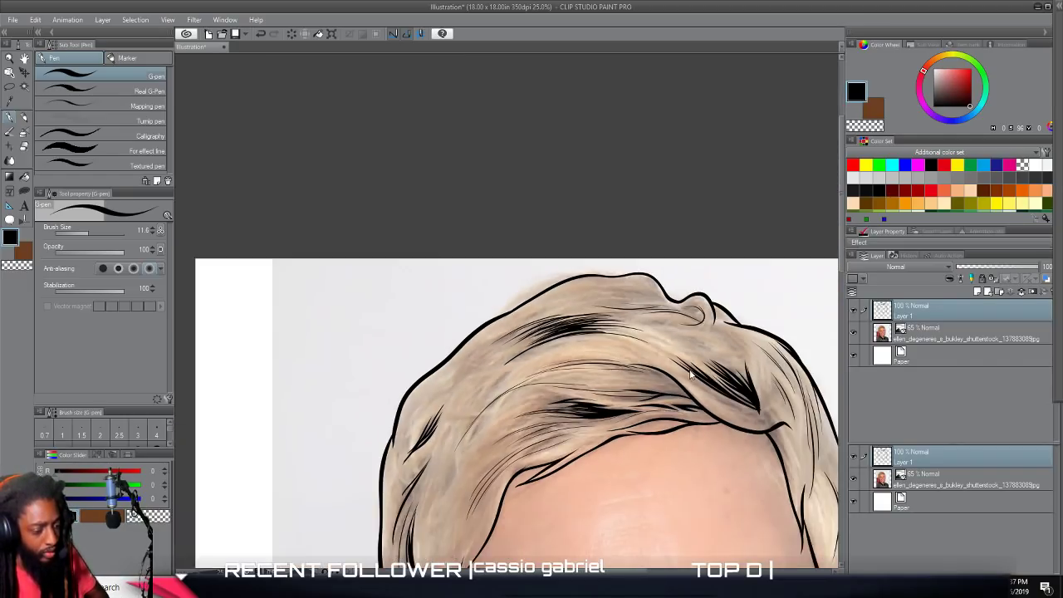
scroll(693, 358, "down", 3)
scroll(693, 352, "up", 4)
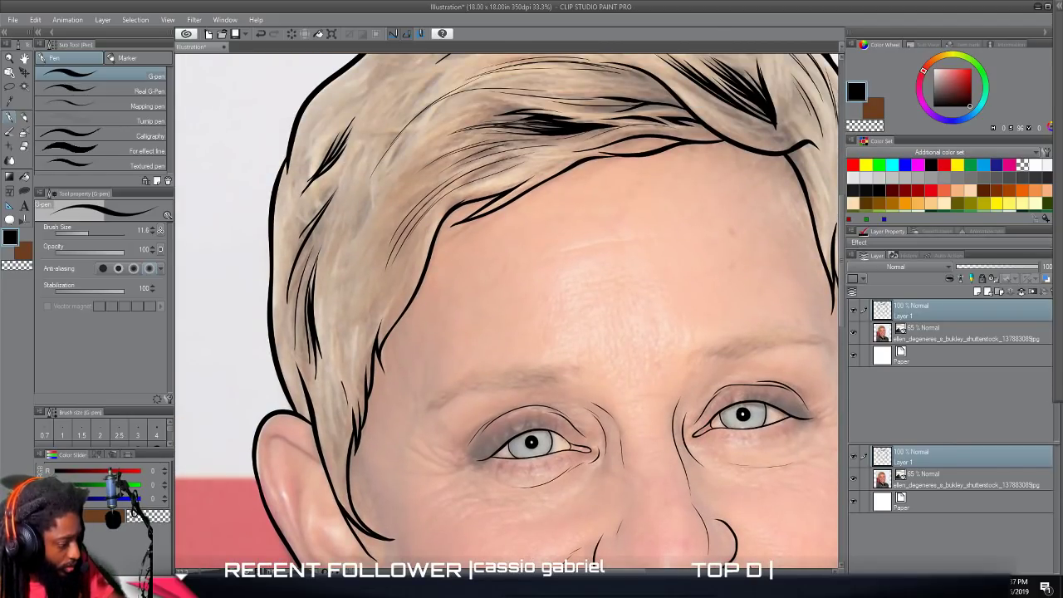
left_click_drag(343, 382, 334, 259)
mouse_move(347, 355)
left_mouse_down()
mouse_move(378, 262)
mouse_move(374, 216)
mouse_move(459, 120)
left_mouse_up()
scroll(507, 311, "up", 2)
left_click_drag(480, 171, 391, 237)
mouse_move(436, 188)
left_mouse_down()
mouse_move(381, 244)
mouse_move(376, 180)
mouse_move(499, 96)
left_mouse_up()
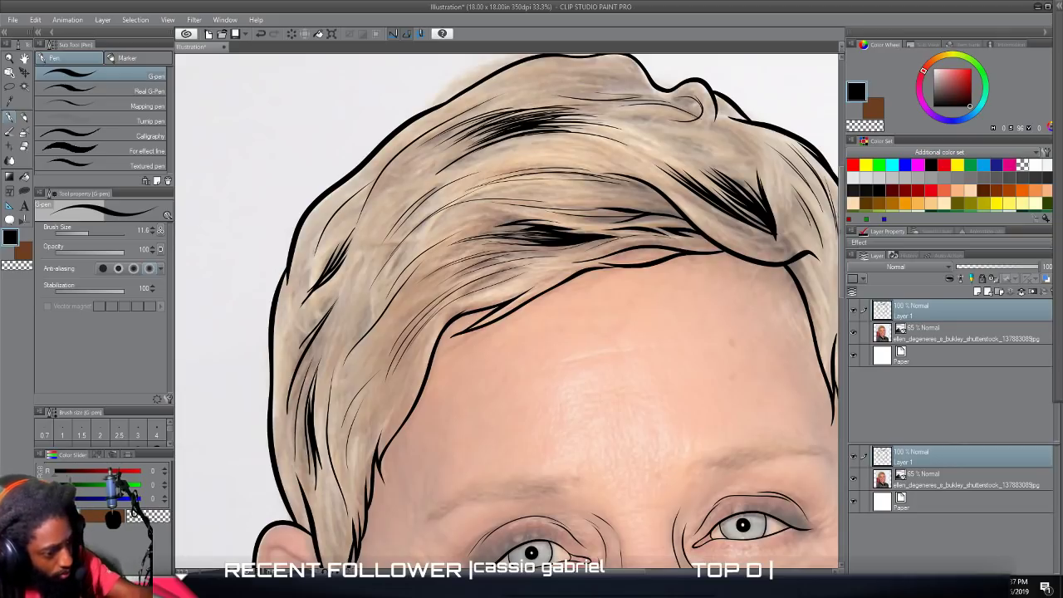
left_click_drag(693, 163, 552, 142)
mouse_move(468, 175)
left_mouse_down()
mouse_move(515, 156)
mouse_move(641, 167)
mouse_move(746, 243)
mouse_move(626, 163)
left_mouse_up()
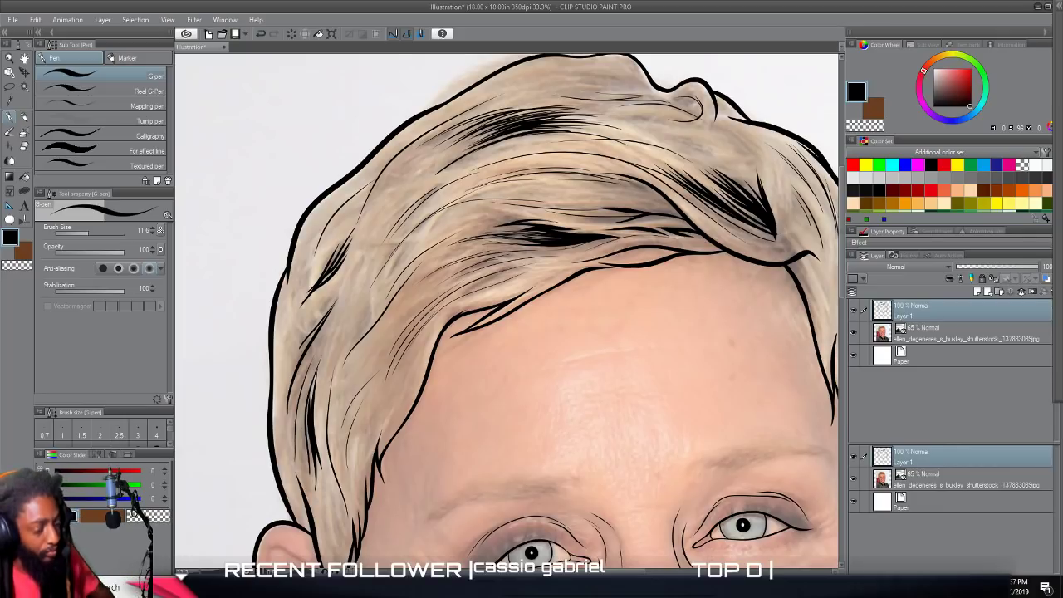
Hide the photo layer to review the added hair strands on white, and show the photo again.
scroll(508, 399, "down", 3)
scroll(520, 406, "down", 3)
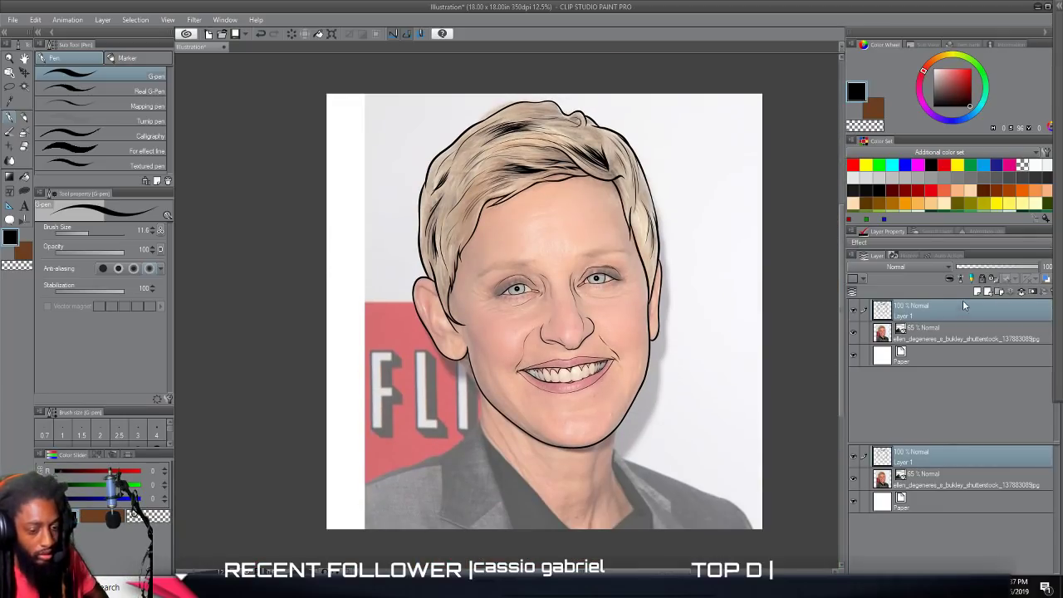
left_click(854, 333)
key("ctrl+minus")
key("ctrl+plus")
key("ctrl+plus")
key("ctrl+plus")
left_click(855, 333)
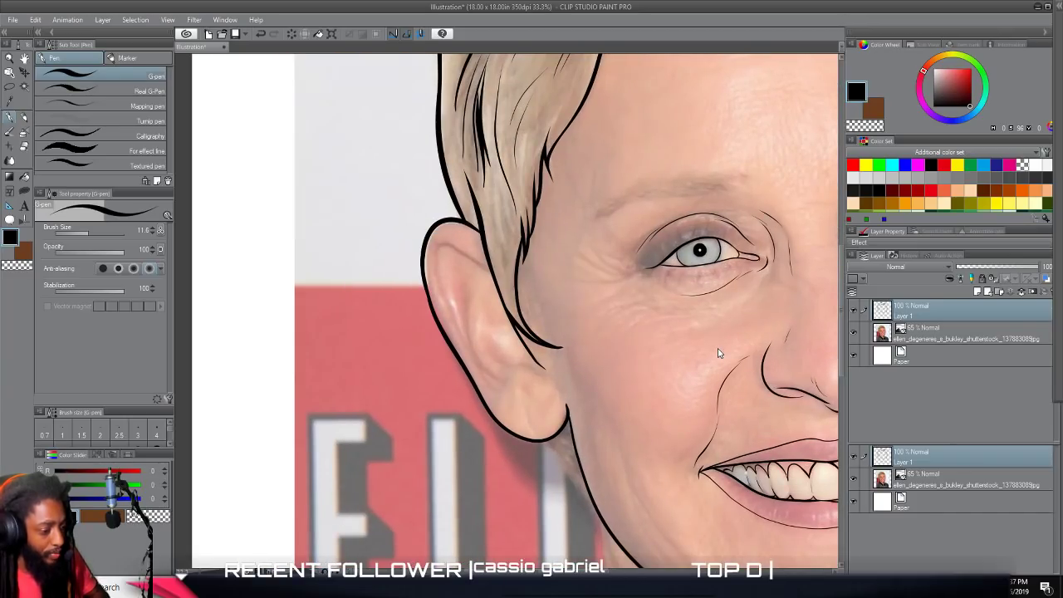
Set the brush size to 17.2 and trace the inner folds and the lobe crease of the fully visible ear.
scroll(719, 351, "up", 2)
scroll(712, 350, "left", 5)
left_click_drag(94, 232, 92, 235)
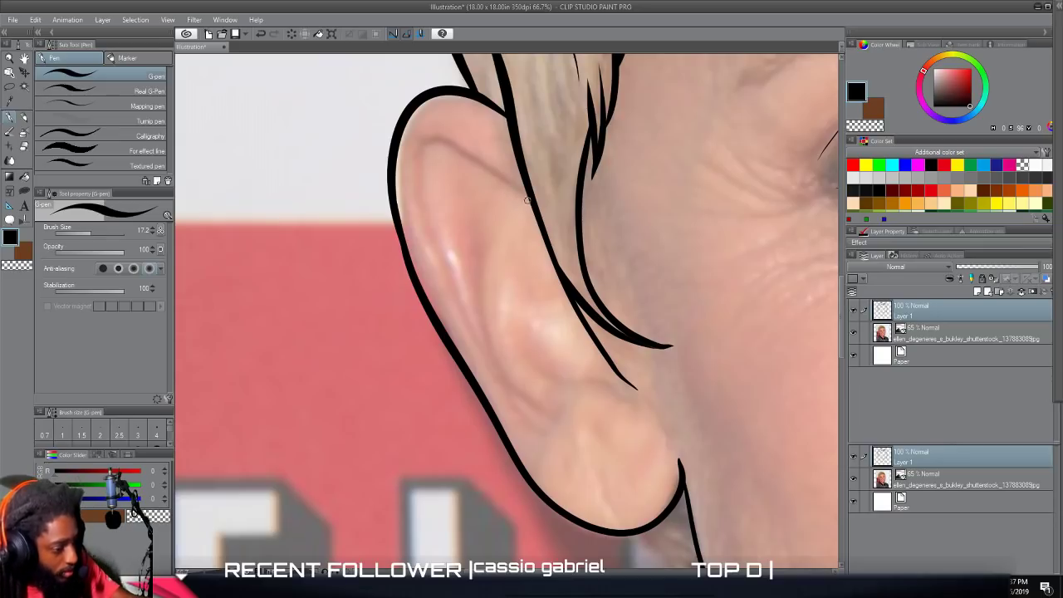
mouse_move(529, 201)
left_mouse_down()
mouse_move(445, 143)
mouse_move(420, 147)
mouse_move(416, 184)
mouse_move(436, 244)
mouse_move(539, 455)
mouse_move(477, 331)
mouse_move(477, 218)
left_mouse_up()
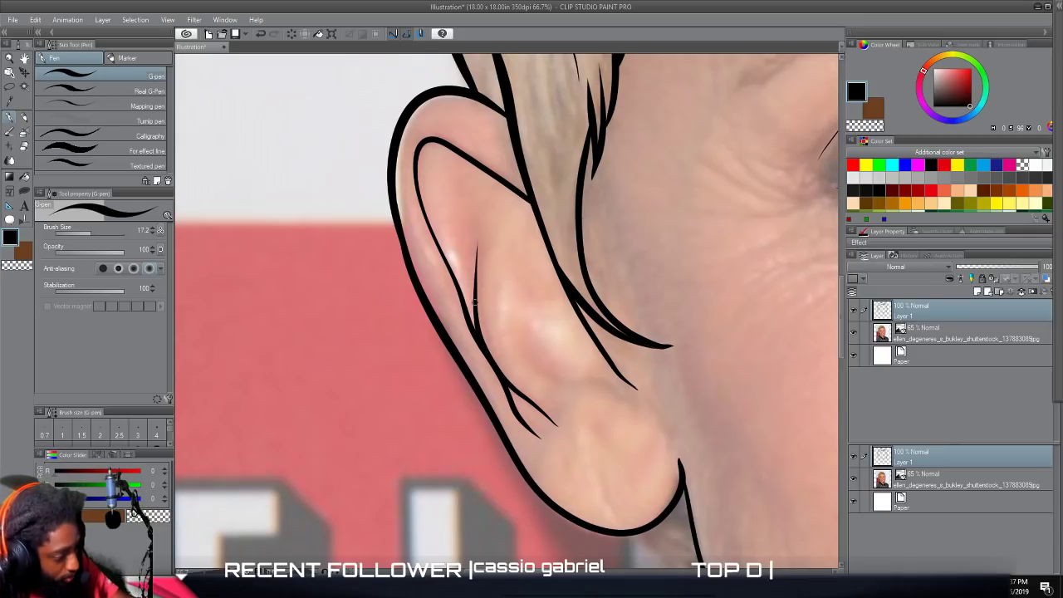
mouse_move(472, 293)
left_mouse_down()
mouse_move(468, 165)
mouse_move(512, 216)
mouse_move(497, 241)
mouse_move(538, 237)
mouse_move(529, 289)
mouse_move(561, 319)
left_mouse_up()
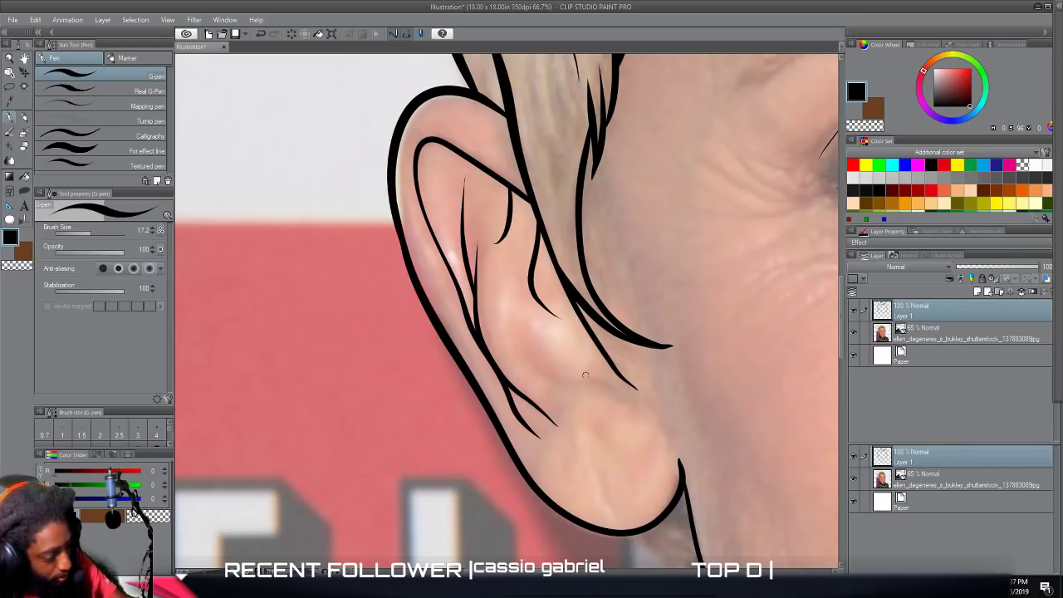
mouse_move(656, 429)
left_mouse_down()
mouse_move(636, 406)
mouse_move(600, 419)
left_mouse_up()
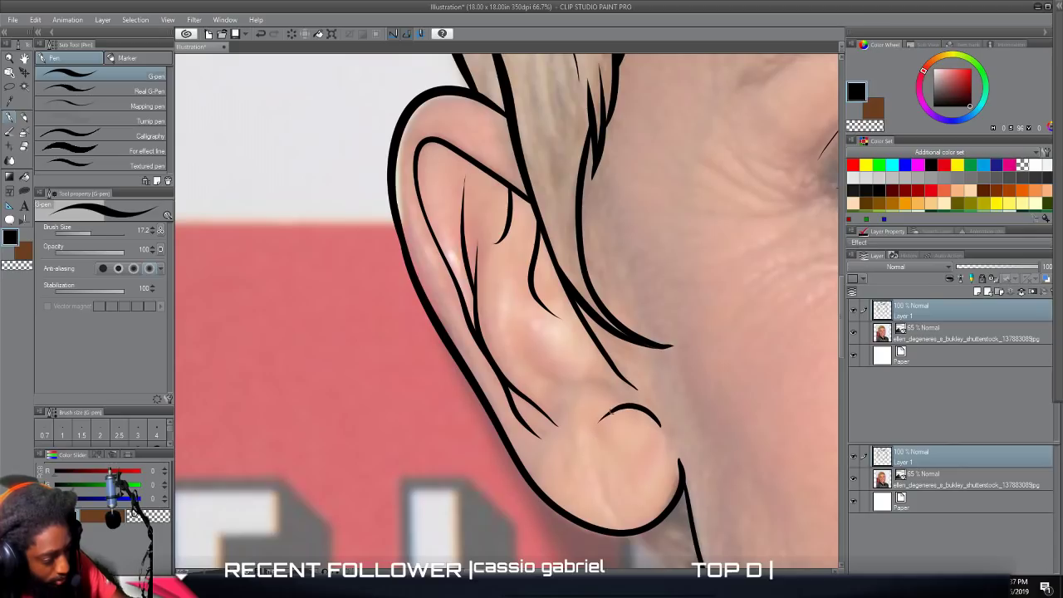
mouse_move(633, 389)
left_mouse_down()
mouse_move(536, 362)
mouse_move(517, 313)
mouse_move(524, 289)
left_mouse_up()
Trace the inner fold lines of the narrow ear on the other side of the head.
scroll(615, 489, "down", 3)
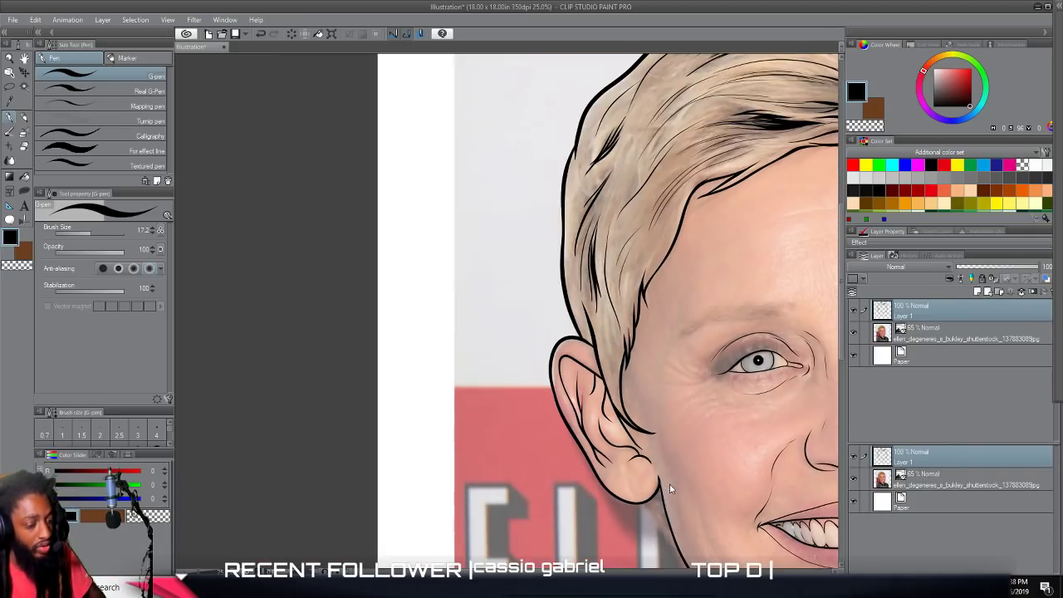
scroll(672, 487, "right", 5)
scroll(673, 480, "up", 2)
scroll(671, 477, "up", 1)
scroll(670, 473, "up", 1)
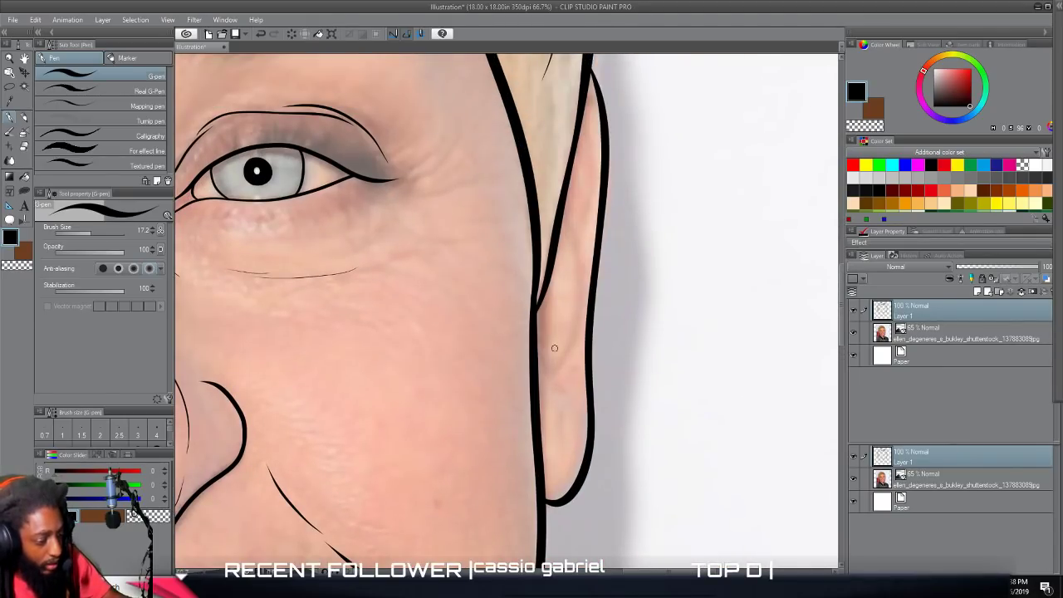
mouse_move(571, 413)
left_mouse_down()
mouse_move(540, 359)
mouse_move(549, 294)
left_mouse_up()
mouse_move(557, 359)
left_mouse_down()
mouse_move(579, 307)
mouse_move(579, 113)
left_mouse_up()
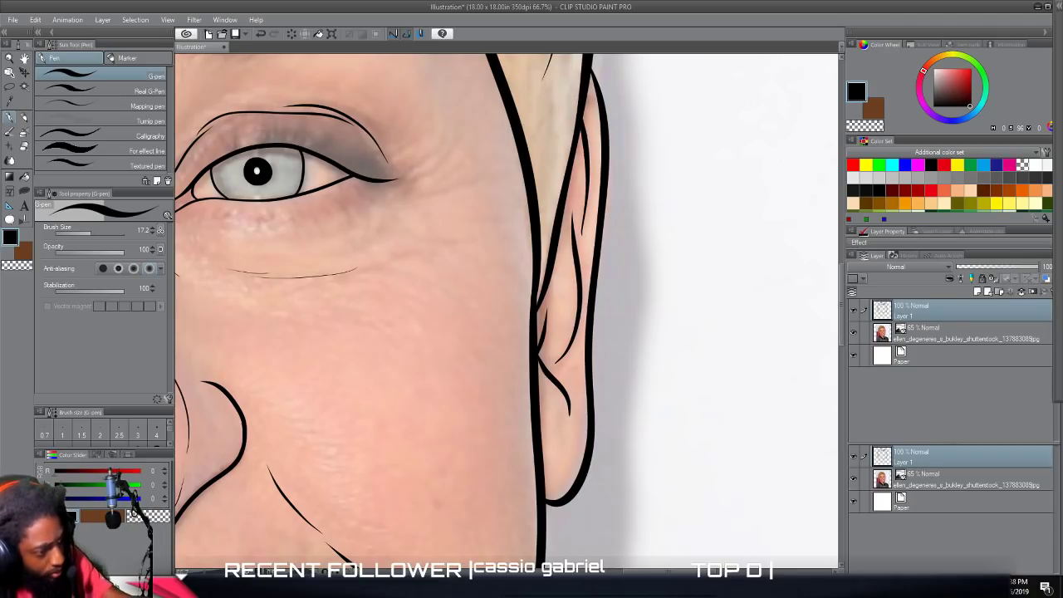
Hide the photo layer to check both ears in the line art, and show the photo again.
scroll(578, 369, "down", 5)
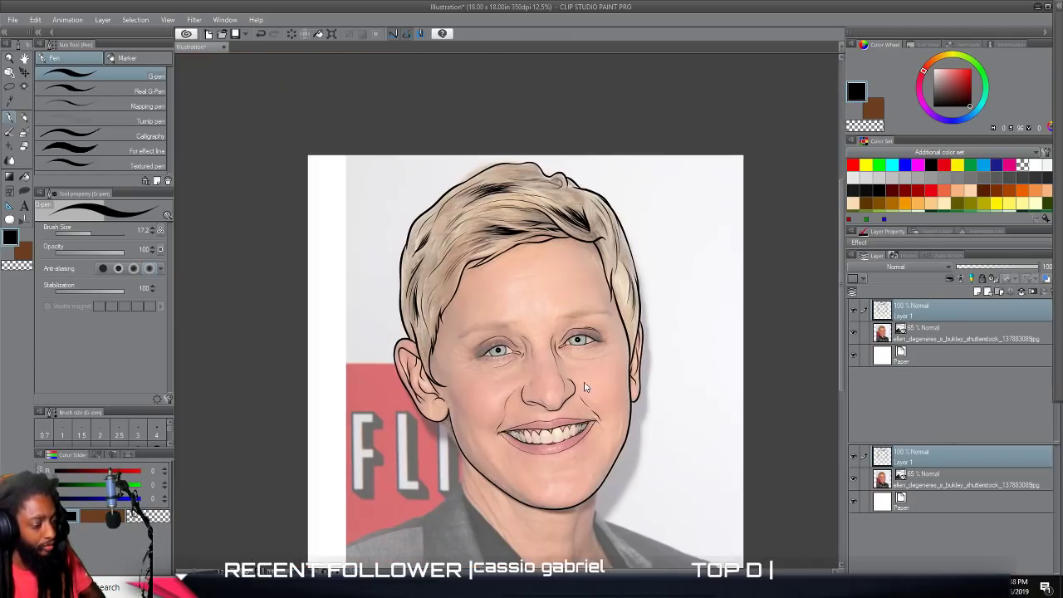
left_click(854, 333)
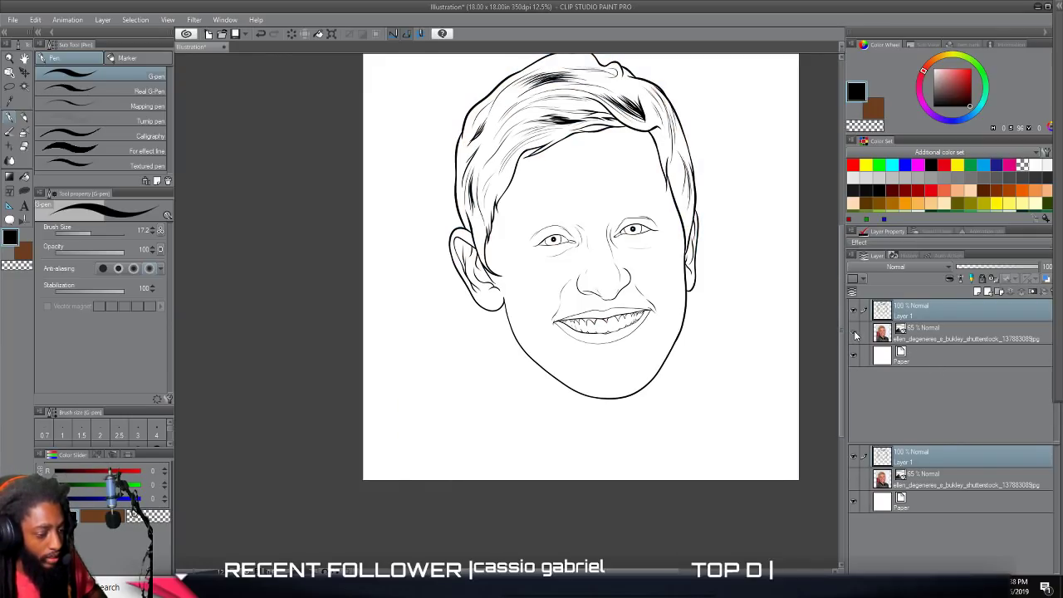
left_click(854, 332)
Draw a thin tapered smile crease down the cheek between the fully visible ear and the mouth corner.
key("ctrl+plus")
key("ctrl+plus")
key("ctrl+plus")
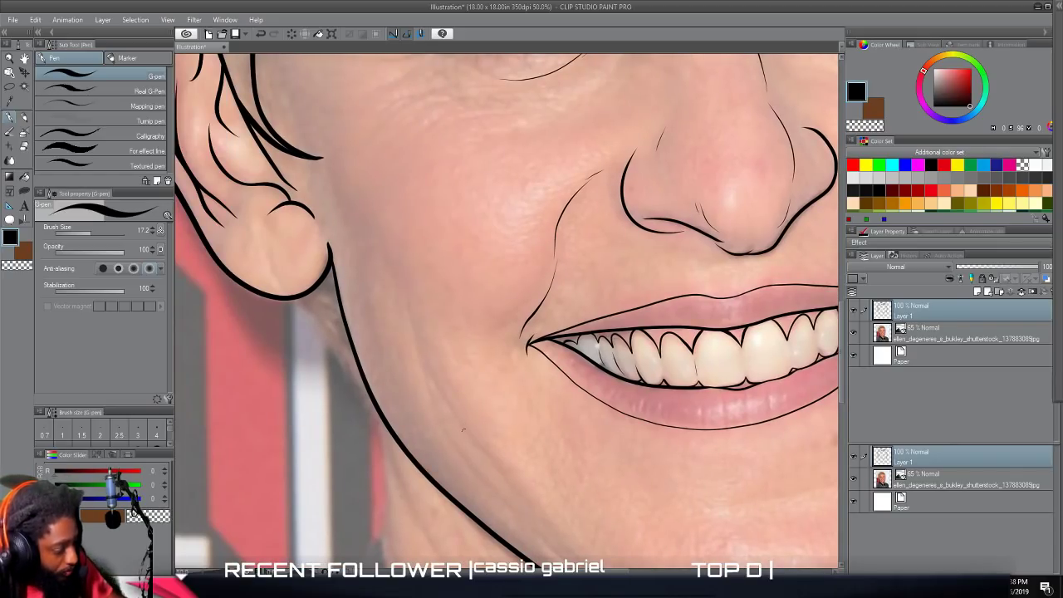
left_click_drag(455, 424, 426, 374)
left_click_drag(413, 324, 399, 276)
left_click_drag(402, 280, 389, 262)
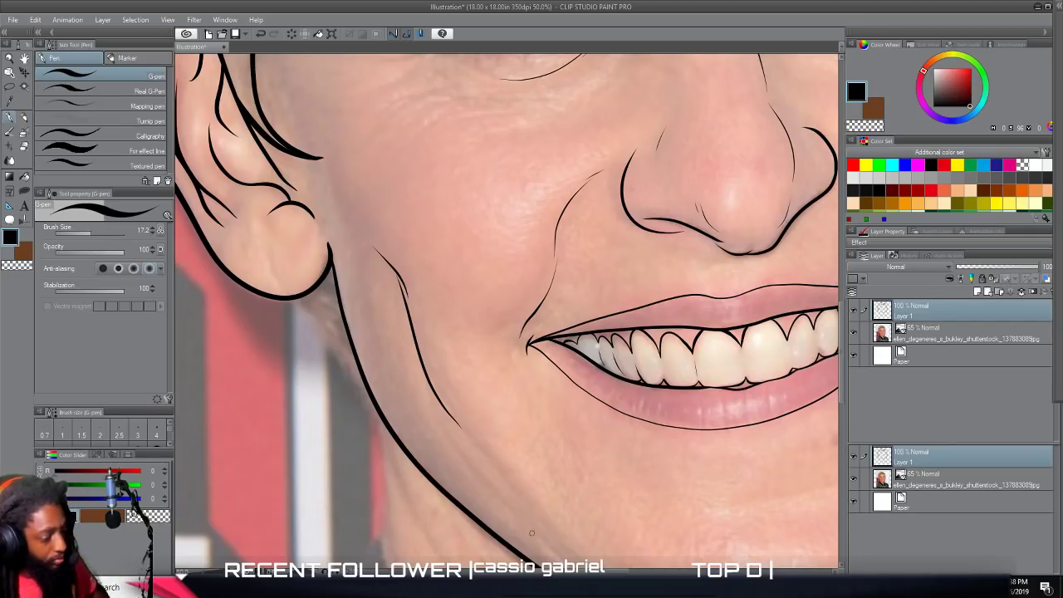
Draw a short thin crease line on the chin below the lower lip.
scroll(534, 490, "down", 2)
scroll(534, 488, "right", 4)
scroll(534, 488, "down", 1)
scroll(534, 488, "up", 1)
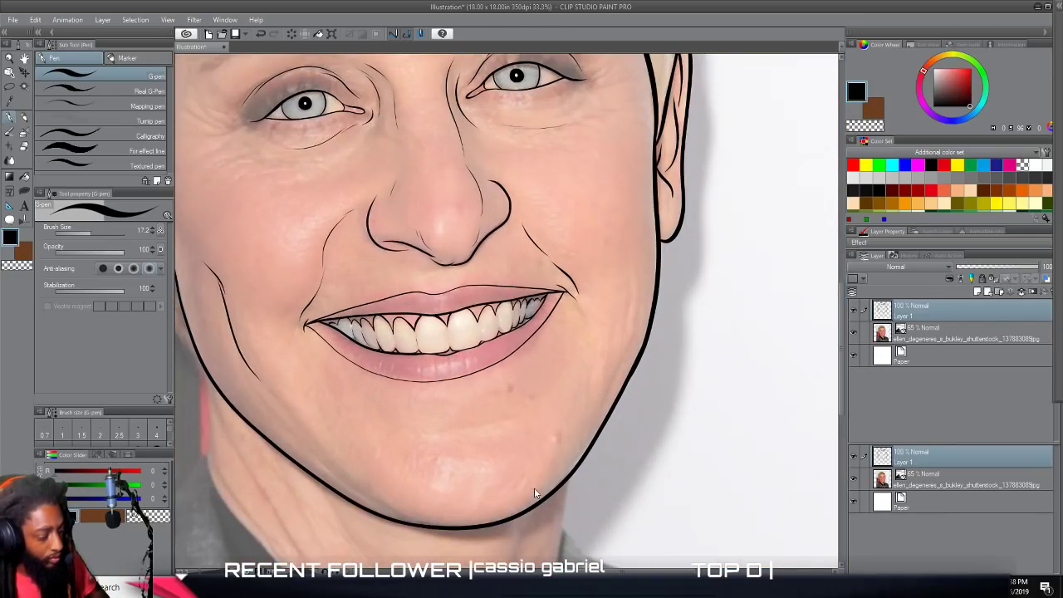
scroll(534, 487, "up", 1)
left_click_drag(468, 406, 550, 384)
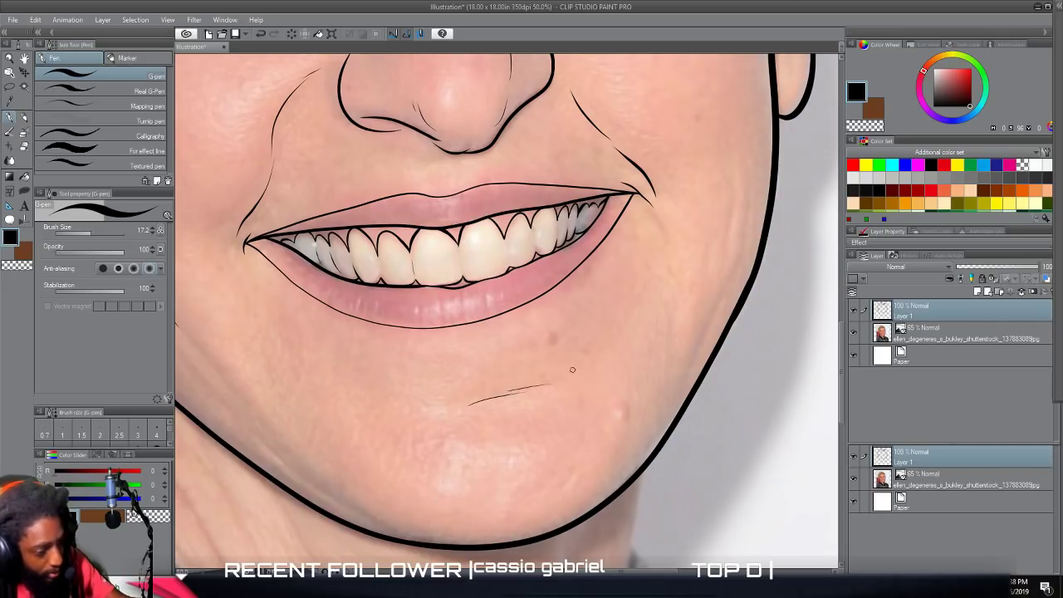
Draw a short thin crease line on the cheek beside the jaw outline, below the narrow ear.
scroll(718, 334, "up", 2)
mouse_move(723, 354)
left_mouse_down()
mouse_move(737, 322)
mouse_move(741, 246)
mouse_move(729, 241)
left_mouse_up()
scroll(722, 497, "down", 4)
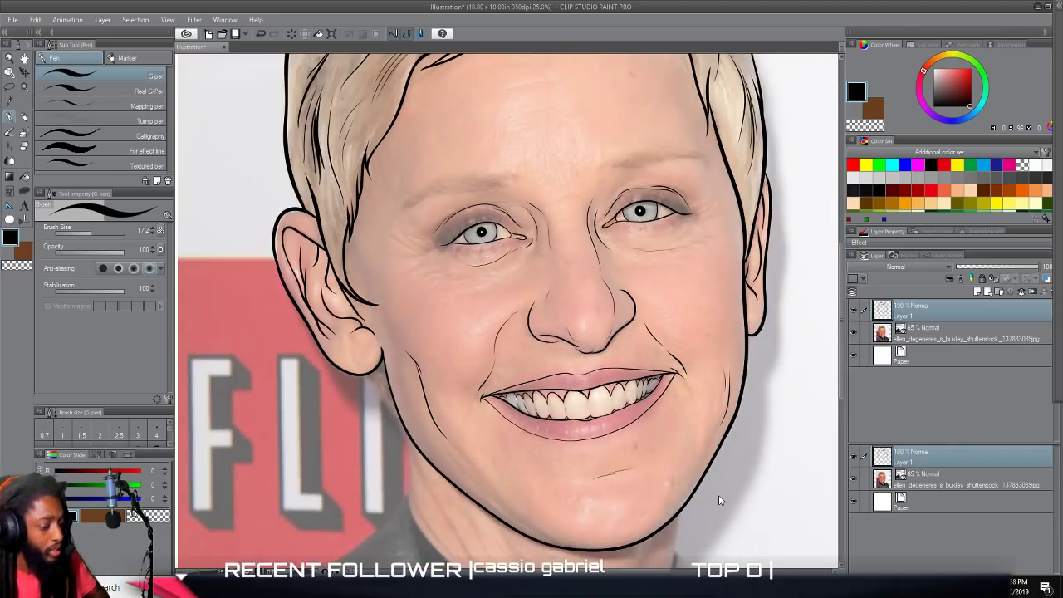
Hide the photo layer to check the facial crease lines in the line art, and show the photo again.
scroll(734, 485, "right", 4)
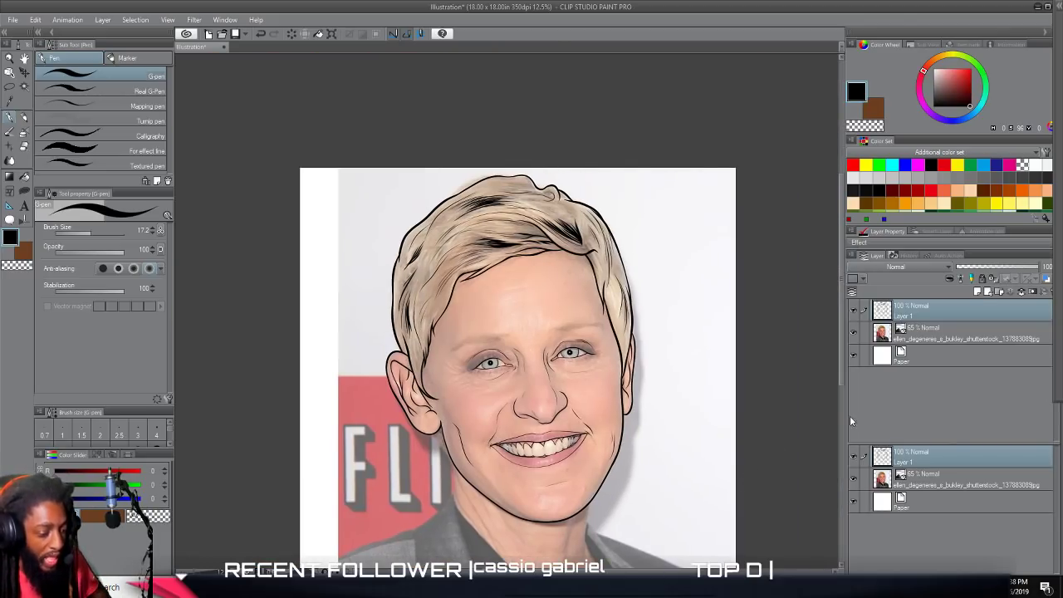
left_click(853, 334)
scroll(855, 336, "up", 2)
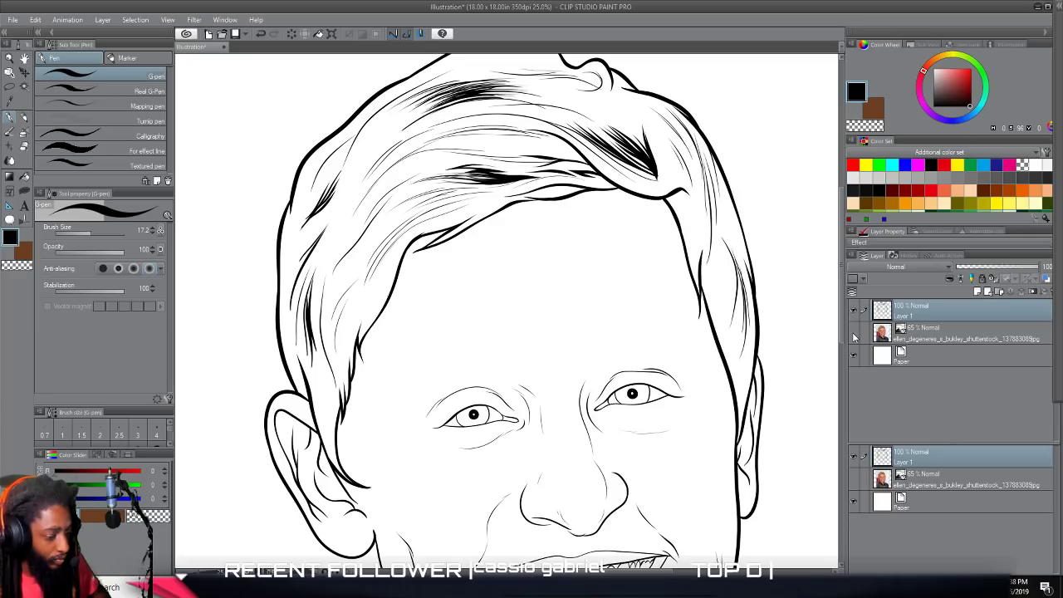
left_click(854, 335)
Draw the eyebrow on the side of the fully visible ear with many fine overlapping hair strokes following the photo.
scroll(706, 387, "up", 2)
scroll(670, 410, "left", 5)
scroll(667, 410, "left", 3)
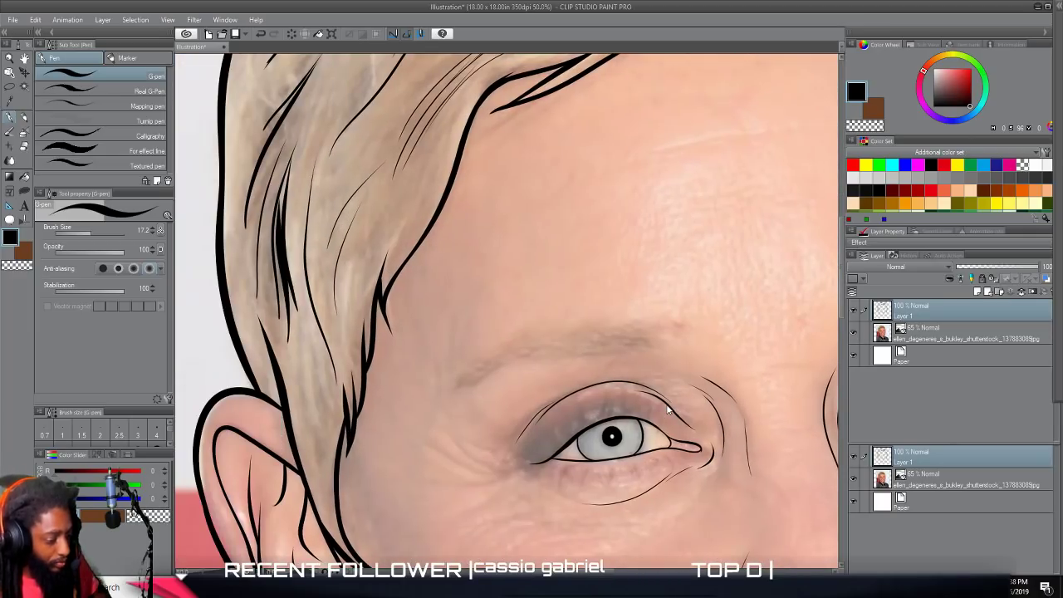
scroll(667, 410, "up", 1)
mouse_move(383, 380)
left_mouse_down()
mouse_move(424, 370)
mouse_move(442, 346)
mouse_move(626, 319)
mouse_move(646, 311)
mouse_move(647, 286)
left_mouse_up()
left_click_drag(547, 303, 585, 312)
mouse_move(522, 325)
left_mouse_down()
mouse_move(567, 319)
mouse_move(524, 312)
left_mouse_up()
left_click_drag(467, 333, 512, 324)
mouse_move(397, 370)
left_mouse_down()
mouse_move(485, 331)
mouse_move(472, 326)
mouse_move(550, 311)
mouse_move(671, 318)
left_mouse_up()
mouse_move(621, 319)
left_mouse_down()
mouse_move(688, 307)
mouse_move(652, 292)
left_mouse_up()
left_click_drag(565, 317, 644, 307)
left_click_drag(589, 318, 631, 314)
mouse_move(544, 314)
left_mouse_down()
mouse_move(609, 306)
mouse_move(572, 311)
mouse_move(596, 327)
mouse_move(610, 308)
mouse_move(629, 306)
left_mouse_up()
left_click_drag(560, 331, 511, 320)
mouse_move(522, 328)
left_mouse_down()
mouse_move(491, 322)
mouse_move(438, 345)
left_mouse_up()
left_click_drag(455, 340, 422, 353)
Hide the photo layer to check the first eyebrow in the line art, and show the photo again.
key("ctrl+minus")
key("ctrl+minus")
key("ctrl+minus")
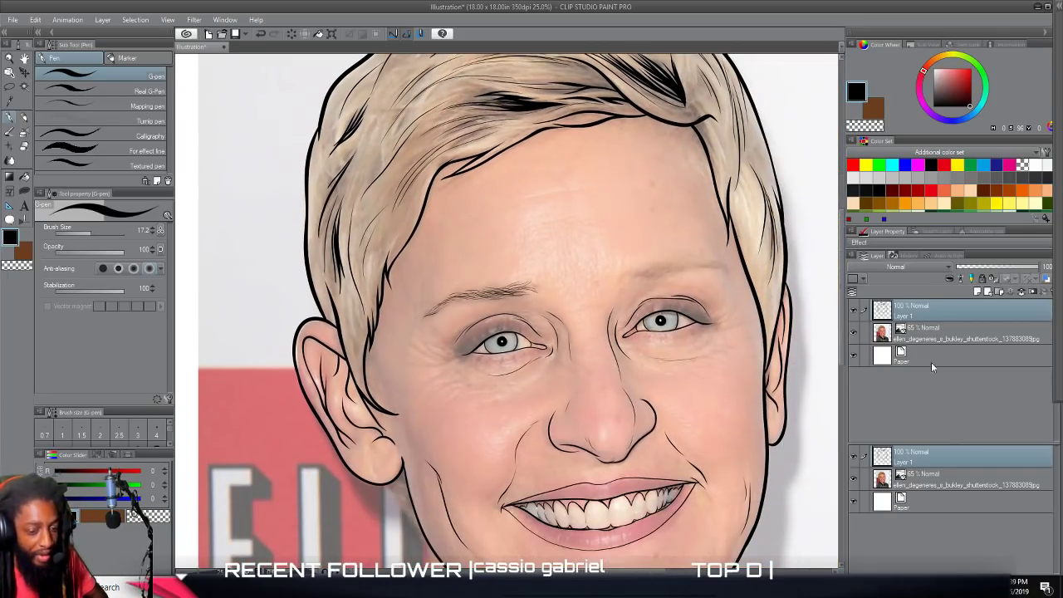
left_click(852, 334)
key("ctrl+minus")
key("ctrl+minus")
key("ctrl+plus")
key("ctrl+plus")
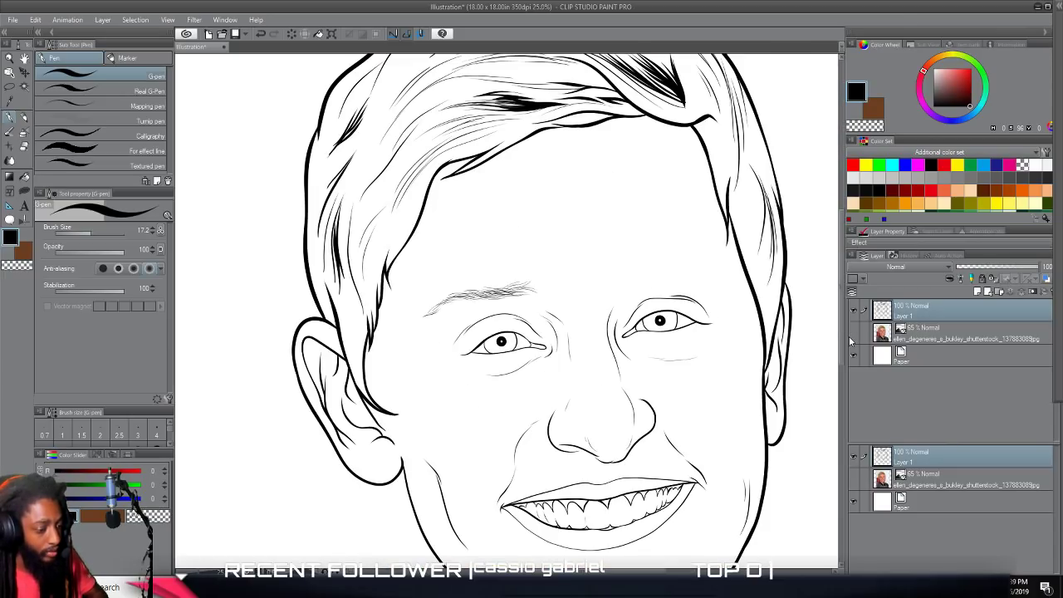
left_click(851, 335)
Draw the eyebrow on the side of the narrow ear with fine tapered hair strokes following the photo.
key("ctrl+plus")
key("ctrl+plus")
key("ctrl+plus")
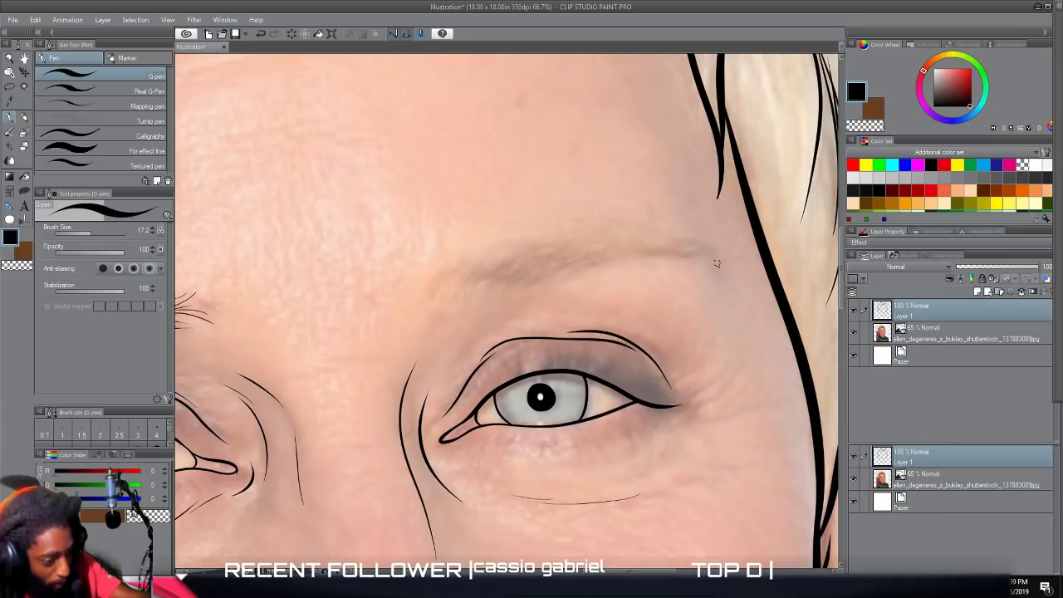
mouse_move(716, 264)
left_mouse_down()
mouse_move(686, 249)
mouse_move(591, 263)
left_mouse_up()
mouse_move(675, 251)
left_mouse_down()
mouse_move(462, 286)
mouse_move(482, 263)
mouse_move(664, 251)
left_mouse_up()
mouse_move(602, 261)
left_mouse_down()
mouse_move(662, 245)
mouse_move(613, 247)
left_mouse_up()
mouse_move(537, 268)
left_mouse_down()
mouse_move(573, 246)
mouse_move(554, 261)
left_mouse_up()
key("ctrl+minus")
key("ctrl+minus")
key("ctrl+minus")
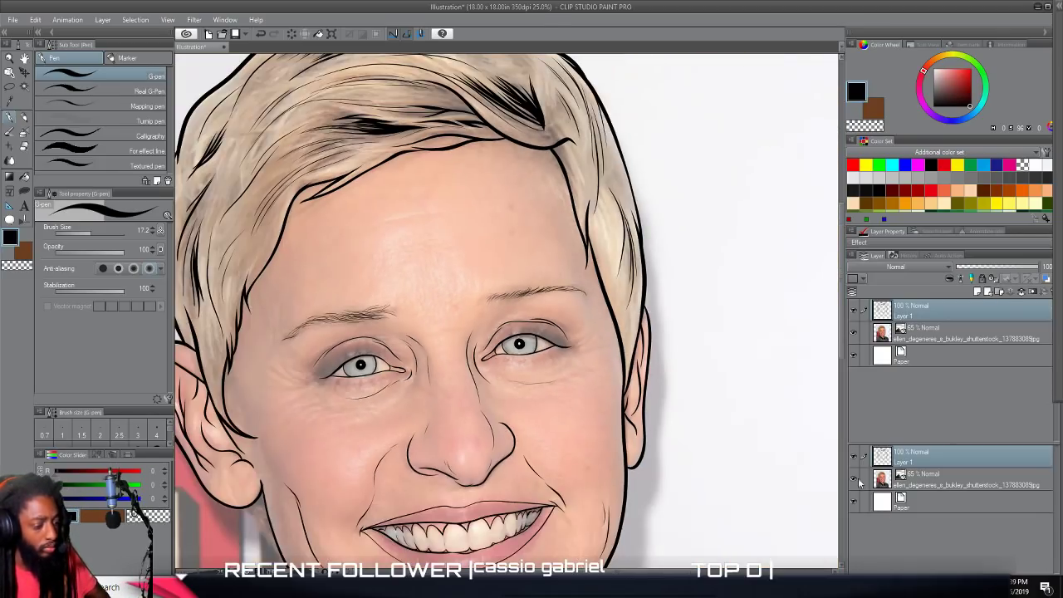
Use Lasso fill to add solid black pointed upper lashes to the outer part of the eye near the narrow ear.
scroll(753, 480, "down", 2)
scroll(829, 516, "left", 1)
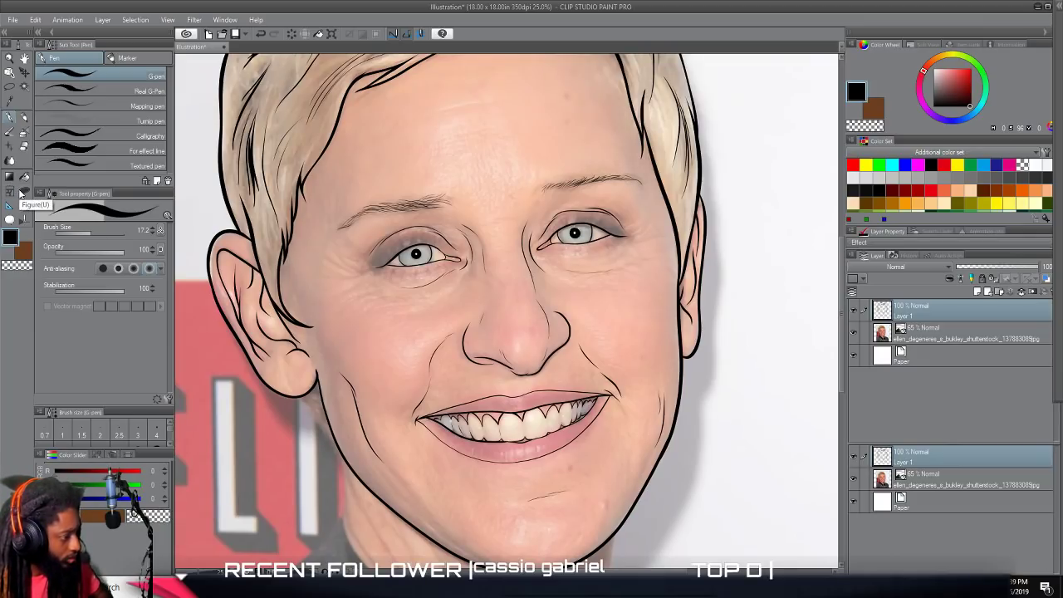
left_click(21, 194)
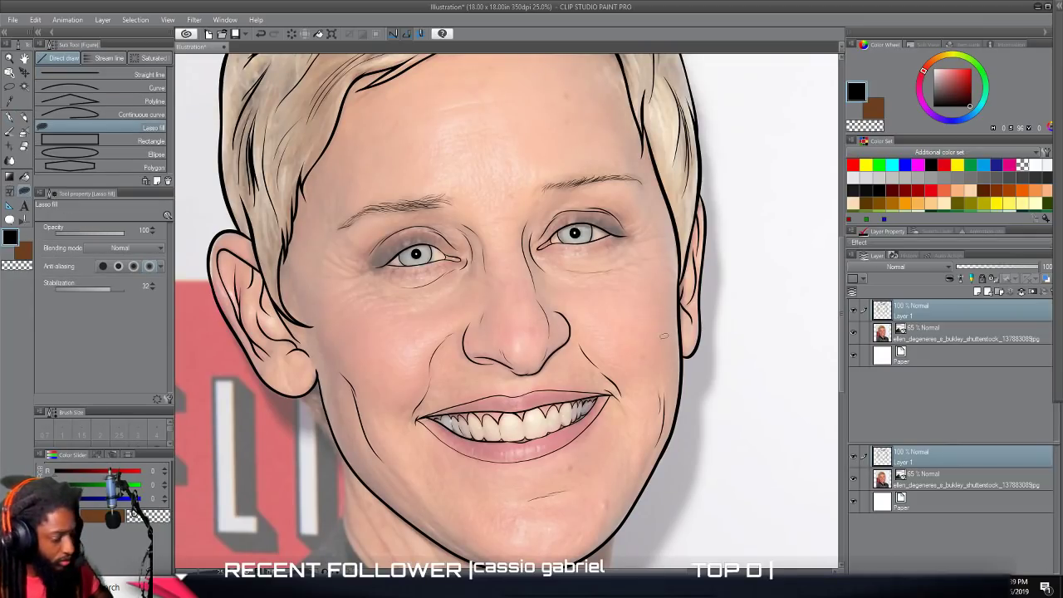
scroll(662, 343, "up", 6)
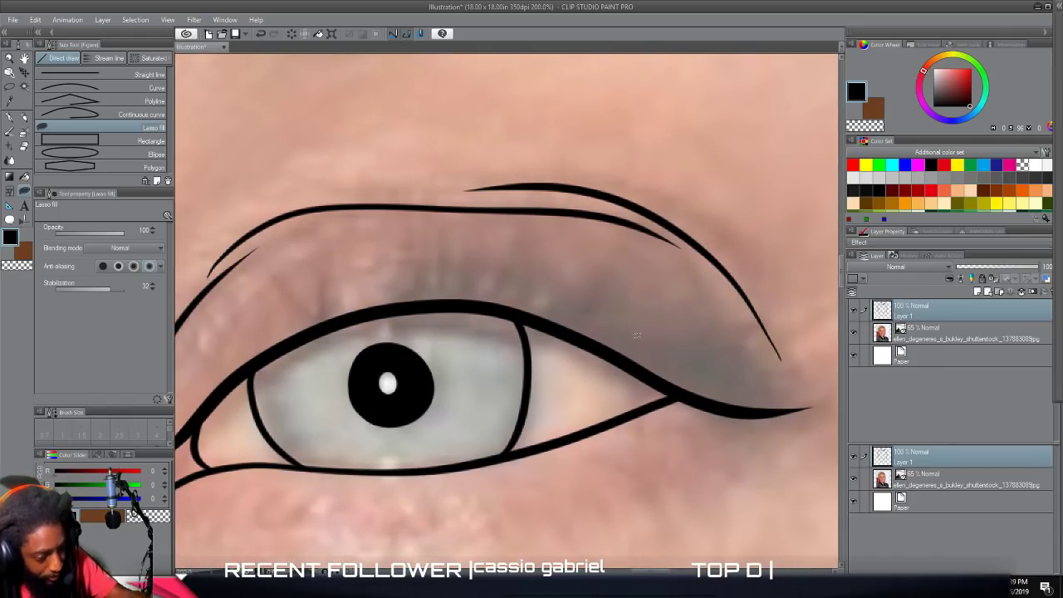
mouse_move(667, 383)
left_mouse_down()
mouse_move(752, 400)
mouse_move(810, 378)
mouse_move(754, 398)
mouse_move(715, 394)
mouse_move(772, 383)
mouse_move(729, 389)
mouse_move(768, 345)
mouse_move(742, 338)
mouse_move(681, 356)
mouse_move(715, 345)
mouse_move(748, 302)
mouse_move(655, 347)
mouse_move(711, 311)
mouse_move(726, 285)
mouse_move(678, 328)
mouse_move(621, 335)
mouse_move(649, 329)
mouse_move(692, 296)
mouse_move(581, 302)
left_mouse_up()
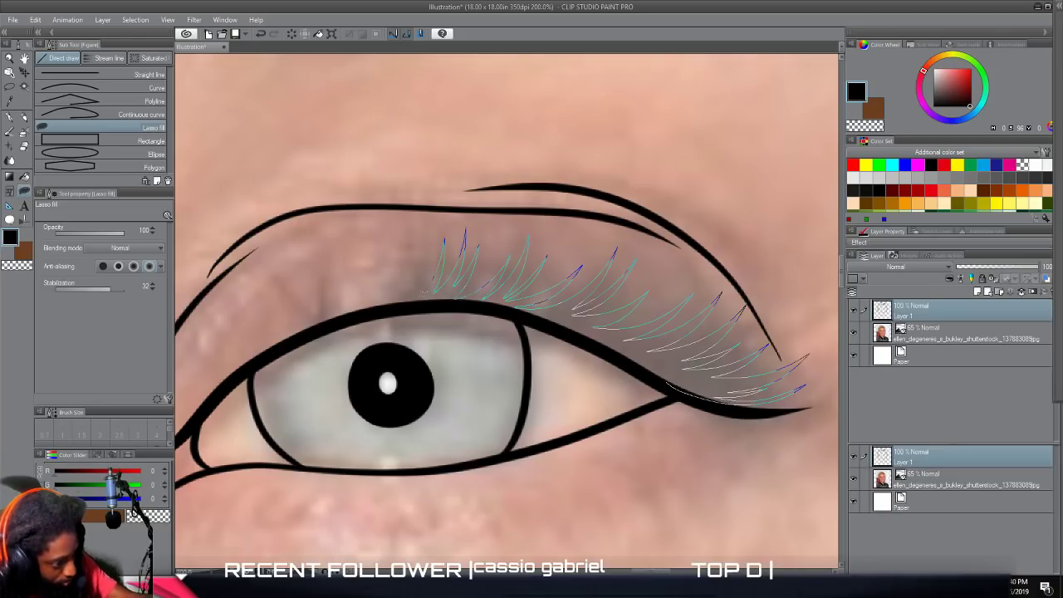
mouse_move(351, 312)
left_mouse_down()
mouse_move(504, 308)
mouse_move(561, 324)
mouse_move(650, 372)
left_mouse_up()
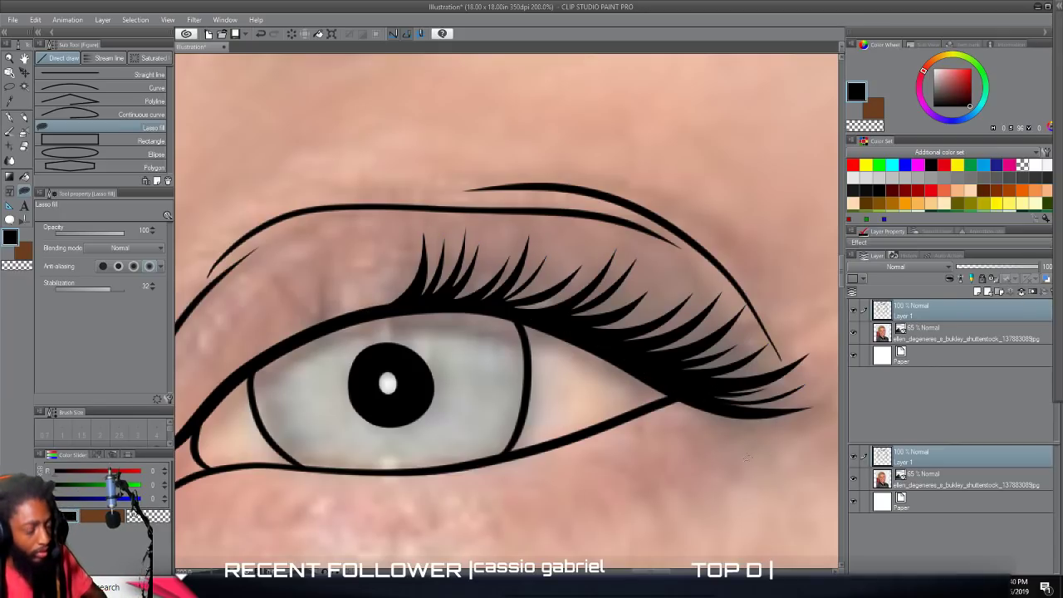
Hide the photo layer to check the new upper lashes in the line art, and show the photo again.
scroll(729, 462, "down", 4)
scroll(731, 467, "down", 1)
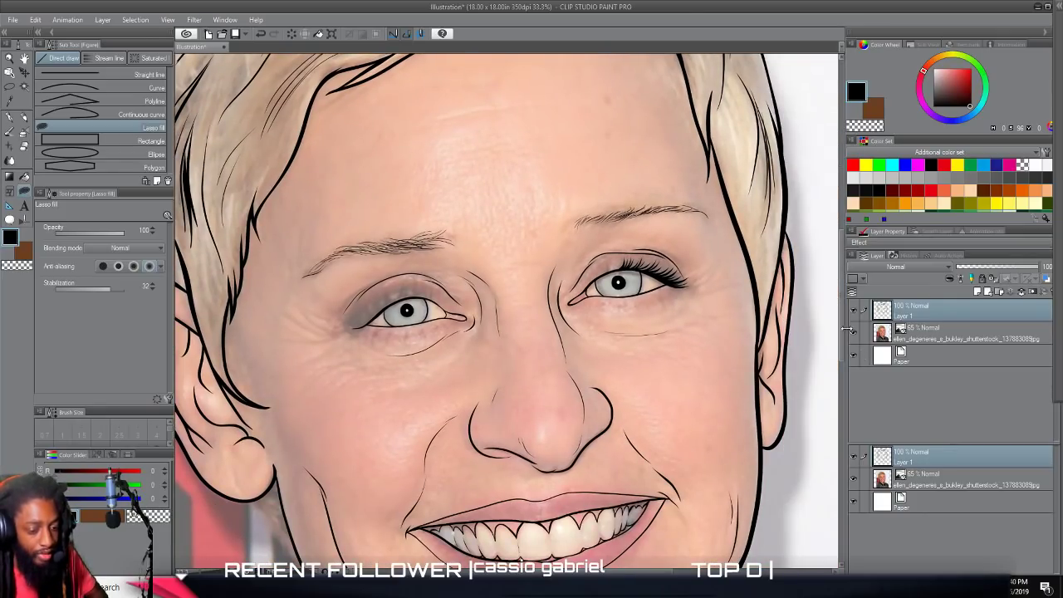
left_click(854, 332)
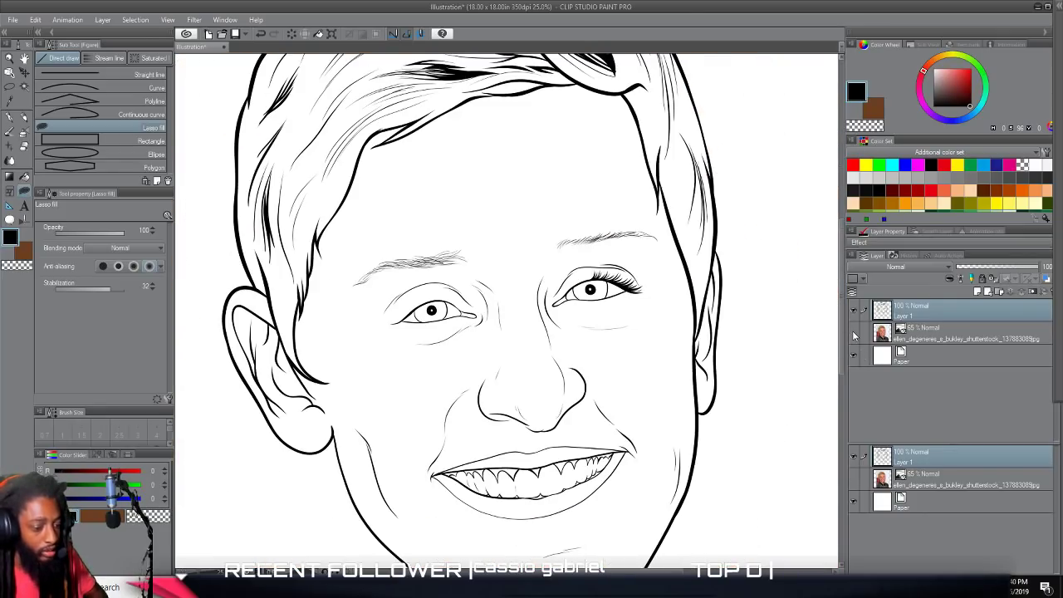
left_click(853, 333)
Extend the filled upper lashes with smaller, sparser ones toward the inner corner of the same eye.
scroll(751, 359, "up", 4)
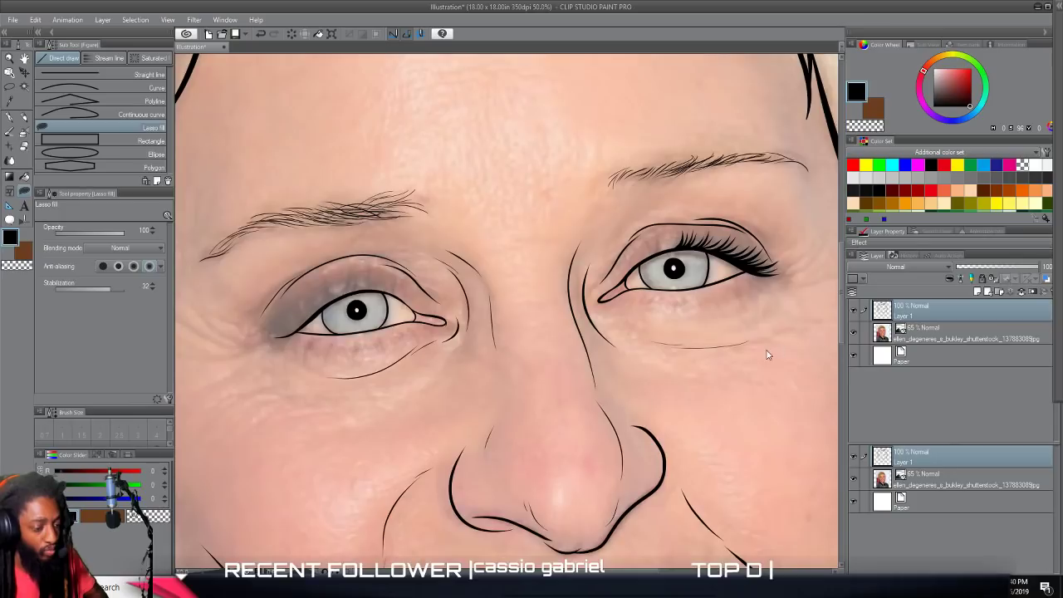
scroll(750, 359, "up", 1)
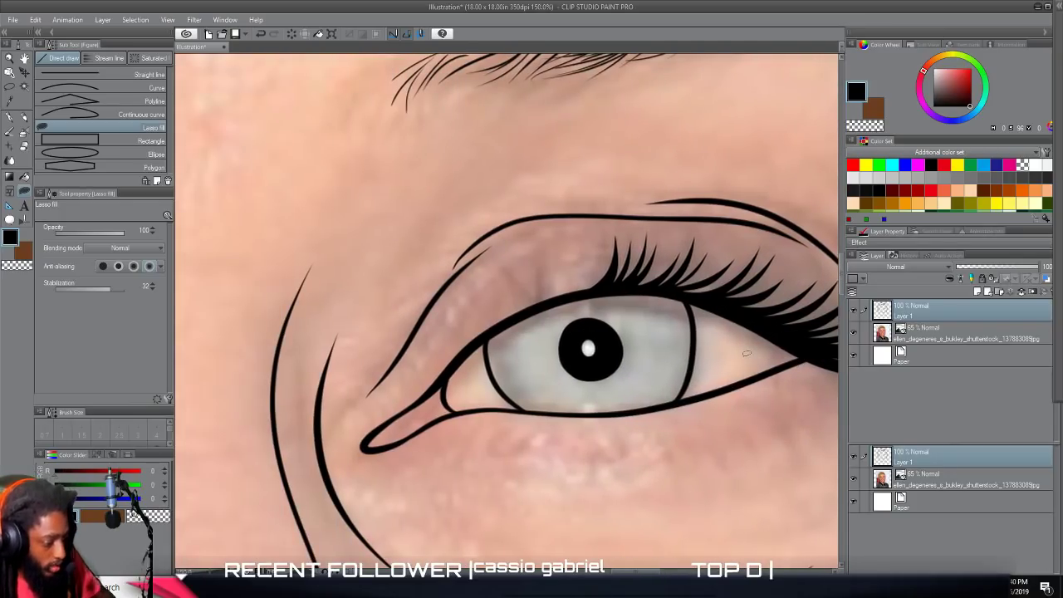
left_click_drag(436, 388, 501, 322)
mouse_move(515, 260)
left_mouse_down()
mouse_move(544, 298)
mouse_move(570, 268)
mouse_move(558, 295)
mouse_move(596, 267)
mouse_move(550, 305)
mouse_move(479, 337)
mouse_move(440, 382)
left_mouse_up()
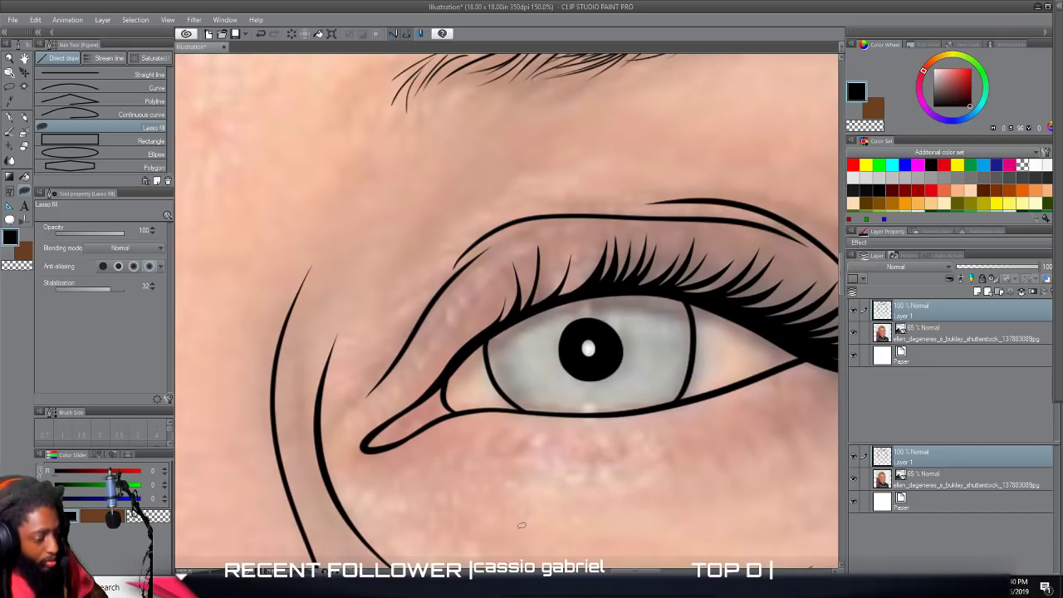
Fill a cluster of short black upper lashes above the pupil and inner part of the eye near the fully visible ear.
scroll(522, 524, "down", 2)
left_click_drag(522, 523, 863, 543)
left_click_drag(395, 532, 451, 382)
scroll(451, 522, "up", 1)
scroll(451, 519, "up", 1)
scroll(452, 520, "right", 6)
scroll(454, 516, "up", 3)
scroll(455, 516, "left", 2)
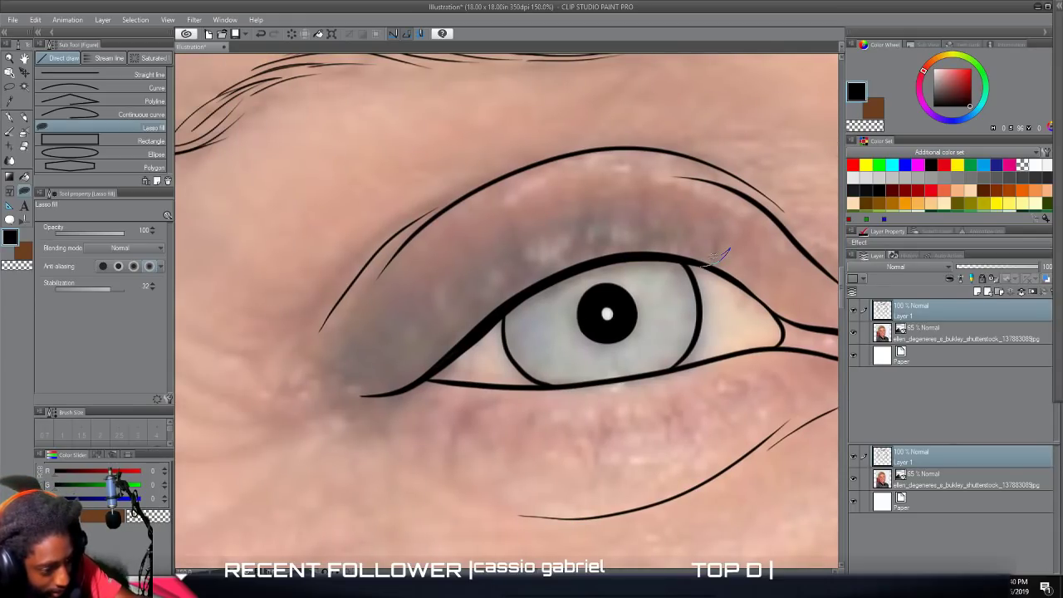
mouse_move(681, 258)
left_mouse_down()
mouse_move(693, 213)
mouse_move(653, 254)
mouse_move(675, 233)
mouse_move(676, 195)
mouse_move(641, 254)
left_mouse_up()
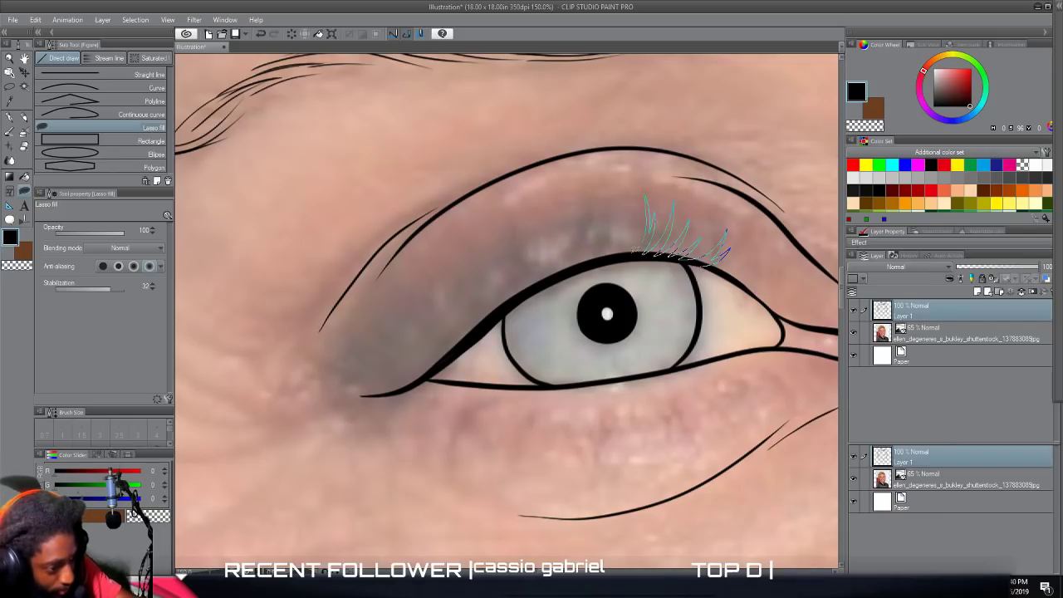
left_click_drag(598, 258, 710, 264)
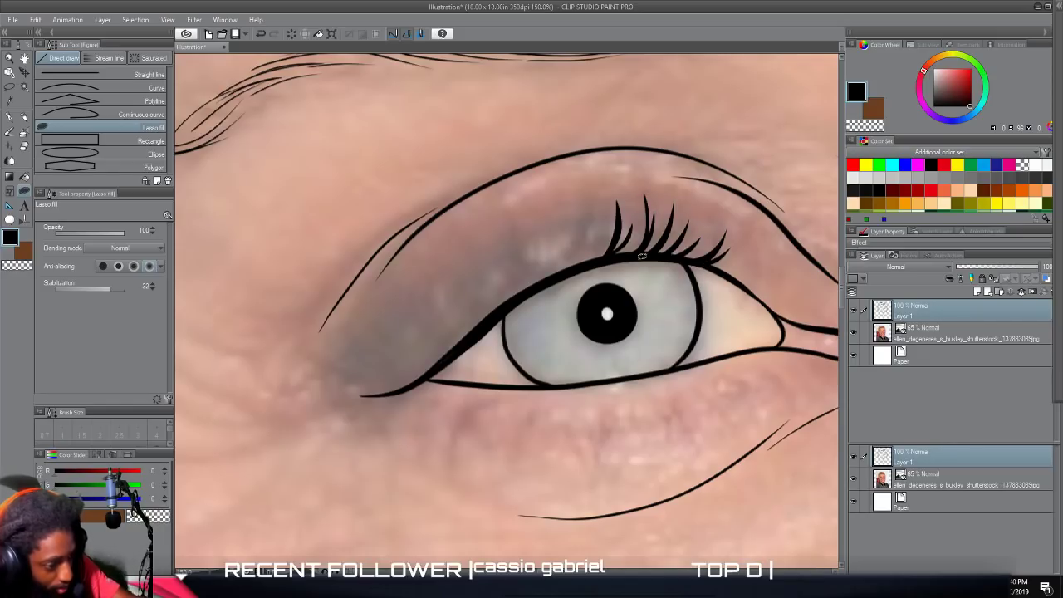
Fill long curved upper lashes from the outer corner up to the existing cluster on the eye near the fully visible ear.
mouse_move(426, 375)
left_mouse_down()
mouse_move(373, 387)
mouse_move(336, 373)
mouse_move(405, 378)
mouse_move(350, 355)
mouse_move(408, 370)
mouse_move(354, 325)
left_mouse_up()
mouse_move(416, 354)
left_mouse_down()
mouse_move(440, 349)
mouse_move(425, 341)
left_mouse_up()
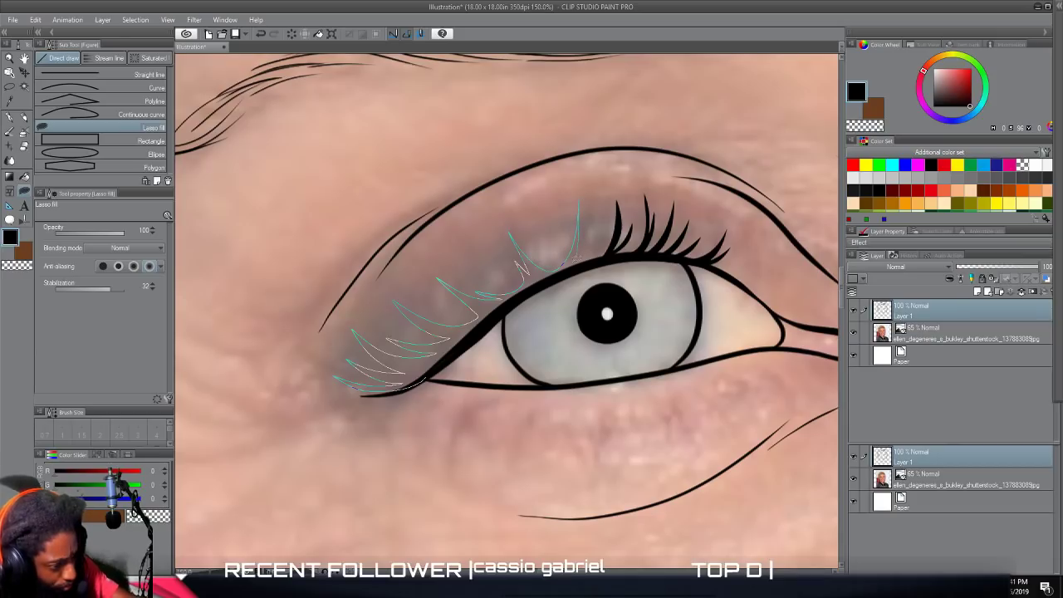
mouse_move(612, 246)
left_mouse_down()
mouse_move(521, 298)
mouse_move(425, 376)
left_mouse_up()
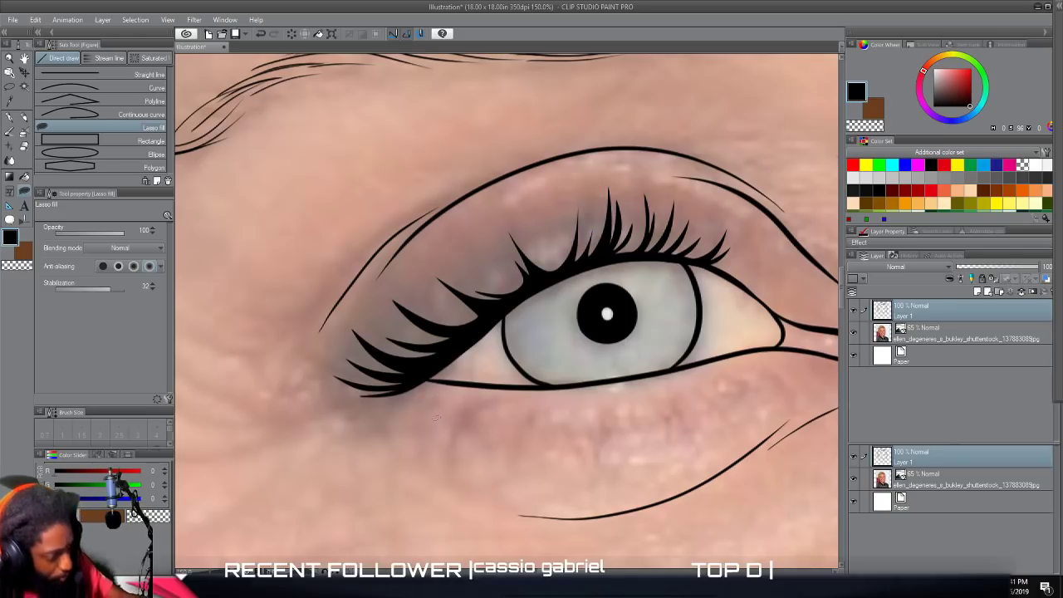
Thicken the upper lash line at the outer corner of the eye near the fully visible ear with Lasso fill.
scroll(418, 481, "down", 6)
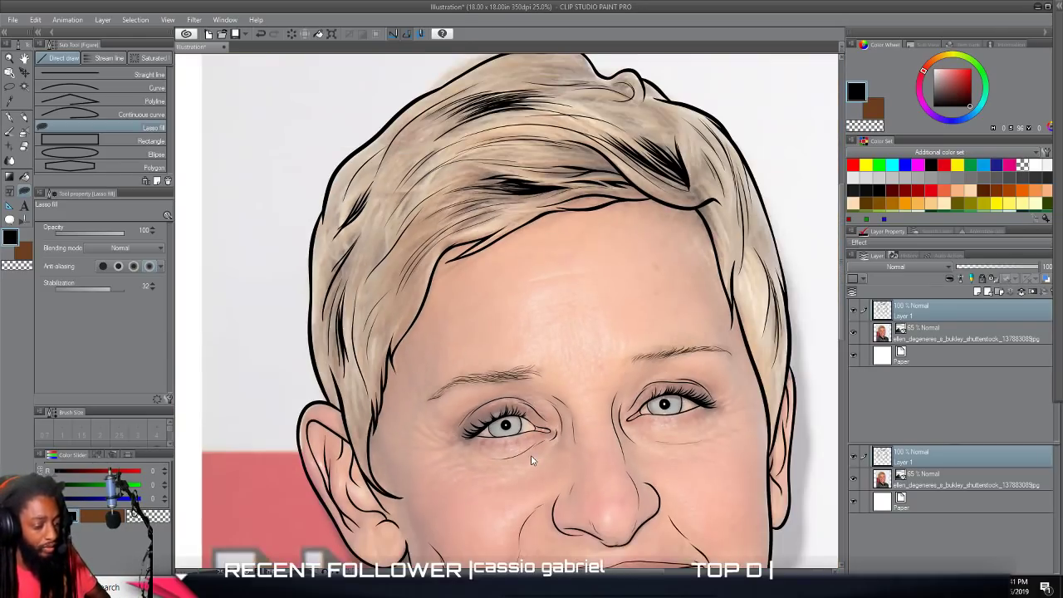
scroll(621, 432, "up", 2)
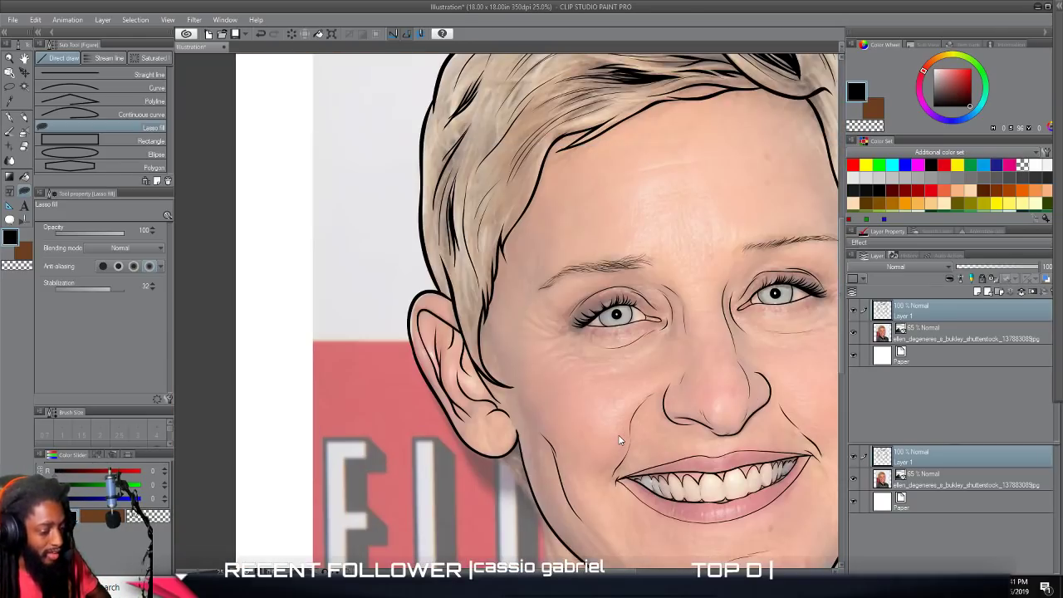
scroll(618, 435, "up", 3)
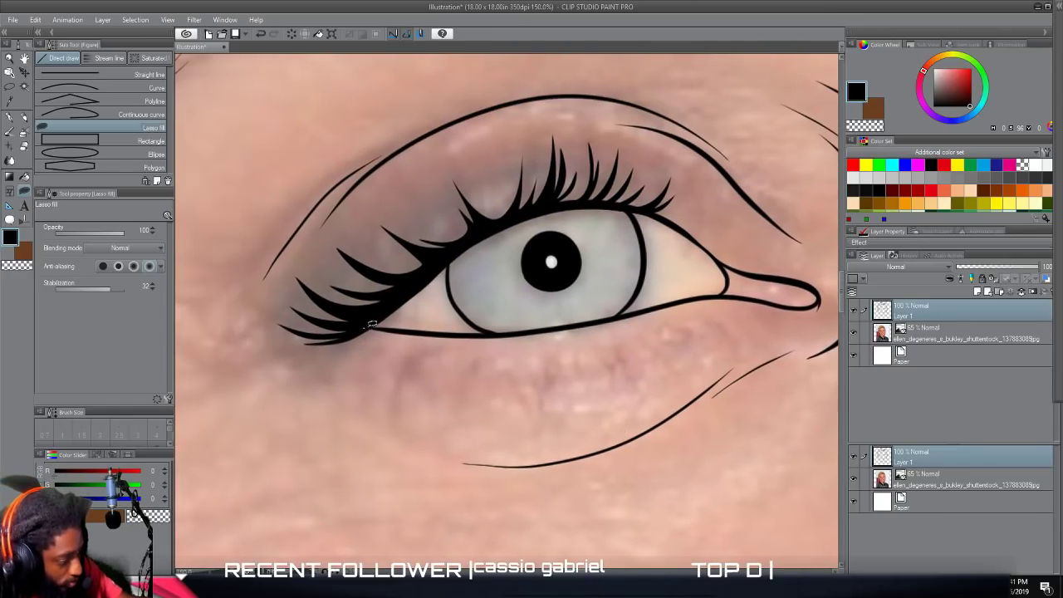
mouse_move(397, 329)
left_mouse_down()
mouse_move(464, 259)
mouse_move(519, 229)
mouse_move(605, 209)
mouse_move(675, 228)
mouse_move(724, 259)
mouse_move(677, 226)
mouse_move(564, 200)
mouse_move(459, 247)
mouse_move(364, 326)
left_mouse_up()
scroll(341, 368, "down", 2)
Thicken the upper lid line from the inner corner across the iris on the eye near the narrow ear.
left_click_drag(628, 358, 357, 361)
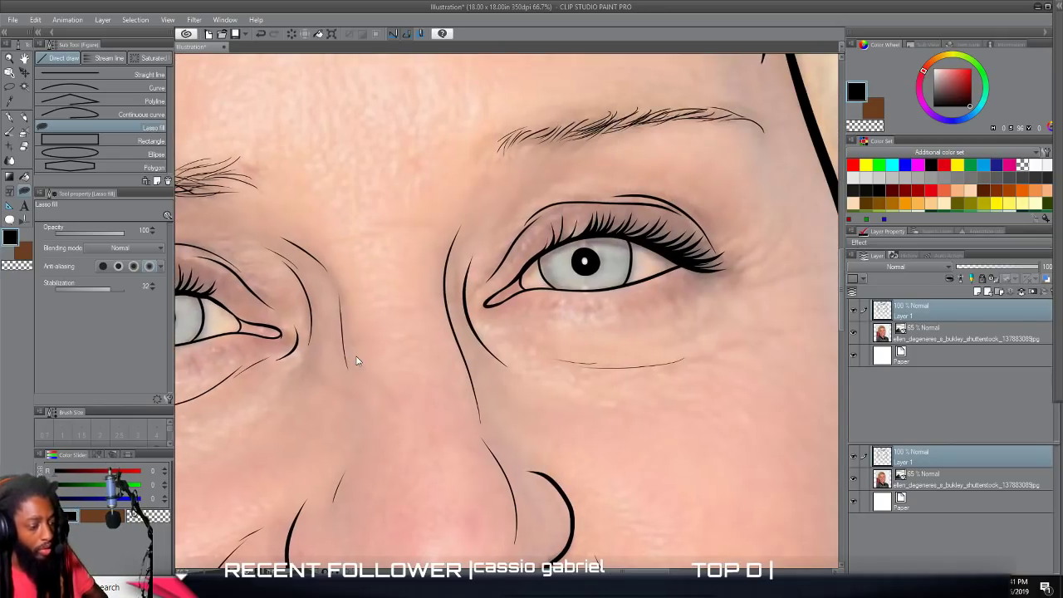
scroll(356, 361, "up", 2)
left_click_drag(636, 360, 358, 358)
left_click_drag(524, 184, 359, 350)
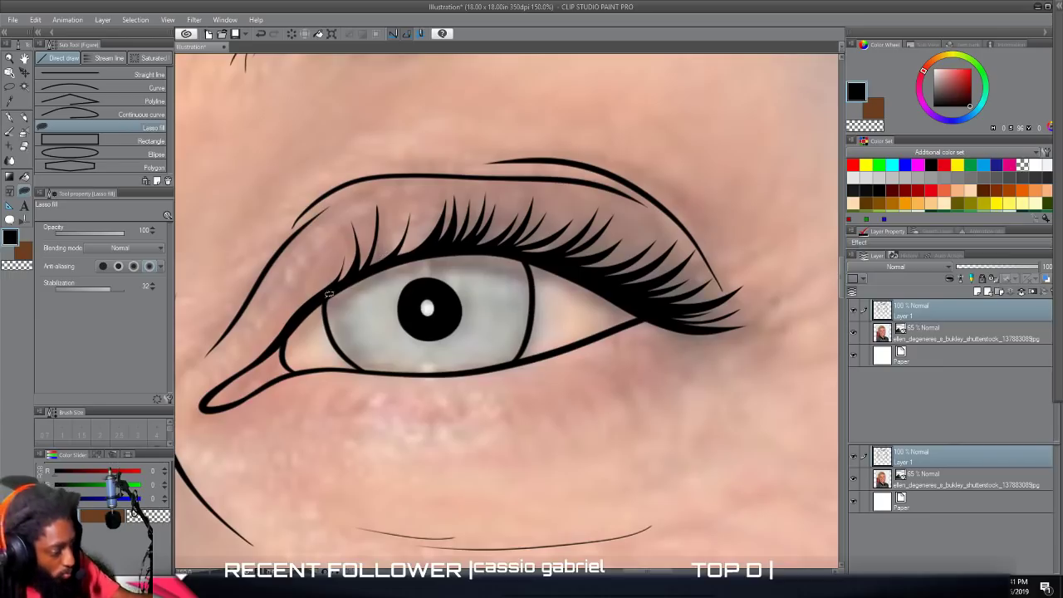
left_click_drag(295, 326, 426, 269)
mouse_move(531, 272)
left_mouse_down()
mouse_move(673, 316)
mouse_move(544, 258)
mouse_move(403, 257)
mouse_move(343, 286)
mouse_move(289, 332)
left_mouse_up()
scroll(387, 464, "down", 1)
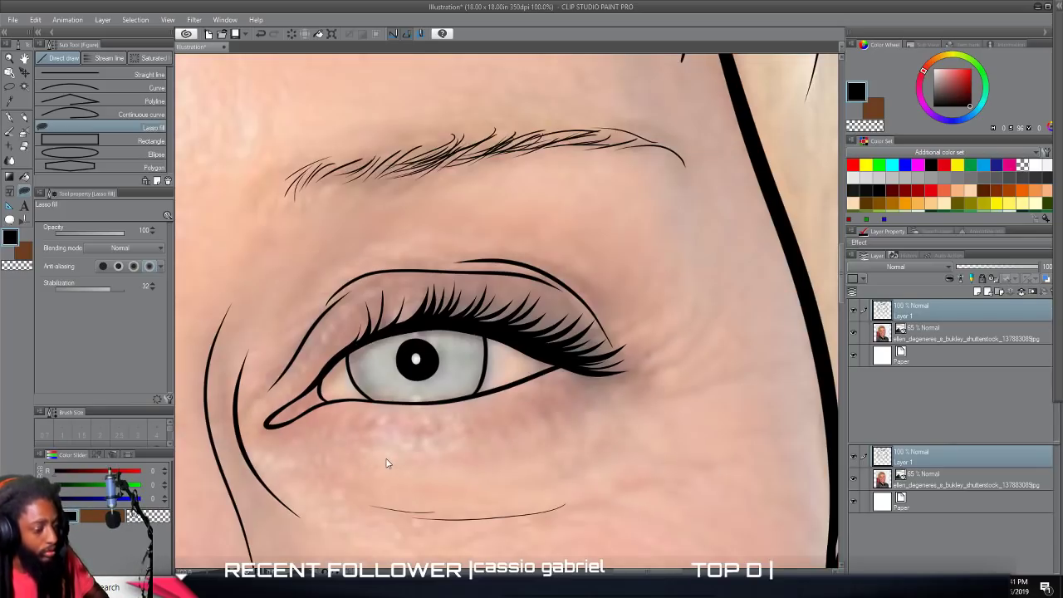
Hide the photo layer to check both eyes' lashes in the line art, and show the photo again.
scroll(387, 464, "down", 4)
left_click_drag(406, 422, 407, 262)
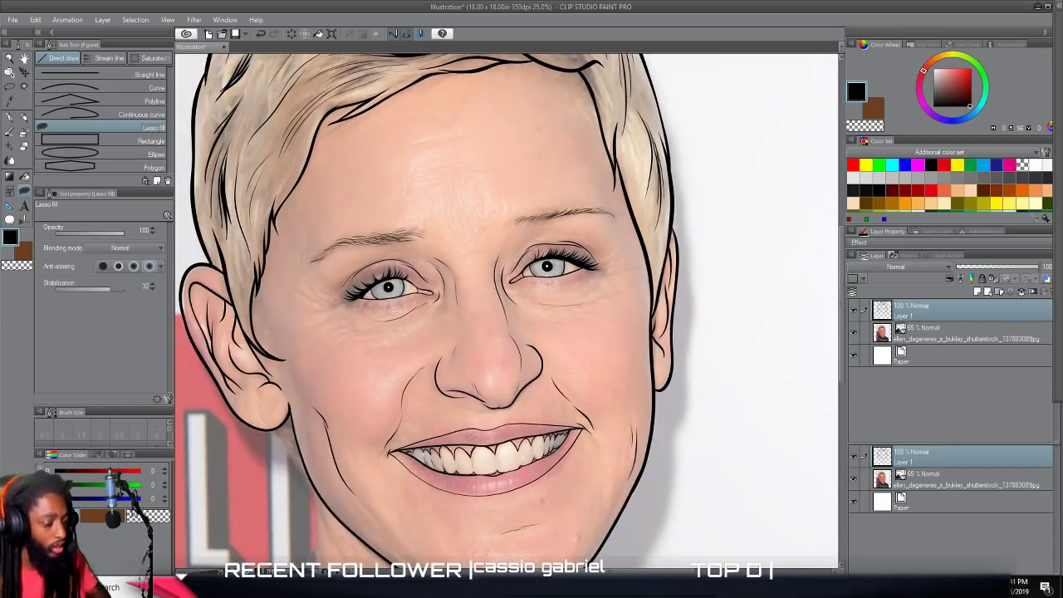
left_click(853, 332)
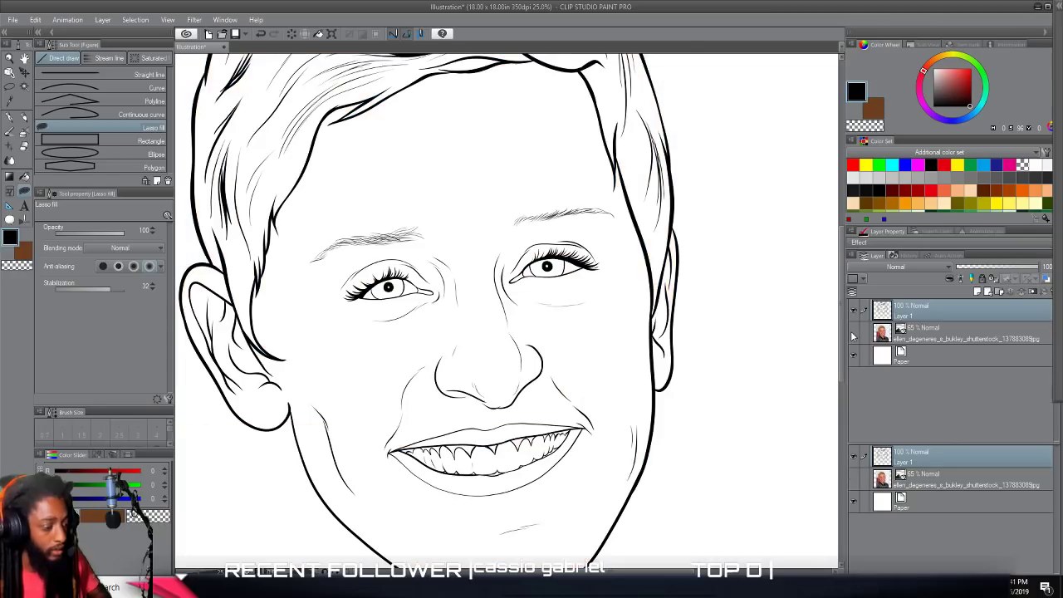
key("ctrl+minus")
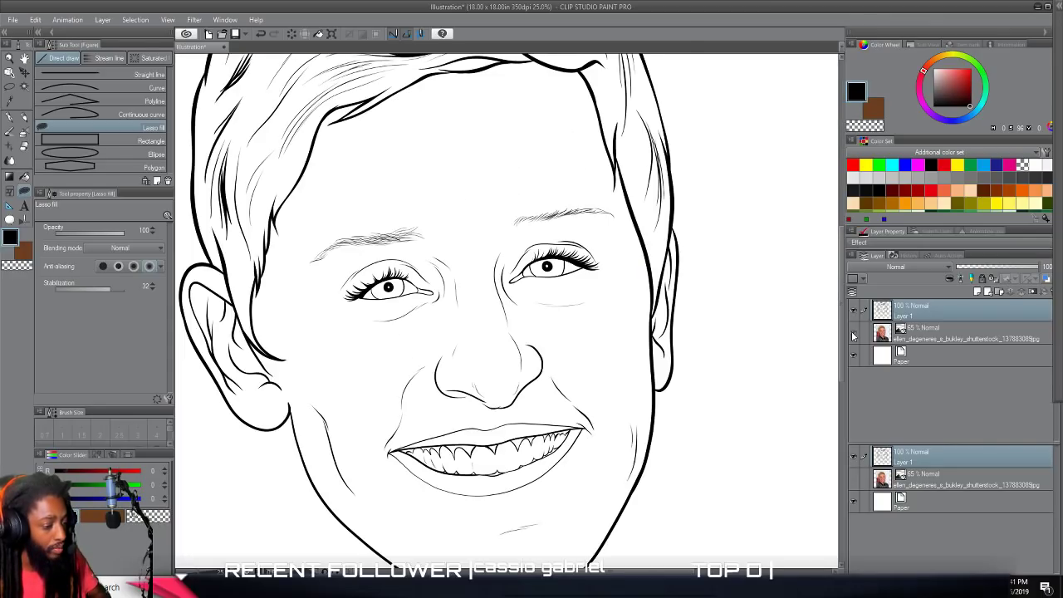
left_click(853, 333)
Fill the gaps between the upper lashes of the eye near the fully visible ear with thin G-pen lash strokes.
scroll(546, 249, "up", 5)
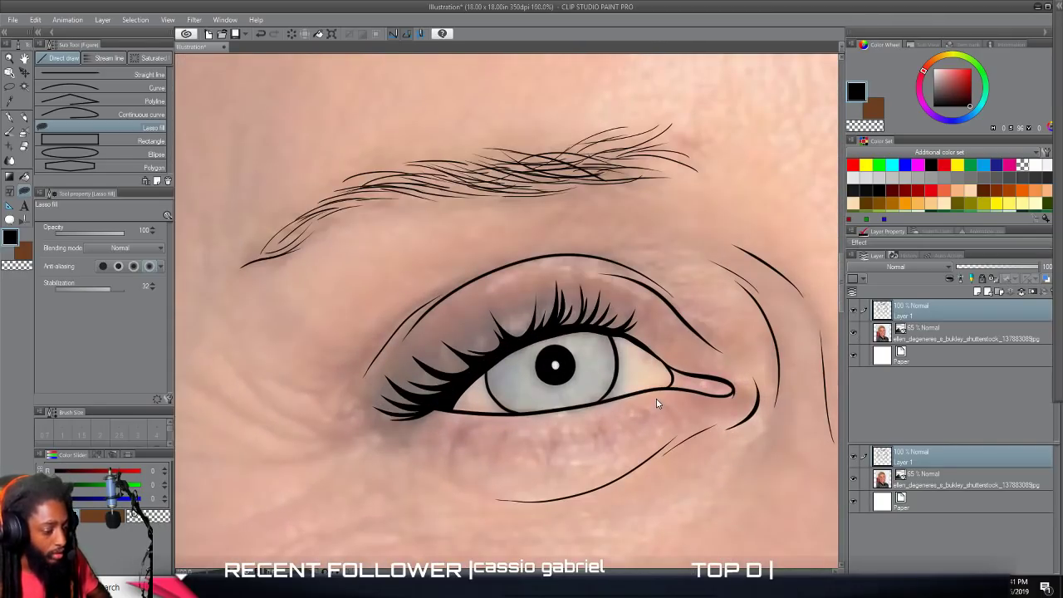
scroll(657, 403, "up", 2)
left_click(11, 118)
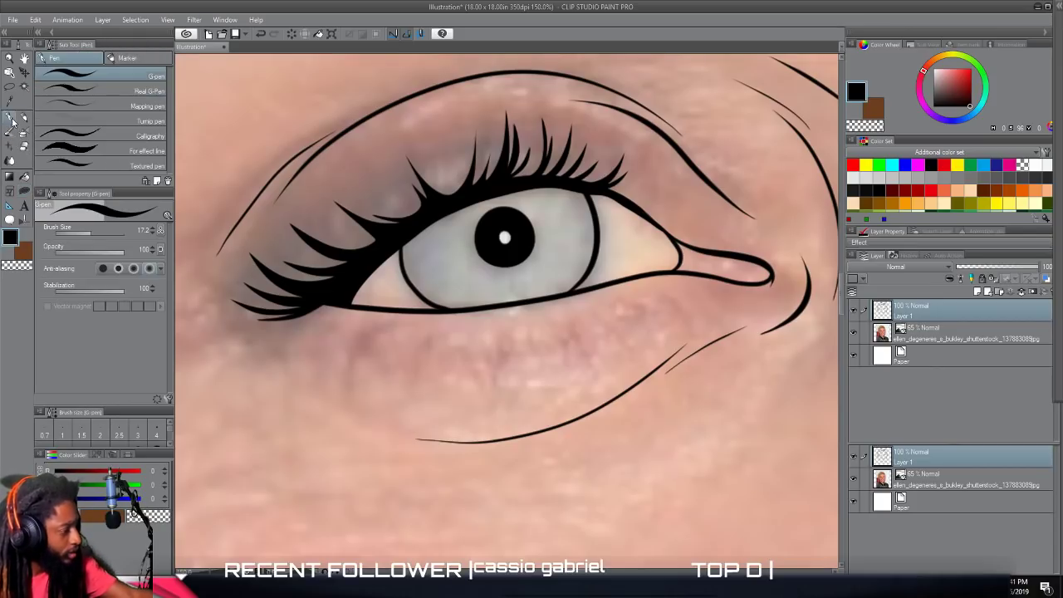
mouse_move(445, 207)
left_mouse_down()
mouse_move(457, 150)
mouse_move(462, 170)
mouse_move(496, 116)
left_mouse_up()
left_click_drag(522, 176, 532, 106)
mouse_move(456, 194)
left_mouse_down()
mouse_move(418, 147)
mouse_move(426, 161)
left_mouse_up()
left_click_drag(425, 220, 366, 191)
left_click_drag(394, 226, 347, 194)
left_click_drag(379, 243, 317, 229)
left_click_drag(362, 261, 281, 249)
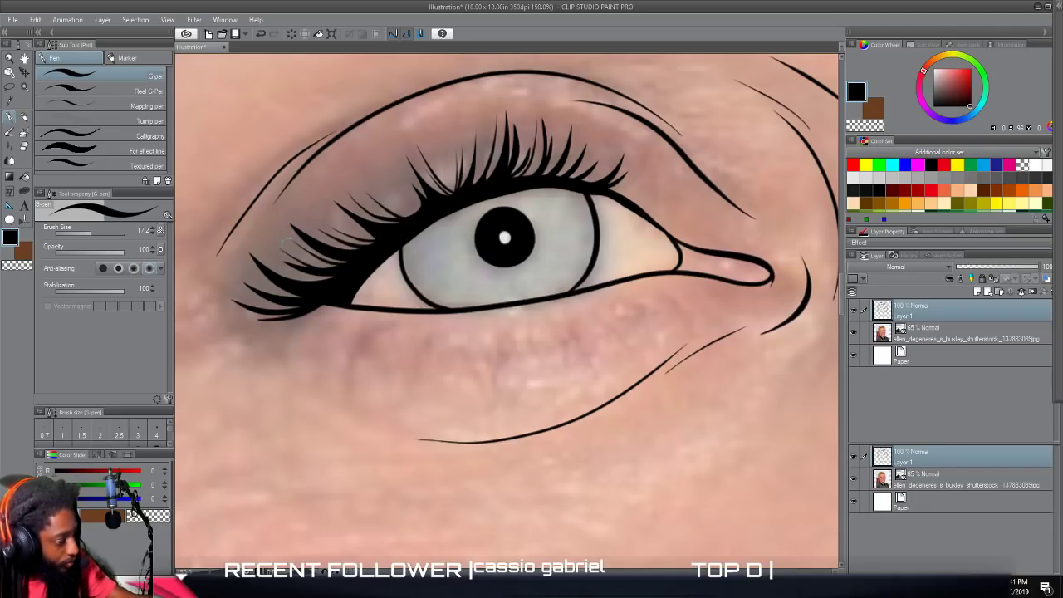
left_click_drag(337, 288, 277, 264)
mouse_move(413, 216)
left_mouse_down()
mouse_move(364, 171)
mouse_move(402, 170)
left_mouse_up()
mouse_move(445, 201)
left_mouse_down()
mouse_move(437, 127)
mouse_move(464, 194)
mouse_move(480, 135)
left_mouse_up()
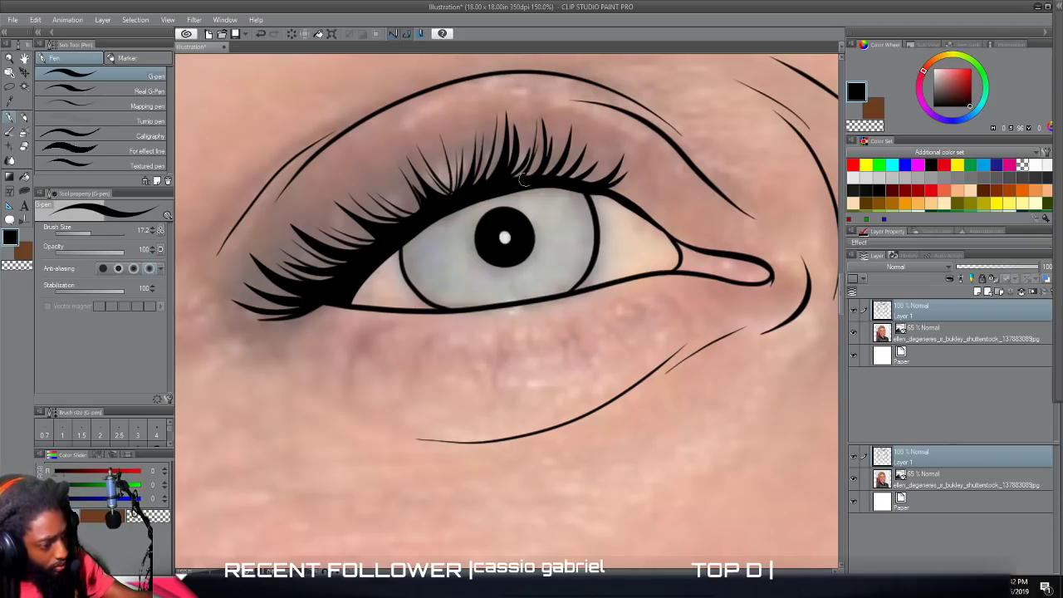
Draw thin G-pen upper lashes toward the inner corner of the eye near the fully visible ear.
left_click_drag(545, 170, 569, 137)
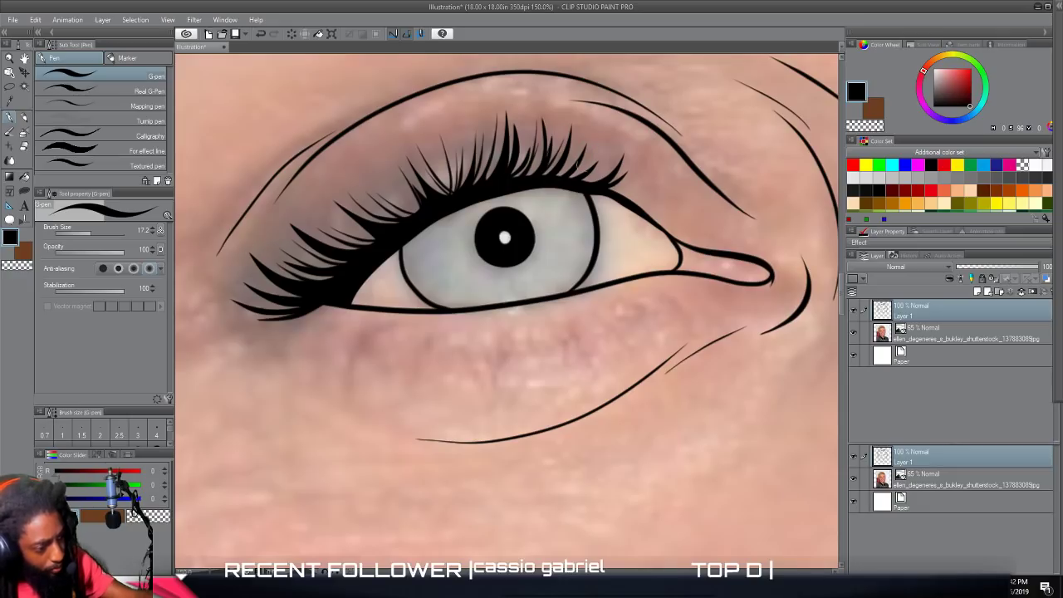
mouse_move(588, 186)
left_mouse_down()
mouse_move(642, 159)
mouse_move(599, 189)
mouse_move(665, 184)
left_mouse_up()
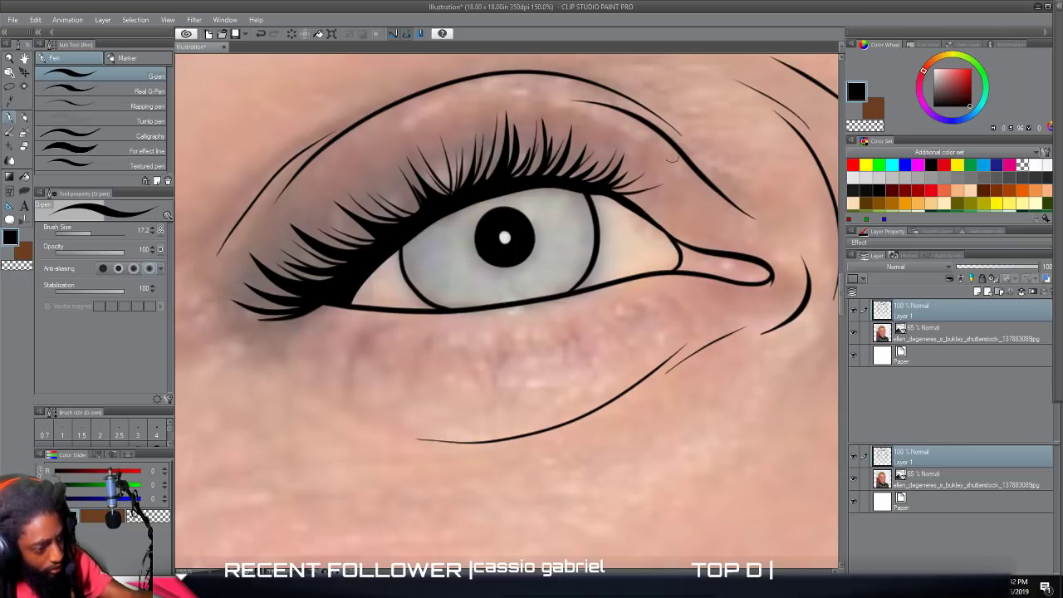
Draw a row of short, thin lower lashes beneath the eye near the fully visible ear, from inner to outer corner.
scroll(769, 237, "down", 4)
scroll(679, 236, "up", 4)
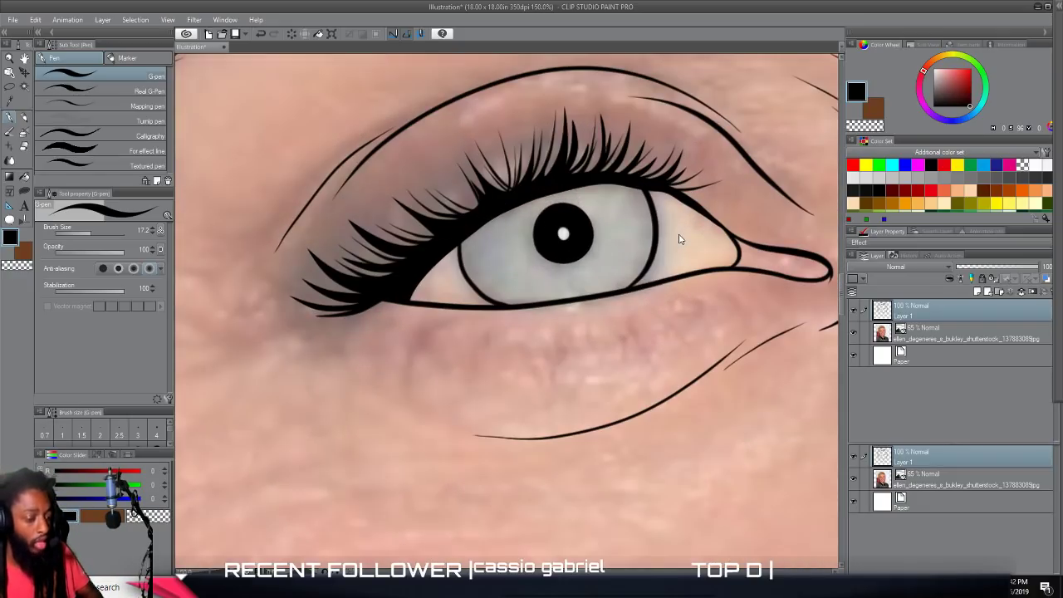
mouse_move(735, 315)
left_mouse_down()
mouse_move(722, 301)
mouse_move(623, 325)
left_mouse_up()
left_click_drag(624, 362, 613, 326)
mouse_move(609, 351)
left_mouse_down()
mouse_move(607, 327)
mouse_move(570, 336)
left_mouse_up()
mouse_move(565, 370)
left_mouse_down()
mouse_move(564, 337)
mouse_move(397, 319)
left_mouse_up()
left_click_drag(374, 341, 385, 323)
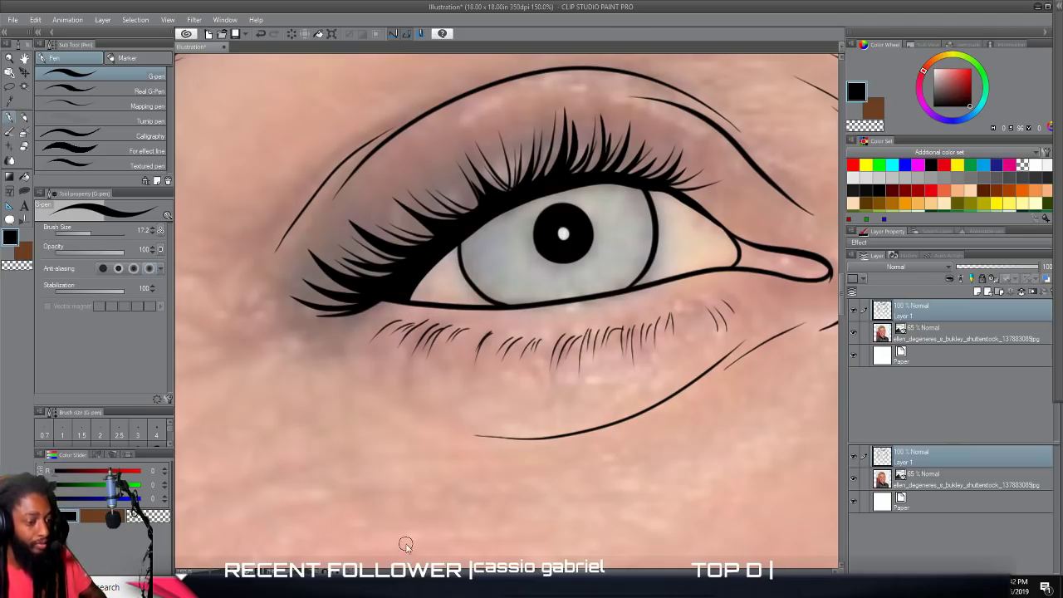
Hide the photo layer to check the new lower lashes against the whole face, and show the photo again.
scroll(448, 536, "down", 4)
left_click_drag(646, 530, 532, 416)
scroll(624, 489, "down", 1)
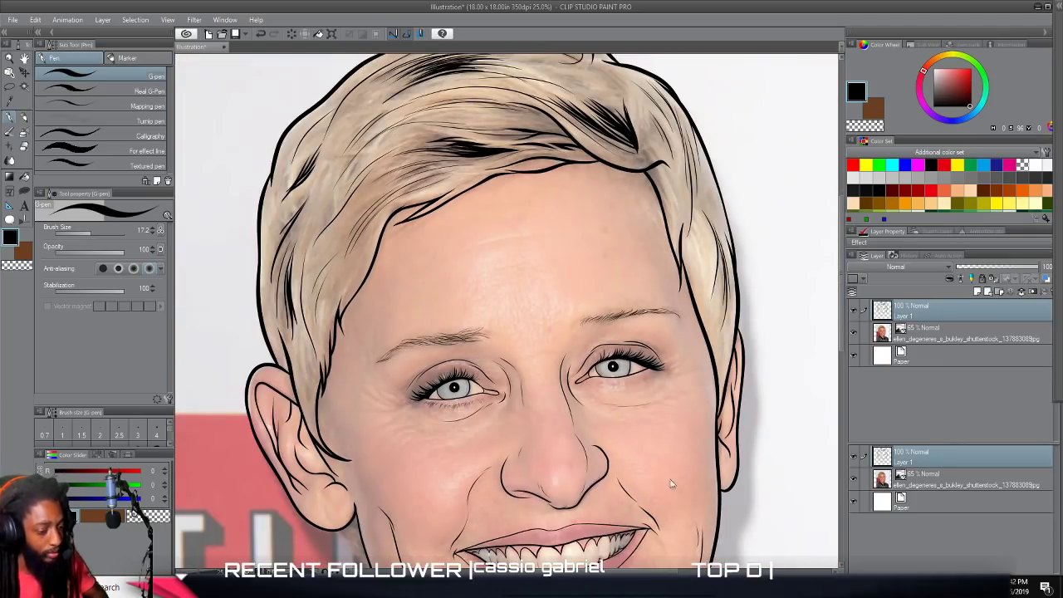
left_click(842, 403)
left_click_drag(842, 358, 841, 324)
scroll(707, 324, "up", 5)
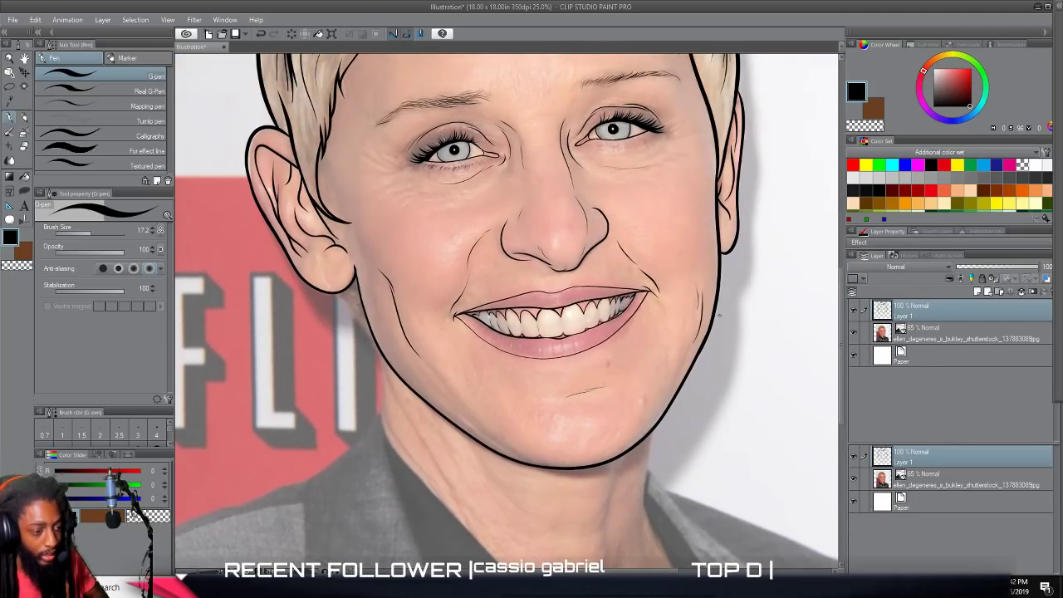
left_click(854, 332)
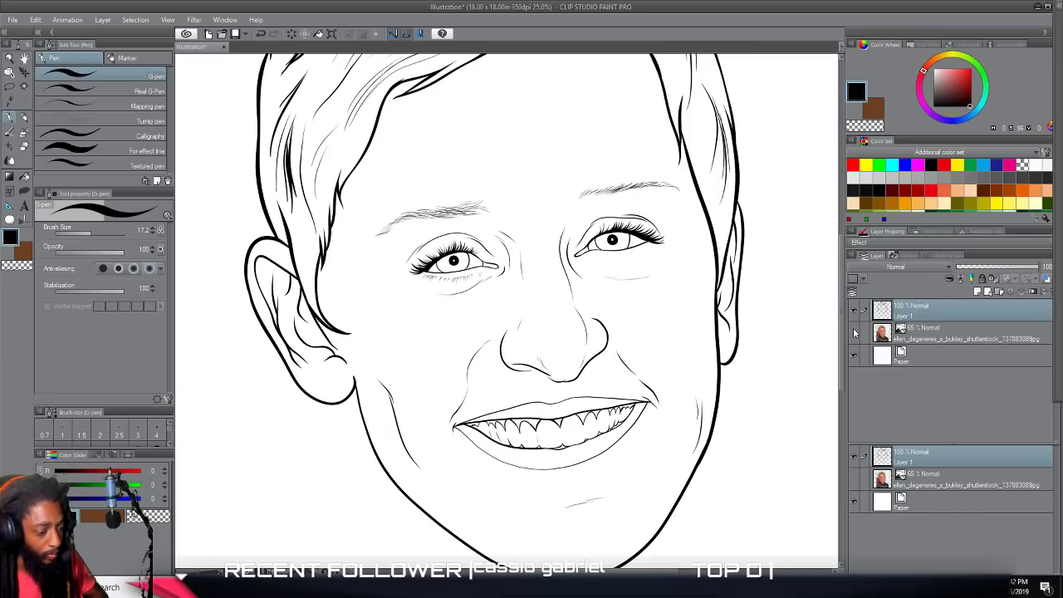
left_click(853, 333)
Draw a row of short, thin lower lashes beneath the eye near the narrow ear, from inner to outer corner.
scroll(746, 340, "up", 5)
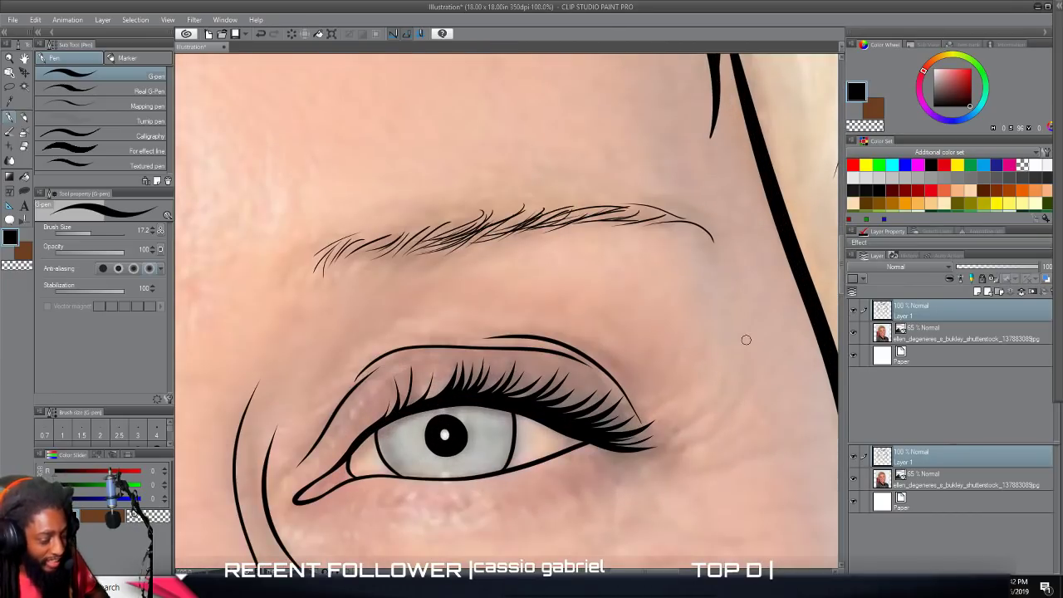
scroll(746, 340, "down", 3)
mouse_move(401, 324)
left_mouse_down()
mouse_move(387, 334)
mouse_move(515, 336)
left_mouse_up()
left_click_drag(520, 320, 531, 337)
mouse_move(531, 319)
left_mouse_down()
mouse_move(546, 349)
mouse_move(538, 316)
mouse_move(549, 316)
mouse_move(556, 344)
mouse_move(558, 310)
mouse_move(568, 344)
mouse_move(567, 311)
mouse_move(623, 281)
left_mouse_up()
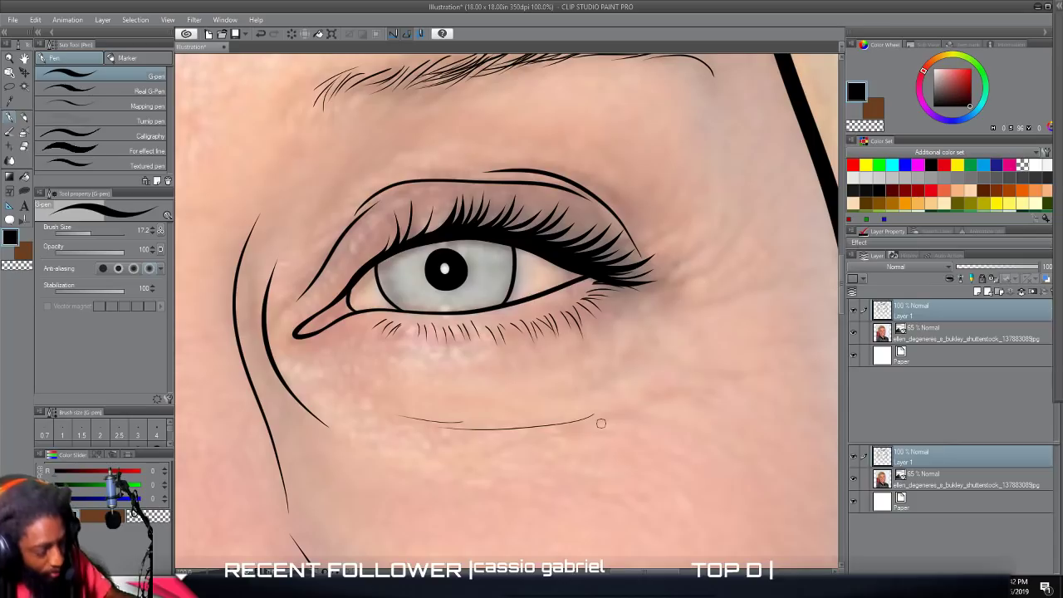
Extend the under-eye crease and add thin crow's-feet lines beyond the outer corner of the eye near the fully visible ear.
scroll(602, 424, "down", 5)
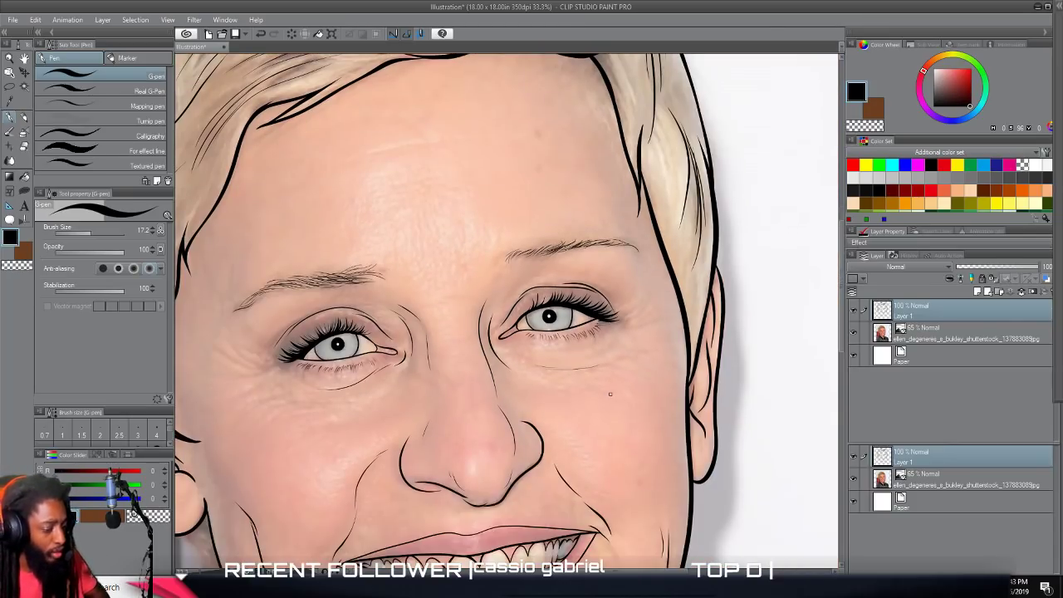
scroll(602, 396, "left", 2)
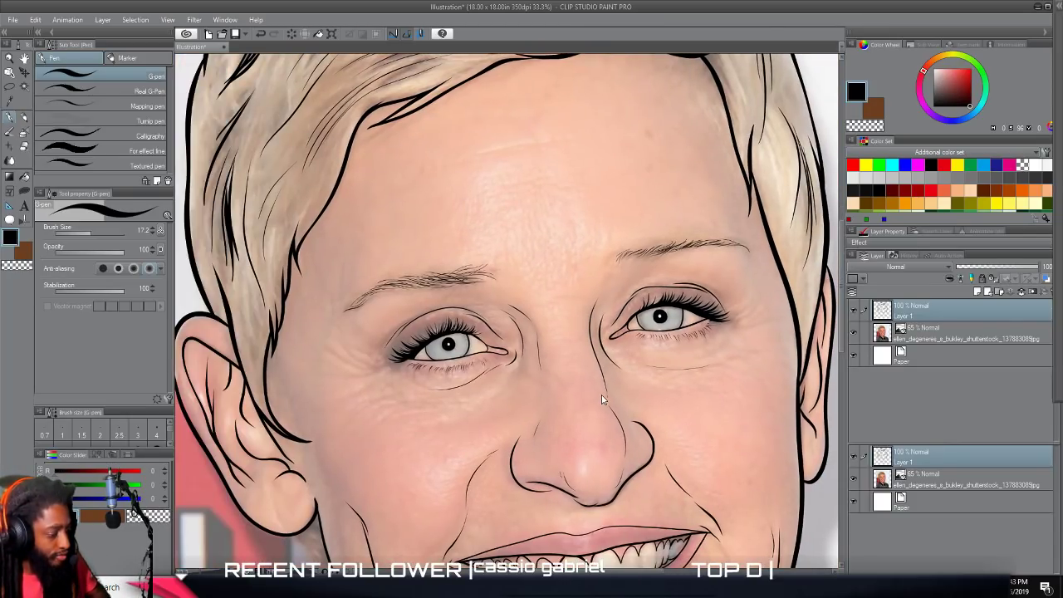
scroll(580, 402, "up", 1)
scroll(579, 402, "left", 3)
scroll(579, 407, "up", 3)
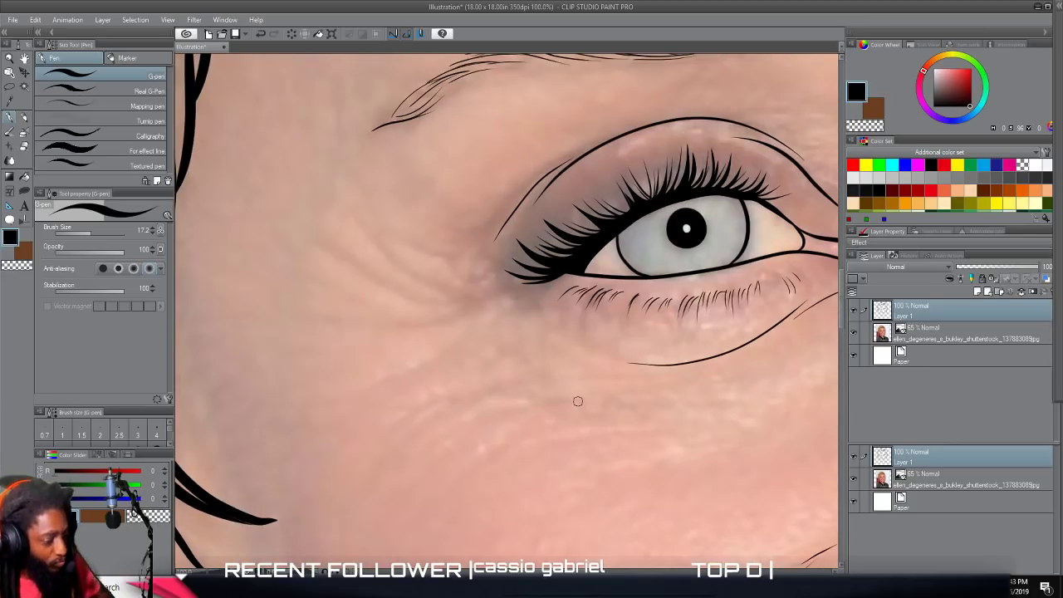
mouse_move(634, 355)
left_mouse_down()
mouse_move(585, 345)
mouse_move(515, 304)
mouse_move(370, 283)
mouse_move(339, 266)
left_mouse_up()
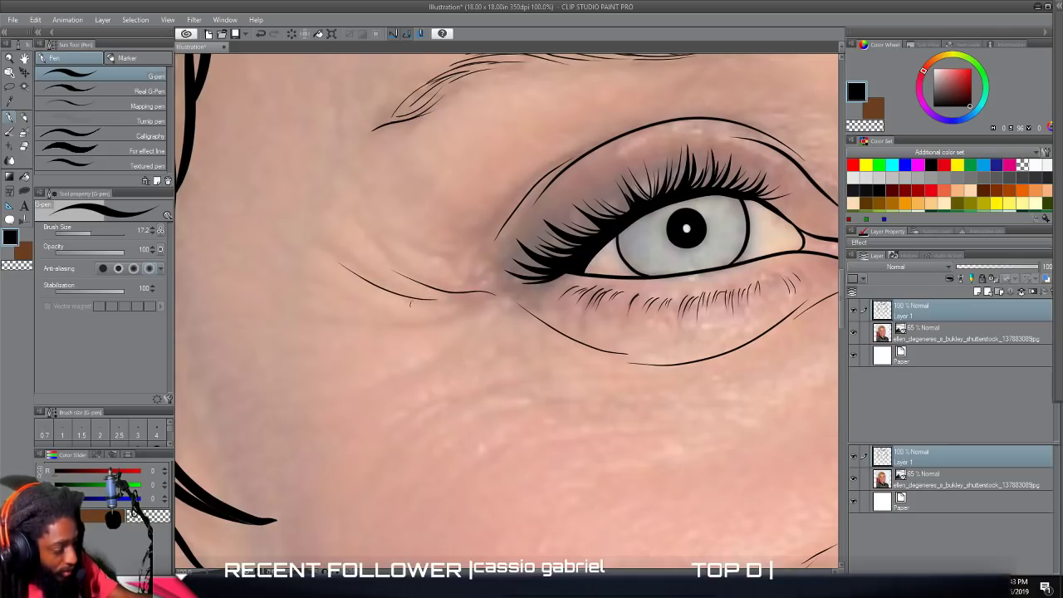
mouse_move(521, 314)
left_mouse_down()
mouse_move(485, 306)
mouse_move(420, 331)
left_mouse_up()
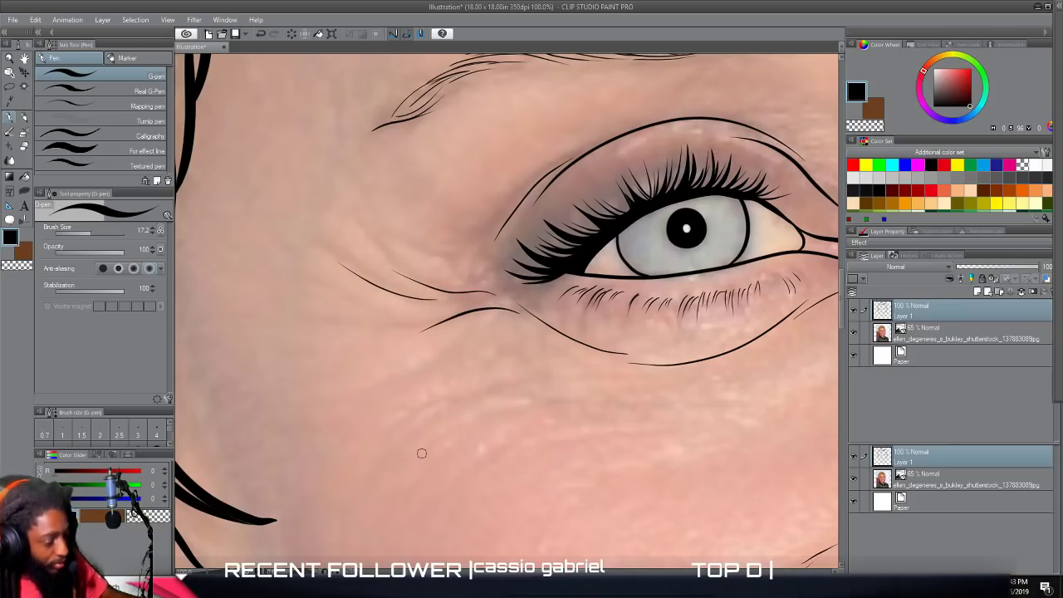
Draw thin crow's-feet lines beyond the outer corner of the eye near the narrow ear.
scroll(429, 488, "down", 3)
scroll(429, 488, "right", 5)
scroll(430, 489, "up", 2)
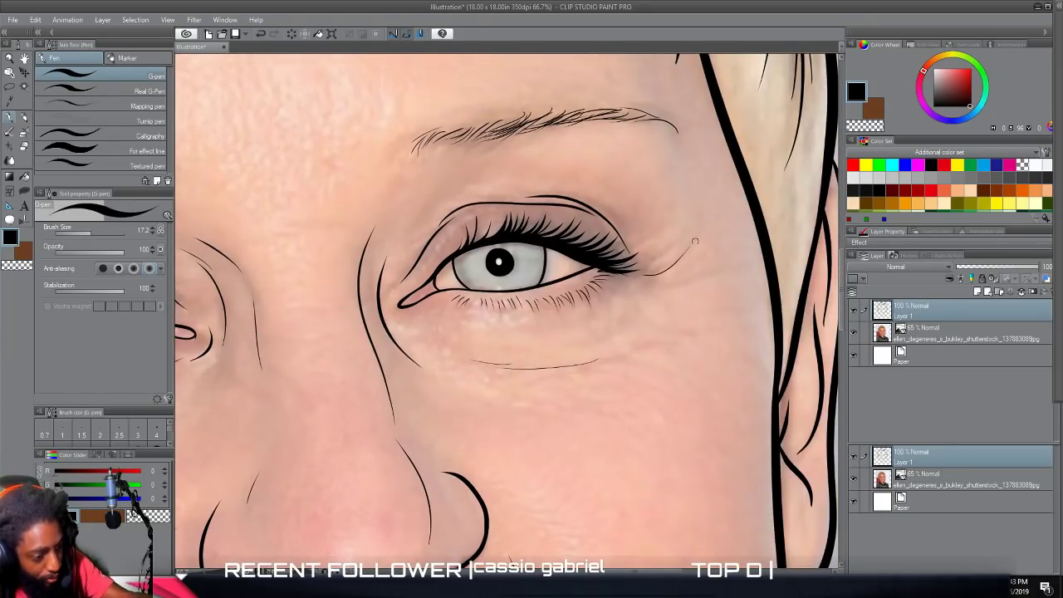
mouse_move(628, 293)
left_mouse_down()
mouse_move(680, 283)
mouse_move(739, 288)
mouse_move(736, 301)
left_mouse_up()
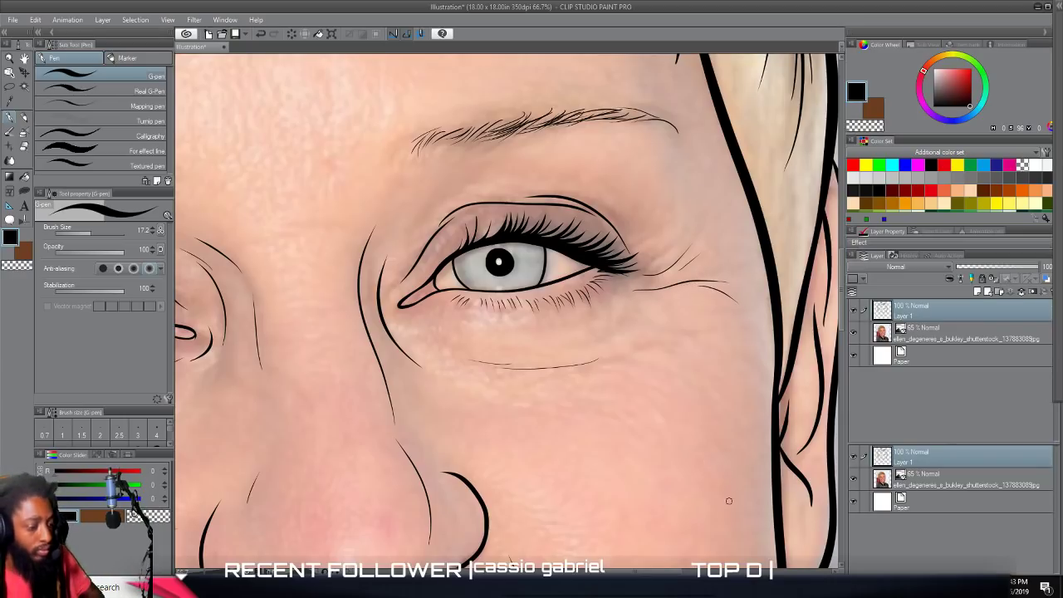
Hide the photo layer so that only the complete line art shows on the white paper.
scroll(728, 501, "down", 3)
scroll(717, 467, "down", 1)
scroll(720, 461, "down", 2)
scroll(742, 422, "right", 1)
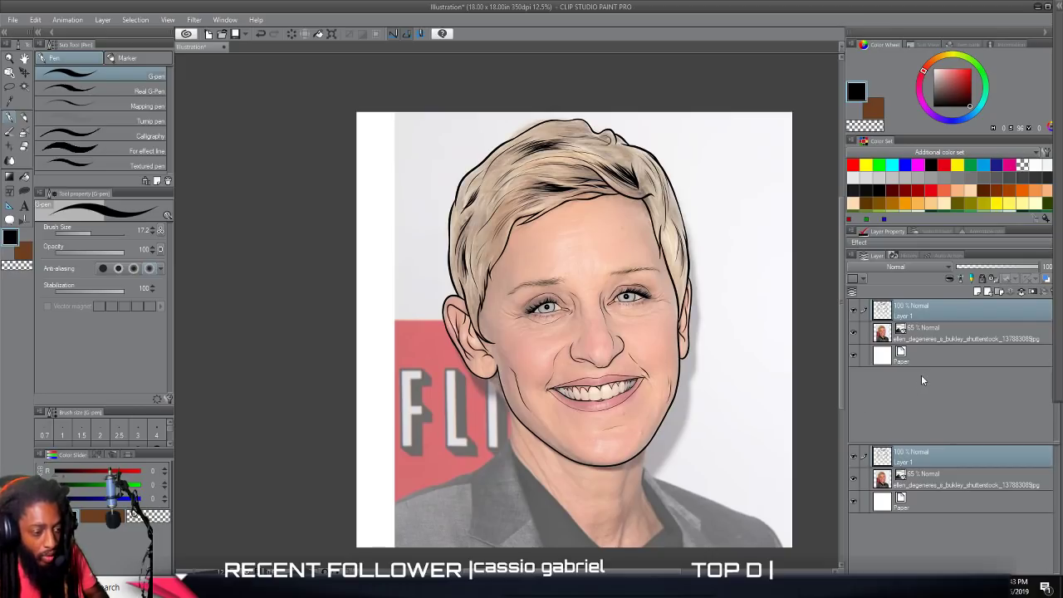
left_click(852, 333)
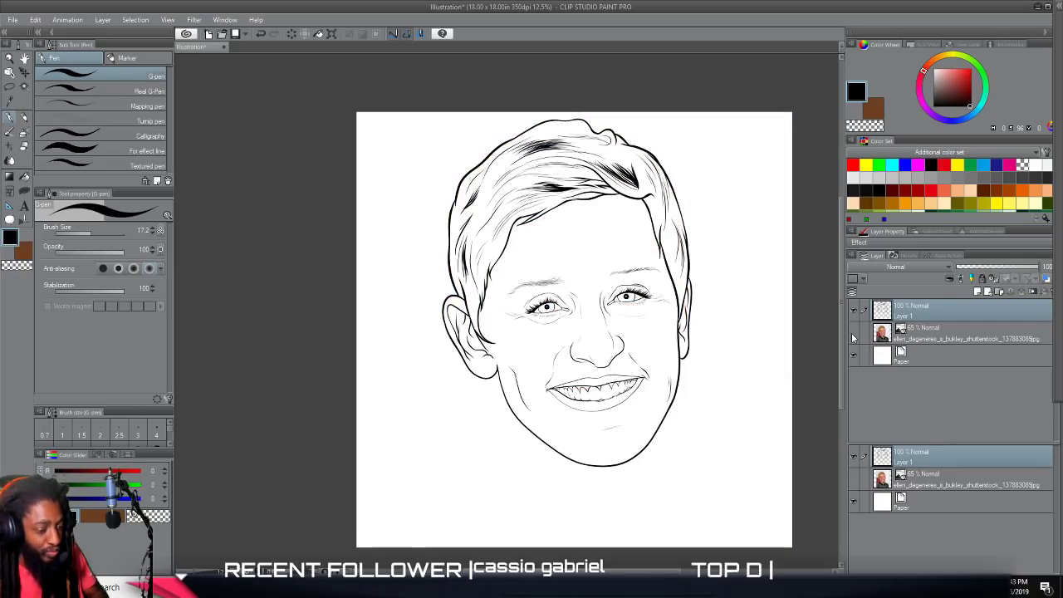
Examine the line art of the eyes, mouth, teeth, nose, ears and hair up close and as a whole.
scroll(775, 365, "up", 1)
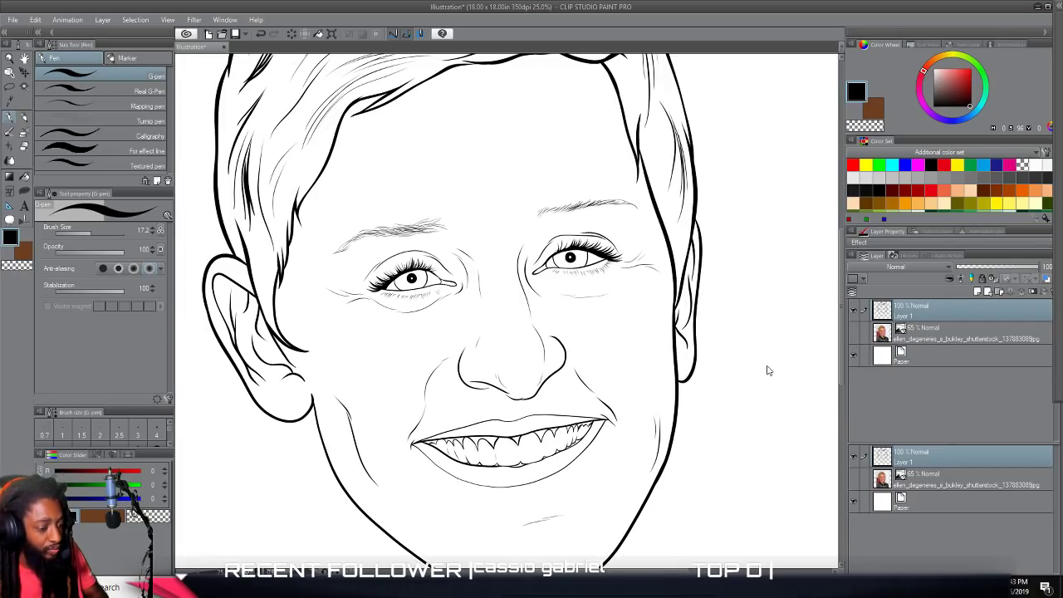
scroll(768, 370, "up", 5)
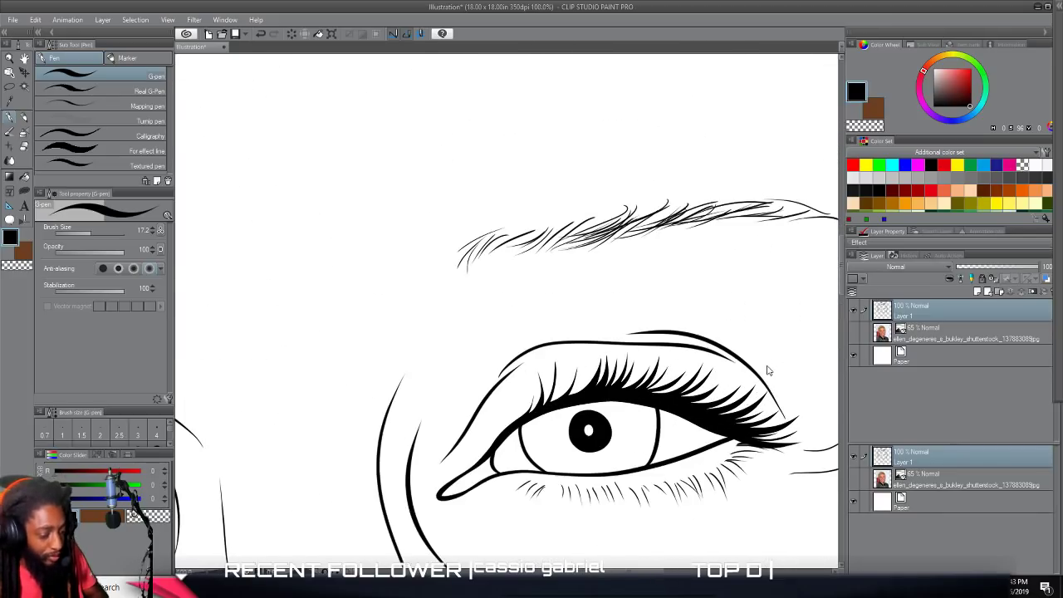
scroll(767, 373, "down", 3)
scroll(709, 426, "left", 5)
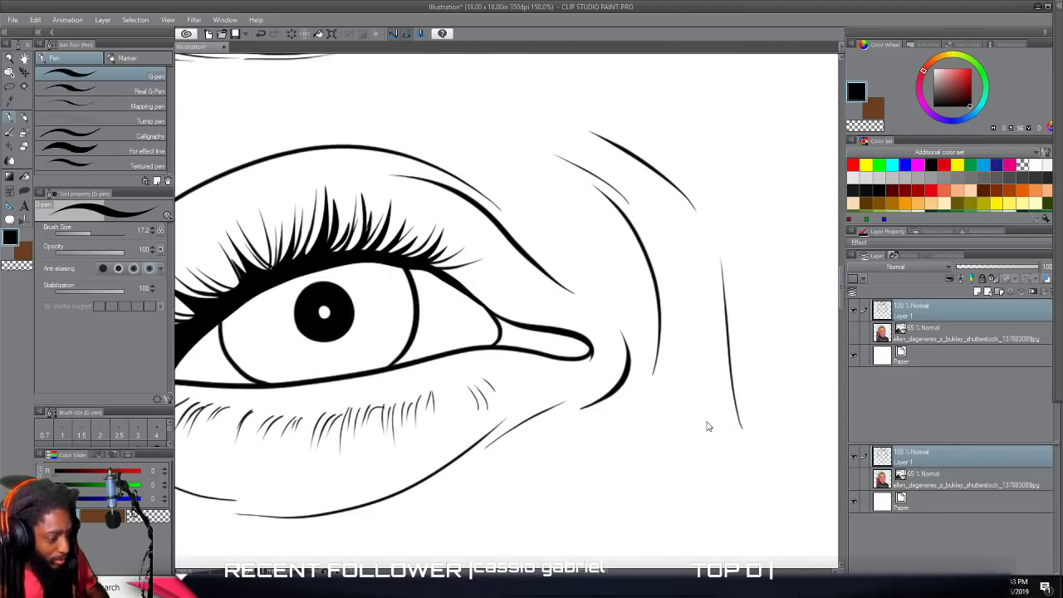
scroll(707, 426, "down", 5)
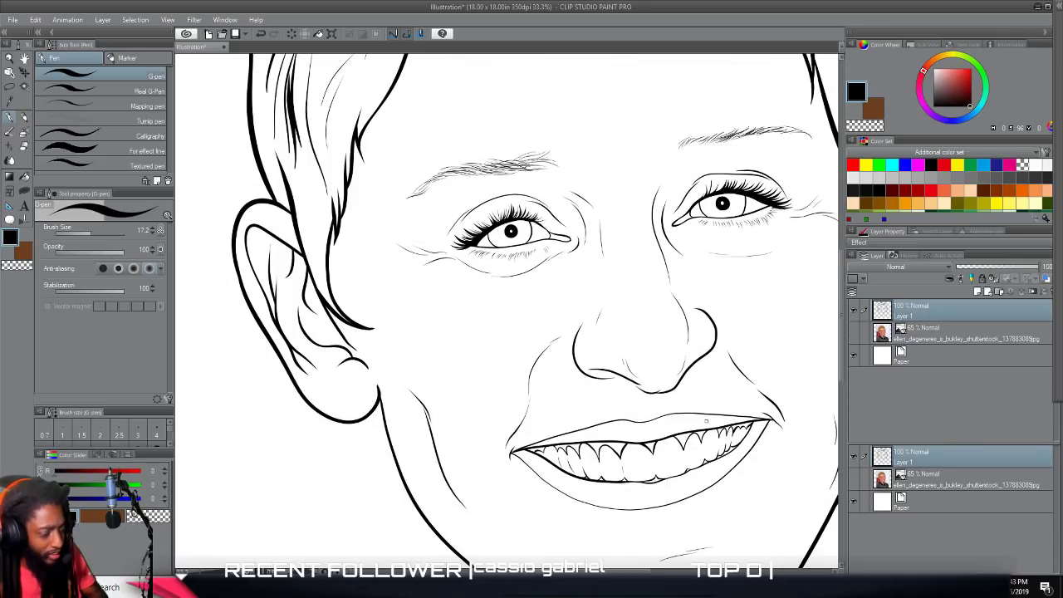
scroll(707, 426, "up", 4)
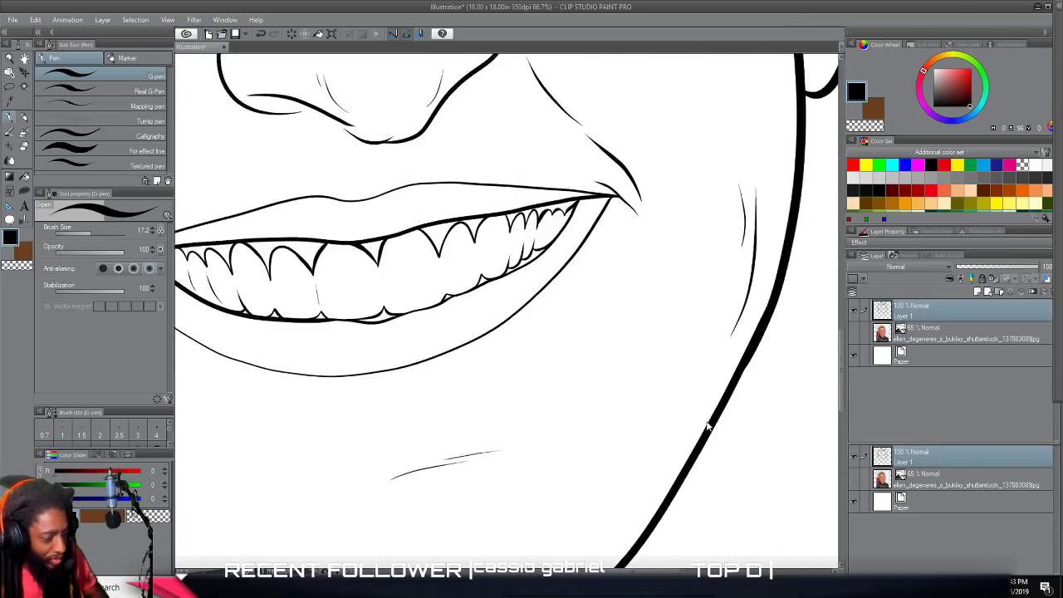
scroll(707, 421, "up", 3)
scroll(706, 421, "left", 2)
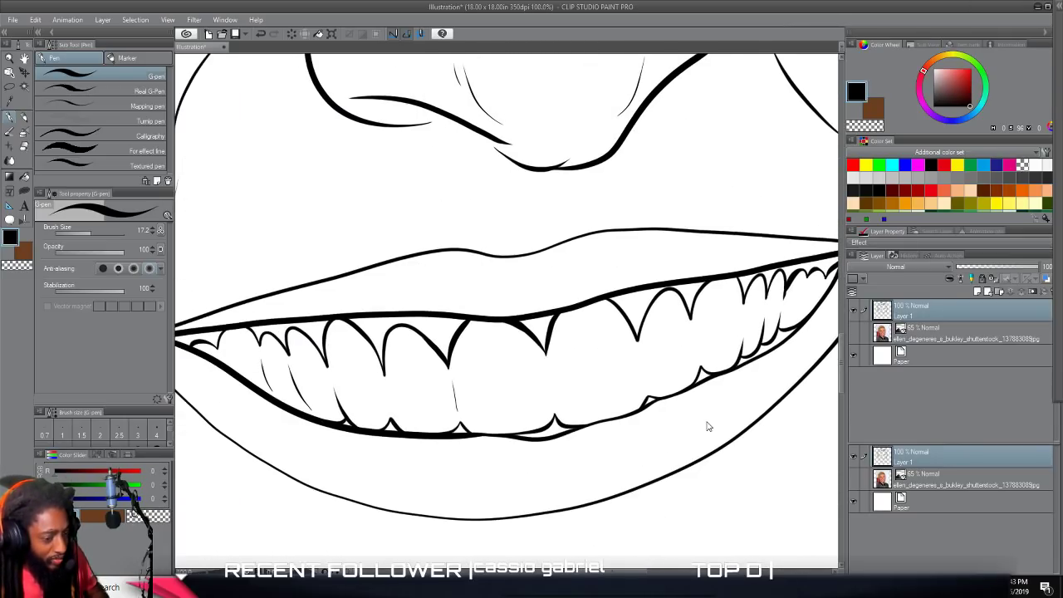
scroll(707, 426, "left", 3)
scroll(707, 426, "right", 8)
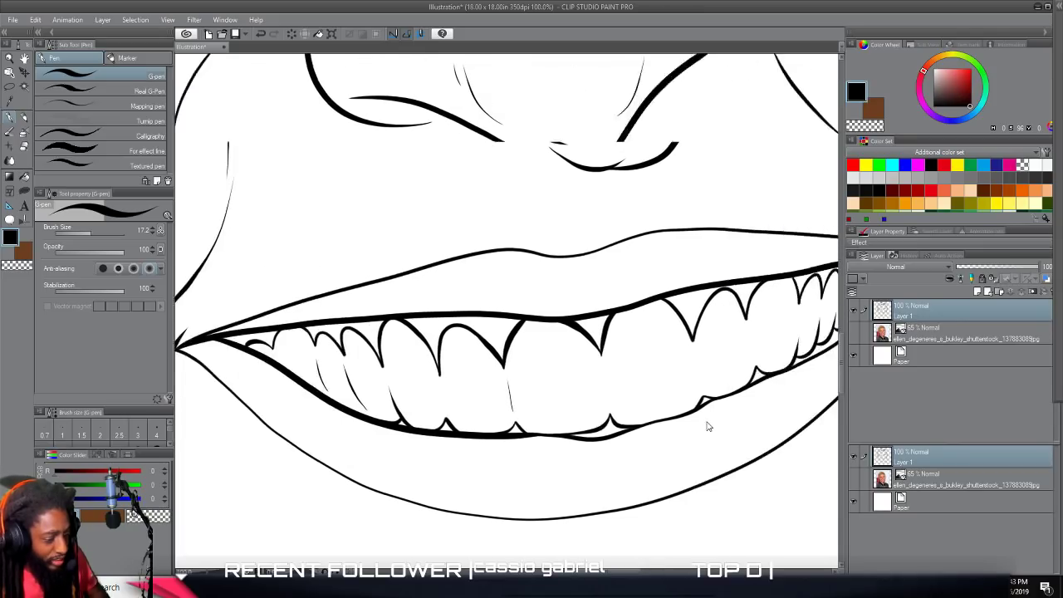
scroll(707, 426, "down", 2)
scroll(707, 427, "right", 3)
scroll(707, 426, "up", 8)
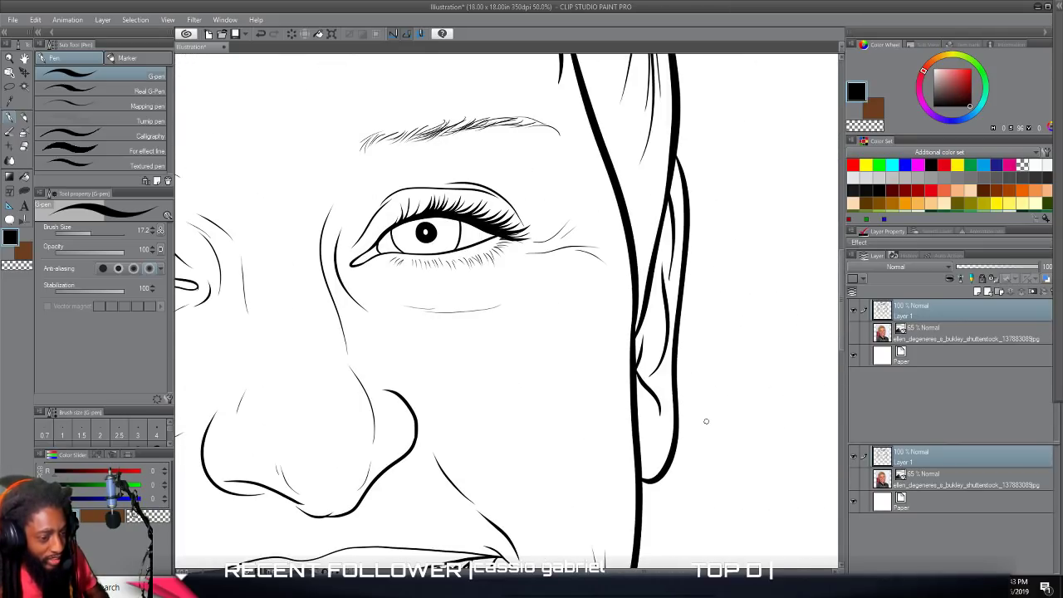
scroll(707, 426, "left", 3)
scroll(707, 426, "left", 4)
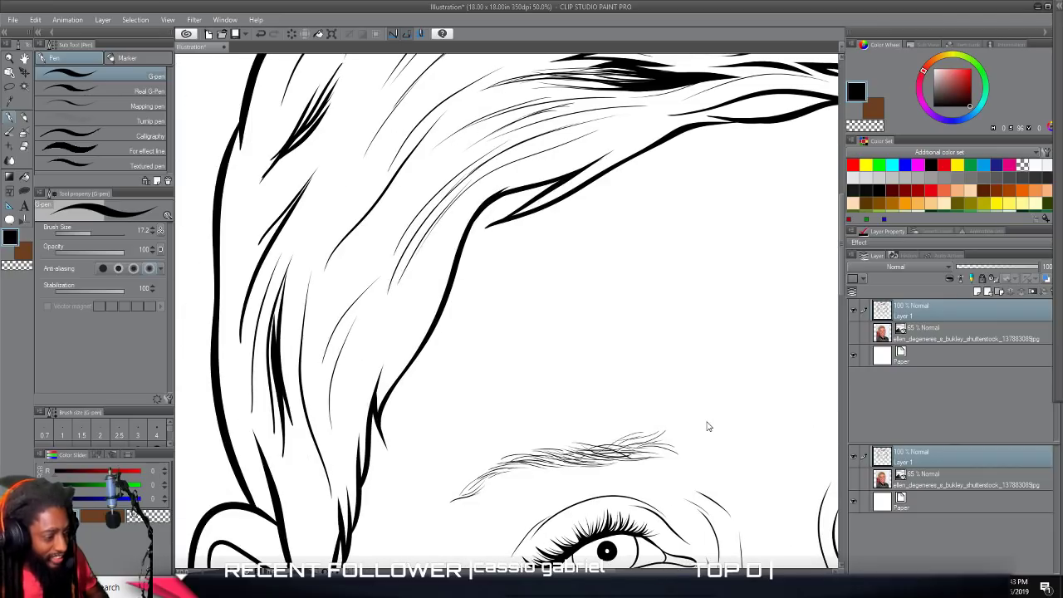
scroll(707, 426, "down", 3)
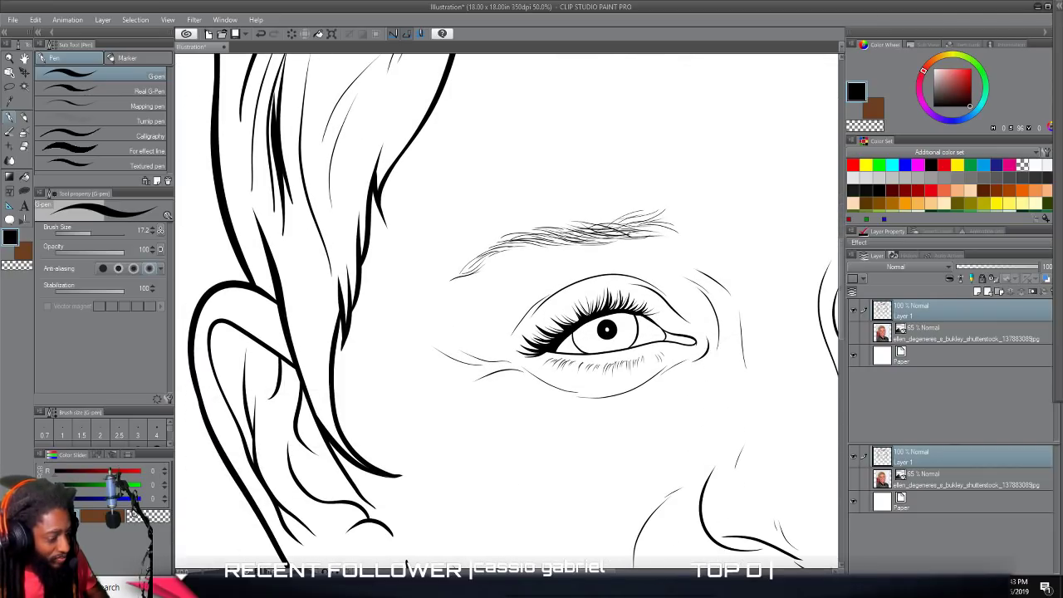
scroll(707, 427, "down", 1)
scroll(706, 421, "down", 1)
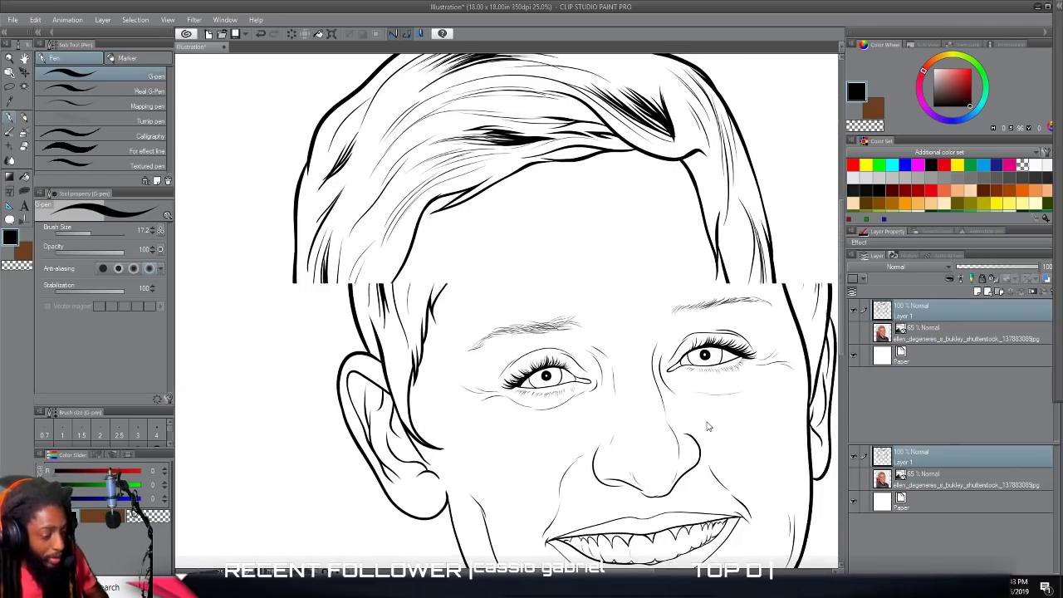
scroll(711, 480, "down", 2)
scroll(710, 480, "up", 1)
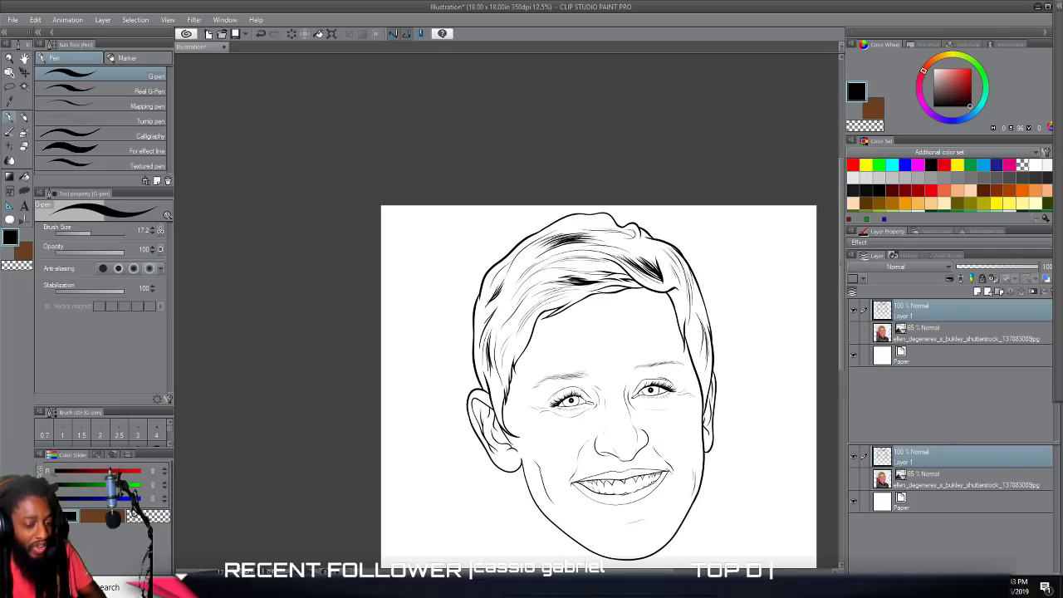
Duplicate the line art layer, Layer 1, three times.
right_click(916, 305)
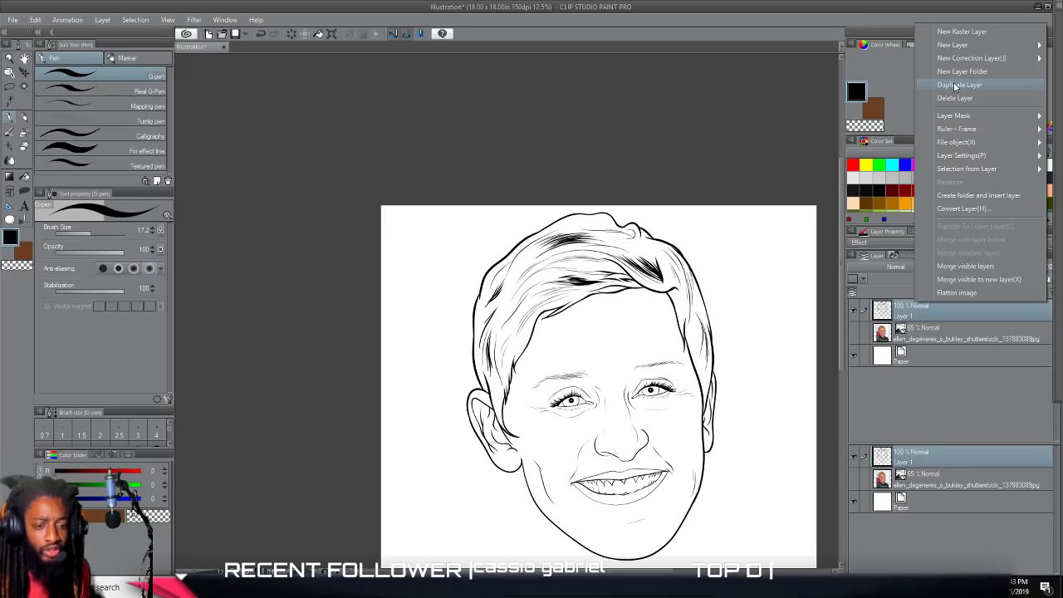
left_click(956, 85)
right_click(915, 340)
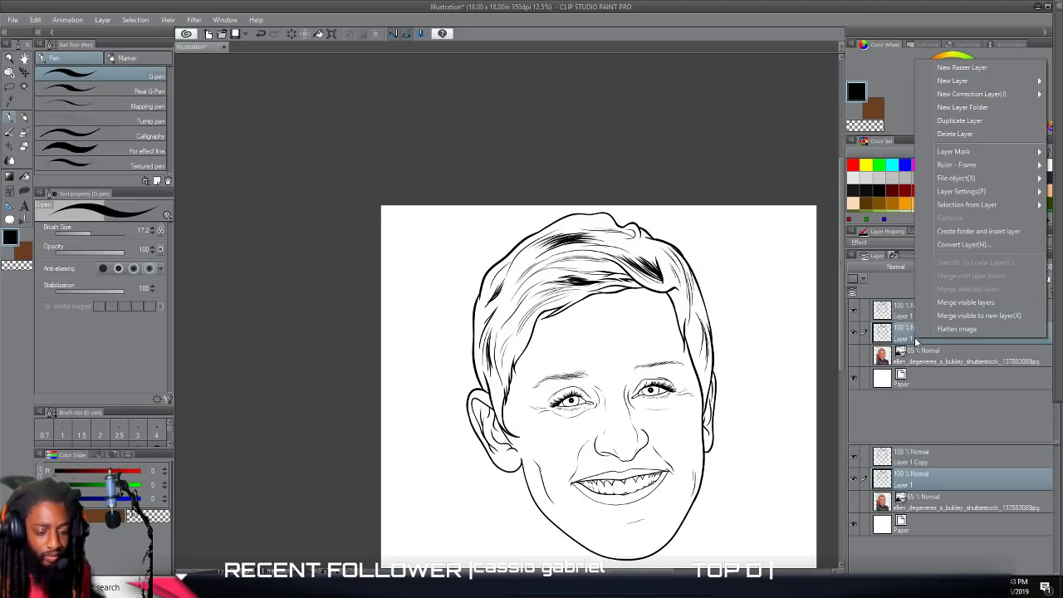
left_click(948, 123)
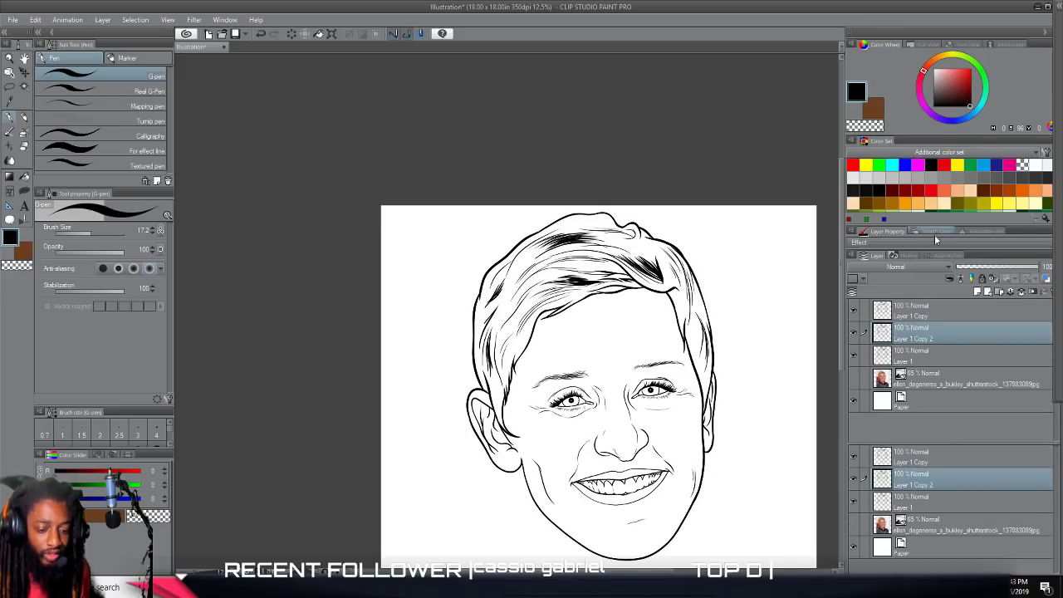
right_click(917, 354)
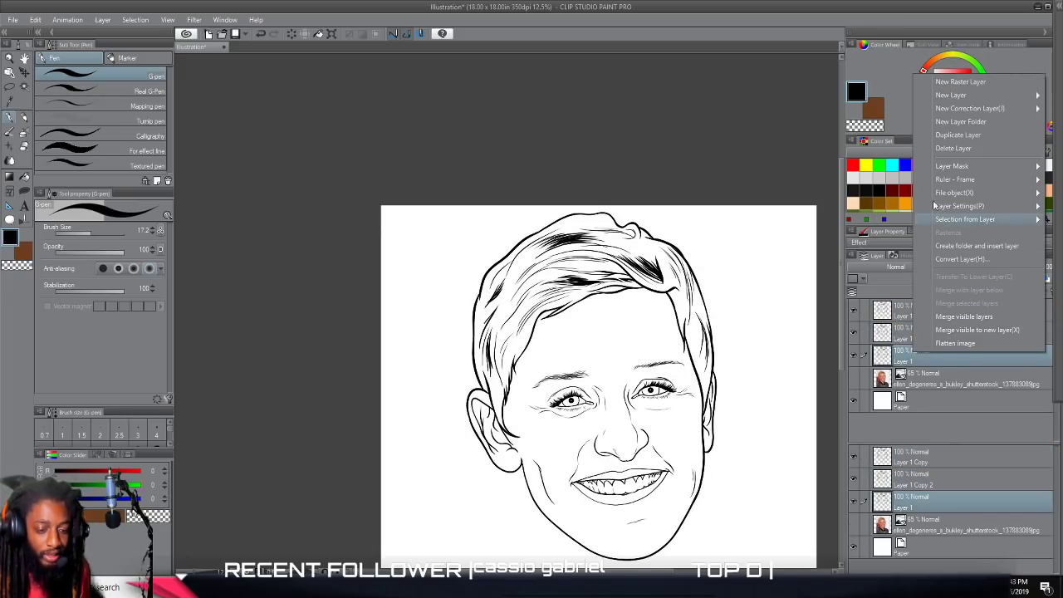
left_click(956, 137)
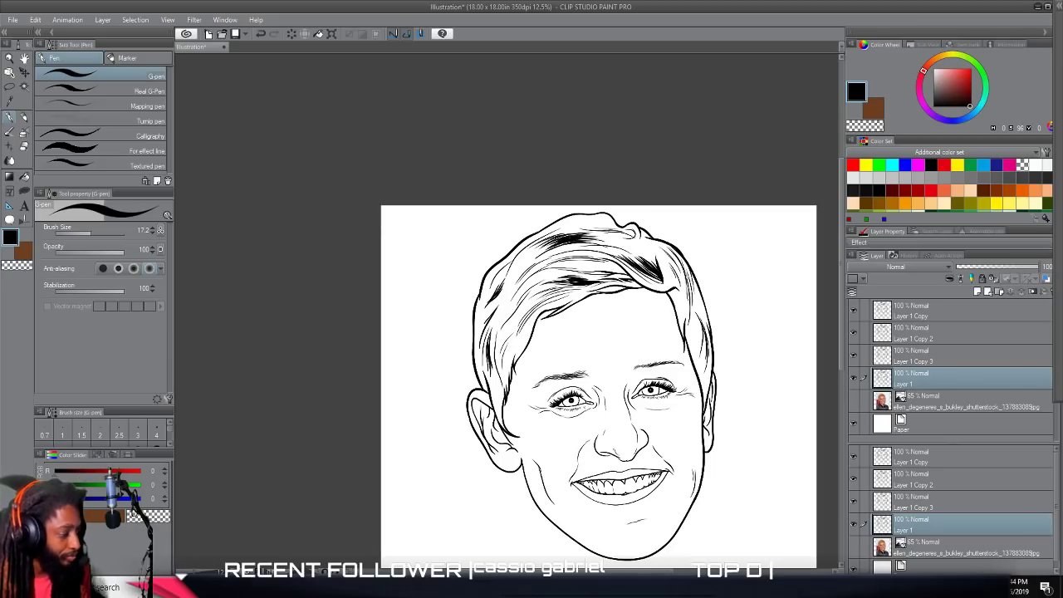
Show the photo layer again and raise its opacity to 100%.
left_click(853, 406)
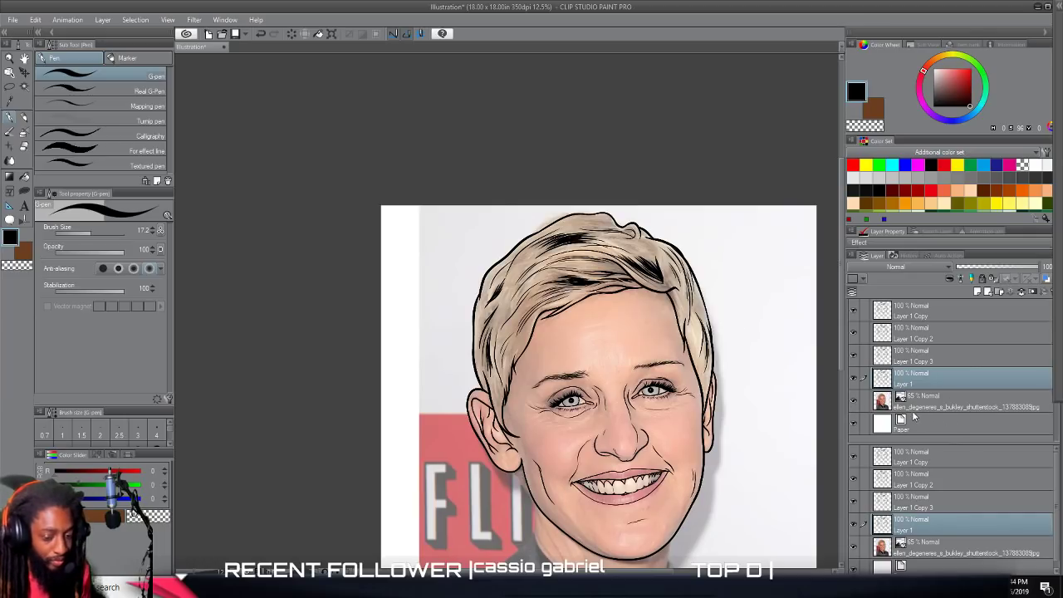
left_click(922, 404)
left_click_drag(1012, 272, 1045, 275)
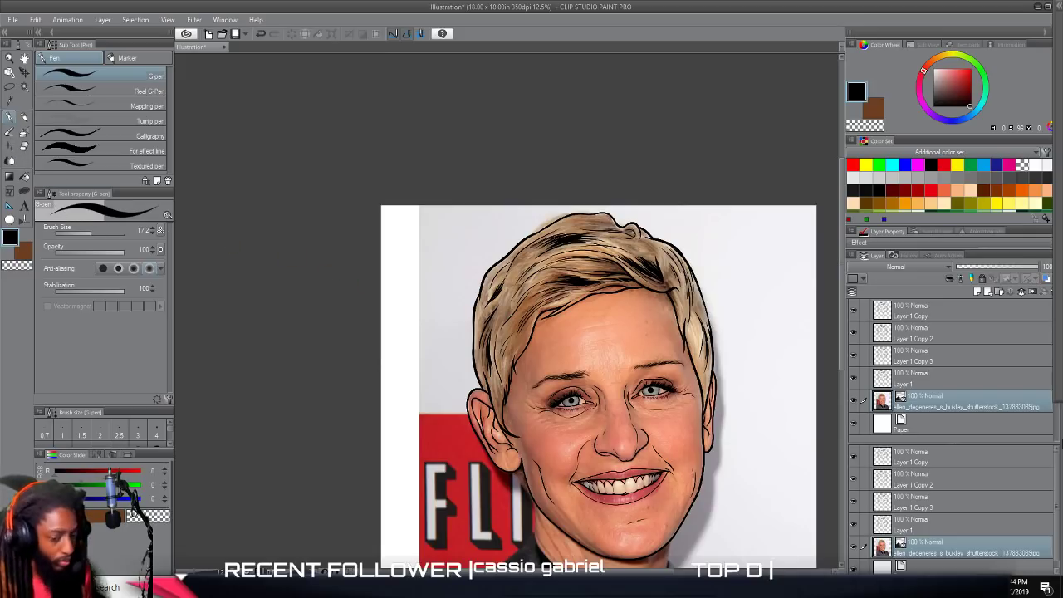
Add a new raster layer between the photo layer and the paper, and merge the photo into that layer instead of the paper.
left_click(1023, 292)
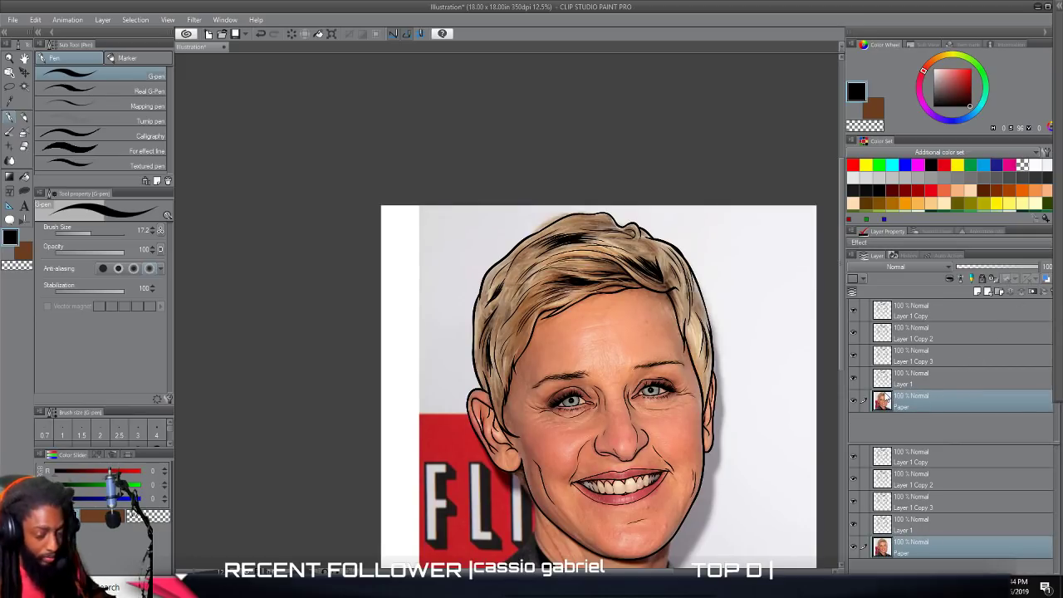
key("ctrl+z")
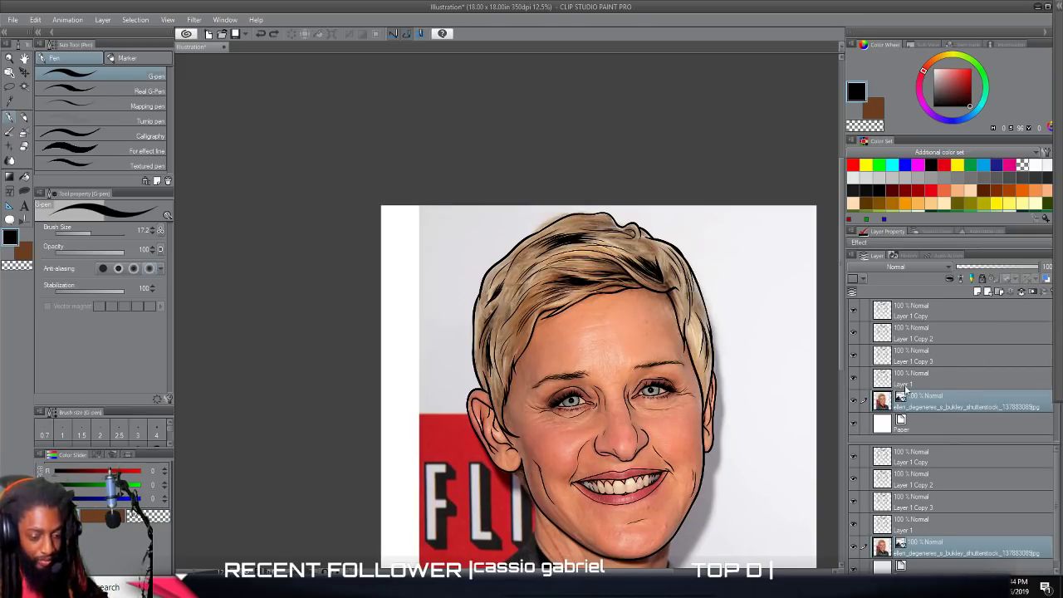
left_click(983, 292)
left_click_drag(920, 419, 920, 431)
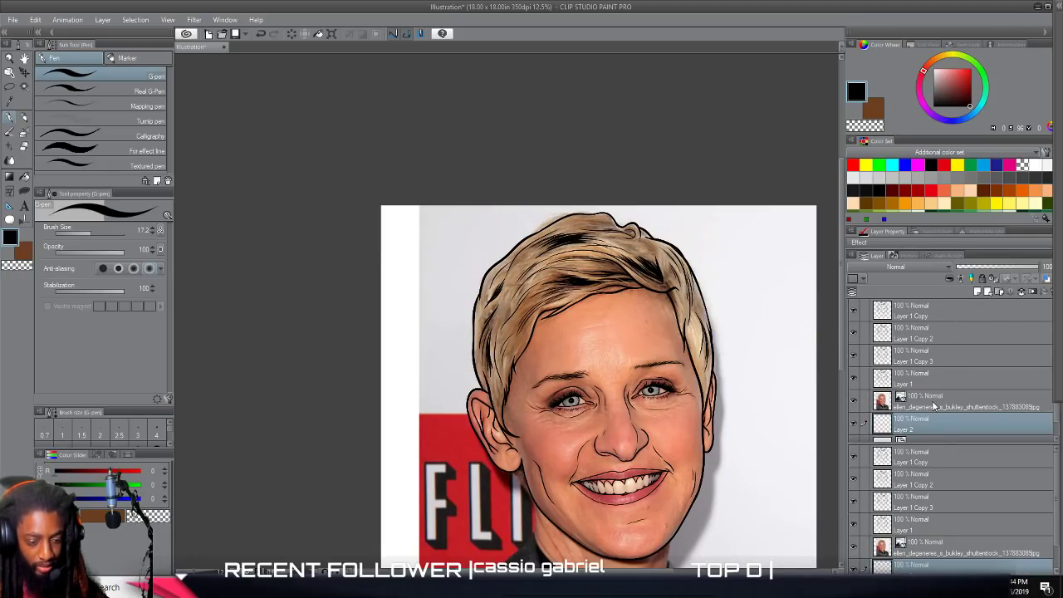
left_click(934, 405)
left_click(1023, 294)
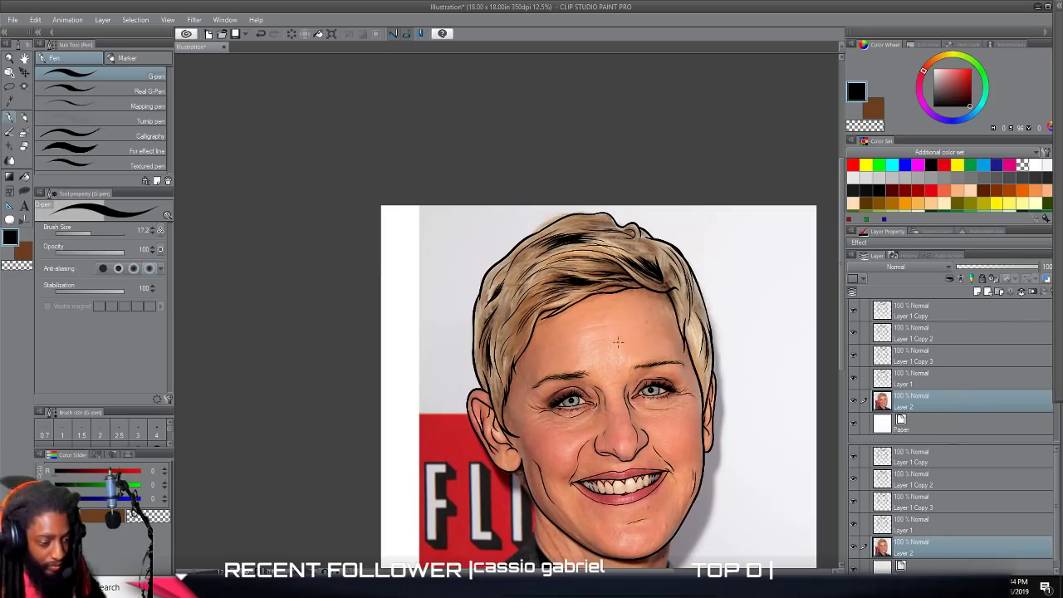
Sample a light skin tone from the forehead in the photo and hide the photo layer, Layer 2.
left_click(637, 311, "alt")
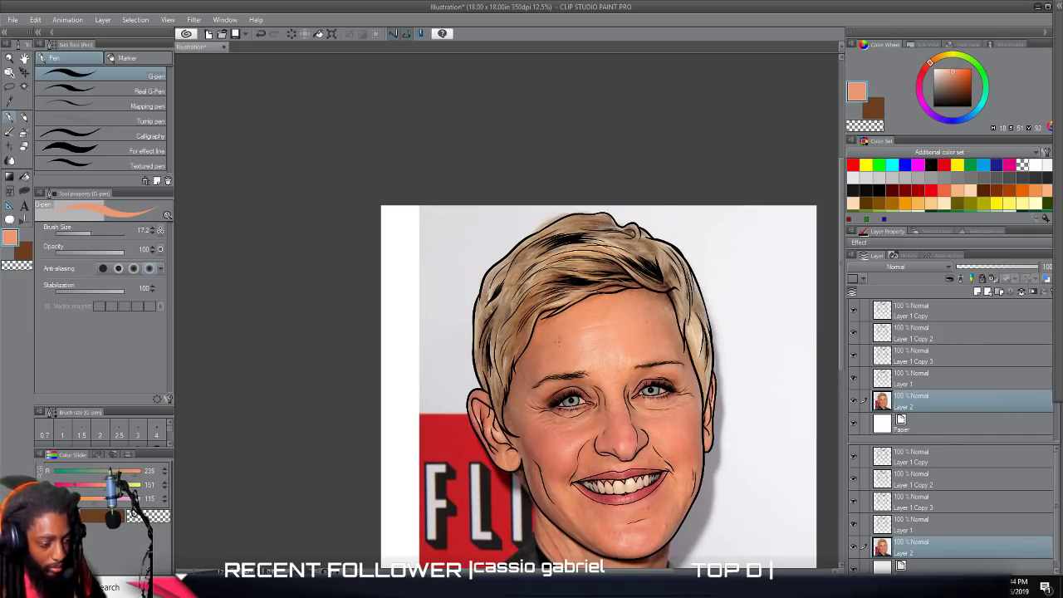
left_click(576, 341, "alt")
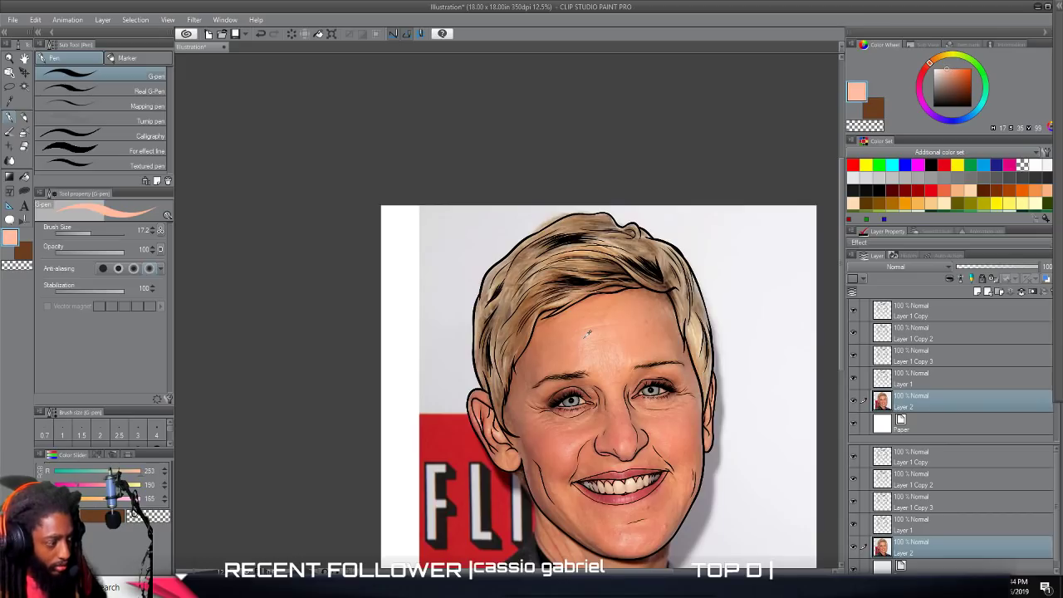
left_click(590, 333, "alt")
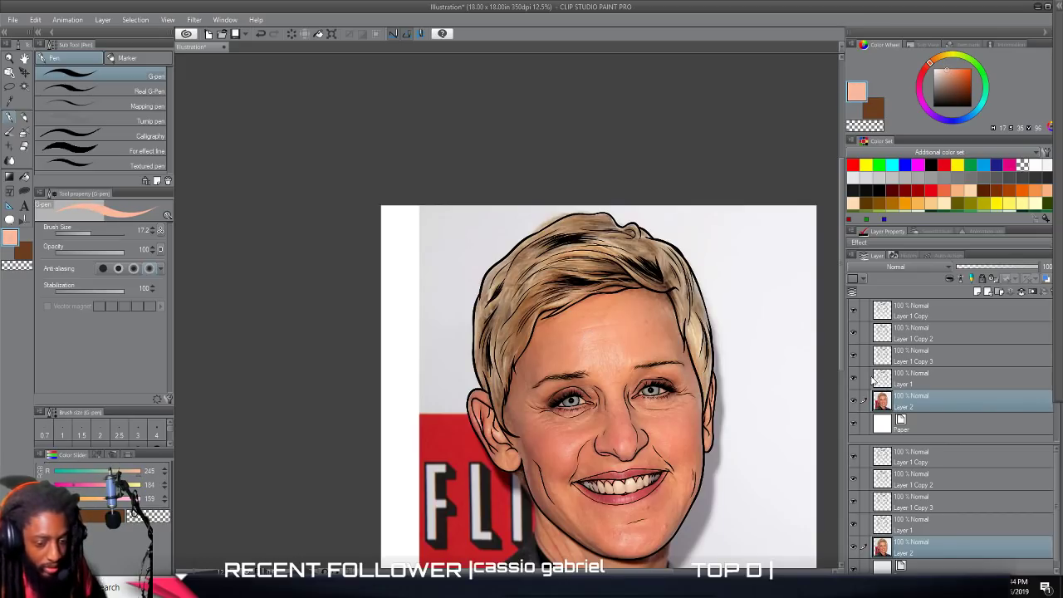
left_click(853, 402)
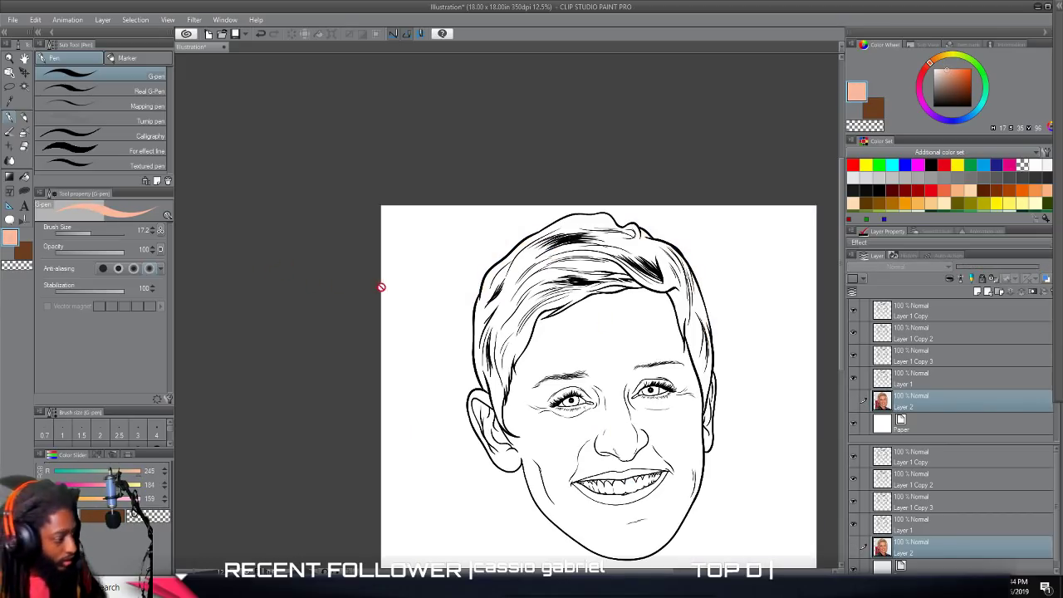
Lighten the sampled drawing color to a peach skin tone with RGB 253, 192, 167.
left_click(10, 241)
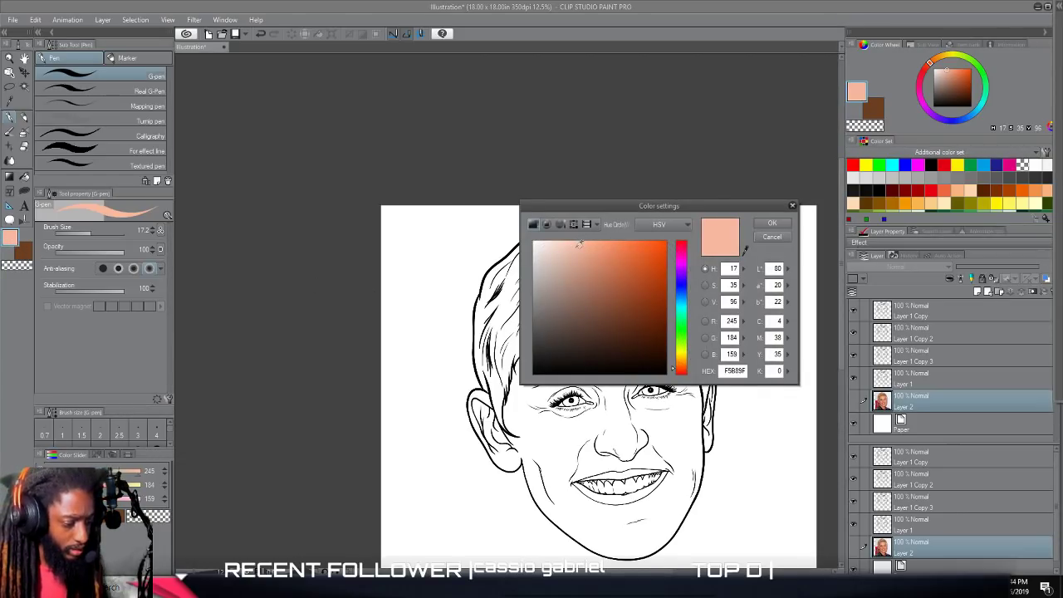
left_click_drag(581, 245, 582, 238)
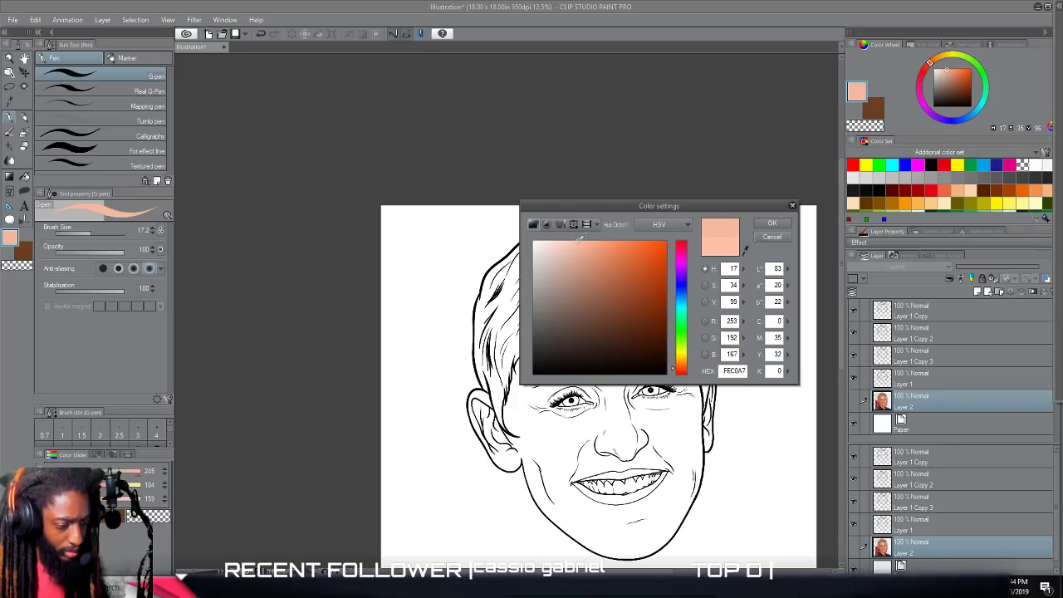
left_click(765, 226)
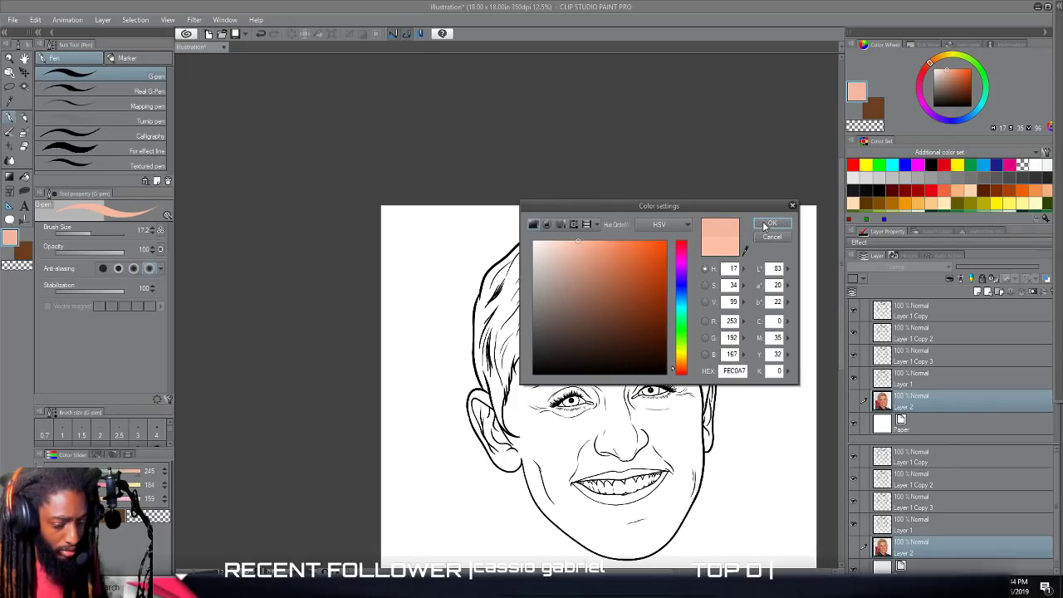
Fill the face and both ears with the peach skin tone on Layer 1.
left_click(911, 381)
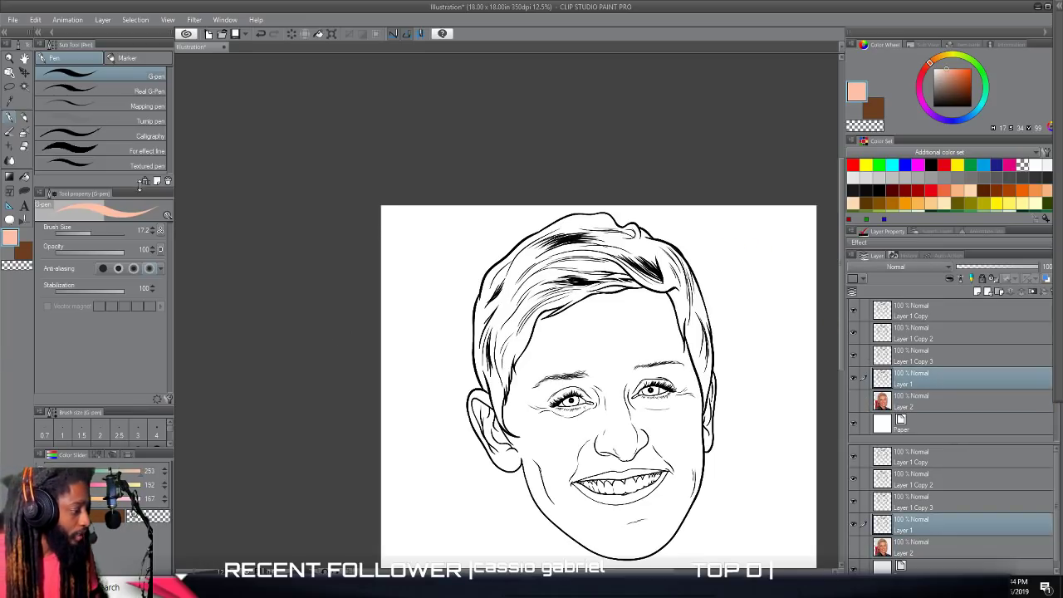
left_click(25, 177)
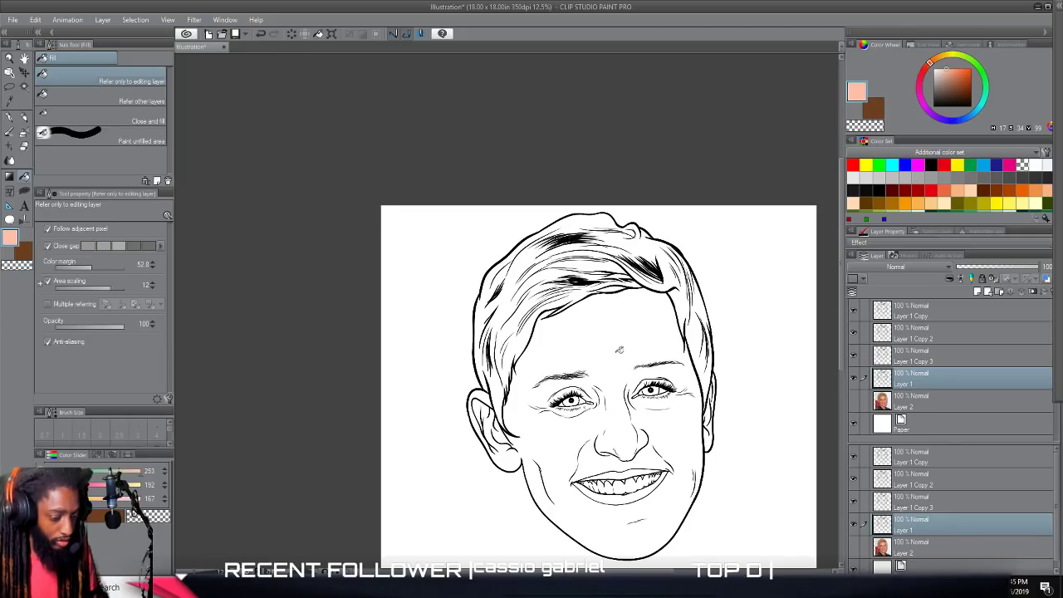
left_click(619, 350)
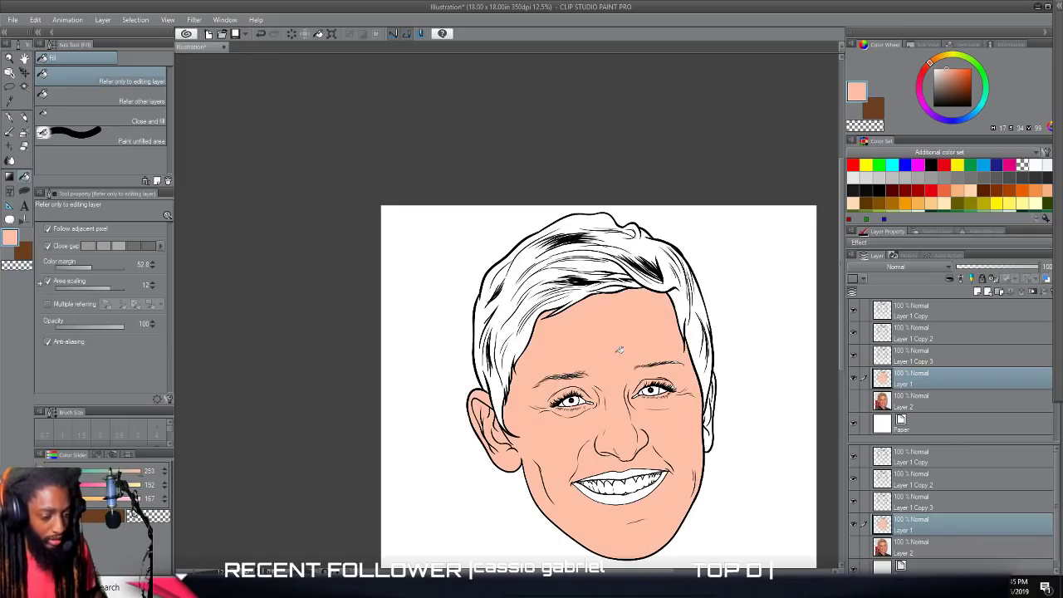
scroll(704, 388, "down", 2)
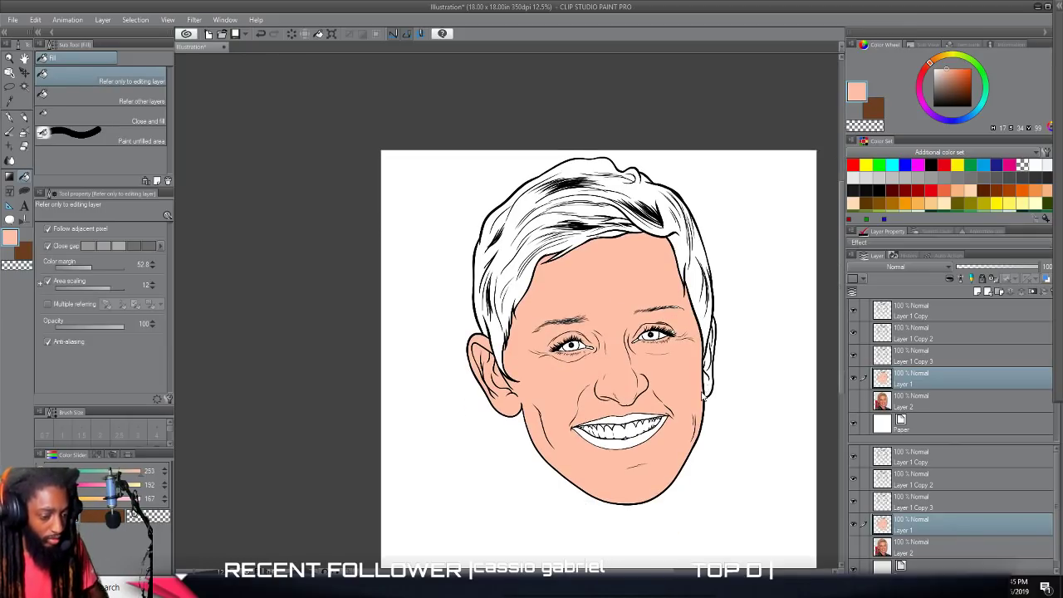
scroll(705, 388, "up", 2)
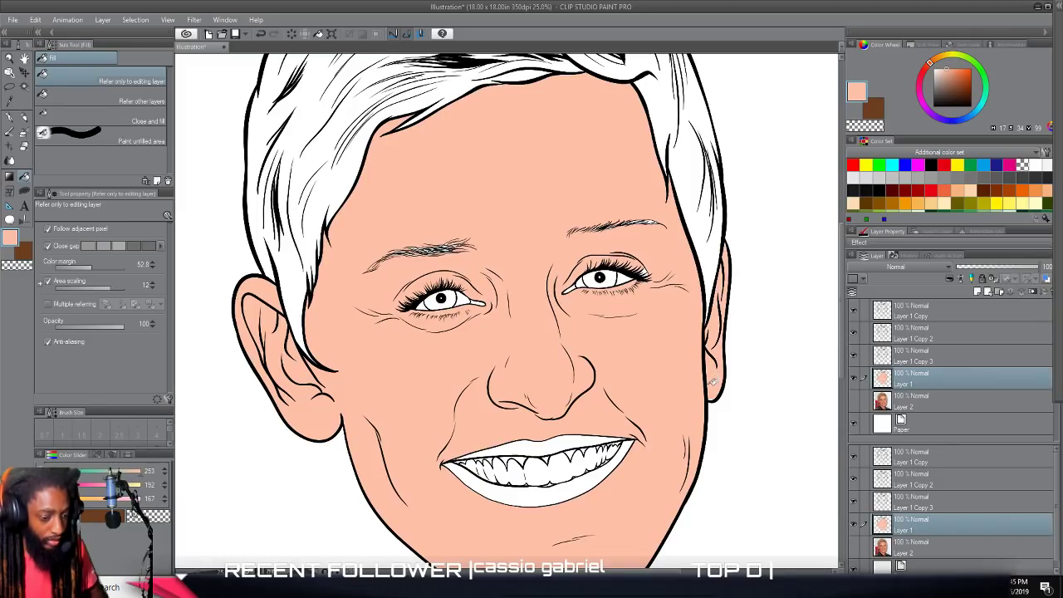
Cover the white gaps inside both eyebrows with the skin tone using Lasso fill.
scroll(711, 381, "up", 2)
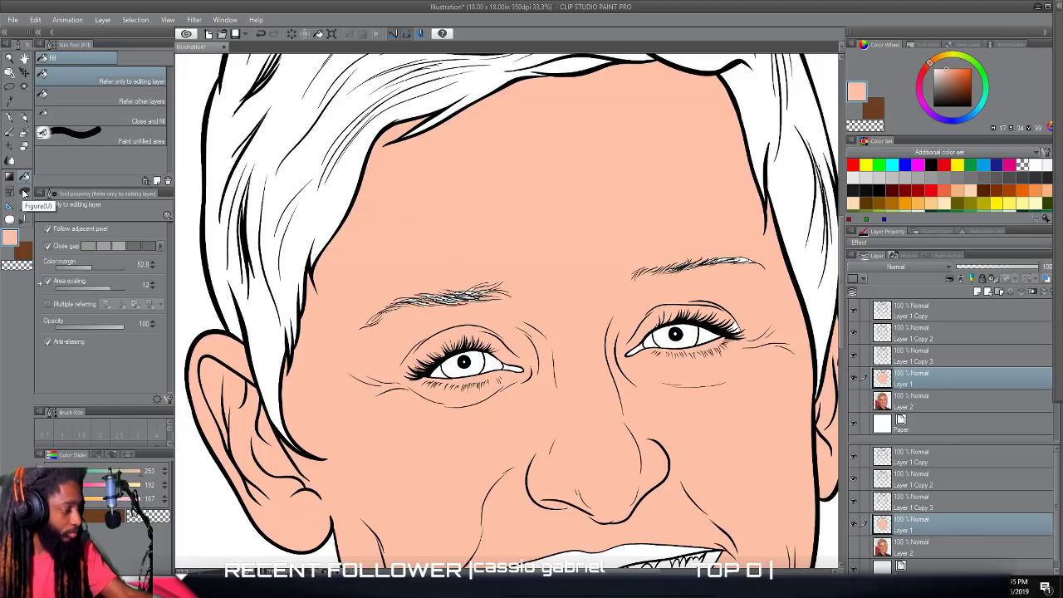
left_click(24, 191)
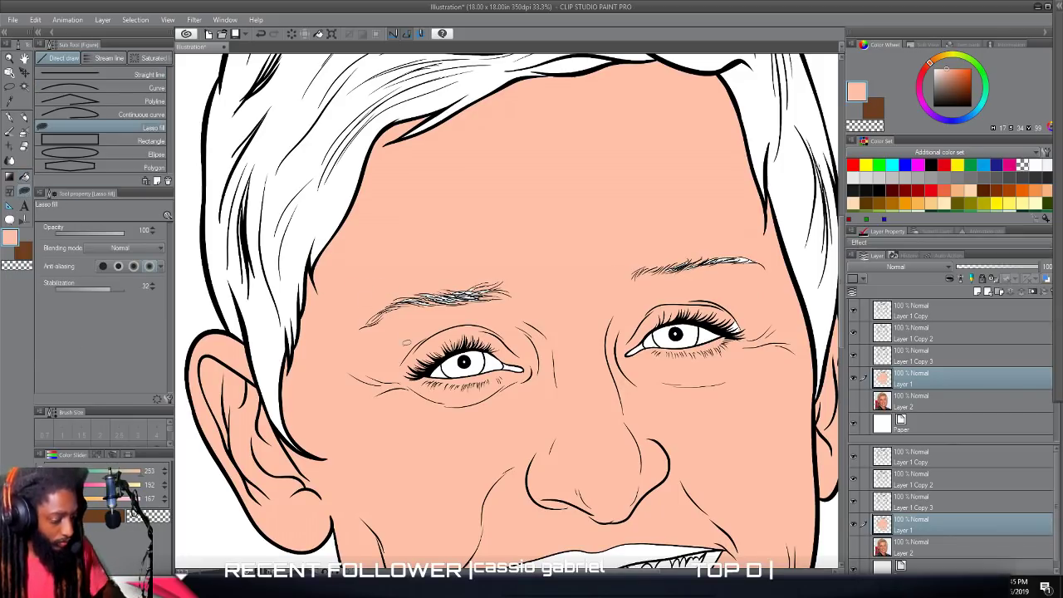
scroll(408, 355, "up", 2)
scroll(408, 356, "up", 2)
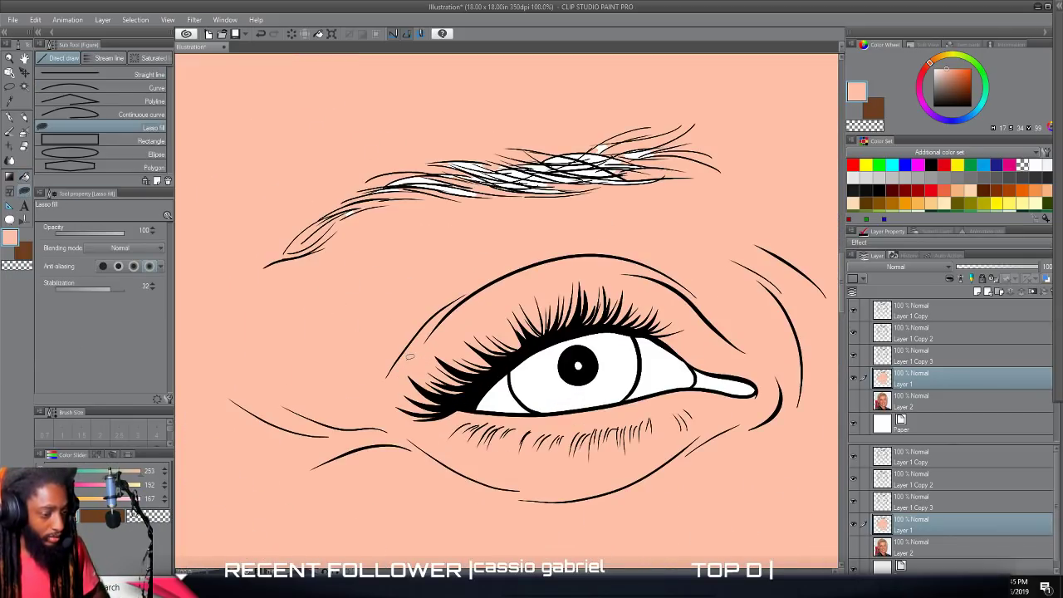
mouse_move(286, 279)
left_mouse_down()
mouse_move(273, 411)
mouse_move(725, 328)
mouse_move(757, 192)
mouse_move(463, 140)
mouse_move(273, 278)
mouse_move(292, 313)
left_mouse_up()
scroll(292, 312, "down", 2)
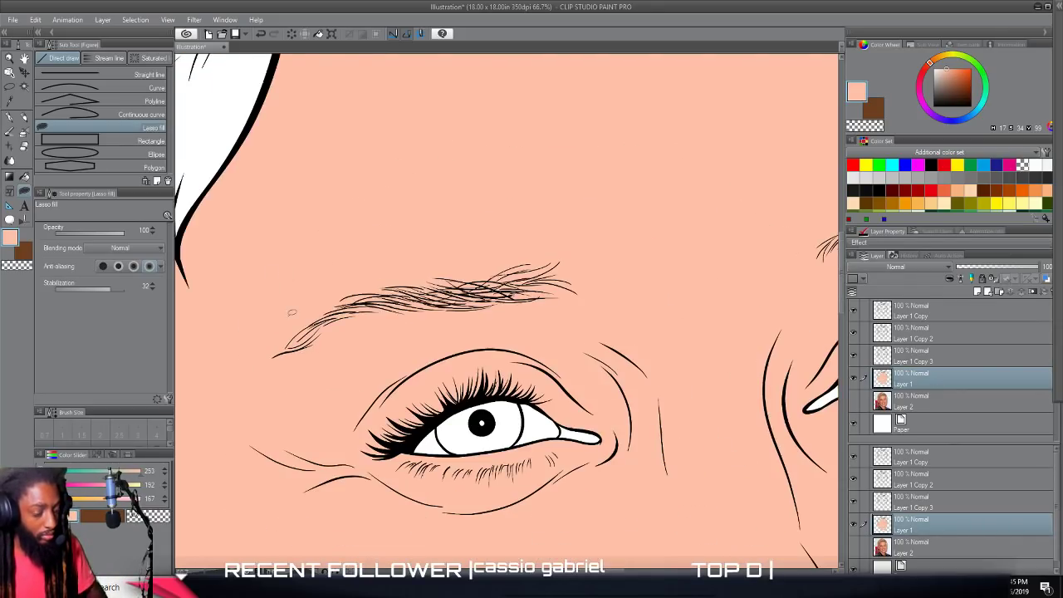
left_click_drag(574, 311, 290, 314)
scroll(291, 310, "up", 1)
mouse_move(447, 163)
left_mouse_down()
mouse_move(436, 275)
mouse_move(676, 294)
mouse_move(573, 126)
mouse_move(416, 242)
left_mouse_up()
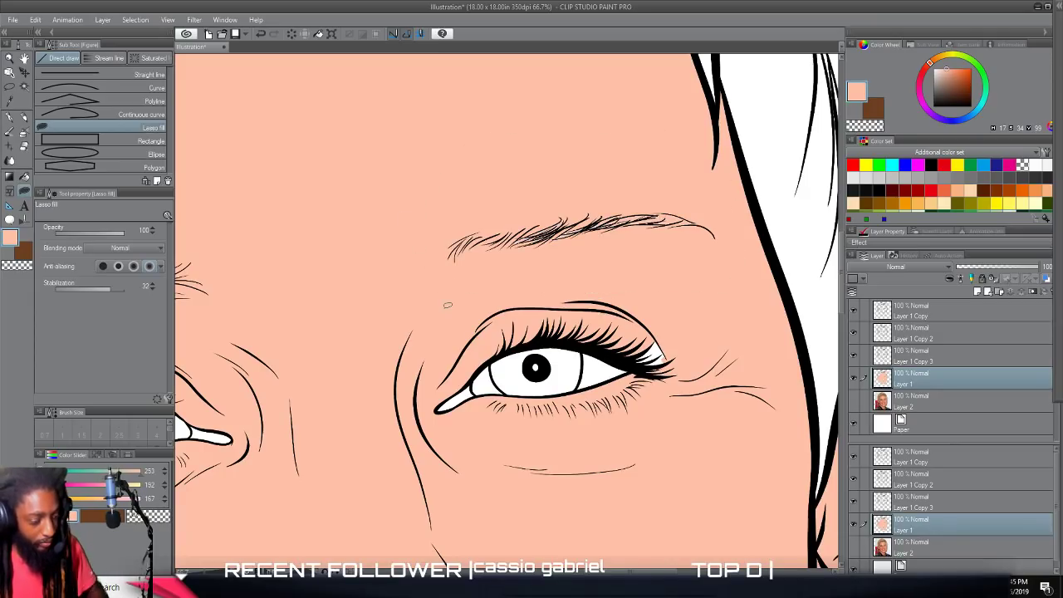
Cover the small unfilled white gaps around the eyelashes and eyelids with the skin tone using Lasso fill.
scroll(448, 308, "up", 2)
scroll(447, 313, "right", 2)
scroll(449, 303, "down", 1)
mouse_move(274, 244)
left_mouse_down()
mouse_move(291, 316)
mouse_move(373, 292)
mouse_move(483, 281)
mouse_move(613, 305)
mouse_move(679, 360)
mouse_move(771, 361)
mouse_move(471, 77)
mouse_move(296, 249)
left_mouse_up()
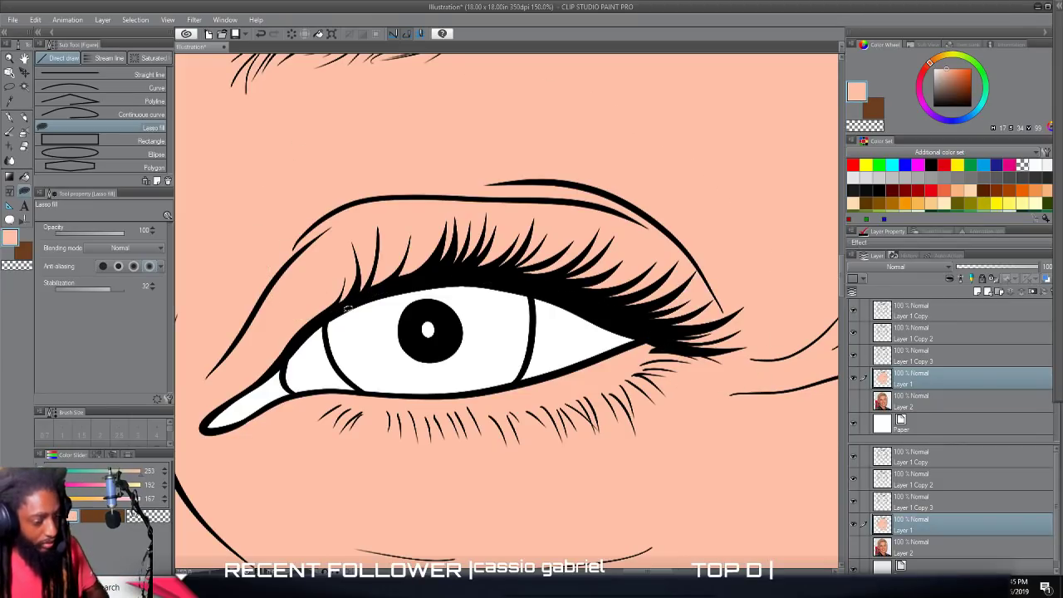
scroll(346, 315, "down", 2)
scroll(336, 320, "left", 5)
scroll(334, 319, "right", 1)
scroll(334, 319, "up", 2)
scroll(334, 319, "right", 2)
scroll(336, 316, "down", 2)
mouse_move(304, 279)
left_mouse_down()
mouse_move(304, 334)
mouse_move(460, 324)
mouse_move(540, 258)
mouse_move(643, 227)
mouse_move(776, 245)
mouse_move(679, 51)
mouse_move(245, 294)
mouse_move(291, 374)
left_mouse_up()
mouse_move(384, 429)
left_mouse_down()
mouse_move(428, 376)
mouse_move(640, 371)
mouse_move(791, 343)
mouse_move(455, 494)
mouse_move(382, 453)
left_mouse_up()
scroll(381, 454, "down", 5)
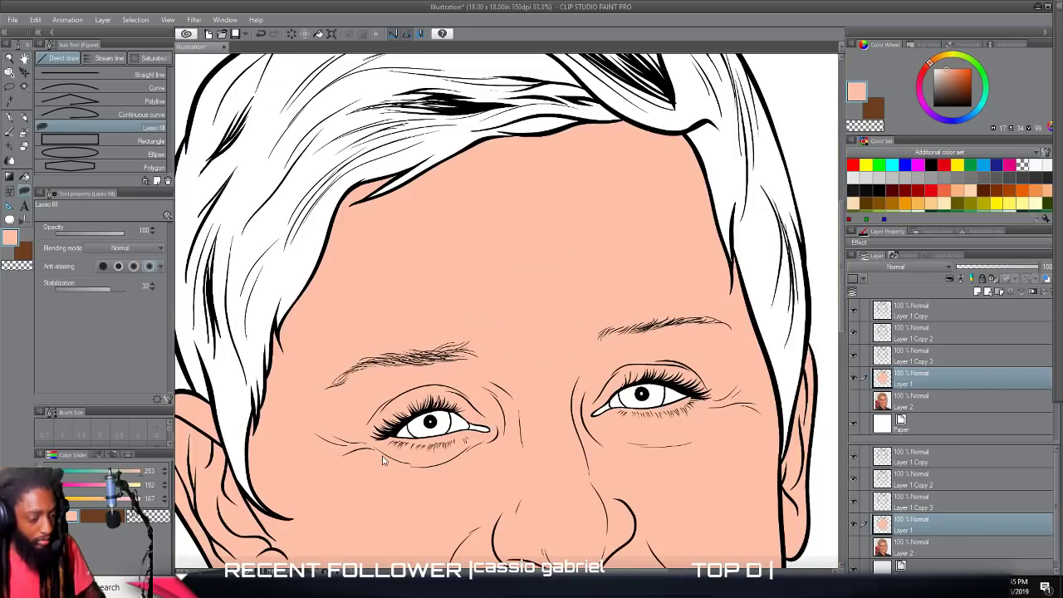
scroll(398, 427, "down", 2)
scroll(465, 416, "up", 3)
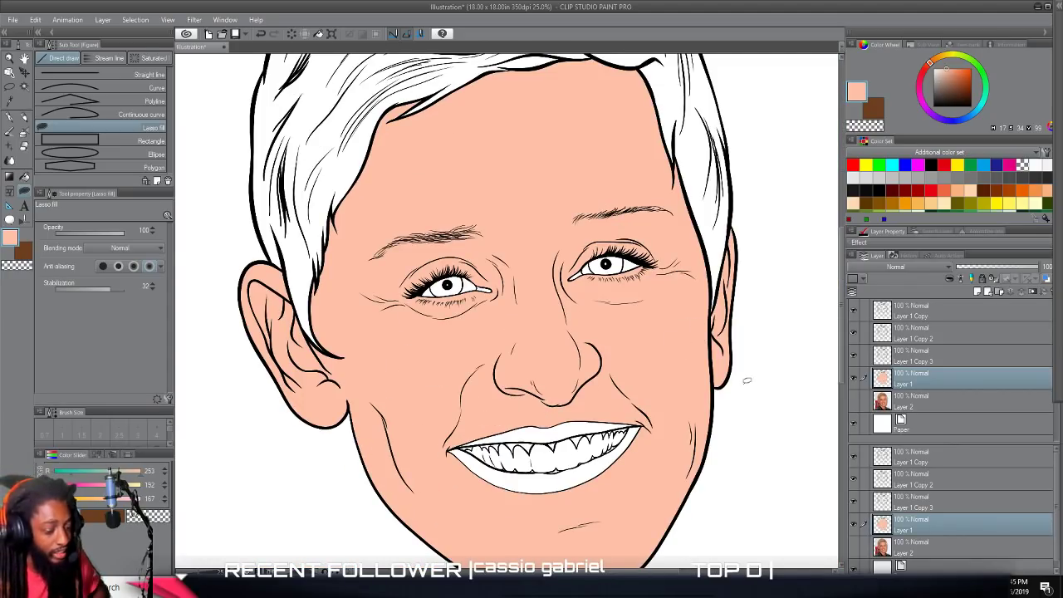
Select the Layer 1 Copy 3 layer and set the drawing color to a brown with RGB 128, 75, 16.
left_click(918, 356)
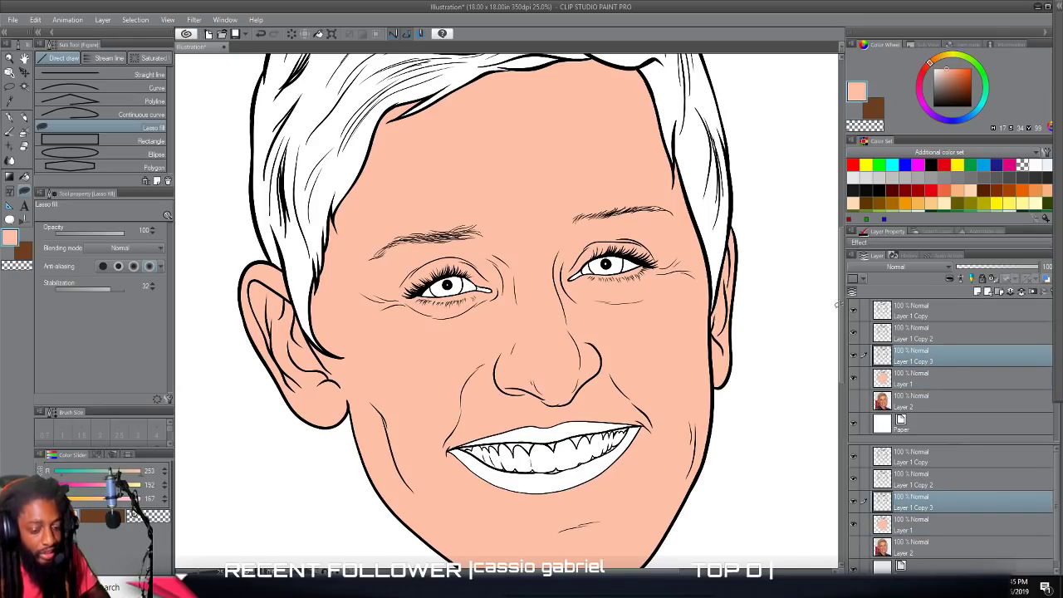
left_click(894, 202)
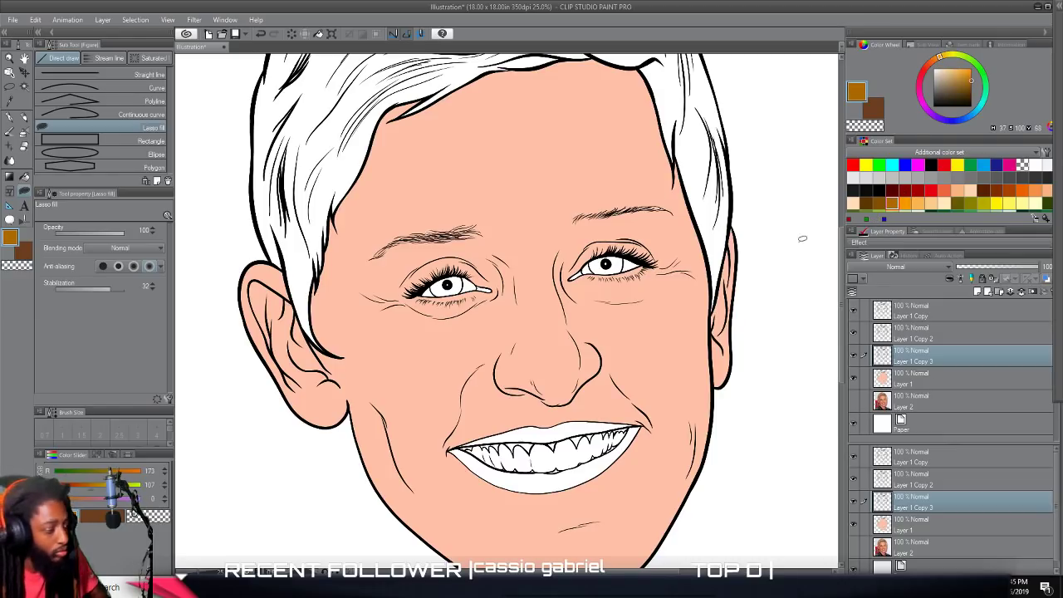
left_click(13, 239)
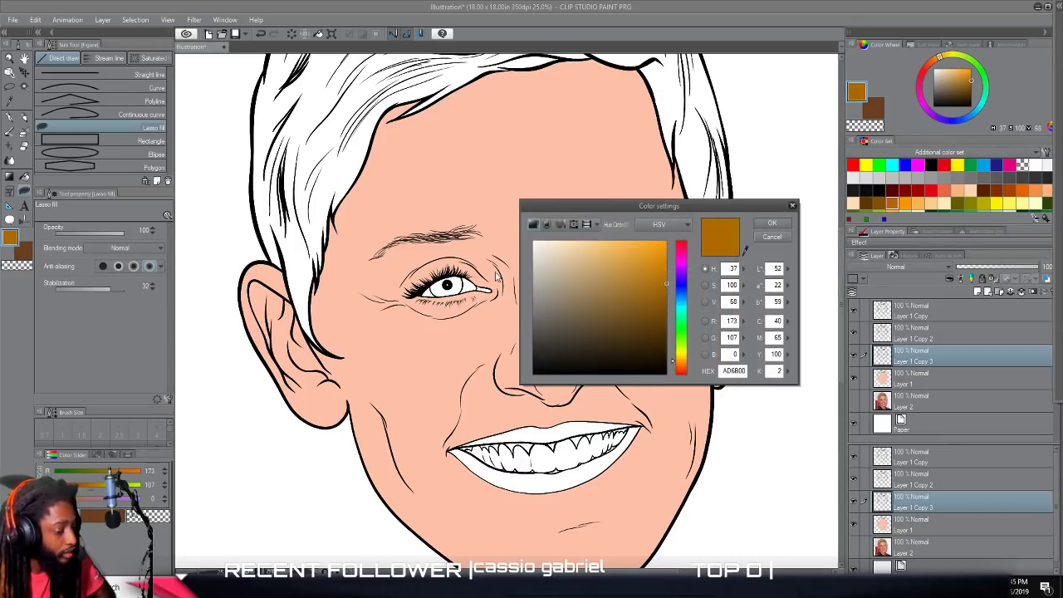
left_click(680, 370)
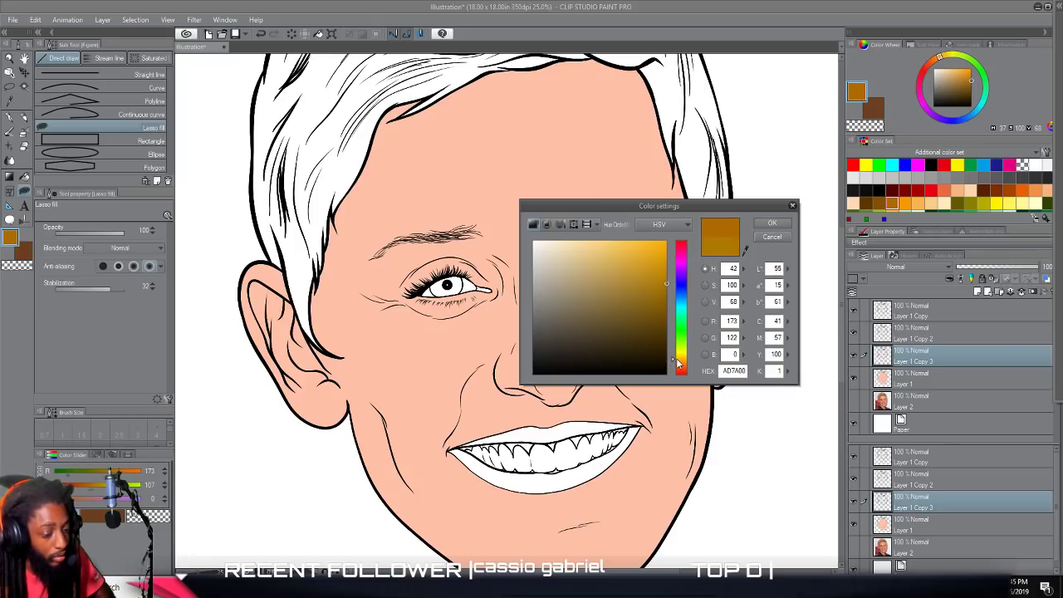
left_click_drag(680, 370, 680, 367)
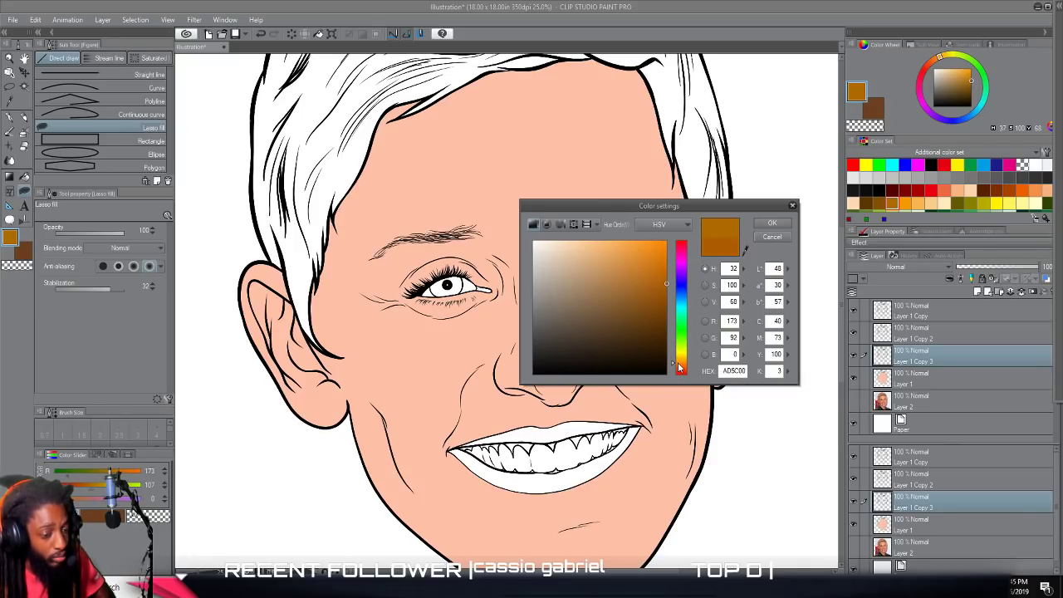
left_click_drag(656, 283, 652, 306)
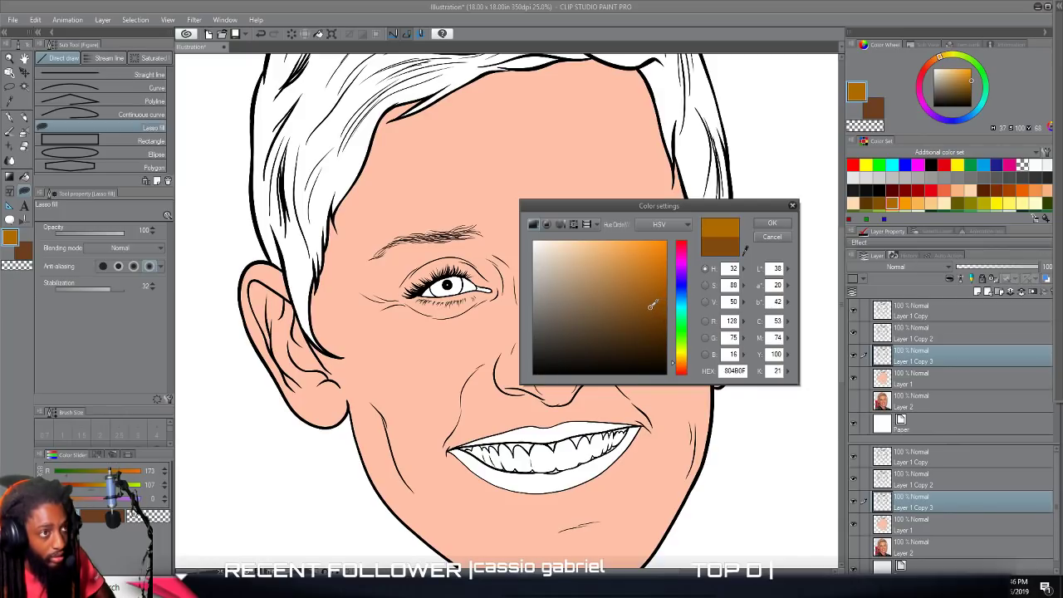
left_click_drag(681, 367, 682, 368)
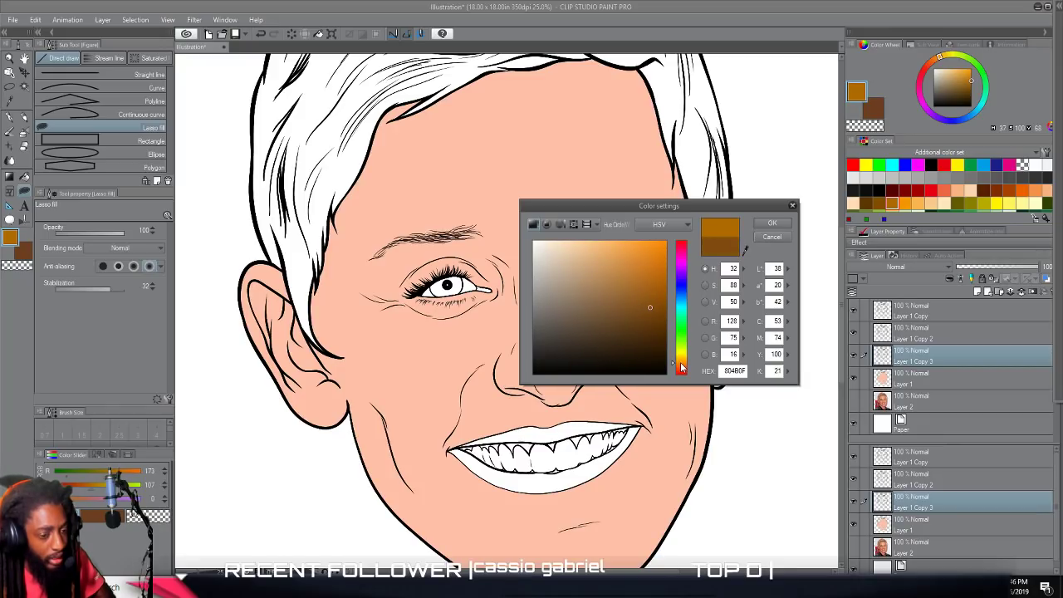
left_click(772, 227)
Sample the hair brown from the temporarily shown photo on Layer 2, darken it to RGB 111, 64, 36, and hide the photo.
scroll(227, 266, "up", 5)
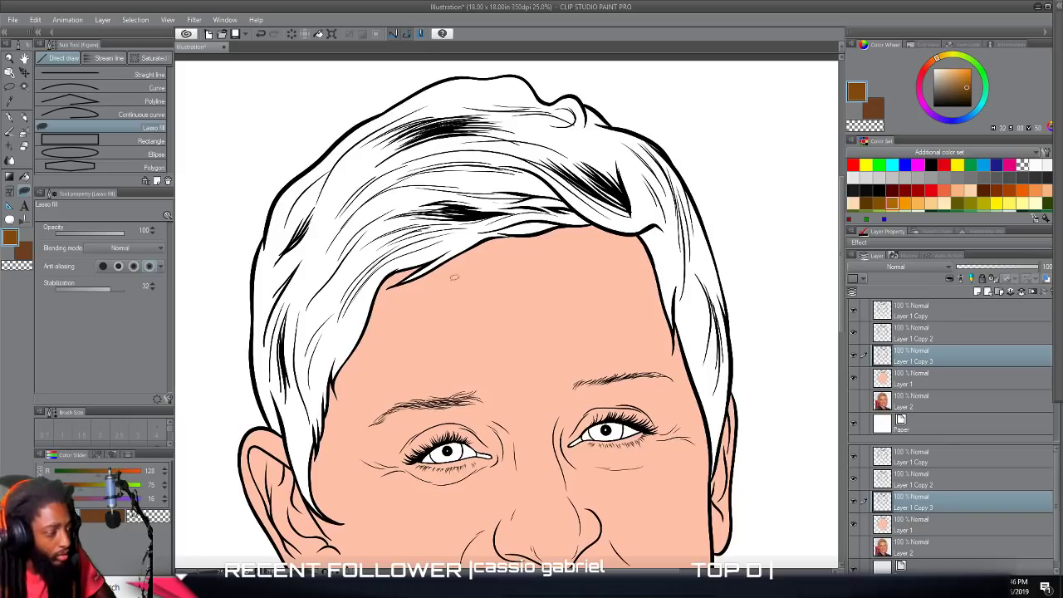
left_click(854, 402)
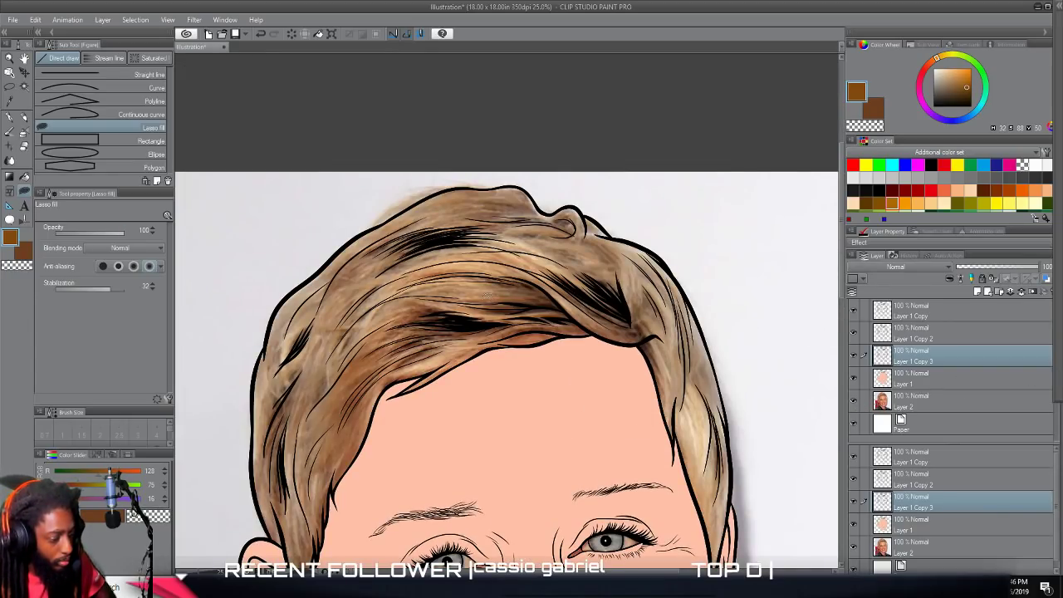
left_click(380, 340, "alt")
left_click(412, 316, "alt")
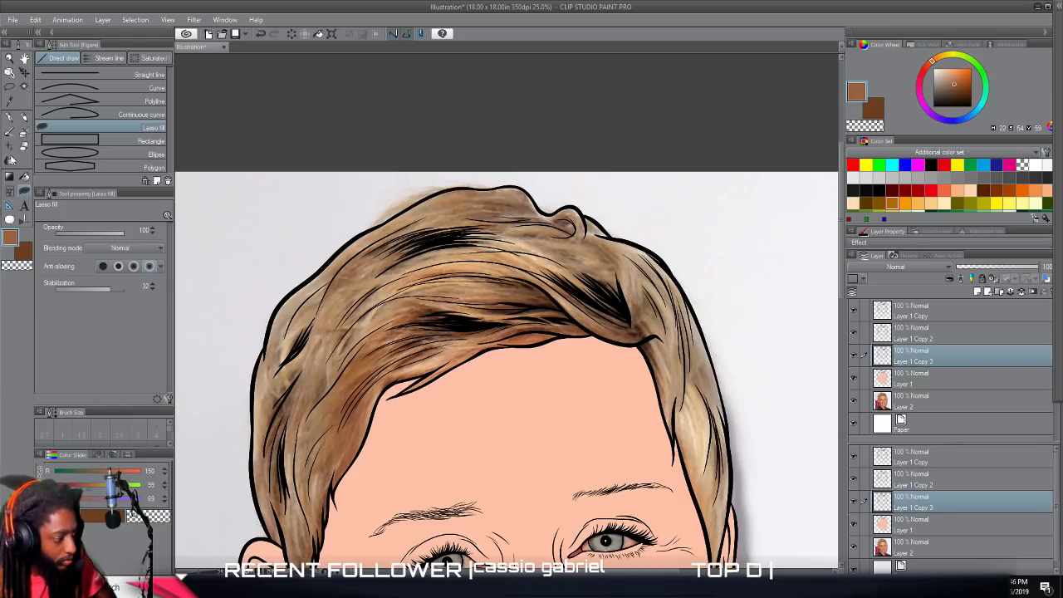
left_click(13, 245)
left_click_drag(605, 296, 625, 315)
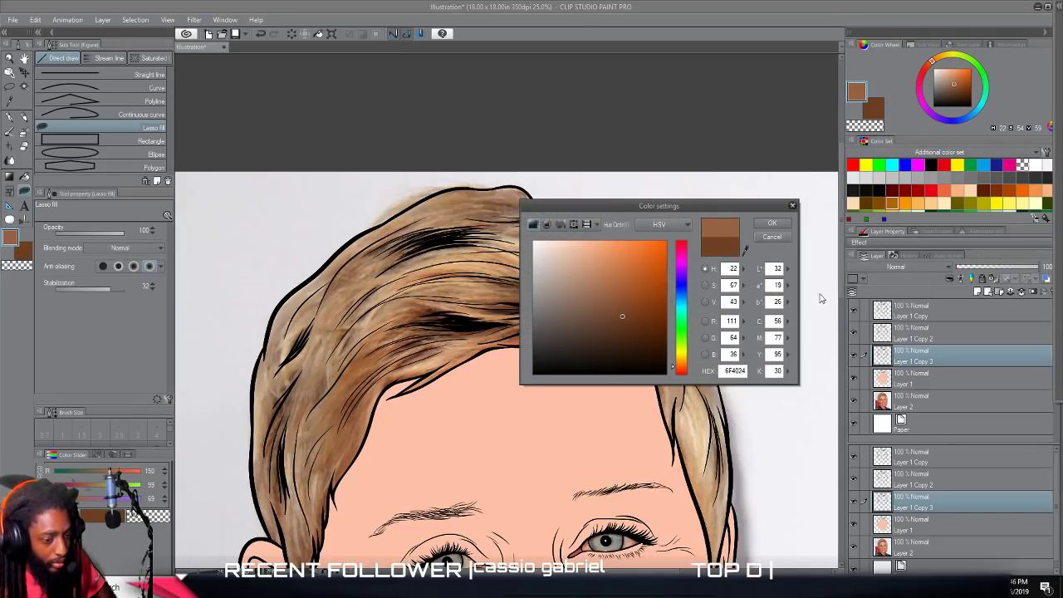
left_click(772, 224)
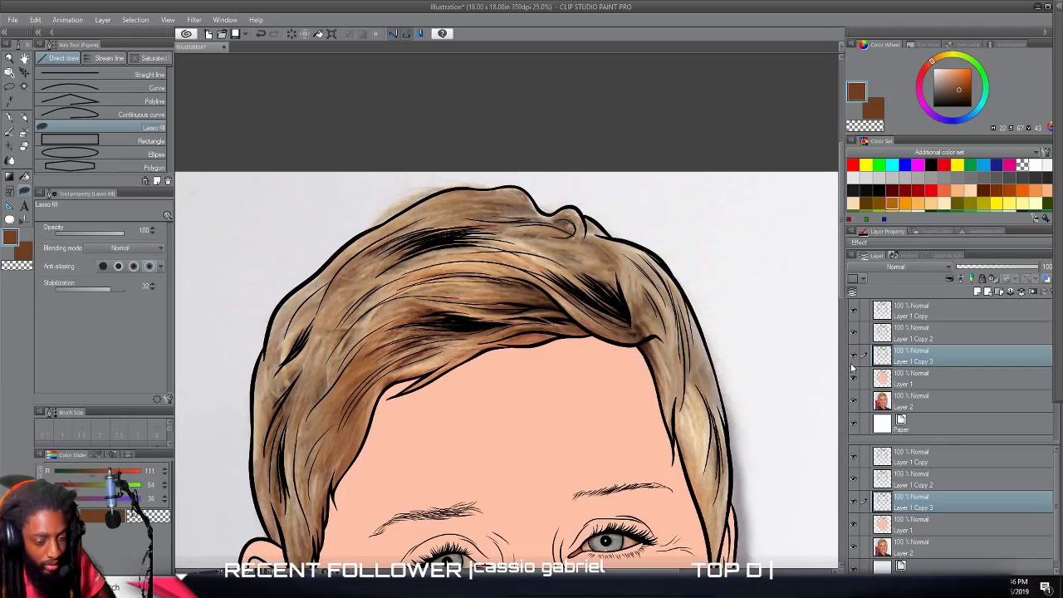
left_click(854, 402)
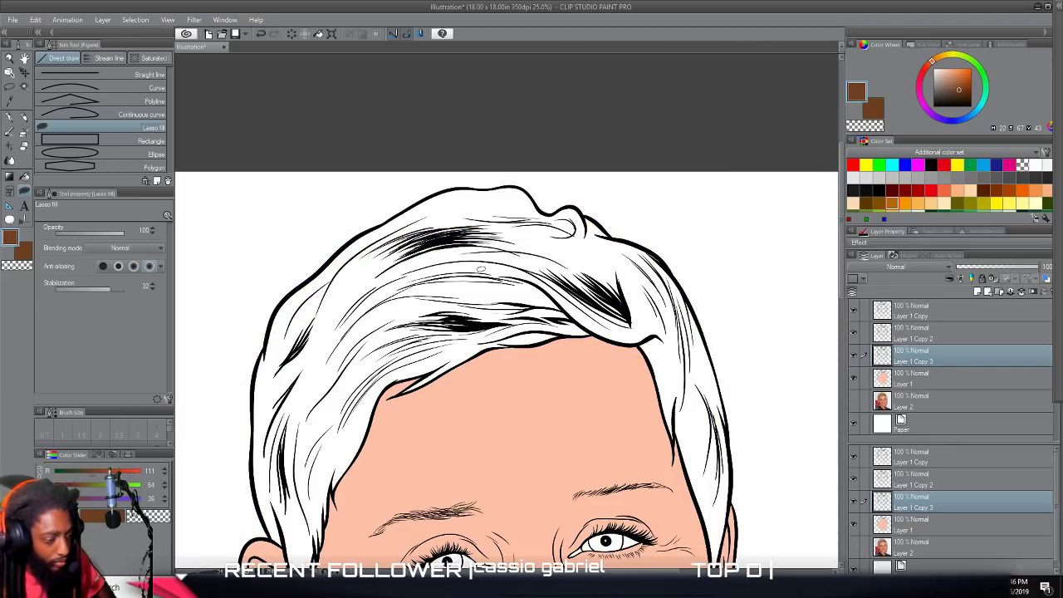
Fill the hair with the dark brown on Layer 1 Copy 3.
left_click(25, 177)
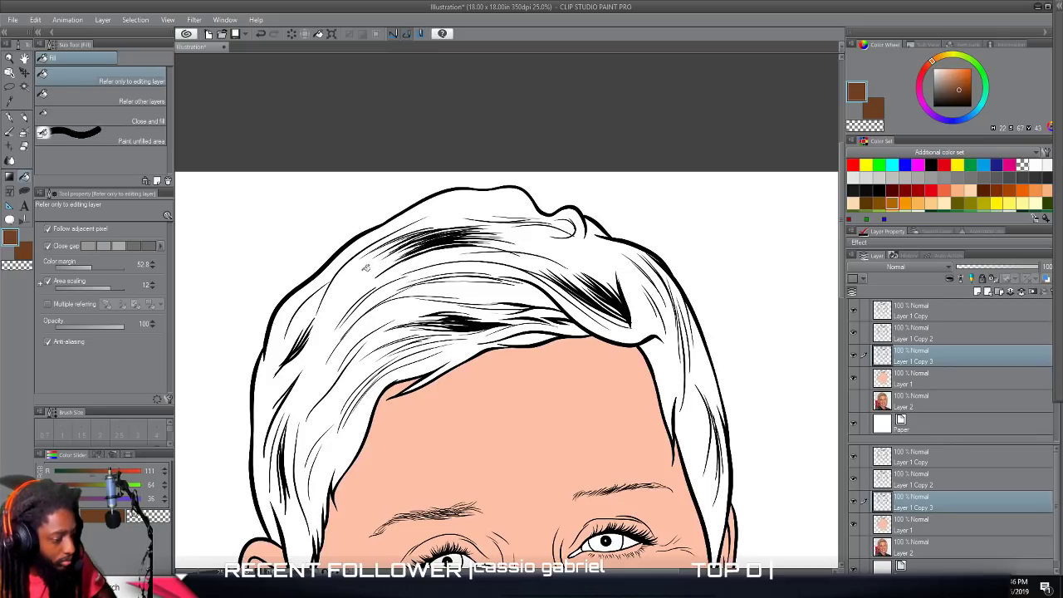
left_click(365, 268)
scroll(498, 316, "down", 4)
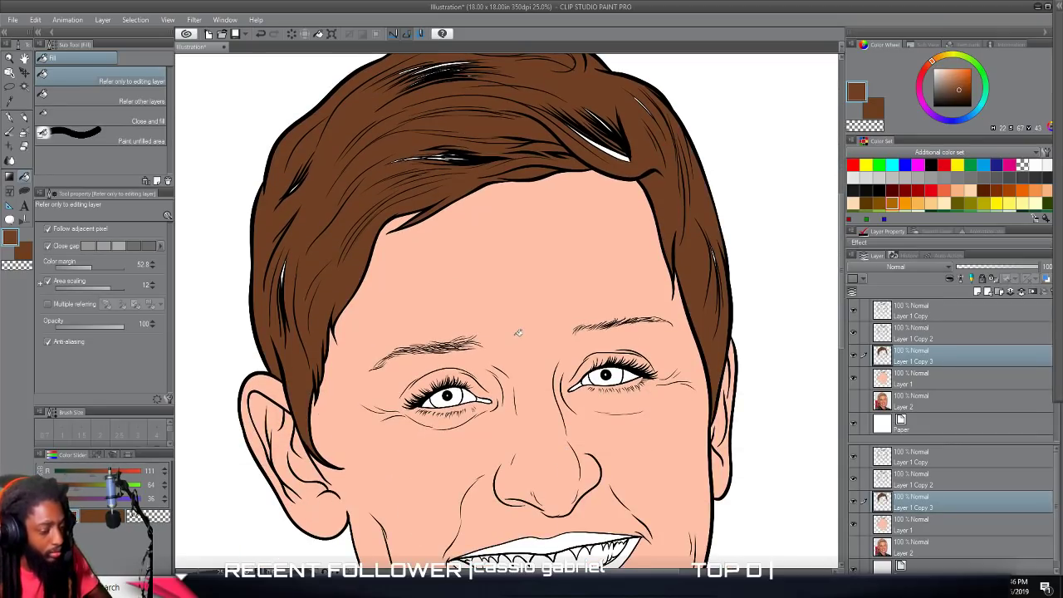
Cover the white gaps between the hair strands above the forehead and beside the left temple with brown using Lasso fill.
scroll(517, 333, "down", 5)
scroll(494, 315, "up", 6)
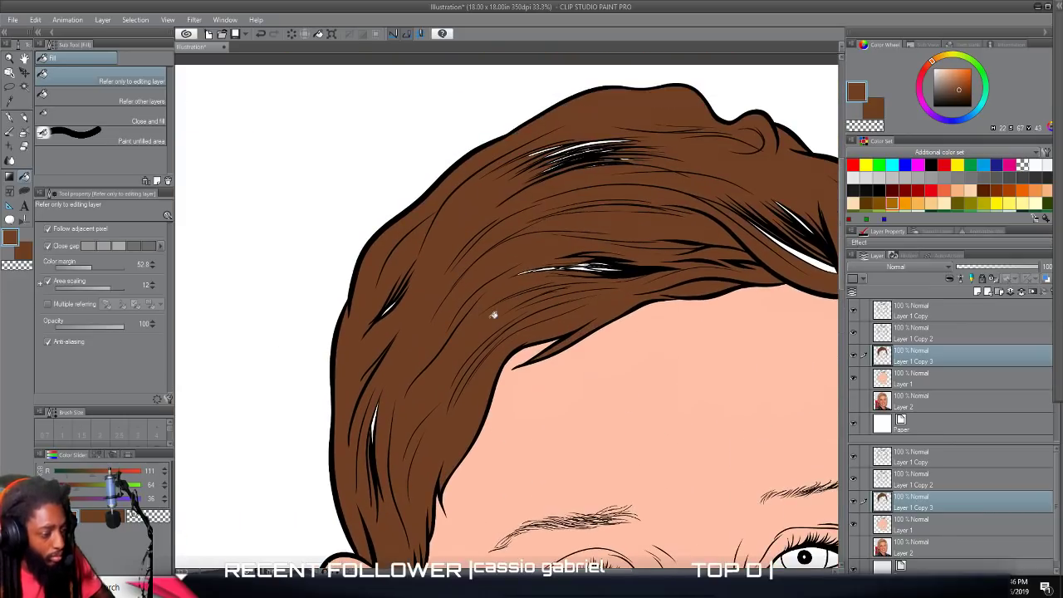
left_click(24, 191)
mouse_move(359, 372)
left_mouse_down()
mouse_move(360, 461)
mouse_move(408, 469)
mouse_move(414, 327)
mouse_move(351, 416)
left_mouse_up()
mouse_move(357, 341)
left_mouse_down()
mouse_move(467, 307)
mouse_move(428, 340)
left_mouse_up()
mouse_move(512, 260)
left_mouse_down()
mouse_move(574, 303)
mouse_move(673, 277)
mouse_move(706, 224)
mouse_move(504, 252)
left_mouse_up()
mouse_move(575, 216)
left_mouse_down()
mouse_move(701, 136)
mouse_move(531, 128)
mouse_move(550, 238)
mouse_move(565, 220)
left_mouse_up()
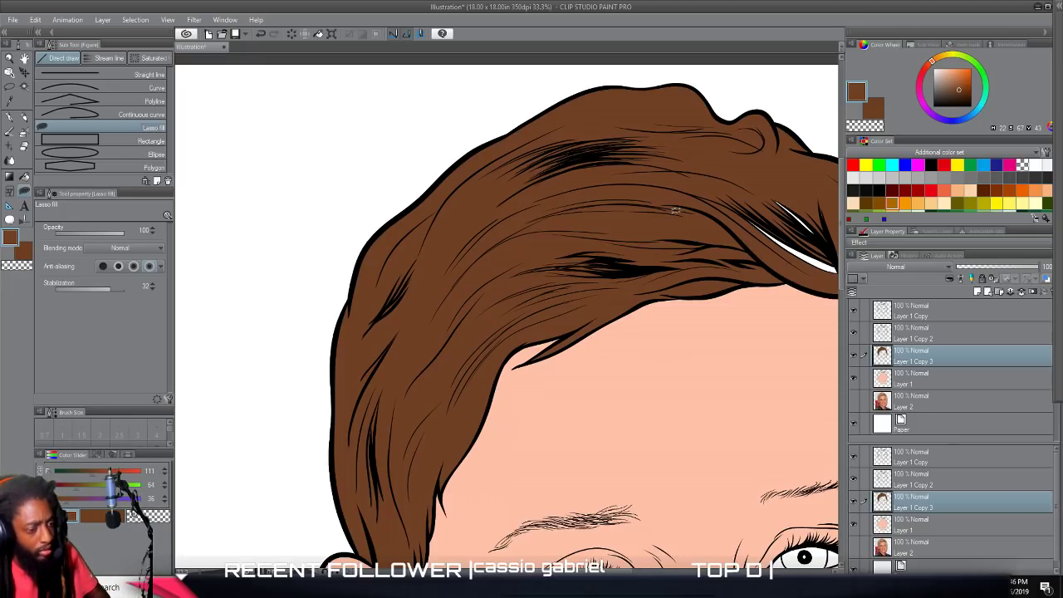
Cover the remaining white gaps in the swept fringe and the right side of the hair with brown using Lasso fill.
scroll(676, 211, "down", 1)
scroll(669, 216, "up", 3)
left_click_drag(667, 207, 667, 319)
mouse_move(424, 264)
left_mouse_down()
mouse_move(422, 327)
mouse_move(544, 422)
mouse_move(637, 466)
mouse_move(699, 422)
mouse_move(743, 370)
mouse_move(725, 293)
mouse_move(646, 237)
mouse_move(534, 226)
mouse_move(398, 273)
mouse_move(422, 264)
left_mouse_up()
scroll(471, 482, "down", 2)
scroll(471, 482, "right", 1)
Examine the whole portrait and the filled hair for any remaining unfilled areas.
scroll(471, 474, "down", 1)
mouse_move(536, 234)
left_mouse_down()
mouse_move(604, 456)
mouse_move(626, 358)
mouse_move(550, 186)
left_mouse_up()
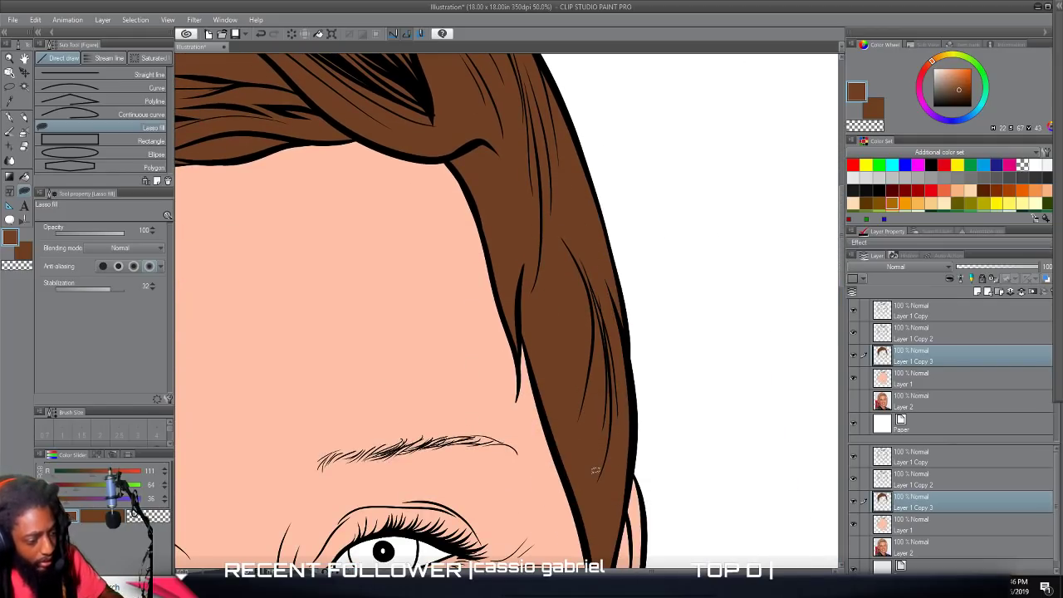
scroll(595, 473, "down", 3)
scroll(593, 474, "down", 2)
scroll(593, 466, "up", 1)
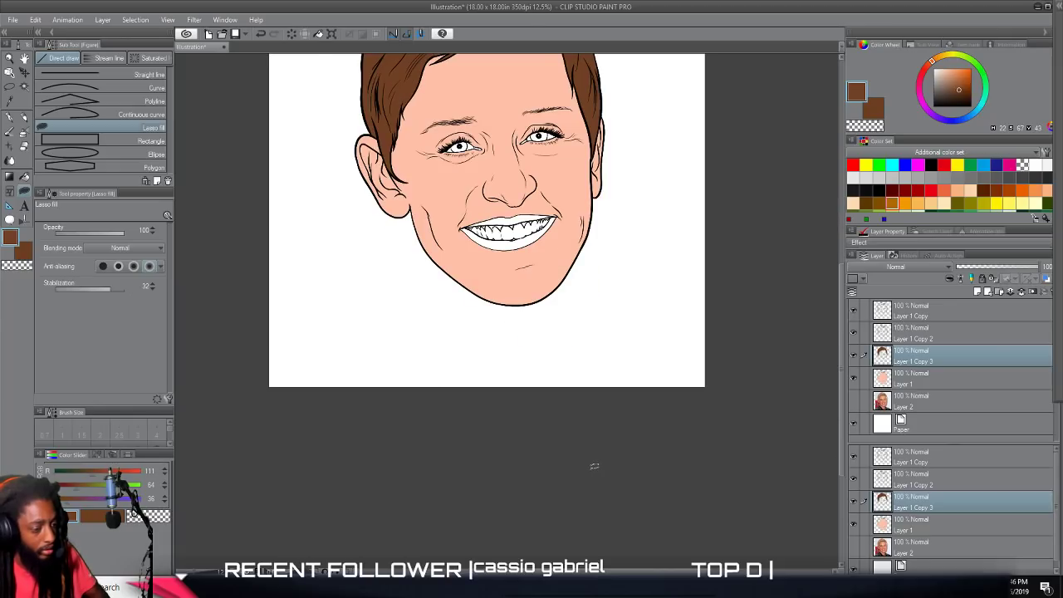
scroll(593, 466, "up", 1)
scroll(614, 457, "down", 1)
scroll(621, 442, "up", 2)
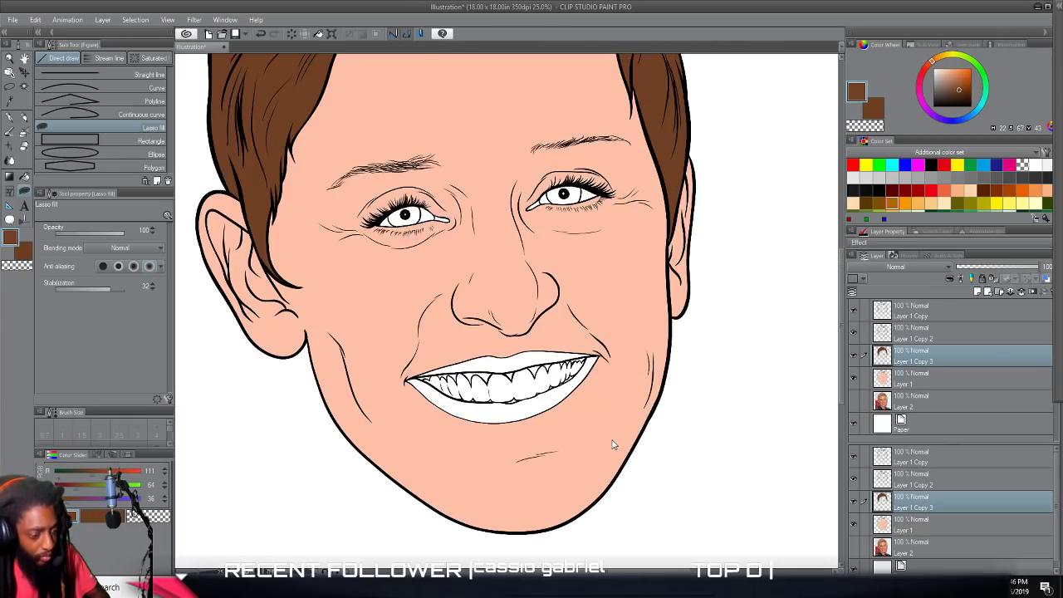
scroll(618, 438, "up", 3)
scroll(619, 435, "down", 1)
scroll(617, 443, "left", 1)
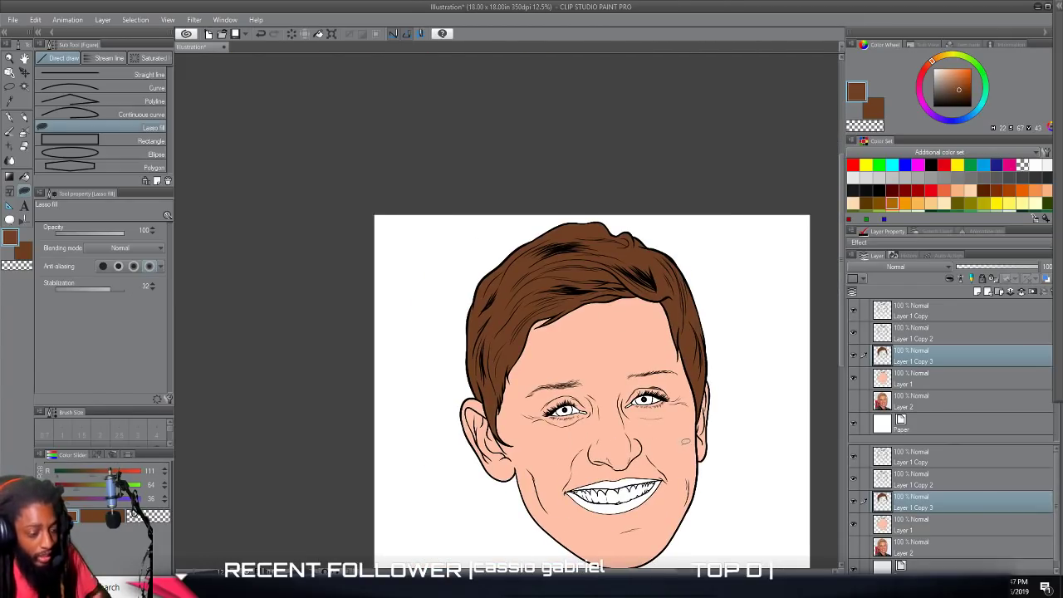
scroll(676, 461, "up", 1)
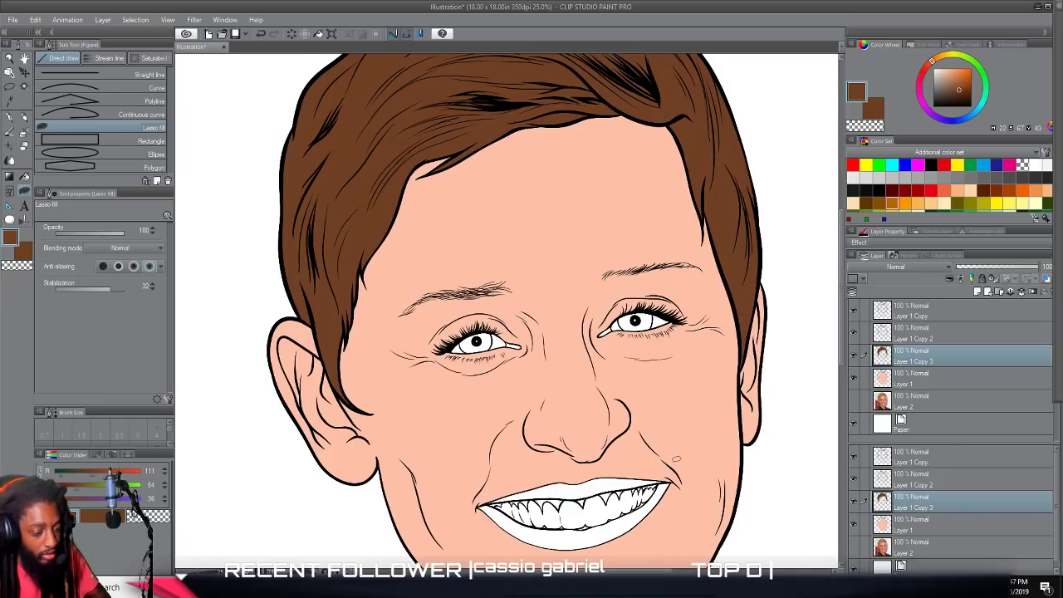
scroll(693, 462, "up", 1)
scroll(728, 430, "down", 1)
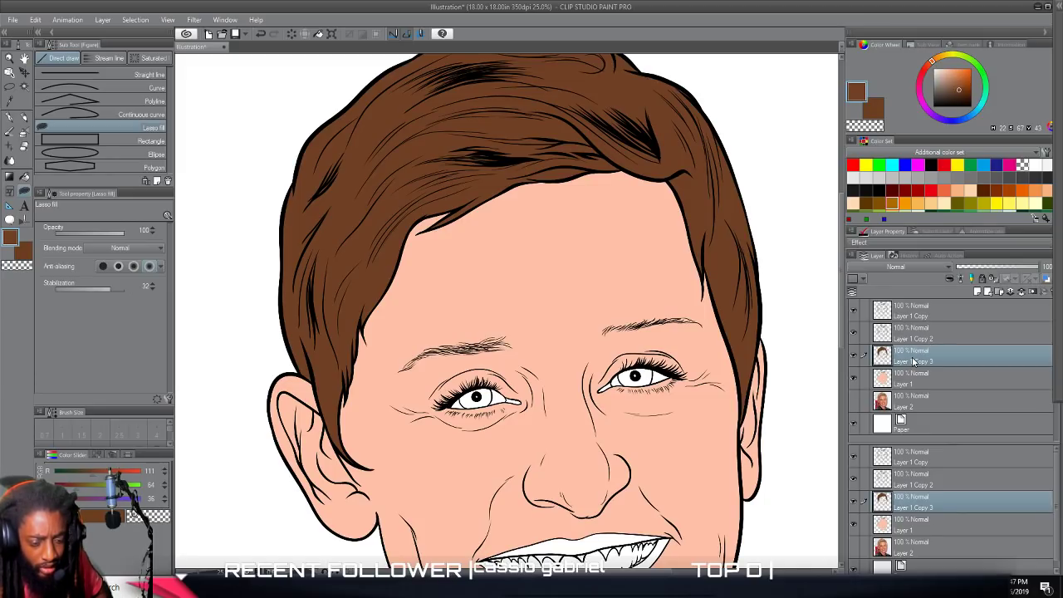
Add a new raster layer above Layer 1 Copy 3 and create a selection from the Layer 1 Copy 3 contents.
left_click(980, 293)
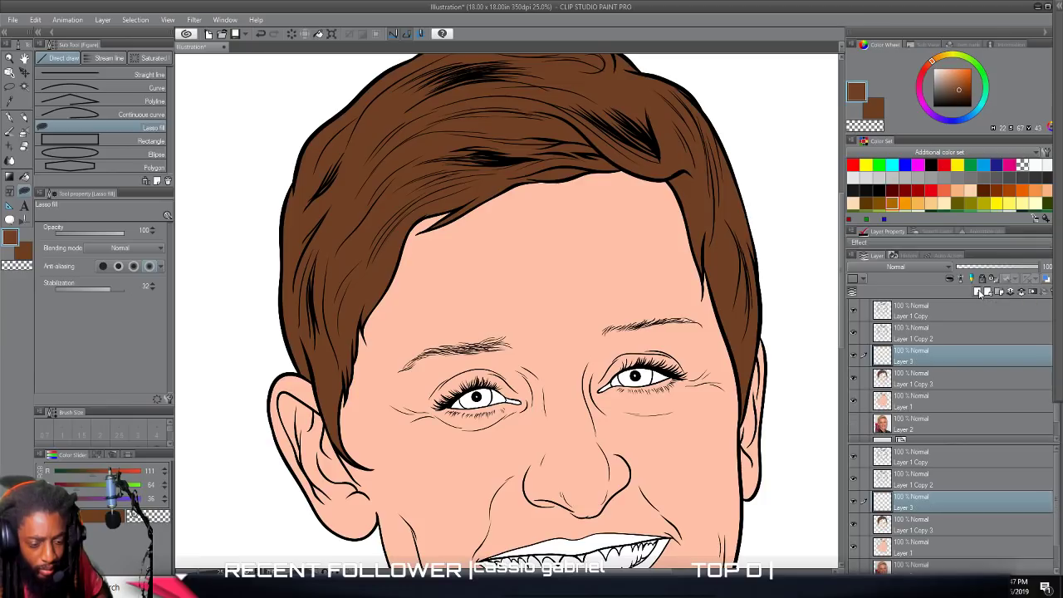
left_click(922, 379)
right_click(922, 378)
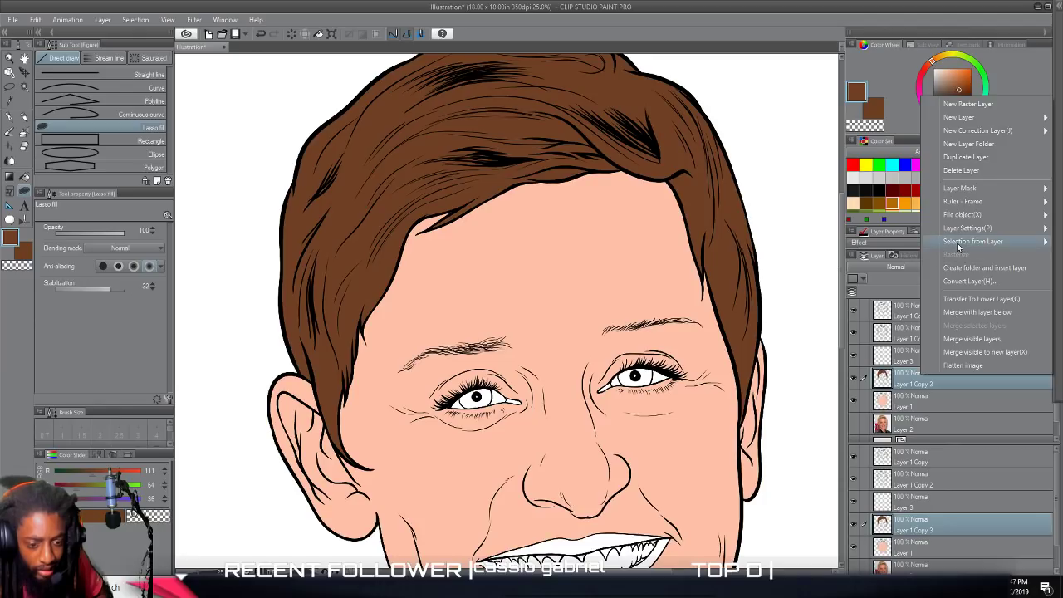
mouse_move(958, 243)
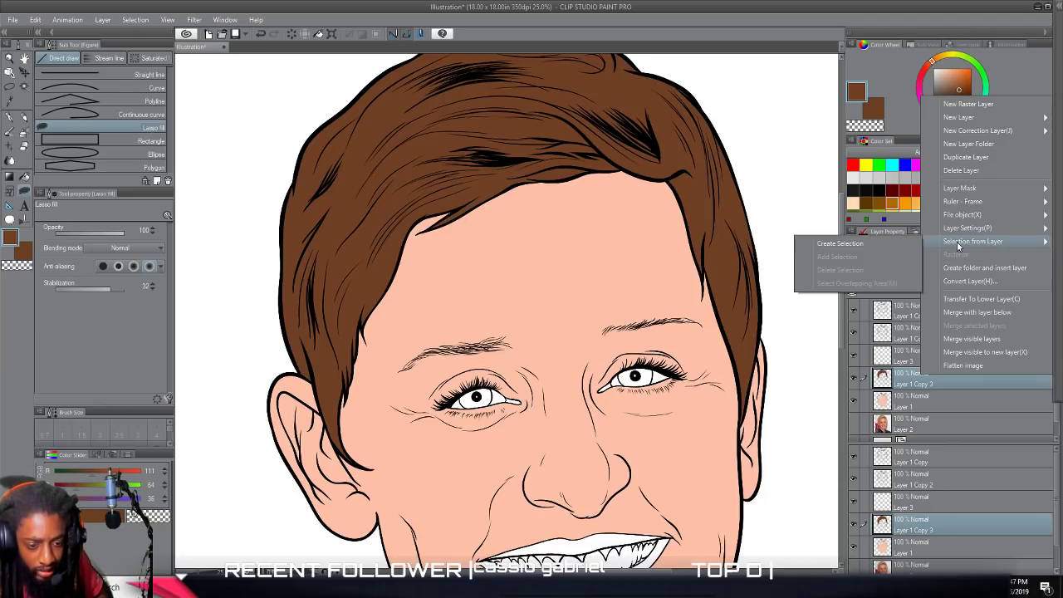
left_click(840, 243)
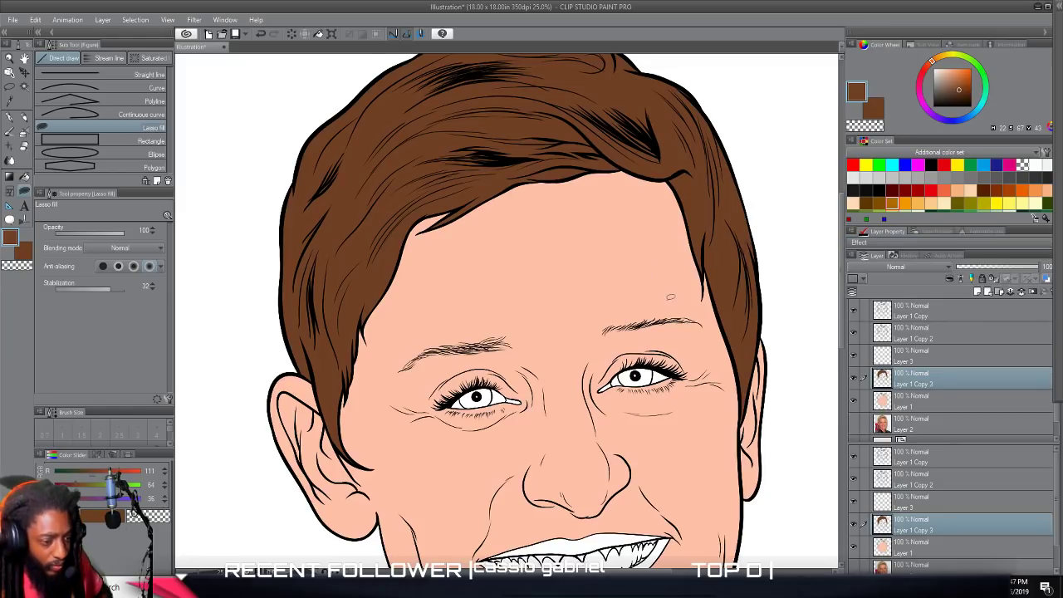
Try orange G-pen strokes with RGB 243, 152, 0 across the right side of the hair and undo them.
scroll(502, 123, "up", 3)
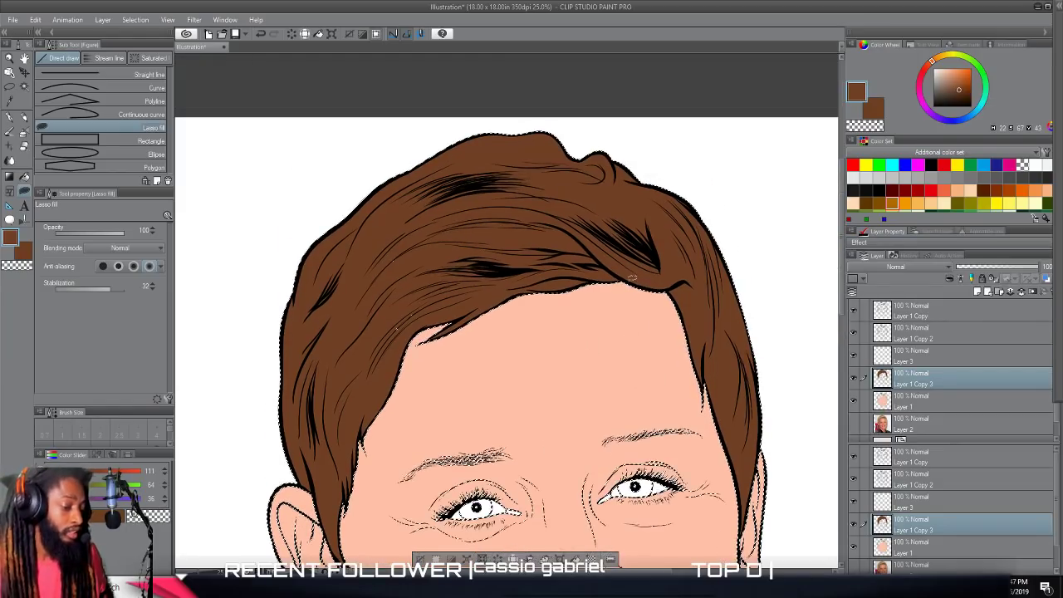
scroll(463, 332, "down", 2)
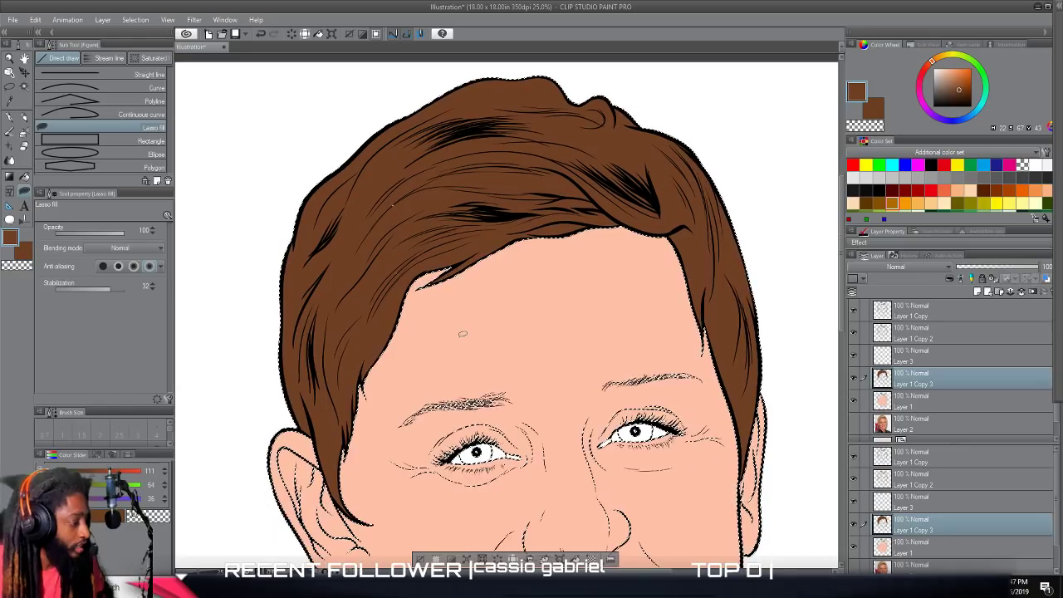
left_click(906, 203)
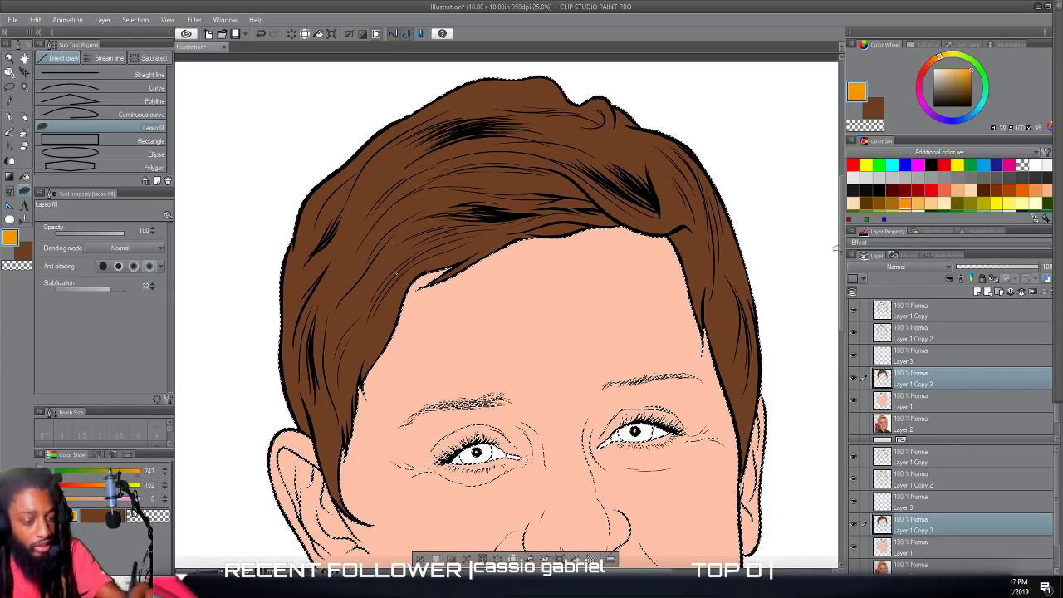
left_click(10, 119)
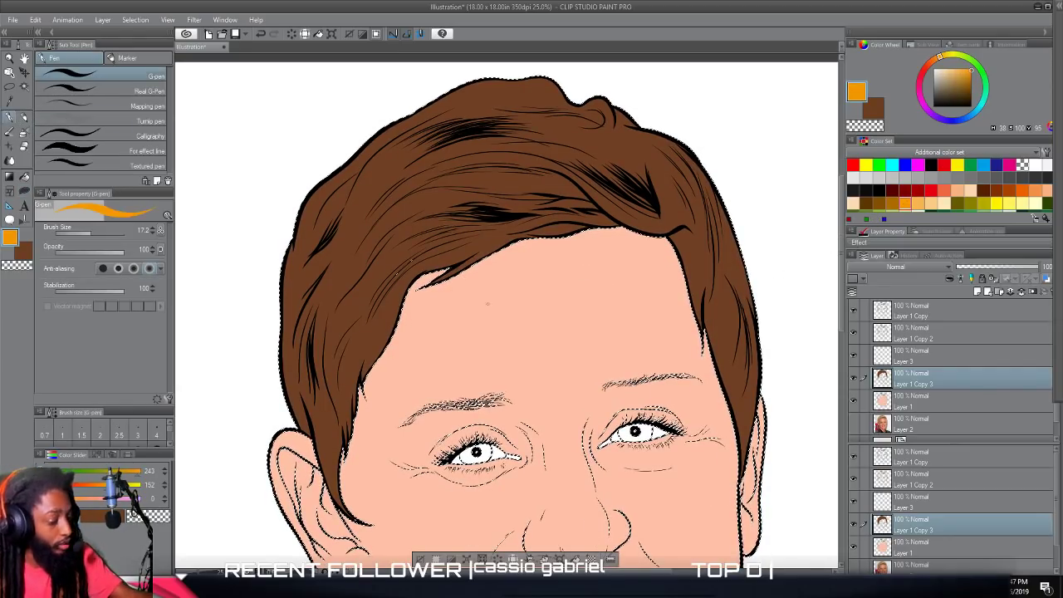
mouse_move(736, 248)
left_mouse_down()
mouse_move(693, 295)
mouse_move(688, 274)
left_mouse_up()
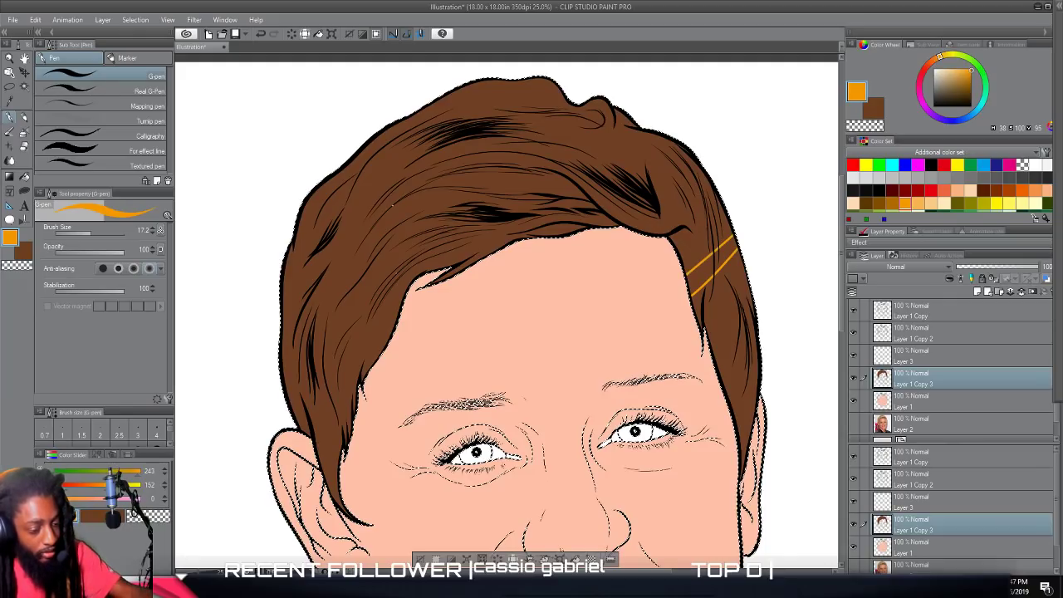
mouse_move(732, 226)
left_mouse_down()
mouse_move(685, 269)
mouse_move(682, 258)
left_mouse_up()
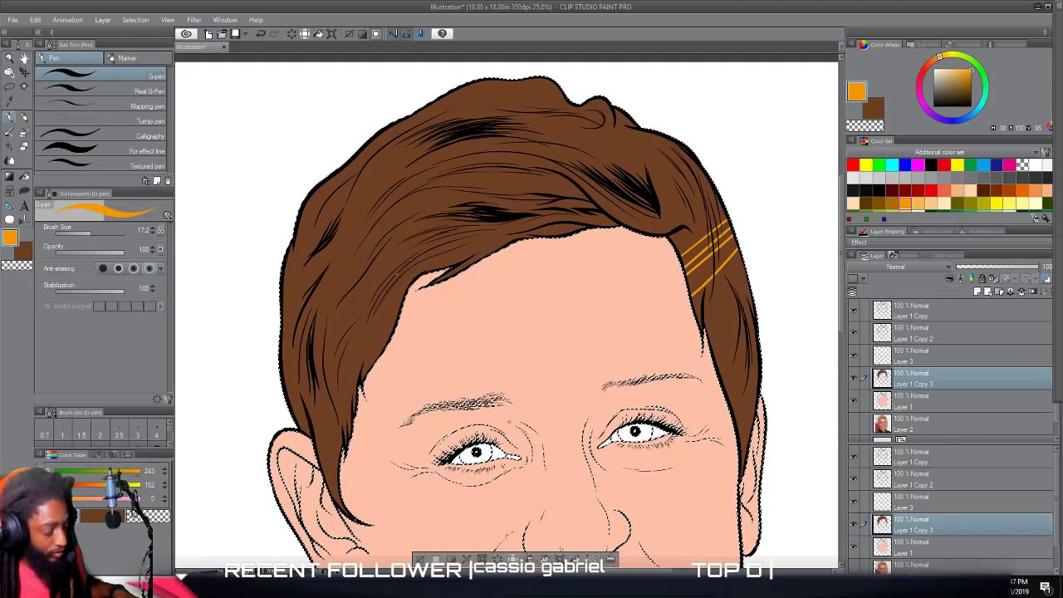
key("ctrl+z")
key("ctrl+z")
key("ctrl+z")
key("ctrl+z")
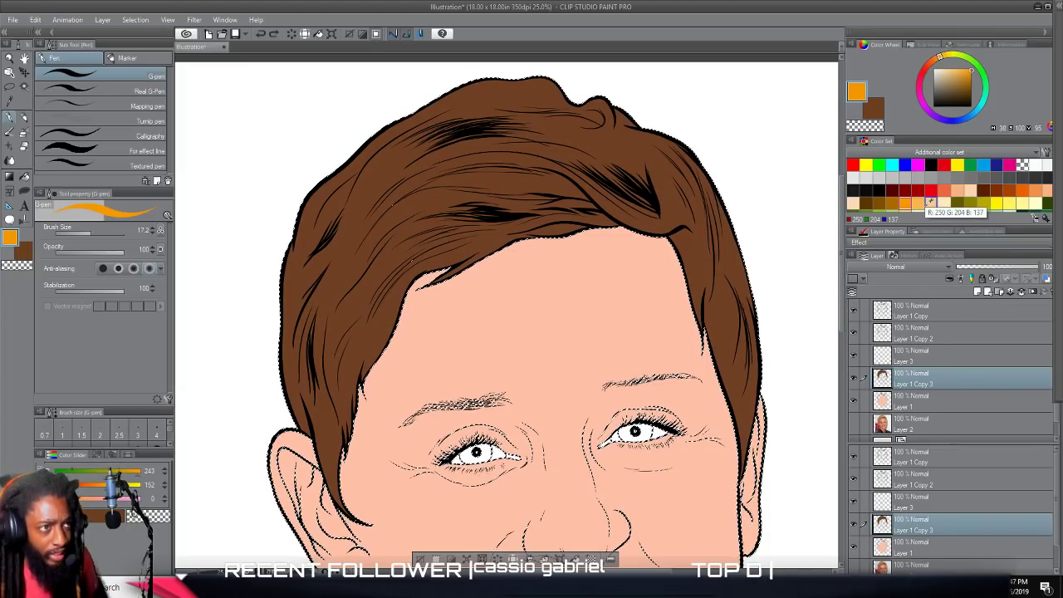
Set the drawing color to a light tan with RGB 250, 204, 137 and choose the Smooth India ink brush.
left_click(931, 203)
scroll(669, 230, "up", 2)
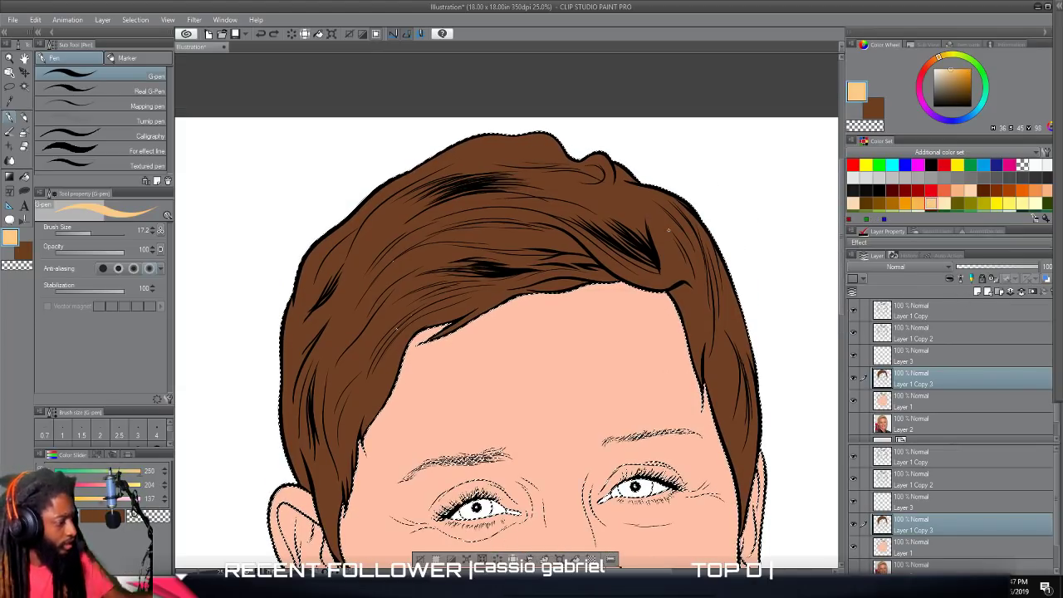
left_click(25, 133)
left_click(22, 123)
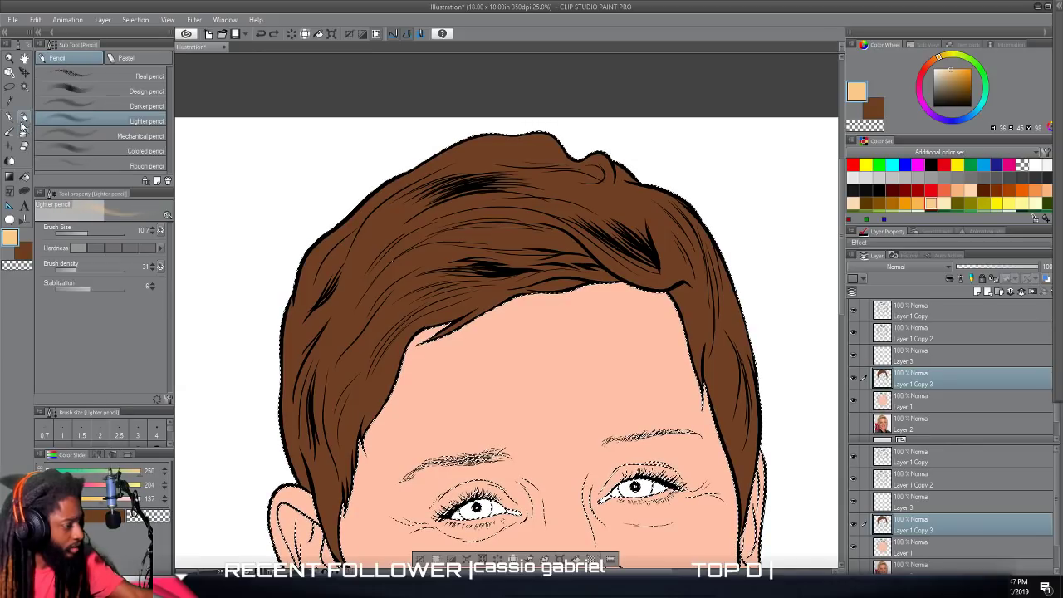
left_click(10, 132)
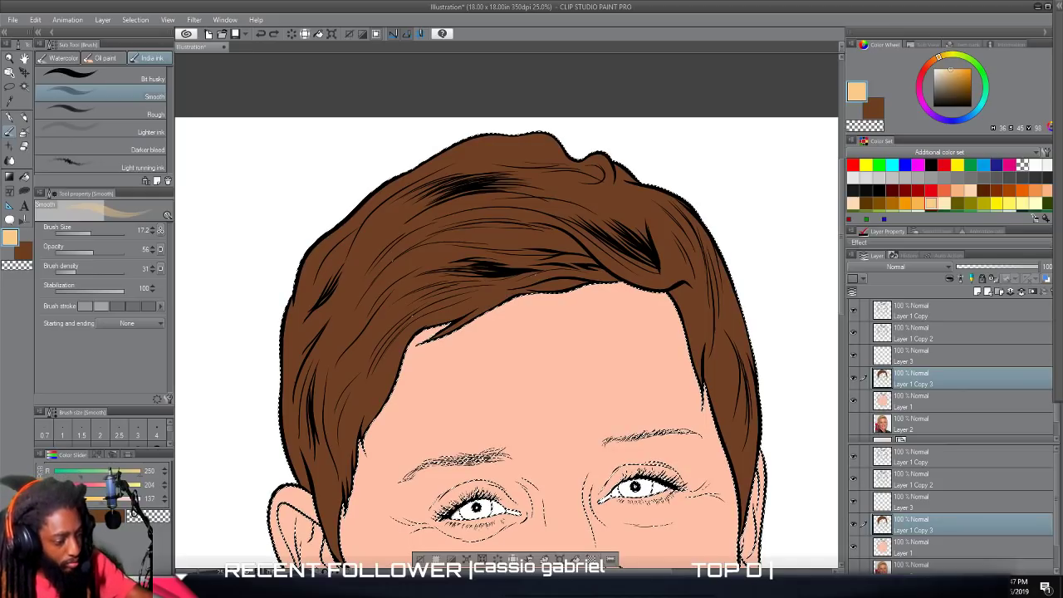
Paint thin tan highlight strokes along the strands of the swept fringe, adjusting the brush size to suit.
left_click_drag(528, 239, 426, 246)
left_click(88, 230)
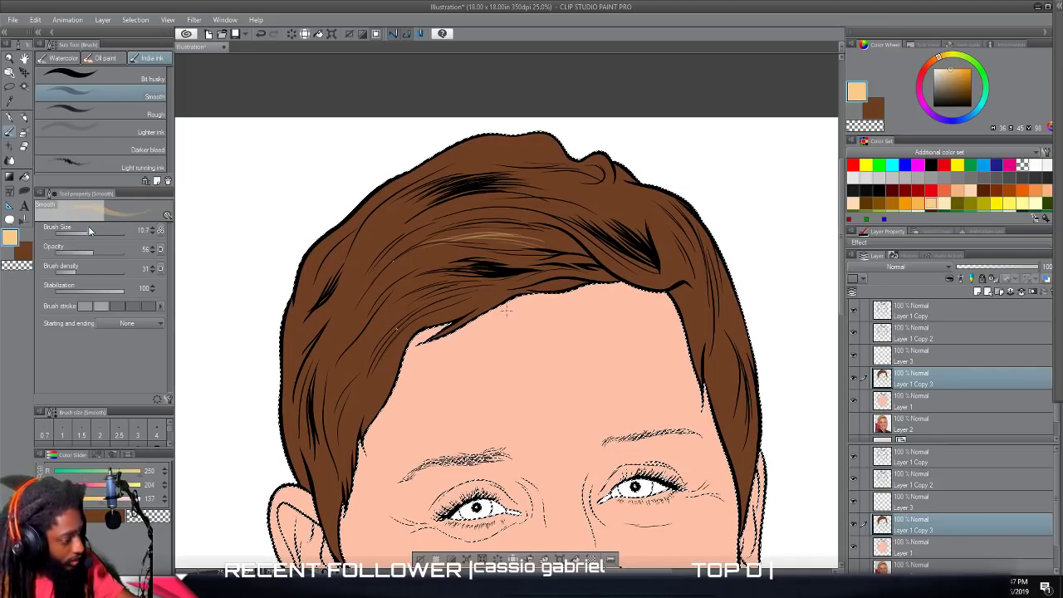
left_click_drag(529, 238, 419, 240)
mouse_move(485, 232)
left_mouse_down()
mouse_move(395, 247)
mouse_move(393, 262)
mouse_move(482, 236)
mouse_move(419, 238)
left_mouse_up()
mouse_move(538, 231)
left_mouse_down()
mouse_move(432, 227)
mouse_move(461, 223)
left_mouse_up()
left_click_drag(555, 238, 485, 230)
left_click_drag(548, 238, 415, 228)
mouse_move(585, 239)
left_mouse_down()
mouse_move(523, 212)
mouse_move(459, 213)
left_mouse_up()
left_click_drag(565, 225, 428, 231)
mouse_move(600, 235)
left_mouse_down()
mouse_move(550, 213)
mouse_move(409, 235)
mouse_move(510, 204)
mouse_move(436, 214)
left_mouse_up()
left_click_drag(589, 207, 413, 227)
left_click_drag(485, 206, 417, 229)
left_click_drag(587, 207, 452, 218)
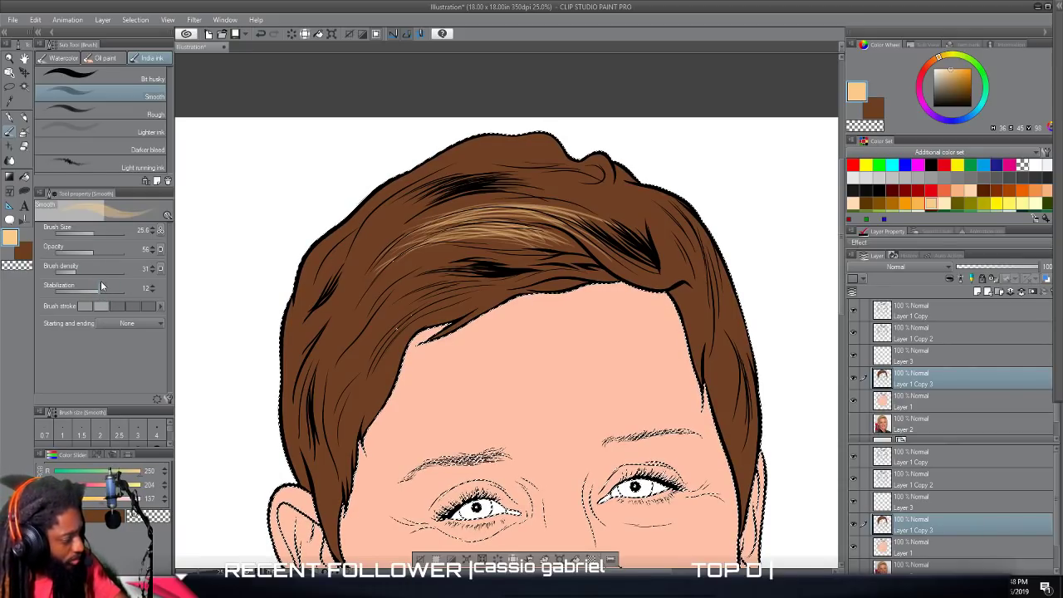
Lower the Smooth brush's opacity to 44 and paint tan highlight strokes along the fringe strands and the crown, enlarging the brush for the crown.
left_click_drag(92, 249, 90, 248)
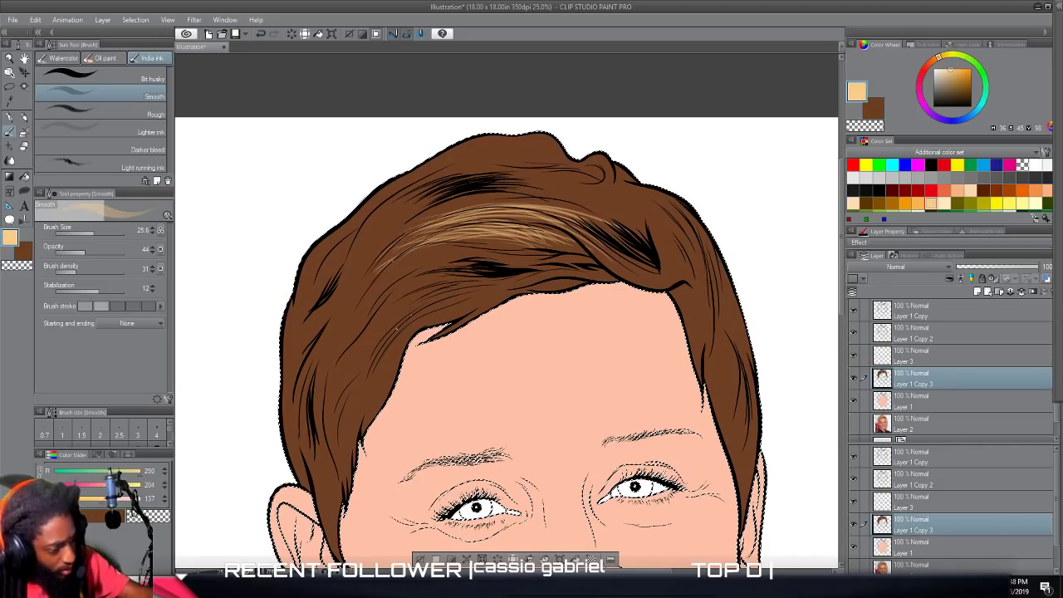
left_click_drag(394, 260, 521, 242)
left_click_drag(358, 289, 427, 230)
mouse_move(379, 265)
left_mouse_down()
mouse_move(430, 227)
mouse_move(516, 190)
left_mouse_up()
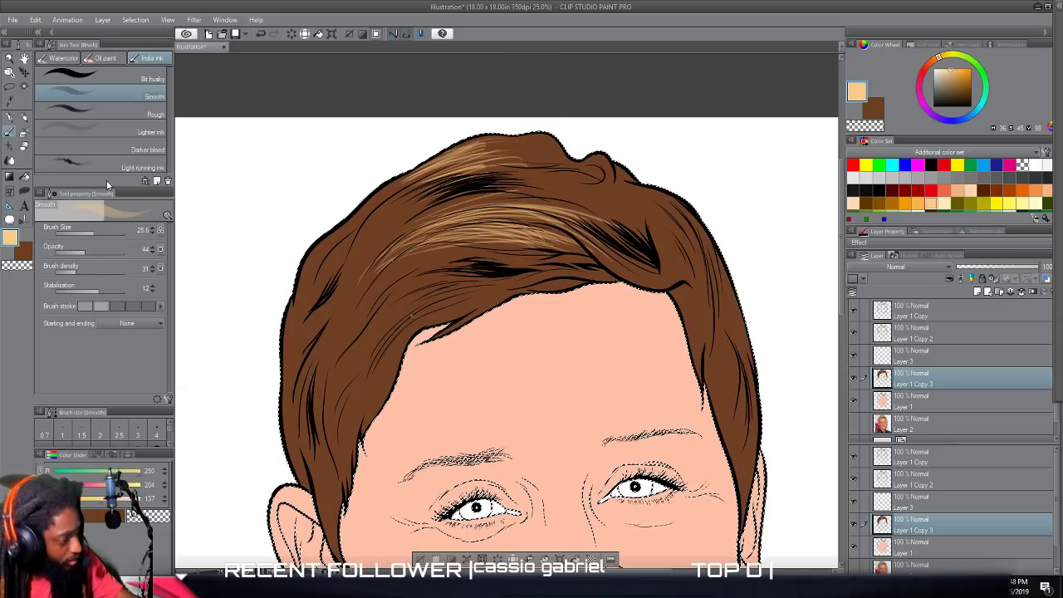
left_click_drag(93, 232, 104, 231)
mouse_move(422, 182)
left_mouse_down()
mouse_move(533, 166)
mouse_move(517, 150)
mouse_move(525, 146)
mouse_move(511, 155)
mouse_move(491, 145)
left_mouse_up()
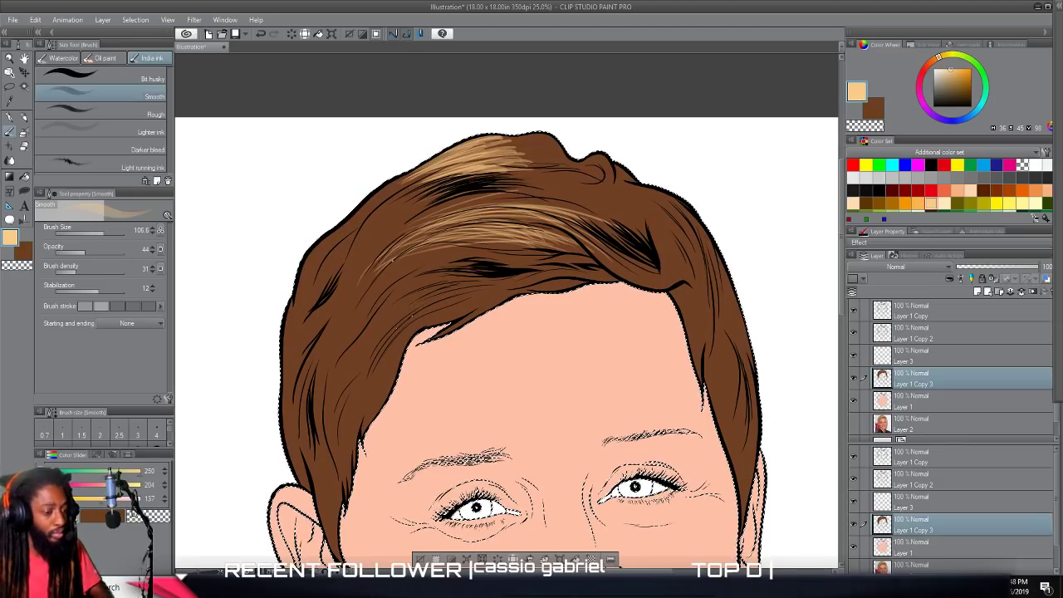
Raise the brush stabilization to 20 and paint tan strokes along the upper fringe, its curled tip, and the left slope of the crown.
scroll(420, 299, "down", 4)
scroll(418, 294, "up", 5)
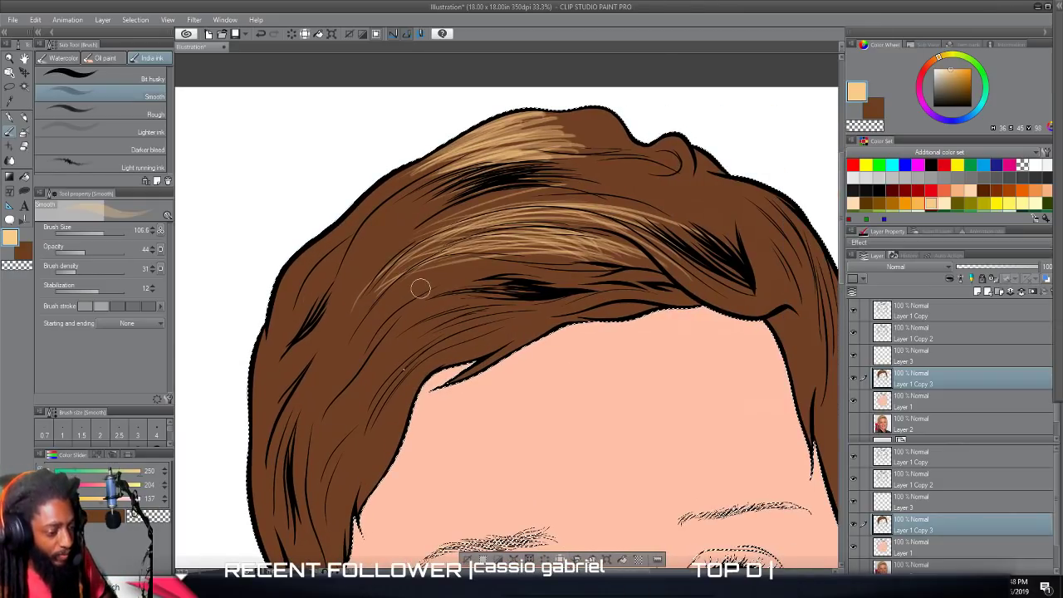
left_click_drag(102, 289, 104, 291)
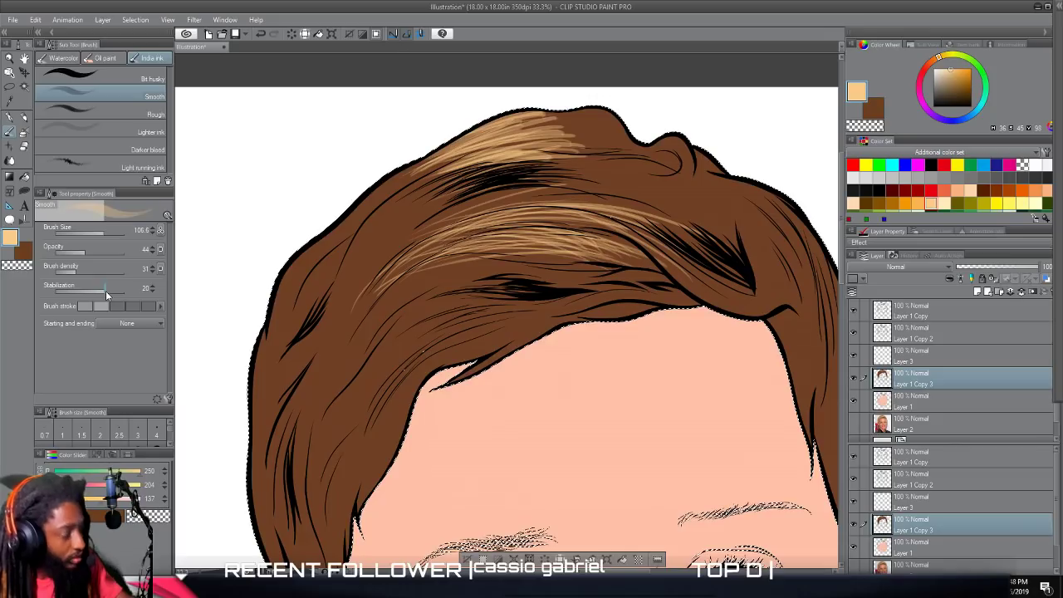
mouse_move(655, 214)
left_mouse_down()
mouse_move(486, 195)
mouse_move(595, 200)
mouse_move(682, 221)
mouse_move(481, 201)
mouse_move(701, 224)
mouse_move(697, 239)
mouse_move(566, 185)
mouse_move(718, 236)
mouse_move(404, 220)
mouse_move(703, 222)
mouse_move(412, 232)
mouse_move(678, 199)
mouse_move(402, 242)
left_mouse_up()
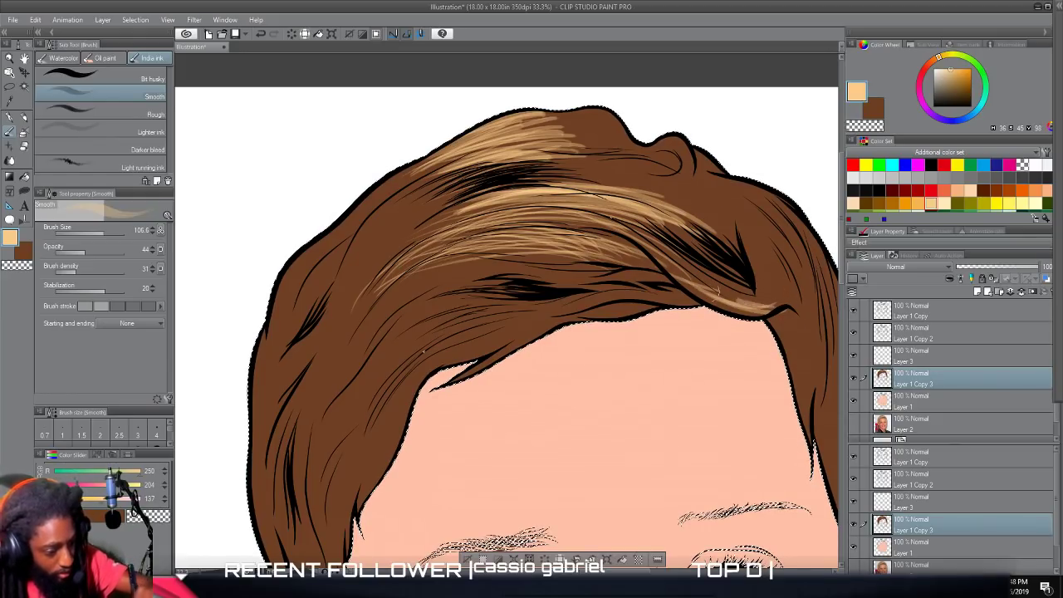
mouse_move(708, 272)
left_mouse_down()
mouse_move(529, 218)
mouse_move(467, 235)
mouse_move(760, 326)
mouse_move(400, 256)
left_mouse_up()
mouse_move(474, 217)
left_mouse_down()
mouse_move(692, 238)
mouse_move(382, 270)
mouse_move(474, 213)
mouse_move(378, 267)
mouse_move(465, 196)
mouse_move(363, 277)
mouse_move(493, 177)
mouse_move(351, 226)
mouse_move(371, 216)
mouse_move(359, 233)
mouse_move(497, 145)
mouse_move(432, 170)
mouse_move(339, 237)
mouse_move(437, 158)
mouse_move(359, 198)
left_mouse_up()
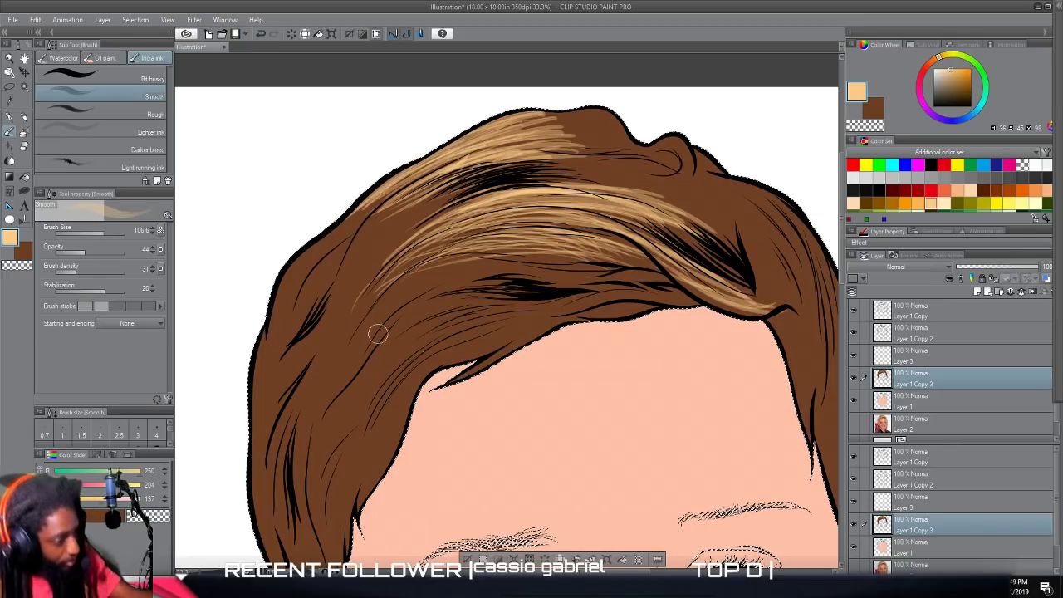
Configure the Smooth brush with a size of 32.5, an opacity of 26 and a lower stabilization.
scroll(596, 371, "down", 5)
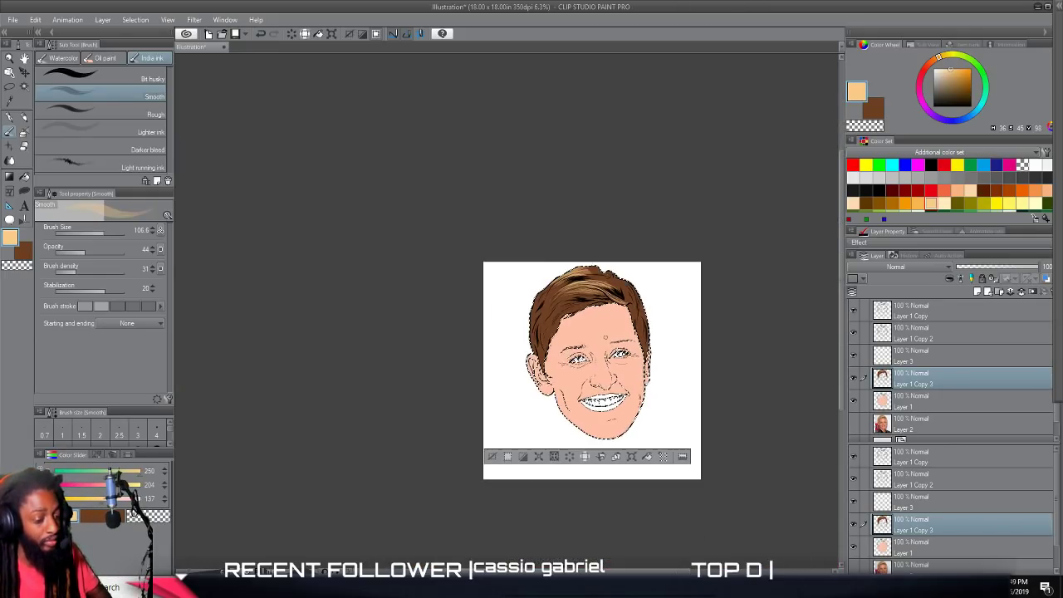
scroll(608, 337, "up", 4)
scroll(605, 335, "up", 3)
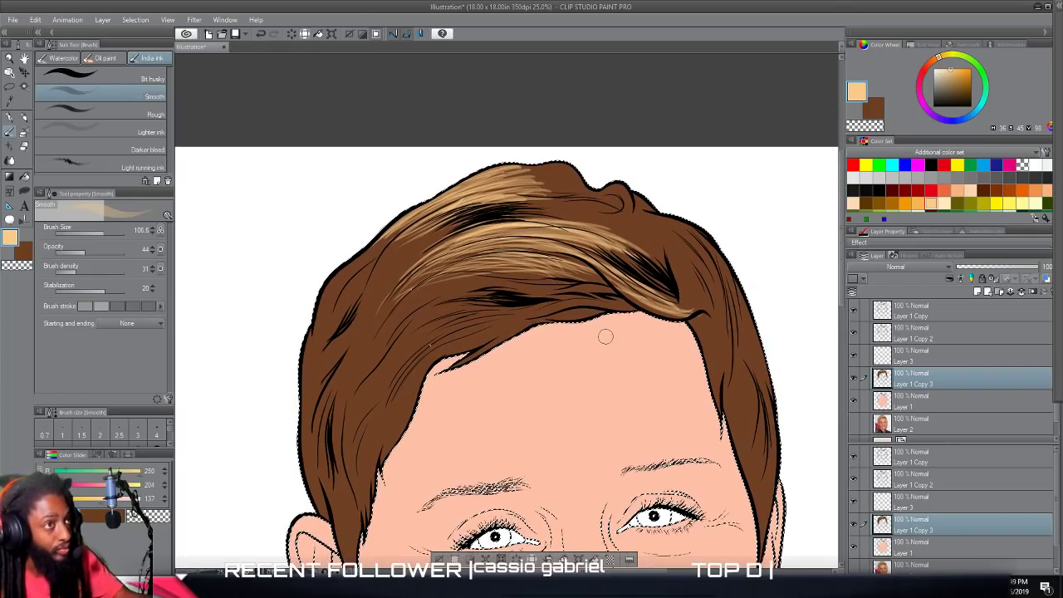
left_click(98, 230)
left_click(71, 251)
left_click(92, 233)
left_click(96, 231)
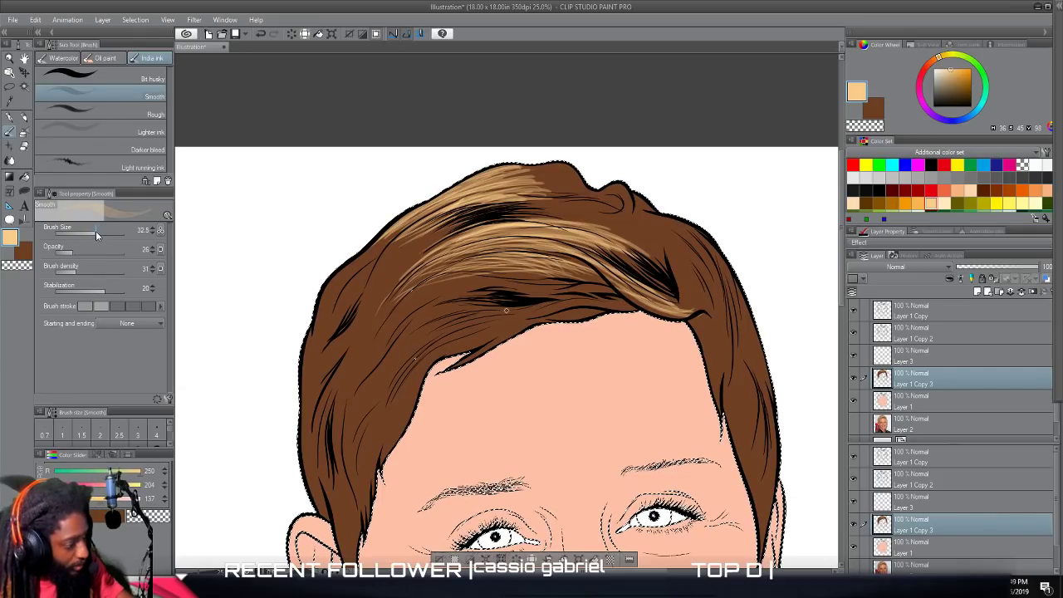
left_click(102, 287)
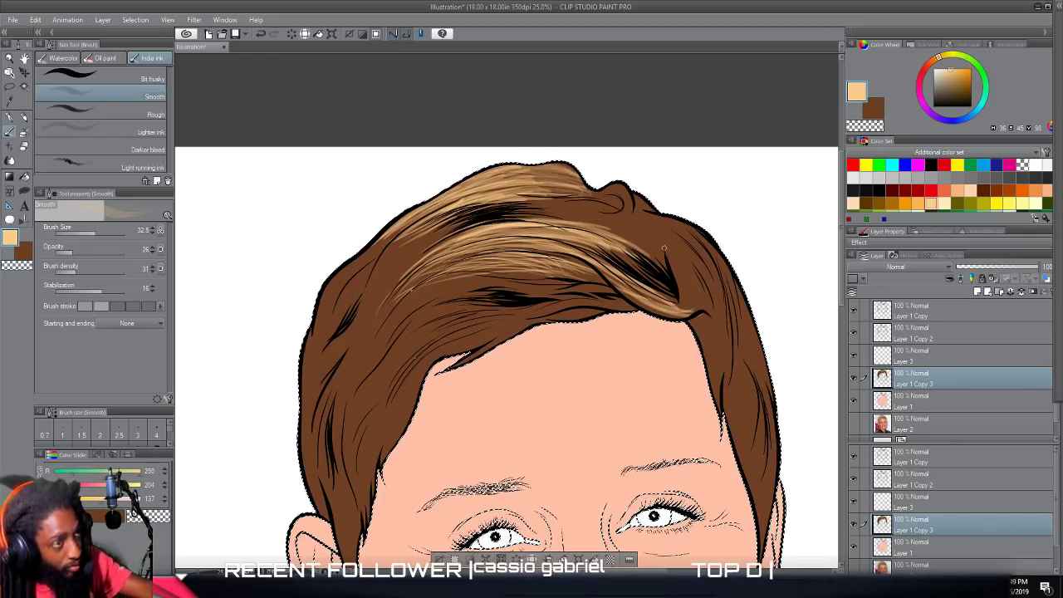
Paint faint tan strokes across the crown and down the strands between the crown and the fringe.
mouse_move(536, 211)
left_mouse_down()
mouse_move(646, 230)
mouse_move(614, 209)
mouse_move(547, 204)
left_mouse_up()
mouse_move(458, 226)
left_mouse_down()
mouse_move(402, 255)
mouse_move(411, 258)
left_mouse_up()
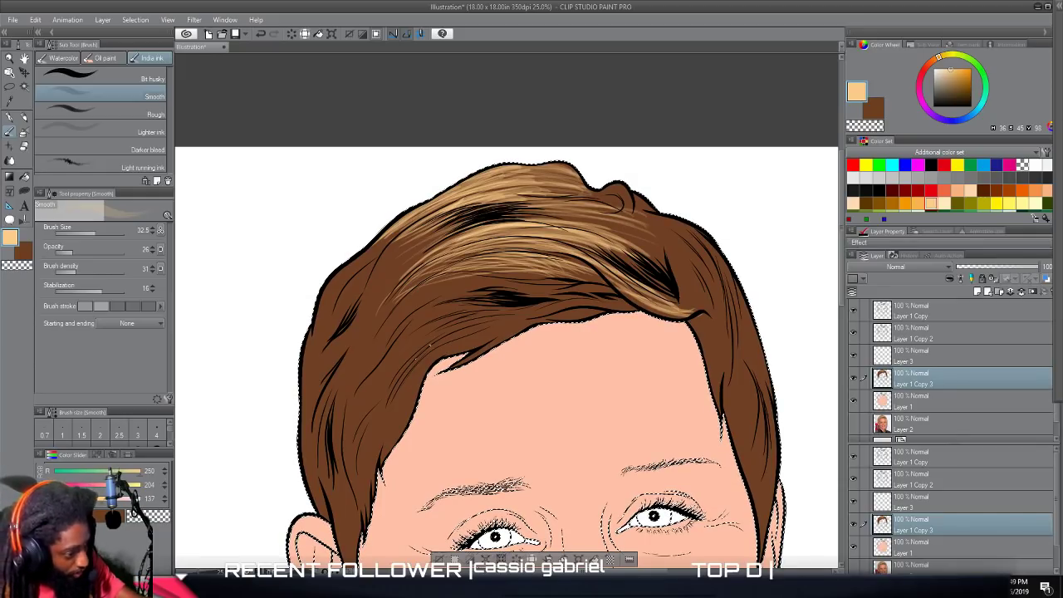
left_click_drag(451, 224, 388, 268)
left_click_drag(418, 234, 390, 252)
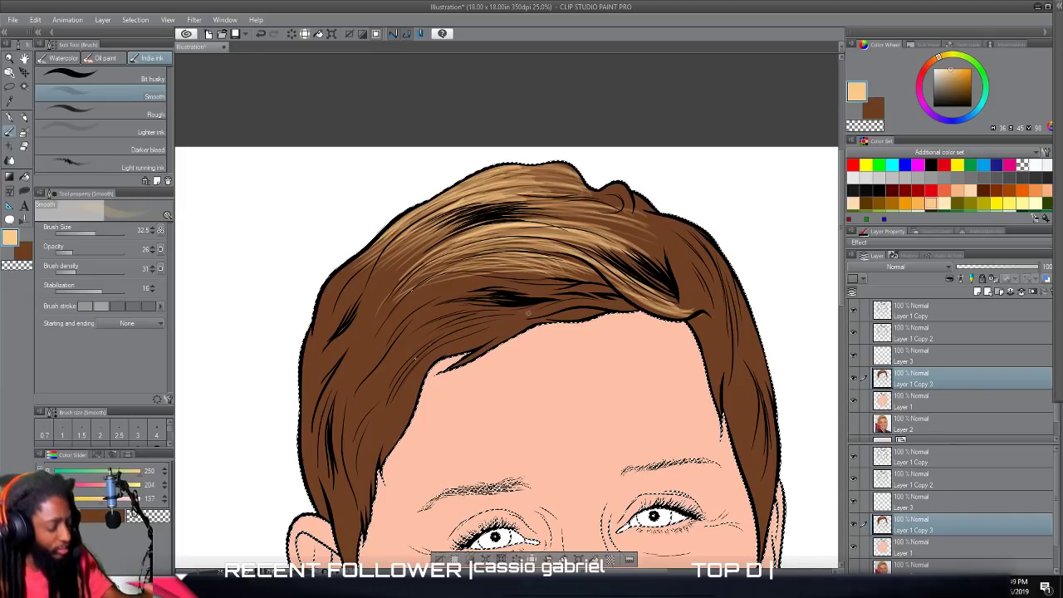
Paint faint tan highlights along the lower fringe strands just above the forehead hairline.
scroll(595, 324, "down", 5)
scroll(595, 324, "up", 6)
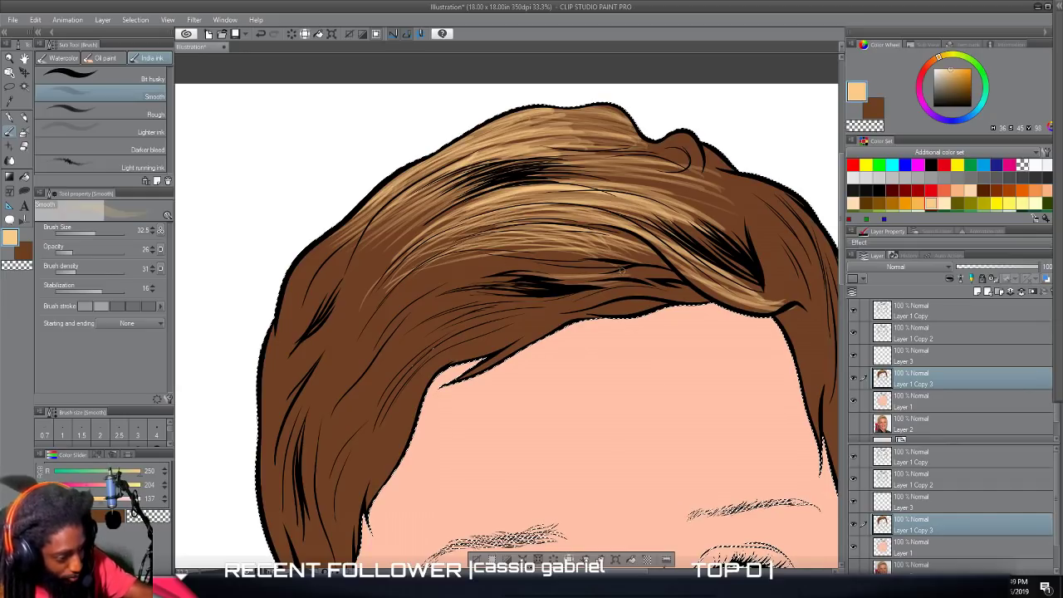
mouse_move(585, 260)
left_mouse_down()
mouse_move(445, 272)
mouse_move(492, 257)
mouse_move(462, 260)
left_mouse_up()
mouse_move(668, 267)
left_mouse_down()
mouse_move(562, 246)
mouse_move(587, 234)
left_mouse_up()
left_click_drag(651, 247, 545, 221)
mouse_move(634, 239)
left_mouse_down()
mouse_move(583, 222)
mouse_move(509, 220)
left_mouse_up()
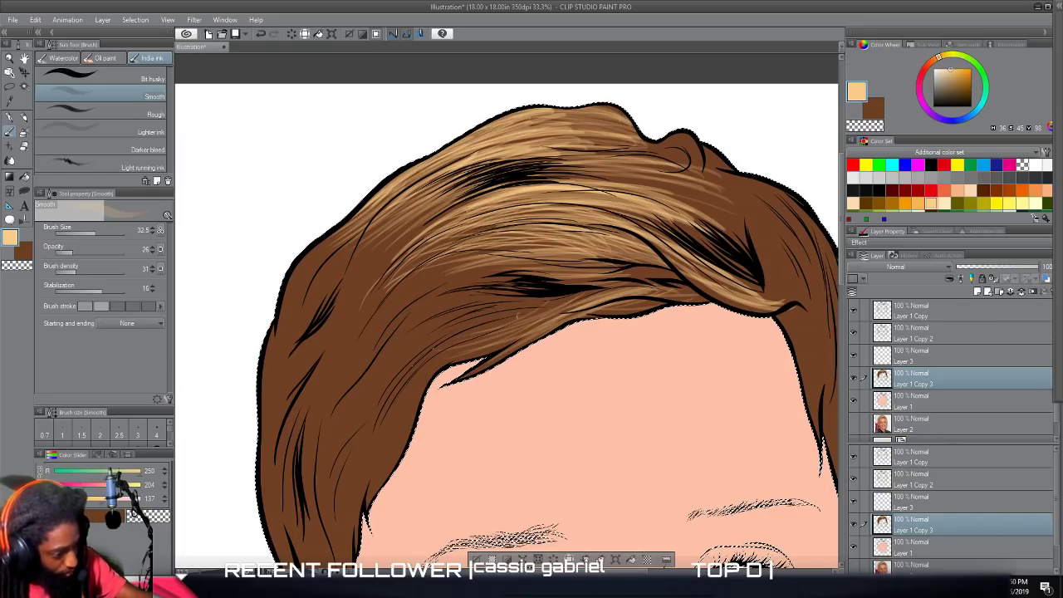
Set the brush size to 35.2 and paint fine tan strokes through the left part of the lower fringe.
left_click(97, 233)
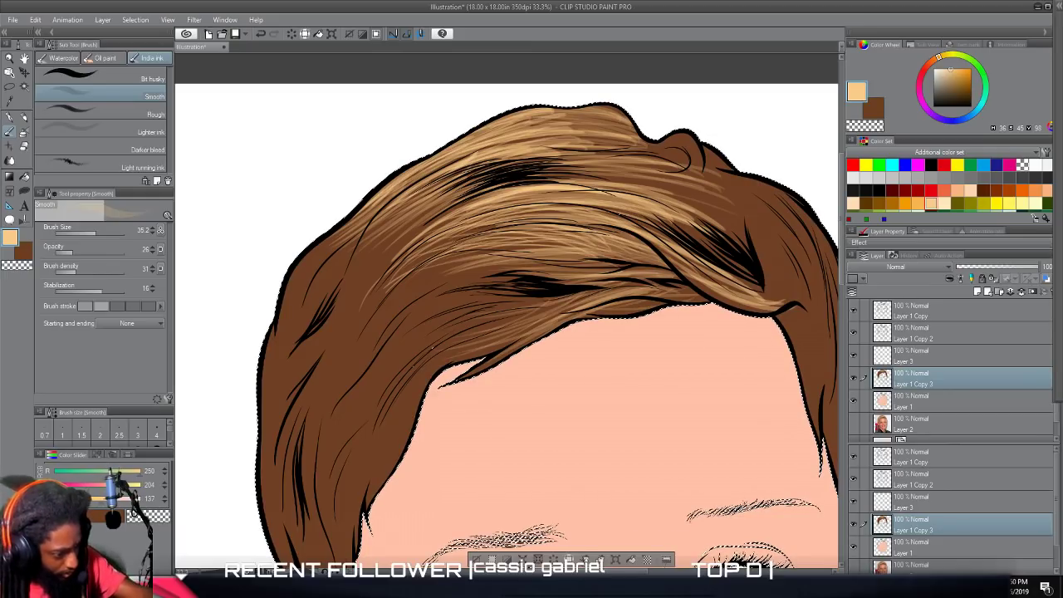
left_click_drag(435, 286, 532, 262)
mouse_move(406, 297)
left_mouse_down()
mouse_move(521, 262)
mouse_move(464, 272)
mouse_move(495, 225)
mouse_move(509, 223)
mouse_move(479, 226)
left_mouse_up()
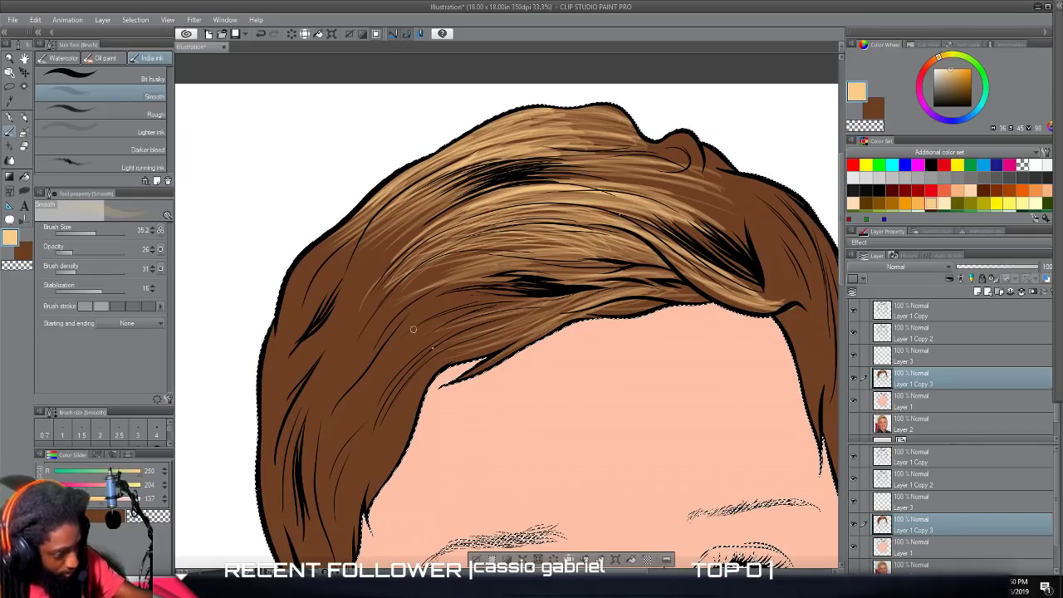
left_click_drag(433, 348, 526, 305)
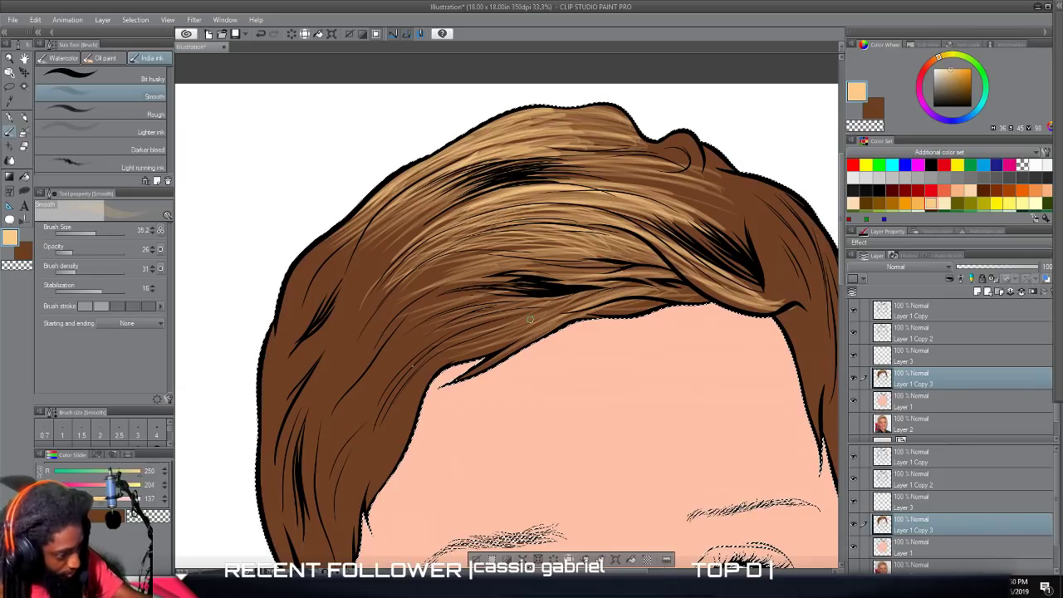
left_click_drag(443, 320, 507, 300)
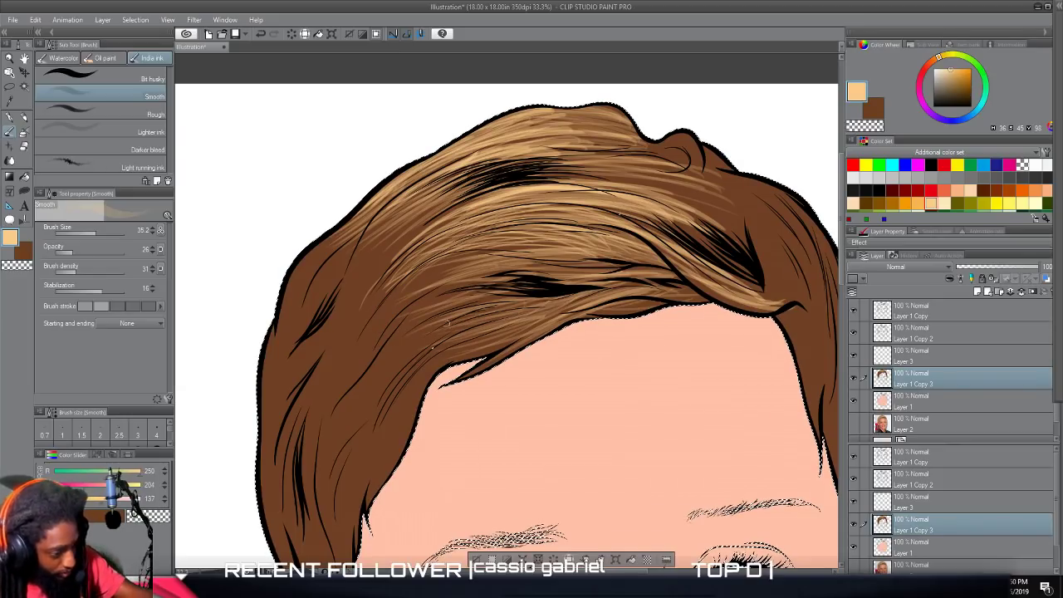
mouse_move(412, 310)
left_mouse_down()
mouse_move(502, 289)
mouse_move(537, 259)
left_mouse_up()
left_click_drag(401, 305, 487, 253)
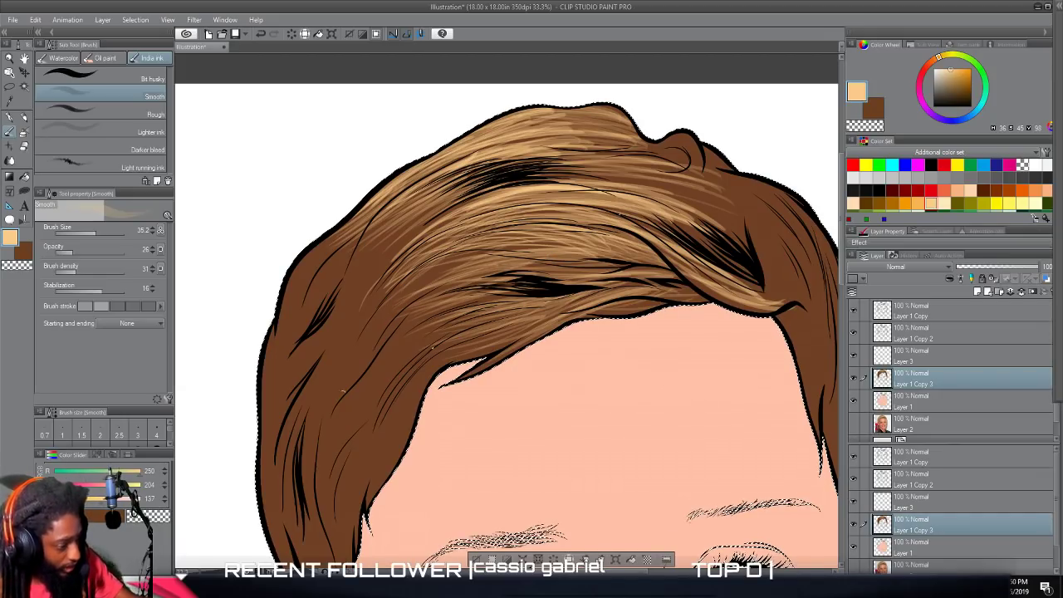
Set the brush size to 71.8 and paint tan strokes along the strands beside the left temple.
left_click_drag(339, 407, 374, 328)
left_click(107, 236)
mouse_move(305, 483)
left_mouse_down()
mouse_move(336, 339)
mouse_move(353, 326)
mouse_move(350, 341)
left_mouse_up()
left_click_drag(319, 463, 369, 353)
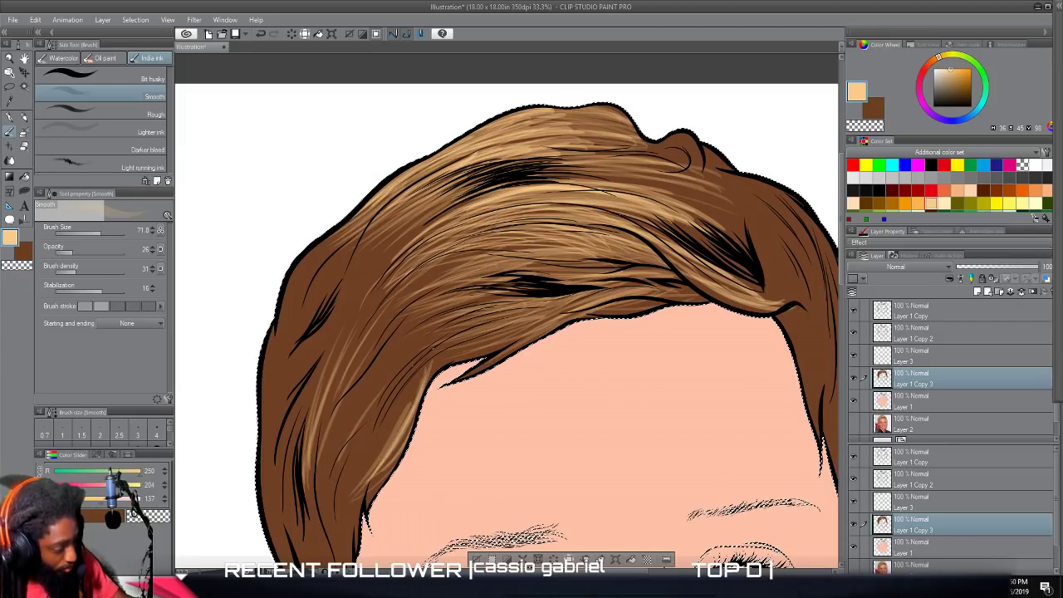
mouse_move(349, 462)
left_mouse_down()
mouse_move(371, 407)
mouse_move(362, 378)
left_mouse_up()
left_click_drag(312, 490, 370, 342)
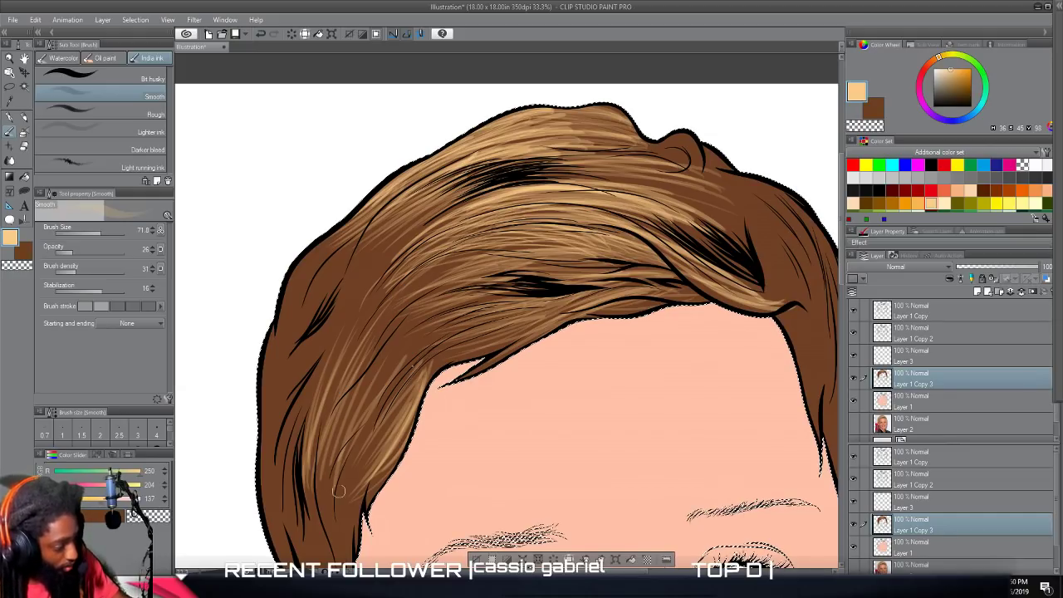
Cover the left side of the hair with tan strokes following the strands from the temple up to the crown's outer edge.
mouse_move(337, 459)
left_mouse_down()
mouse_move(395, 340)
mouse_move(391, 287)
left_mouse_up()
left_click_drag(311, 424, 390, 279)
mouse_move(308, 457)
left_mouse_down()
mouse_move(326, 382)
mouse_move(379, 270)
mouse_move(362, 288)
mouse_move(391, 251)
left_mouse_up()
mouse_move(312, 340)
left_mouse_down()
mouse_move(343, 268)
mouse_move(327, 265)
mouse_move(290, 329)
mouse_move(344, 255)
left_mouse_up()
mouse_move(282, 354)
left_mouse_down()
mouse_move(312, 291)
mouse_move(303, 267)
left_mouse_up()
left_click_drag(296, 304, 332, 241)
left_click_drag(339, 332, 411, 226)
mouse_move(316, 356)
left_mouse_down()
mouse_move(376, 244)
mouse_move(362, 257)
mouse_move(369, 272)
mouse_move(385, 262)
left_mouse_up()
mouse_move(332, 336)
left_mouse_down()
mouse_move(411, 225)
mouse_move(434, 209)
left_mouse_up()
left_click_drag(342, 297, 412, 208)
left_click_drag(369, 262, 425, 211)
left_click_drag(352, 290, 405, 212)
left_click_drag(353, 265, 393, 218)
left_click_drag(334, 295, 400, 207)
left_click_drag(329, 270, 386, 214)
mouse_move(298, 286)
left_mouse_down()
mouse_move(363, 210)
mouse_move(337, 247)
mouse_move(304, 258)
left_mouse_up()
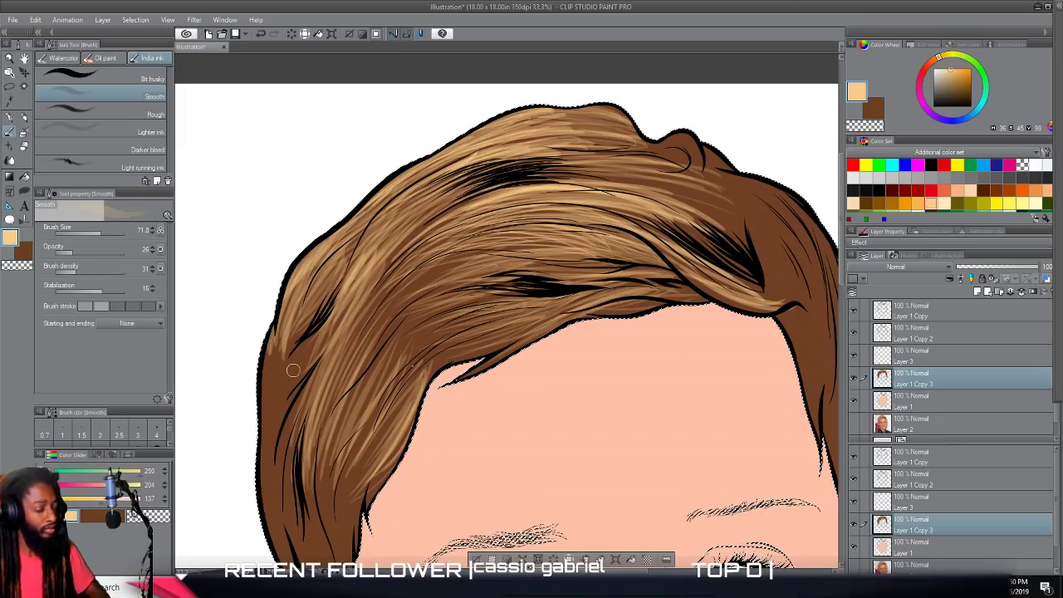
Paint tan highlight strokes down the lower left side of the hair and the sideburn beside the ear.
scroll(374, 333, "down", 1)
scroll(374, 332, "down", 2)
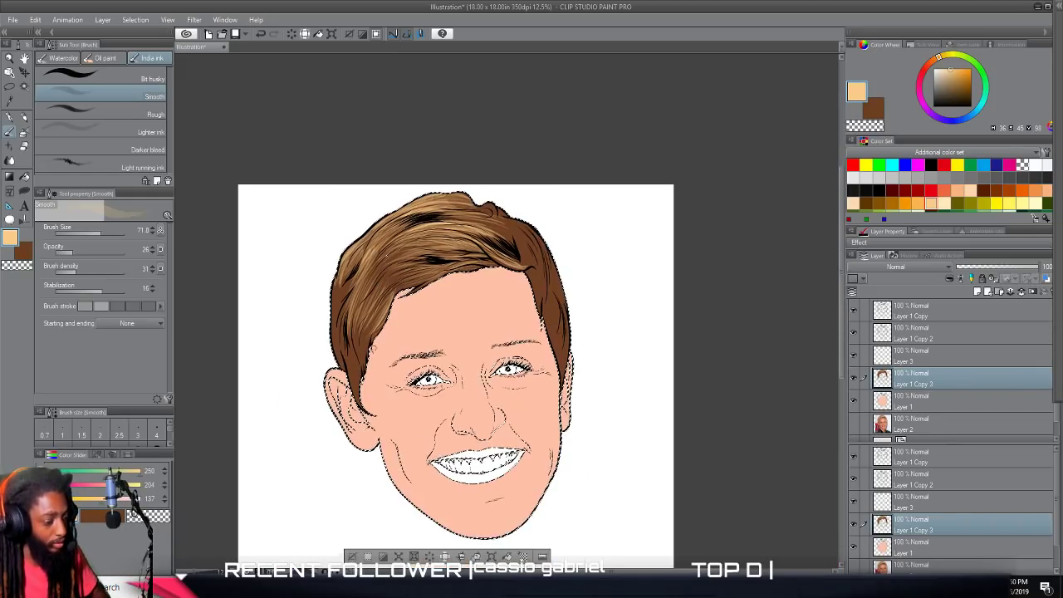
scroll(374, 332, "up", 3)
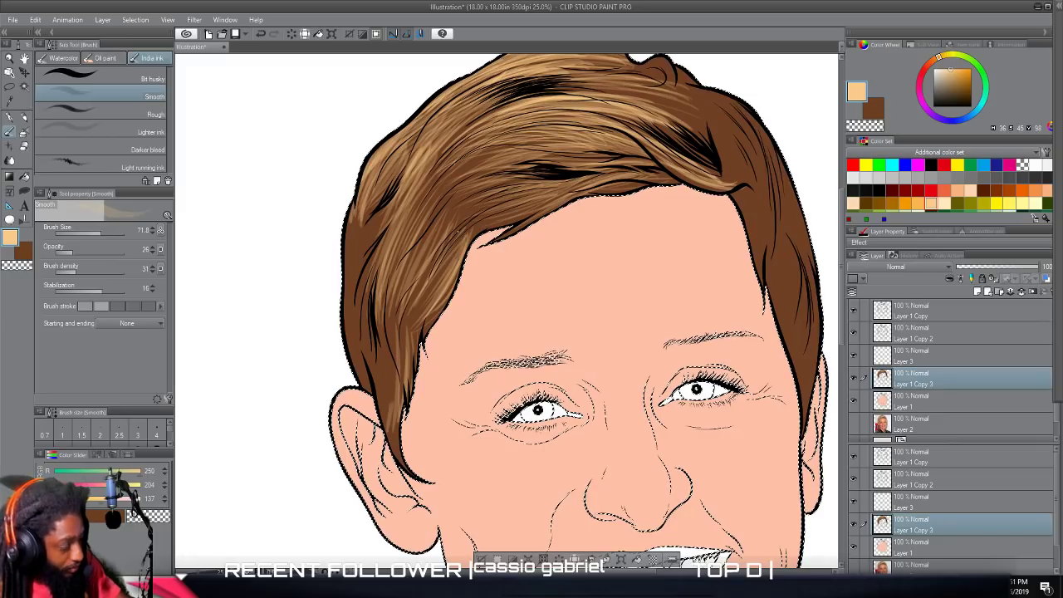
mouse_move(384, 322)
left_mouse_down()
mouse_move(389, 419)
mouse_move(370, 394)
left_mouse_up()
left_click_drag(356, 299, 370, 394)
left_click_drag(343, 281, 364, 370)
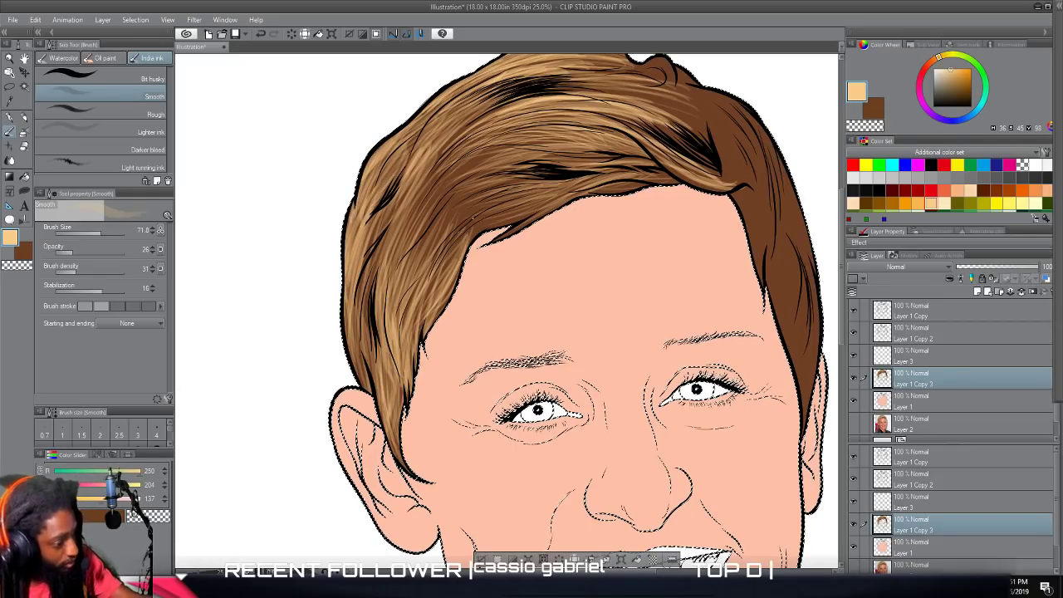
Brighten the middle of the swept fringe with additional long tan strokes.
scroll(475, 246, "down", 2)
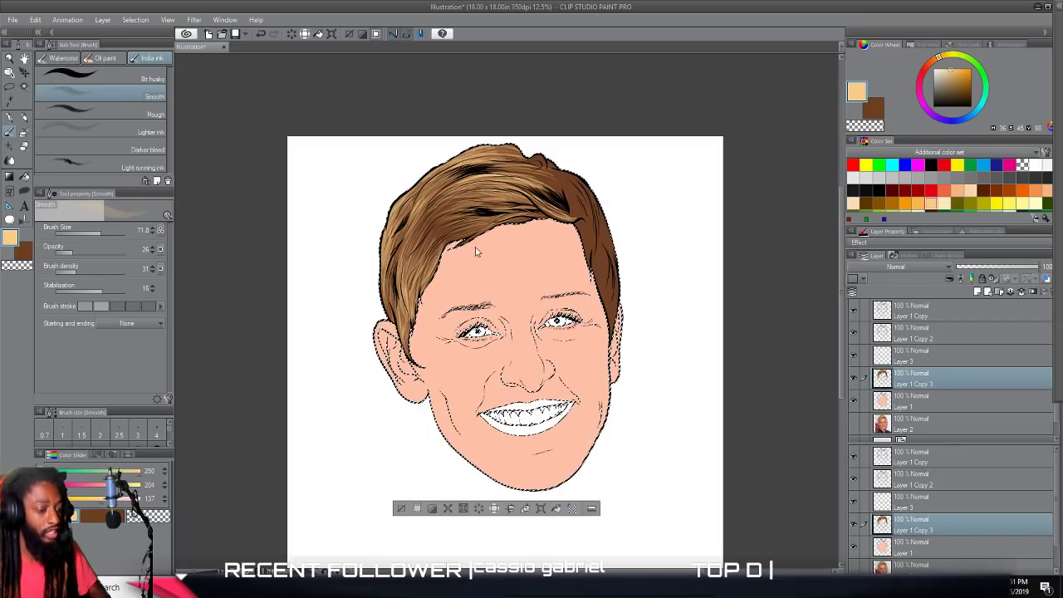
scroll(476, 247, "up", 2)
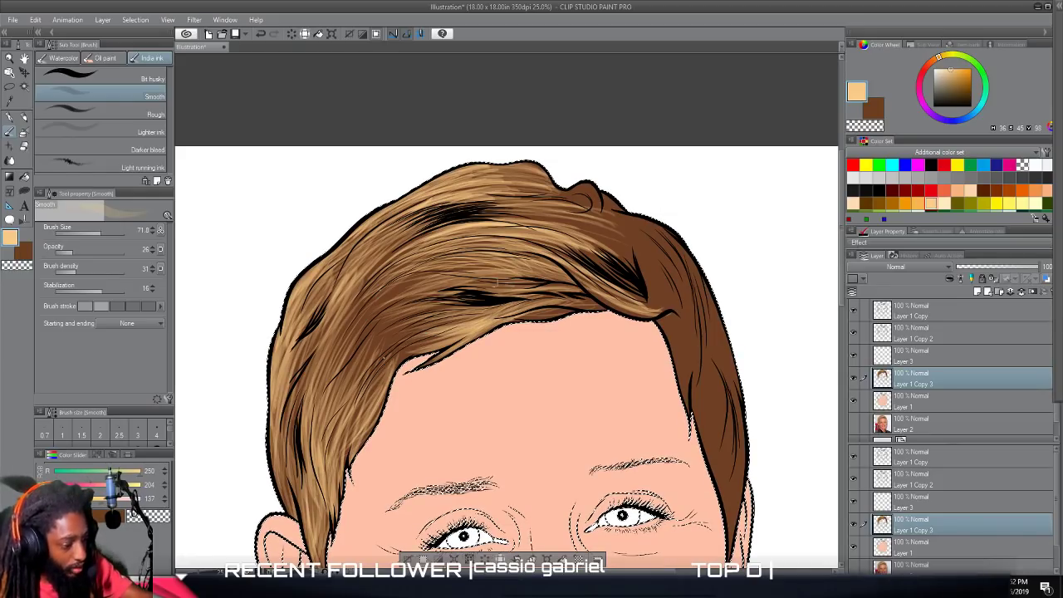
mouse_move(402, 291)
left_mouse_down()
mouse_move(507, 276)
mouse_move(501, 268)
left_mouse_up()
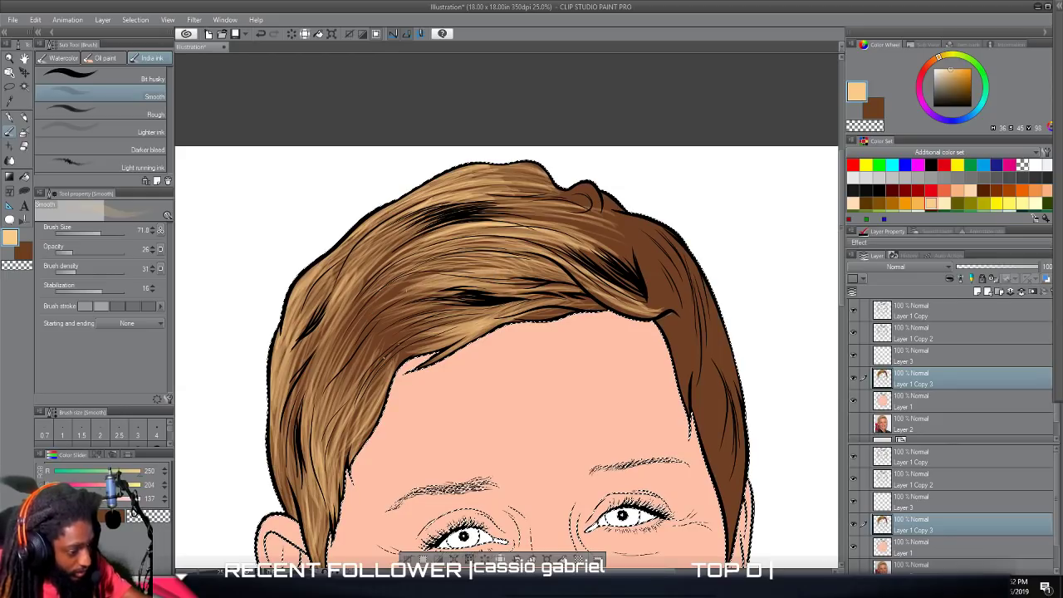
mouse_move(390, 292)
left_mouse_down()
mouse_move(508, 261)
mouse_move(497, 259)
left_mouse_up()
left_click_drag(406, 264, 515, 243)
left_click_drag(409, 253, 573, 231)
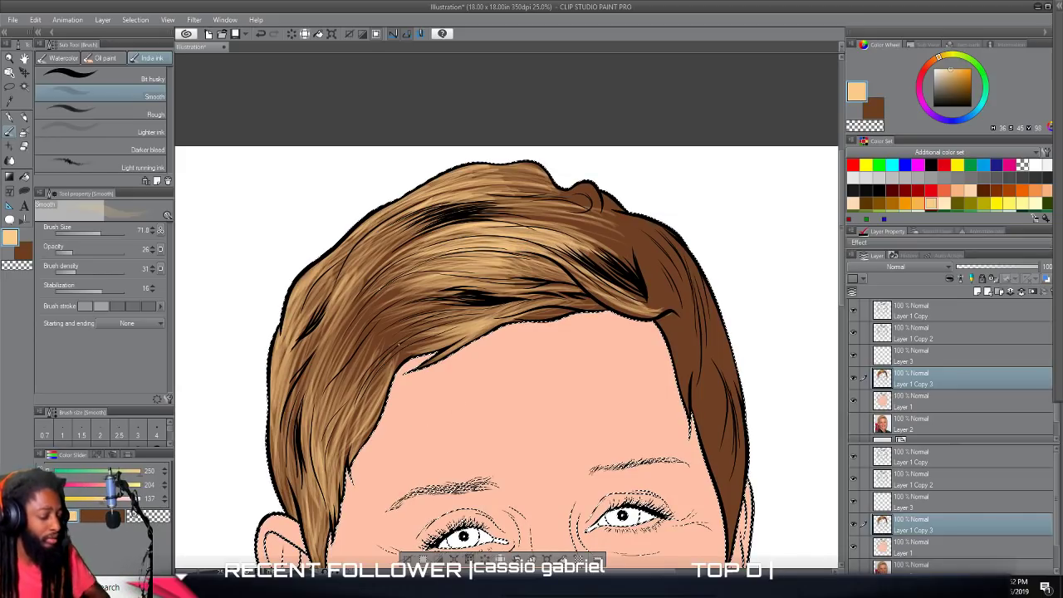
Paint tan highlights down the right sideburn and along the outer strands on the upper right side of the hair.
scroll(646, 364, "down", 3)
scroll(647, 351, "up", 3)
scroll(645, 347, "up", 3)
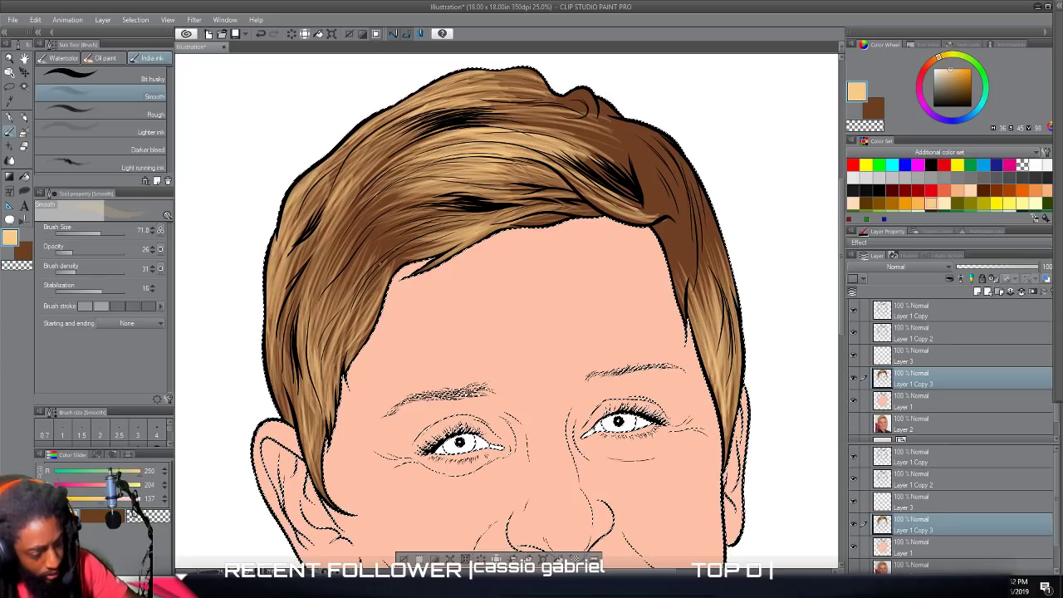
scroll(742, 256, "down", 3)
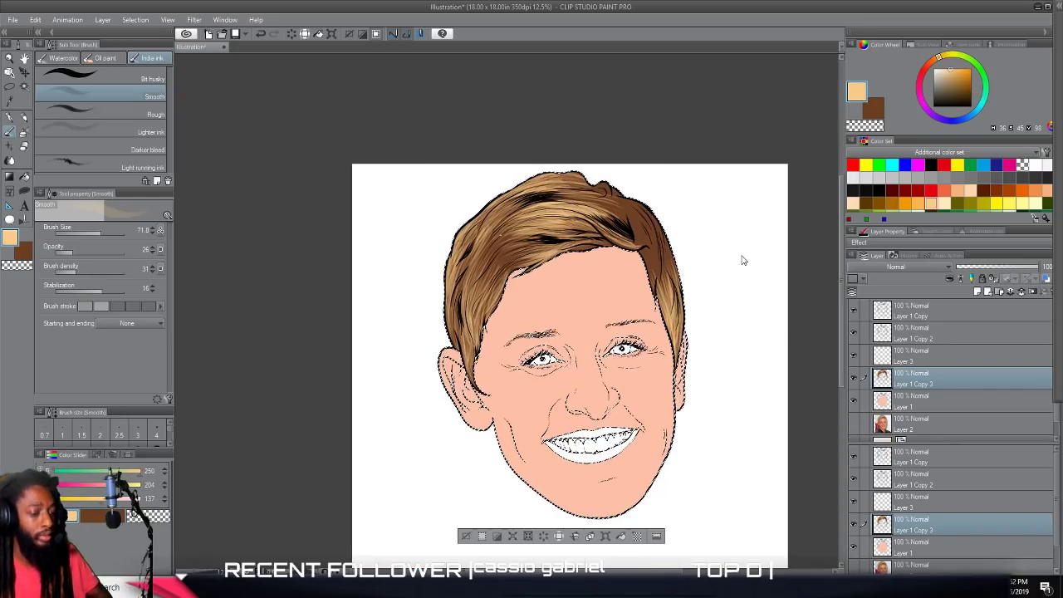
scroll(739, 255, "up", 4)
scroll(737, 258, "up", 2)
scroll(737, 263, "down", 1)
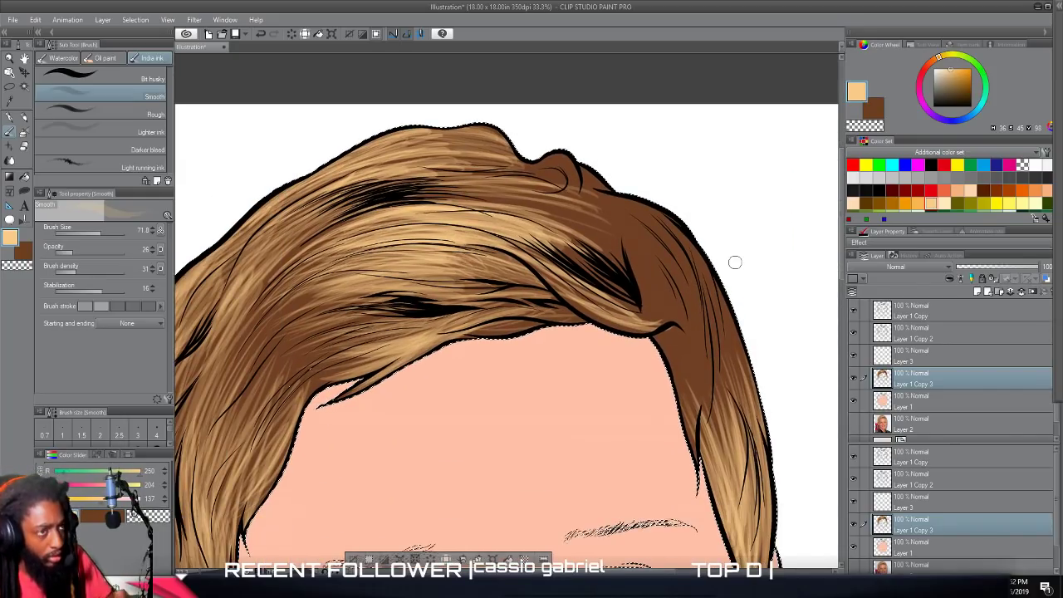
left_click_drag(691, 370, 656, 234)
left_click_drag(698, 341, 658, 234)
left_click_drag(696, 292, 652, 222)
mouse_move(705, 321)
left_mouse_down()
mouse_move(669, 216)
mouse_move(645, 206)
left_mouse_up()
Paint tan strokes along the inner right-side strands, from the hairline beside the forehead up toward the fringe's curled tip.
mouse_move(700, 400)
left_mouse_down()
mouse_move(700, 307)
mouse_move(713, 334)
left_mouse_up()
mouse_move(701, 429)
left_mouse_down()
mouse_move(714, 314)
mouse_move(703, 302)
left_mouse_up()
left_click_drag(698, 419, 695, 316)
left_click_drag(694, 449, 690, 317)
left_click_drag(686, 399, 679, 311)
left_click_drag(694, 449, 675, 336)
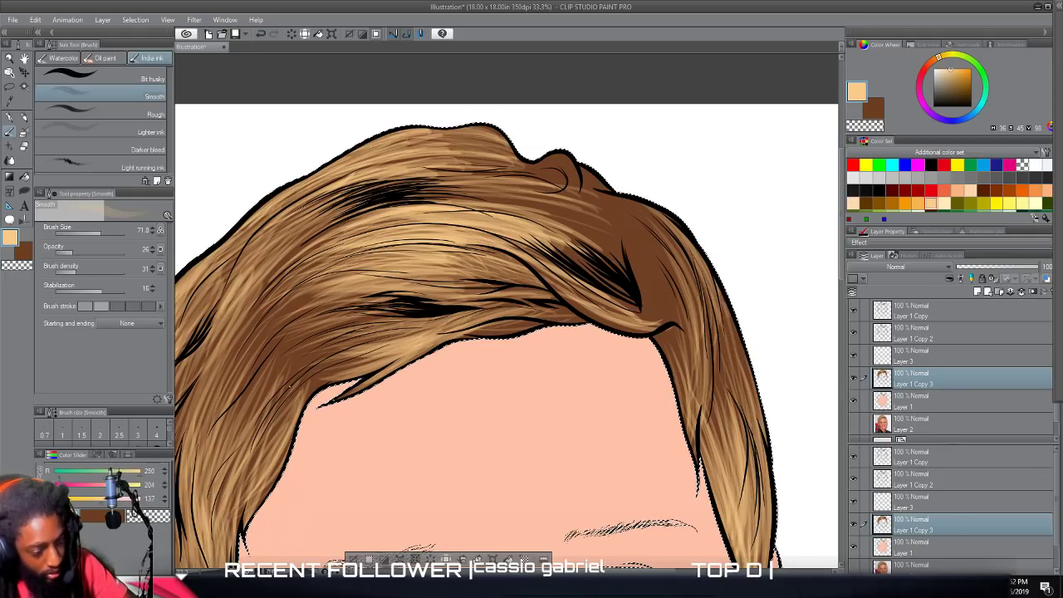
left_click_drag(723, 409, 719, 321)
mouse_move(721, 386)
left_mouse_down()
mouse_move(718, 318)
mouse_move(713, 346)
left_mouse_up()
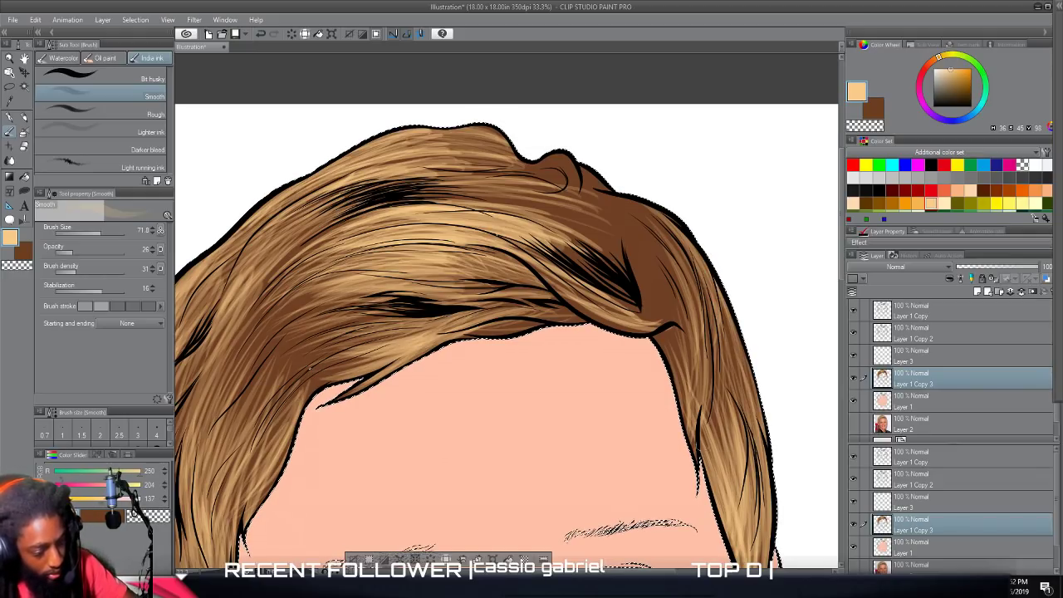
Paint tan highlight strokes over the plain brown hair behind the parting, from the forehead's right corner up to the crown.
left_click_drag(686, 453, 677, 311)
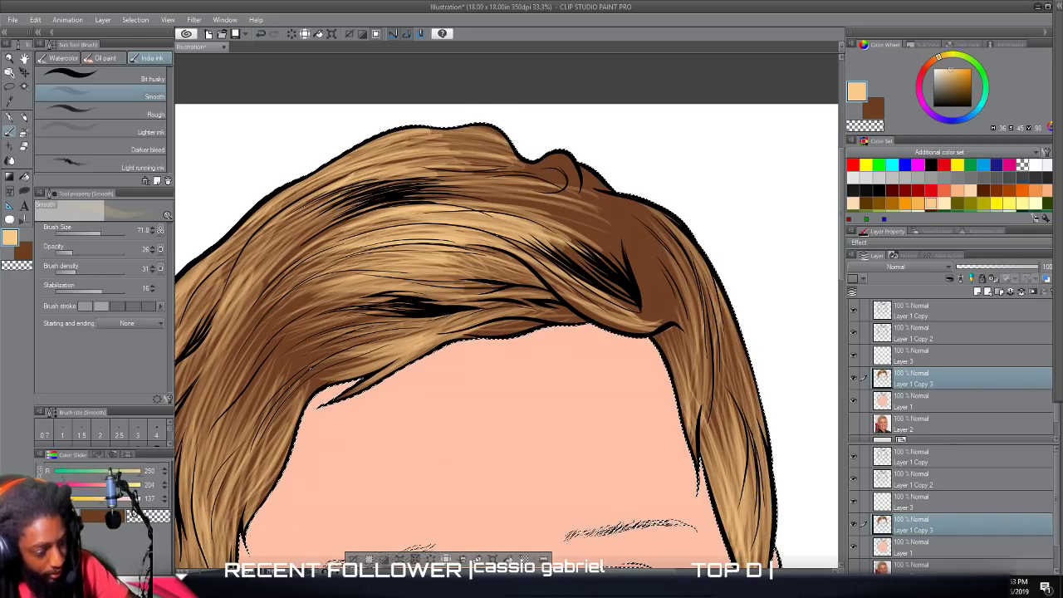
left_click_drag(686, 386, 638, 239)
mouse_move(647, 311)
left_mouse_down()
mouse_move(634, 229)
mouse_move(568, 143)
mouse_move(617, 198)
left_mouse_up()
left_click_drag(656, 284, 620, 196)
left_click_drag(662, 324, 630, 200)
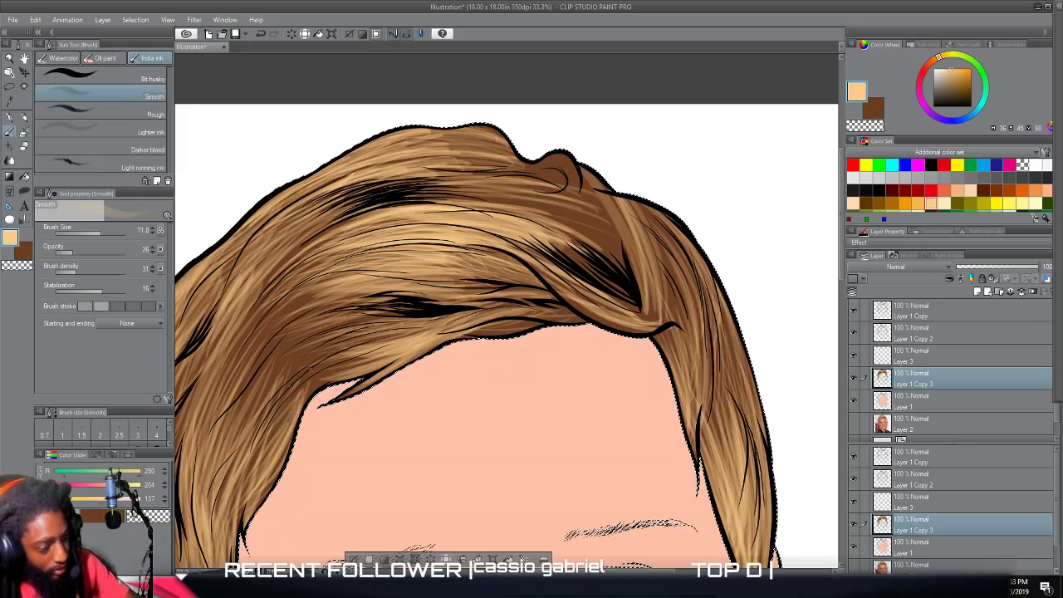
left_click_drag(694, 362, 611, 198)
mouse_move(655, 313)
left_mouse_down()
mouse_move(633, 201)
mouse_move(572, 180)
left_mouse_up()
mouse_move(664, 366)
left_mouse_down()
mouse_move(629, 218)
mouse_move(657, 241)
left_mouse_up()
mouse_move(648, 322)
left_mouse_down()
mouse_move(606, 213)
mouse_move(603, 221)
left_mouse_up()
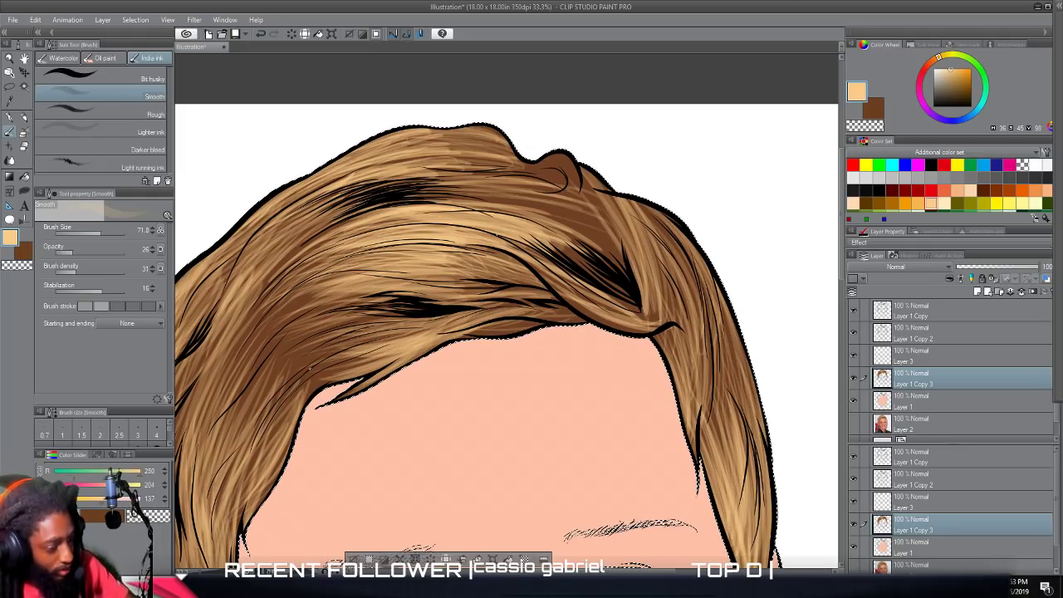
Paint tan strokes across the crown from the dark parting strands toward the curled tuft.
mouse_move(625, 267)
left_mouse_down()
mouse_move(546, 196)
mouse_move(560, 214)
left_mouse_up()
left_click_drag(650, 289, 542, 198)
left_click_drag(629, 254, 500, 149)
left_click_drag(613, 224, 511, 141)
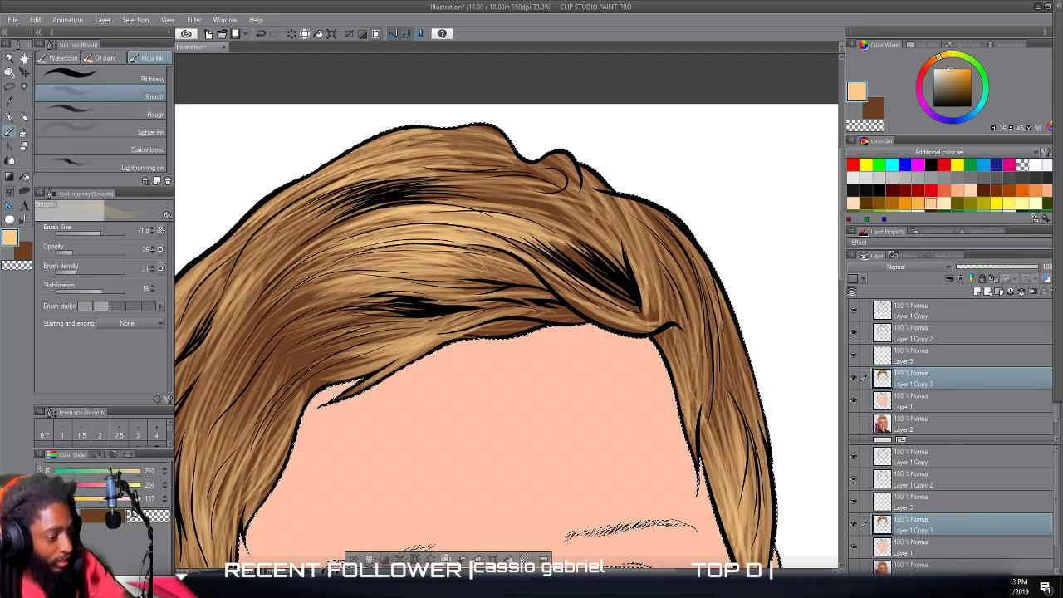
mouse_move(620, 241)
left_mouse_down()
mouse_move(542, 165)
mouse_move(511, 170)
mouse_move(515, 184)
left_mouse_up()
left_click_drag(611, 264, 490, 208)
left_click_drag(607, 233, 500, 163)
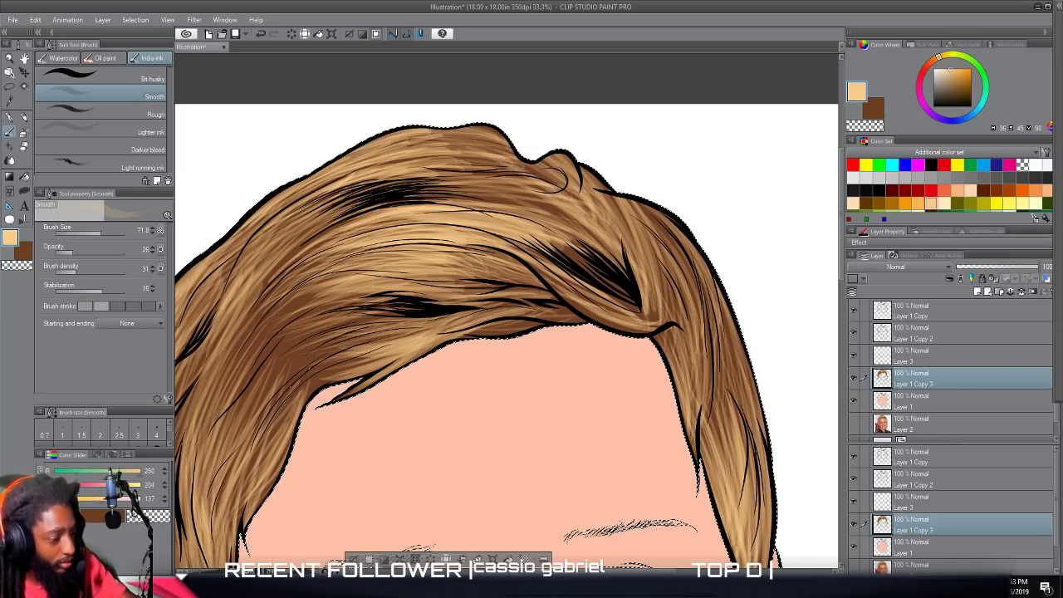
Extend long tan highlight strokes along the top of the hair, from the tuft past the upper black strand cluster.
left_click_drag(580, 204, 459, 140)
mouse_move(584, 230)
left_mouse_down()
mouse_move(441, 175)
mouse_move(417, 191)
mouse_move(349, 201)
left_mouse_up()
left_click_drag(568, 204, 374, 172)
mouse_move(539, 181)
left_mouse_down()
mouse_move(492, 167)
mouse_move(374, 169)
left_mouse_up()
mouse_move(512, 168)
left_mouse_down()
mouse_move(359, 169)
mouse_move(301, 196)
left_mouse_up()
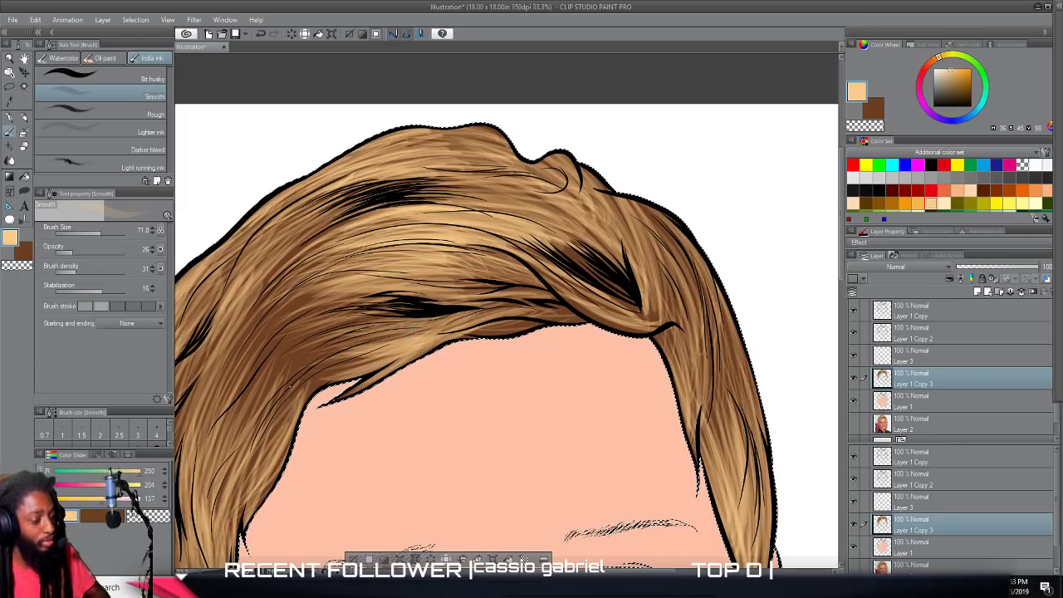
Paint curved tan strokes over the dark brown area above the left temple, following the sweep into the fringe.
scroll(489, 299, "down", 3)
scroll(504, 361, "up", 3)
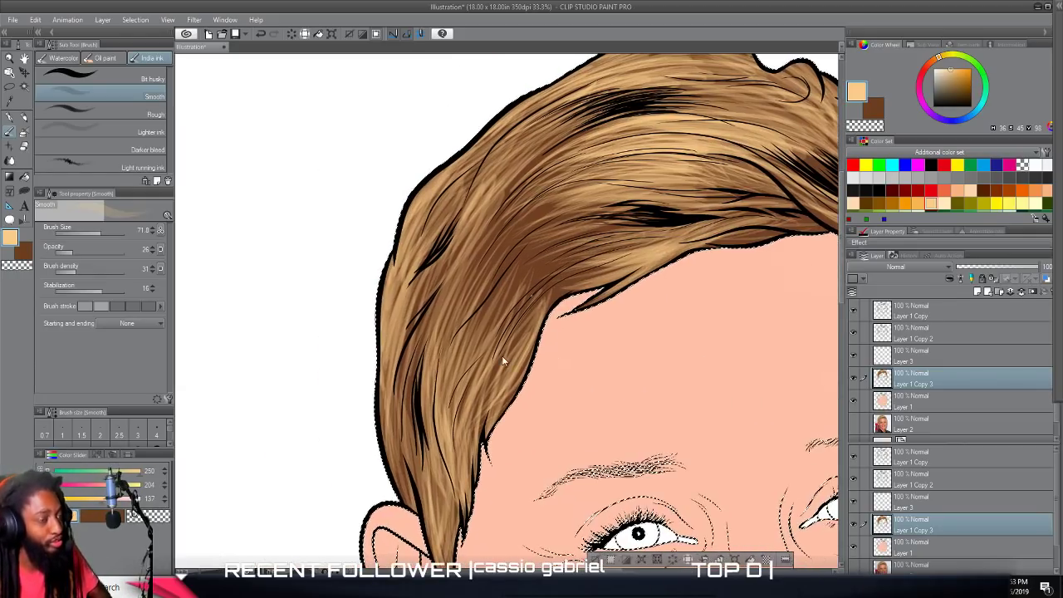
mouse_move(591, 274)
left_mouse_down()
mouse_move(556, 282)
mouse_move(510, 322)
mouse_move(523, 302)
mouse_move(627, 249)
left_mouse_up()
left_click_drag(497, 324, 611, 242)
mouse_move(495, 326)
left_mouse_down()
mouse_move(627, 230)
mouse_move(611, 230)
left_mouse_up()
mouse_move(489, 325)
left_mouse_down()
mouse_move(516, 276)
mouse_move(602, 237)
left_mouse_up()
left_click_drag(497, 302, 615, 229)
mouse_move(508, 271)
left_mouse_down()
mouse_move(585, 226)
mouse_move(582, 217)
left_mouse_up()
mouse_move(505, 263)
left_mouse_down()
mouse_move(568, 221)
mouse_move(557, 197)
mouse_move(590, 201)
left_mouse_up()
mouse_move(477, 289)
left_mouse_down()
mouse_move(583, 190)
mouse_move(562, 188)
left_mouse_up()
left_click_drag(494, 265, 573, 178)
mouse_move(491, 248)
left_mouse_down()
mouse_move(573, 173)
mouse_move(545, 173)
mouse_move(573, 146)
left_mouse_up()
left_click_drag(498, 219, 586, 139)
left_click_drag(522, 187, 615, 124)
left_click_drag(550, 164, 606, 136)
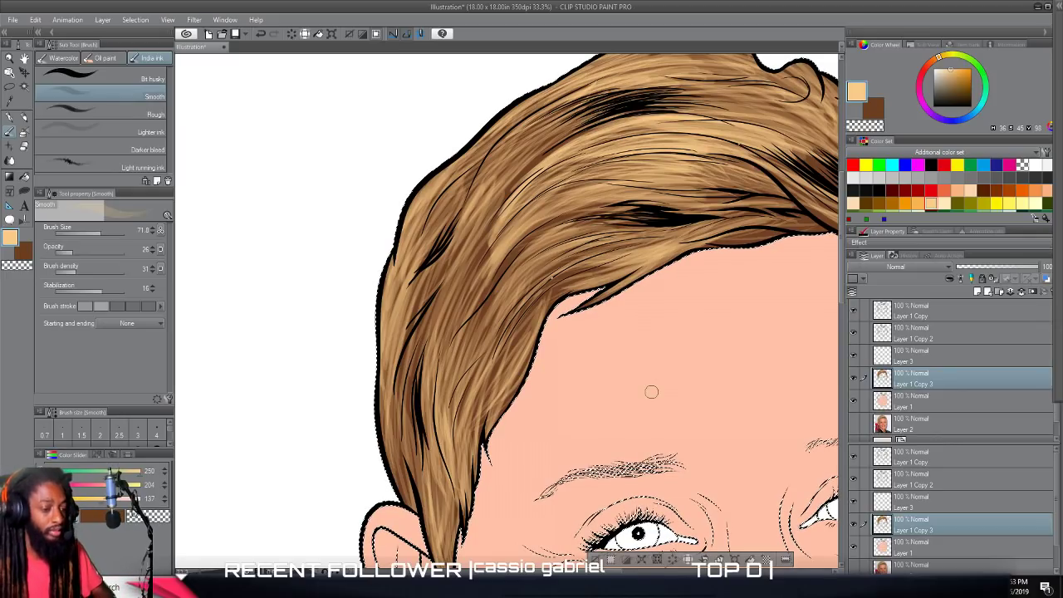
Add tan highlights at the parting's lower end and along the outer curve of the upper right side.
scroll(651, 392, "down", 3)
scroll(652, 392, "right", 2)
scroll(651, 390, "up", 3)
scroll(652, 389, "left", 2)
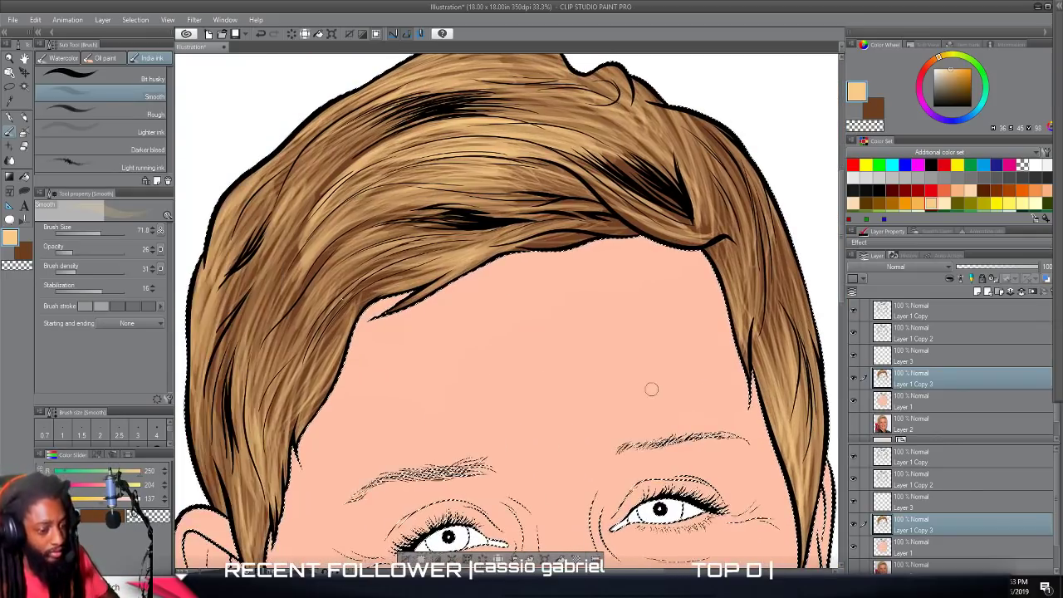
mouse_move(691, 238)
left_mouse_down()
mouse_move(612, 199)
mouse_move(663, 231)
mouse_move(724, 228)
mouse_move(661, 212)
mouse_move(713, 225)
left_mouse_up()
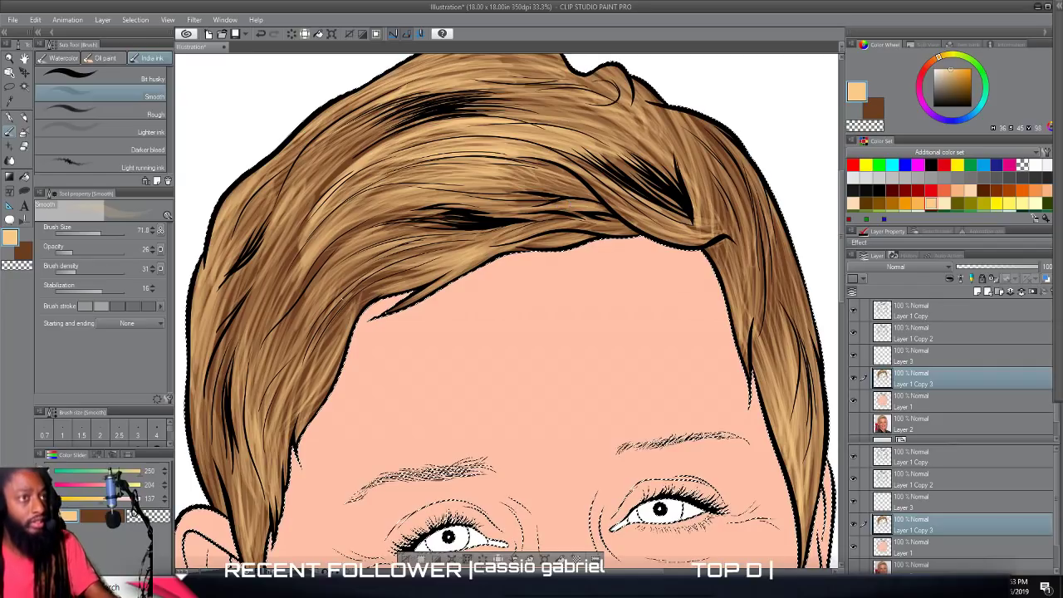
left_click_drag(740, 168, 755, 247)
mouse_move(721, 148)
left_mouse_down()
mouse_move(751, 241)
mouse_move(745, 251)
mouse_move(740, 239)
left_mouse_up()
left_click_drag(685, 116, 746, 180)
left_click_drag(668, 111, 744, 162)
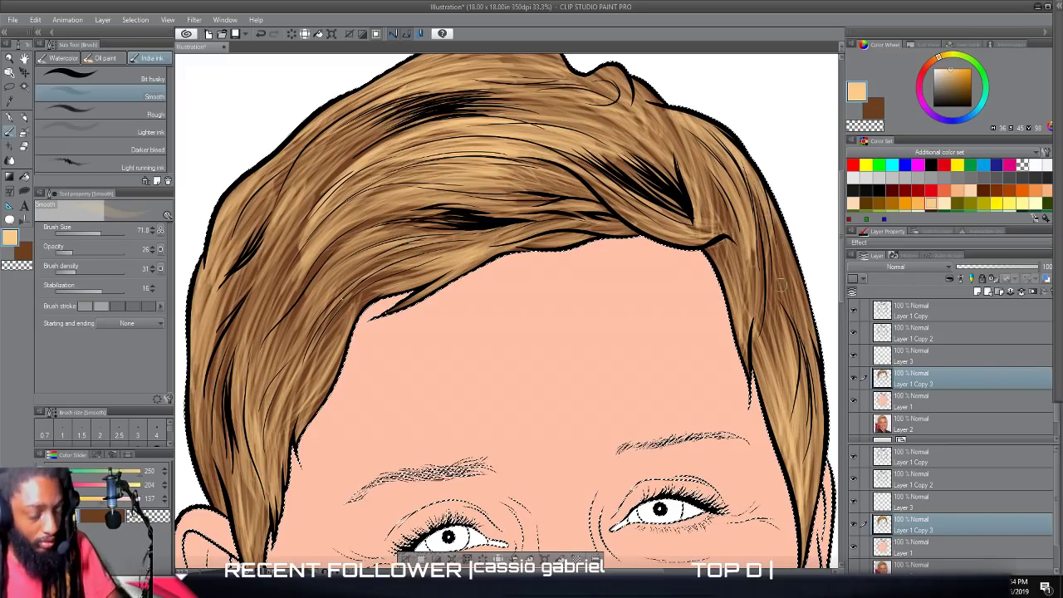
Paint tan strokes down the remaining brown strands on the right side of the hair, above the sideburn.
left_click_drag(784, 285, 786, 331)
left_click_drag(778, 284, 786, 355)
mouse_move(757, 256)
left_mouse_down()
mouse_move(762, 359)
mouse_move(775, 347)
left_mouse_up()
left_click_drag(776, 267, 781, 359)
left_click_drag(767, 239, 775, 356)
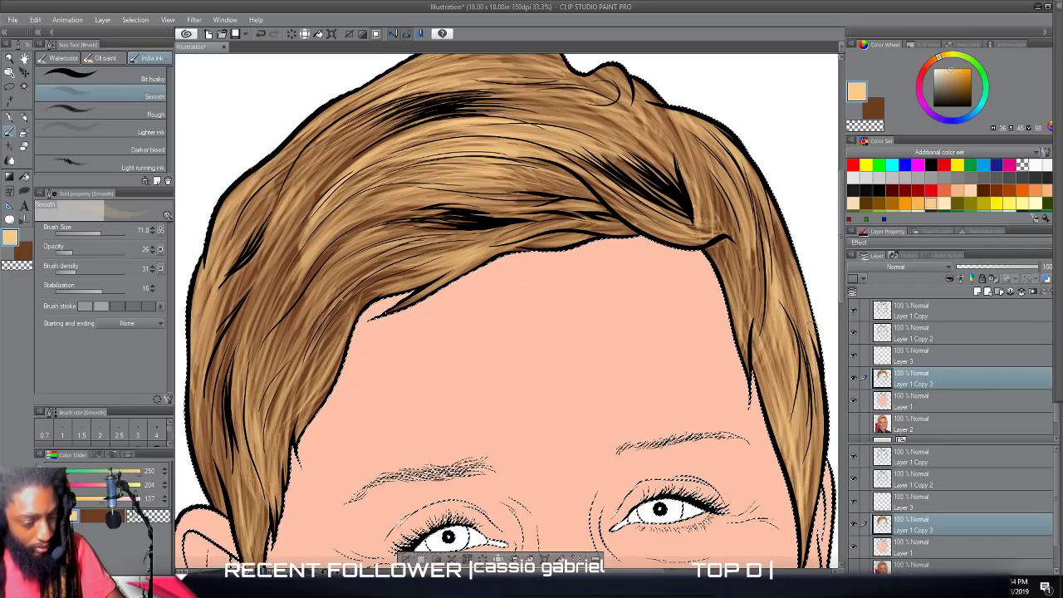
left_click_drag(777, 334, 781, 396)
left_click_drag(787, 319, 782, 382)
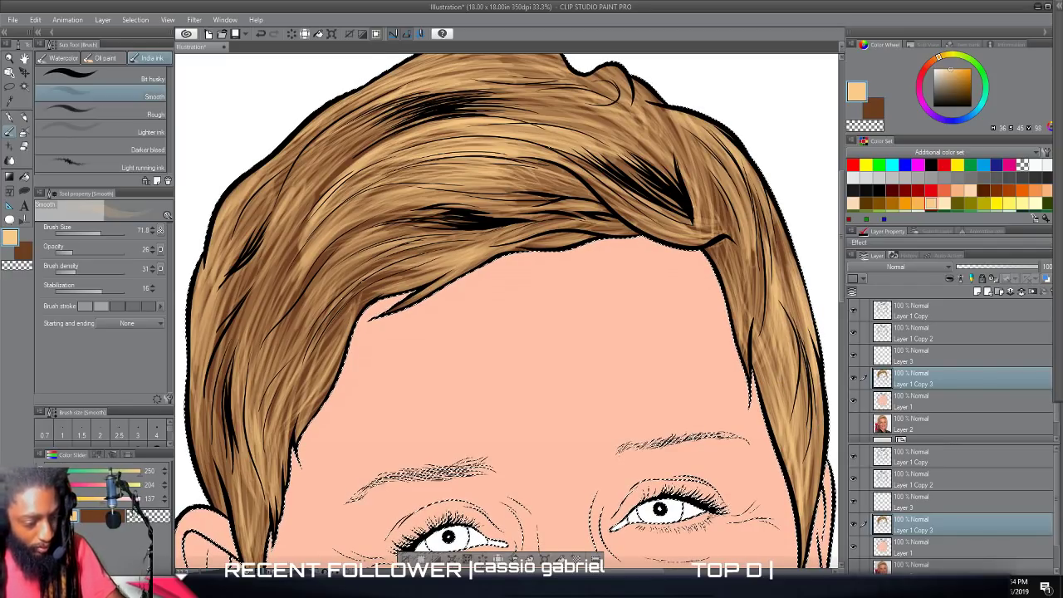
mouse_move(753, 324)
left_mouse_down()
mouse_move(750, 218)
mouse_move(741, 224)
mouse_move(714, 190)
left_mouse_up()
Touch up the brown gaps on the left side of the hair with short tan strokes.
scroll(790, 352, "down", 3)
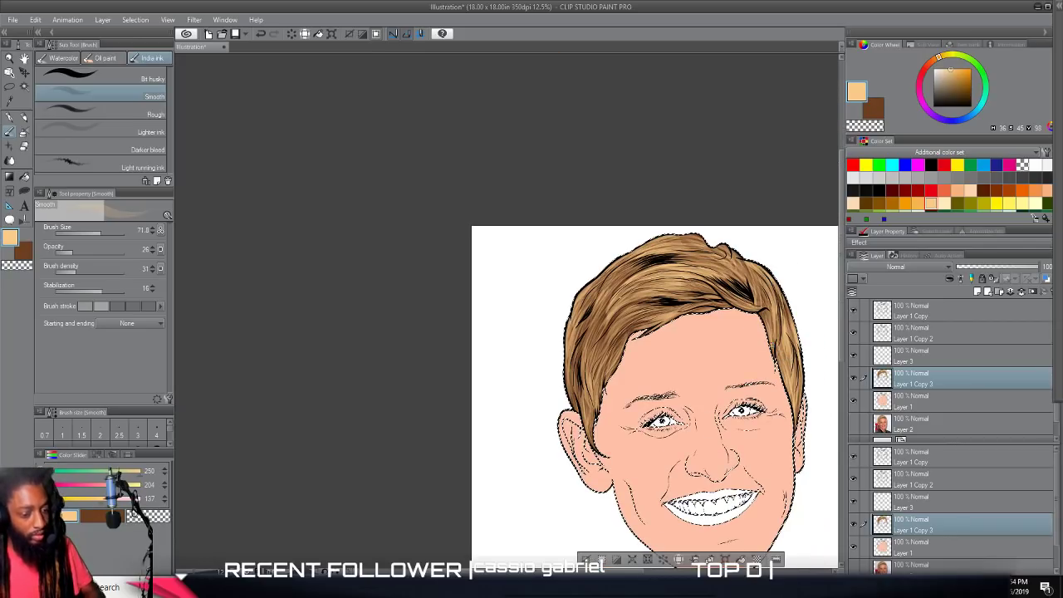
scroll(771, 456, "up", 2)
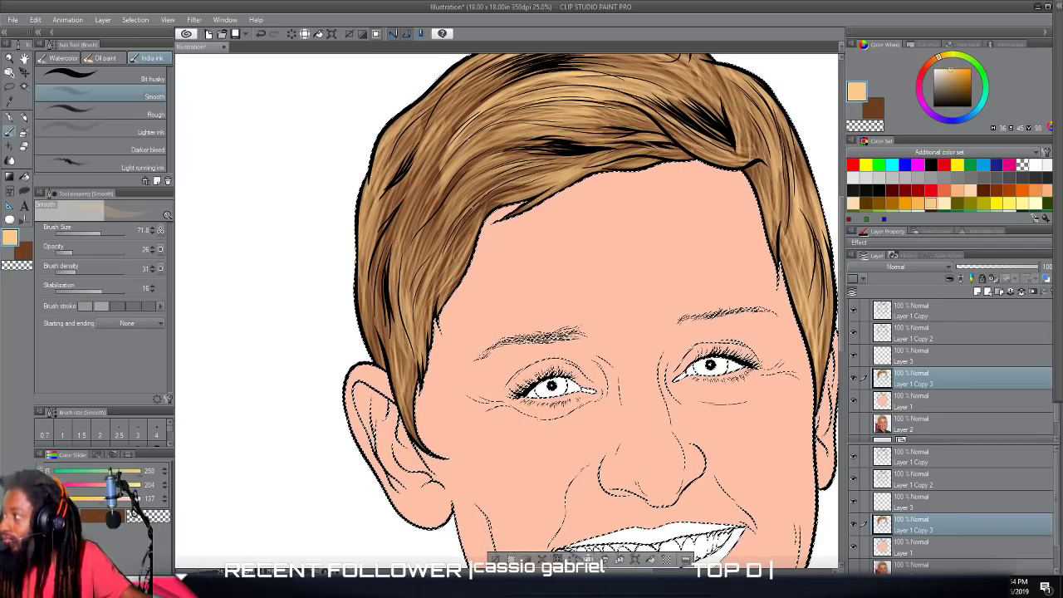
left_click_drag(434, 207, 441, 187)
mouse_move(429, 229)
left_mouse_down()
mouse_move(461, 169)
mouse_move(441, 167)
mouse_move(454, 155)
left_mouse_up()
left_click_drag(418, 209, 449, 143)
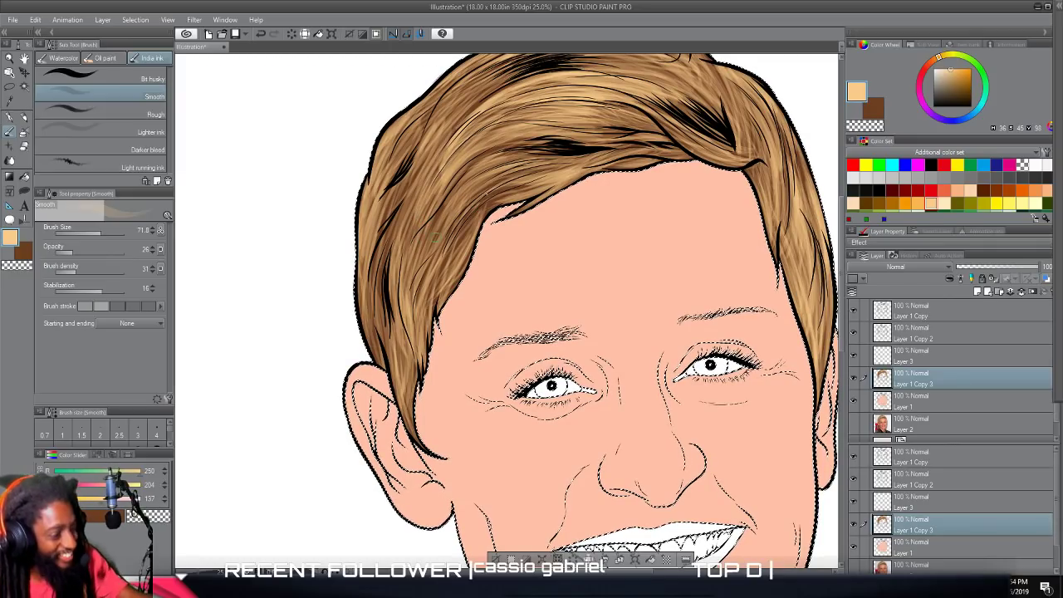
Review the highlighted hair on the whole portrait and close up.
scroll(507, 312, "up", 2)
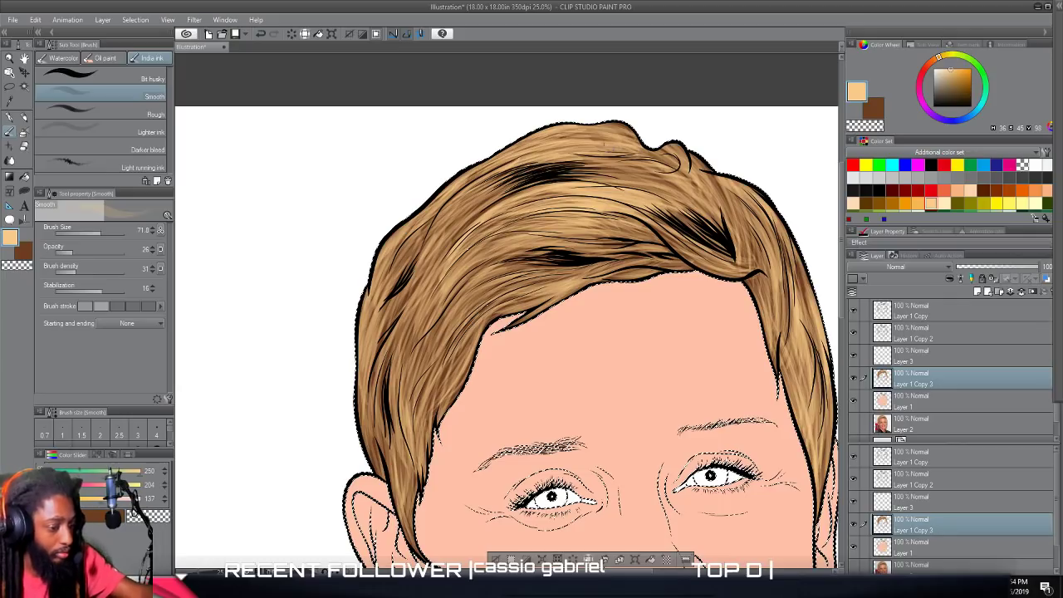
key("ctrl+minus")
key("ctrl+minus")
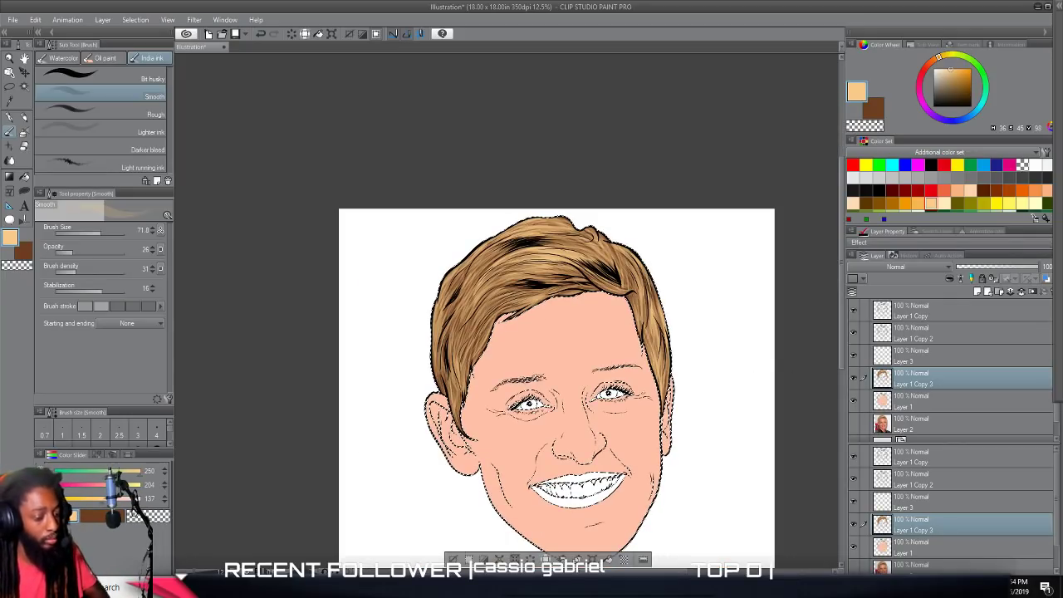
left_click_drag(705, 431, 704, 376)
scroll(705, 377, "up", 2)
scroll(593, 393, "up", 3)
scroll(593, 394, "left", 2)
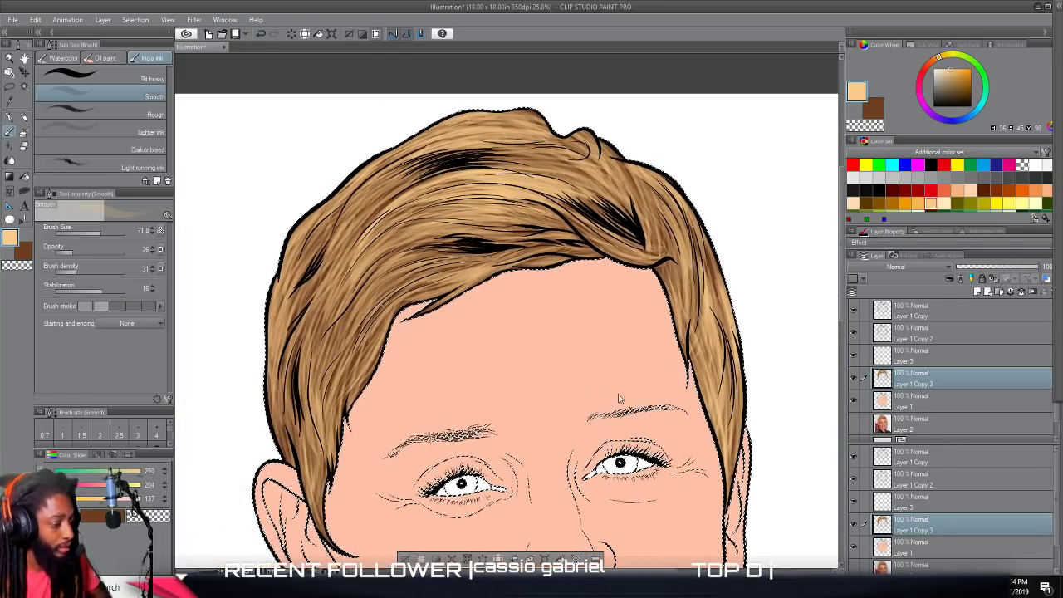
scroll(595, 426, "left", 2)
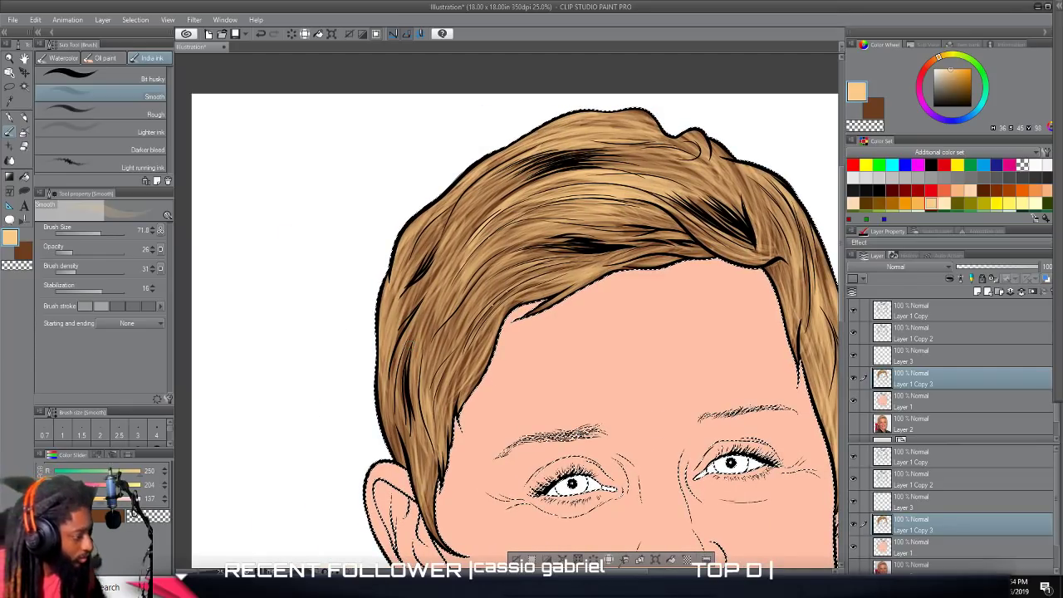
Change the drawing color to brown (RGB 117, 59, 19) and set brush size 27.7 and opacity 38.
left_click(6, 237)
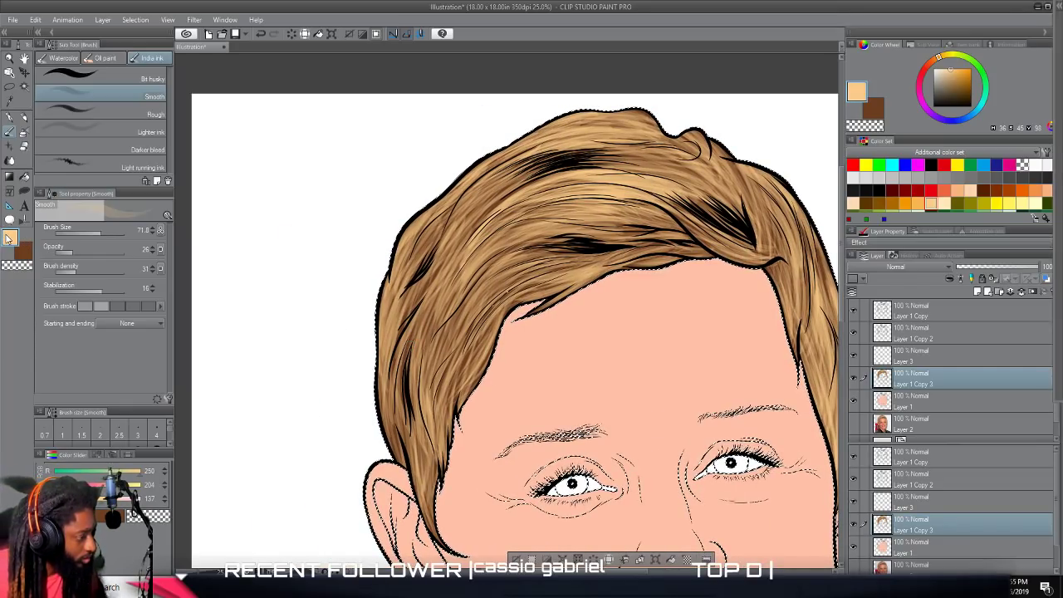
left_click(607, 260)
left_click_drag(633, 307, 633, 309)
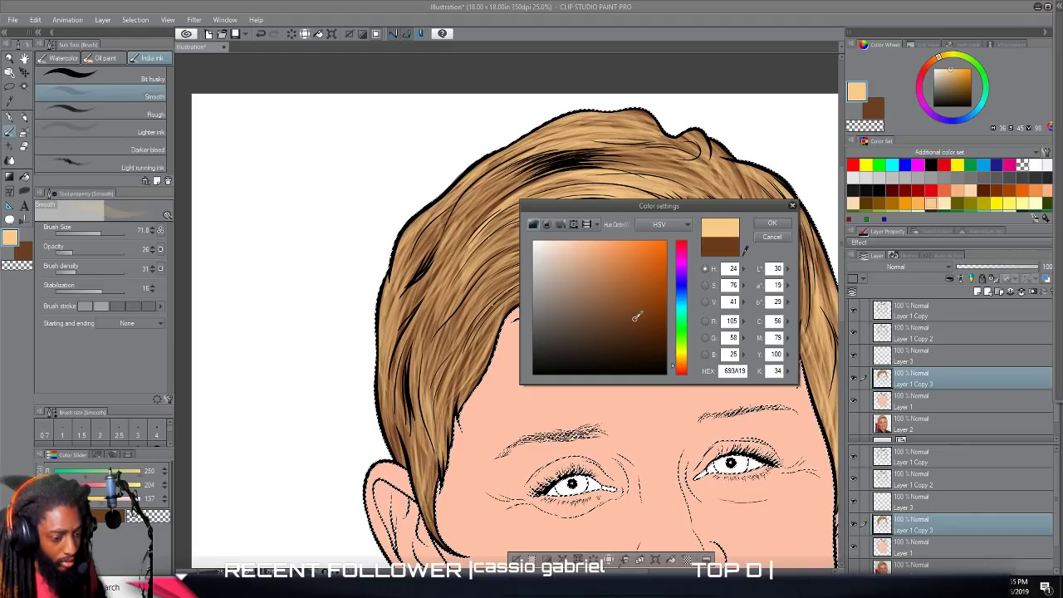
left_click(772, 222)
left_click_drag(99, 227, 94, 232)
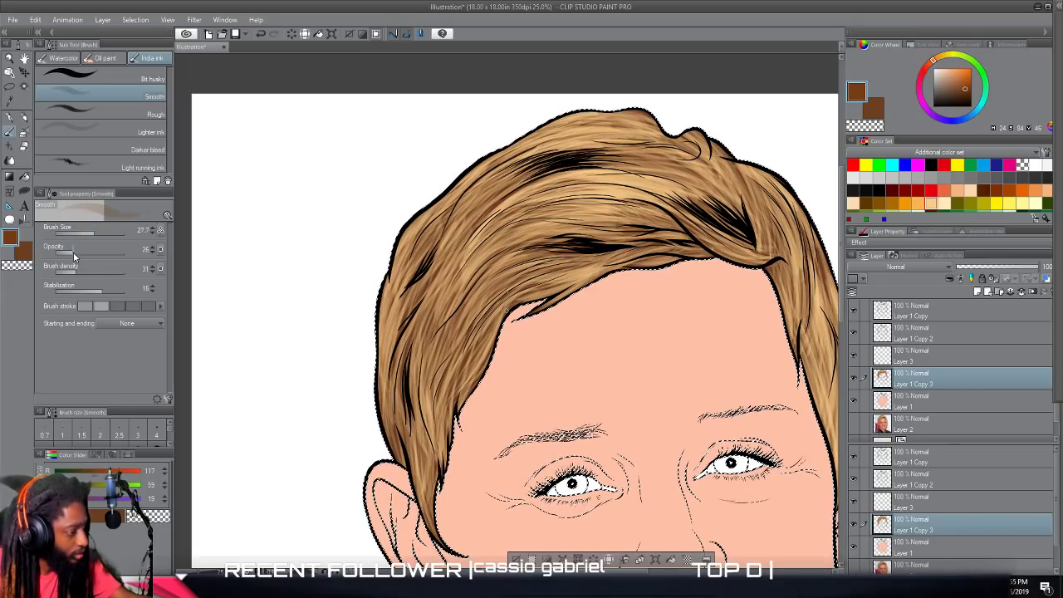
left_click(82, 256)
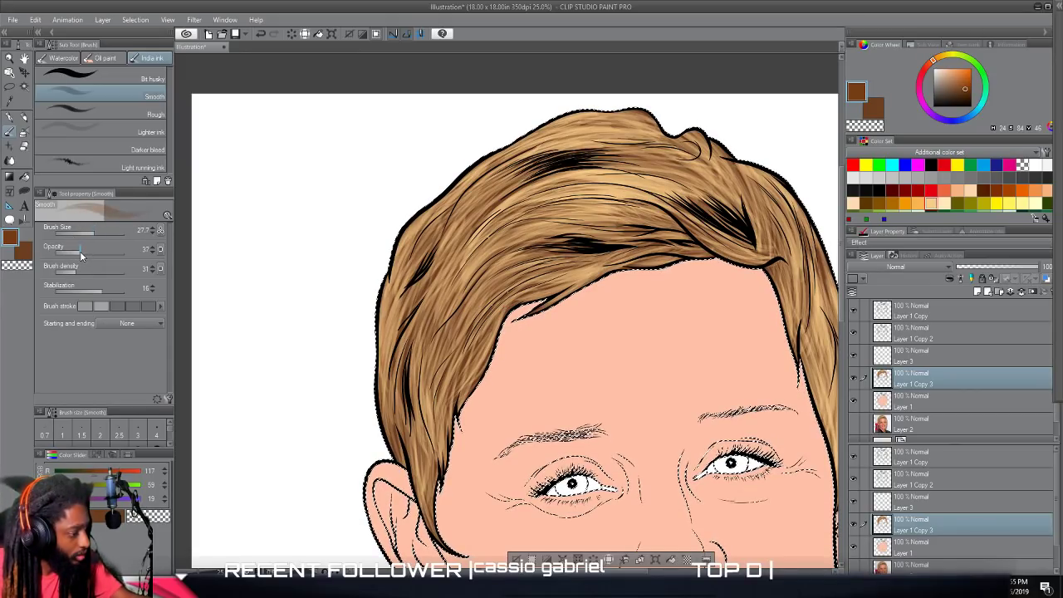
Paint brown shading strokes into the swept fringe beside the curved line below the parting.
scroll(581, 362, "up", 1)
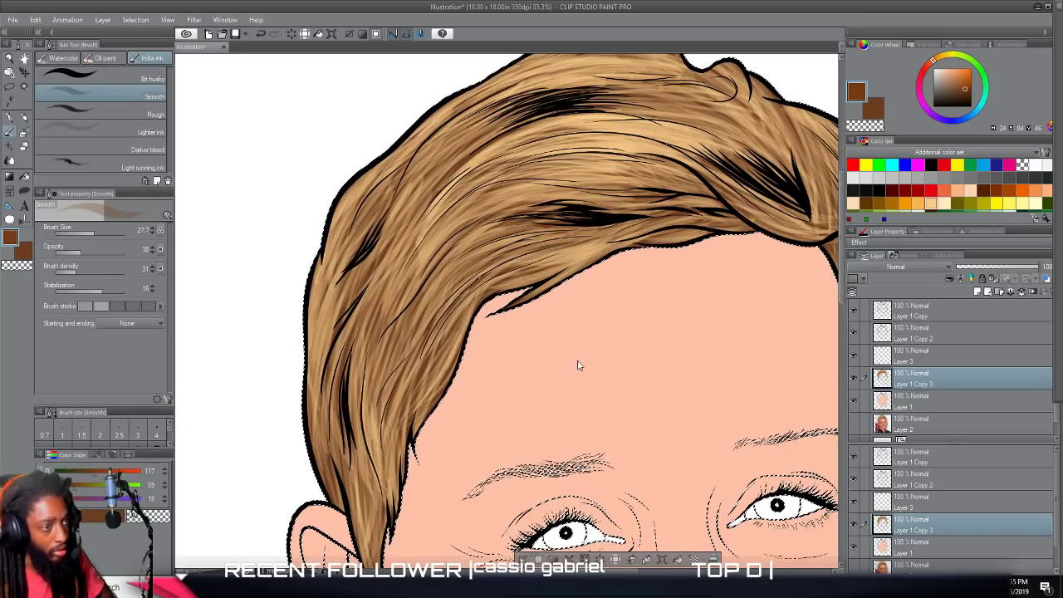
left_click_drag(570, 300, 565, 363)
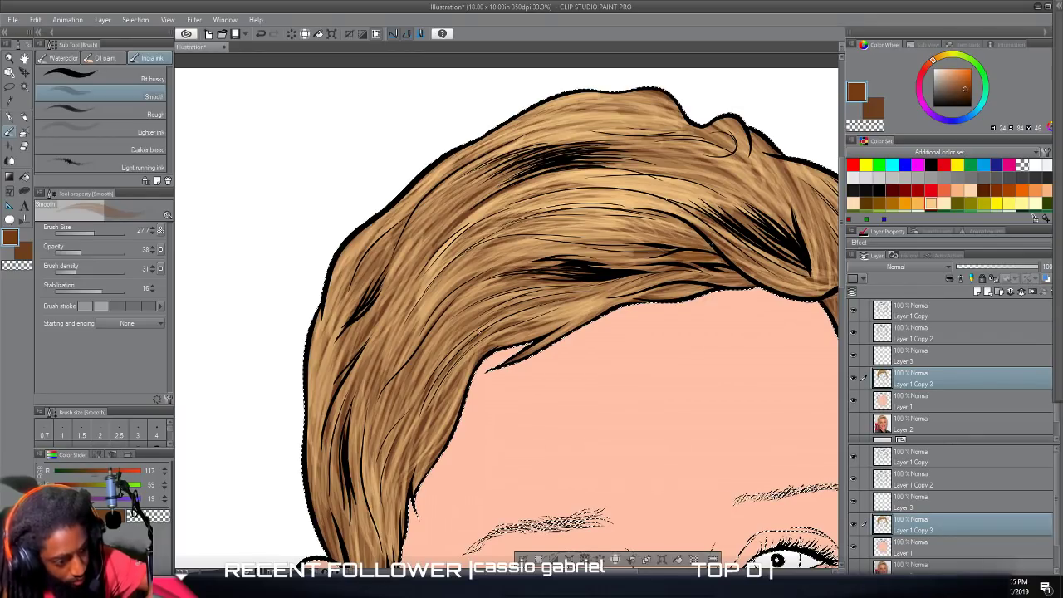
left_click_drag(703, 244, 617, 202)
left_click_drag(689, 226, 613, 209)
mouse_move(685, 244)
left_mouse_down()
mouse_move(613, 234)
mouse_move(621, 227)
mouse_move(607, 220)
left_mouse_up()
mouse_move(675, 213)
left_mouse_down()
mouse_move(612, 190)
mouse_move(626, 191)
left_mouse_up()
left_click_drag(711, 232, 636, 197)
left_click_drag(701, 225, 591, 184)
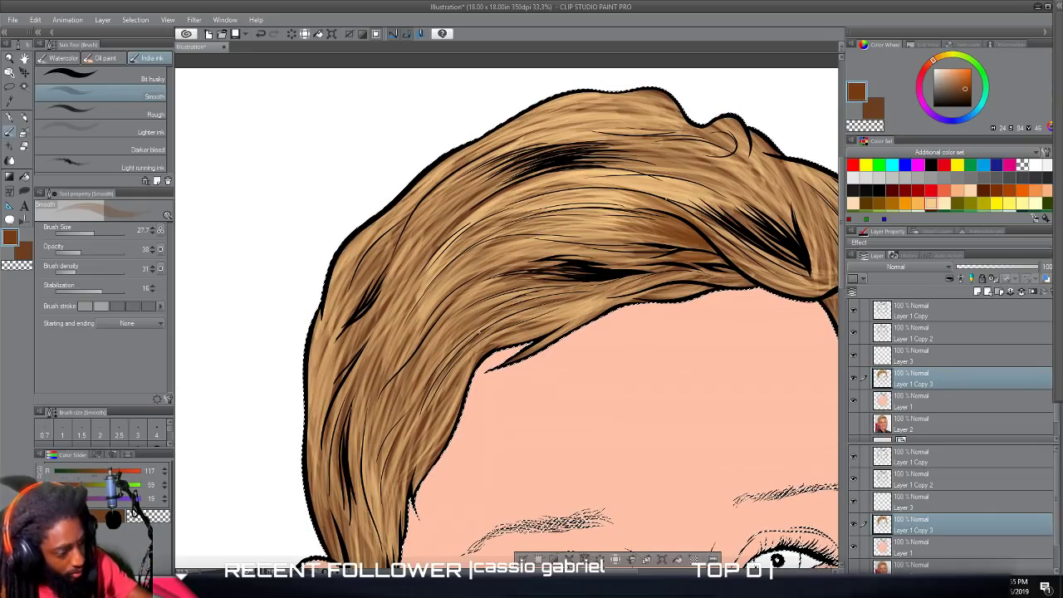
Paint brown shadow strokes through the middle of the fringe, above the central black strand cluster.
left_click_drag(557, 241, 475, 252)
left_click_drag(597, 227, 487, 240)
mouse_move(578, 209)
left_mouse_down()
mouse_move(524, 222)
mouse_move(522, 213)
left_mouse_up()
left_click_drag(558, 201, 458, 253)
mouse_move(595, 196)
left_mouse_down()
mouse_move(467, 248)
mouse_move(513, 225)
mouse_move(472, 244)
mouse_move(506, 215)
mouse_move(515, 225)
left_mouse_up()
left_click_drag(546, 234, 497, 242)
left_click_drag(629, 232, 557, 238)
left_click_drag(546, 244, 486, 251)
left_click_drag(621, 242, 484, 258)
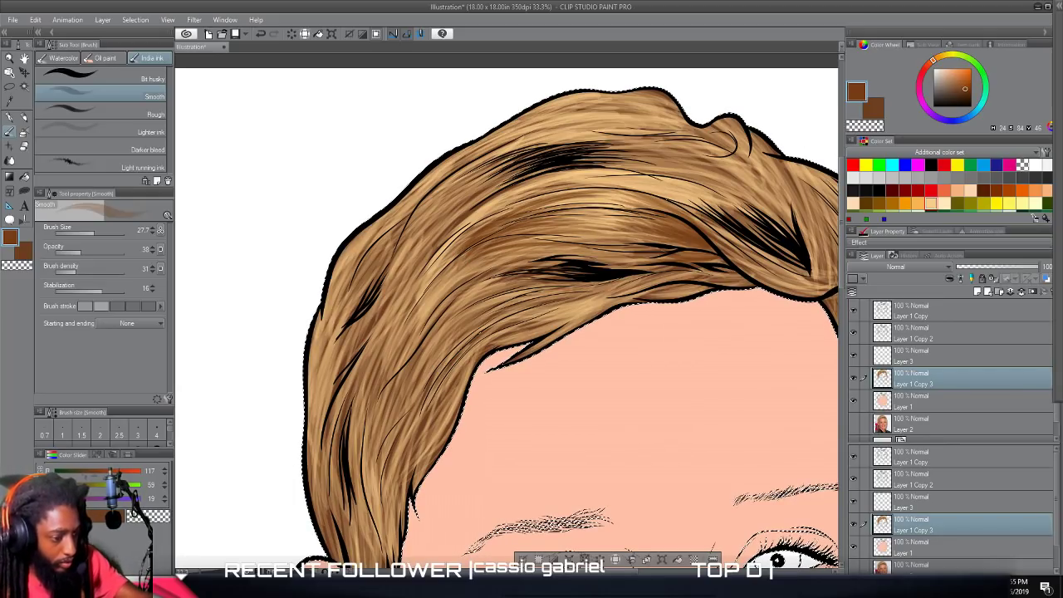
Paint brown shading strokes from the left temple hairline up into the fringe.
scroll(560, 259, "down", 3)
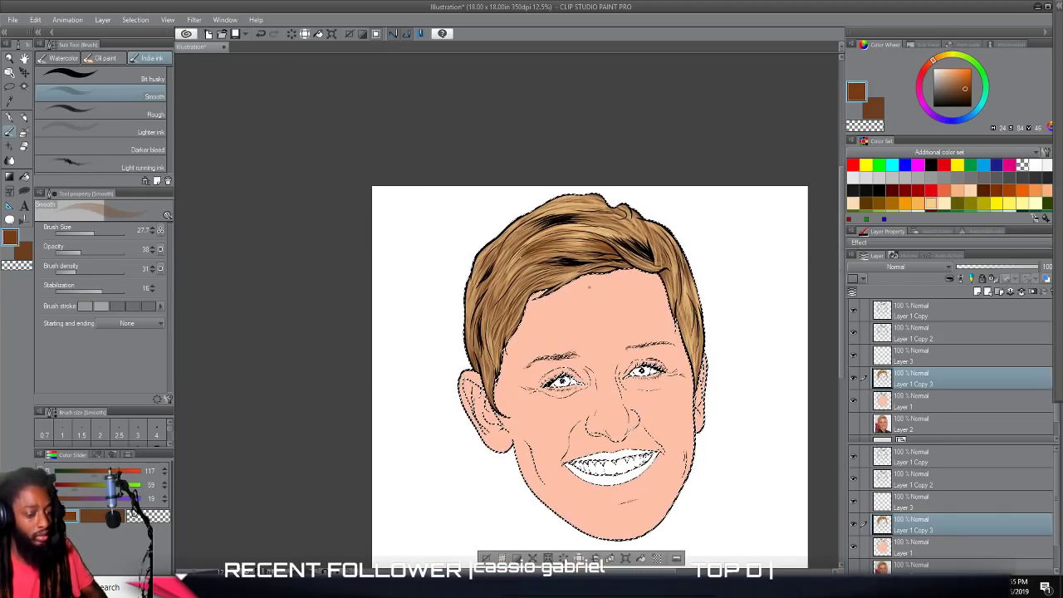
scroll(589, 292, "up", 3)
left_click_drag(588, 291, 697, 292)
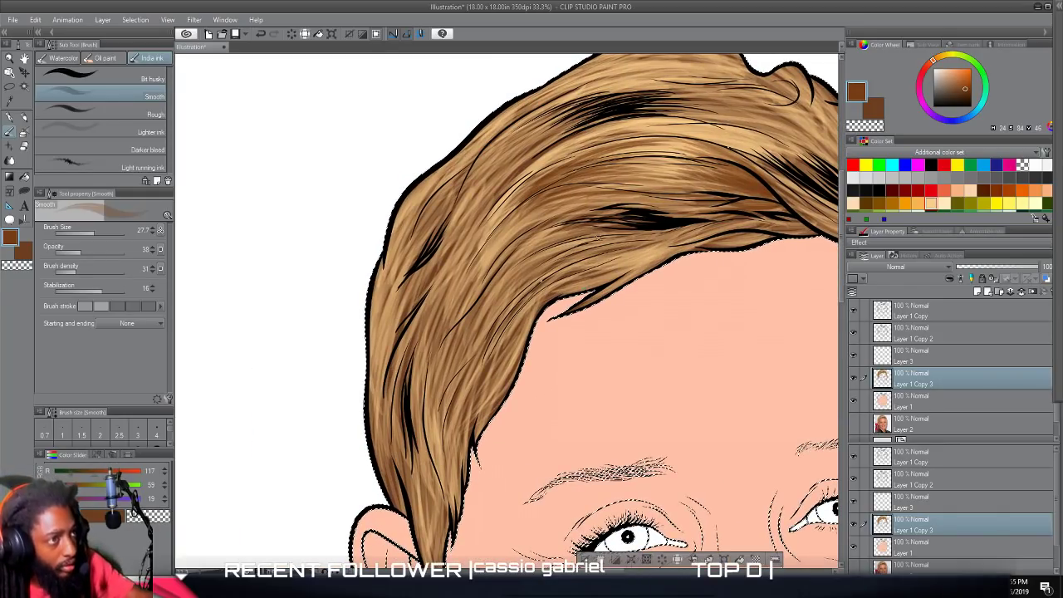
left_click_drag(534, 314, 597, 284)
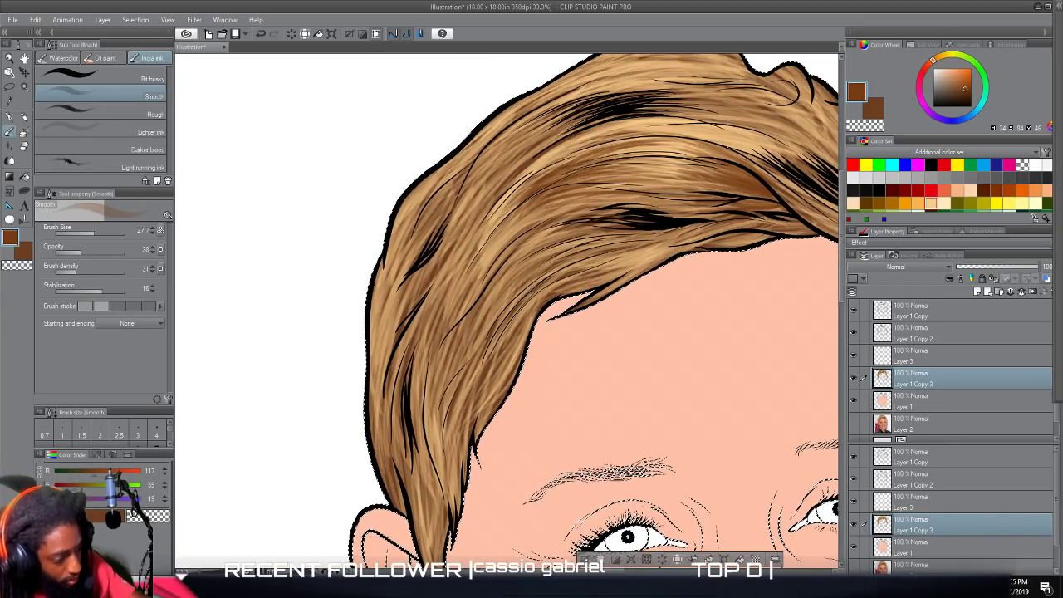
left_click_drag(526, 312, 600, 268)
mouse_move(521, 312)
left_mouse_down()
mouse_move(542, 280)
mouse_move(606, 253)
left_mouse_up()
Set brush size 32.5 and opacity 41, and deepen the brown shading above the left temple and into the fringe.
left_click(83, 251)
left_click(95, 233)
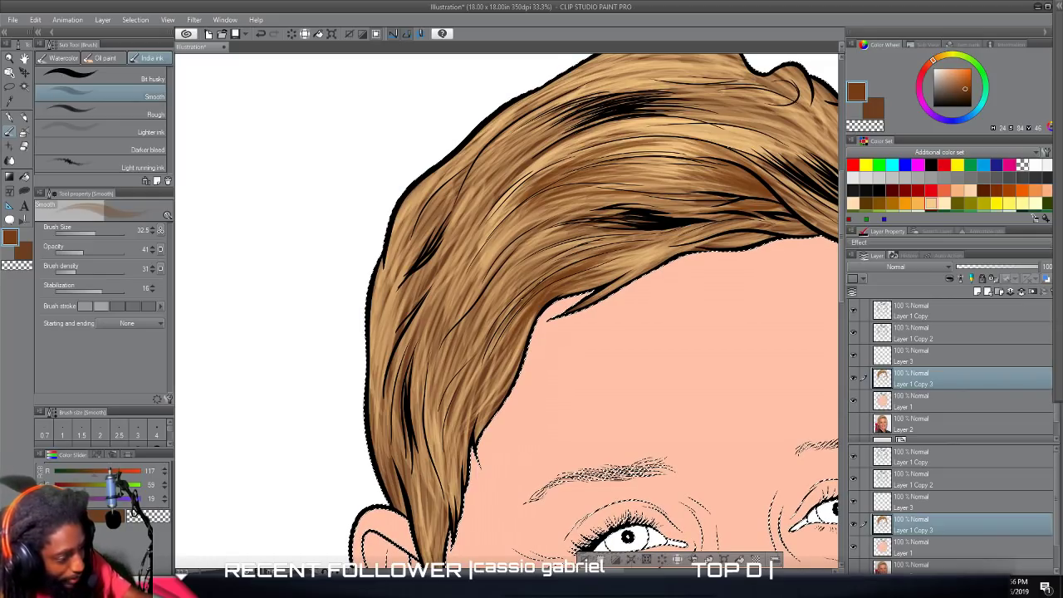
left_click_drag(598, 250, 524, 279)
left_click_drag(580, 251, 499, 304)
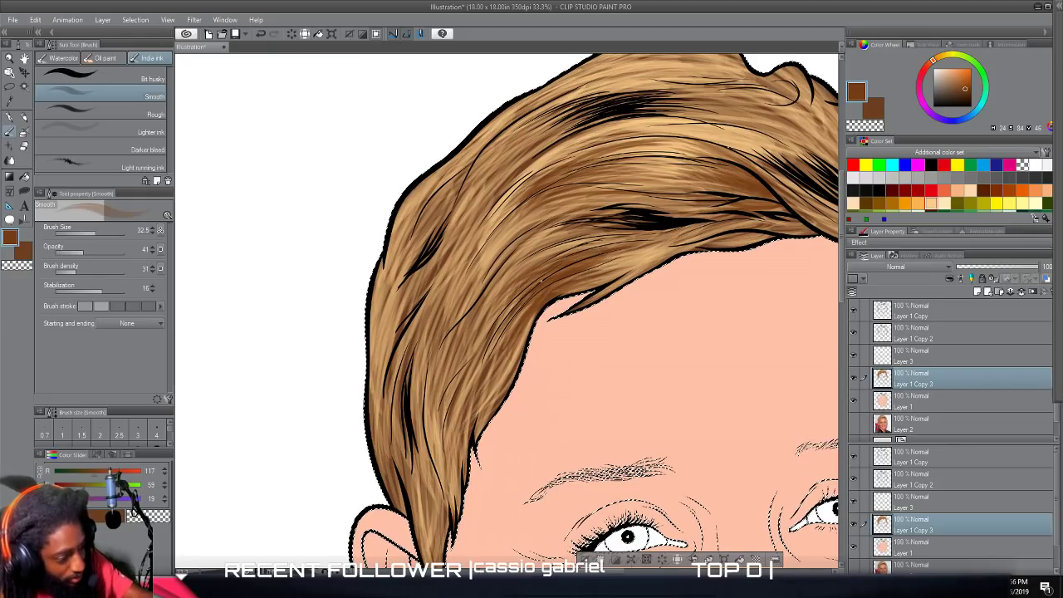
mouse_move(607, 240)
left_mouse_down()
mouse_move(502, 288)
mouse_move(520, 270)
left_mouse_up()
left_click_drag(620, 234, 496, 285)
mouse_move(616, 231)
left_mouse_down()
mouse_move(504, 278)
mouse_move(515, 261)
left_mouse_up()
mouse_move(575, 230)
left_mouse_down()
mouse_move(514, 264)
mouse_move(505, 292)
left_mouse_up()
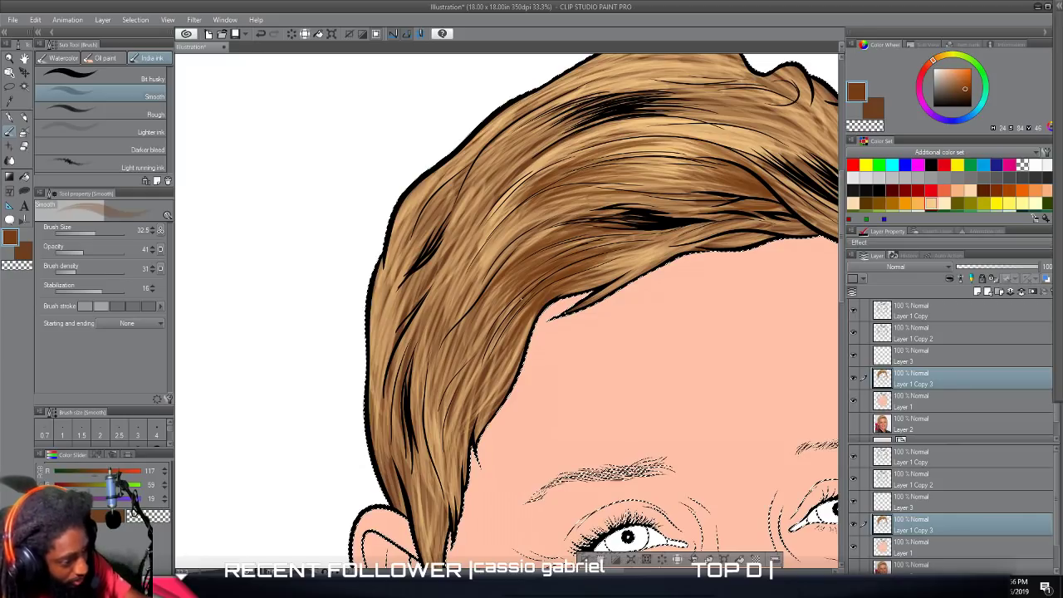
mouse_move(581, 197)
left_mouse_down()
mouse_move(509, 223)
mouse_move(497, 239)
left_mouse_up()
left_click_drag(519, 201, 493, 232)
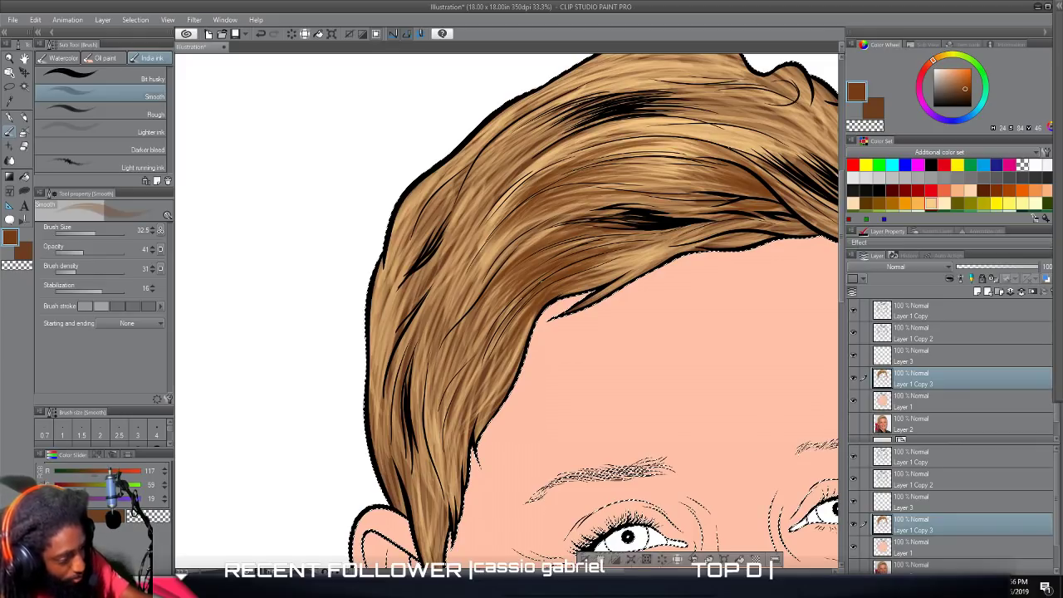
Paint brown shading strokes along the crown of the hair, just beneath the top outline.
scroll(511, 447, "down", 4)
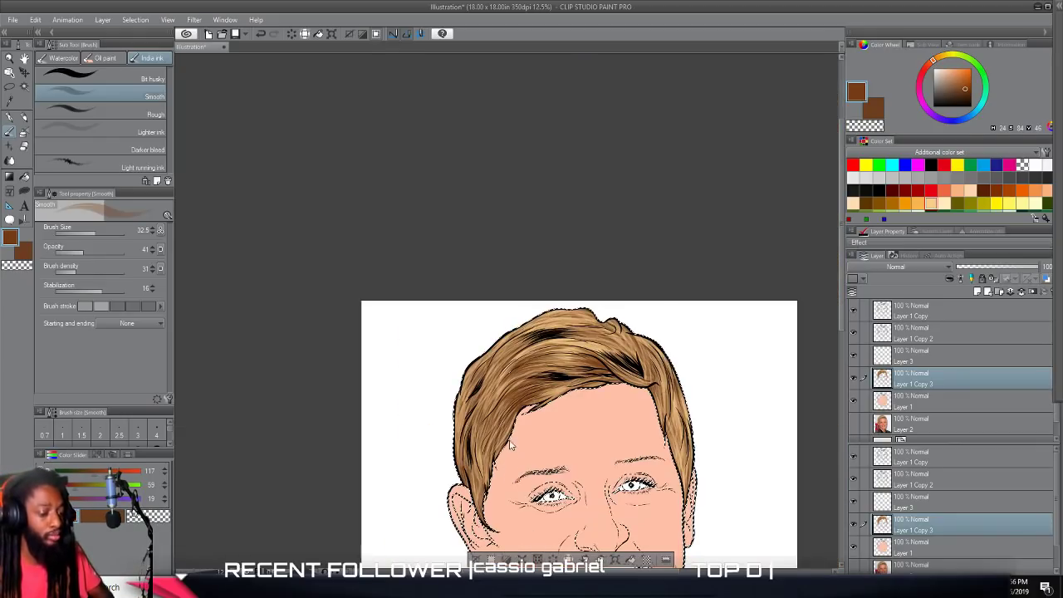
scroll(511, 447, "up", 4)
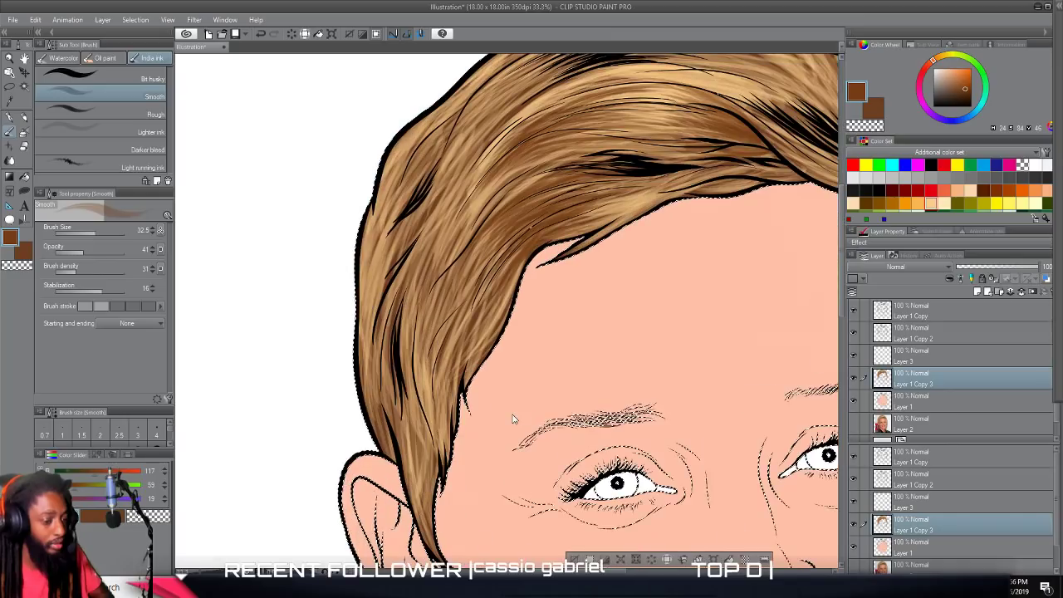
scroll(513, 420, "up", 1)
scroll(462, 565, "up", 2)
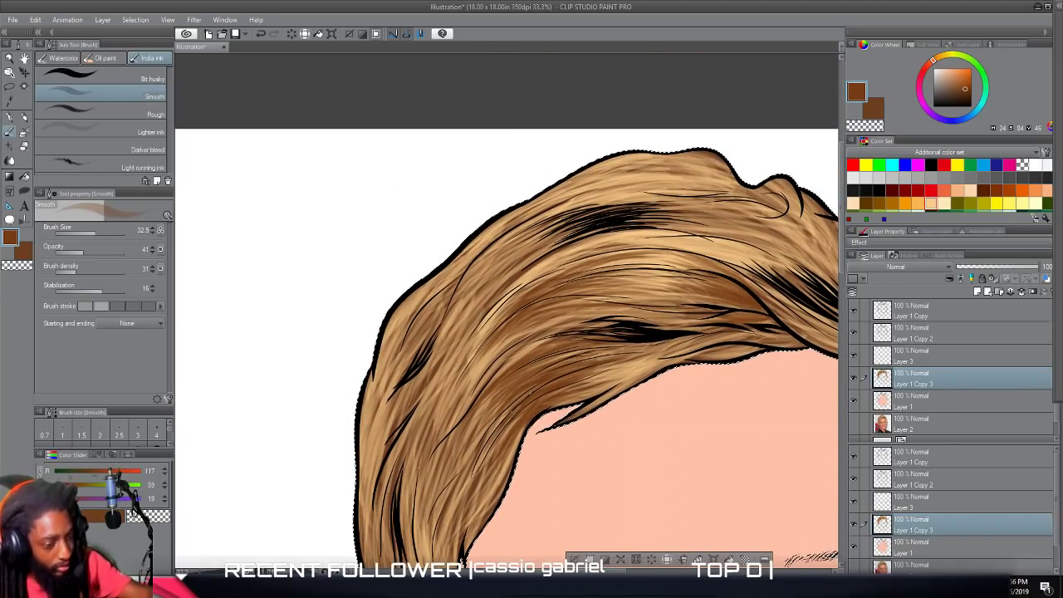
mouse_move(676, 198)
left_mouse_down()
mouse_move(737, 189)
mouse_move(686, 185)
mouse_move(739, 179)
mouse_move(695, 179)
mouse_move(741, 176)
mouse_move(671, 178)
mouse_move(731, 170)
mouse_move(669, 167)
mouse_move(720, 157)
mouse_move(648, 159)
left_mouse_up()
mouse_move(719, 162)
left_mouse_down()
mouse_move(620, 166)
mouse_move(611, 177)
mouse_move(612, 160)
left_mouse_up()
left_click_drag(678, 158, 607, 166)
mouse_move(722, 181)
left_mouse_down()
mouse_move(610, 192)
mouse_move(622, 195)
left_mouse_up()
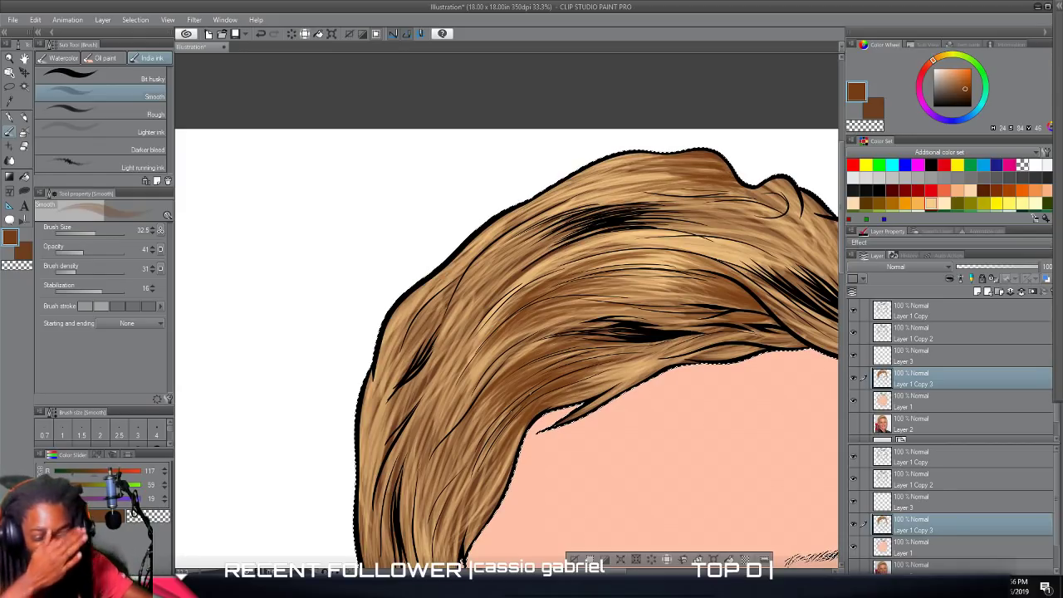
Paint brown shading strokes from the upper black strand cluster toward the crown outline.
mouse_move(545, 218)
left_mouse_down()
mouse_move(596, 194)
mouse_move(634, 195)
left_mouse_up()
left_click_drag(544, 215, 614, 193)
mouse_move(536, 218)
left_mouse_down()
mouse_move(617, 186)
mouse_move(622, 173)
mouse_move(603, 169)
left_mouse_up()
left_click_drag(530, 217, 605, 183)
mouse_move(518, 229)
left_mouse_down()
mouse_move(568, 205)
mouse_move(564, 190)
left_mouse_up()
left_click_drag(521, 217, 571, 187)
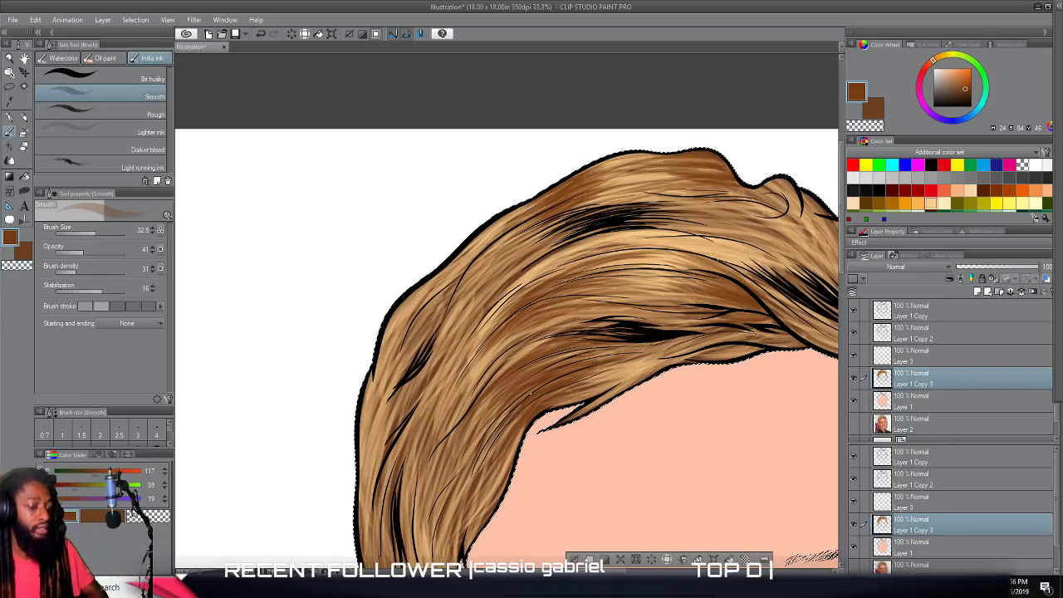
Add a brown shading stroke down the hairline beside the forehead, below the curled tip of the fringe.
scroll(678, 366, "down", 3)
scroll(682, 363, "down", 2)
scroll(689, 357, "right", 1)
scroll(683, 349, "up", 4)
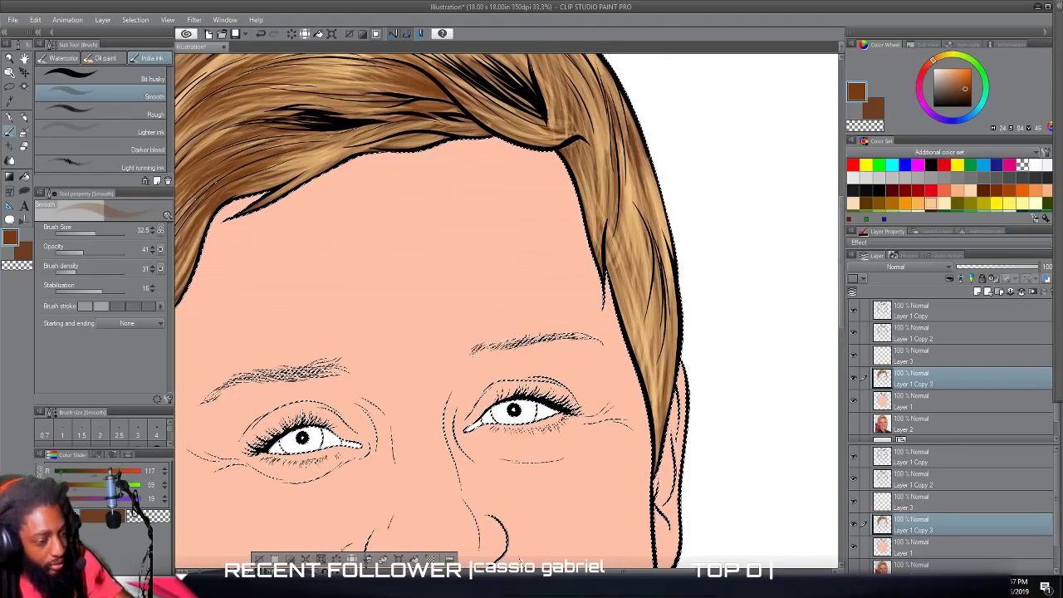
scroll(681, 332, "up", 2)
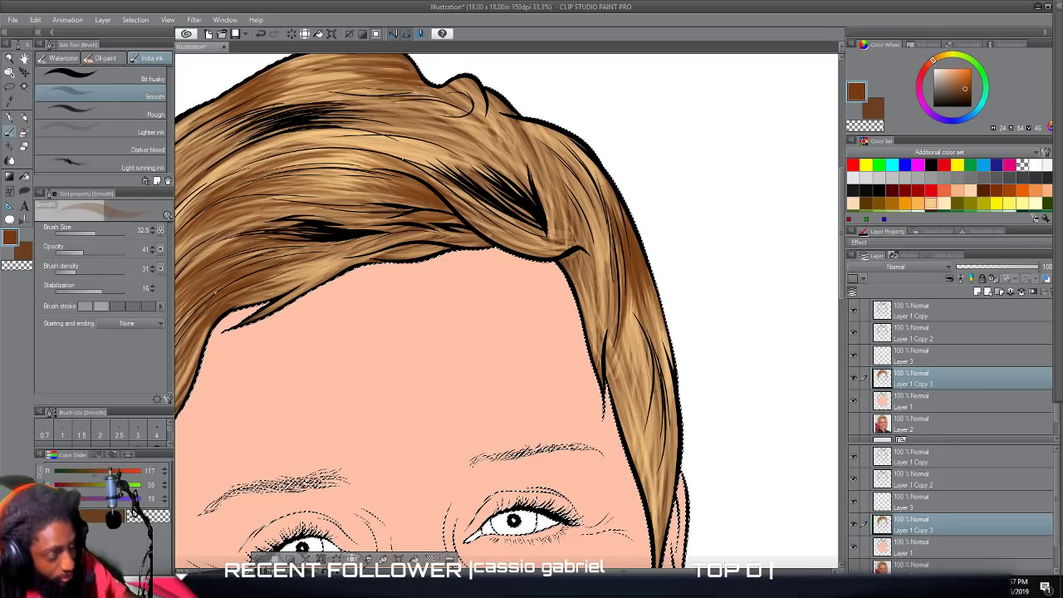
left_click_drag(569, 264, 593, 350)
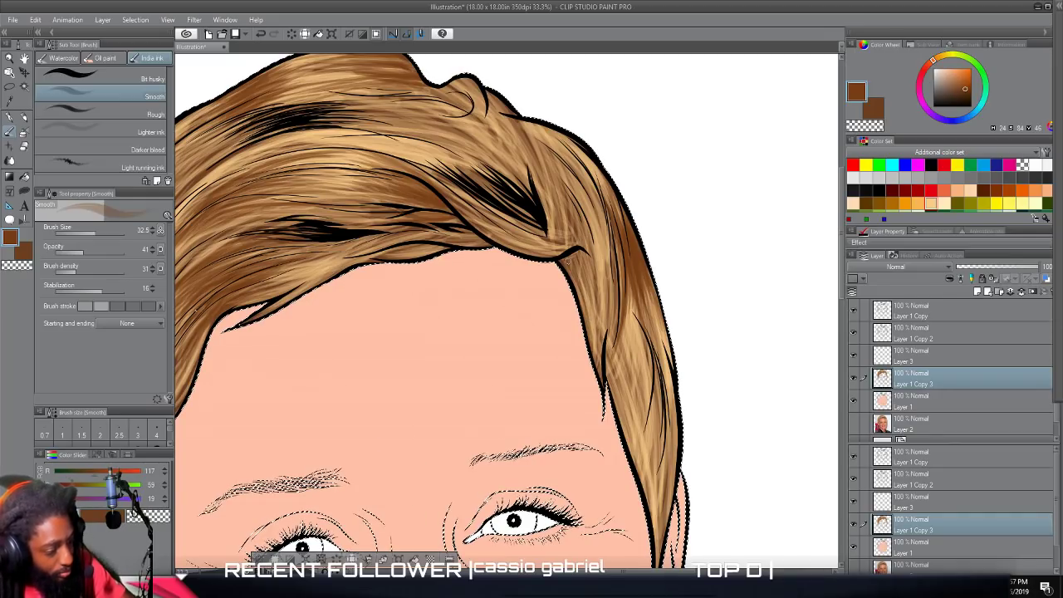
Paint brown shading strokes from the small tuft on top of the head down toward the parting.
scroll(588, 347, "up", 3)
left_click_drag(521, 247, 544, 315)
mouse_move(503, 227)
left_mouse_down()
mouse_move(538, 300)
mouse_move(532, 284)
left_mouse_up()
mouse_move(501, 228)
left_mouse_down()
mouse_move(541, 304)
mouse_move(528, 288)
mouse_move(531, 303)
left_mouse_up()
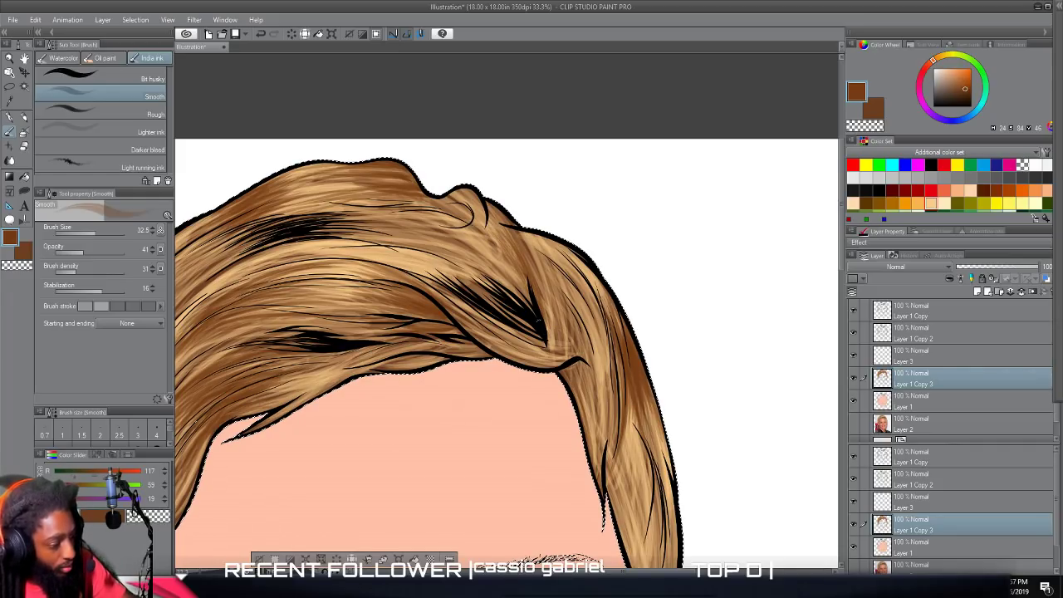
left_click_drag(495, 221, 520, 265)
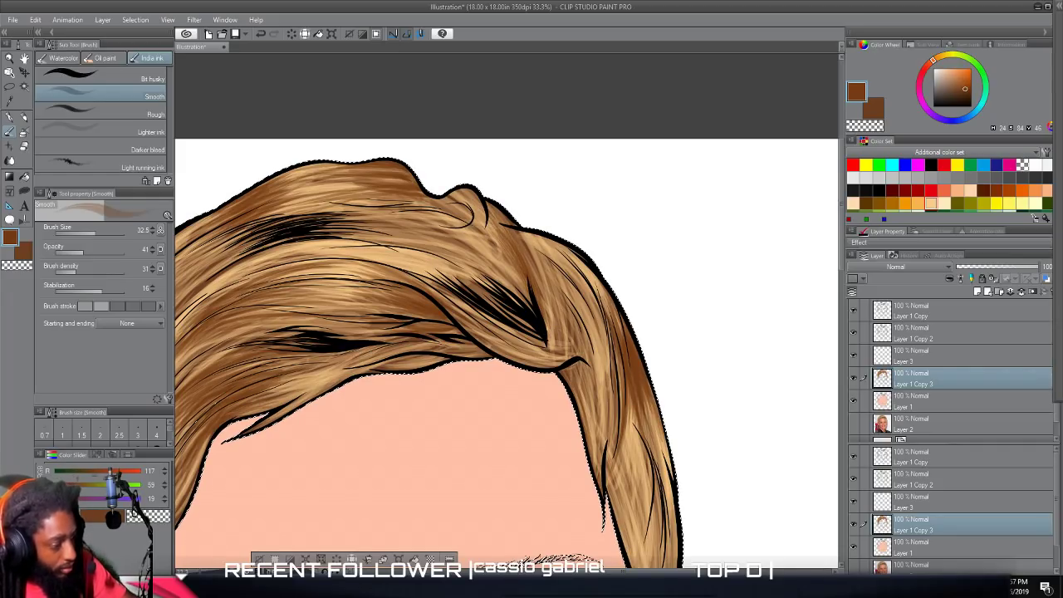
left_click_drag(455, 209, 501, 247)
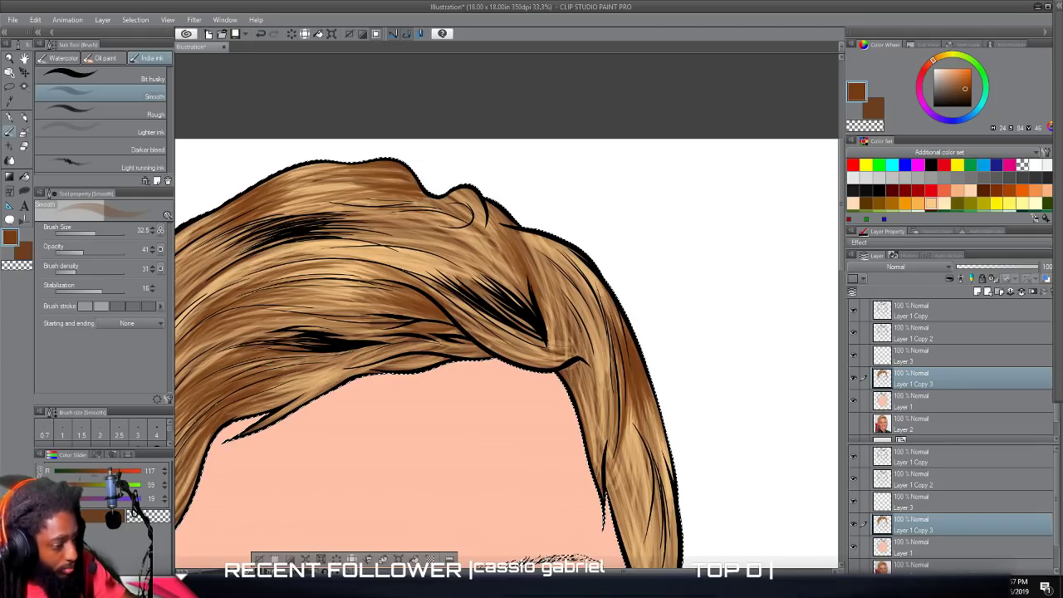
left_click_drag(434, 201, 480, 225)
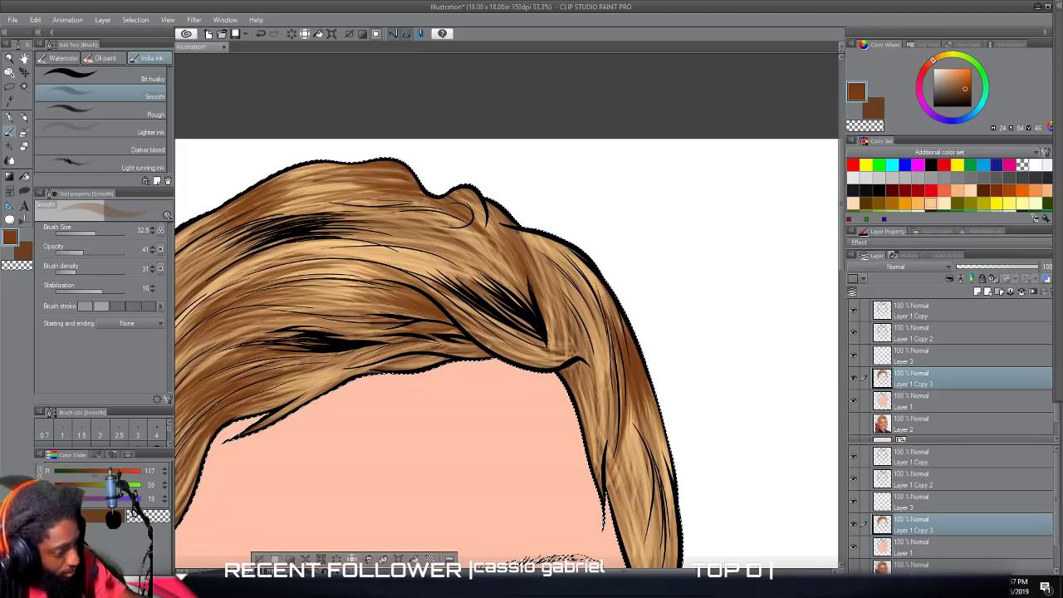
Paint brown shading strokes through the side hair above the left ear and up toward the left fringe.
scroll(610, 488, "down", 3)
scroll(610, 487, "left", 1)
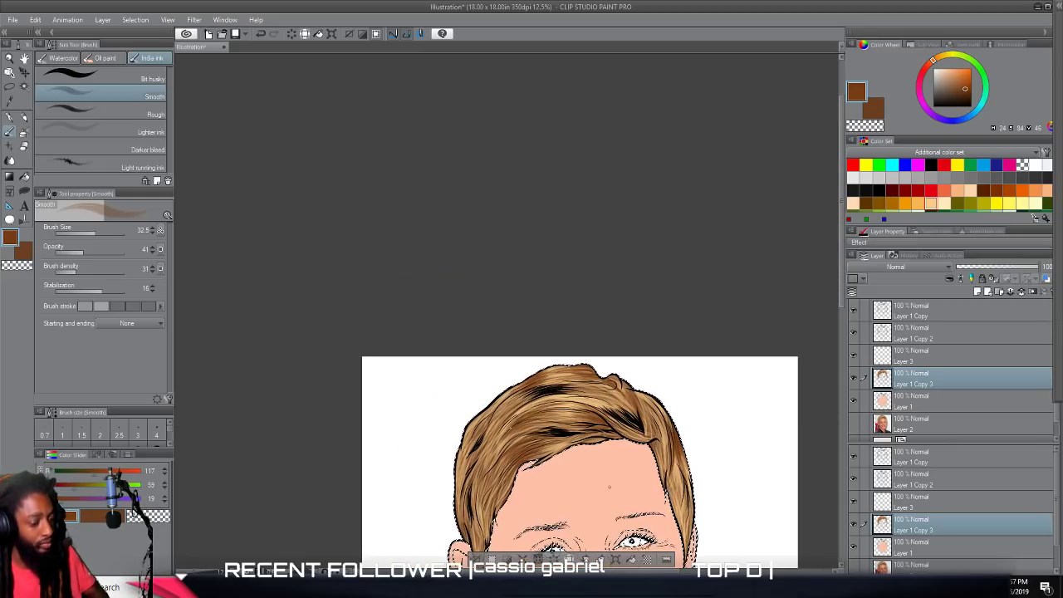
scroll(610, 488, "down", 3)
scroll(610, 488, "up", 2)
scroll(610, 487, "left", 2)
scroll(610, 488, "up", 4)
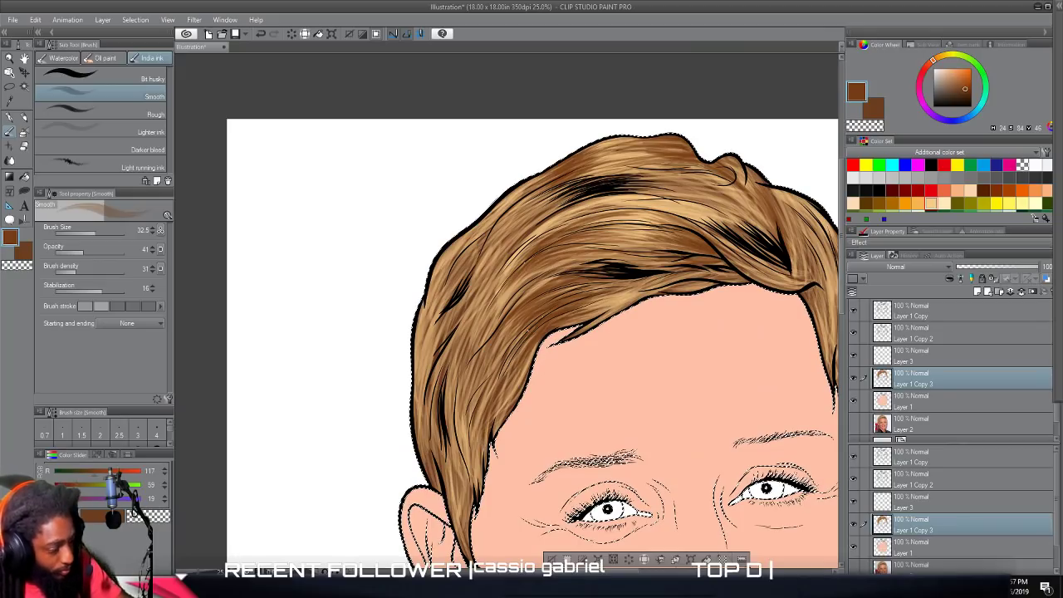
left_click_drag(494, 359, 475, 410)
mouse_move(503, 335)
left_mouse_down()
mouse_move(467, 405)
mouse_move(469, 394)
left_mouse_up()
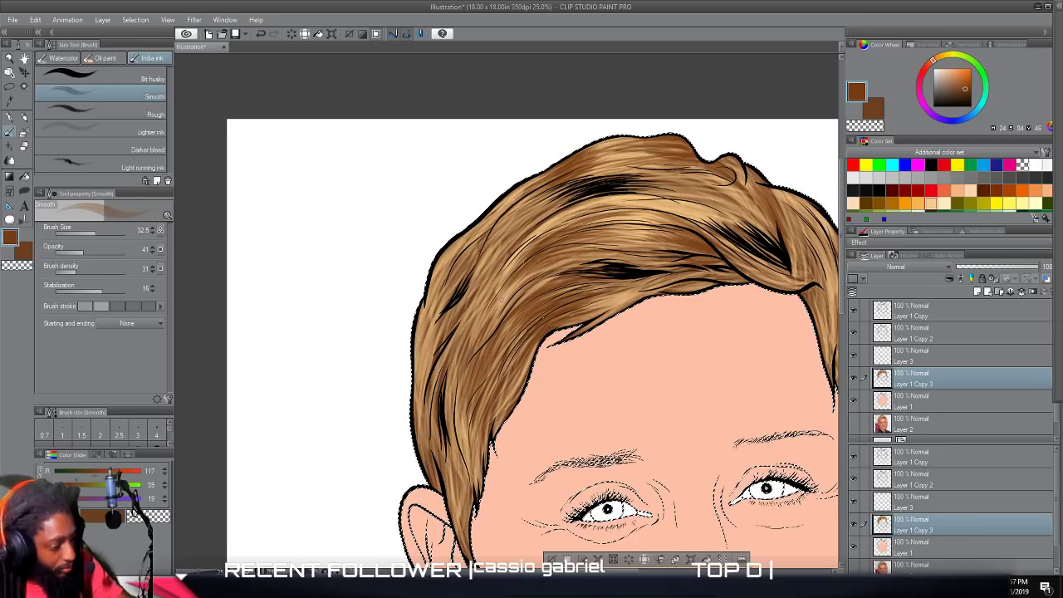
left_click_drag(503, 282, 476, 320)
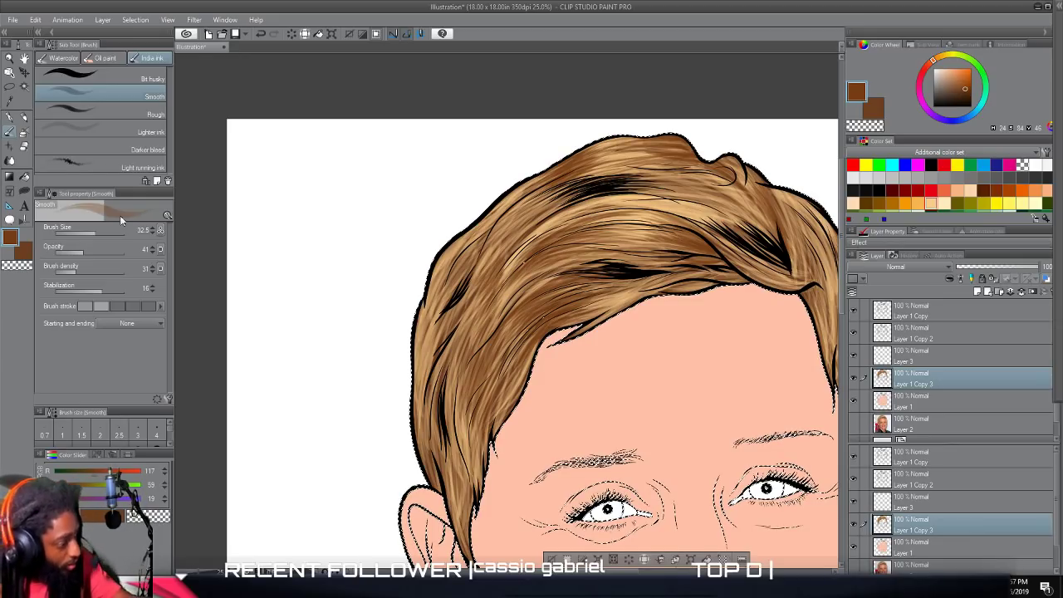
Set the brush opacity to 61 and paint stronger brown strokes into the upper left part of the hair.
left_click_drag(84, 254, 95, 254)
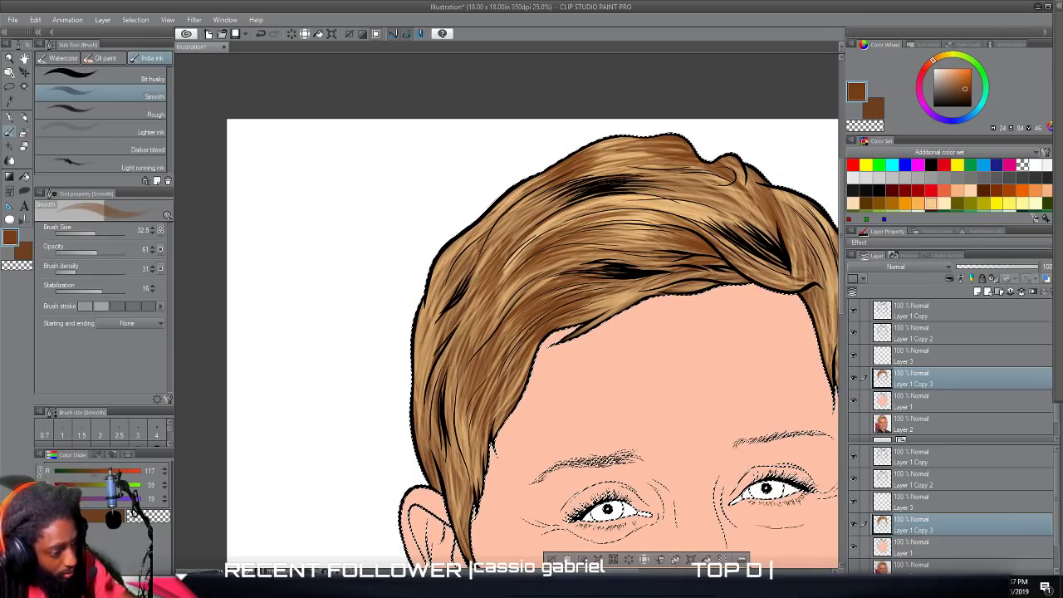
left_click_drag(506, 229, 473, 284)
left_click_drag(507, 231, 471, 283)
mouse_move(502, 212)
left_mouse_down()
mouse_move(471, 267)
mouse_move(471, 248)
left_mouse_up()
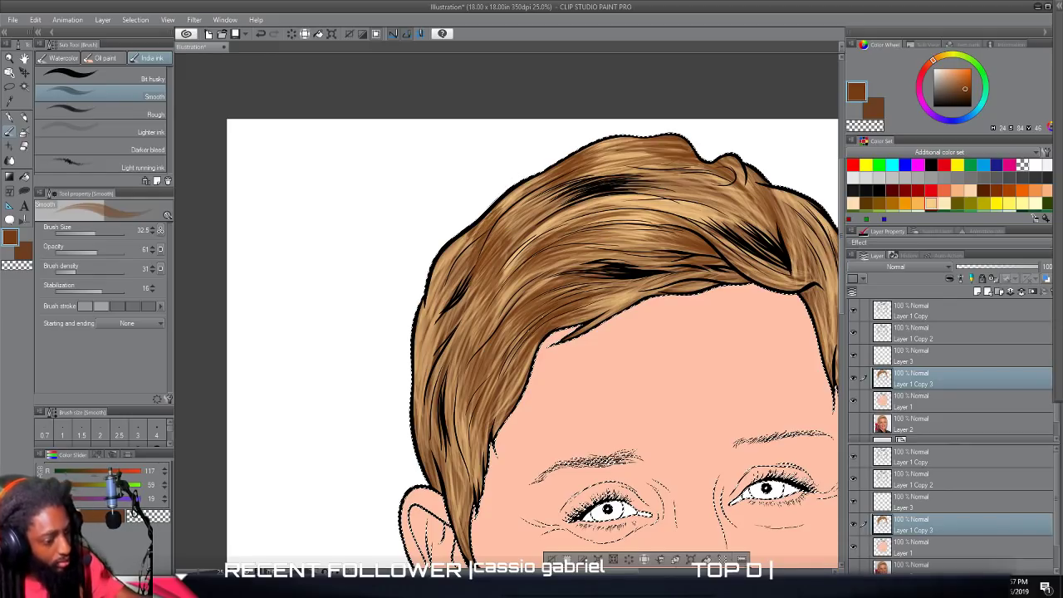
Paint brown shading strokes along the outer left edge of the hair above the ear.
scroll(647, 385, "down", 2)
scroll(644, 386, "down", 1)
scroll(642, 386, "up", 2)
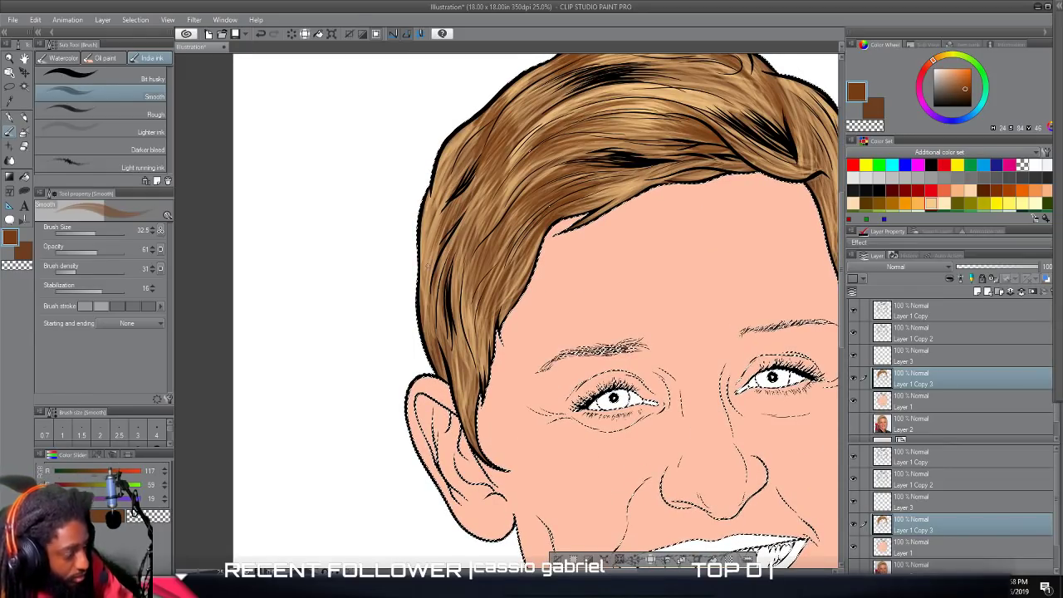
left_click_drag(438, 193, 424, 250)
left_click_drag(445, 184, 437, 207)
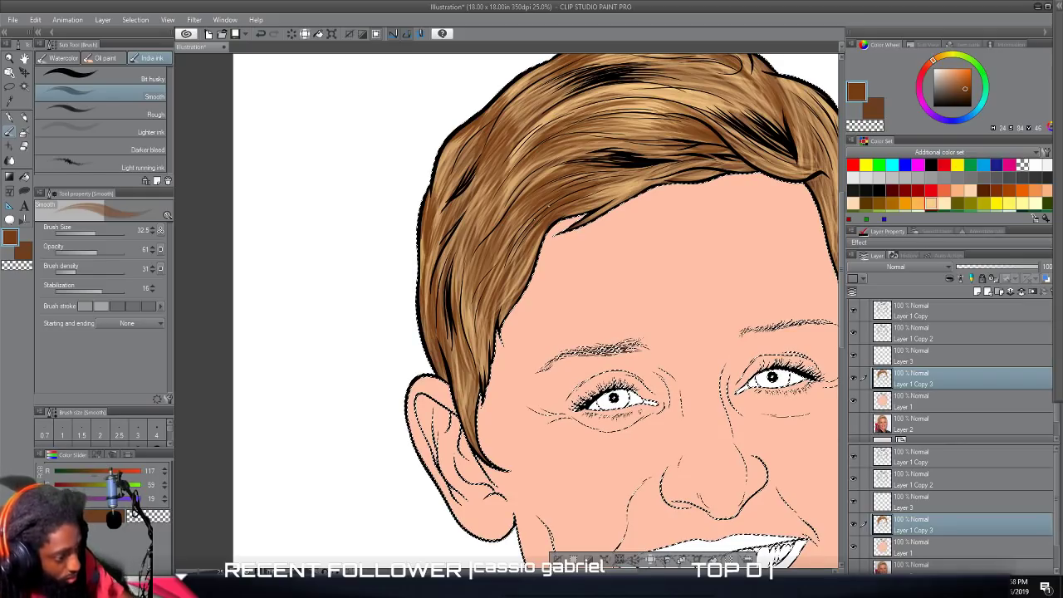
Change the brush color to a very dark brown (RGB 36, 15, 1).
scroll(574, 440, "down", 4)
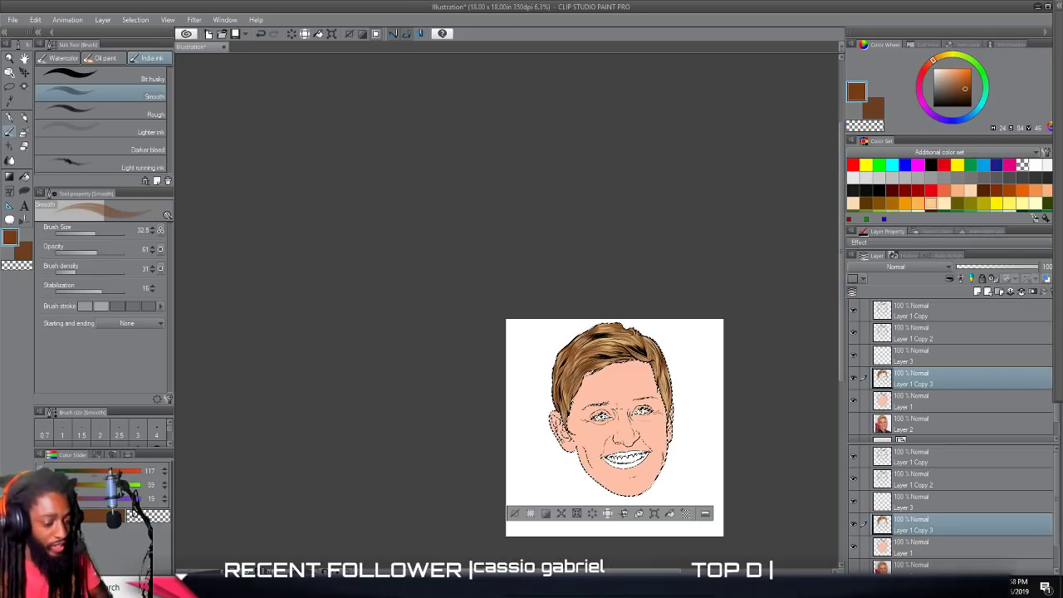
scroll(629, 401, "up", 3)
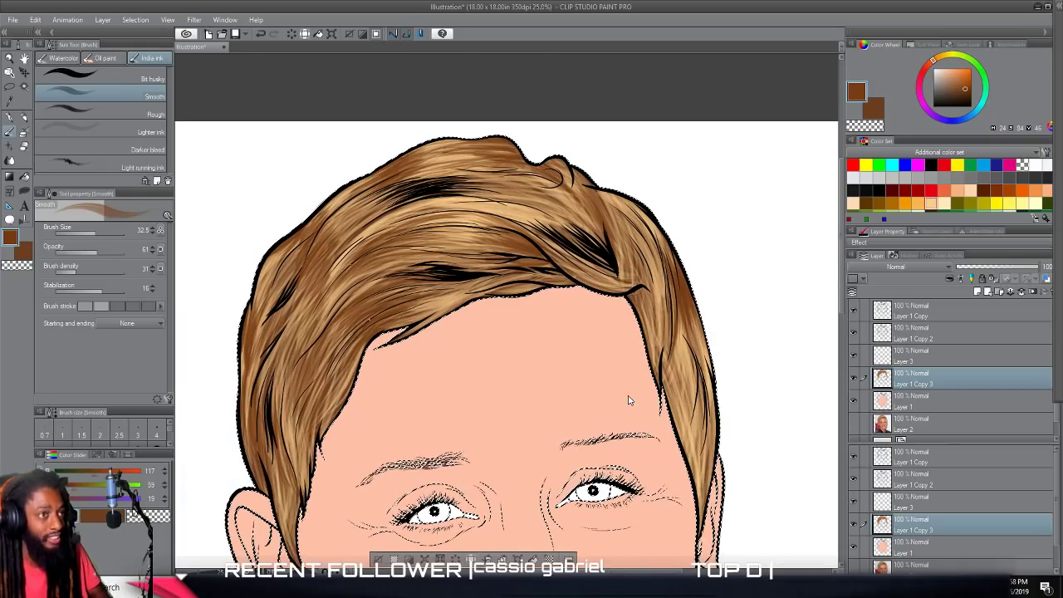
scroll(629, 400, "up", 1)
scroll(629, 400, "left", 1)
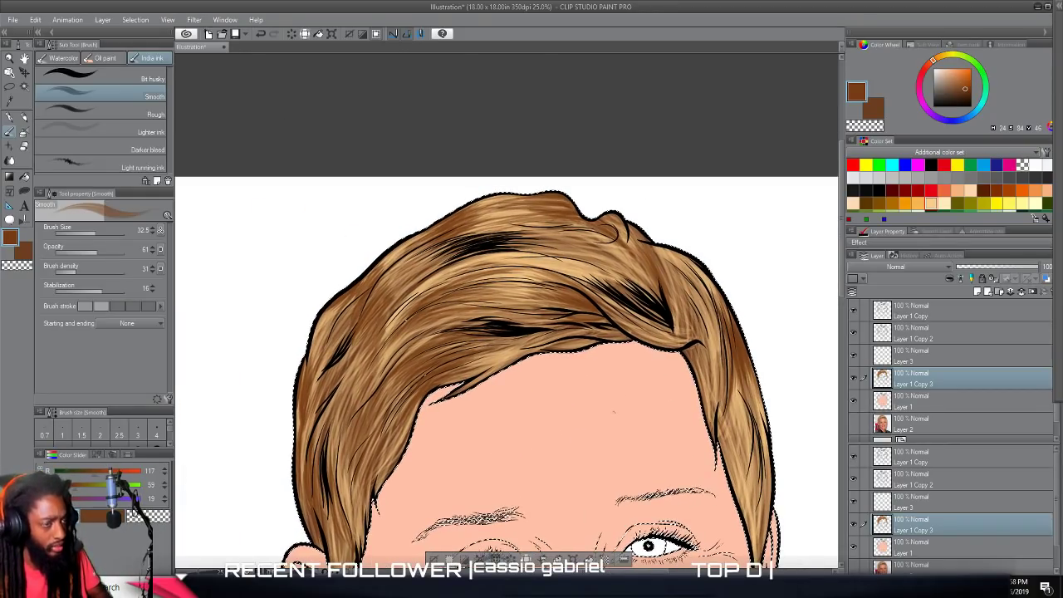
double_click(12, 240)
left_click_drag(648, 314, 658, 355)
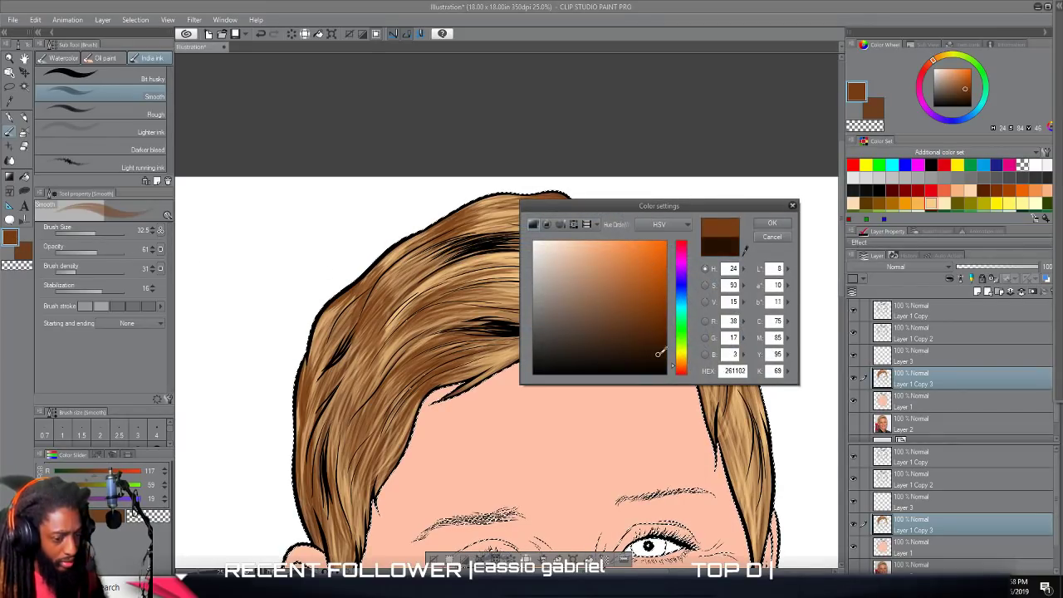
left_click(772, 223)
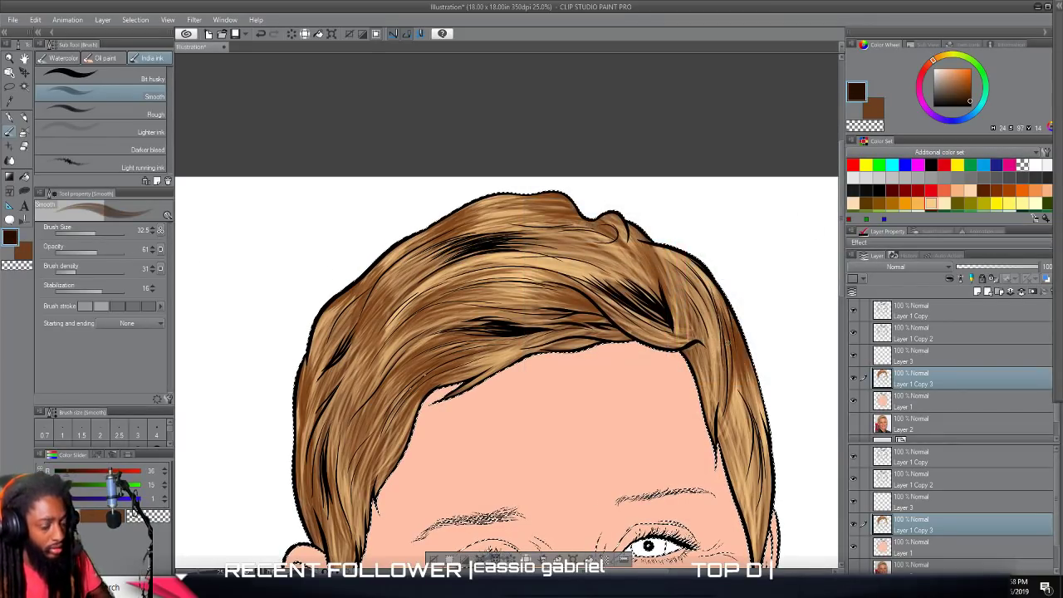
Paint very dark brown strokes over the upper part of the black strand cluster at the parting, fanning up into the hair.
scroll(724, 339, "up", 4)
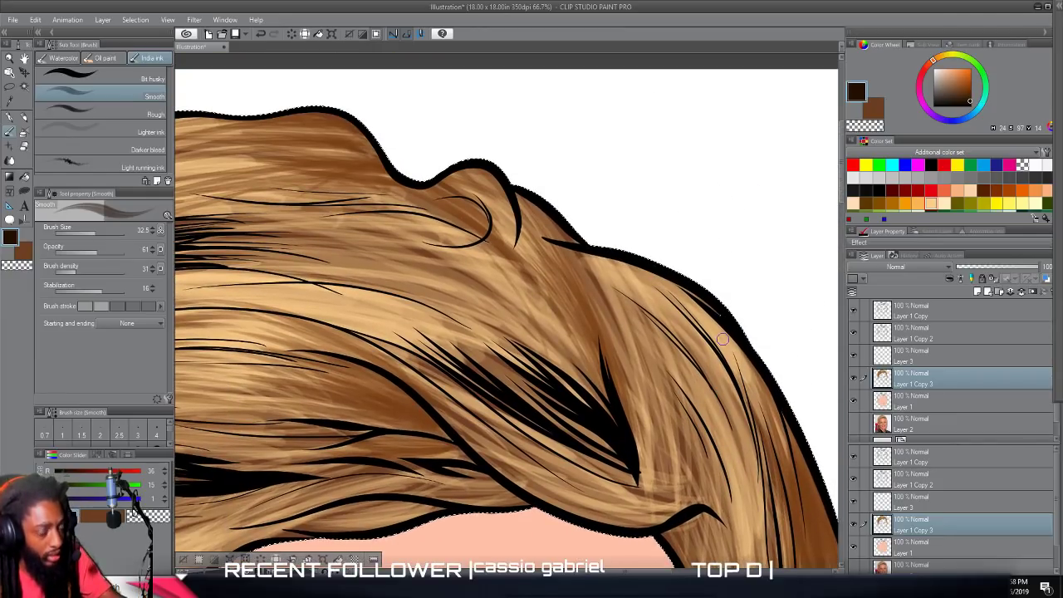
mouse_move(609, 362)
left_mouse_down()
mouse_move(639, 473)
mouse_move(572, 307)
left_mouse_up()
mouse_move(622, 437)
left_mouse_down()
mouse_move(573, 306)
mouse_move(555, 327)
left_mouse_up()
left_click_drag(612, 415, 518, 321)
mouse_move(596, 398)
left_mouse_down()
mouse_move(523, 329)
mouse_move(553, 323)
mouse_move(550, 304)
mouse_move(564, 337)
left_mouse_up()
mouse_move(624, 445)
left_mouse_down()
mouse_move(515, 314)
mouse_move(487, 311)
left_mouse_up()
left_click_drag(594, 405, 505, 322)
left_click_drag(612, 436, 495, 311)
left_click_drag(618, 454, 502, 332)
left_click_drag(595, 411, 489, 323)
left_click_drag(609, 434, 471, 316)
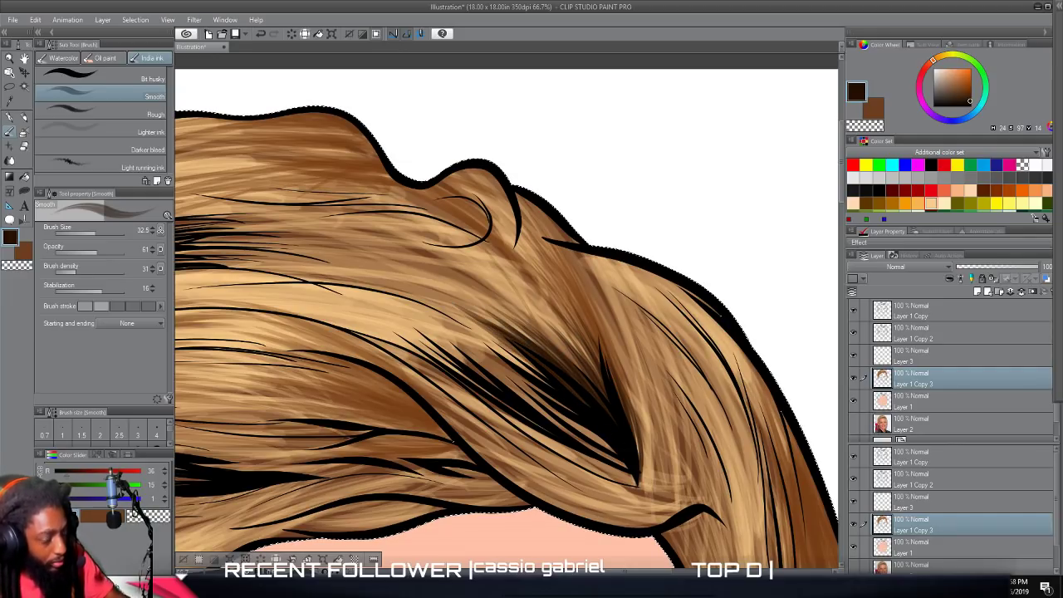
Extend very dark brown strokes from the lower part of the parting's black cluster back along the curved fringe line.
left_click_drag(609, 456, 485, 354)
left_click_drag(591, 434, 454, 344)
left_click_drag(522, 393, 427, 332)
left_click_drag(498, 370, 385, 313)
left_click_drag(619, 458, 410, 339)
left_click_drag(497, 399, 384, 329)
mouse_move(467, 378)
left_mouse_down()
mouse_move(365, 319)
mouse_move(369, 329)
left_mouse_up()
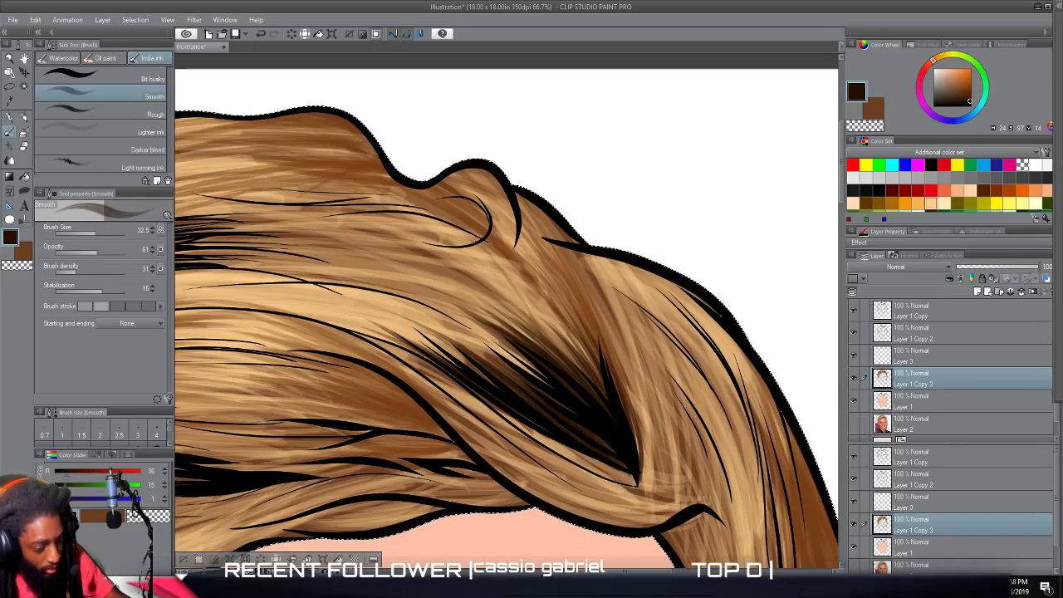
Fill in dark brown strokes around the pointed base and lower edge of the parting's black cluster.
left_click_drag(639, 428, 631, 393)
mouse_move(641, 485)
left_mouse_down()
mouse_move(647, 412)
mouse_move(634, 391)
left_mouse_up()
mouse_move(639, 465)
left_mouse_down()
mouse_move(625, 364)
mouse_move(614, 465)
mouse_move(542, 447)
mouse_move(534, 432)
left_mouse_up()
left_click_drag(613, 476, 503, 412)
scroll(527, 382, "down", 4)
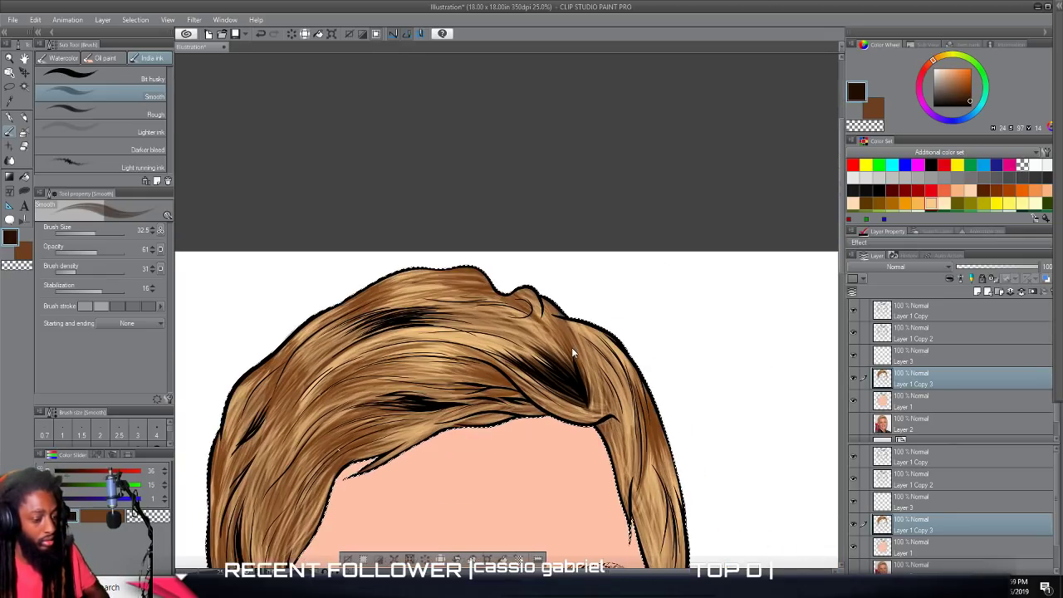
Paint dark brown strokes outward from the cluster's pointed base, up along the parting and across the curled fringe tip.
scroll(565, 349, "up", 4)
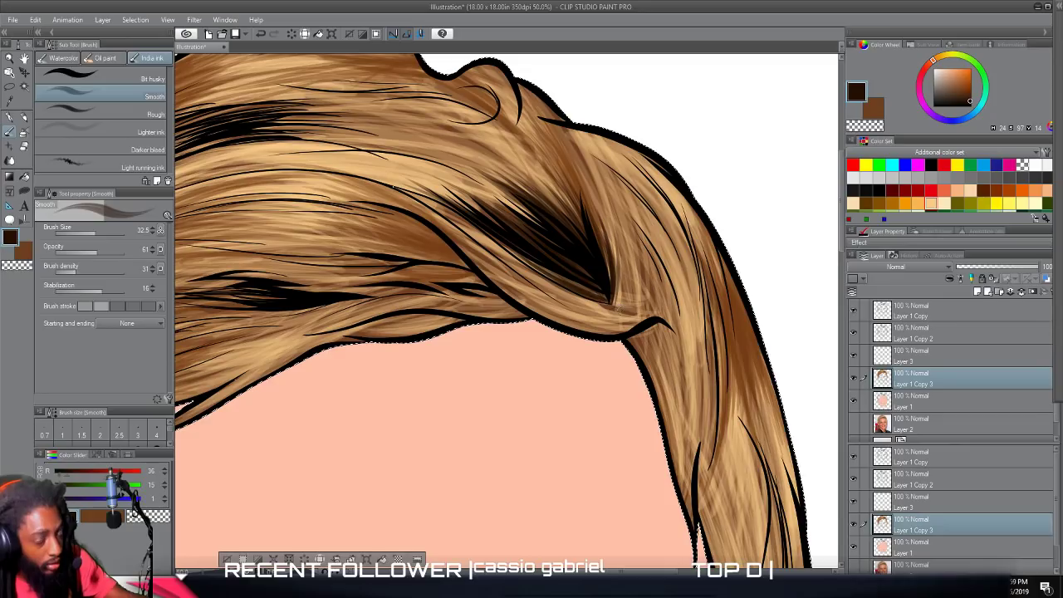
left_click_drag(620, 308, 637, 224)
left_click_drag(624, 298, 637, 209)
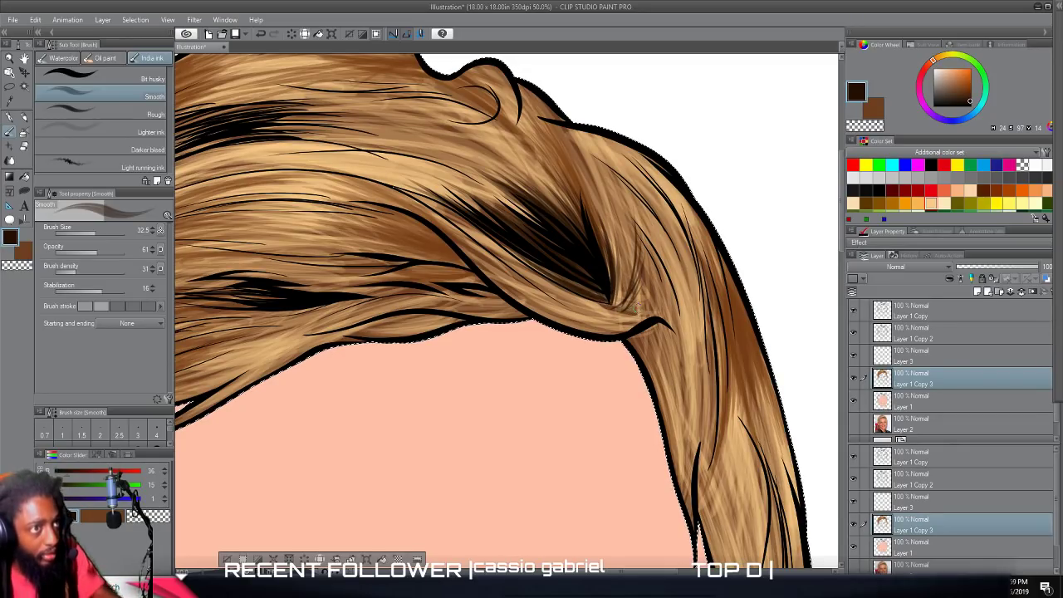
left_click_drag(615, 304, 696, 348)
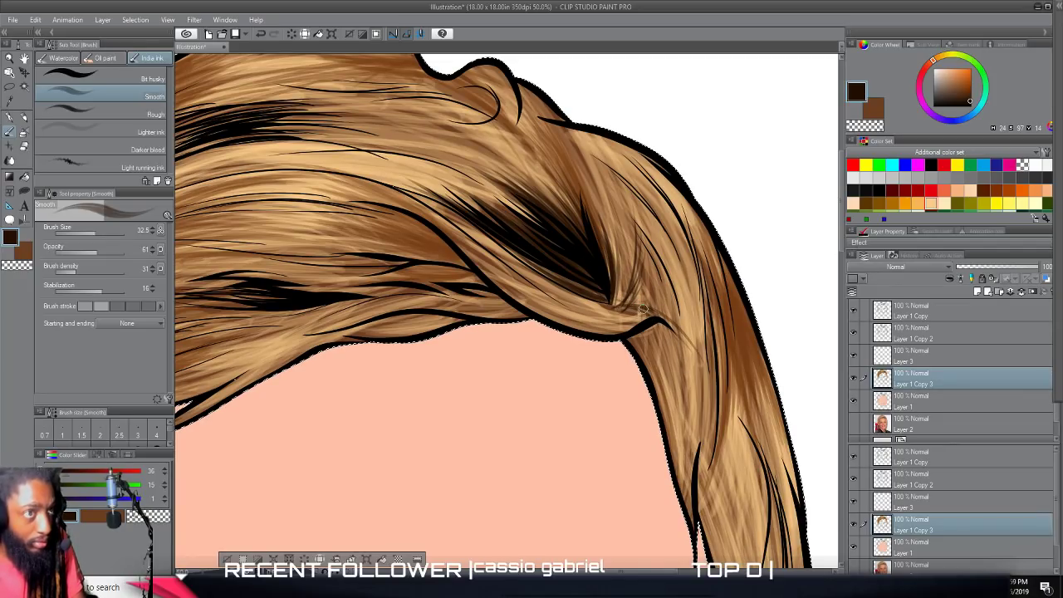
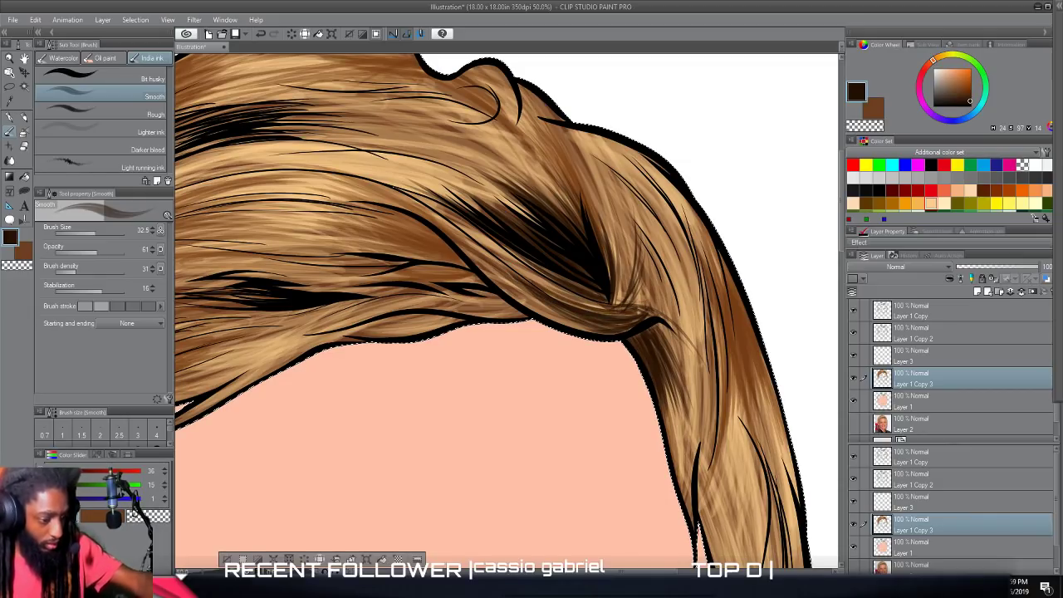
Paint very dark brown strokes along the fringe's lower edge, running back from beneath the curved lock at the parting.
scroll(663, 383, "down", 2)
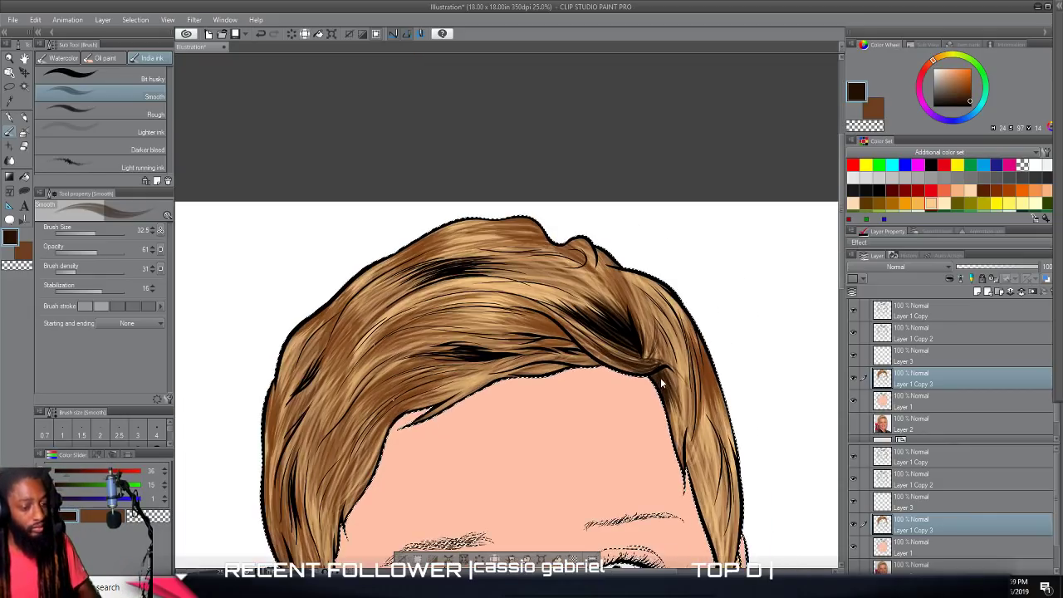
scroll(662, 383, "down", 2)
scroll(689, 359, "up", 4)
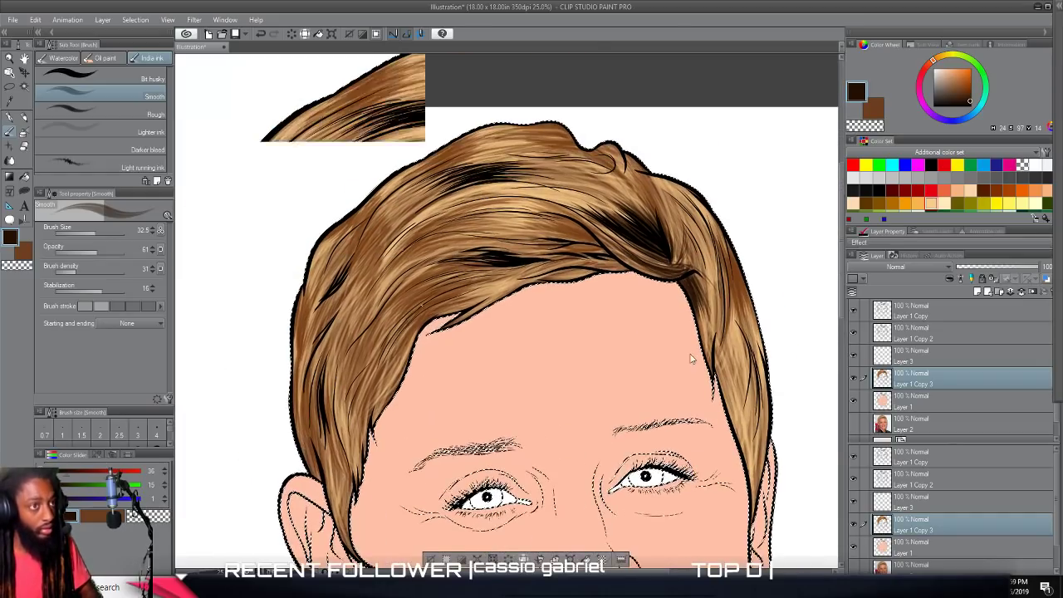
scroll(689, 359, "up", 3)
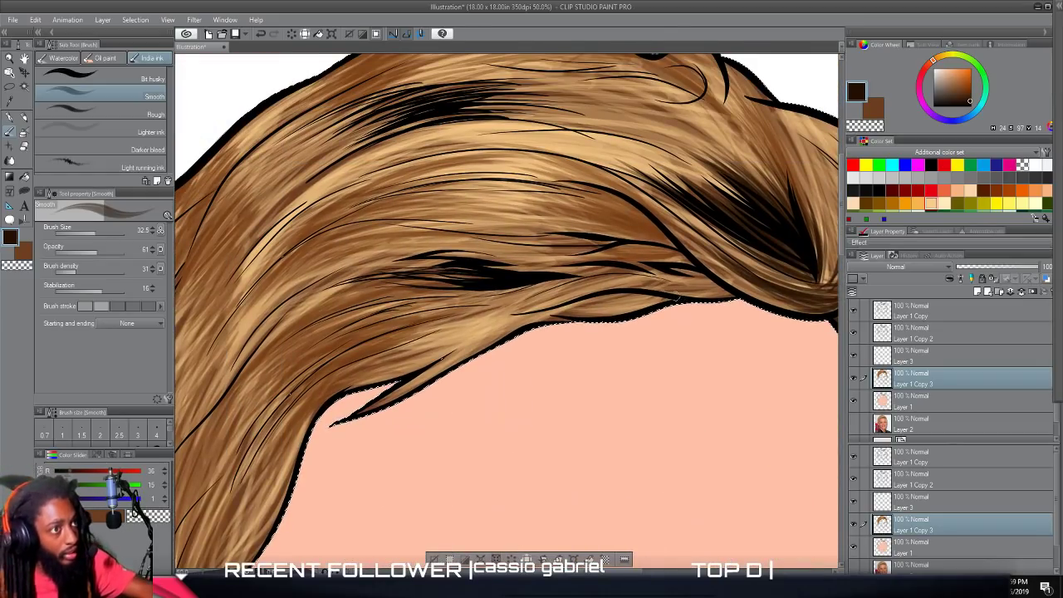
left_click_drag(725, 287, 590, 285)
left_click_drag(657, 280, 540, 292)
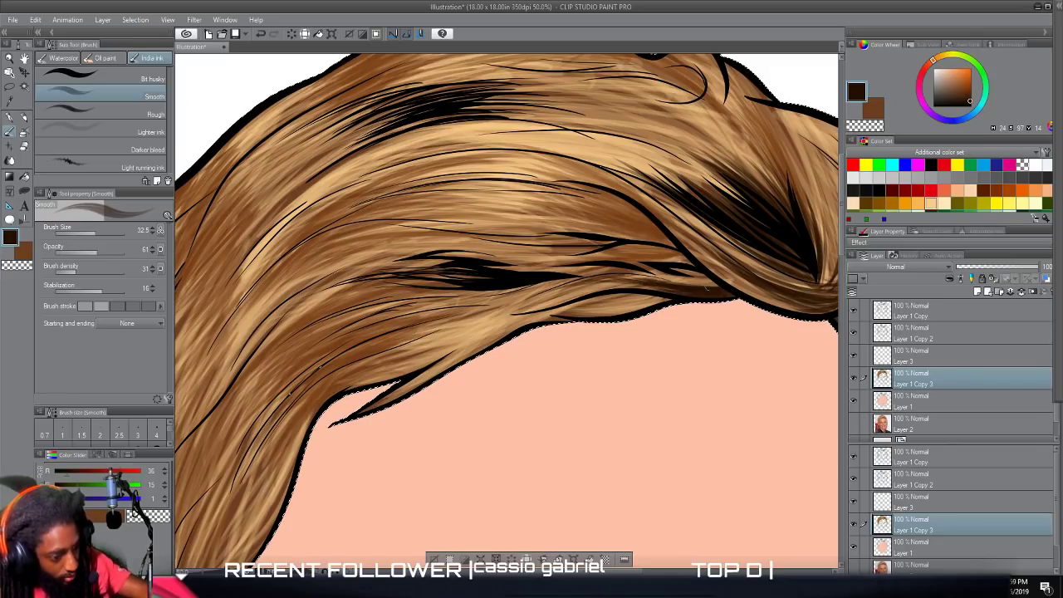
Paint very dark brown strokes between the thin black strands in the lower fringe, below the curved parting line.
mouse_move(712, 287)
left_mouse_down()
mouse_move(667, 271)
mouse_move(496, 268)
left_mouse_up()
left_click_drag(691, 266, 585, 257)
mouse_move(702, 264)
left_mouse_down()
mouse_move(652, 254)
mouse_move(503, 265)
left_mouse_up()
mouse_move(673, 261)
left_mouse_down()
mouse_move(543, 256)
mouse_move(555, 240)
mouse_move(566, 249)
mouse_move(534, 243)
left_mouse_up()
left_click_drag(639, 247, 462, 227)
left_click_drag(594, 252, 504, 244)
left_click_drag(638, 257, 483, 248)
left_click_drag(595, 251, 459, 229)
Darken the hollow tucked under the curved fringe line with very dark brown strokes sweeping back into the hair.
left_click_drag(678, 250, 513, 220)
left_click_drag(664, 244, 534, 219)
mouse_move(673, 242)
left_mouse_down()
mouse_move(509, 200)
mouse_move(680, 252)
mouse_move(545, 196)
left_mouse_up()
left_click_drag(652, 224, 508, 191)
left_click_drag(608, 202, 525, 185)
left_click_drag(655, 226, 532, 180)
left_click_drag(611, 204, 492, 183)
mouse_move(600, 230)
left_mouse_down()
mouse_move(475, 204)
mouse_move(498, 215)
left_mouse_up()
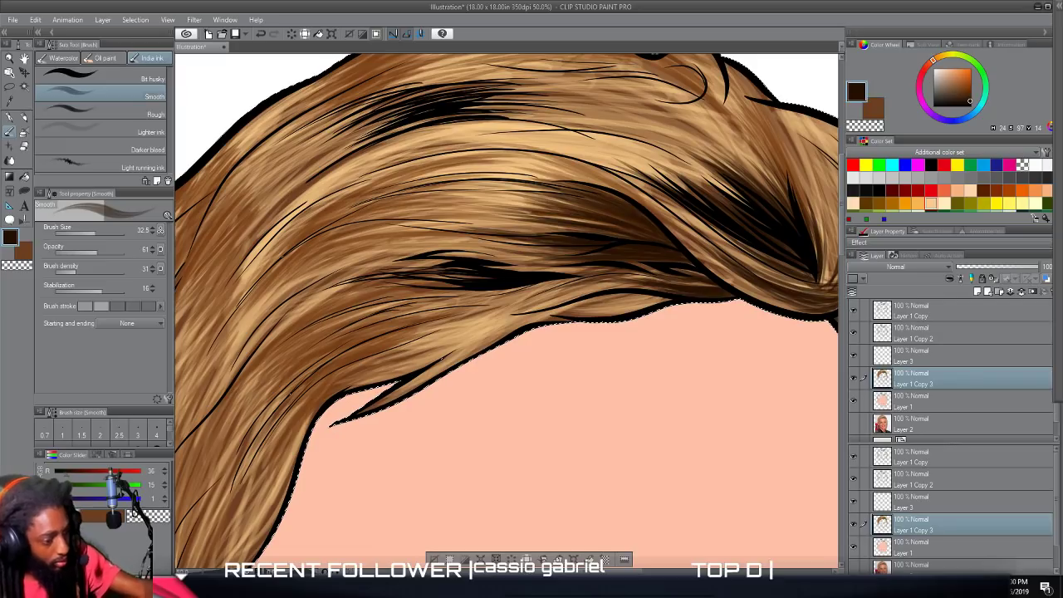
scroll(421, 250, "down", 4)
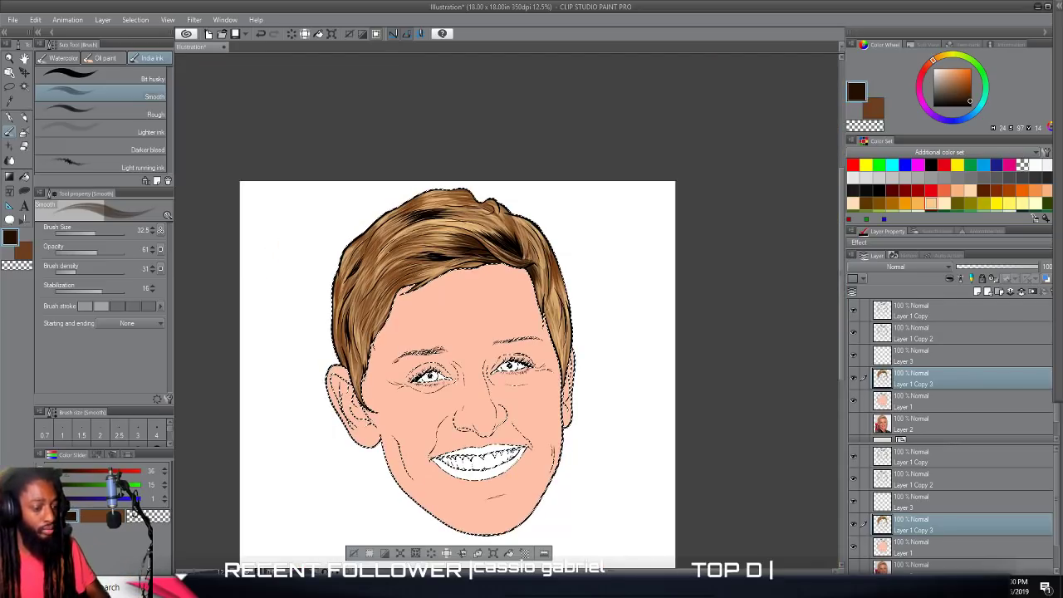
Extend very dark brown strokes from the lower fringe's black strand cluster back along the hair flow and over its upper edge.
scroll(504, 295, "up", 4)
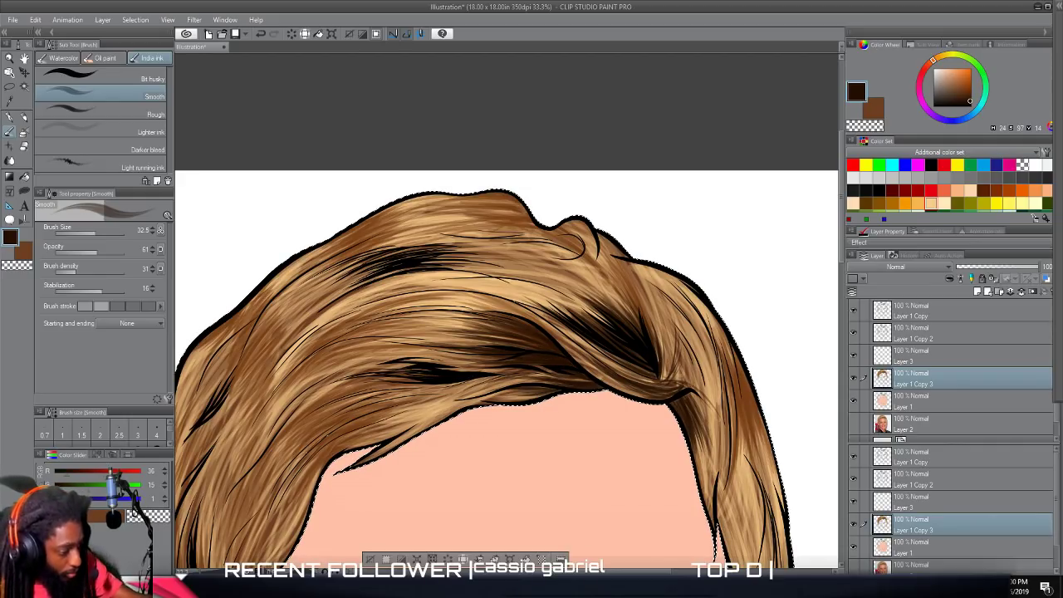
left_click_drag(412, 380, 344, 385)
mouse_move(407, 368)
left_mouse_down()
mouse_move(317, 387)
mouse_move(326, 389)
left_mouse_up()
left_click_drag(390, 370, 327, 386)
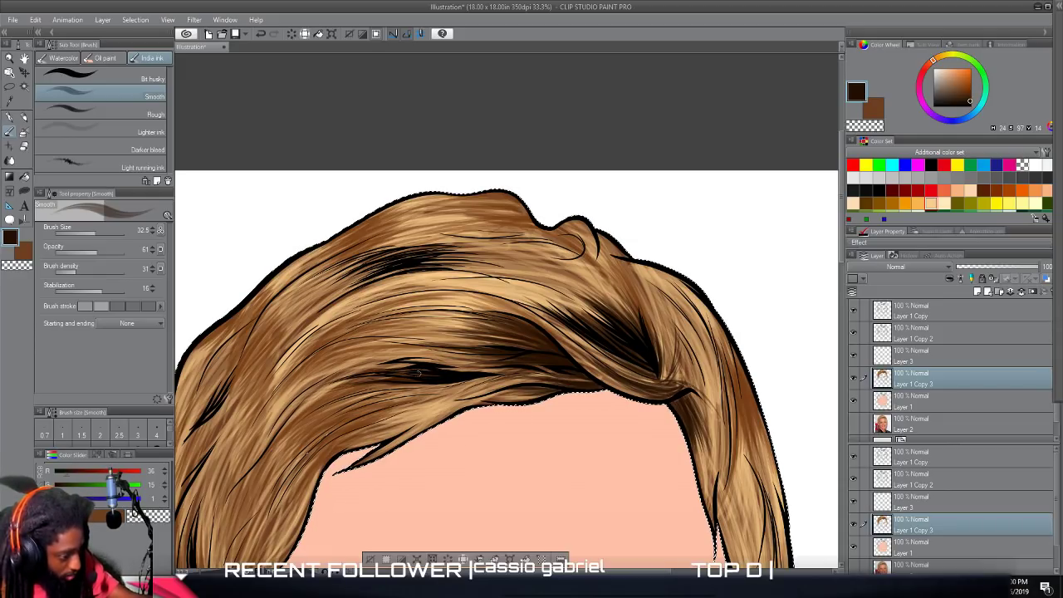
left_click_drag(432, 375, 294, 403)
left_click_drag(415, 371, 284, 418)
mouse_move(402, 366)
left_mouse_down()
mouse_move(318, 378)
mouse_move(349, 368)
left_mouse_up()
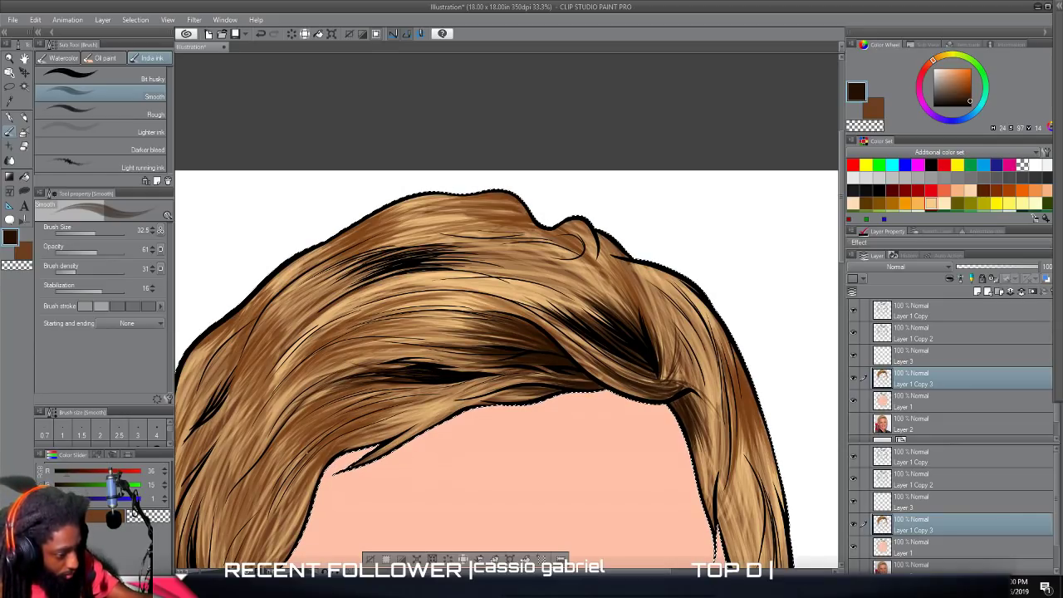
mouse_move(366, 363)
left_mouse_down()
mouse_move(411, 368)
mouse_move(318, 379)
left_mouse_up()
left_click_drag(440, 361, 320, 375)
left_click_drag(402, 360, 334, 371)
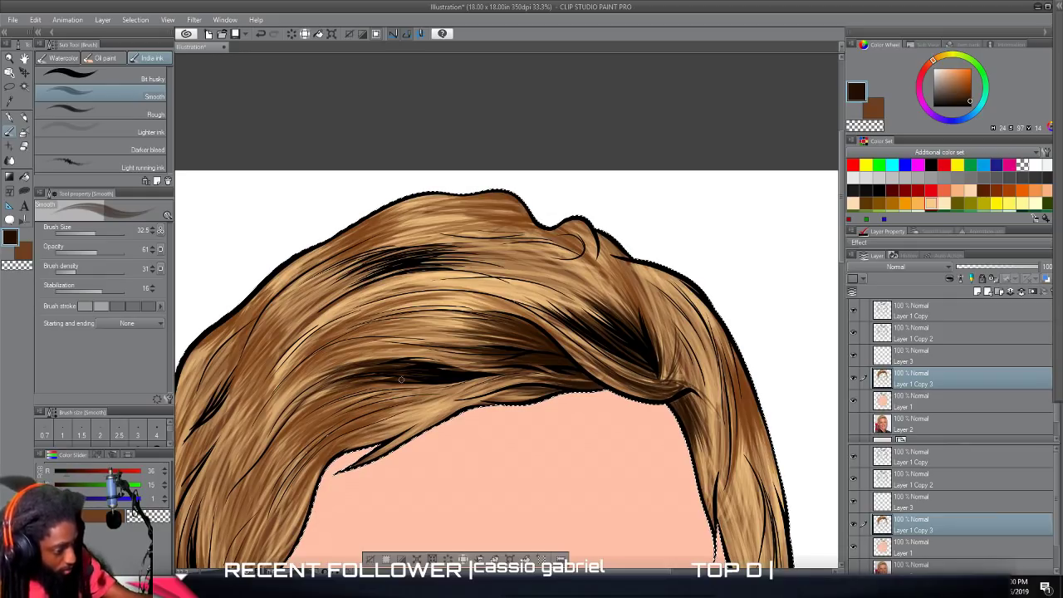
Paint very dark brown strokes at the rear end of the black strand cluster near the crown.
scroll(604, 355, "down", 3)
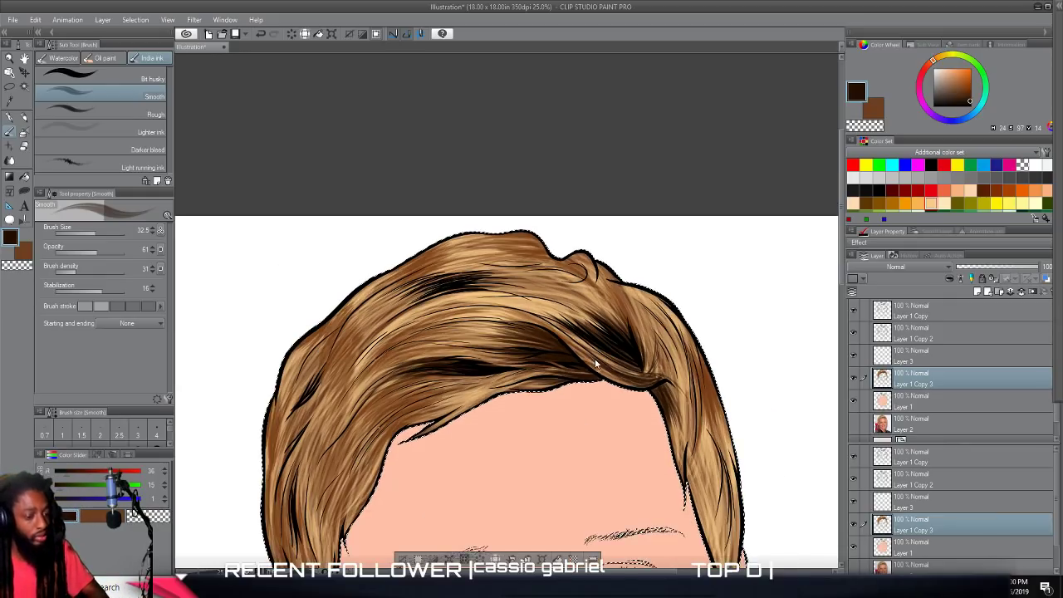
scroll(637, 347, "down", 2)
scroll(623, 357, "up", 5)
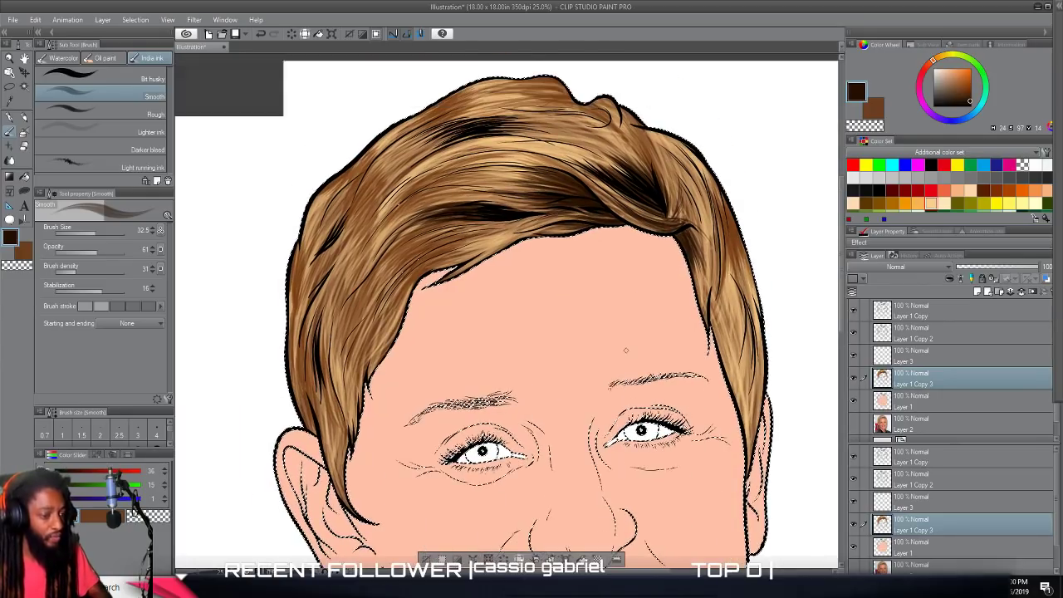
scroll(623, 358, "up", 2)
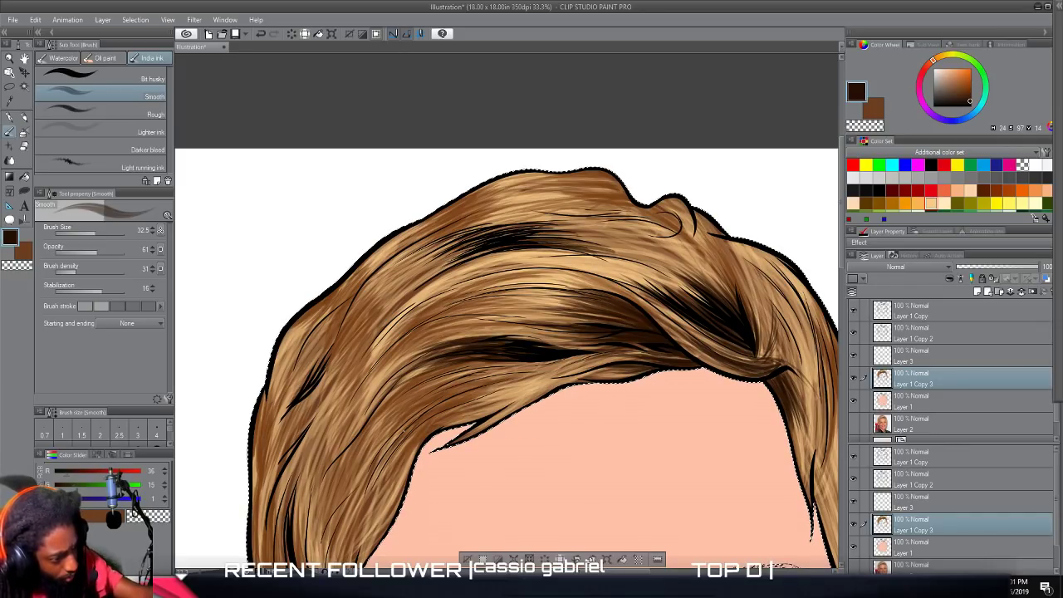
mouse_move(467, 230)
left_mouse_down()
mouse_move(422, 254)
mouse_move(527, 220)
mouse_move(463, 228)
mouse_move(477, 216)
mouse_move(401, 245)
left_mouse_up()
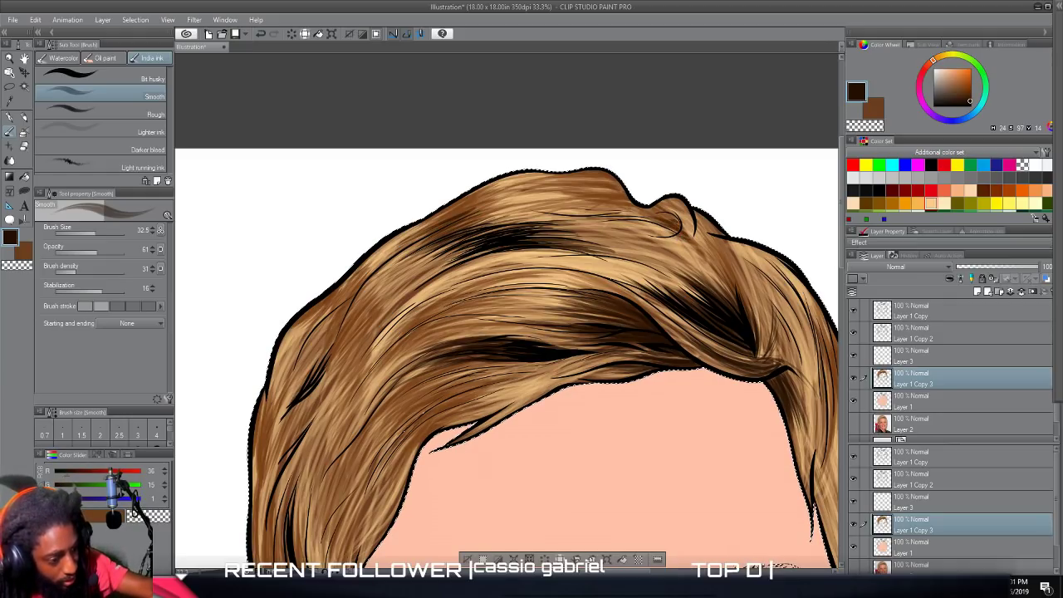
Paint very dark brown strokes back from the small curl on the crown and above the parting's black cluster.
left_click_drag(676, 231, 591, 212)
mouse_move(657, 222)
left_mouse_down()
mouse_move(579, 216)
mouse_move(598, 217)
left_mouse_up()
left_click_drag(712, 261, 621, 235)
left_click_drag(688, 248, 595, 232)
left_click_drag(712, 282, 603, 247)
mouse_move(678, 266)
left_mouse_down()
mouse_move(589, 250)
mouse_move(616, 255)
left_mouse_up()
mouse_move(720, 286)
left_mouse_down()
mouse_move(628, 247)
mouse_move(589, 251)
left_mouse_up()
key("ctrl+minus")
key("ctrl+minus")
key("ctrl+minus")
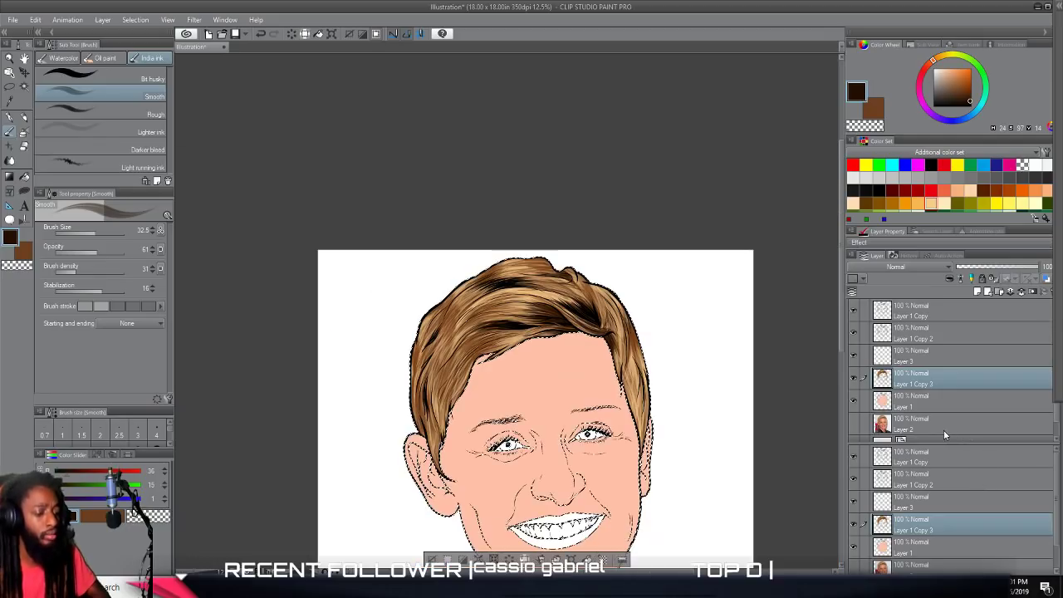
Enlarge the brush to 44.6 and darken the black strands above the sideburn by the fully visible ear.
left_click_drag(515, 415, 516, 359)
key("ctrl+plus")
key("ctrl+plus")
left_click_drag(515, 465, 529, 265)
key("ctrl+plus")
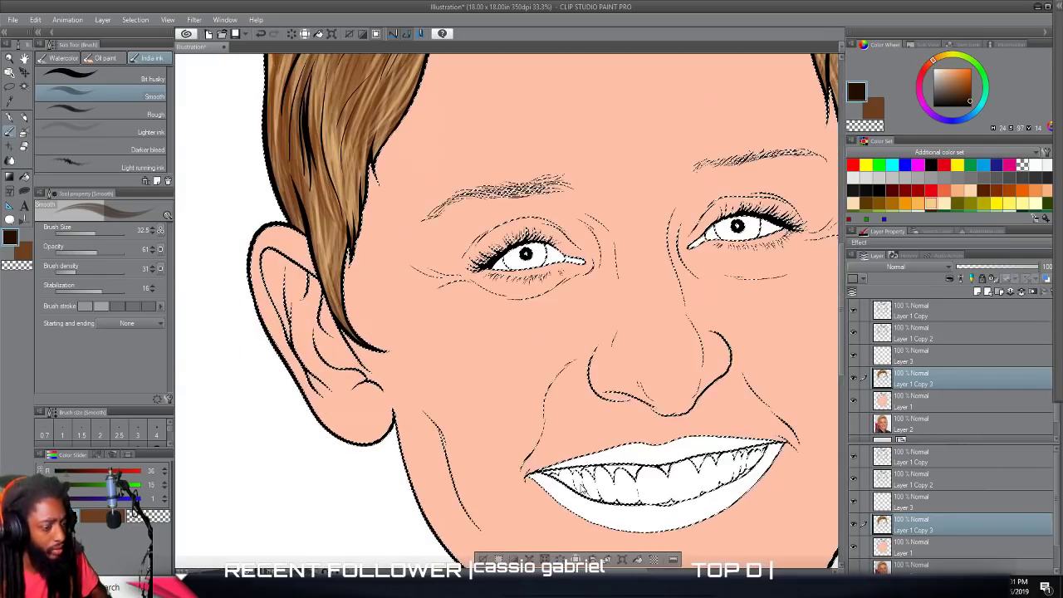
scroll(575, 480, "left", 2)
scroll(575, 480, "up", 6)
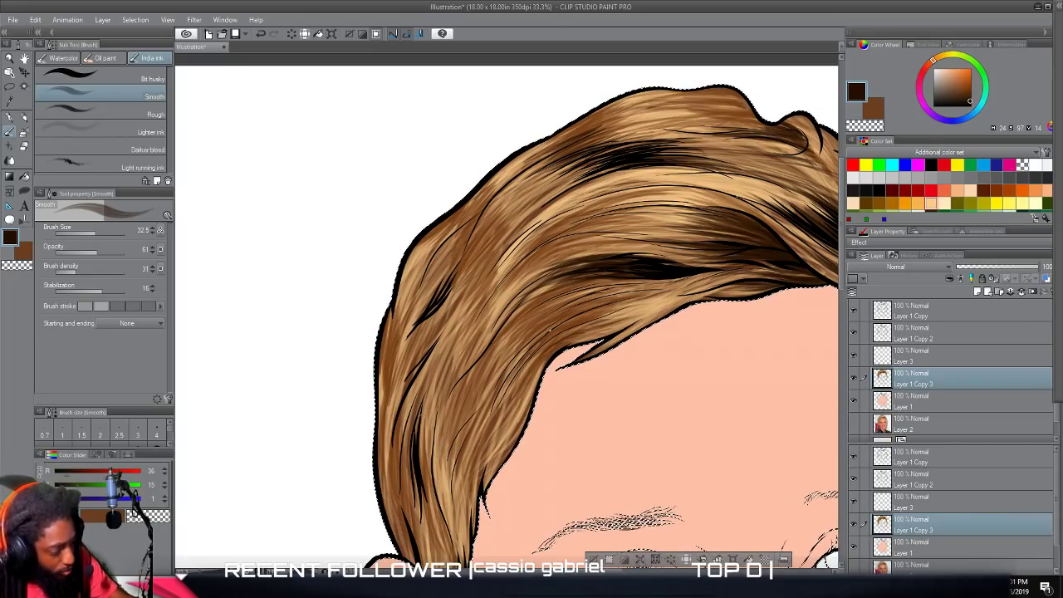
left_click(89, 233)
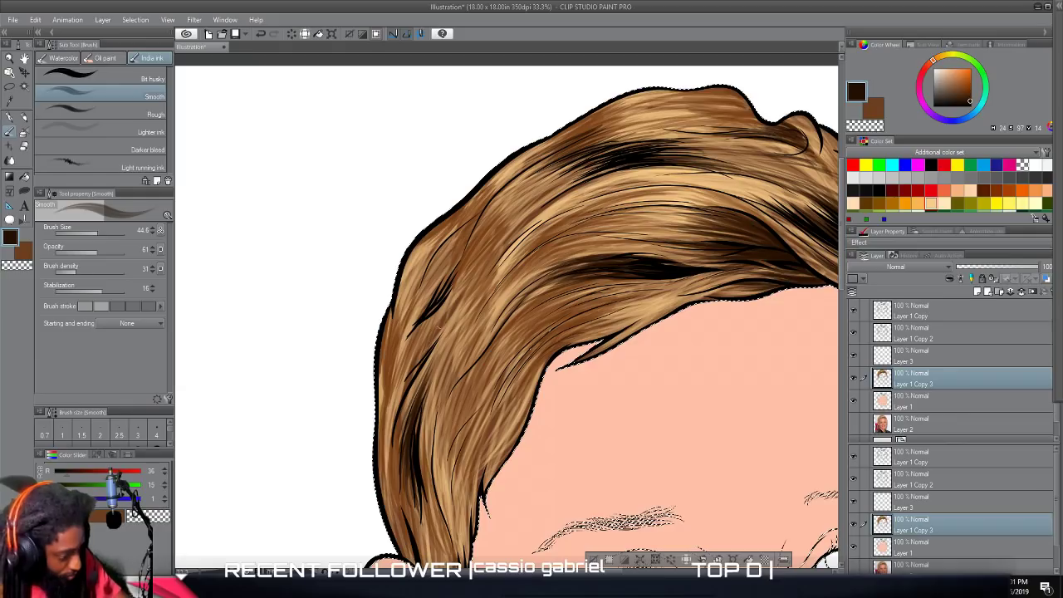
left_click_drag(421, 361, 450, 321)
Paint very dark brown strokes up through the small black cluster on the side of the hair, toward the outer outline.
left_click_drag(467, 279, 468, 252)
left_click_drag(442, 313, 466, 262)
left_click_drag(441, 297, 474, 235)
left_click_drag(437, 289, 465, 234)
left_click_drag(426, 308, 457, 239)
left_click_drag(445, 287, 468, 241)
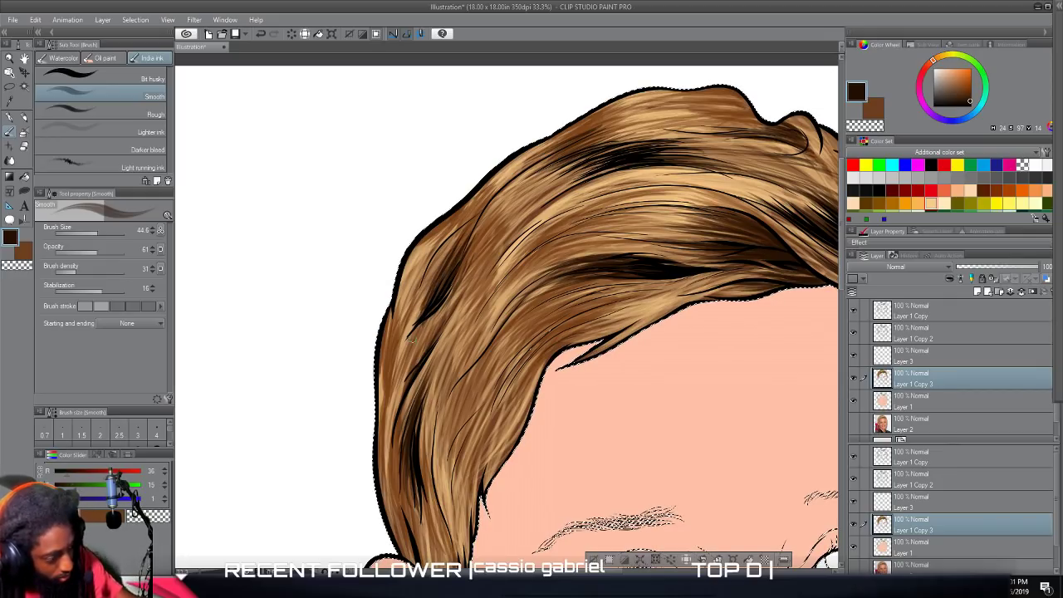
mouse_move(410, 335)
left_mouse_down()
mouse_move(437, 269)
mouse_move(495, 226)
left_mouse_up()
scroll(620, 500, "down", 3)
scroll(618, 499, "down", 3)
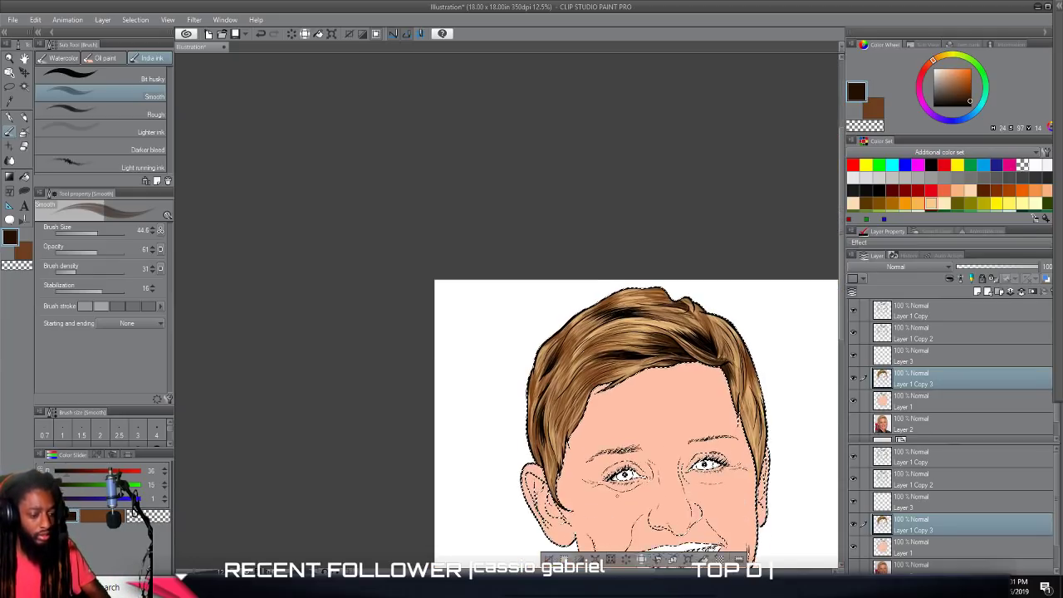
Shade the side and upper side of the hair in very dark brown with the Shadow airbrush at size 201.
scroll(617, 497, "up", 2)
scroll(616, 497, "up", 3)
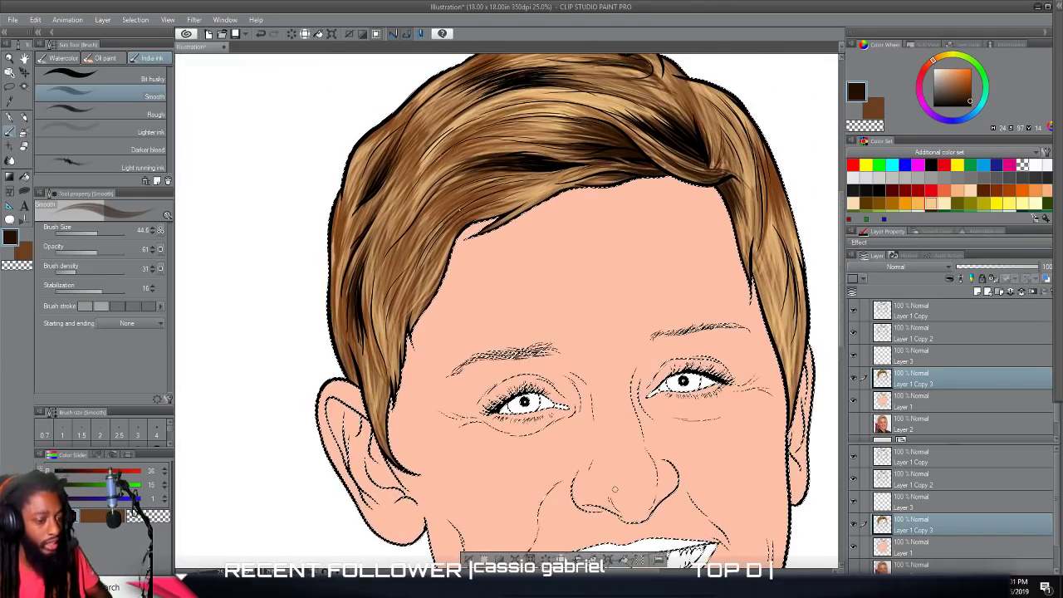
scroll(617, 495, "down", 2)
scroll(617, 495, "down", 2)
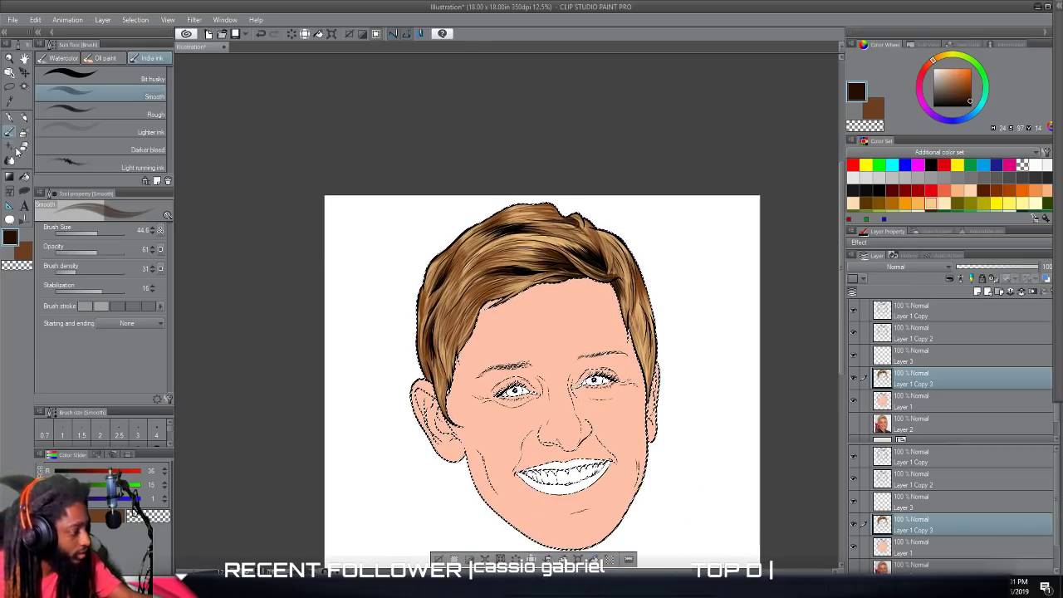
left_click(24, 133)
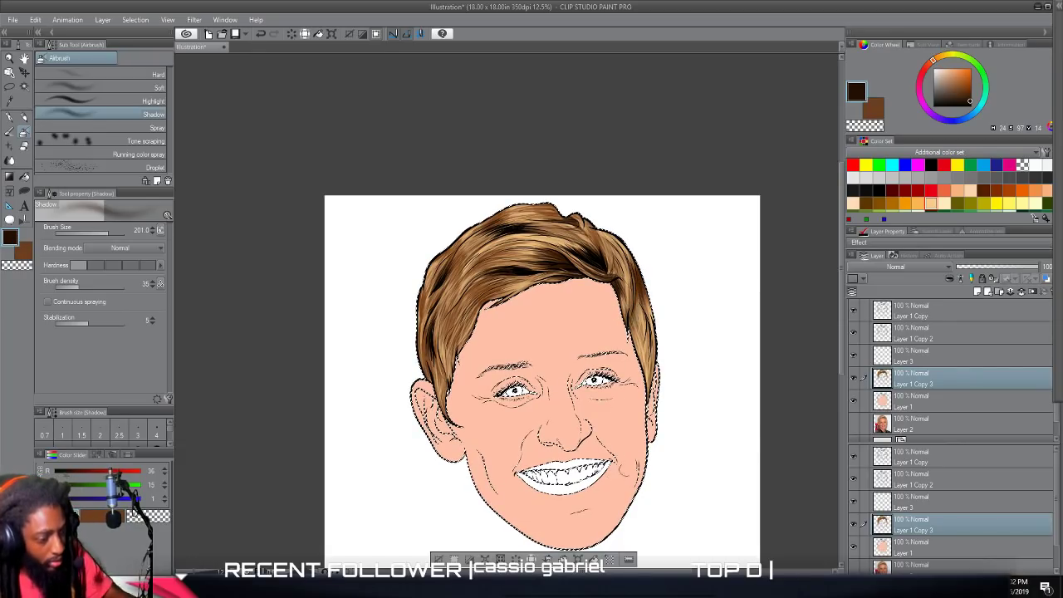
scroll(636, 422, "up", 1)
left_click_drag(635, 422, 745, 477)
mouse_move(418, 272)
left_mouse_down()
mouse_move(437, 223)
mouse_move(400, 245)
mouse_move(433, 215)
left_mouse_up()
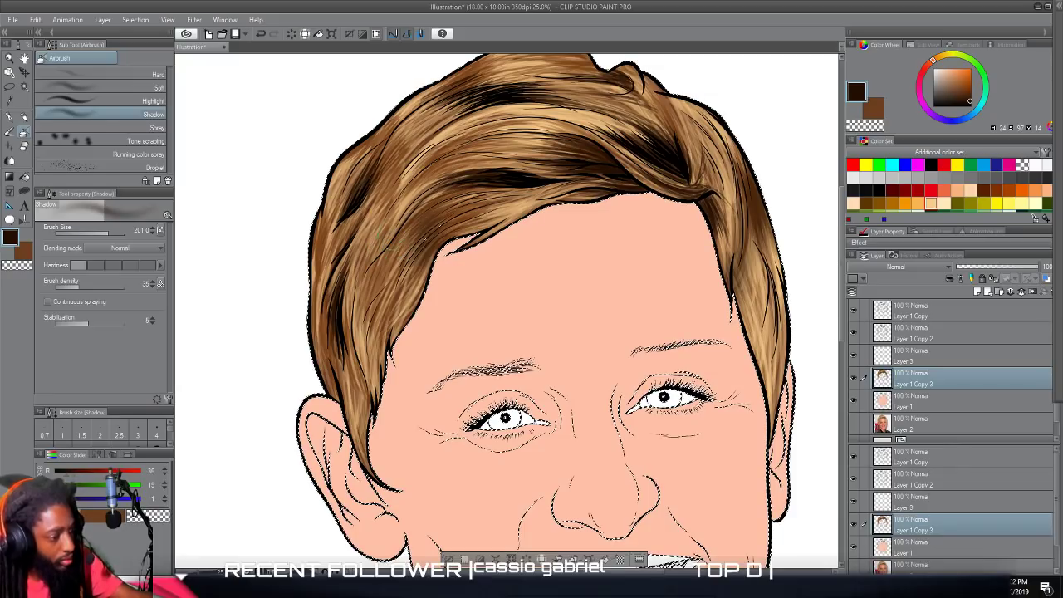
mouse_move(423, 169)
left_mouse_down()
mouse_move(434, 152)
mouse_move(359, 148)
left_mouse_up()
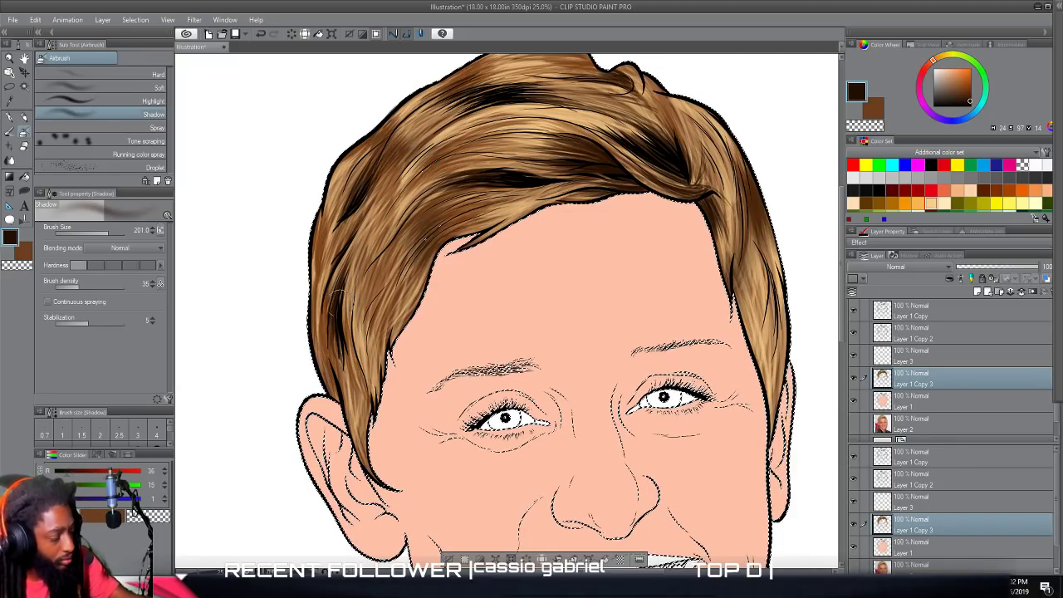
Airbrush soft very dark brown shading along the hair's outer side edge and across the crown and fringe.
mouse_move(328, 287)
left_mouse_down()
mouse_move(319, 239)
mouse_move(306, 241)
mouse_move(316, 301)
mouse_move(331, 166)
left_mouse_up()
scroll(331, 166, "up", 3)
mouse_move(670, 304)
left_mouse_down()
mouse_move(661, 239)
mouse_move(690, 241)
mouse_move(617, 195)
mouse_move(597, 164)
mouse_move(571, 171)
mouse_move(528, 141)
mouse_move(574, 156)
mouse_move(427, 189)
mouse_move(474, 193)
mouse_move(428, 199)
mouse_move(477, 196)
mouse_move(485, 189)
mouse_move(412, 197)
left_mouse_up()
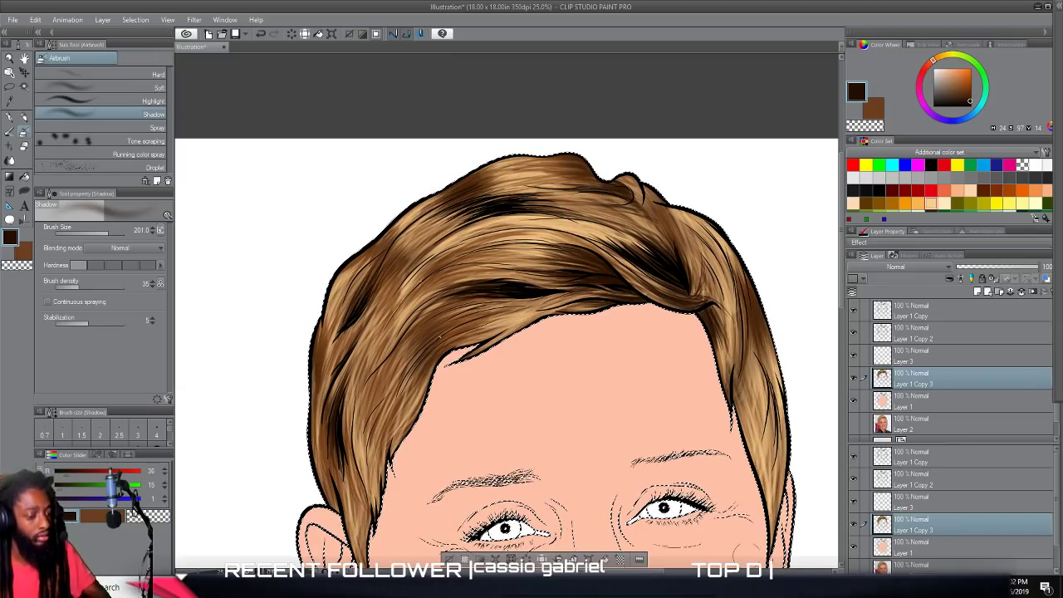
scroll(756, 523, "down", 2)
scroll(744, 482, "down", 2)
Paint a near-white (RGB 255, 252, 249) highlight on the fringe's light band above the parting using the Smooth India ink brush.
scroll(746, 482, "right", 1)
scroll(746, 482, "up", 2)
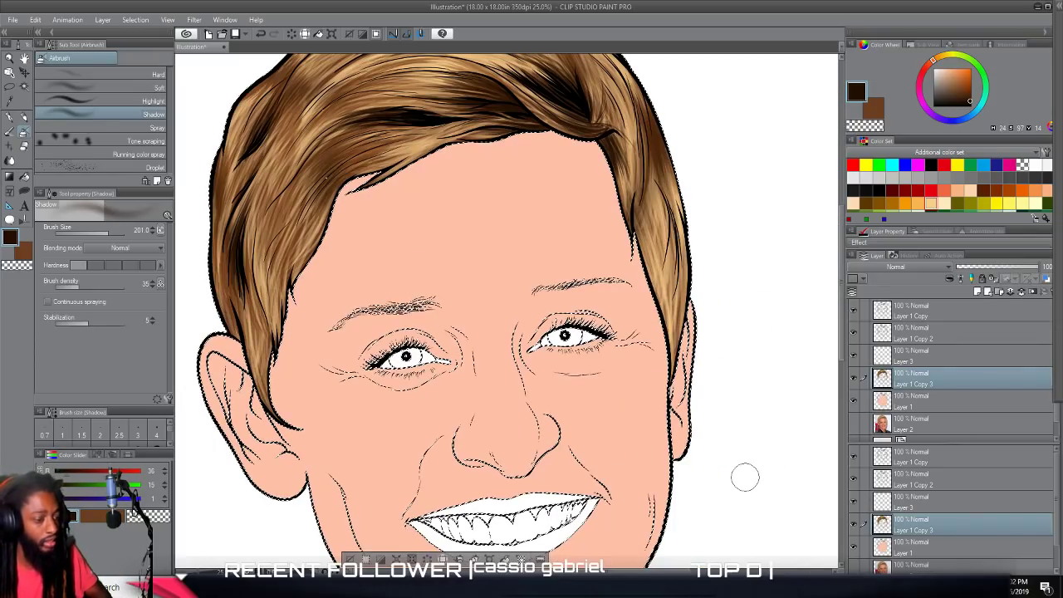
scroll(745, 477, "down", 2)
scroll(746, 476, "up", 2)
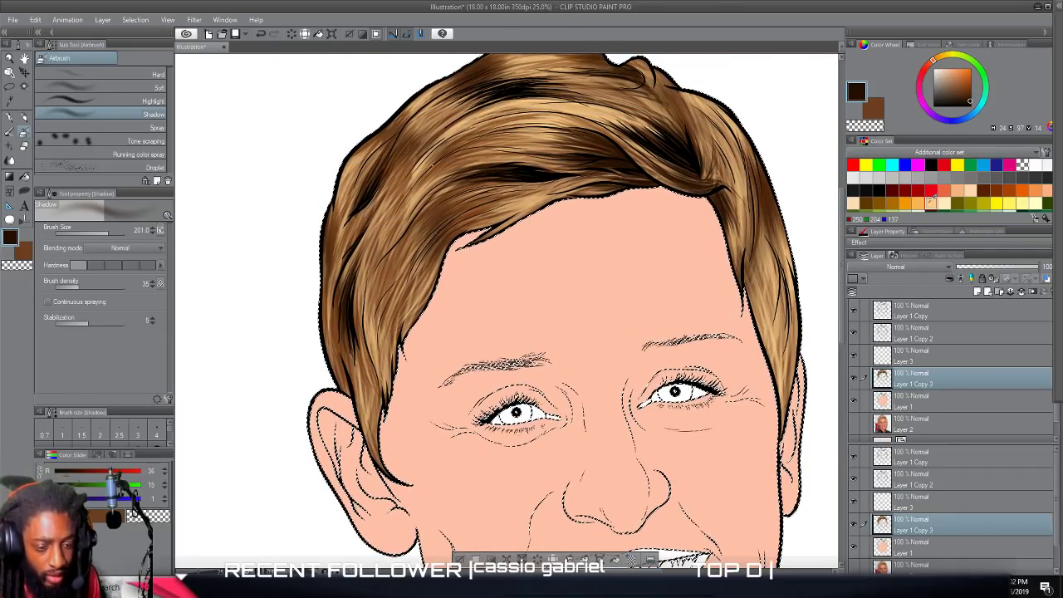
left_click(931, 203)
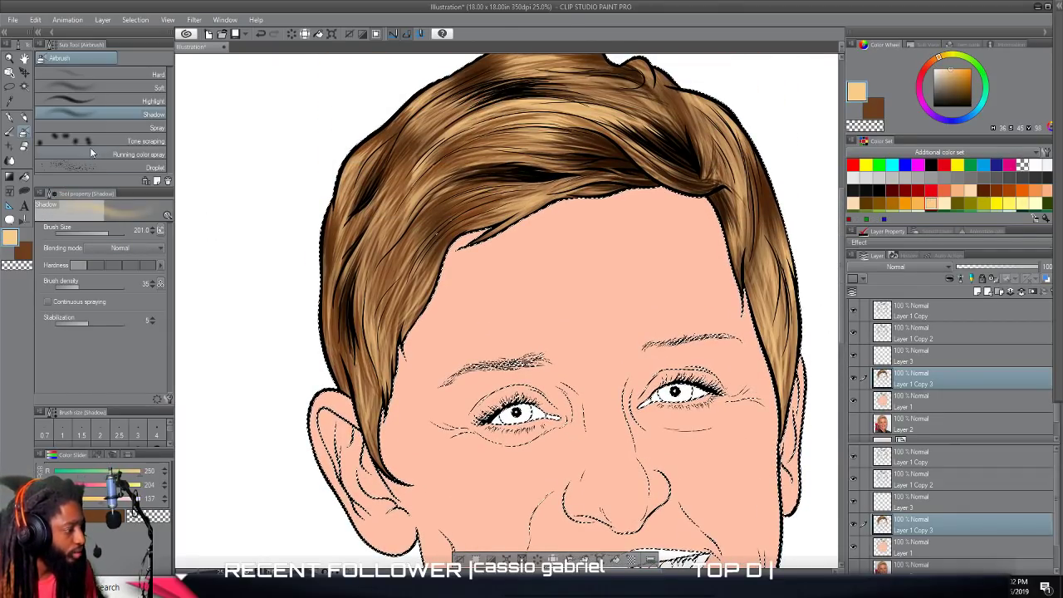
left_click(13, 118)
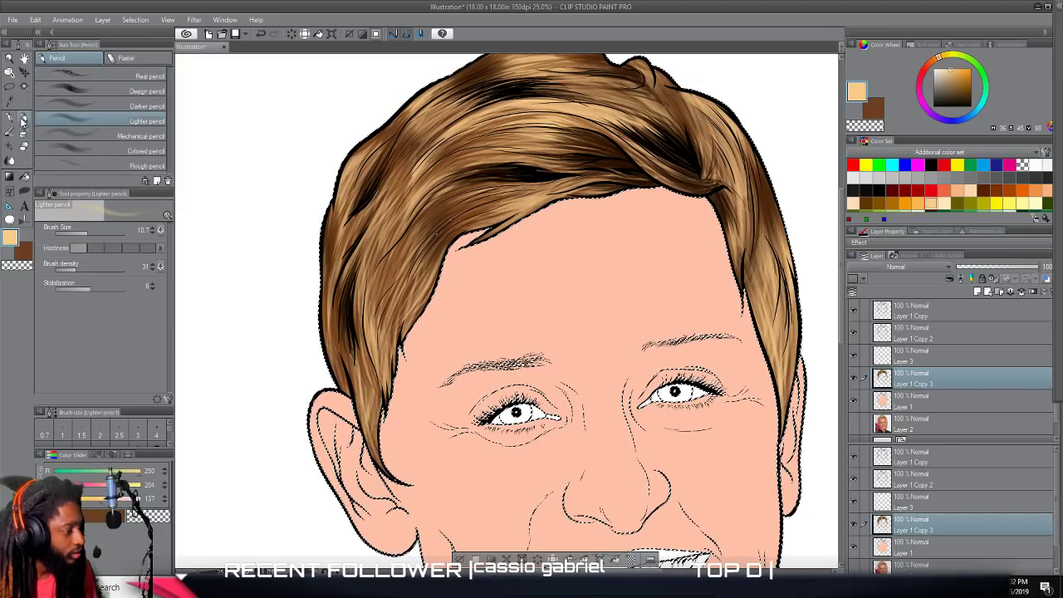
left_click(10, 131)
scroll(543, 255, "up", 3)
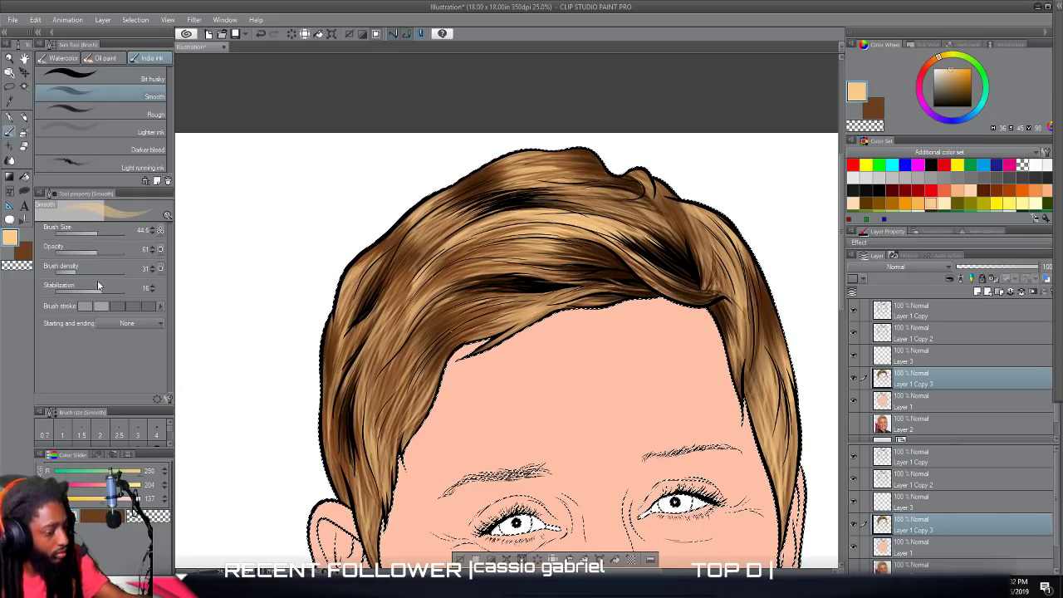
double_click(11, 237)
left_click(536, 241)
left_click(770, 224)
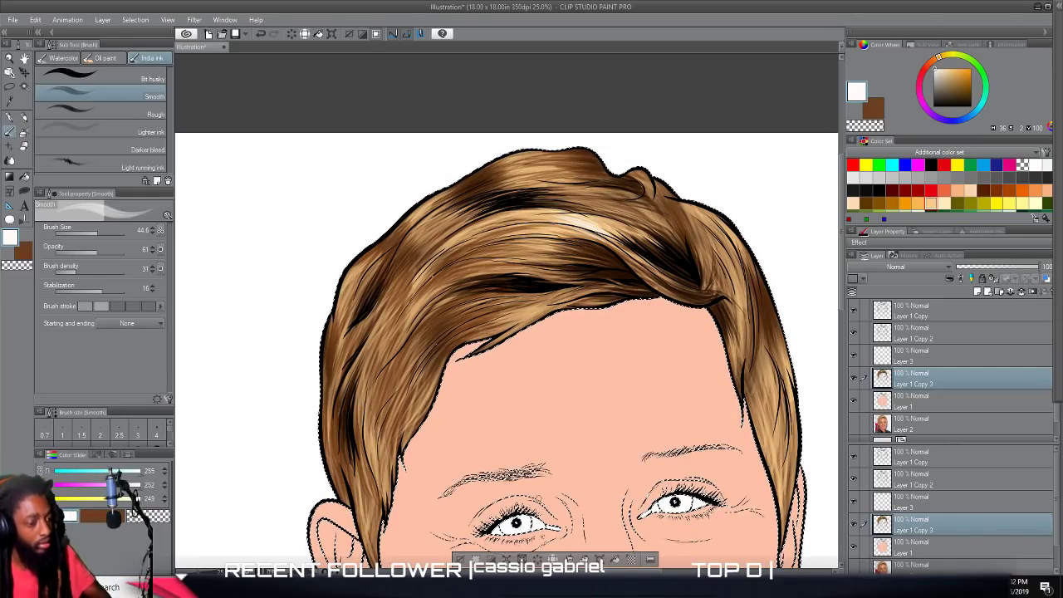
Lower the brush opacity to 32 and add faint near-white highlight strokes along the lighter hair strands.
scroll(573, 482, "down", 4)
scroll(587, 471, "up", 4)
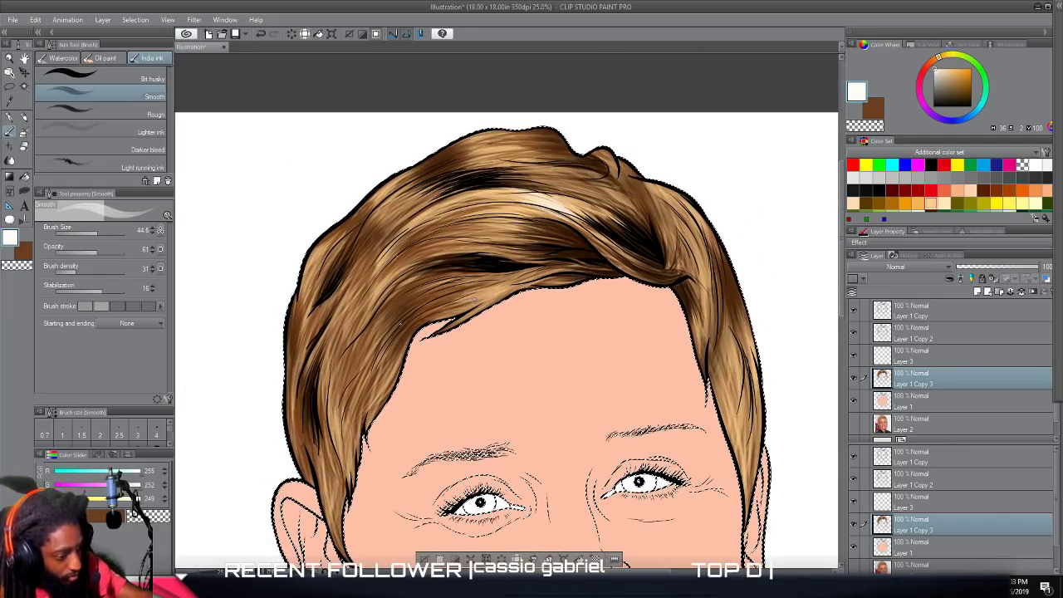
left_click(72, 251)
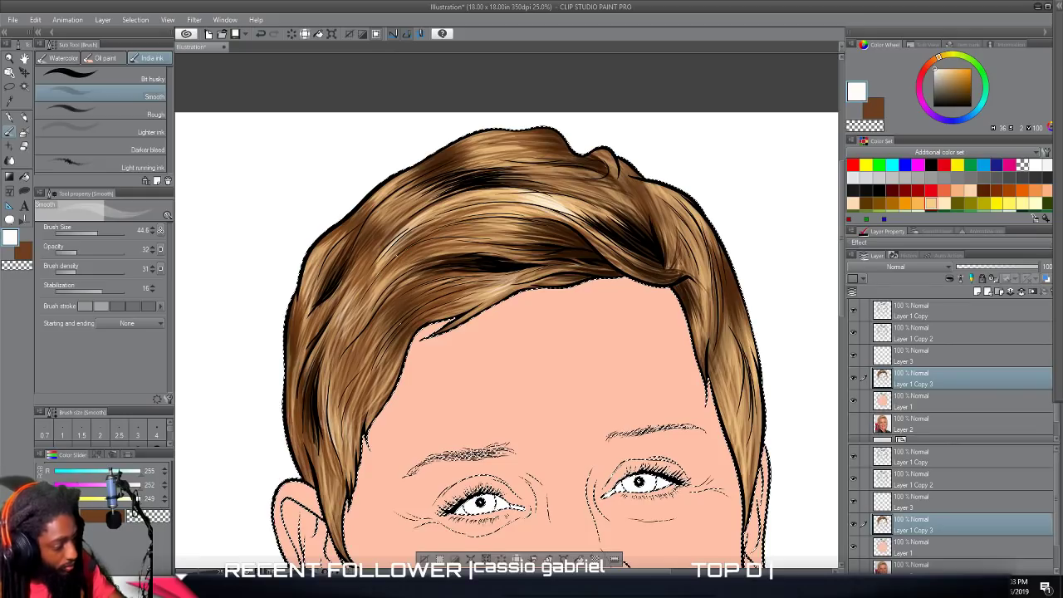
key("ctrl+minus")
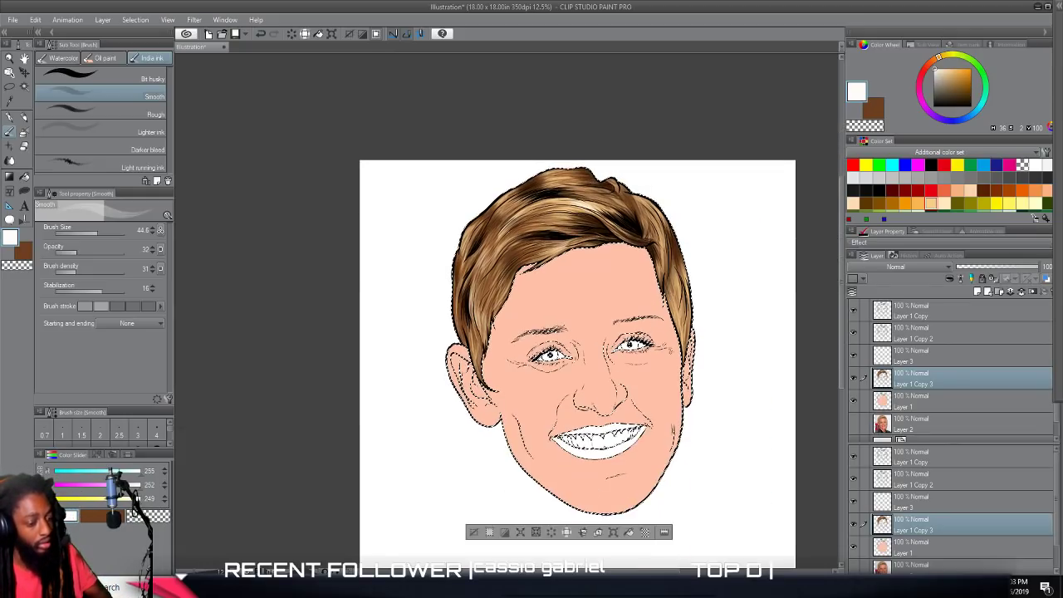
Clear the active selection outlining the hair and face.
key("ctrl+plus")
scroll(507, 315, "up", 3)
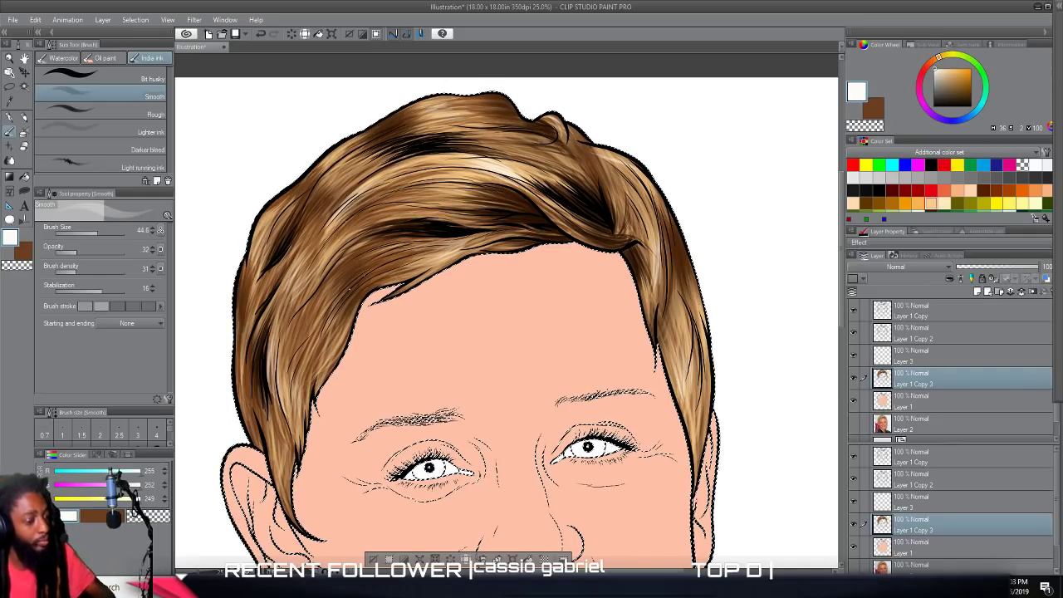
key("ctrl+minus")
key("ctrl+minus")
scroll(445, 294, "up", 2)
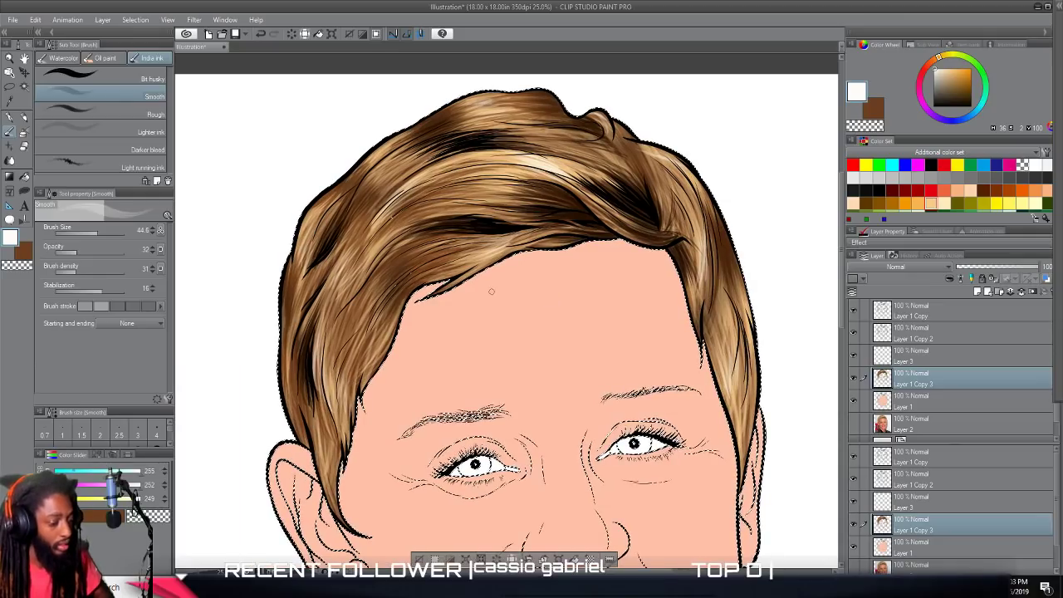
scroll(496, 293, "down", 2)
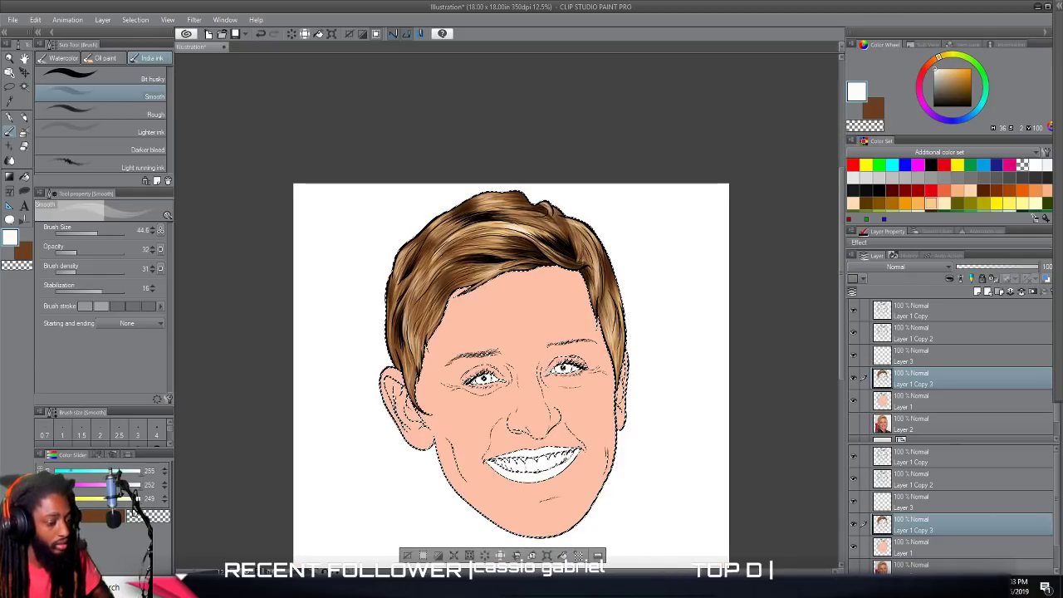
left_click(23, 87)
key("ctrl+d")
scroll(766, 353, "down", 3)
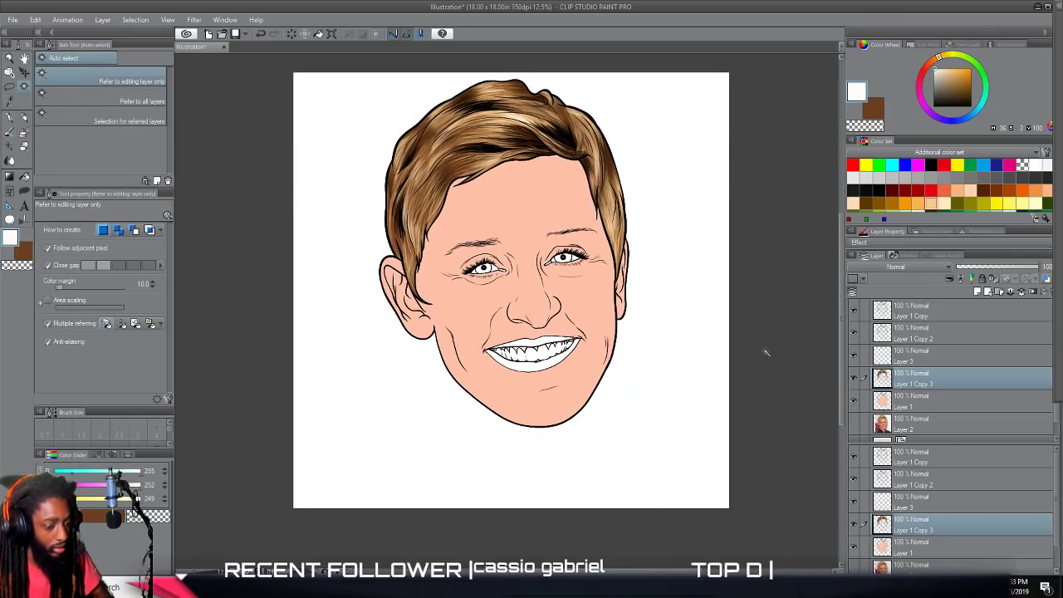
Merge Layer 3 into the hair layer below it, Layer 1 Copy 3.
scroll(764, 353, "up", 2)
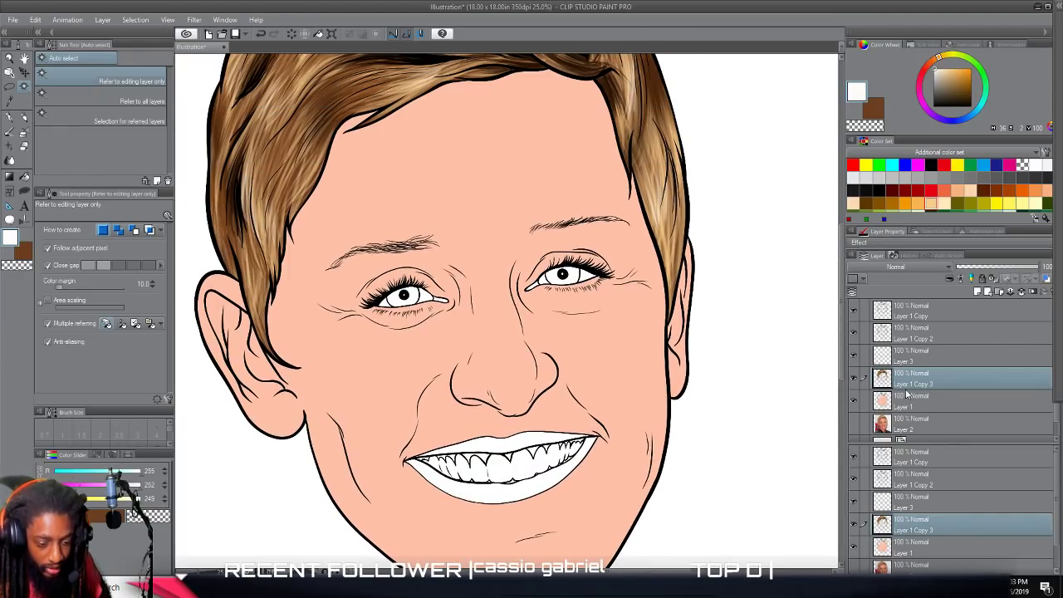
left_click(907, 338)
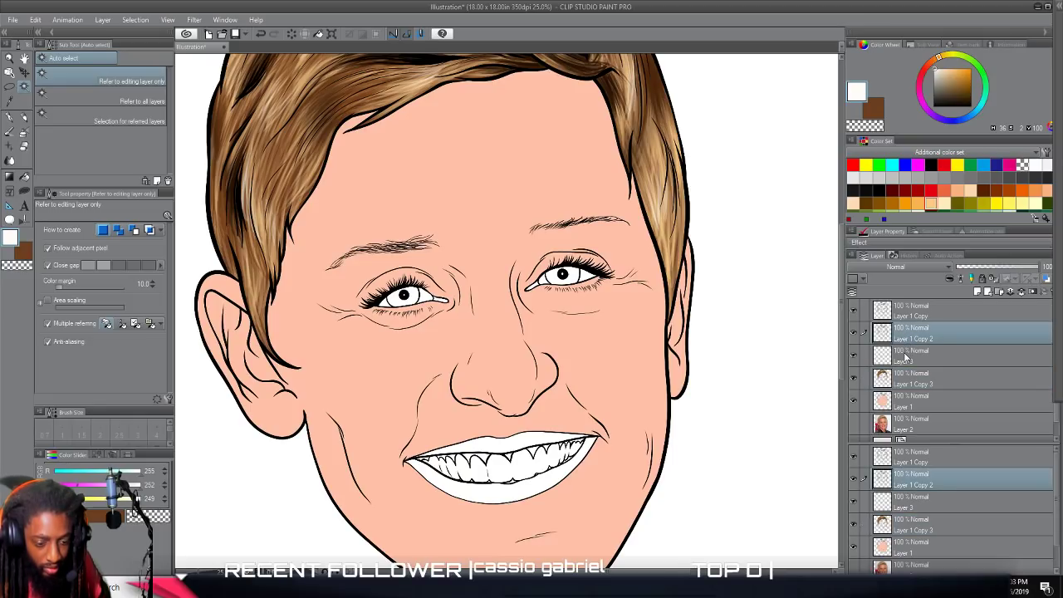
left_click(907, 357)
right_click(907, 356)
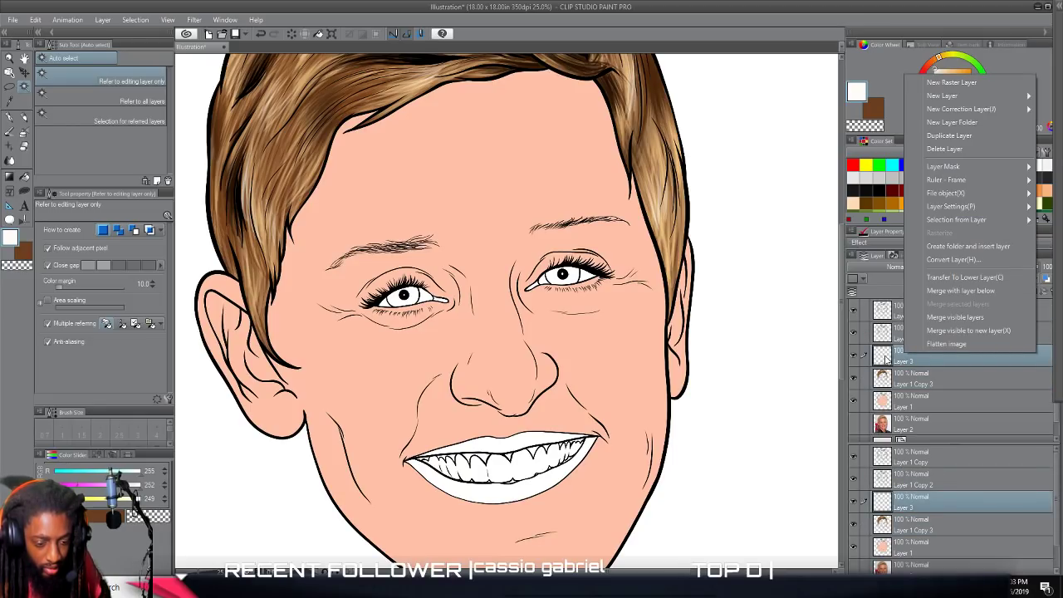
left_click(892, 358)
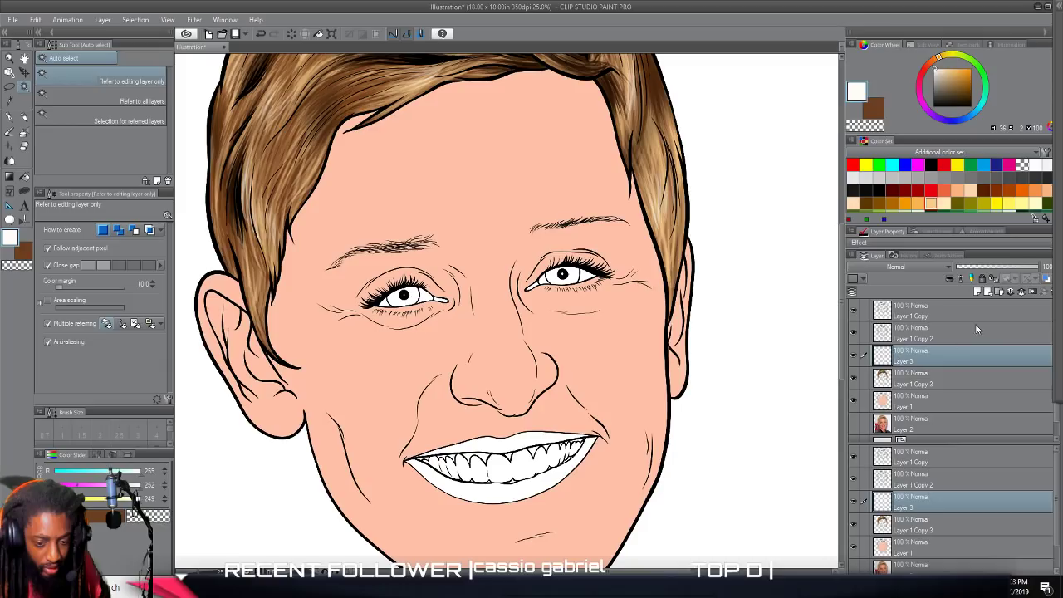
left_click(1022, 293)
Duplicate the layer named Layer 1 Copy 2.
left_click(899, 335)
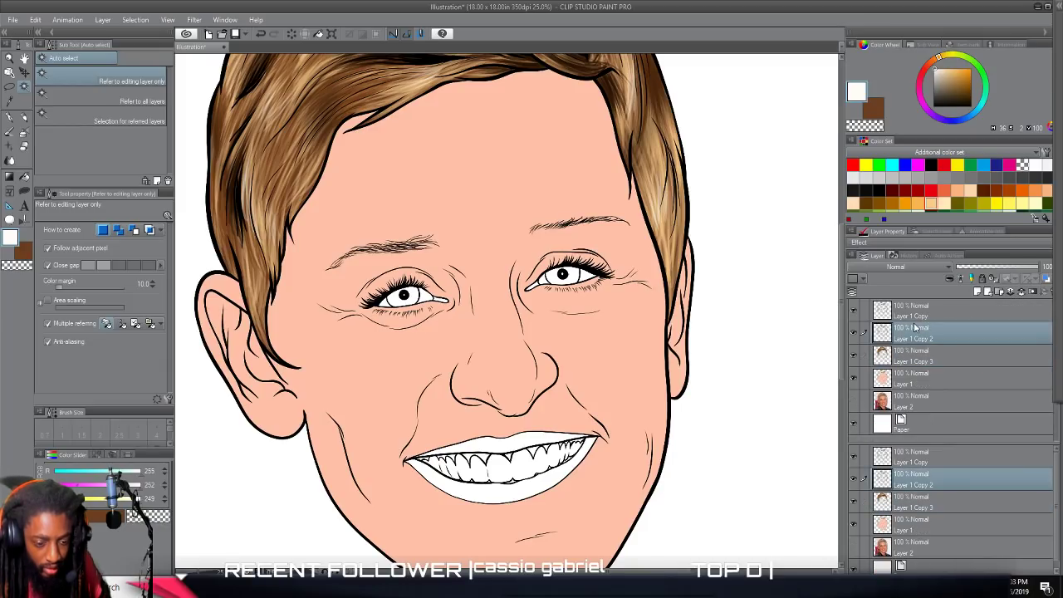
right_click(914, 328)
left_click(947, 110)
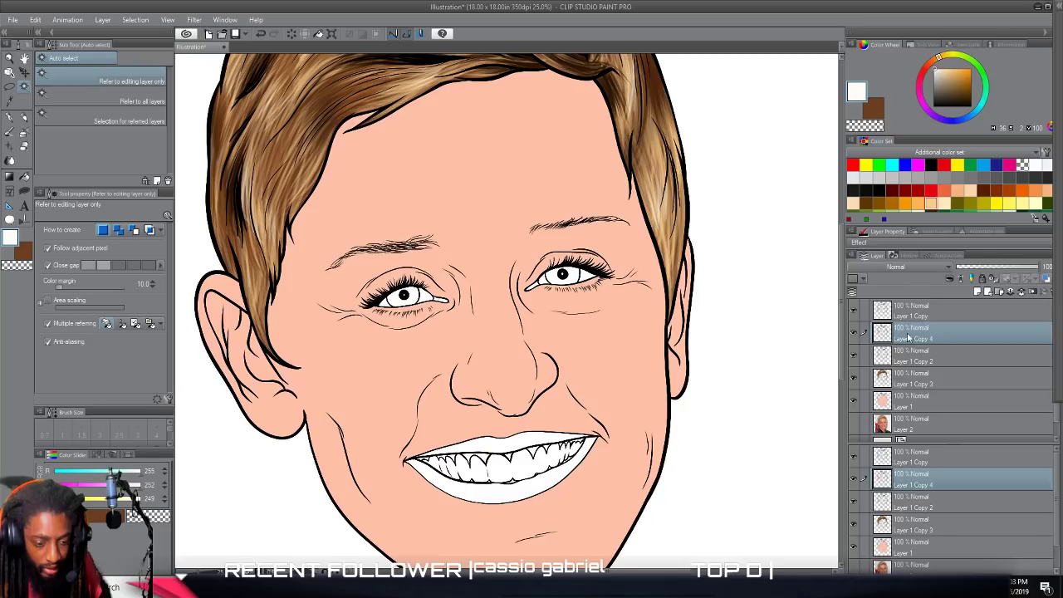
Fill both irises on Layer 1 Copy 2 with light blue (RGB 127, 208, 244), referring only to the editing layer.
left_click(906, 361)
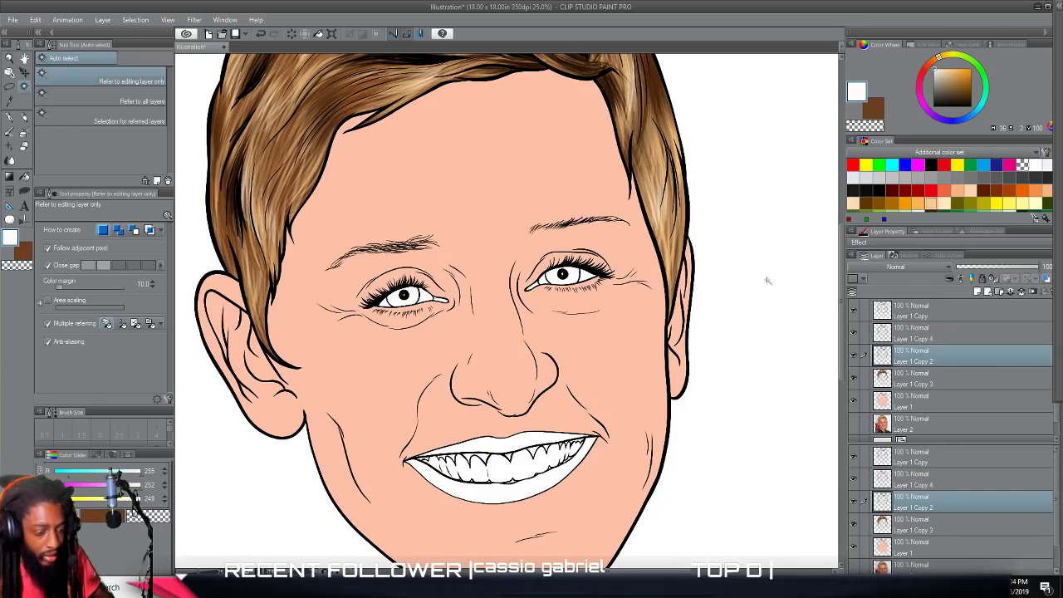
scroll(956, 185, "down", 3)
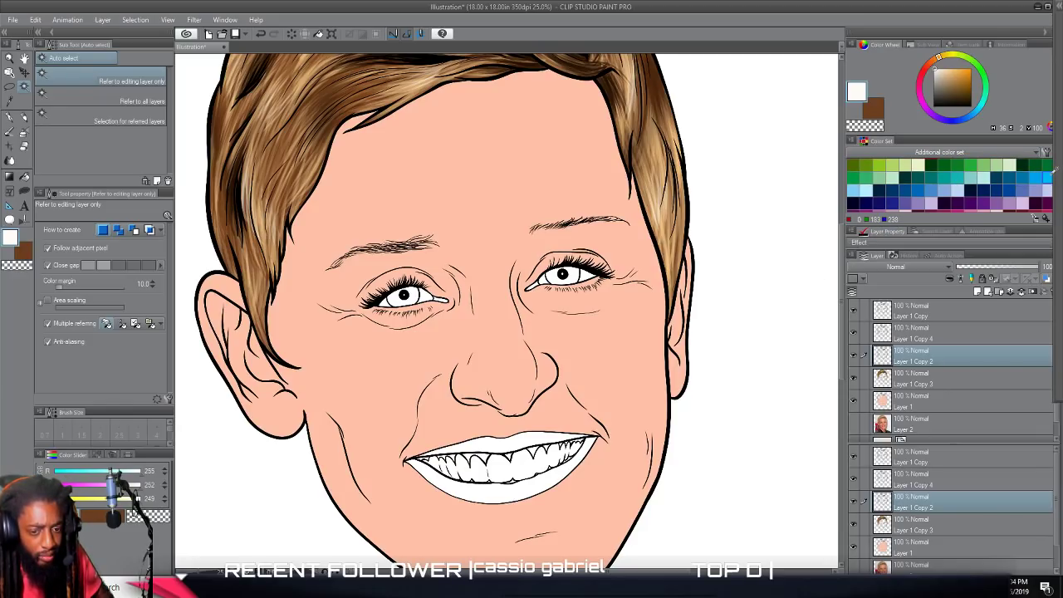
left_click(1046, 177)
left_click(855, 191)
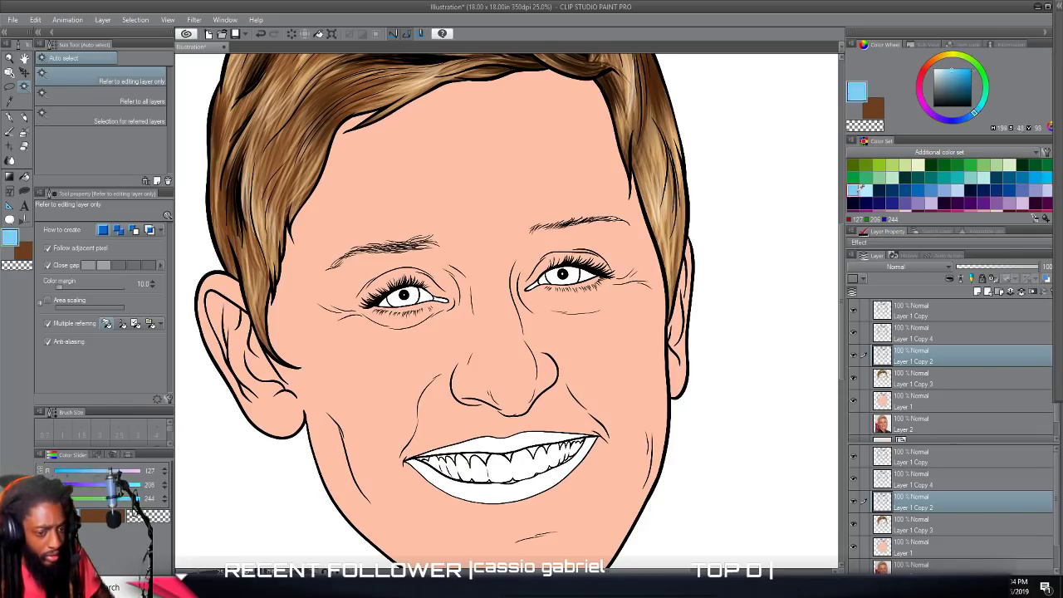
scroll(462, 268, "up", 2)
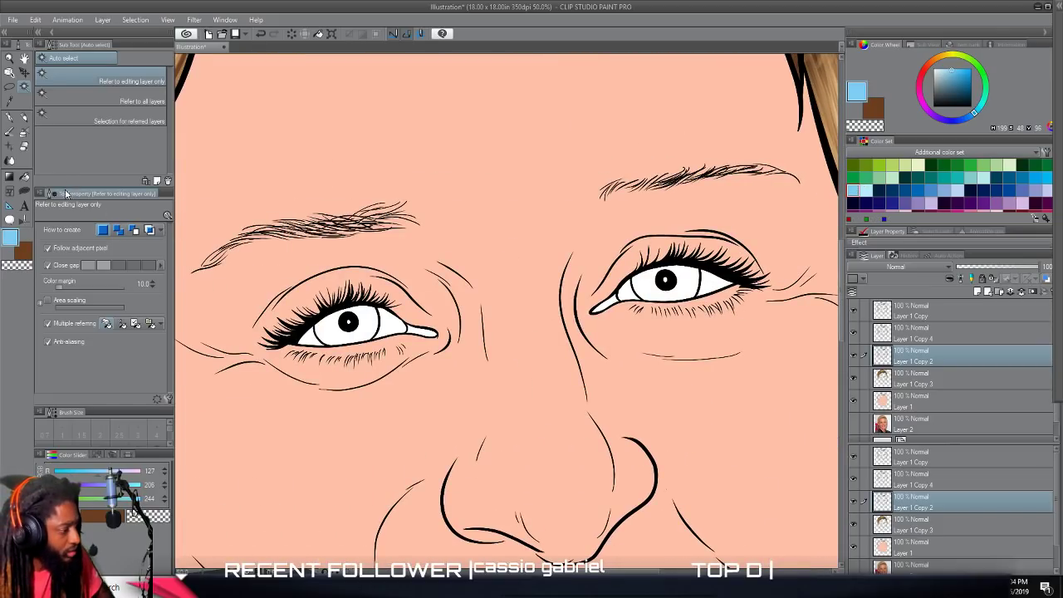
left_click(24, 178)
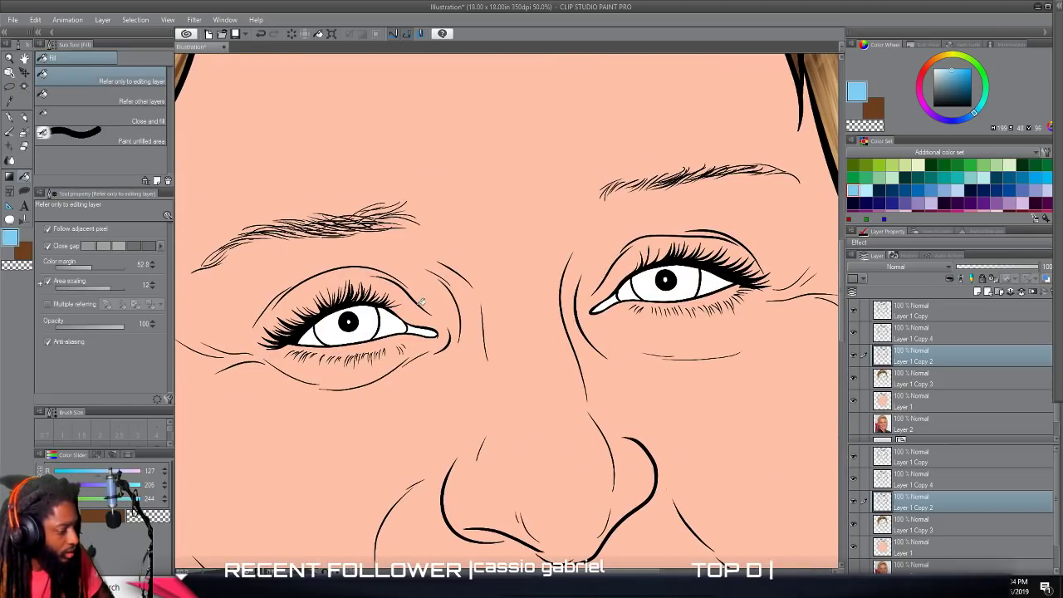
left_click(335, 326)
scroll(595, 317, "down", 2)
scroll(615, 308, "up", 3)
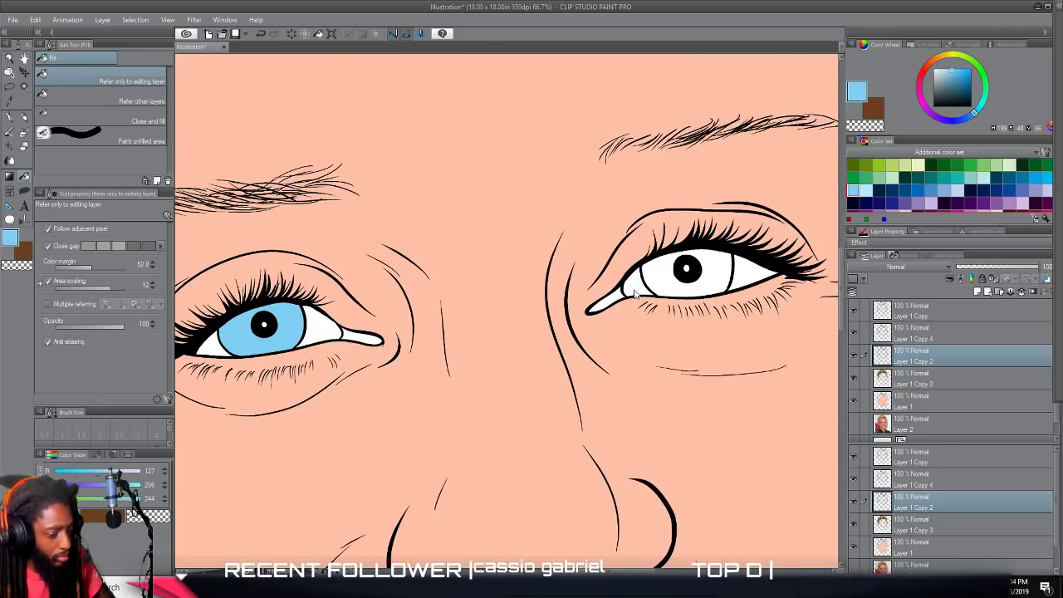
left_click(661, 262)
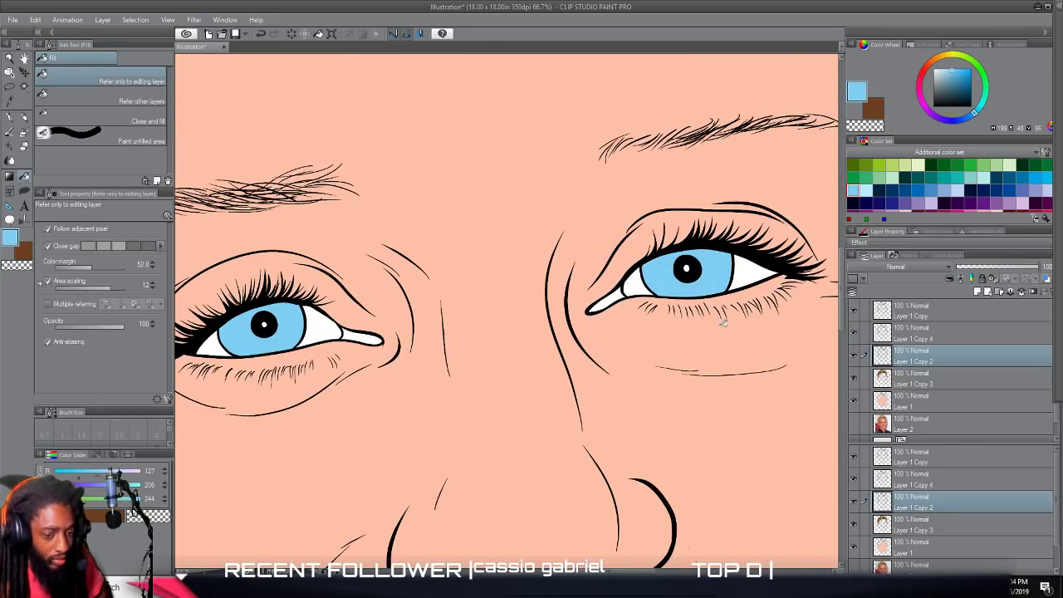
Set the drawing color to dusty pink (RGB 219, 140, 140) and fill the inner corners of both eyes.
scroll(979, 202, "up", 5)
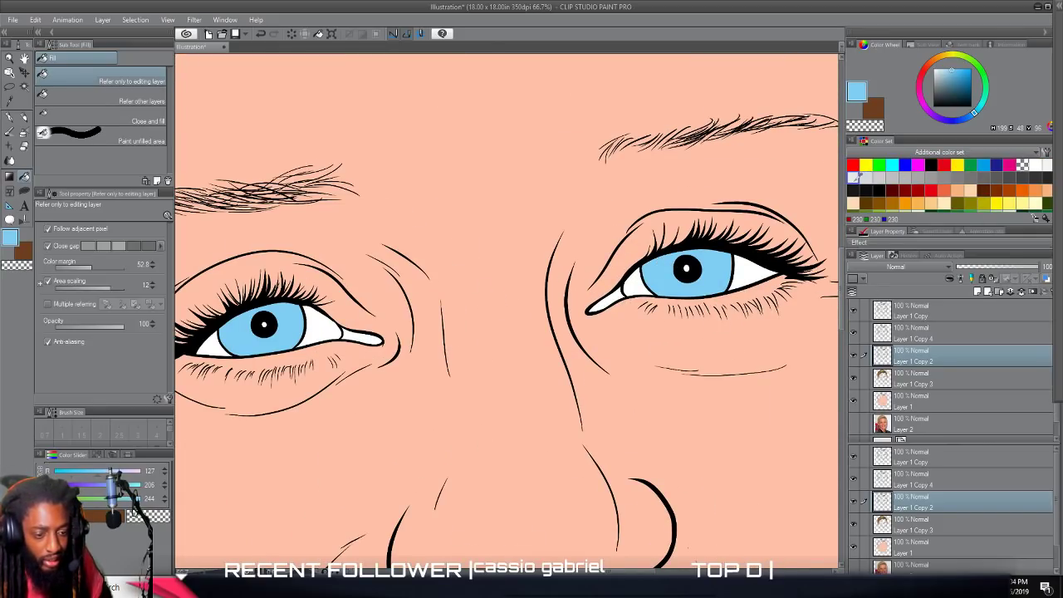
left_click(1039, 165)
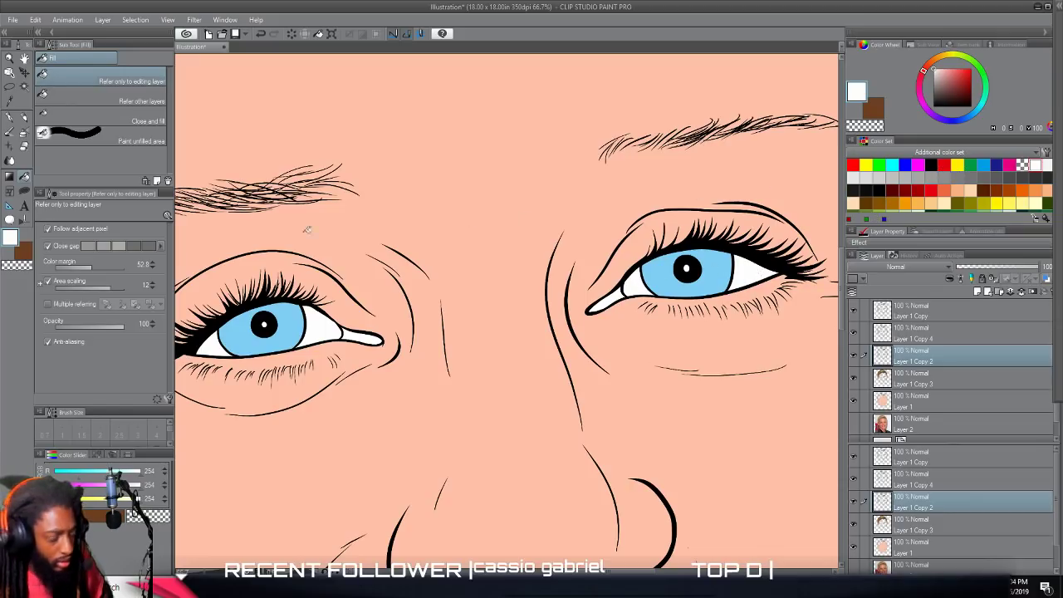
left_click(10, 238)
mouse_move(581, 275)
left_mouse_down()
mouse_move(574, 282)
mouse_move(585, 270)
mouse_move(579, 256)
left_mouse_up()
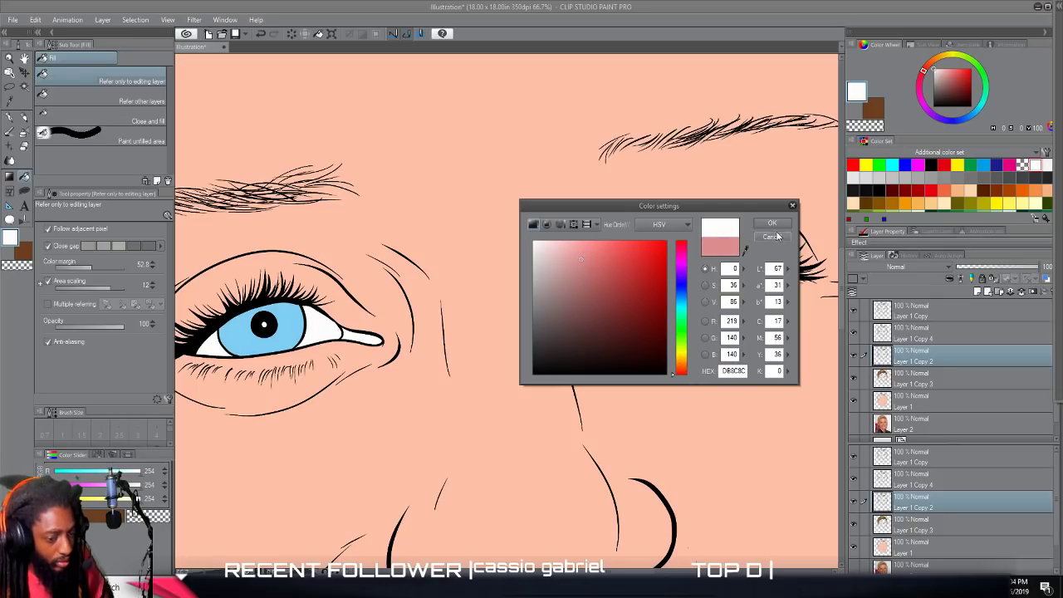
left_click(772, 223)
left_click(614, 298)
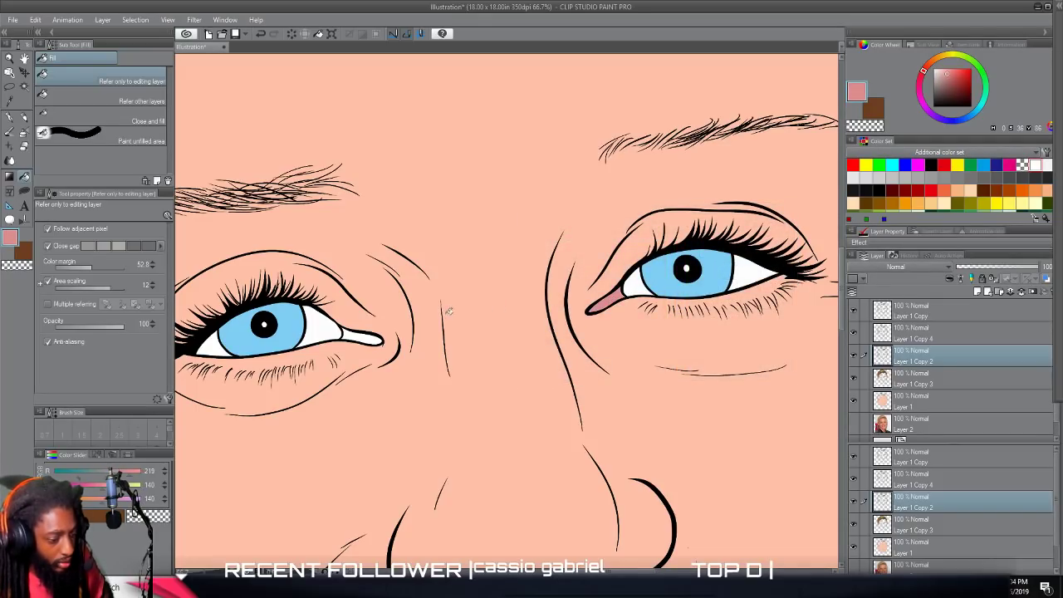
left_click(362, 334)
scroll(665, 397, "down", 5)
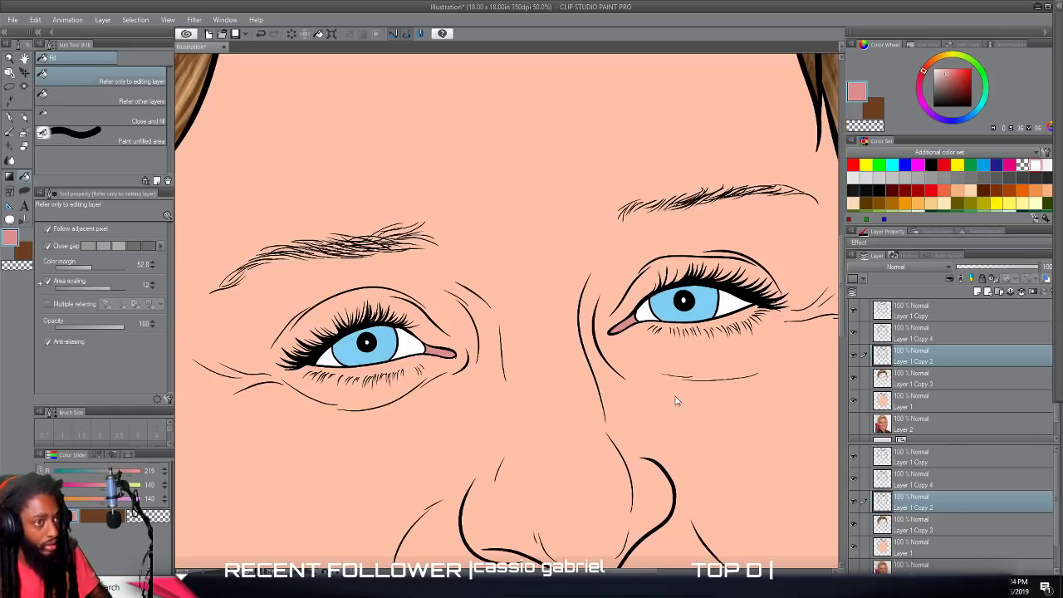
Try filling the upper and lower lips with the dusty pink used for the eye corners, and undo both fills.
scroll(686, 396, "up", 2)
scroll(688, 384, "up", 2)
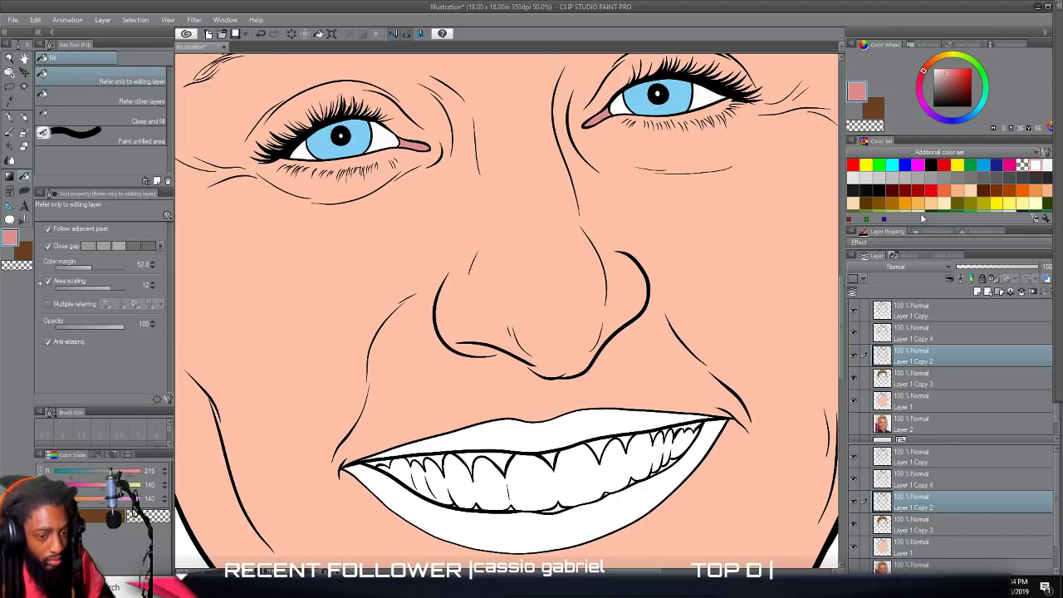
scroll(928, 187, "down", 2)
scroll(586, 354, "up", 5)
scroll(586, 354, "down", 6)
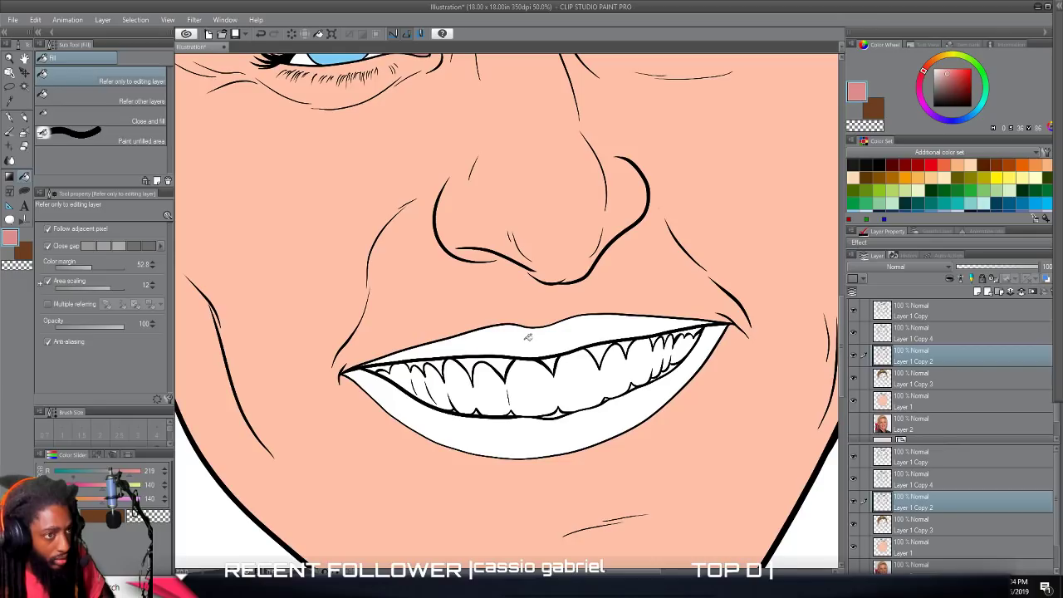
left_click(528, 337)
left_click(515, 434)
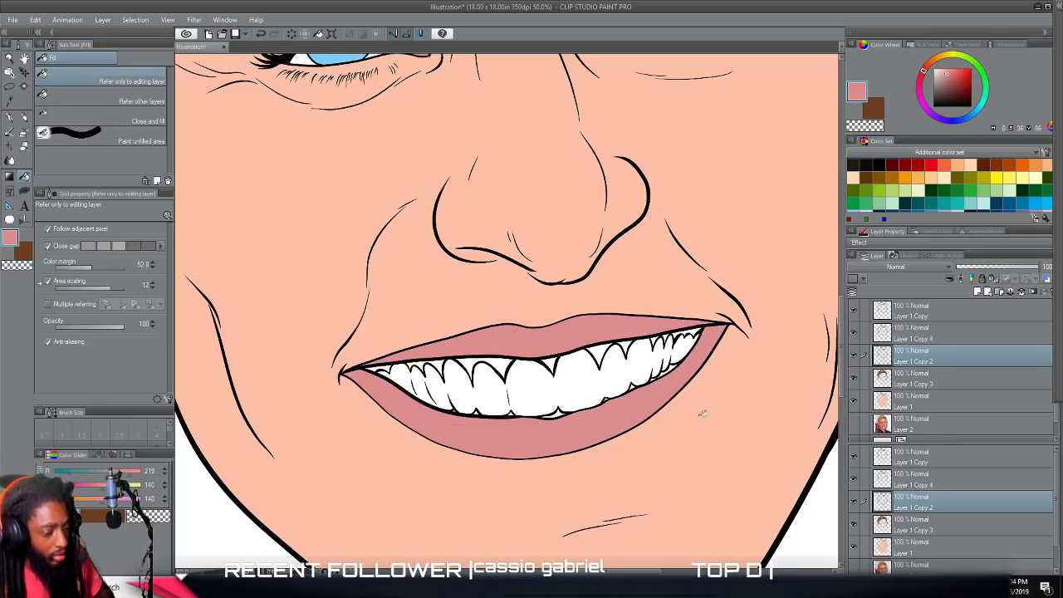
scroll(740, 399, "down", 3)
scroll(724, 399, "up", 4)
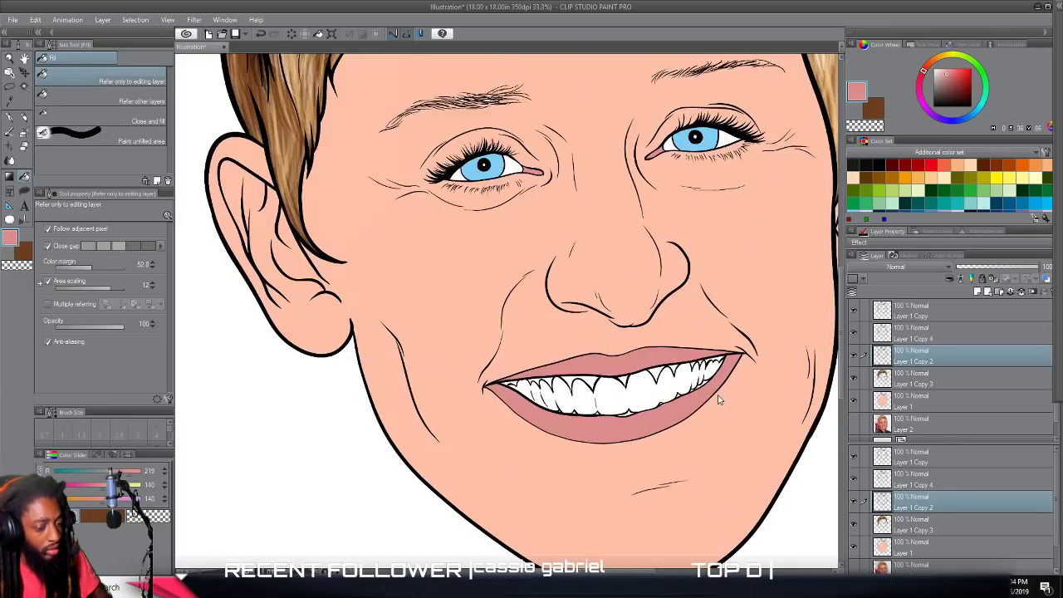
key("ctrl+z")
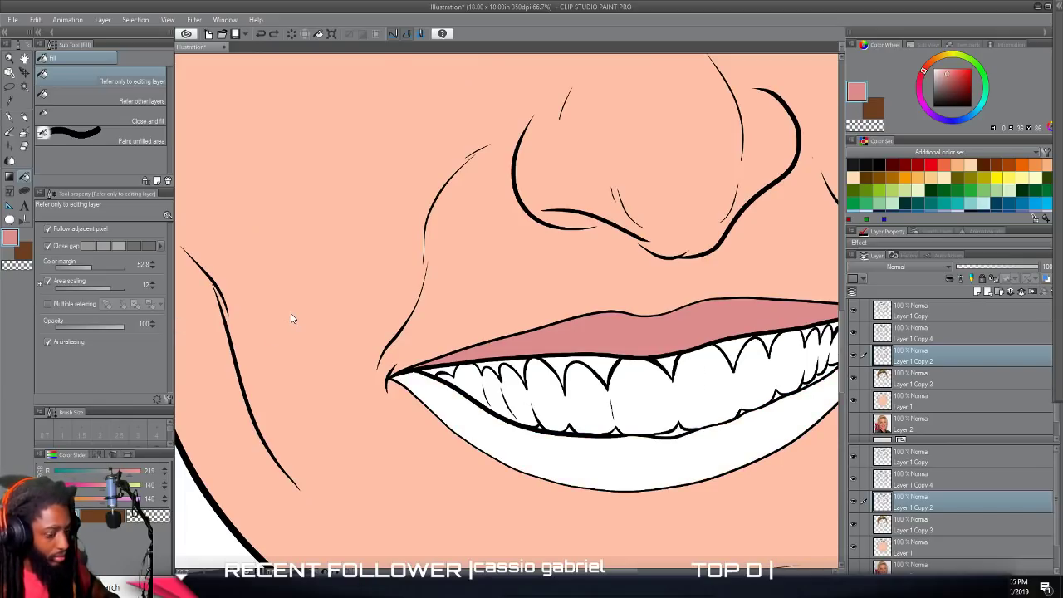
key("ctrl+z")
Set the drawing color to a deeper rose pink (RGB 214, 98, 120) and fill the upper and lower lips.
left_click(9, 240)
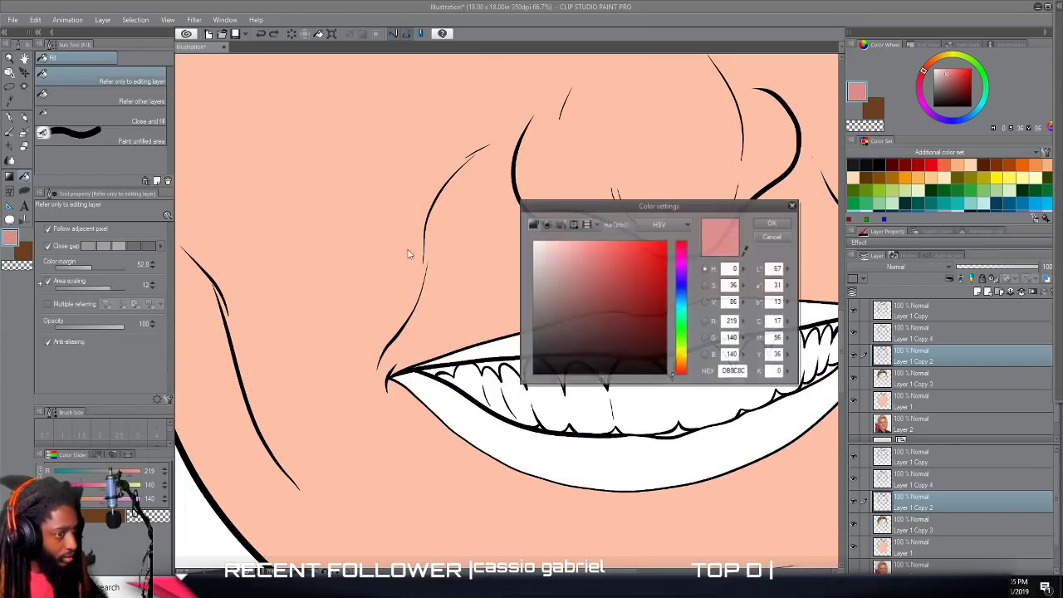
left_click_drag(605, 254, 594, 267)
left_click_drag(678, 264, 681, 245)
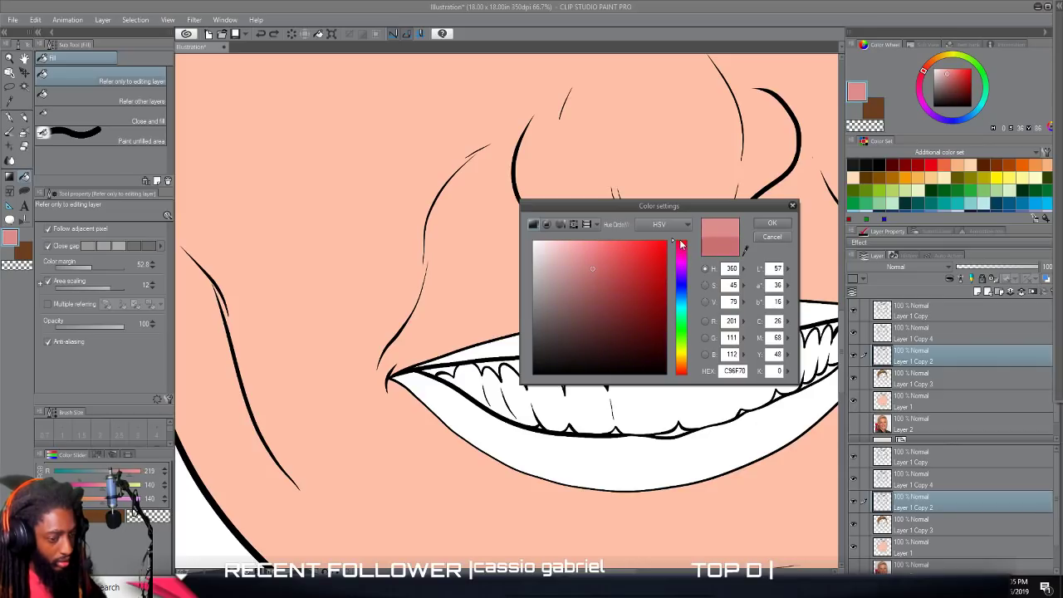
left_click_drag(594, 268, 605, 263)
left_click(759, 225)
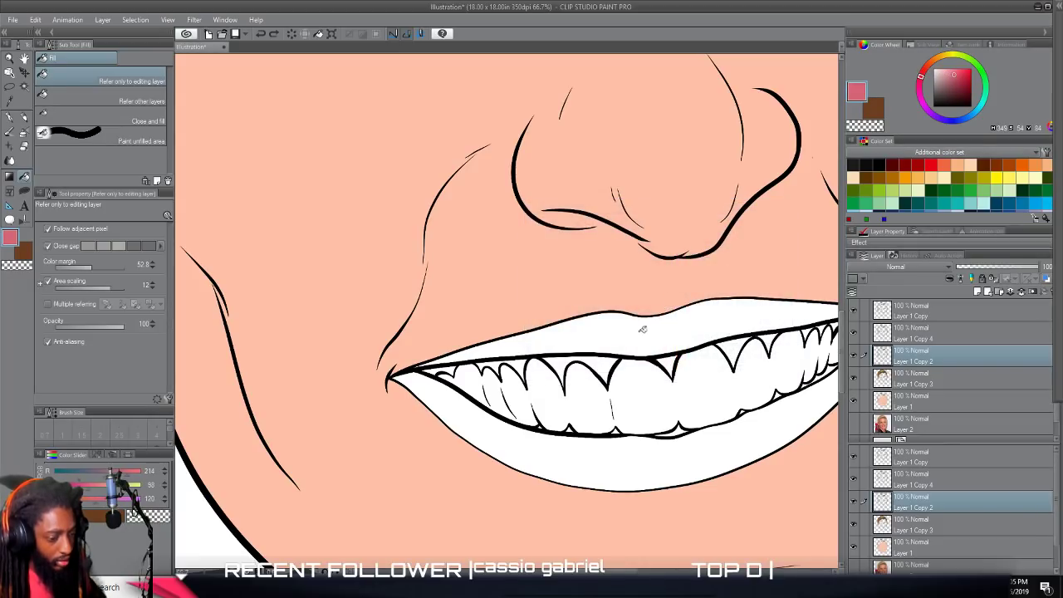
left_click(641, 331)
left_click(622, 462)
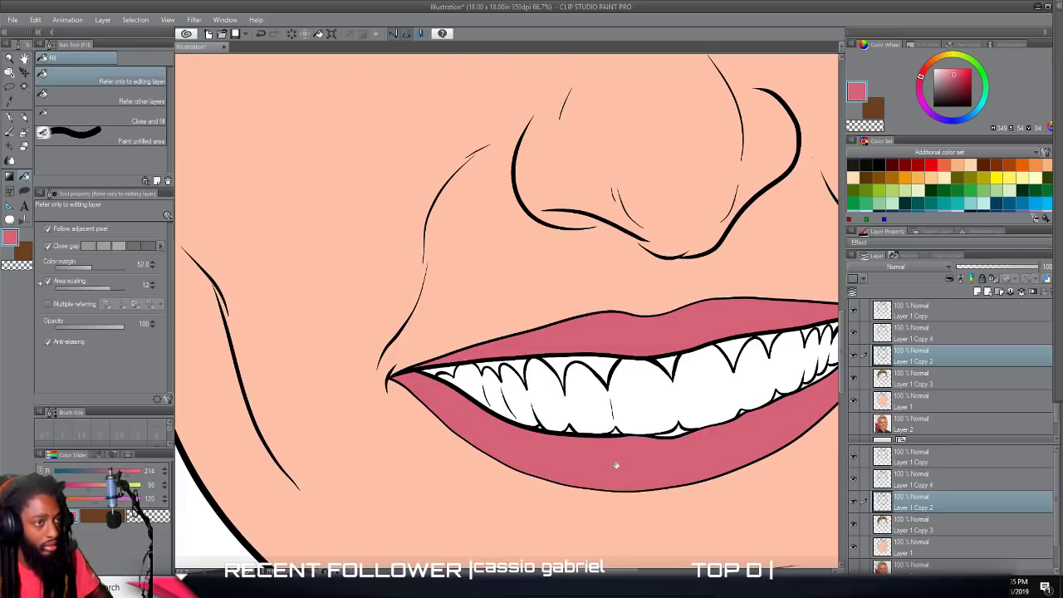
Duplicate the layer named Layer 1 Copy 4.
scroll(611, 467, "down", 3)
scroll(611, 470, "down", 2)
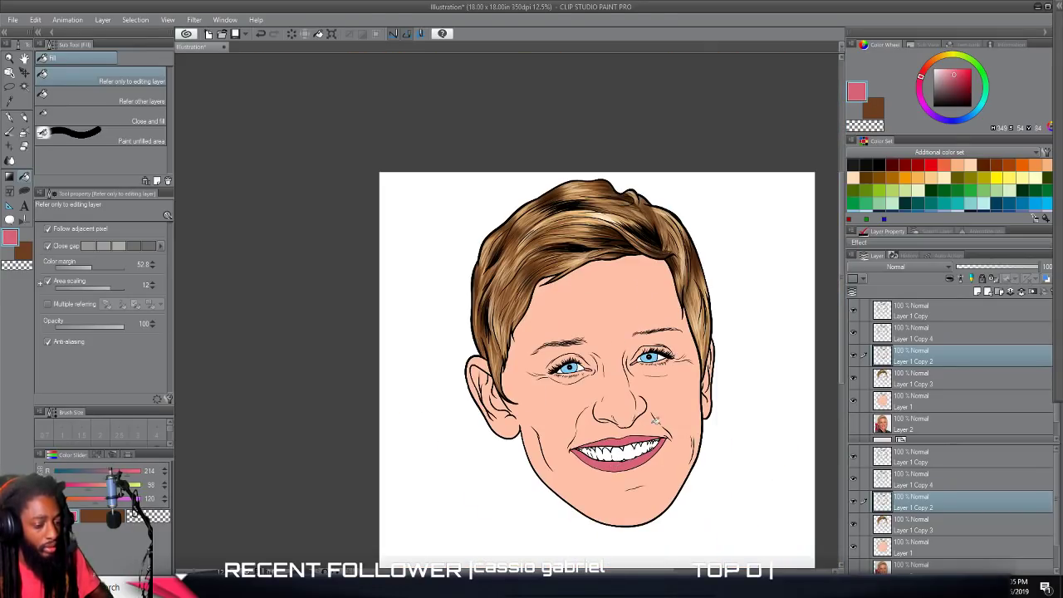
scroll(659, 412, "down", 2)
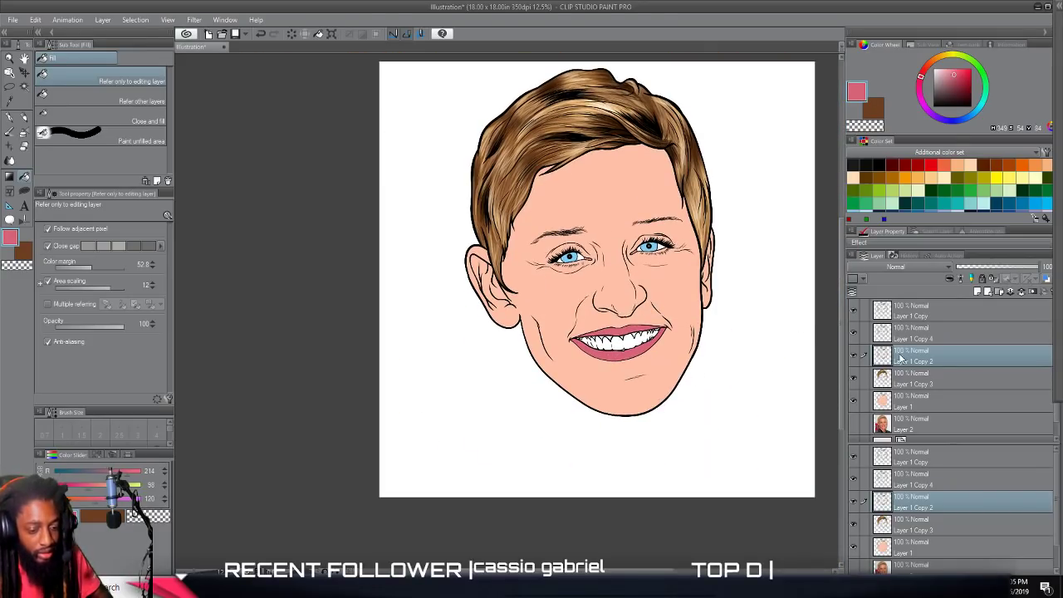
right_click(918, 336)
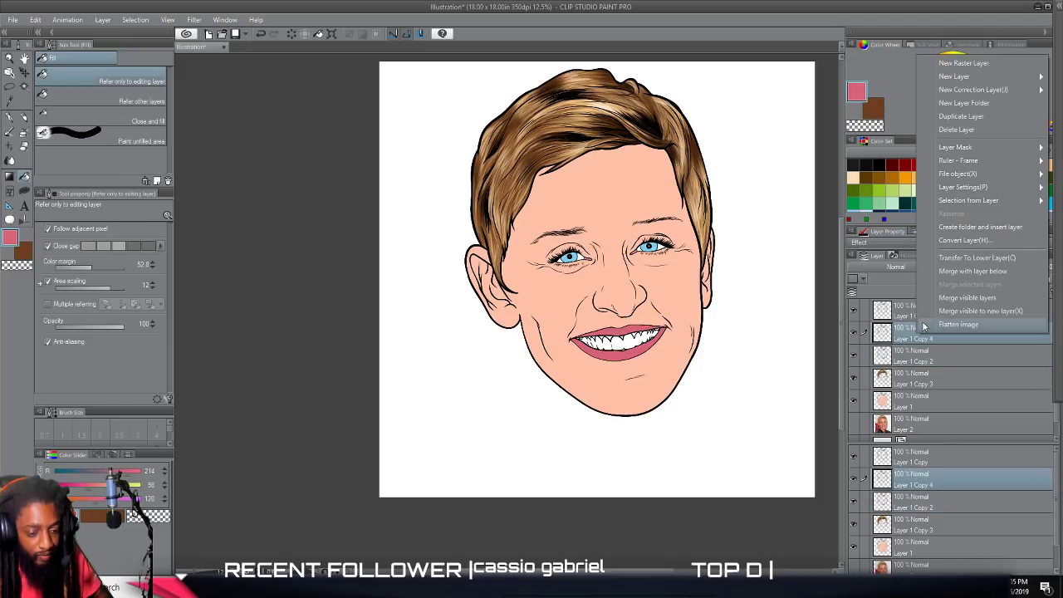
left_click(963, 122)
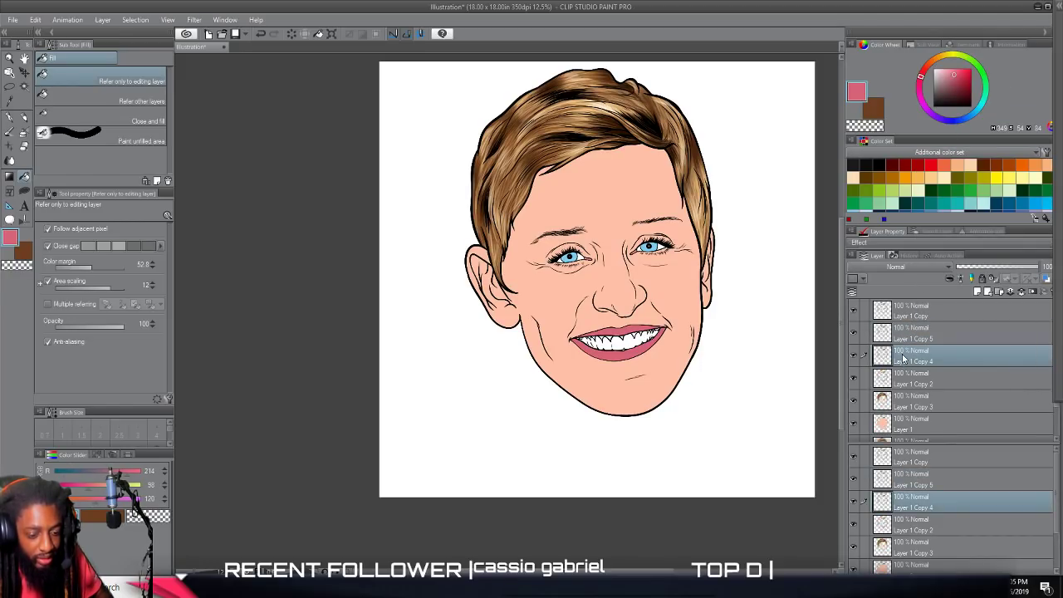
Move the Layer 1 Copy 4 layer below Layer 1 Copy 2 and fill the teeth with pale lavender (RGB 253, 230, 255).
left_click_drag(904, 374, 904, 384)
scroll(773, 355, "up", 6)
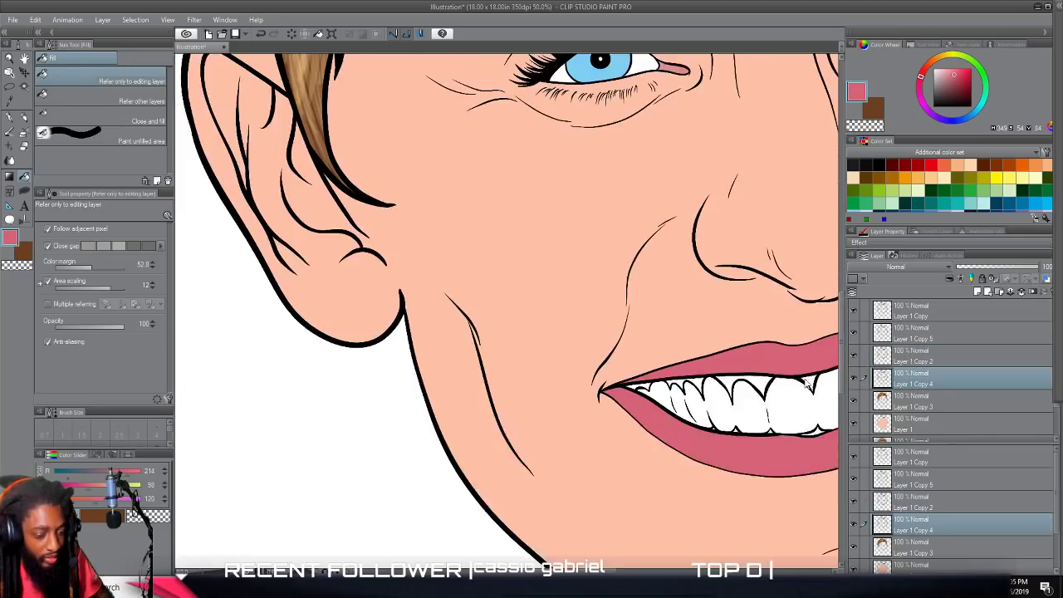
scroll(772, 332, "left", 1)
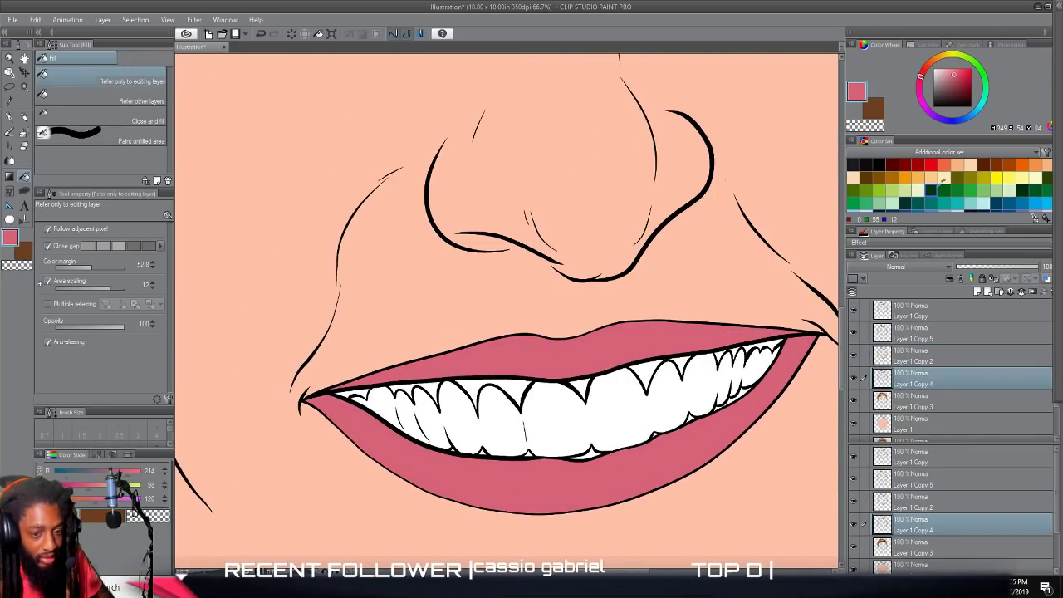
left_click(945, 176)
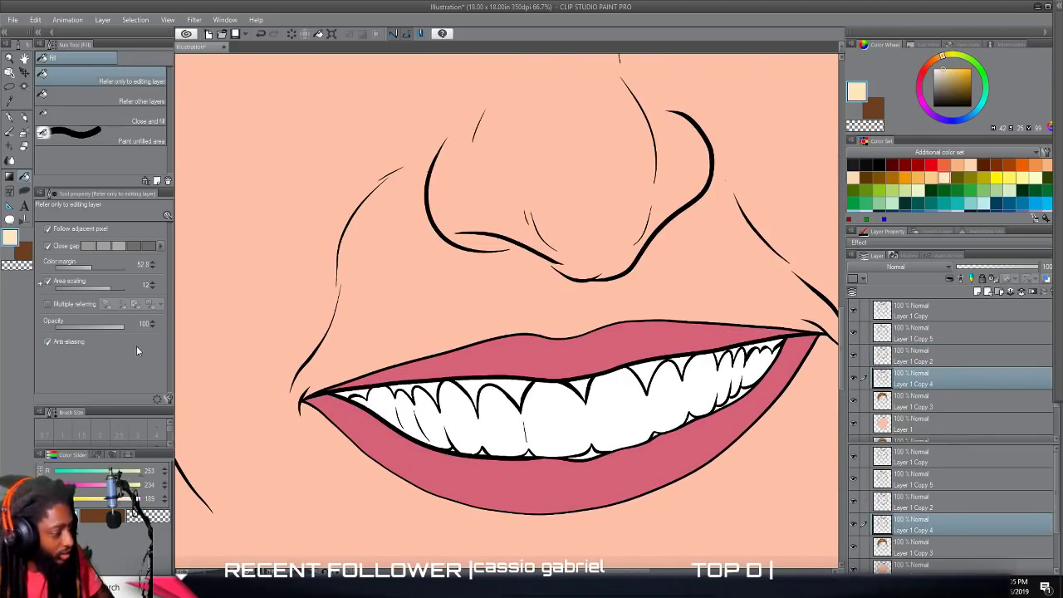
left_click(11, 238)
left_click_drag(677, 298, 680, 264)
left_click(562, 240)
left_click_drag(561, 239, 546, 239)
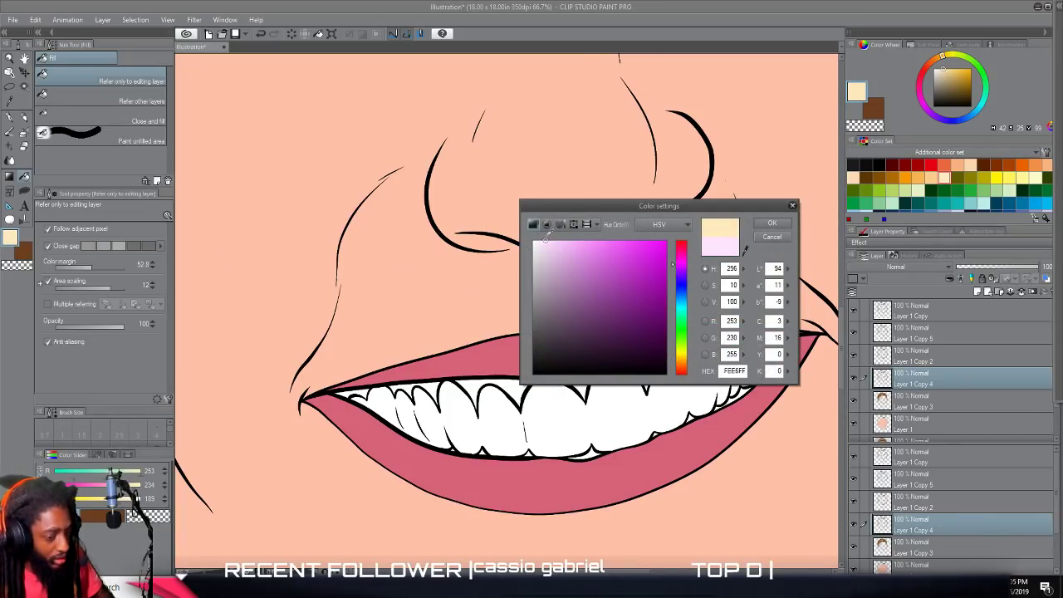
left_click(772, 223)
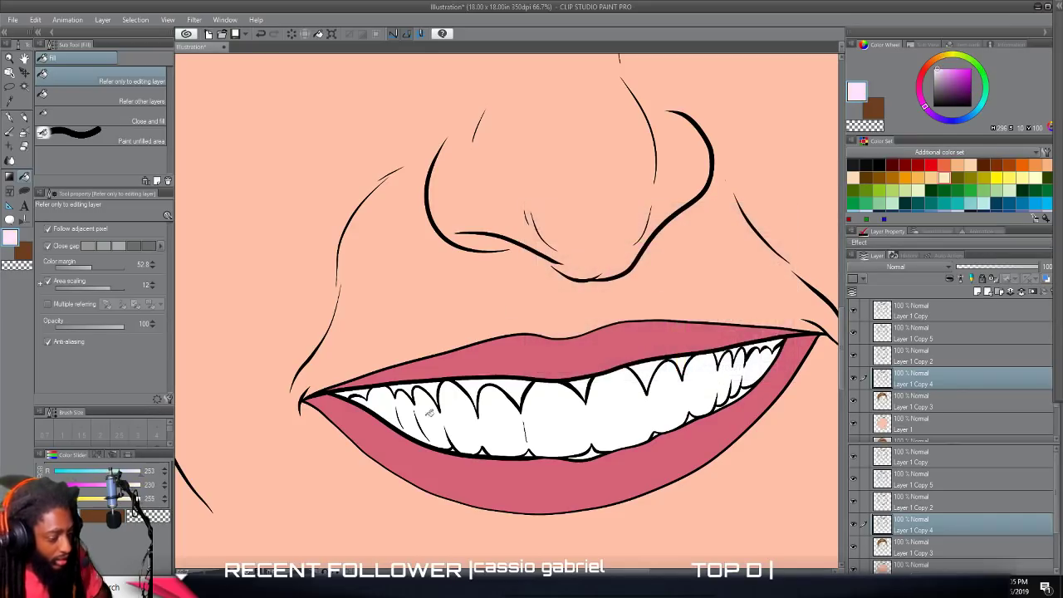
left_click(392, 404)
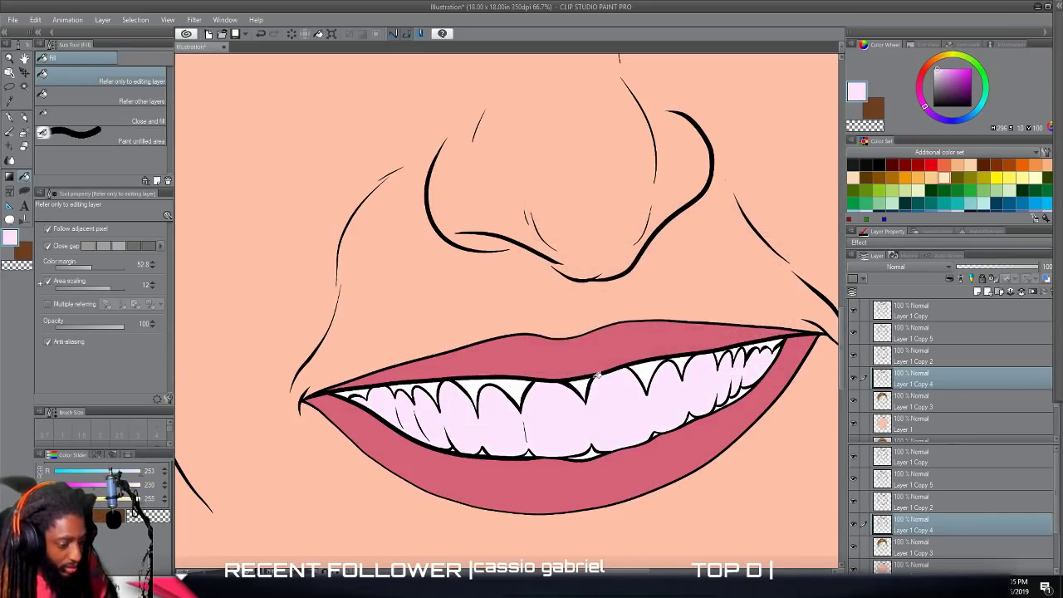
Set the drawing color to muted red (RGB 203, 74, 92) and fill the gum gaps above the left and middle teeth.
scroll(581, 427, "up", 2)
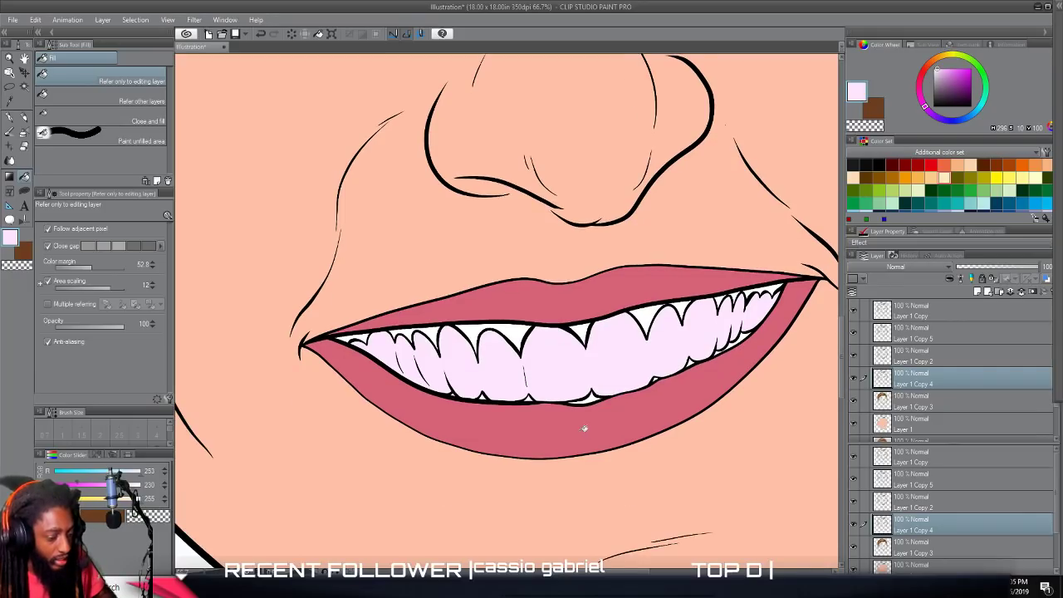
scroll(497, 348, "up", 2)
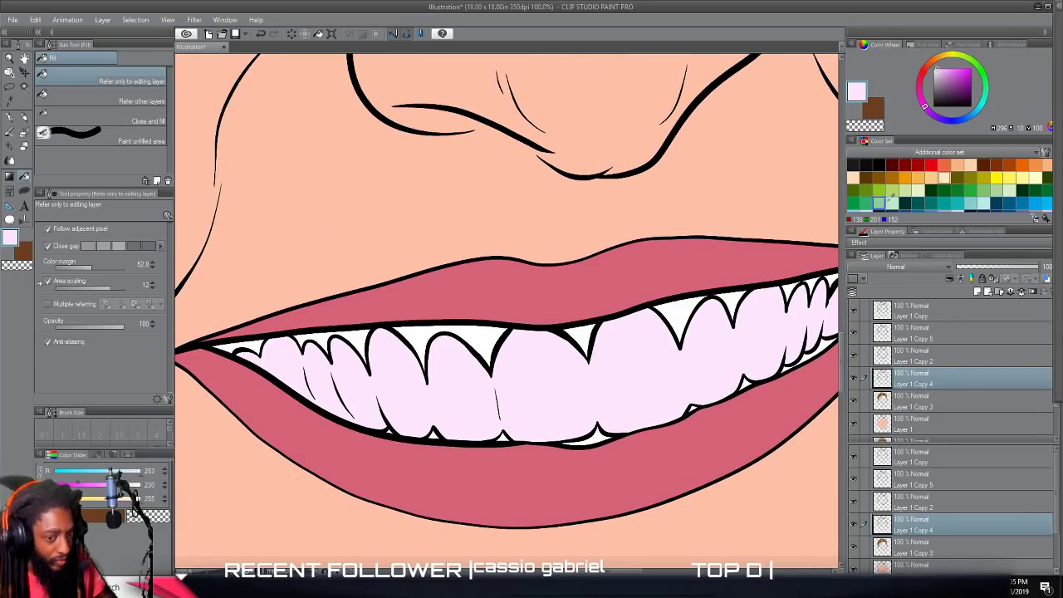
left_click(891, 164)
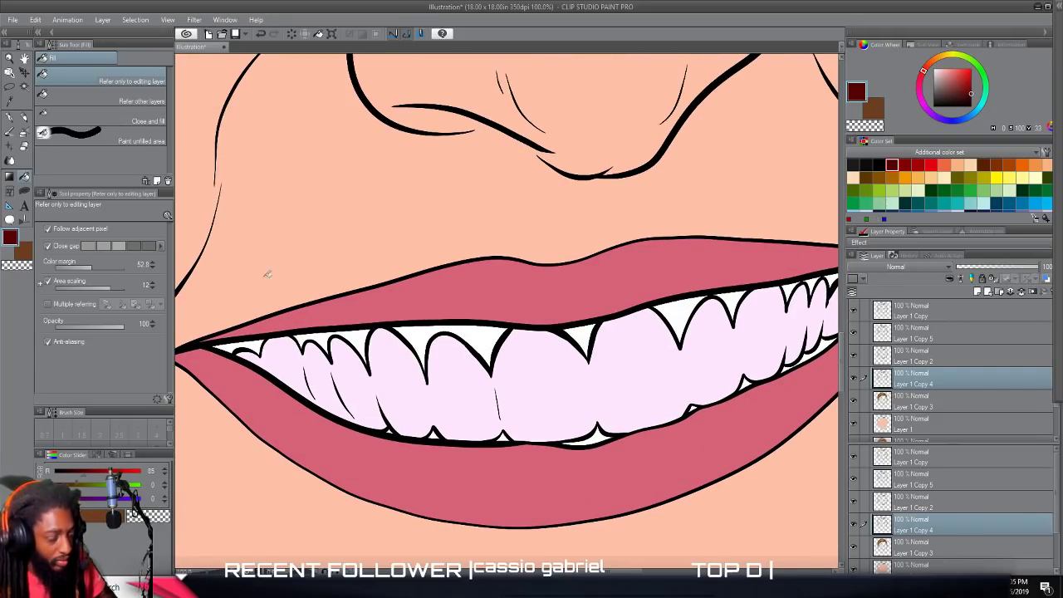
left_click(9, 239)
left_click_drag(682, 337, 686, 249)
mouse_move(638, 287)
left_mouse_down()
mouse_move(633, 301)
mouse_move(646, 305)
mouse_move(625, 297)
left_mouse_up()
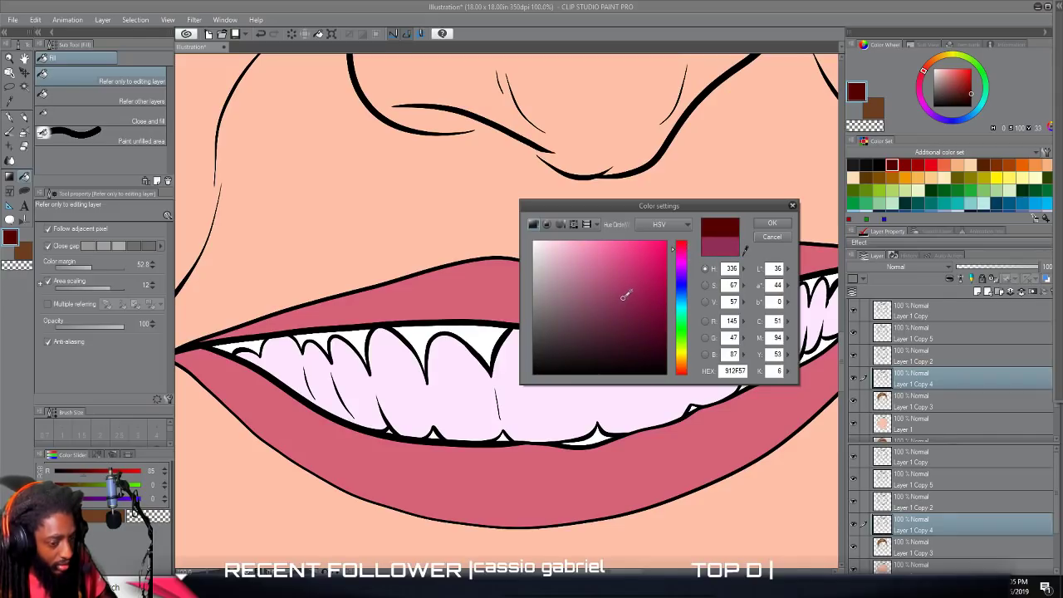
left_click_drag(678, 258, 678, 247)
left_click_drag(626, 271, 618, 266)
left_click(772, 223)
left_click(325, 334)
left_click(356, 337)
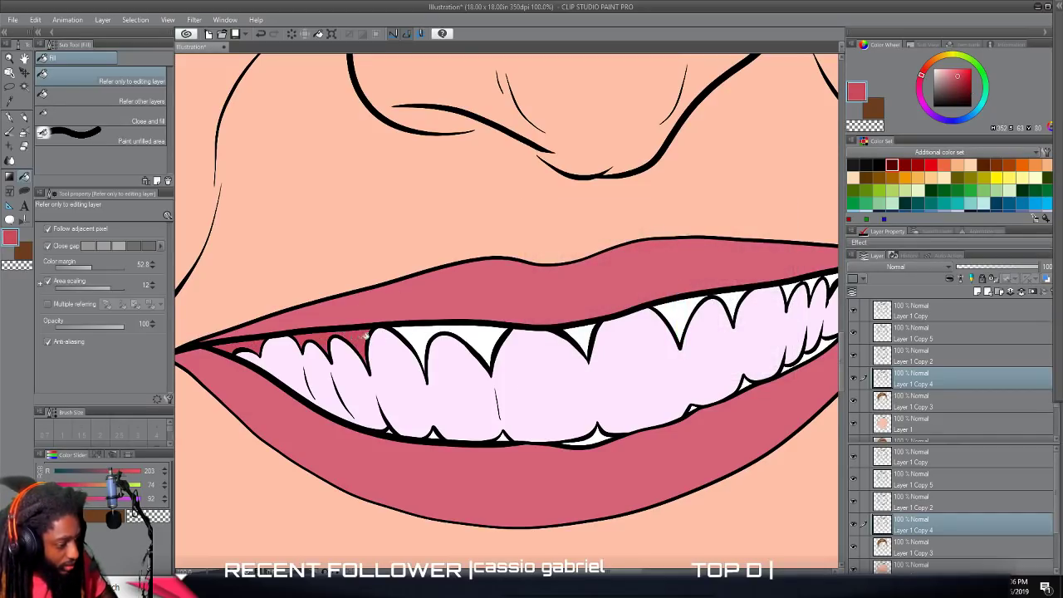
left_click(424, 328)
left_click(575, 328)
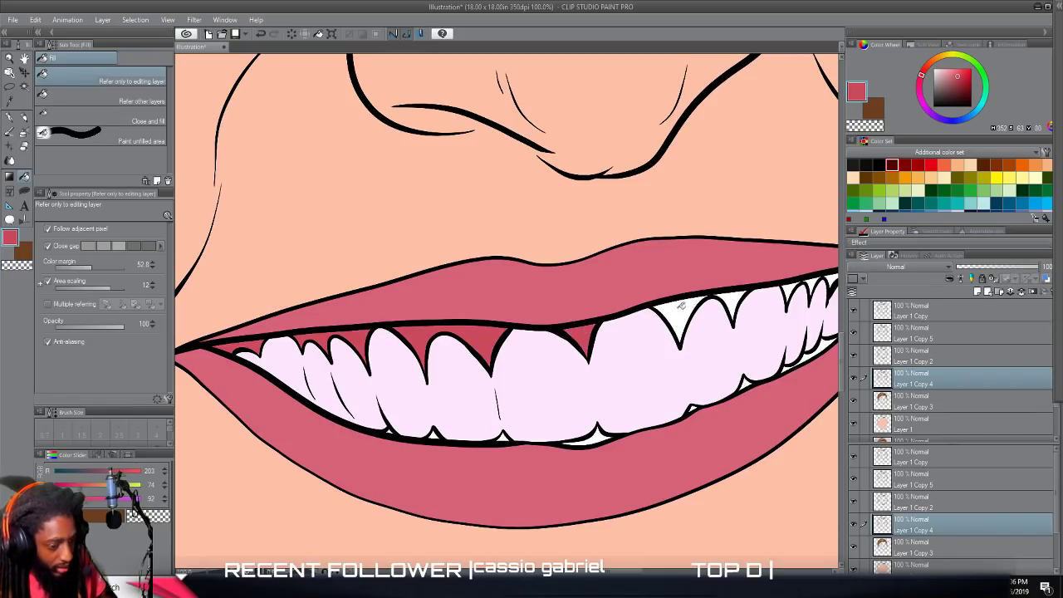
Fill the remaining gum gaps above the teeth toward the right corner of the mouth with the same muted red.
scroll(714, 322, "down", 2)
scroll(714, 324, "up", 4)
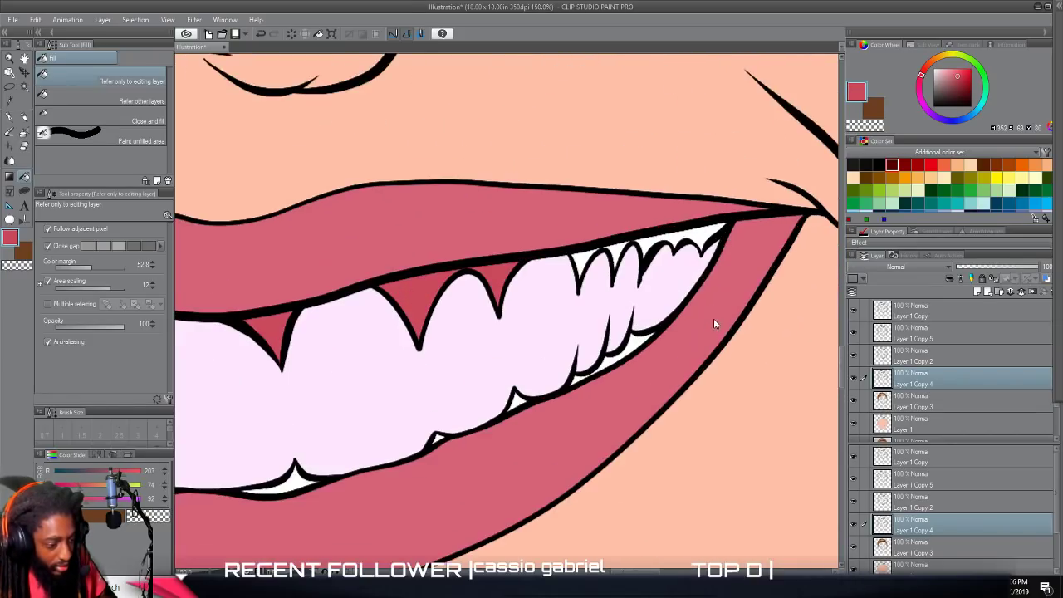
scroll(715, 320, "up", 2)
left_click(550, 268)
left_click(522, 279)
left_click(475, 291)
Set the drawing color to dark maroon (RGB 86, 33, 41) and fill the gaps beneath the teeth on the mouth's right side.
scroll(473, 332, "down", 2)
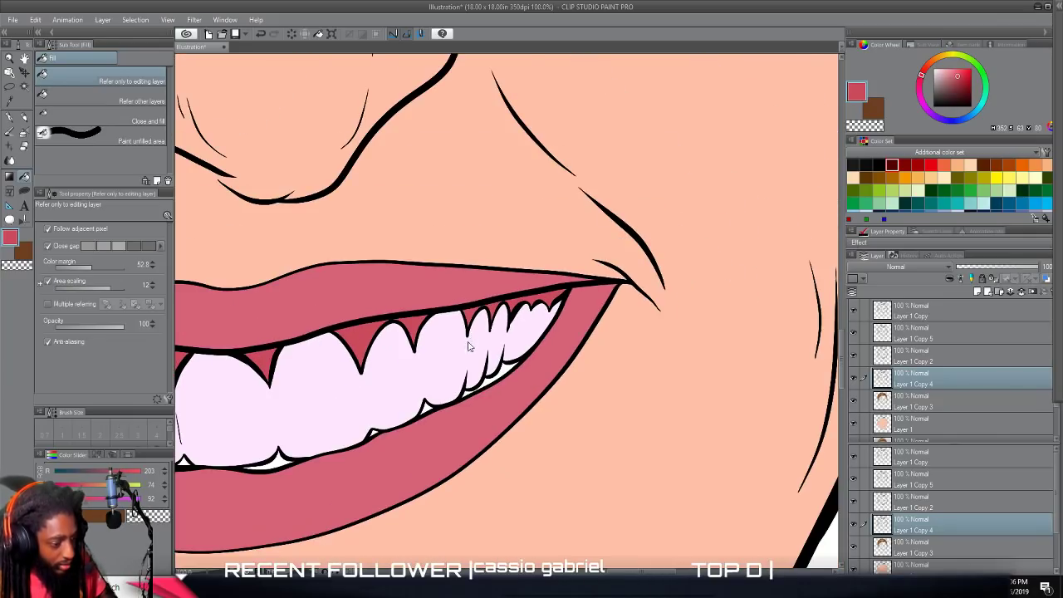
scroll(470, 345, "down", 2)
scroll(465, 353, "up", 3)
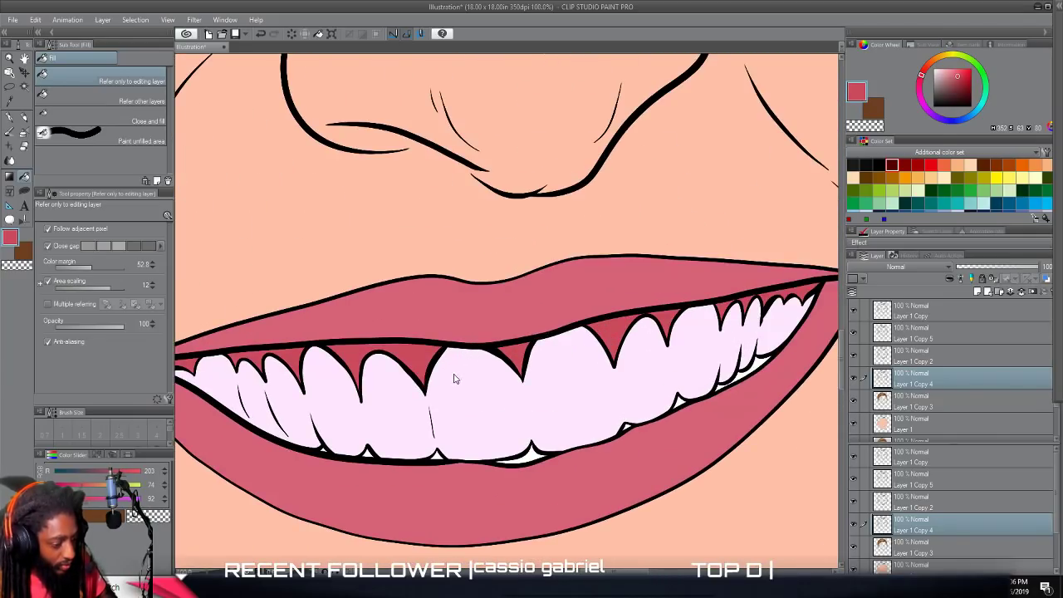
left_click(9, 239)
left_click_drag(595, 301, 623, 326)
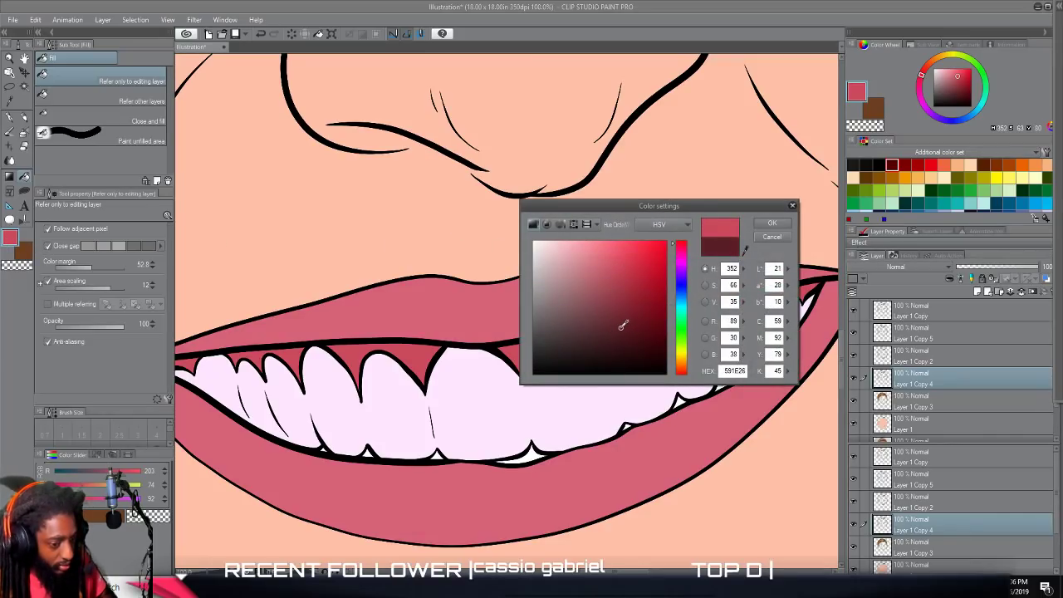
left_click(771, 223)
scroll(721, 313, "up", 2)
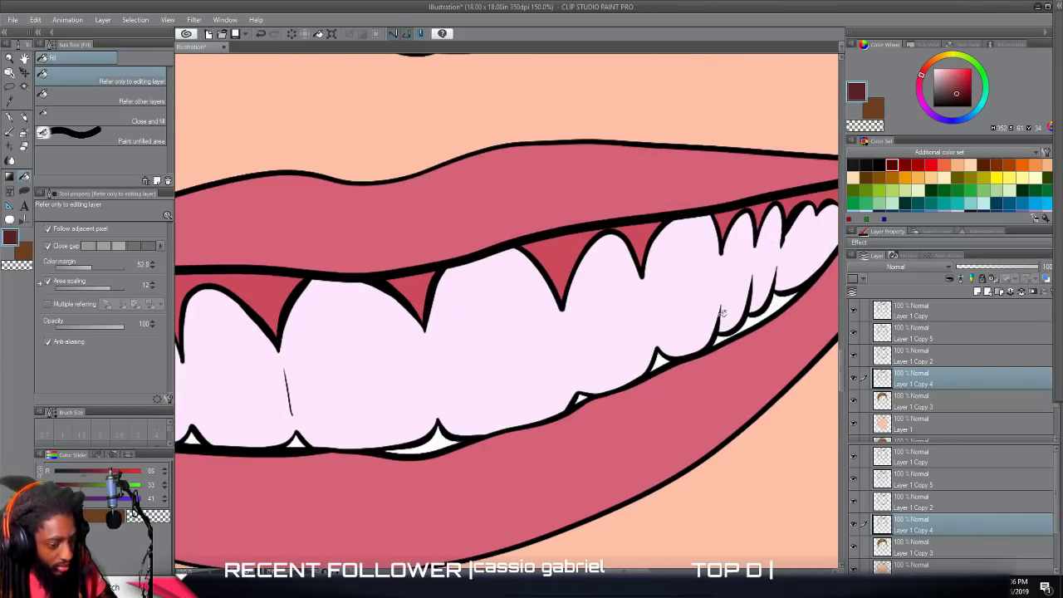
left_click(773, 304)
left_click(753, 322)
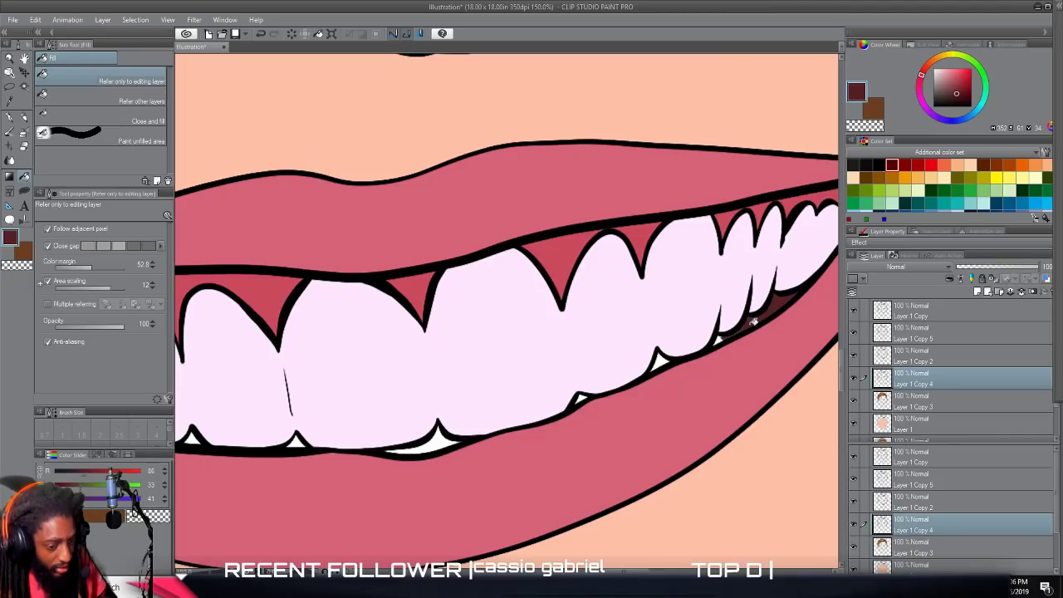
left_click(719, 340)
left_click(661, 361)
Undo the last gap fill, then fill that gap and the next two beneath the middle teeth with dark maroon.
scroll(633, 397, "up", 3)
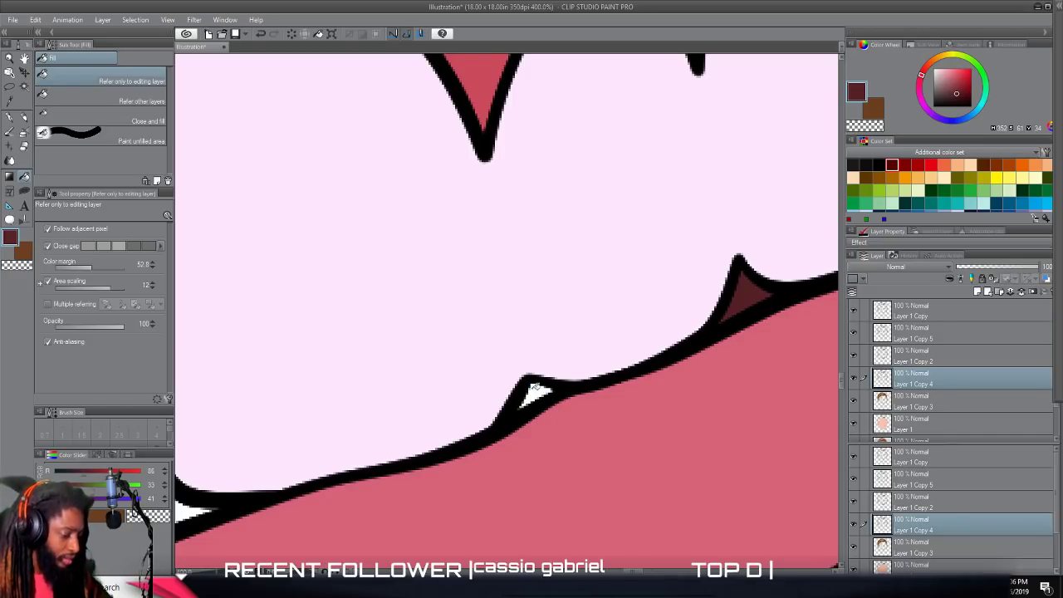
key("ctrl+z")
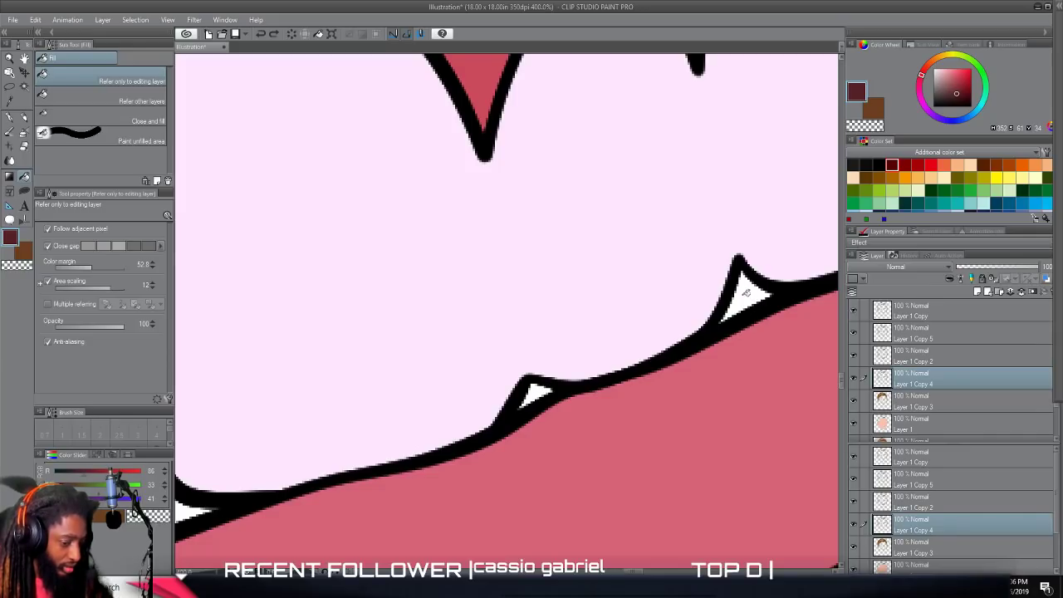
left_click(746, 294)
left_click(535, 391)
left_click_drag(185, 488, 550, 435)
left_click(526, 472)
Fill the three small gaps beneath the left teeth with the same dark maroon.
scroll(526, 472, "down", 3)
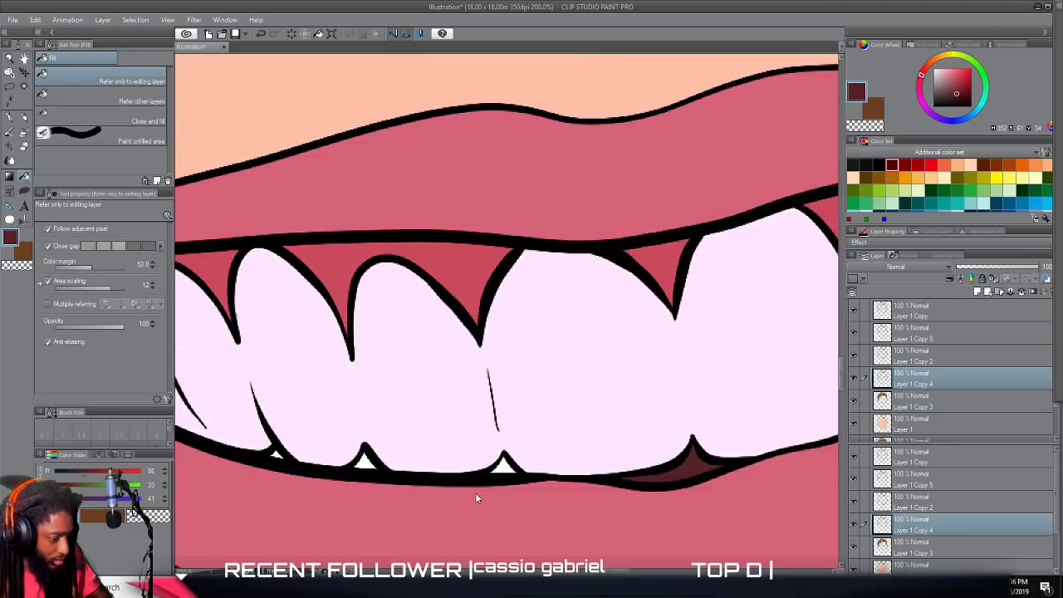
scroll(604, 482, "up", 3)
scroll(387, 460, "left", 3)
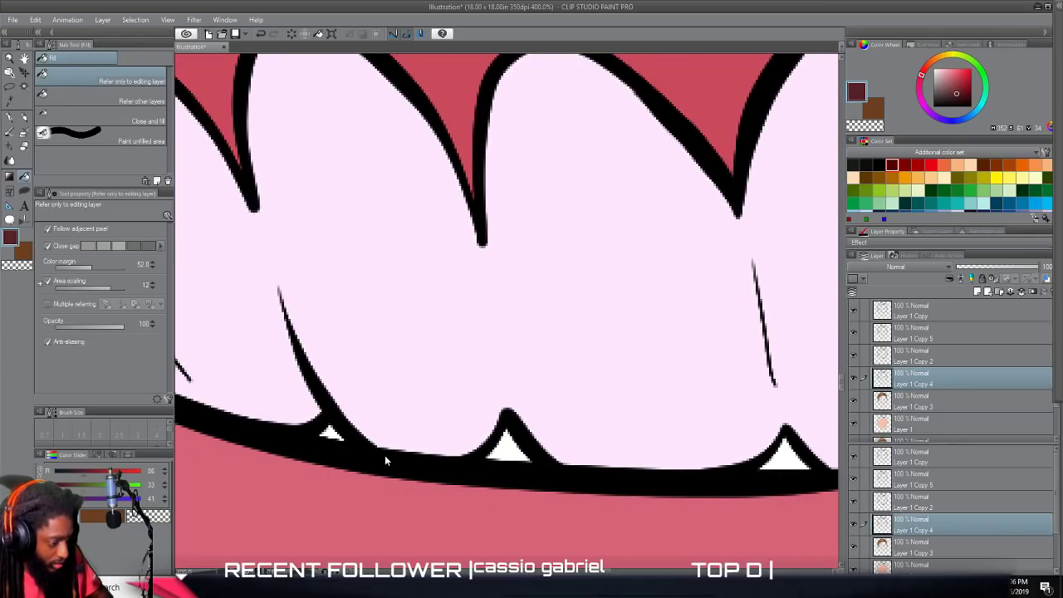
left_click(330, 433)
left_click(510, 437)
scroll(532, 448, "right", 4)
left_click(566, 455)
scroll(563, 460, "right", 5)
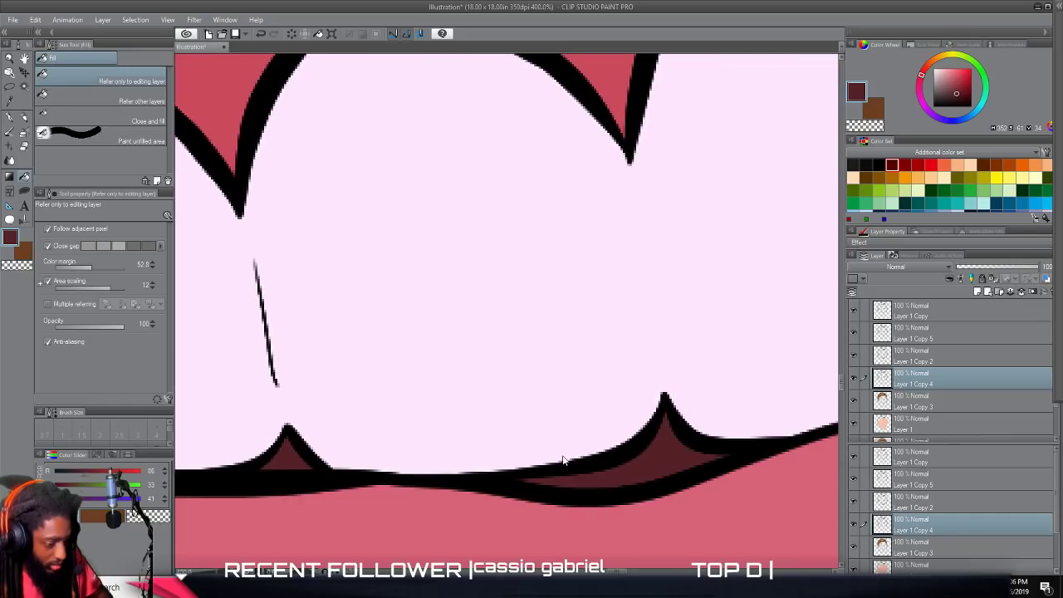
On the Layer 1 Copy 3 layer, color the right eyebrow with the G-pen in a medium brown sampled from the hair (RGB 131, 87, 47).
scroll(563, 459, "down", 10)
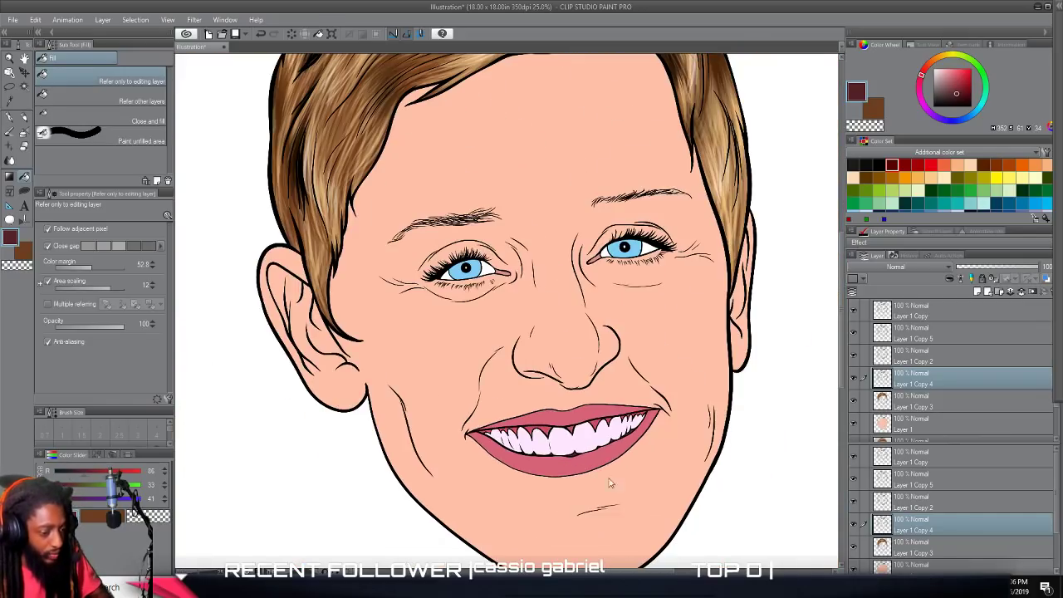
scroll(593, 472, "down", 2)
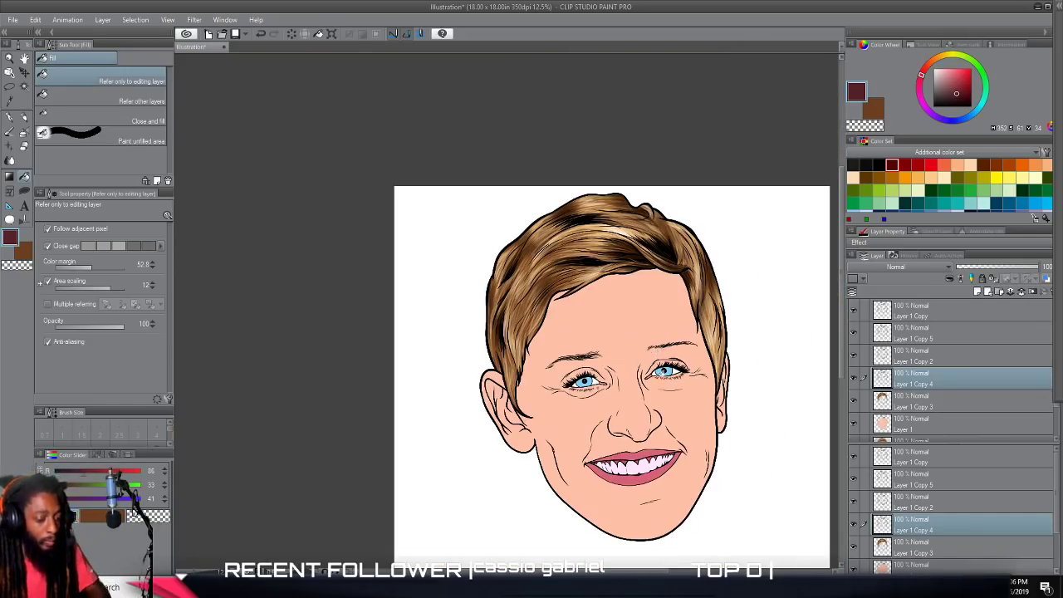
left_click(934, 402)
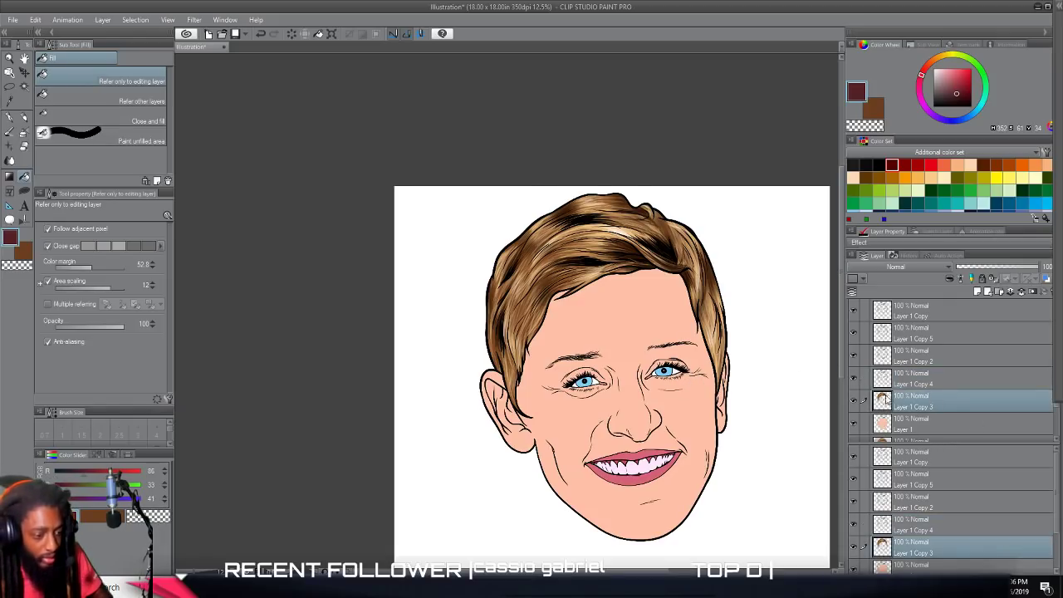
scroll(731, 312, "up", 2)
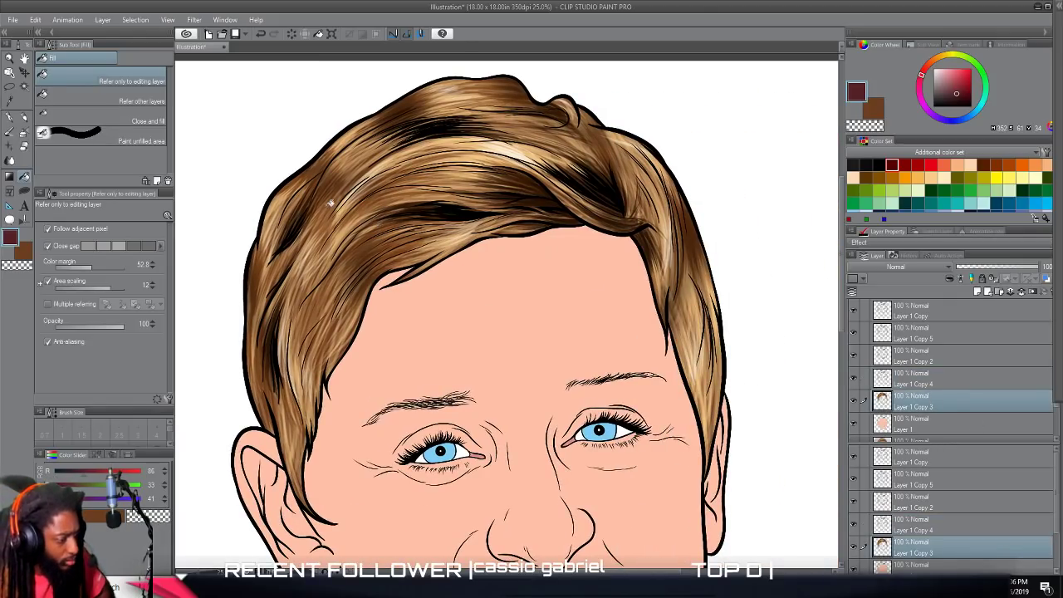
left_click(332, 193, "alt")
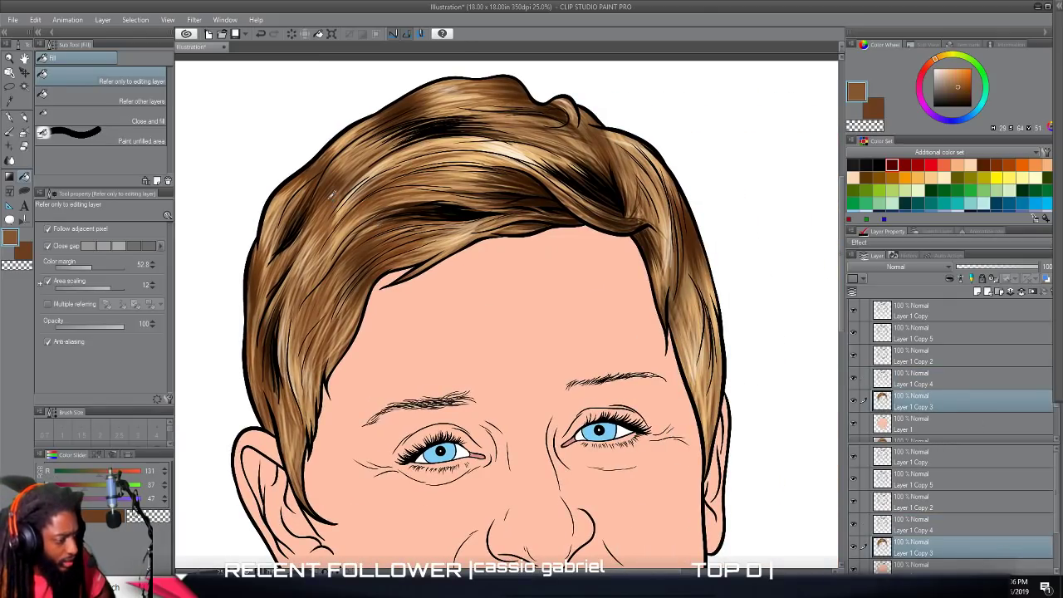
left_click(10, 120)
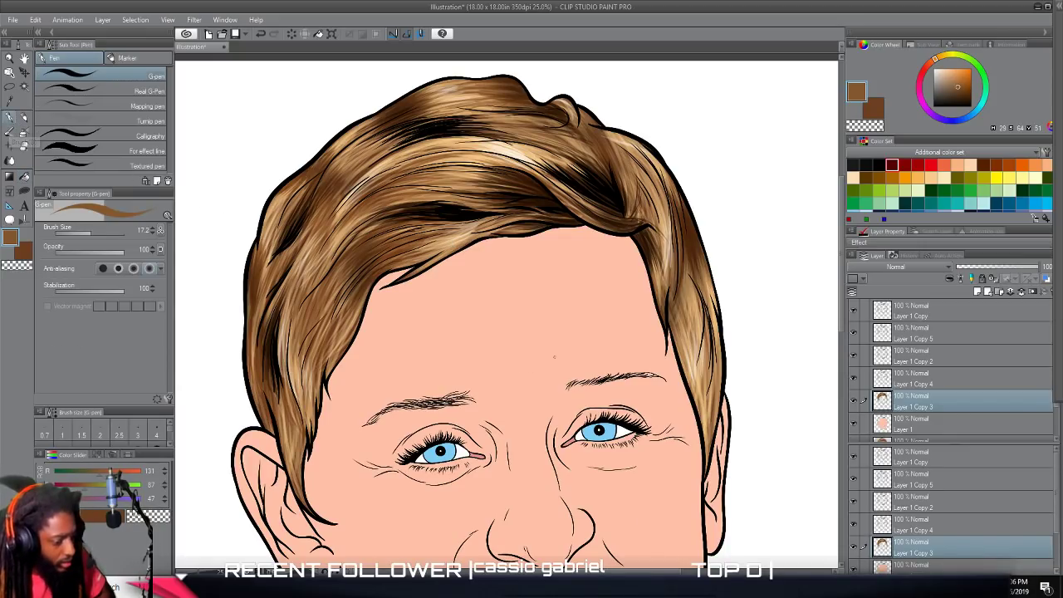
scroll(648, 429, "up", 3)
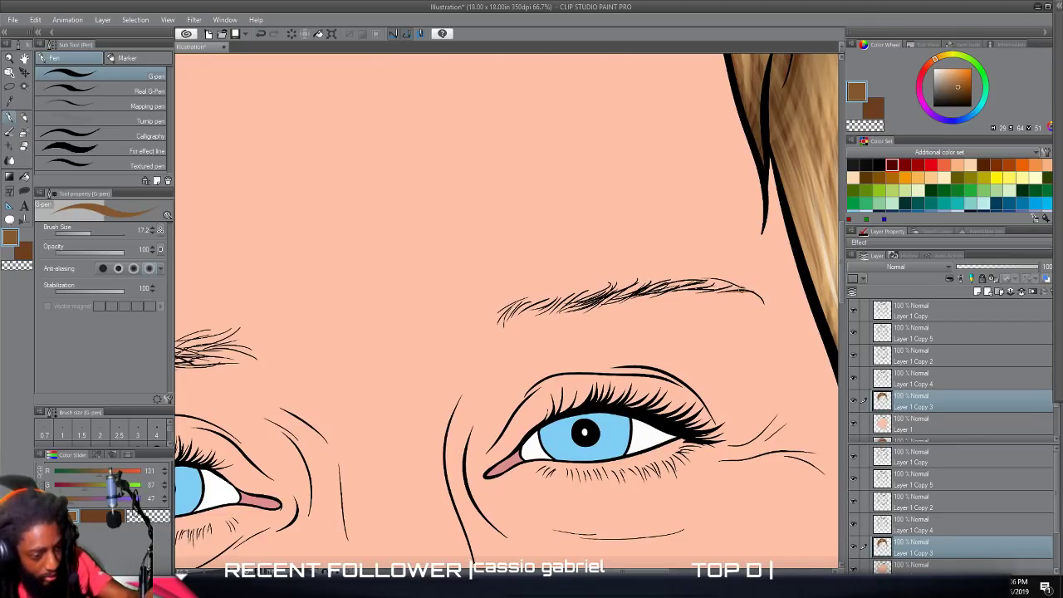
mouse_move(703, 293)
left_mouse_down()
mouse_move(738, 284)
mouse_move(542, 289)
mouse_move(503, 312)
left_mouse_up()
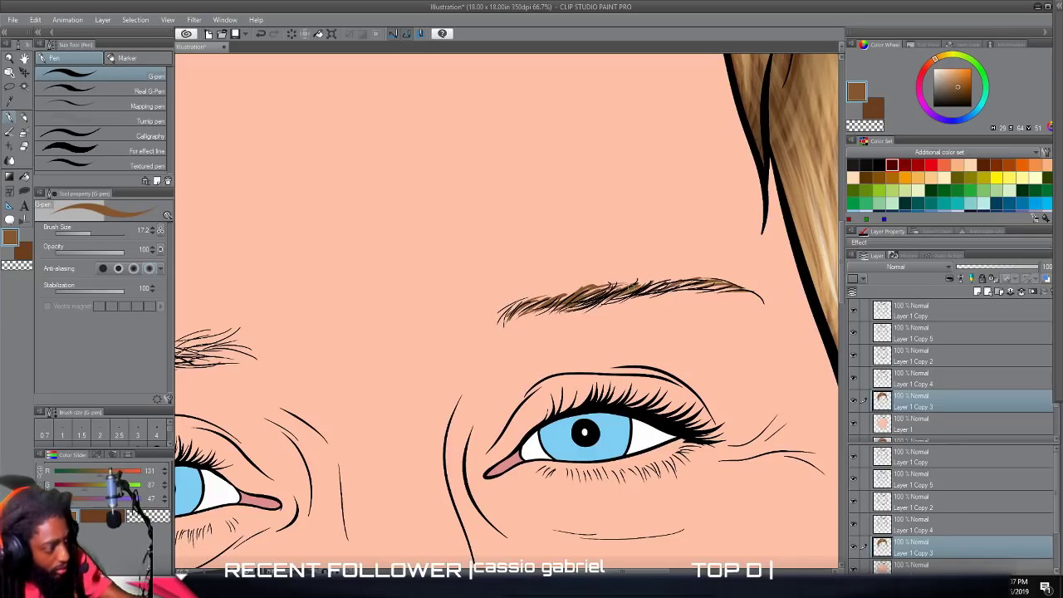
Shade the right eyebrow and color the left eyebrow in the same brown using the Smooth India ink brush.
left_click(10, 133)
mouse_move(756, 296)
left_mouse_down()
mouse_move(715, 288)
mouse_move(595, 299)
mouse_move(570, 287)
mouse_move(509, 314)
mouse_move(543, 300)
left_mouse_up()
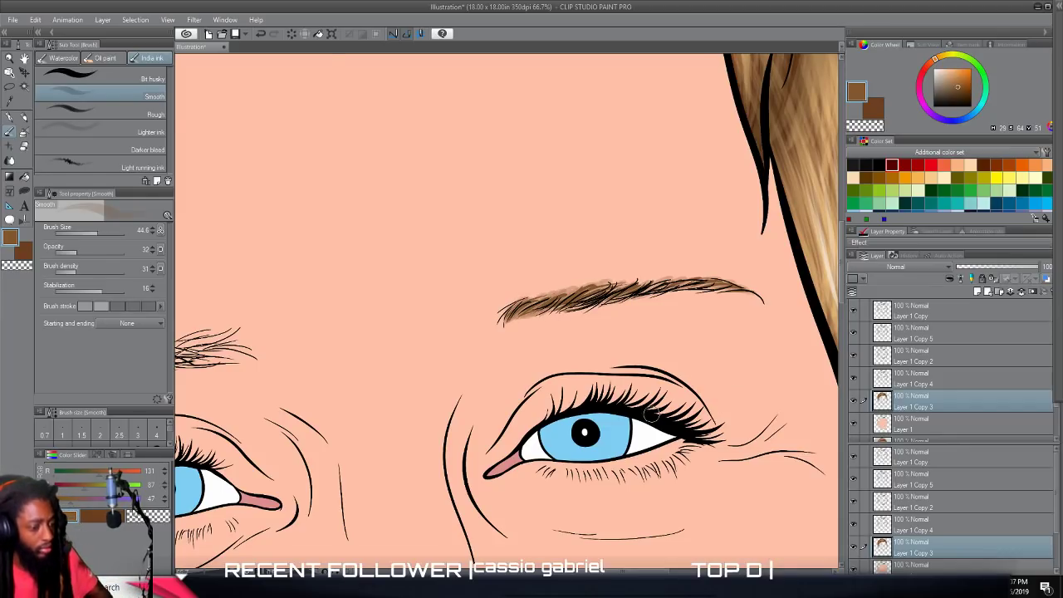
scroll(651, 416, "down", 3)
left_click_drag(487, 424, 587, 426)
scroll(586, 425, "up", 2)
mouse_move(598, 357)
left_mouse_down()
mouse_move(555, 357)
mouse_move(607, 354)
mouse_move(533, 368)
mouse_move(555, 356)
mouse_move(441, 367)
left_mouse_up()
mouse_move(402, 405)
left_mouse_down()
mouse_move(456, 374)
mouse_move(616, 340)
mouse_move(494, 355)
mouse_move(418, 395)
mouse_move(490, 371)
left_mouse_up()
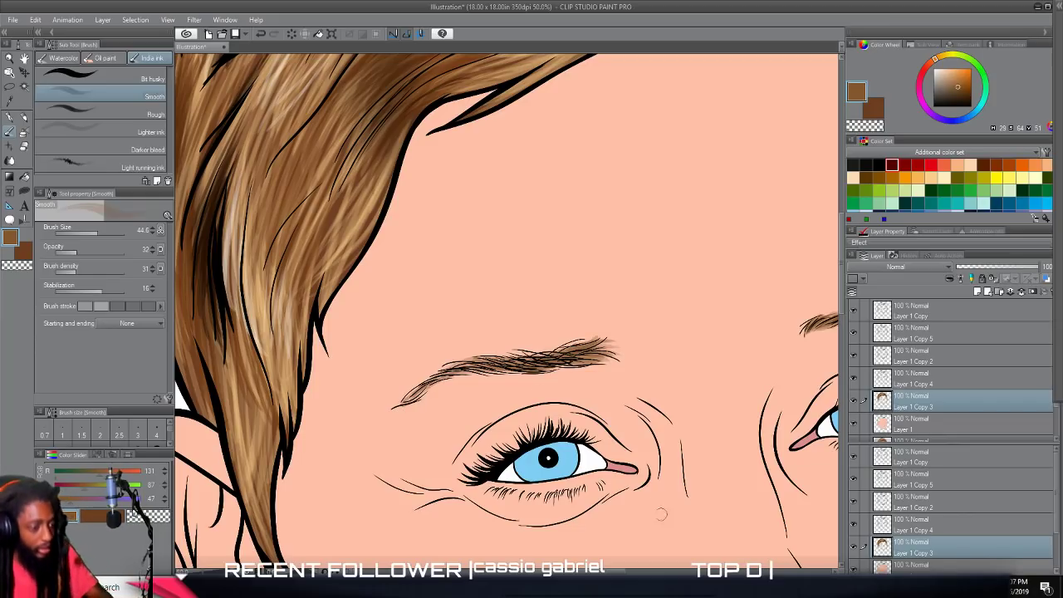
Highlight the left eyebrow in a light brown sampled from the hair (RGB 190, 143, 93), with brush size 13.6 and opacity 65.
scroll(664, 514, "down", 4)
scroll(639, 450, "up", 2)
scroll(640, 450, "up", 1)
scroll(640, 449, "up", 2)
left_click(465, 235, "alt")
left_click(463, 236, "alt")
left_click(459, 236, "alt")
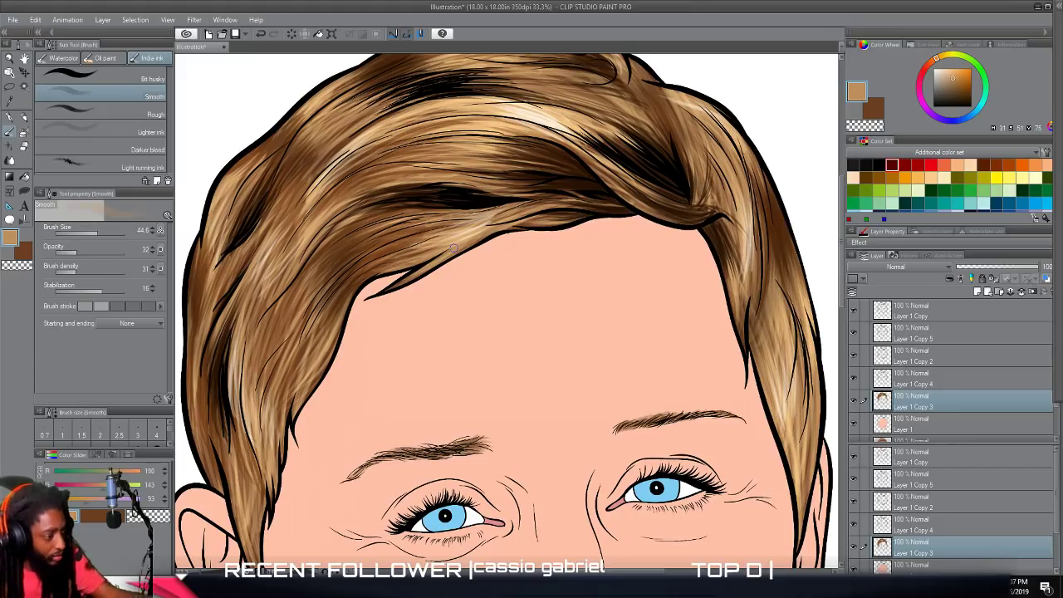
left_click_drag(95, 231, 98, 252)
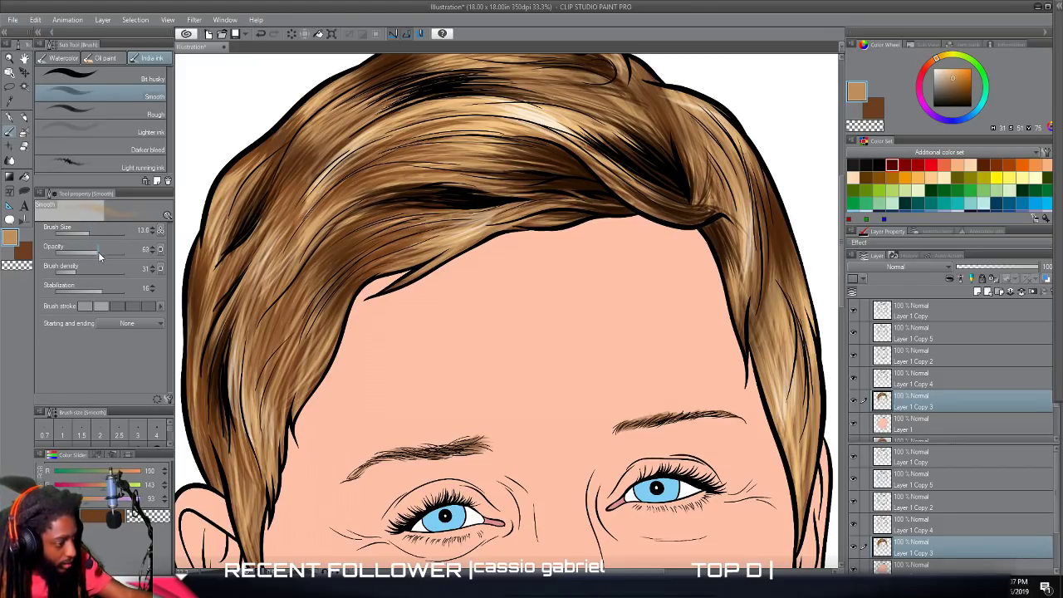
scroll(426, 451, "down", 1)
scroll(425, 450, "up", 2)
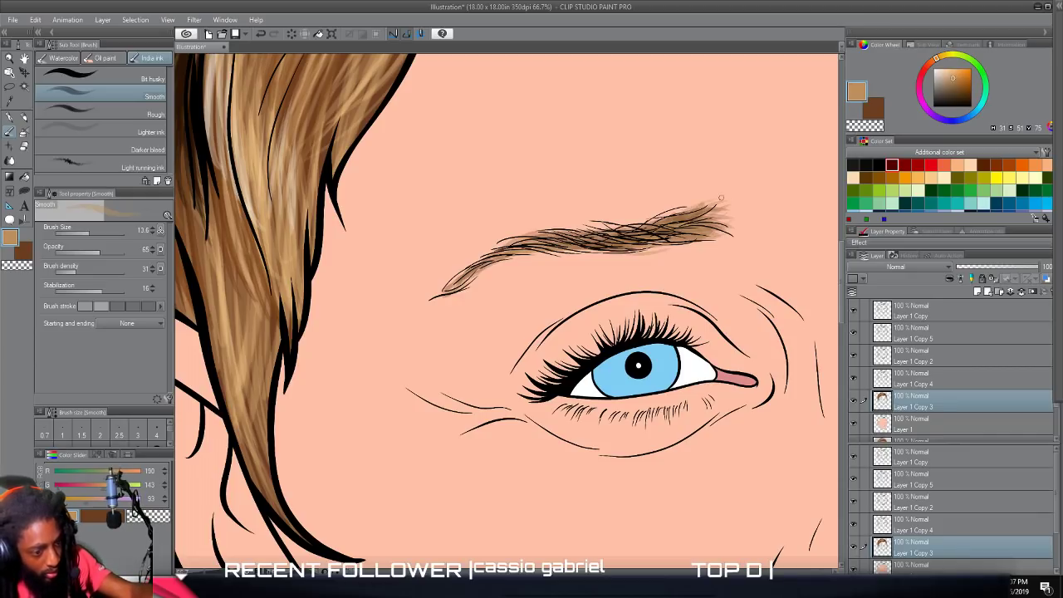
left_click_drag(670, 206, 634, 225)
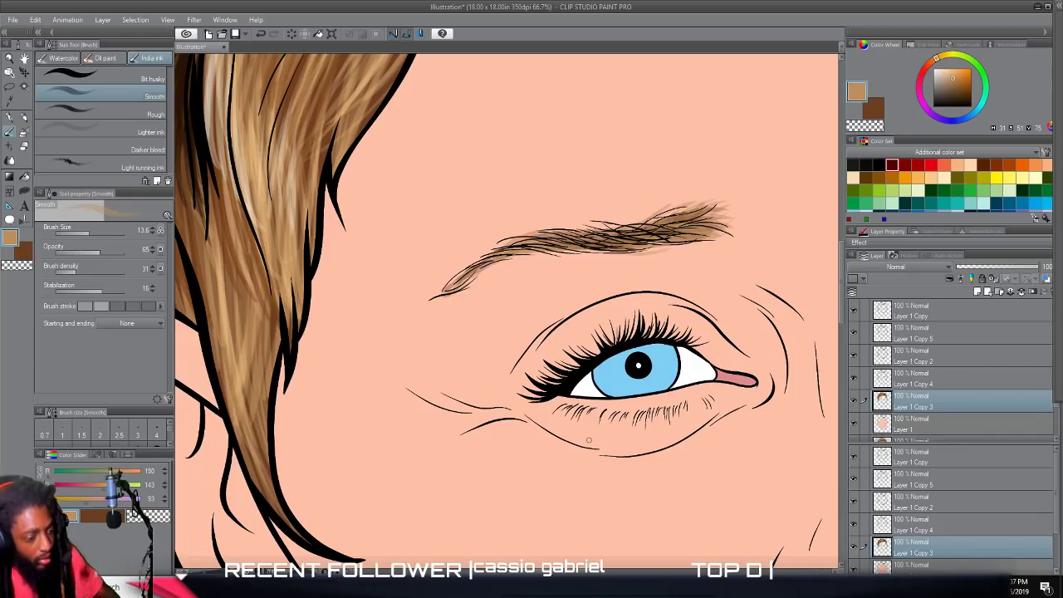
scroll(589, 441, "down", 2)
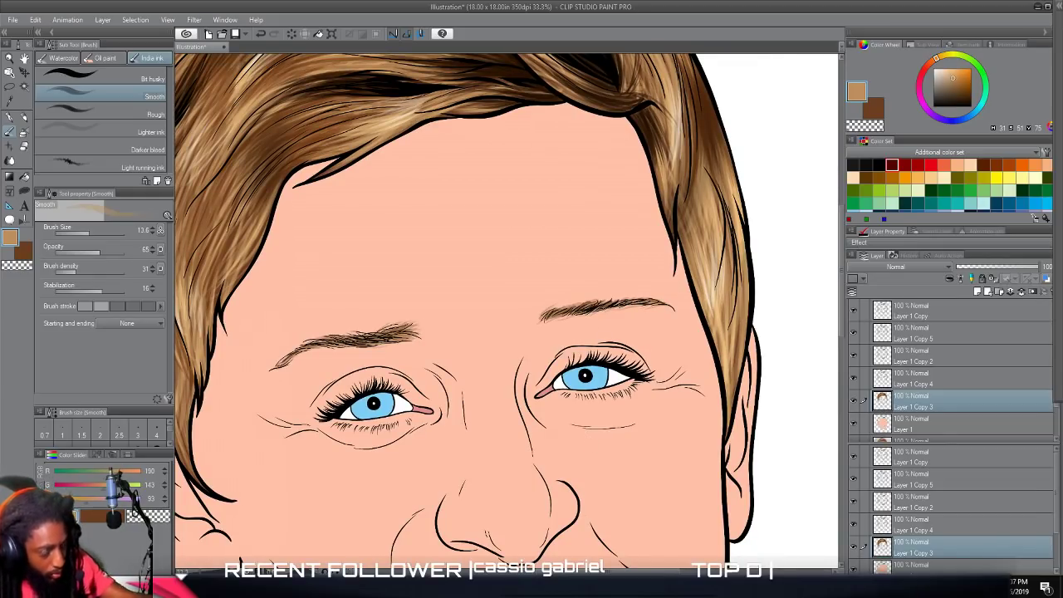
scroll(708, 433, "down", 3)
scroll(727, 417, "up", 2)
scroll(745, 407, "down", 2)
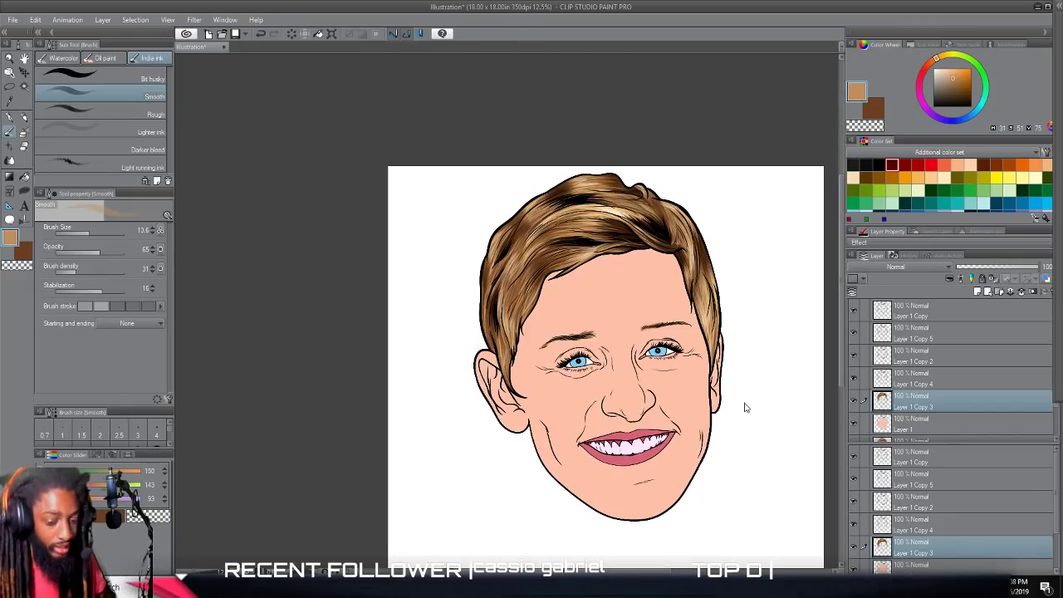
left_click(918, 424)
scroll(786, 415, "down", 2)
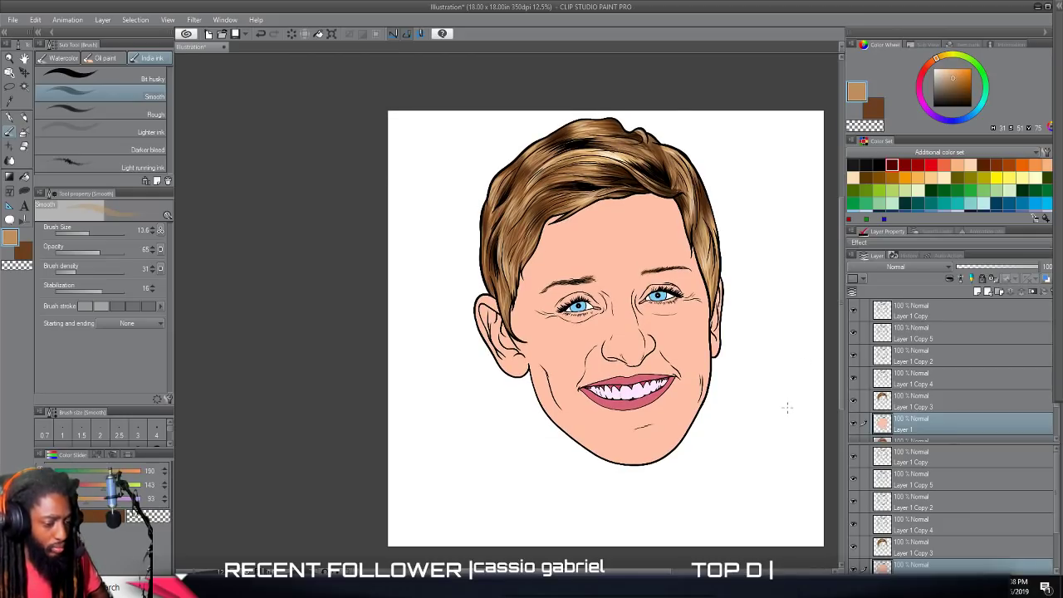
scroll(788, 409, "up", 3)
scroll(842, 387, "down", 3)
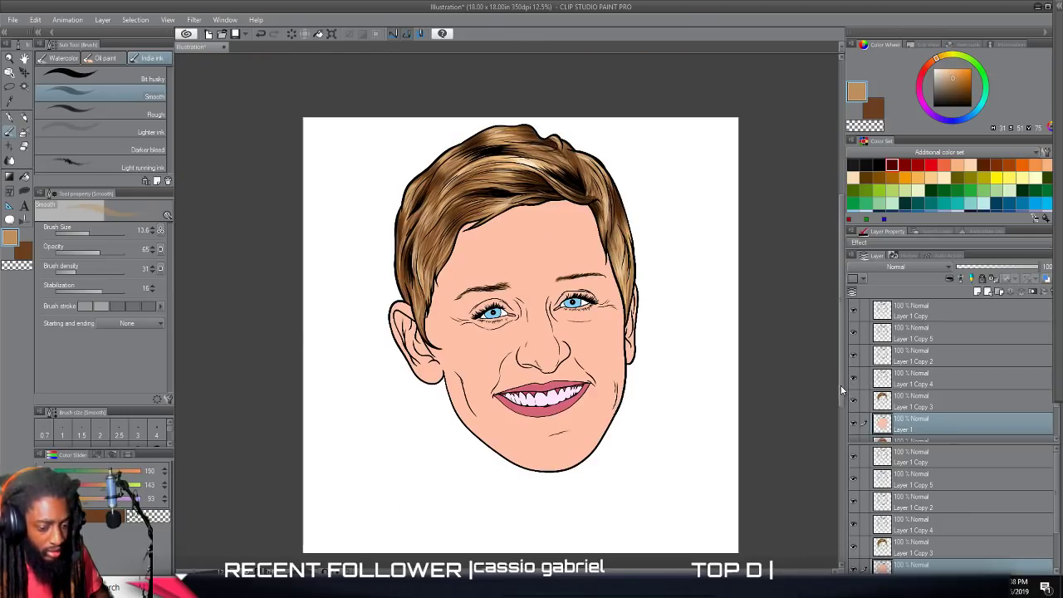
Lighten the hair on the Layer 1 Copy 3 layer with a Brightness/Contrast correction of brightness 42 and contrast 19.
left_click(902, 399)
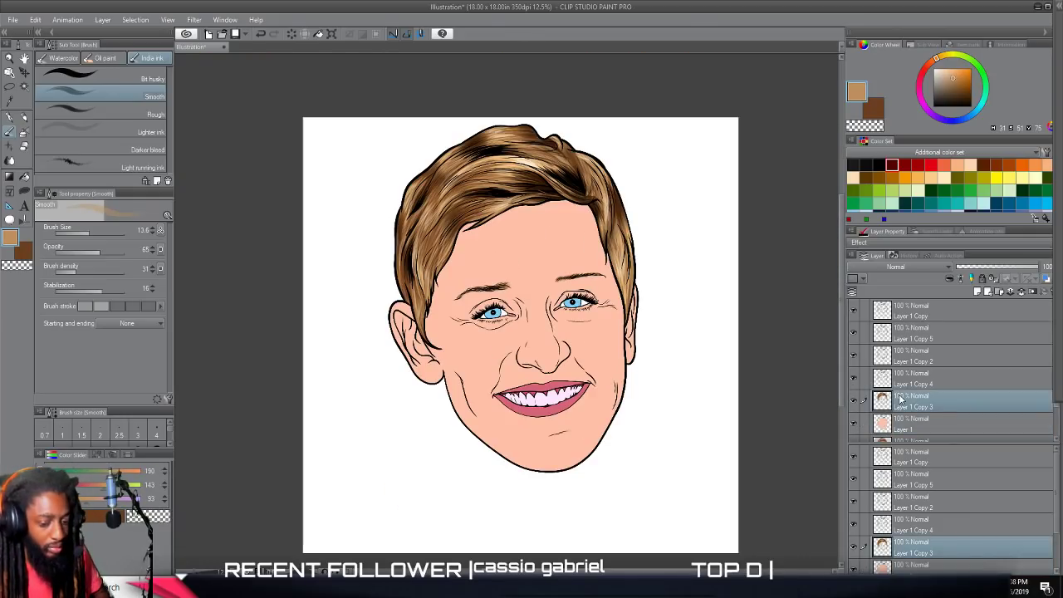
scroll(788, 383, "up", 3)
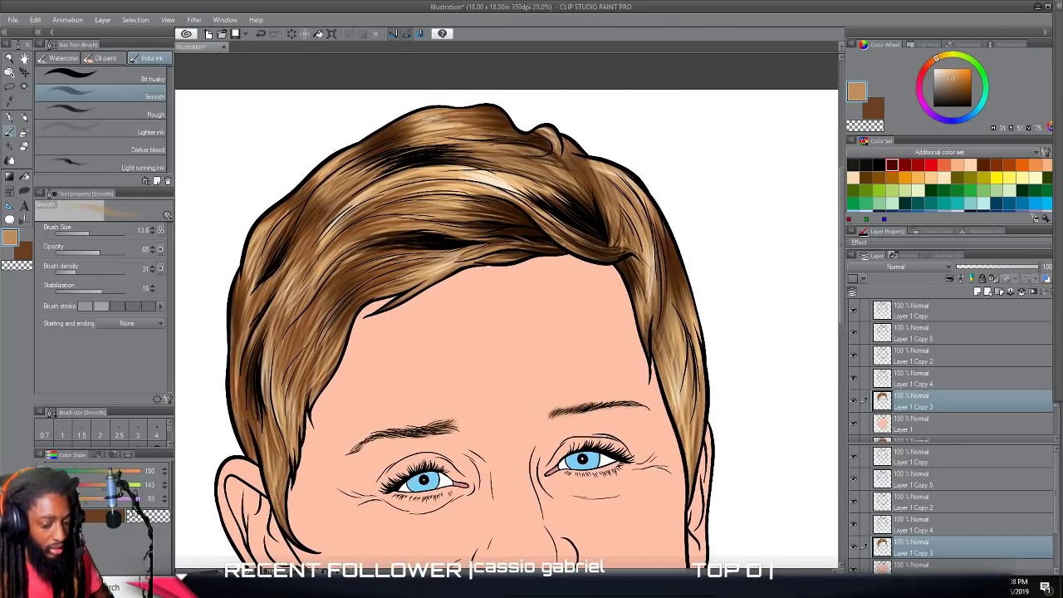
left_click(35, 19)
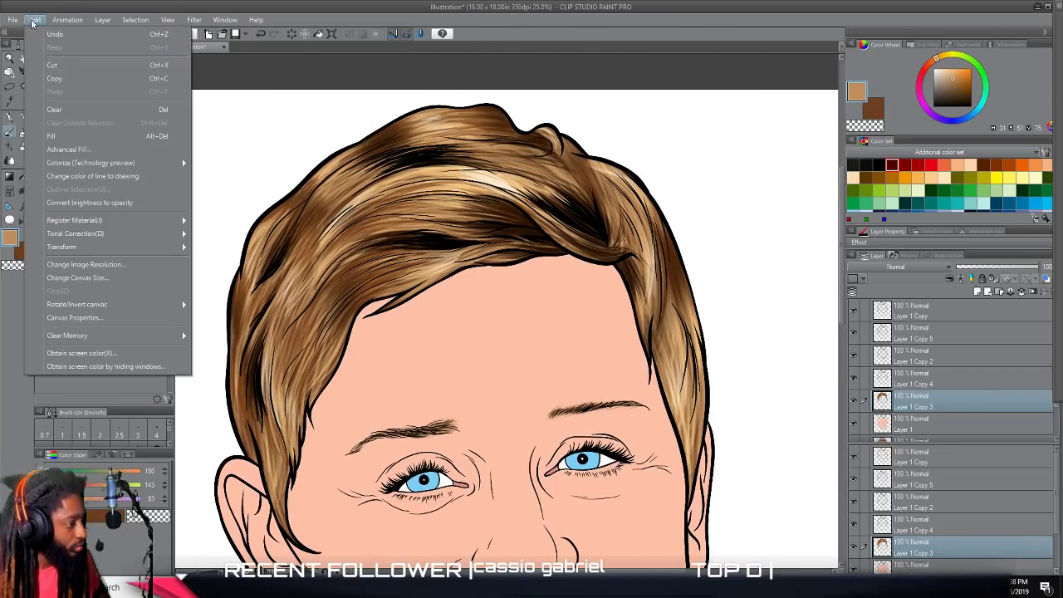
mouse_move(148, 233)
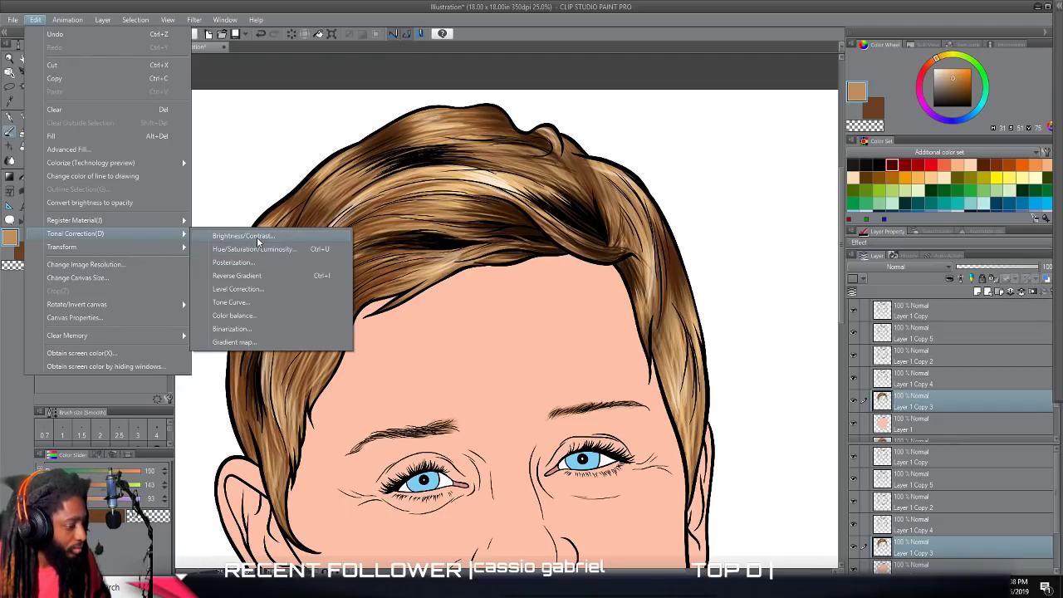
left_click(257, 237)
left_click(414, 230)
left_click(408, 254)
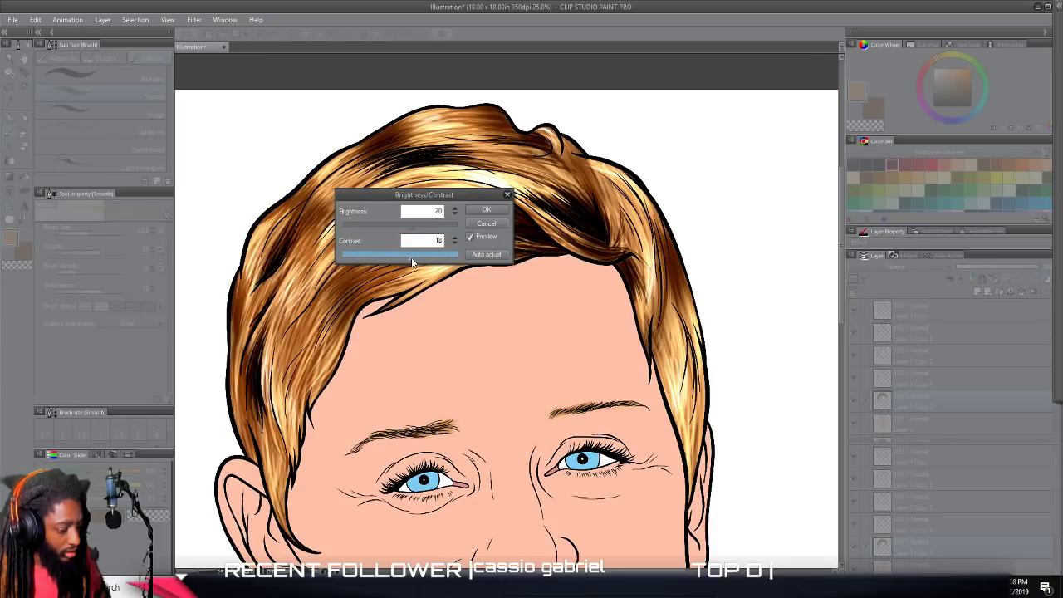
left_click_drag(411, 257, 408, 257)
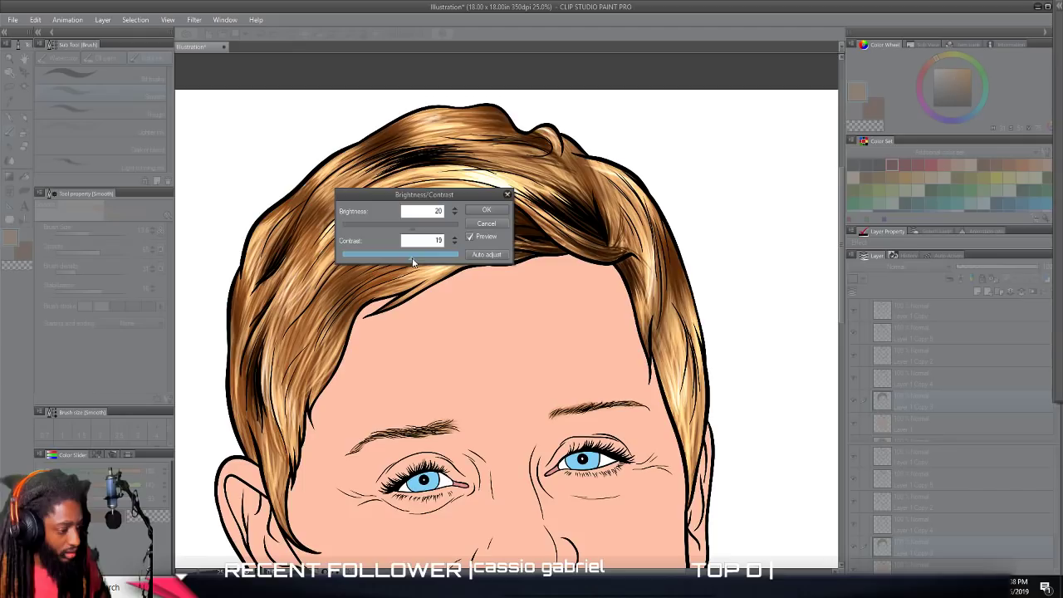
left_click(420, 231)
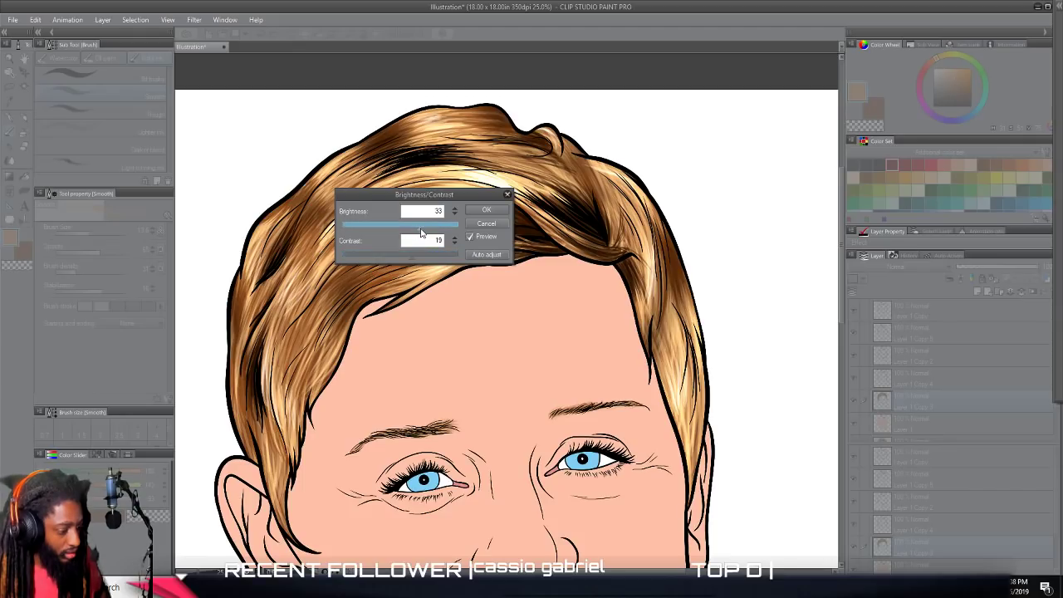
left_click_drag(421, 233, 427, 233)
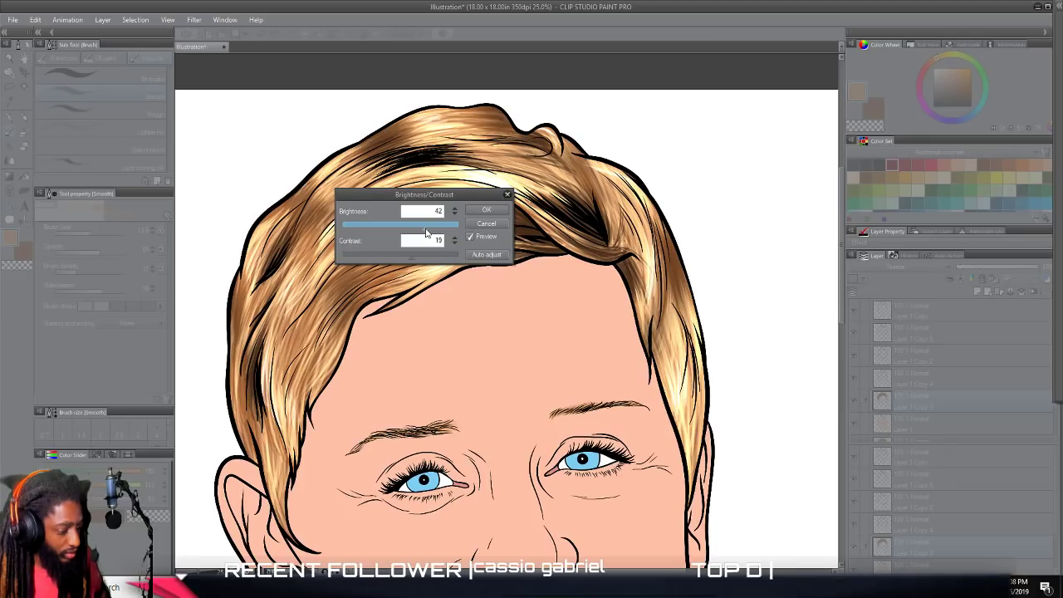
left_click(489, 210)
scroll(758, 294, "down", 3)
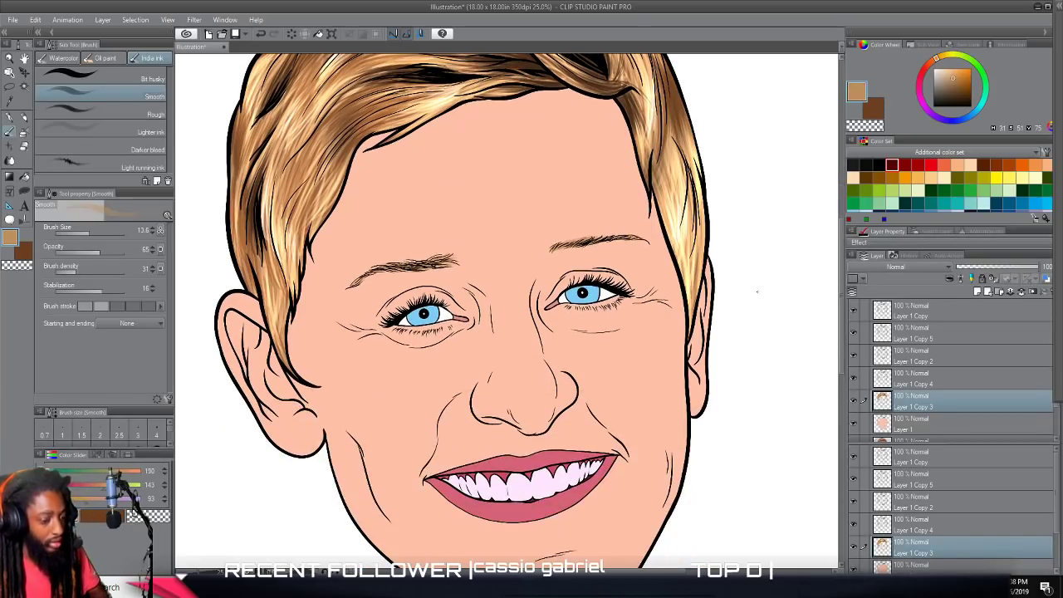
scroll(754, 296, "down", 2)
scroll(748, 301, "up", 1)
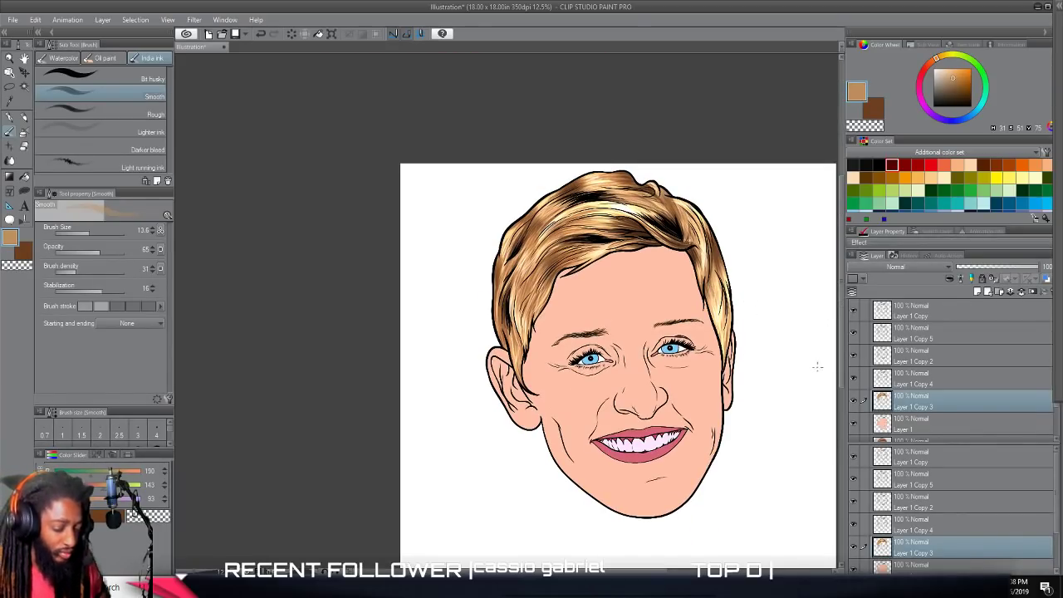
Create a selection from the skin layer, Layer 1, and add a new raster layer directly above it.
left_click(916, 424)
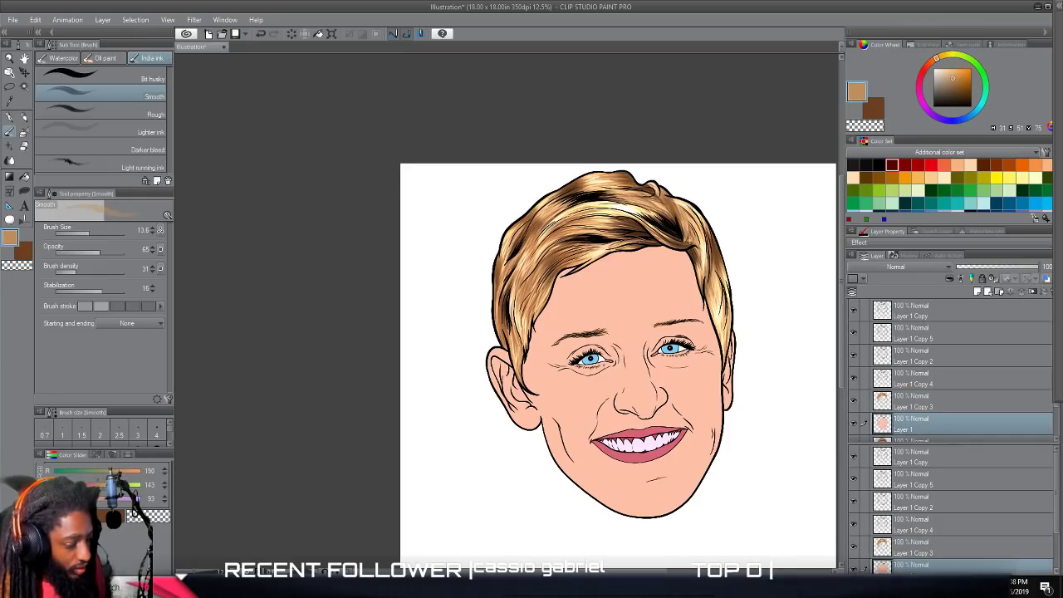
scroll(452, 236, "down", 1)
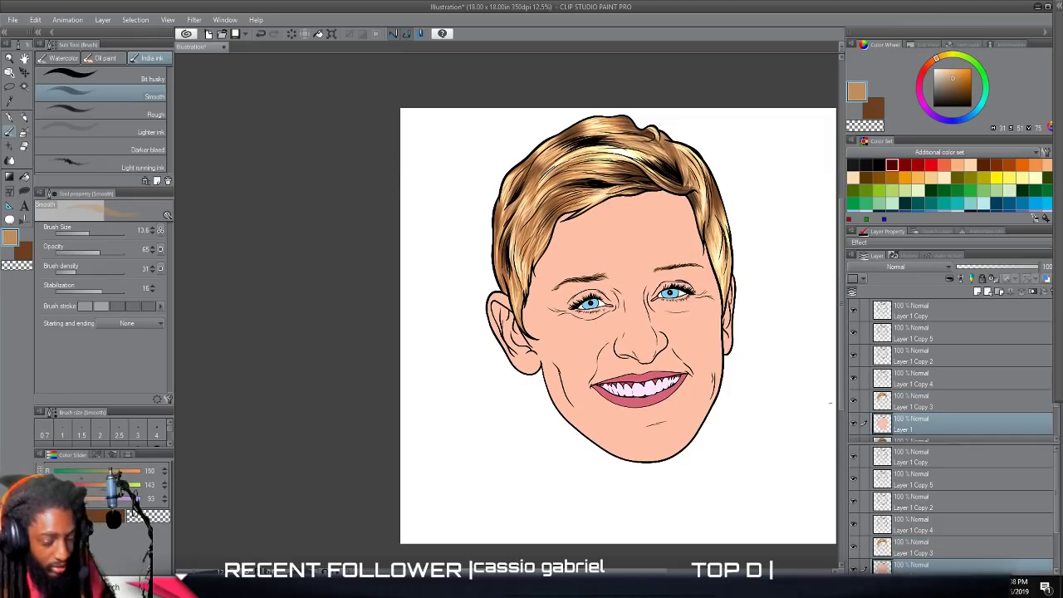
scroll(916, 427, "down", 1)
right_click(918, 411)
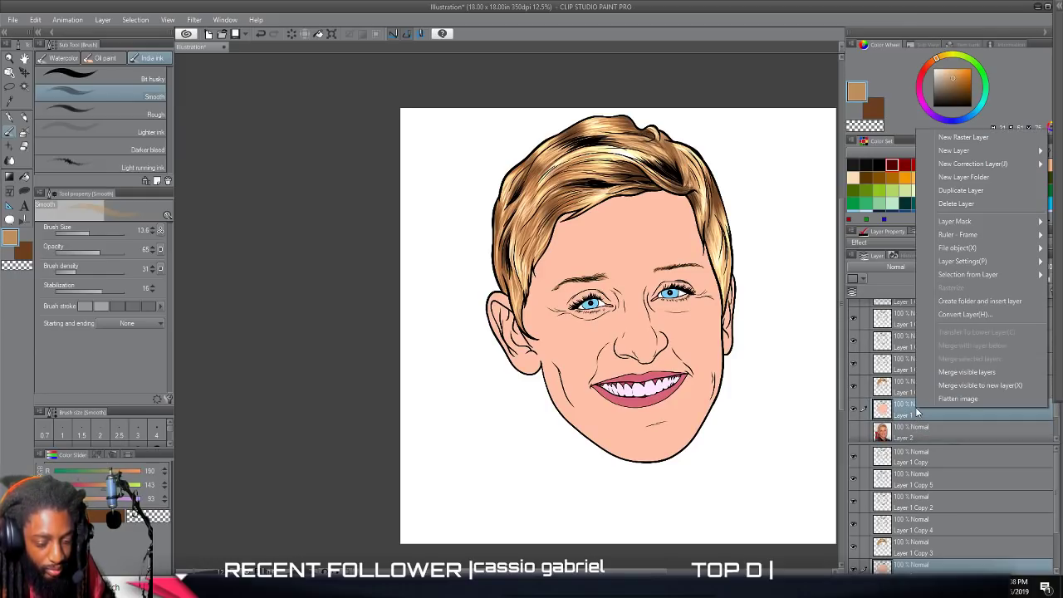
mouse_move(972, 275)
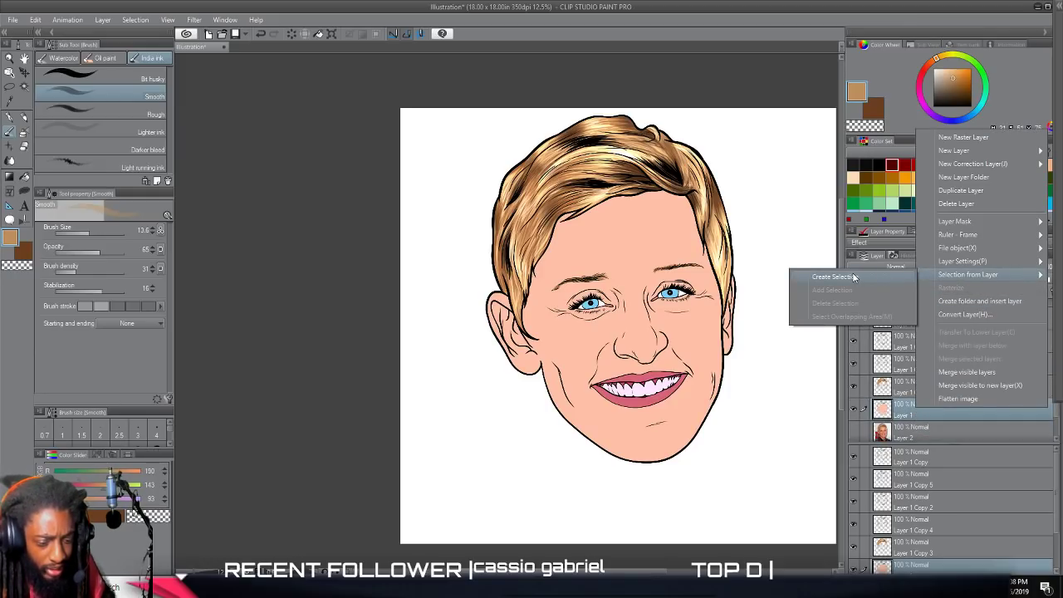
left_click(854, 277)
scroll(898, 345, "up", 1)
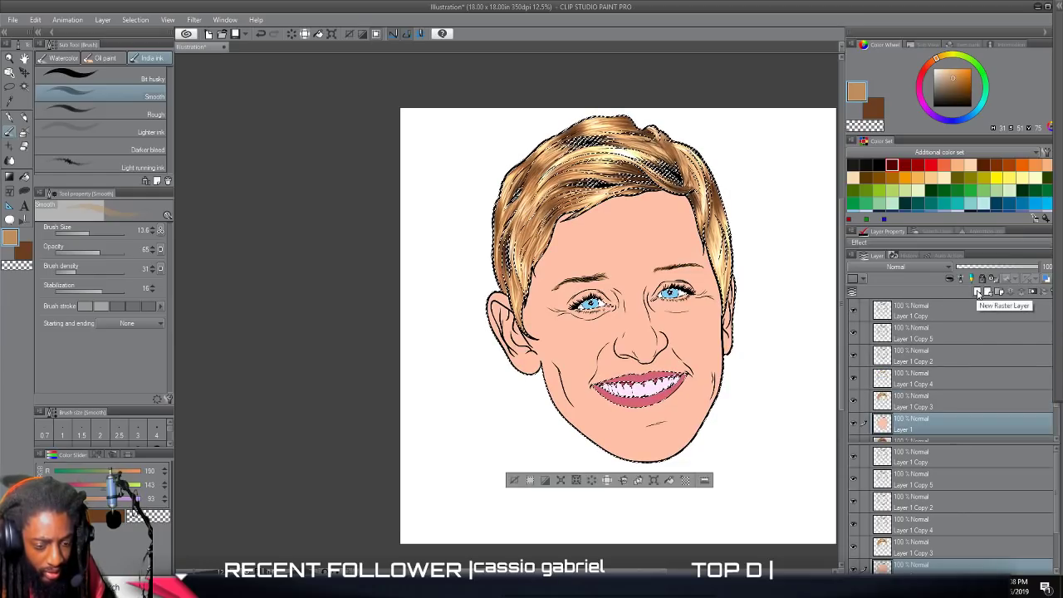
scroll(653, 383, "down", 1)
scroll(653, 384, "up", 5)
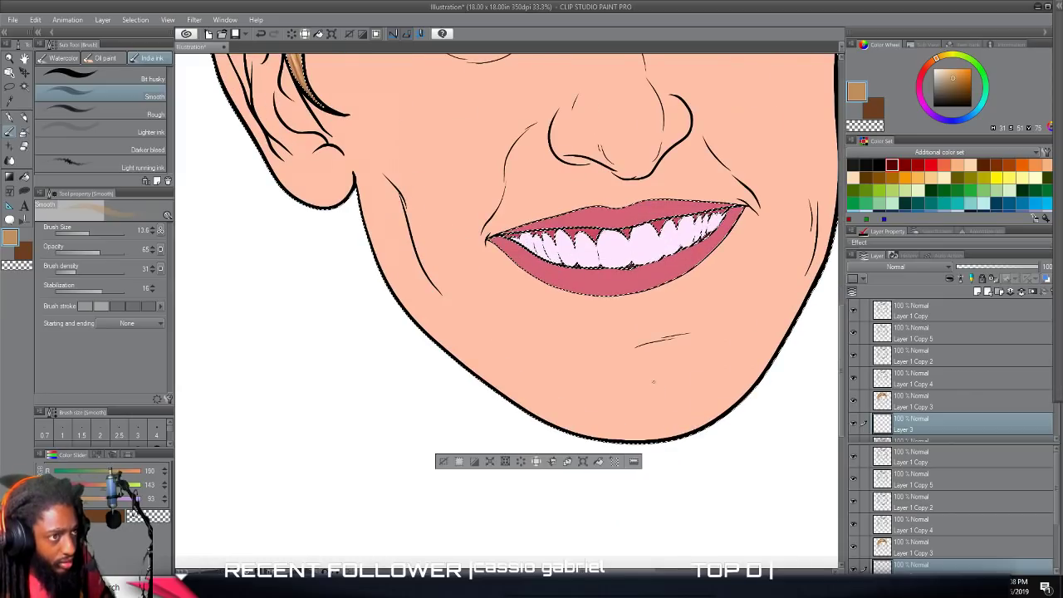
Choose the Lasso fill tool and darken the sampled skin tone into a shadow color, hex C99183 (RGB 201, 145, 131).
scroll(653, 383, "down", 2)
scroll(654, 384, "up", 2)
scroll(653, 383, "up", 4)
scroll(654, 382, "up", 5)
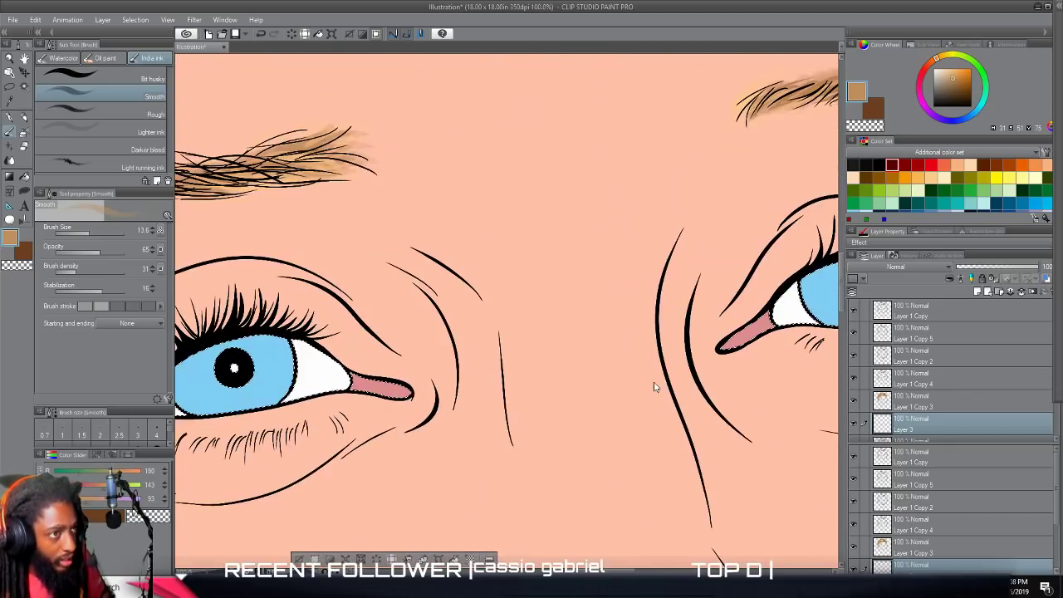
scroll(654, 382, "left", 4)
scroll(654, 382, "down", 1)
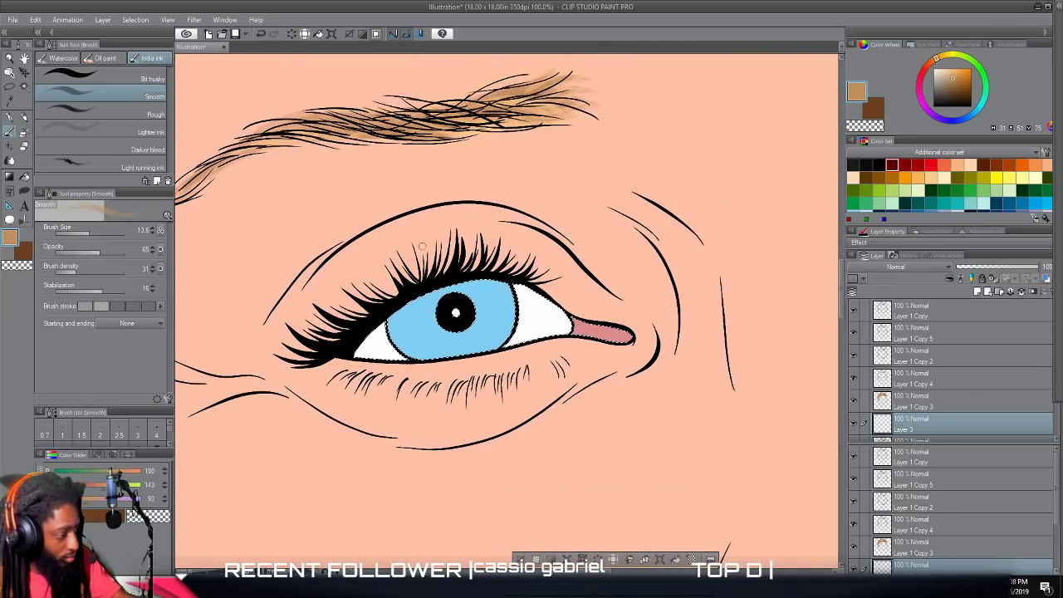
left_click(24, 192)
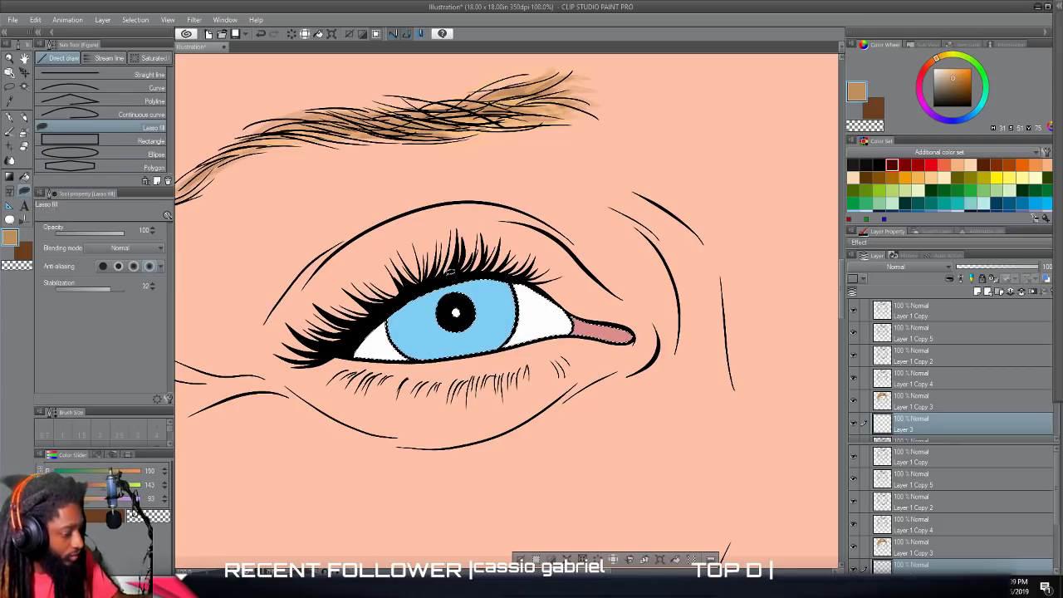
left_click(571, 209, "alt")
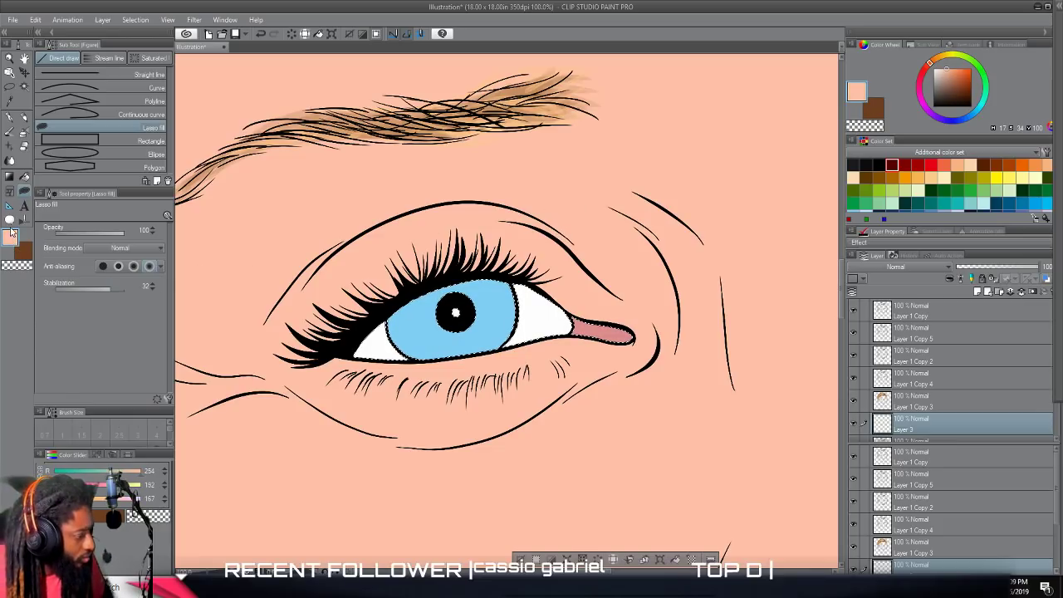
double_click(9, 237)
left_click(563, 278)
left_click_drag(564, 278, 576, 275)
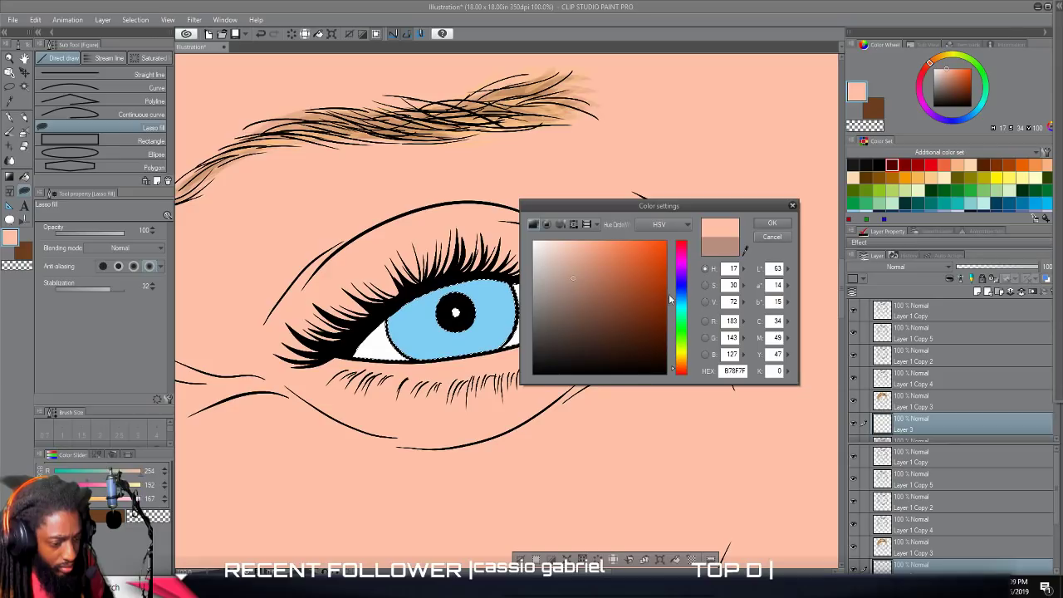
left_click_drag(674, 373, 675, 375)
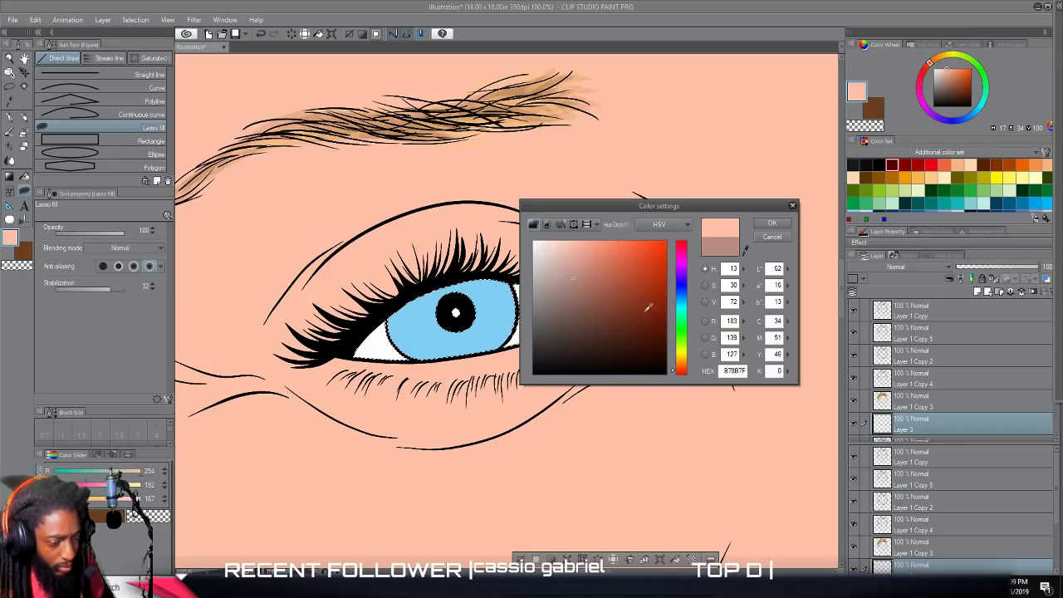
left_click_drag(563, 274, 582, 265)
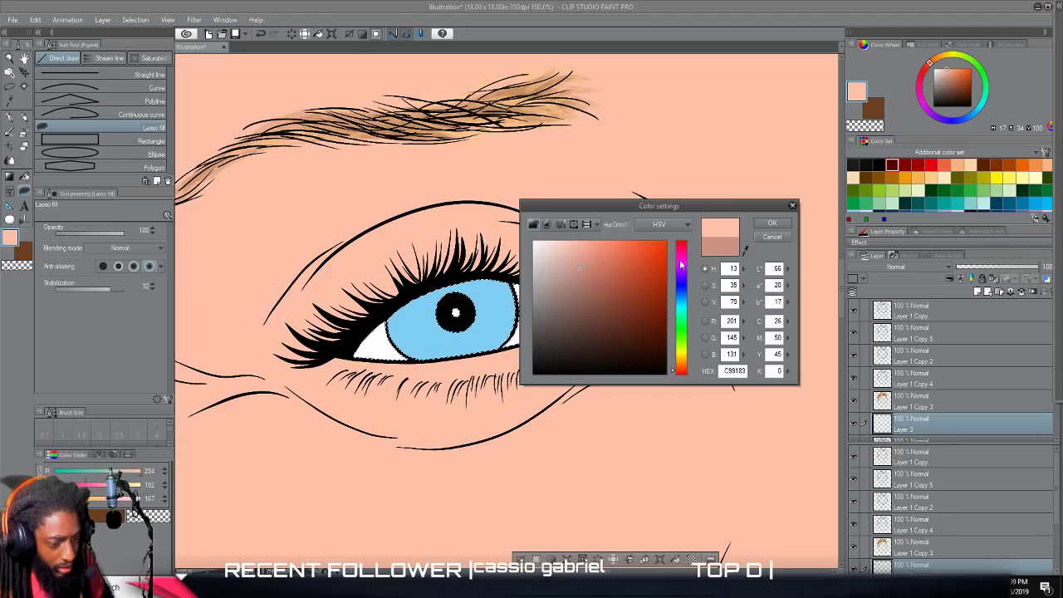
left_click(772, 223)
Lasso-fill a shadow shape on the new layer from beneath the left eyebrow around the eye's inner corner to the nose bridge.
scroll(601, 273, "up", 3)
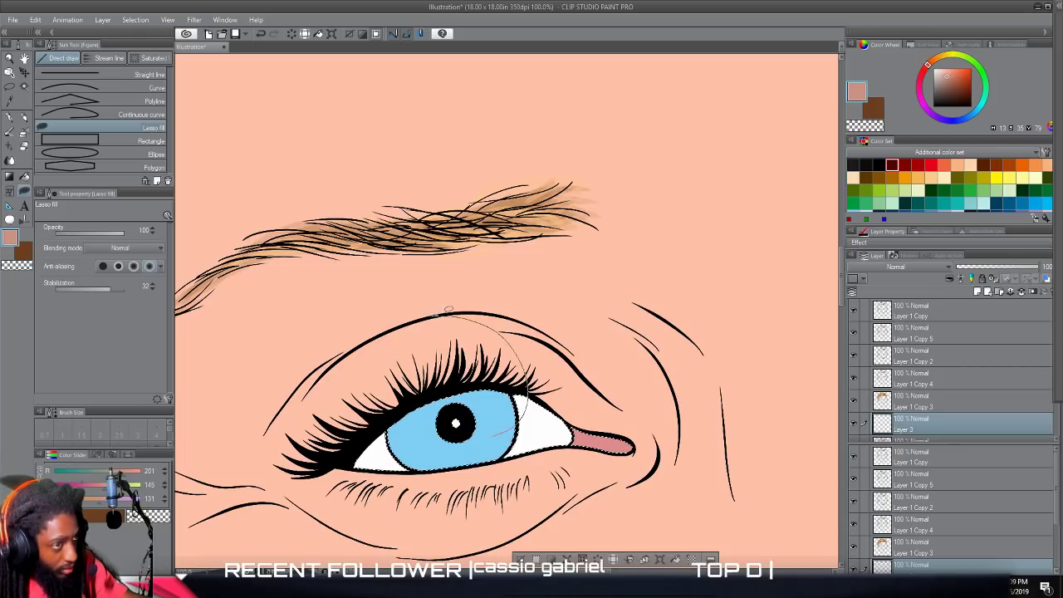
mouse_move(469, 237)
left_mouse_down()
mouse_move(615, 267)
mouse_move(714, 340)
mouse_move(736, 417)
left_mouse_up()
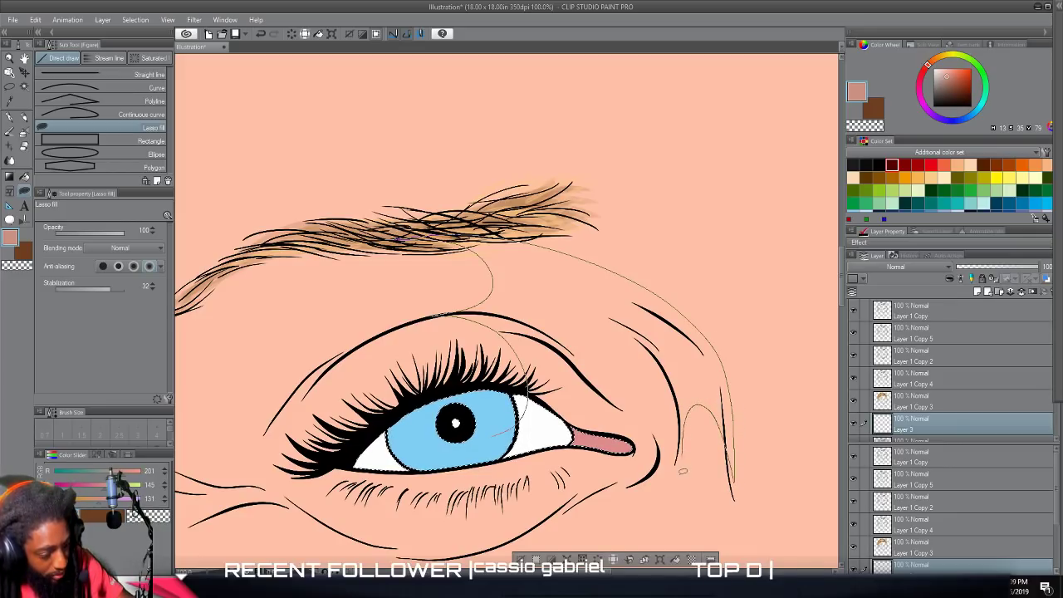
left_click_drag(675, 462, 650, 397)
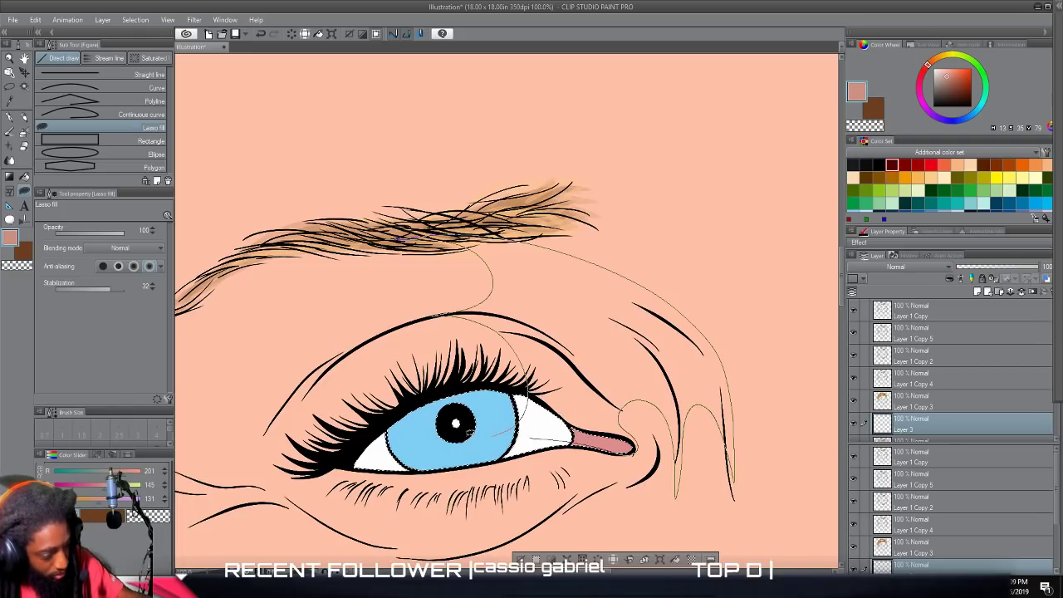
left_click_drag(397, 239, 399, 238)
scroll(525, 485, "down", 4)
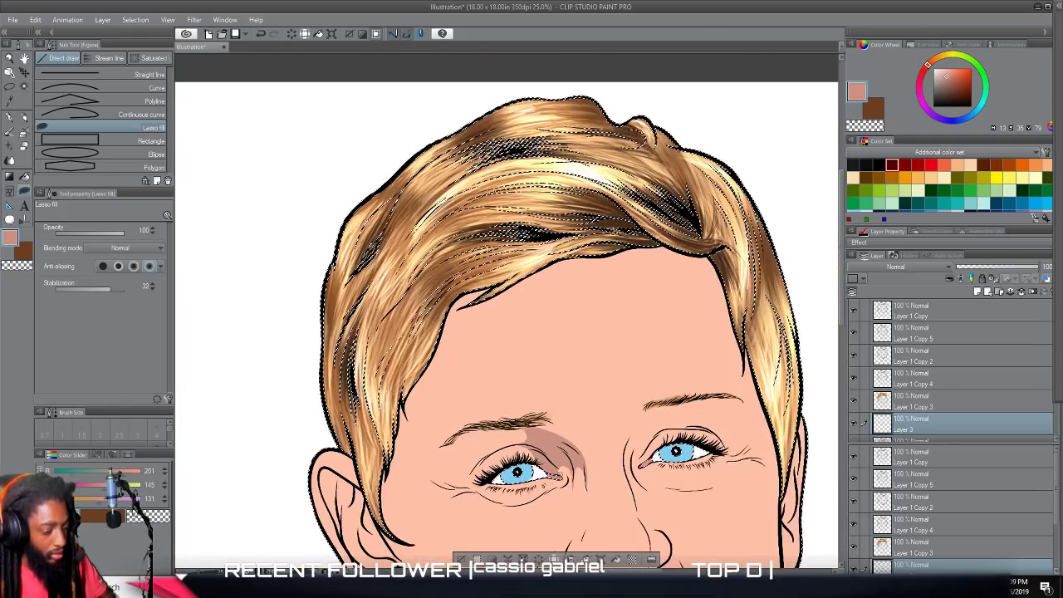
Lasso-fill a tapering shadow that extends the nose-bridge shading further down the left side of the nose.
left_click_drag(545, 485, 549, 257)
scroll(560, 465, "up", 1)
scroll(557, 467, "up", 4)
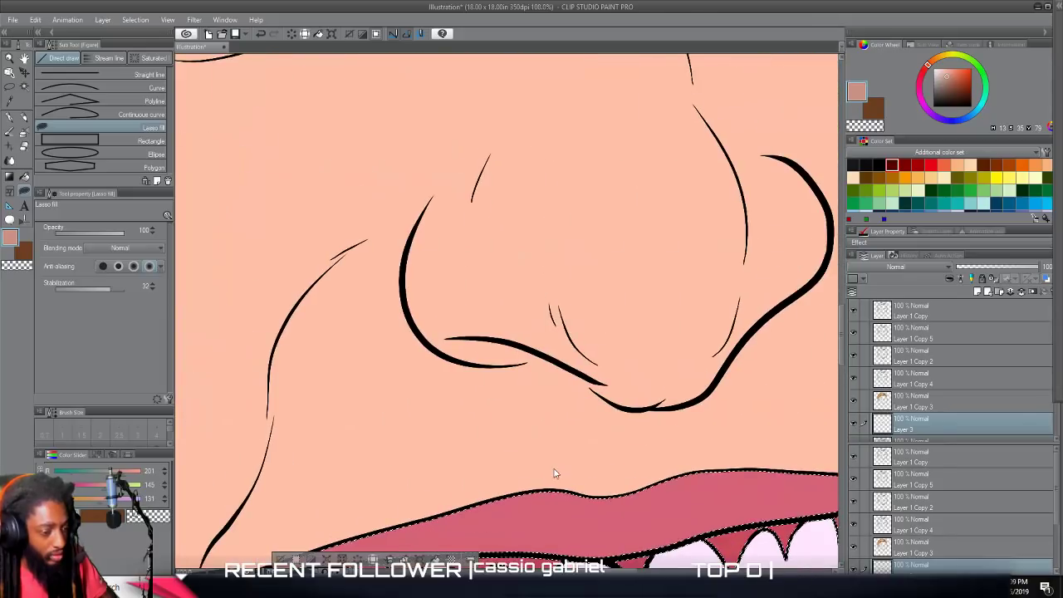
scroll(556, 464, "up", 1)
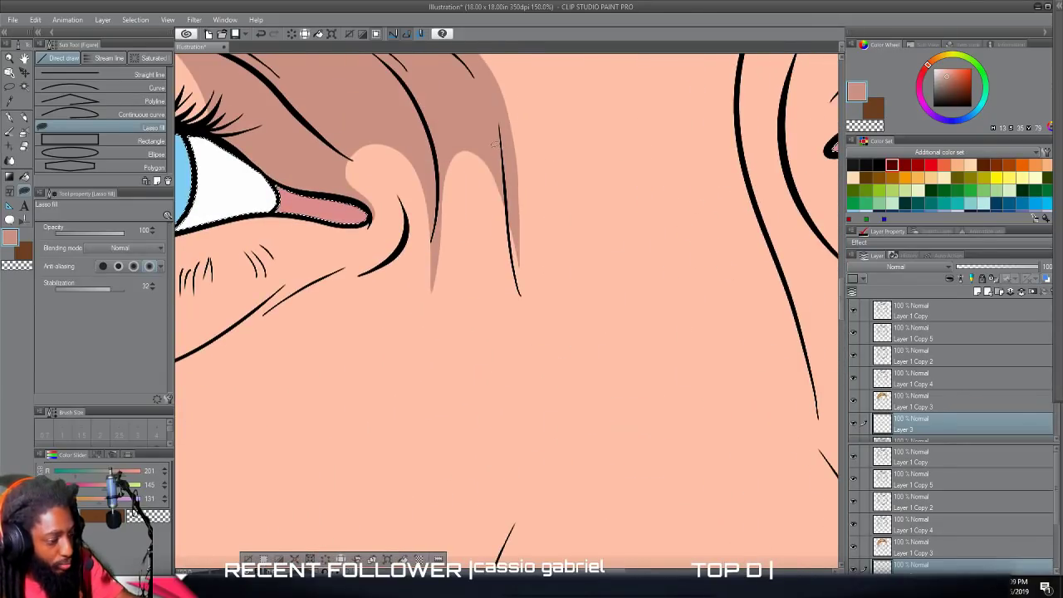
mouse_move(498, 93)
left_mouse_down()
mouse_move(541, 238)
mouse_move(546, 346)
mouse_move(531, 423)
mouse_move(510, 305)
mouse_move(451, 190)
mouse_move(441, 230)
mouse_move(436, 124)
left_mouse_up()
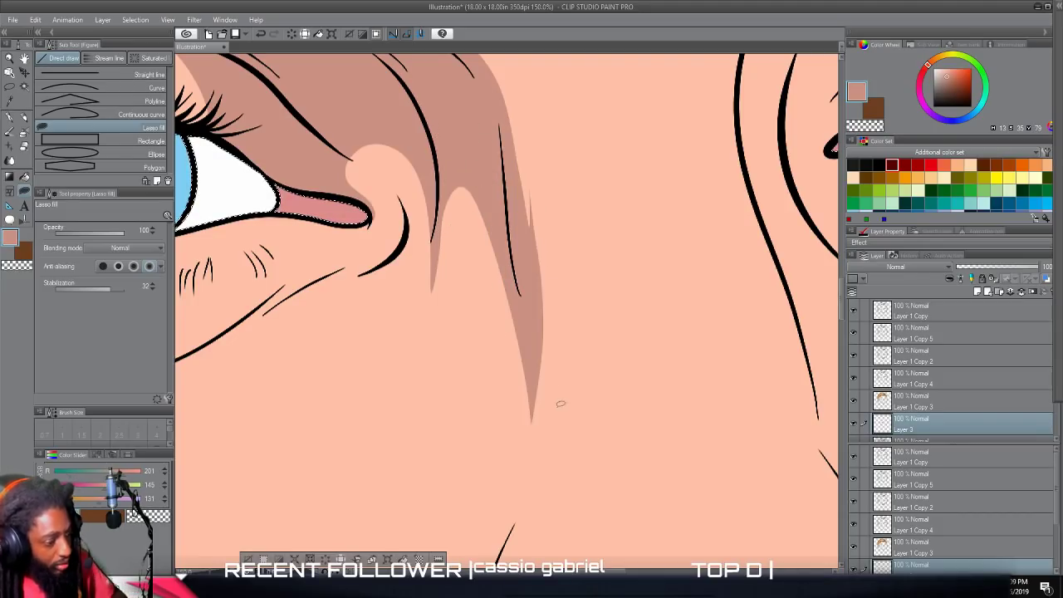
scroll(577, 413, "down", 5)
scroll(598, 403, "down", 4)
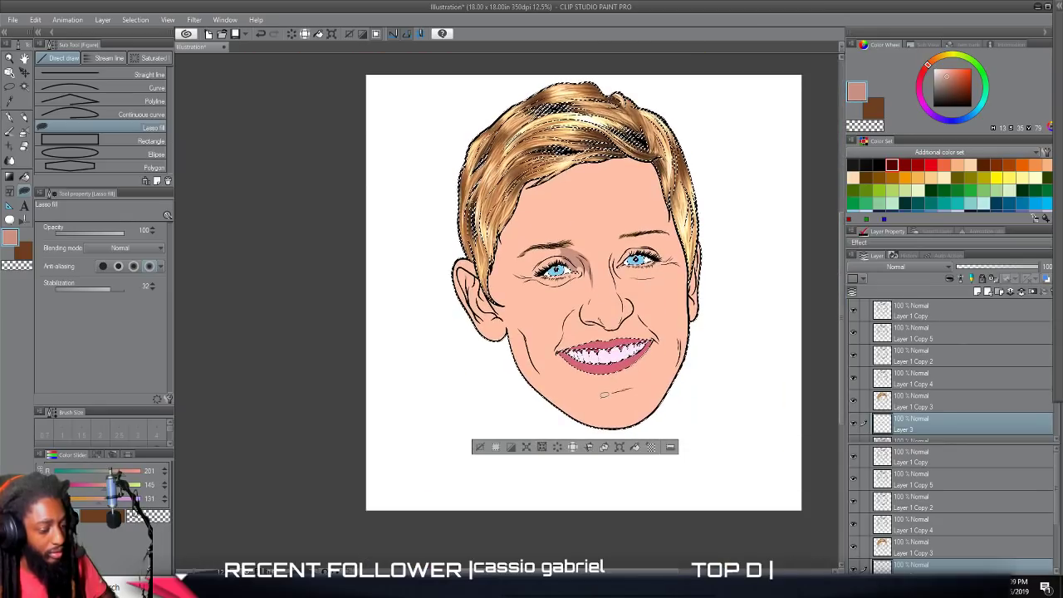
Lasso-fill a shadow under the nose, wrapping beneath both nostrils and around the tip, with pointed peaks beside each nostril.
scroll(604, 392, "up", 4)
scroll(604, 392, "up", 5)
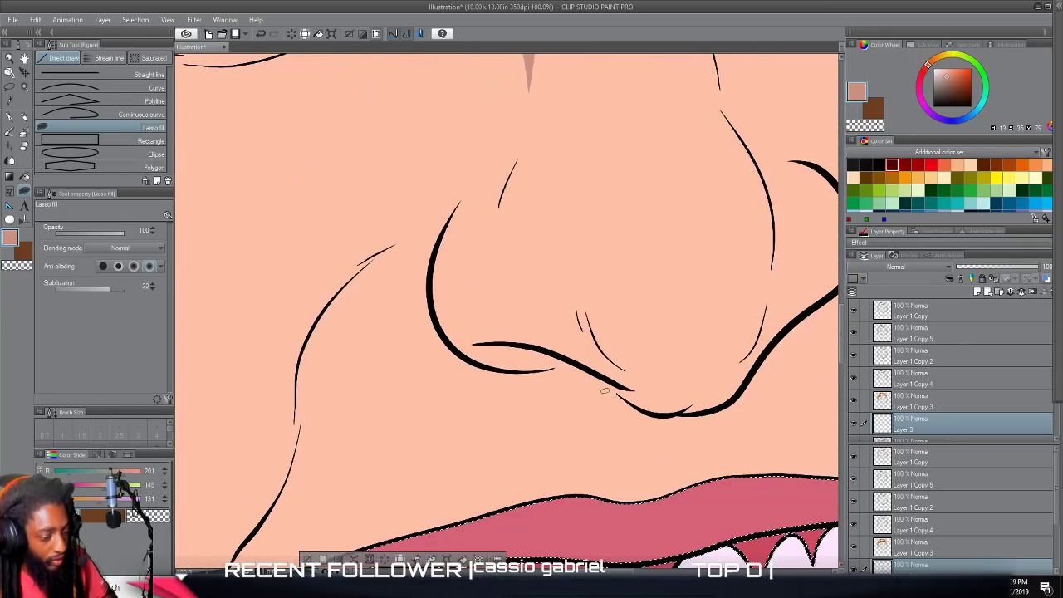
left_click_drag(818, 191, 780, 226)
left_click_drag(724, 200, 696, 121)
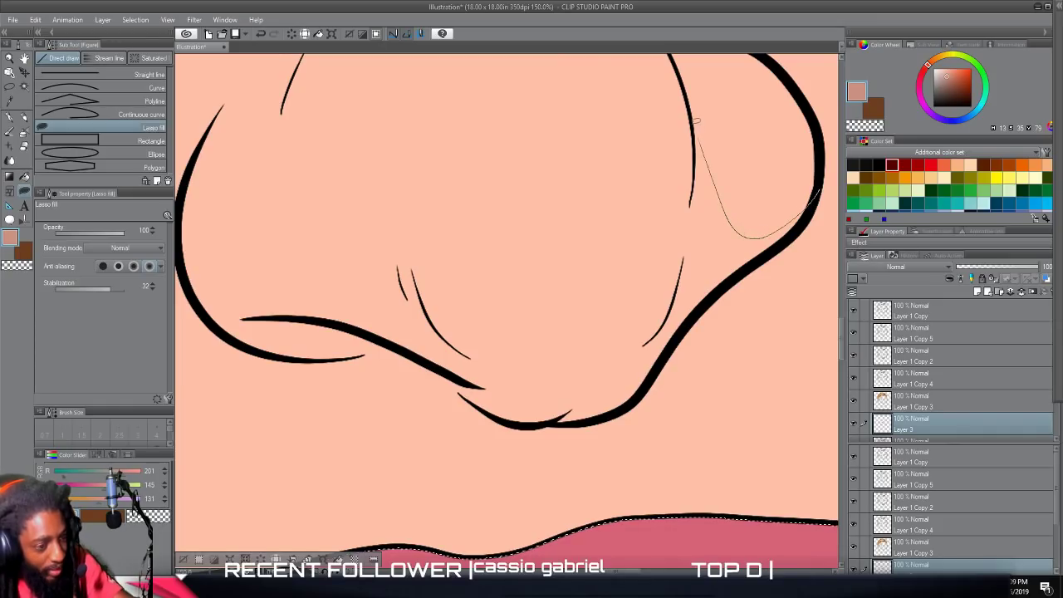
mouse_move(690, 164)
left_mouse_down()
mouse_move(687, 226)
mouse_move(643, 332)
mouse_move(594, 364)
mouse_move(542, 371)
mouse_move(449, 321)
left_mouse_up()
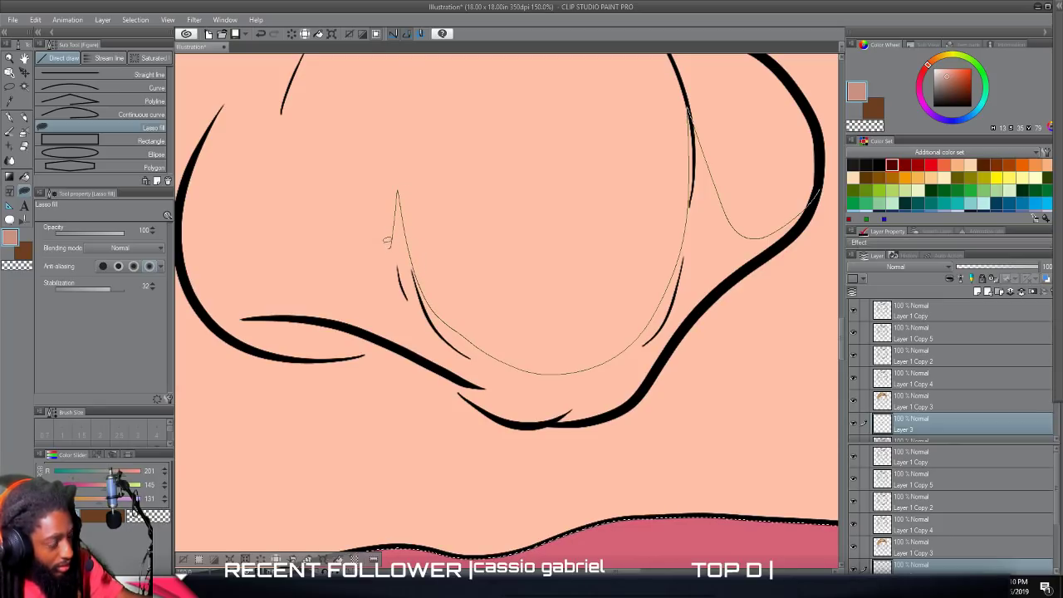
mouse_move(354, 198)
left_mouse_down()
mouse_move(328, 162)
mouse_move(314, 111)
mouse_move(309, 181)
mouse_move(319, 224)
left_mouse_up()
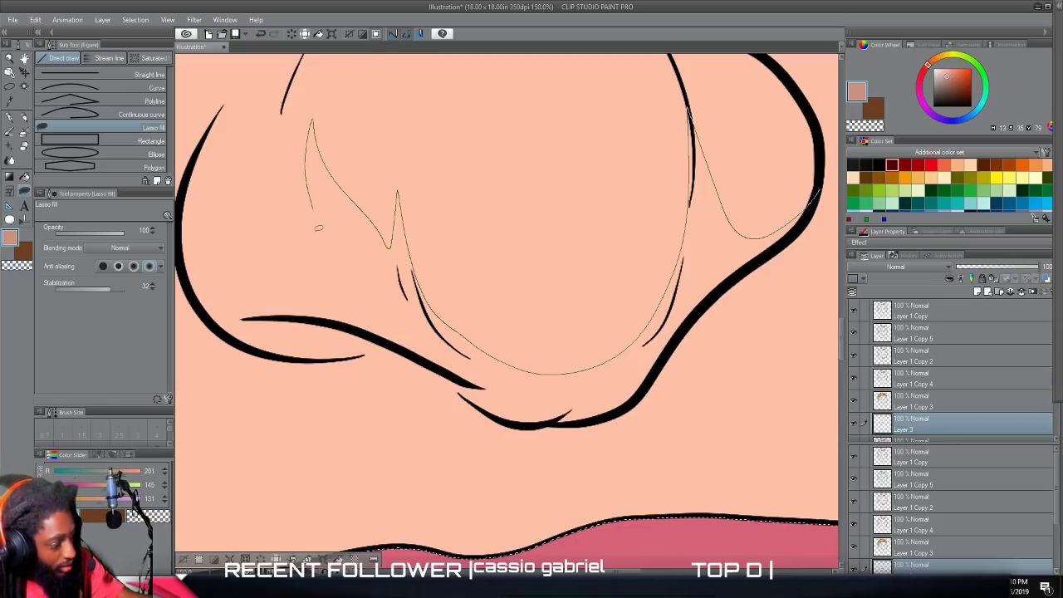
mouse_move(277, 293)
left_mouse_down()
mouse_move(228, 290)
mouse_move(204, 270)
left_mouse_up()
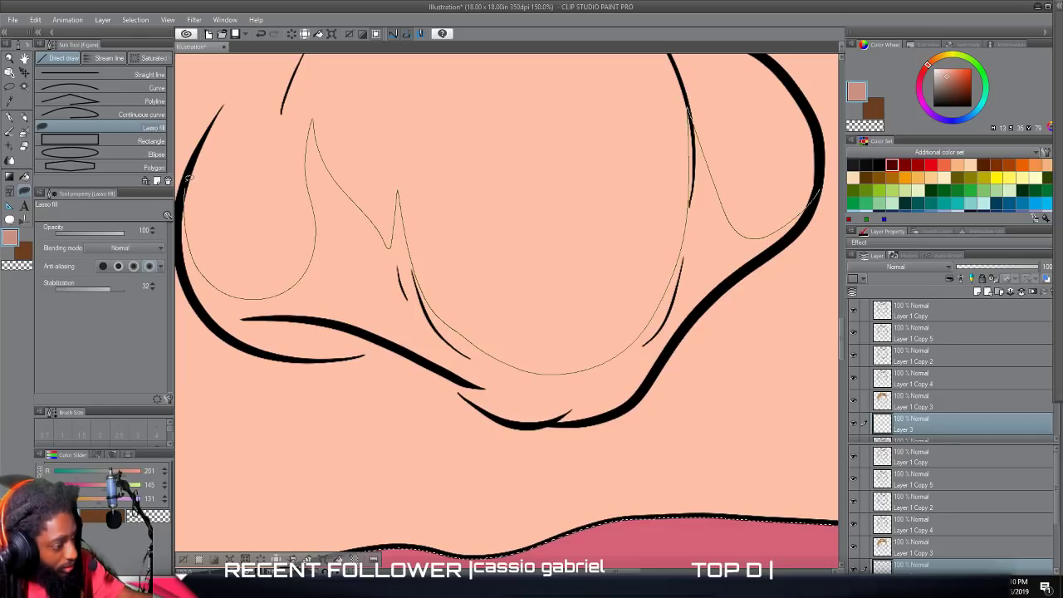
mouse_move(177, 236)
left_mouse_down()
mouse_move(204, 312)
mouse_move(255, 352)
left_mouse_up()
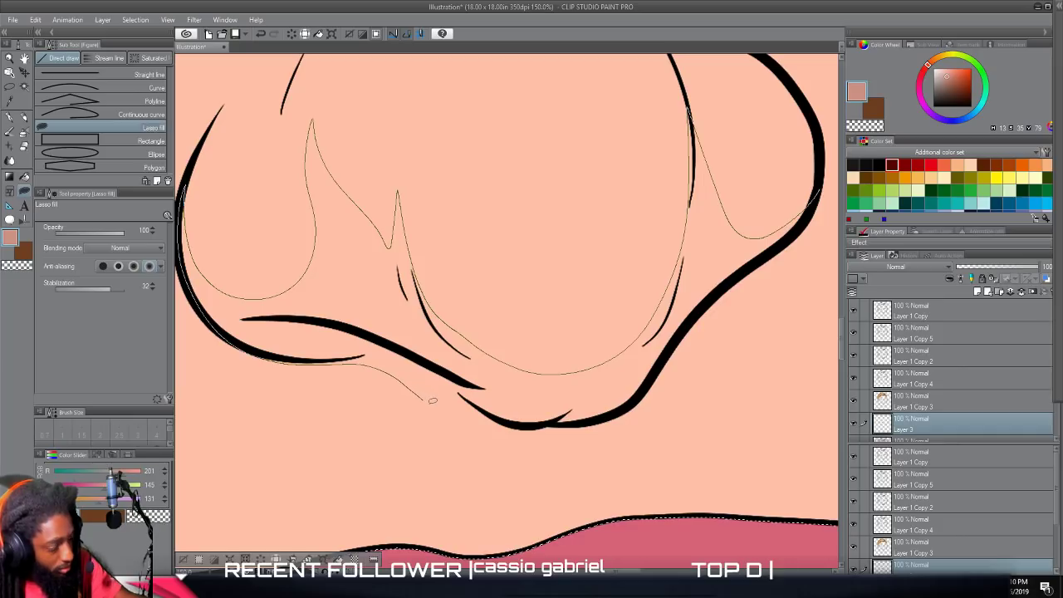
mouse_move(488, 425)
left_mouse_down()
mouse_move(620, 422)
mouse_move(668, 388)
mouse_move(821, 233)
mouse_move(819, 196)
left_mouse_up()
scroll(821, 352, "down", 4)
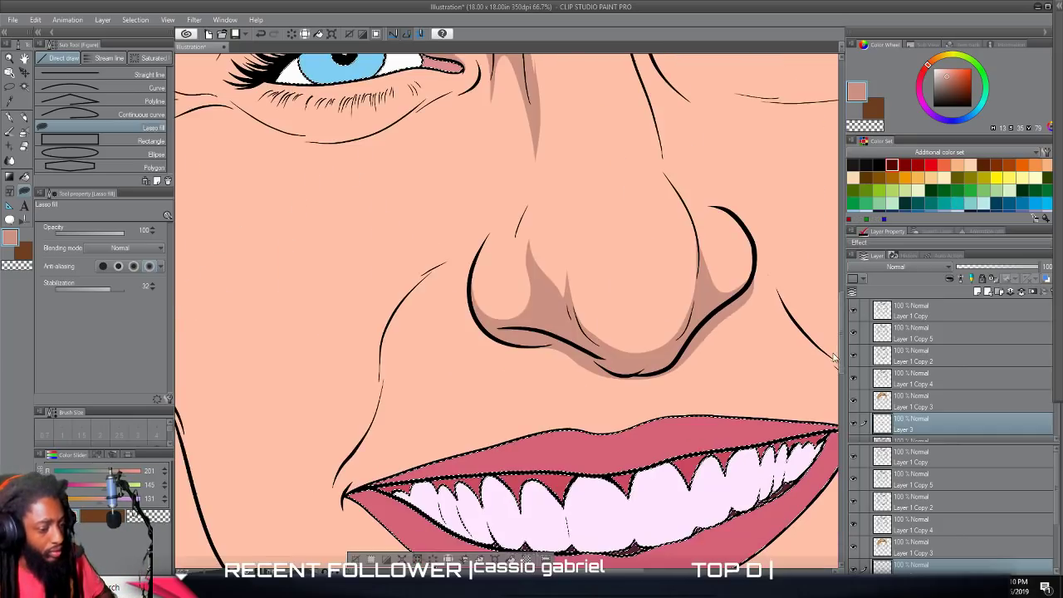
Shade around the left nostril and up the side of the nose in pointed shapes, leaving a round unshaded area on the nostril.
scroll(814, 328, "up", 2)
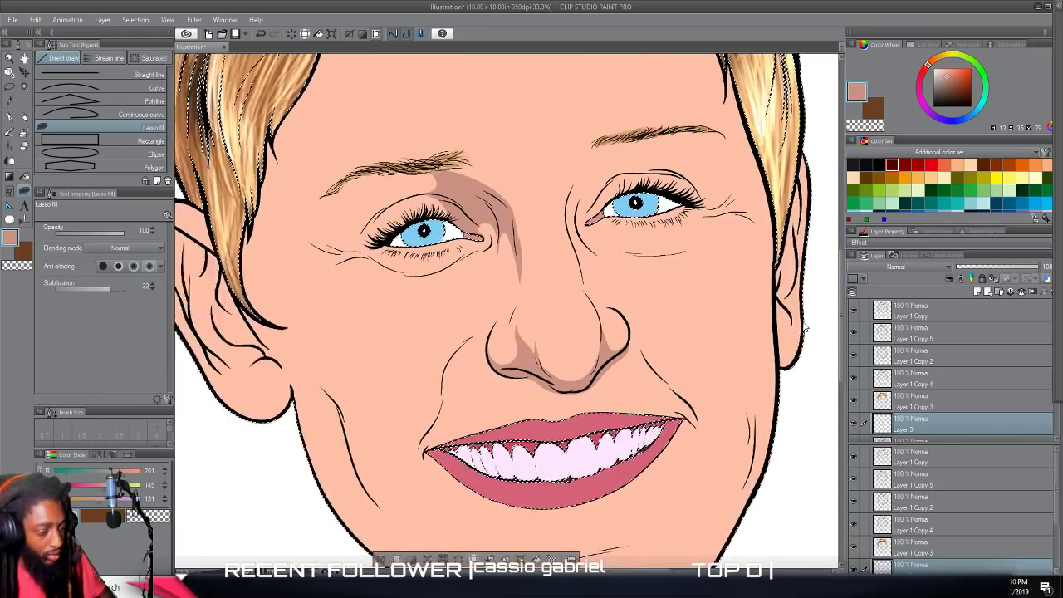
scroll(803, 321, "up", 2)
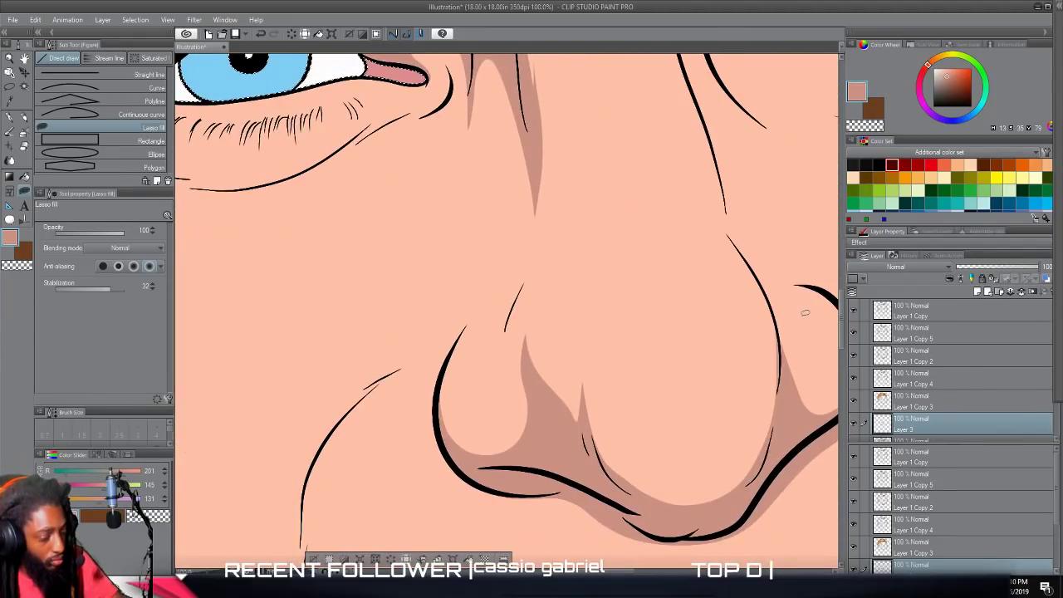
mouse_move(525, 400)
left_mouse_down()
mouse_move(459, 371)
mouse_move(444, 428)
mouse_move(439, 390)
mouse_move(481, 308)
mouse_move(542, 246)
mouse_move(526, 397)
left_mouse_up()
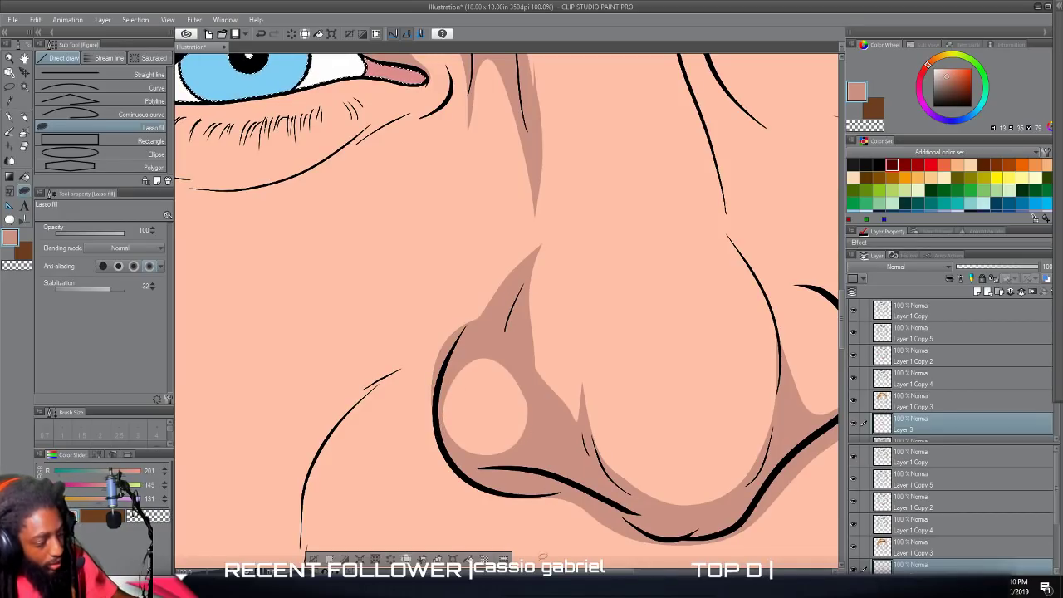
scroll(587, 555, "down", 2)
scroll(587, 542, "up", 3)
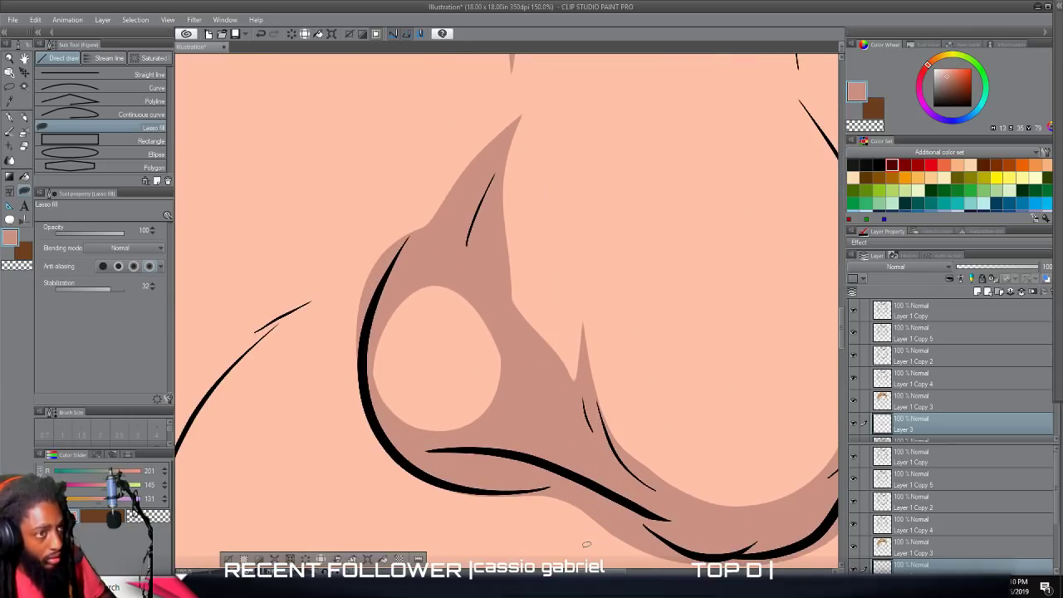
mouse_move(562, 379)
left_mouse_down()
mouse_move(569, 358)
mouse_move(532, 229)
mouse_move(562, 76)
mouse_move(538, 216)
mouse_move(574, 378)
left_mouse_up()
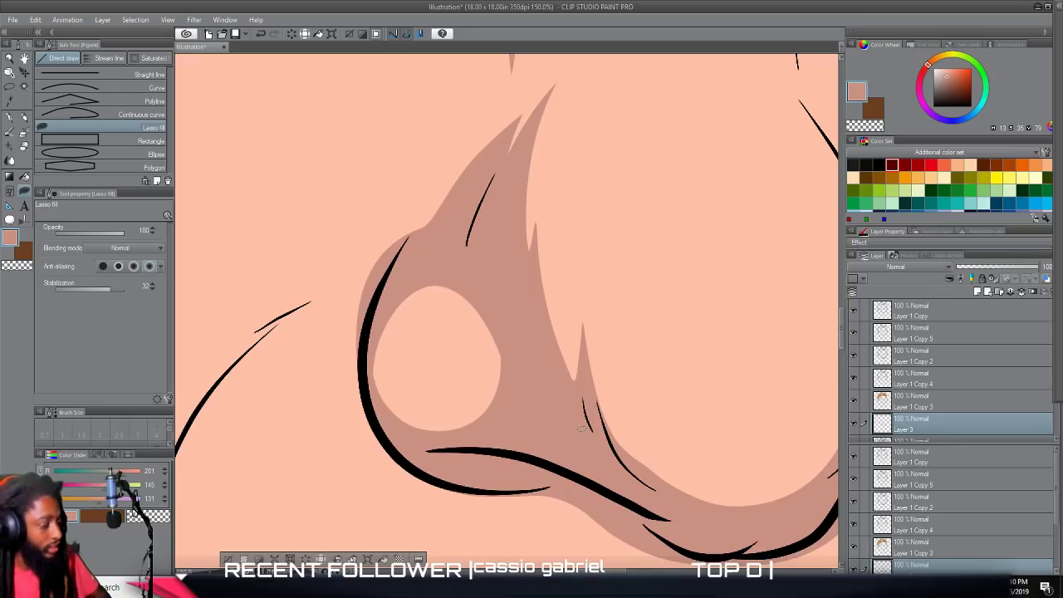
scroll(581, 429, "down", 2)
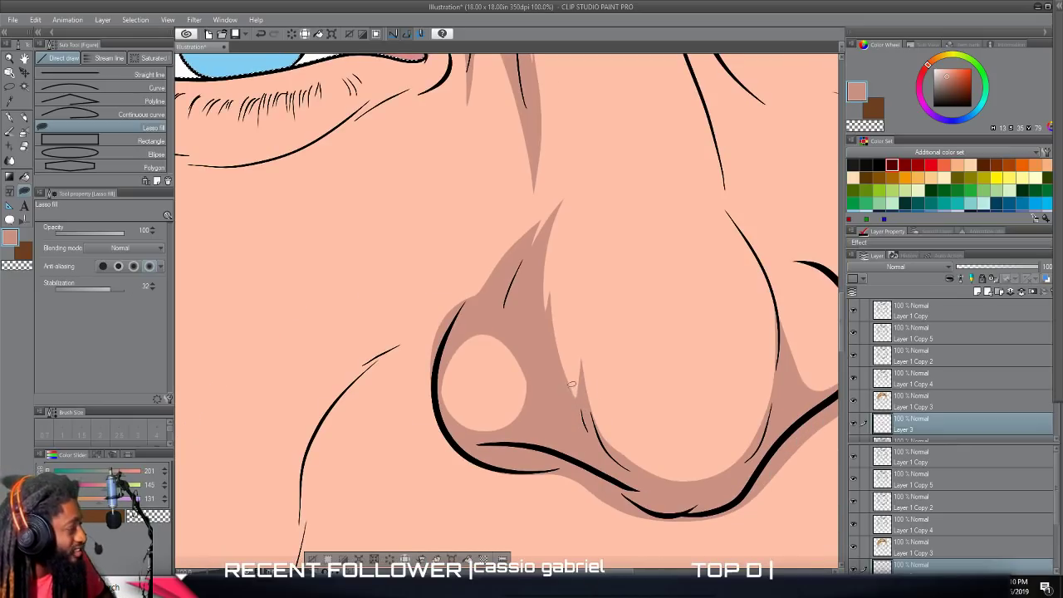
scroll(568, 374, "down", 2)
scroll(587, 393, "up", 1)
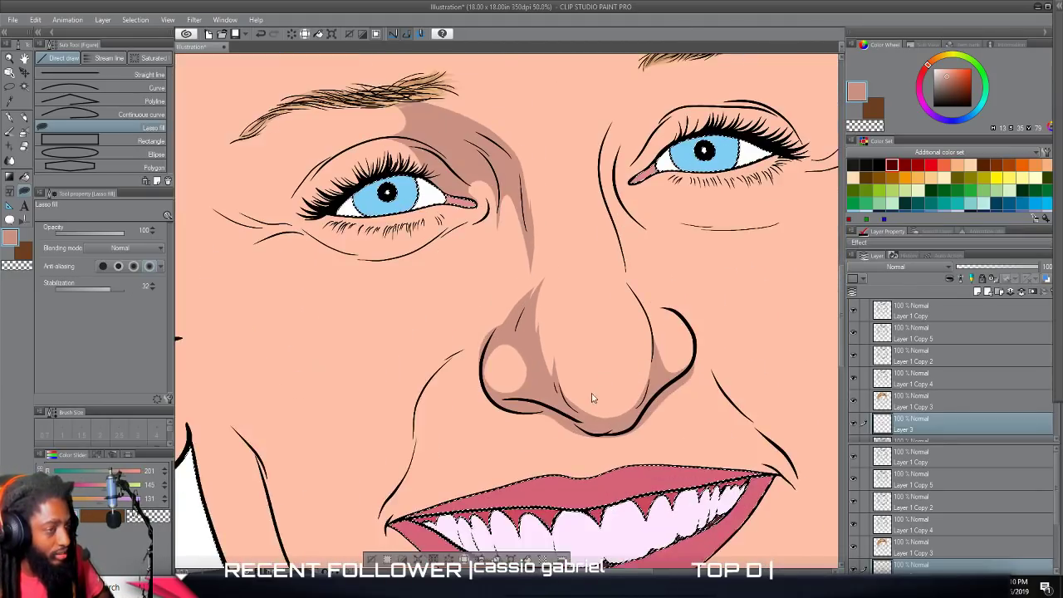
Lasso-fill a thin curved shadow along the left smile line, from the nostril toward the mouth corner, and thicken its upper part.
scroll(586, 391, "up", 3)
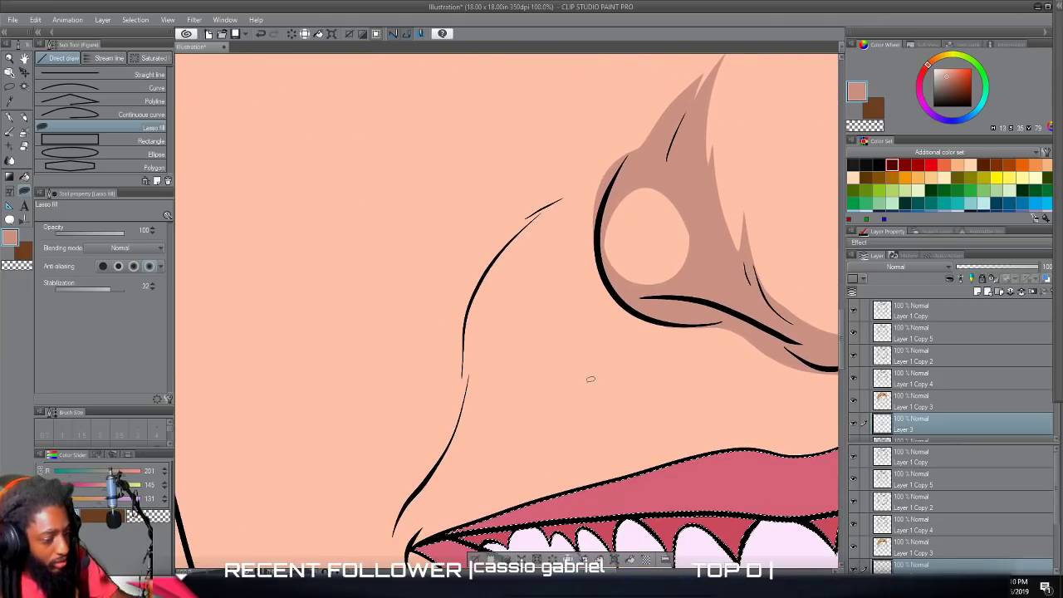
mouse_move(646, 154)
left_mouse_down()
mouse_move(549, 210)
mouse_move(503, 261)
mouse_move(453, 440)
mouse_move(416, 492)
mouse_move(439, 461)
mouse_move(468, 289)
mouse_move(515, 235)
mouse_move(599, 197)
mouse_move(589, 183)
mouse_move(515, 238)
left_mouse_up()
scroll(513, 407, "up", 2)
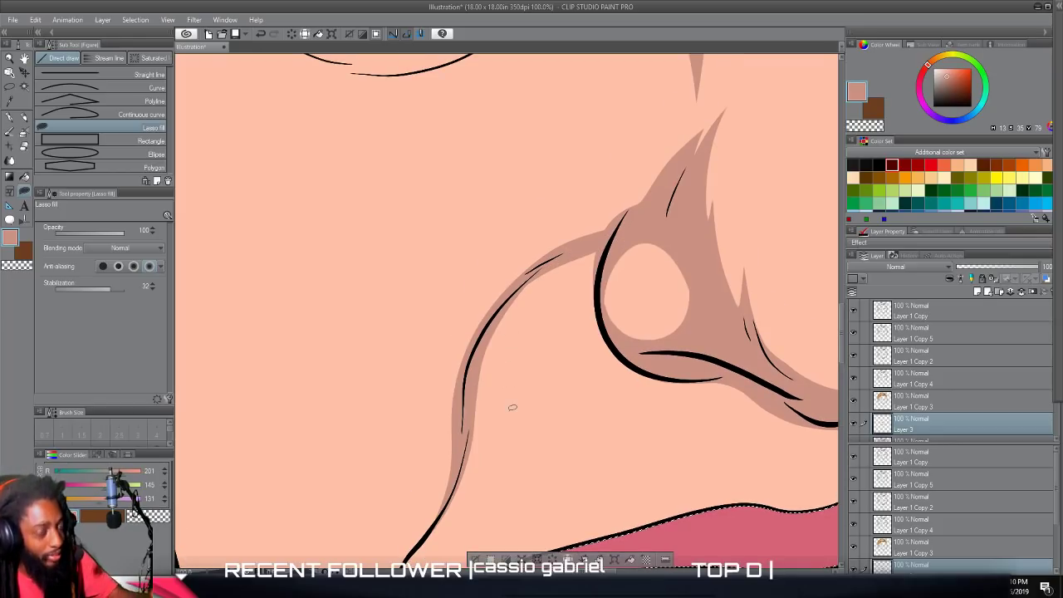
left_click_drag(619, 203, 529, 245)
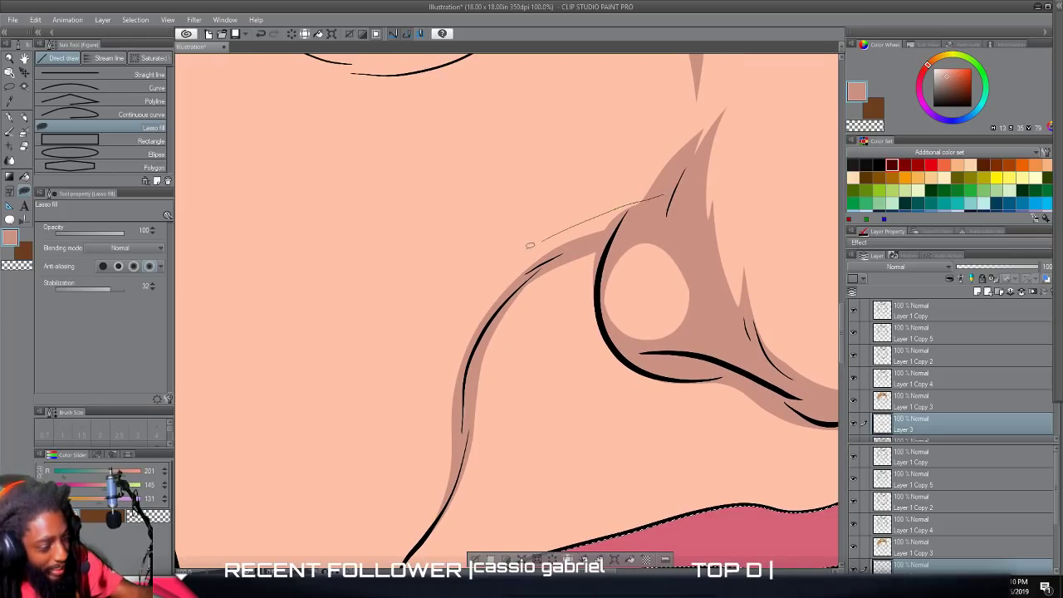
mouse_move(497, 292)
left_mouse_down()
mouse_move(475, 337)
mouse_move(507, 299)
left_mouse_up()
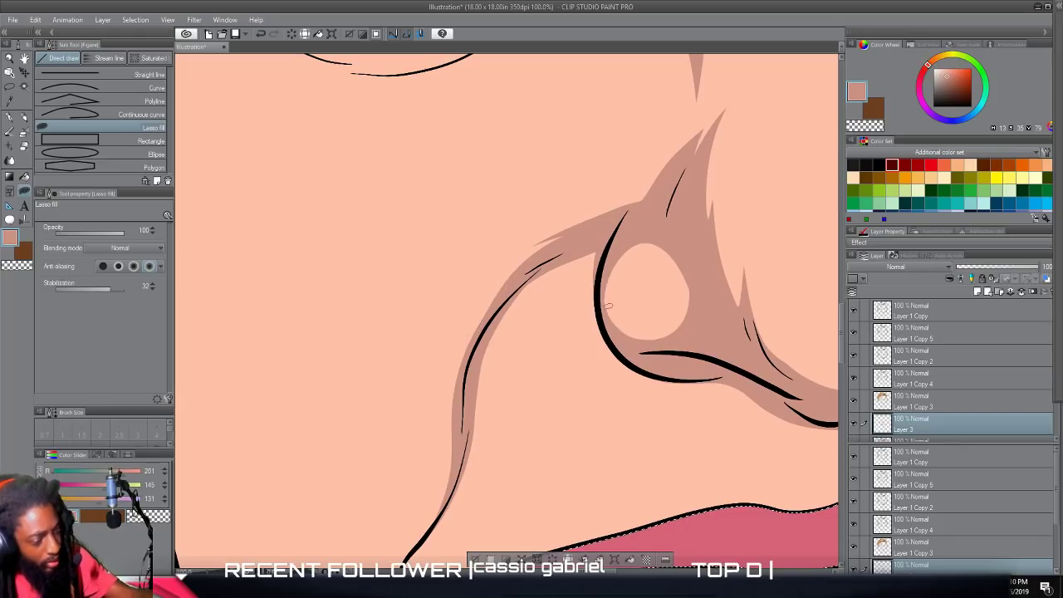
scroll(563, 417, "down", 5)
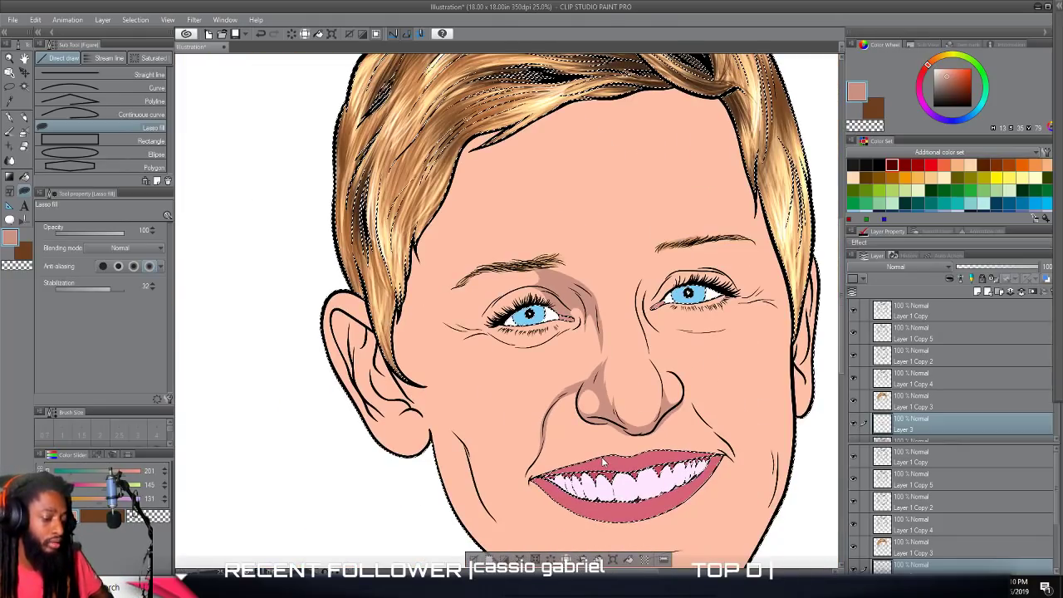
scroll(592, 451, "up", 1)
scroll(585, 447, "down", 2)
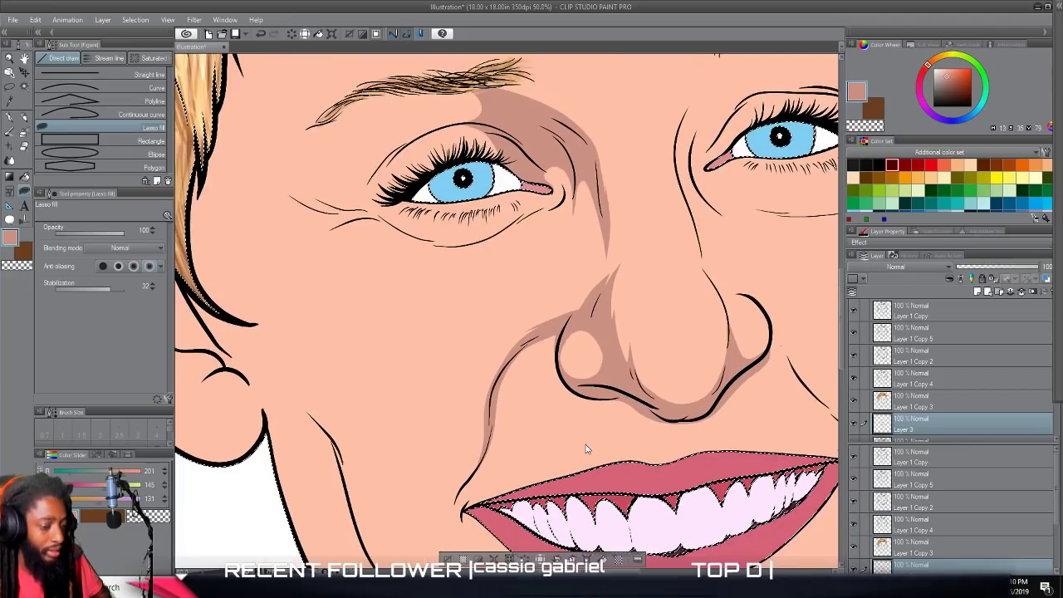
Lasso-fill a shadow around the left eye's outer side, from the eyebrow to the lower lid crease, leaving the brow bone and lid center light.
scroll(586, 449, "down", 1)
scroll(585, 442, "up", 3)
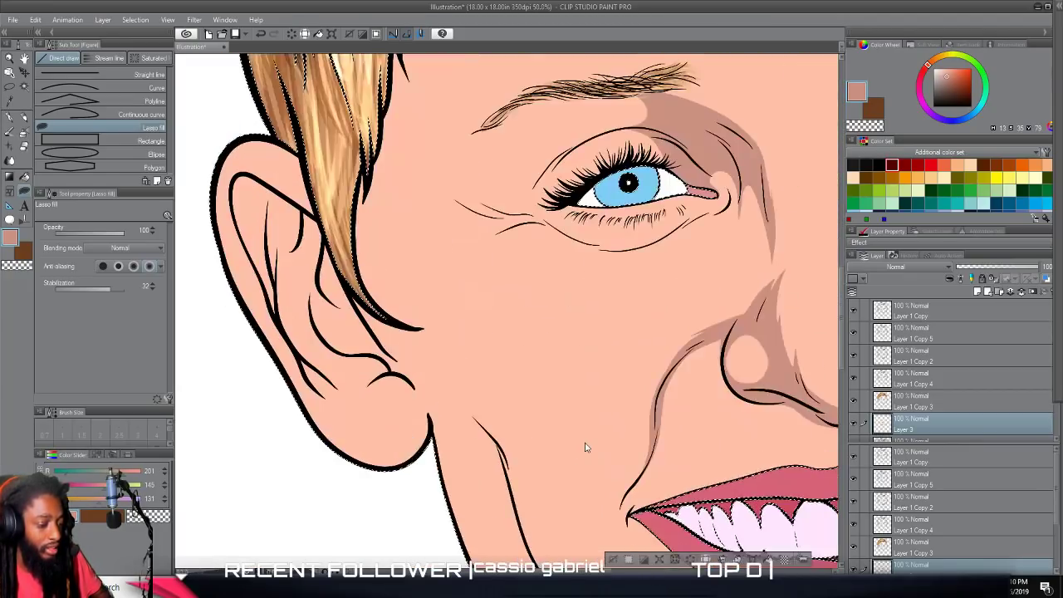
scroll(588, 438, "up", 3)
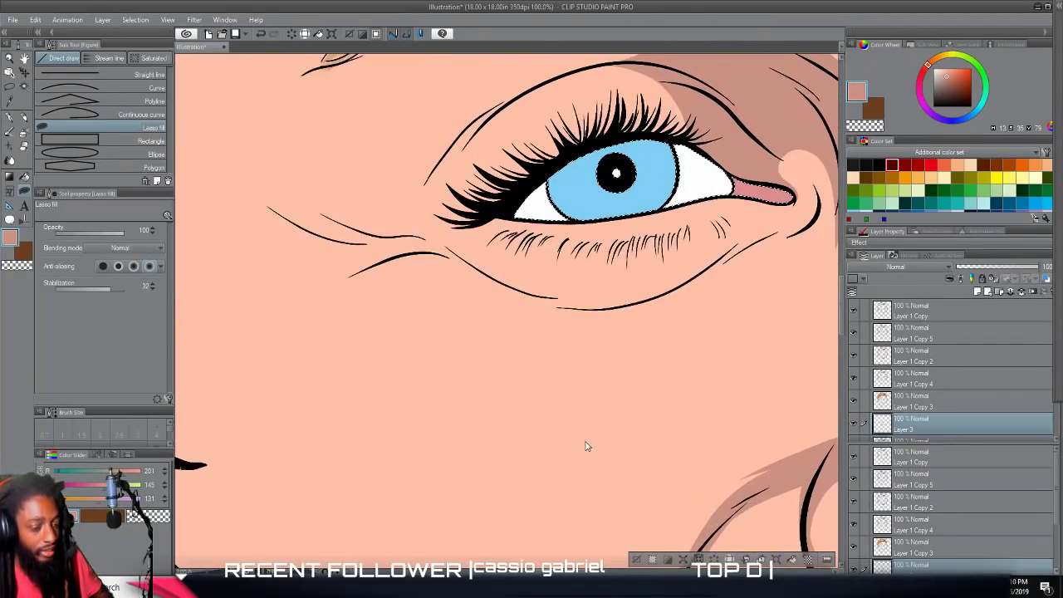
scroll(434, 319, "up", 3)
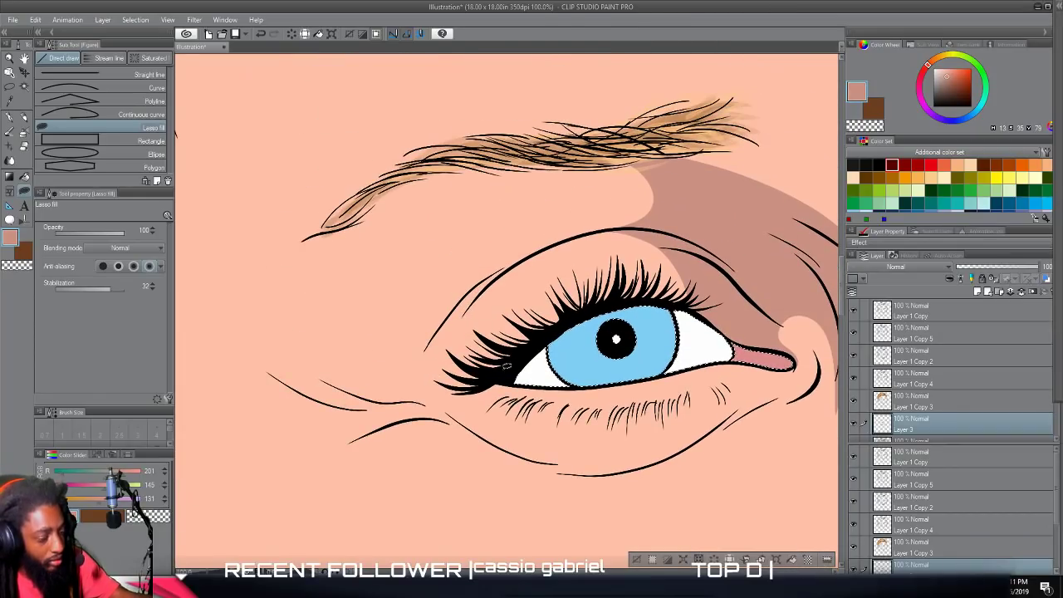
mouse_move(508, 297)
left_mouse_down()
mouse_move(587, 226)
mouse_move(402, 299)
mouse_move(360, 248)
mouse_move(431, 168)
mouse_move(311, 222)
mouse_move(245, 353)
mouse_move(321, 413)
mouse_move(432, 418)
mouse_move(543, 469)
mouse_move(611, 472)
left_mouse_up()
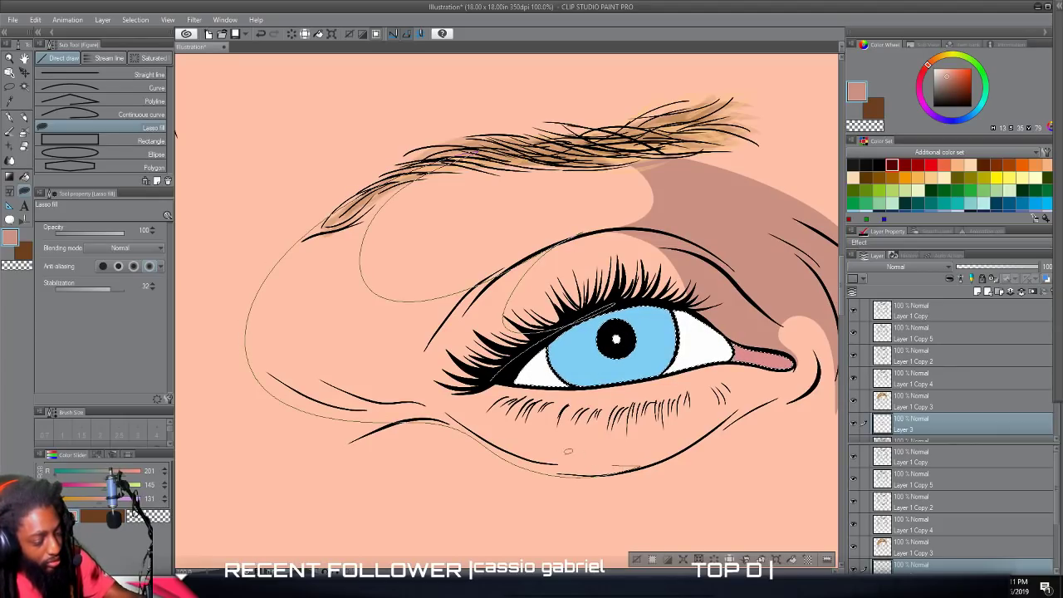
left_click_drag(579, 366, 579, 418)
mouse_move(590, 471)
left_mouse_down()
mouse_move(650, 463)
mouse_move(762, 390)
left_mouse_up()
left_click_drag(699, 426, 605, 468)
scroll(512, 496, "down", 1)
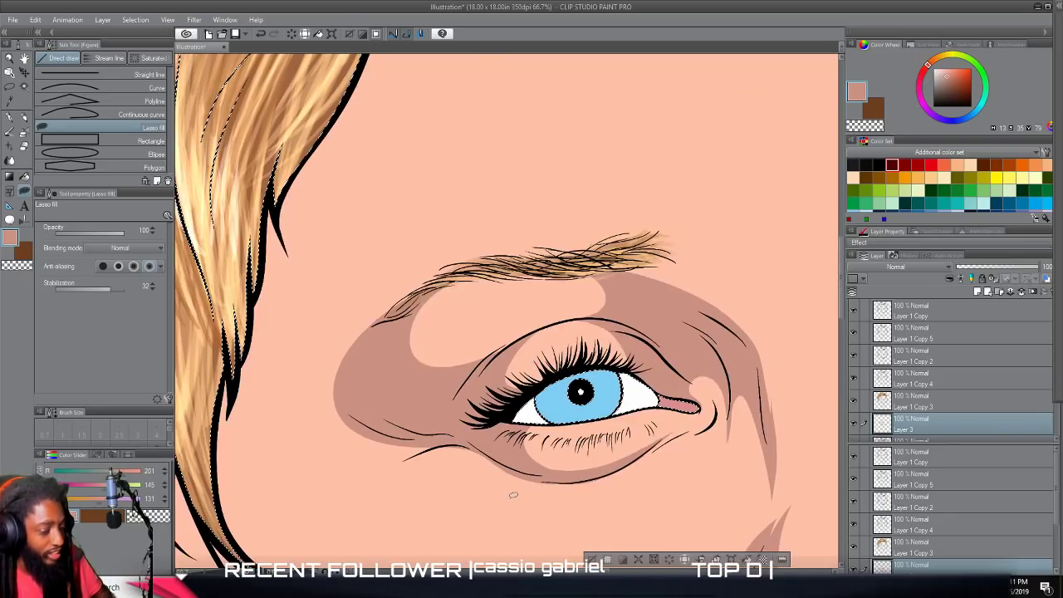
Lasso-fill a jagged shadow along the left hairline, from the forehead past the eyebrow's outer end to the cheek beside the ear.
scroll(513, 496, "down", 2)
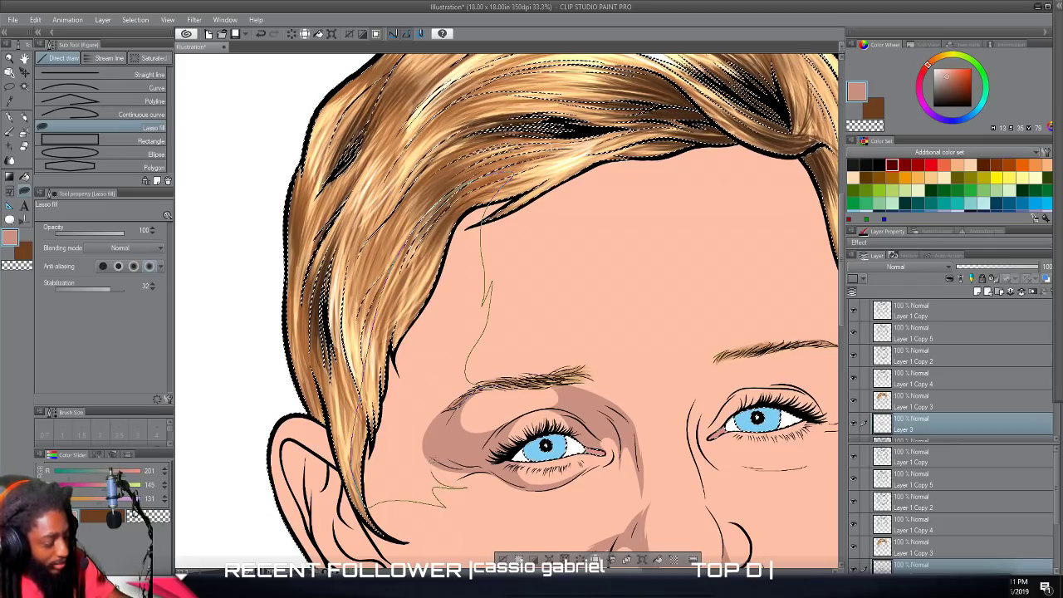
left_click_drag(372, 504, 365, 506)
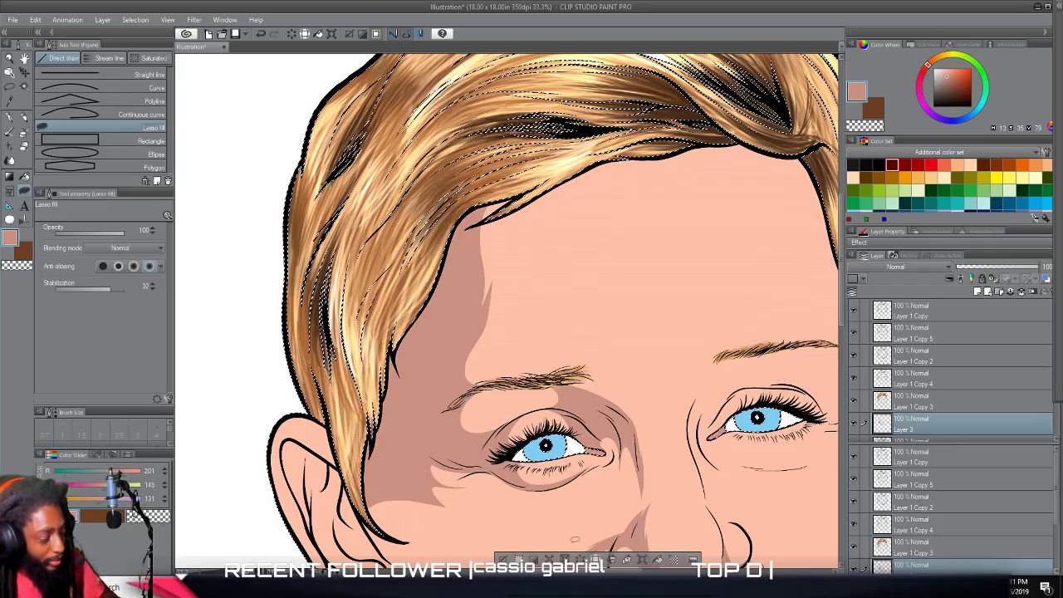
scroll(567, 527, "down", 5)
scroll(591, 496, "up", 4)
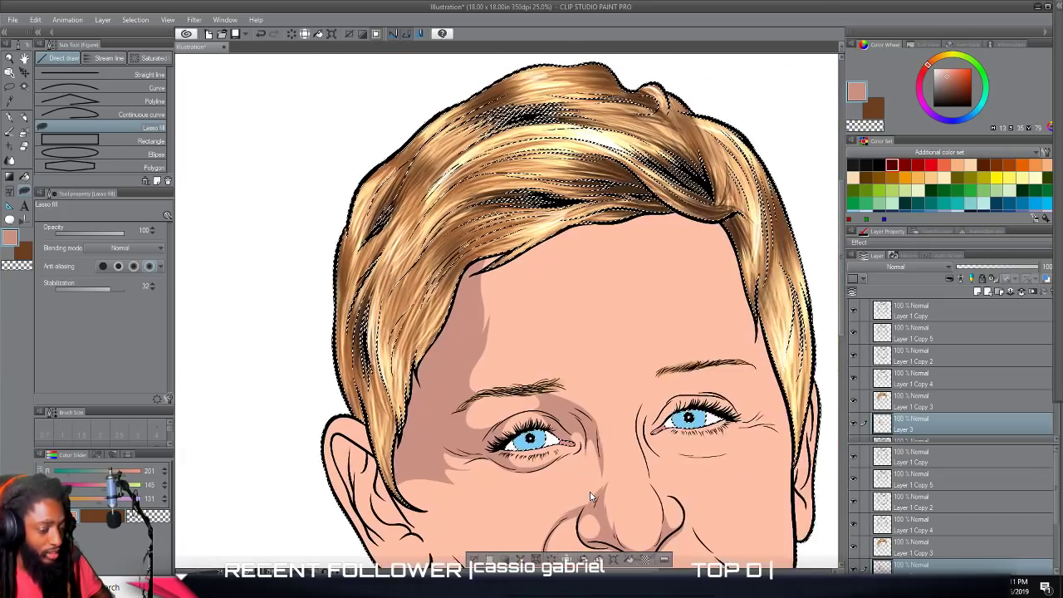
Lasso-fill a shadow from under the right eyebrow down the eye's inner side to the nose bridge, with pointed offshoots over the lid and cheek.
scroll(593, 490, "down", 2)
scroll(593, 488, "up", 3)
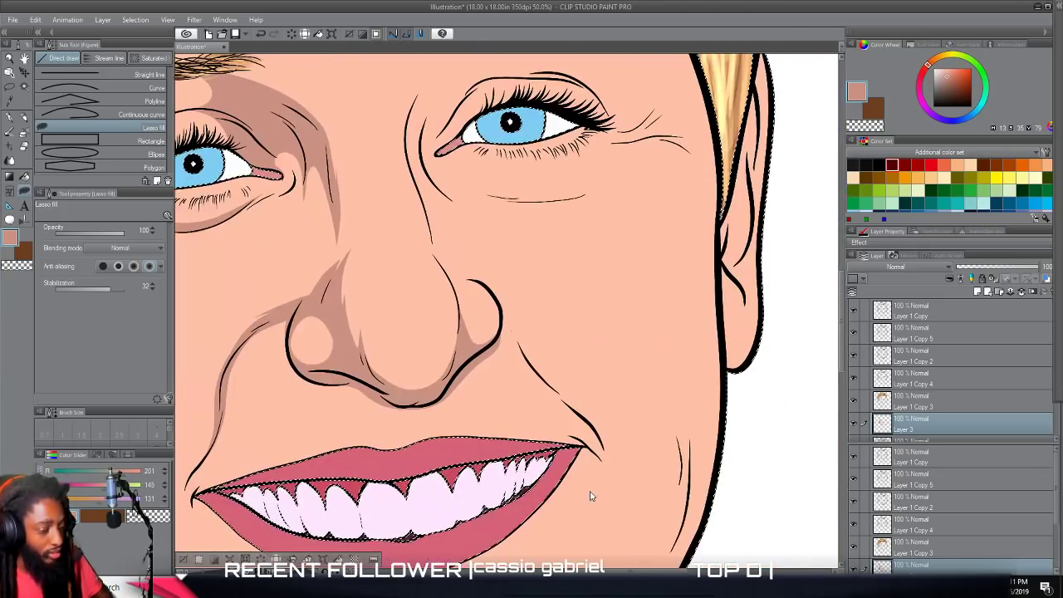
scroll(593, 488, "up", 1)
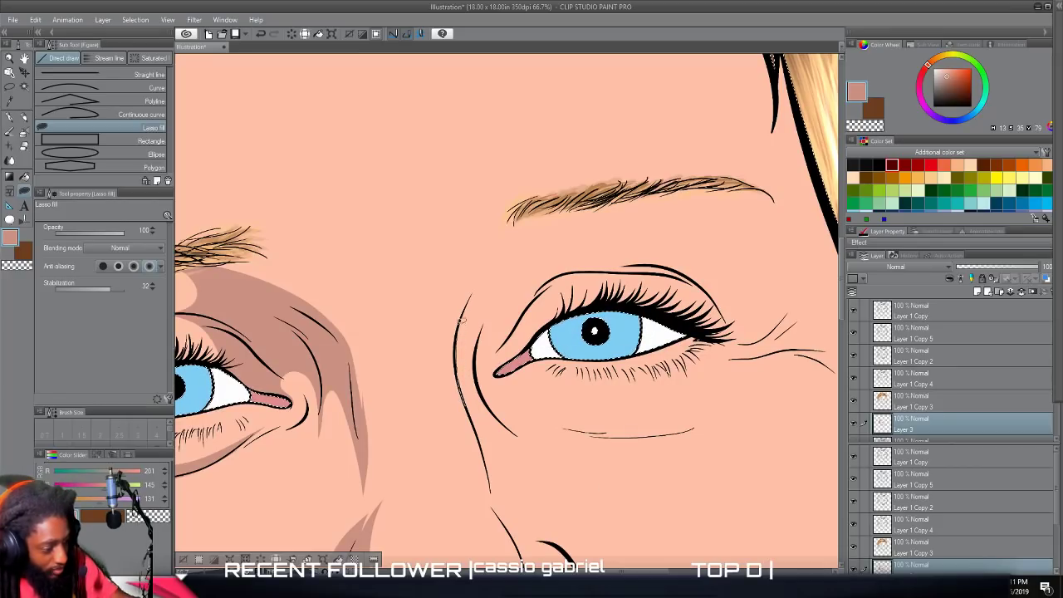
left_click_drag(479, 274, 512, 220)
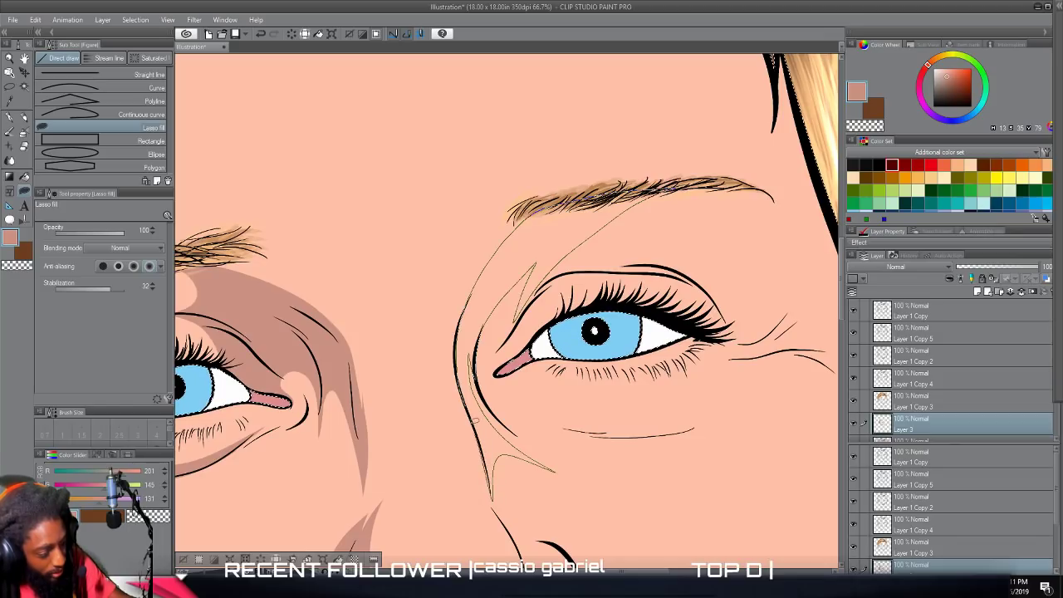
left_click_drag(475, 422, 457, 387)
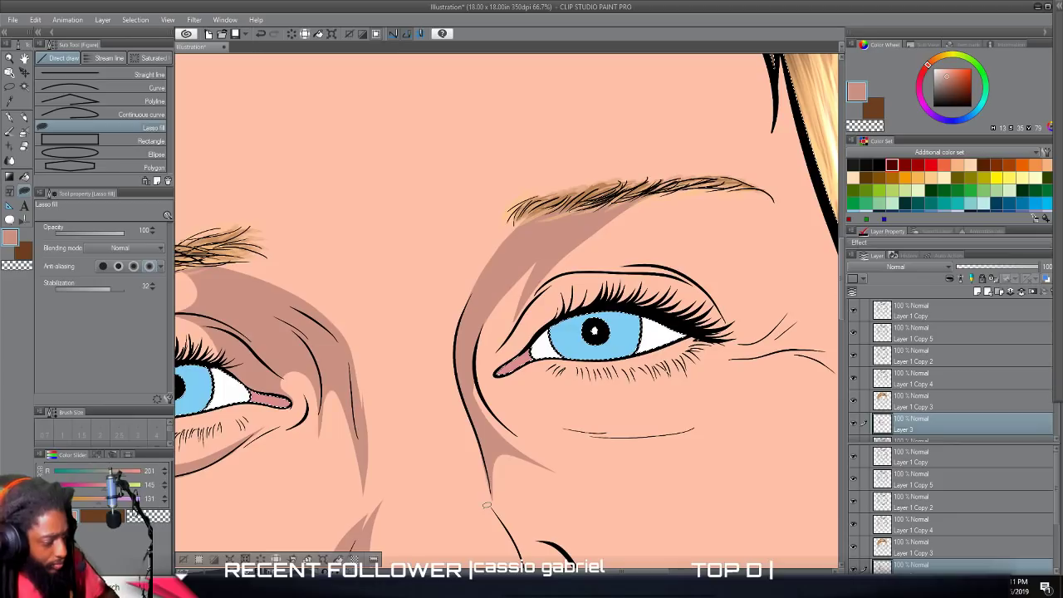
Lasso-fill a shadow along the left jawline toward the chin and a narrow band beside the cheek crease, leaving a light strip between them.
scroll(486, 505, "down", 5)
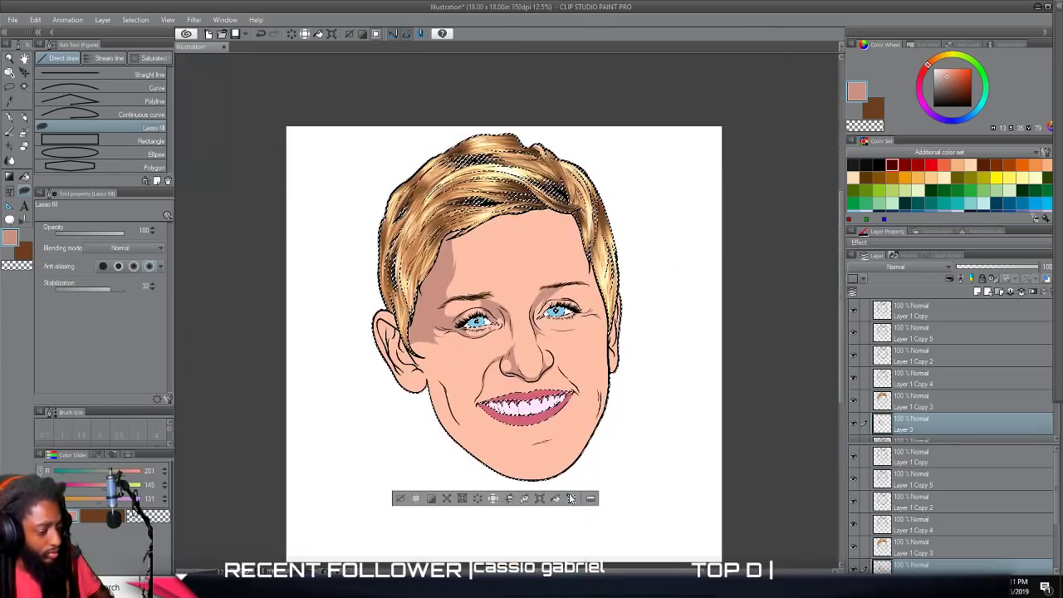
scroll(570, 497, "up", 3)
scroll(570, 497, "down", 3)
scroll(572, 493, "left", 1)
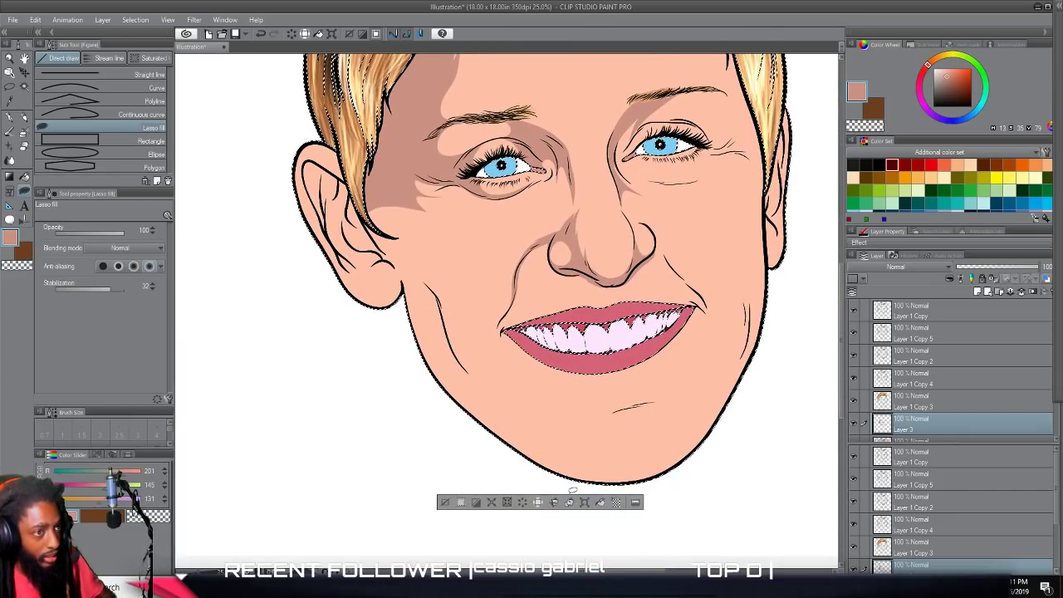
scroll(572, 490, "up", 1)
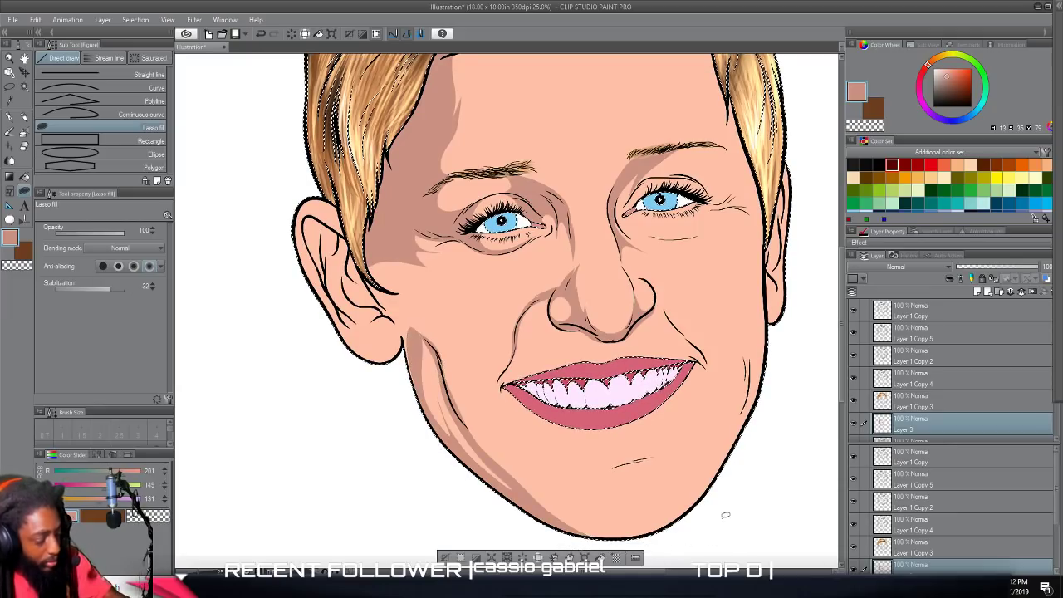
Extend the left cheek shadow from the hair tip beside the ear down to the jaw, thicken the crease's outer edge and add thin pointed accents.
scroll(759, 553, "down", 5)
scroll(750, 535, "up", 8)
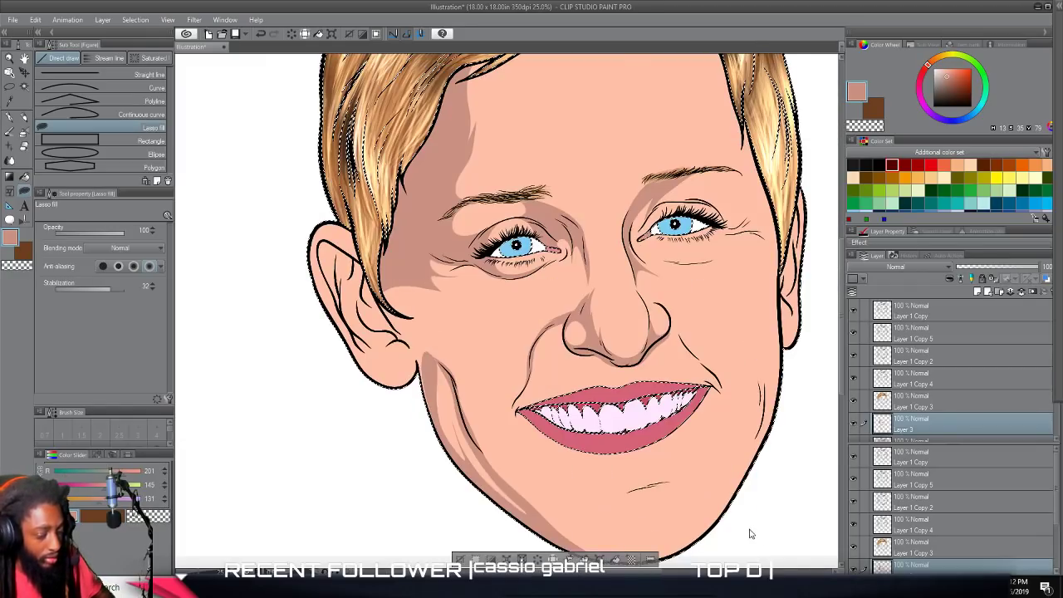
scroll(749, 530, "up", 1)
scroll(749, 530, "left", 8)
scroll(749, 527, "up", 6)
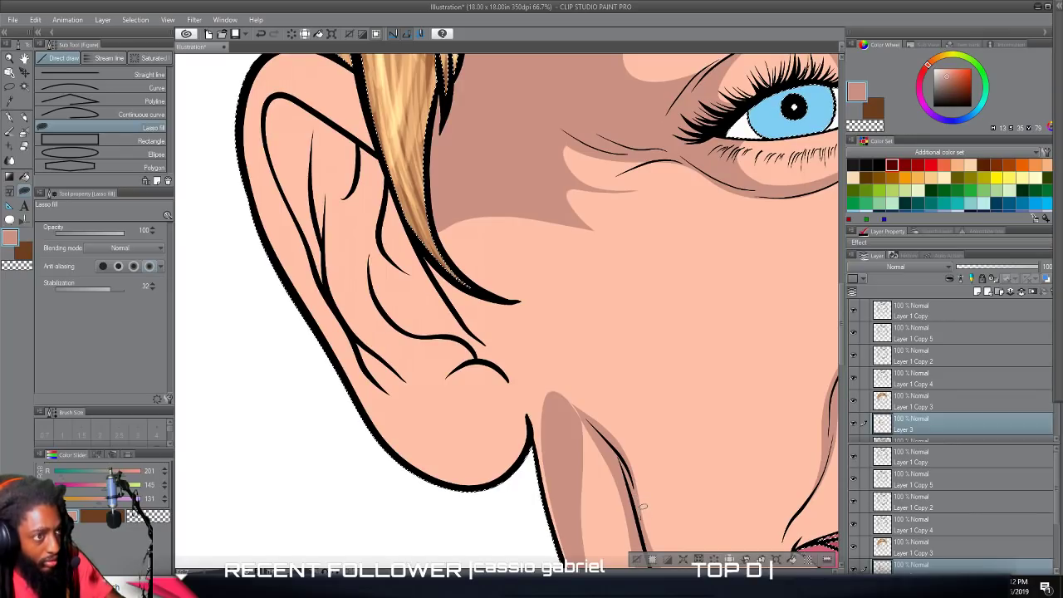
mouse_move(632, 449)
left_mouse_down()
mouse_move(541, 337)
mouse_move(516, 282)
mouse_move(531, 236)
mouse_move(586, 232)
mouse_move(645, 196)
mouse_move(595, 197)
mouse_move(581, 179)
mouse_move(514, 155)
mouse_move(419, 158)
mouse_move(427, 257)
mouse_move(537, 436)
mouse_move(566, 530)
mouse_move(583, 428)
mouse_move(638, 525)
left_mouse_up()
scroll(537, 491, "down", 2)
mouse_move(535, 281)
left_mouse_down()
mouse_move(540, 347)
mouse_move(613, 521)
mouse_move(540, 267)
left_mouse_up()
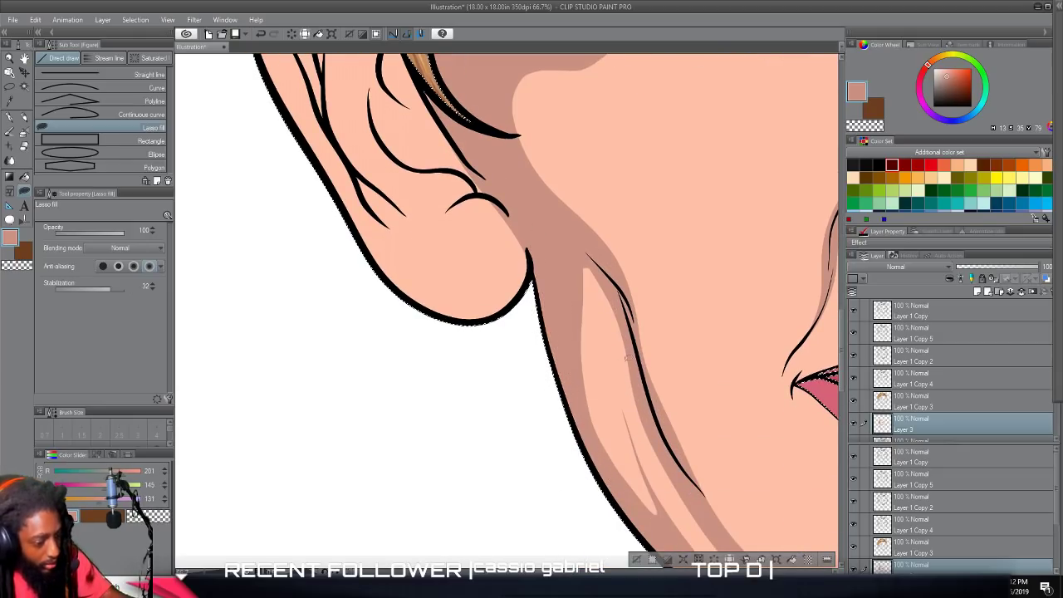
mouse_move(648, 418)
left_mouse_down()
mouse_move(598, 336)
mouse_move(571, 322)
mouse_move(574, 250)
left_mouse_up()
Lasso-fill a long pointed shadow inside the light strip between the left jawline and the cheek crease.
scroll(639, 528, "down", 3)
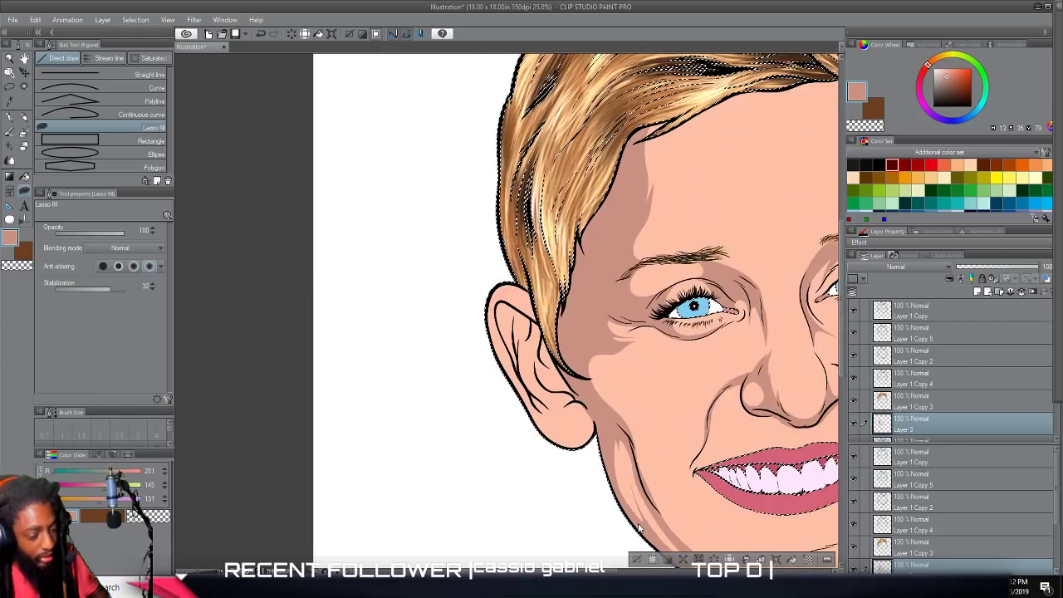
scroll(640, 528, "down", 2)
scroll(660, 505, "up", 2)
scroll(662, 500, "up", 1)
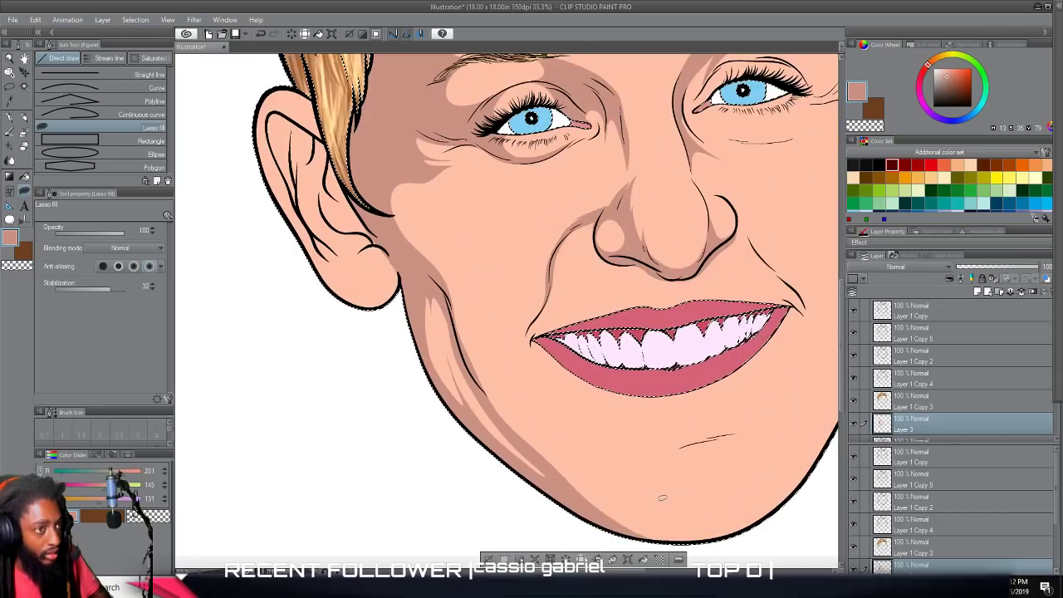
scroll(662, 499, "up", 2)
scroll(660, 504, "left", 5)
scroll(662, 499, "up", 2)
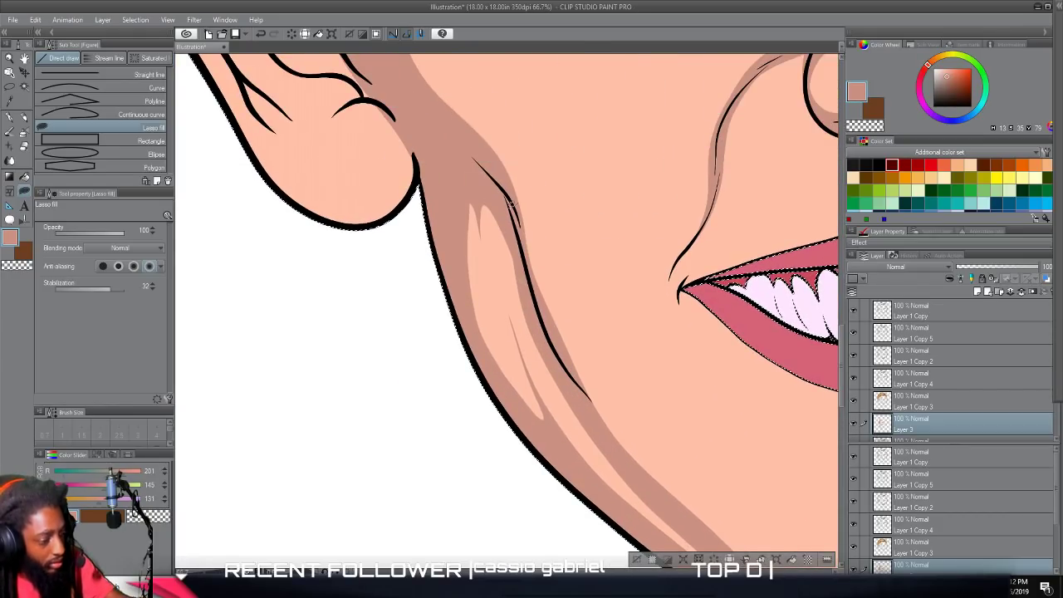
mouse_move(503, 221)
left_mouse_down()
mouse_move(511, 353)
mouse_move(482, 249)
mouse_move(497, 214)
mouse_move(505, 219)
left_mouse_up()
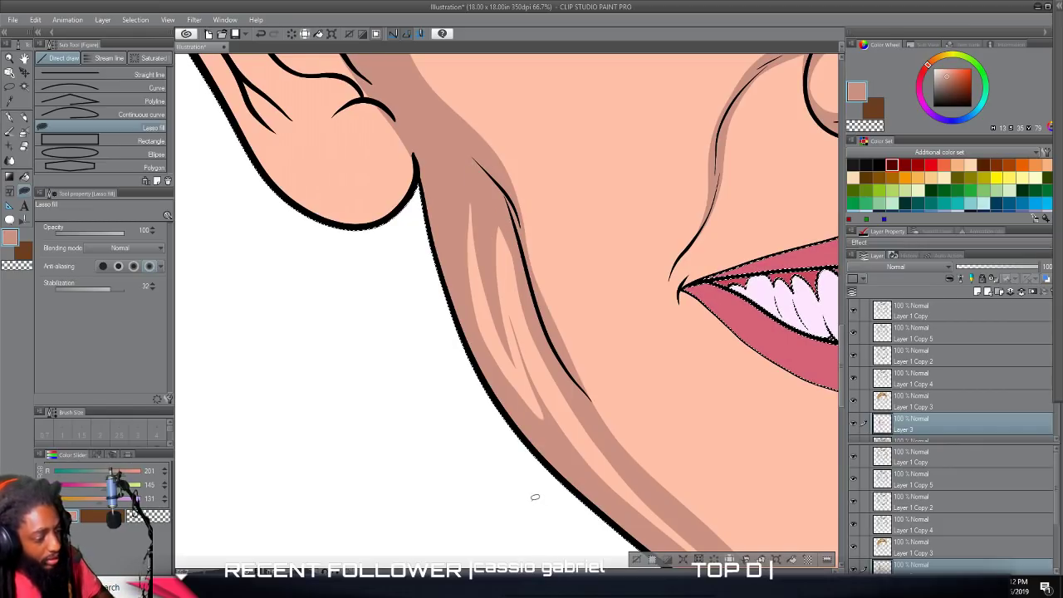
Lasso-fill shadows above the left earlobe, in the ear's central hollow and inside its upper fold, leaving rounded light areas.
scroll(534, 497, "down", 5)
scroll(571, 483, "up", 3)
scroll(570, 483, "up", 3)
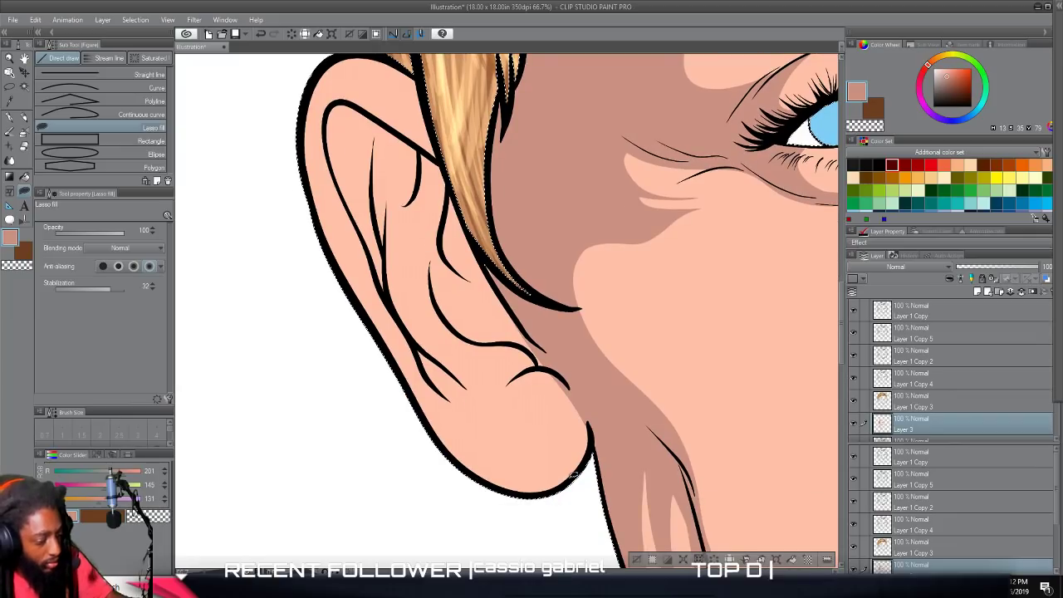
mouse_move(589, 432)
left_mouse_down()
mouse_move(540, 388)
mouse_move(488, 415)
mouse_move(517, 359)
mouse_move(531, 366)
mouse_move(507, 347)
left_mouse_up()
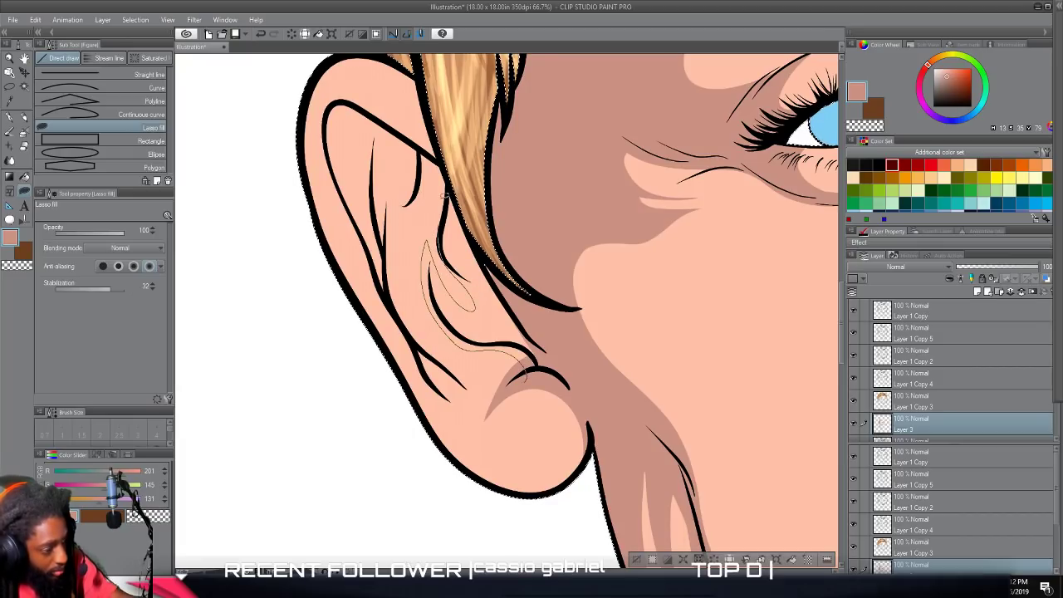
left_click_drag(546, 302, 500, 330)
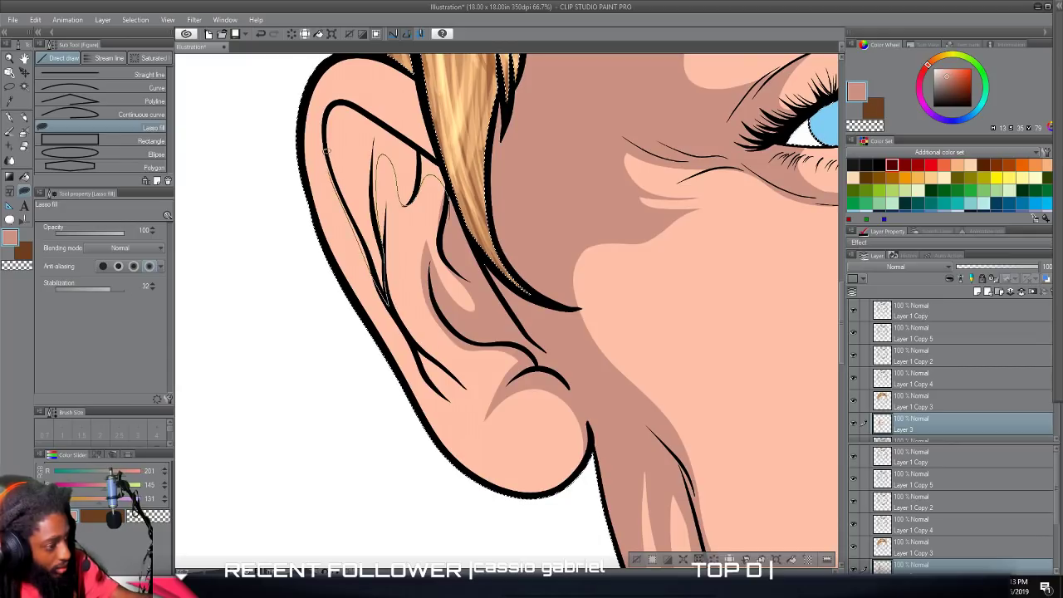
left_click_drag(436, 184, 437, 186)
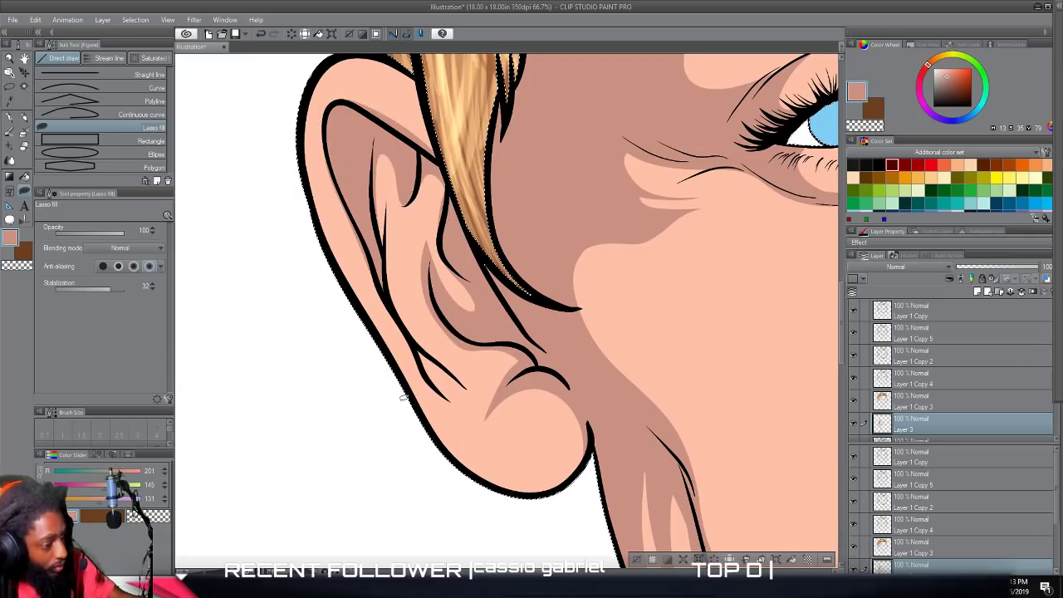
Shade the left ear's lower fold lines with pointed shapes, then the inner edge of its outer rim and the upper rim beside the hair.
mouse_move(423, 378)
left_mouse_down()
mouse_move(469, 421)
mouse_move(405, 317)
left_mouse_up()
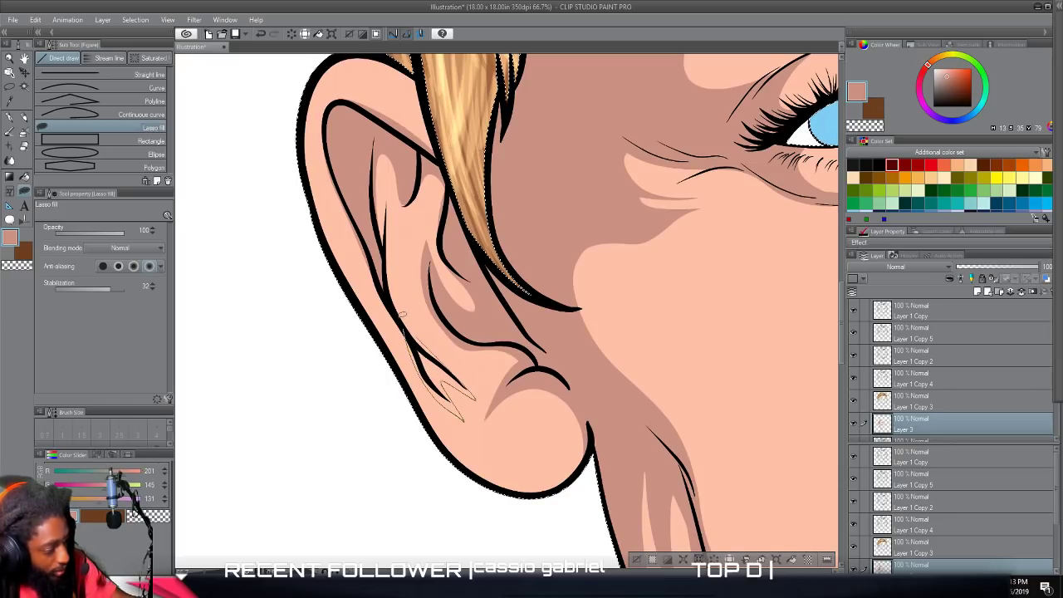
left_click_drag(371, 215, 371, 214)
left_click_drag(382, 313, 332, 195)
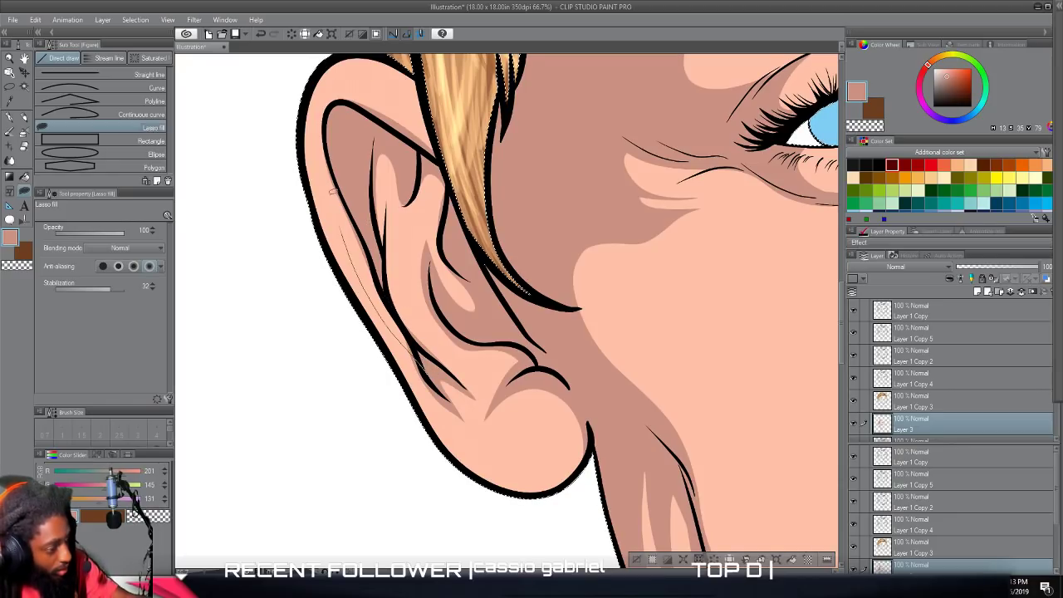
scroll(395, 132, "up", 3)
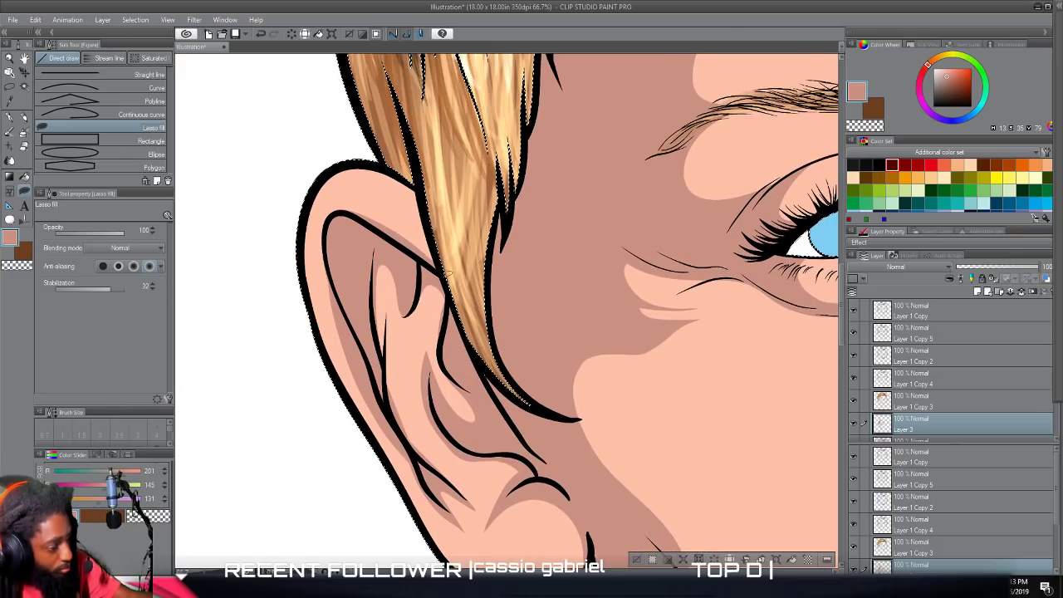
mouse_move(411, 215)
left_mouse_down()
mouse_move(382, 155)
mouse_move(390, 208)
mouse_move(333, 212)
mouse_move(311, 365)
left_mouse_up()
mouse_move(388, 240)
left_mouse_down()
mouse_move(423, 207)
mouse_move(388, 155)
left_mouse_up()
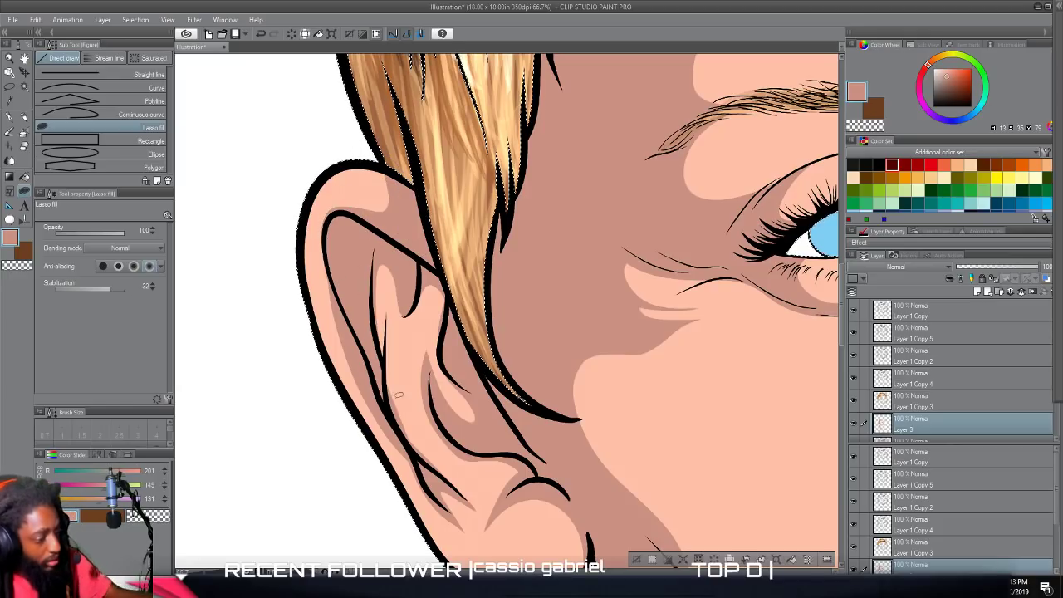
Lasso-fill a curved shadow over the right nostril and down the right smile line, tapering toward the mouth corner.
scroll(599, 493, "down", 1)
scroll(611, 496, "down", 4)
scroll(635, 488, "right", 2)
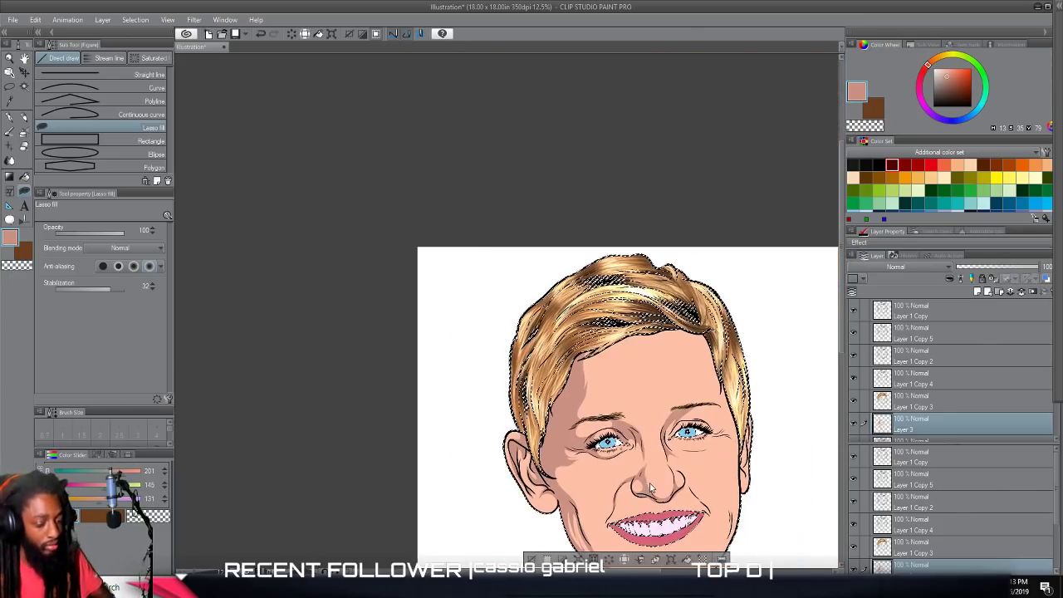
scroll(656, 476, "down", 2)
scroll(655, 478, "up", 2)
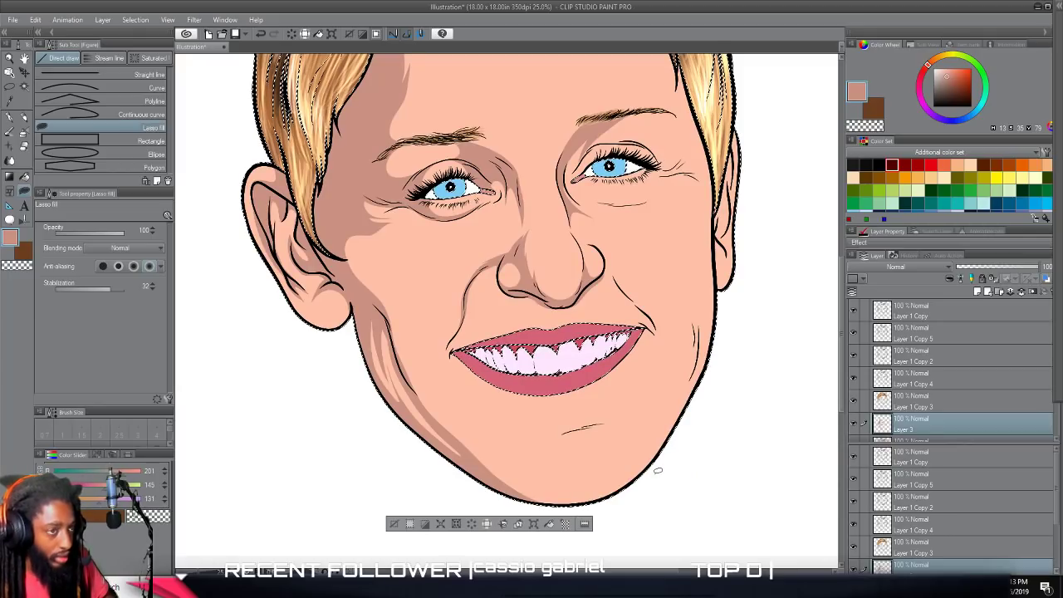
scroll(655, 478, "up", 1)
scroll(657, 470, "up", 3)
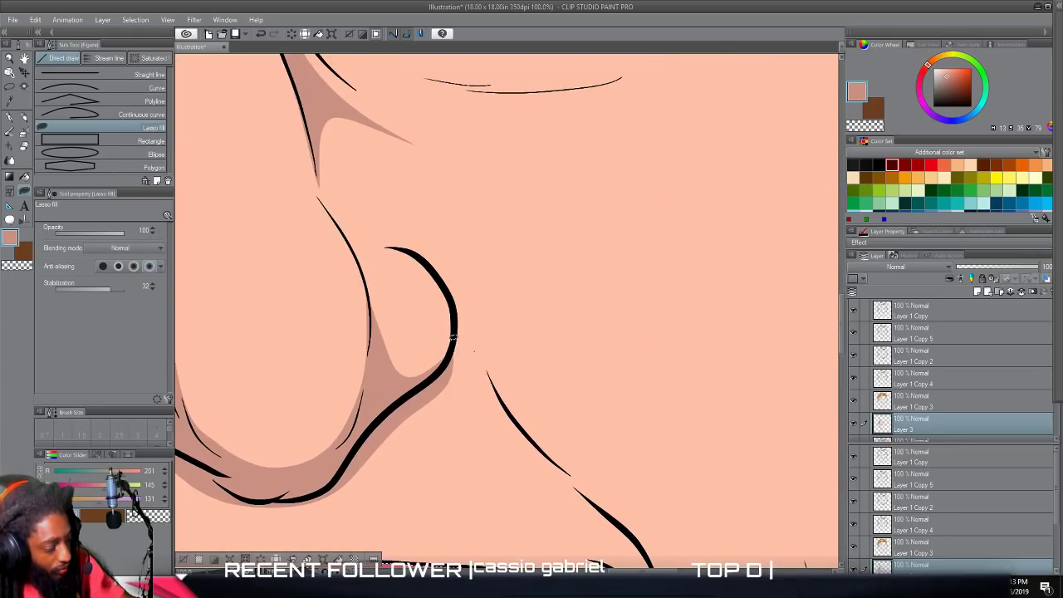
left_click_drag(509, 411, 628, 527)
left_click_drag(571, 433, 489, 279)
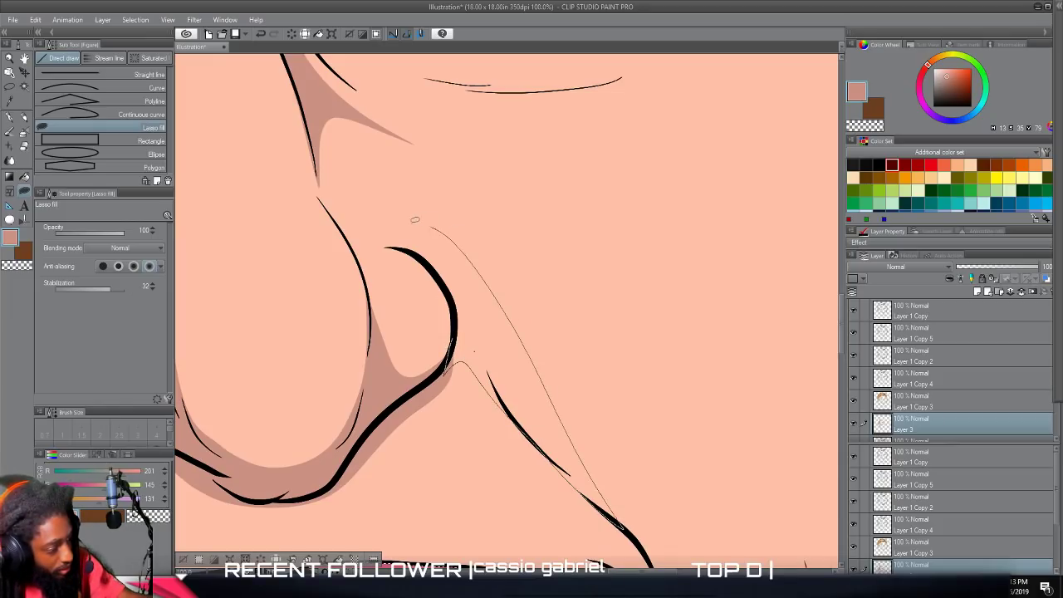
mouse_move(423, 265)
left_mouse_down()
mouse_move(451, 304)
mouse_move(429, 381)
left_mouse_up()
Lasso-fill a shadow around the right eye's outer side, covering the outer upper lid, crow's-feet creases and under-eye fold with tapered ends.
scroll(575, 527, "down", 5)
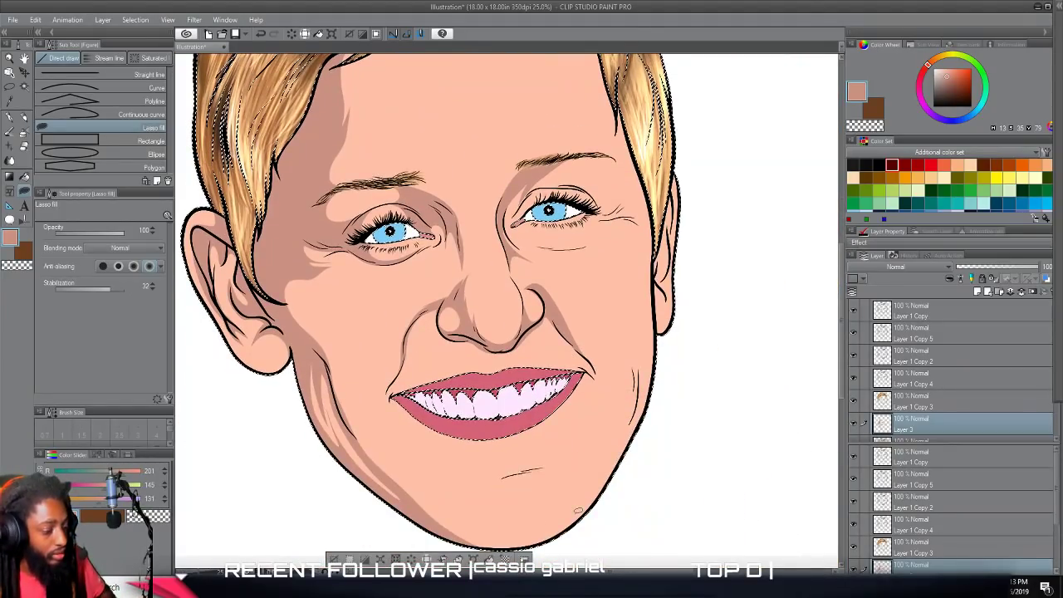
scroll(578, 510, "up", 3)
scroll(578, 510, "up", 5)
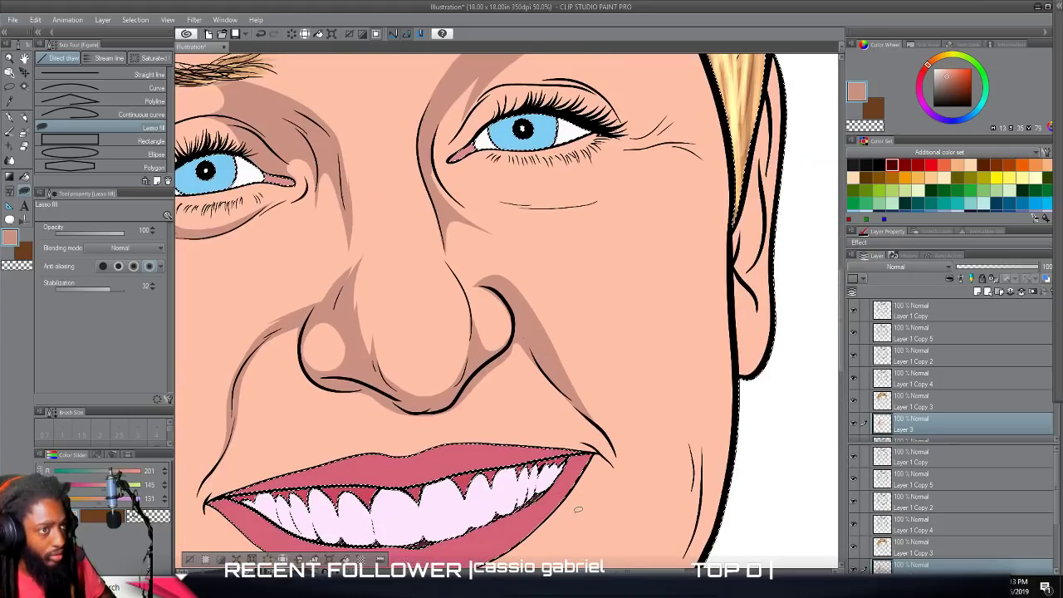
scroll(578, 509, "up", 4)
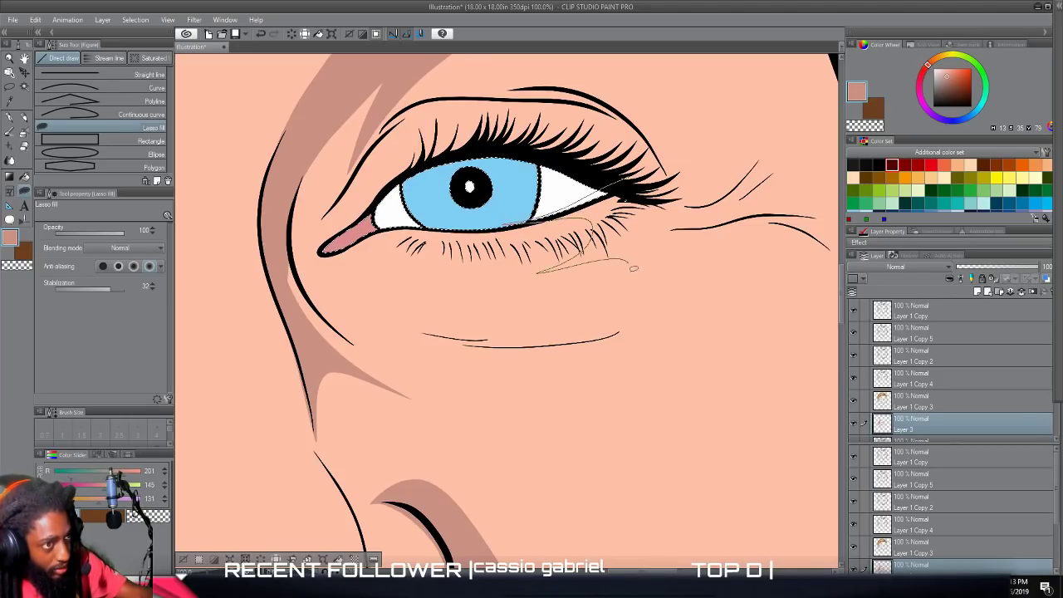
mouse_move(568, 315)
left_mouse_down()
mouse_move(426, 312)
mouse_move(511, 332)
mouse_move(583, 330)
mouse_move(632, 315)
left_mouse_up()
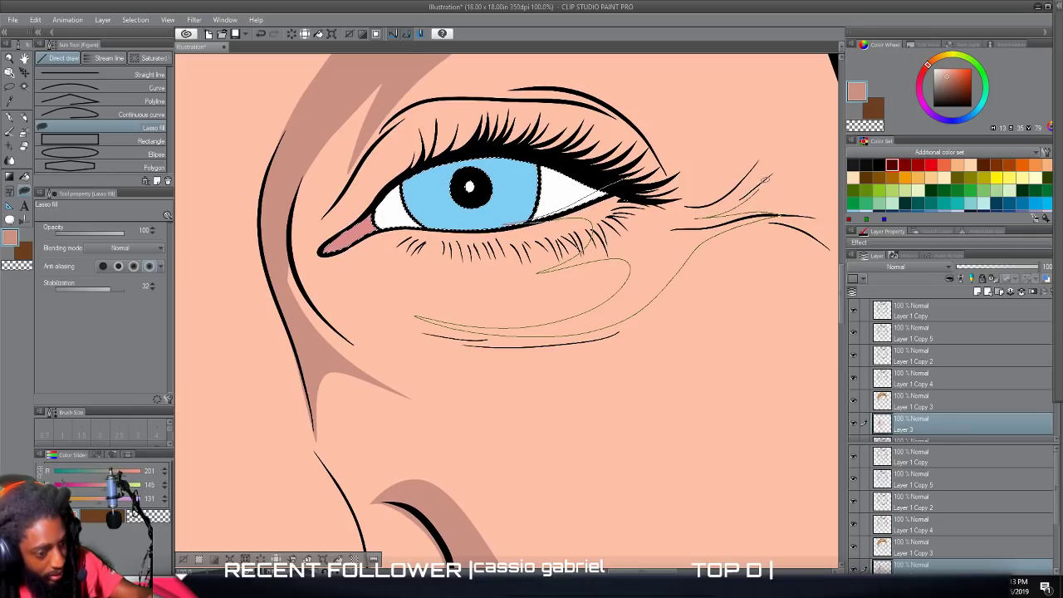
mouse_move(727, 198)
left_mouse_down()
mouse_move(782, 126)
mouse_move(699, 176)
left_mouse_up()
left_click_drag(664, 130, 586, 89)
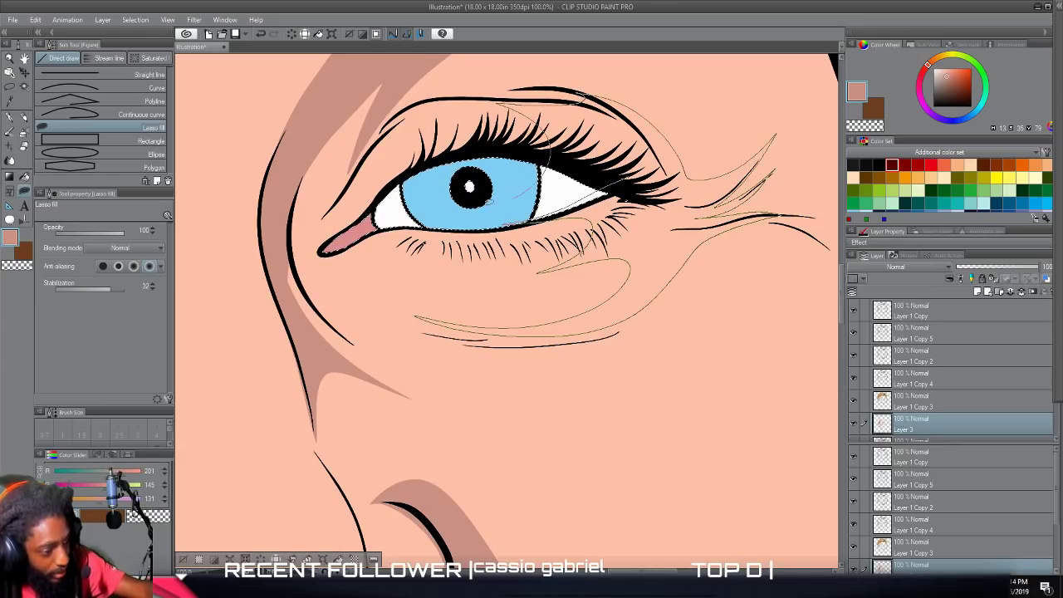
left_click_drag(499, 106, 478, 130)
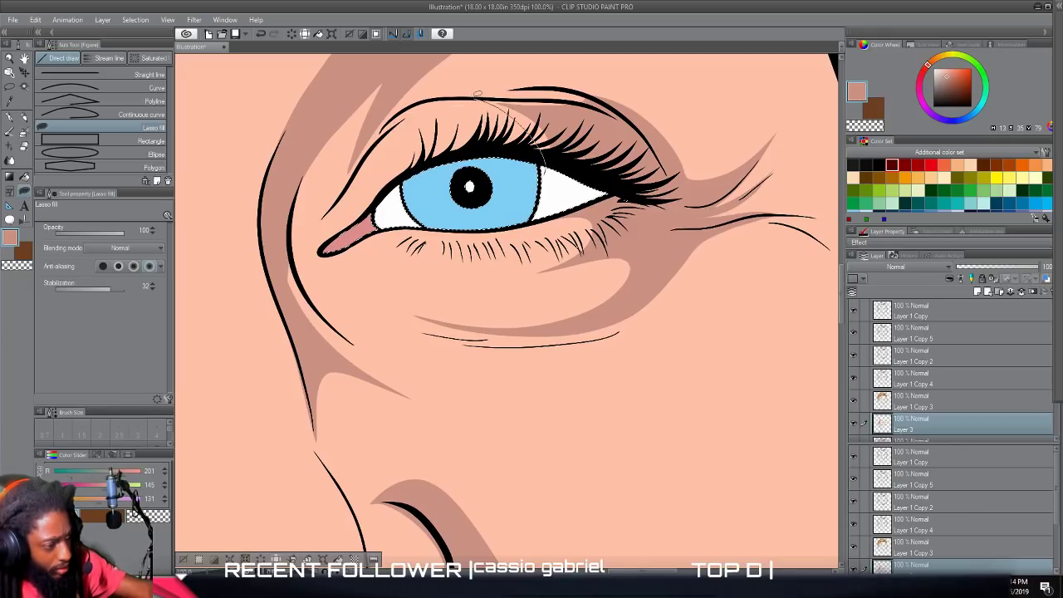
left_click_drag(610, 141, 607, 128)
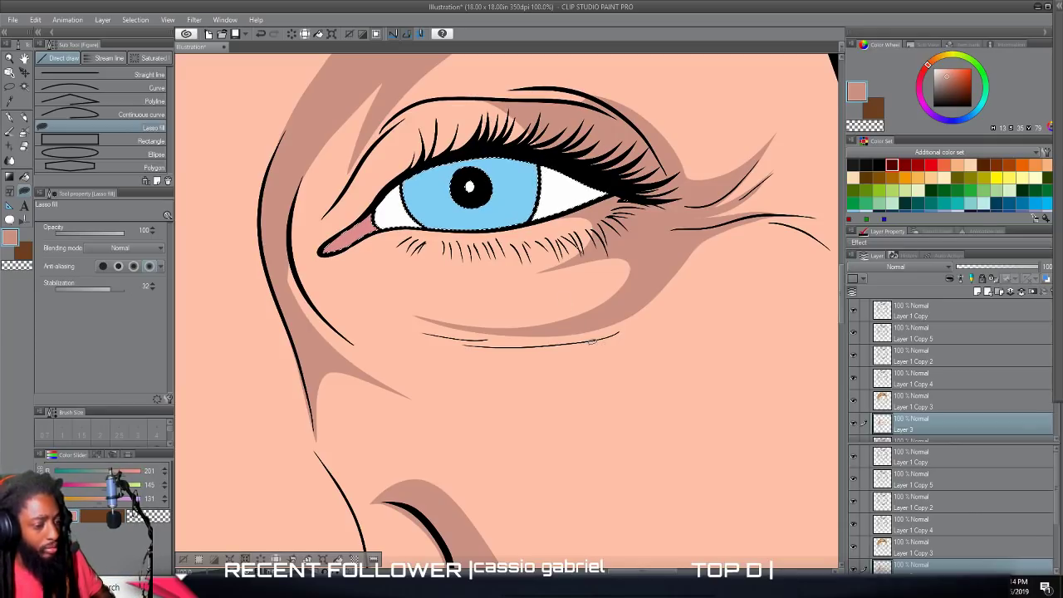
scroll(591, 341, "down", 5)
scroll(591, 341, "up", 3)
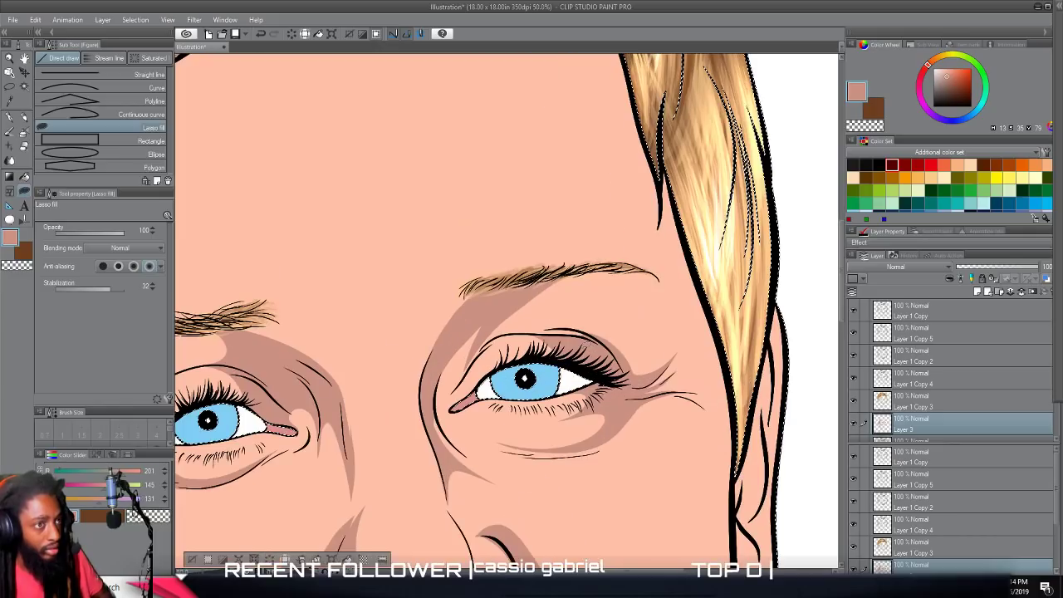
scroll(586, 344, "up", 1)
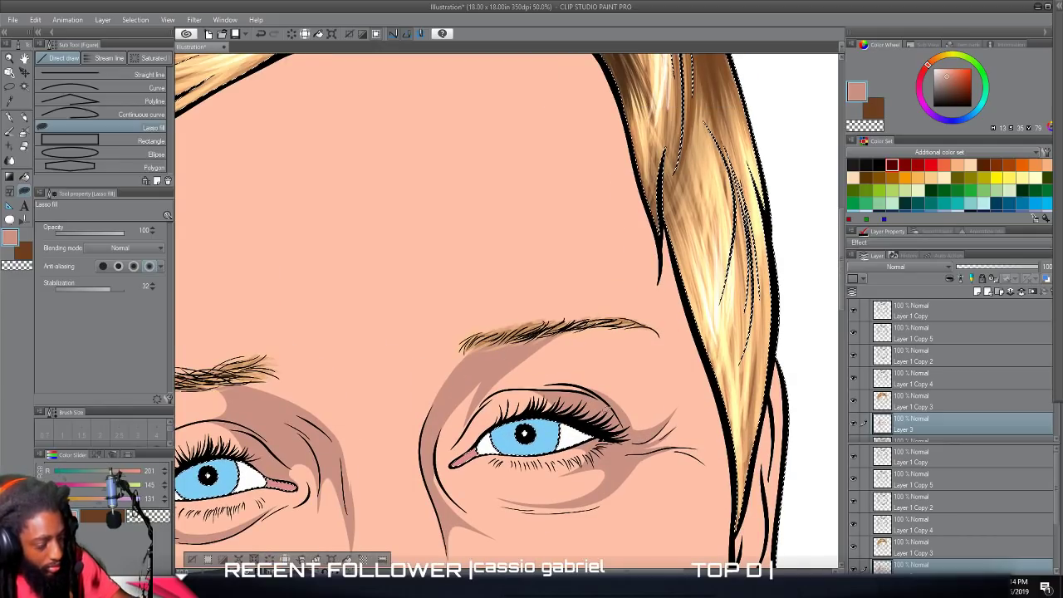
Lasso-fill a shadow down the right temple from the hairline to beside the outer eye, leaving a rounded light area under the brow.
mouse_move(601, 409)
left_mouse_down()
mouse_move(672, 376)
mouse_move(630, 334)
mouse_move(554, 322)
mouse_move(572, 319)
mouse_move(627, 240)
mouse_move(589, 169)
mouse_move(670, 116)
mouse_move(721, 193)
mouse_move(755, 341)
mouse_move(737, 529)
mouse_move(638, 496)
mouse_move(619, 462)
left_mouse_up()
scroll(621, 433, "up", 5)
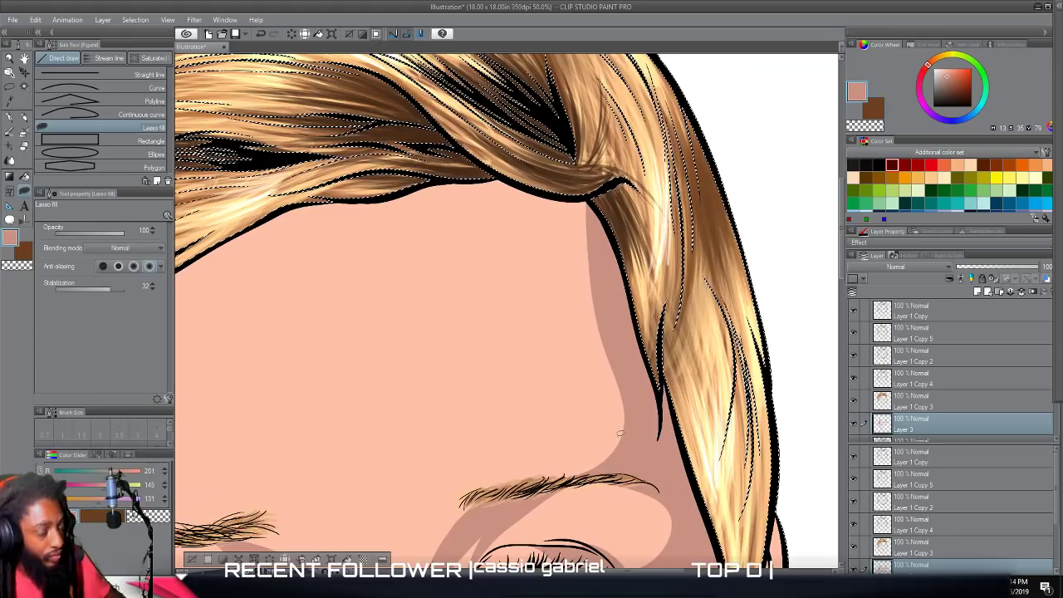
scroll(619, 432, "down", 8)
scroll(618, 432, "up", 6)
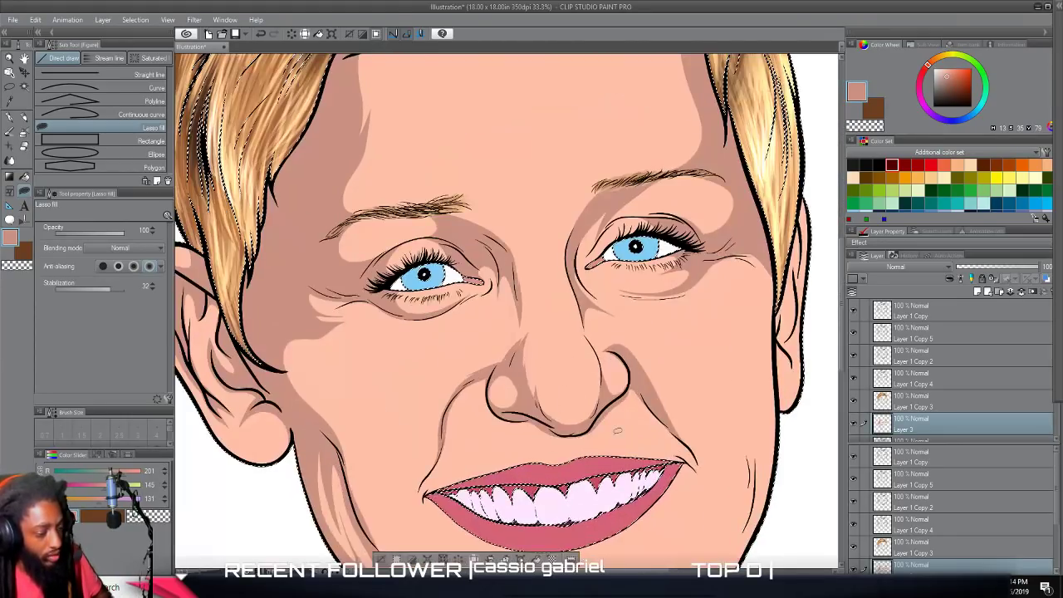
Lasso-fill a thin curved shadow across the top of the forehead beneath the hairline, joining the shading at both temples.
scroll(617, 431, "up", 10)
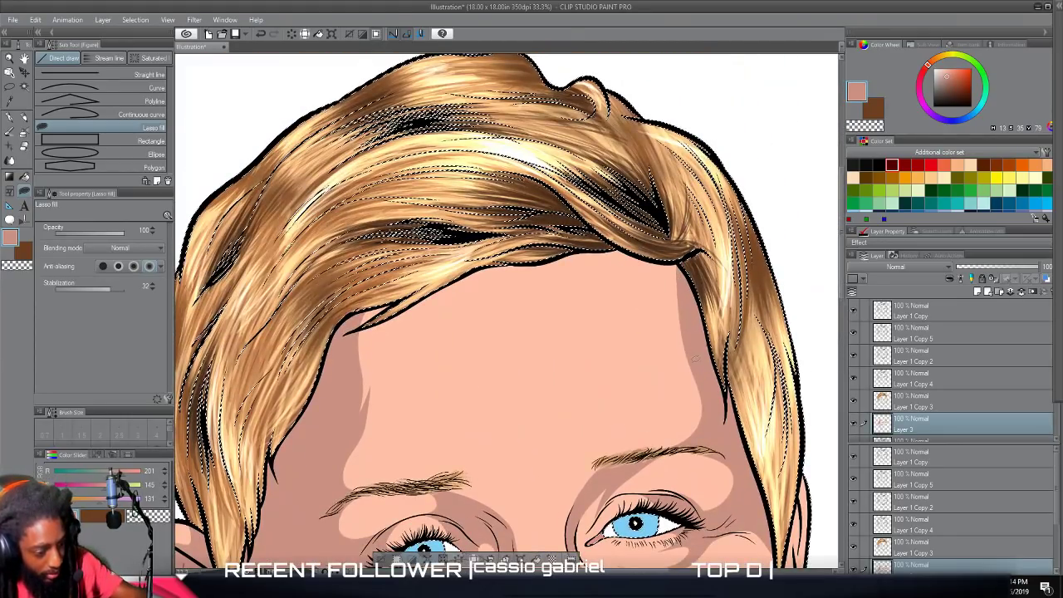
mouse_move(665, 285)
left_mouse_down()
mouse_move(545, 263)
mouse_move(332, 306)
mouse_move(353, 337)
left_mouse_up()
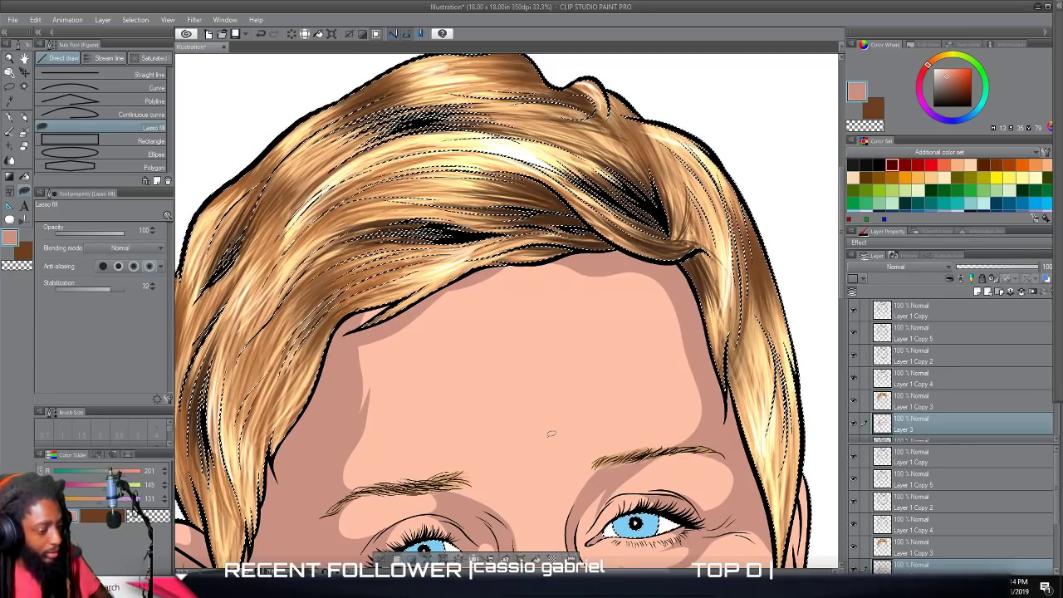
scroll(759, 520, "down", 7)
scroll(729, 498, "up", 5)
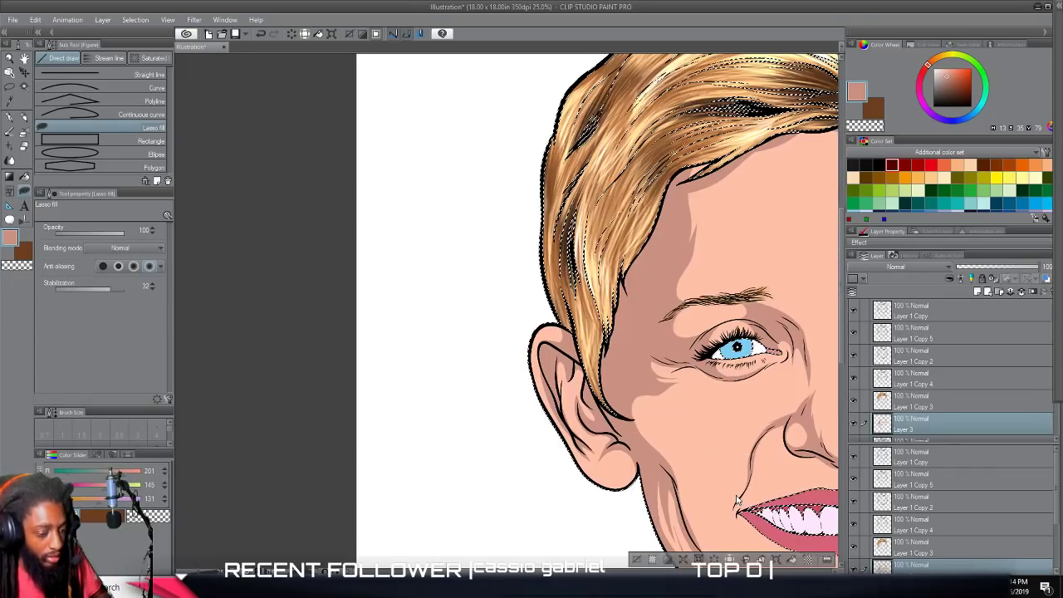
Lasso-fill shadows on the right ear around the lobe, beneath the lower fold, in the inner hollow and along the upper rim.
scroll(723, 492, "up", 3)
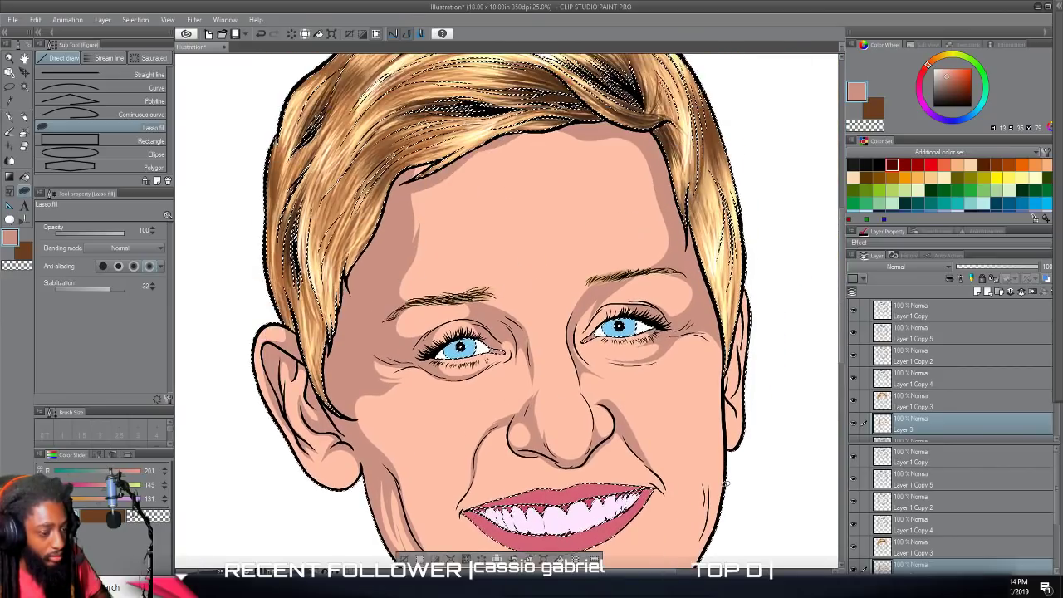
scroll(723, 492, "up", 2)
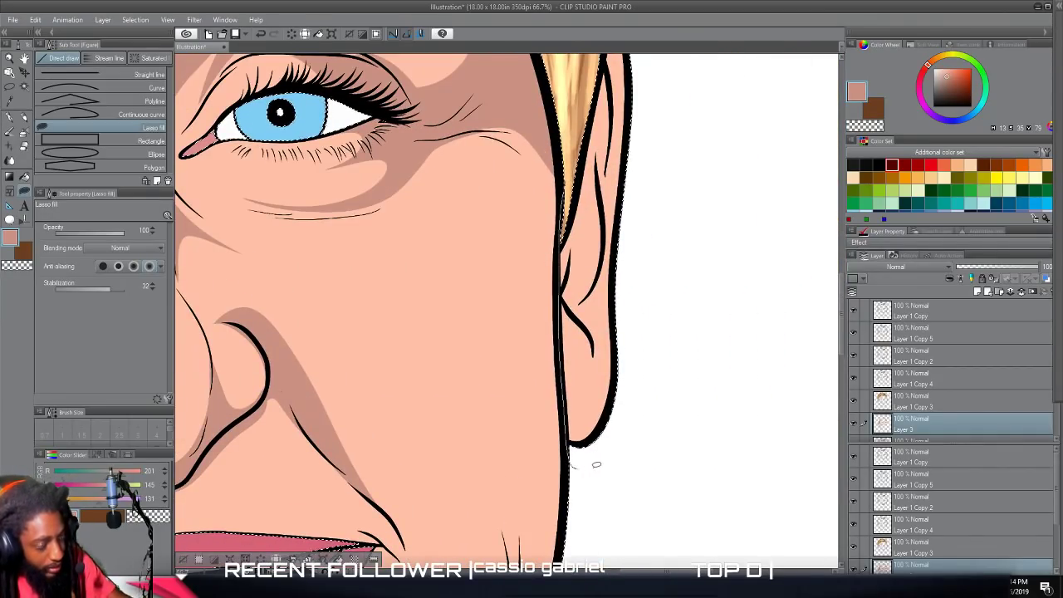
mouse_move(639, 398)
left_mouse_down()
mouse_move(643, 348)
mouse_move(602, 404)
mouse_move(581, 385)
mouse_move(568, 324)
left_mouse_up()
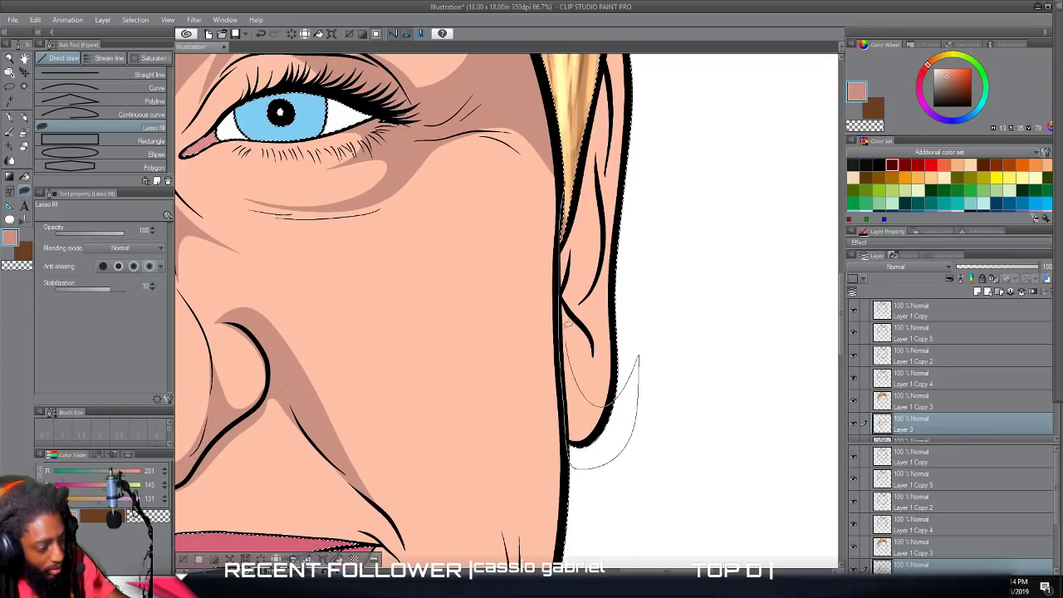
mouse_move(590, 364)
left_mouse_down()
mouse_move(585, 310)
mouse_move(602, 262)
left_mouse_up()
left_click_drag(604, 210, 587, 258)
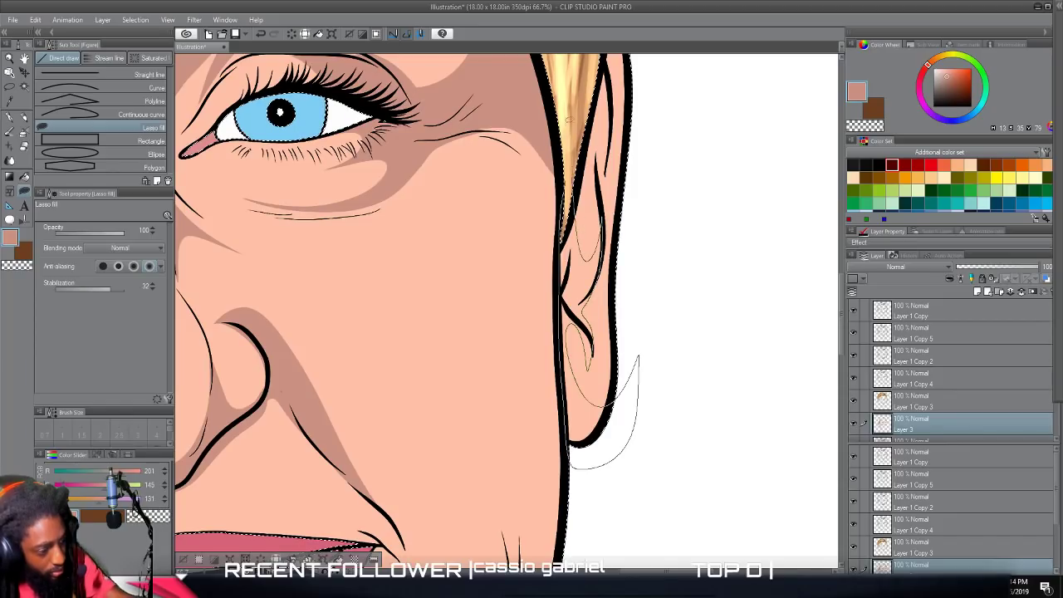
scroll(569, 126, "up", 5)
mouse_move(589, 426)
left_mouse_down()
mouse_move(576, 303)
mouse_move(585, 212)
mouse_move(614, 258)
mouse_move(584, 384)
left_mouse_up()
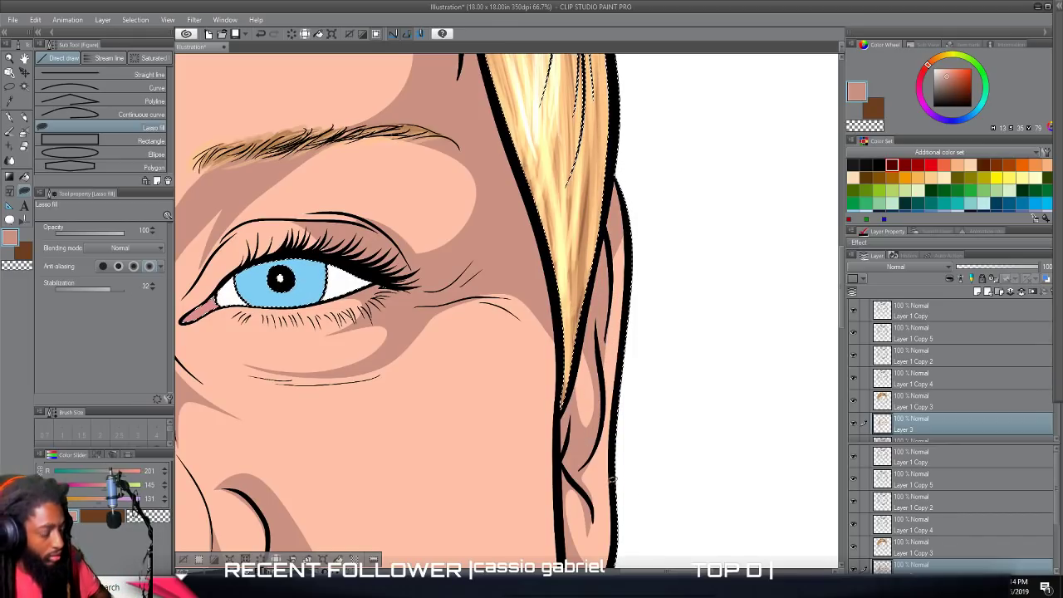
Add pointed shadows below the right eye's outer under-eye crease and along the underside of the outer crow's-feet line.
scroll(613, 480, "down", 5)
scroll(610, 486, "up", 4)
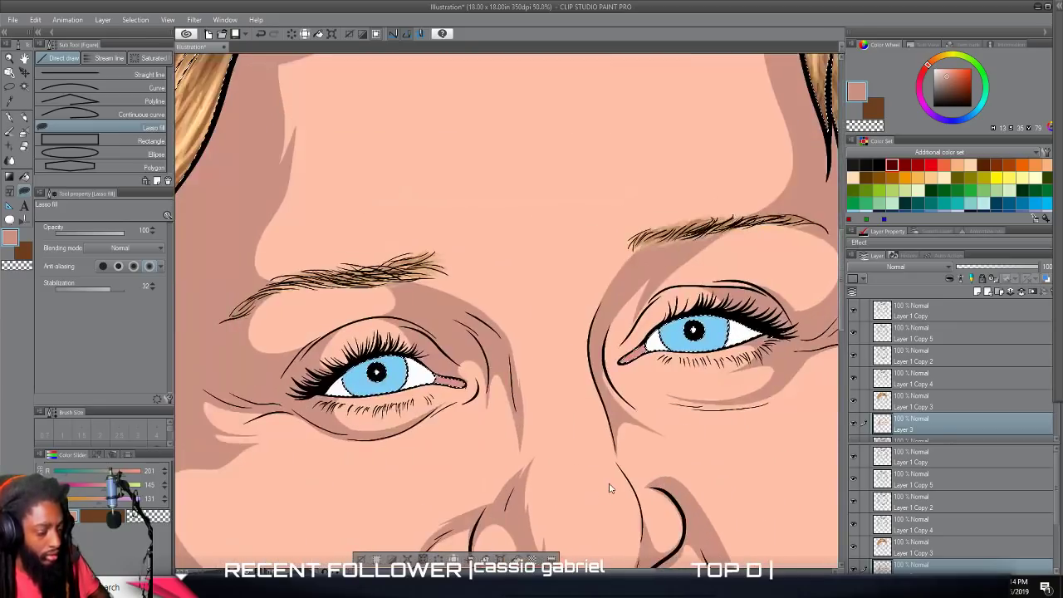
scroll(609, 489, "up", 3)
mouse_move(580, 324)
left_mouse_down()
mouse_move(441, 326)
mouse_move(548, 334)
mouse_move(632, 318)
mouse_move(710, 259)
mouse_move(614, 294)
left_mouse_up()
scroll(651, 427, "down", 4)
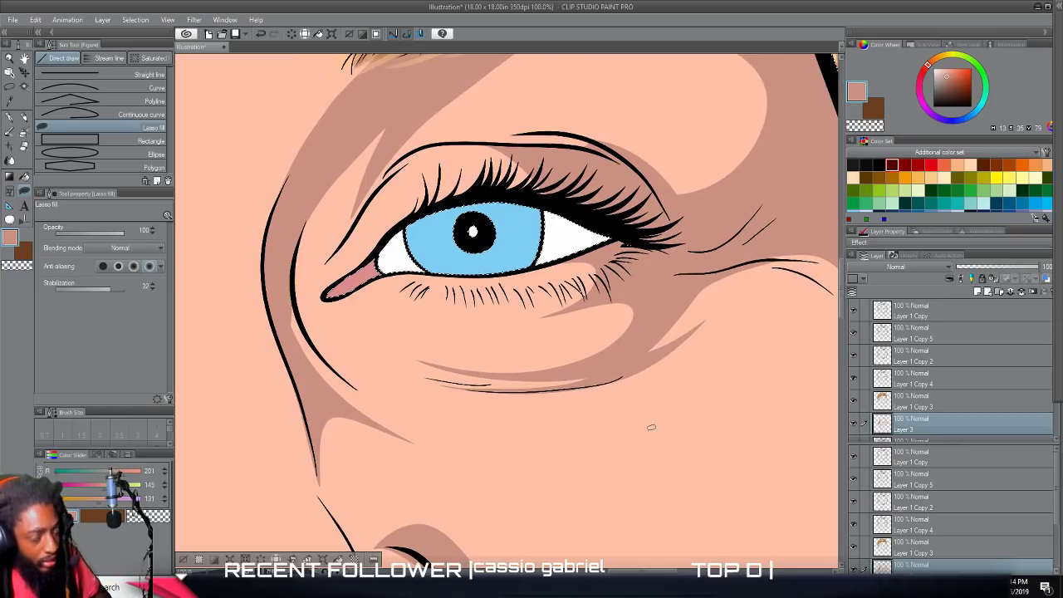
scroll(649, 435, "up", 3)
mouse_move(505, 273)
left_mouse_down()
mouse_move(552, 273)
mouse_move(623, 318)
mouse_move(578, 260)
mouse_move(508, 270)
left_mouse_up()
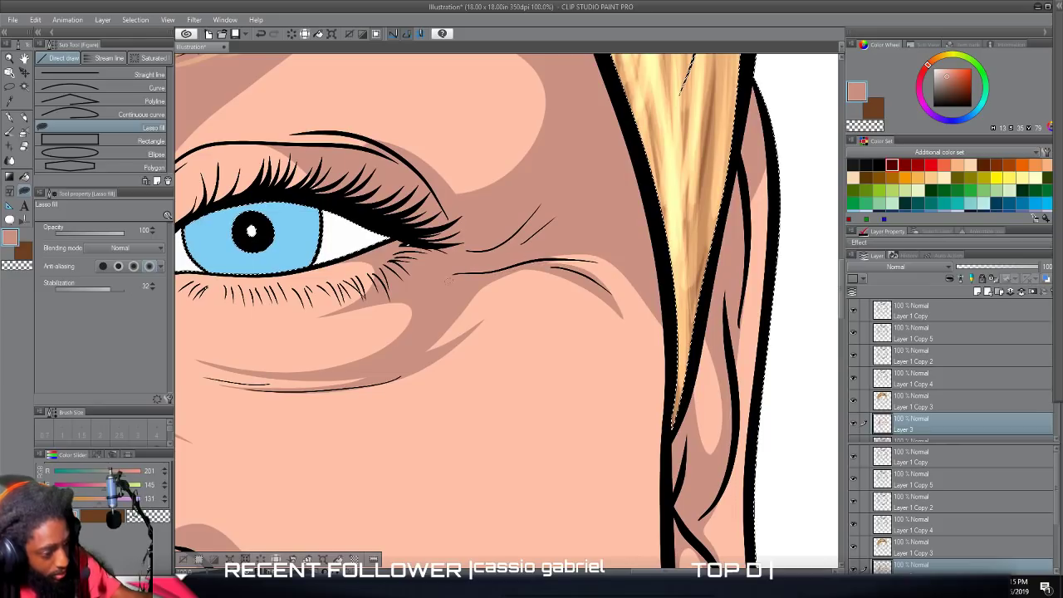
scroll(498, 273, "up", 3)
scroll(611, 493, "down", 6)
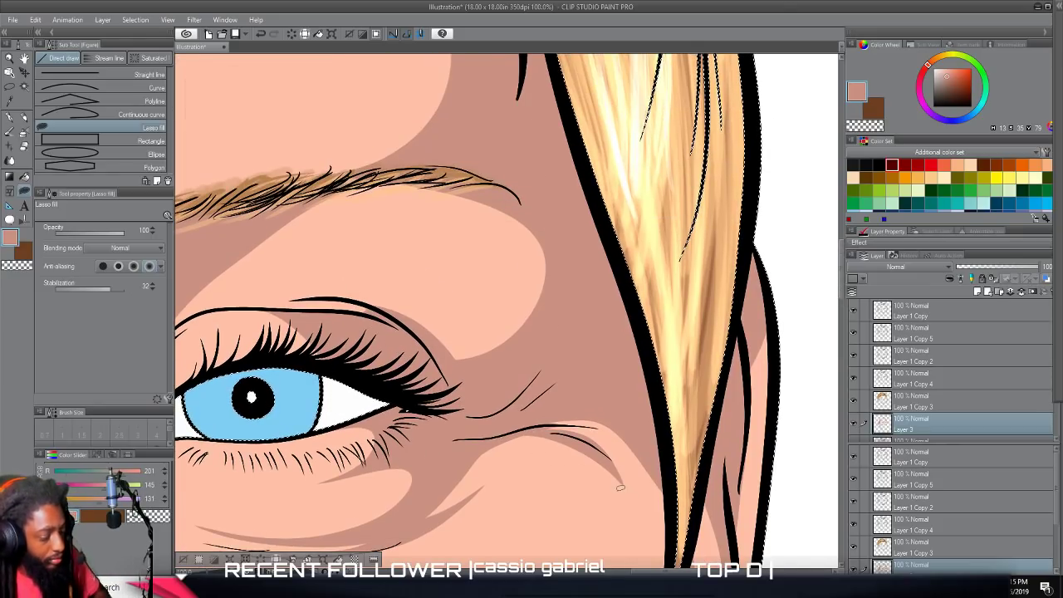
Lasso-fill narrow shadows beside the right eye's inner corner and along its upper-lid crease.
scroll(609, 491, "up", 4)
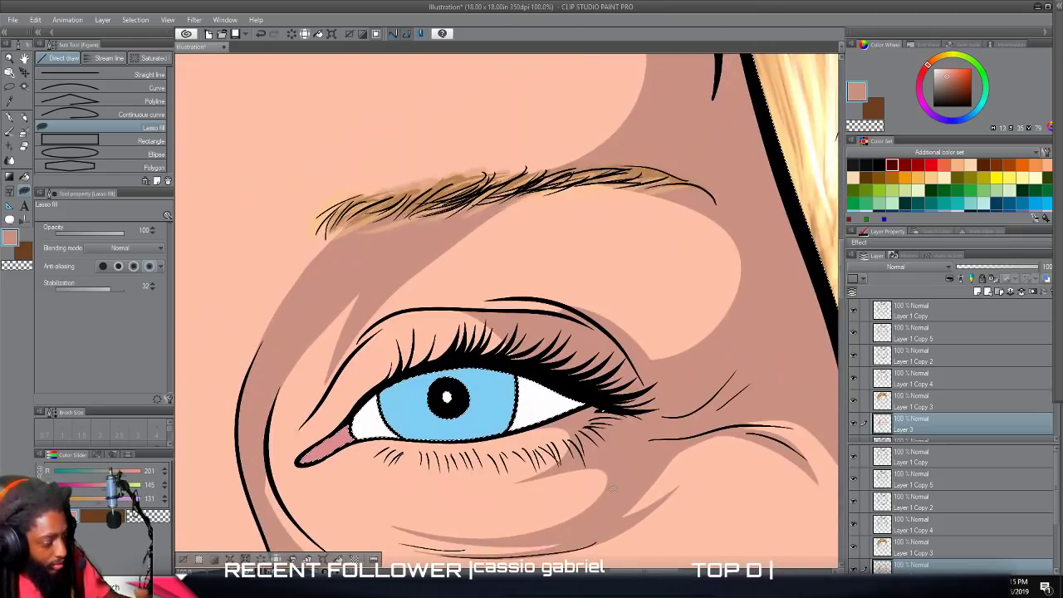
left_click_drag(349, 329, 302, 415)
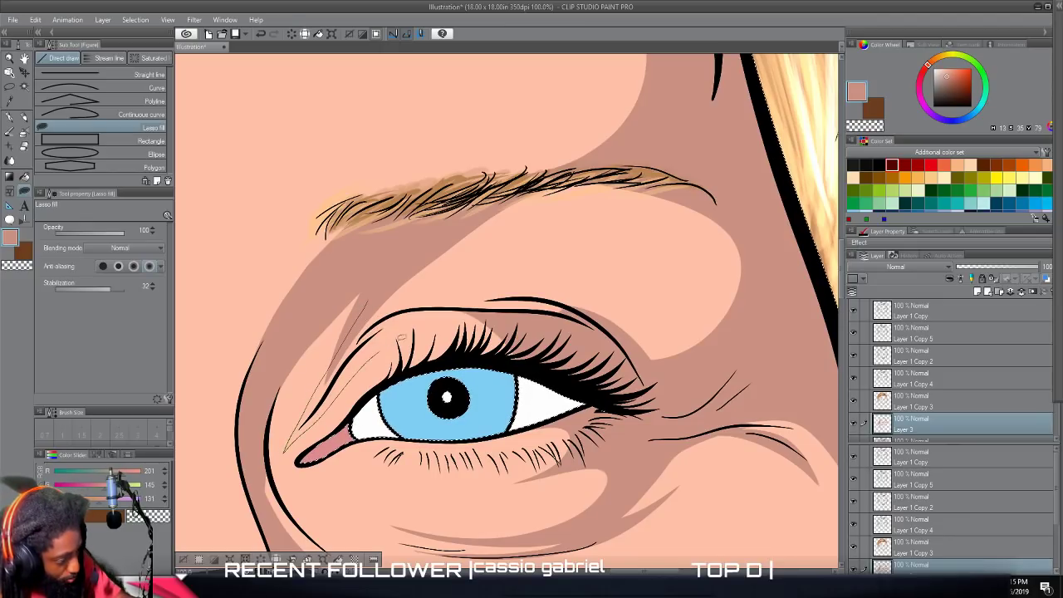
mouse_move(483, 310)
left_mouse_down()
mouse_move(416, 309)
mouse_move(351, 330)
left_mouse_up()
mouse_move(553, 313)
left_mouse_down()
mouse_move(420, 302)
mouse_move(467, 293)
mouse_move(608, 323)
mouse_move(573, 326)
left_mouse_up()
scroll(611, 450, "down", 4)
left_click_drag(559, 420, 565, 154)
scroll(679, 516, "up", 1)
scroll(678, 516, "up", 1)
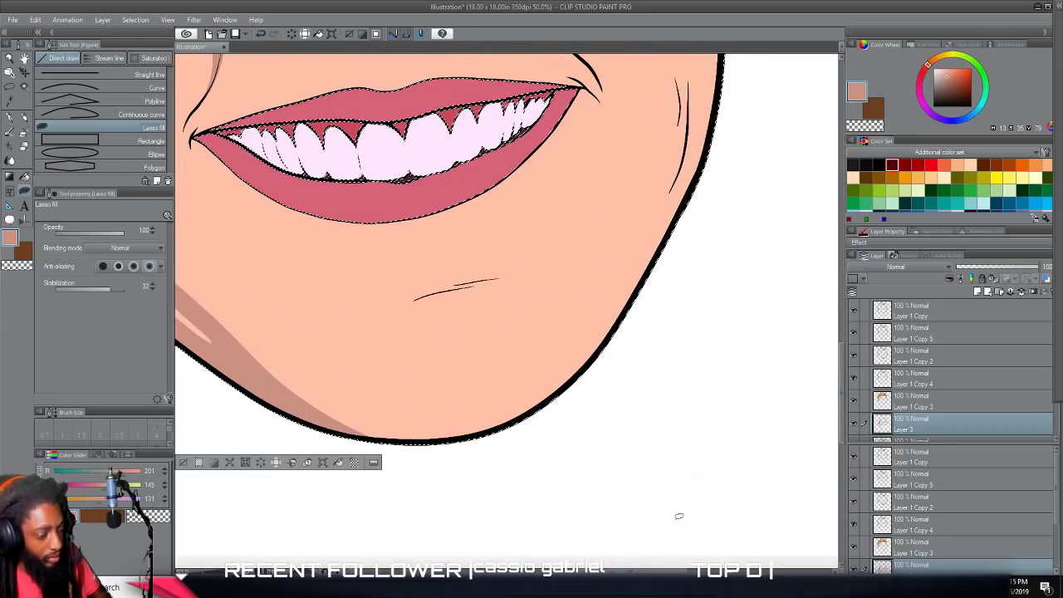
Lasso-fill a shadow along the chin and right jaw with a light sliver inside, continuing up the cheek edge beside the ear.
mouse_move(311, 405)
left_mouse_down()
mouse_move(409, 433)
mouse_move(484, 422)
mouse_move(535, 388)
left_mouse_up()
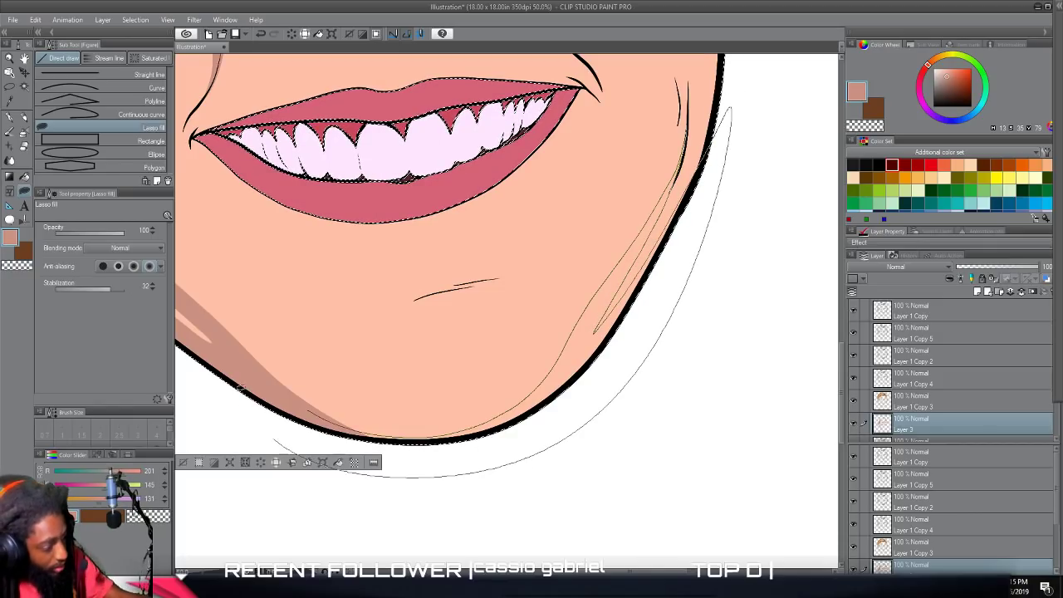
scroll(238, 324, "up", 5)
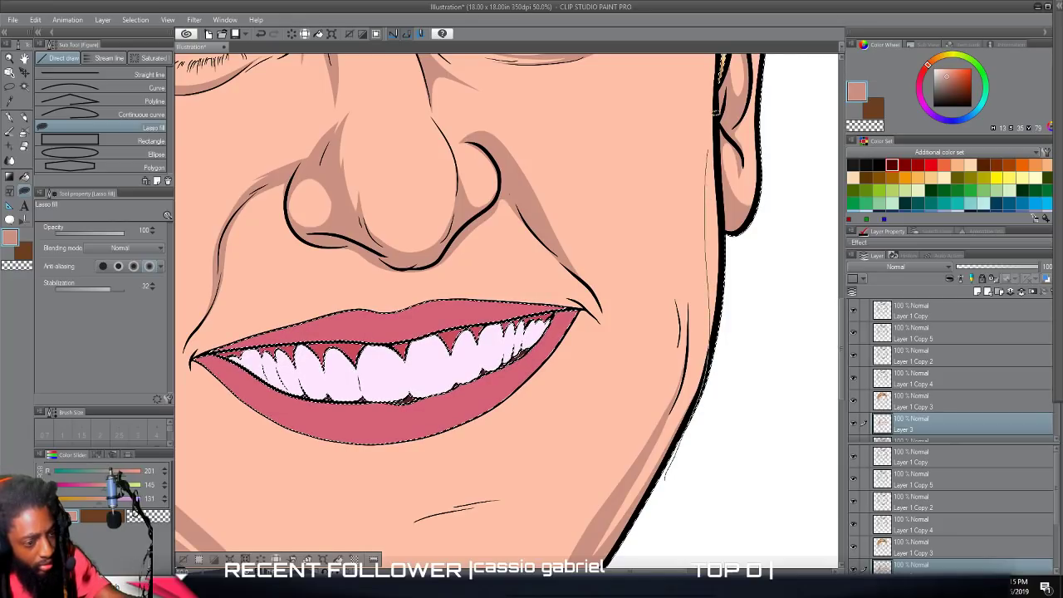
key("ctrl+minus")
key("ctrl+minus")
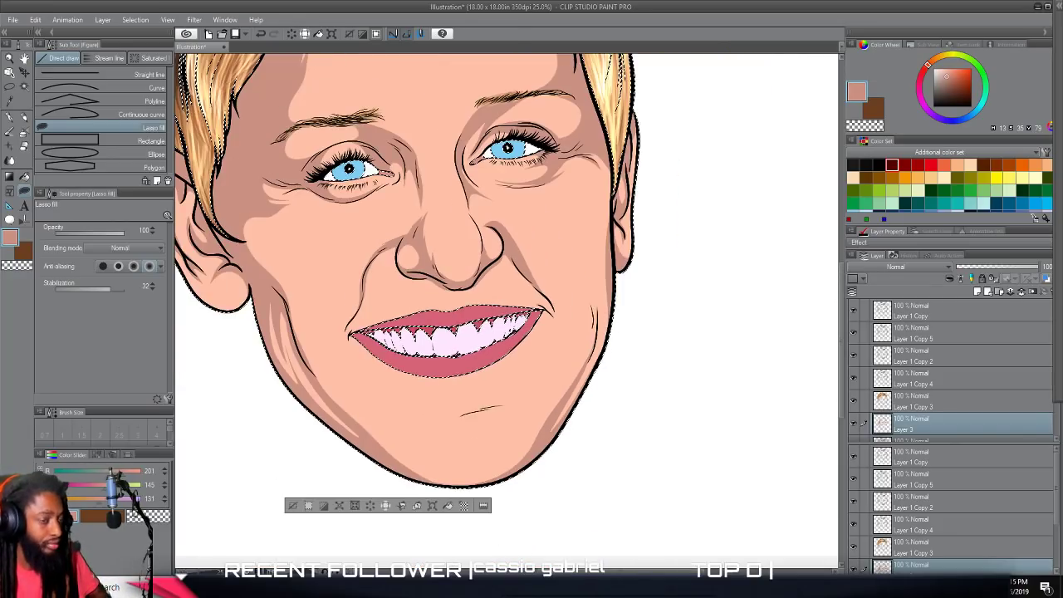
key("ctrl+minus")
scroll(632, 490, "left", 1)
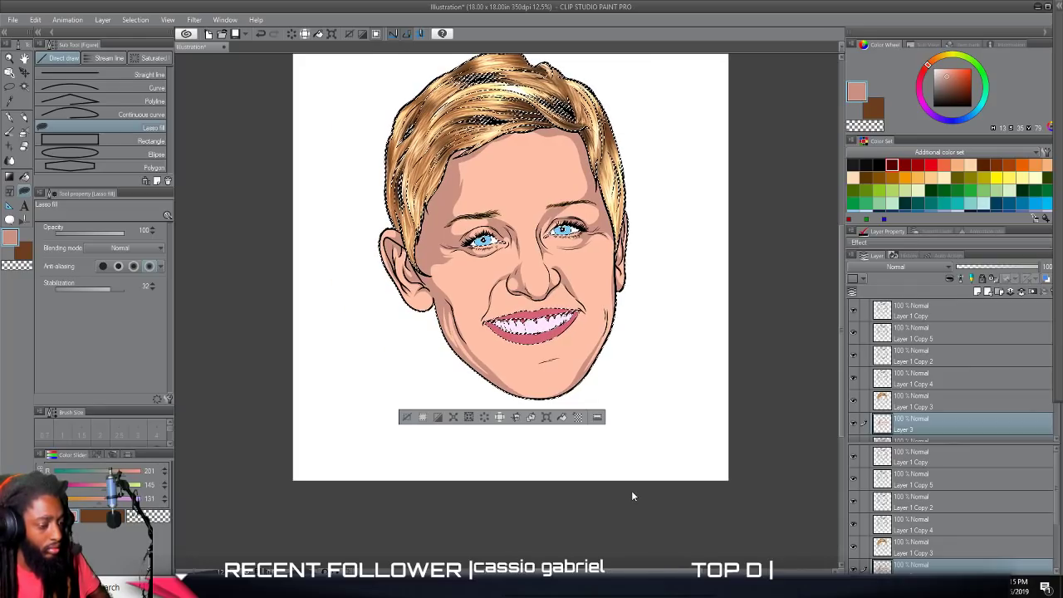
Shade the left mouth corner with a curved, pointed shadow and add a tapered shadow beneath the lower lip's left edge.
scroll(631, 490, "up", 1)
scroll(634, 490, "up", 1)
scroll(633, 492, "left", 2)
scroll(633, 494, "up", 4)
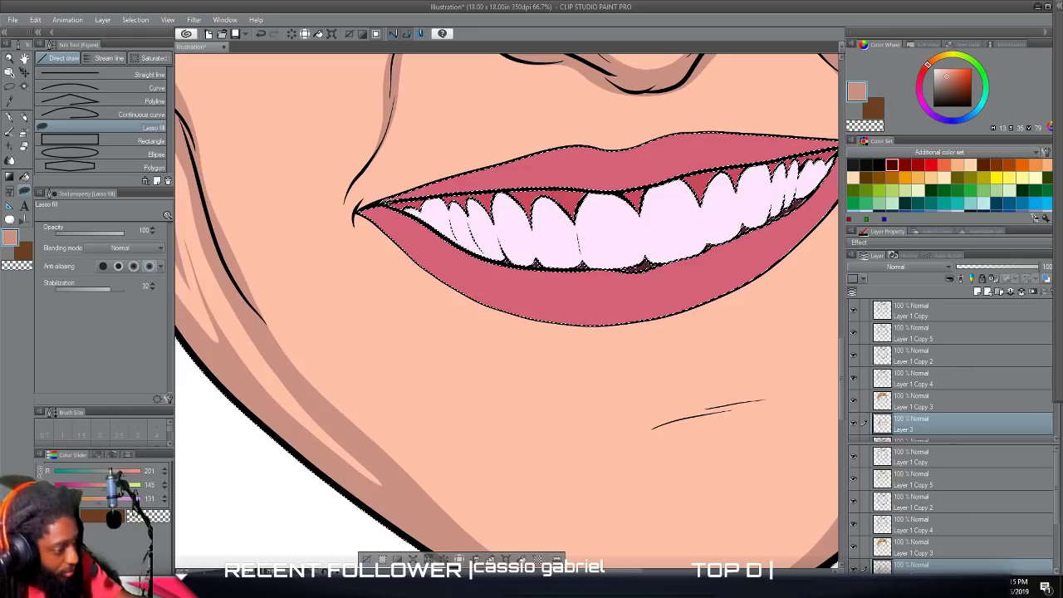
mouse_move(380, 213)
left_mouse_down()
mouse_move(360, 195)
mouse_move(352, 225)
mouse_move(398, 284)
mouse_move(386, 229)
left_mouse_up()
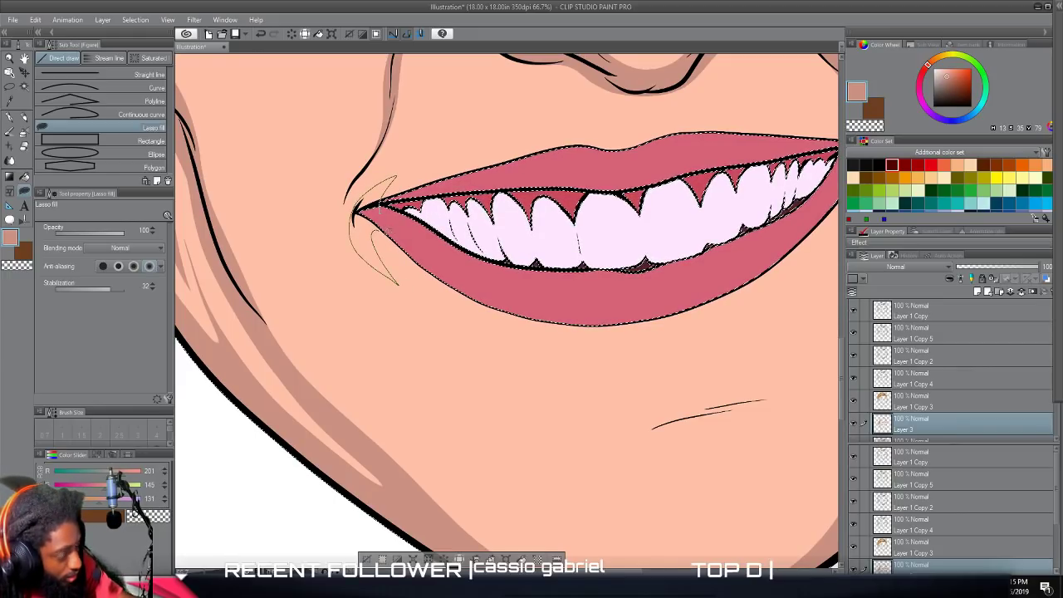
mouse_move(436, 282)
left_mouse_down()
mouse_move(496, 336)
mouse_move(395, 208)
left_mouse_up()
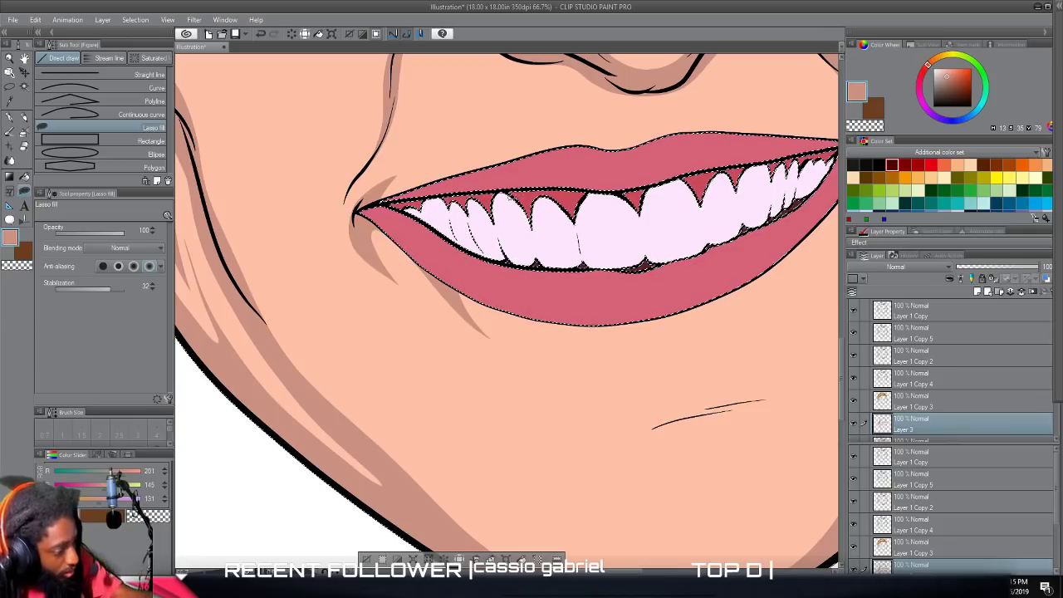
scroll(583, 425, "down", 3)
scroll(562, 413, "up", 2)
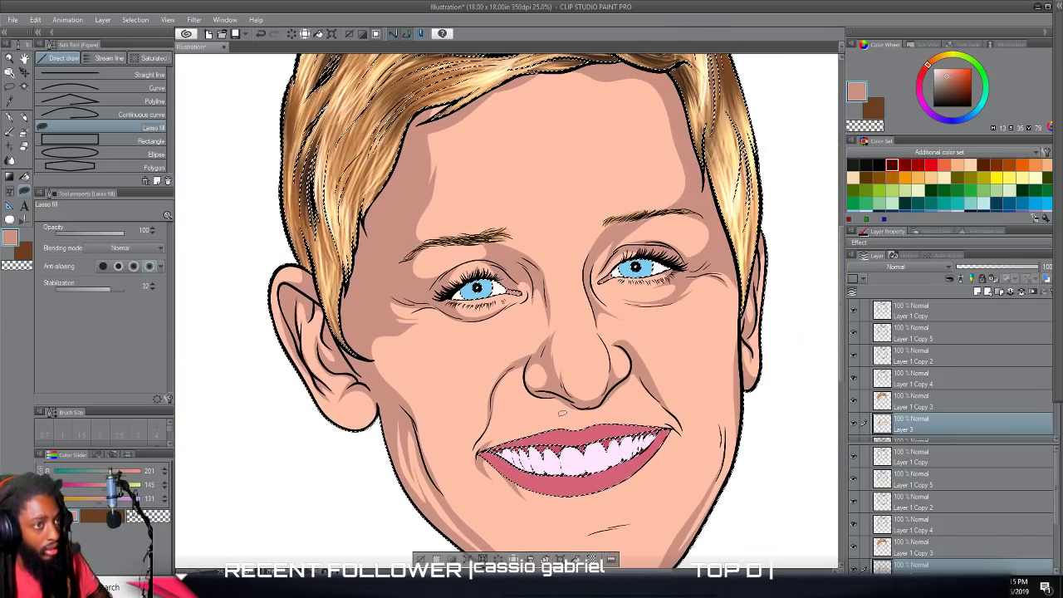
Lasso-fill a curved, tapering shadow from under the nose down the left side of the groove above the upper lip.
scroll(561, 413, "up", 3)
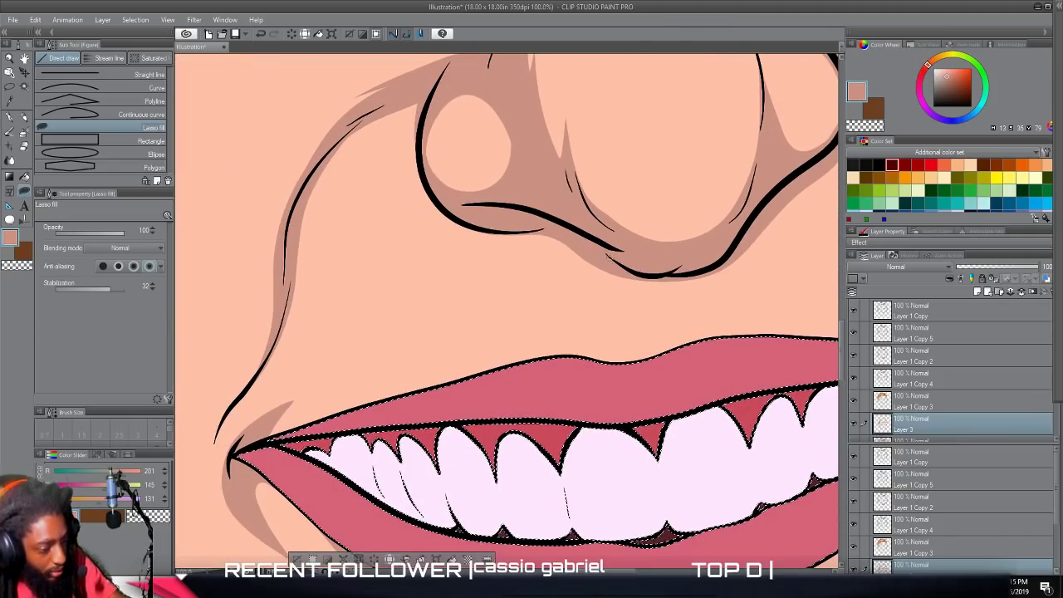
mouse_move(604, 256)
left_mouse_down()
mouse_move(629, 332)
mouse_move(581, 311)
mouse_move(558, 250)
mouse_move(512, 220)
mouse_move(523, 211)
mouse_move(604, 255)
left_mouse_up()
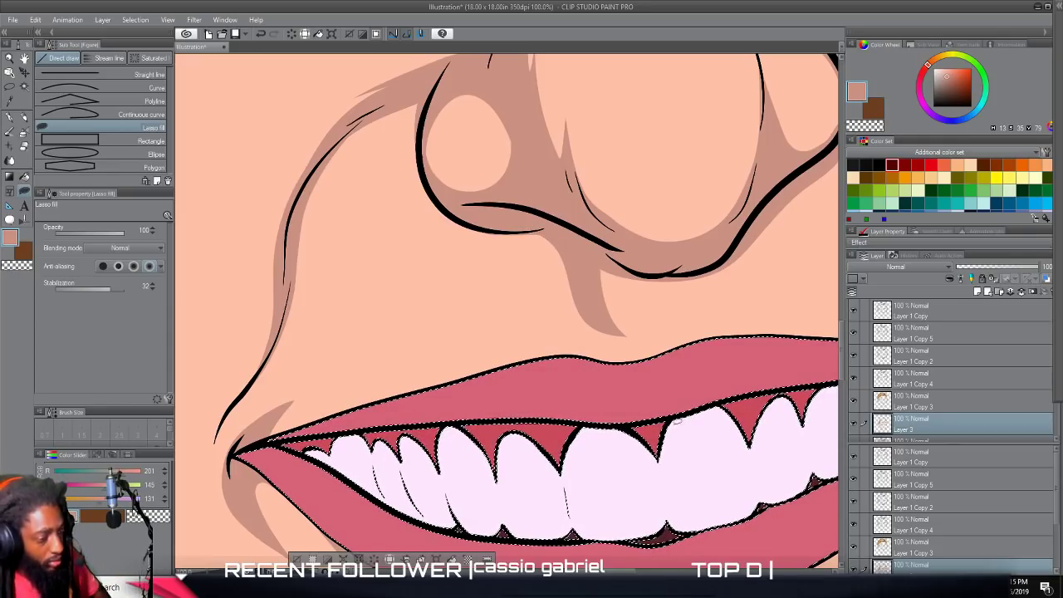
scroll(676, 434, "down", 3)
scroll(675, 434, "down", 4)
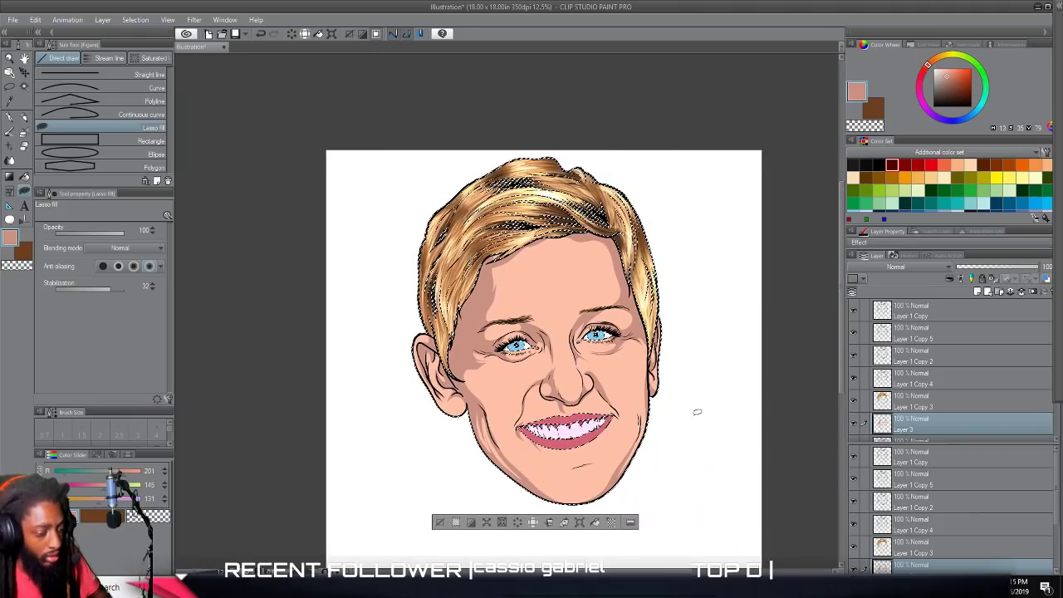
scroll(696, 411, "up", 2)
scroll(695, 411, "down", 2)
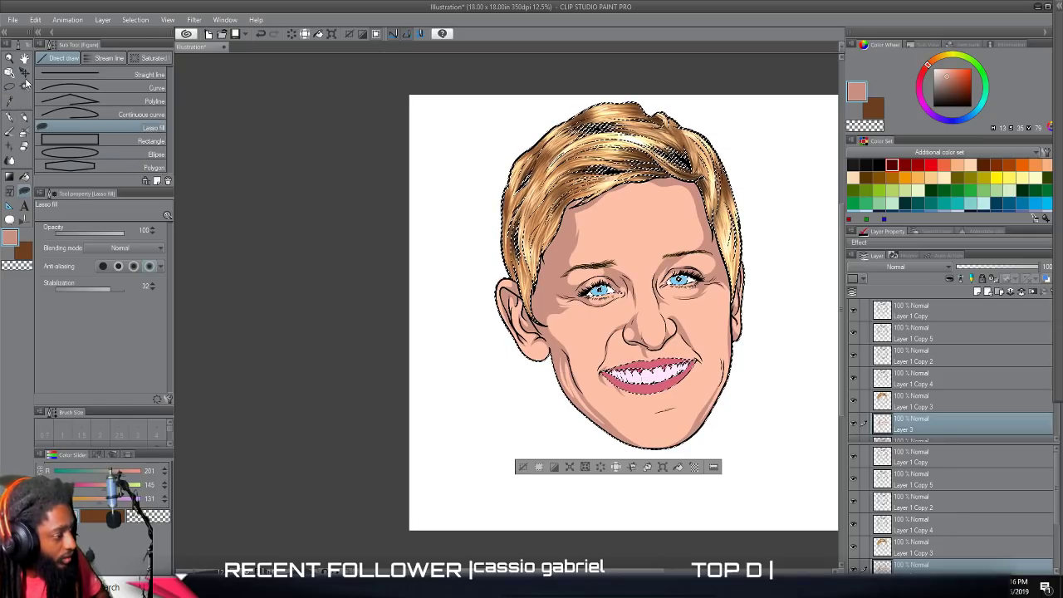
Switch to the Auto select tool and clear the active selection.
key("k")
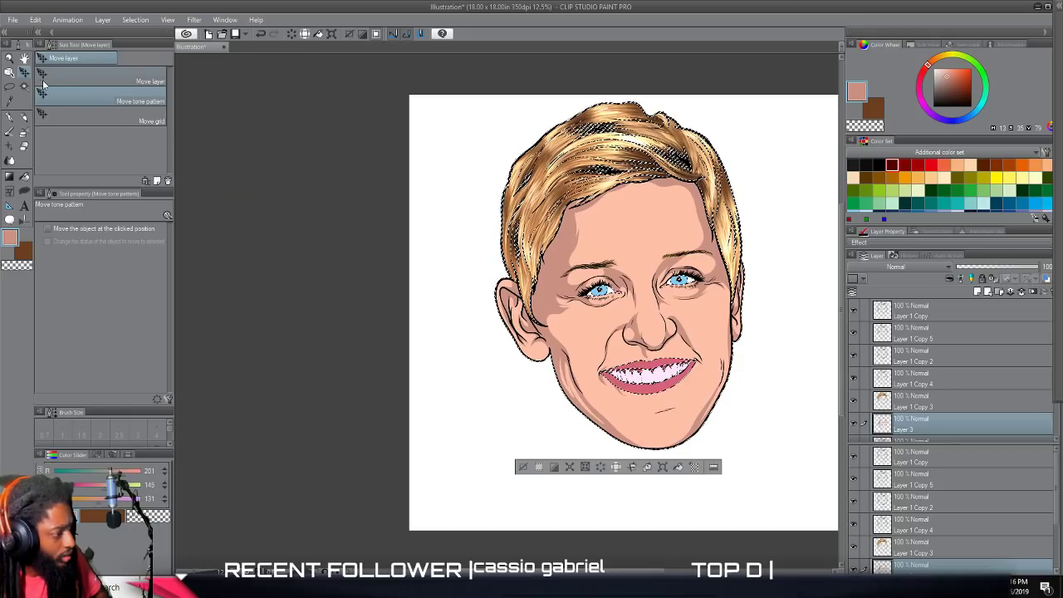
key("w")
key("ctrl+d")
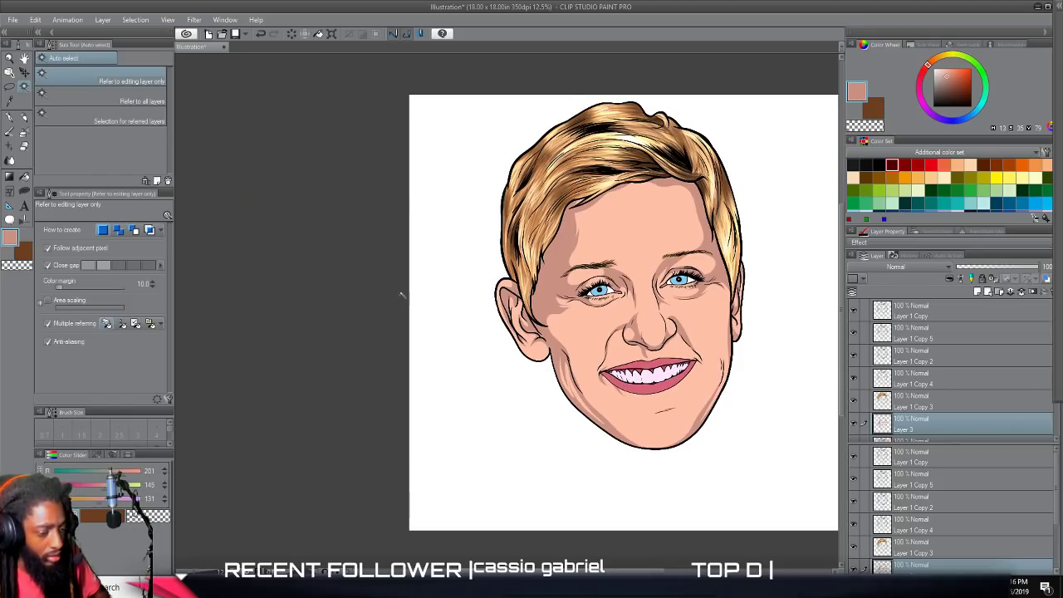
Adjust the face shadow layer (Layer 3) with Brightness/Contrast, setting brightness to -12 and contrast to 10.
scroll(416, 316, "down", 2)
scroll(435, 340, "up", 4)
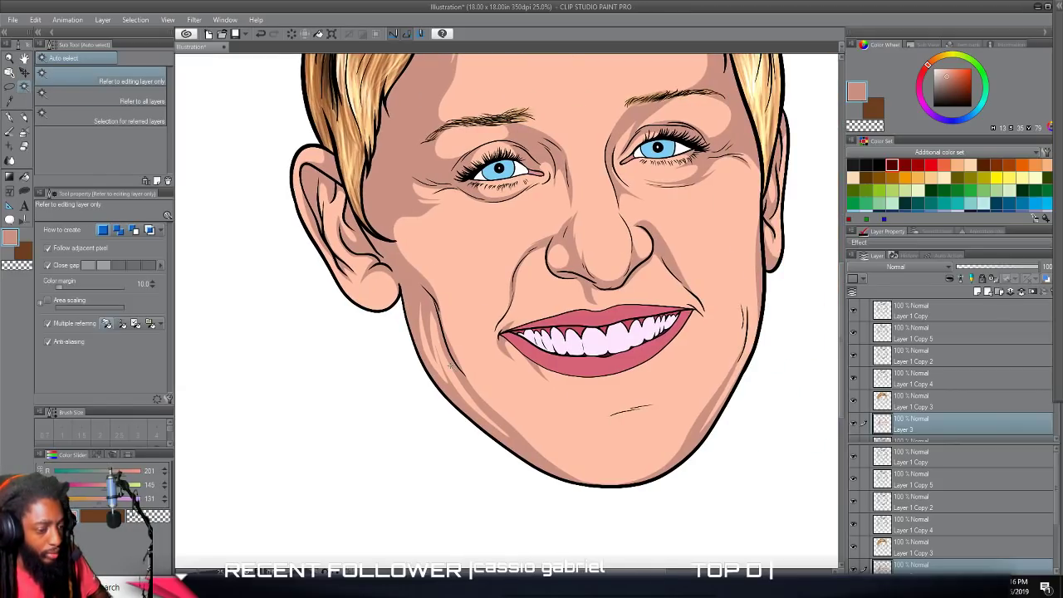
scroll(451, 366, "down", 4)
scroll(453, 366, "up", 4)
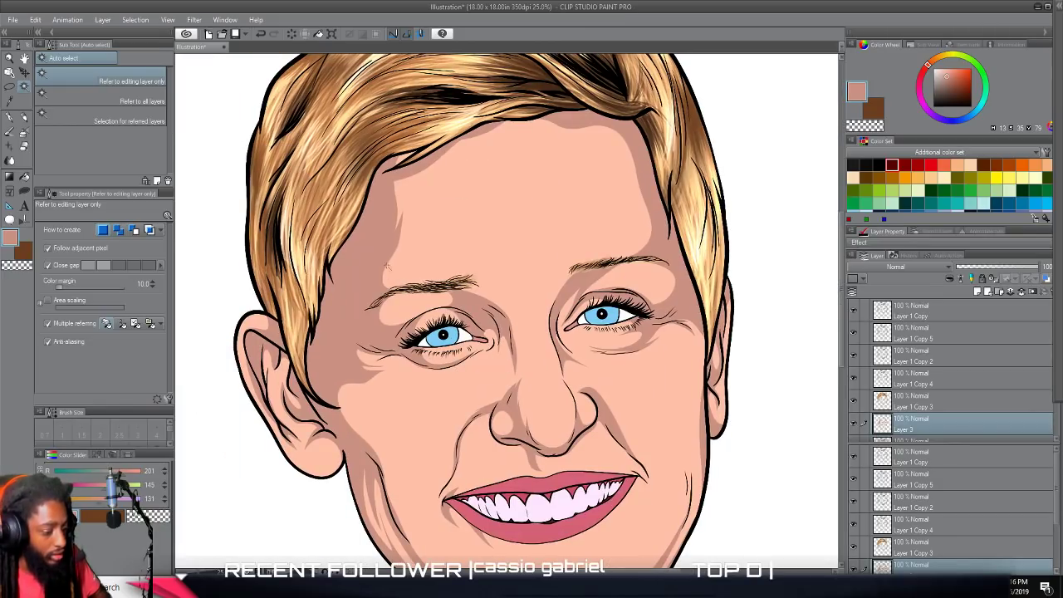
left_click(35, 19)
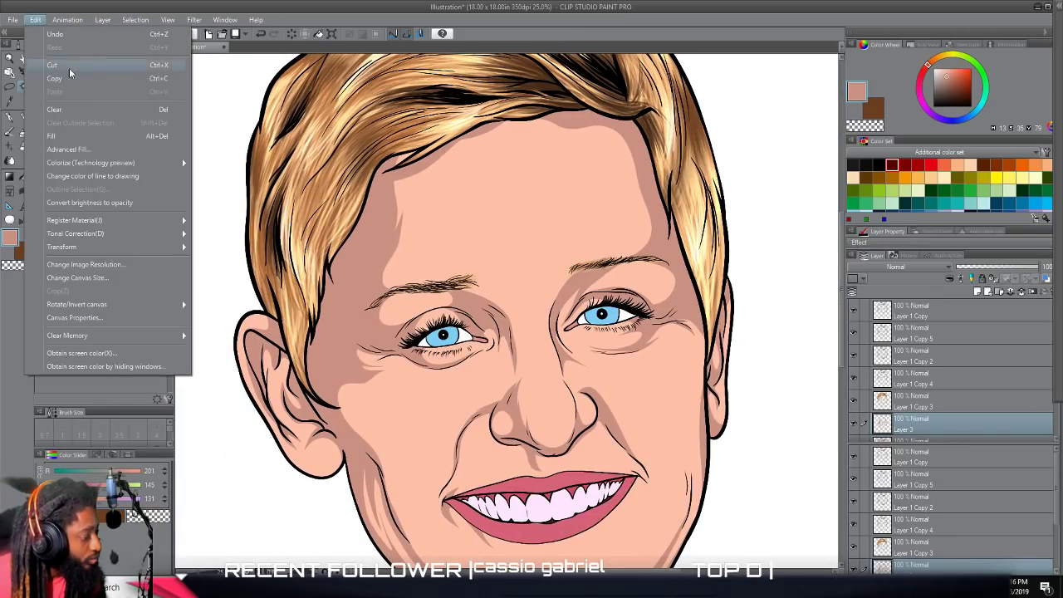
mouse_move(167, 240)
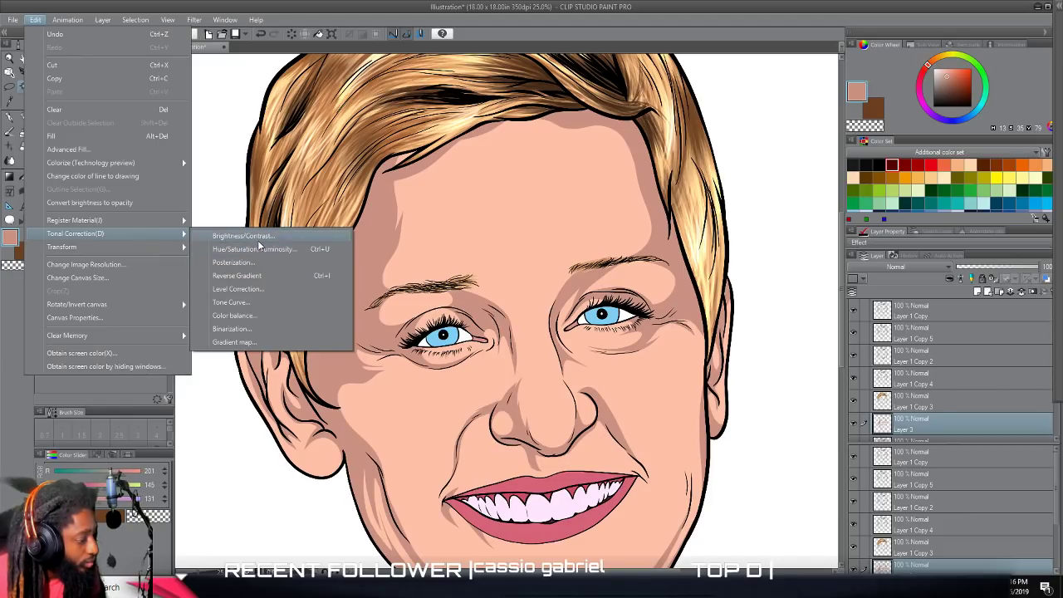
left_click(245, 236)
left_click_drag(400, 232, 395, 234)
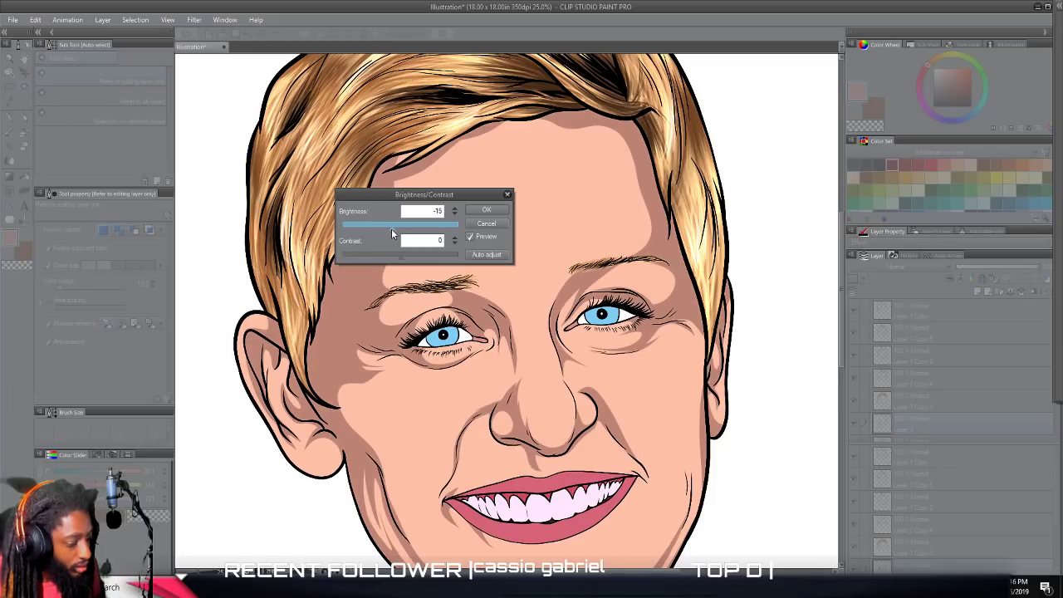
left_click_drag(403, 256, 411, 258)
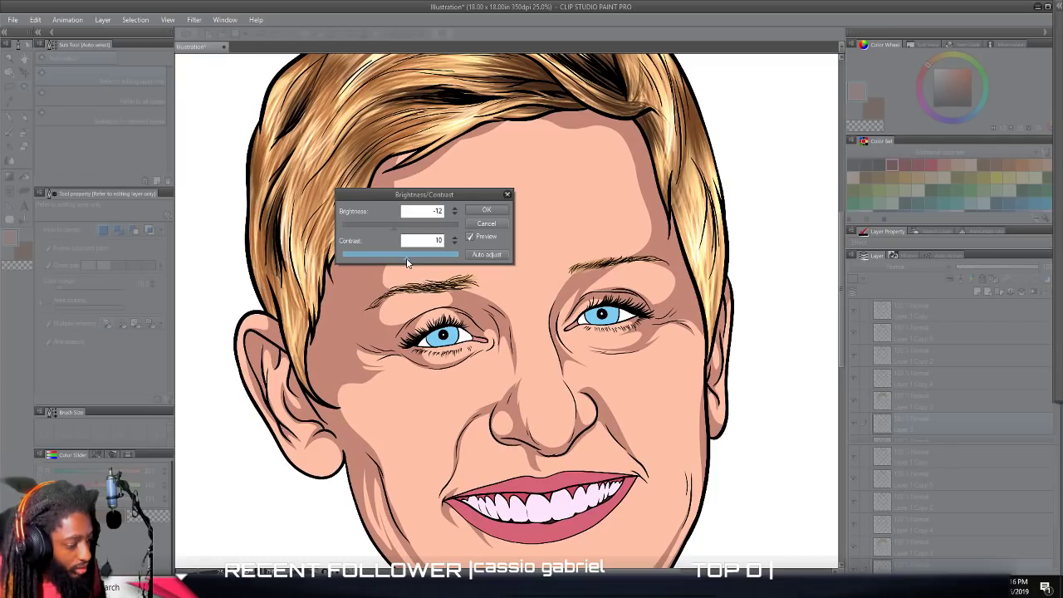
left_click(393, 229)
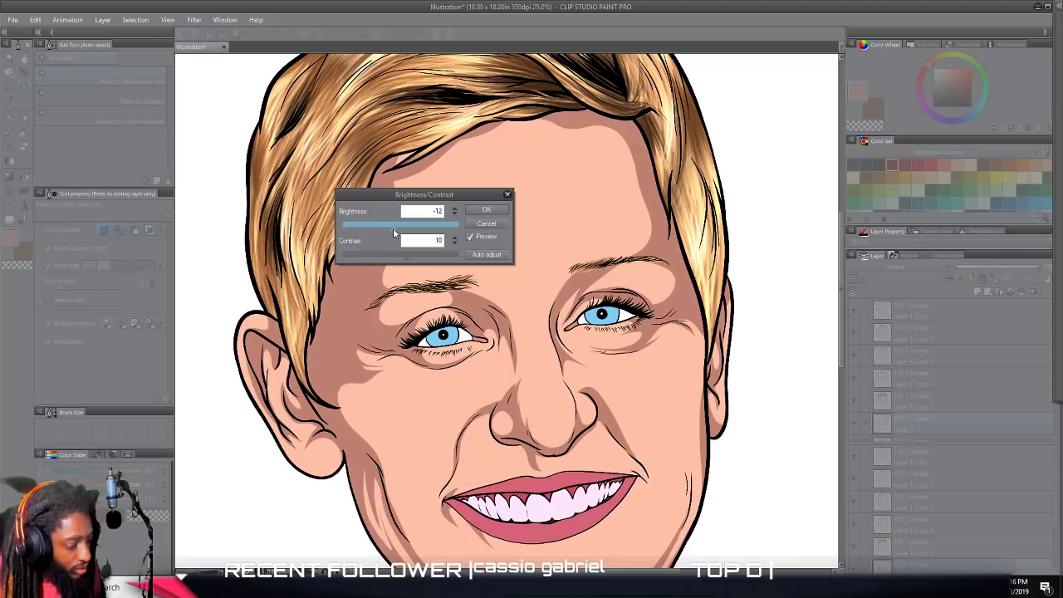
left_click(486, 210)
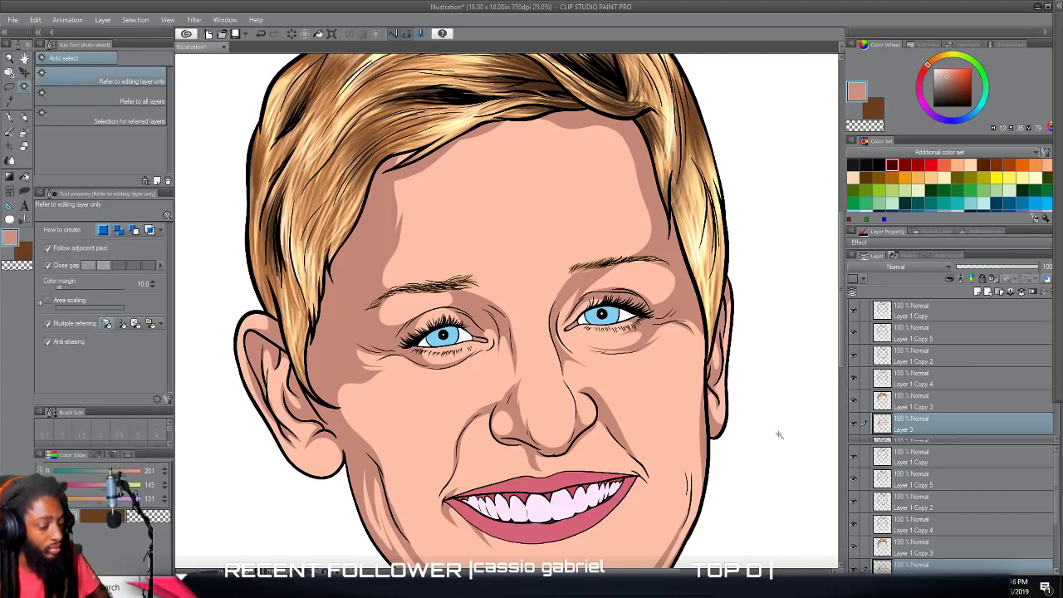
Create a selection from the base skin layer (Layer 1) and add a new raster layer directly above it.
scroll(779, 435, "down", 4)
scroll(771, 408, "up", 2)
scroll(770, 405, "down", 2)
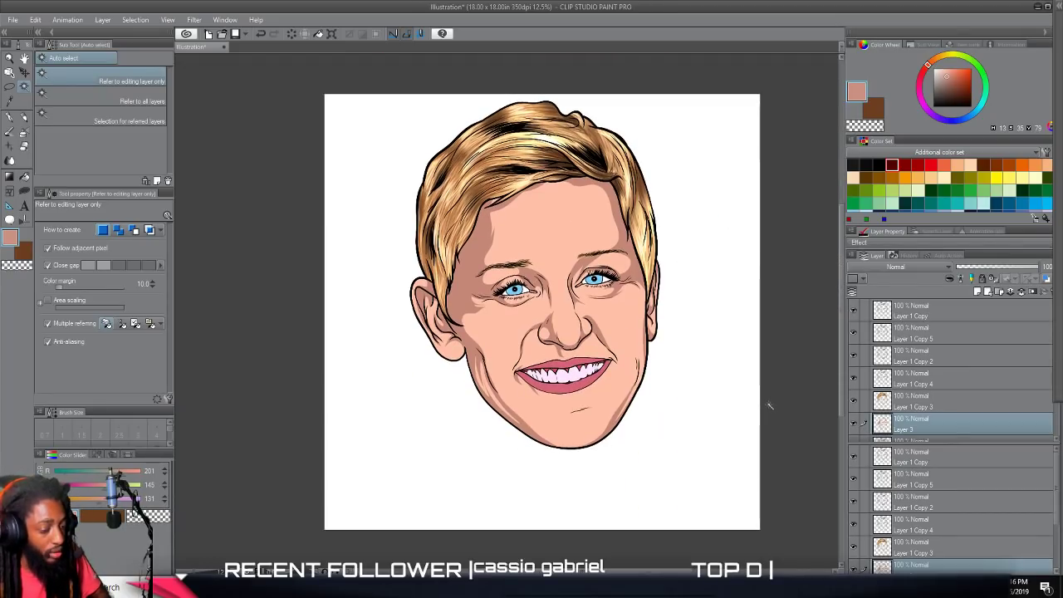
scroll(770, 405, "up", 2)
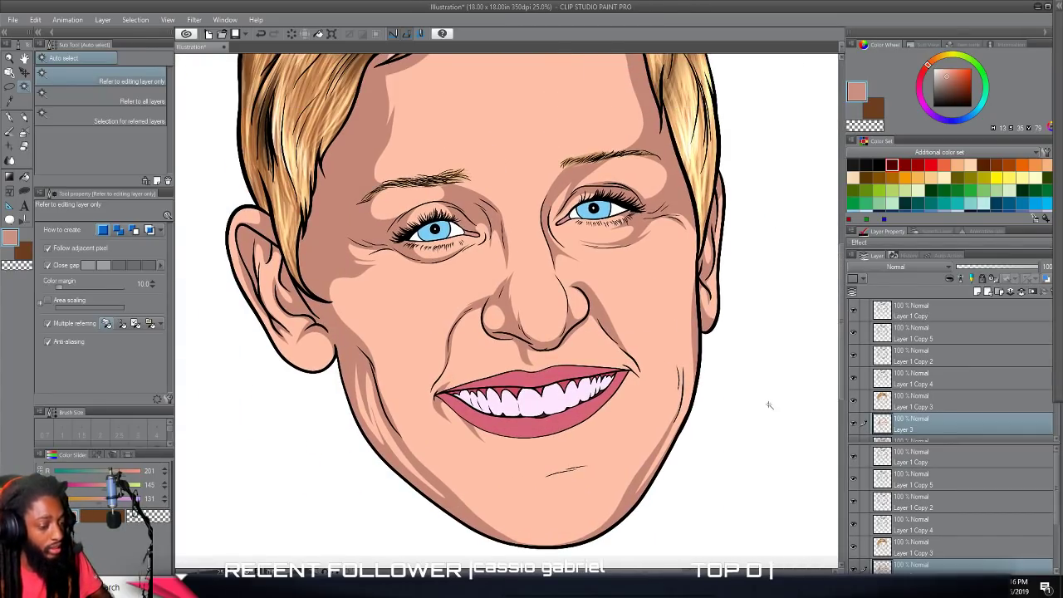
scroll(769, 406, "left", 1)
scroll(769, 405, "up", 2)
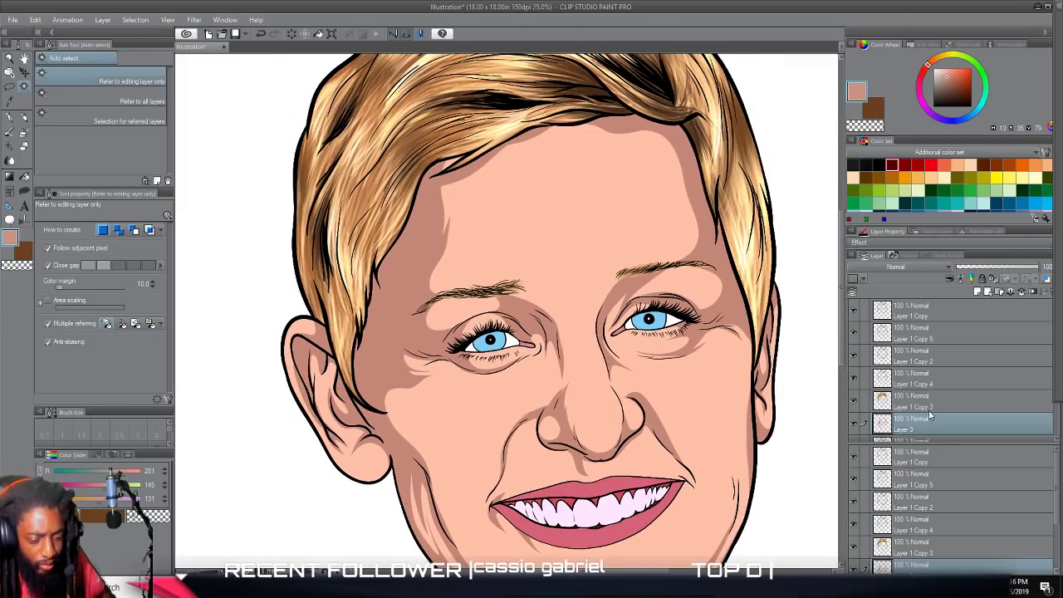
left_click(978, 295)
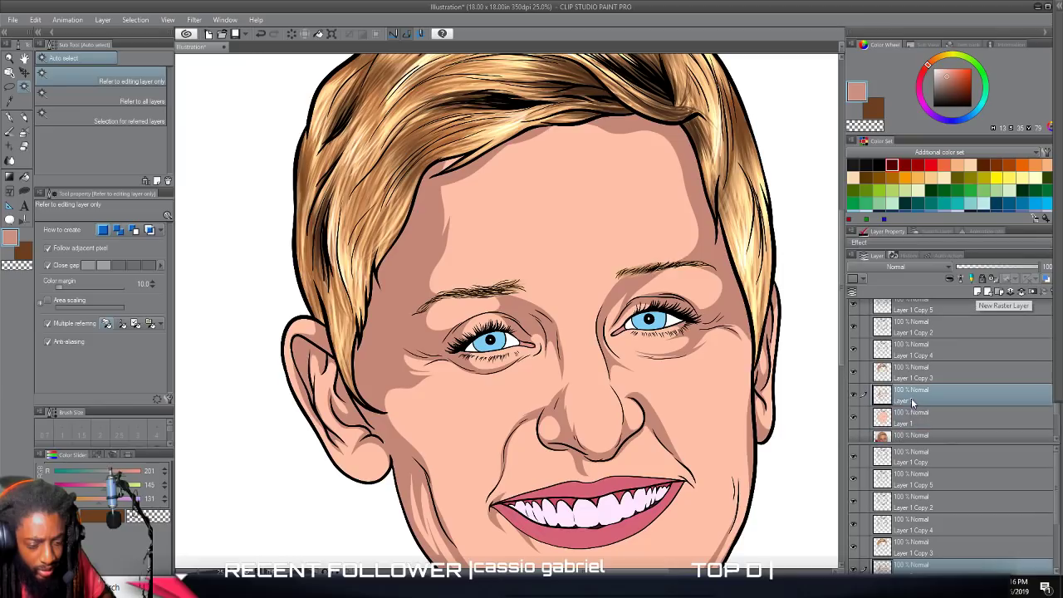
right_click(903, 413)
mouse_move(947, 275)
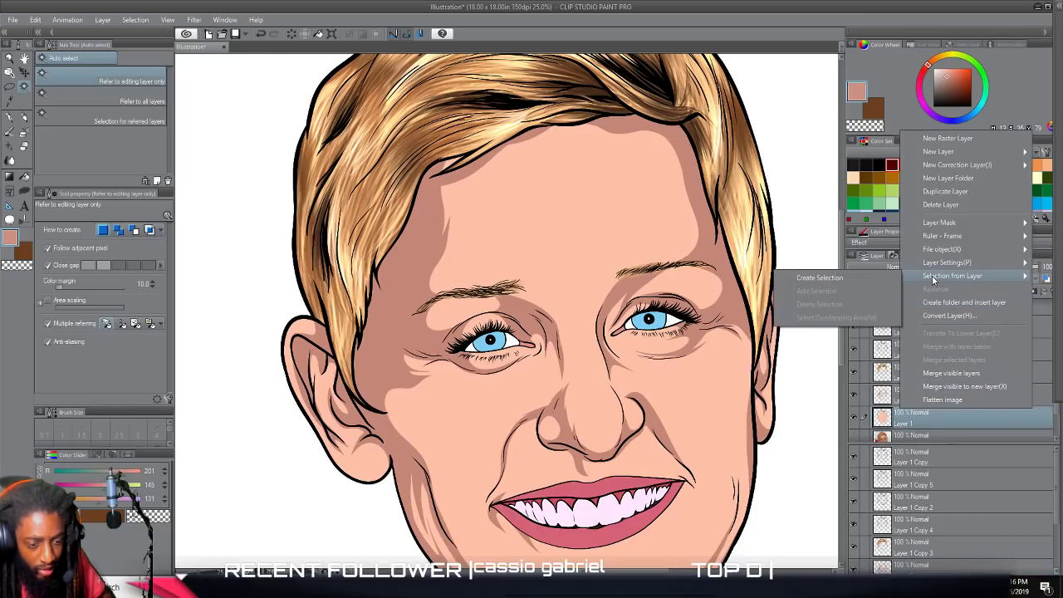
left_click(860, 279)
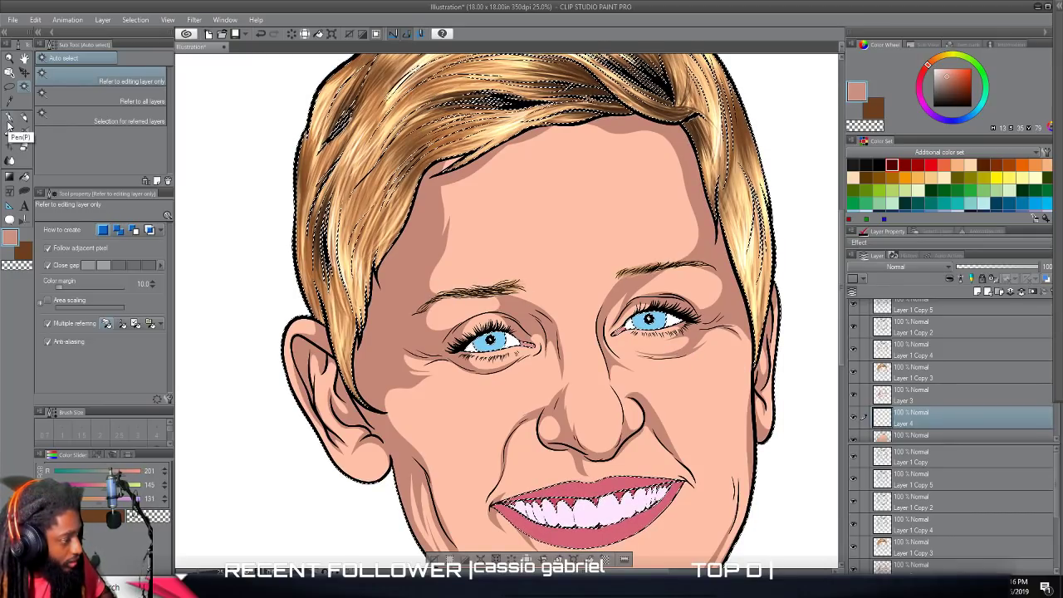
Switch to Lasso fill, sample the base skin tone from between the eyebrows and darken it to H 17, S 36, V 91.
left_click(24, 192)
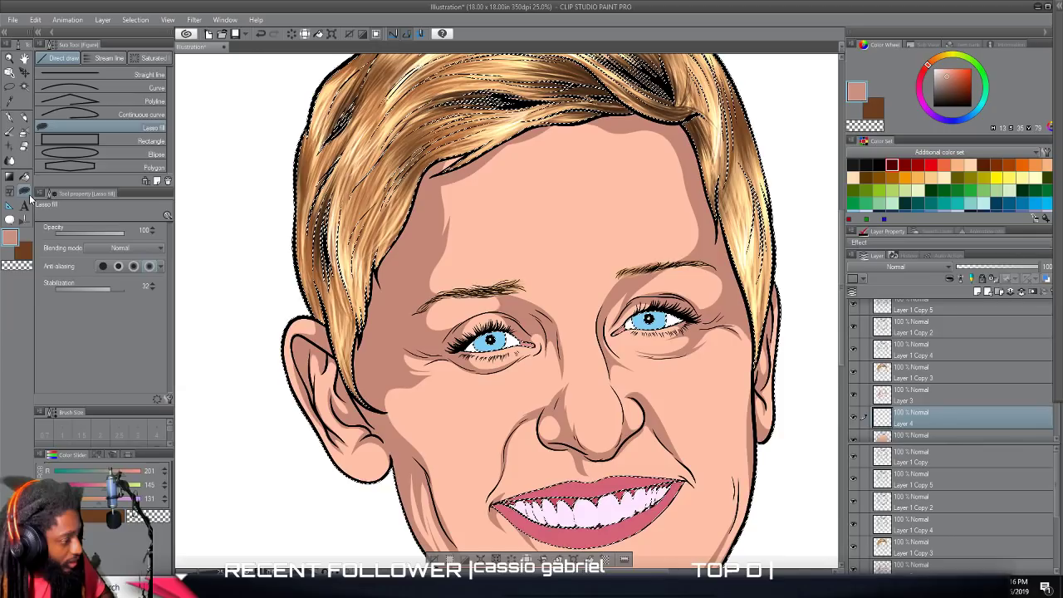
scroll(568, 299, "up", 2)
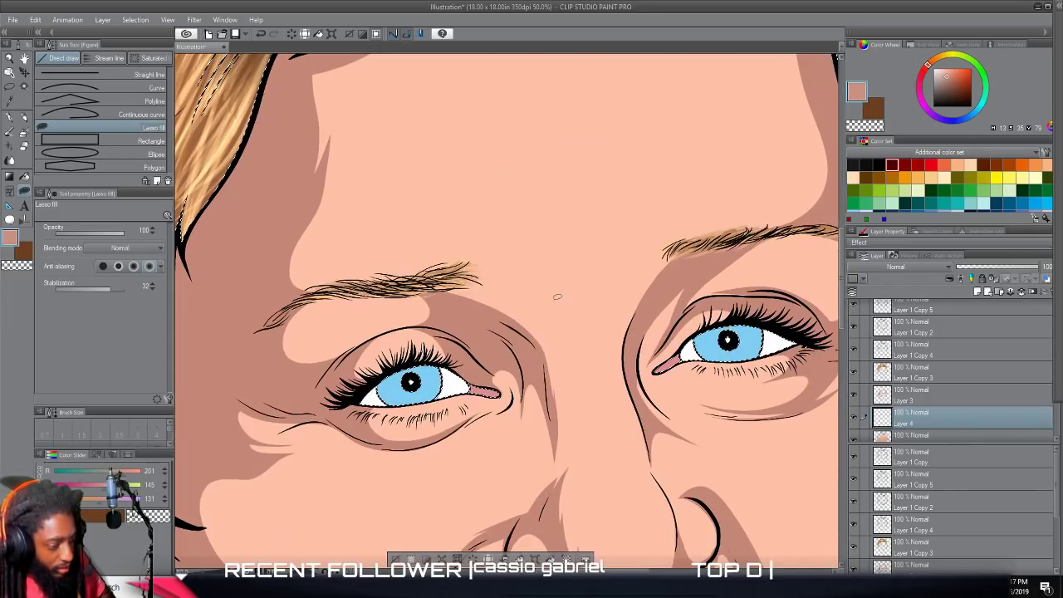
left_click(551, 290, "alt")
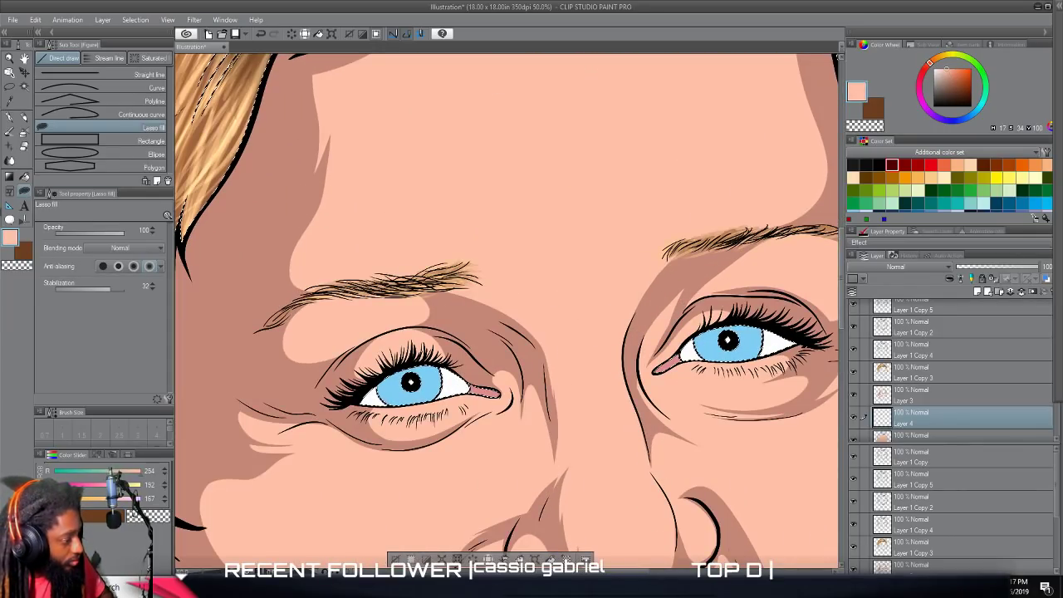
left_click(9, 240)
left_click_drag(585, 249, 583, 246)
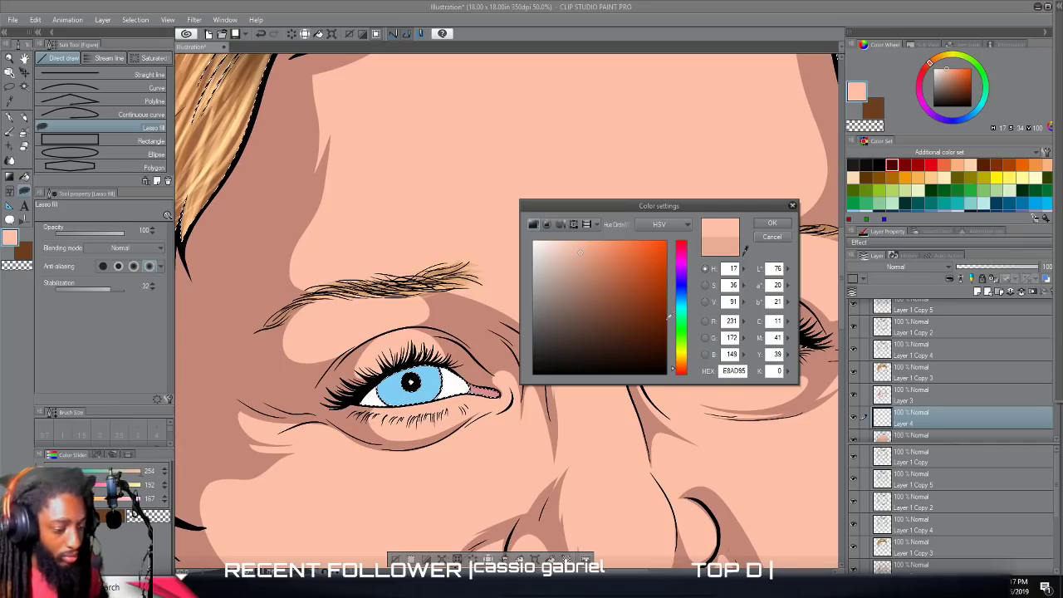
left_click(771, 223)
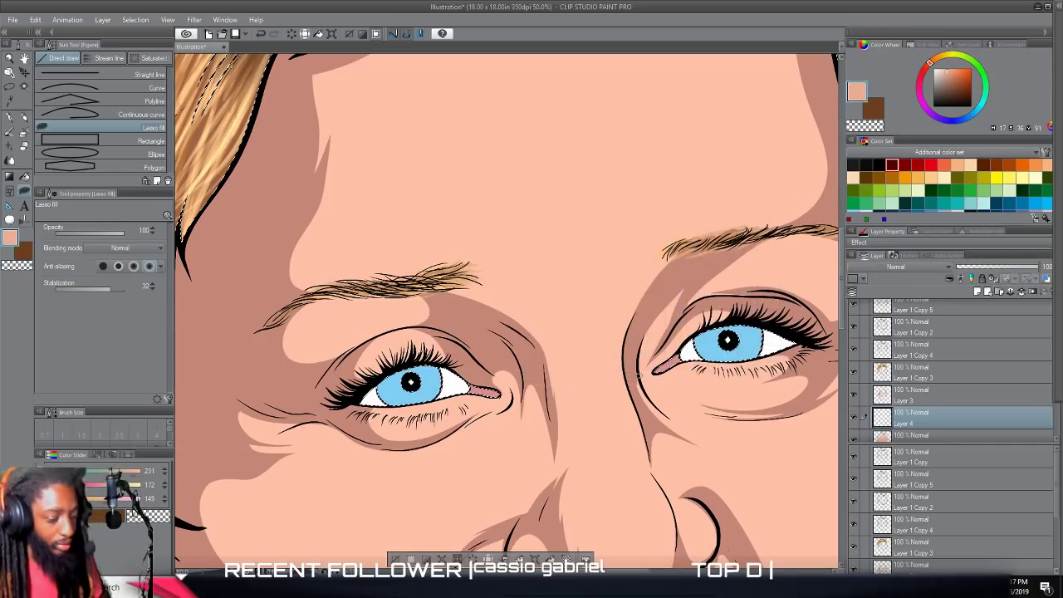
Lasso-fill a mid-tone shadow curving under the left cheekbone from the hairline to the nose and smile line, arching around the lower cheek.
scroll(507, 313, "down", 3)
scroll(567, 404, "down", 1)
scroll(565, 405, "down", 1)
scroll(563, 409, "up", 3)
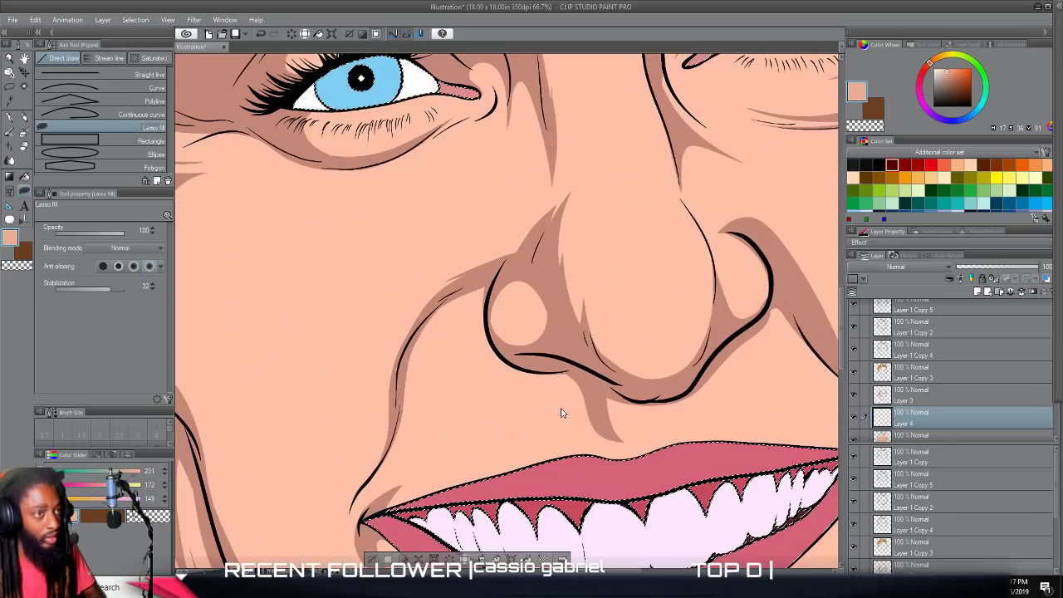
scroll(558, 410, "right", 2)
scroll(559, 412, "up", 2)
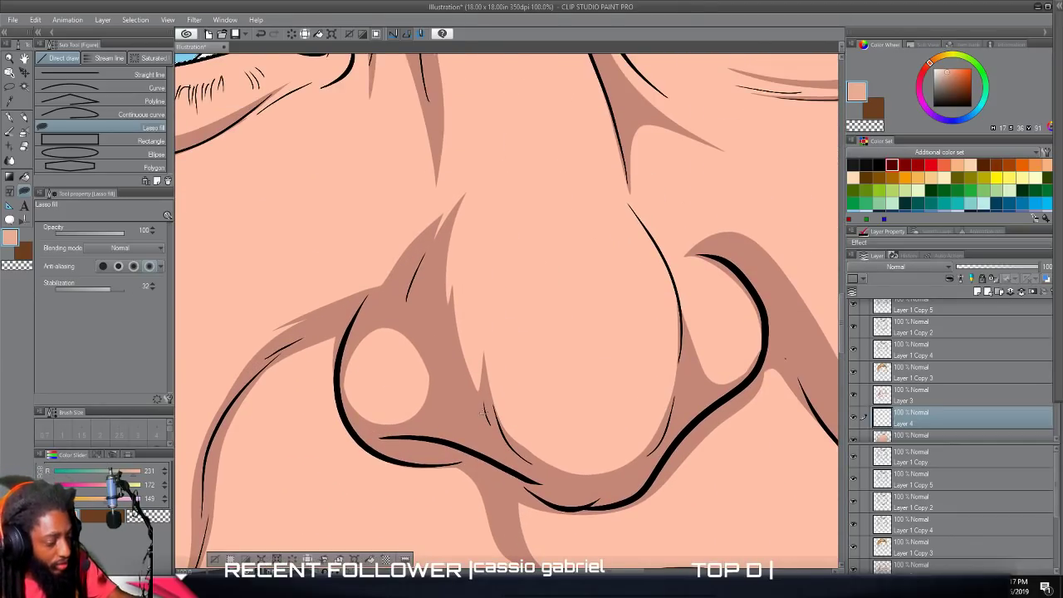
left_click(9, 117)
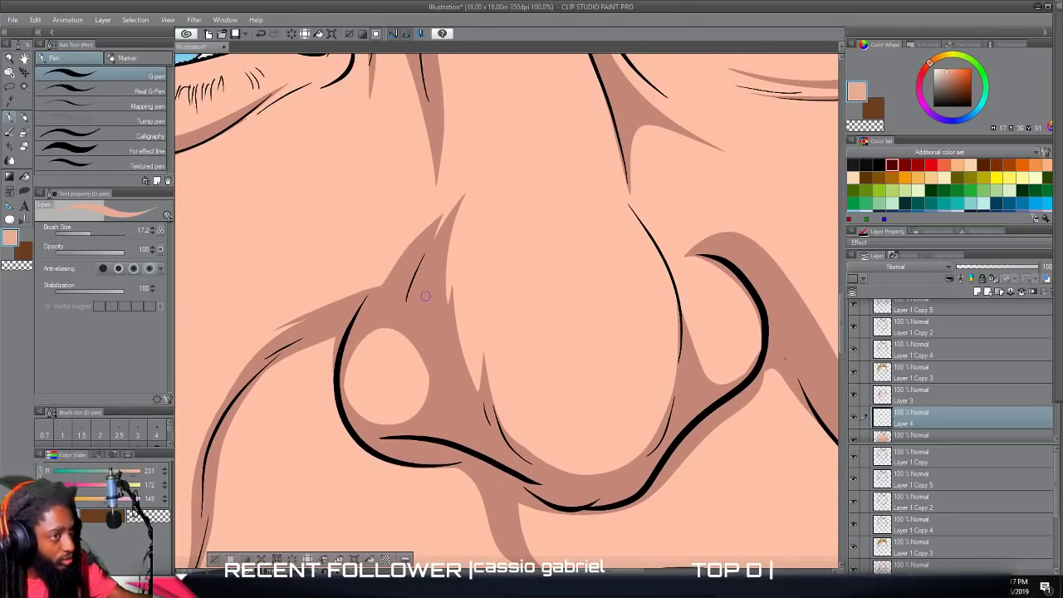
scroll(425, 296, "down", 5)
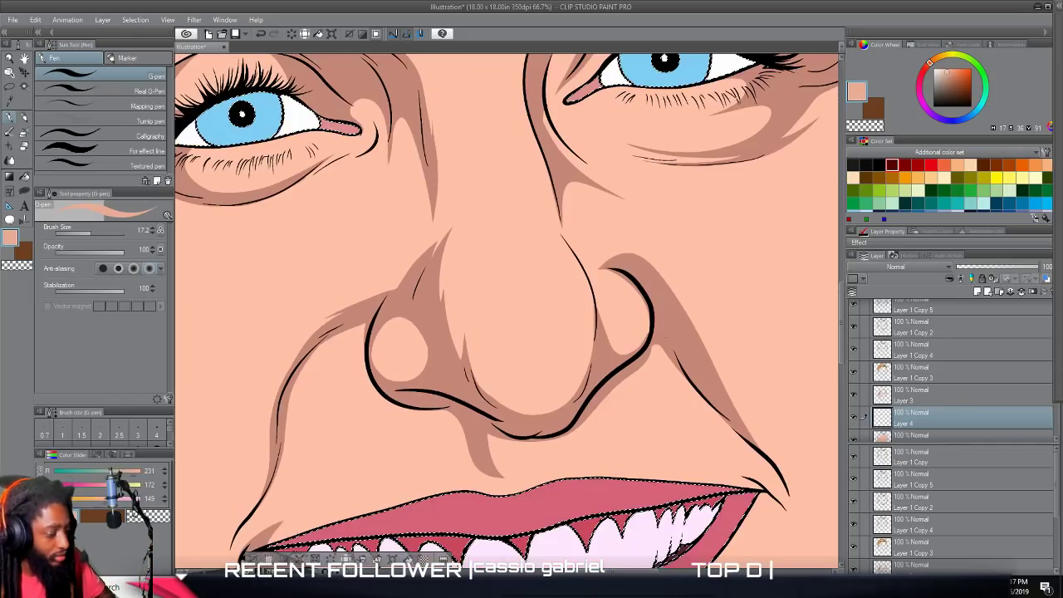
scroll(421, 301, "up", 2)
scroll(421, 300, "up", 2)
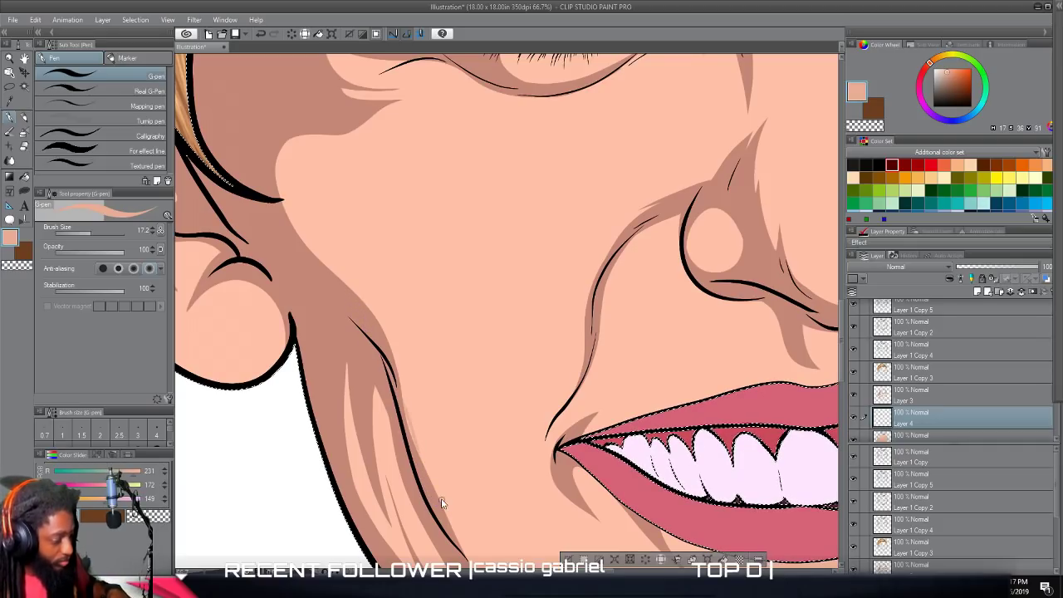
left_click(24, 192)
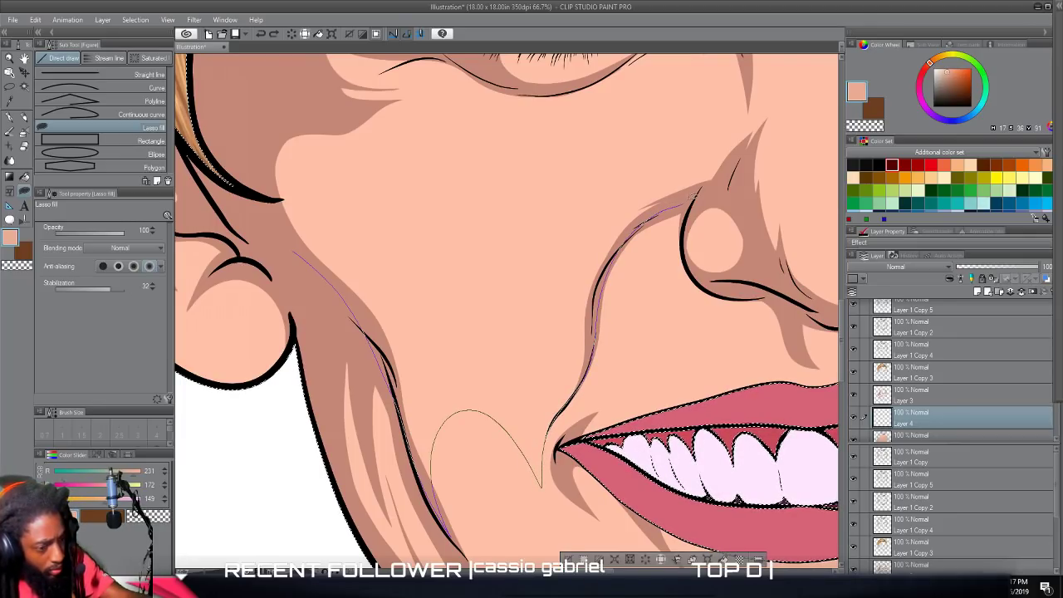
mouse_move(584, 249)
left_mouse_down()
mouse_move(469, 329)
mouse_move(346, 250)
mouse_move(305, 143)
mouse_move(315, 117)
left_mouse_up()
scroll(393, 488, "down", 5)
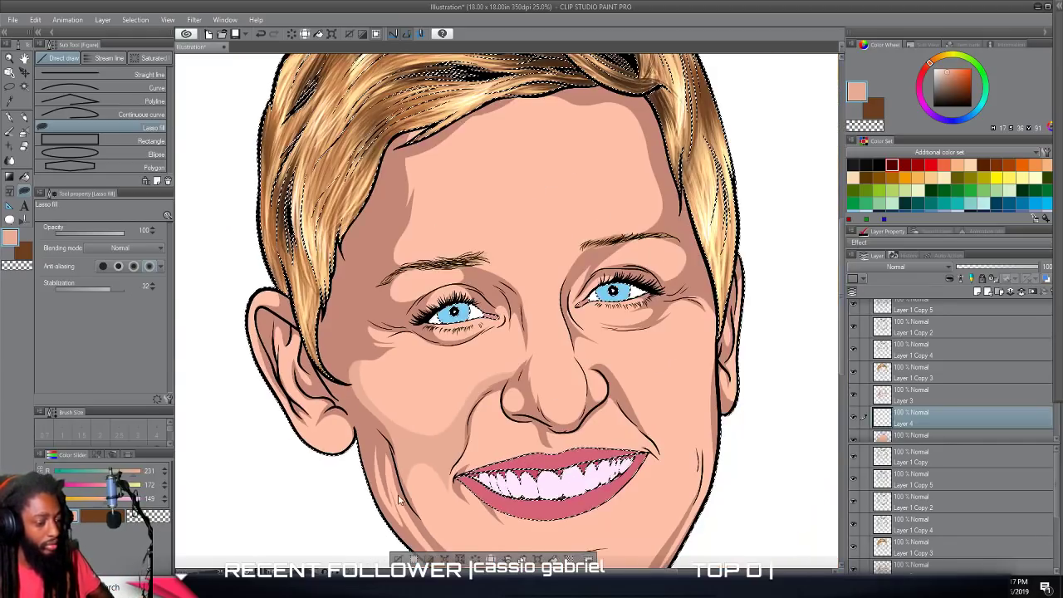
scroll(539, 484, "up", 3)
left_click_drag(393, 488, 510, 460)
Adjust the new cheek mid-tone with Brightness/Contrast, setting brightness to -6 and contrast to 14.
scroll(510, 460, "up", 3)
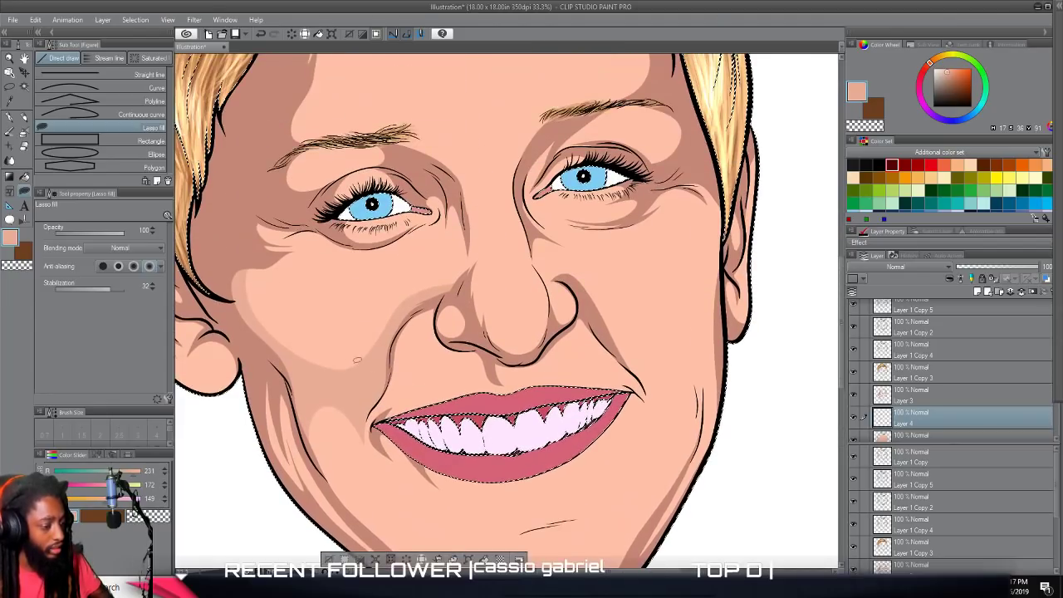
scroll(344, 425, "down", 1)
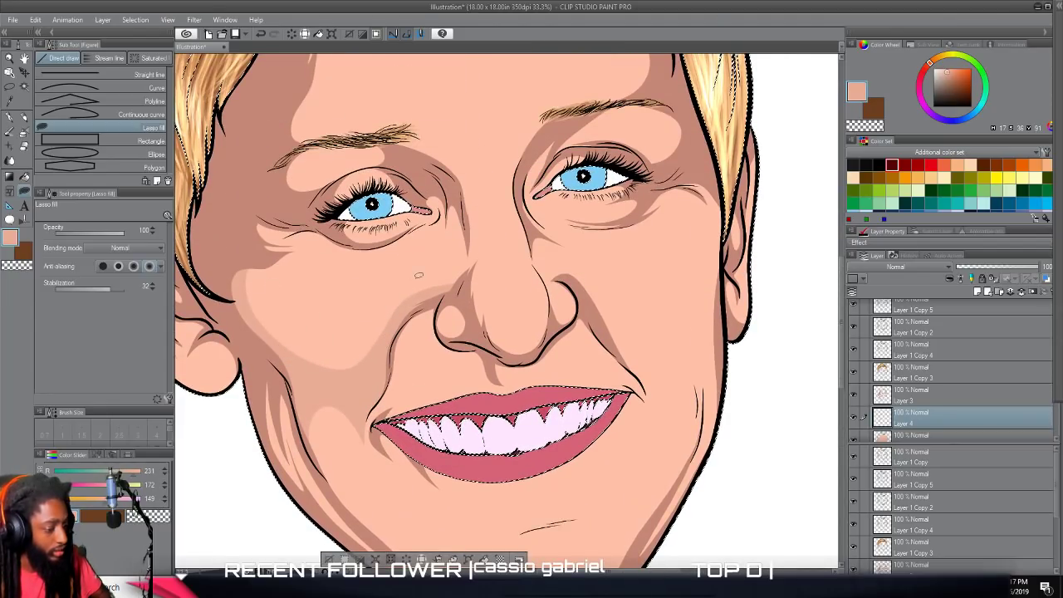
scroll(345, 428, "left", 2)
scroll(346, 427, "up", 1)
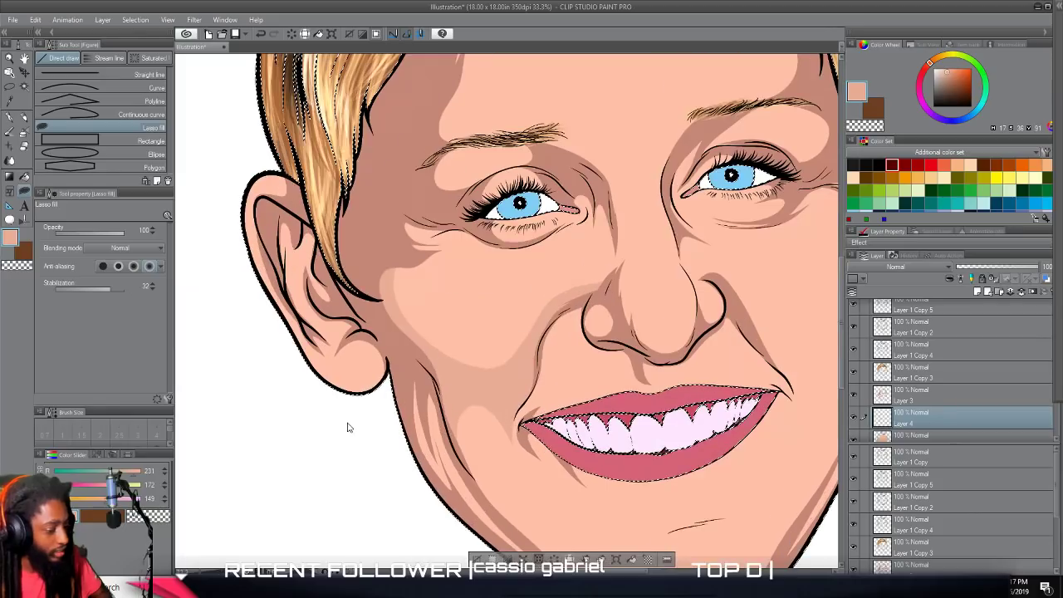
scroll(349, 427, "up", 2)
scroll(370, 398, "right", 1)
scroll(370, 398, "up", 1)
scroll(369, 399, "down", 3)
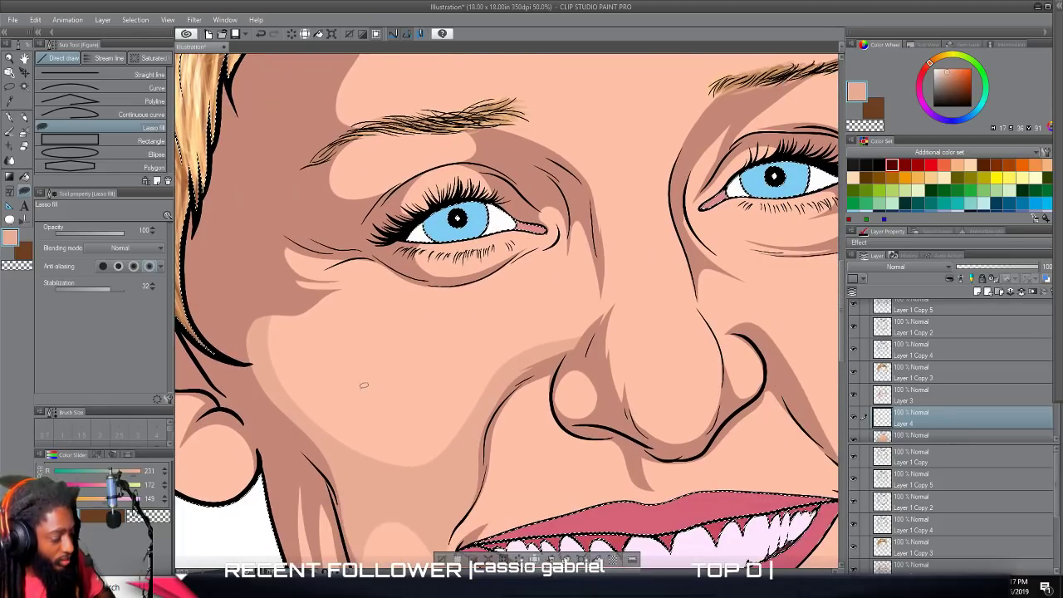
left_click(35, 19)
mouse_move(152, 234)
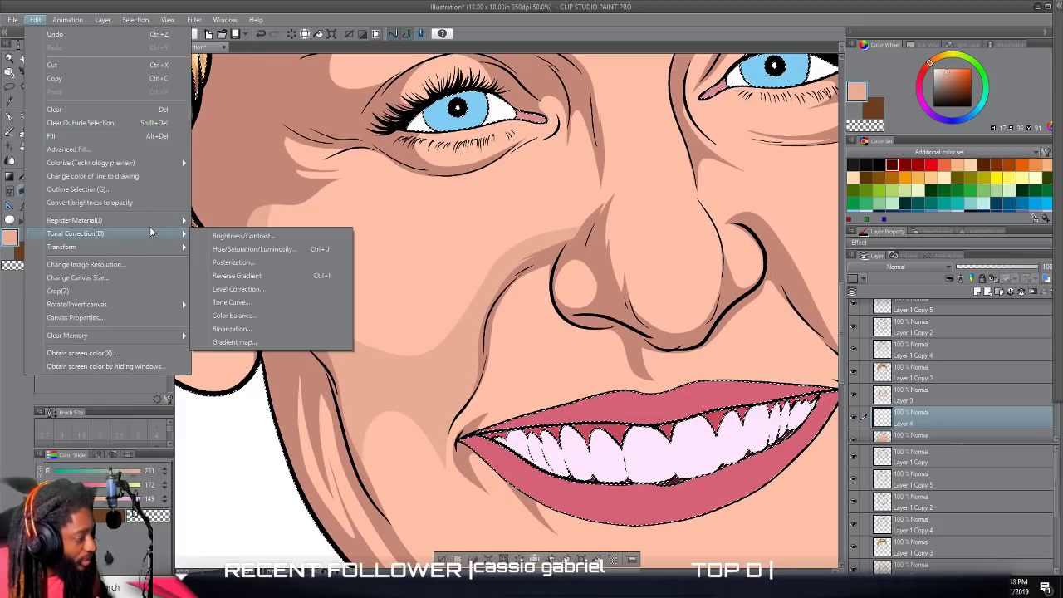
left_click(229, 237)
left_click(403, 233)
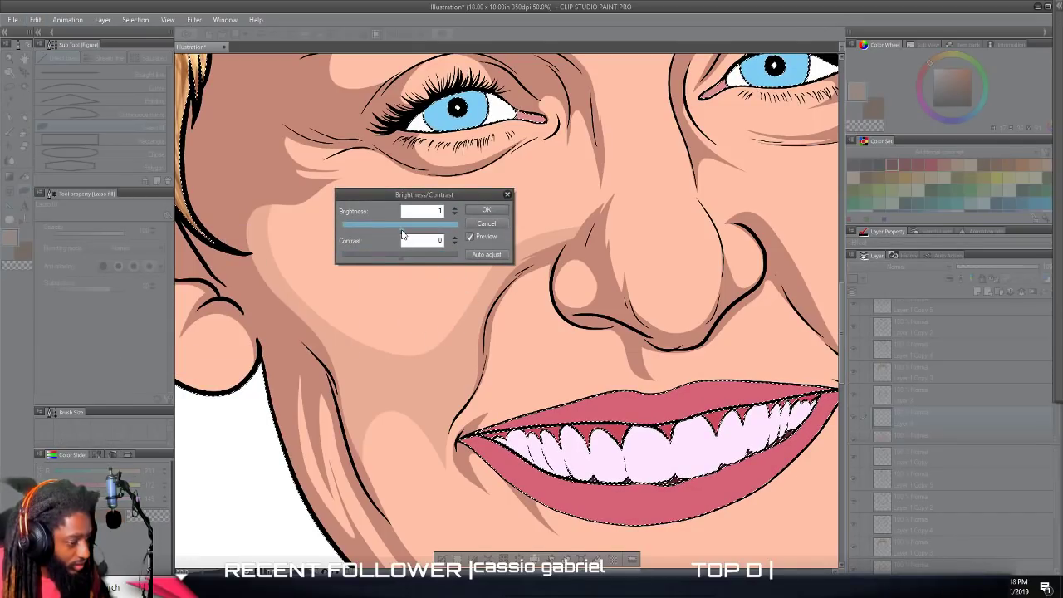
left_click_drag(403, 232, 408, 260)
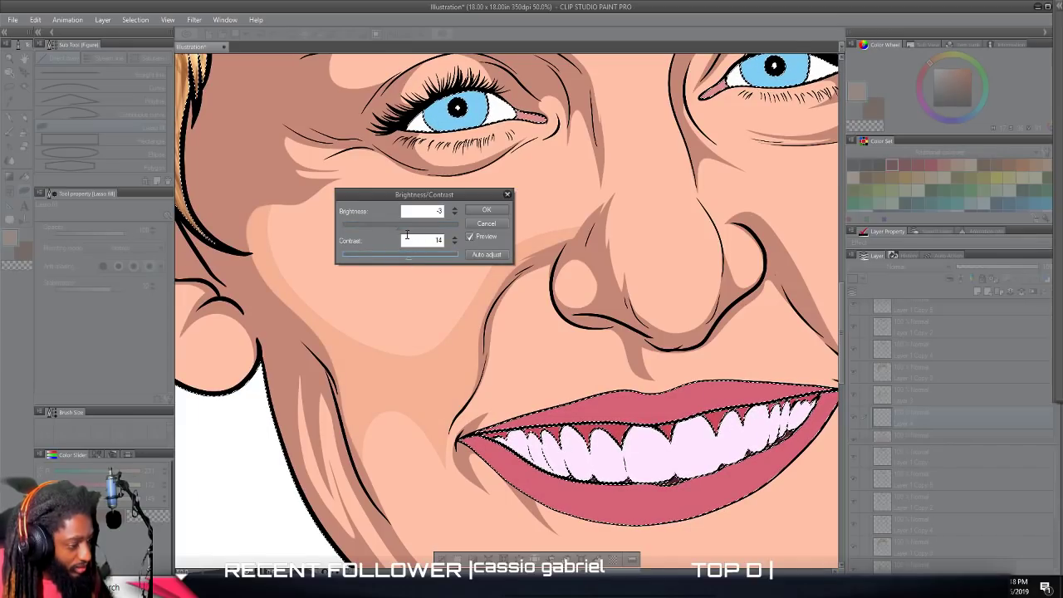
mouse_move(397, 232)
left_mouse_down()
mouse_move(407, 233)
mouse_move(398, 233)
left_mouse_up()
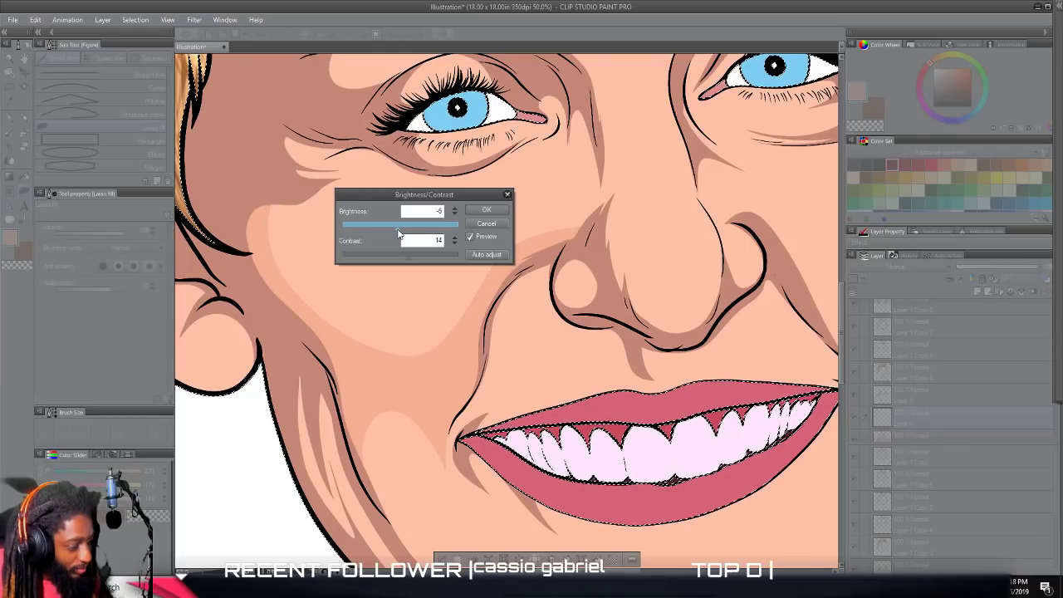
left_click(486, 213)
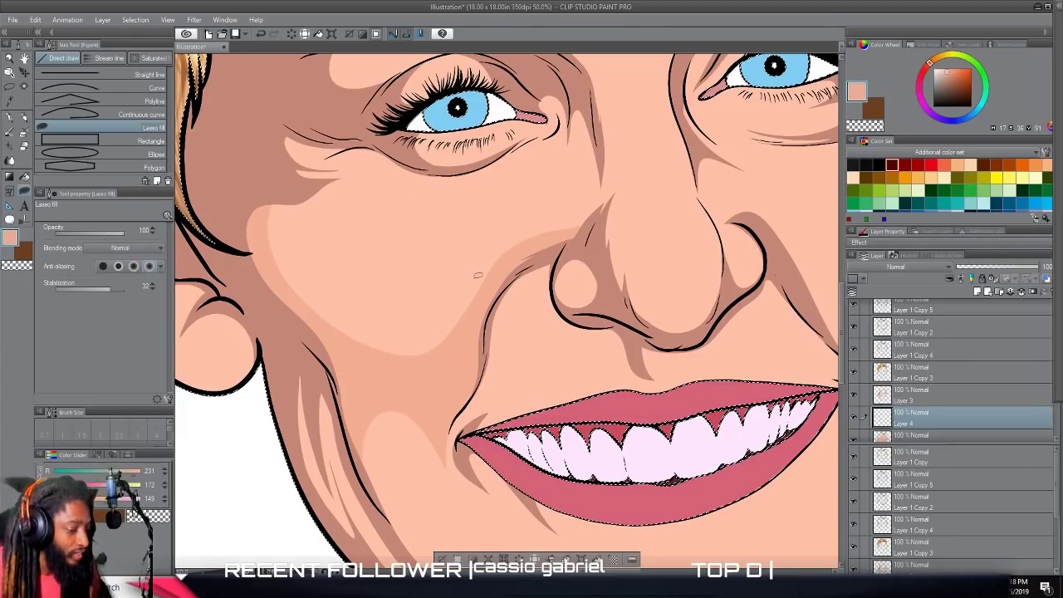
Set the colour to H 17, S 40, V 95 and lasso-fill a mid-tone from the left inner brow down the nose bridge to its tip, including an under-eye wedge.
scroll(476, 272, "up", 1)
scroll(712, 418, "down", 4)
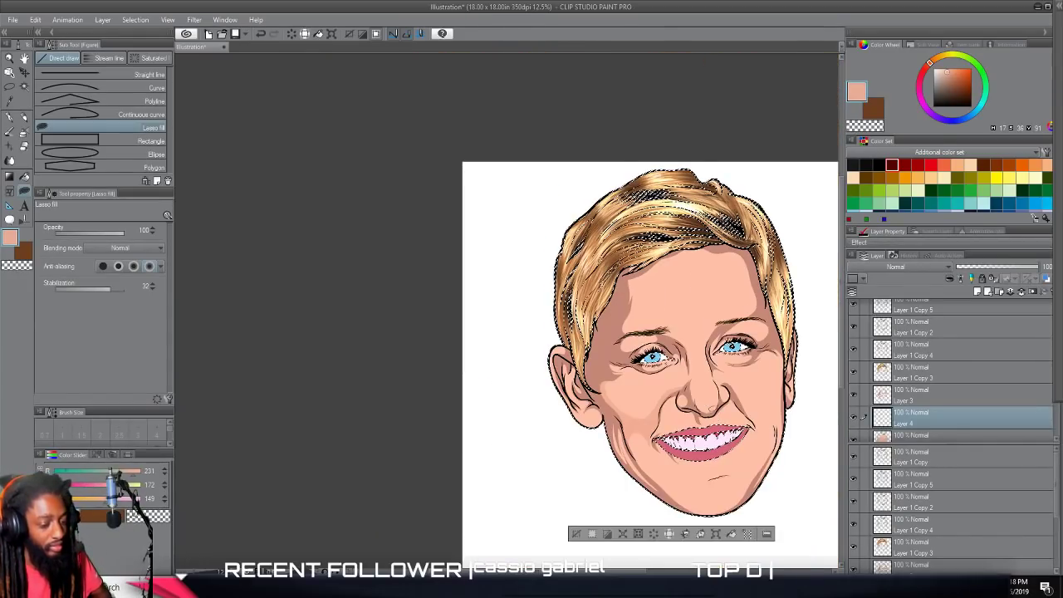
scroll(706, 413, "up", 3)
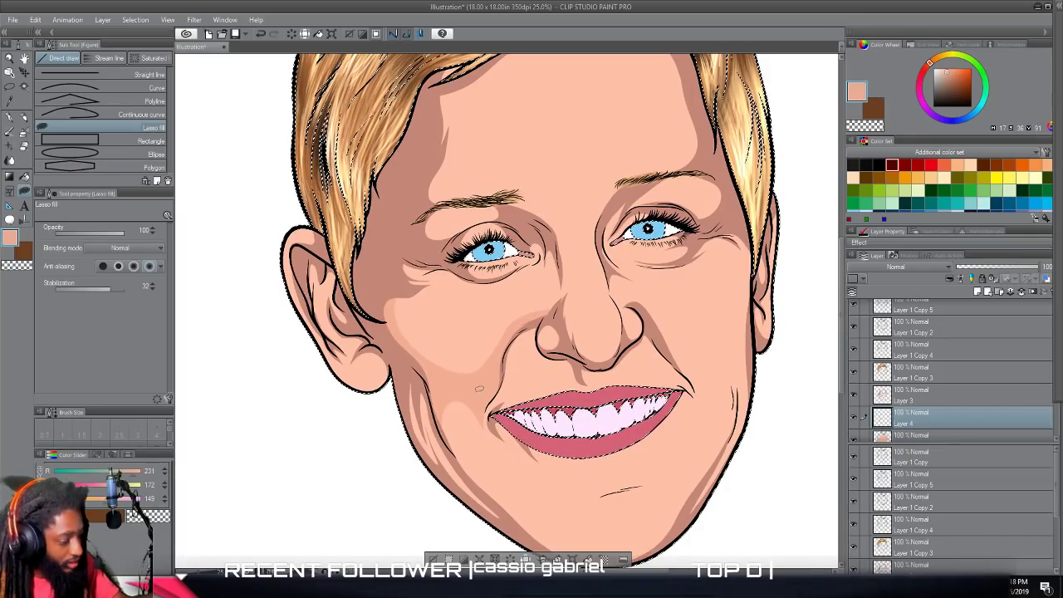
left_click(949, 70)
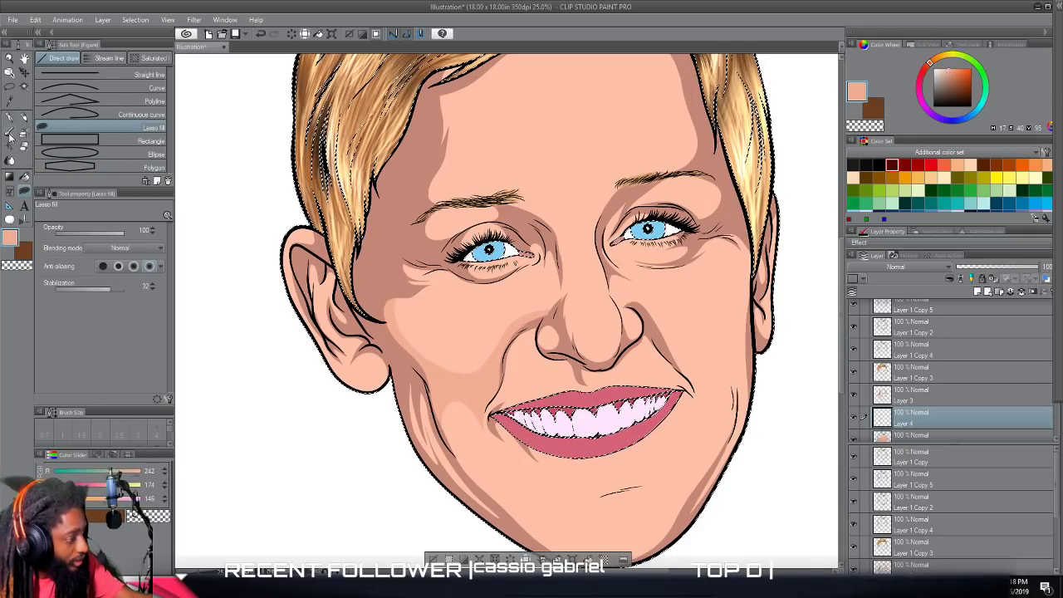
scroll(527, 385, "up", 1)
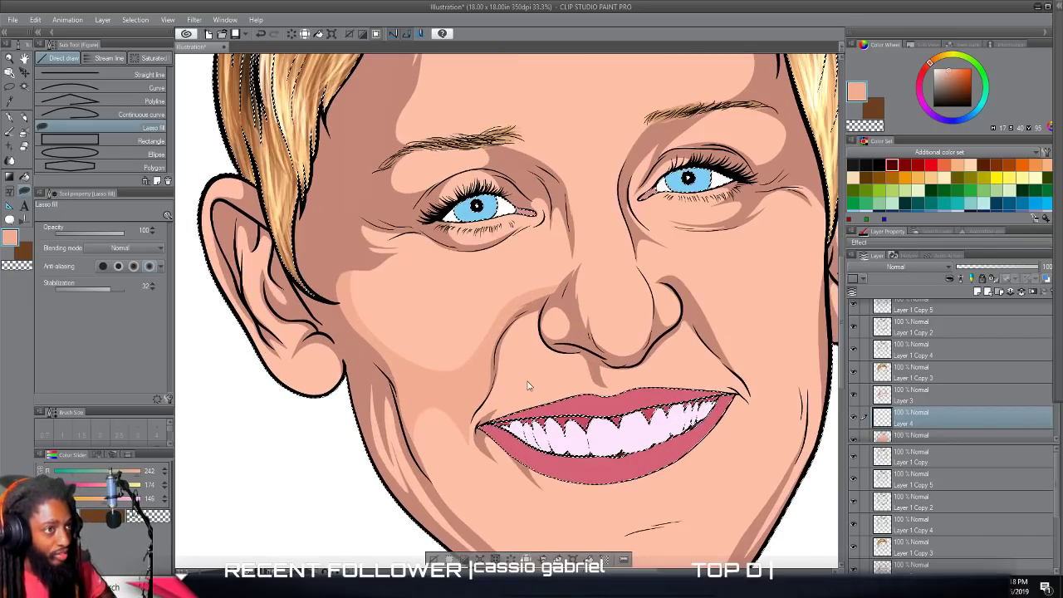
scroll(527, 385, "up", 2)
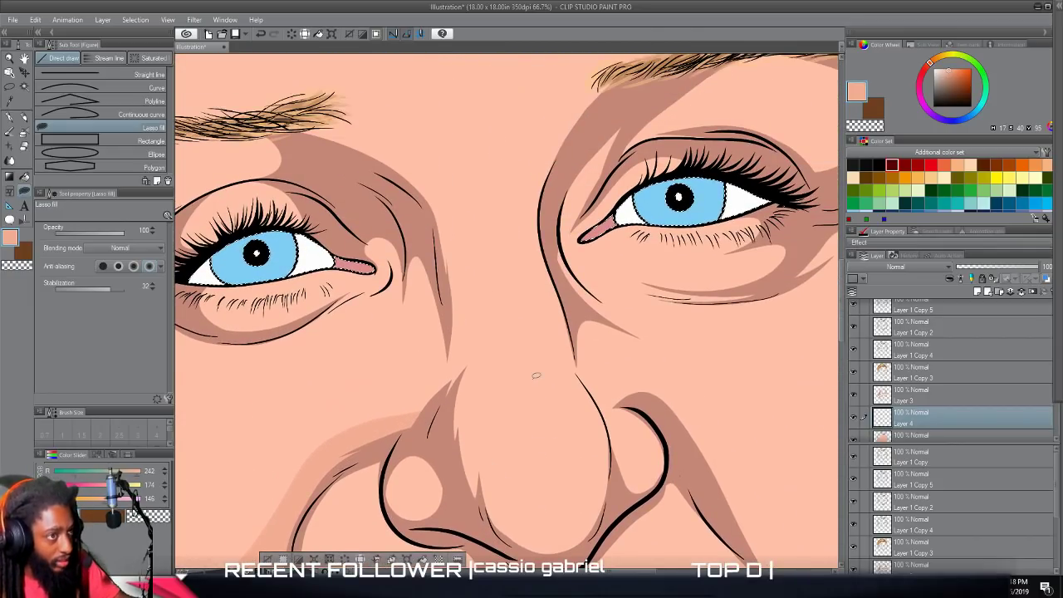
scroll(536, 376, "down", 1)
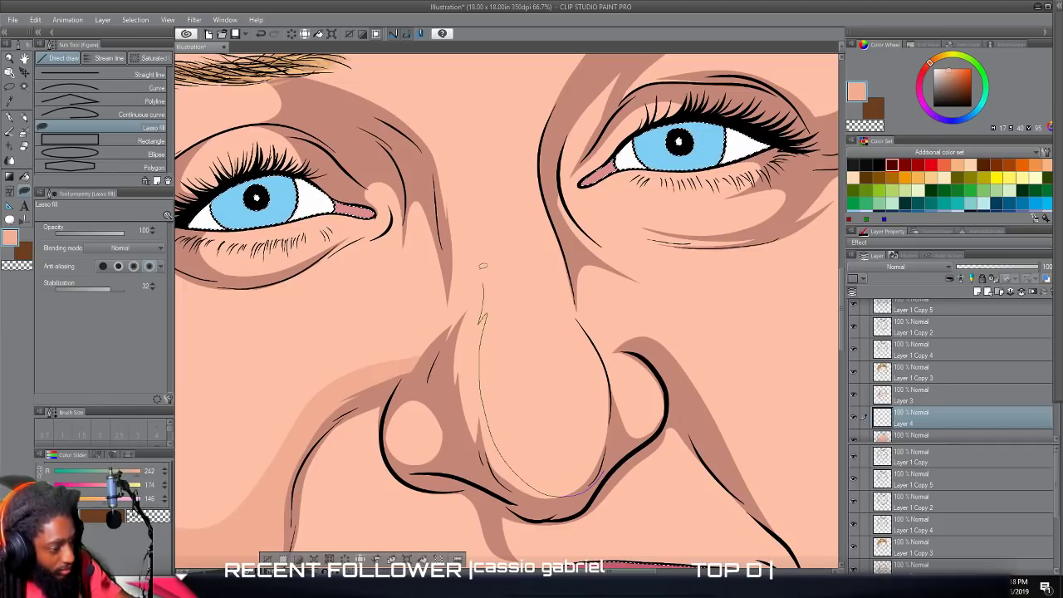
left_click_drag(444, 151, 383, 101)
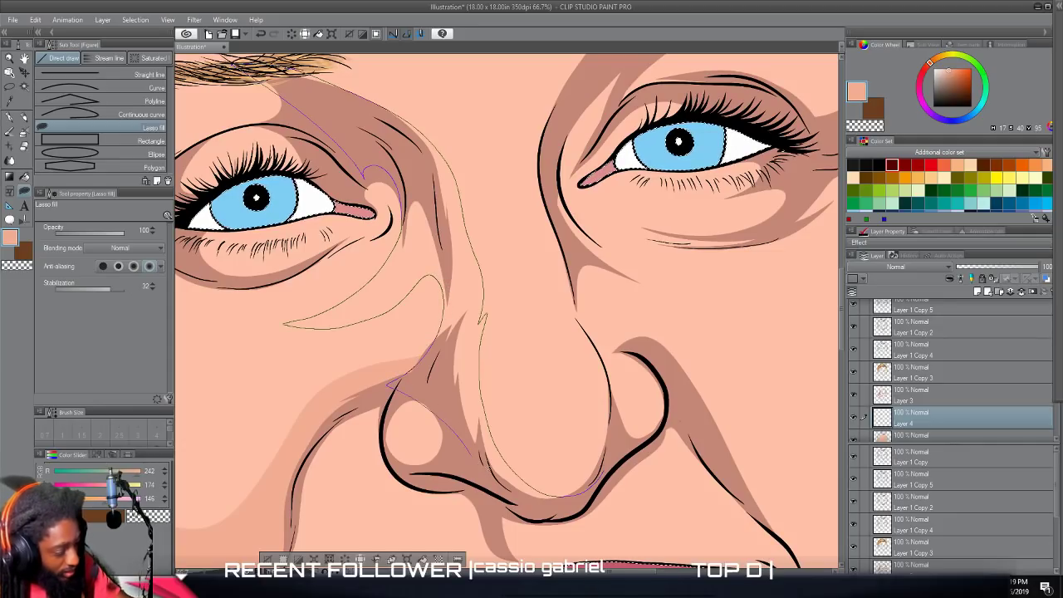
left_click_drag(595, 481, 607, 474)
Lasso-fill extra mid-tone beside the left side of the nose, tapering the light cheek patch to a point below the inner eye.
scroll(607, 439, "down", 3)
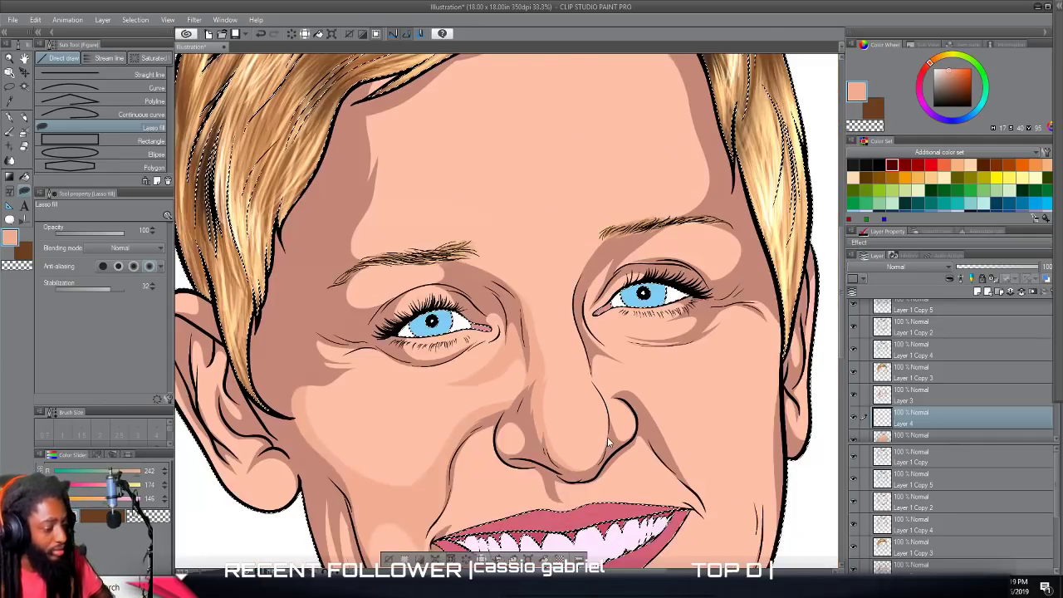
left_click_drag(609, 544, 607, 440)
scroll(607, 441, "up", 1)
scroll(608, 441, "up", 1)
left_click_drag(443, 370, 610, 432)
scroll(611, 432, "up", 1)
left_click_drag(609, 290, 610, 435)
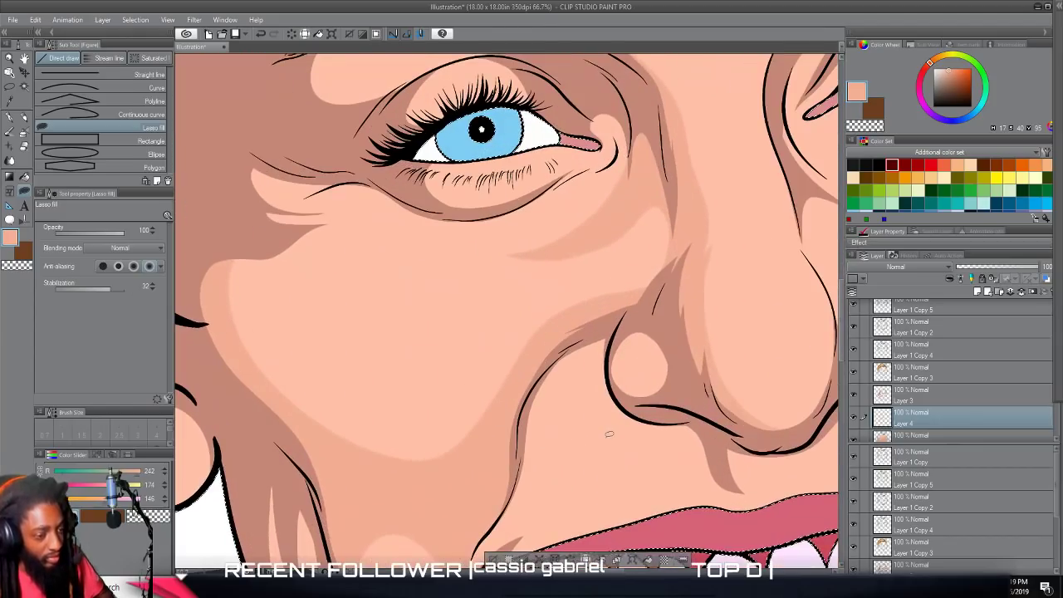
mouse_move(573, 318)
left_mouse_down()
mouse_move(656, 246)
mouse_move(658, 224)
mouse_move(638, 240)
mouse_move(646, 218)
mouse_move(584, 248)
mouse_move(629, 213)
mouse_move(672, 266)
mouse_move(572, 311)
left_mouse_up()
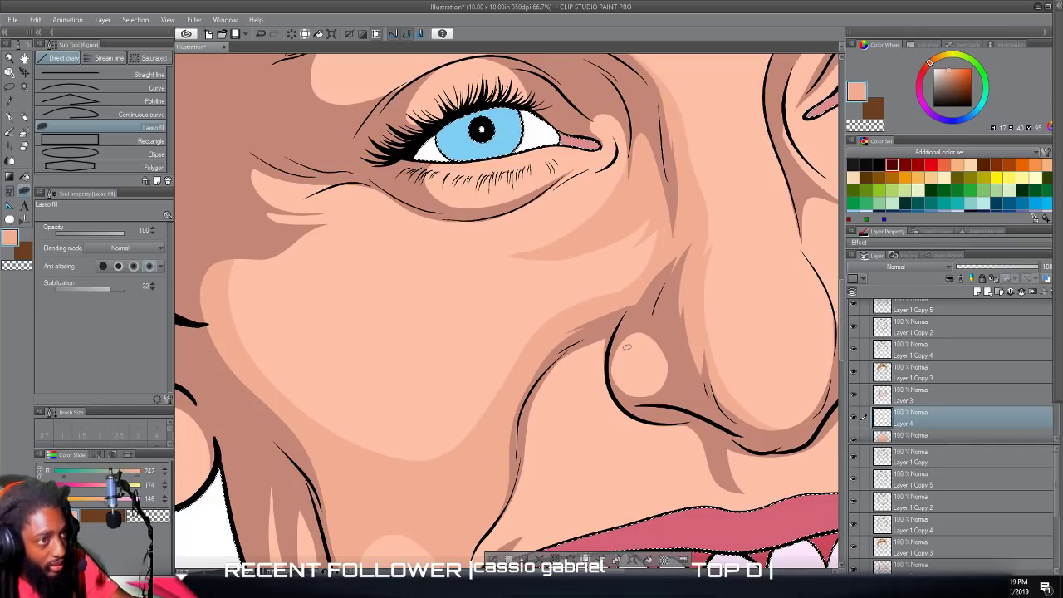
Lasso-fill mid-tones over the upper part of the left nostril highlight and below the nostril, between the smile line and upper lip.
mouse_move(629, 399)
left_mouse_down()
mouse_move(685, 378)
mouse_move(657, 312)
mouse_move(619, 324)
mouse_move(630, 401)
left_mouse_up()
scroll(569, 418, "down", 3)
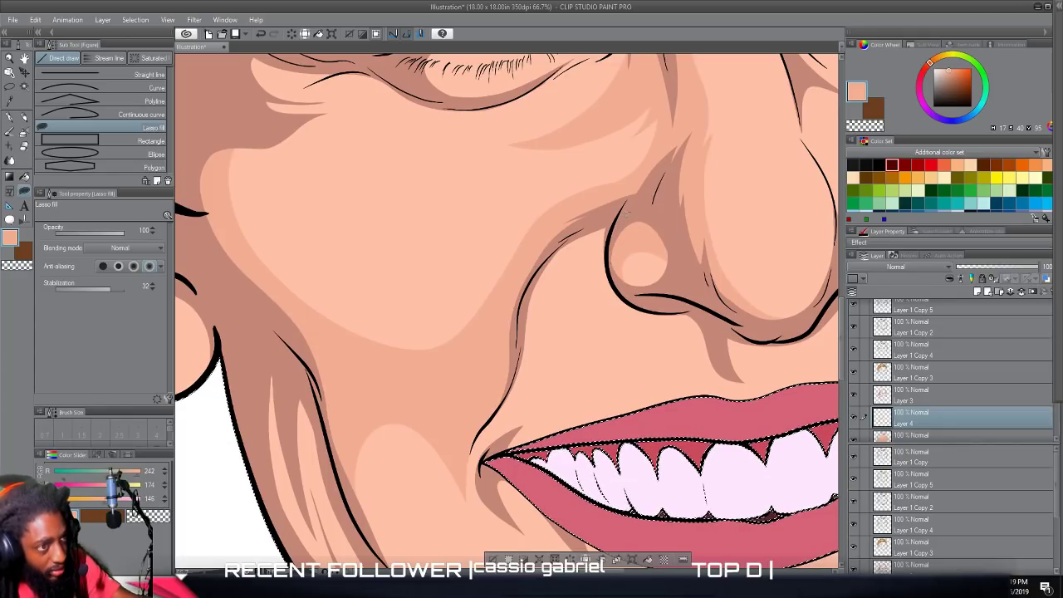
mouse_move(721, 358)
left_mouse_down()
mouse_move(702, 343)
mouse_move(648, 343)
mouse_move(621, 370)
mouse_move(618, 351)
mouse_move(574, 359)
mouse_move(586, 246)
mouse_move(613, 213)
mouse_move(622, 290)
mouse_move(686, 301)
left_mouse_up()
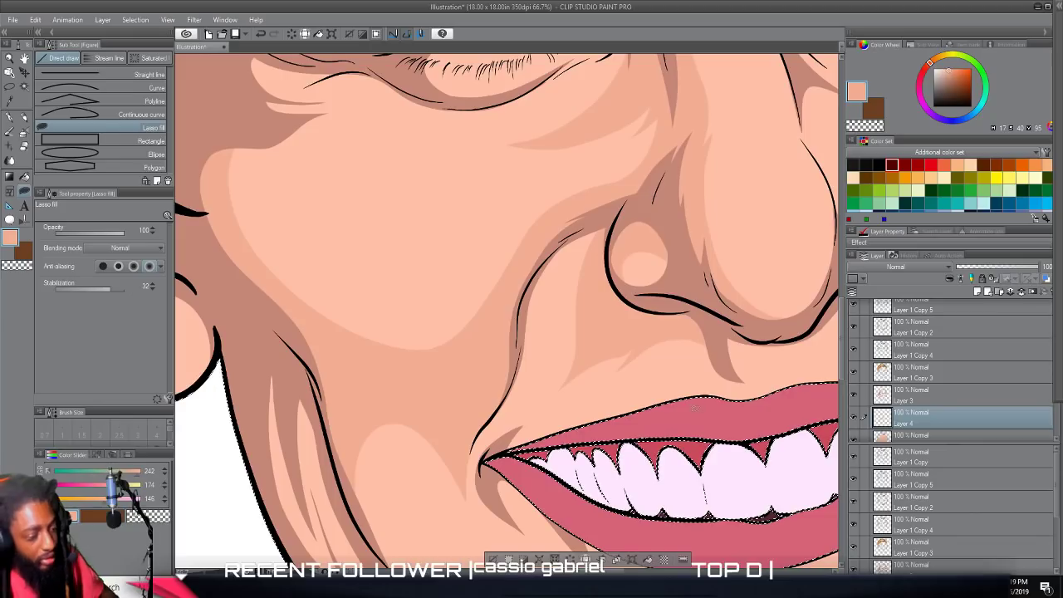
Lasso-fill additional mid-tone along the outer edge of the left cheek, curving from the lower cheek up toward the outer eye.
scroll(657, 395, "down", 4)
scroll(656, 395, "down", 1)
scroll(656, 395, "up", 5)
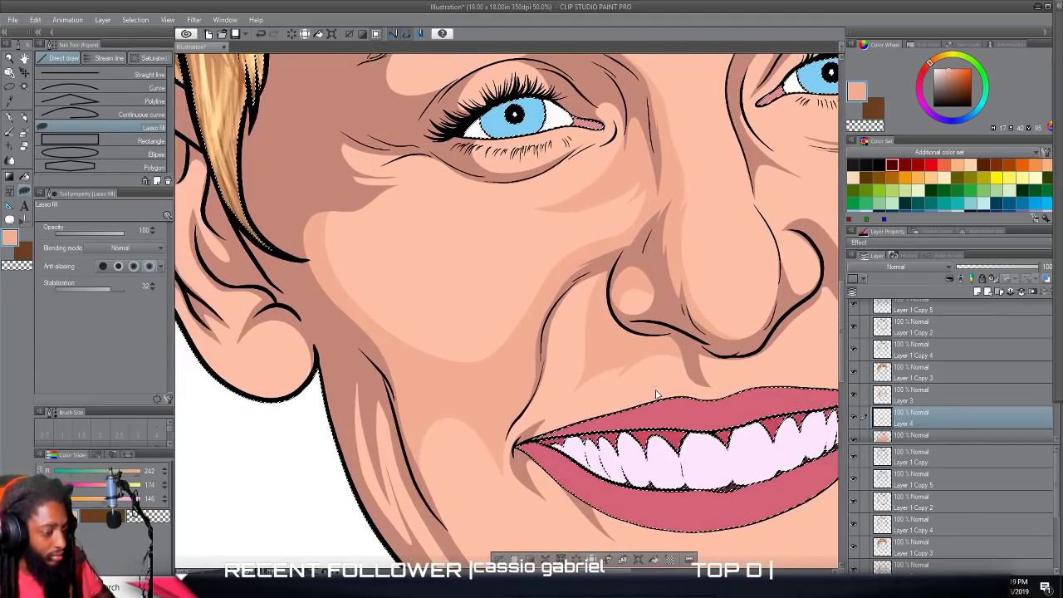
left_click_drag(551, 331, 661, 387)
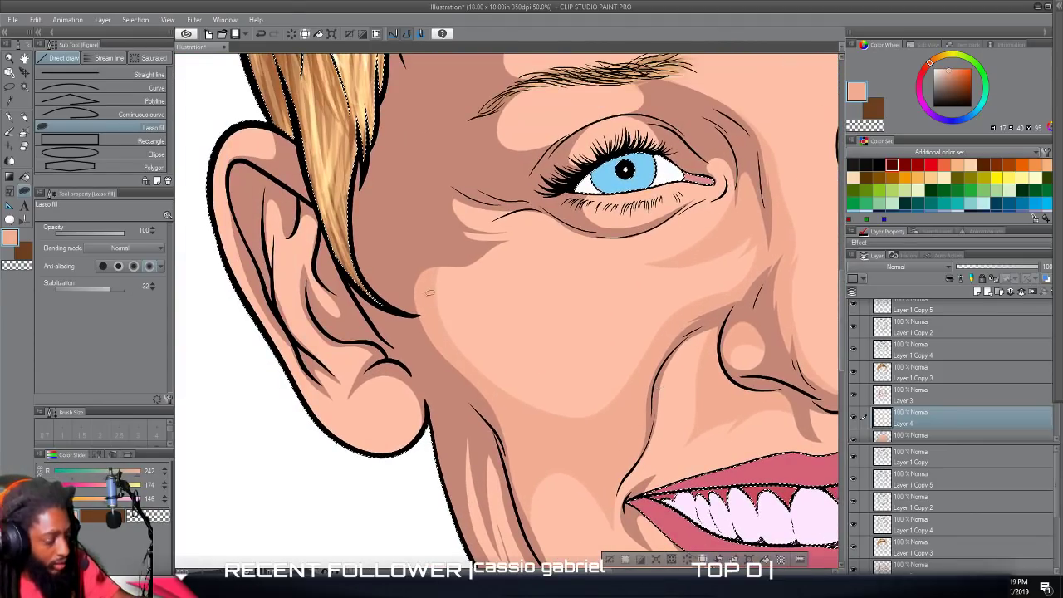
mouse_move(449, 342)
left_mouse_down()
mouse_move(453, 296)
mouse_move(472, 278)
left_mouse_up()
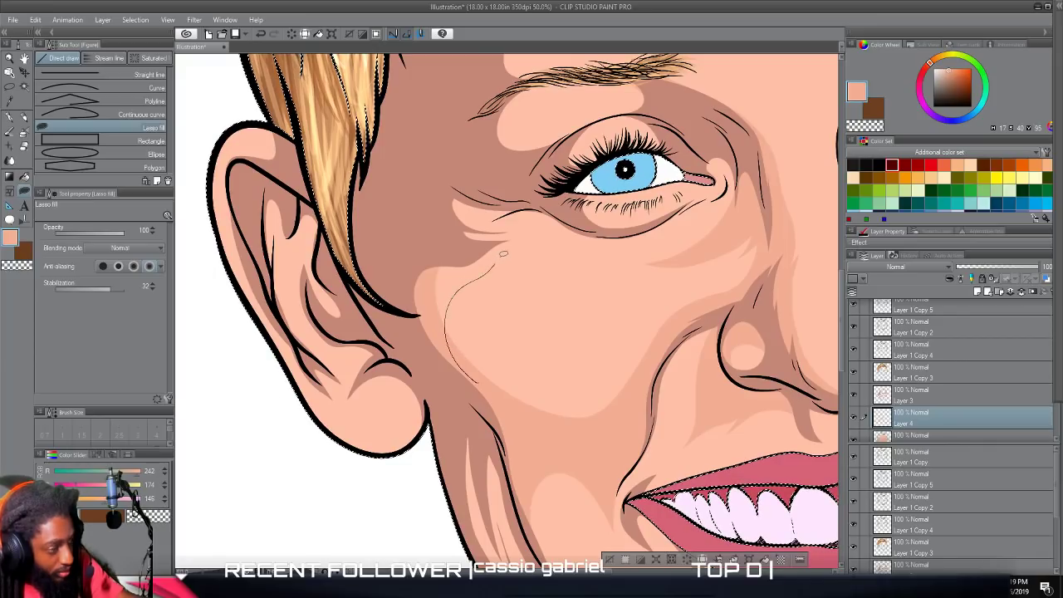
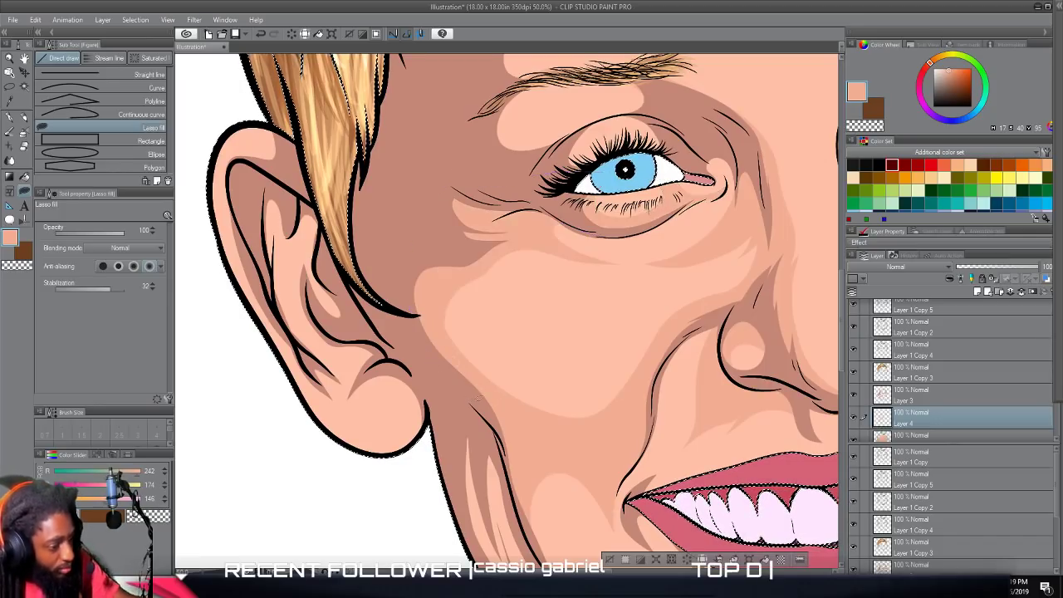
Lasso-fill a mid-tone inside the light patch between the left eyebrow and the upper eyelid.
left_click_drag(478, 400, 479, 387)
scroll(480, 387, "up", 2)
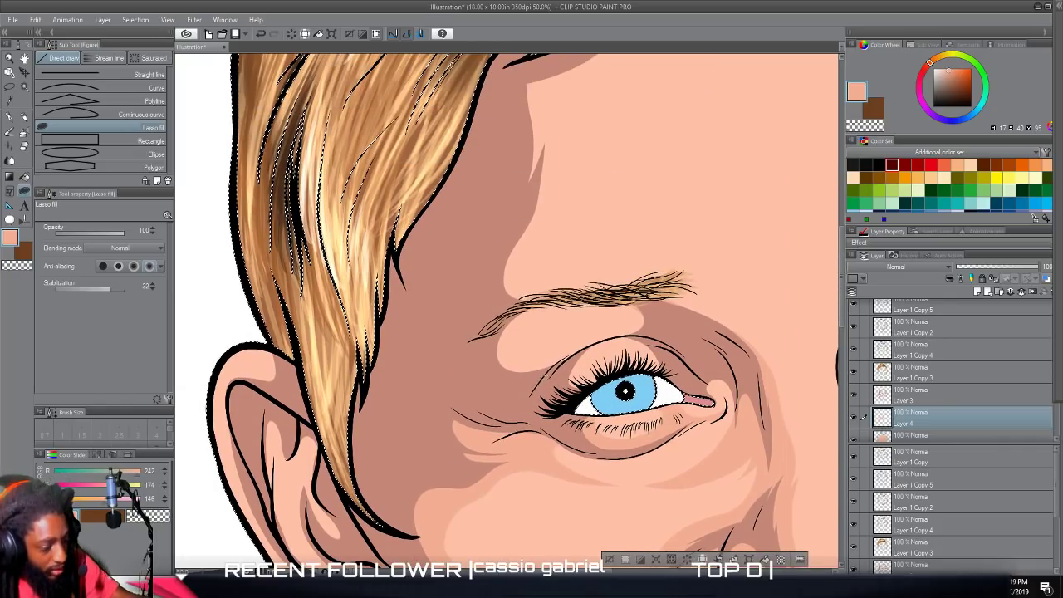
mouse_move(648, 379)
left_mouse_down()
mouse_move(669, 366)
mouse_move(597, 356)
mouse_move(652, 331)
mouse_move(637, 298)
mouse_move(593, 292)
mouse_move(588, 329)
mouse_move(529, 348)
mouse_move(509, 332)
mouse_move(499, 342)
left_mouse_up()
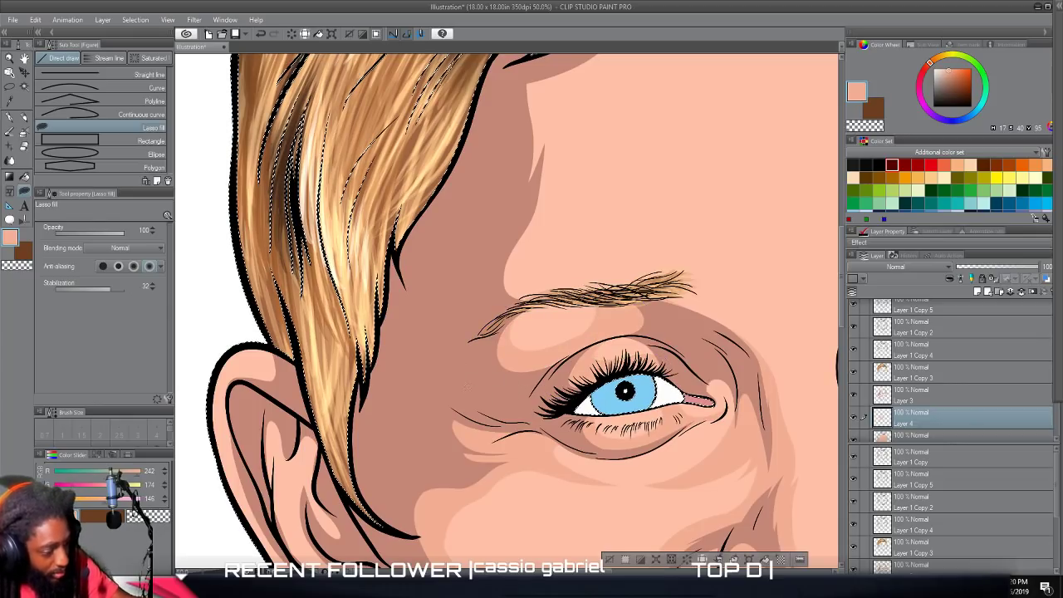
Lasso-fill mid-tones across the forehead from the left brow up the hairline and over to the right brow, leaving an irregular central highlight.
scroll(467, 383, "up", 3)
mouse_move(490, 421)
left_mouse_down()
mouse_move(670, 377)
mouse_move(693, 353)
mouse_move(677, 334)
mouse_move(623, 315)
mouse_move(647, 268)
mouse_move(638, 196)
mouse_move(652, 137)
mouse_move(677, 108)
mouse_move(524, 143)
mouse_move(509, 158)
left_mouse_up()
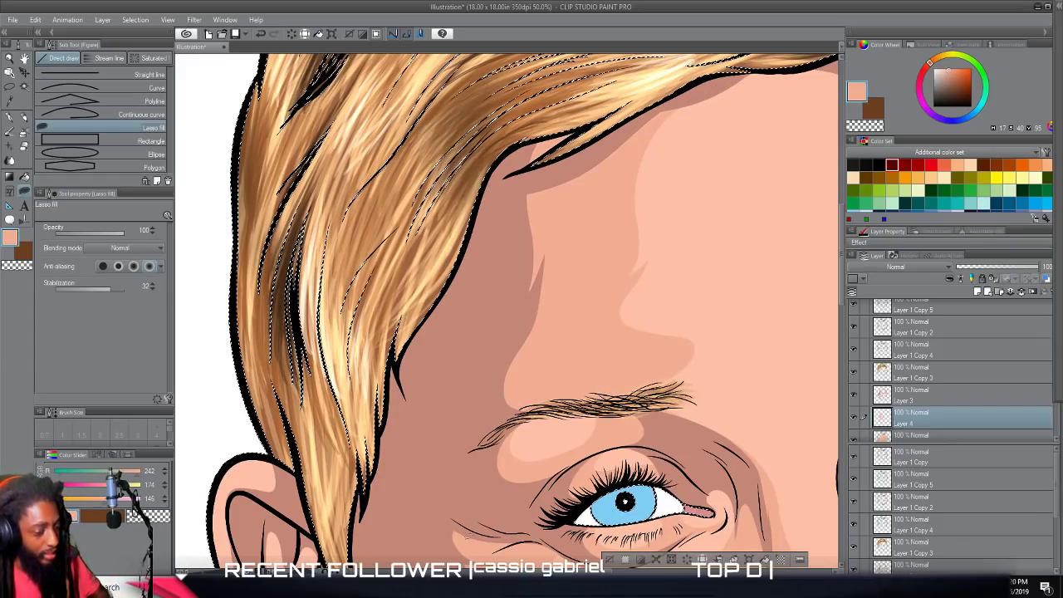
scroll(488, 527, "down", 4)
left_click_drag(491, 532, 492, 369)
scroll(521, 483, "up", 2)
scroll(520, 483, "up", 1)
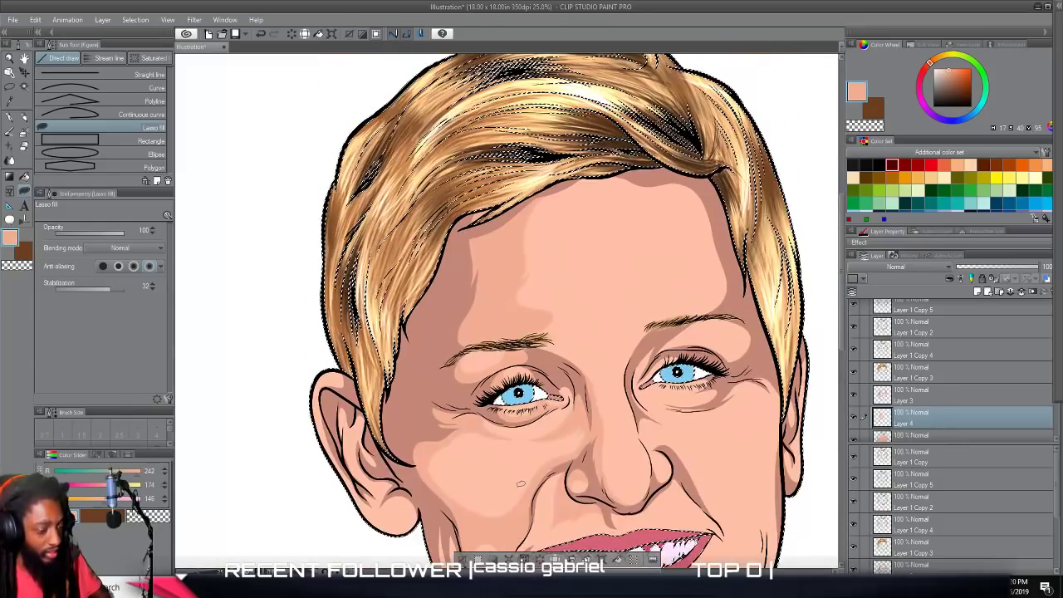
mouse_move(740, 251)
left_mouse_down()
mouse_move(650, 280)
mouse_move(677, 255)
mouse_move(631, 250)
mouse_move(579, 225)
mouse_move(530, 226)
mouse_move(625, 193)
mouse_move(627, 144)
mouse_move(548, 154)
mouse_move(573, 140)
mouse_move(541, 111)
mouse_move(467, 150)
mouse_move(498, 77)
mouse_move(739, 83)
mouse_move(803, 250)
left_mouse_up()
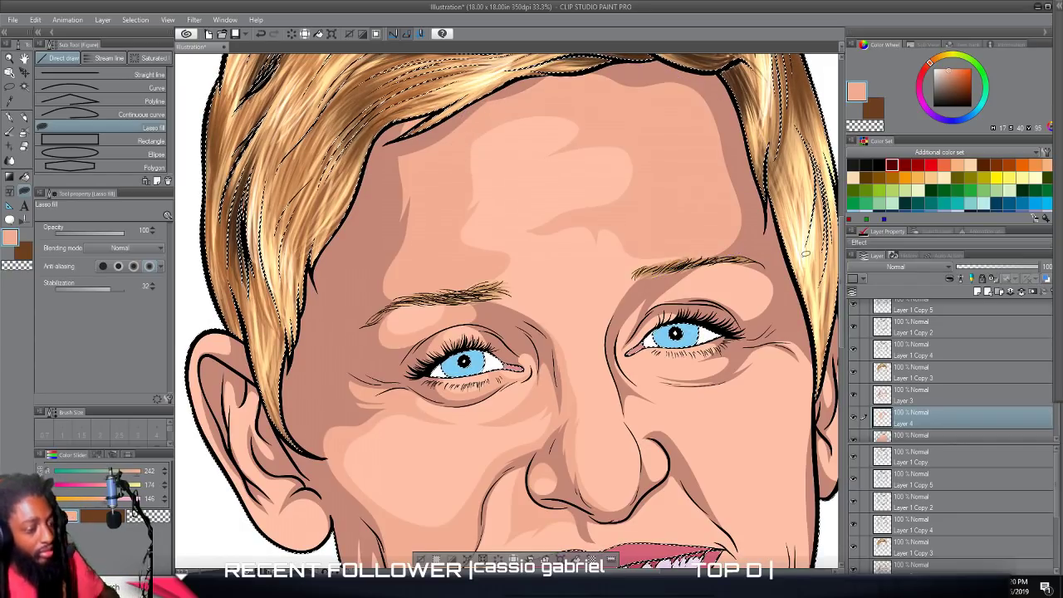
Lasso-fill a mid-tone around the light patch below the outer half of the right eyebrow.
scroll(807, 254, "down", 5)
scroll(773, 279, "up", 5)
scroll(772, 279, "up", 4)
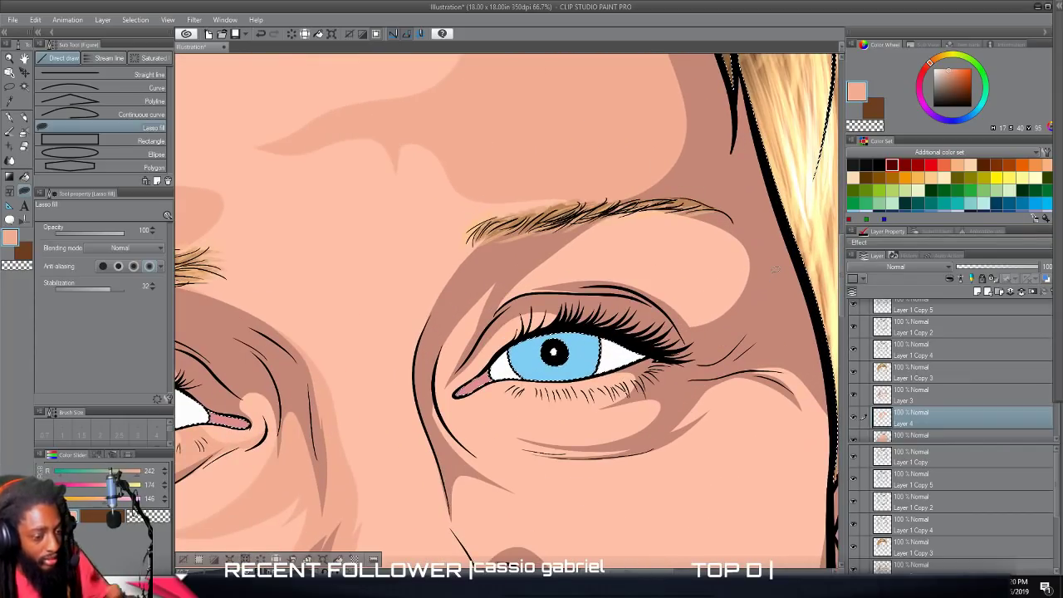
mouse_move(496, 314)
left_mouse_down()
mouse_move(559, 223)
mouse_move(614, 208)
mouse_move(589, 250)
mouse_move(625, 271)
mouse_move(710, 266)
mouse_move(669, 214)
mouse_move(781, 312)
mouse_move(786, 212)
mouse_move(810, 290)
left_mouse_up()
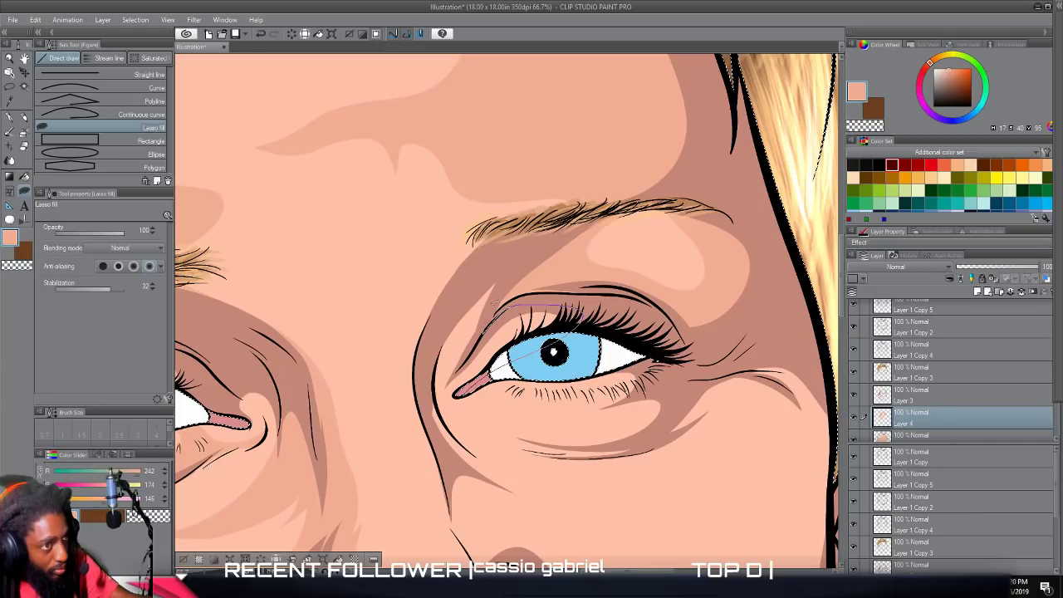
Lasso-fill mid-tones around the right eye's inner corner and across the under-eye bag, leaving a small highlight beneath the lower lashes.
left_click_drag(484, 262, 437, 355)
left_click_drag(434, 413, 445, 431)
mouse_move(573, 446)
left_mouse_down()
mouse_move(680, 405)
mouse_move(520, 395)
left_mouse_up()
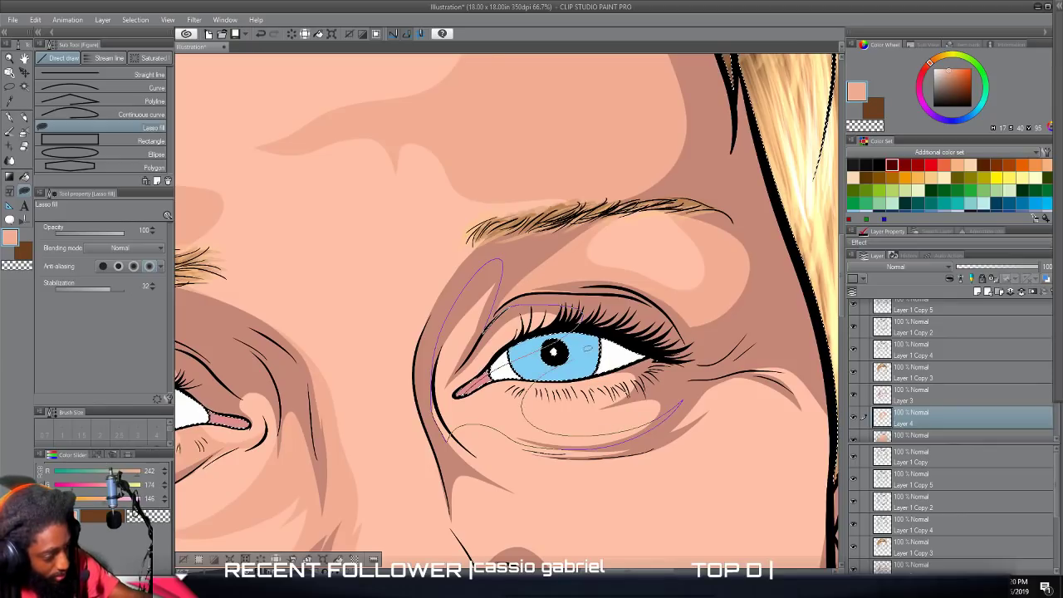
left_click_drag(491, 316, 498, 266)
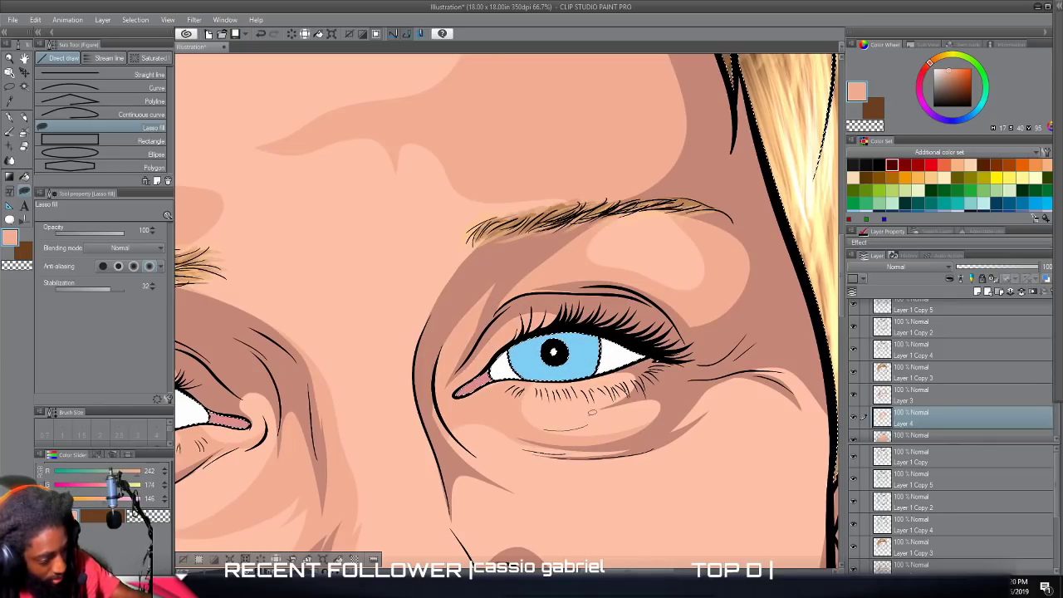
mouse_move(619, 358)
left_mouse_down()
mouse_move(562, 439)
mouse_move(544, 432)
left_mouse_up()
left_click_drag(520, 500, 514, 504)
Lasso-fill mid-tones along the right edge of the nose tip and bridge, beside the bridge, and on the right nostril.
scroll(587, 527, "down", 5)
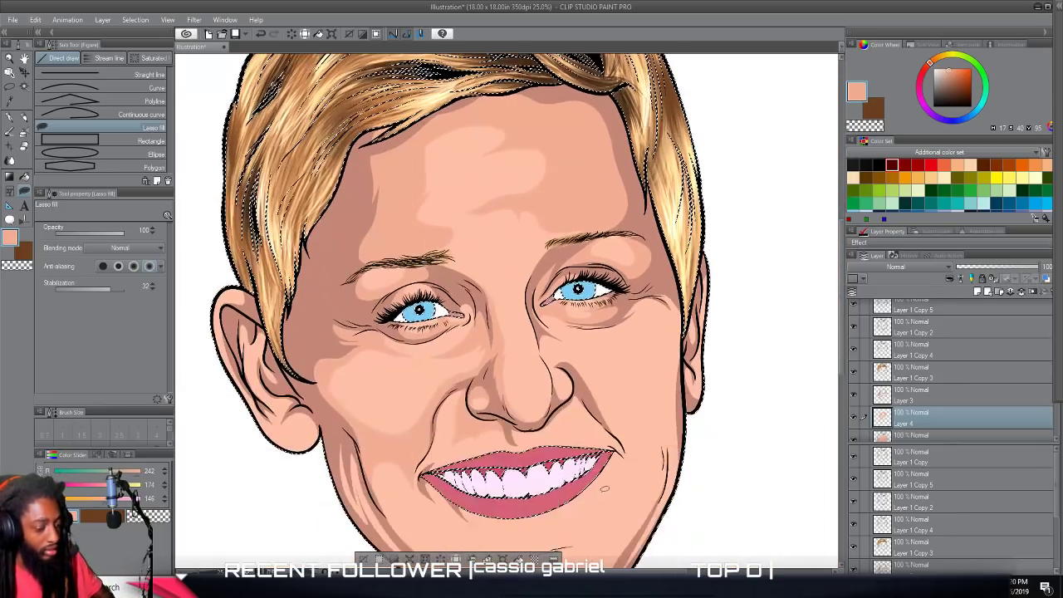
scroll(604, 486, "up", 5)
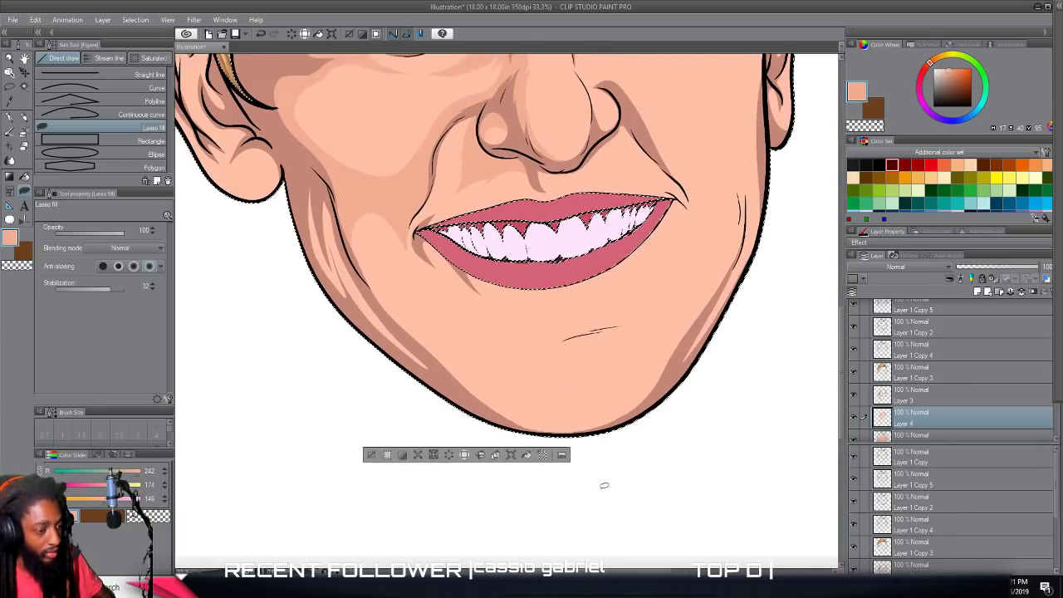
scroll(605, 485, "up", 5)
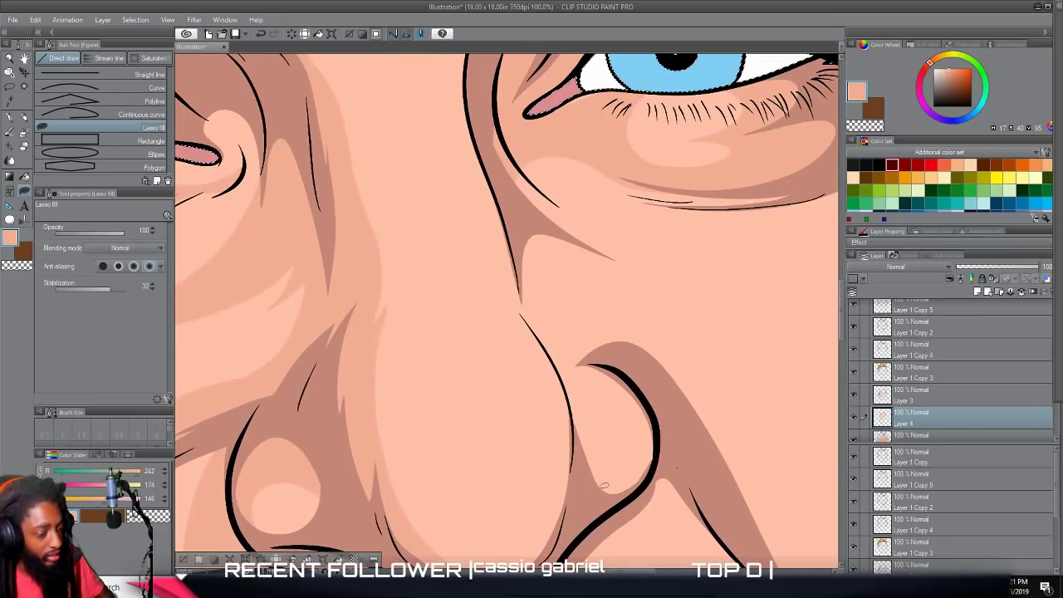
scroll(605, 486, "down", 1)
left_click_drag(513, 520, 554, 435)
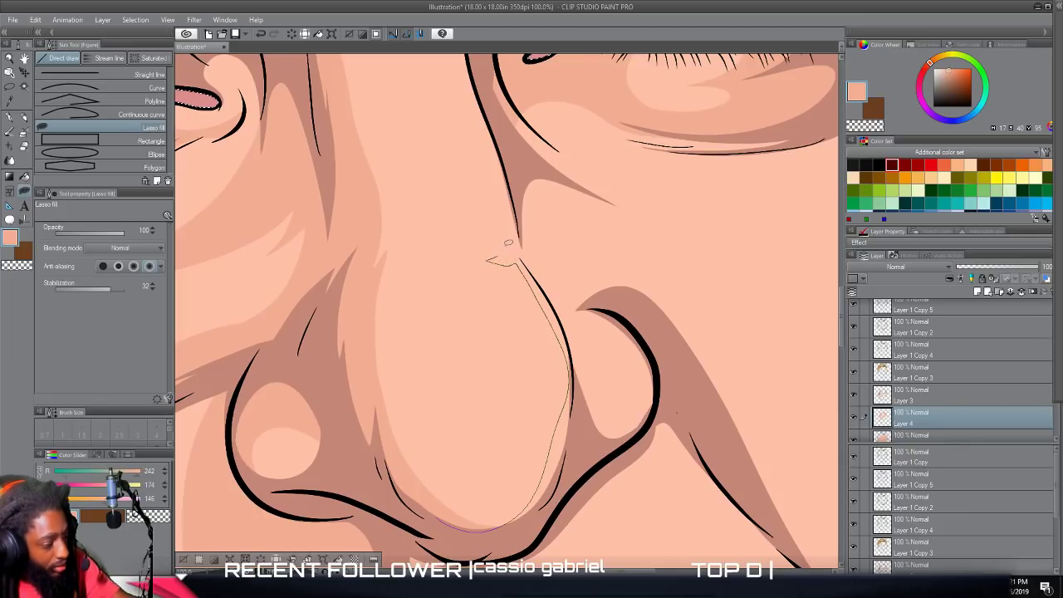
left_click_drag(522, 184, 577, 269)
mouse_move(630, 317)
left_mouse_down()
mouse_move(657, 395)
mouse_move(565, 503)
left_mouse_up()
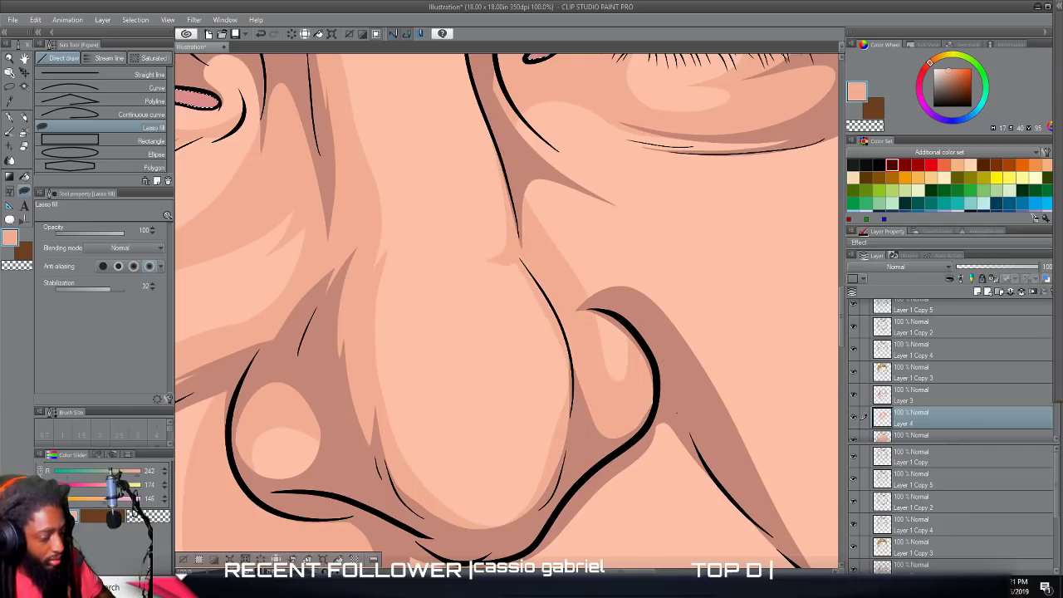
Lasso-fill a mid-tone strip along the left jaw from the outer cheek down to the underside of the chin.
scroll(502, 323, "down", 3)
scroll(514, 565, "up", 2)
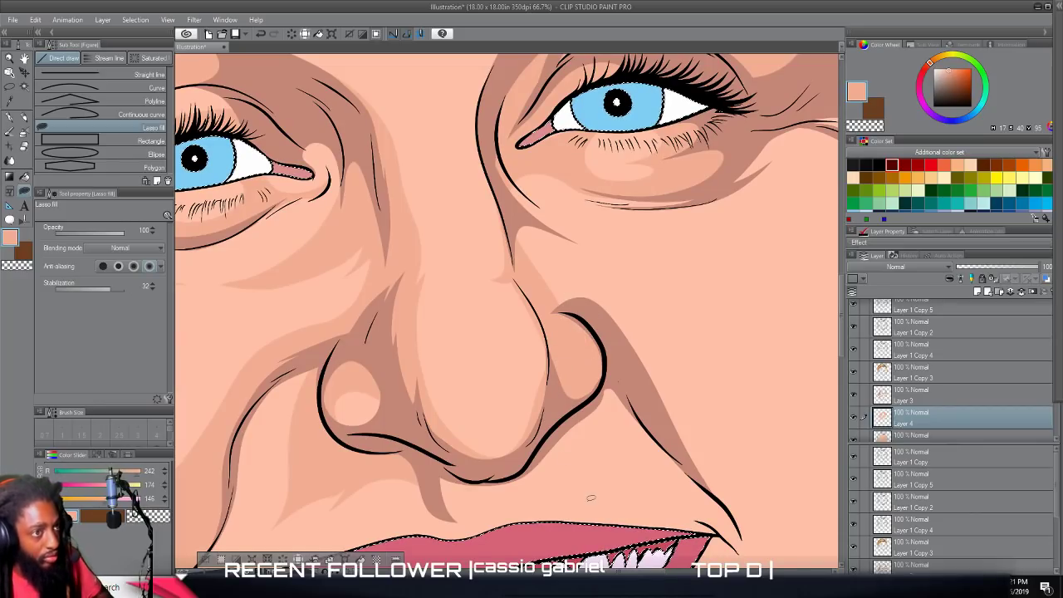
scroll(591, 498, "down", 3)
scroll(594, 486, "up", 2)
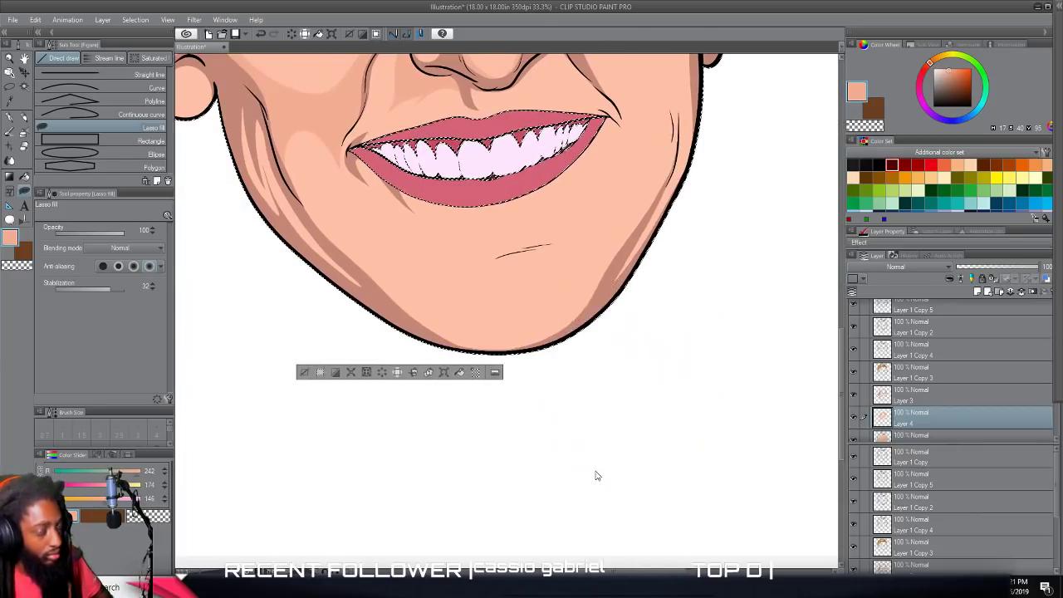
scroll(597, 471, "left", 1)
scroll(596, 468, "up", 3)
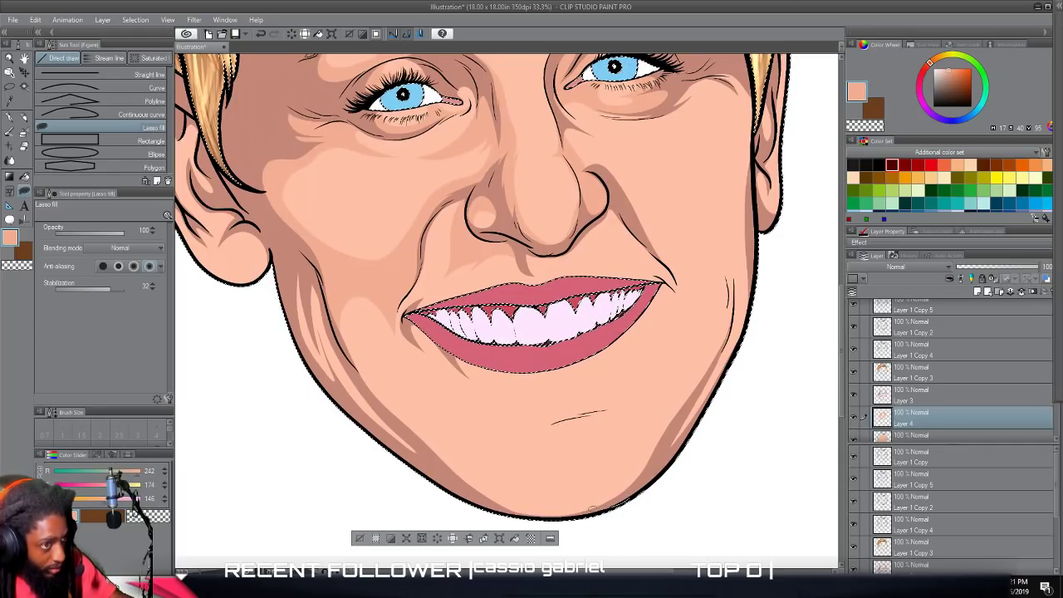
mouse_move(357, 346)
left_mouse_down()
mouse_move(330, 272)
mouse_move(279, 231)
left_mouse_up()
left_click_drag(509, 527, 604, 501)
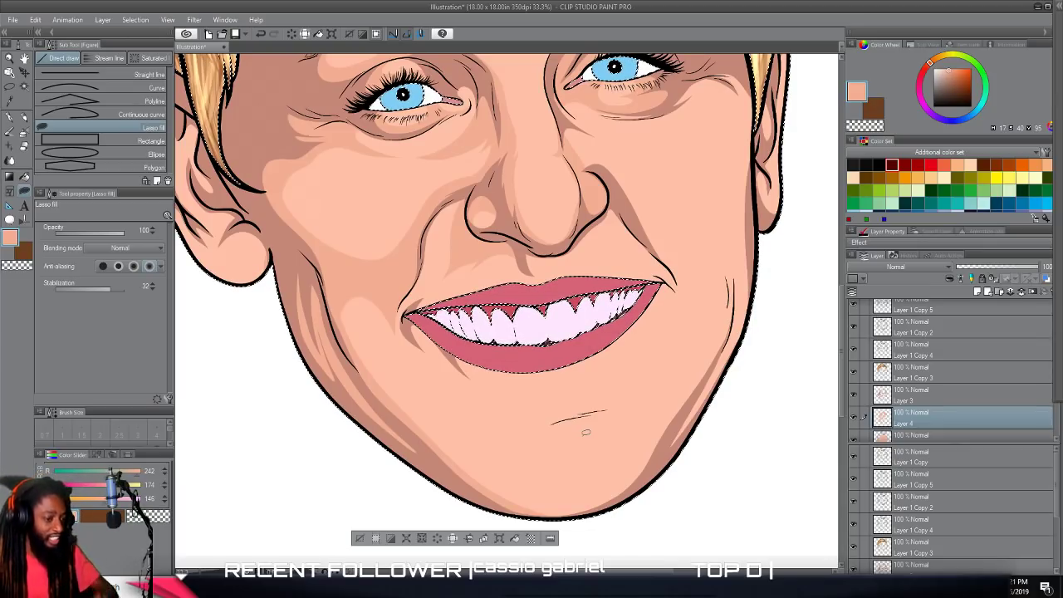
Lasso-fill a mid-tone from the bottom of the chin around its right side, past the chin crease to the mouth corner and along the right jaw.
scroll(665, 439, "down", 3)
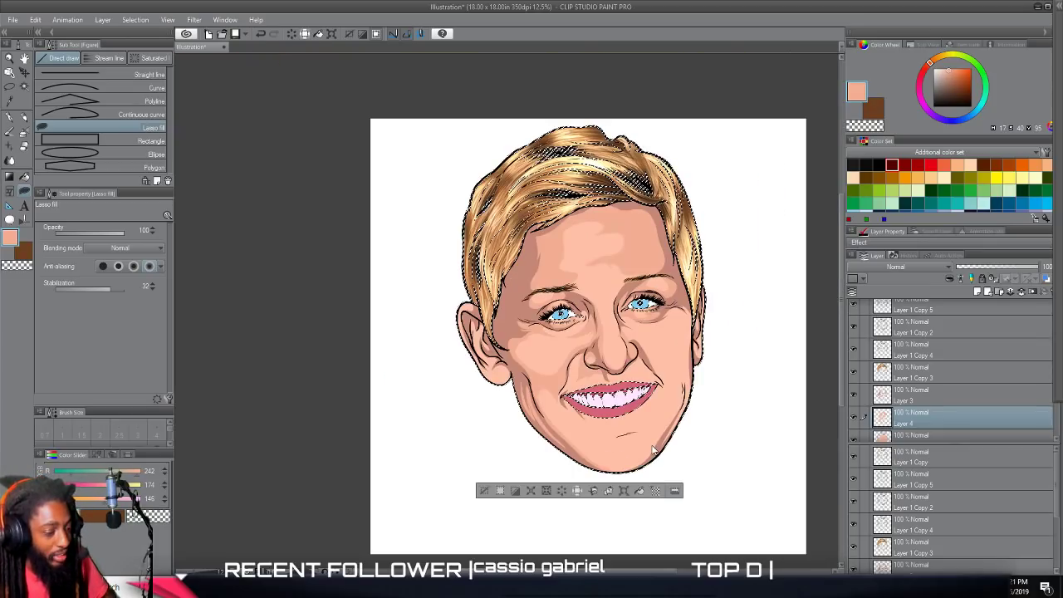
scroll(657, 442, "up", 3)
scroll(654, 440, "up", 1)
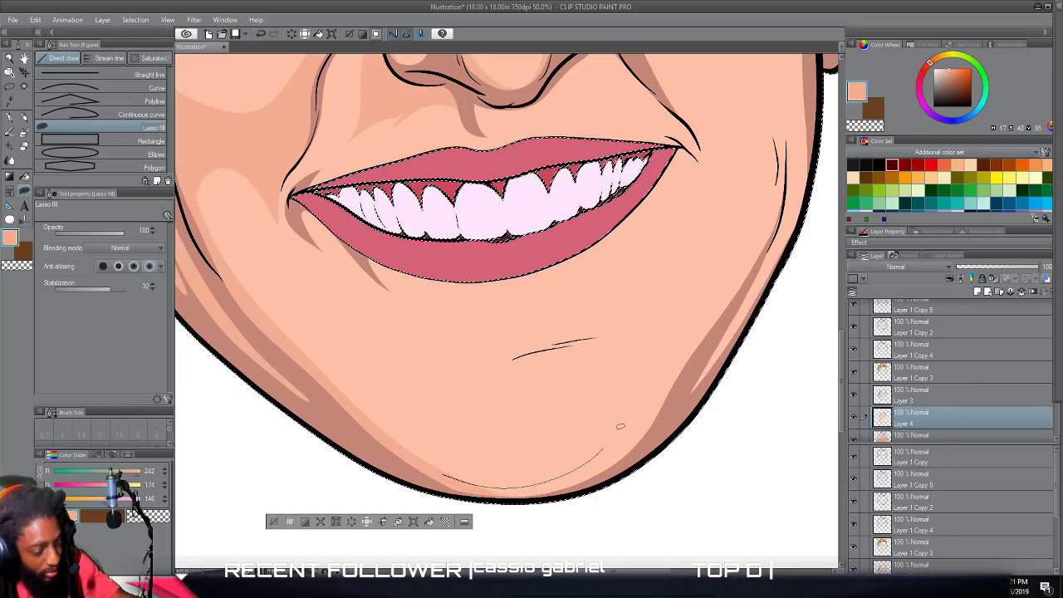
left_click_drag(585, 367, 531, 373)
left_click_drag(463, 383, 525, 363)
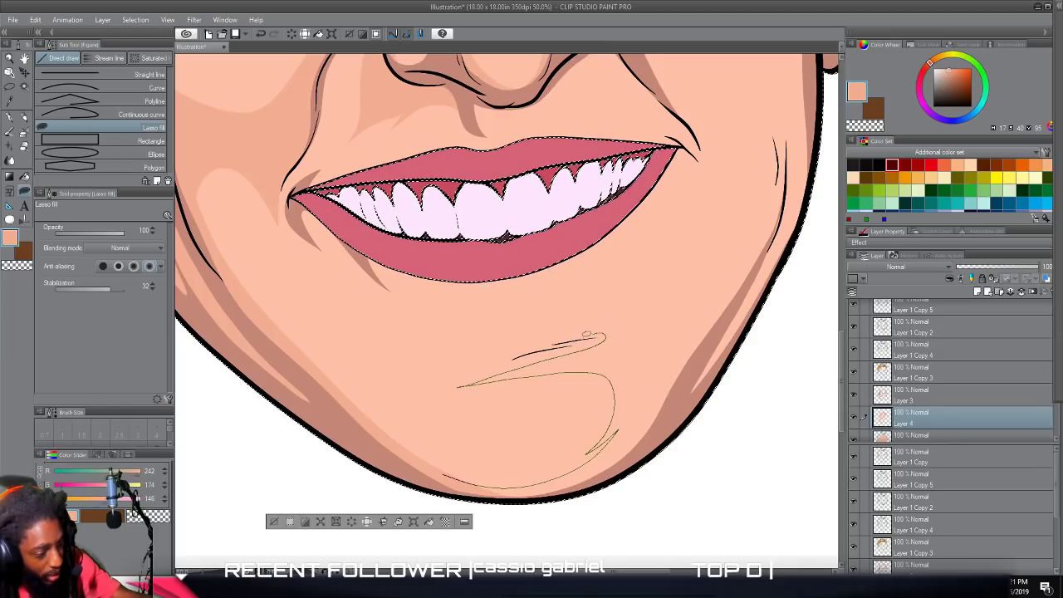
left_click_drag(540, 344, 507, 350)
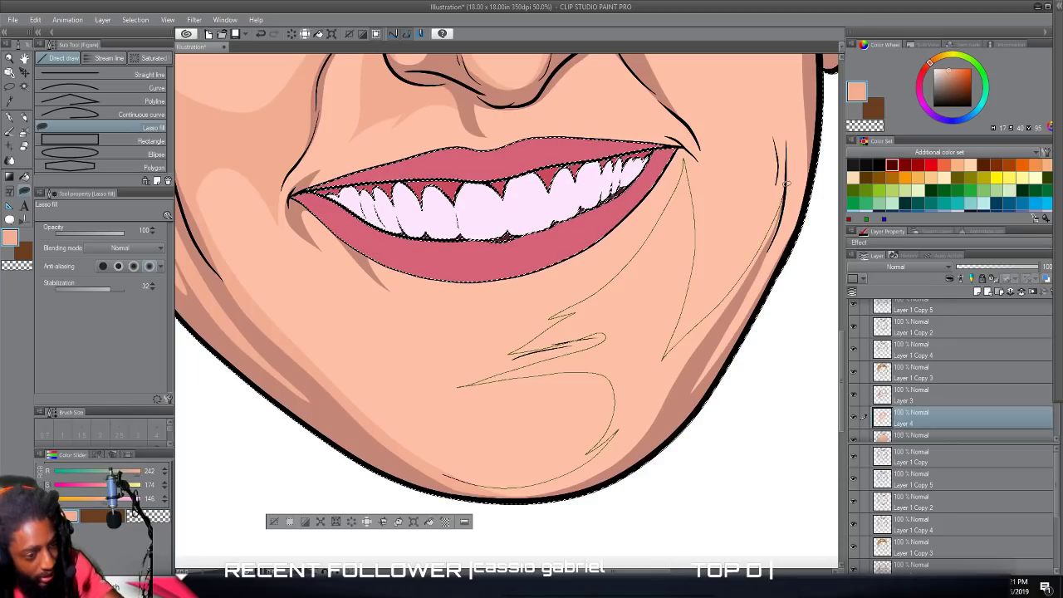
left_click_drag(781, 223, 758, 293)
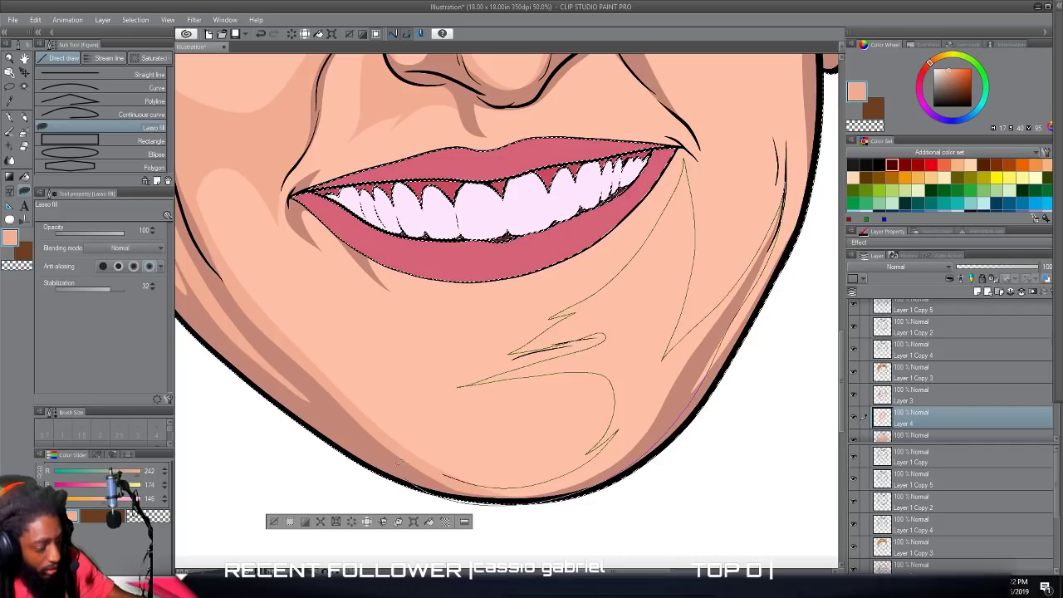
left_click_drag(444, 481, 463, 509)
Lasso-fill tapered mid-tone extensions around the crease lines between the lower lip and chin.
scroll(463, 509, "up", 2)
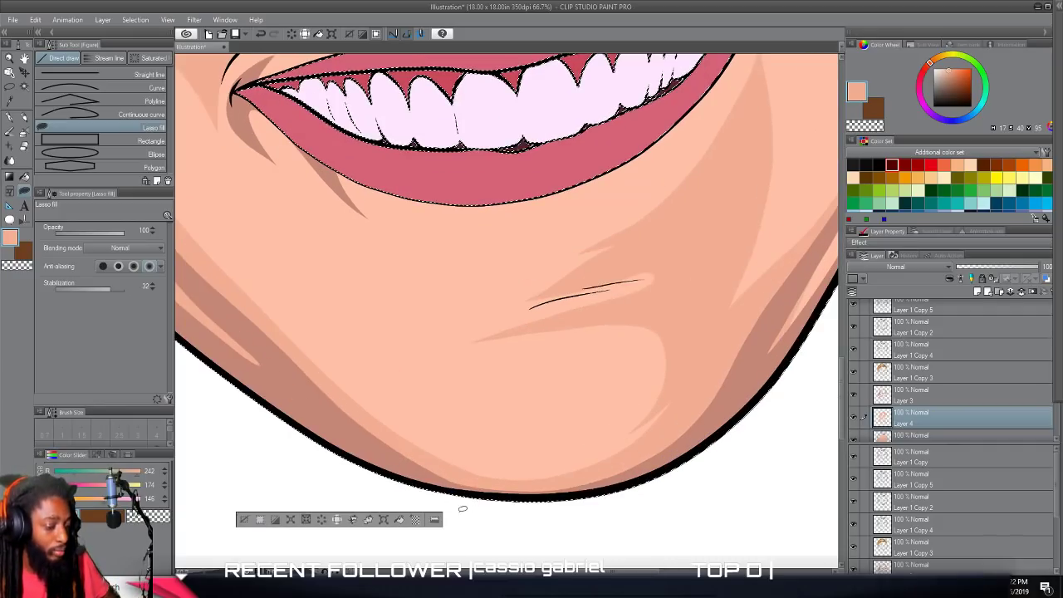
scroll(463, 508, "up", 2)
mouse_move(765, 290)
left_mouse_down()
mouse_move(657, 292)
mouse_move(528, 326)
mouse_move(567, 306)
mouse_move(486, 315)
mouse_move(705, 216)
mouse_move(775, 218)
mouse_move(804, 261)
left_mouse_up()
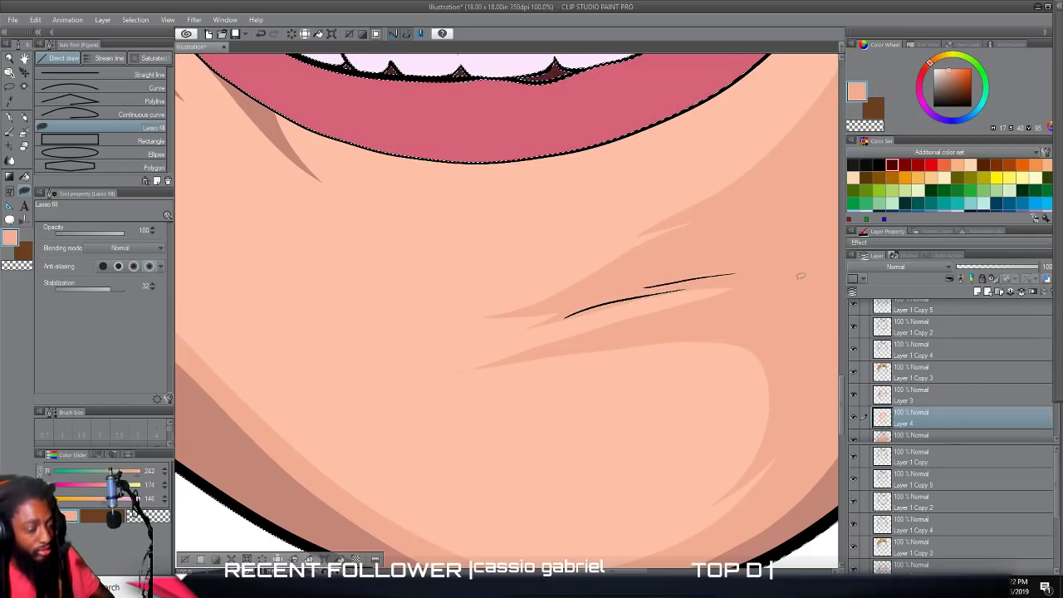
Lasso-fill a mid-tone around the right cheek, from beside the nose and smile line to the outer face edge, leaving a rounded cheek highlight.
scroll(789, 287, "down", 3)
scroll(778, 294, "down", 2)
scroll(779, 294, "up", 2)
scroll(778, 294, "down", 3)
scroll(779, 294, "up", 4)
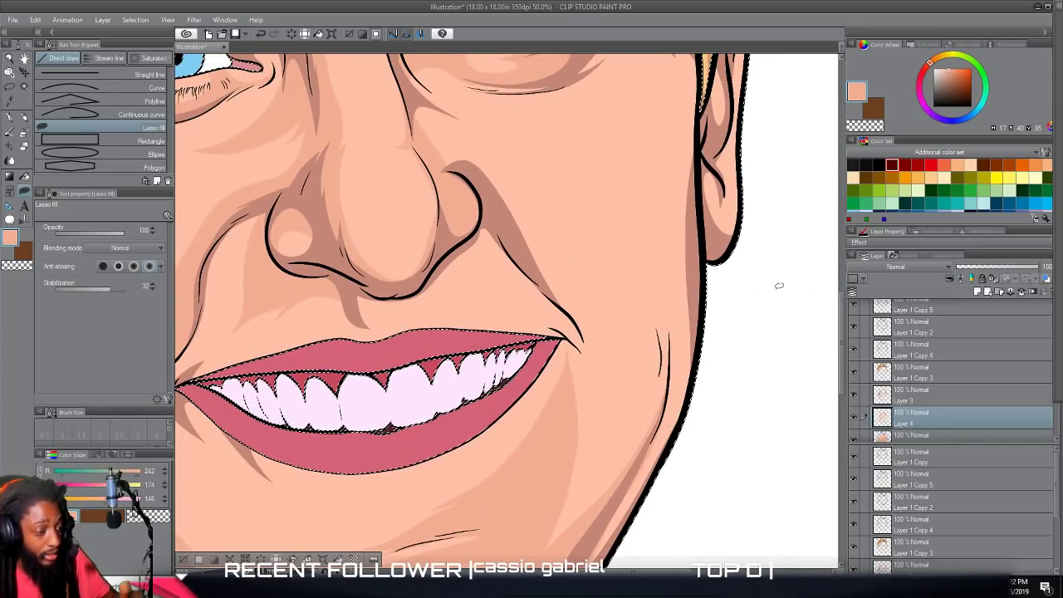
scroll(778, 286, "up", 1)
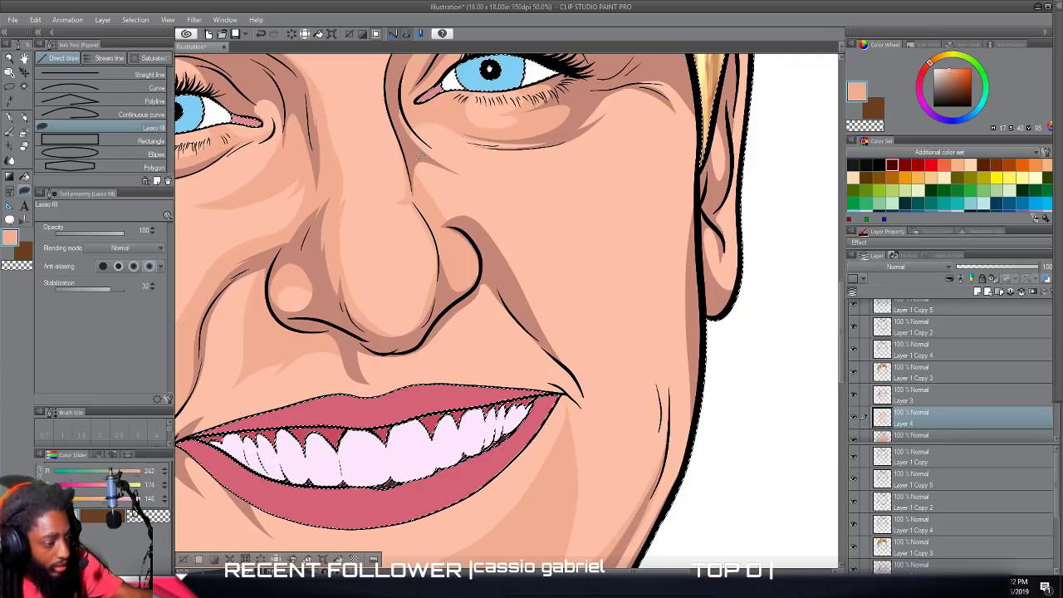
mouse_move(493, 208)
left_mouse_down()
mouse_move(569, 301)
mouse_move(558, 280)
mouse_move(614, 314)
mouse_move(671, 265)
mouse_move(691, 206)
mouse_move(685, 168)
left_mouse_up()
left_click_drag(643, 121, 558, 137)
left_click_drag(719, 173, 711, 190)
left_click_drag(702, 259, 708, 327)
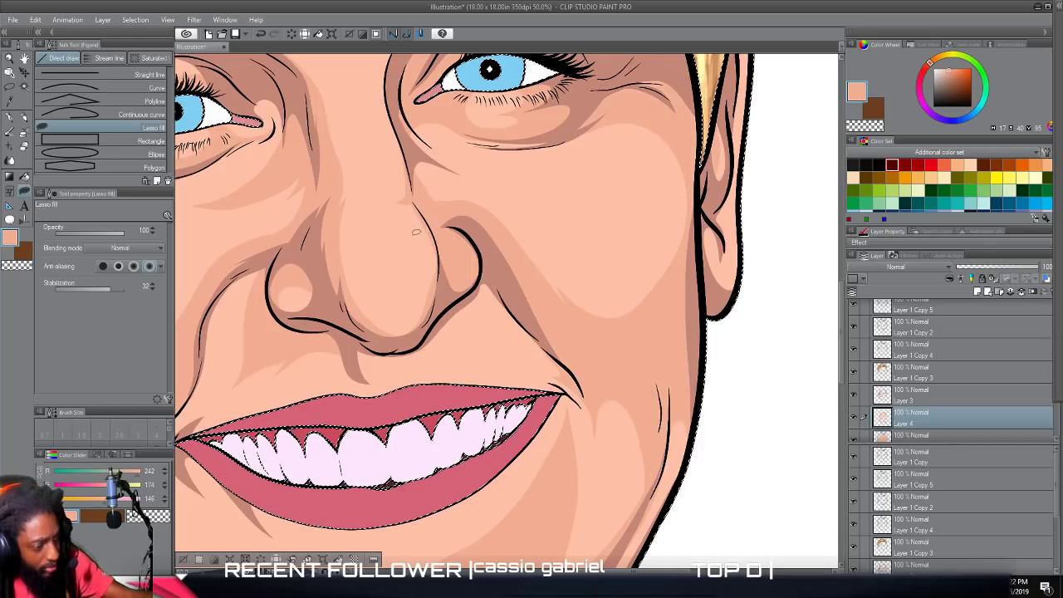
Lasso-fill mid-tones around the outer crease of the lower right cheek and at the light patch's tip beside the right jaw.
left_click_drag(525, 567, 522, 411)
scroll(522, 418, "down", 1)
scroll(522, 418, "up", 1)
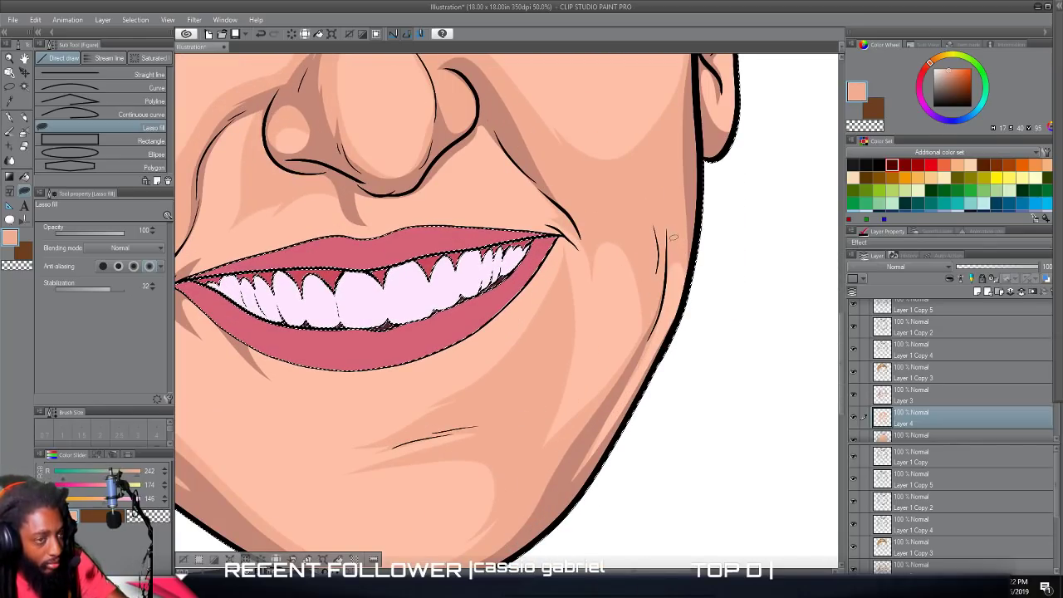
mouse_move(666, 268)
left_mouse_down()
mouse_move(613, 457)
mouse_move(690, 199)
left_mouse_up()
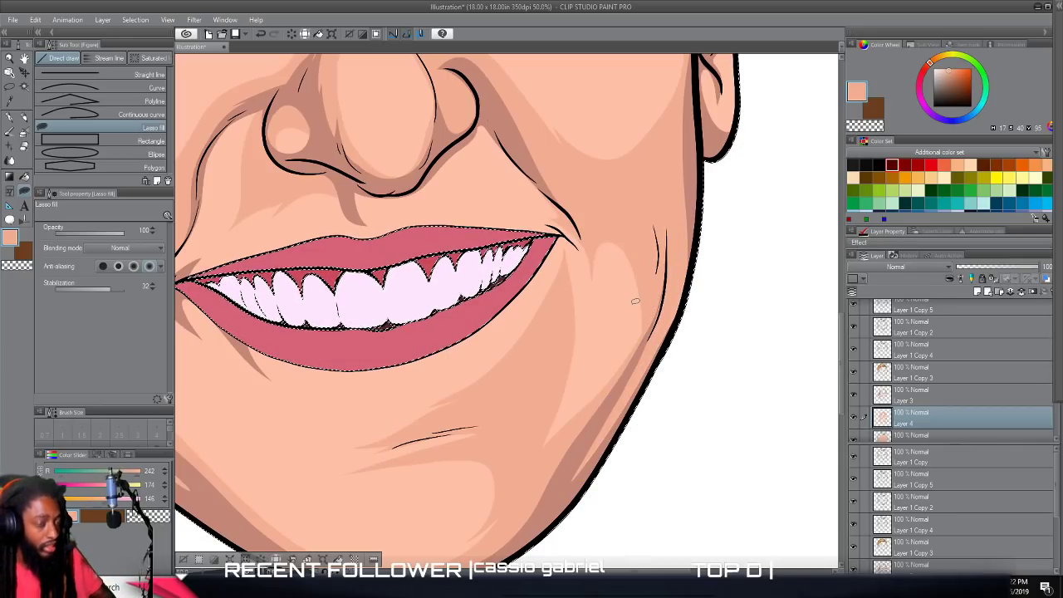
scroll(635, 301, "up", 1)
scroll(635, 301, "up", 1)
scroll(636, 301, "down", 1)
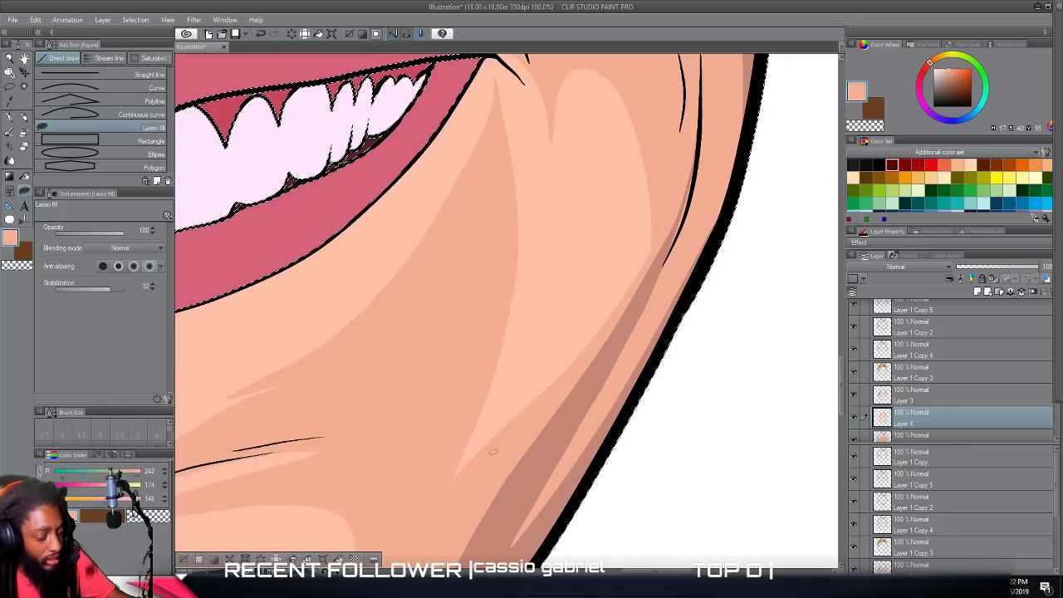
mouse_move(455, 487)
left_mouse_down()
mouse_move(536, 398)
mouse_move(584, 291)
mouse_move(601, 159)
mouse_move(539, 321)
mouse_move(484, 388)
left_mouse_up()
Examine the skin mid-tones across the whole face, then closely around the nose and below the right eye.
key("ctrl+minus")
key("ctrl+minus")
key("ctrl+minus")
key("ctrl+minus")
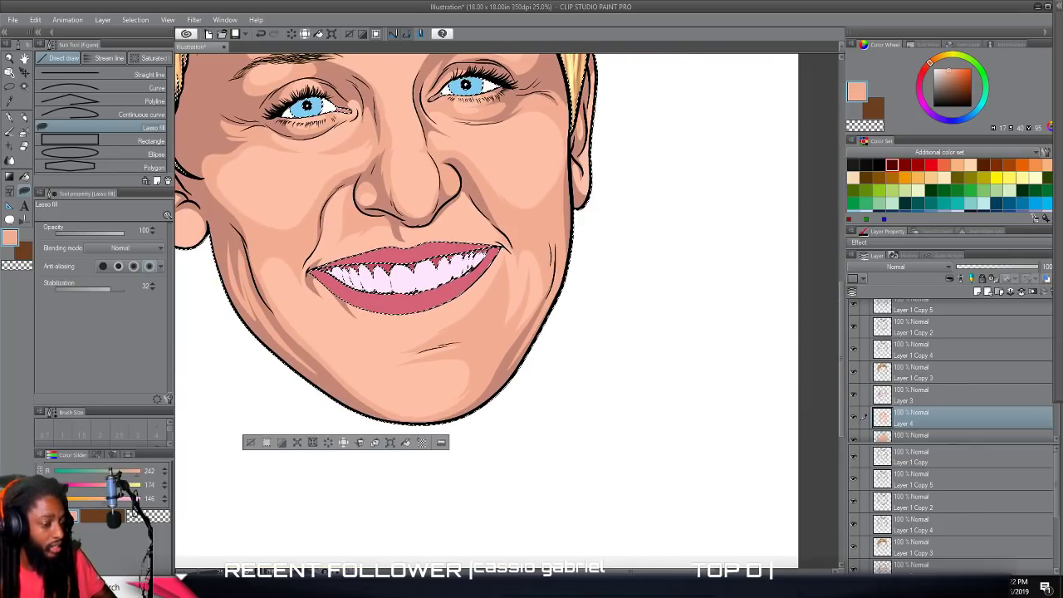
left_click_drag(495, 343, 493, 510)
scroll(494, 510, "down", 2)
scroll(493, 510, "left", 2)
scroll(493, 510, "up", 3)
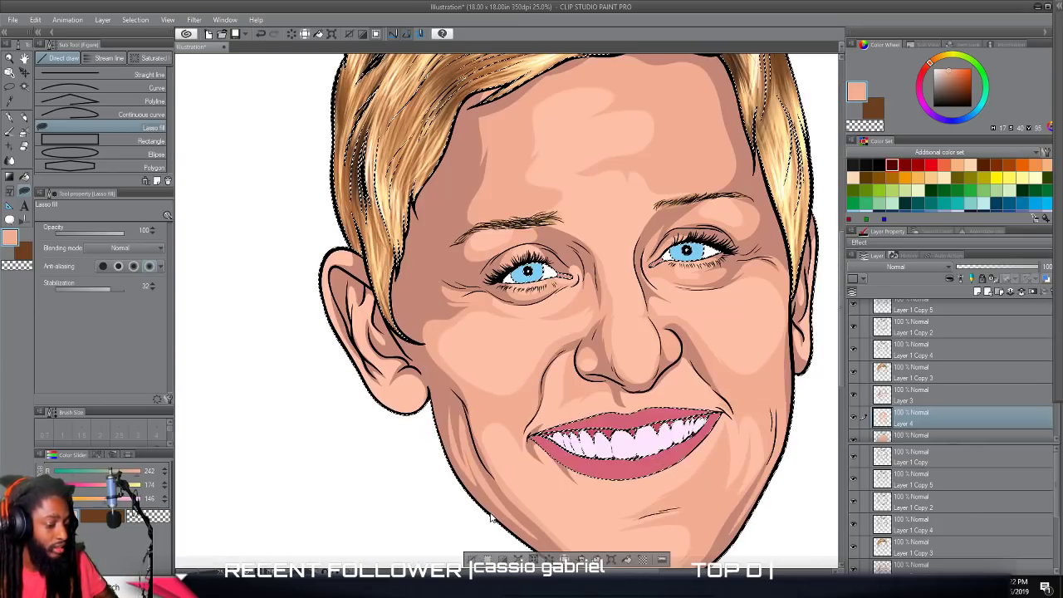
scroll(494, 510, "right", 4)
scroll(493, 510, "up", 4)
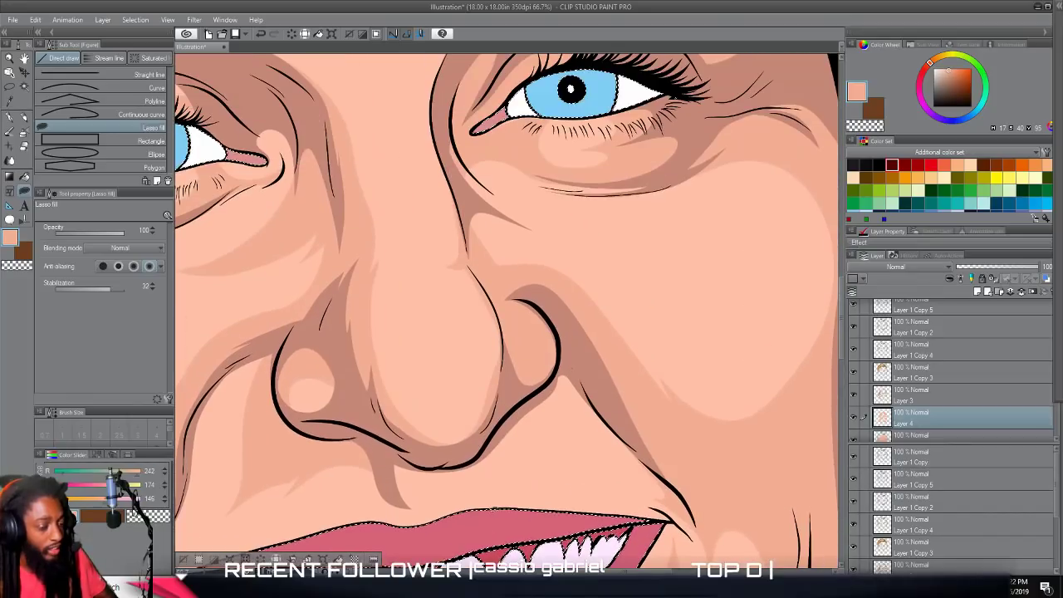
scroll(494, 510, "up", 2)
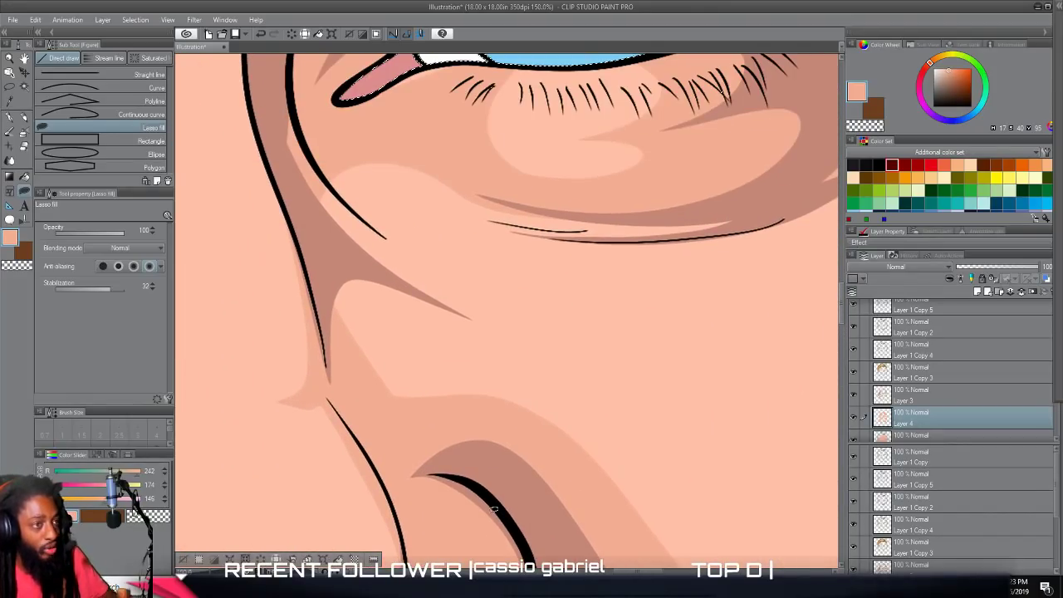
Lasso-fill mid-tones between the nose bridge and right cheek, below the right eye, leaving tapered light patches beside the nose shadow.
mouse_move(521, 418)
left_mouse_down()
mouse_move(458, 391)
mouse_move(418, 337)
mouse_move(431, 313)
mouse_move(534, 338)
mouse_move(661, 344)
mouse_move(610, 336)
mouse_move(460, 276)
mouse_move(442, 263)
mouse_move(535, 283)
mouse_move(394, 219)
mouse_move(338, 142)
mouse_move(295, 126)
mouse_move(324, 283)
left_mouse_up()
left_click_drag(453, 440, 525, 463)
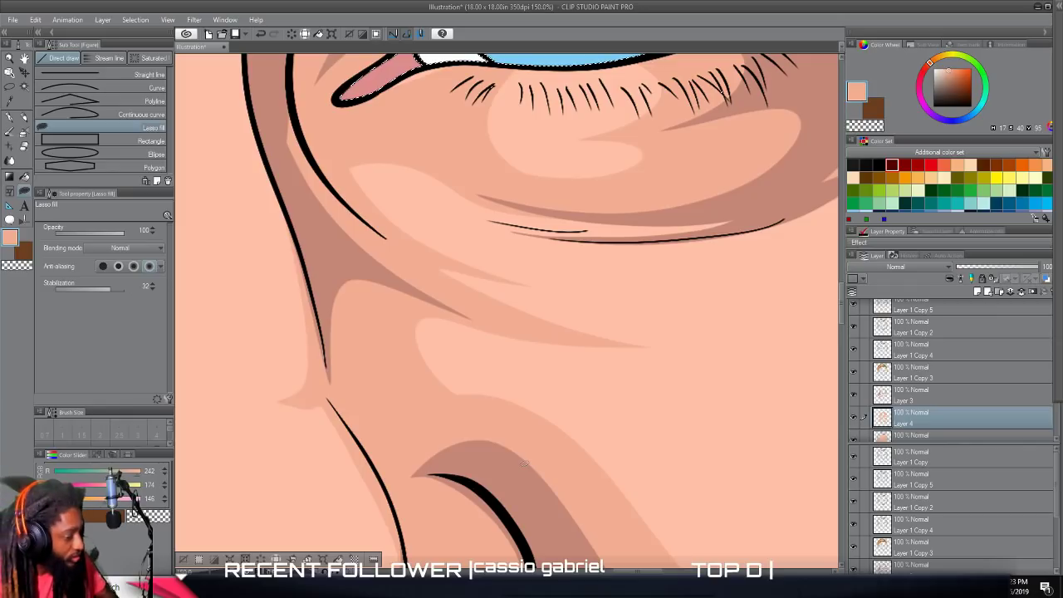
scroll(524, 463, "down", 6)
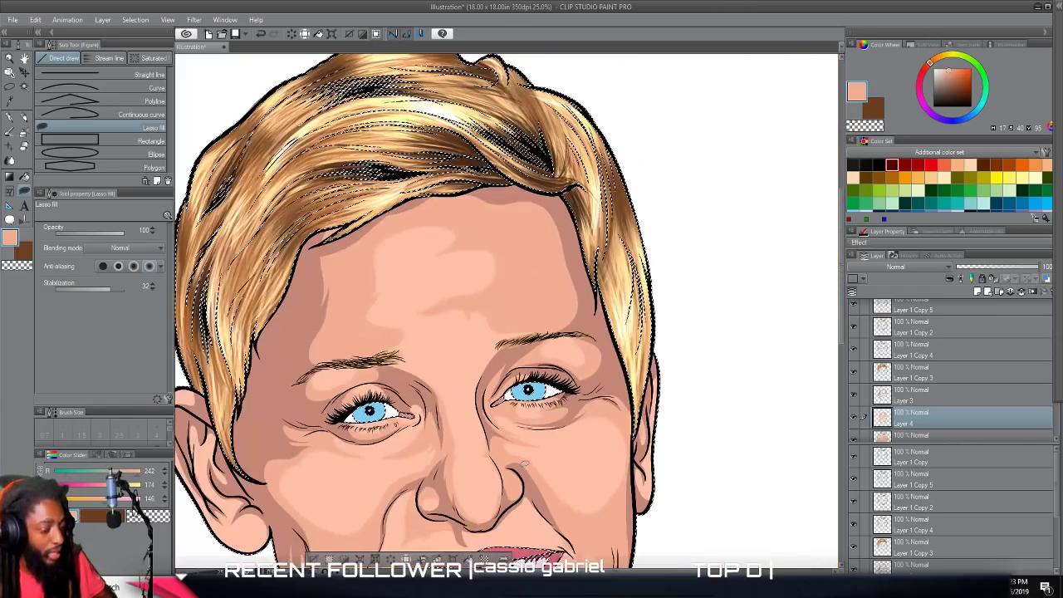
scroll(522, 472, "down", 2)
scroll(522, 472, "up", 5)
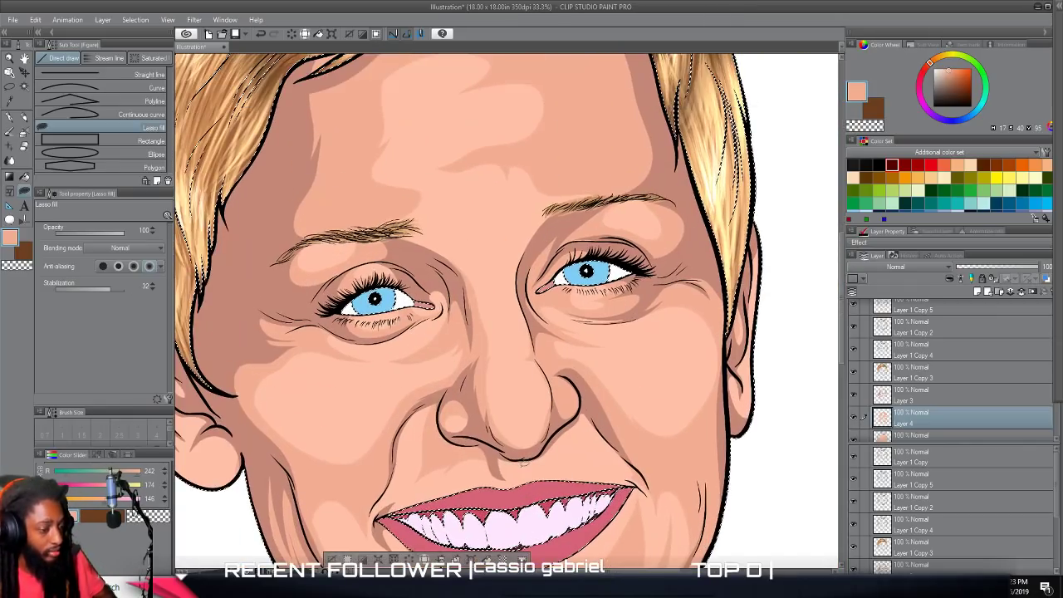
Lasso-fill a mid-tone between the eyebrows and down the sides of the nose bridge, leaving a rounded highlight along the bridge.
scroll(521, 472, "up", 3)
scroll(522, 472, "left", 1)
scroll(523, 470, "up", 1)
scroll(523, 465, "right", 2)
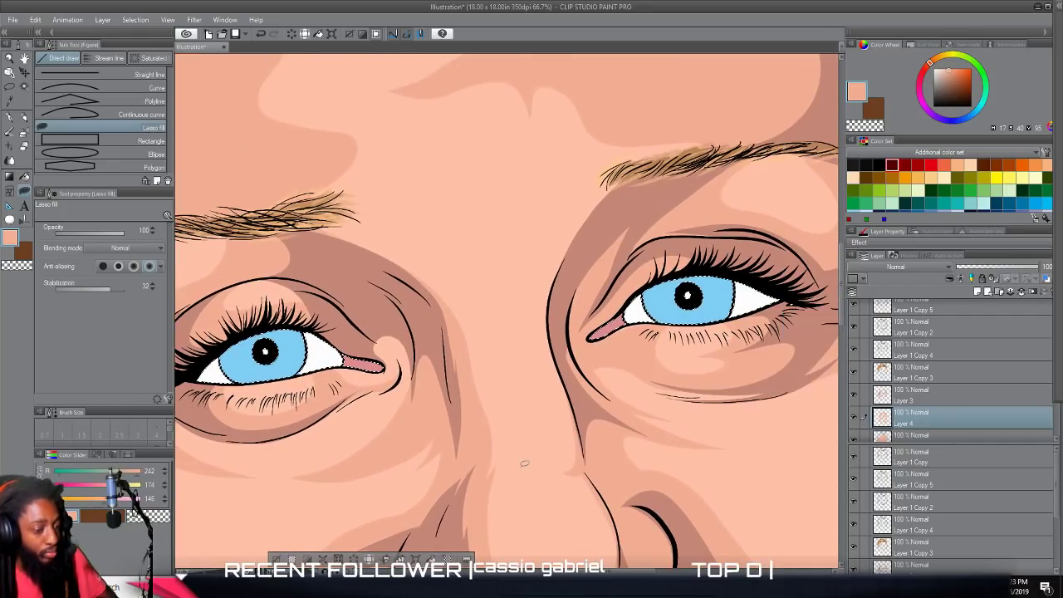
mouse_move(722, 130)
left_mouse_down()
mouse_move(645, 148)
mouse_move(576, 191)
left_mouse_up()
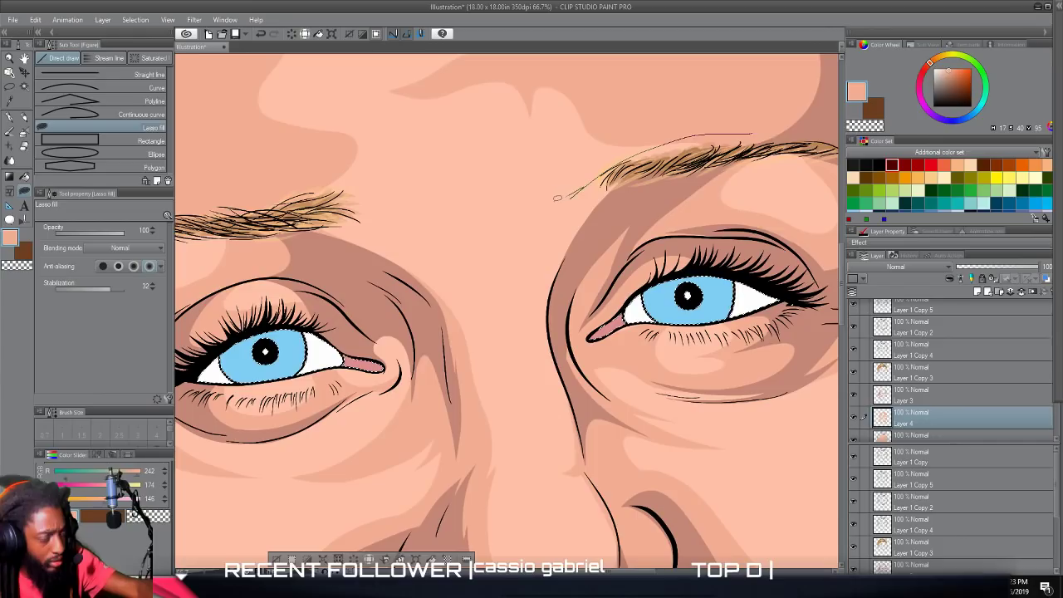
mouse_move(508, 212)
left_mouse_down()
mouse_move(332, 194)
mouse_move(260, 217)
mouse_move(363, 270)
left_mouse_up()
left_click_drag(458, 359, 474, 293)
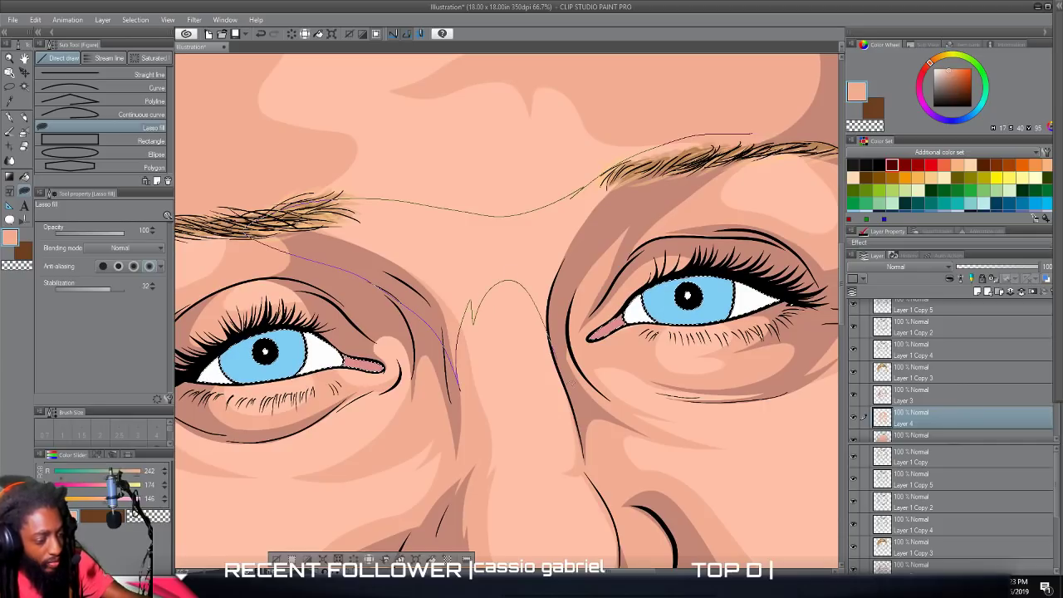
mouse_move(570, 397)
left_mouse_down()
mouse_move(665, 189)
mouse_move(769, 169)
left_mouse_up()
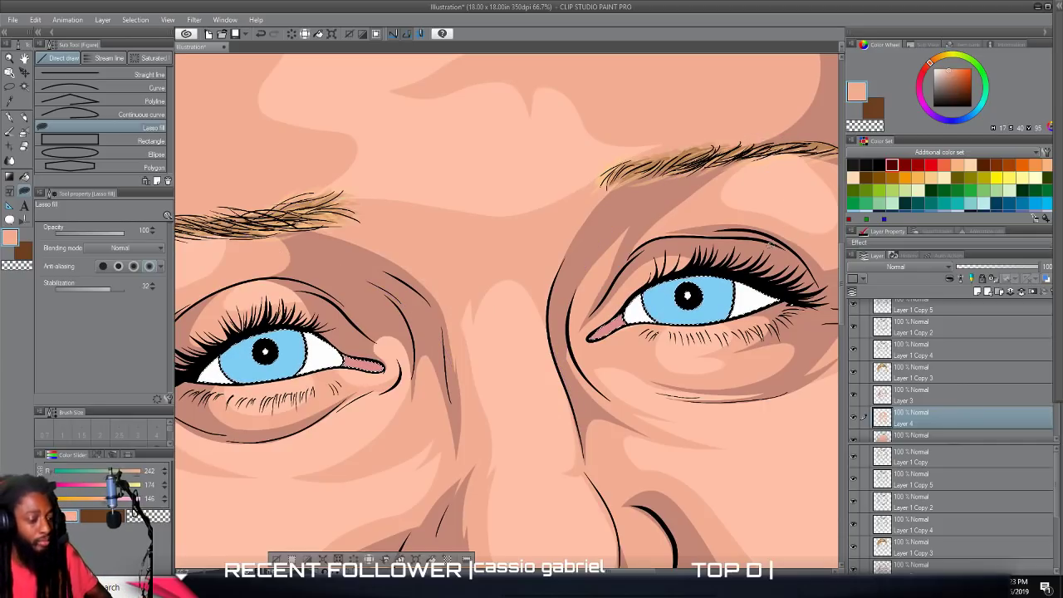
Lasso-fill a mid-tone over the lower part of the left ear and around its lobe, leaving a rounded lobe highlight.
scroll(772, 245, "down", 5)
left_click_drag(822, 275, 766, 274)
scroll(767, 275, "up", 2)
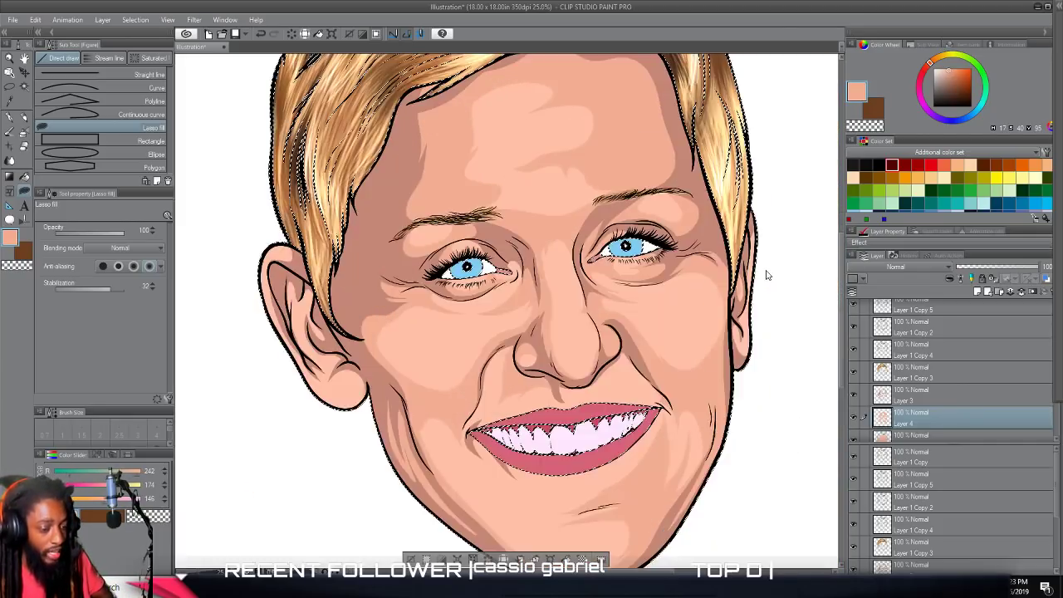
scroll(767, 275, "up", 4)
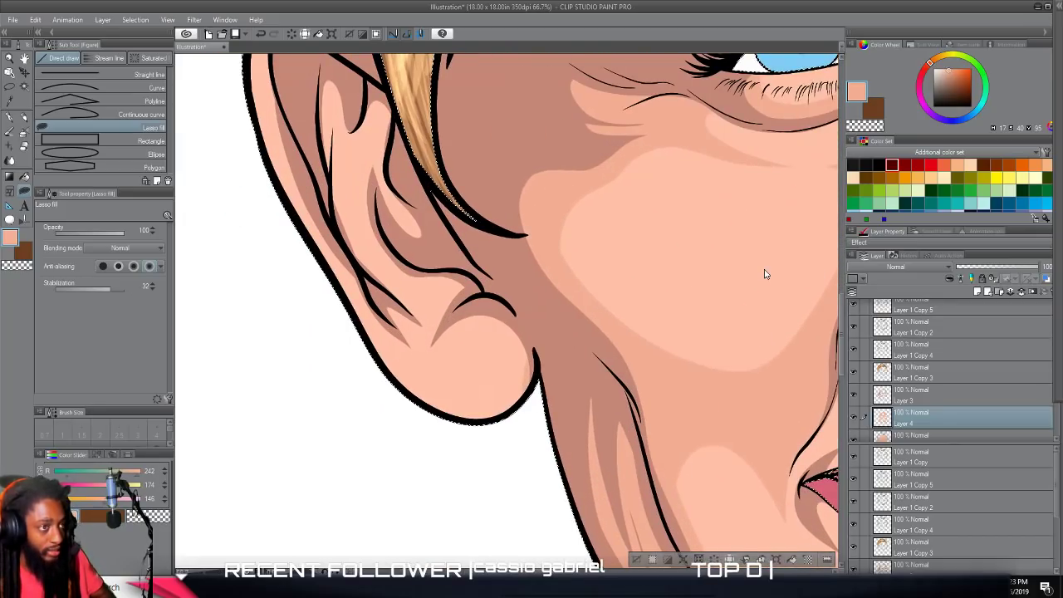
scroll(767, 274, "left", 2)
scroll(767, 273, "up", 1)
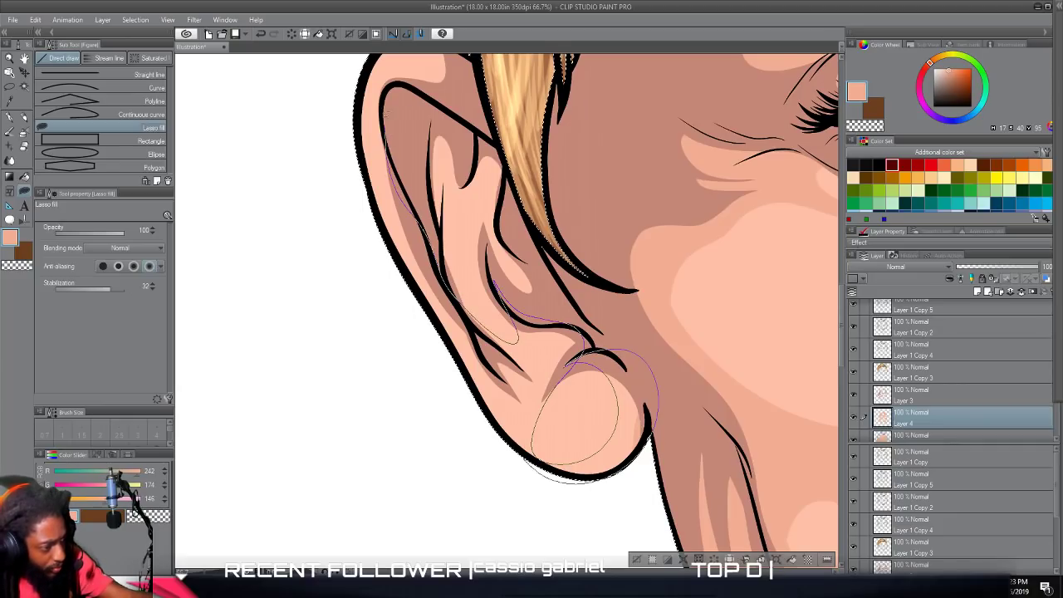
left_click_drag(496, 438, 521, 457)
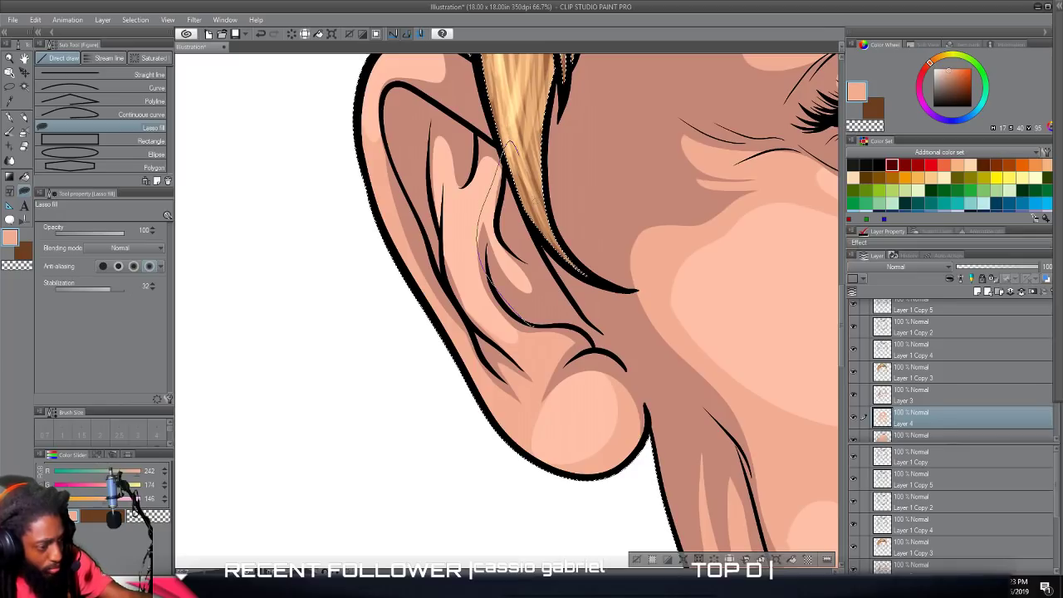
Lasso-fill mid-tones along the inner folds and upper rim of the left ear.
scroll(489, 259, "up", 2)
mouse_move(494, 308)
left_mouse_down()
mouse_move(443, 359)
mouse_move(435, 401)
mouse_move(486, 271)
mouse_move(492, 301)
left_mouse_up()
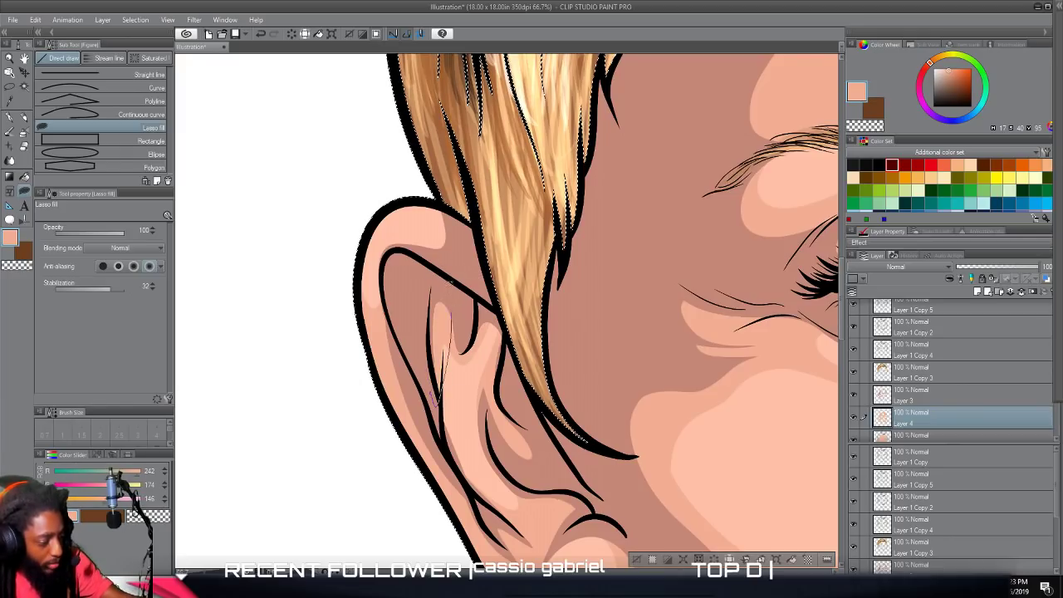
mouse_move(412, 261)
left_mouse_down()
mouse_move(408, 231)
mouse_move(391, 213)
mouse_move(373, 218)
mouse_move(405, 186)
mouse_move(441, 193)
mouse_move(475, 236)
mouse_move(465, 213)
left_mouse_up()
scroll(507, 308, "down", 8)
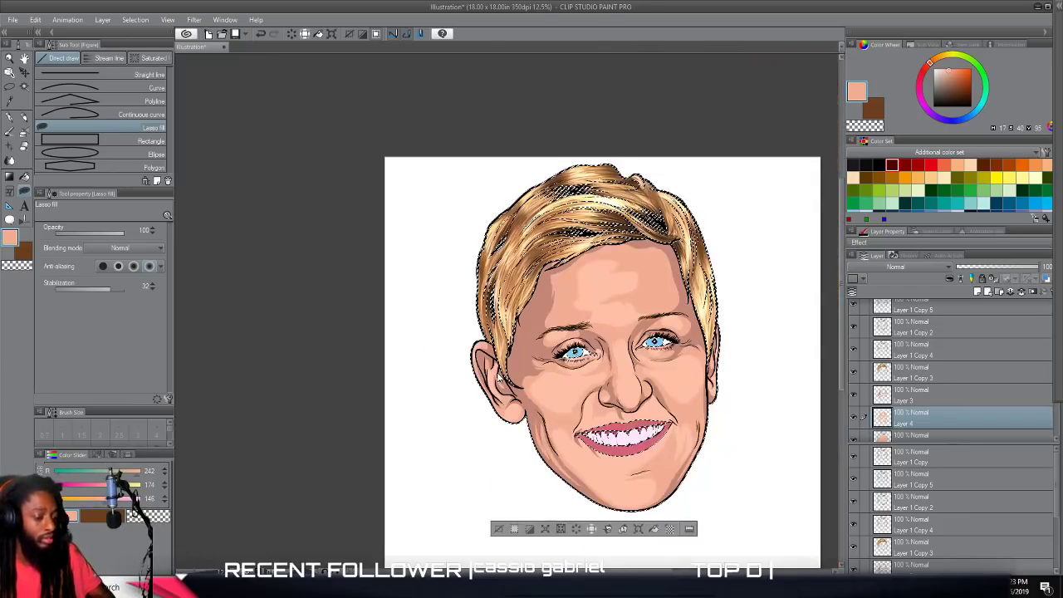
Lasso-fill mid-tones on the right ear, along its inner fold and around the lobe.
scroll(504, 369, "up", 8)
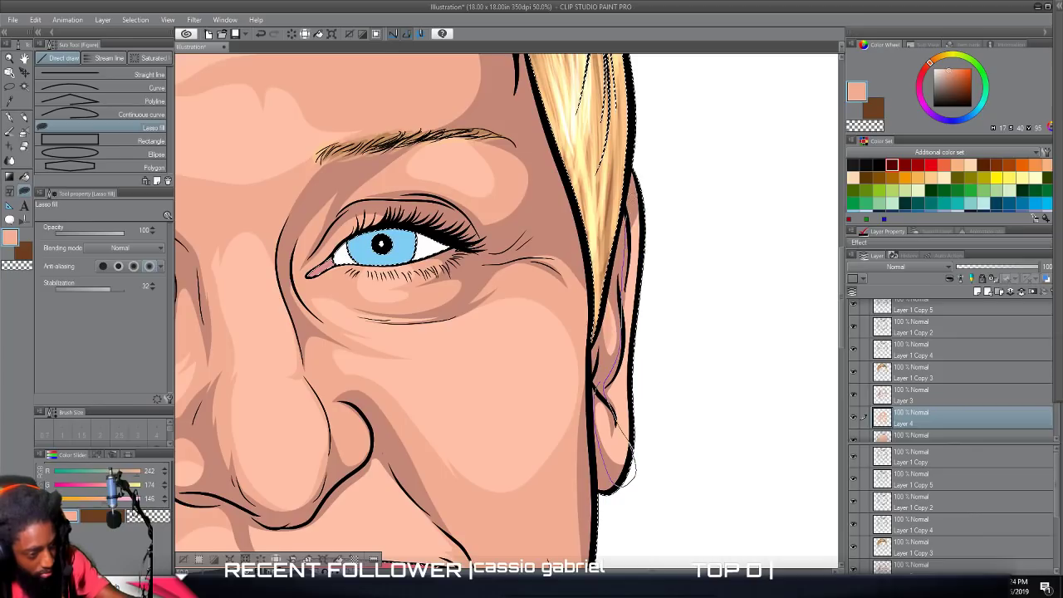
mouse_move(676, 277)
left_mouse_down()
mouse_move(681, 437)
mouse_move(613, 538)
left_mouse_up()
left_click_drag(587, 387, 585, 385)
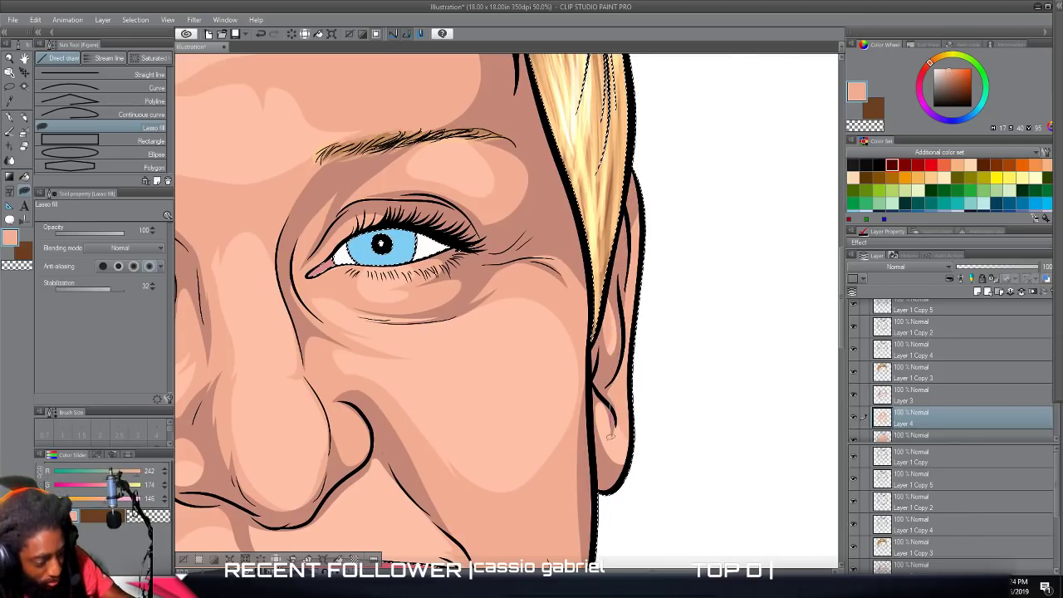
scroll(573, 481, "down", 4)
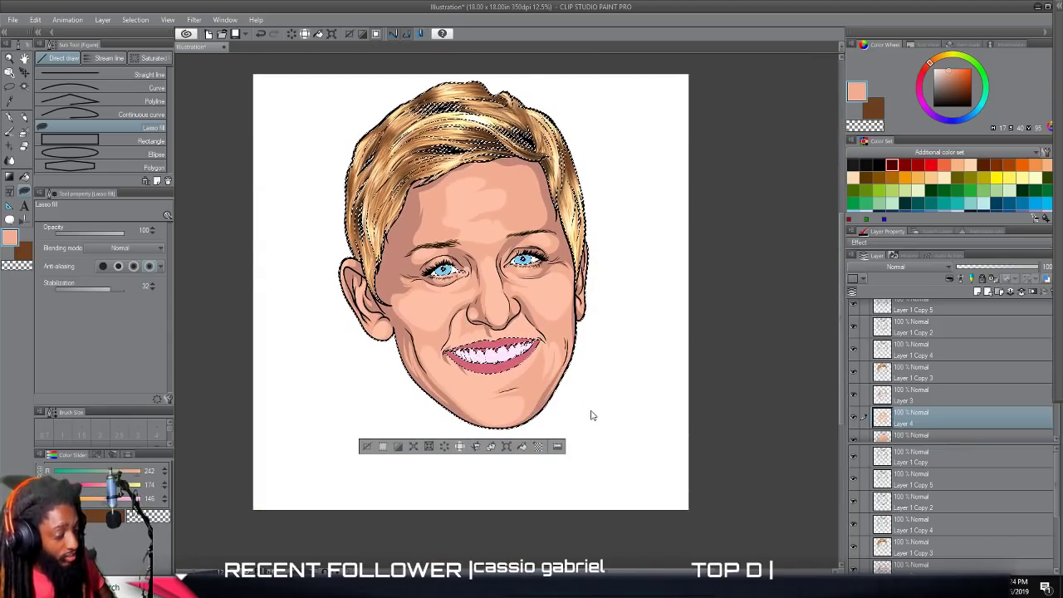
Lasso-fill a curved mid-tone above the upper lip, between the right nostril and the right smile line.
scroll(593, 413, "up", 4)
scroll(586, 407, "up", 1)
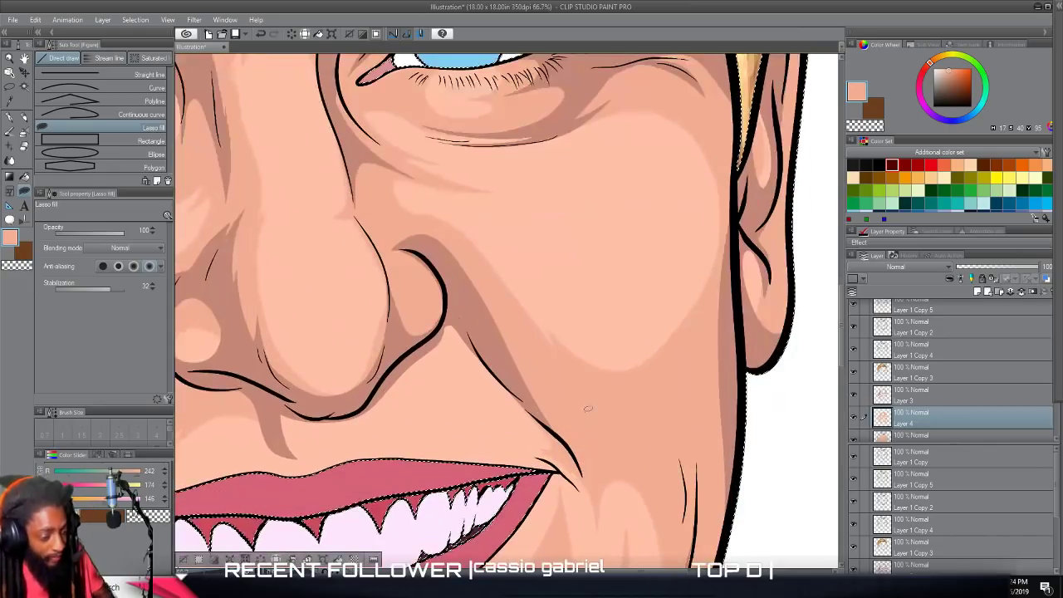
mouse_move(422, 372)
left_mouse_down()
mouse_move(462, 303)
mouse_move(443, 259)
mouse_move(410, 251)
mouse_move(386, 263)
mouse_move(483, 190)
mouse_move(553, 246)
mouse_move(592, 311)
mouse_move(598, 358)
mouse_move(543, 340)
mouse_move(532, 357)
left_mouse_up()
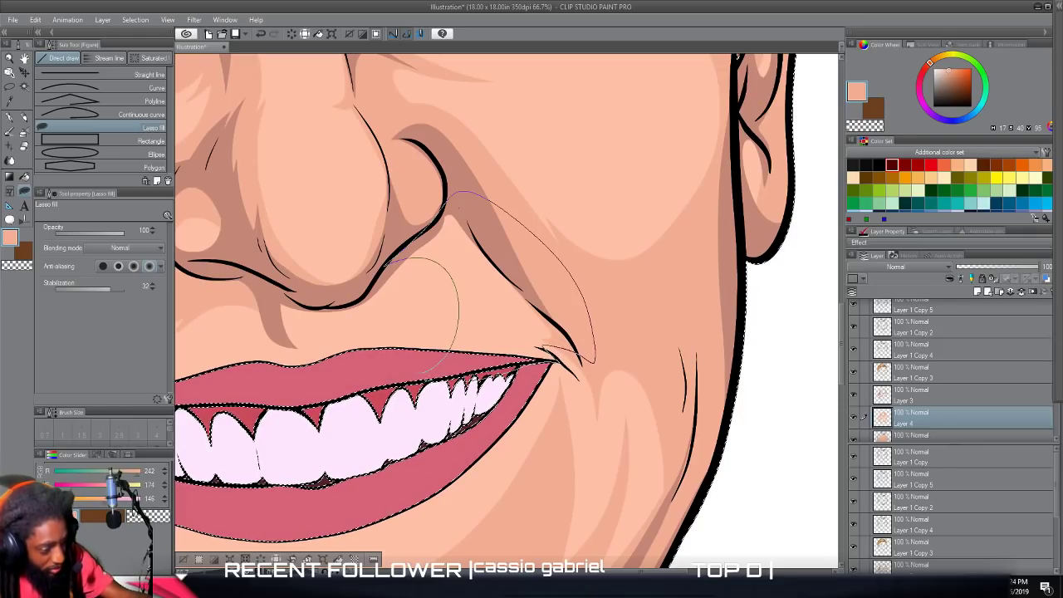
key("ctrl+minus")
scroll(445, 469, "down", 3)
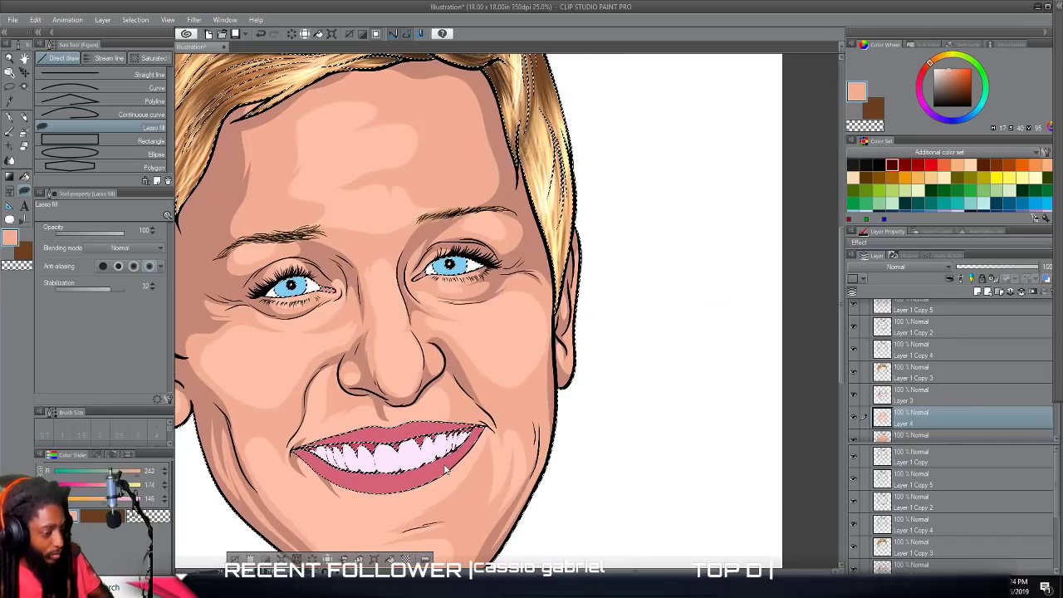
Lasso-fill a small mid-tone directly under the nose tip, beside the philtrum shadow.
scroll(444, 465, "up", 5)
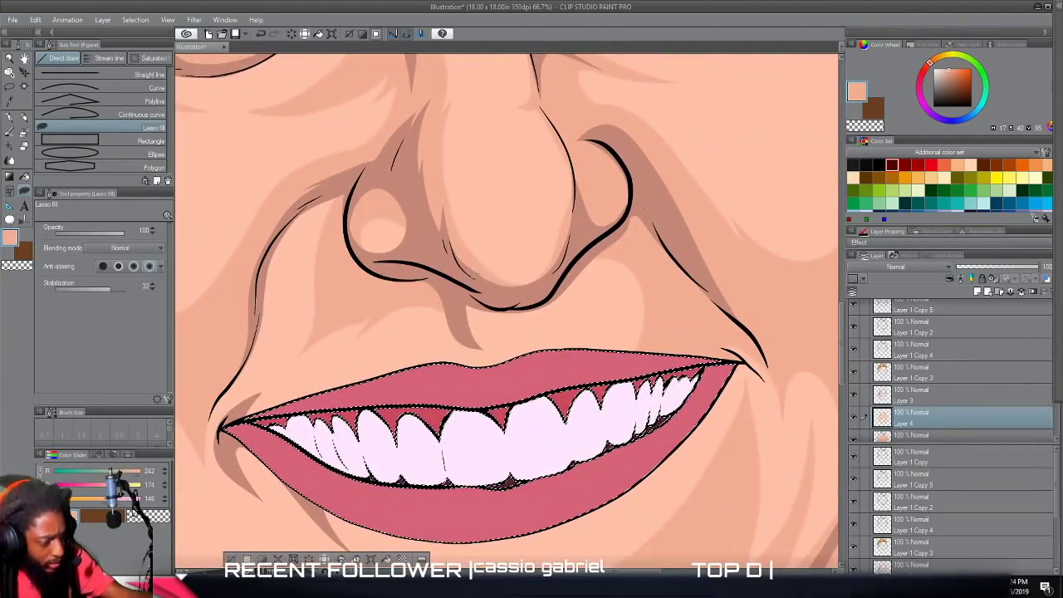
left_click_drag(457, 295, 476, 329)
mouse_move(552, 306)
left_mouse_down()
mouse_move(603, 241)
mouse_move(470, 293)
left_mouse_up()
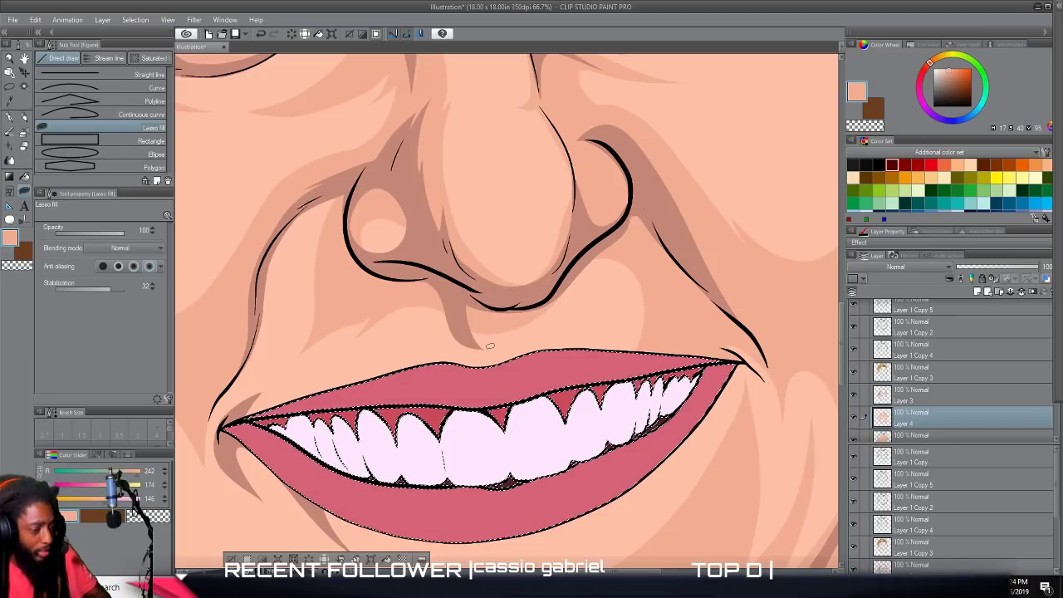
scroll(490, 346, "down", 2)
scroll(512, 344, "down", 2)
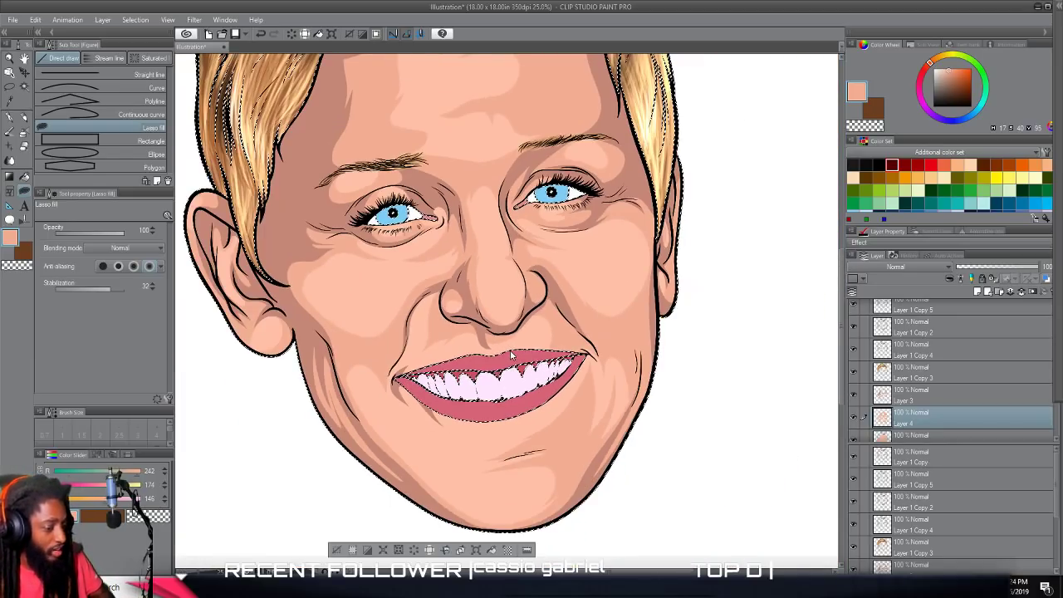
Switch to the Auto select tool and clear the current selection around the artwork.
scroll(512, 344, "down", 3)
scroll(513, 341, "up", 1)
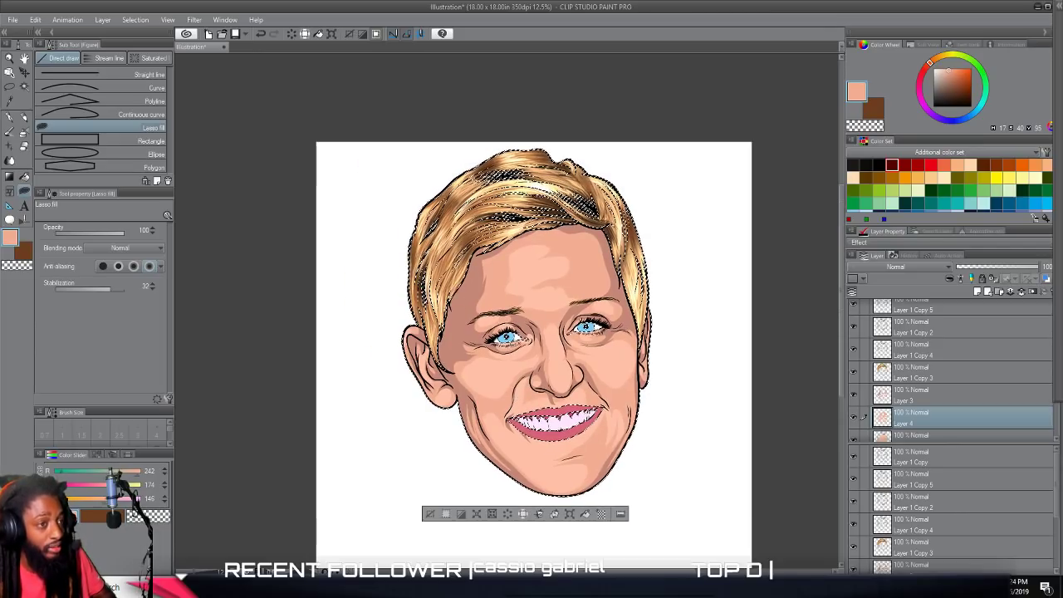
scroll(515, 342, "up", 1)
scroll(510, 352, "down", 1)
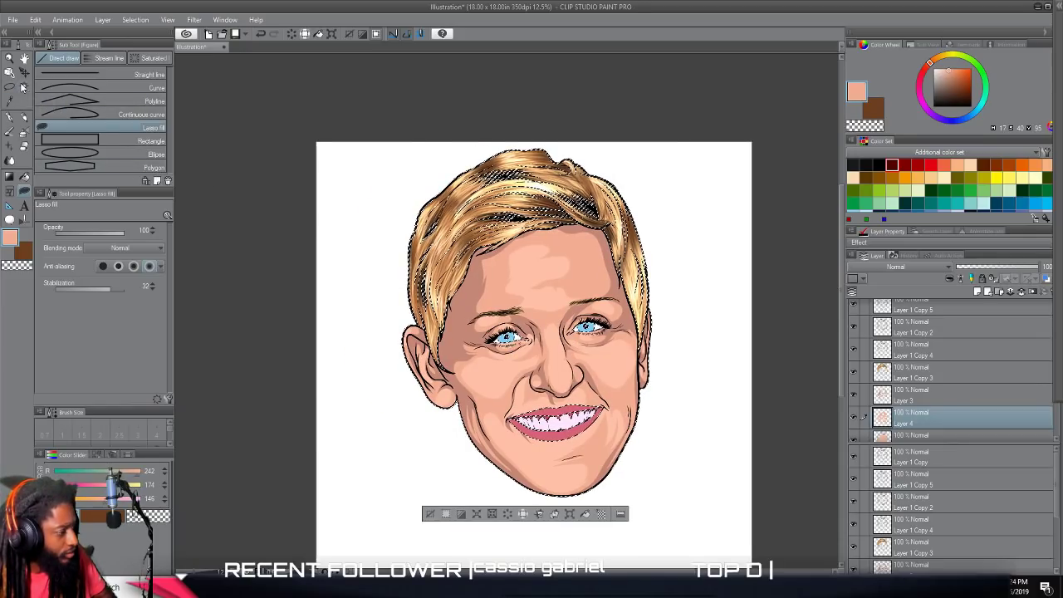
left_click(24, 86)
scroll(228, 247, "down", 1)
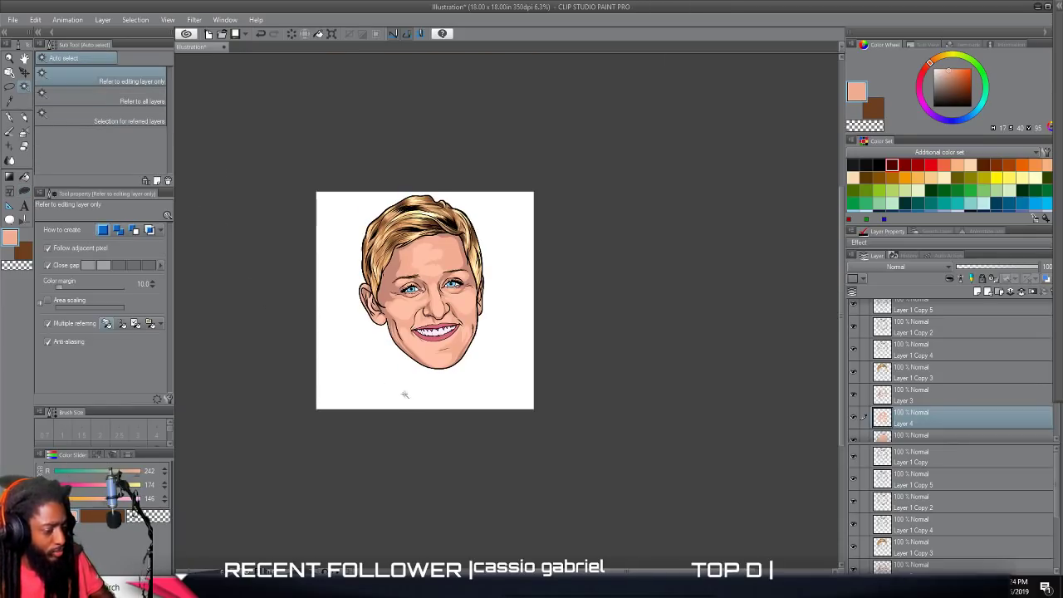
Examine the skin mid-tones across the whole portrait, from the full head down to the facial features.
scroll(395, 391, "up", 3)
scroll(382, 380, "down", 2)
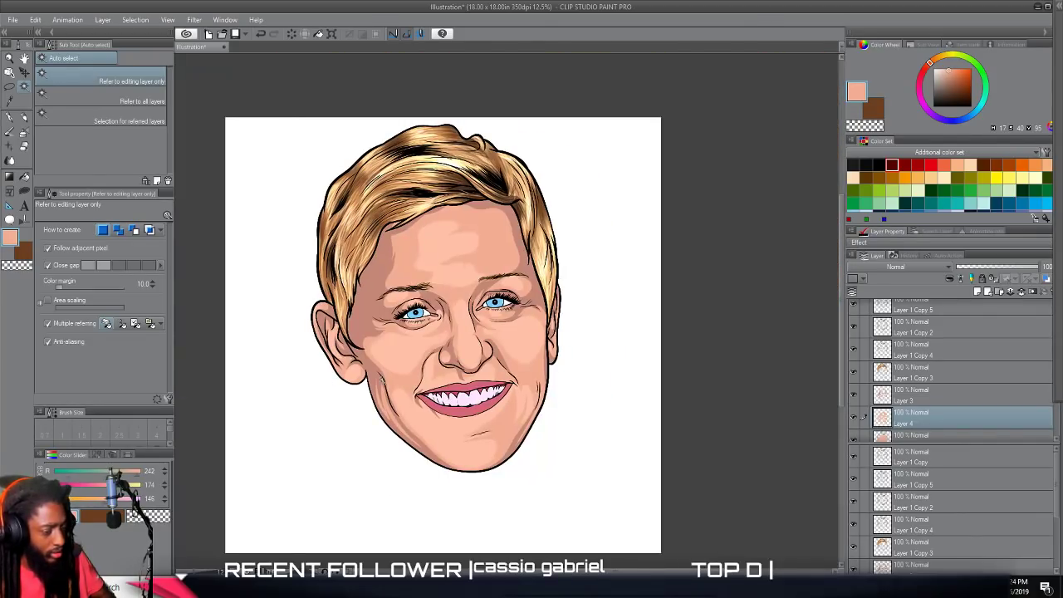
scroll(382, 380, "up", 1)
scroll(388, 377, "up", 1)
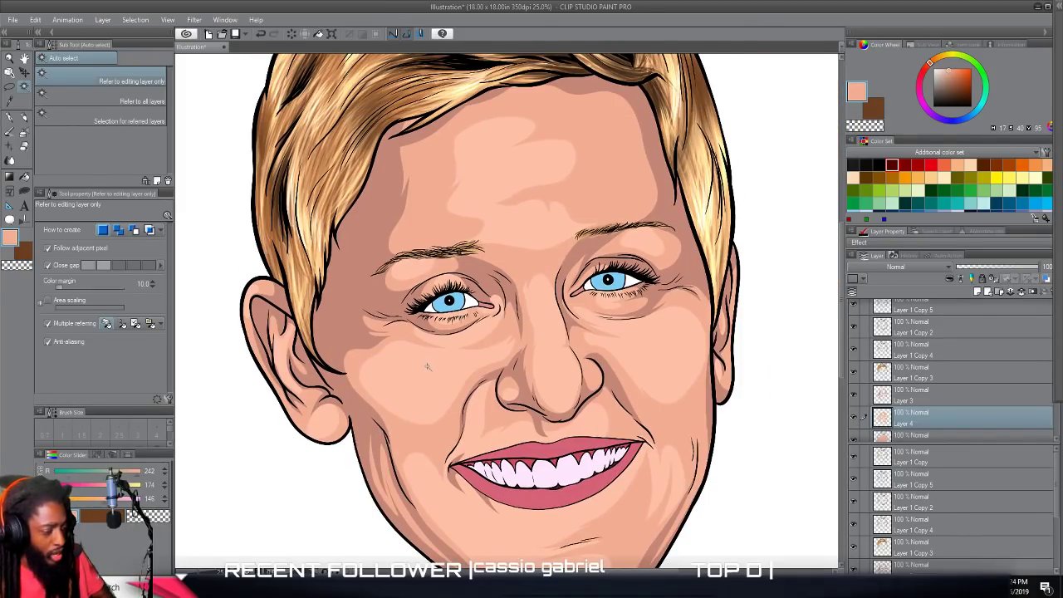
scroll(427, 366, "down", 1)
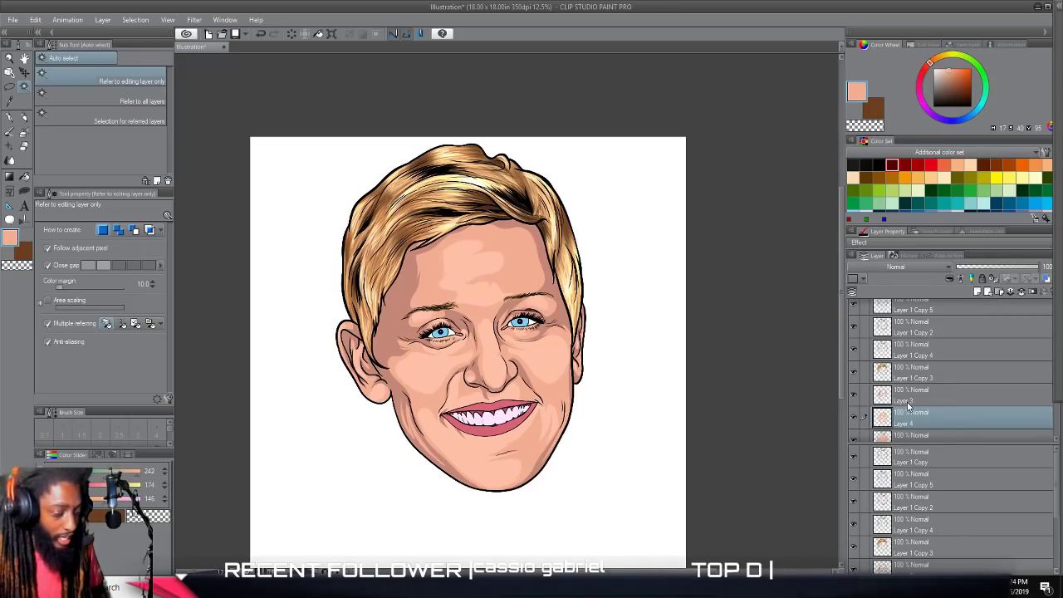
scroll(729, 412, "left", 1)
scroll(729, 412, "up", 1)
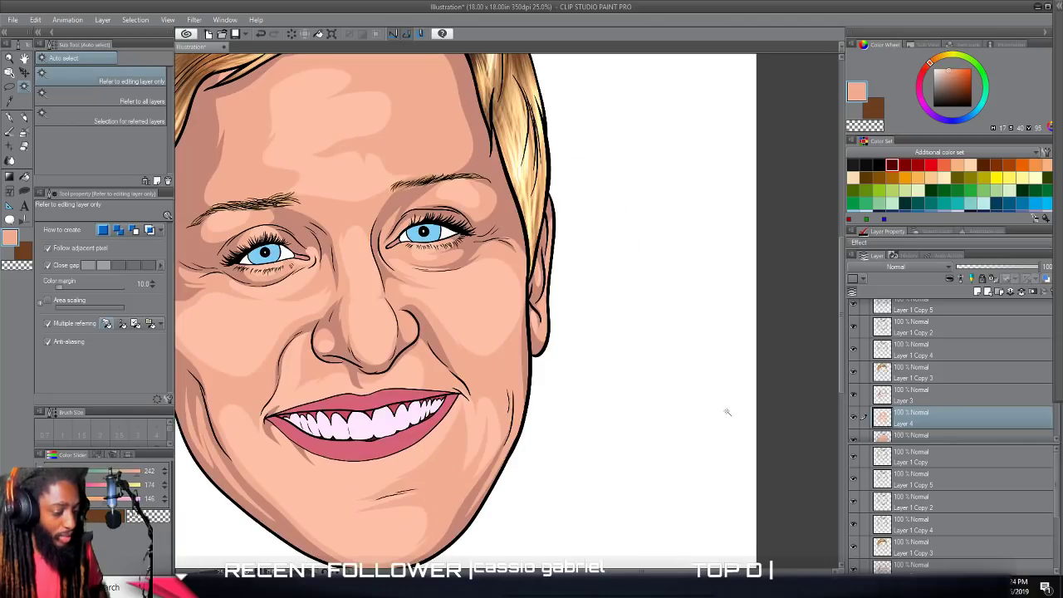
scroll(728, 412, "left", 2)
scroll(728, 412, "down", 1)
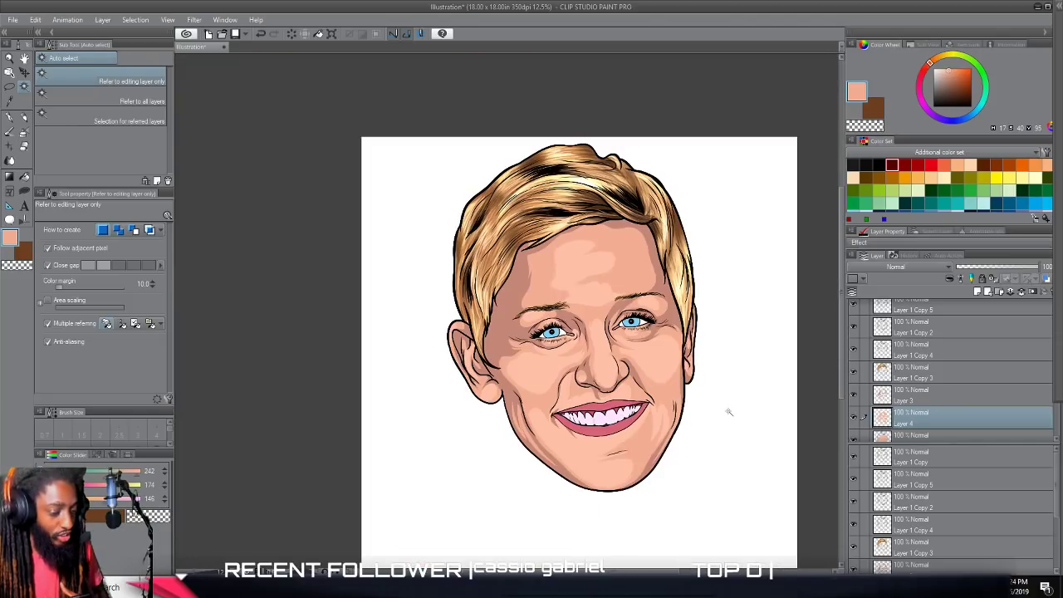
Create a selection from the contents of the line-art layer Layer 1 Copy 4.
left_click(912, 354)
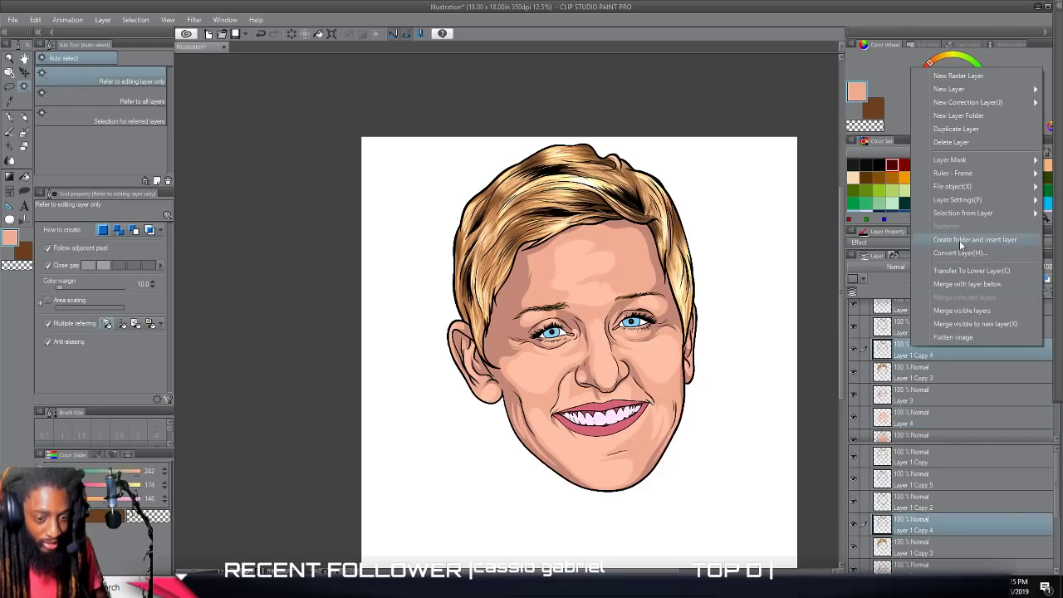
mouse_move(945, 215)
left_click(866, 216)
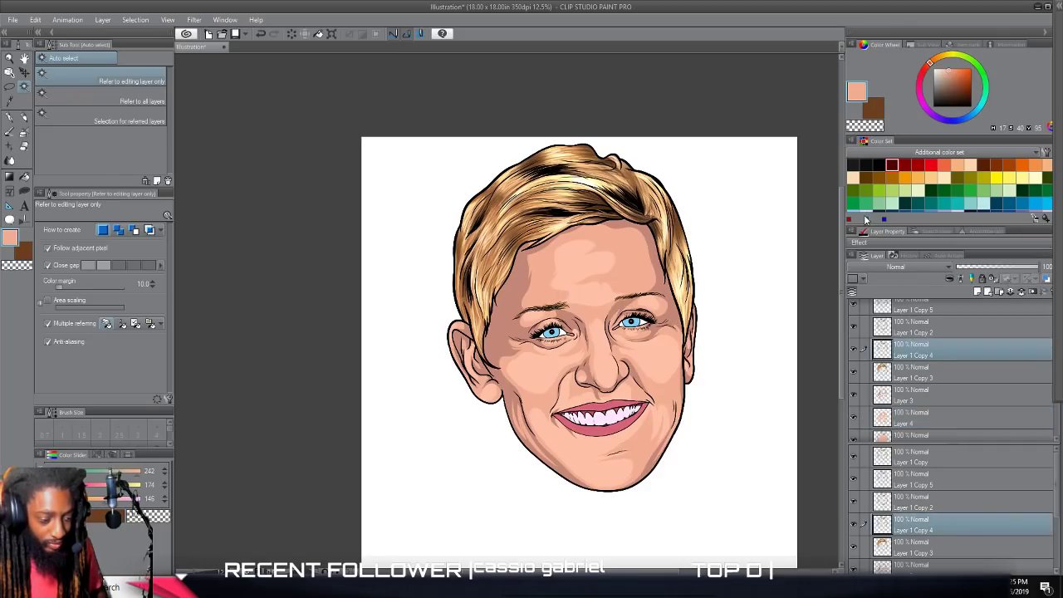
scroll(795, 386, "up", 2)
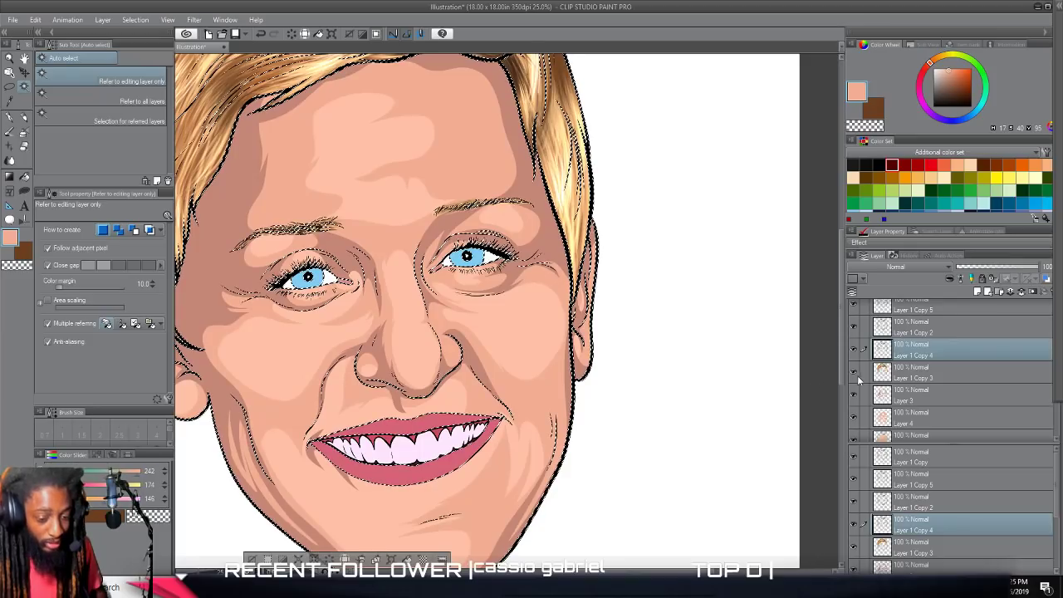
scroll(760, 368, "up", 2)
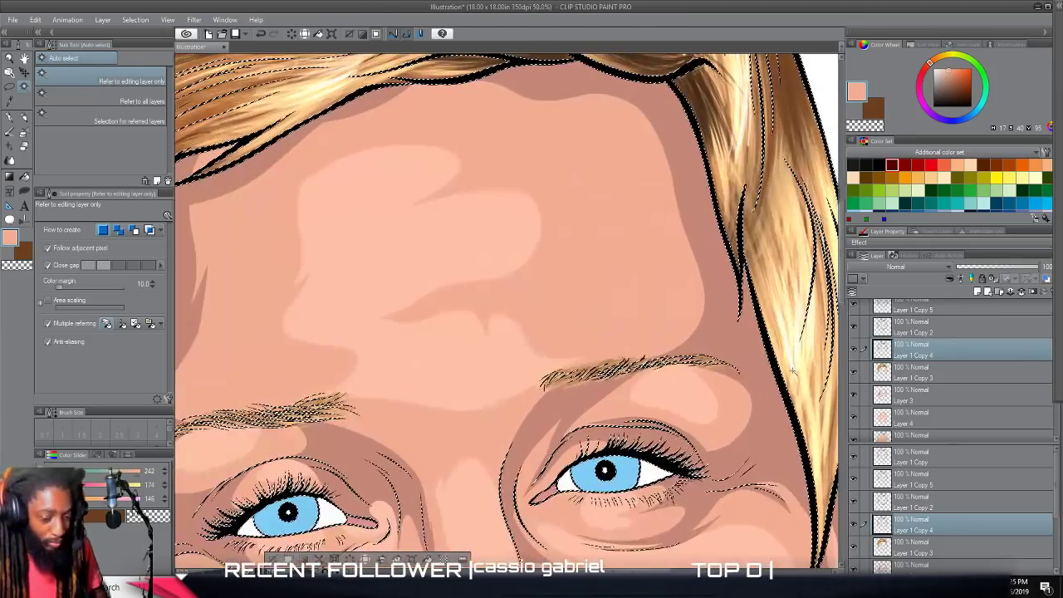
Add a new raster layer directly above Layer 1 Copy 4, keeping the line-art selection active.
scroll(793, 370, "left", 1)
scroll(793, 371, "down", 2)
left_click(979, 293)
scroll(669, 418, "left", 3)
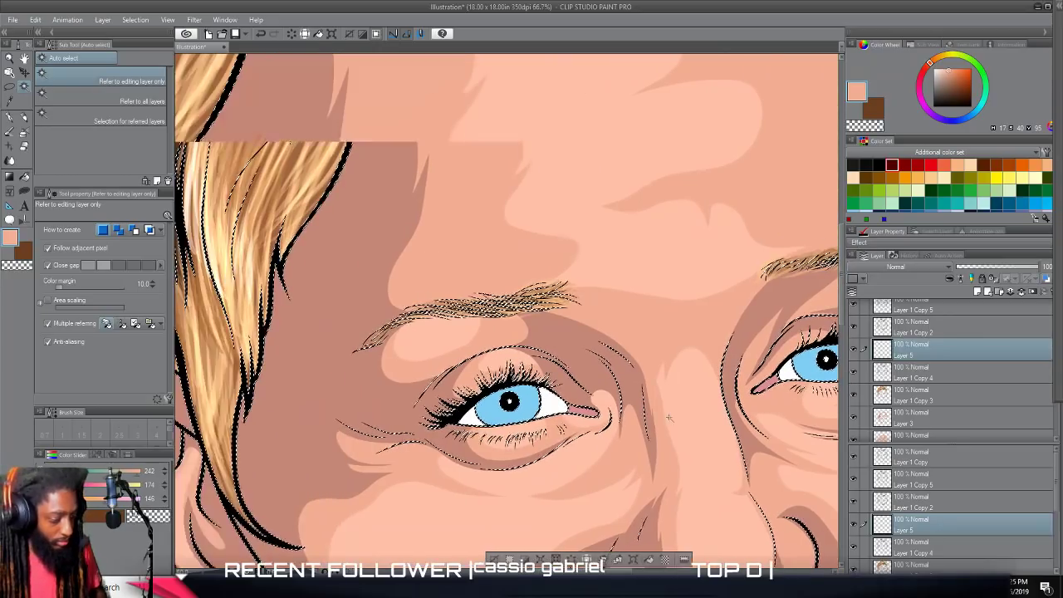
Sample the light blue of the iris as the drawing color and move Layer 5 directly above Layer 1 Copy 2.
scroll(669, 418, "up", 6)
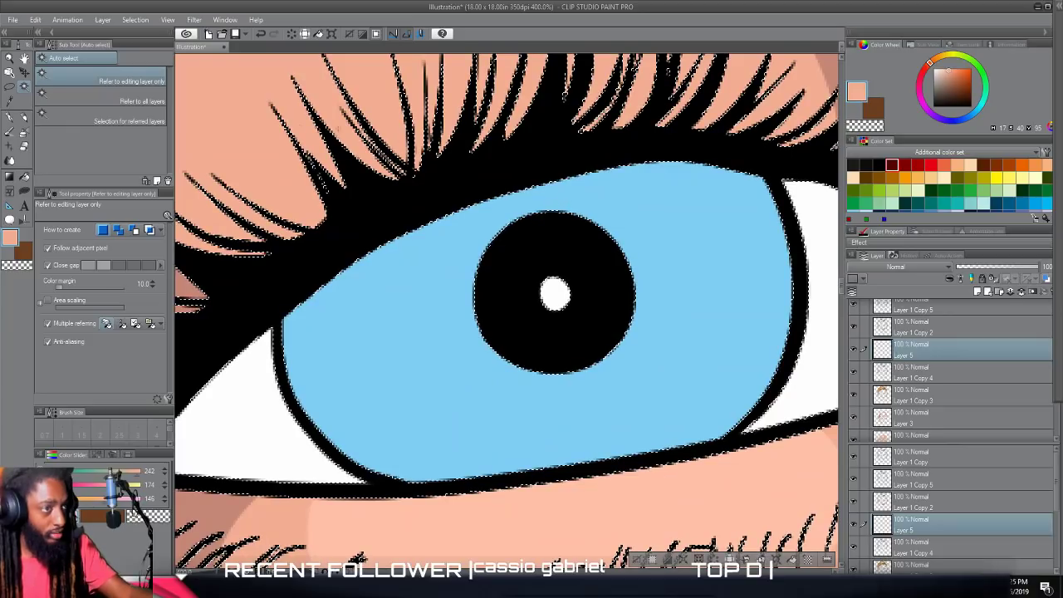
left_click(430, 318, "alt")
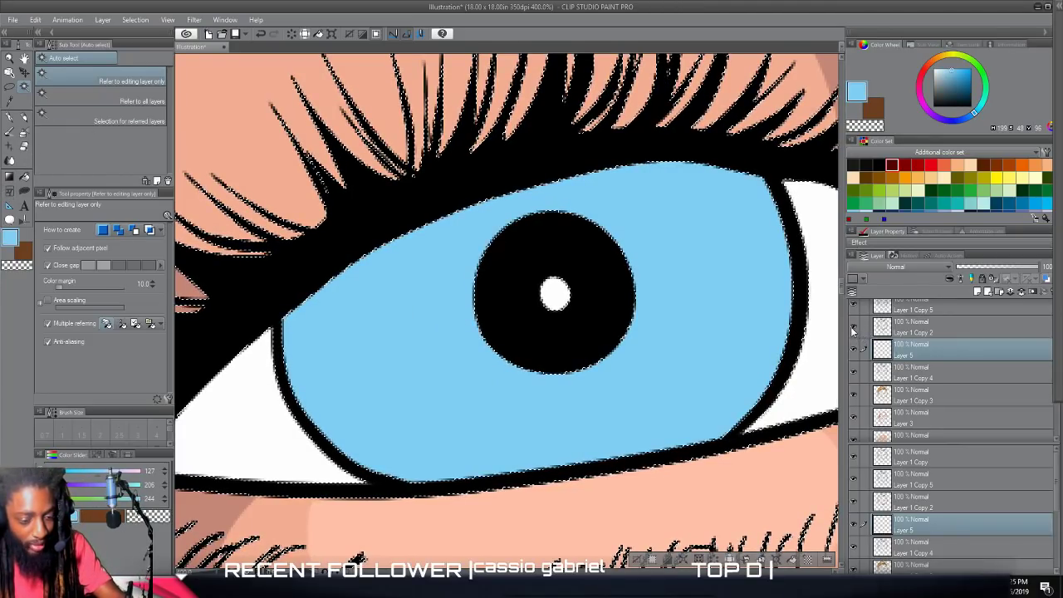
left_click(852, 350)
left_click(852, 350)
left_click_drag(914, 353, 922, 316)
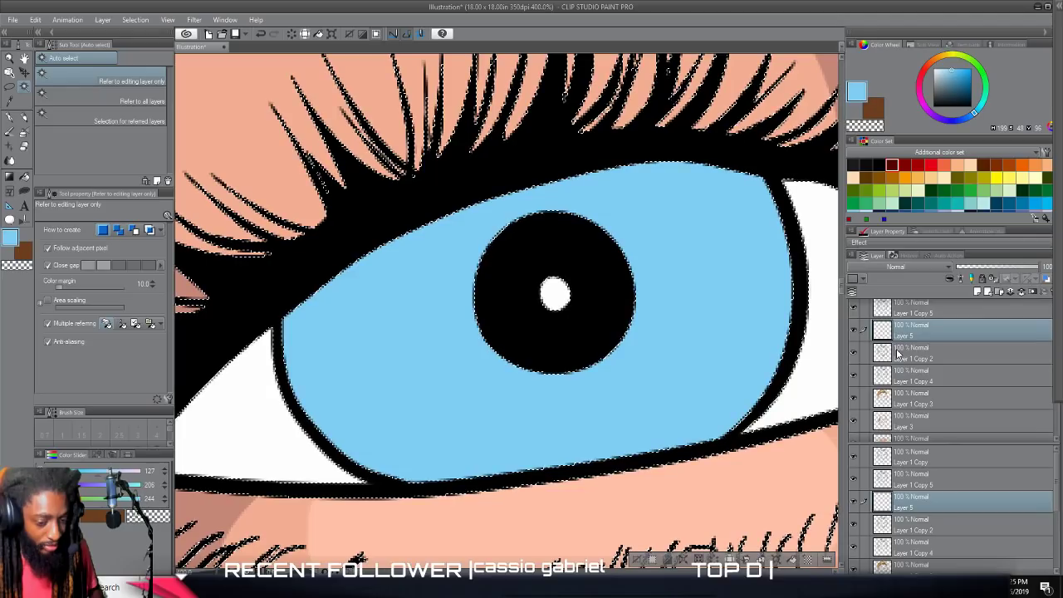
Make Layer 1 Copy 2 active and darken the drawing color to a deep blue, RGB 40, 90, 109.
left_click(897, 353)
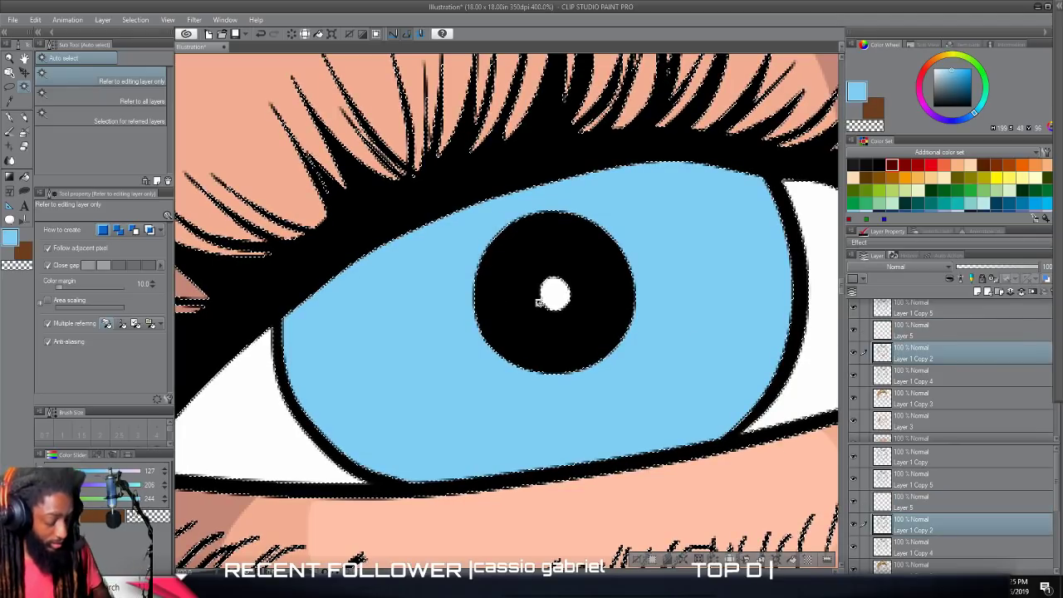
scroll(541, 303, "down", 7)
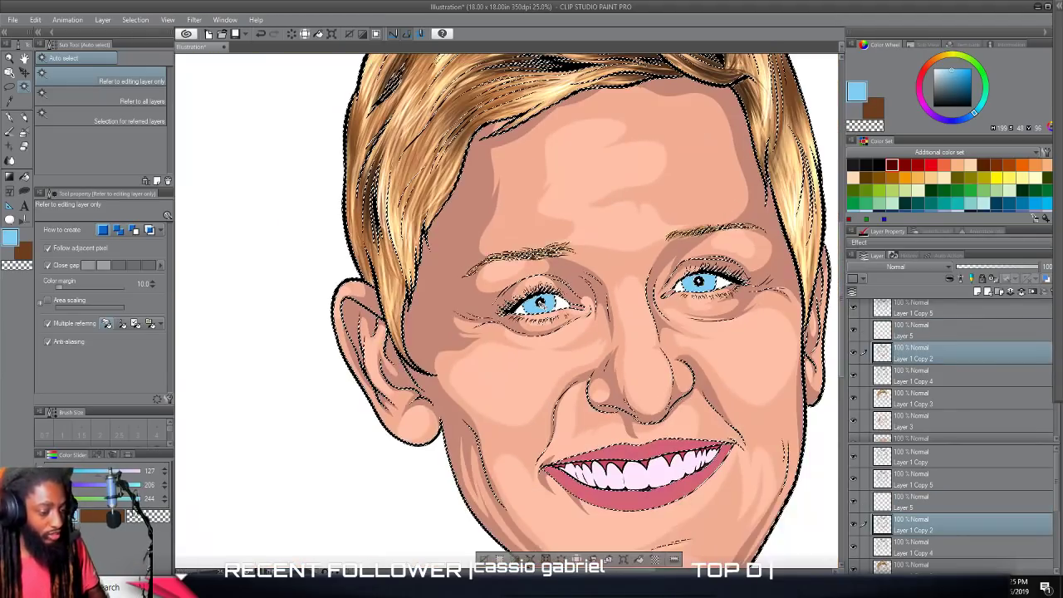
scroll(541, 303, "up", 6)
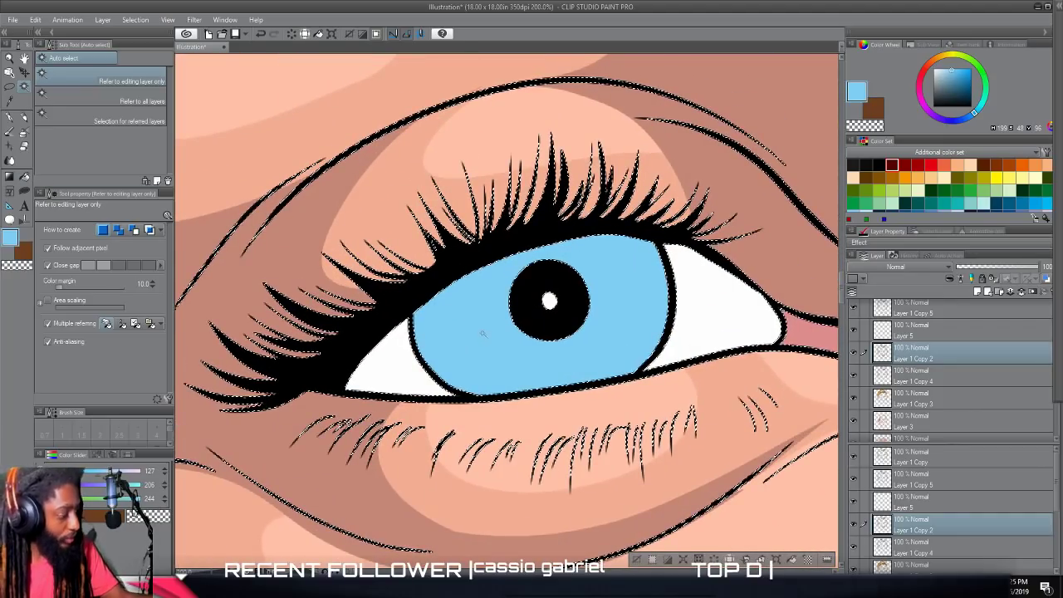
double_click(14, 240)
left_click_drag(602, 282, 617, 318)
left_click_drag(678, 306, 677, 301)
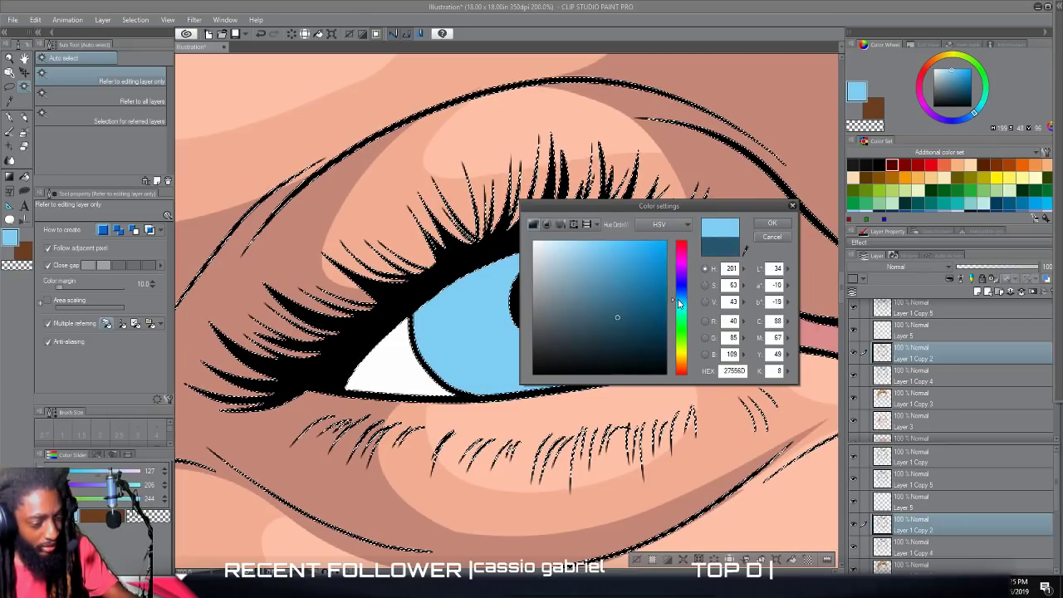
left_click(759, 228)
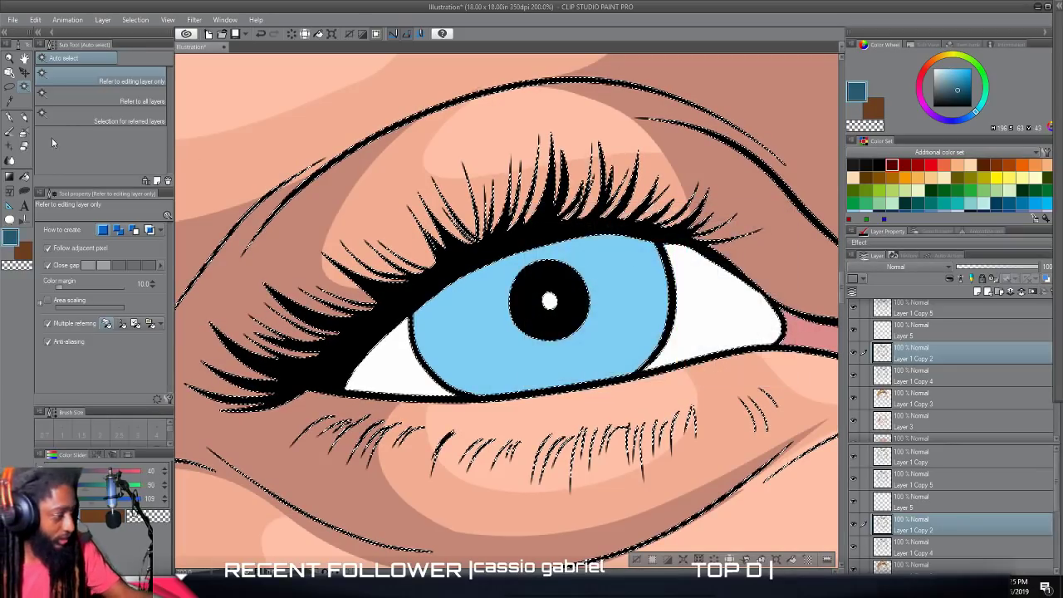
Try to shade the iris in deep blue with Lasso fill, starting at its upper edge.
left_click(23, 191)
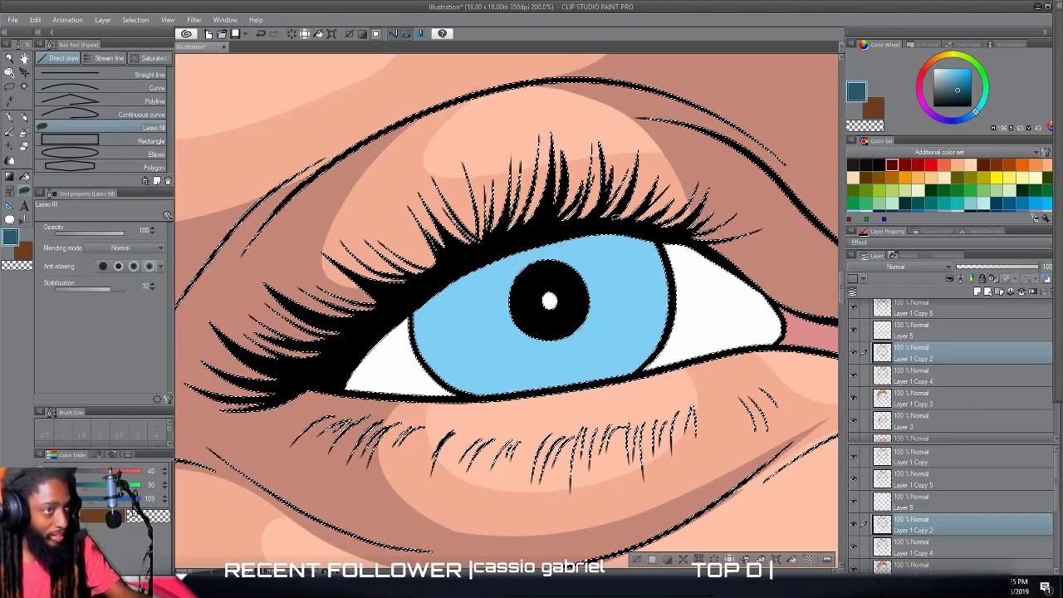
mouse_move(657, 221)
left_mouse_down()
mouse_move(694, 295)
mouse_move(658, 371)
mouse_move(625, 387)
mouse_move(587, 386)
mouse_move(618, 370)
mouse_move(639, 313)
mouse_move(609, 272)
mouse_move(534, 262)
mouse_move(470, 296)
mouse_move(464, 354)
mouse_move(517, 402)
mouse_move(428, 389)
mouse_move(664, 241)
mouse_move(660, 232)
left_mouse_up()
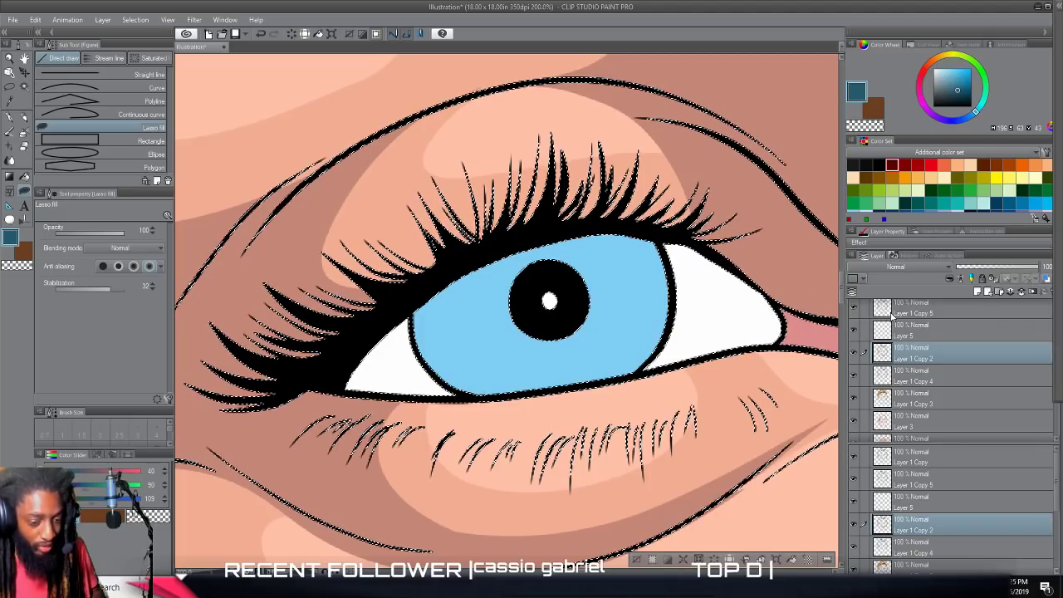
Reactivate Layer 5 and move it directly above Layer 1 Copy 5.
left_click(909, 332)
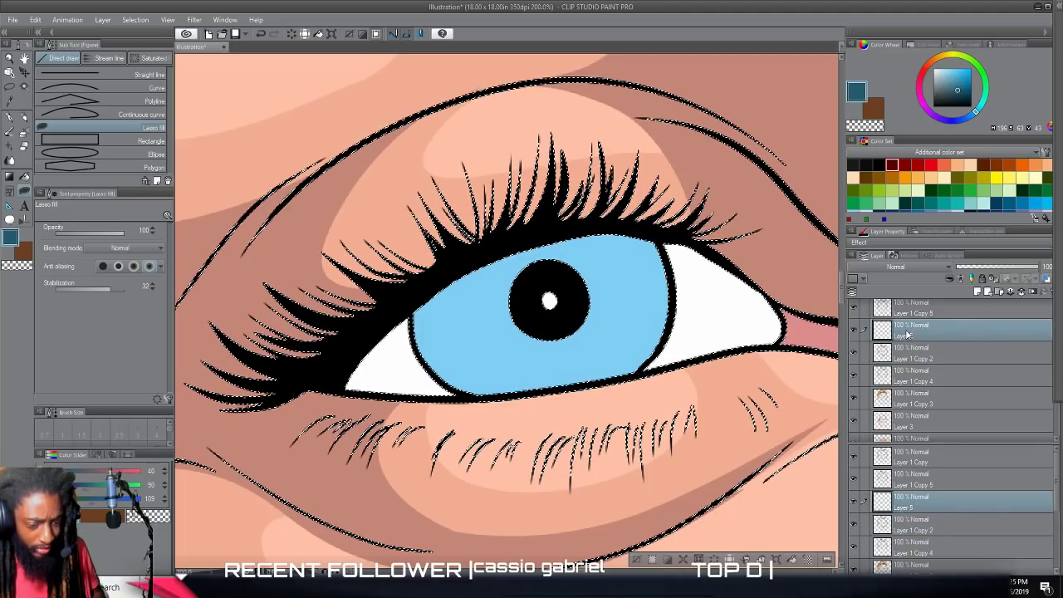
scroll(908, 332, "up", 1)
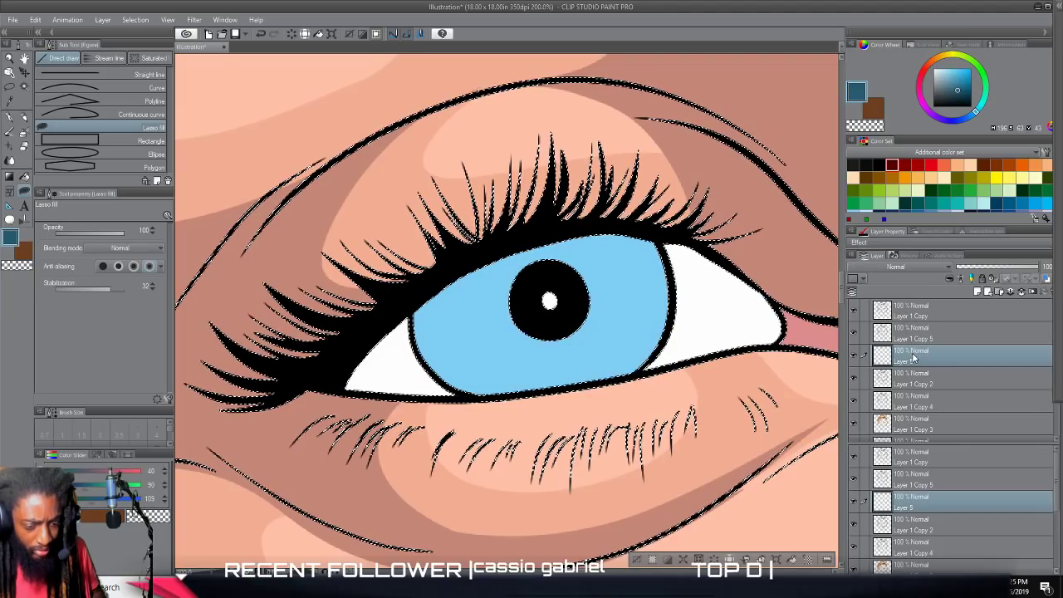
left_click_drag(917, 357, 922, 324)
Switch to the Auto select tool and clear the line-art selection.
key("ctrl+minus")
key("ctrl+minus")
key("ctrl+minus")
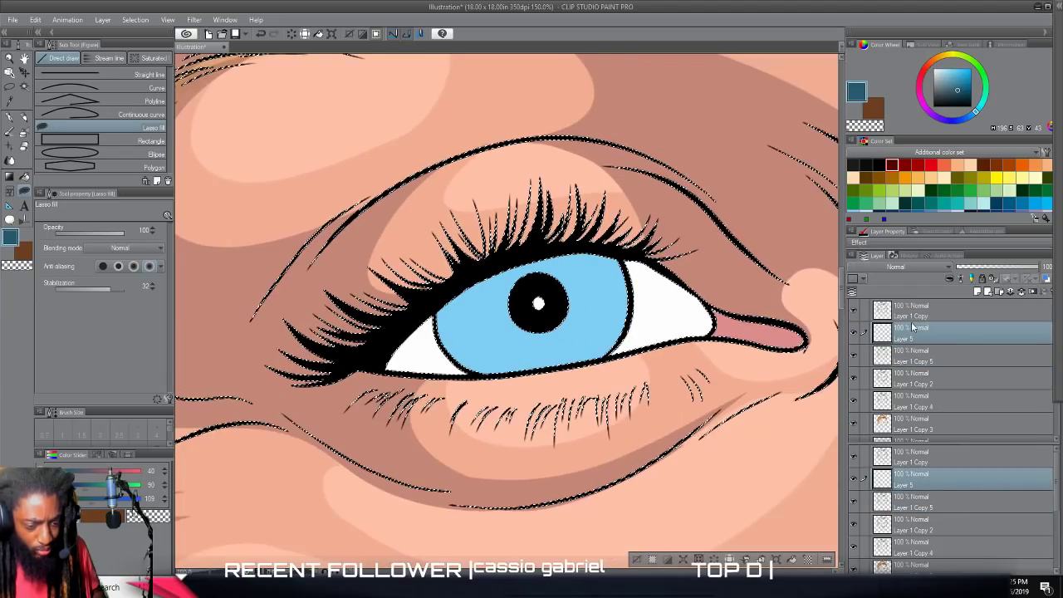
scroll(787, 354, "down", 5)
scroll(668, 355, "up", 4)
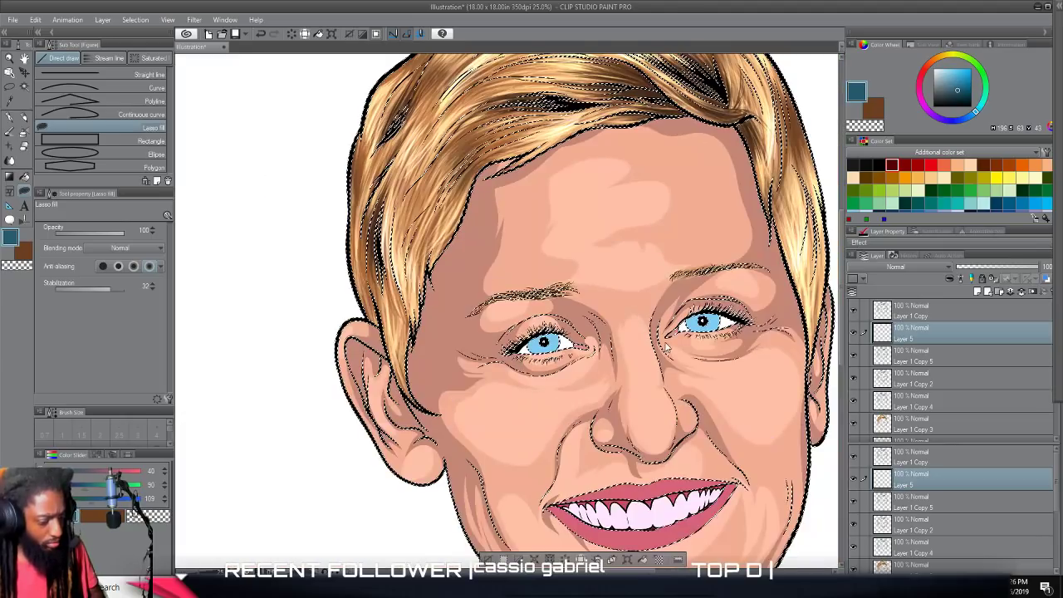
scroll(653, 346, "up", 5)
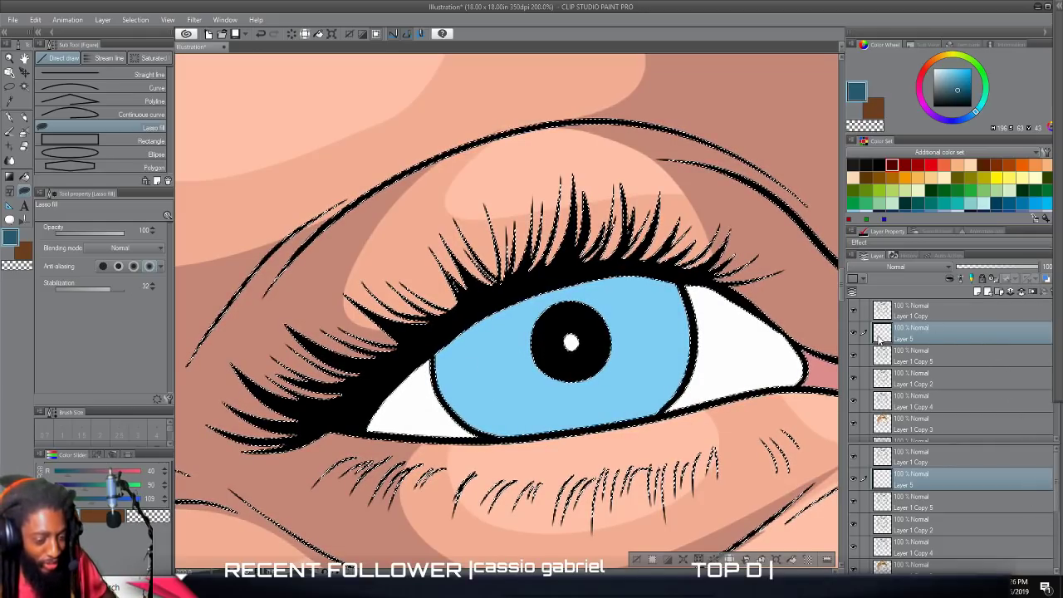
key("ctrl+minus")
key("ctrl+minus")
key("ctrl+minus")
key("ctrl+minus")
key("ctrl+minus")
key("ctrl+minus")
key("ctrl+minus")
key("ctrl+minus")
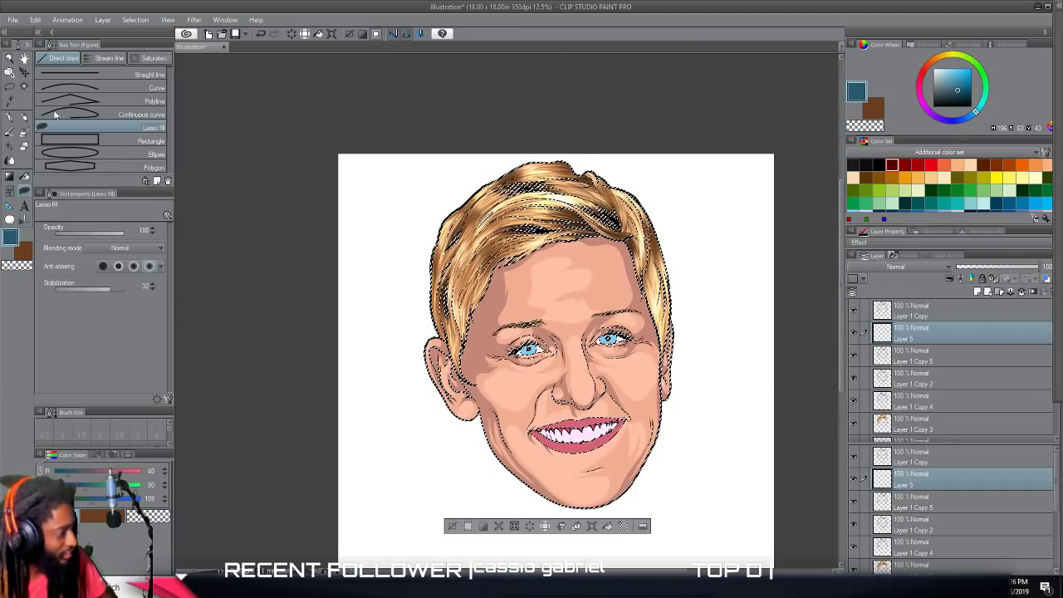
left_click(24, 86)
key("ctrl+d")
Lasso-fill a deep blue shadow along the upper and side edges of the iris on the viewer's left, leaving a light lower oval.
key("ctrl+plus")
key("ctrl+plus")
key("ctrl+plus")
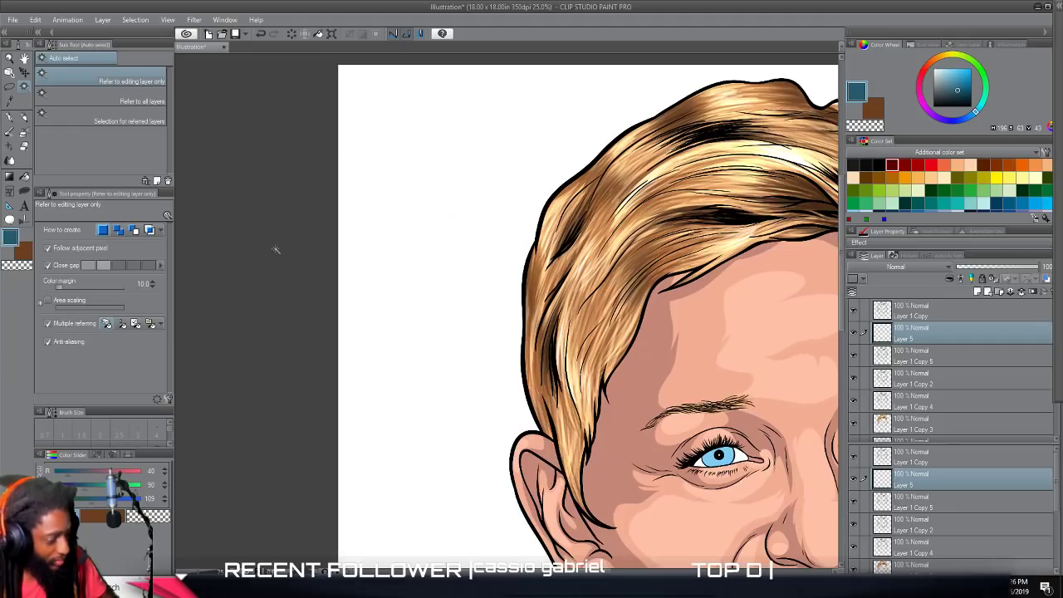
scroll(295, 274, "down", 5)
key("ctrl+plus")
key("ctrl+plus")
scroll(417, 284, "right", 2)
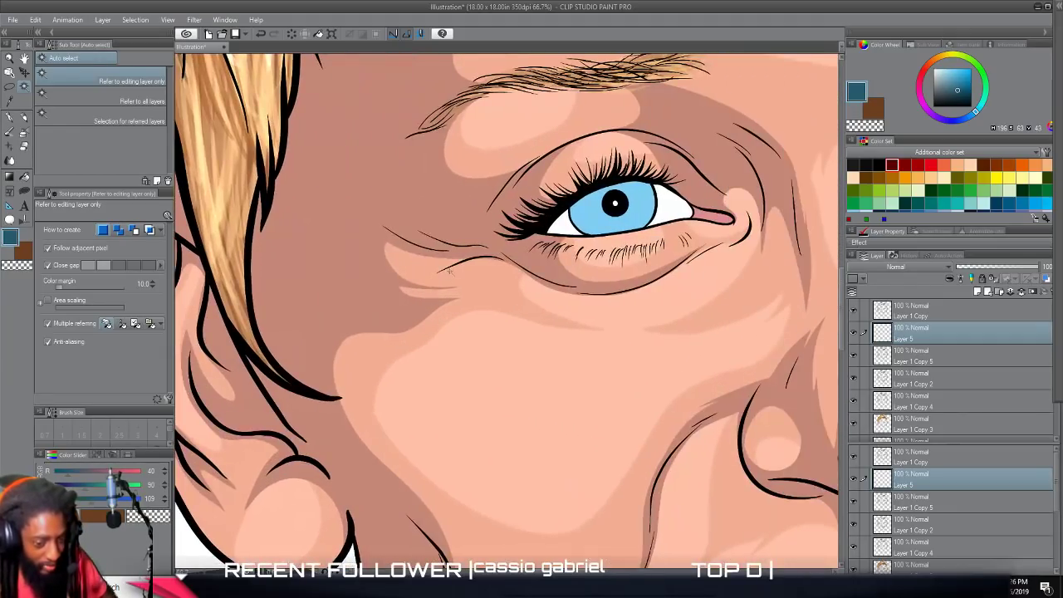
scroll(453, 271, "up", 3)
key("ctrl+plus")
scroll(453, 270, "right", 2)
scroll(453, 270, "up", 1)
scroll(451, 269, "down", 3)
scroll(451, 270, "up", 5)
scroll(450, 268, "up", 4)
scroll(451, 266, "down", 5)
scroll(451, 256, "down", 2)
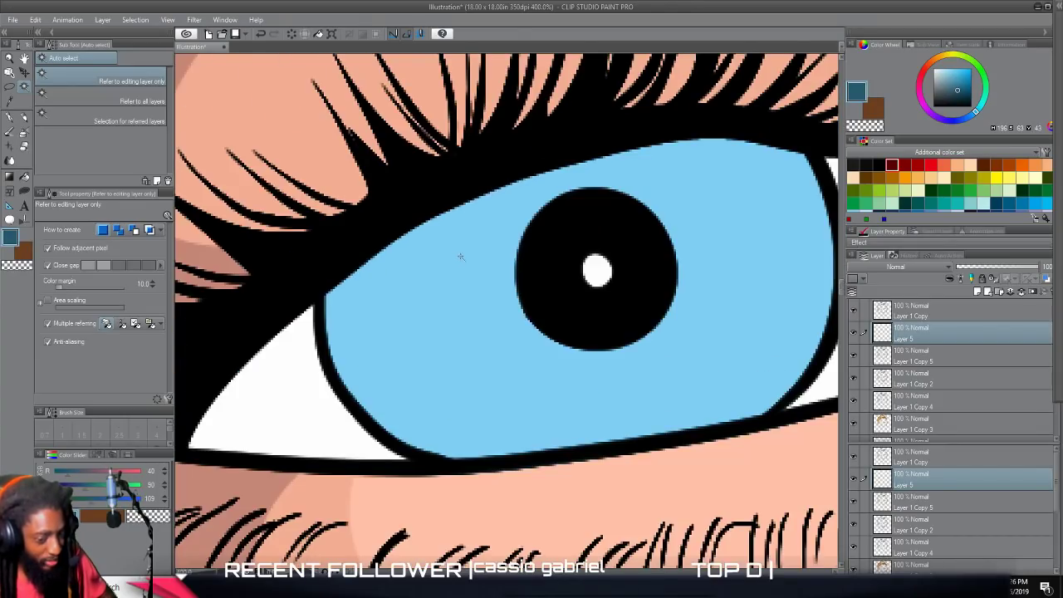
scroll(465, 257, "right", 2)
scroll(470, 256, "up", 2)
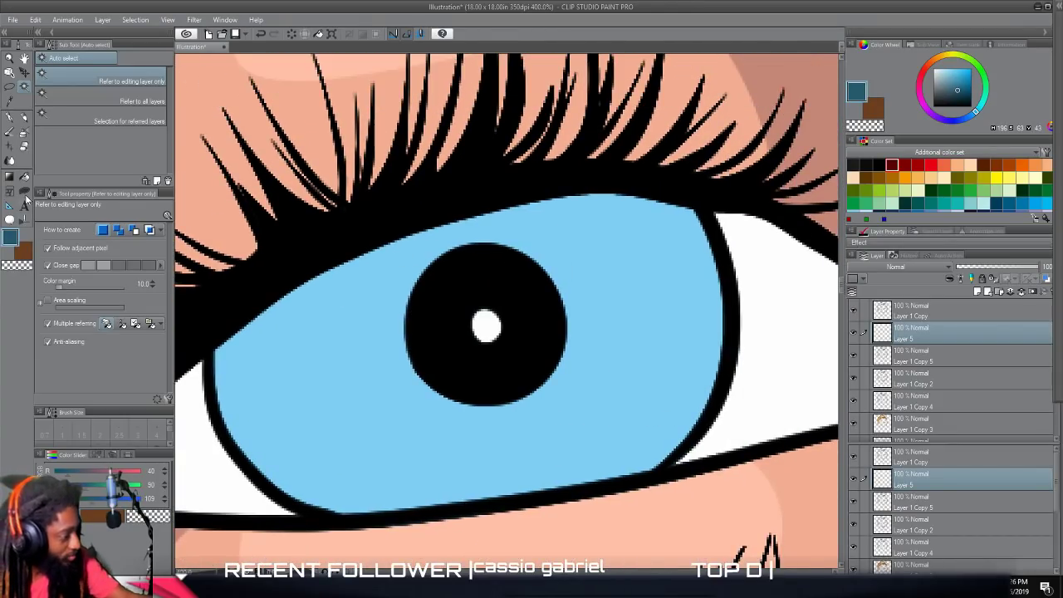
left_click(25, 192)
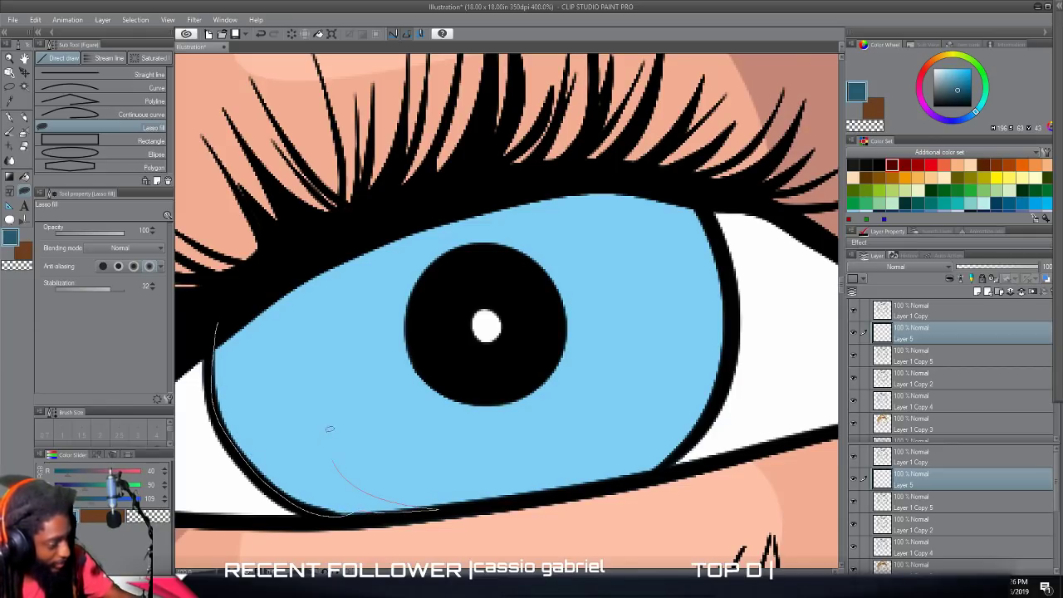
mouse_move(395, 314)
left_mouse_down()
mouse_move(463, 270)
mouse_move(526, 258)
left_mouse_up()
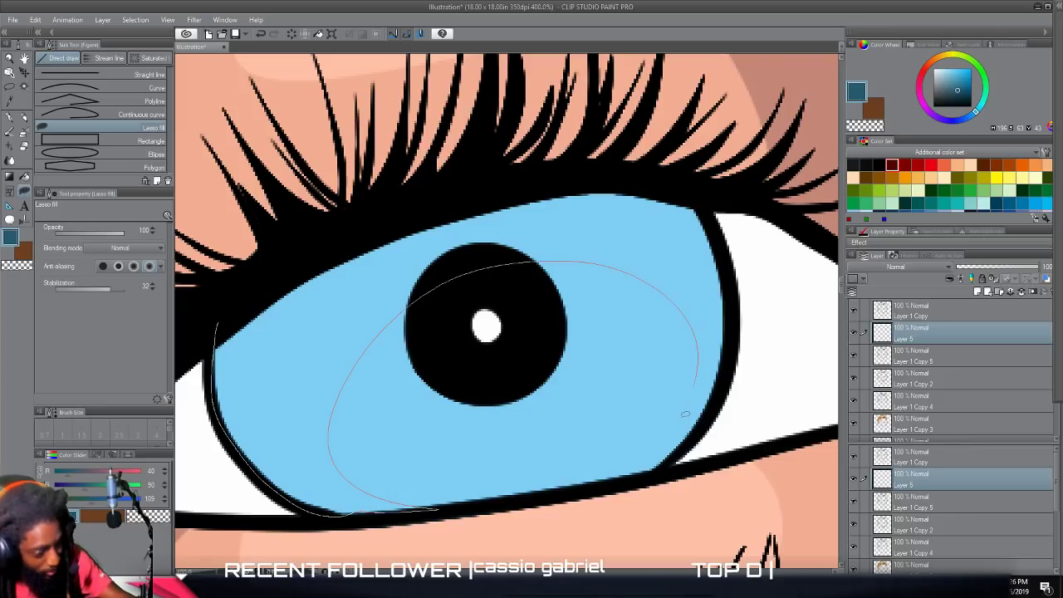
left_click_drag(730, 351, 720, 248)
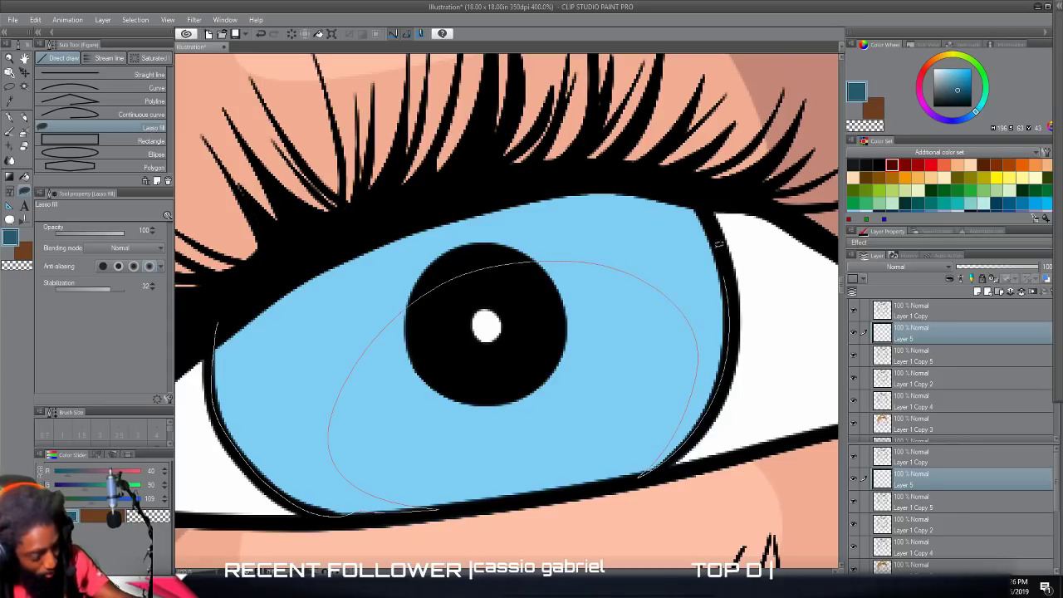
mouse_move(692, 190)
left_mouse_down()
mouse_move(611, 179)
mouse_move(496, 191)
mouse_move(334, 246)
mouse_move(232, 300)
mouse_move(224, 333)
left_mouse_up()
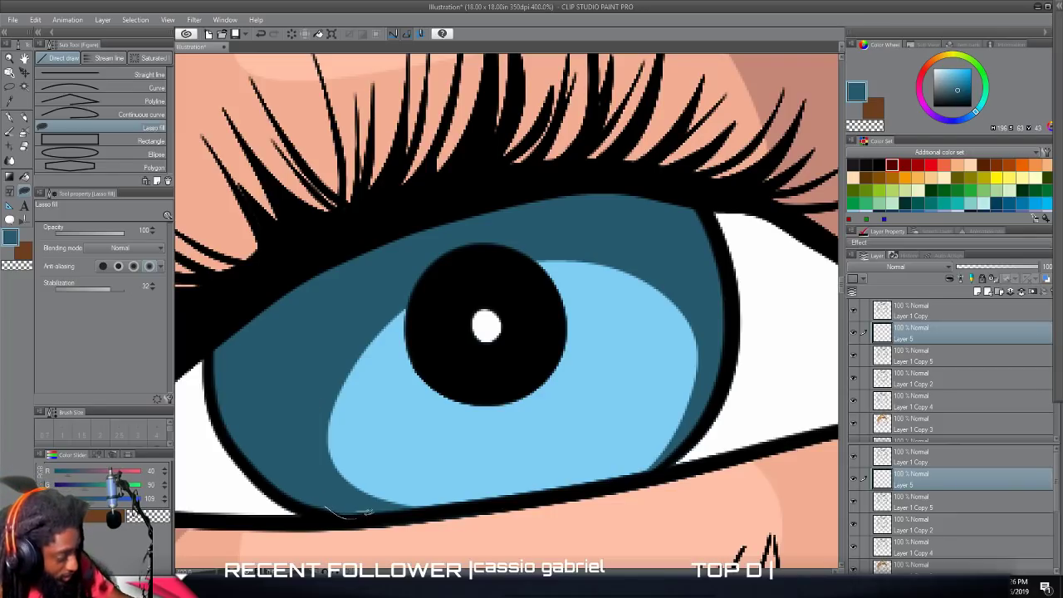
Fill a thin deep blue ring around the pupil of the same eye with Lasso fill.
left_click_drag(335, 491, 336, 496)
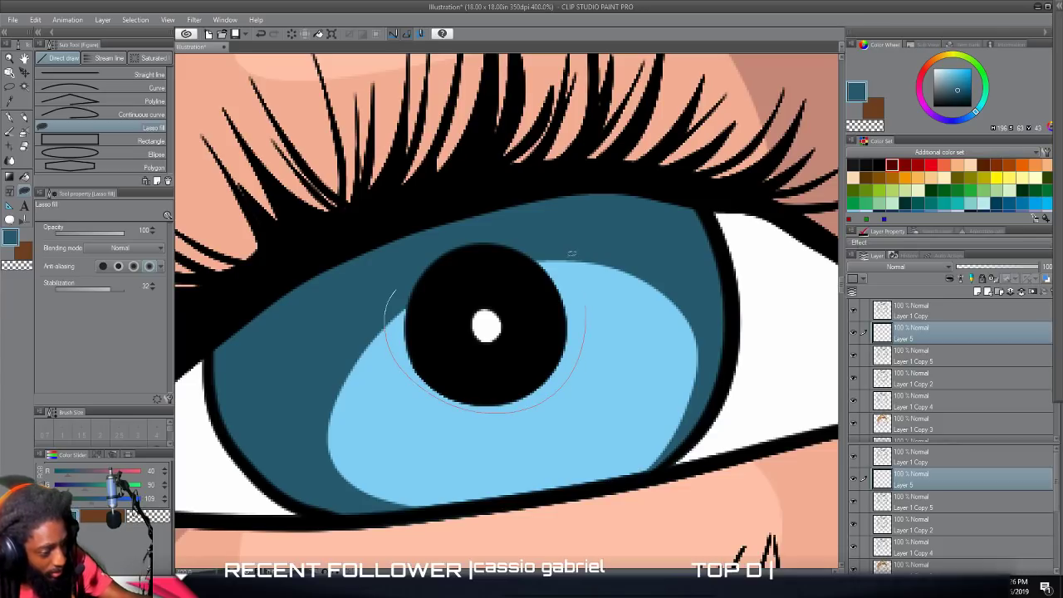
mouse_move(497, 236)
left_mouse_down()
mouse_move(519, 366)
mouse_move(421, 245)
mouse_move(422, 301)
left_mouse_up()
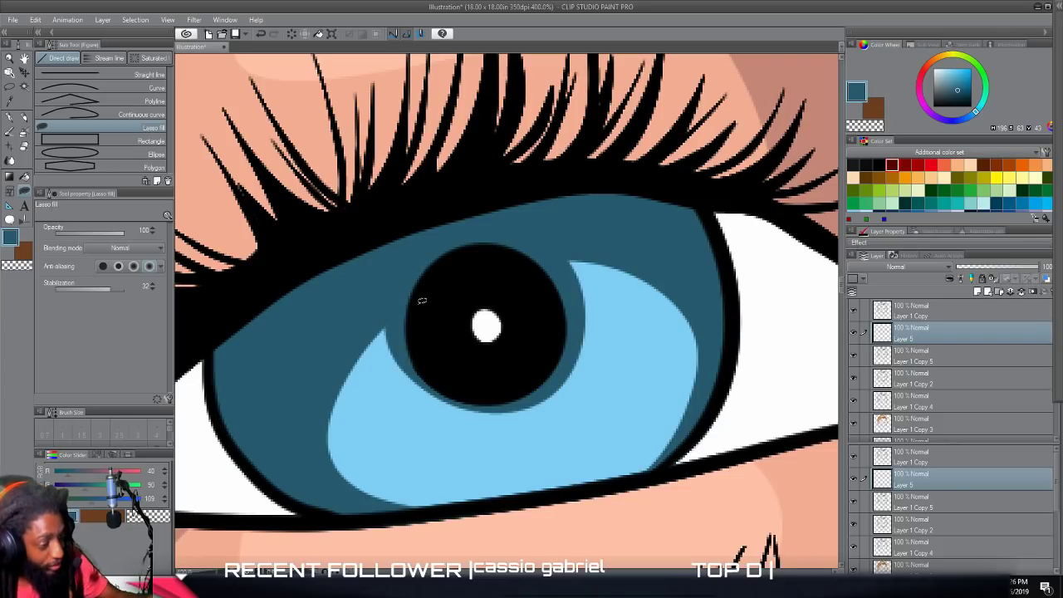
scroll(422, 301, "down", 10)
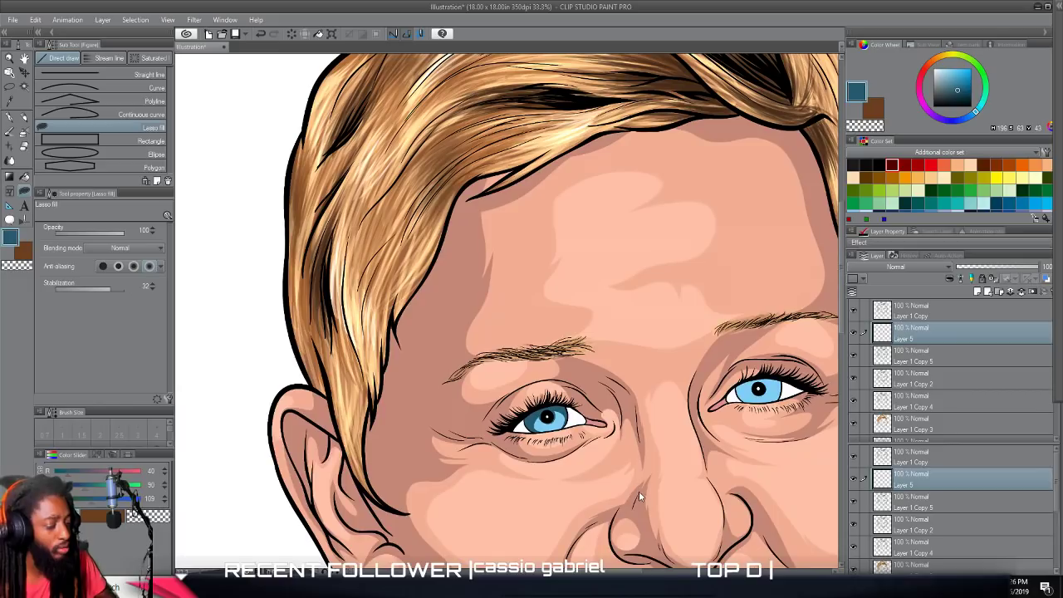
Lasso-fill a matching deep blue shadow along the upper and side edges of the iris on the viewer's right.
scroll(653, 470, "up", 7)
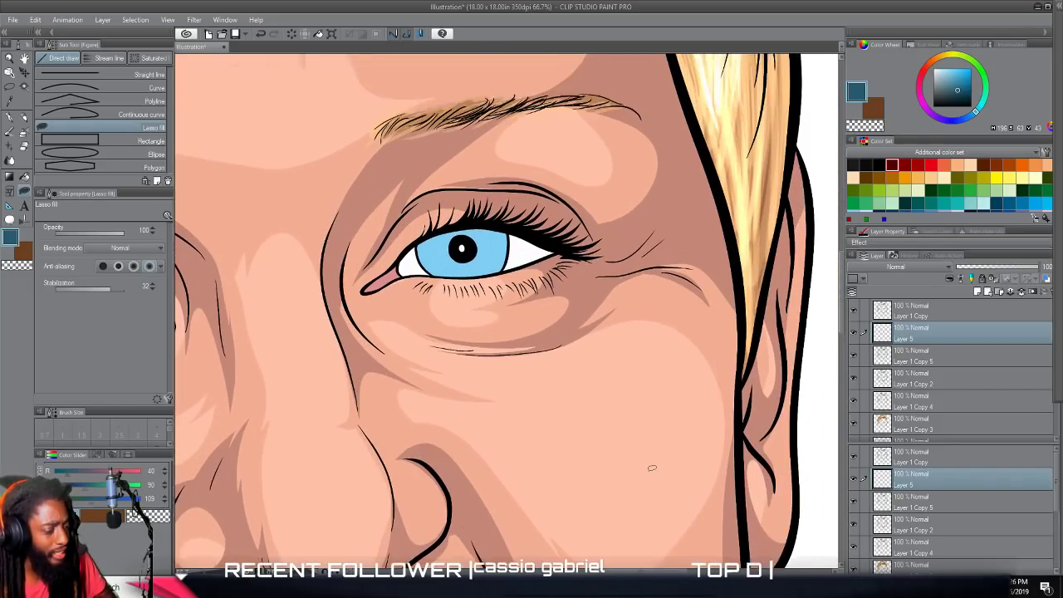
scroll(653, 470, "up", 5)
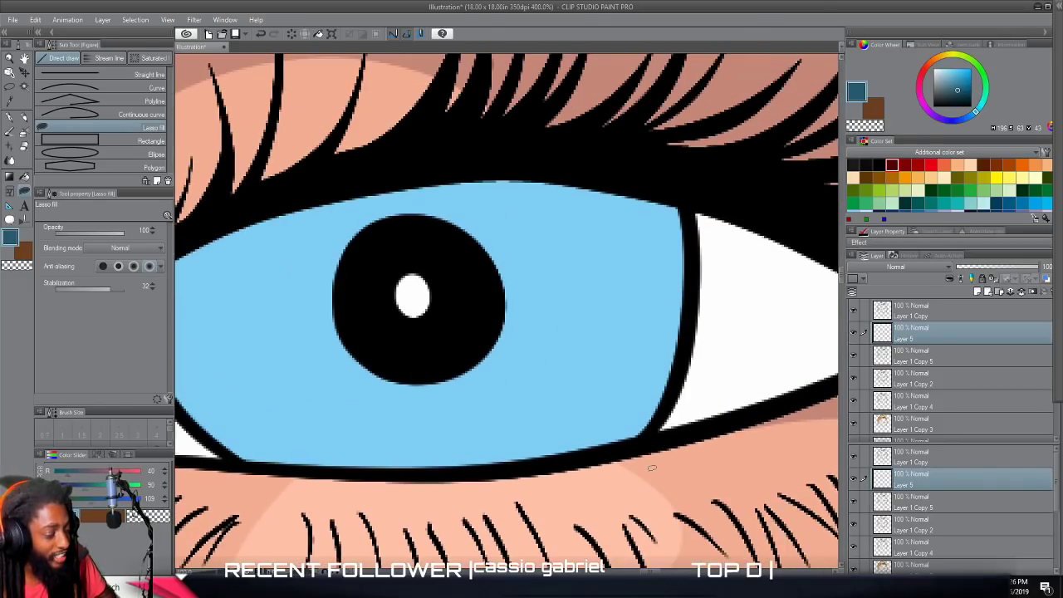
scroll(651, 476, "left", 1)
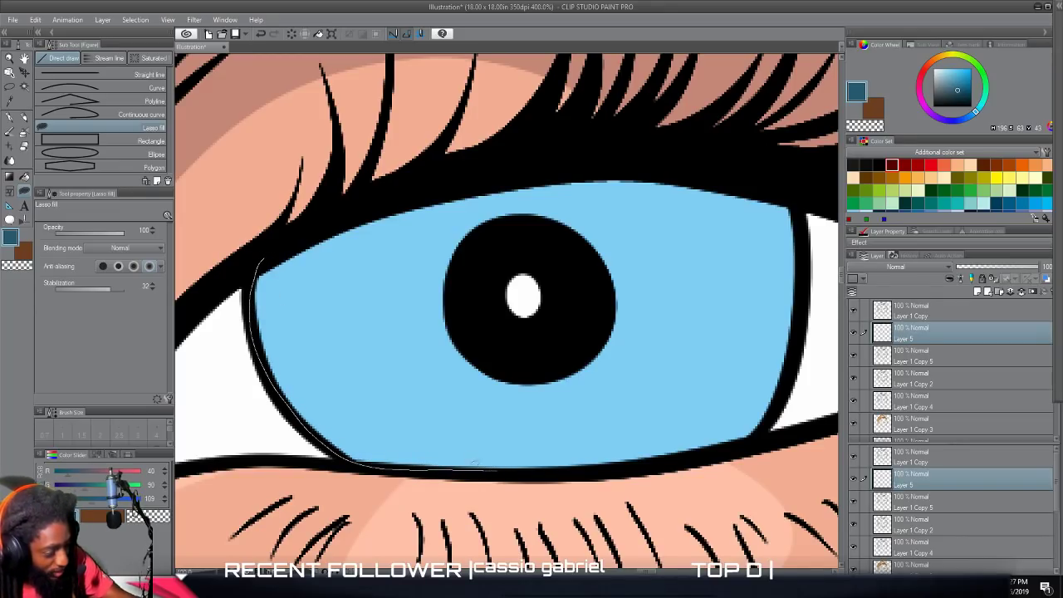
left_click_drag(527, 241, 657, 255)
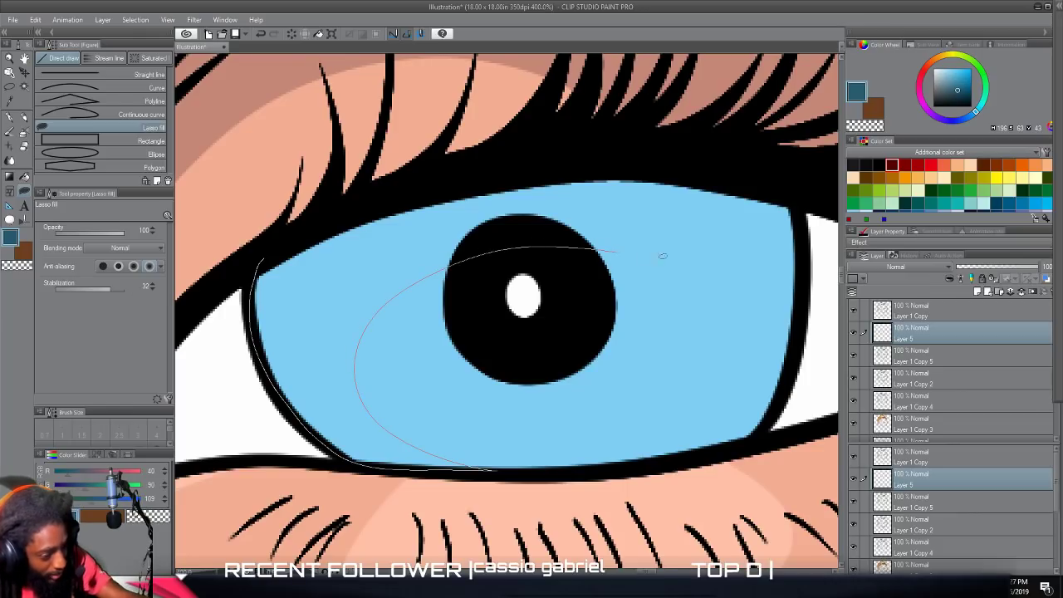
left_click_drag(796, 354, 798, 216)
mouse_move(700, 167)
left_mouse_down()
mouse_move(502, 177)
mouse_move(300, 236)
left_mouse_up()
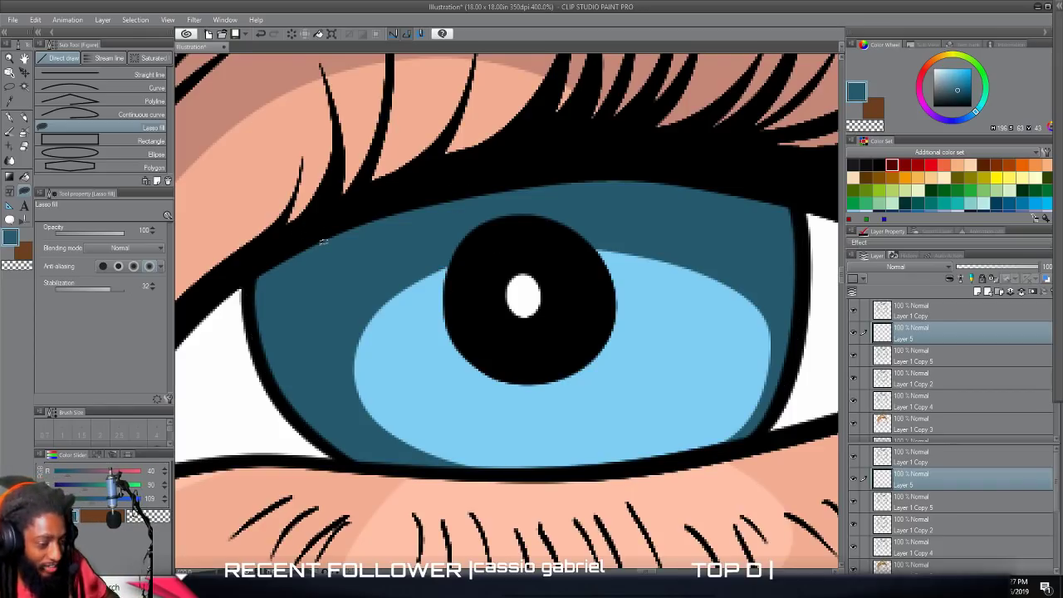
Fill a deep blue crescent around the pupil of the eye on the viewer's right with Lasso fill.
mouse_move(644, 316)
left_mouse_down()
mouse_move(591, 379)
mouse_move(536, 385)
left_mouse_up()
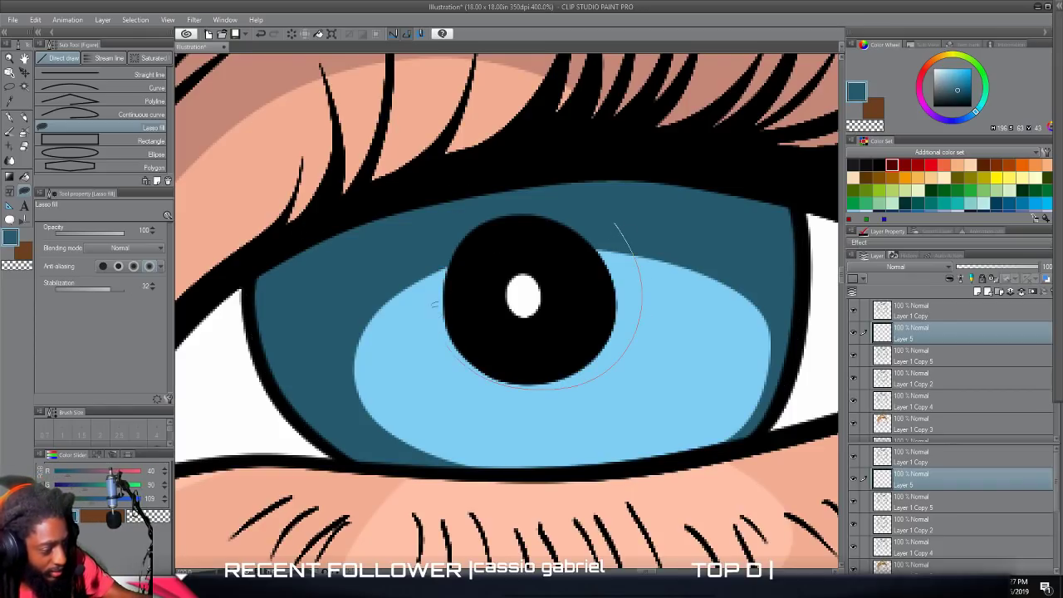
left_click_drag(482, 328, 610, 226)
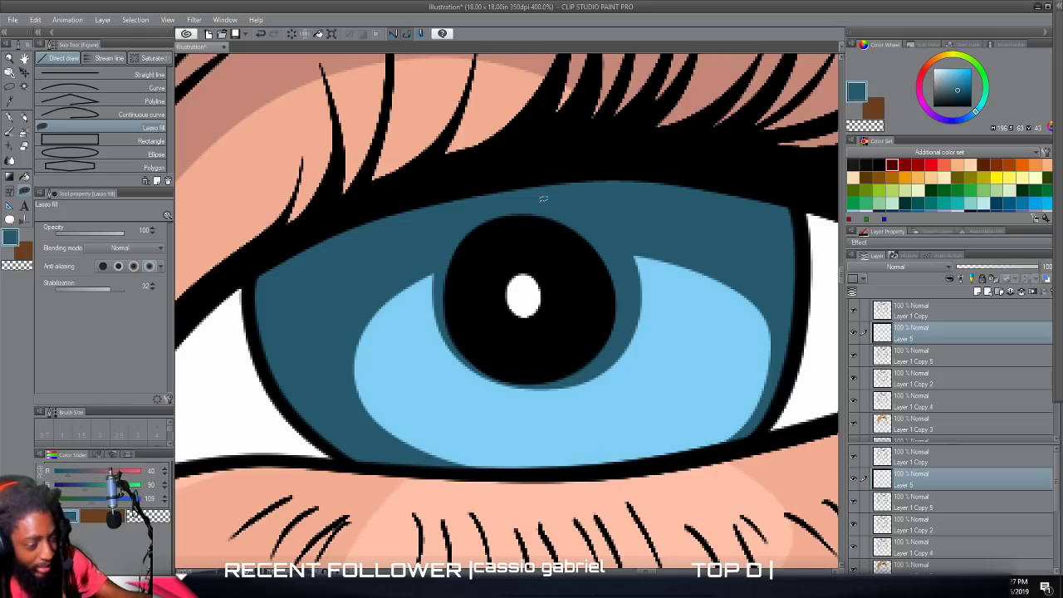
scroll(543, 199, "down", 8)
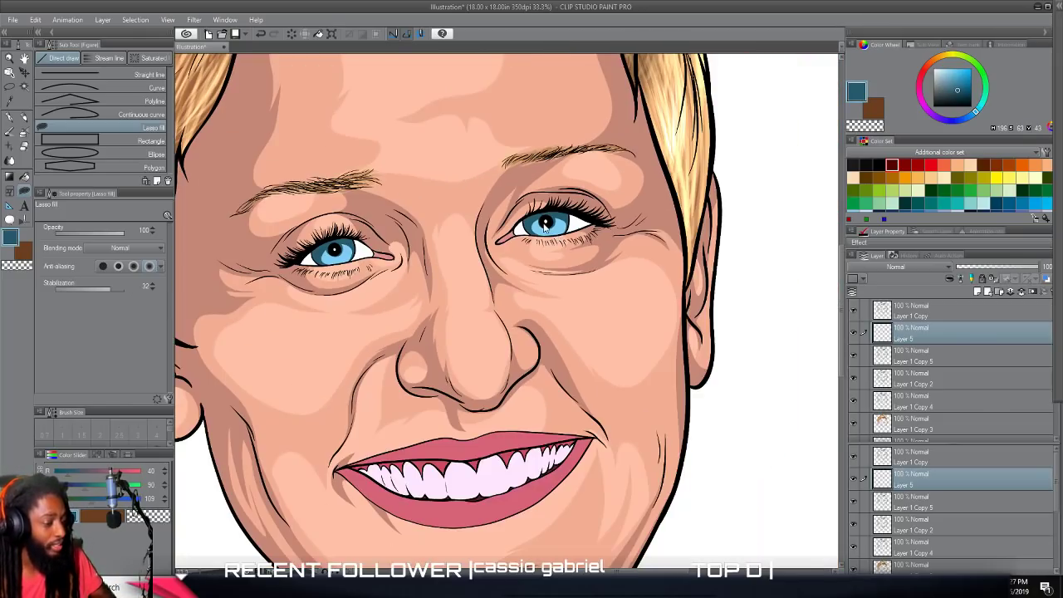
Set the drawing color to a muted purple, HSV 285, 17, 41 (HEX 635567), for shading the whites of the eyes.
scroll(659, 414, "down", 2)
scroll(659, 415, "up", 2)
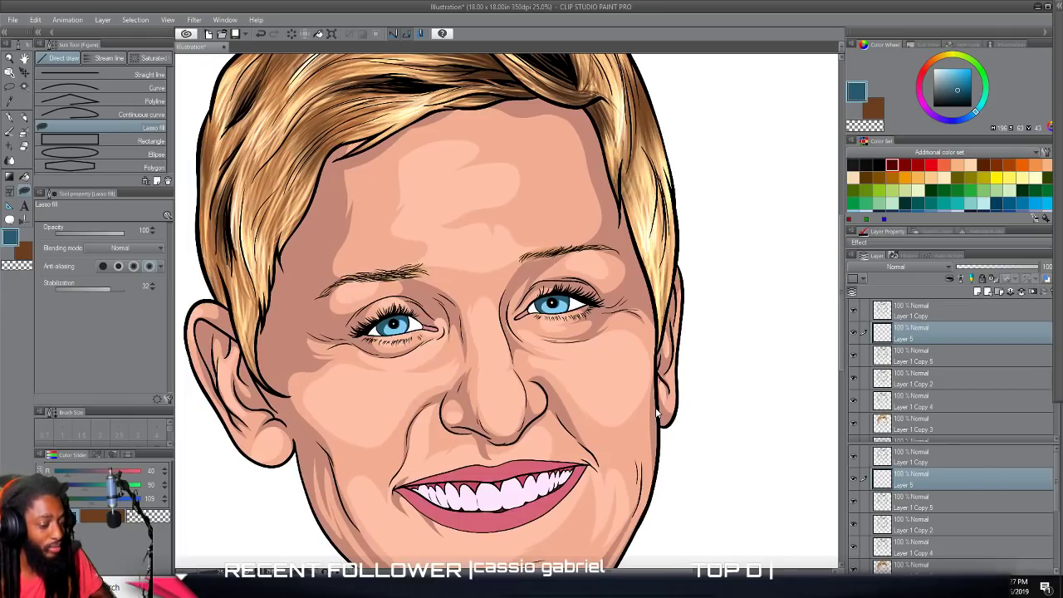
scroll(656, 413, "up", 5)
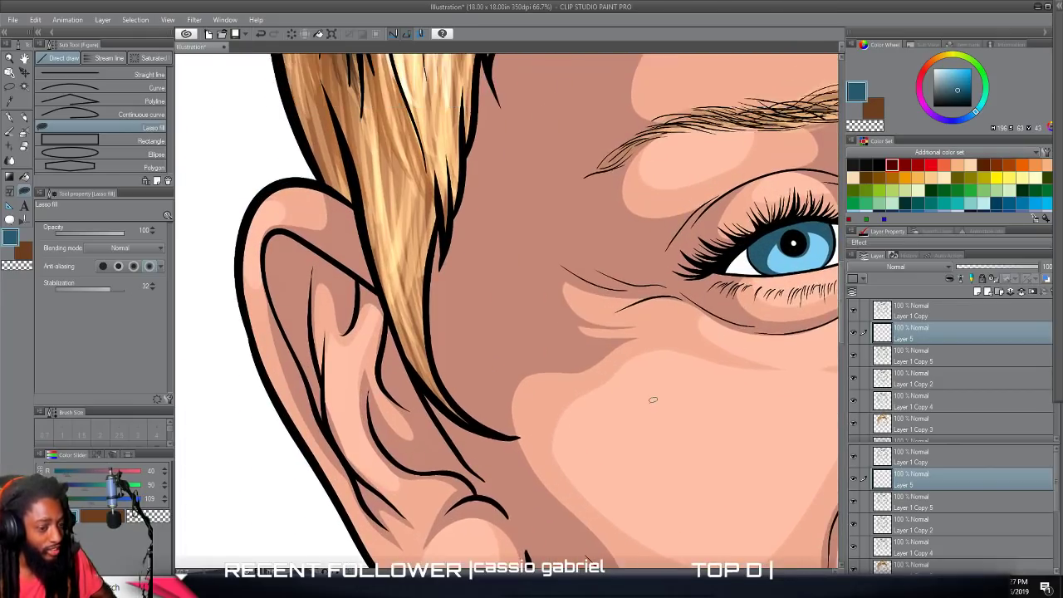
scroll(652, 407, "up", 5)
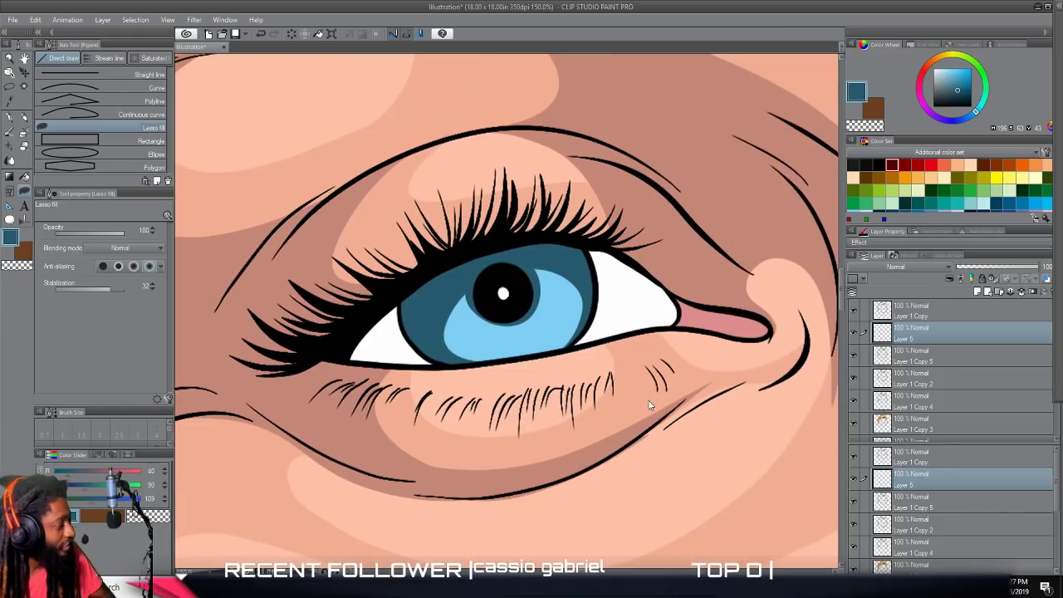
scroll(649, 405, "up", 3)
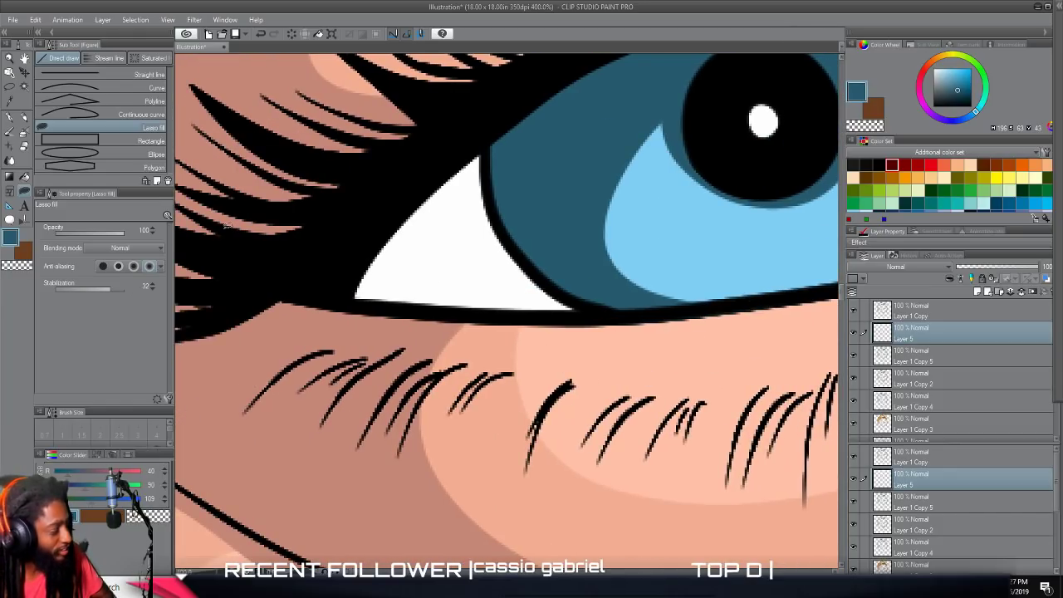
left_click(10, 237)
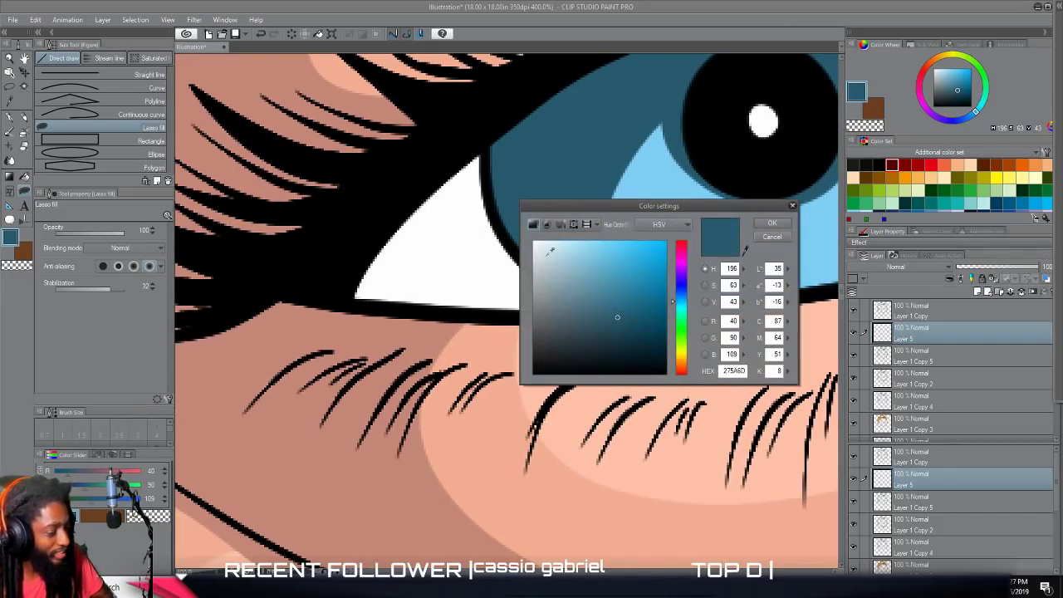
left_click_drag(679, 288, 677, 269)
left_click(605, 319)
left_click_drag(605, 319, 563, 314)
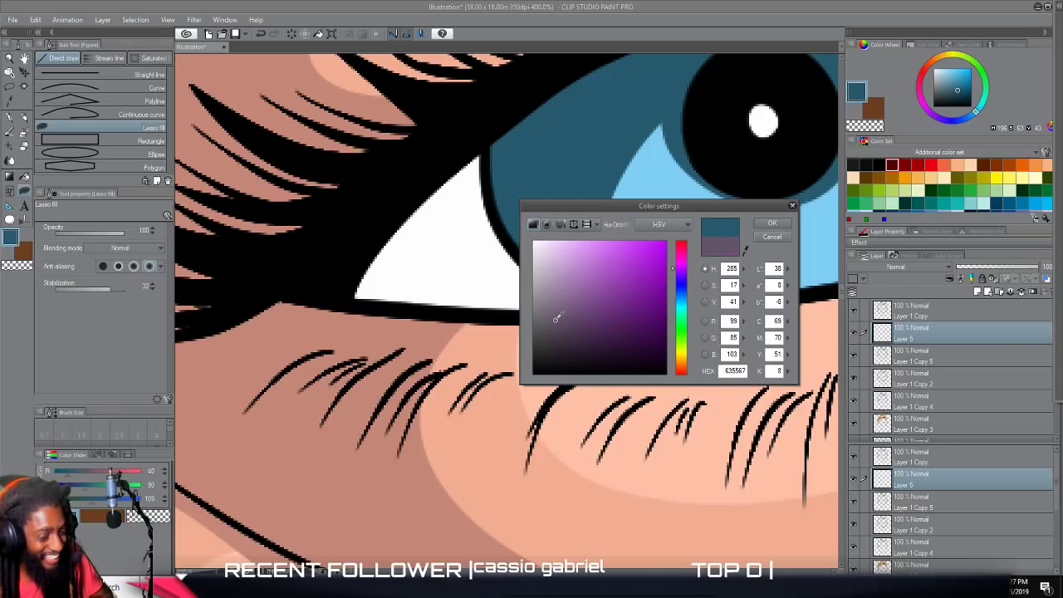
left_click(771, 223)
Lasso-fill muted purple shadows over the outer and upper inner white areas of the eye on the viewer's left.
scroll(492, 324, "up", 3)
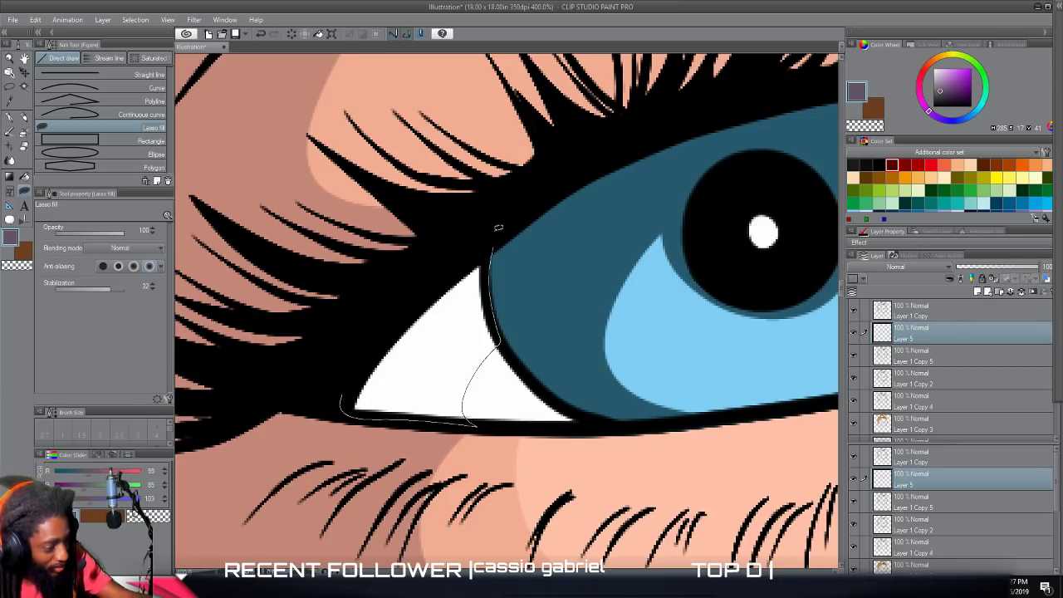
left_click_drag(410, 285, 381, 371)
scroll(380, 373, "down", 3)
scroll(379, 373, "right", 5)
scroll(375, 373, "left", 3)
scroll(375, 372, "up", 3)
scroll(375, 371, "right", 6)
scroll(375, 374, "right", 4)
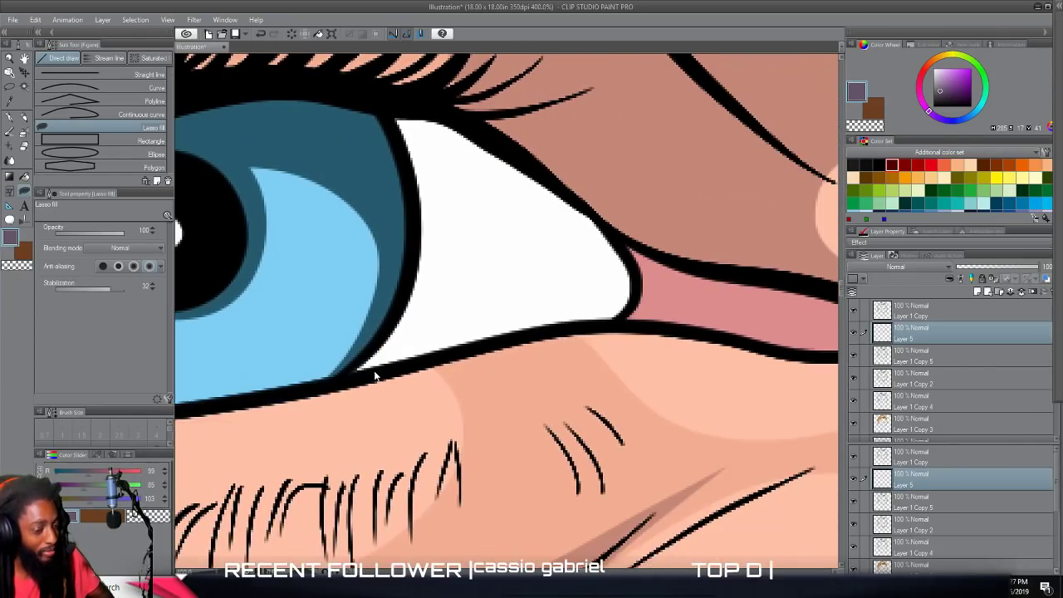
scroll(376, 372, "up", 2)
scroll(376, 372, "down", 2)
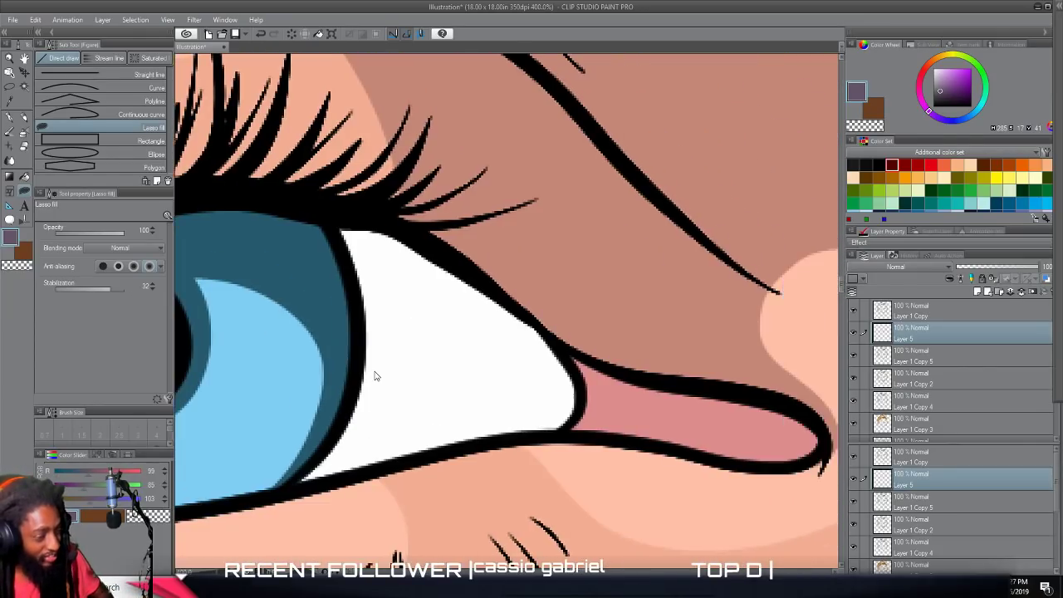
scroll(375, 375, "up", 2)
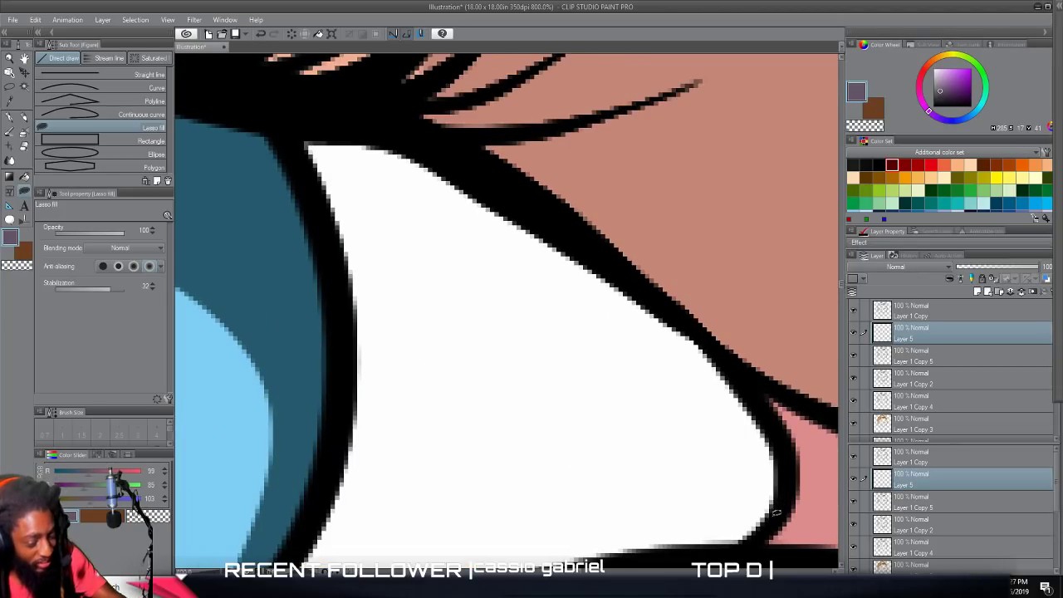
mouse_move(730, 435)
left_mouse_down()
mouse_move(627, 378)
mouse_move(420, 308)
mouse_move(368, 272)
left_mouse_up()
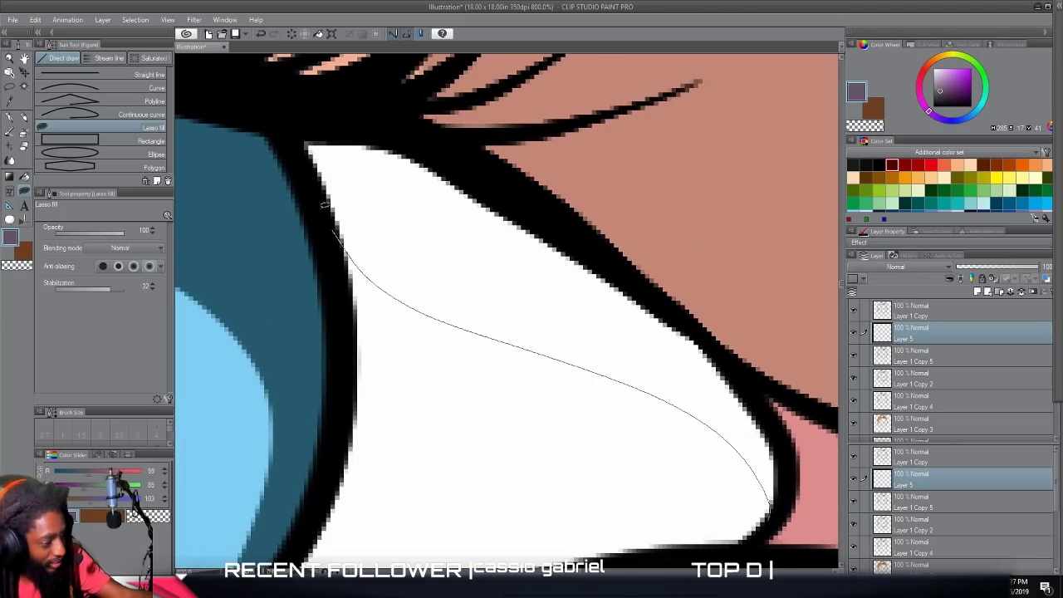
mouse_move(292, 114)
left_mouse_down()
mouse_move(417, 138)
mouse_move(505, 180)
mouse_move(691, 329)
left_mouse_up()
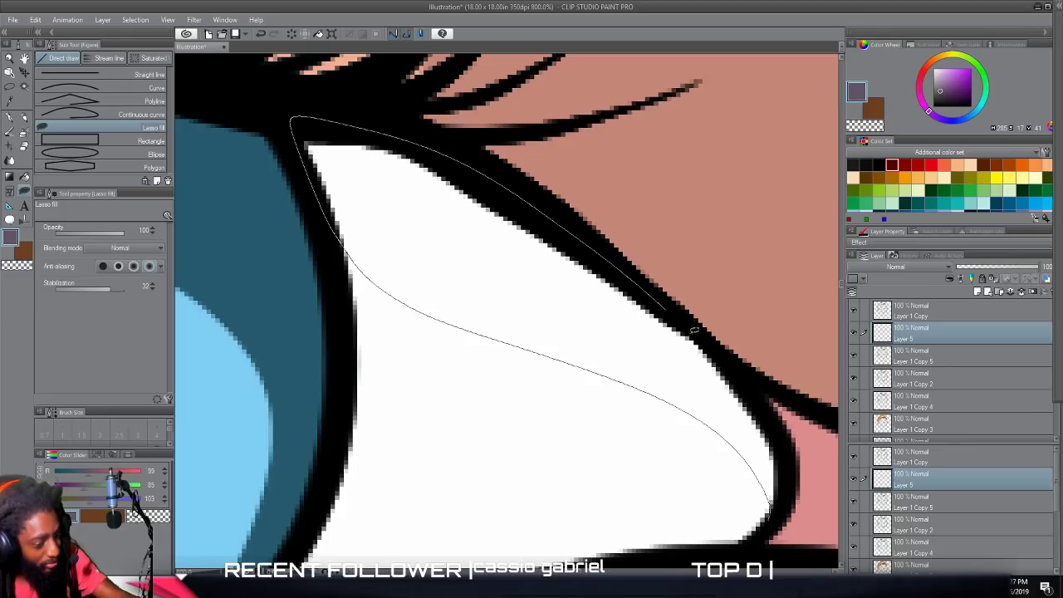
left_click_drag(769, 517, 768, 520)
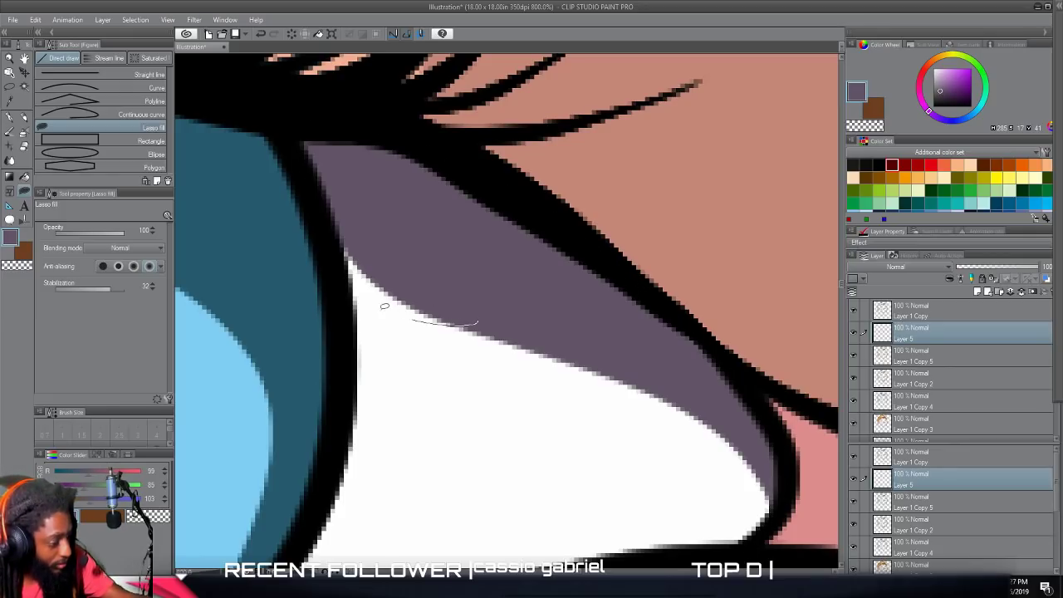
left_click_drag(330, 226, 359, 229)
Lasso-fill a purple shadow over the upper part of the inner white area of the eye on the viewer's right.
scroll(407, 366, "down", 10)
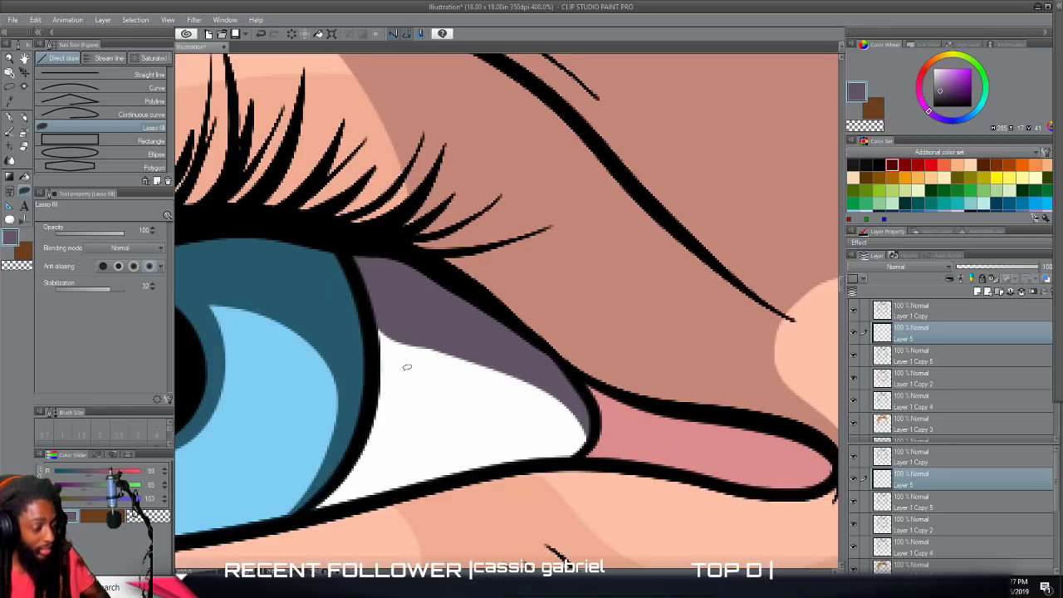
scroll(484, 393, "up", 7)
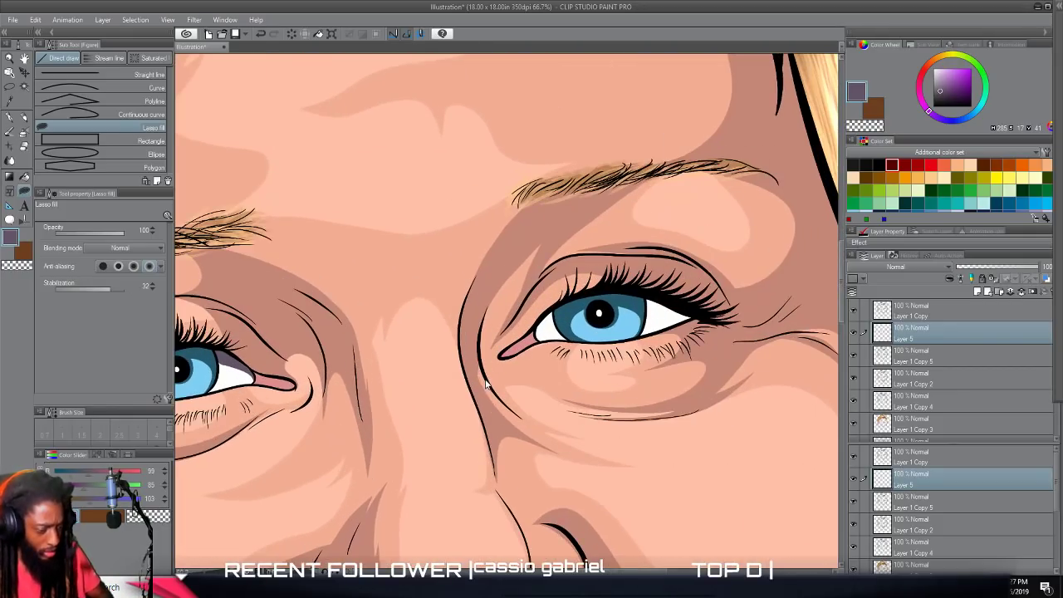
scroll(473, 376, "up", 2)
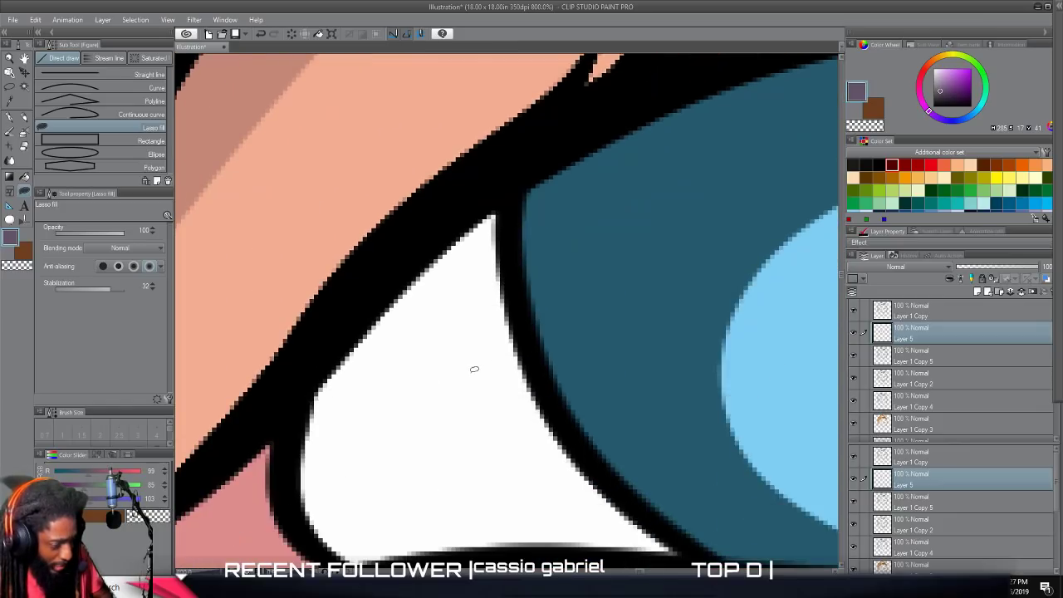
mouse_move(319, 486)
left_mouse_down()
mouse_move(423, 406)
mouse_move(536, 375)
mouse_move(512, 270)
mouse_move(521, 182)
mouse_move(463, 206)
mouse_move(366, 294)
mouse_move(287, 438)
left_mouse_up()
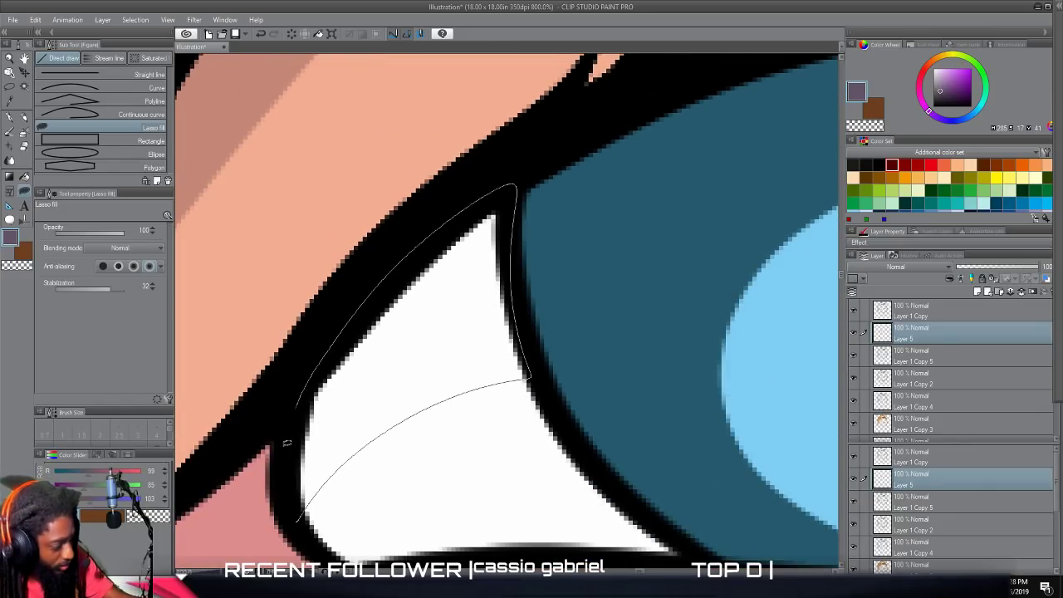
left_click_drag(301, 525, 301, 525)
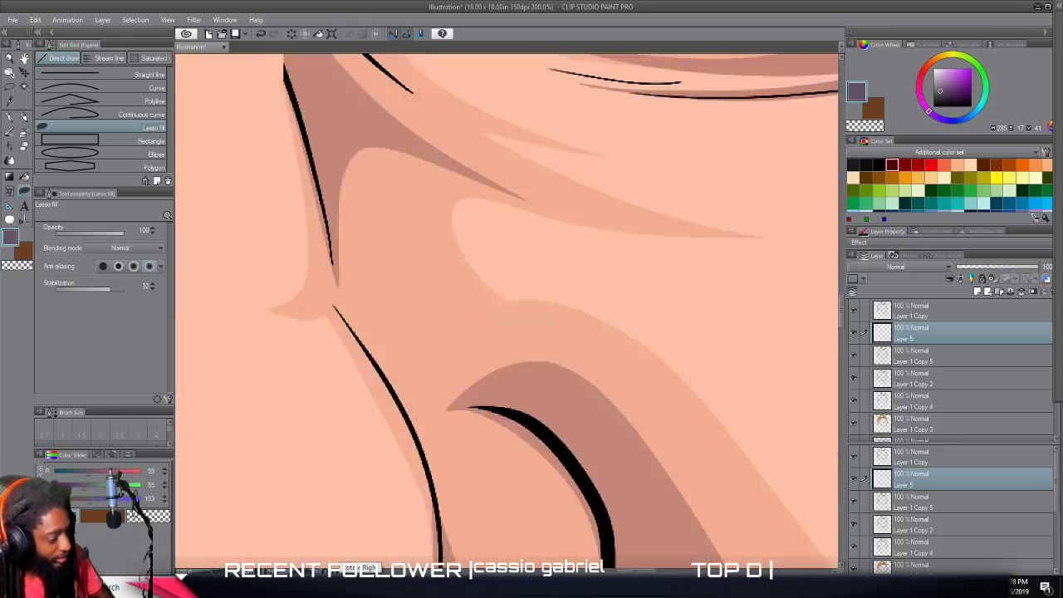
Lasso-fill a purple shadow along the upper lid over the outer white area of the eye on the viewer's right.
scroll(349, 504, "up", 13)
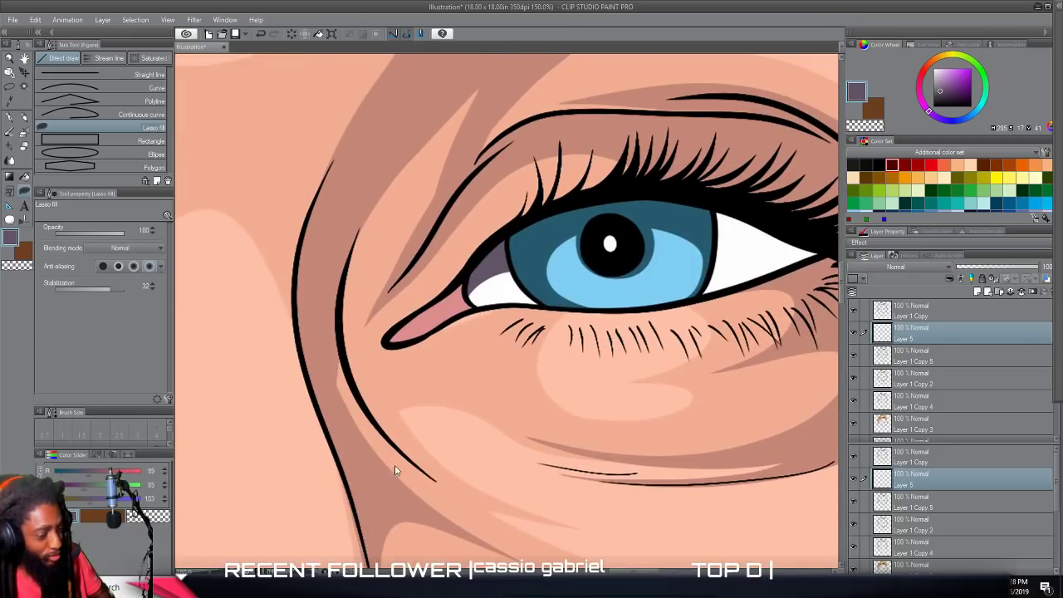
scroll(398, 470, "right", 2)
scroll(398, 464, "up", 3)
scroll(399, 461, "right", 3)
scroll(399, 461, "up", 5)
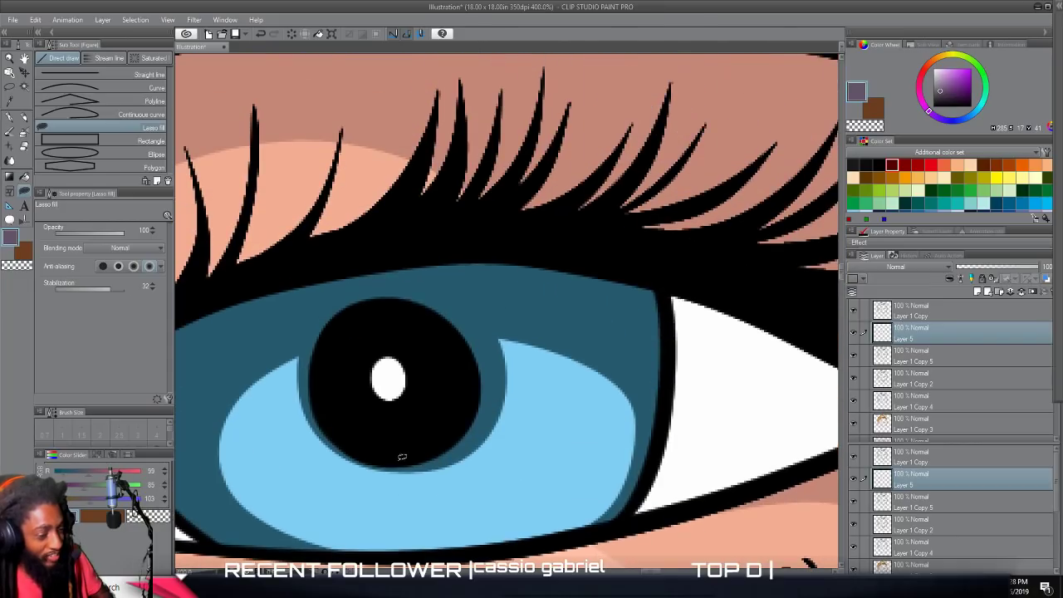
scroll(399, 461, "up", 3)
scroll(399, 461, "right", 4)
scroll(399, 465, "right", 4)
scroll(399, 465, "down", 2)
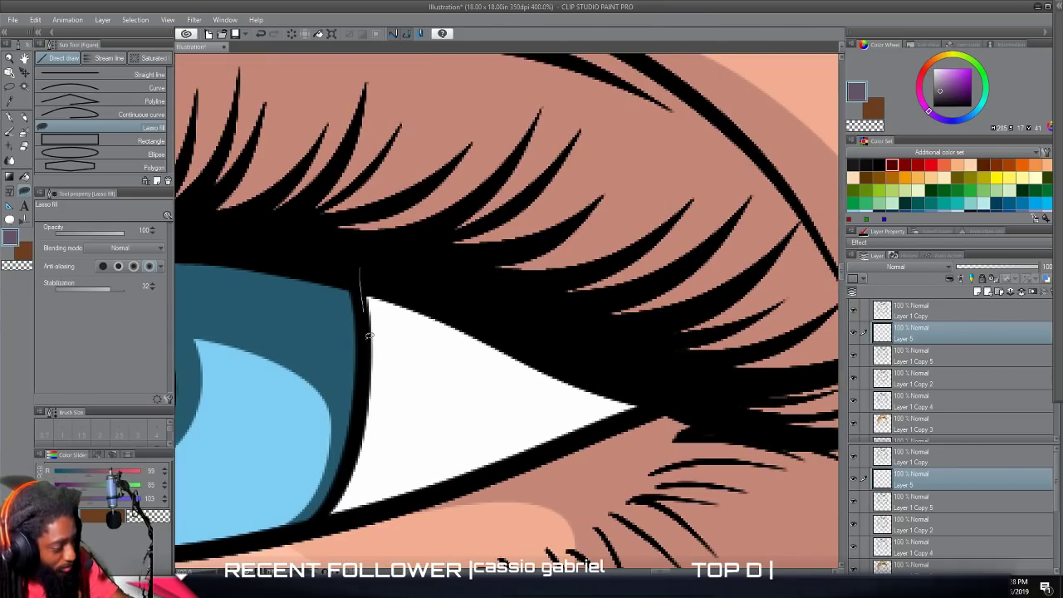
mouse_move(486, 420)
left_mouse_down()
mouse_move(617, 425)
mouse_move(597, 355)
mouse_move(331, 233)
left_mouse_up()
scroll(327, 234, "down", 7)
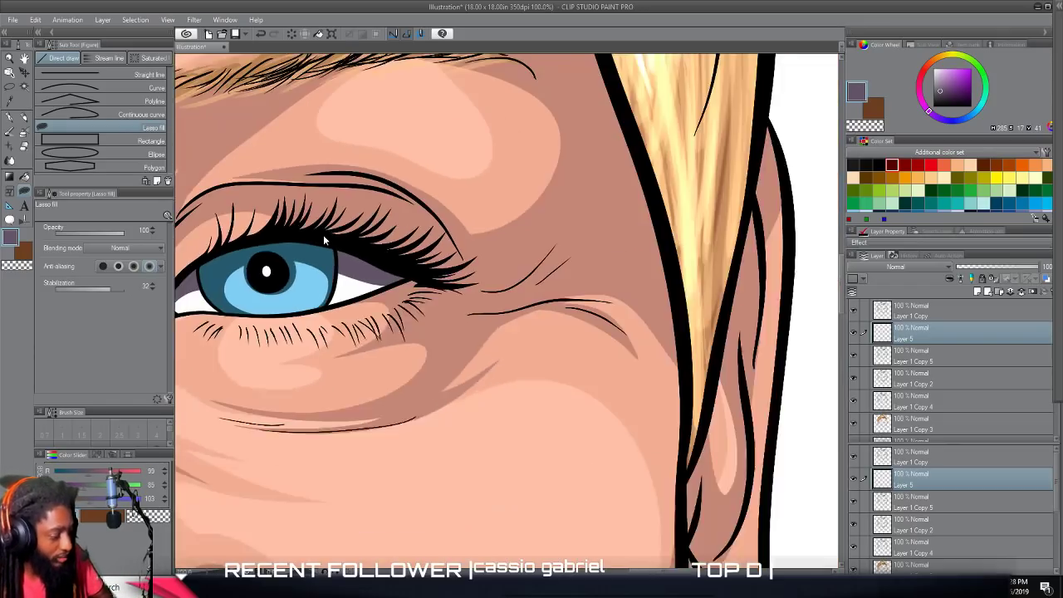
Lasso-fill a purple shadow over the back teeth and their lower edges at the mouth corner on the viewer's left.
scroll(322, 236, "left", 2)
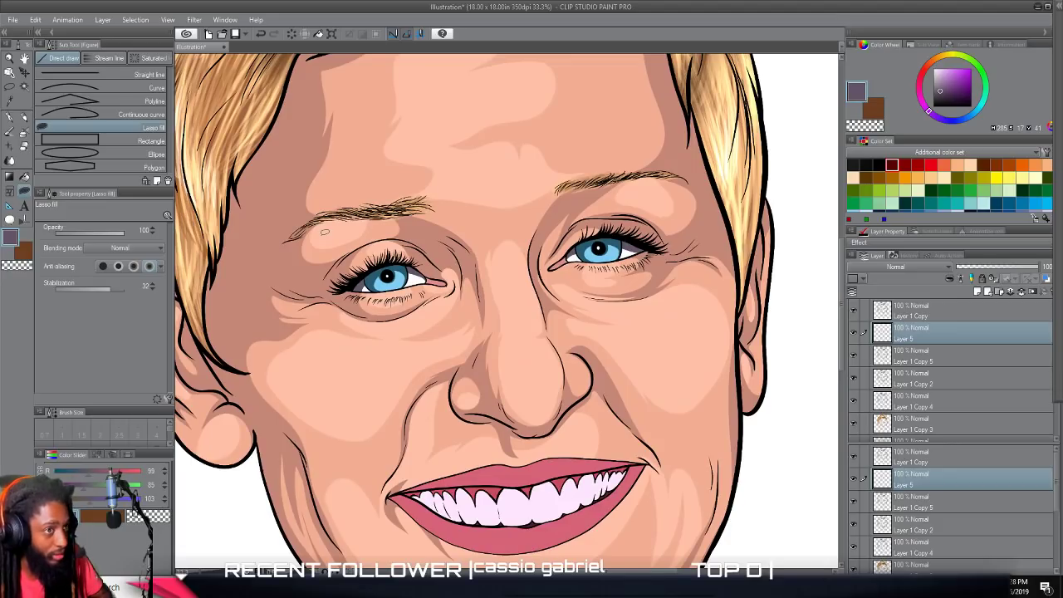
scroll(325, 233, "down", 1)
scroll(341, 265, "down", 3)
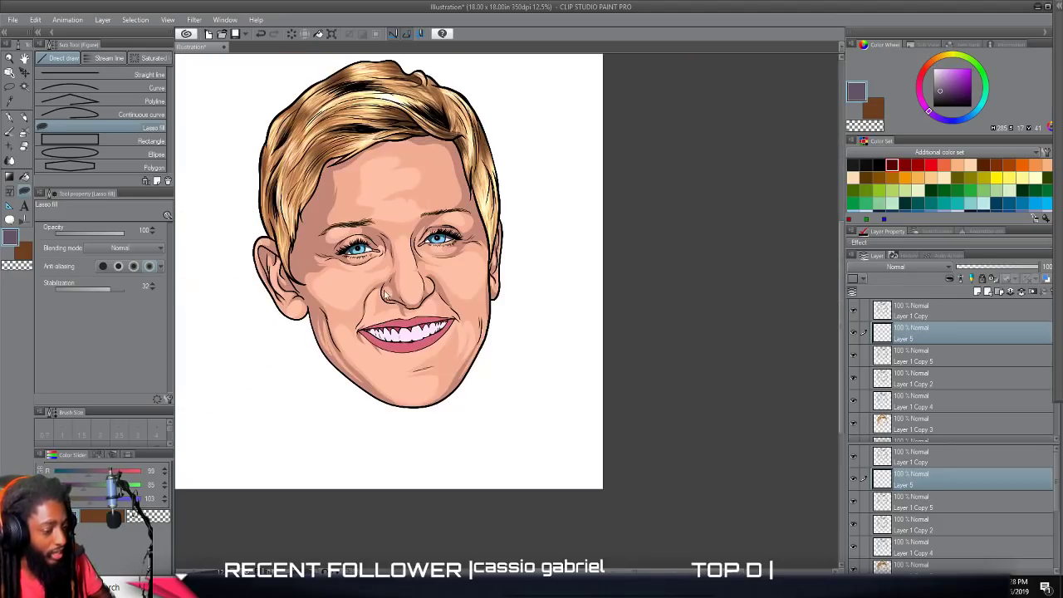
scroll(382, 297, "left", 1)
scroll(389, 292, "up", 5)
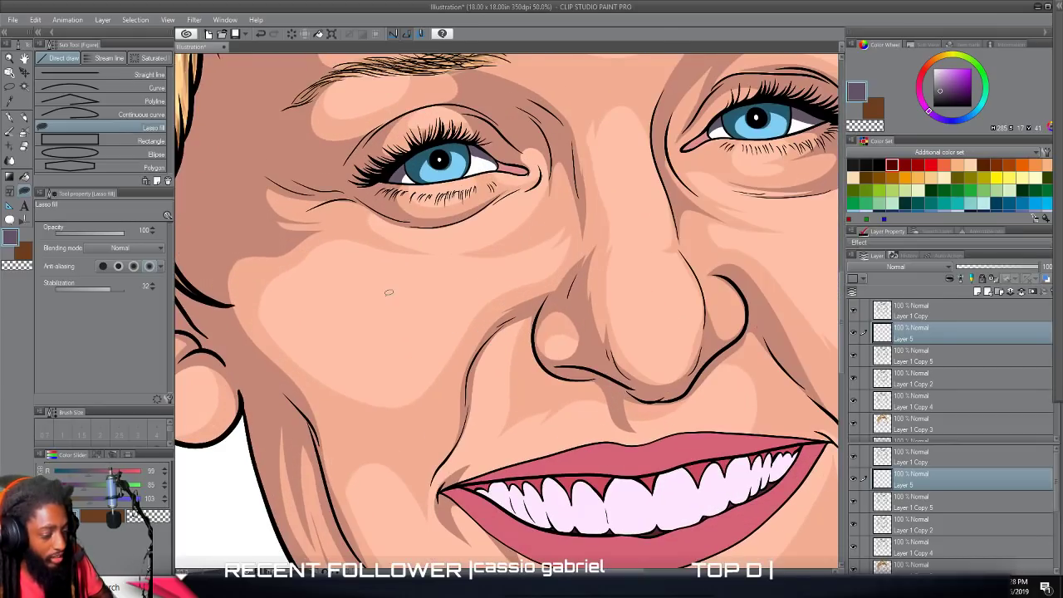
left_click_drag(389, 292, 336, 126)
scroll(388, 297, "up", 3)
scroll(387, 297, "up", 5)
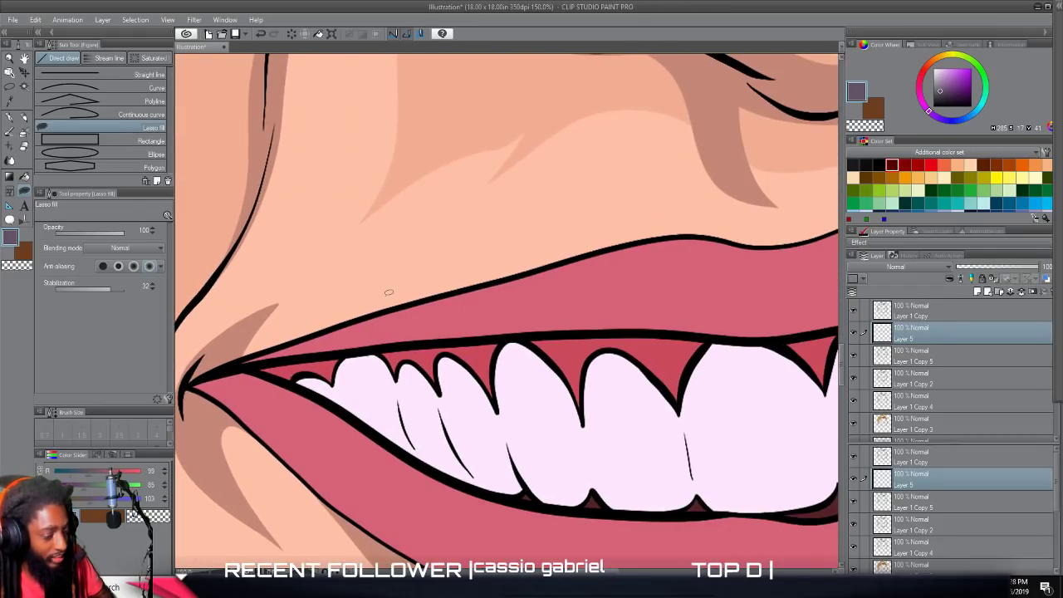
scroll(387, 295, "down", 2)
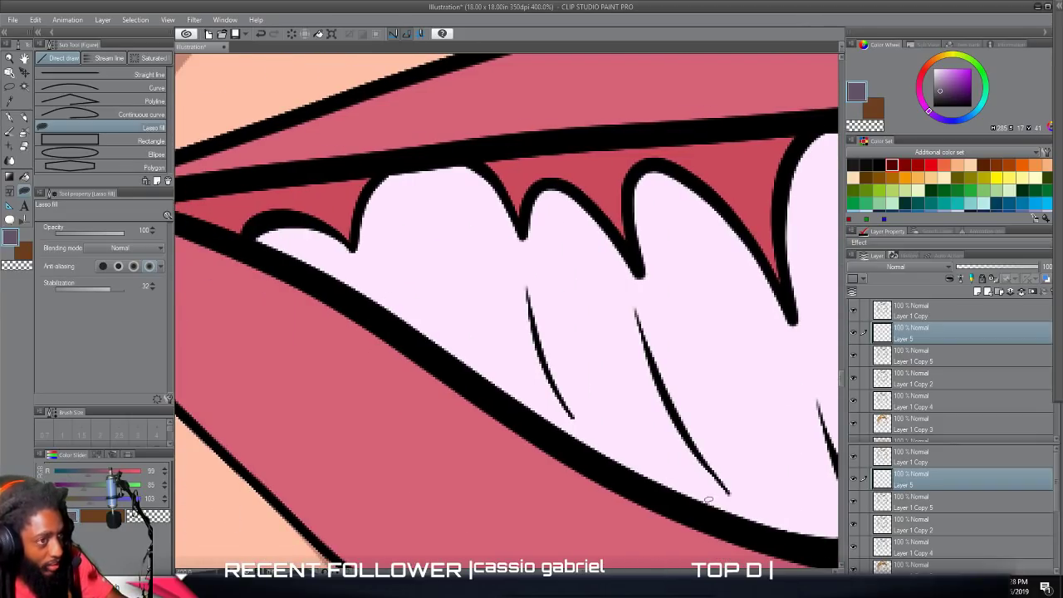
mouse_move(646, 486)
left_mouse_down()
mouse_move(606, 447)
mouse_move(539, 329)
left_mouse_up()
mouse_move(494, 364)
left_mouse_down()
mouse_move(449, 329)
mouse_move(394, 232)
mouse_move(412, 156)
mouse_move(367, 186)
mouse_move(357, 221)
mouse_move(339, 234)
mouse_move(305, 217)
mouse_move(264, 225)
mouse_move(344, 295)
mouse_move(603, 461)
left_mouse_up()
Lasso-fill purple shadows between and below the back teeth on the viewer's right, leaving light oval areas on each tooth.
scroll(590, 470, "down", 7)
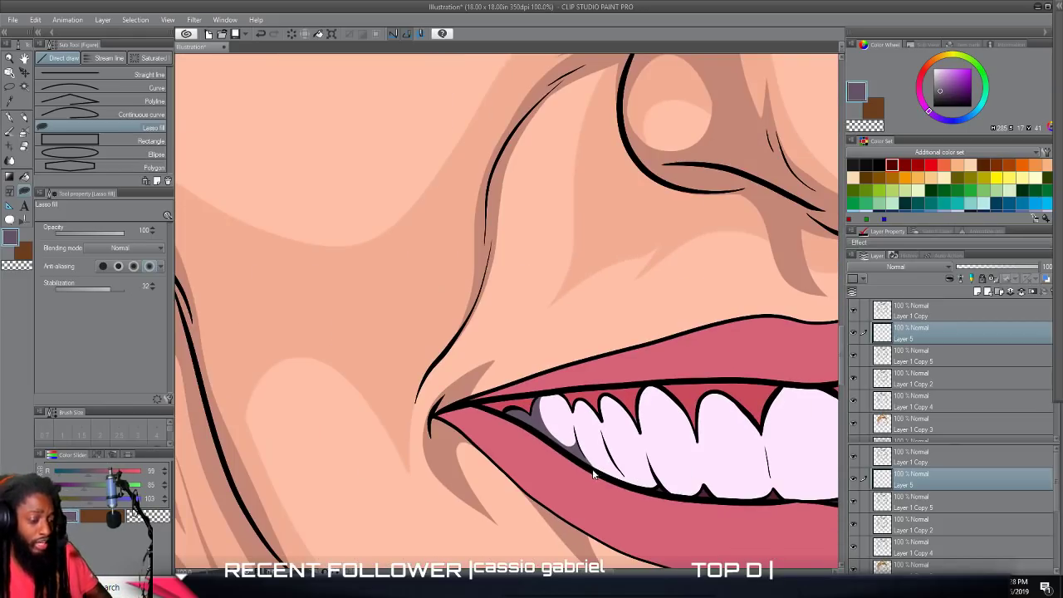
scroll(590, 470, "up", 7)
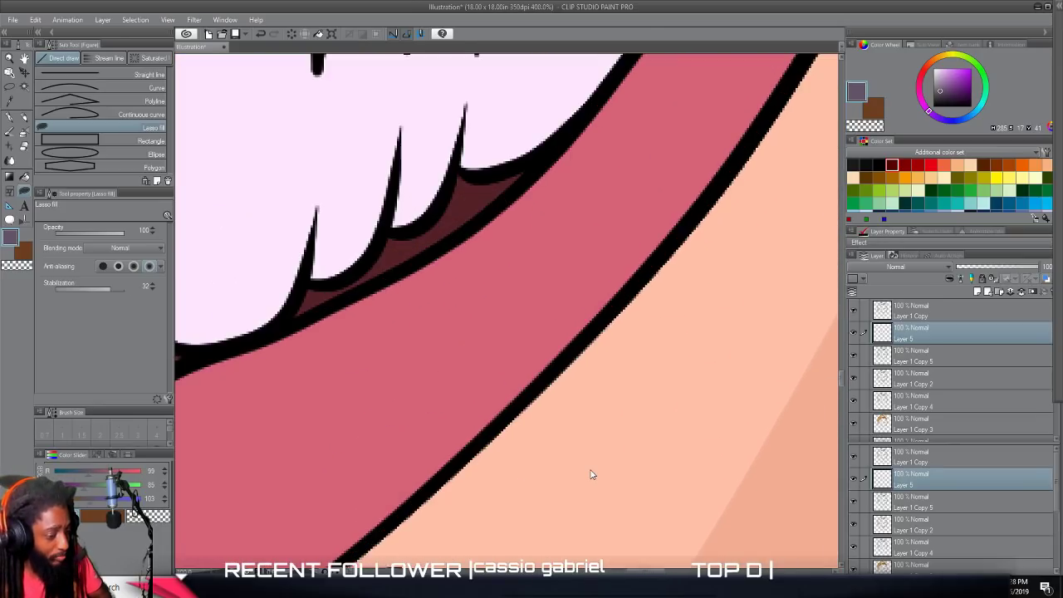
scroll(587, 470, "up", 1)
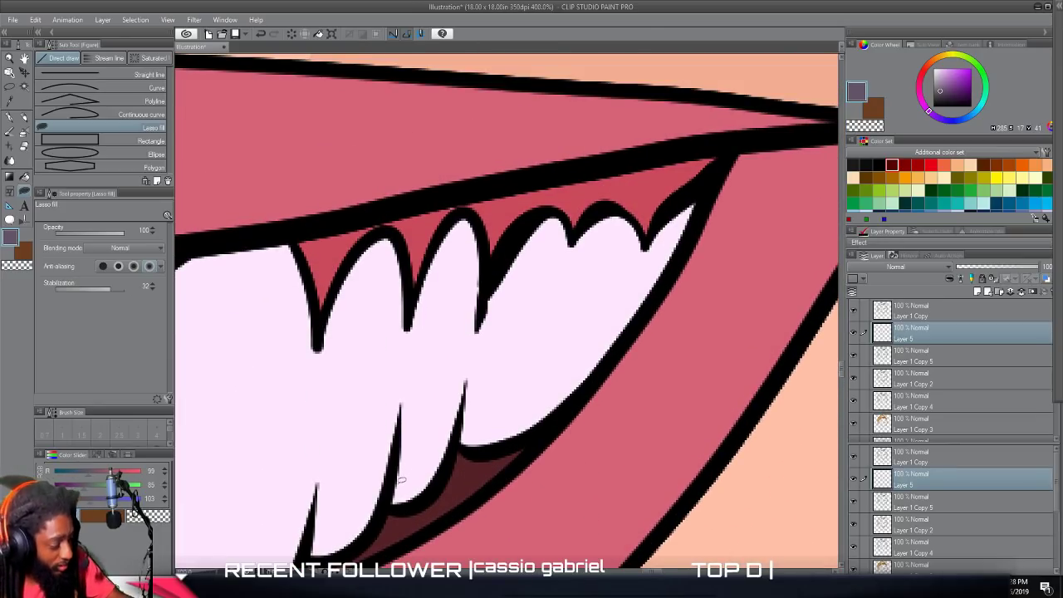
mouse_move(392, 480)
left_mouse_down()
mouse_move(410, 309)
mouse_move(416, 408)
mouse_move(430, 436)
mouse_move(446, 419)
mouse_move(488, 272)
mouse_move(536, 220)
mouse_move(497, 322)
mouse_move(490, 397)
mouse_move(501, 407)
mouse_move(544, 352)
mouse_move(573, 247)
mouse_move(575, 352)
mouse_move(592, 355)
mouse_move(614, 331)
mouse_move(647, 236)
mouse_move(677, 201)
mouse_move(638, 322)
mouse_move(590, 391)
mouse_move(511, 442)
mouse_move(468, 444)
mouse_move(460, 429)
mouse_move(426, 494)
mouse_move(391, 504)
left_mouse_up()
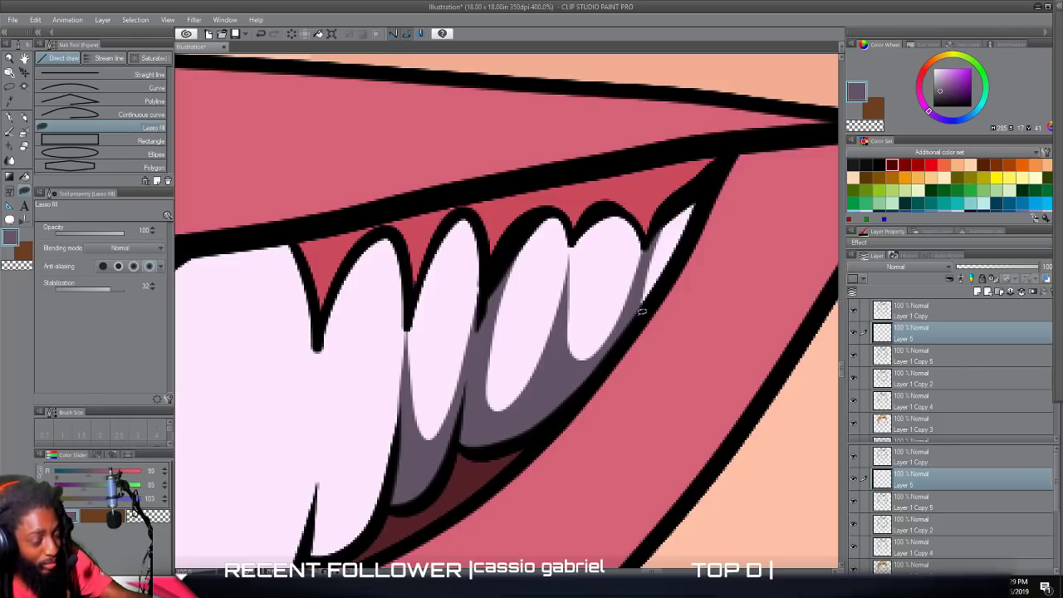
mouse_move(675, 266)
left_mouse_down()
mouse_move(665, 216)
mouse_move(704, 213)
mouse_move(674, 270)
left_mouse_up()
scroll(656, 411, "down", 7)
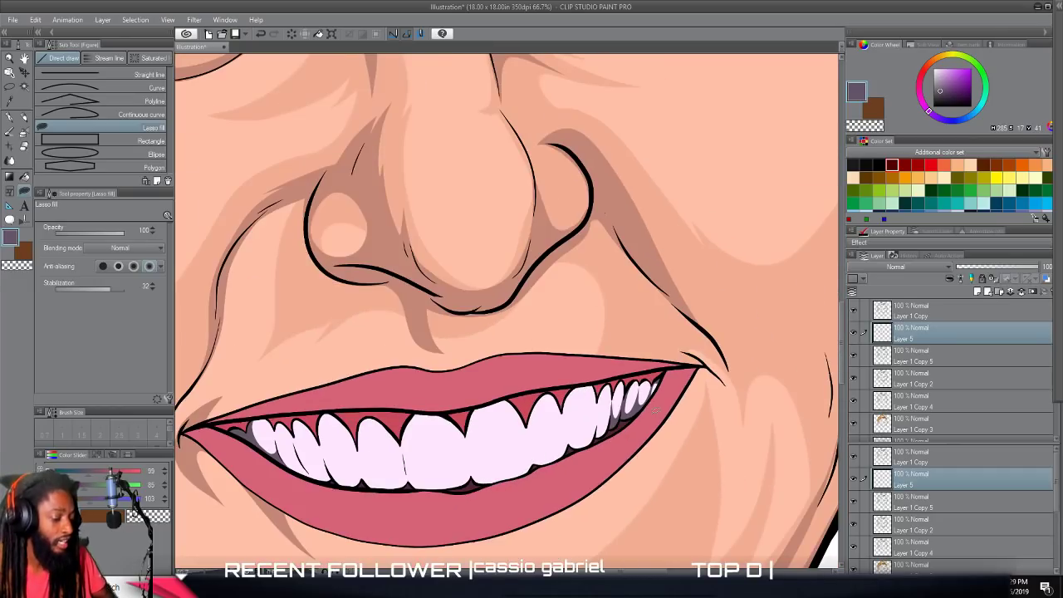
scroll(654, 416, "down", 1)
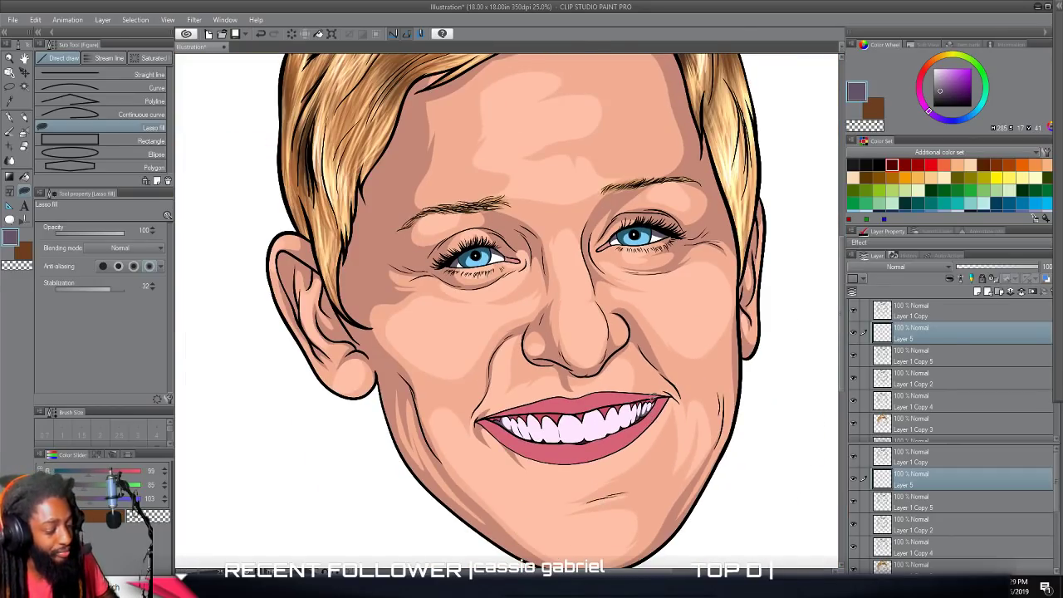
scroll(654, 411, "down", 2)
scroll(656, 397, "up", 3)
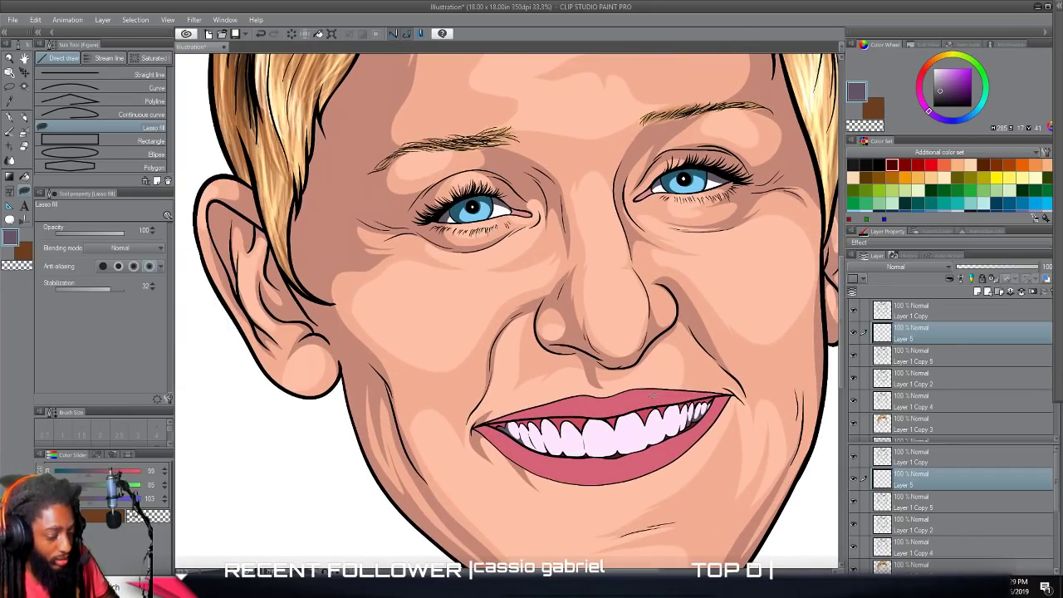
scroll(653, 396, "down", 1)
scroll(654, 396, "down", 2)
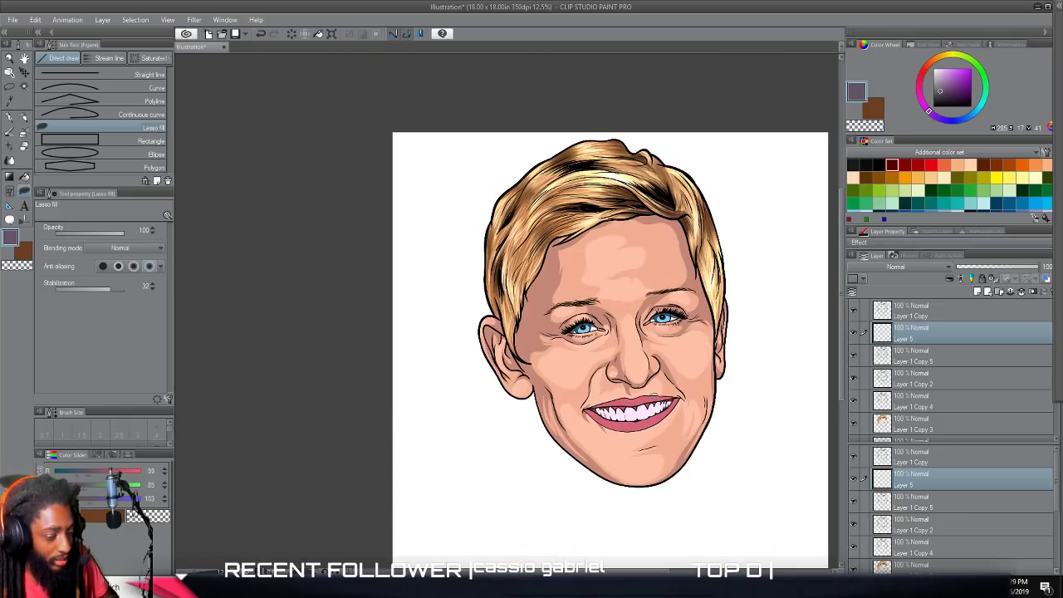
Add a new layer directly above Layer 3 for the skin highlights.
scroll(654, 387, "up", 3)
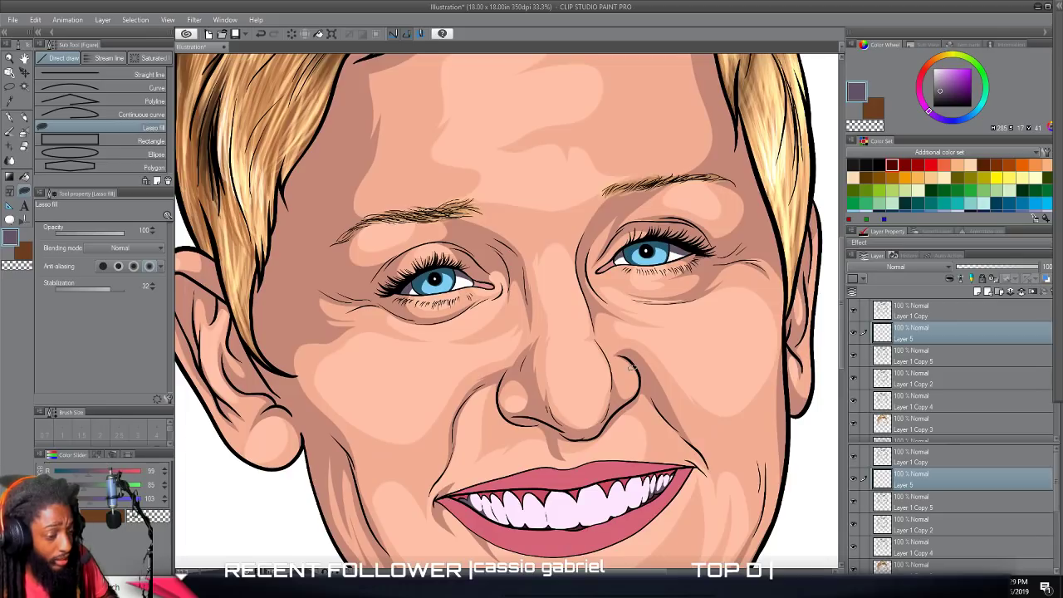
scroll(632, 366, "down", 1)
scroll(632, 365, "up", 1)
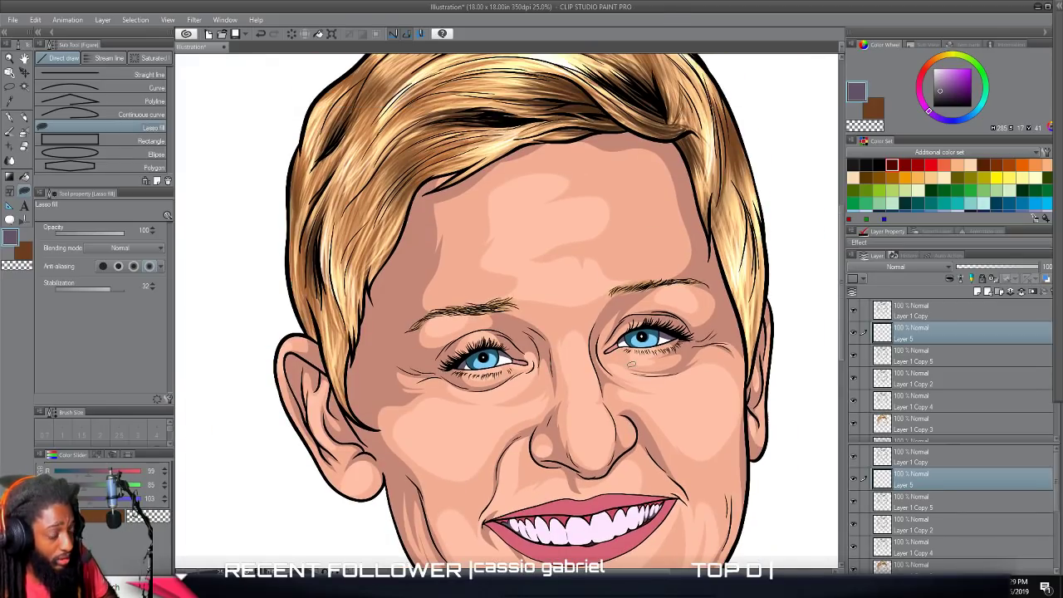
scroll(619, 371, "down", 2)
scroll(619, 384, "down", 2)
scroll(619, 386, "up", 2)
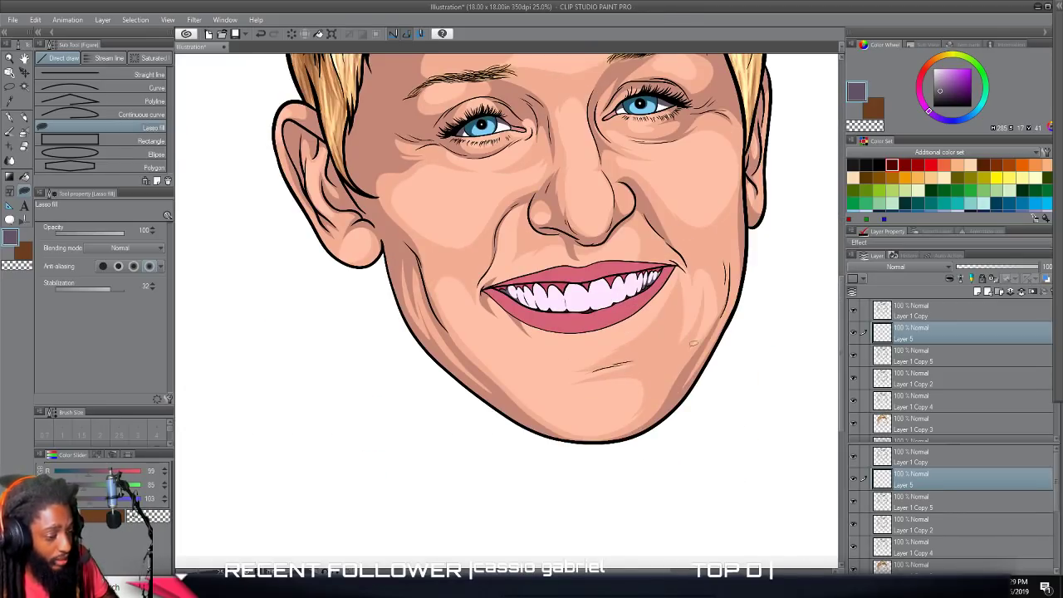
scroll(933, 424, "down", 2)
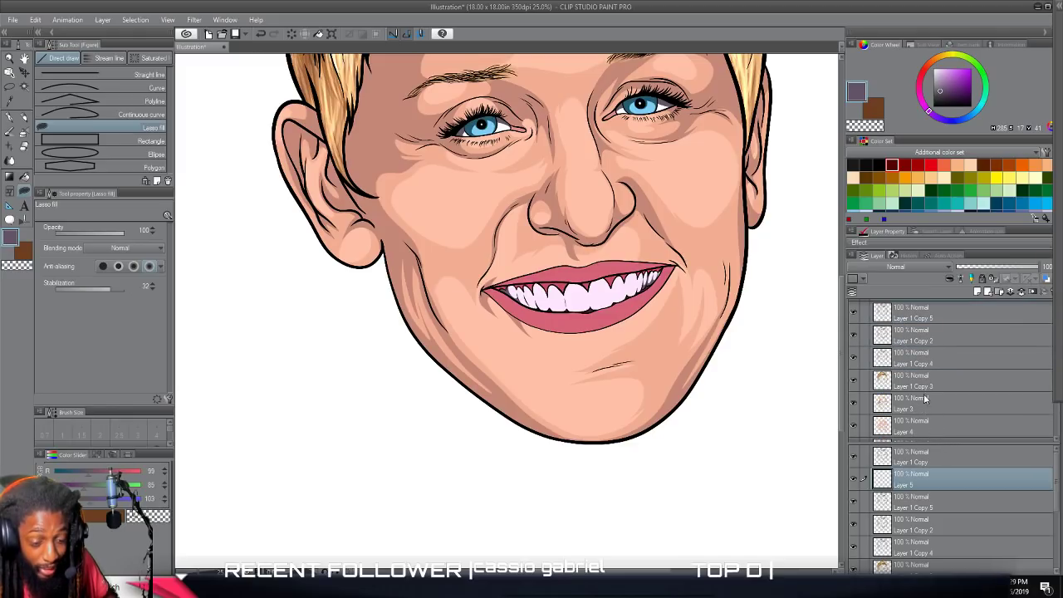
left_click(922, 399)
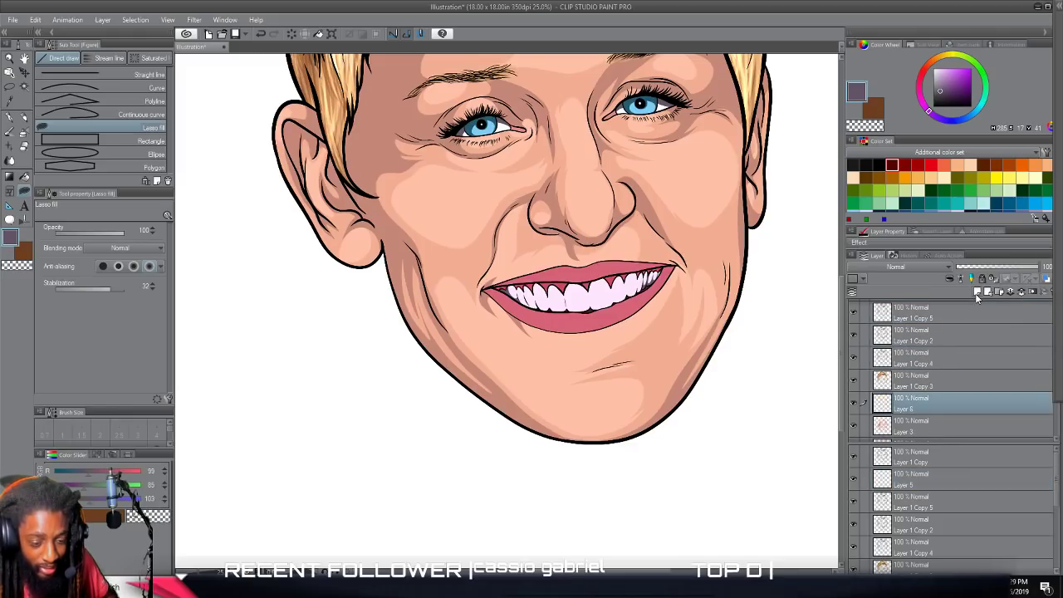
Sample the light skin tone from the nose and lighten the drawing color to FFD7C7.
scroll(707, 364, "up", 1)
scroll(678, 349, "up", 4)
scroll(670, 349, "down", 1)
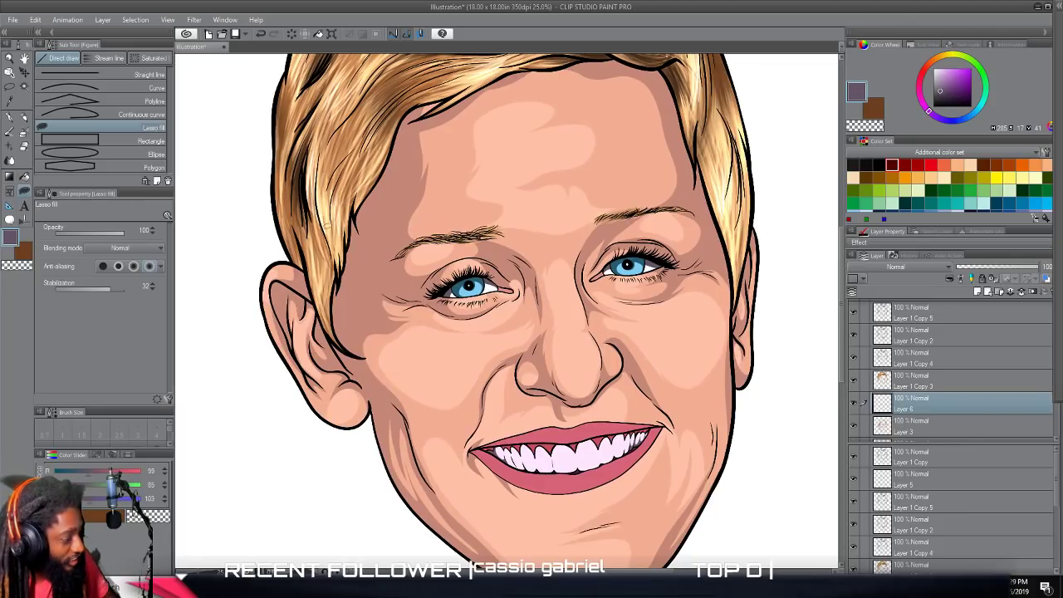
left_click(579, 357, "alt")
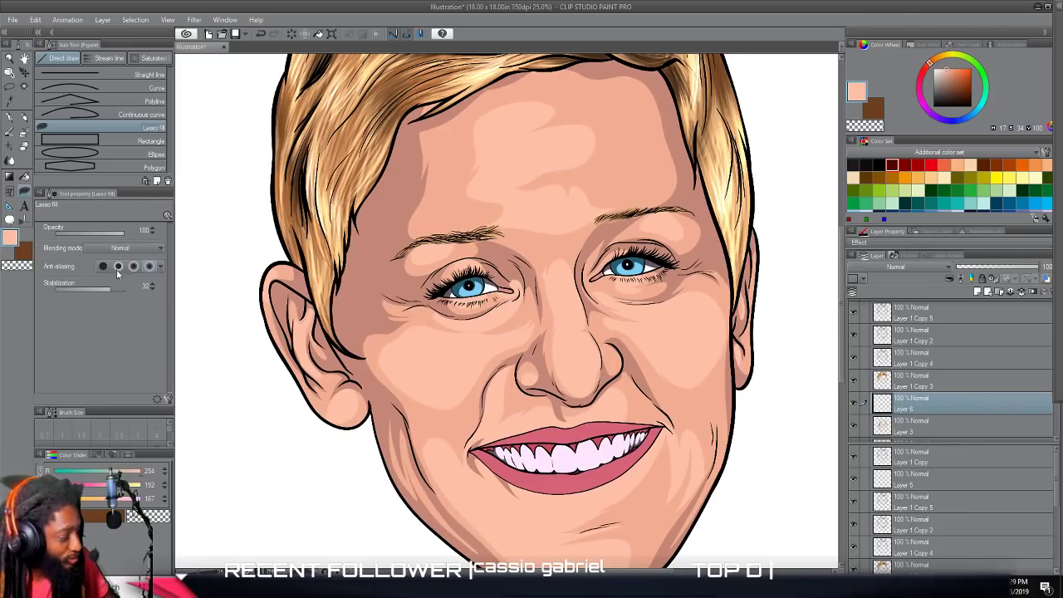
left_click(10, 238)
left_click_drag(577, 242, 563, 240)
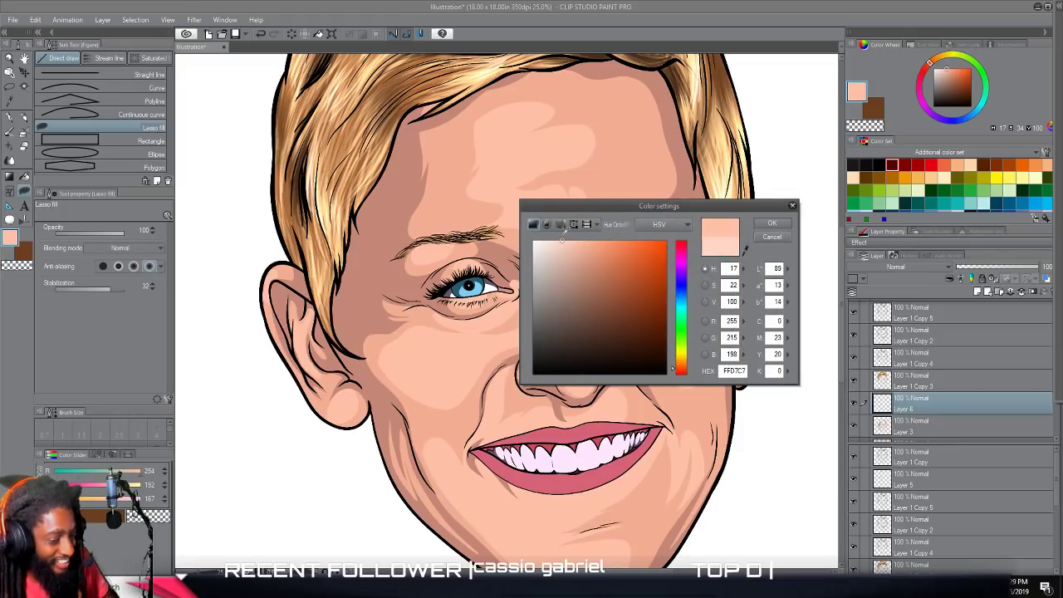
left_click(772, 223)
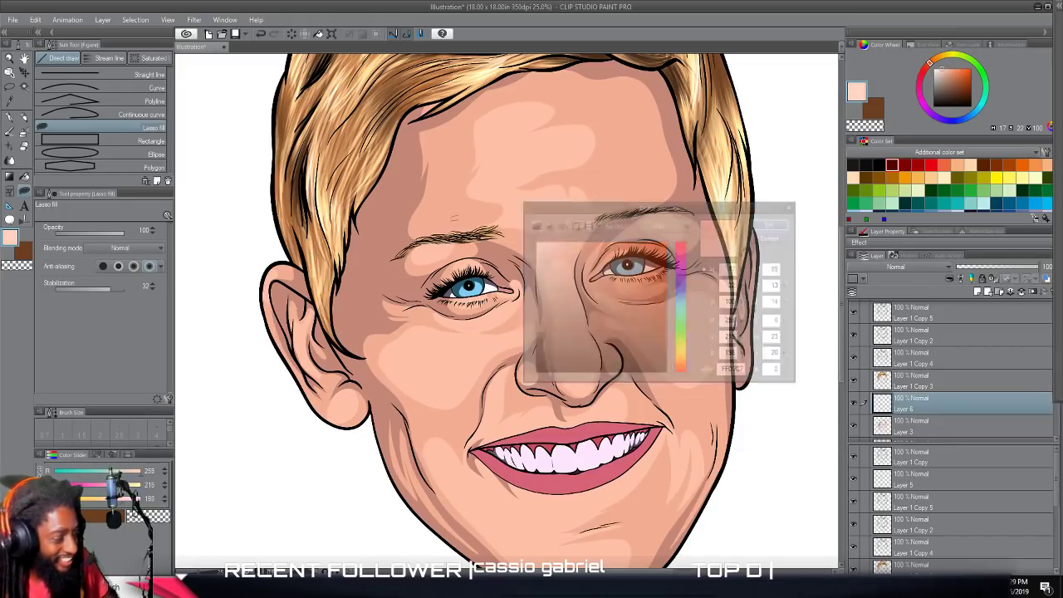
Lasso-fill pale highlights on the front of the nose tip and along the nose bridge.
scroll(355, 306, "down", 5)
scroll(421, 335, "up", 6)
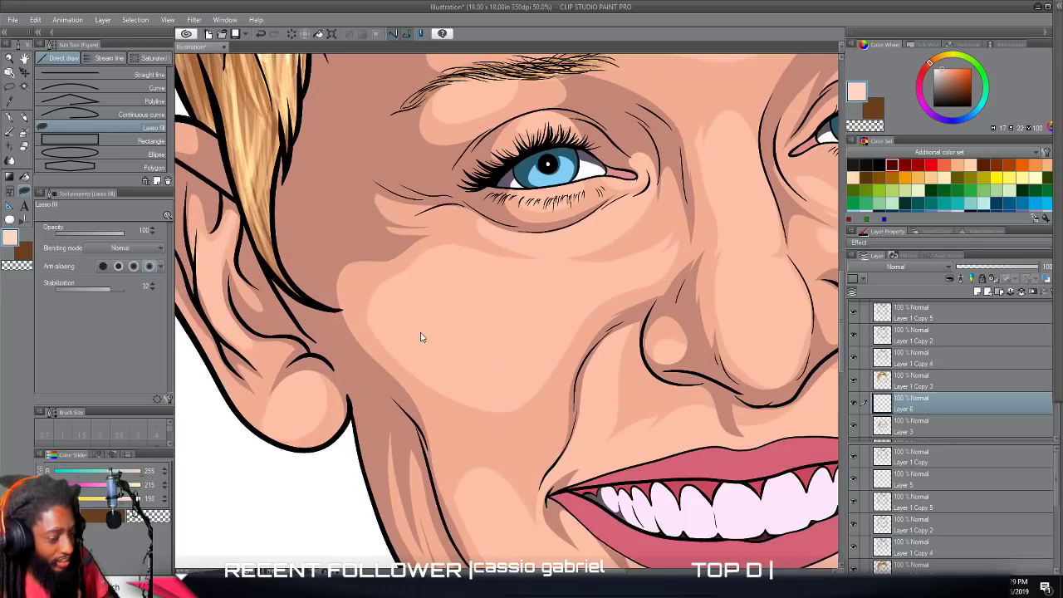
scroll(421, 335, "right", 2)
scroll(420, 325, "up", 1)
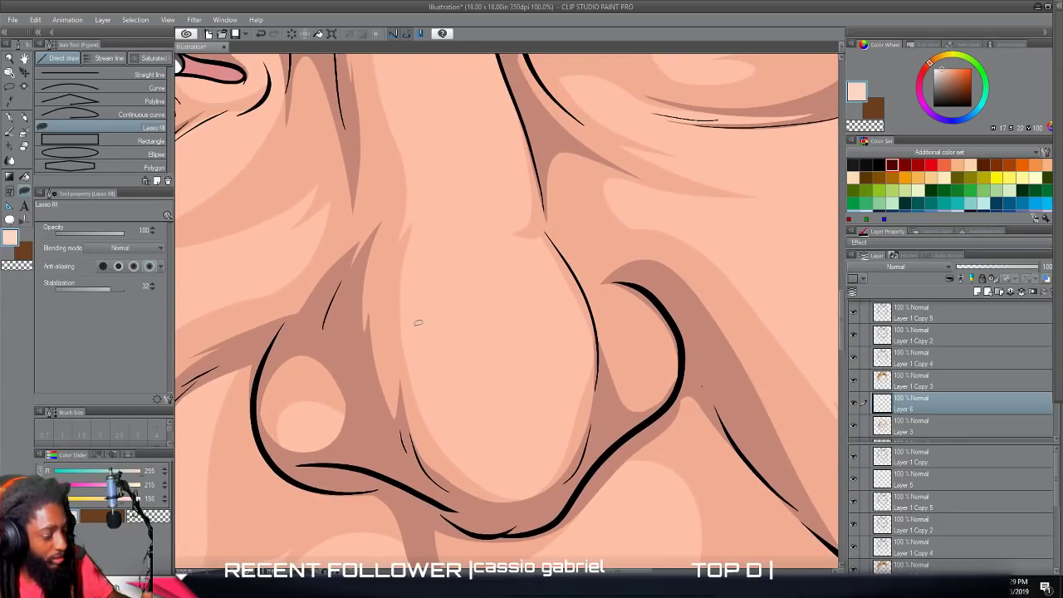
mouse_move(468, 438)
left_mouse_down()
mouse_move(515, 460)
mouse_move(496, 418)
mouse_move(496, 380)
mouse_move(485, 398)
mouse_move(439, 304)
left_mouse_up()
scroll(455, 331, "up", 3)
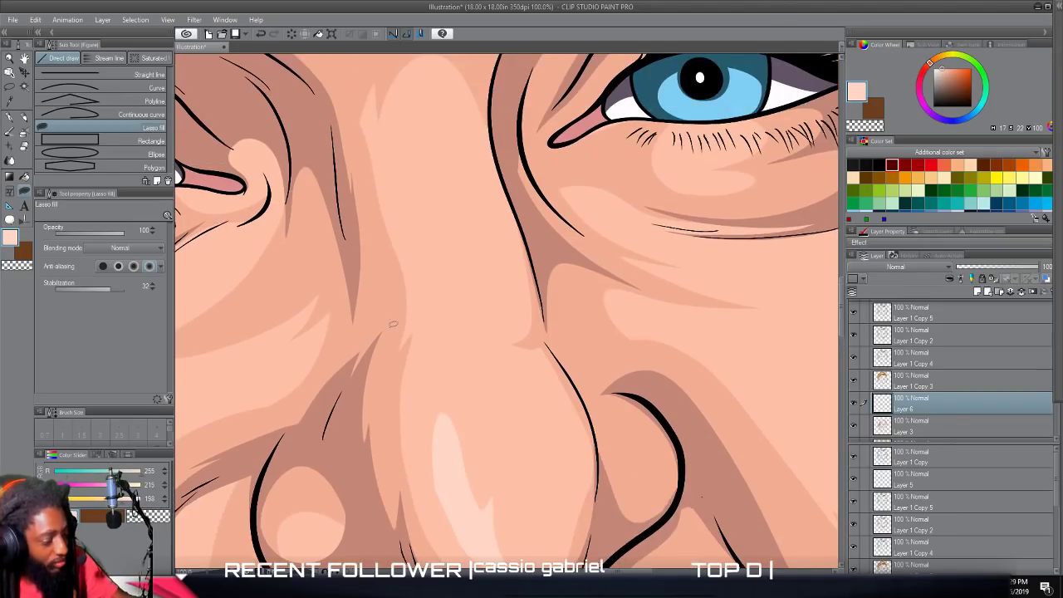
mouse_move(455, 359)
left_mouse_down()
mouse_move(413, 196)
mouse_move(408, 243)
mouse_move(438, 347)
left_mouse_up()
scroll(480, 527, "down", 5)
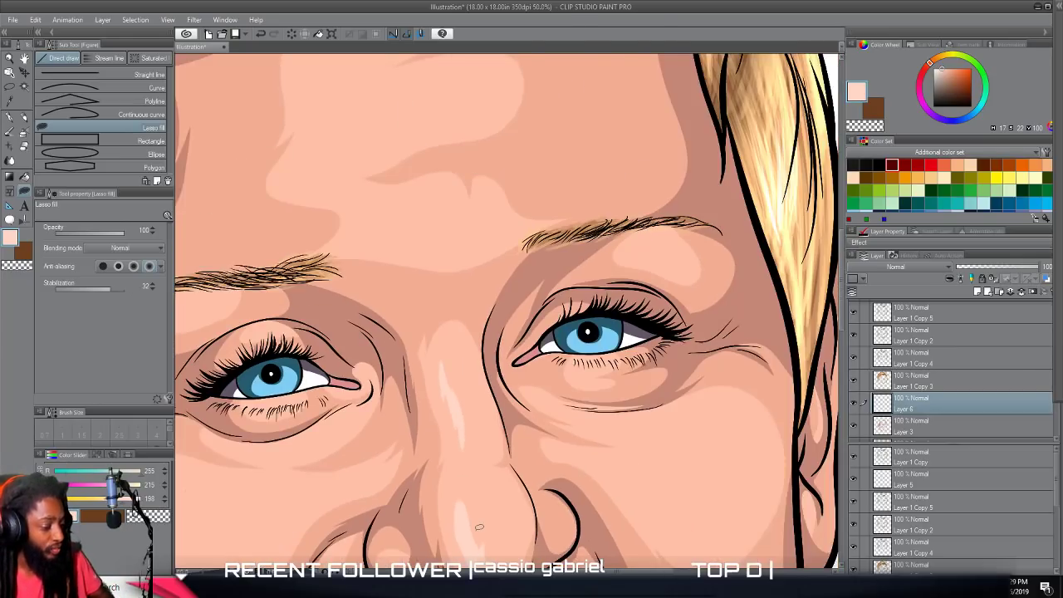
Lasso-fill jagged pale highlights on the lower forehead between the brows and across the upper forehead.
scroll(479, 527, "up", 4)
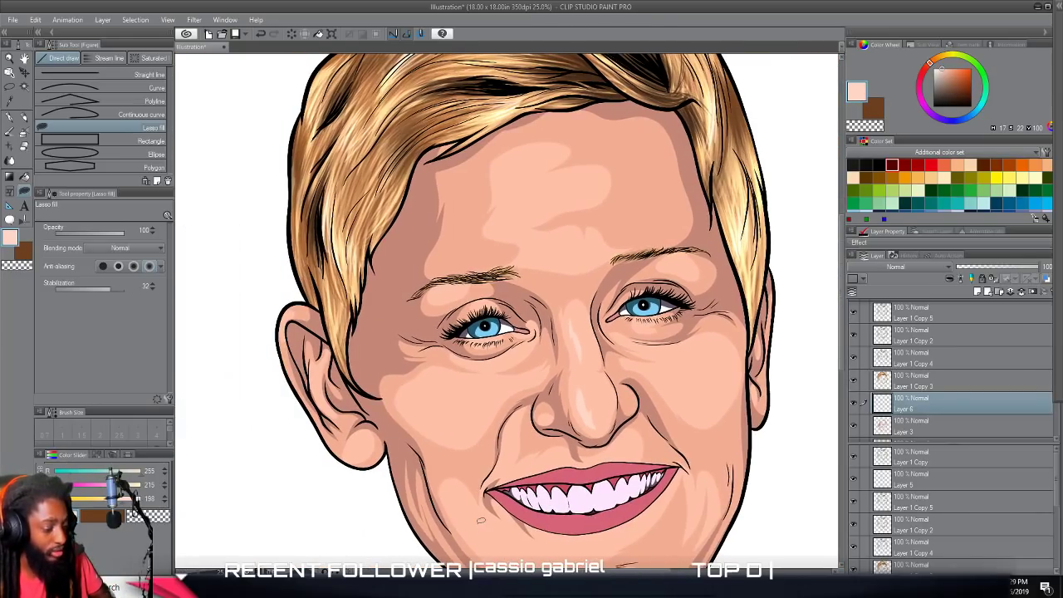
scroll(480, 526, "up", 3)
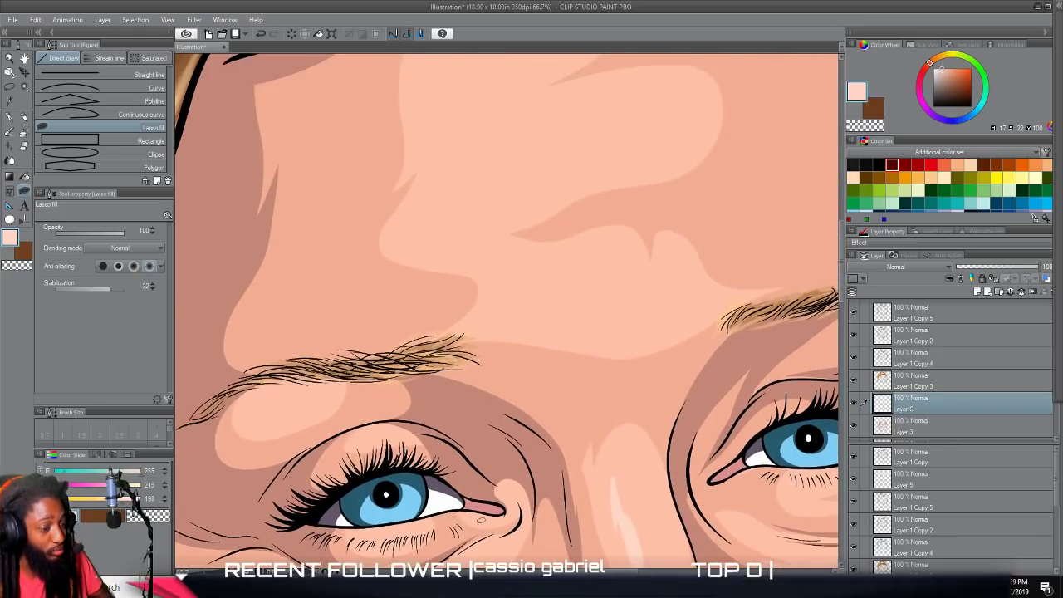
scroll(479, 527, "up", 1)
scroll(479, 524, "up", 3)
mouse_move(416, 396)
left_mouse_down()
mouse_move(491, 383)
mouse_move(552, 390)
mouse_move(512, 371)
mouse_move(553, 370)
mouse_move(575, 352)
left_mouse_up()
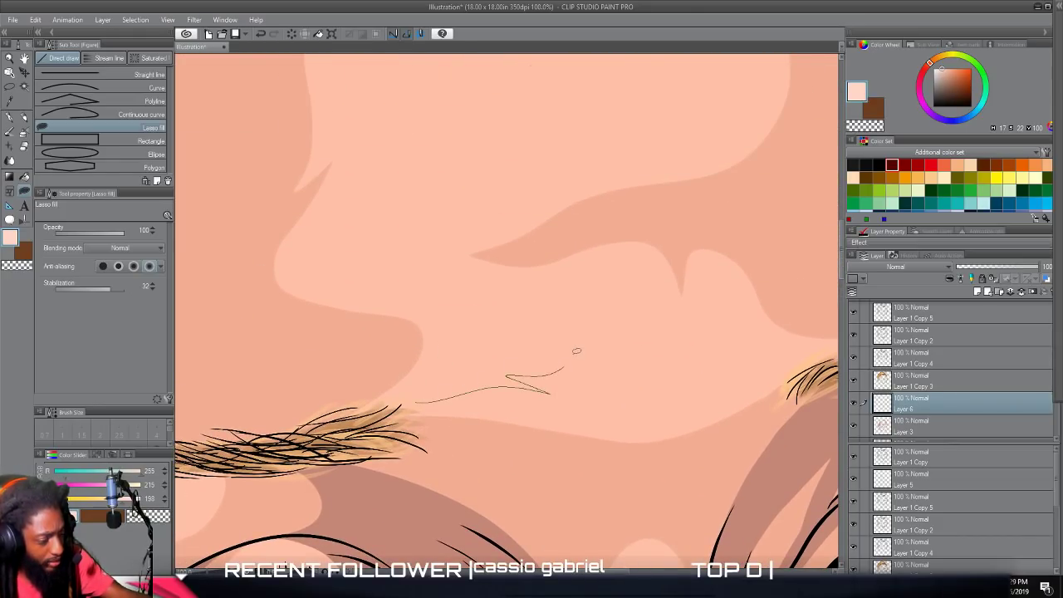
mouse_move(580, 283)
left_mouse_down()
mouse_move(619, 266)
mouse_move(550, 269)
mouse_move(498, 289)
mouse_move(383, 282)
mouse_move(426, 295)
mouse_move(456, 337)
mouse_move(419, 382)
mouse_move(365, 407)
left_mouse_up()
scroll(368, 367, "up", 5)
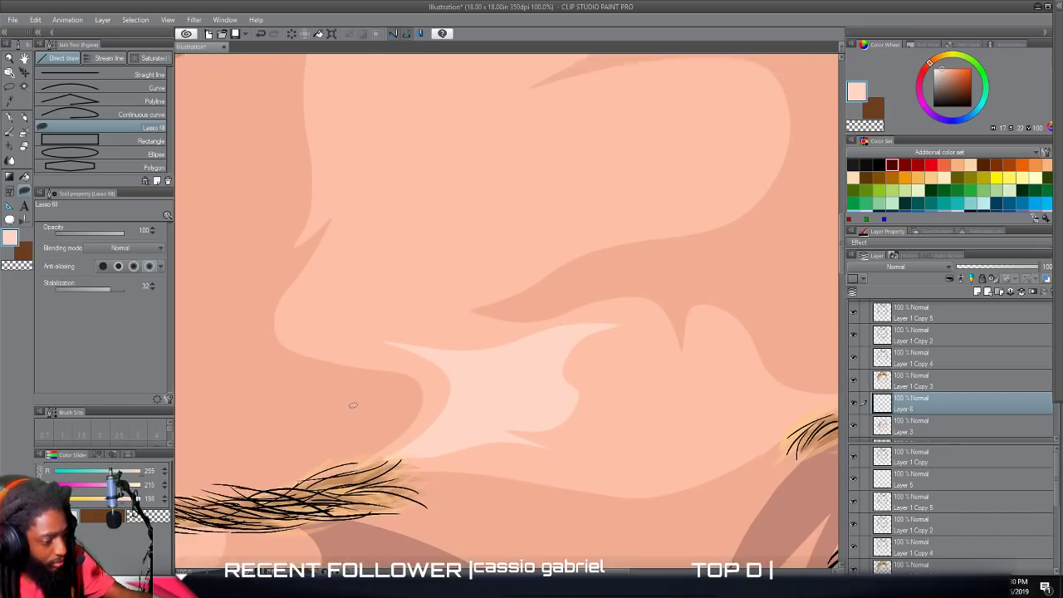
mouse_move(404, 452)
left_mouse_down()
mouse_move(537, 406)
mouse_move(509, 400)
mouse_move(549, 379)
mouse_move(634, 361)
mouse_move(501, 344)
mouse_move(503, 311)
mouse_move(542, 268)
mouse_move(447, 285)
mouse_move(421, 277)
mouse_move(421, 259)
mouse_move(478, 173)
mouse_move(428, 168)
mouse_move(364, 202)
mouse_move(347, 235)
mouse_move(346, 200)
mouse_move(331, 250)
mouse_move(337, 356)
mouse_move(370, 322)
mouse_move(394, 394)
mouse_move(360, 470)
mouse_move(465, 465)
left_mouse_up()
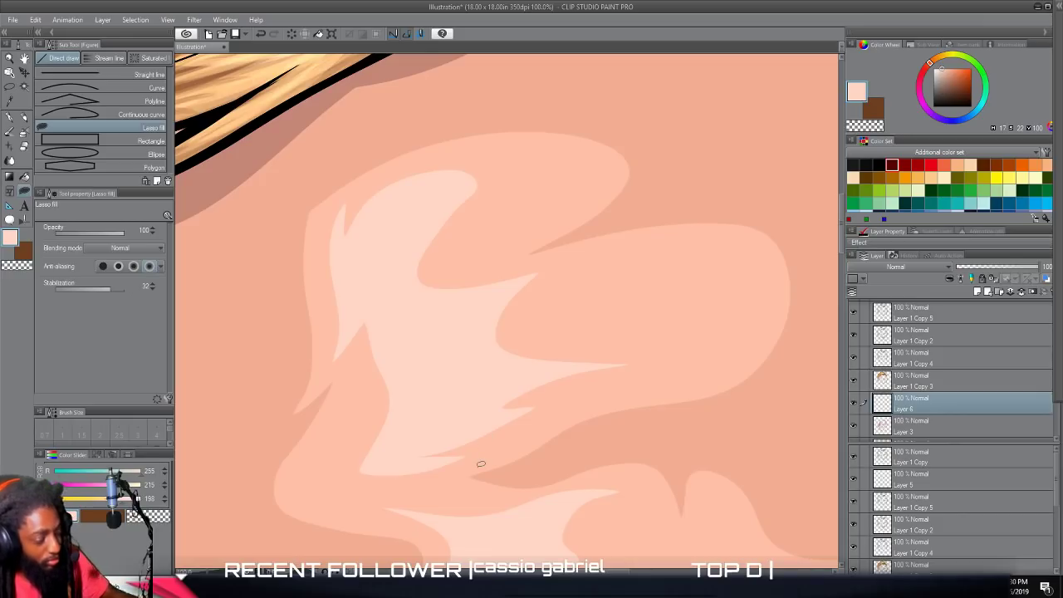
scroll(570, 552, "down", 10)
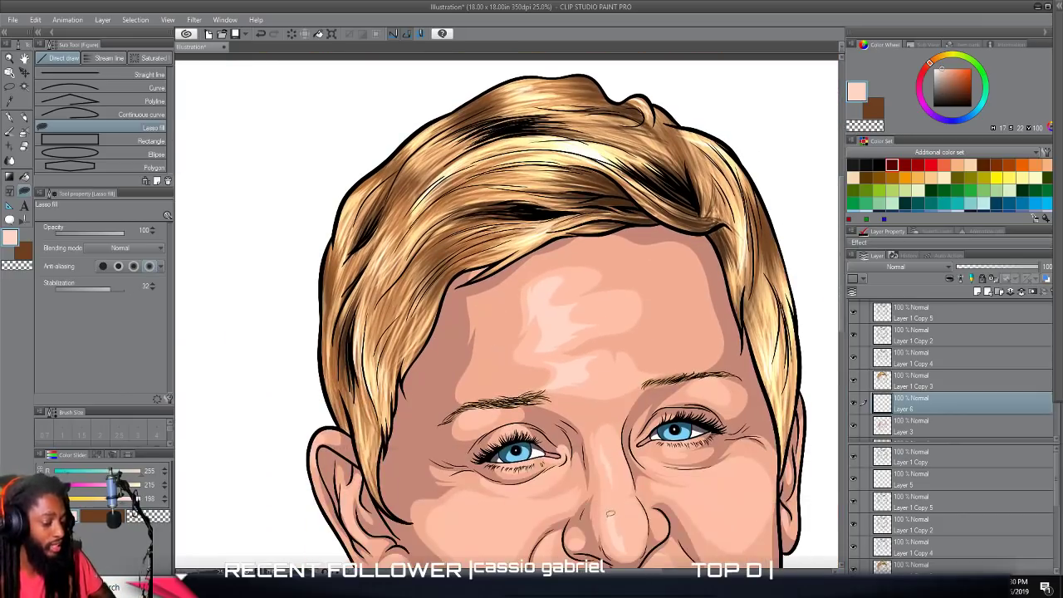
Lasso-fill a pale highlight on the light area of the cheek on the viewer's left.
scroll(613, 511, "down", 1)
scroll(634, 498, "up", 1)
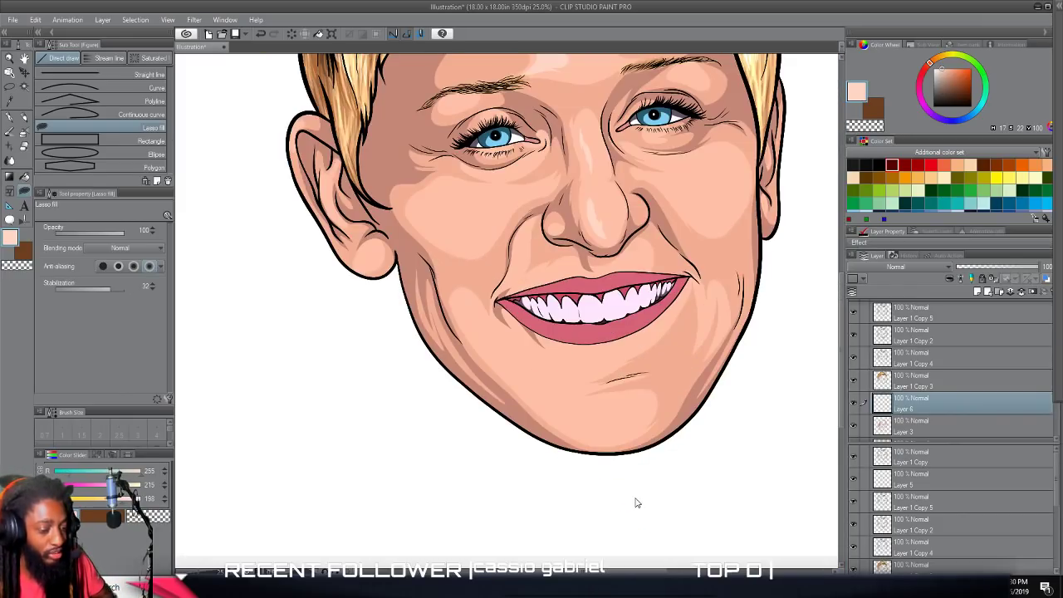
scroll(637, 498, "up", 2)
scroll(640, 491, "down", 1)
scroll(640, 492, "up", 5)
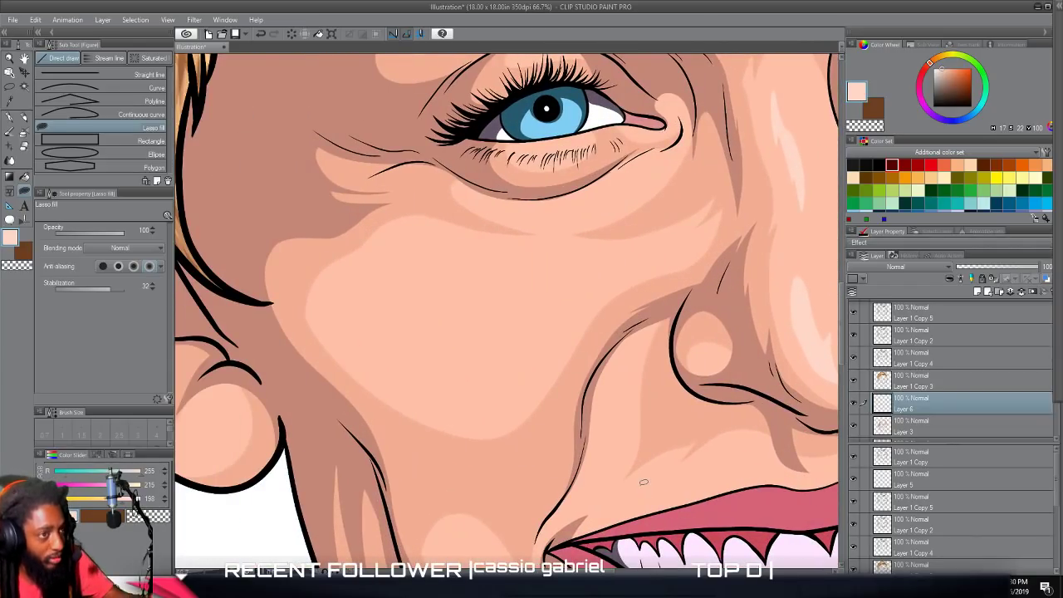
mouse_move(473, 387)
left_mouse_down()
mouse_move(550, 341)
mouse_move(539, 344)
mouse_move(580, 301)
mouse_move(677, 258)
mouse_move(579, 280)
mouse_move(469, 345)
mouse_move(426, 327)
mouse_move(425, 344)
left_mouse_up()
scroll(472, 479, "down", 3)
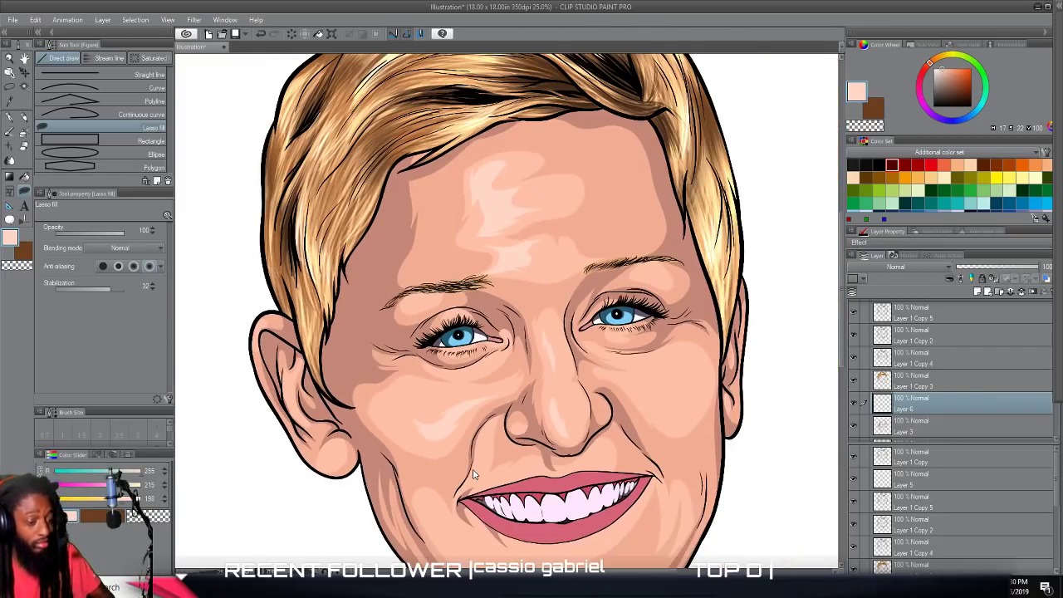
Lasso-fill a pale, tapering highlight on the cheek beside the nose on the viewer's right.
scroll(476, 474, "up", 3)
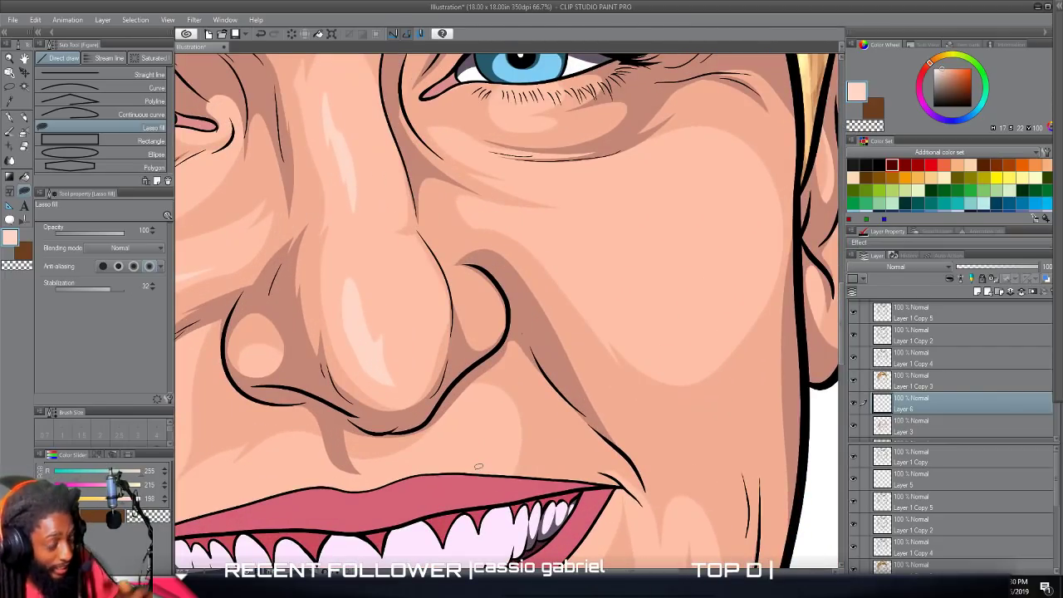
mouse_move(517, 223)
left_mouse_down()
mouse_move(650, 326)
mouse_move(634, 309)
mouse_move(685, 308)
mouse_move(703, 290)
mouse_move(657, 295)
mouse_move(650, 289)
mouse_move(678, 273)
mouse_move(587, 235)
mouse_move(490, 213)
left_mouse_up()
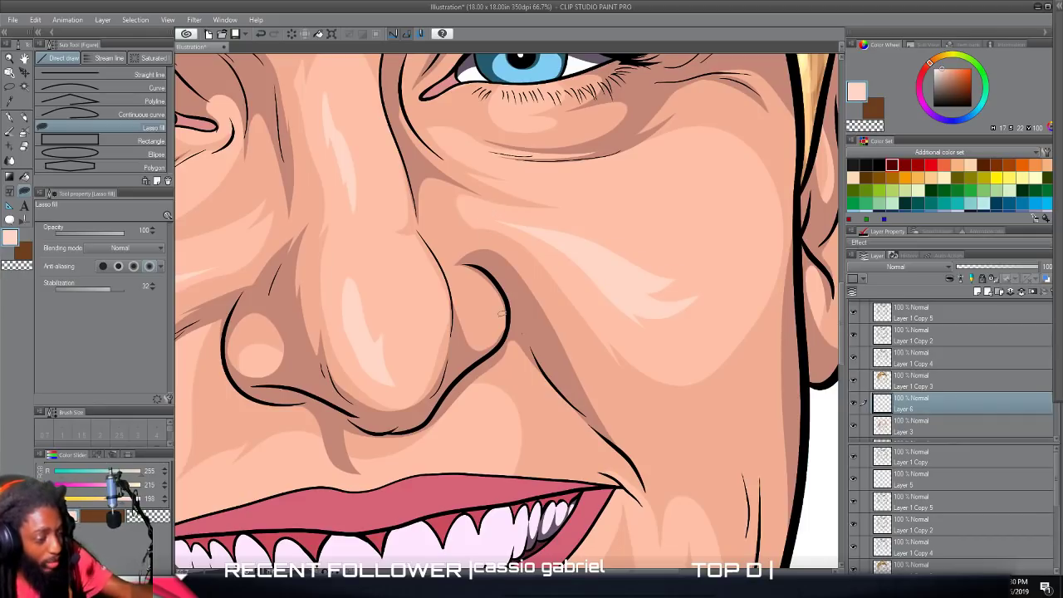
scroll(501, 314, "down", 3)
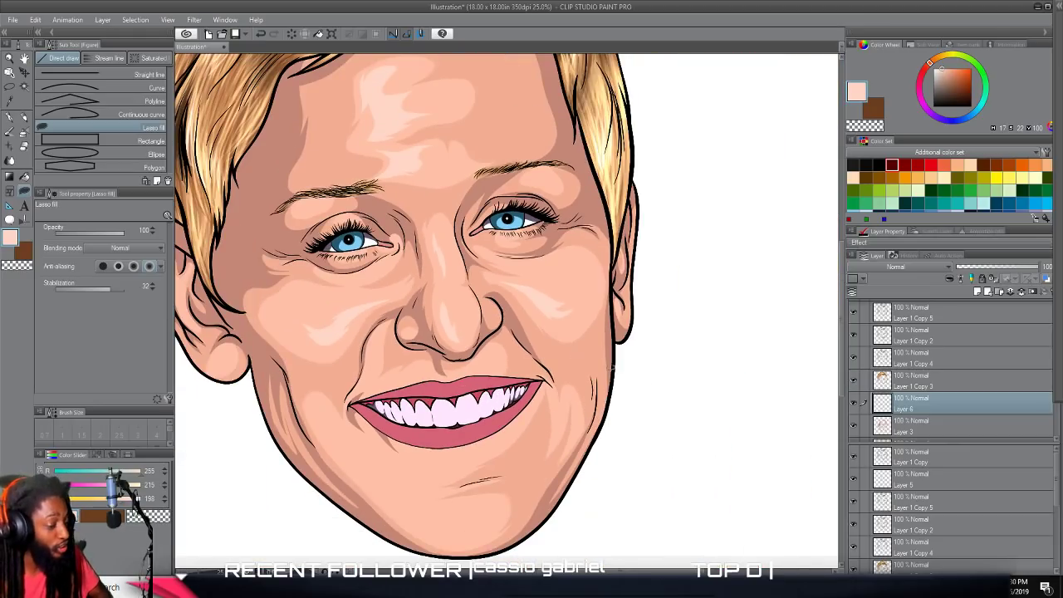
Lasso-fill a curved pale highlight with pointed ends on the middle of the chin.
scroll(693, 465, "down", 1)
scroll(693, 465, "up", 3)
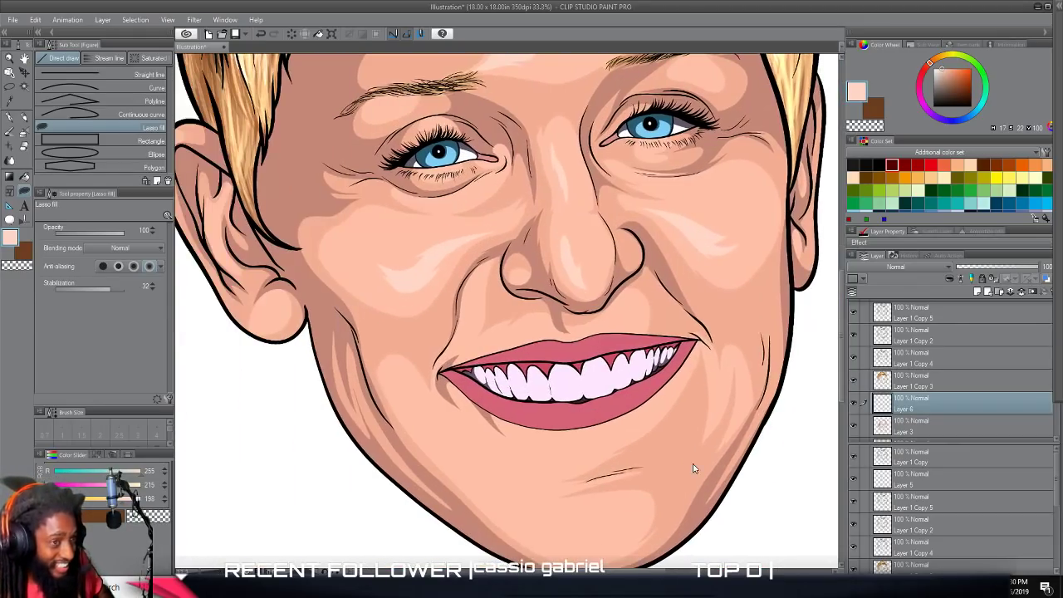
scroll(697, 460, "up", 1)
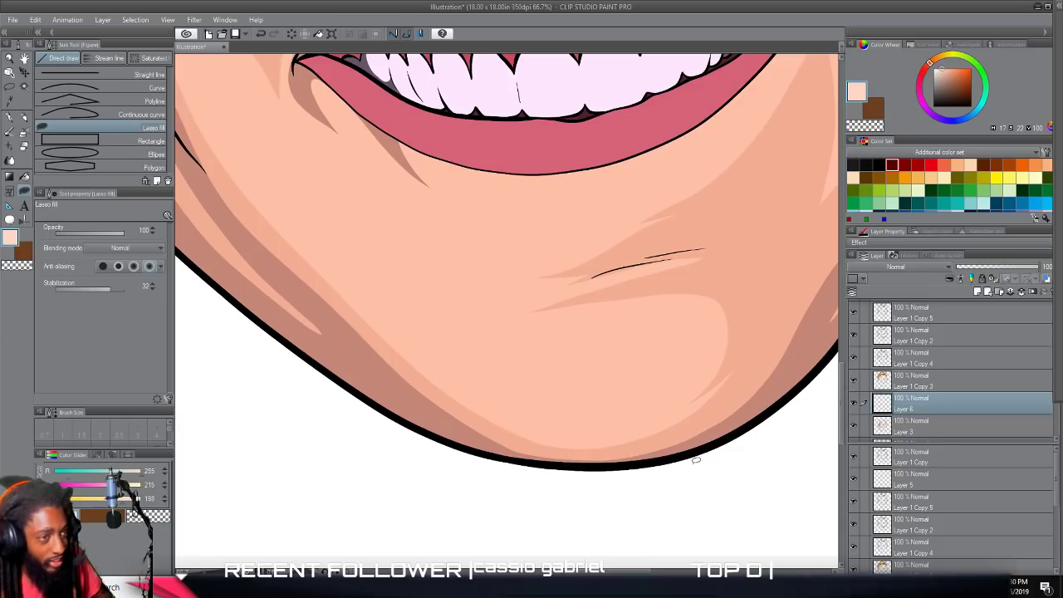
mouse_move(641, 380)
left_mouse_down()
mouse_move(617, 338)
mouse_move(573, 337)
mouse_move(579, 383)
mouse_move(512, 355)
mouse_move(515, 337)
mouse_move(599, 322)
mouse_move(645, 340)
mouse_move(640, 378)
left_mouse_up()
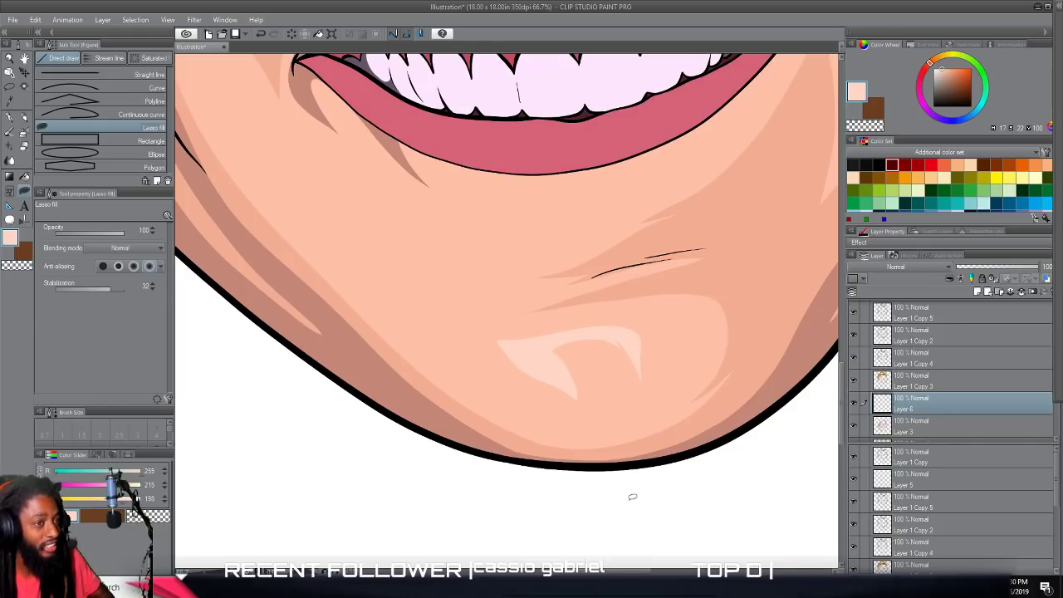
Try to lasso-fill a pale highlight between the lower lip and the chin crease.
scroll(632, 497, "up", 2)
mouse_move(529, 307)
left_mouse_down()
mouse_move(606, 269)
mouse_move(524, 295)
mouse_move(466, 288)
mouse_move(542, 309)
left_mouse_up()
scroll(558, 352, "down", 3)
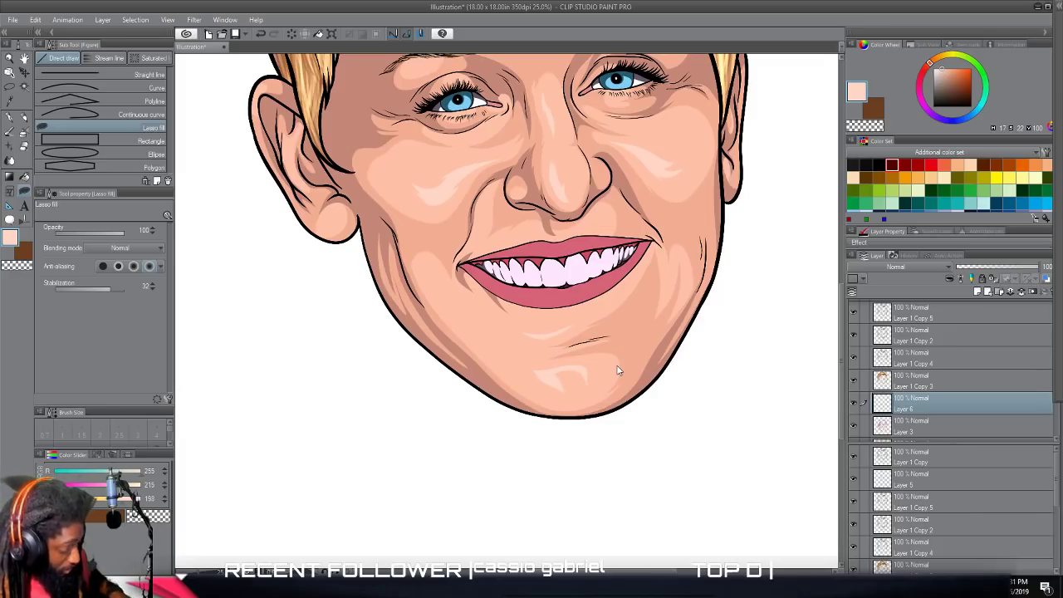
scroll(619, 370, "down", 2)
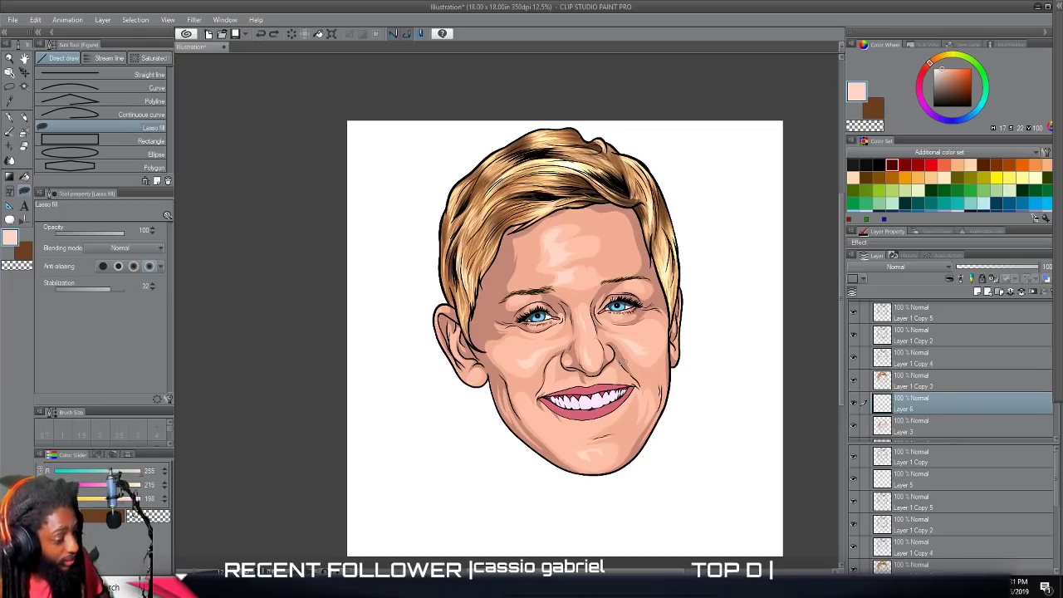
scroll(624, 361, "up", 2)
scroll(627, 359, "down", 2)
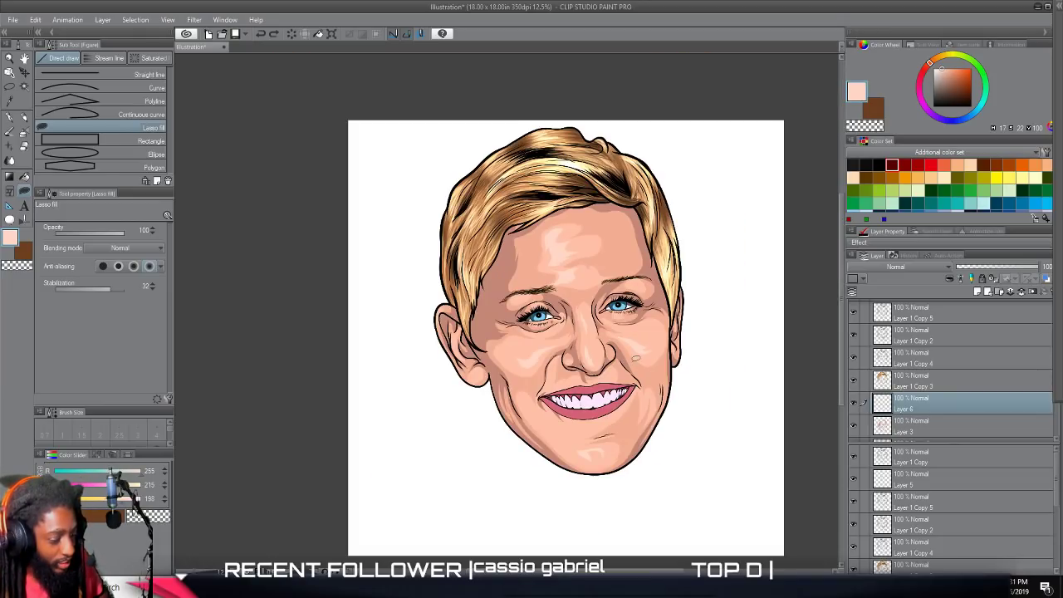
Lasso-fill a wavy pale highlight with pointed ends just below the lower lip.
scroll(629, 364, "up", 5)
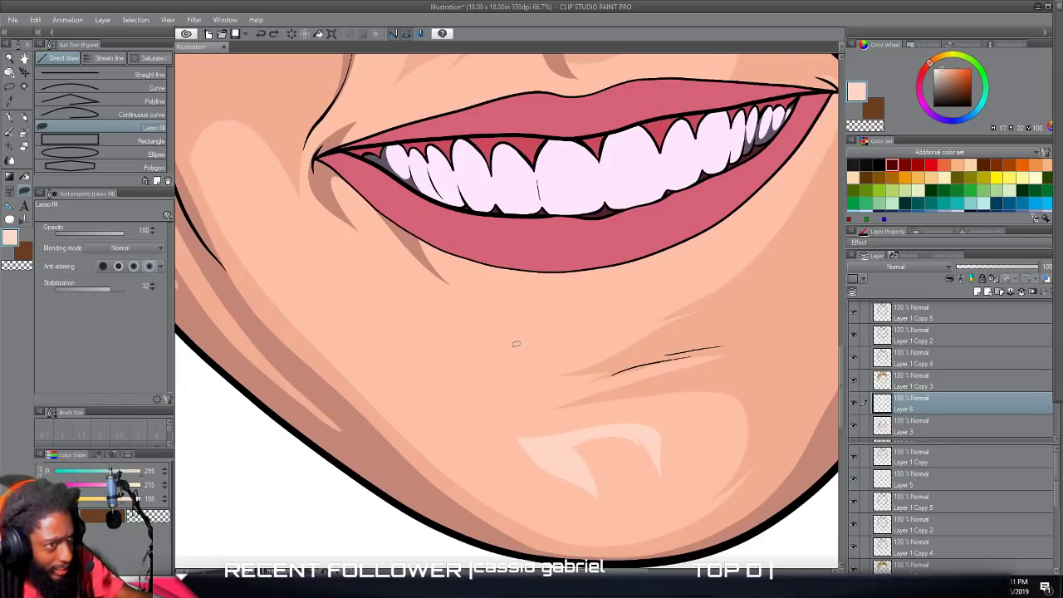
mouse_move(516, 343)
left_mouse_down()
mouse_move(577, 346)
mouse_move(569, 336)
left_mouse_up()
mouse_move(665, 273)
left_mouse_down()
mouse_move(570, 293)
mouse_move(537, 327)
mouse_move(462, 308)
left_mouse_up()
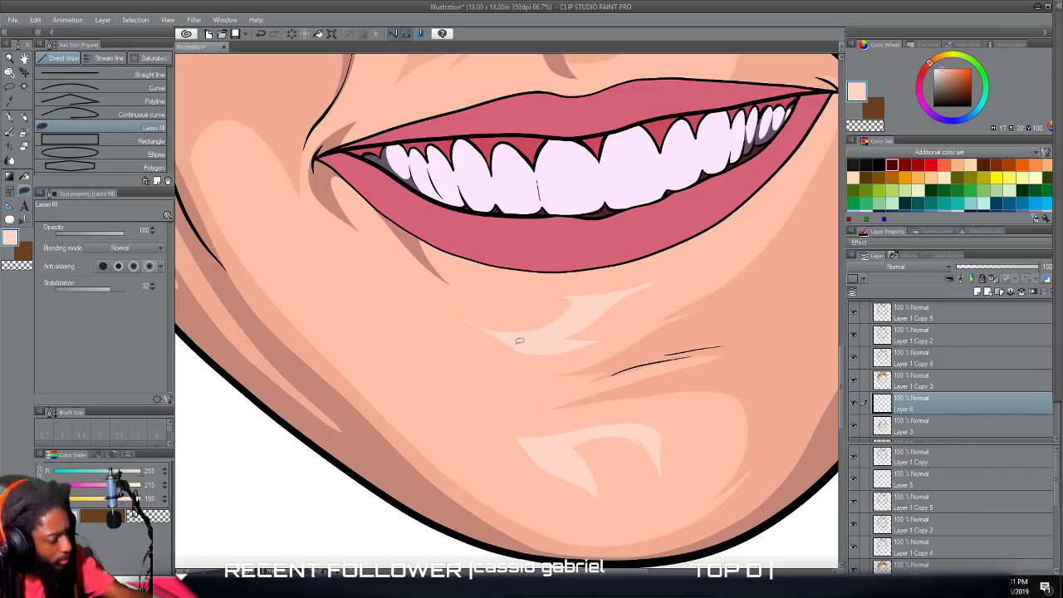
mouse_move(535, 348)
left_mouse_down()
mouse_move(496, 346)
mouse_move(510, 343)
mouse_move(439, 295)
mouse_move(533, 313)
mouse_move(507, 323)
mouse_move(564, 318)
mouse_move(574, 347)
left_mouse_up()
scroll(574, 347, "down", 5)
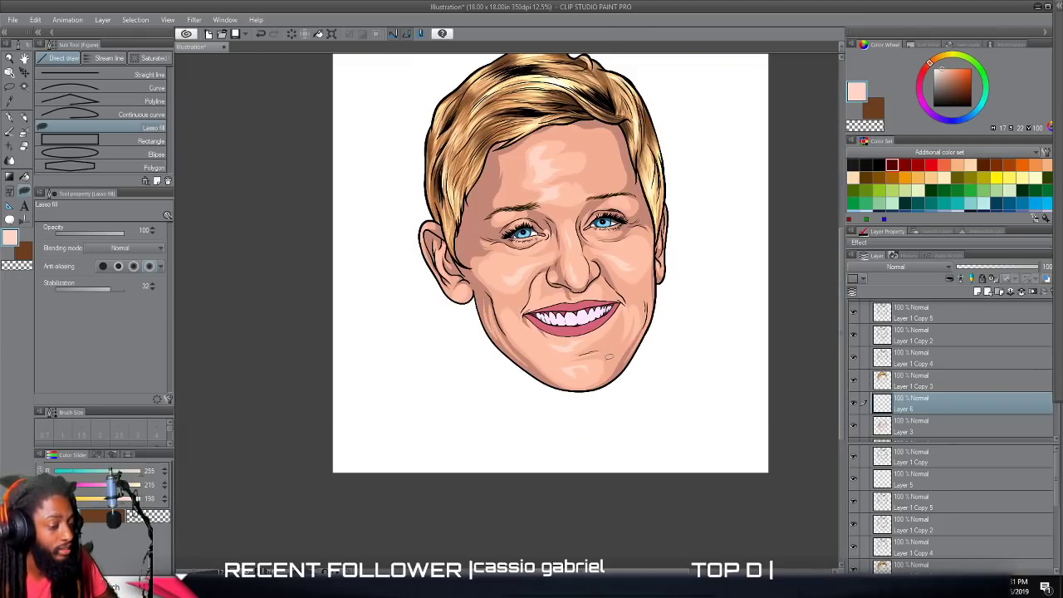
scroll(609, 356, "up", 2)
left_click_drag(609, 249, 609, 357)
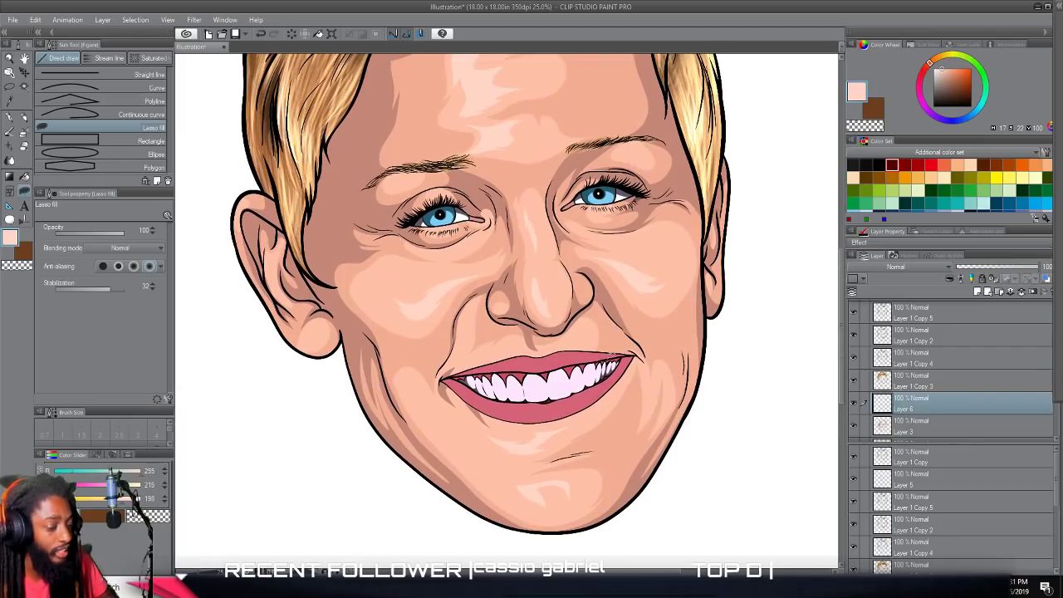
Add a new layer above Layer 6 and darken the sampled temple shadow color to reddish brown 8E5A54.
scroll(609, 357, "down", 2)
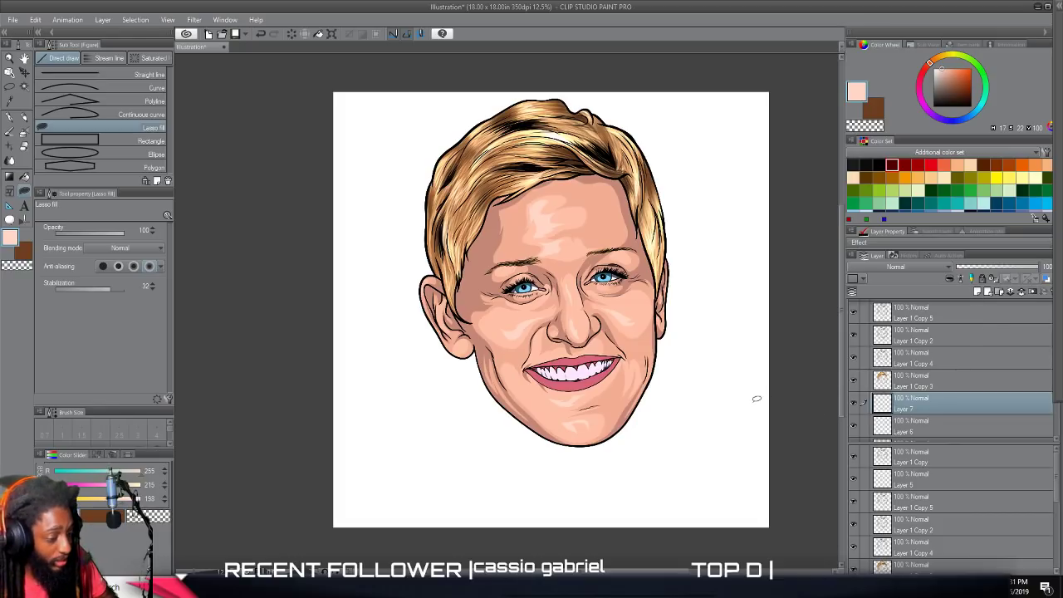
scroll(704, 408, "down", 2)
scroll(703, 406, "up", 4)
scroll(703, 399, "up", 2)
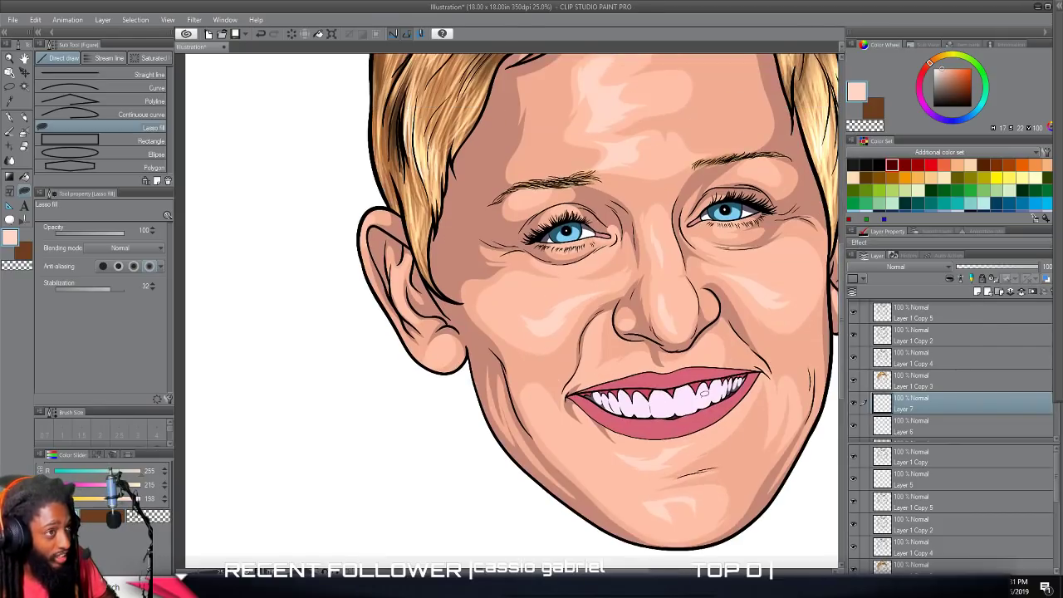
scroll(705, 395, "up", 2)
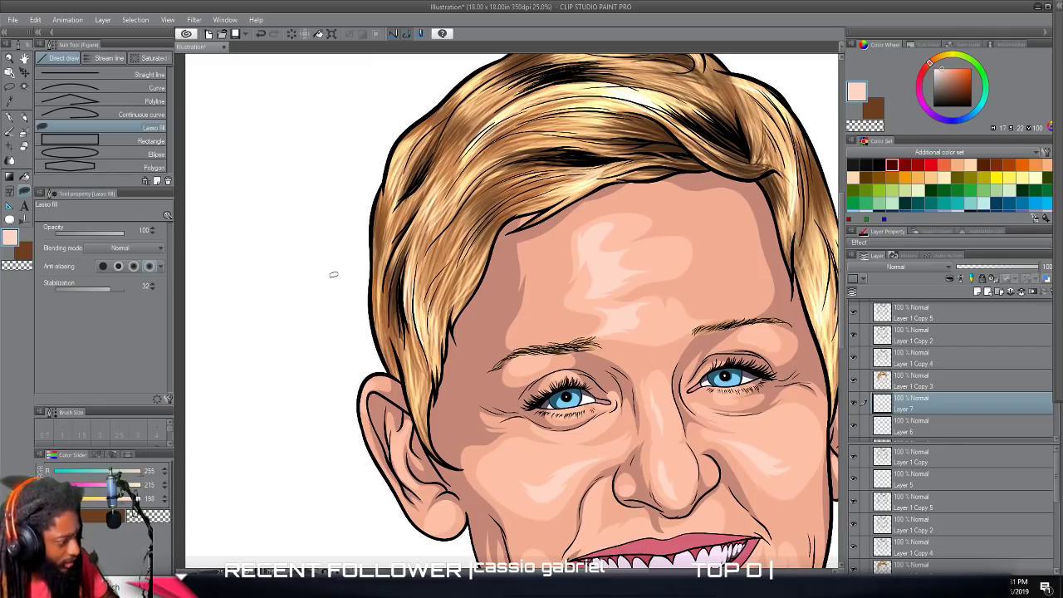
left_click(461, 378, "alt")
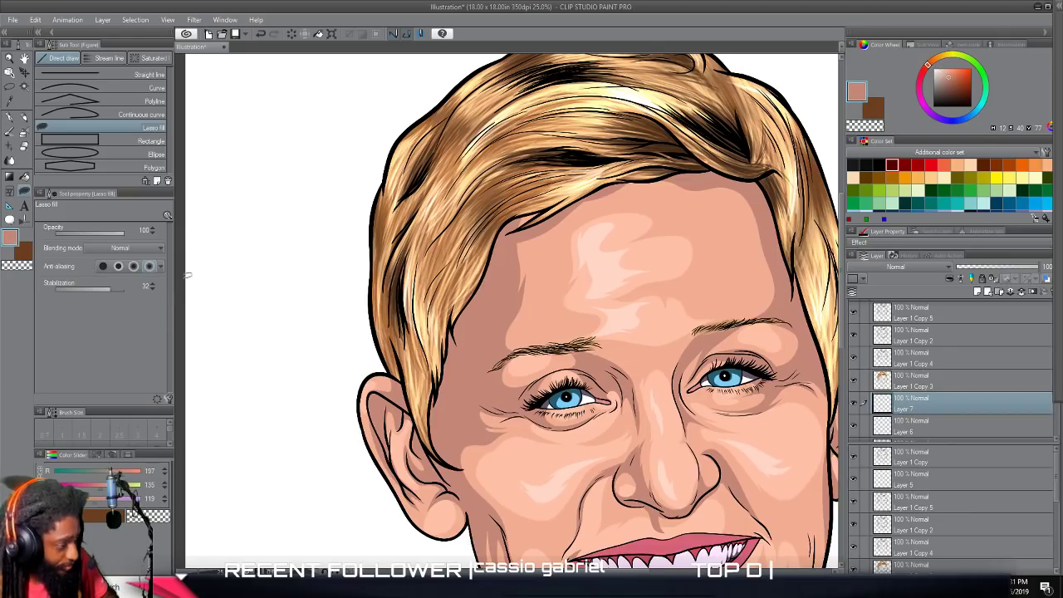
left_click(589, 297)
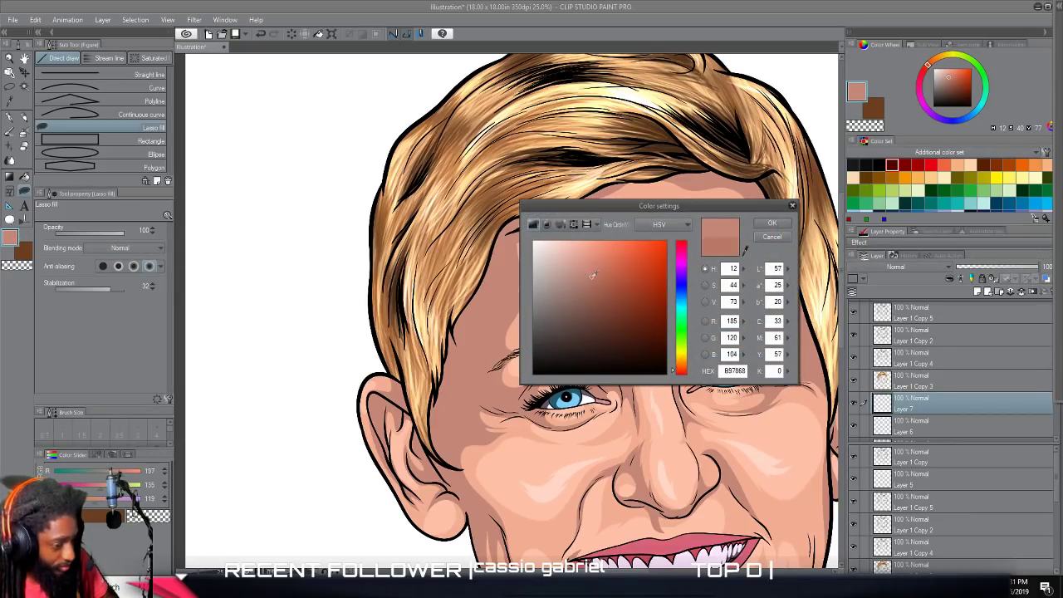
left_click_drag(683, 374, 682, 378)
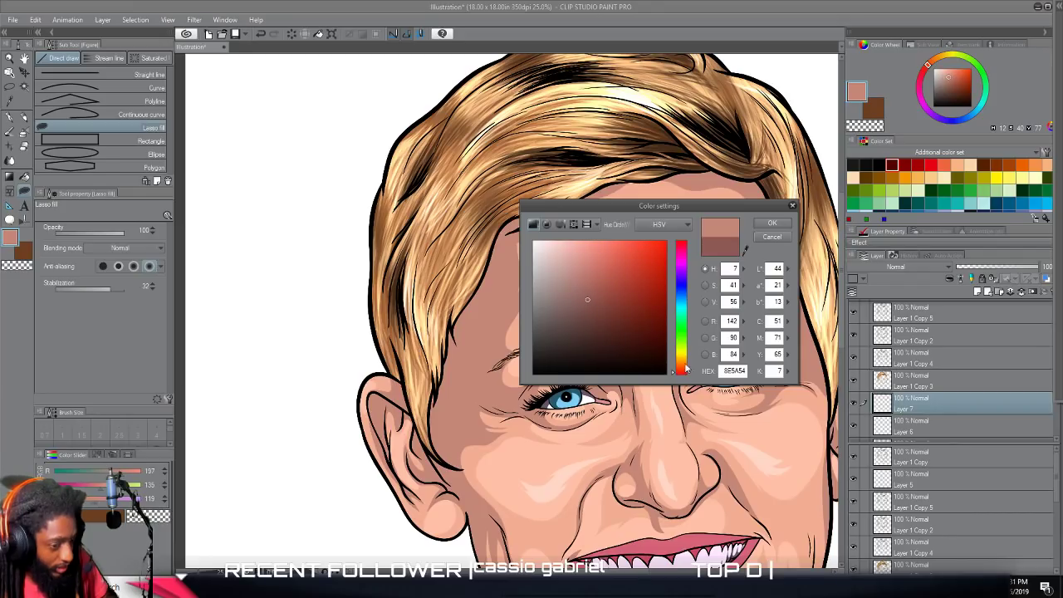
left_click(771, 222)
Lasso-fill a dark shadow along the hairline, from the forehead's edge past the brow's outer end to the sideburn.
scroll(614, 332, "up", 2)
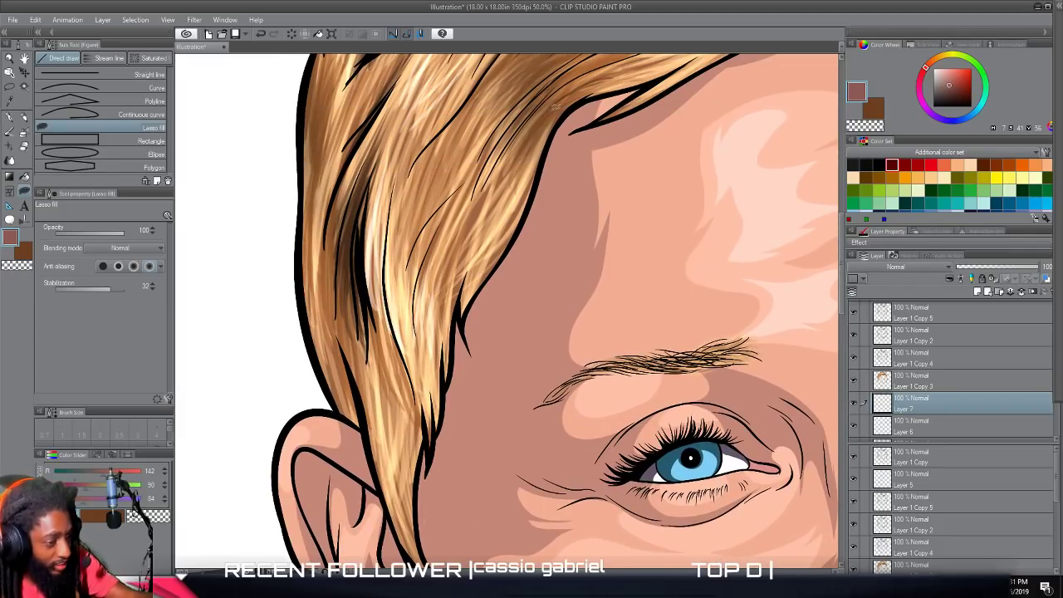
left_click_drag(571, 85, 548, 154)
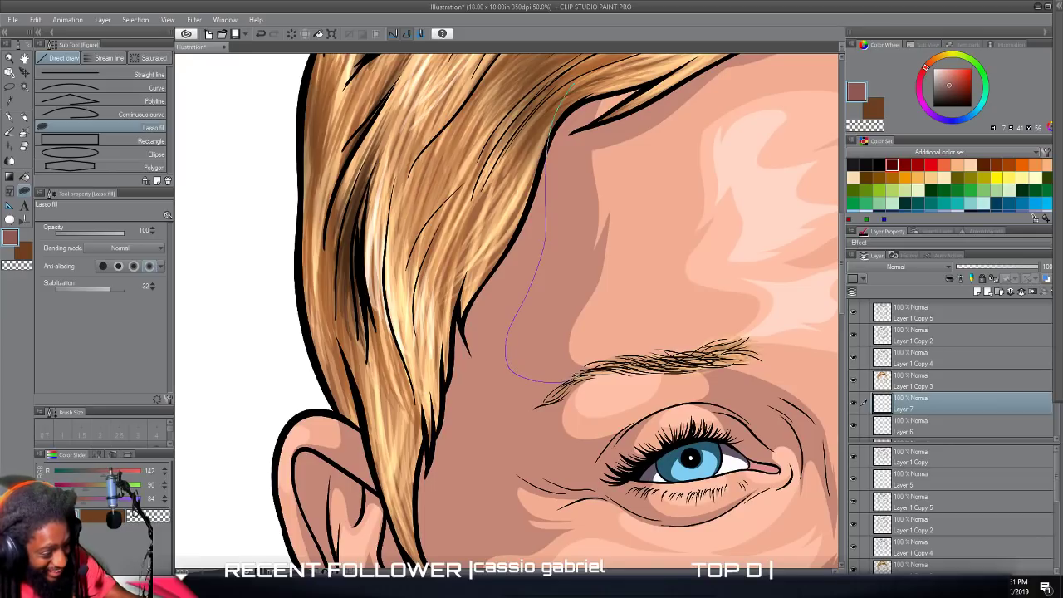
left_click_drag(565, 382, 555, 393)
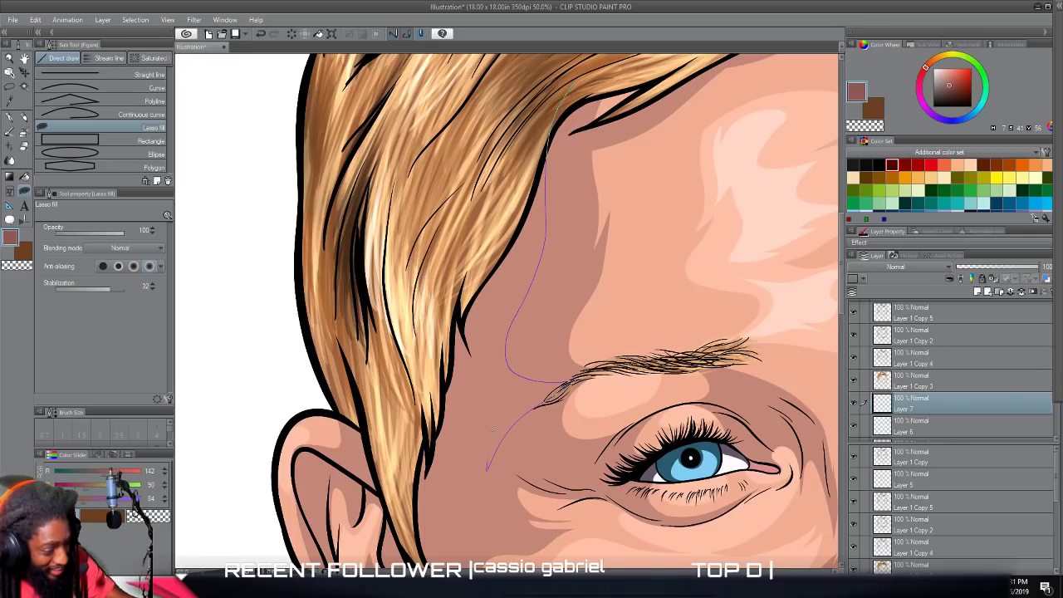
mouse_move(445, 492)
left_mouse_down()
mouse_move(417, 538)
mouse_move(409, 494)
mouse_move(428, 357)
mouse_move(536, 104)
left_mouse_up()
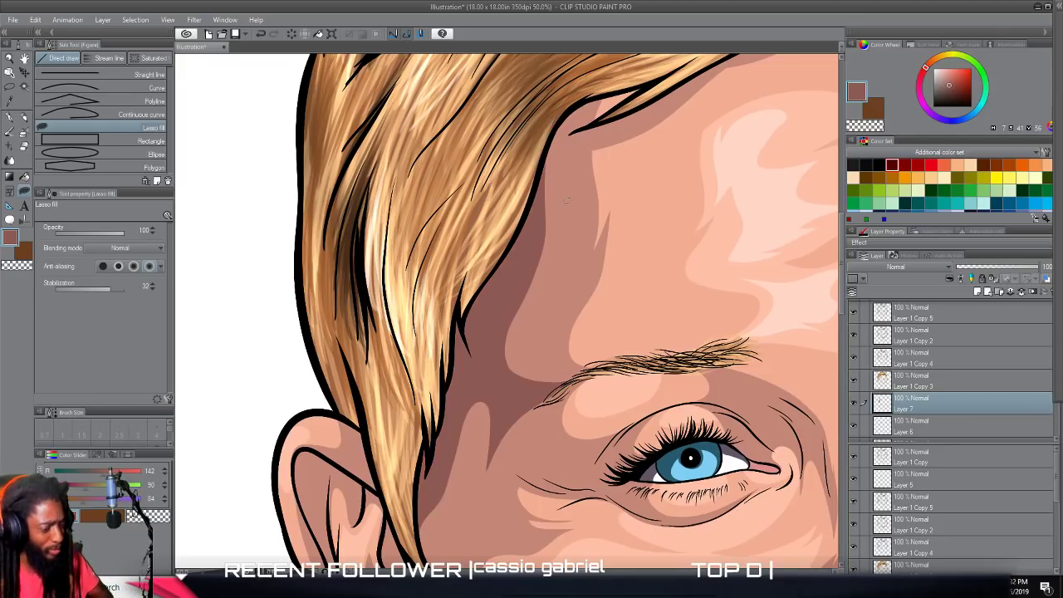
scroll(566, 202, "down", 4)
scroll(568, 206, "up", 2)
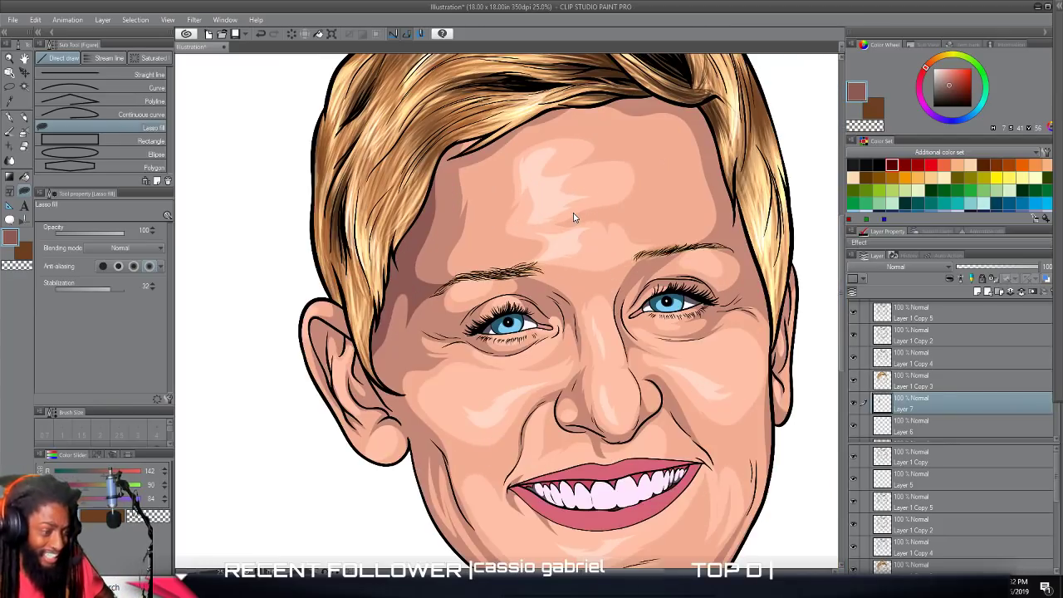
Lasso-fill a dark, jagged shadow from the brow's outer end across the temple to the wrinkles beside the eye.
scroll(574, 218, "left", 2)
scroll(573, 218, "up", 3)
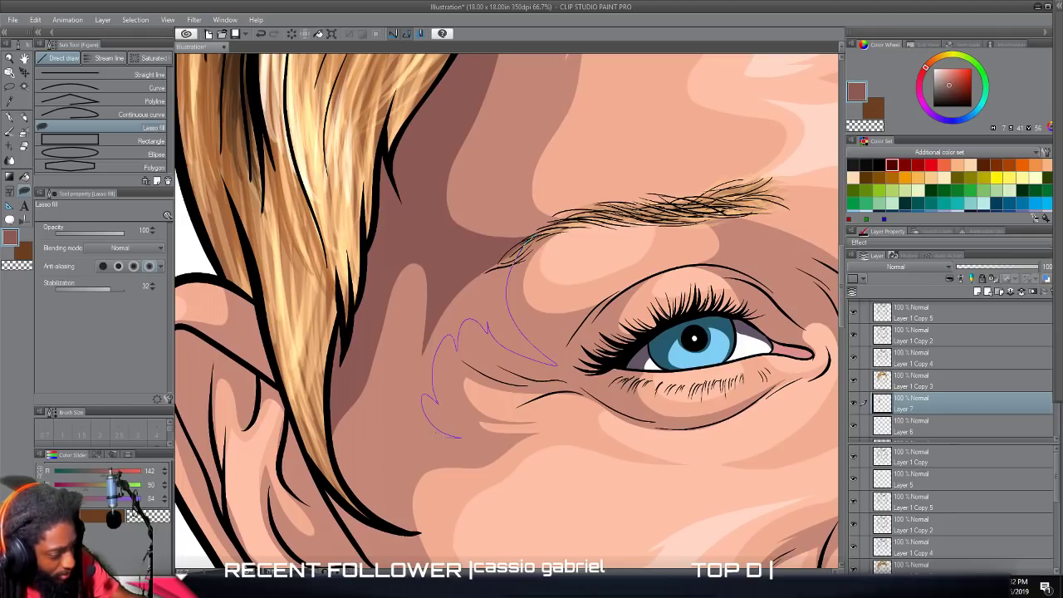
mouse_move(382, 411)
left_mouse_down()
mouse_move(426, 263)
mouse_move(412, 242)
mouse_move(393, 247)
mouse_move(520, 238)
mouse_move(536, 214)
left_mouse_up()
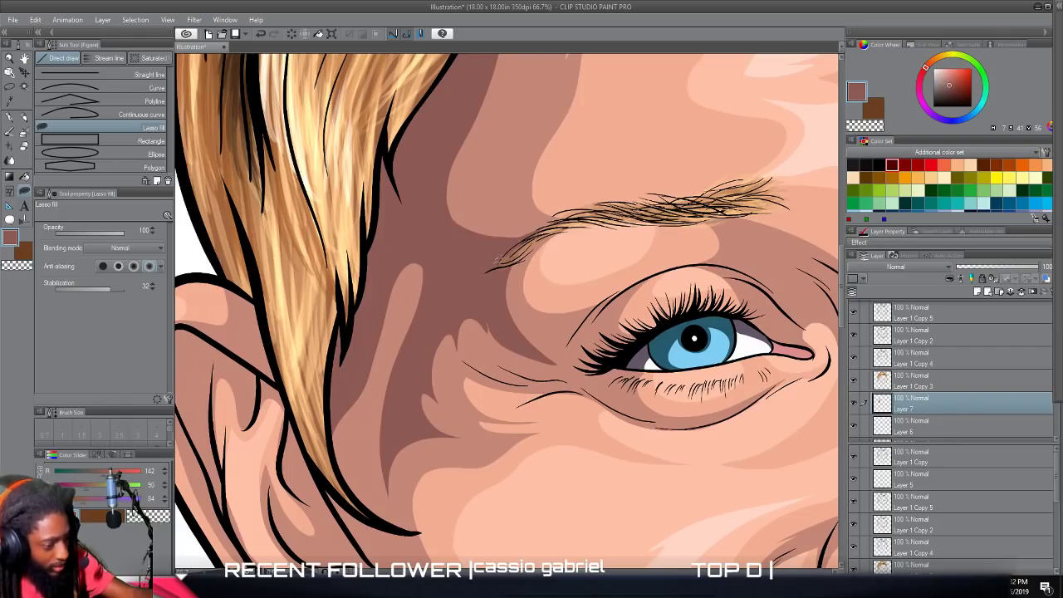
Lasso-fill a dark, pointed shadow above the brow's outer end, extending the temple shadow up into the forehead.
mouse_move(503, 278)
left_mouse_down()
mouse_move(592, 214)
mouse_move(547, 222)
left_mouse_up()
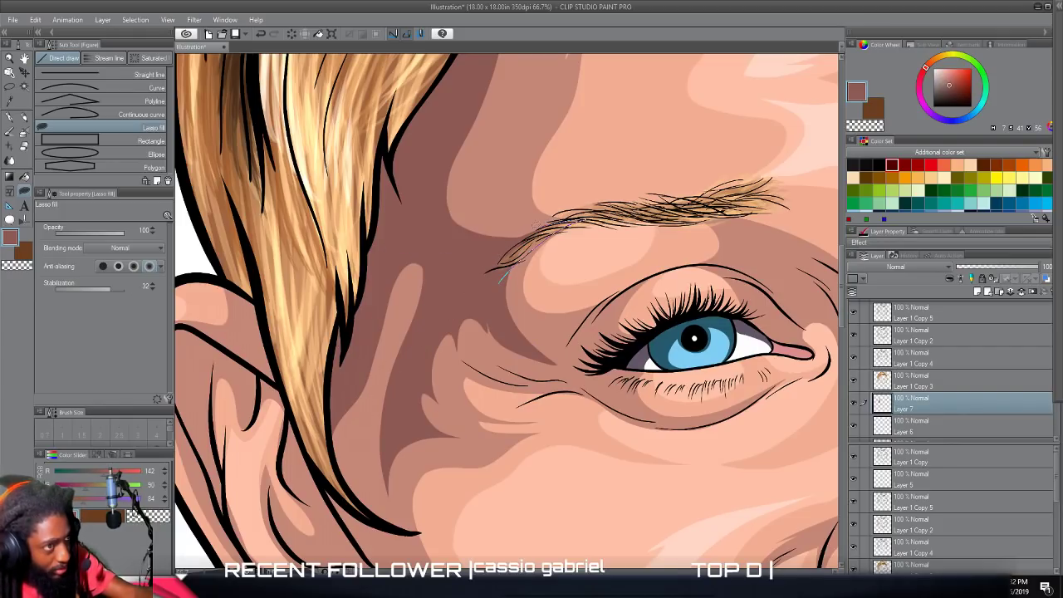
left_click_drag(486, 181, 517, 104)
mouse_move(455, 153)
left_mouse_down()
mouse_move(435, 192)
mouse_move(452, 251)
mouse_move(431, 276)
left_mouse_up()
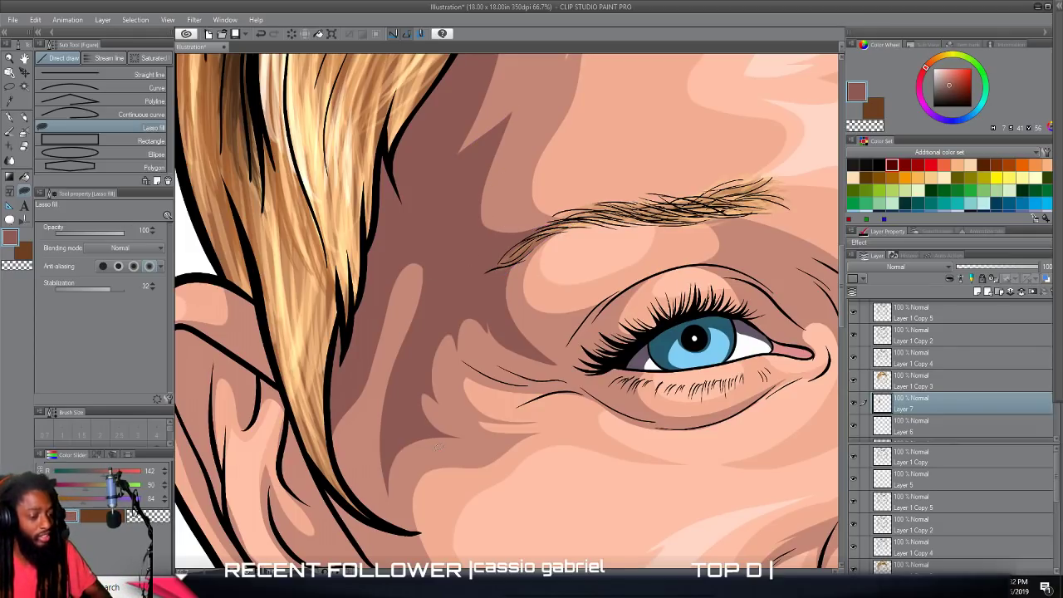
scroll(439, 449, "down", 2)
scroll(438, 450, "down", 1)
scroll(436, 450, "down", 3)
scroll(436, 451, "up", 2)
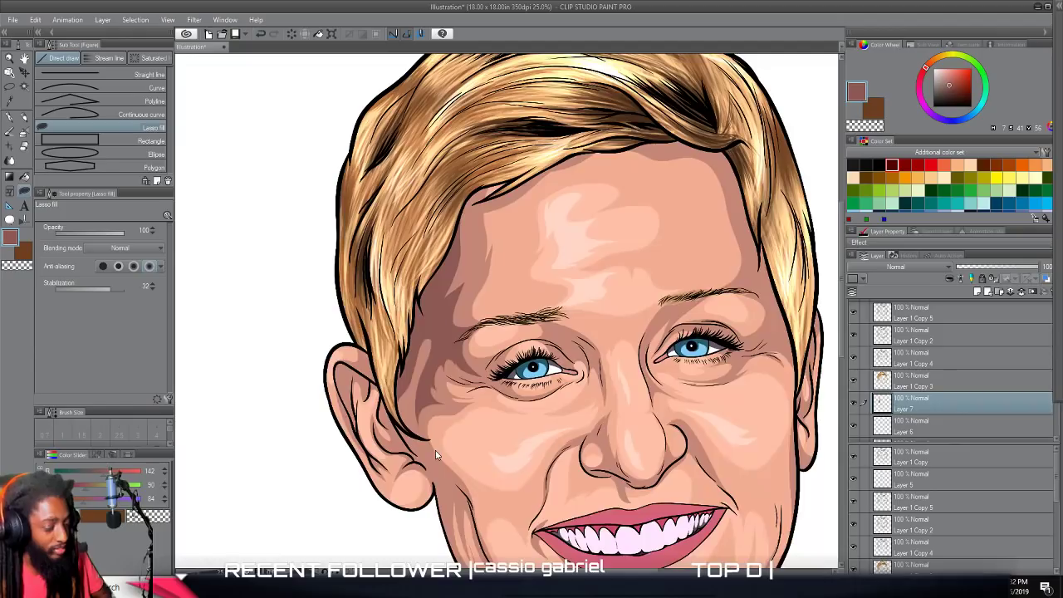
Lasso-fill dark shadow over the light strip beside the sideburn, leaving a narrower strip with a pointed tip.
scroll(436, 451, "up", 4)
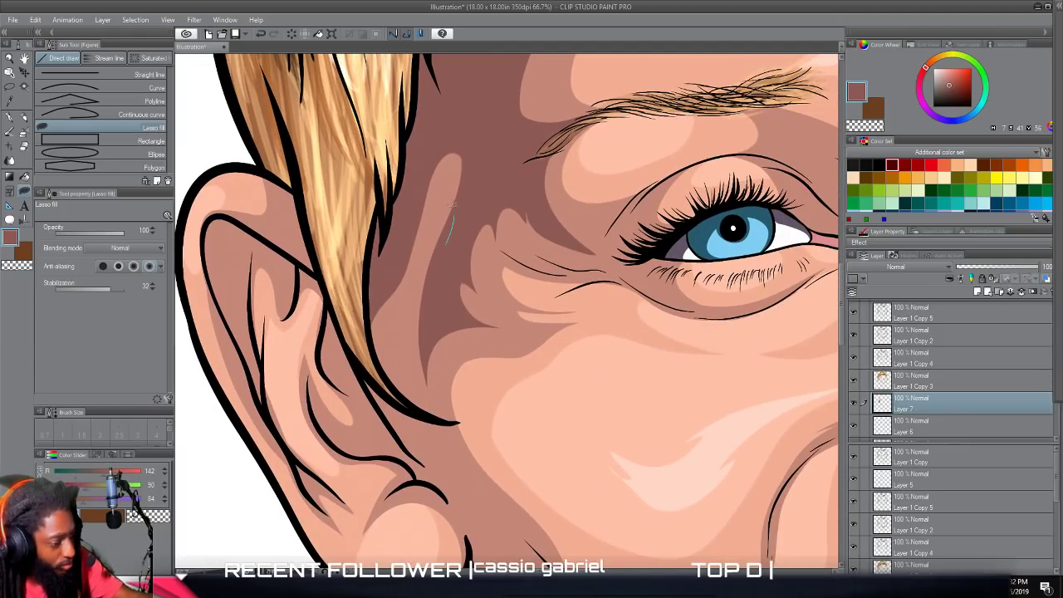
mouse_move(412, 277)
left_mouse_down()
mouse_move(386, 392)
mouse_move(424, 130)
mouse_move(448, 170)
left_mouse_up()
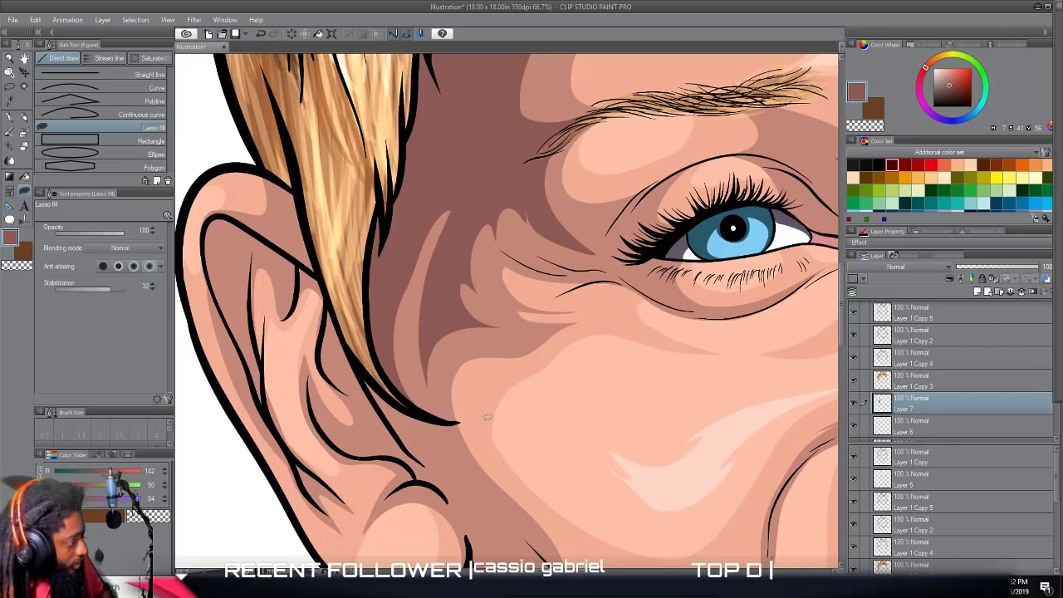
scroll(487, 416, "down", 5)
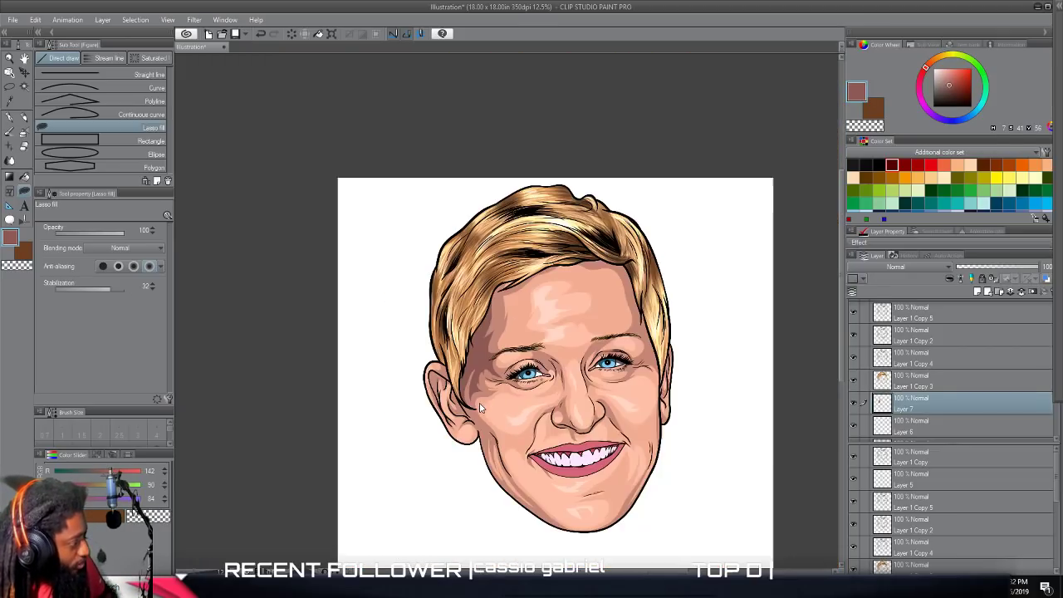
scroll(481, 408, "left", 1)
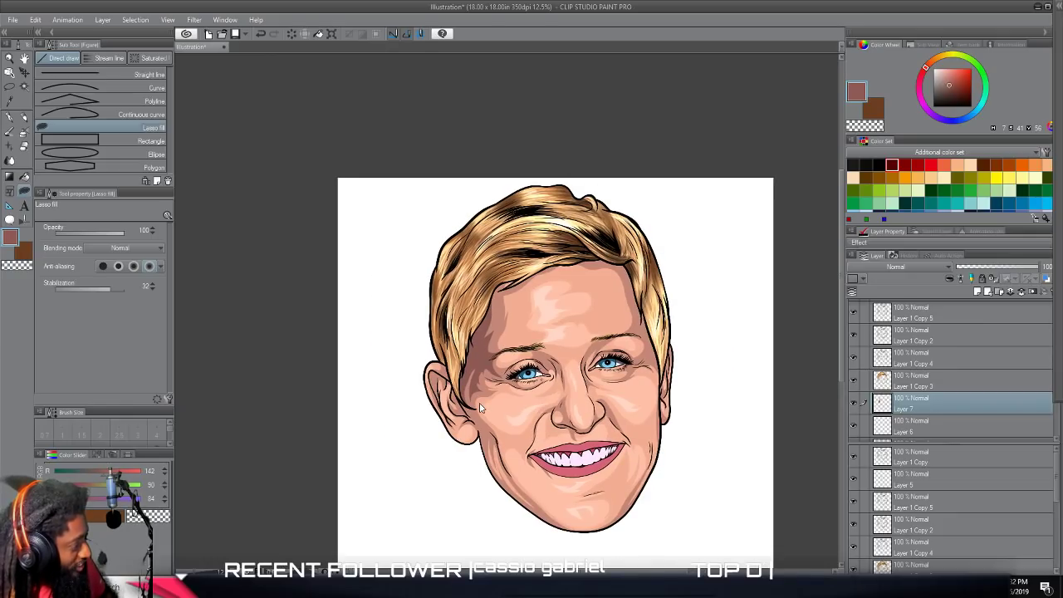
scroll(480, 408, "down", 2)
scroll(482, 412, "up", 5)
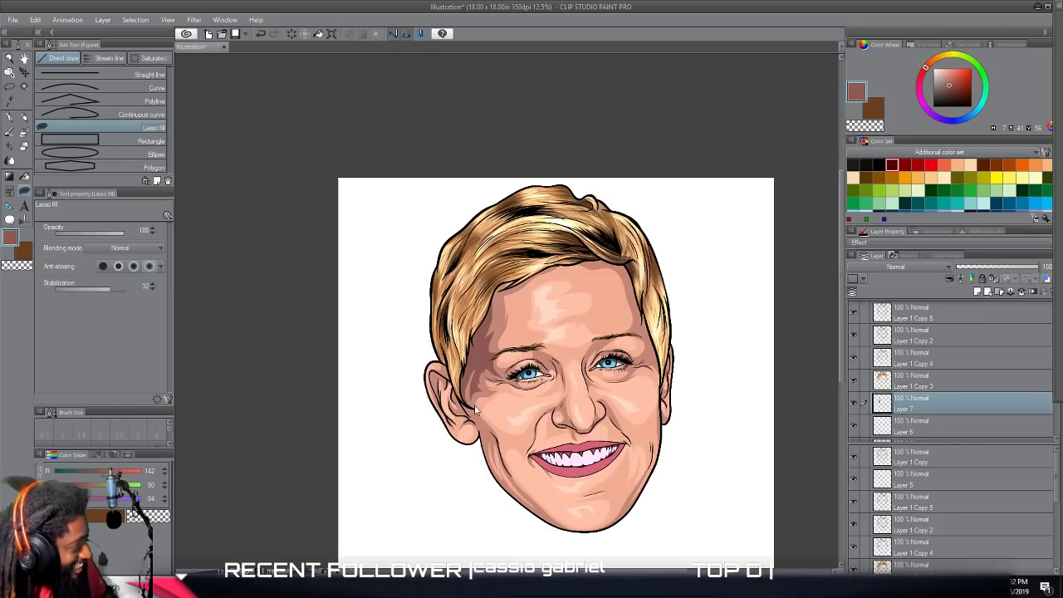
scroll(516, 405, "down", 3)
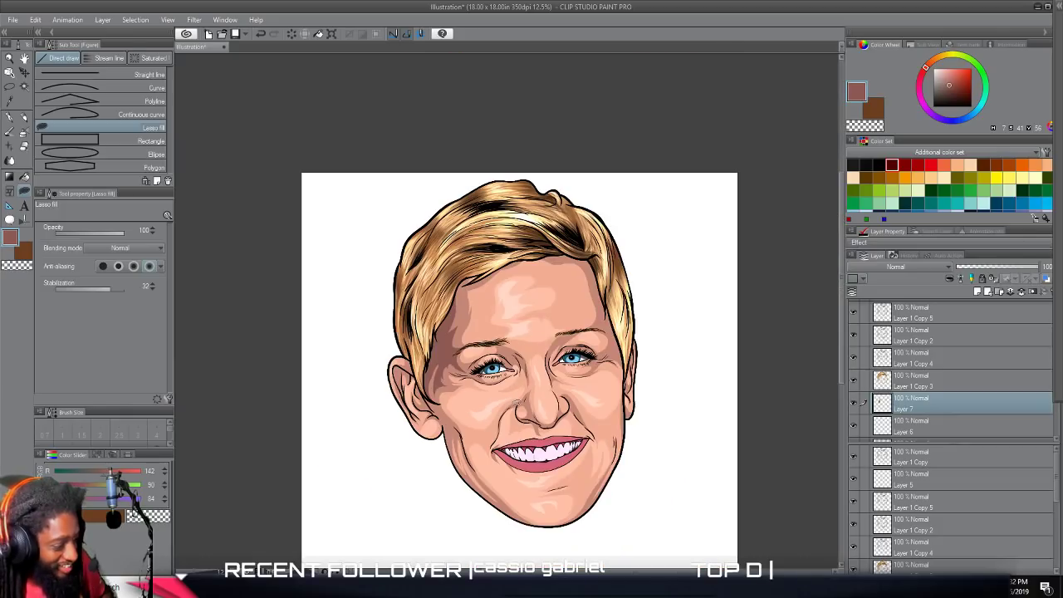
scroll(516, 403, "up", 3)
scroll(517, 402, "down", 3)
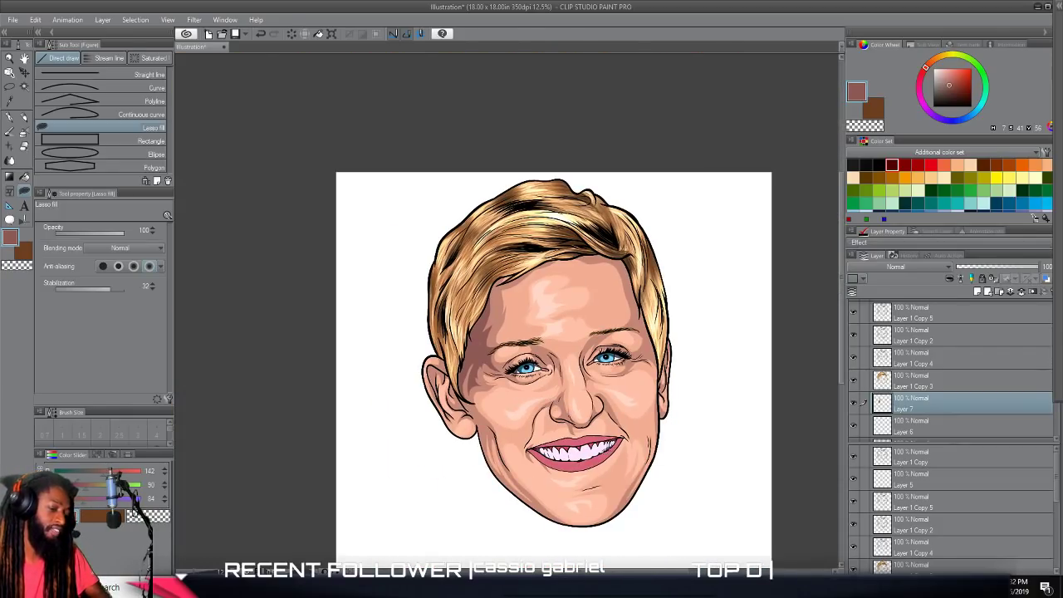
Lasso-fill a dark shadow from the front of the ear down to the cheek crease above the jaw.
scroll(599, 452, "up", 4)
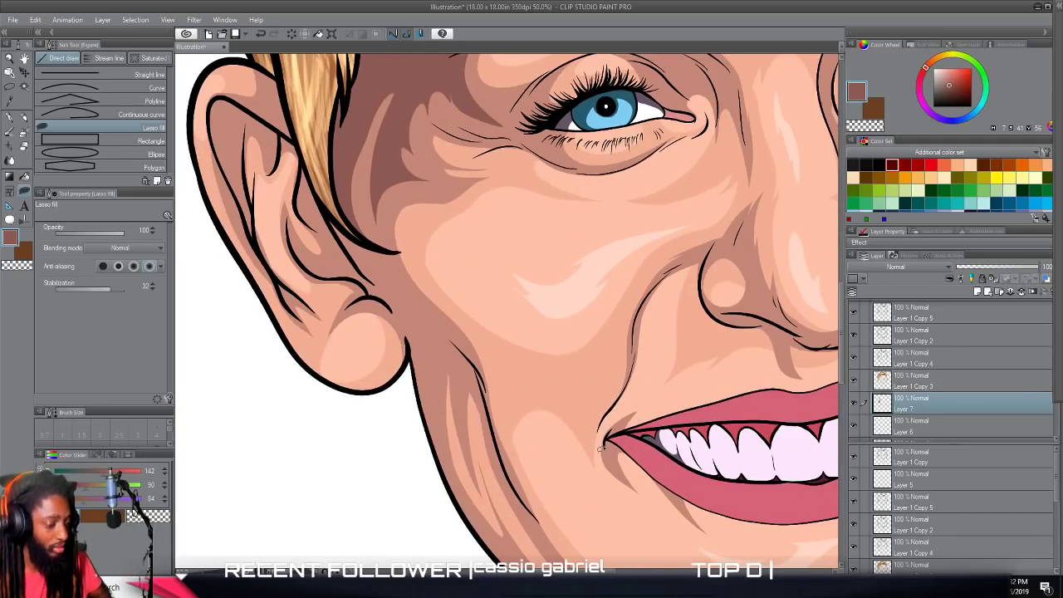
scroll(601, 449, "down", 1)
mouse_move(395, 203)
left_mouse_down()
mouse_move(469, 279)
mouse_move(489, 325)
mouse_move(496, 374)
mouse_move(476, 315)
mouse_move(459, 301)
mouse_move(460, 336)
mouse_move(444, 293)
mouse_move(435, 322)
mouse_move(461, 438)
mouse_move(407, 253)
mouse_move(332, 130)
mouse_move(327, 57)
mouse_move(336, 135)
left_mouse_up()
scroll(399, 368, "down", 6)
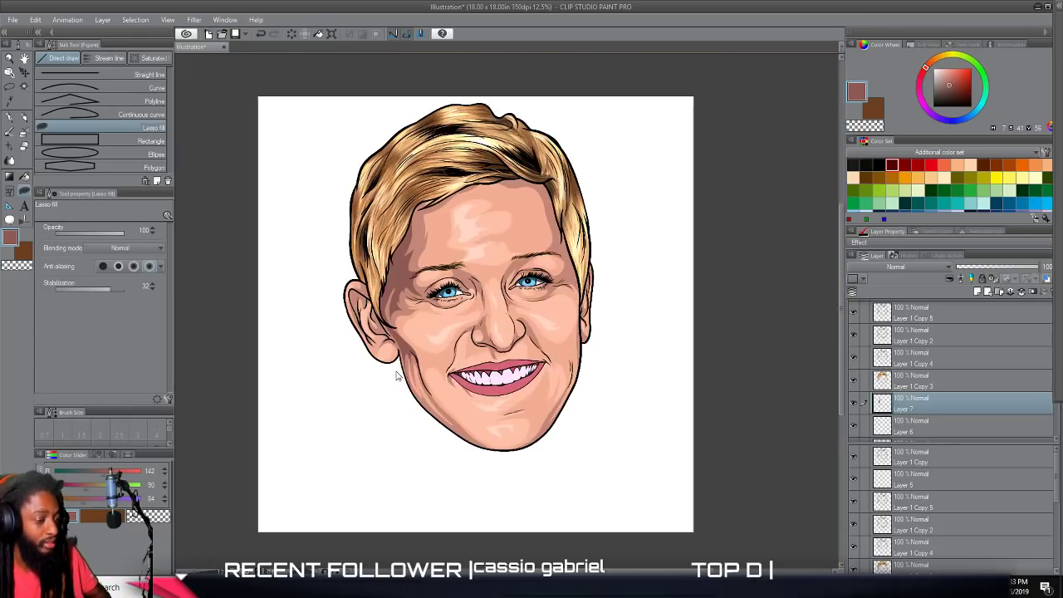
Lasso-fill a dark, tapering shadow with pointed edges along the jawline below the earlobe.
scroll(517, 437, "up", 4)
scroll(498, 430, "left", 2)
scroll(491, 420, "up", 5)
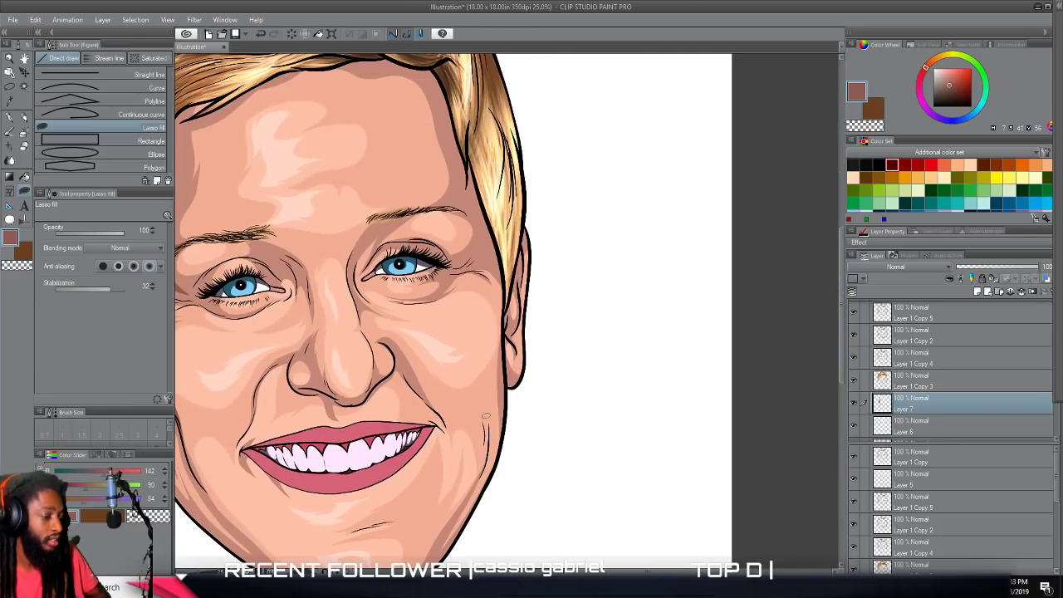
scroll(491, 424, "left", 4)
scroll(486, 416, "up", 1)
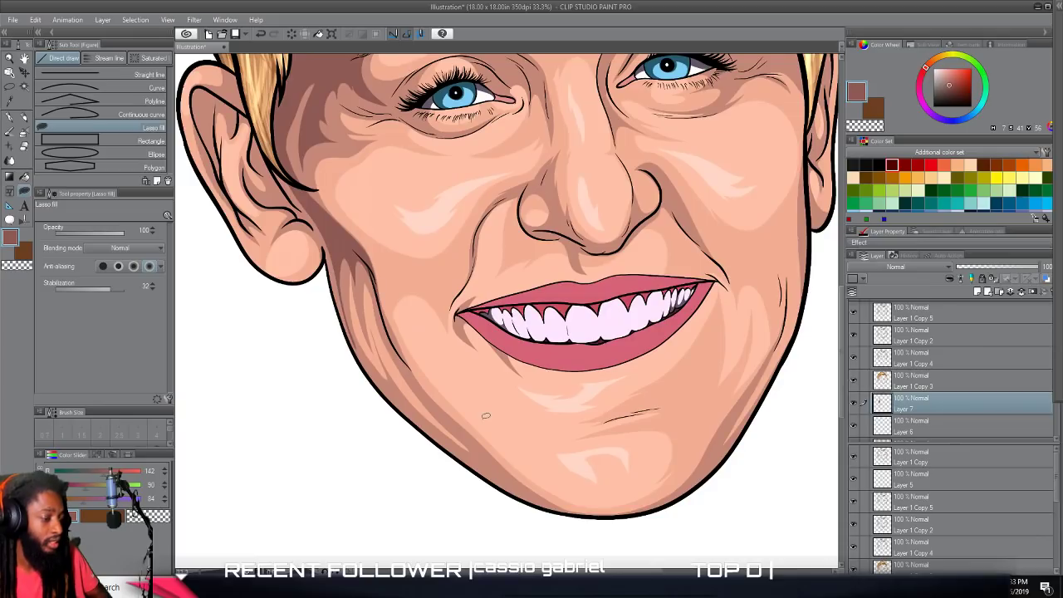
scroll(486, 416, "up", 3)
mouse_move(382, 66)
left_mouse_down()
mouse_move(443, 308)
mouse_move(487, 388)
mouse_move(616, 542)
mouse_move(547, 488)
mouse_move(425, 320)
mouse_move(383, 213)
mouse_move(360, 89)
mouse_move(373, 141)
mouse_move(381, 68)
left_mouse_up()
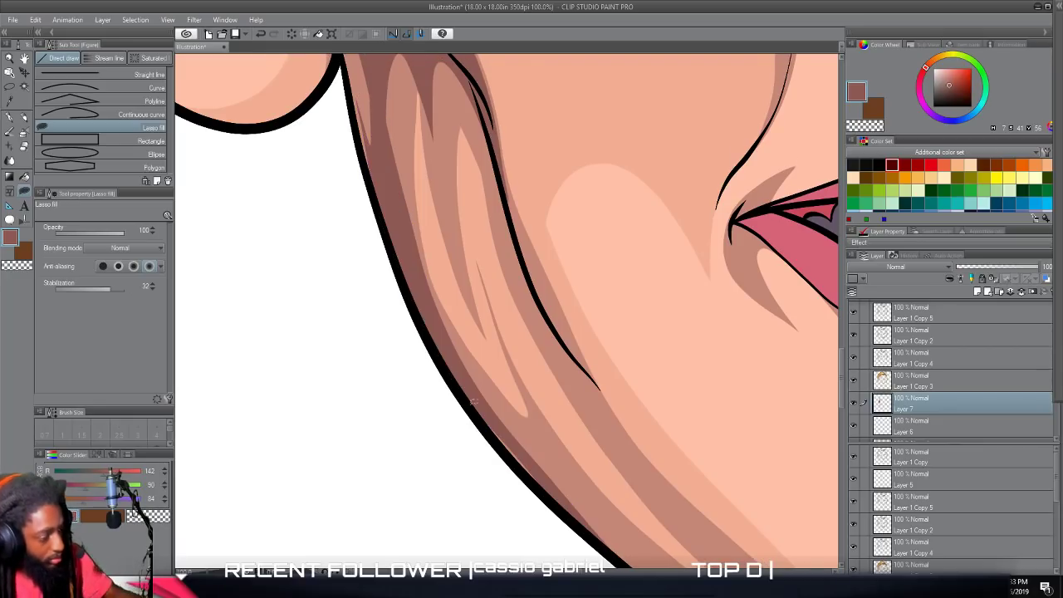
scroll(653, 495, "down", 6)
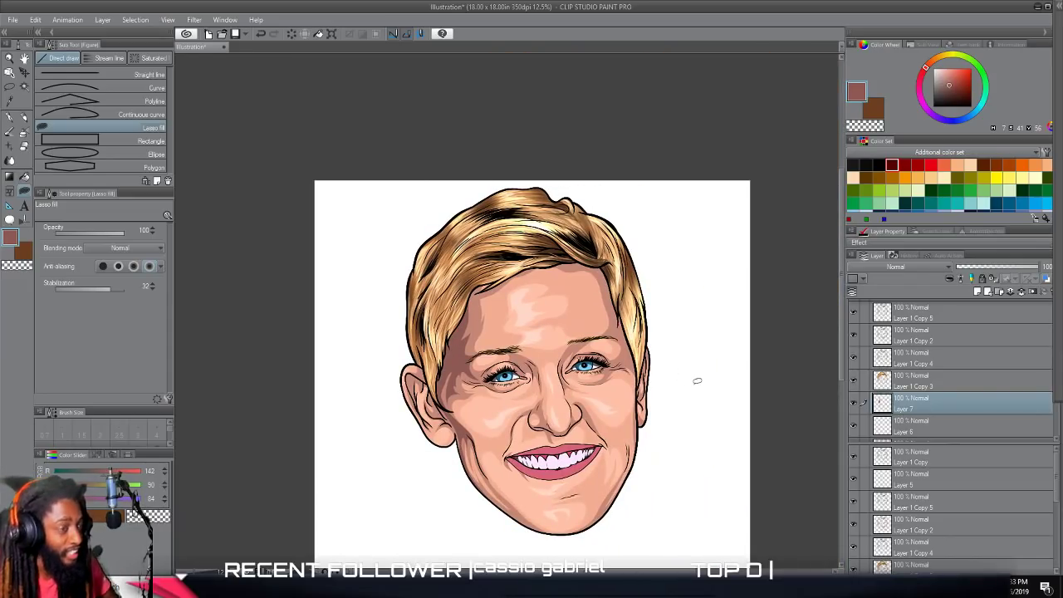
Lasso-fill a thin dark shadow beneath the nose tip and around the underside of the nostril on the viewer's right.
scroll(593, 427, "up", 4)
left_click_drag(576, 466, 568, 293)
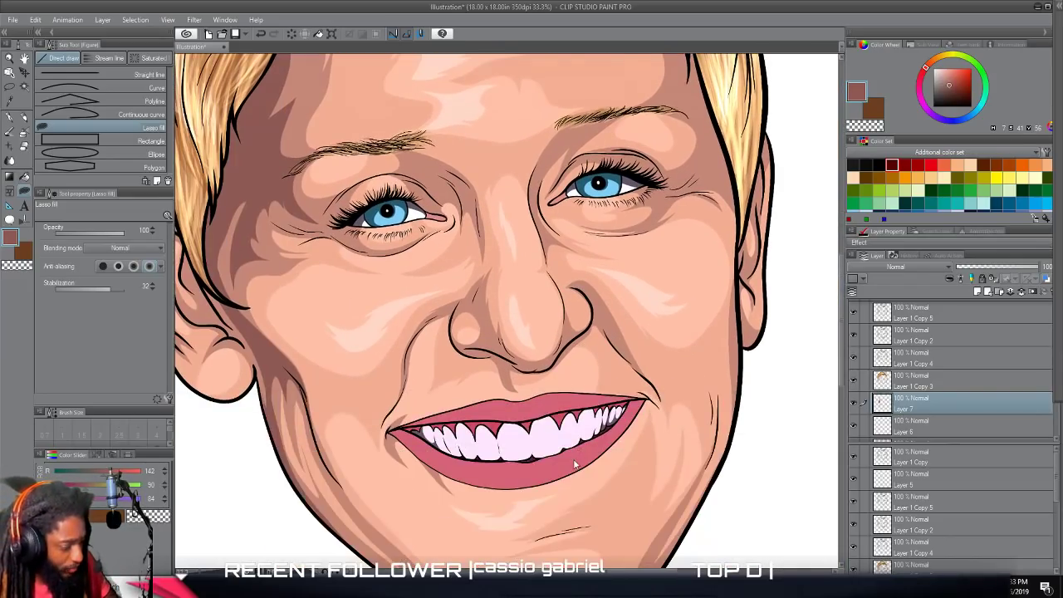
scroll(573, 457, "up", 4)
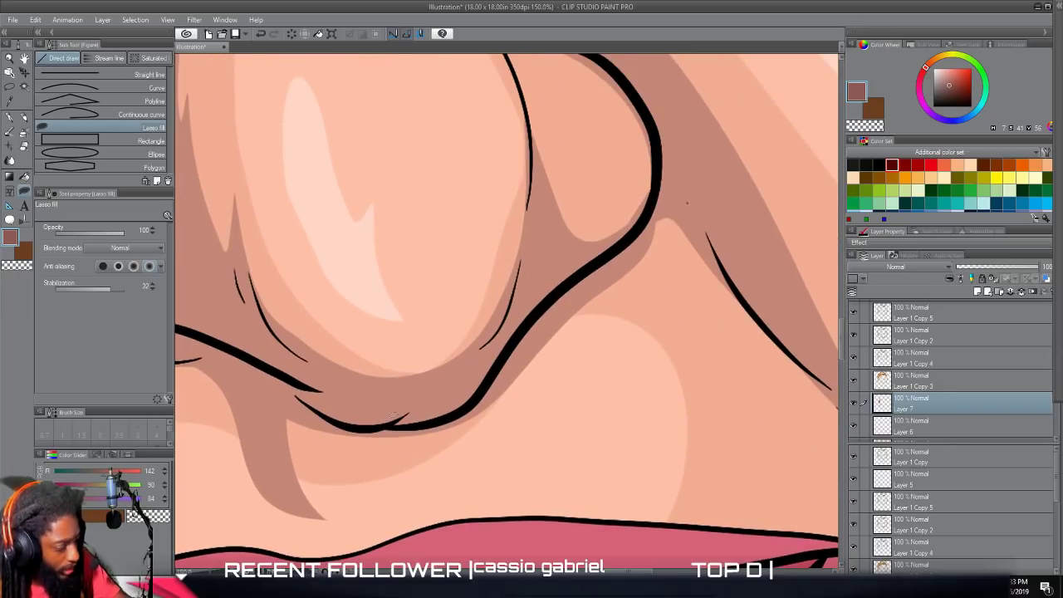
mouse_move(374, 424)
left_mouse_down()
mouse_move(445, 437)
mouse_move(509, 403)
mouse_move(569, 323)
mouse_move(656, 258)
mouse_move(661, 174)
mouse_move(484, 386)
mouse_move(440, 416)
mouse_move(413, 409)
left_mouse_up()
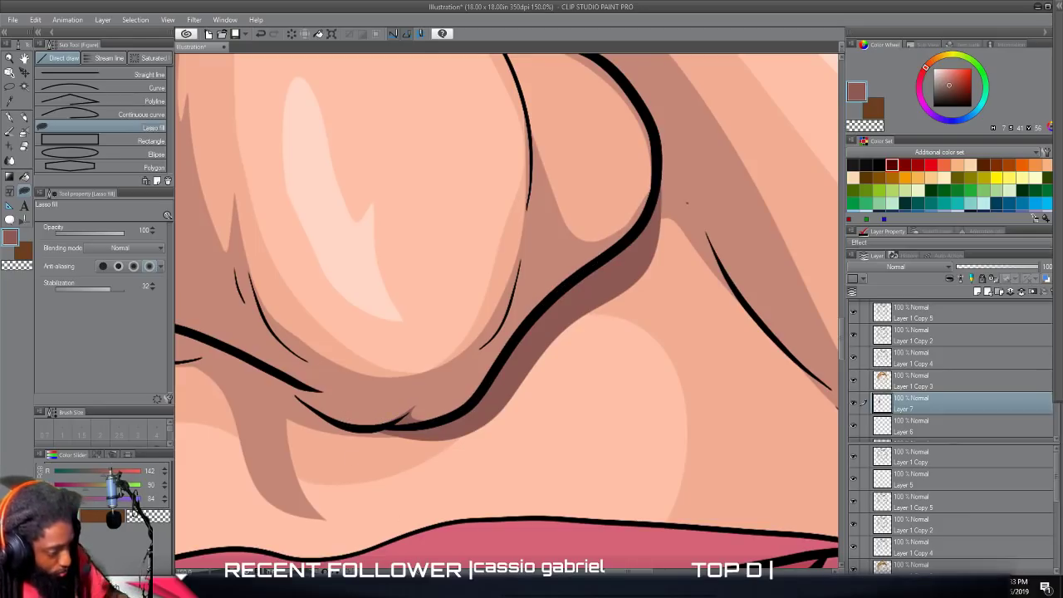
key("ctrl+minus")
key("ctrl+minus")
key("ctrl+minus")
key("ctrl+minus")
left_click_drag(687, 202, 730, 242)
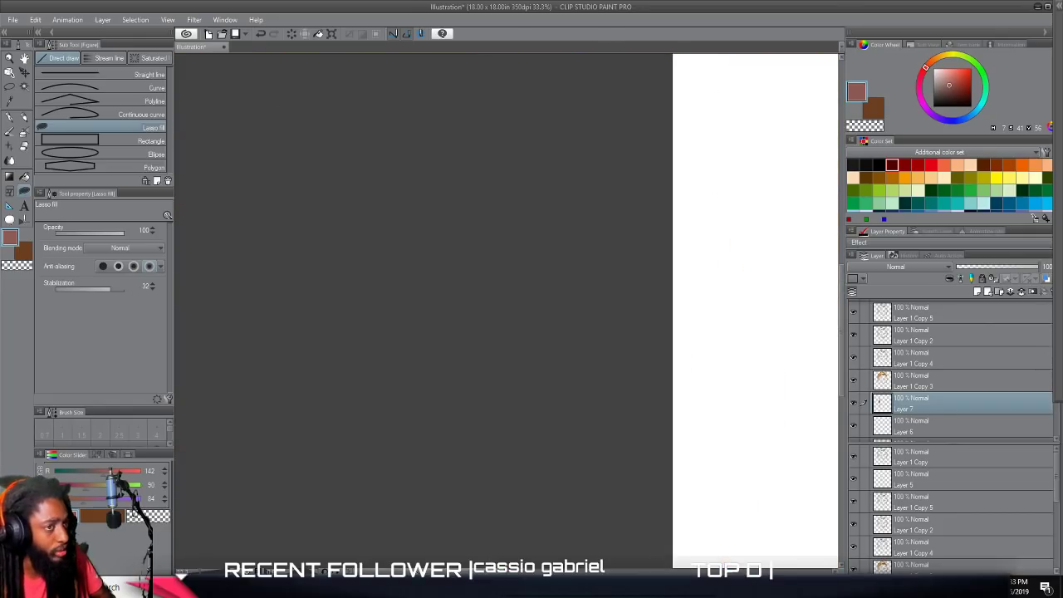
scroll(467, 503, "right", 13)
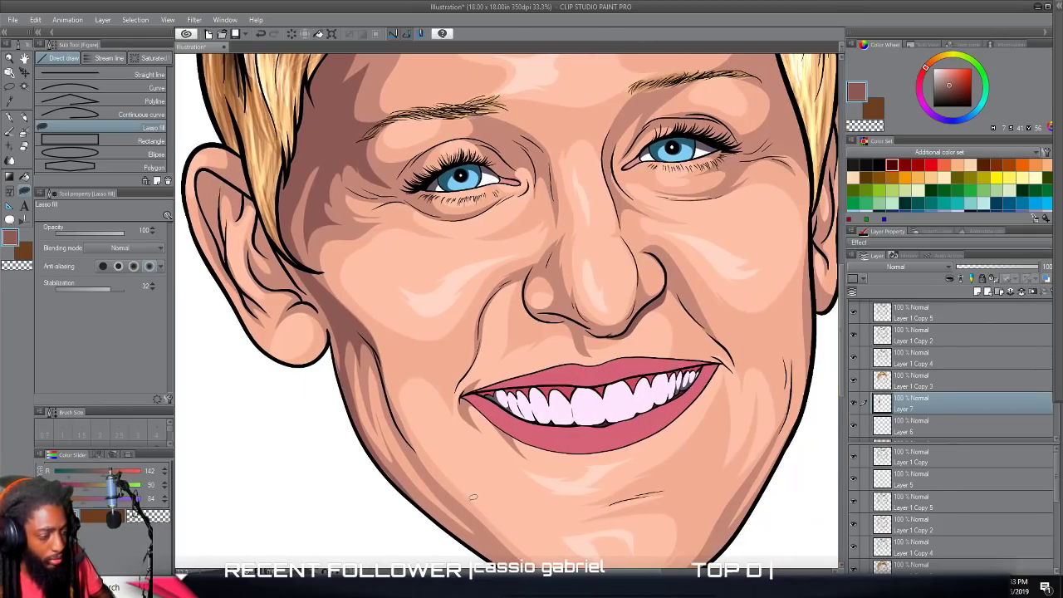
Lasso-fill a dark shadow on the skin between the earlobe and the cheek crease, at the top of the jawline.
scroll(473, 498, "up", 2)
scroll(473, 498, "left", 4)
scroll(473, 497, "up", 4)
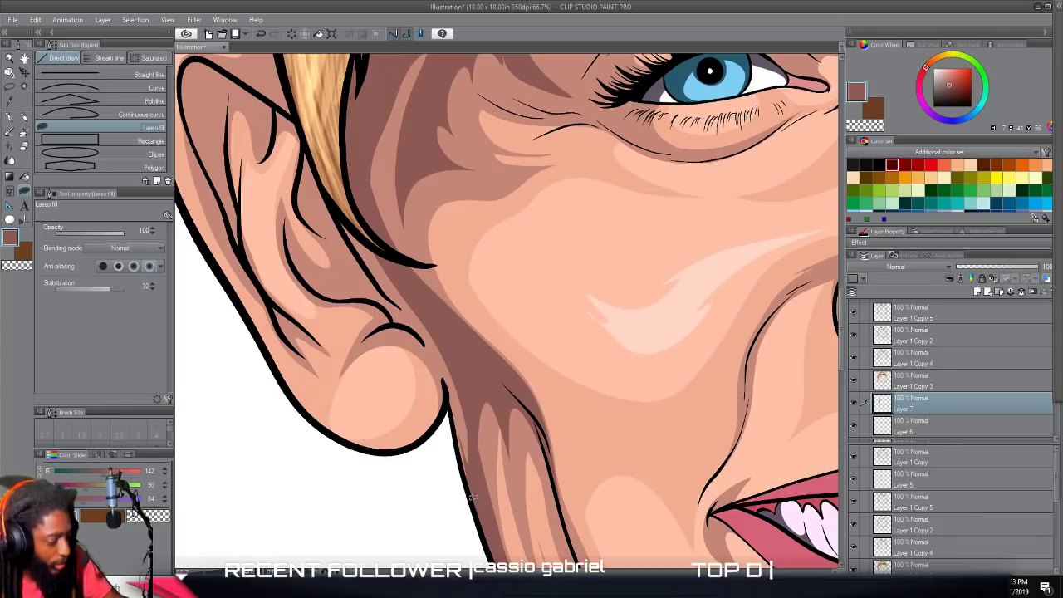
mouse_move(475, 425)
left_mouse_down()
mouse_move(477, 495)
mouse_move(445, 374)
left_mouse_up()
mouse_move(401, 324)
left_mouse_down()
mouse_move(339, 208)
mouse_move(419, 291)
mouse_move(497, 482)
left_mouse_up()
scroll(497, 482, "down", 5)
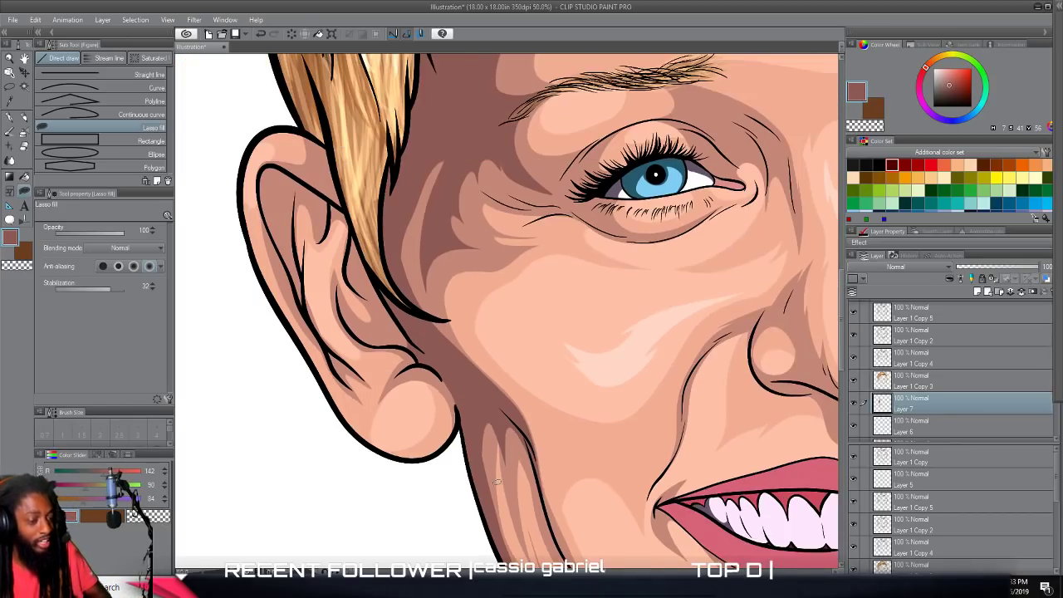
scroll(496, 486, "up", 3)
scroll(497, 486, "down", 3)
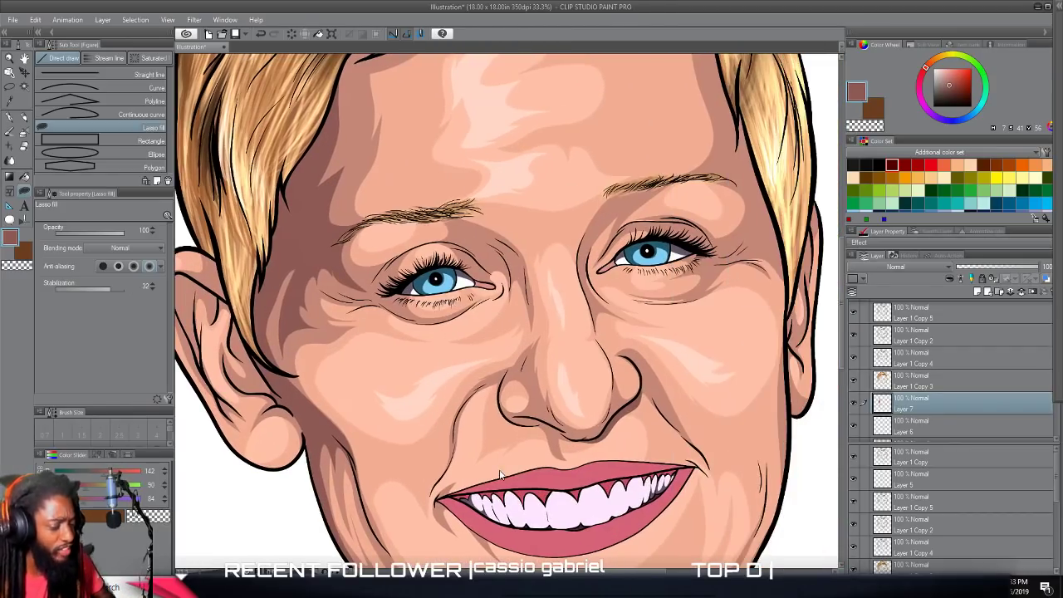
Lasso-fill a dark shadow from the viewer's-right eyebrow down the nose bridge, with a pointed notch above the inner eye corner.
scroll(506, 452, "up", 3)
scroll(526, 428, "up", 3)
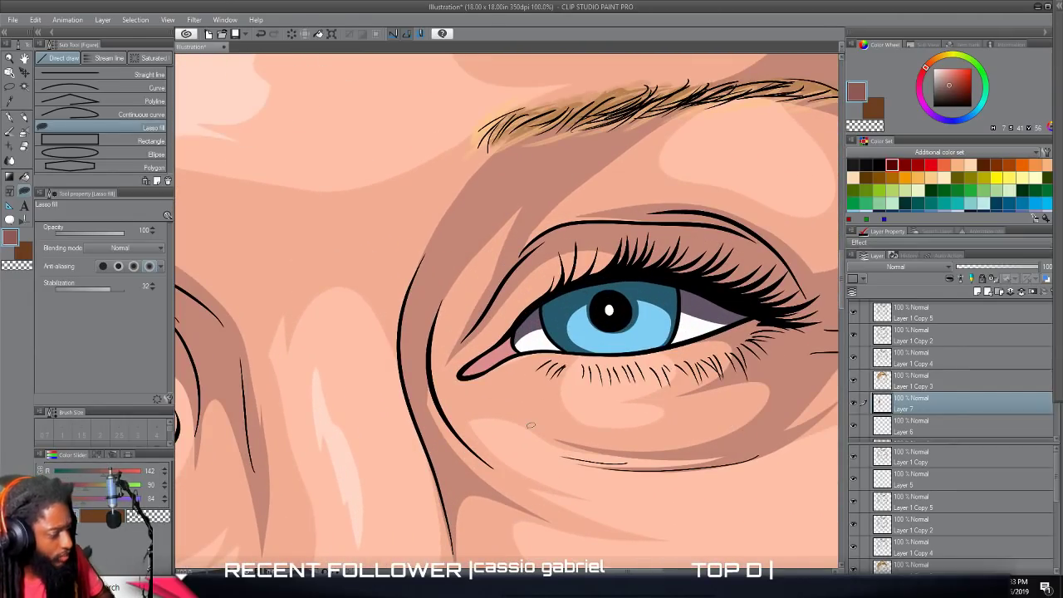
scroll(531, 425, "up", 1)
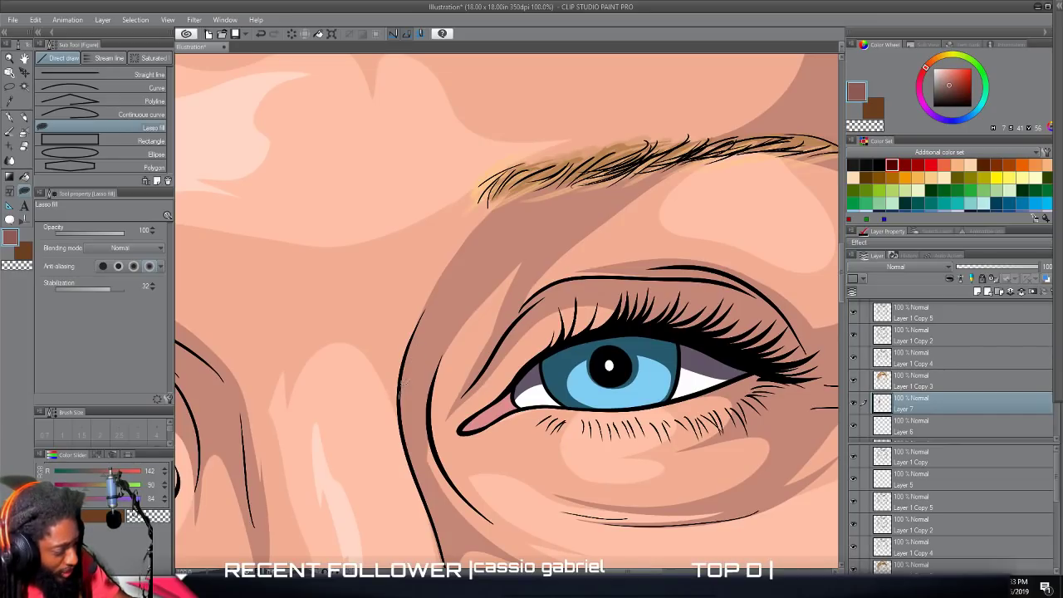
mouse_move(429, 401)
left_mouse_down()
mouse_move(431, 427)
mouse_move(438, 368)
left_mouse_up()
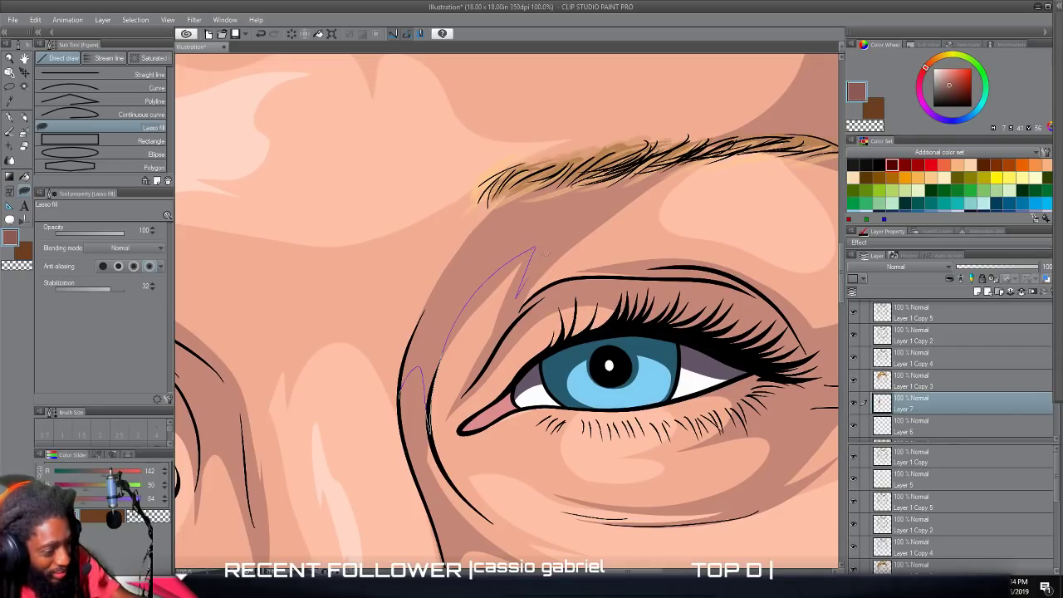
mouse_move(586, 231)
left_mouse_down()
mouse_move(719, 141)
mouse_move(599, 154)
left_mouse_up()
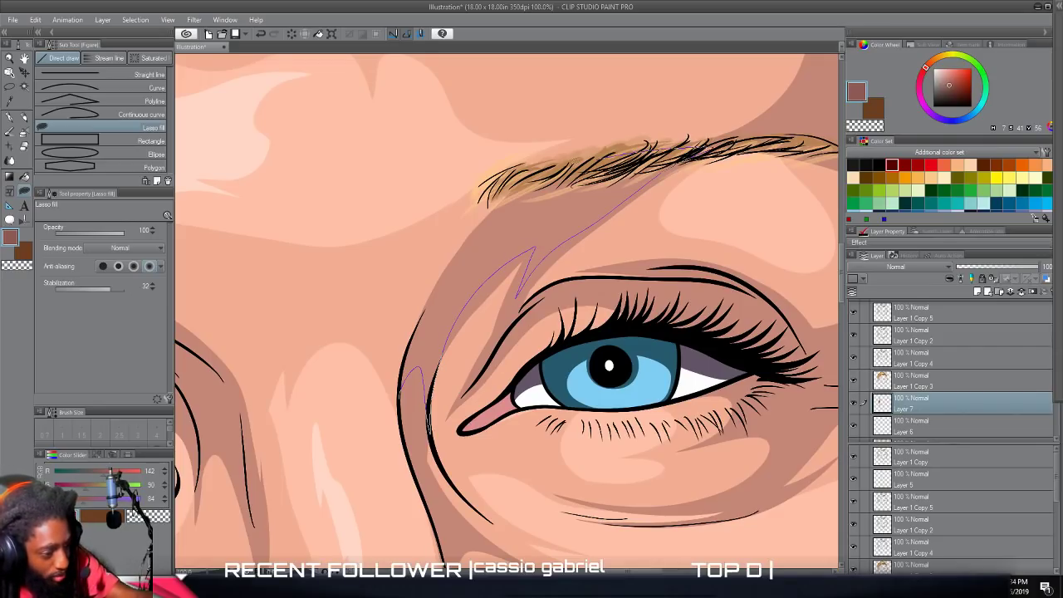
mouse_move(495, 197)
left_mouse_down()
mouse_move(429, 300)
mouse_move(403, 391)
left_mouse_up()
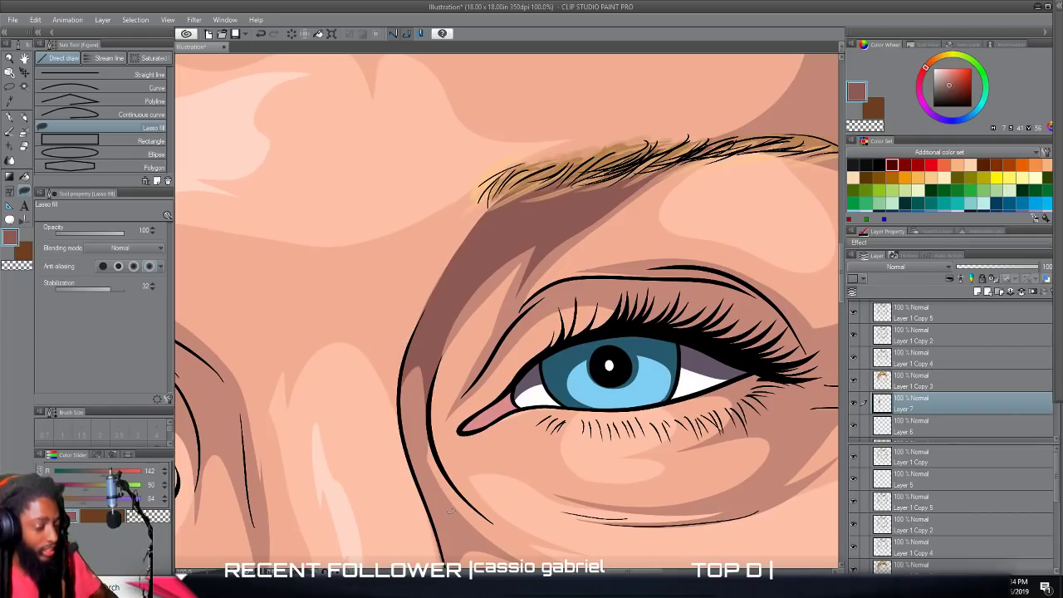
scroll(450, 511, "down", 2)
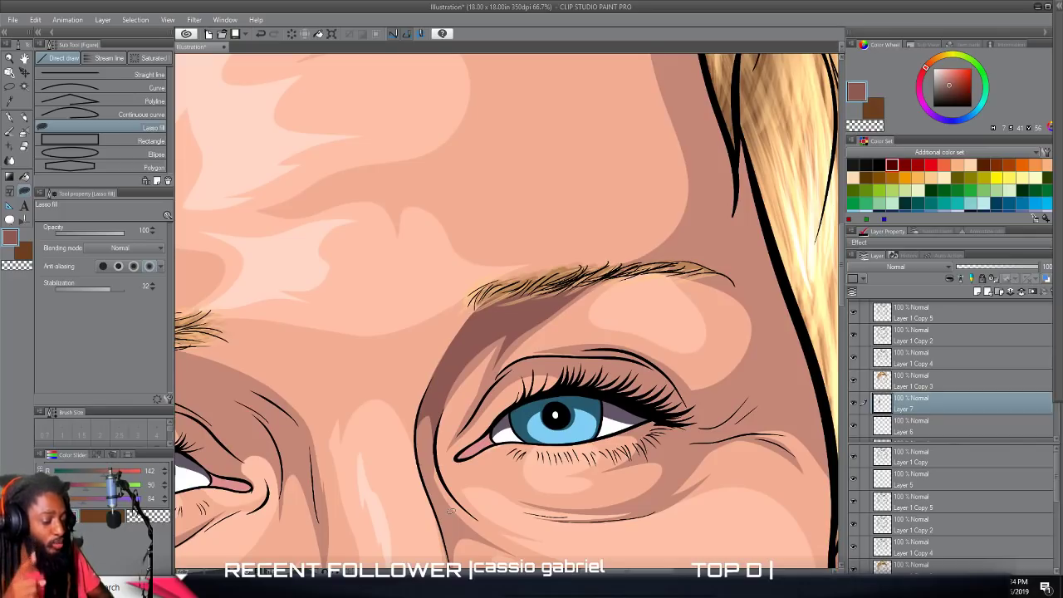
scroll(450, 510, "down", 5)
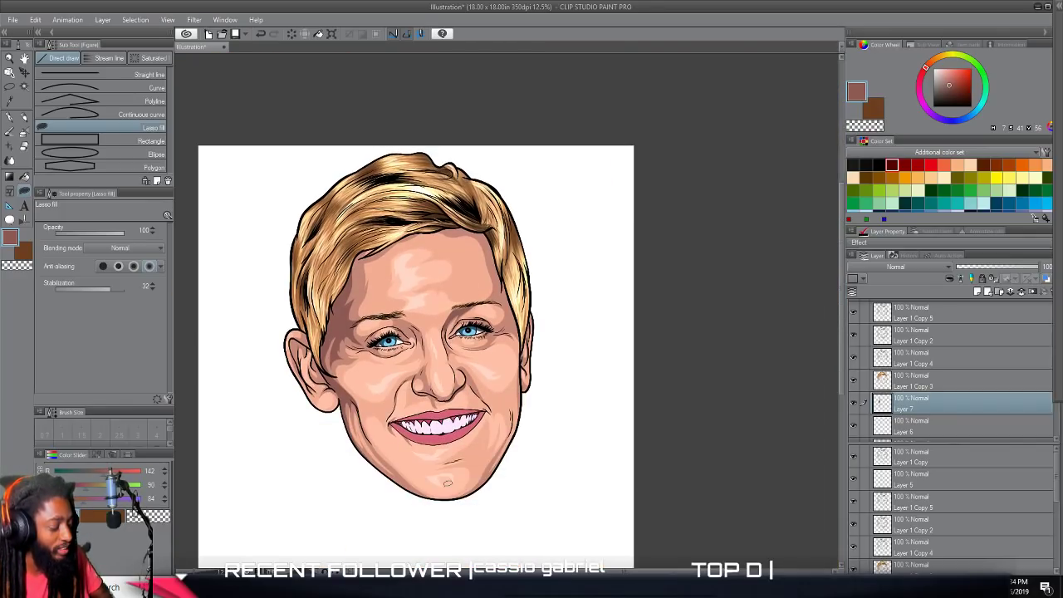
Lasso-fill a large dark shadow from the viewer's-left inner eyebrow over the eyelid to the nose bridge, leaving rounded lighter areas near the eye corner.
scroll(444, 494, "up", 1)
scroll(443, 491, "up", 1)
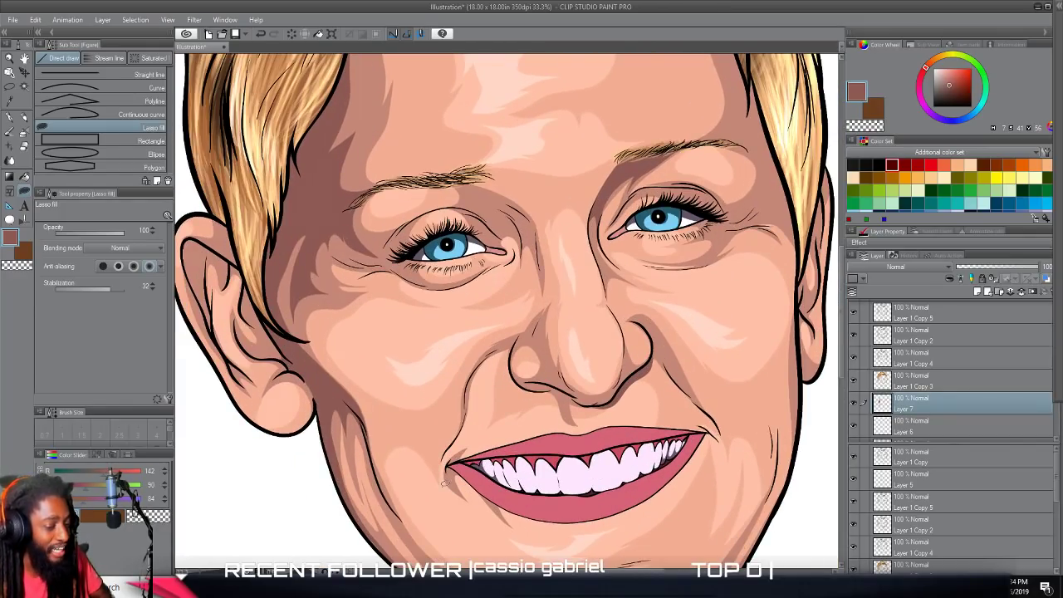
scroll(445, 481, "up", 5)
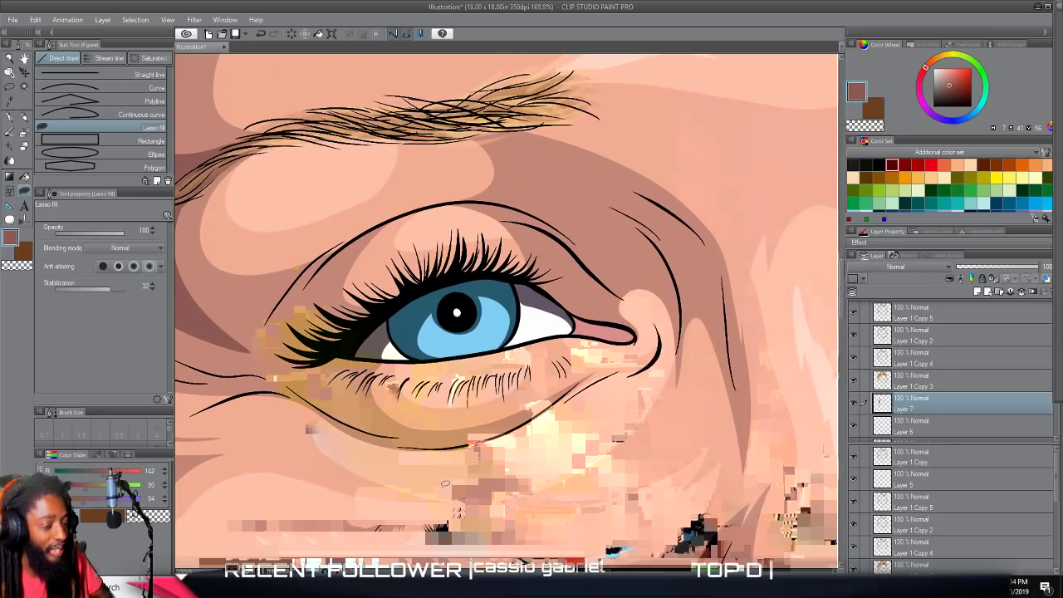
scroll(445, 484, "right", 3)
scroll(445, 483, "up", 2)
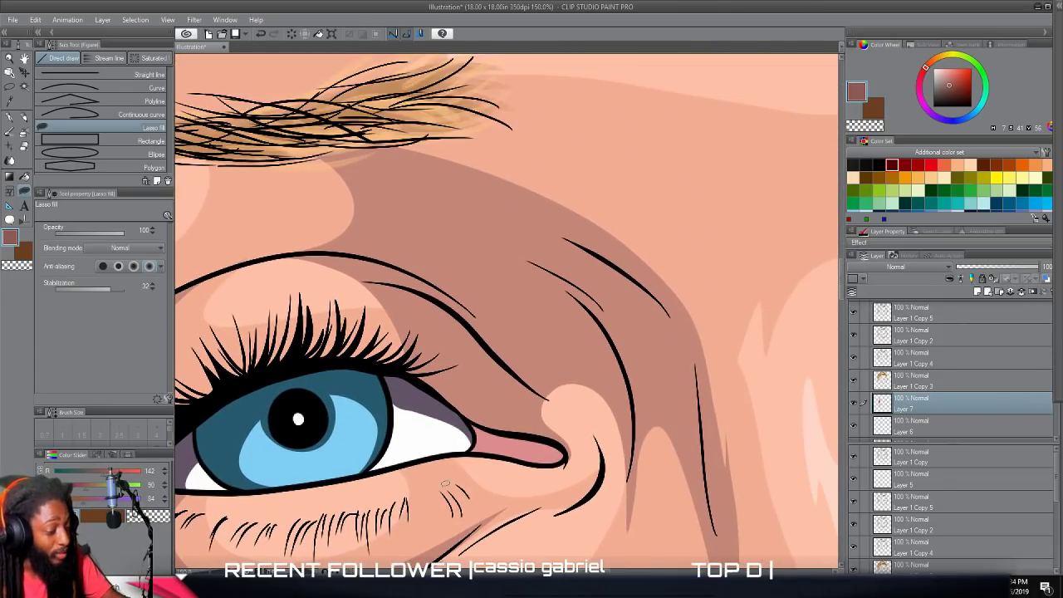
mouse_move(436, 342)
left_mouse_down()
mouse_move(429, 308)
mouse_move(371, 279)
left_mouse_up()
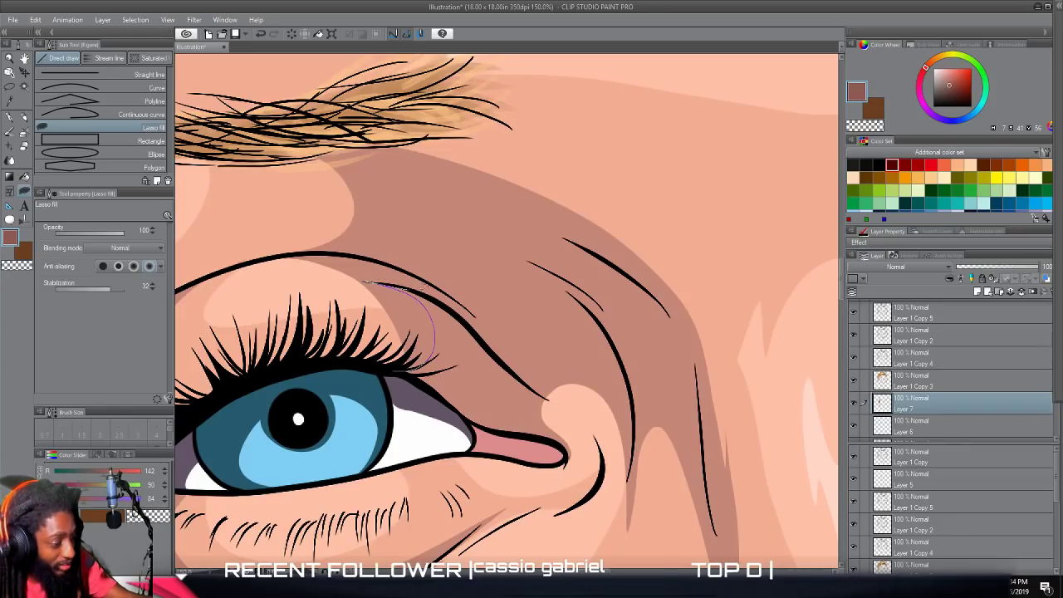
mouse_move(409, 237)
left_mouse_down()
mouse_move(391, 175)
mouse_move(287, 122)
mouse_move(513, 170)
mouse_move(637, 249)
mouse_move(671, 295)
mouse_move(691, 351)
mouse_move(705, 471)
mouse_move(696, 413)
mouse_move(664, 374)
mouse_move(648, 379)
mouse_move(635, 433)
mouse_move(631, 404)
mouse_move(586, 354)
mouse_move(514, 341)
mouse_move(521, 383)
mouse_move(480, 375)
left_mouse_up()
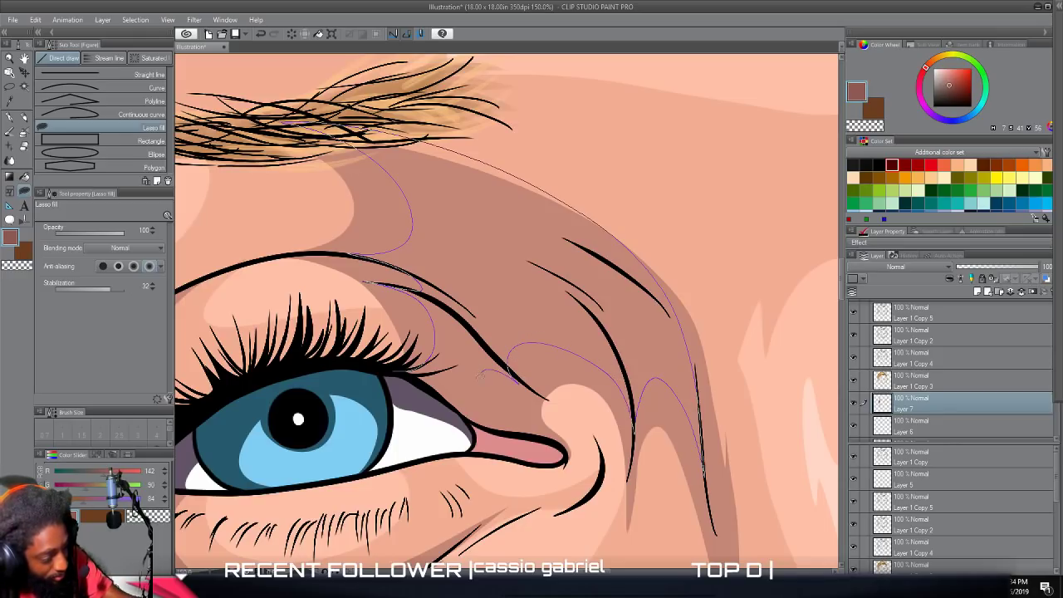
left_click_drag(535, 433, 496, 429)
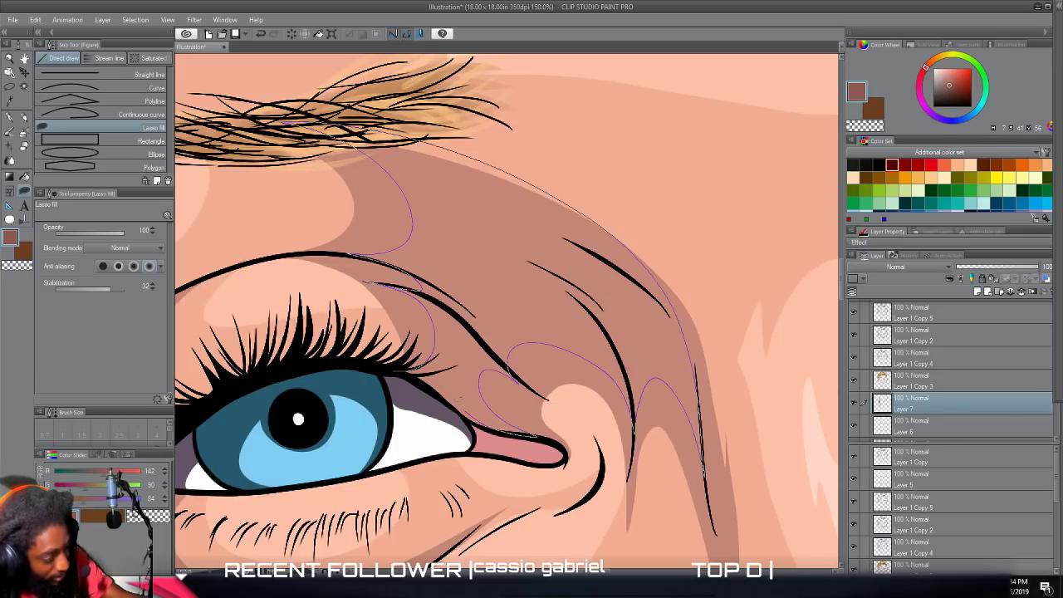
mouse_move(430, 382)
left_mouse_down()
mouse_move(387, 364)
mouse_move(408, 368)
left_mouse_up()
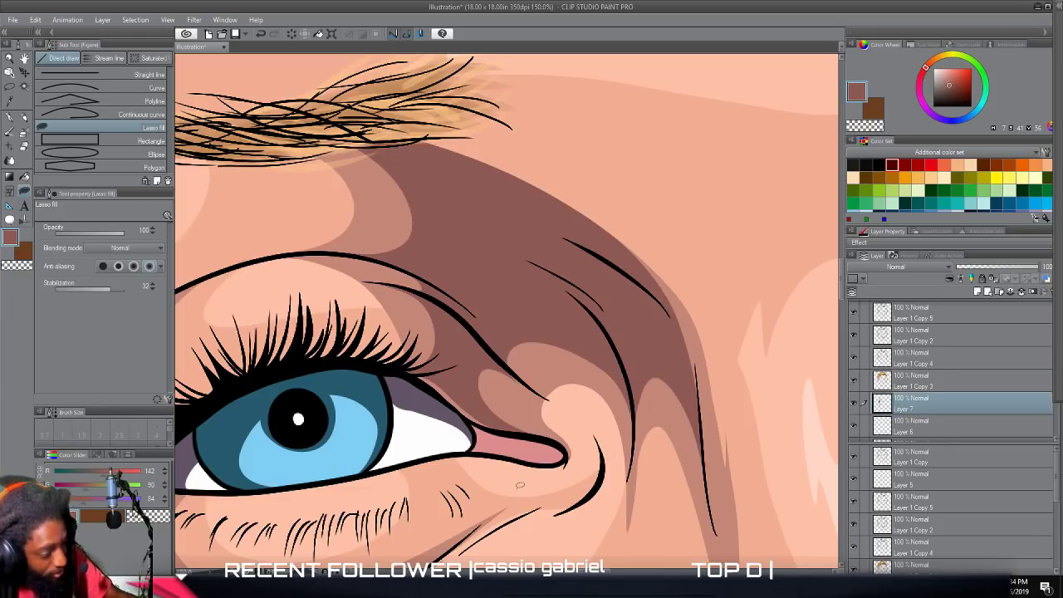
scroll(520, 485, "down", 3)
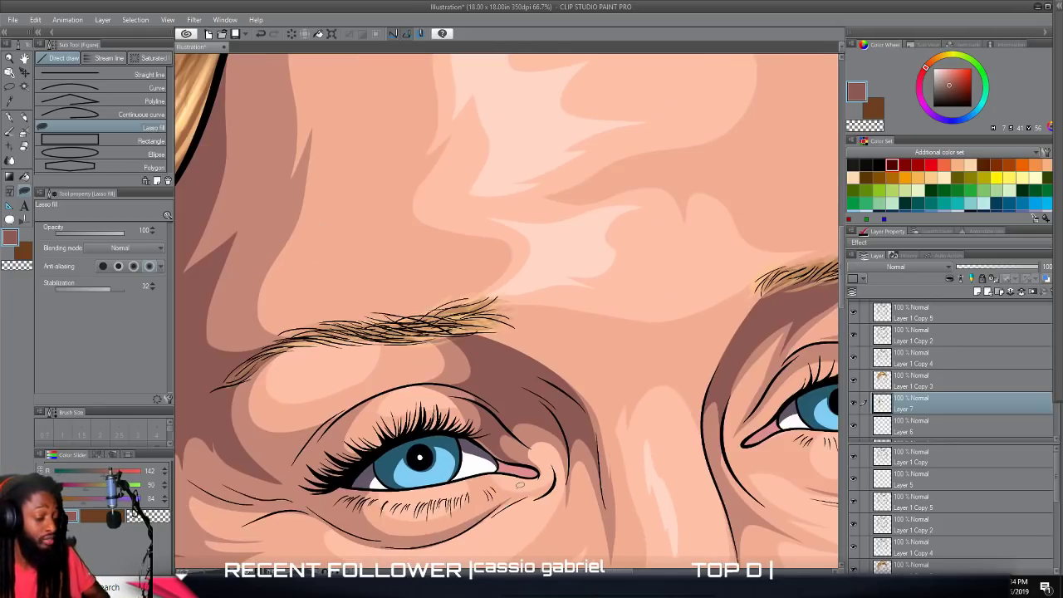
scroll(523, 482, "down", 1)
Lasso-fill the remaining gap in the dark shadow along the upper outline of the viewer's-left tear duct.
scroll(523, 481, "up", 3)
scroll(523, 479, "up", 2)
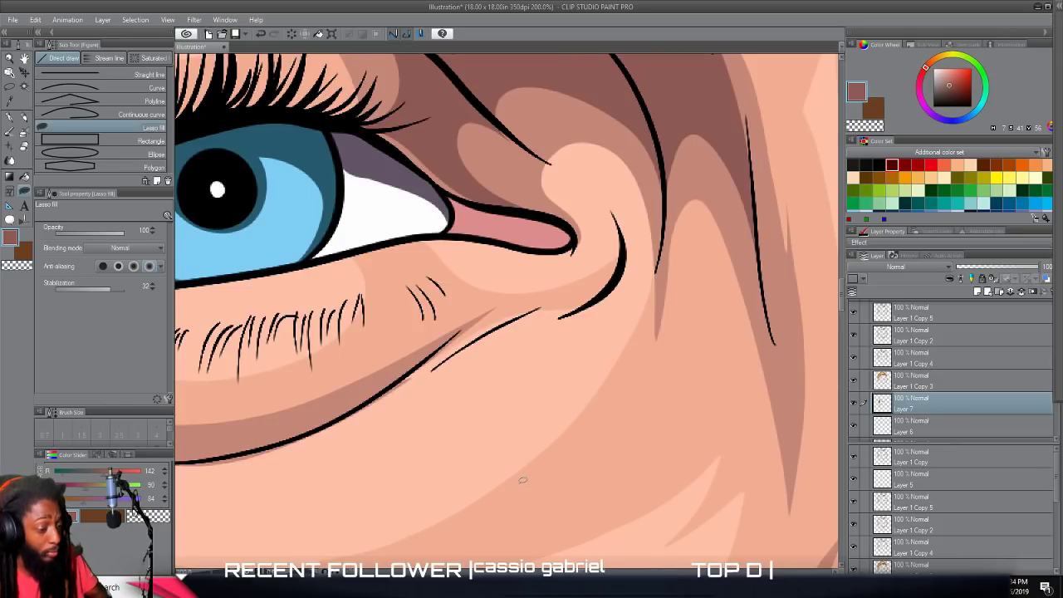
left_click_drag(493, 373, 455, 362)
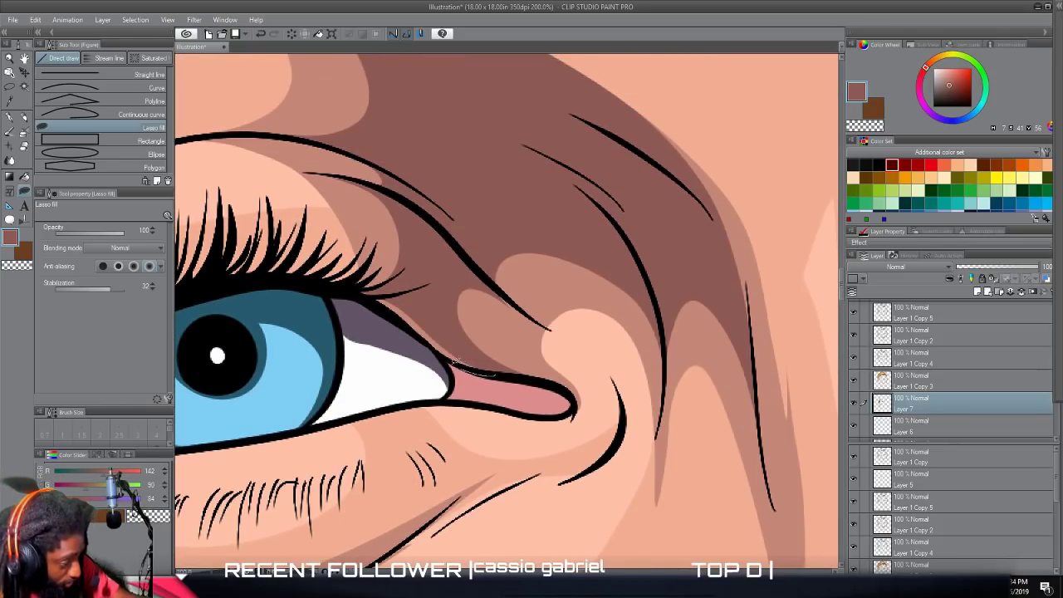
mouse_move(394, 314)
left_mouse_down()
mouse_move(354, 285)
mouse_move(312, 279)
mouse_move(389, 297)
mouse_move(494, 369)
left_mouse_up()
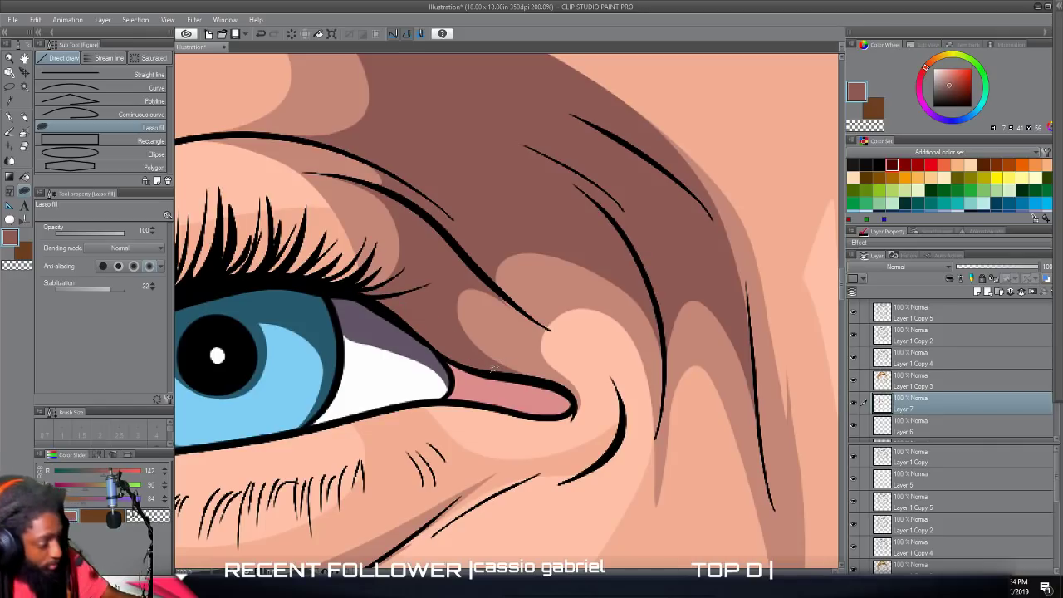
scroll(493, 368, "down", 3)
scroll(493, 369, "up", 5)
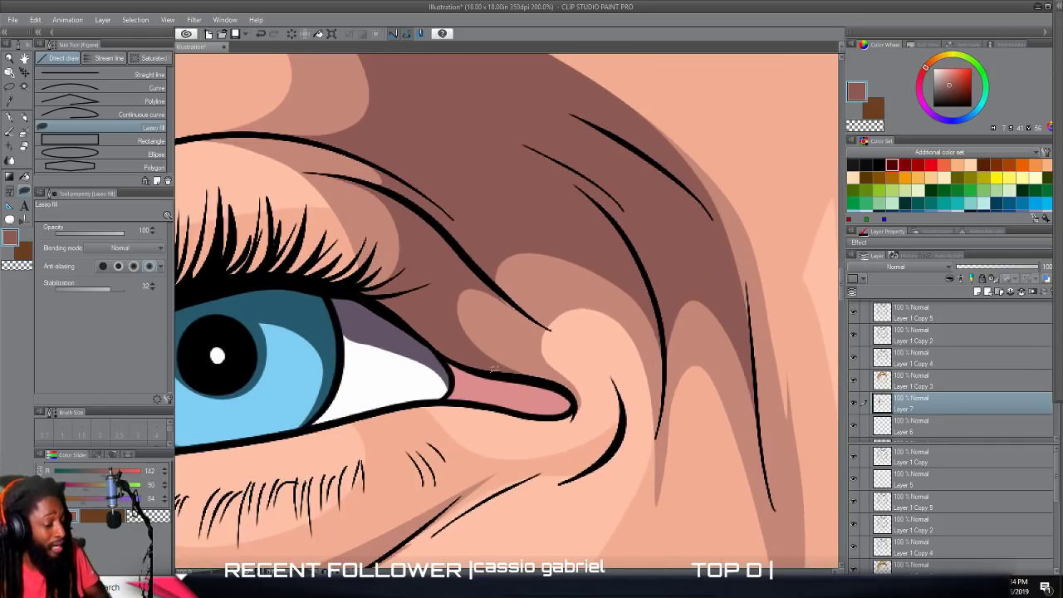
Lasso-fill a thin, pointed dark sliver beside the crease line on the viewer's-left side of the nose bridge.
scroll(494, 371, "up", 2)
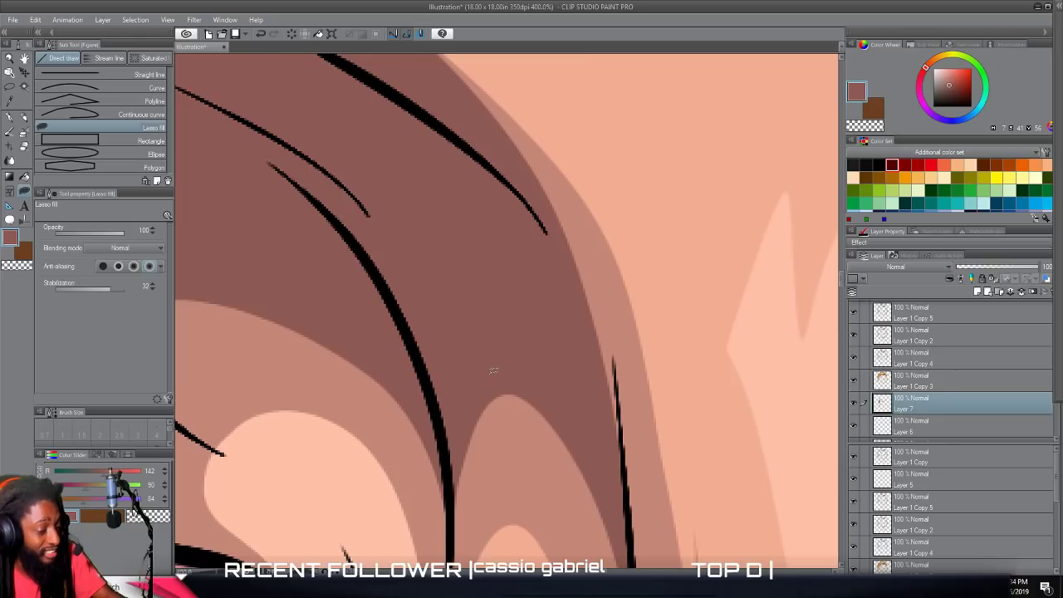
mouse_move(626, 487)
left_mouse_down()
mouse_move(607, 270)
mouse_move(590, 222)
mouse_move(614, 469)
mouse_move(622, 422)
mouse_move(601, 339)
mouse_move(619, 500)
left_mouse_up()
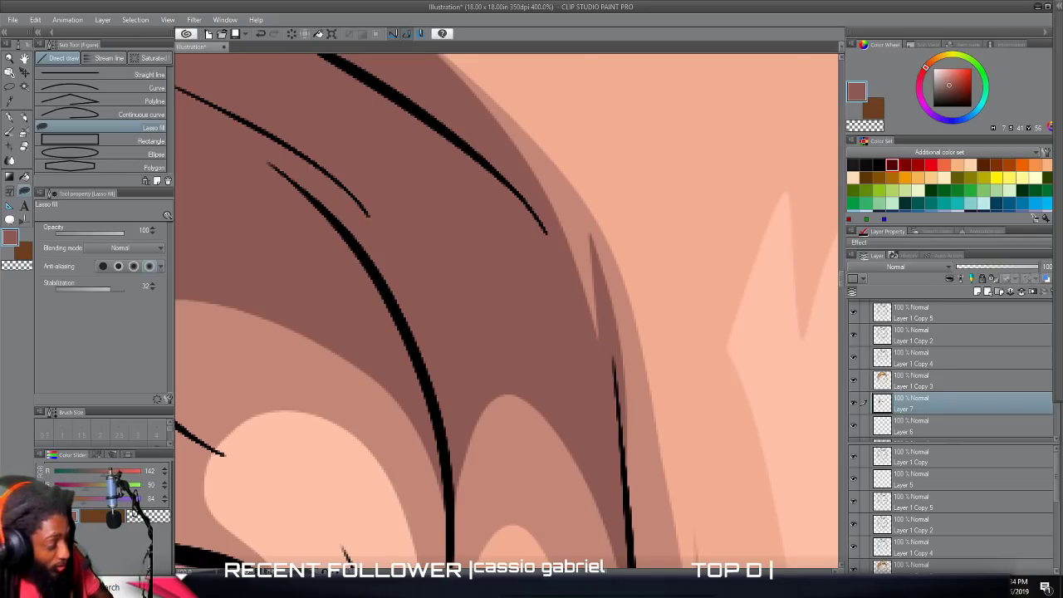
key("ctrl+minus")
key("ctrl+minus")
key("ctrl+minus")
key("ctrl+minus")
key("ctrl+minus")
key("ctrl+minus")
key("ctrl+minus")
key("ctrl+minus")
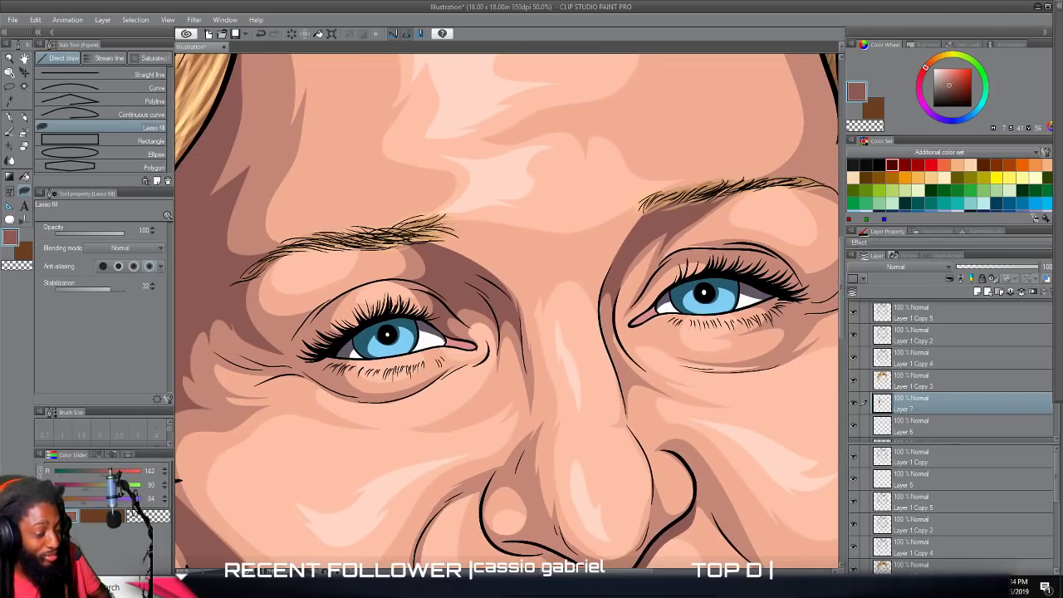
key("ctrl+minus")
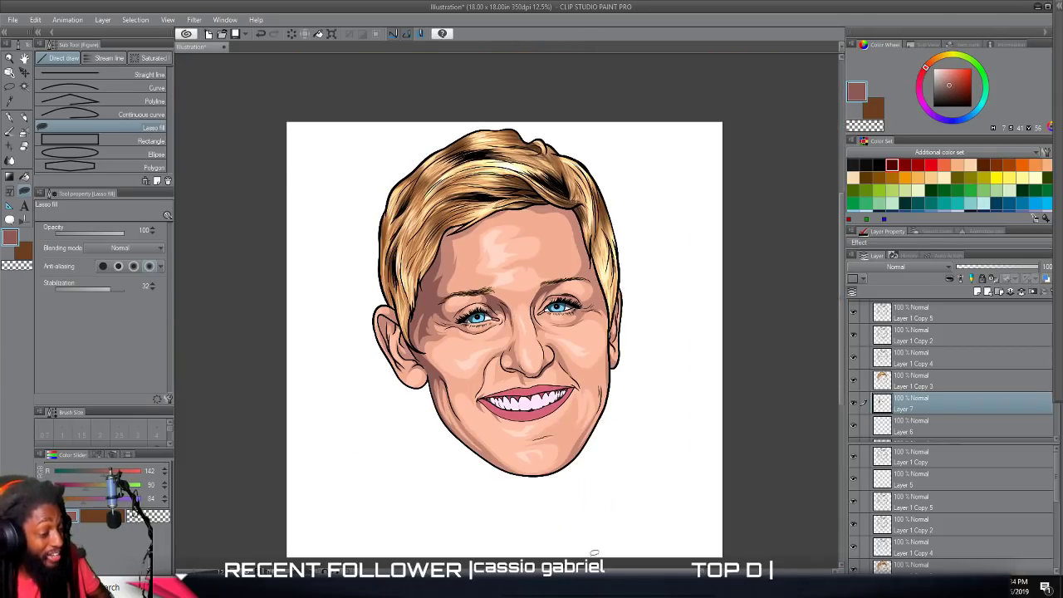
Lasso-fill dark shadow along the hairline at the viewer's-left temple and beneath the fringe across the upper forehead.
scroll(594, 555, "up", 2)
scroll(598, 536, "up", 3)
scroll(599, 533, "up", 4)
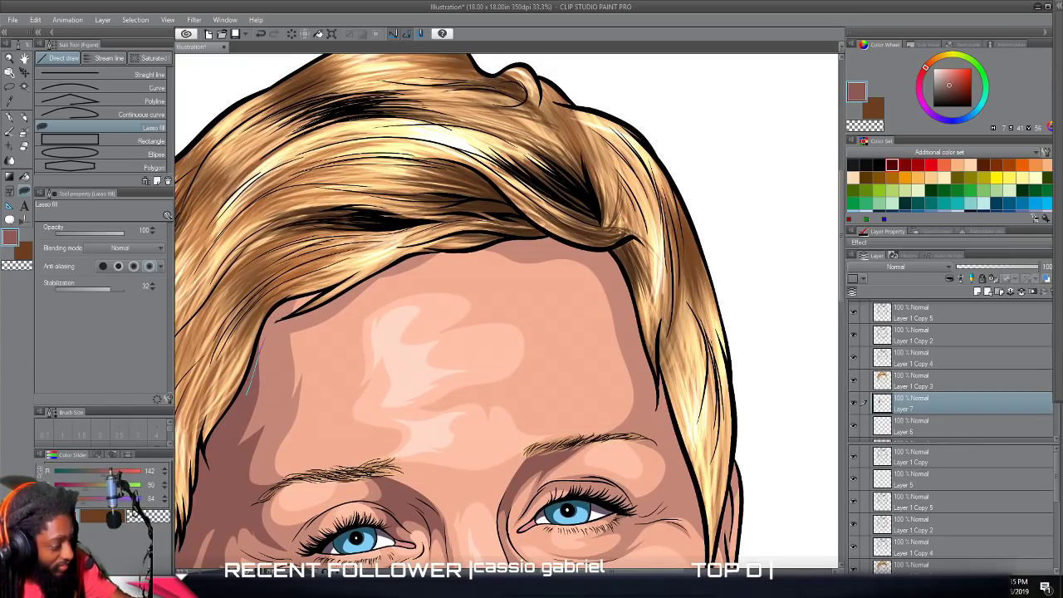
mouse_move(318, 310)
left_mouse_down()
mouse_move(407, 259)
mouse_move(542, 233)
mouse_move(369, 228)
mouse_move(334, 243)
left_mouse_up()
left_click_drag(265, 296, 255, 367)
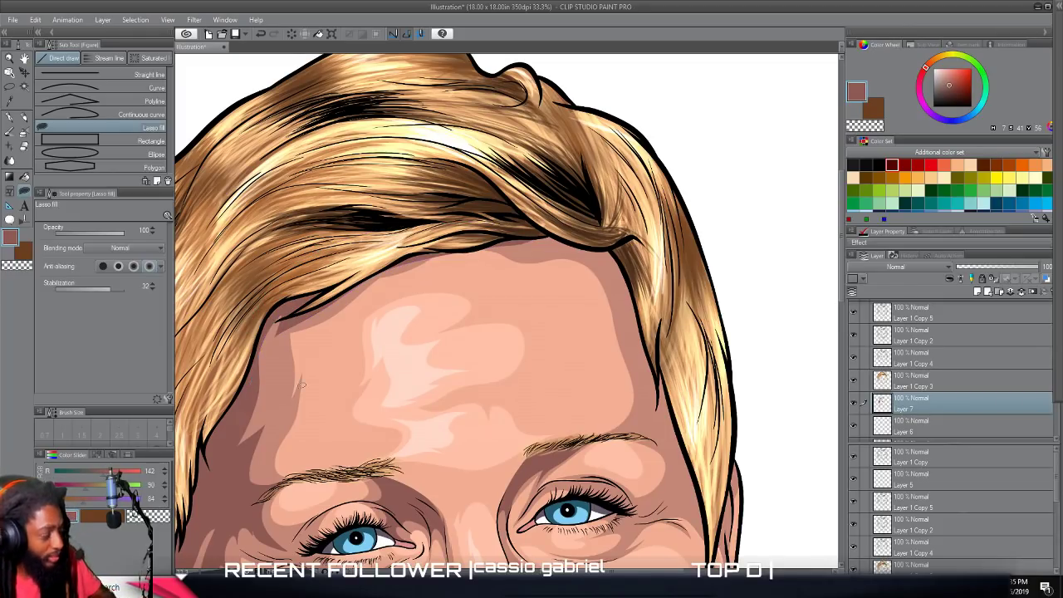
scroll(298, 388, "up", 3)
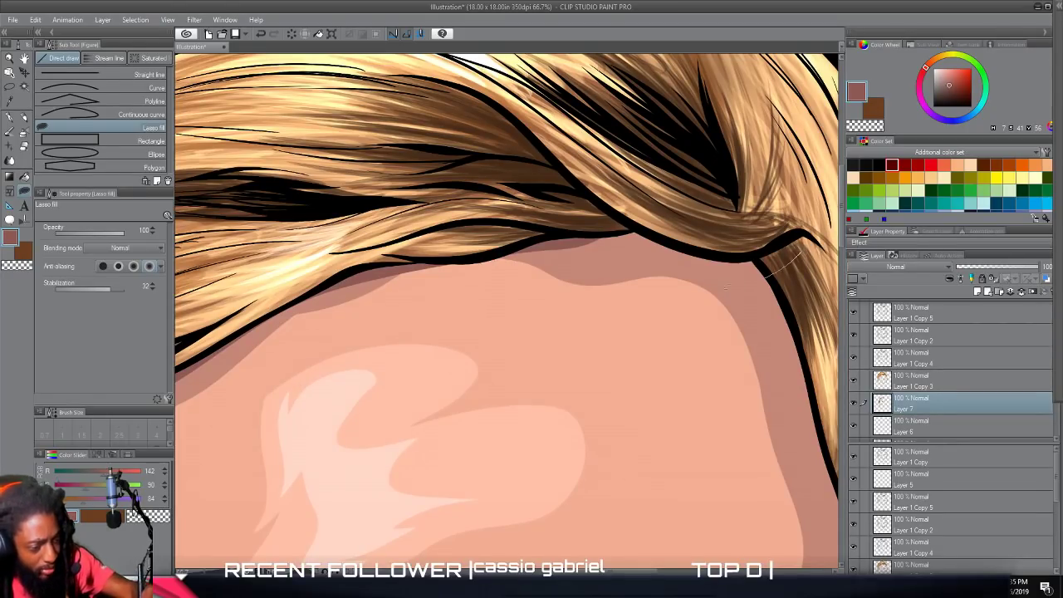
mouse_move(726, 286)
left_mouse_down()
mouse_move(550, 253)
mouse_move(412, 275)
mouse_move(378, 268)
mouse_move(409, 232)
mouse_move(573, 204)
left_mouse_up()
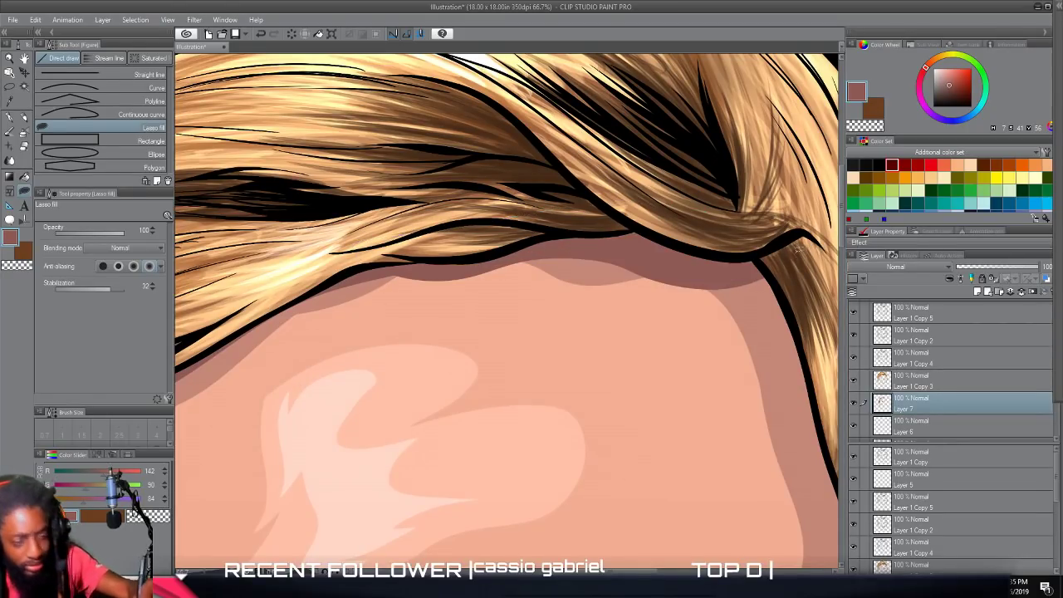
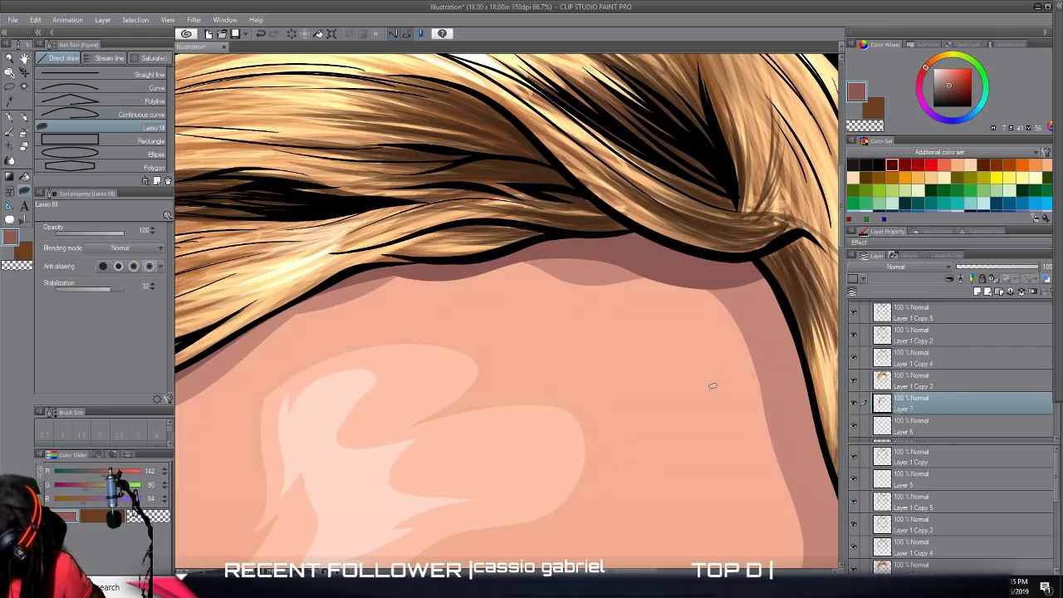
Fill a darker shadow along the forehead's right edge, following the hairline down towards the eyebrow.
scroll(707, 394, "down", 4)
left_click_drag(704, 395, 694, 285)
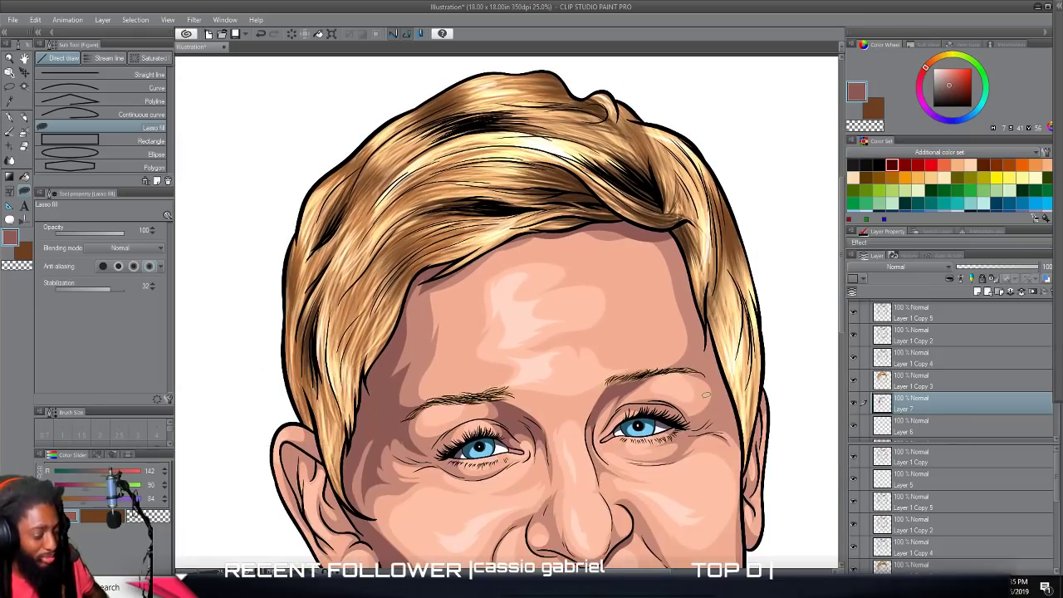
scroll(702, 401, "up", 3)
scroll(482, 394, "up", 1)
left_click_drag(499, 299, 498, 520)
mouse_move(550, 303)
left_mouse_down()
mouse_move(562, 377)
mouse_move(544, 474)
mouse_move(522, 504)
mouse_move(541, 445)
mouse_move(505, 334)
left_mouse_up()
mouse_move(481, 242)
left_mouse_down()
mouse_move(429, 189)
mouse_move(415, 149)
left_mouse_up()
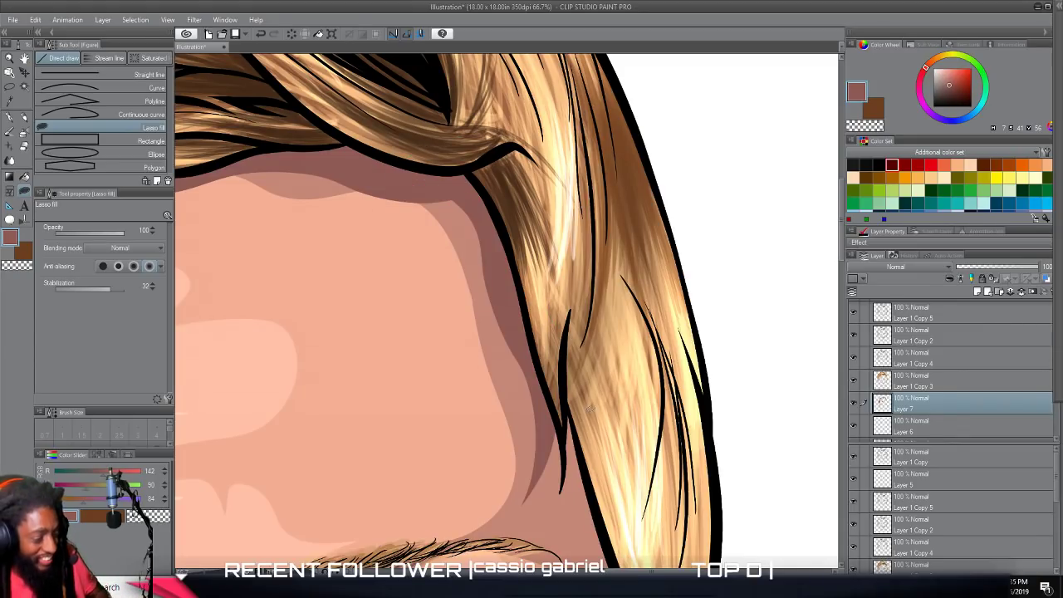
Fill a dark brown-red shadow around the outer corner of the portrait's left-hand eye and across the temple.
scroll(589, 408, "down", 5)
scroll(594, 420, "down", 2)
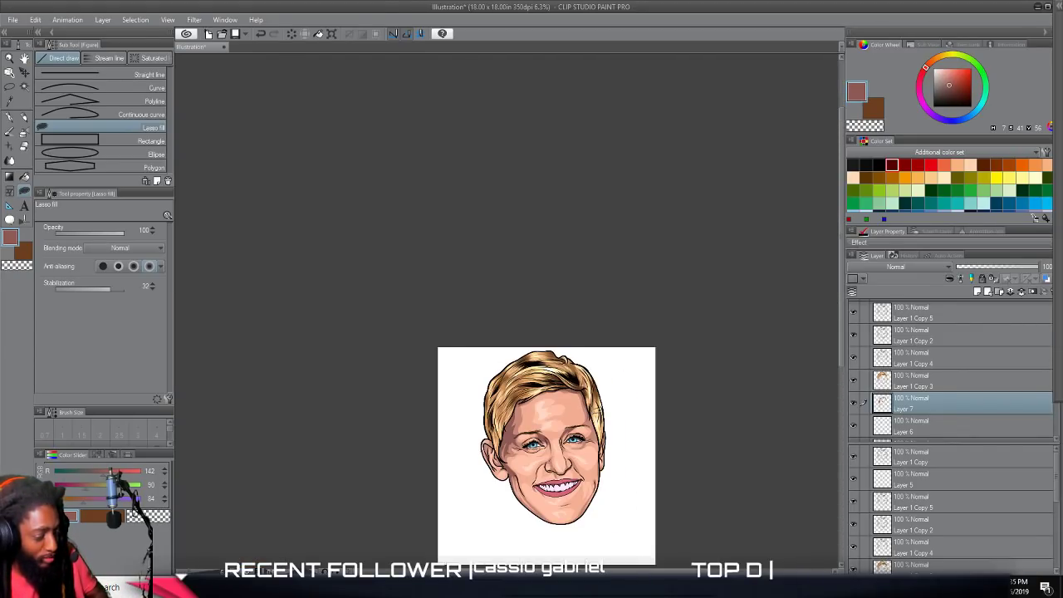
scroll(595, 418, "up", 5)
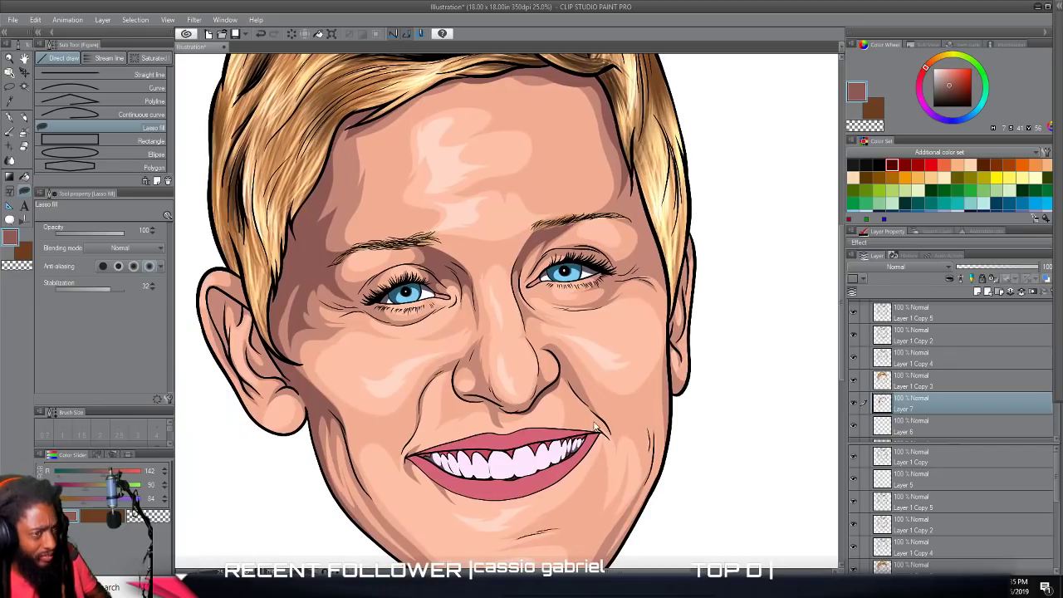
scroll(595, 422, "up", 5)
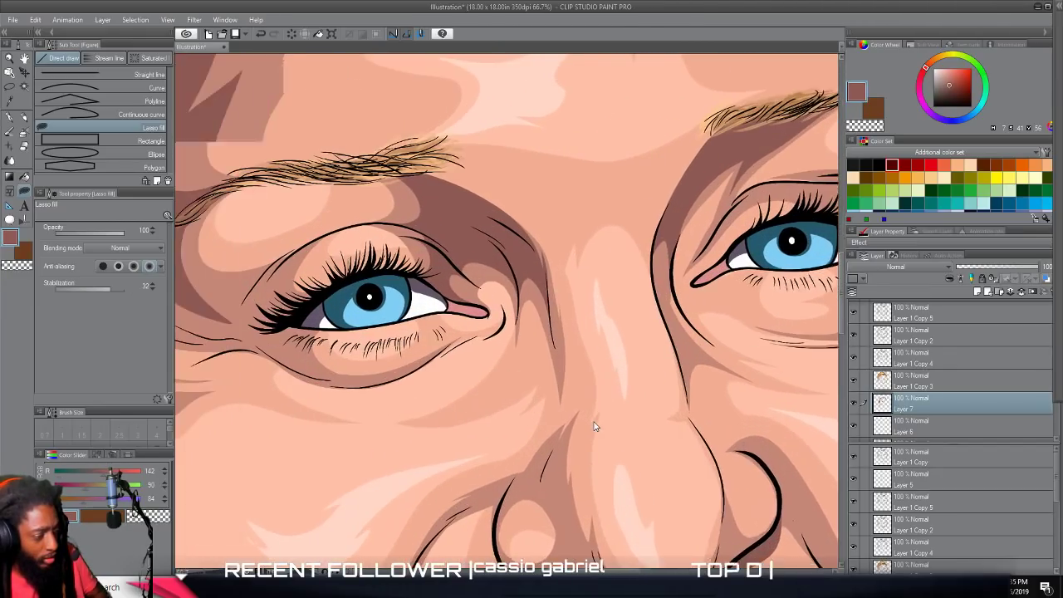
scroll(597, 418, "up", 3)
scroll(598, 418, "left", 2)
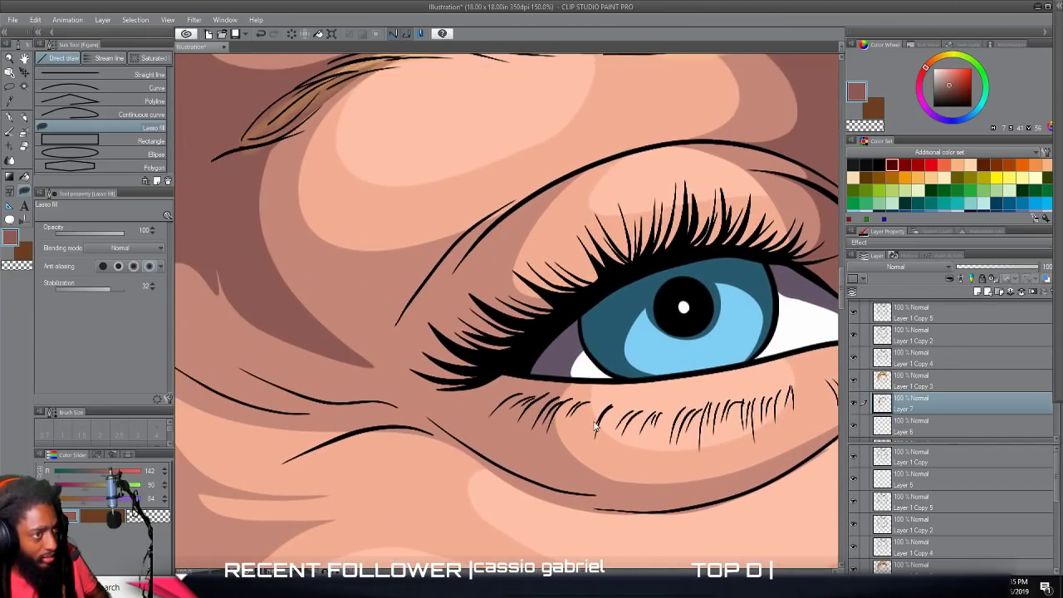
scroll(597, 419, "up", 1)
mouse_move(346, 336)
left_mouse_down()
mouse_move(470, 337)
mouse_move(531, 279)
mouse_move(520, 308)
mouse_move(587, 253)
mouse_move(692, 203)
mouse_move(603, 265)
mouse_move(606, 318)
mouse_move(717, 310)
mouse_move(515, 440)
mouse_move(383, 420)
mouse_move(267, 304)
mouse_move(325, 334)
left_mouse_up()
scroll(385, 461, "down", 6)
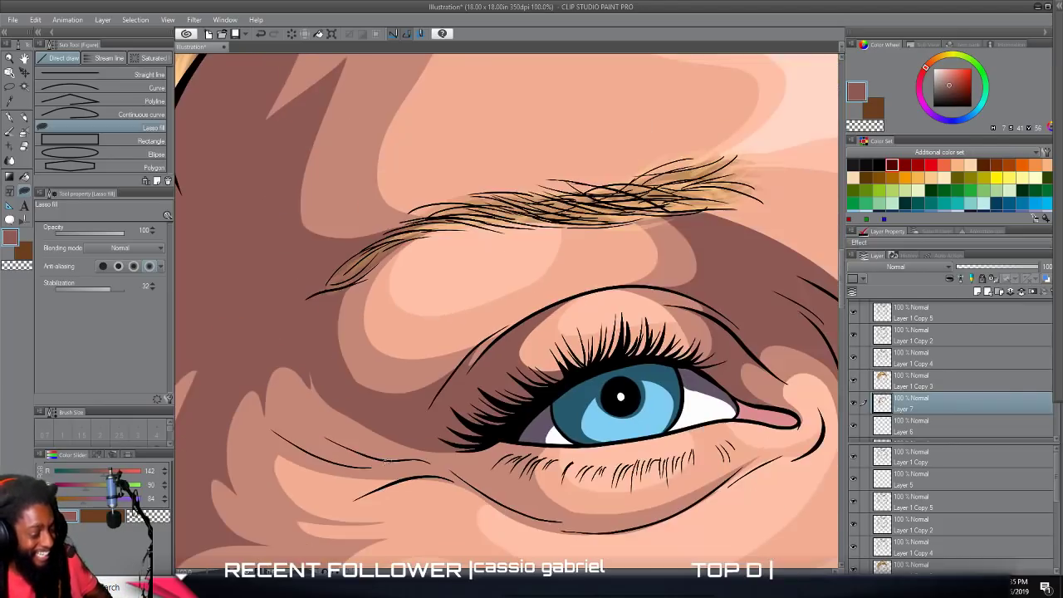
Fill a dark shadow on the upper eyelid of the right-hand eye, extending past its outer corner.
scroll(411, 463, "up", 1)
scroll(411, 463, "up", 5)
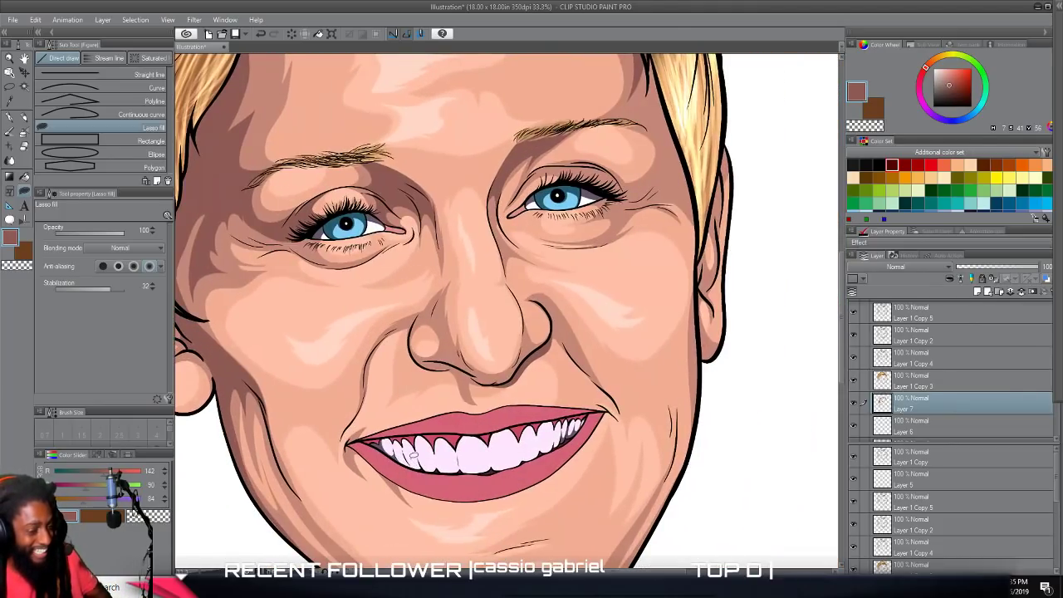
scroll(410, 459, "up", 3)
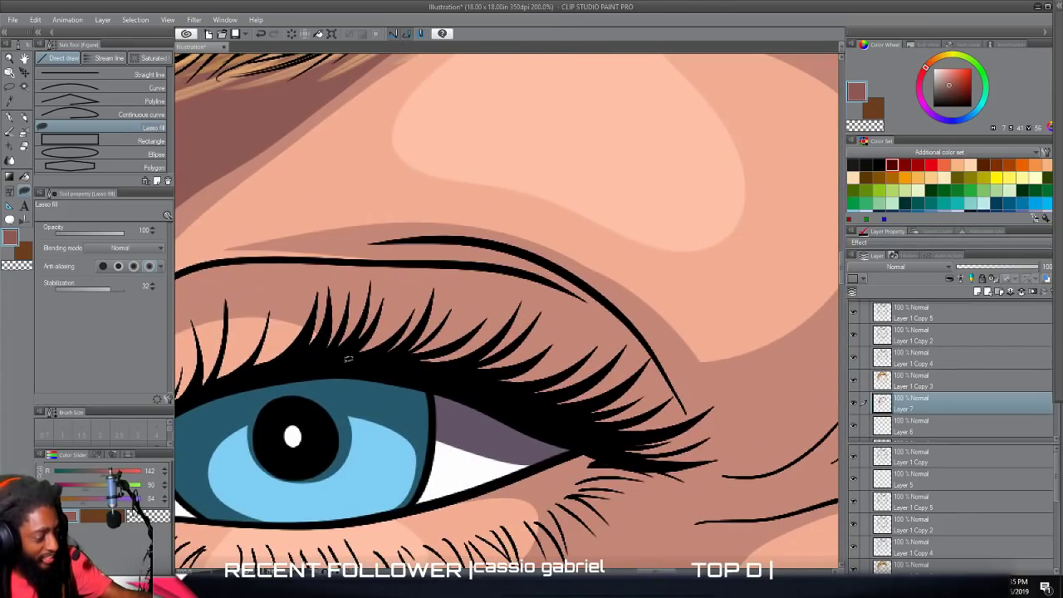
mouse_move(348, 359)
left_mouse_down()
mouse_move(374, 294)
mouse_move(316, 263)
mouse_move(264, 257)
mouse_move(505, 270)
mouse_move(597, 300)
mouse_move(681, 387)
left_mouse_up()
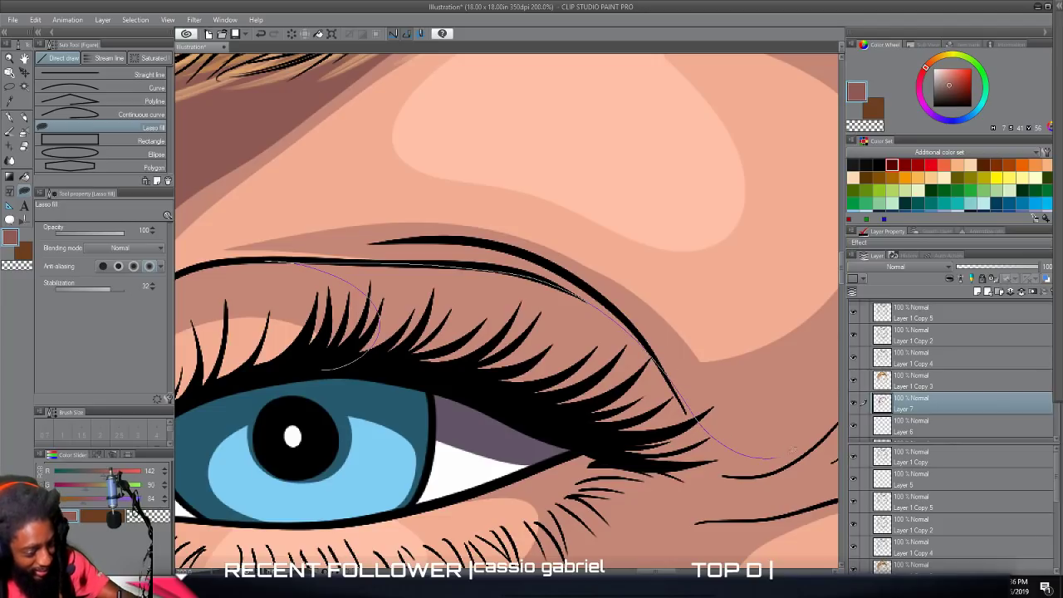
mouse_move(819, 444)
left_mouse_down()
mouse_move(766, 476)
mouse_move(685, 467)
mouse_move(462, 377)
mouse_move(385, 363)
left_mouse_up()
scroll(396, 358, "down", 8)
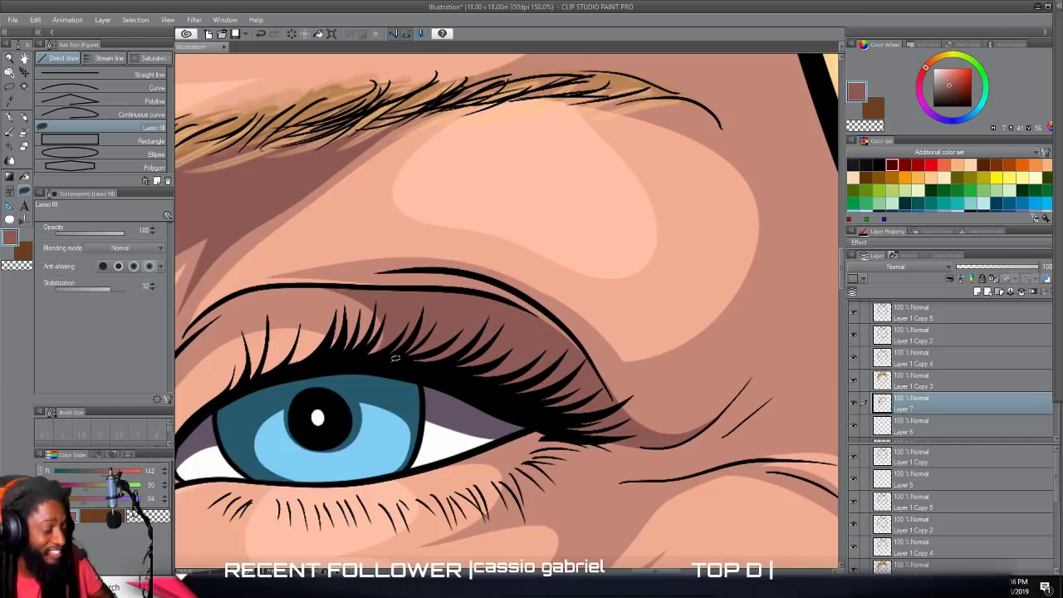
scroll(406, 366, "down", 2)
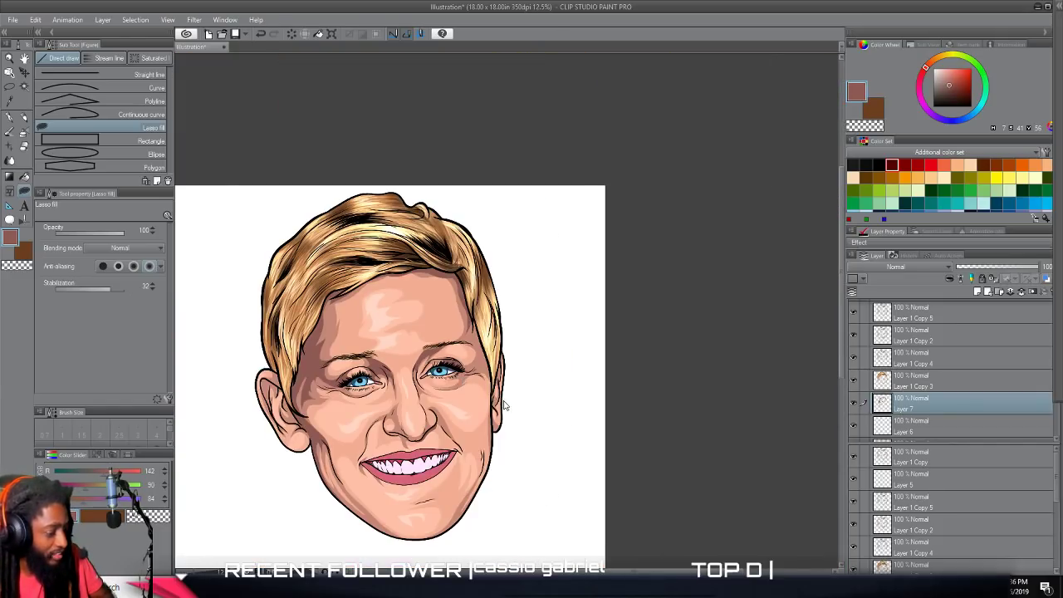
Fill a dark shadow between the nose bridge and the inner corner of the right-hand eye.
scroll(539, 399, "up", 5)
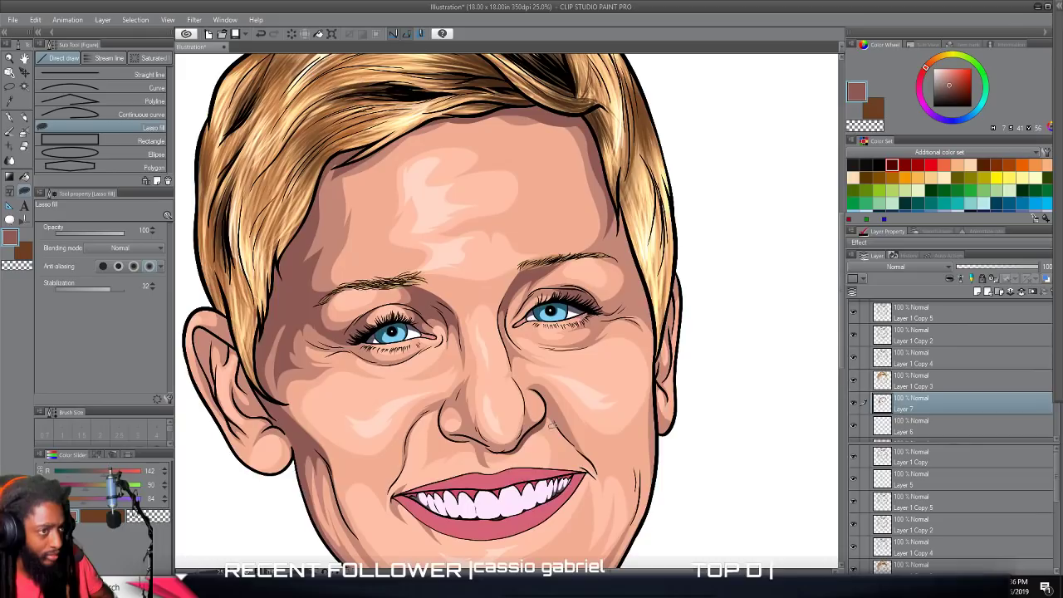
scroll(551, 426, "up", 2)
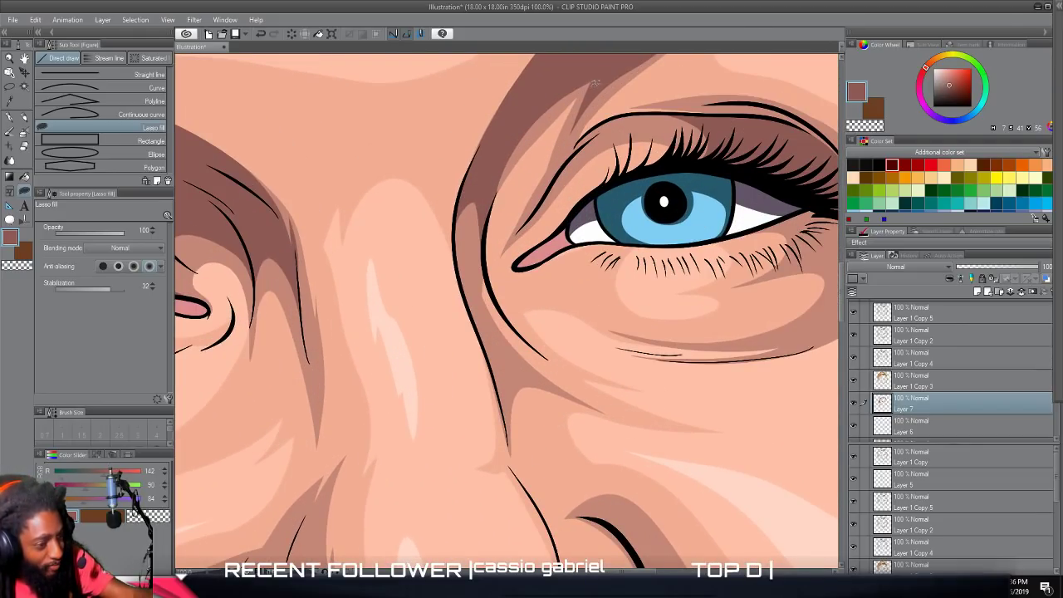
mouse_move(542, 144)
left_mouse_down()
mouse_move(496, 220)
mouse_move(486, 281)
mouse_move(497, 331)
left_mouse_up()
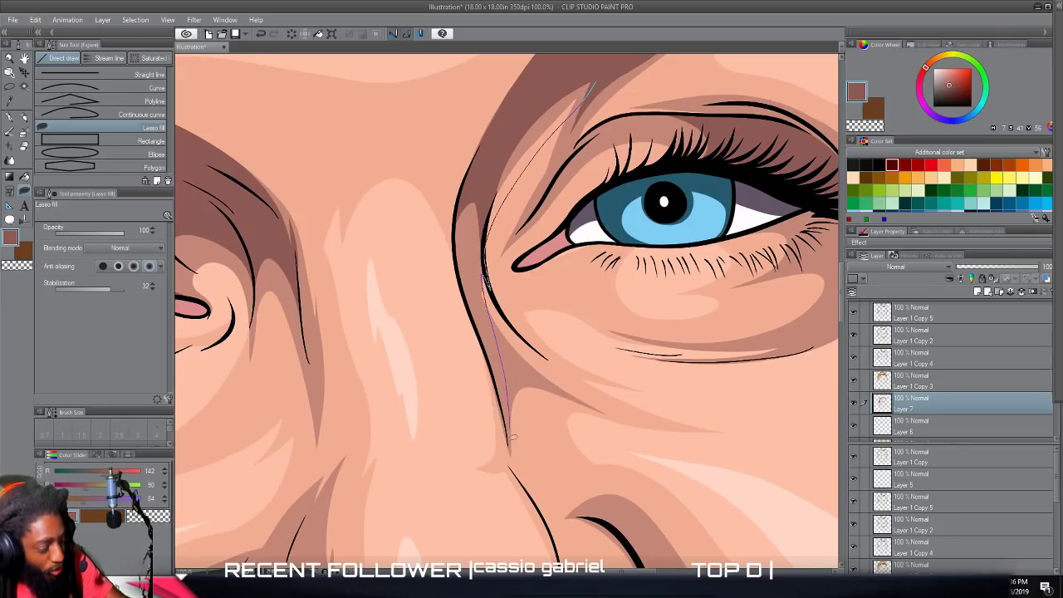
mouse_move(530, 489)
left_mouse_down()
mouse_move(459, 275)
mouse_move(458, 200)
mouse_move(474, 155)
left_mouse_up()
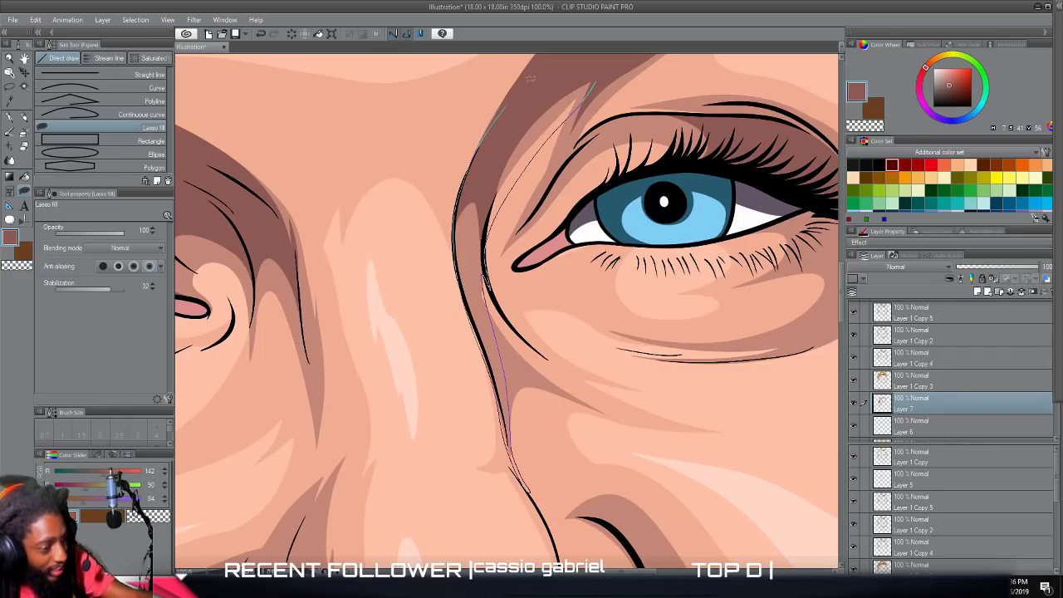
left_click_drag(526, 80, 597, 89)
scroll(597, 102, "down", 2)
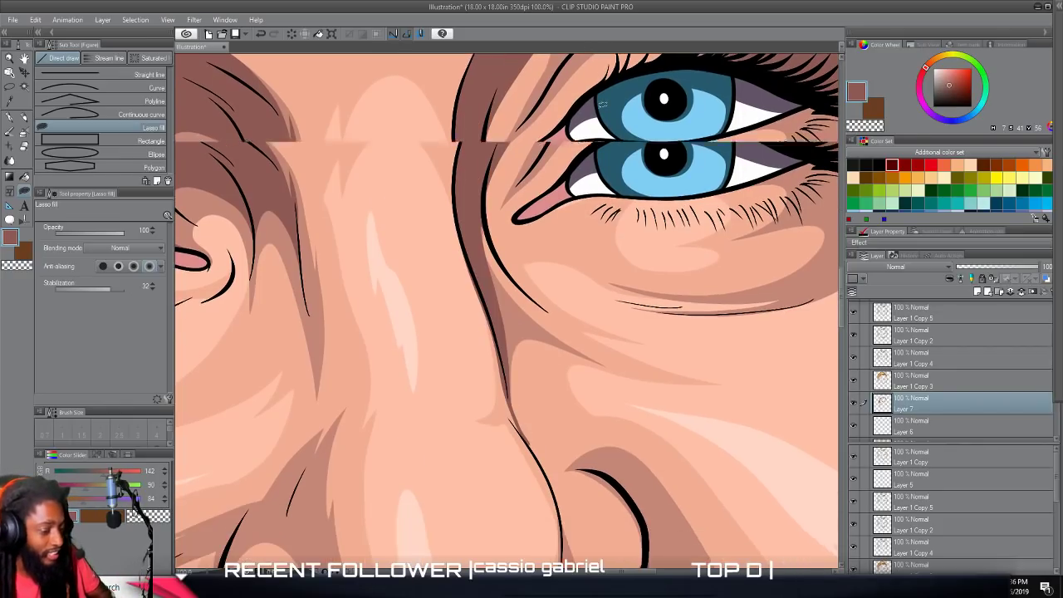
Extend the dark nose-bridge shadow down along the side of the nose with another lasso fill.
scroll(597, 101, "up", 2)
scroll(598, 98, "down", 4)
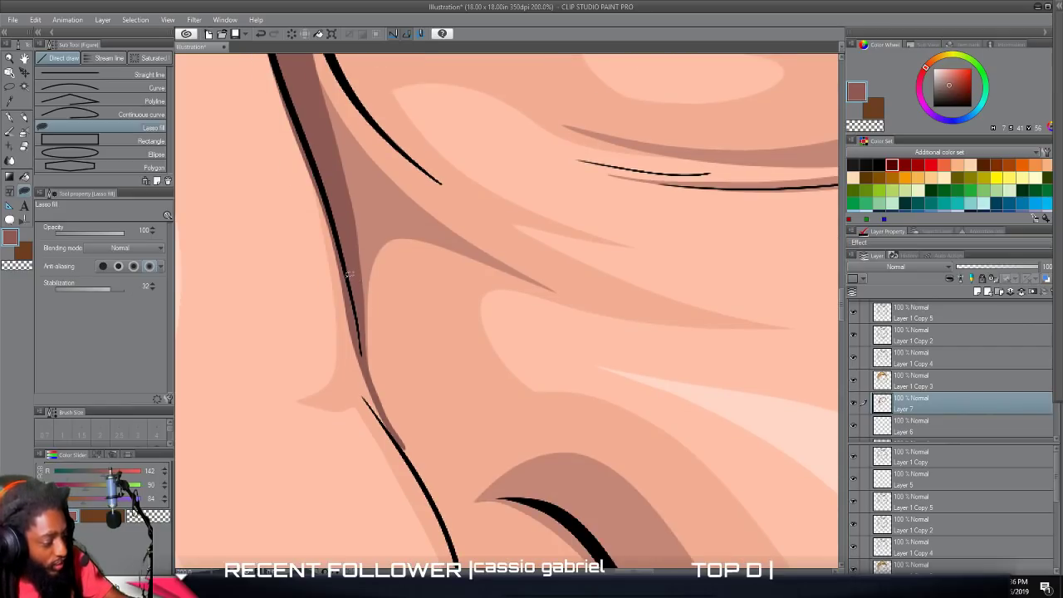
mouse_move(361, 388)
left_mouse_down()
mouse_move(449, 522)
mouse_move(354, 254)
mouse_move(353, 267)
left_mouse_up()
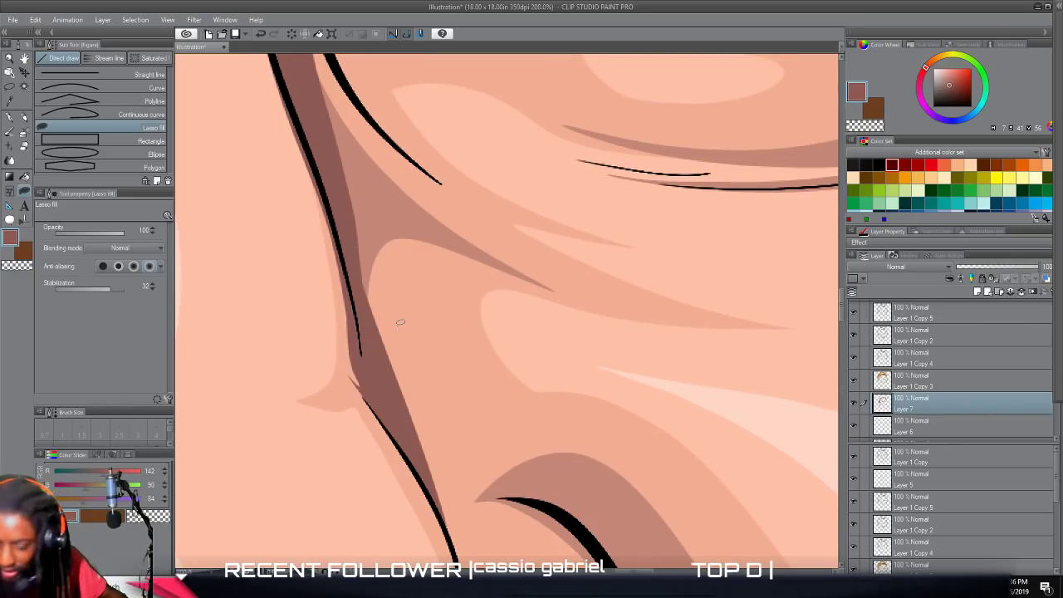
scroll(400, 322, "down", 7)
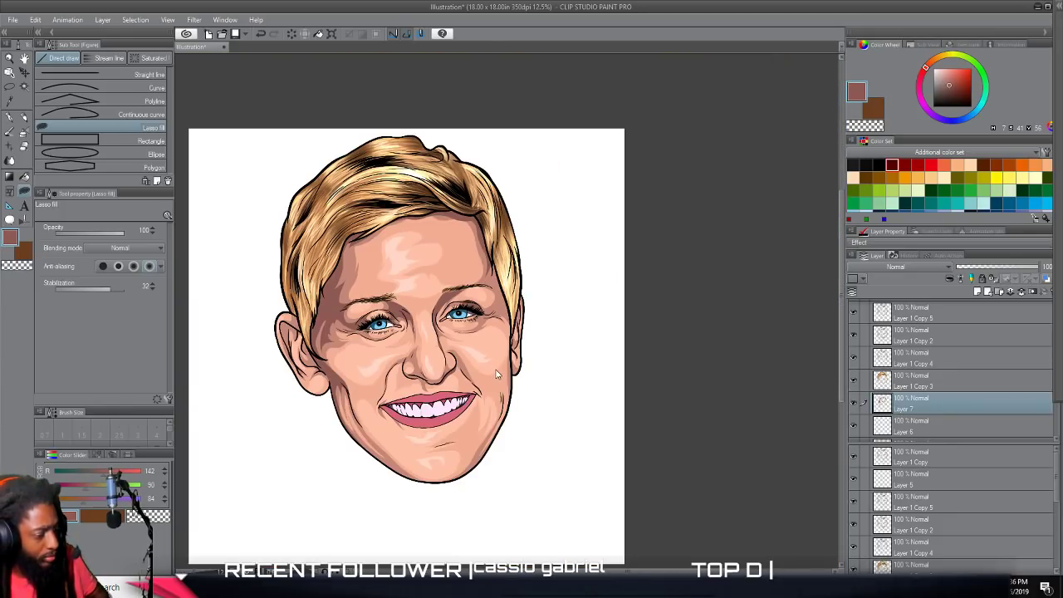
left_click_drag(443, 364, 499, 364)
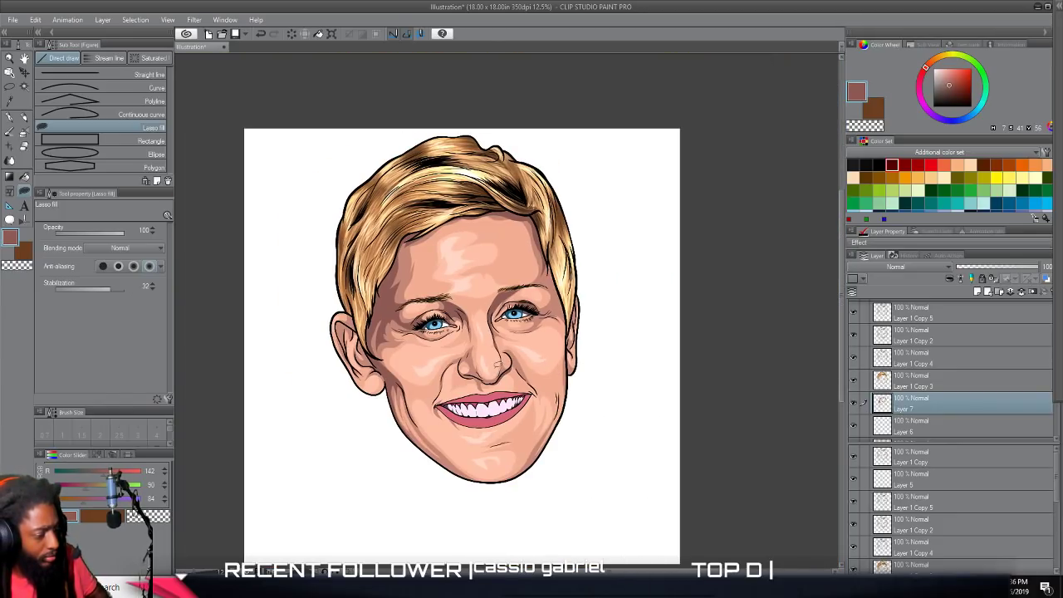
Fill a dark shadow on the right-hand temple, between the outer eye corner and the hair.
scroll(468, 355, "up", 5)
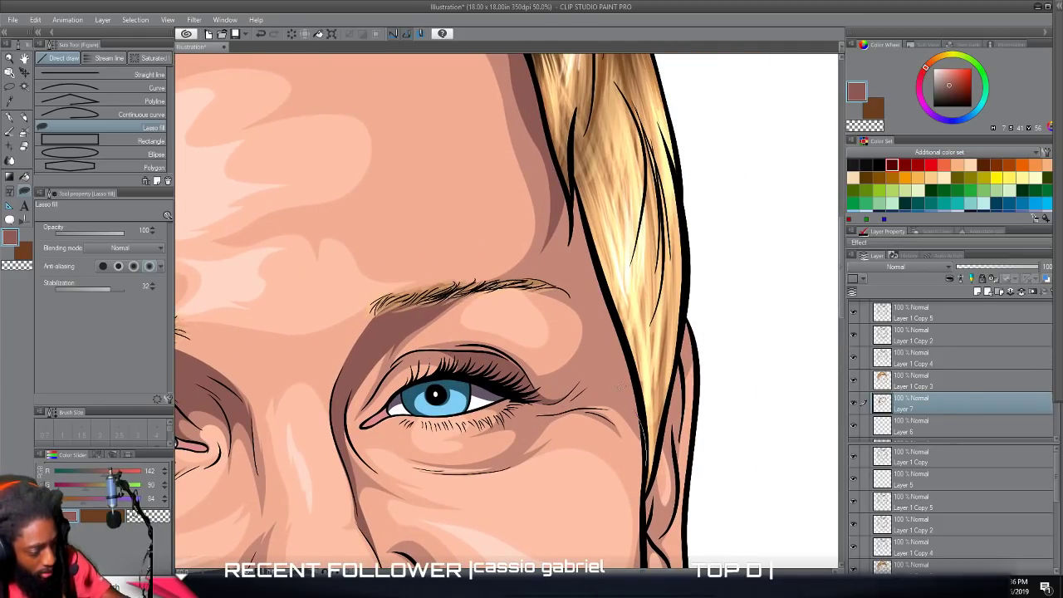
mouse_move(555, 390)
left_mouse_down()
mouse_move(514, 373)
mouse_move(592, 344)
mouse_move(601, 288)
mouse_move(590, 321)
mouse_move(593, 284)
mouse_move(556, 165)
mouse_move(557, 102)
mouse_move(623, 231)
mouse_move(643, 375)
left_mouse_up()
scroll(644, 377, "down", 4)
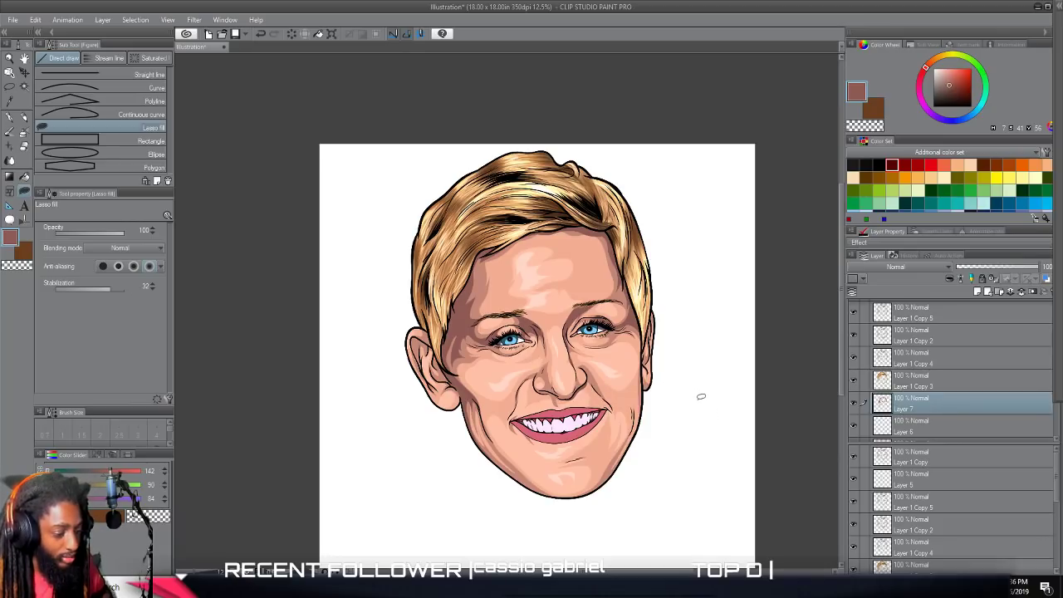
scroll(696, 388, "up", 2)
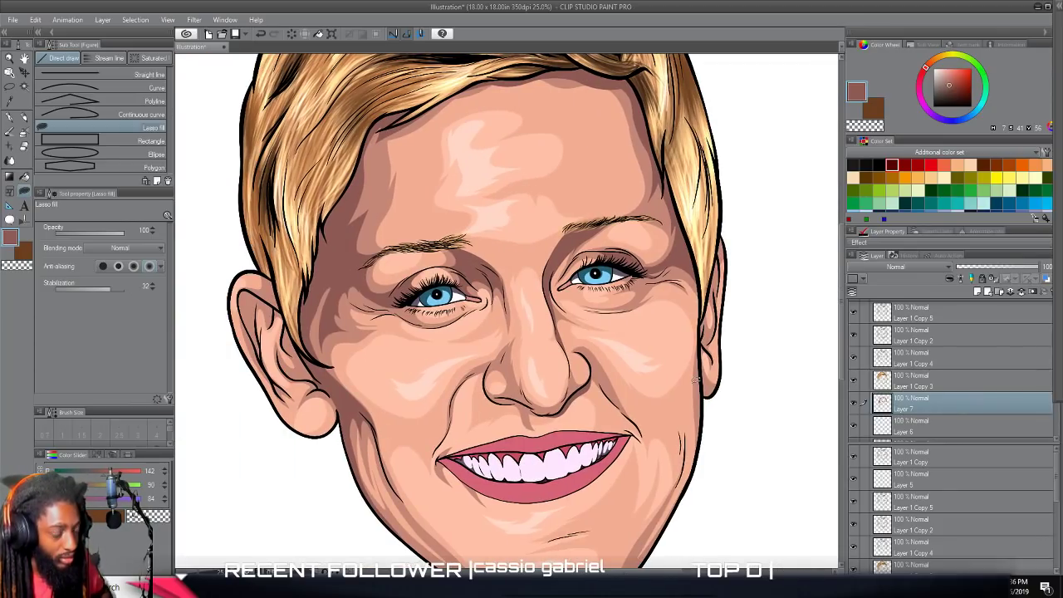
scroll(697, 381, "down", 2)
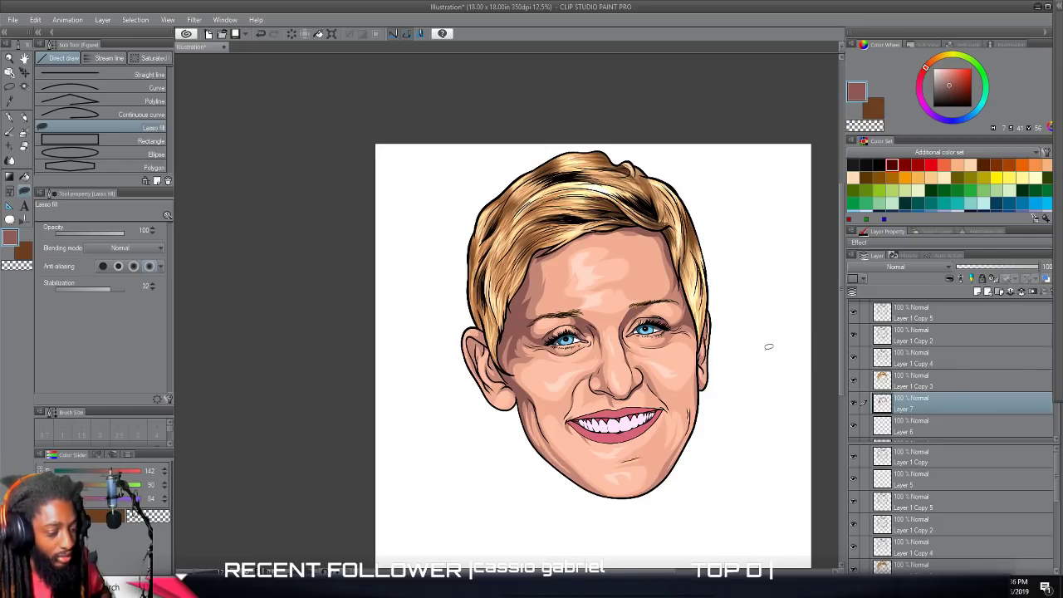
scroll(769, 346, "down", 2)
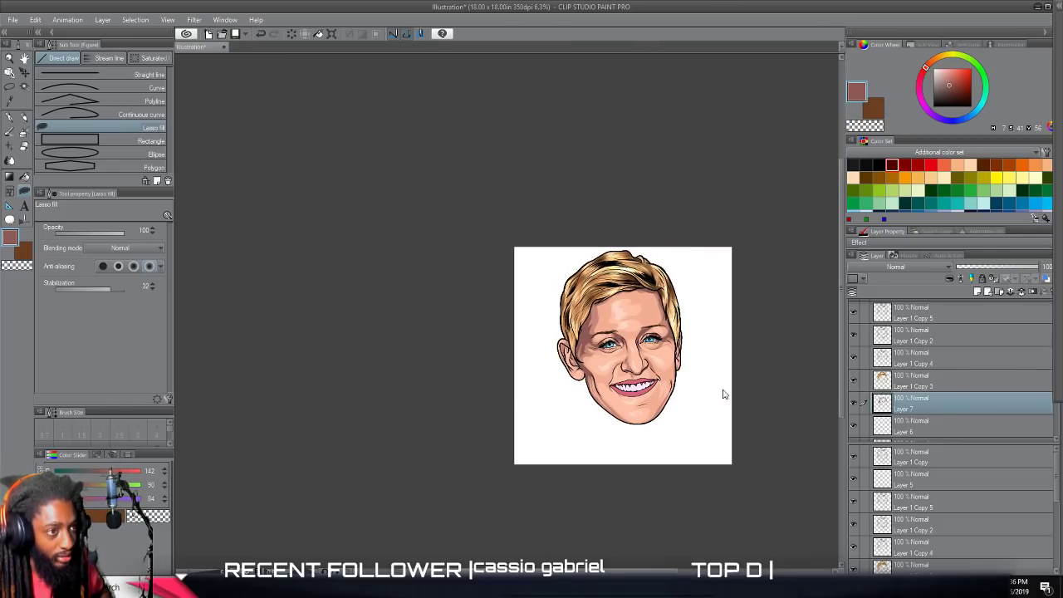
Fill a dark shadow along the left jawline, from below the cheek crease down to the chin.
scroll(722, 394, "up", 6)
scroll(720, 388, "up", 3)
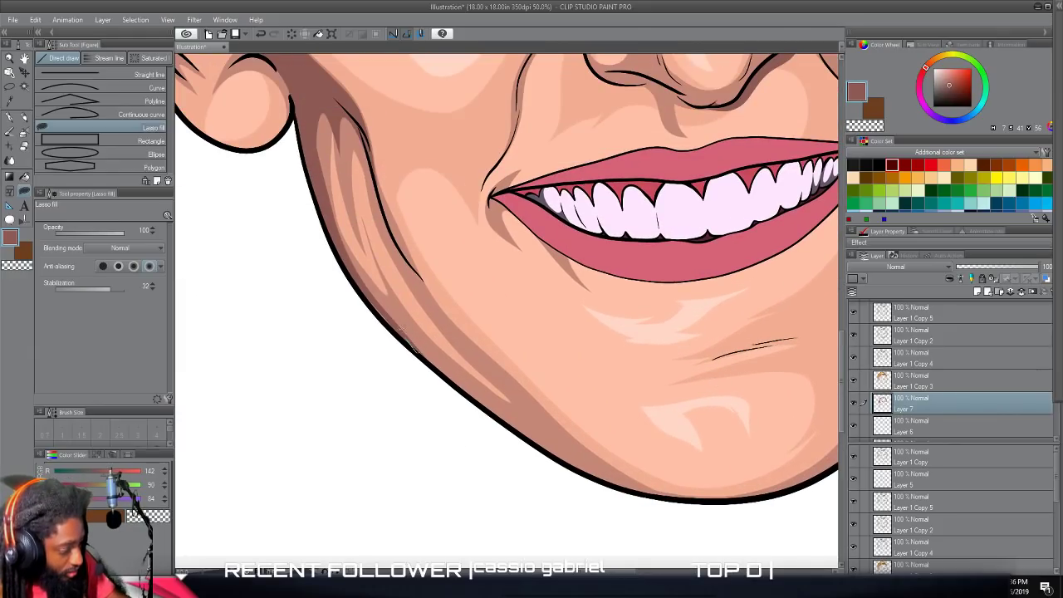
left_click_drag(363, 280, 417, 352)
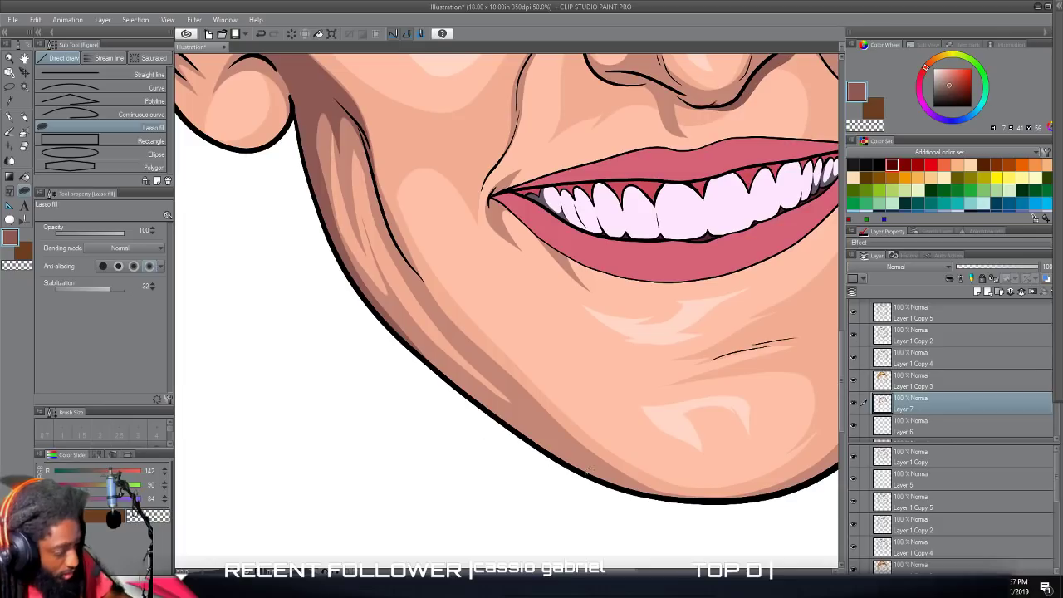
left_click_drag(492, 355, 433, 289)
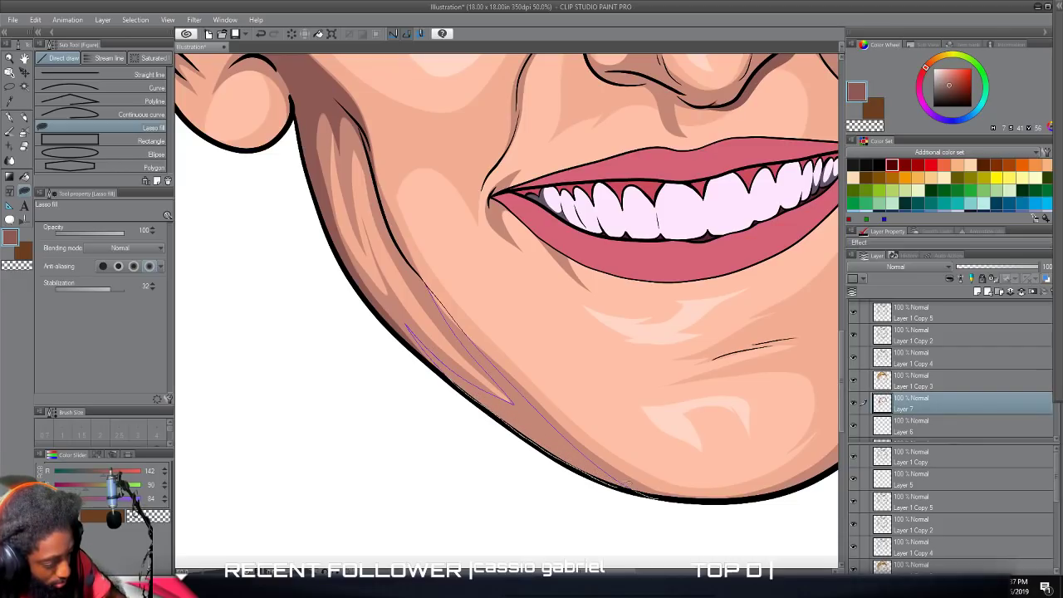
left_click_drag(655, 496, 663, 499)
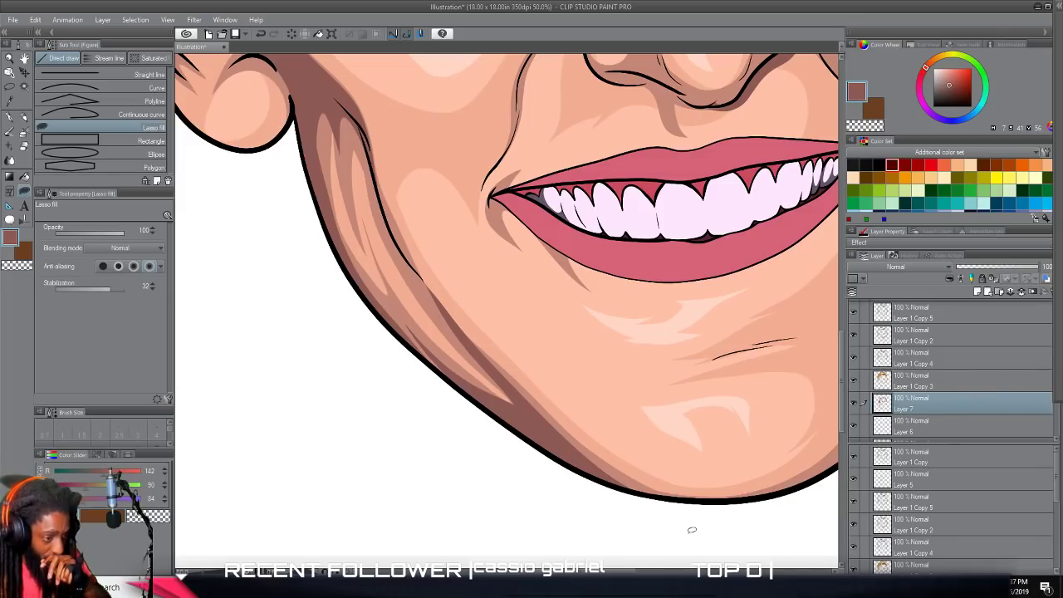
scroll(697, 509, "down", 2)
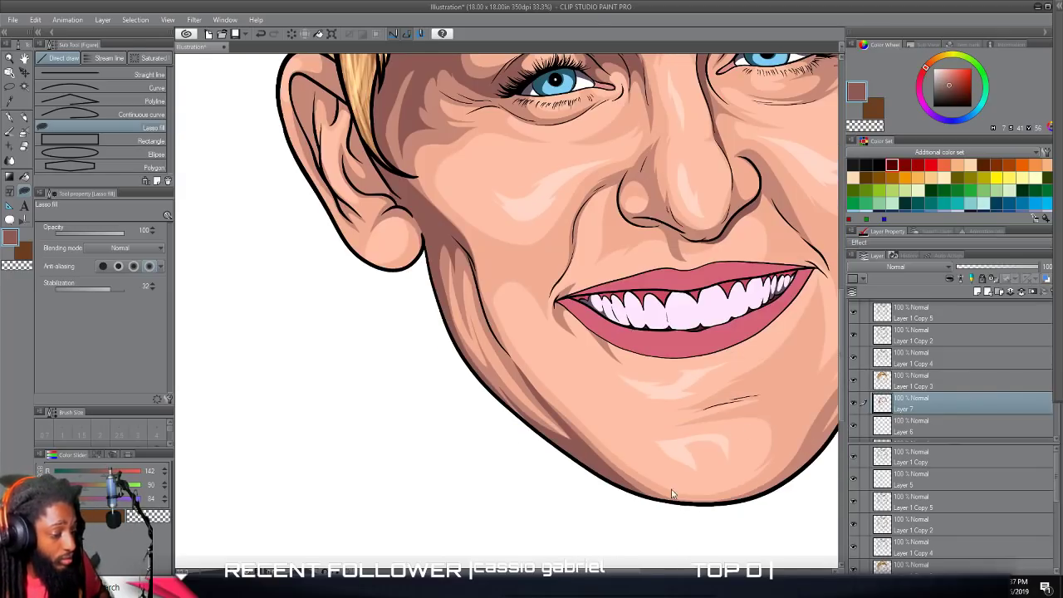
Fill the recessed inner folds in the upper part of the left-hand ear with dark shadow.
left_click_drag(722, 289, 652, 443)
scroll(658, 277, "up", 1)
left_click_drag(272, 467, 623, 469)
scroll(622, 469, "up", 3)
left_click_drag(623, 305, 625, 467)
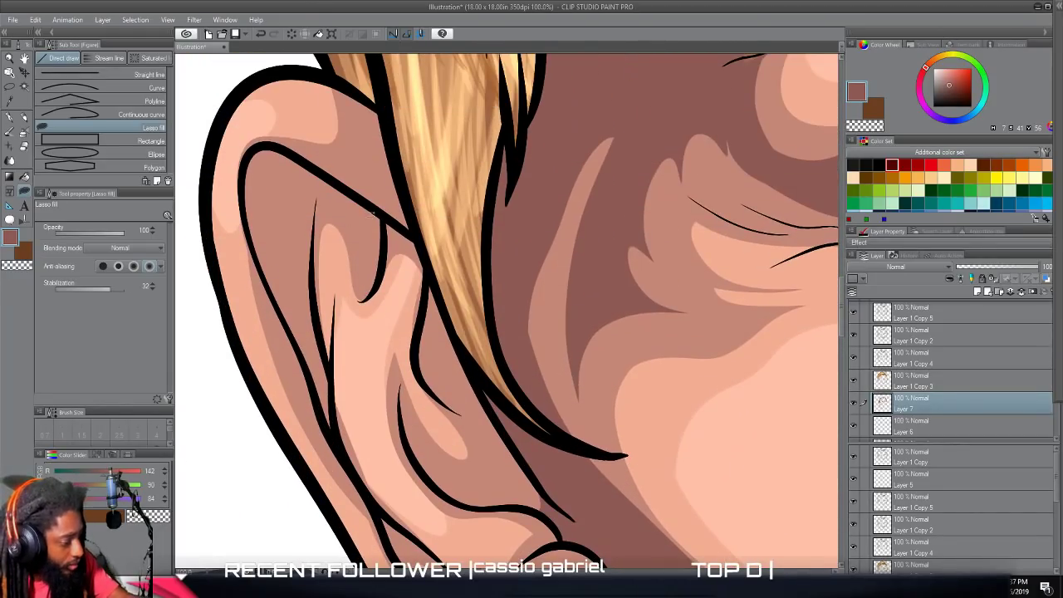
mouse_move(381, 211)
left_mouse_down()
mouse_move(383, 267)
mouse_move(366, 295)
left_mouse_up()
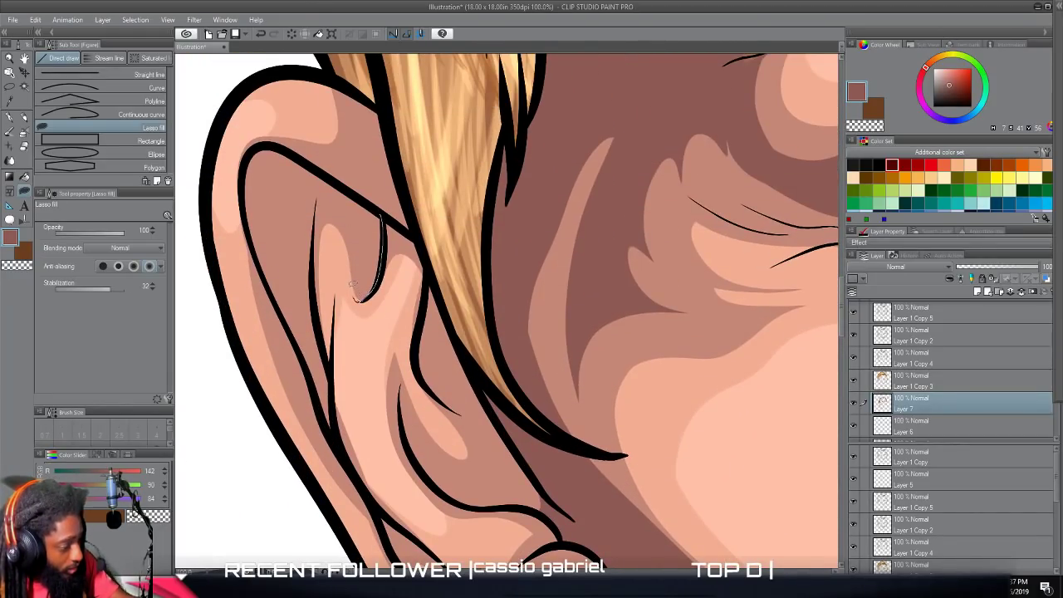
mouse_move(319, 204)
left_mouse_down()
mouse_move(312, 278)
mouse_move(331, 429)
mouse_move(250, 243)
mouse_move(250, 150)
mouse_move(290, 151)
mouse_move(404, 223)
left_mouse_up()
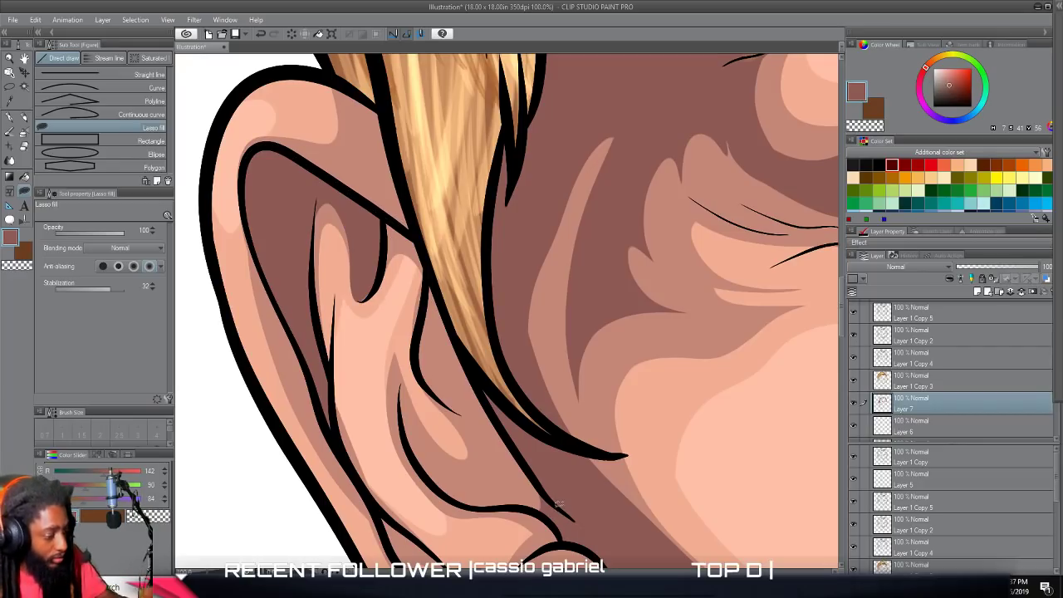
left_click_drag(363, 298, 370, 219)
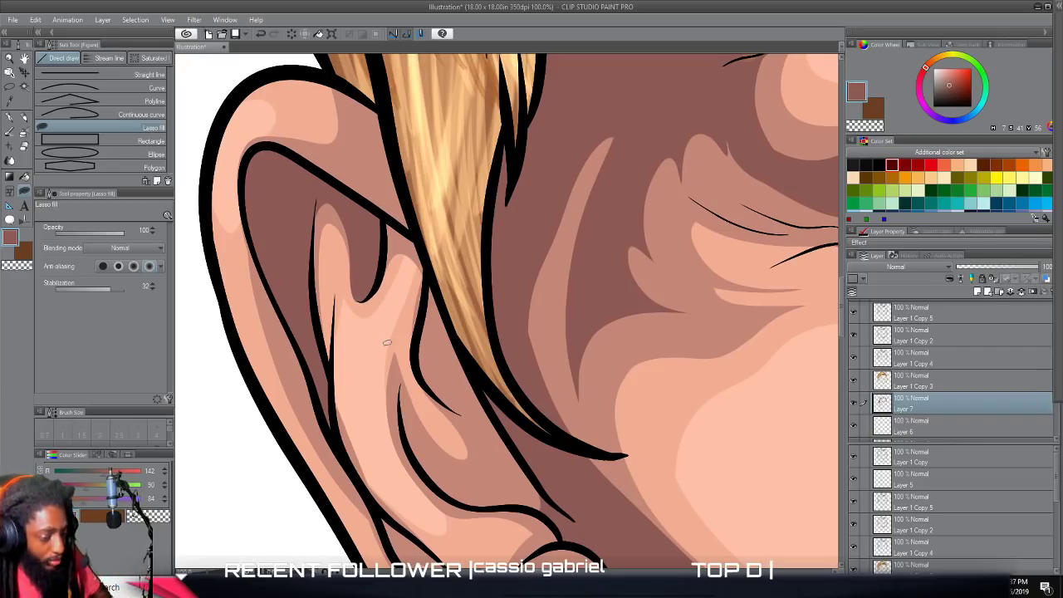
scroll(387, 343, "down", 6)
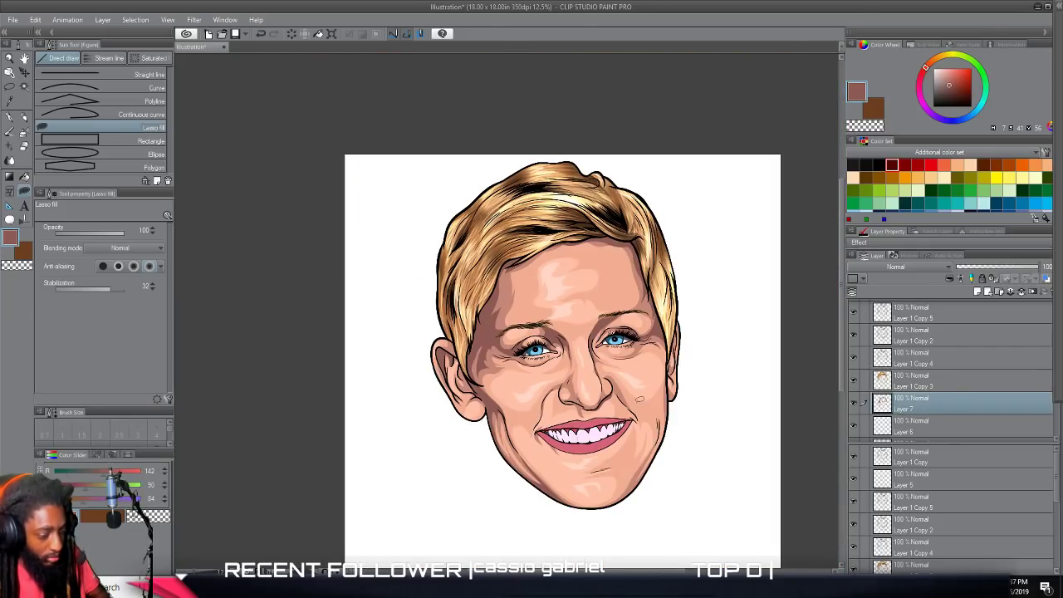
scroll(641, 399, "up", 2)
scroll(642, 398, "down", 4)
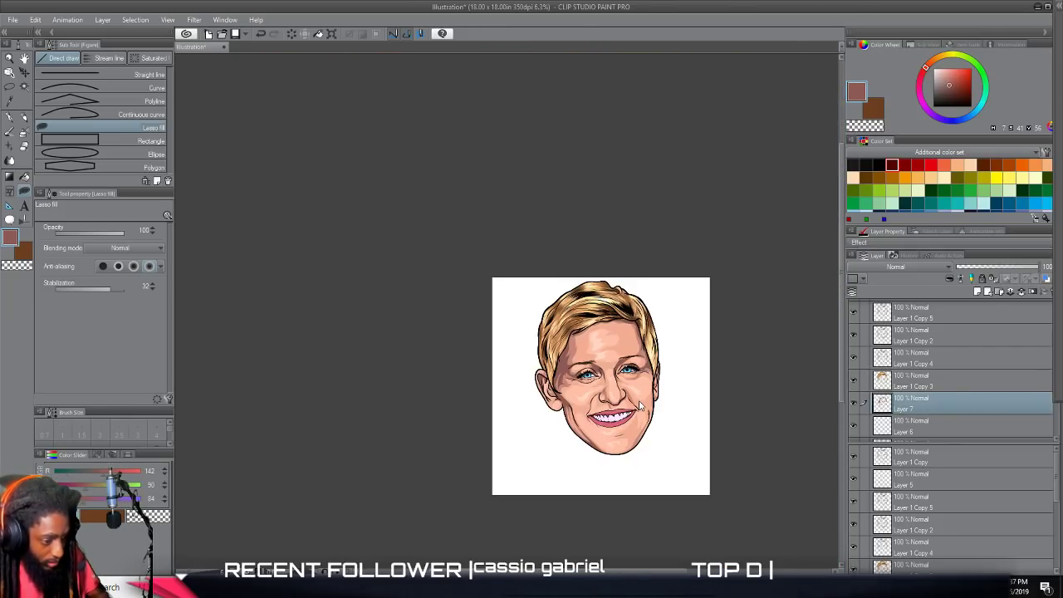
scroll(640, 405, "up", 4)
scroll(642, 405, "down", 2)
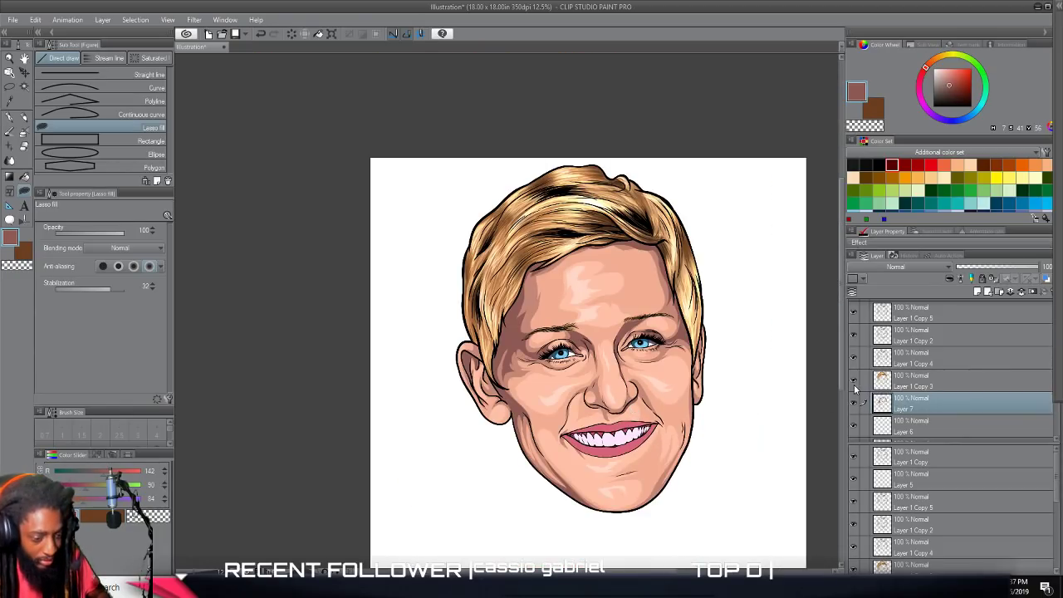
Create a selection from the contents of the layer Layer 1 Copy 2, which holds the lips.
scroll(767, 384, "up", 3)
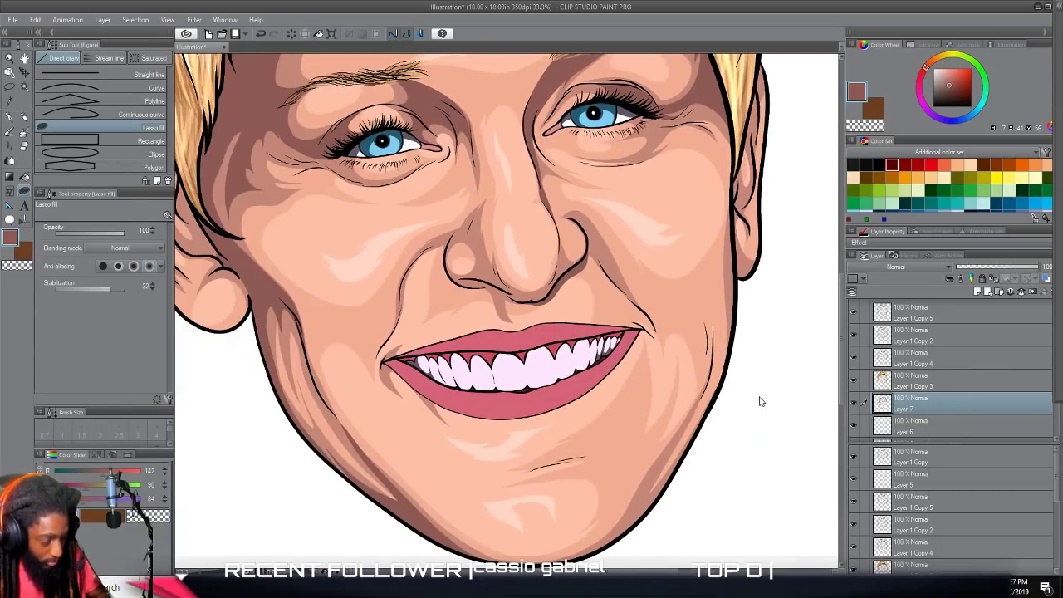
right_click(902, 337)
mouse_move(964, 201)
left_click(861, 201)
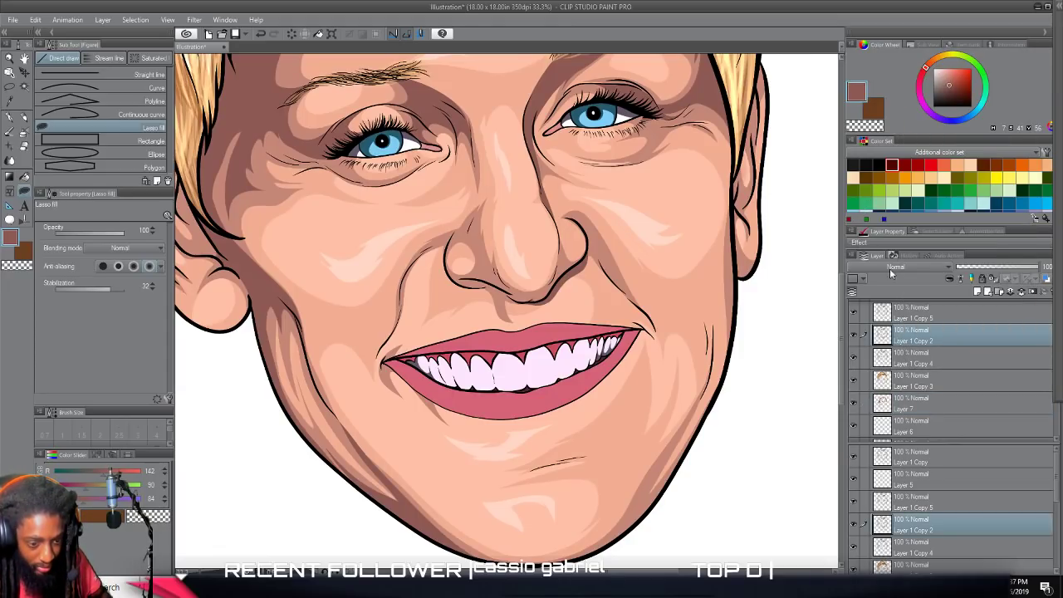
scroll(628, 435, "up", 2)
scroll(627, 432, "right", 1)
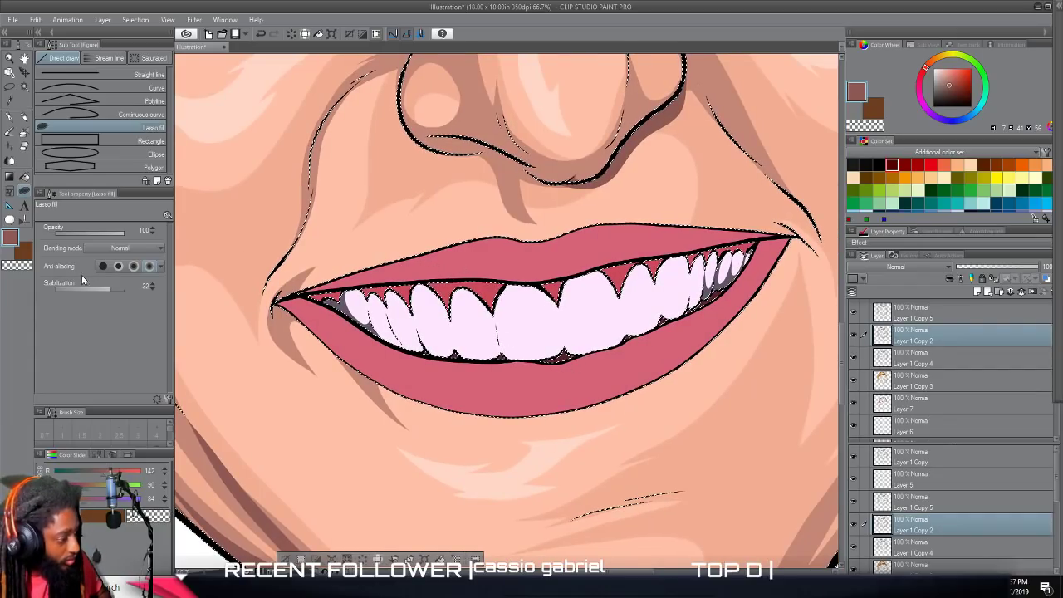
Sample the pink of the lower lip and change it to a darker, more purple shade, H 341, S 52, V 60.
left_click(400, 387, "alt")
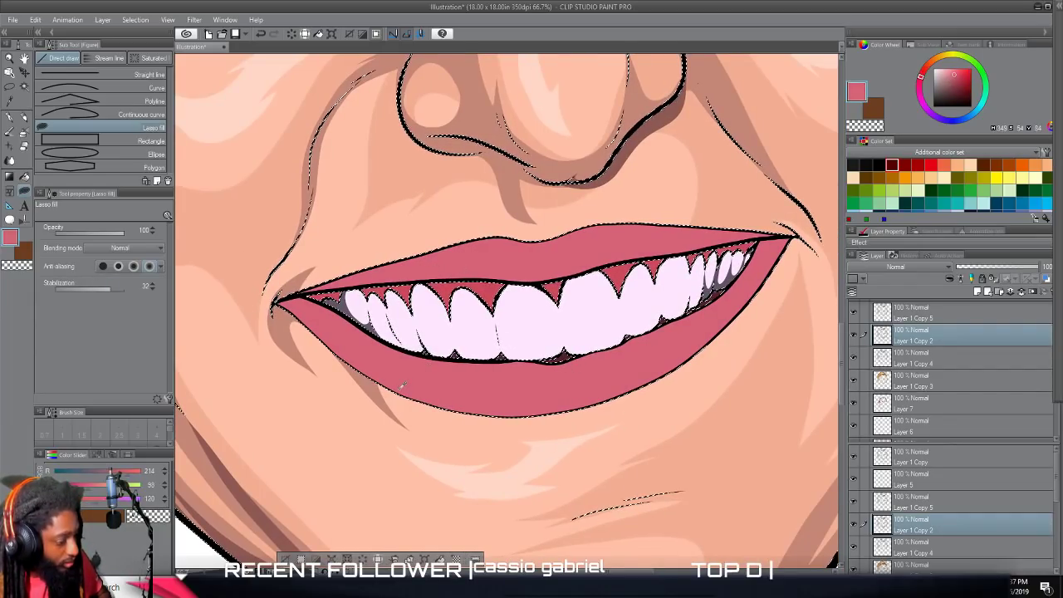
double_click(11, 238)
left_click(602, 294)
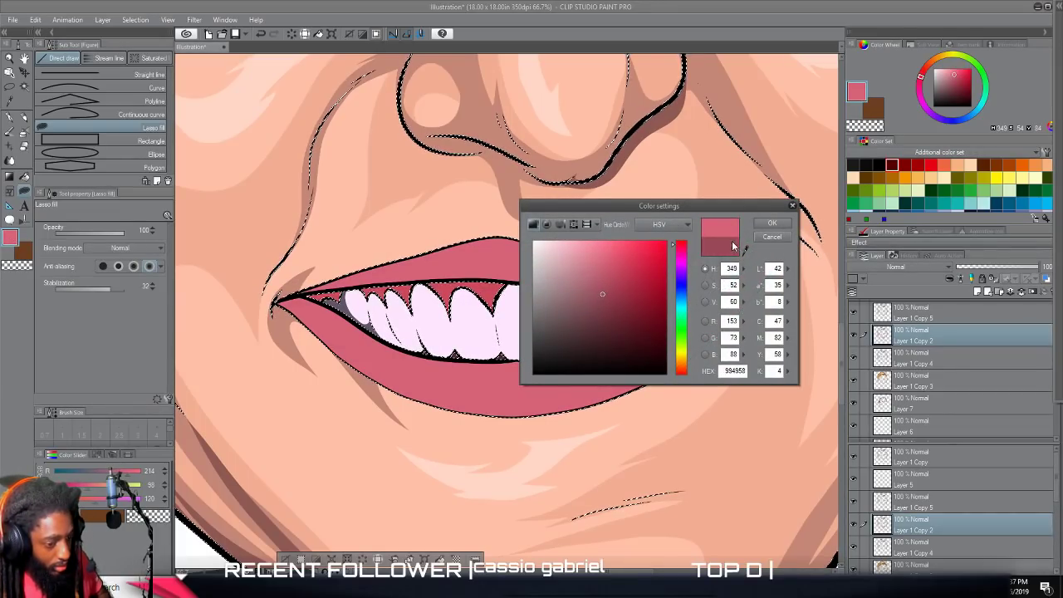
left_click(683, 247)
left_click(681, 244)
left_click(770, 226)
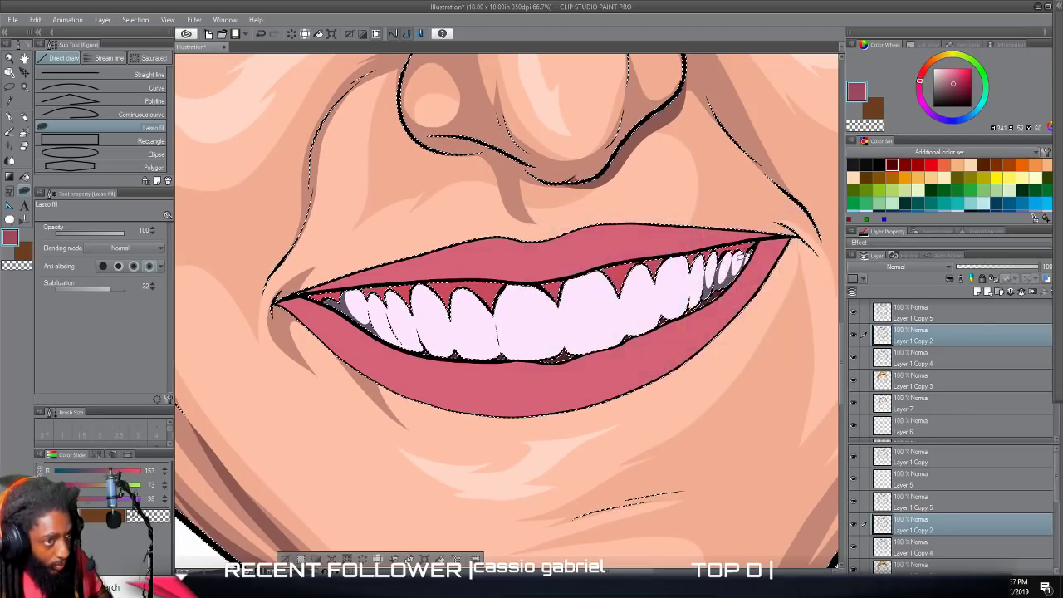
Lasso-fill a dark pink shadow along the lower part of the upper lip, extending it into the right-hand mouth corner.
scroll(652, 354, "up", 2)
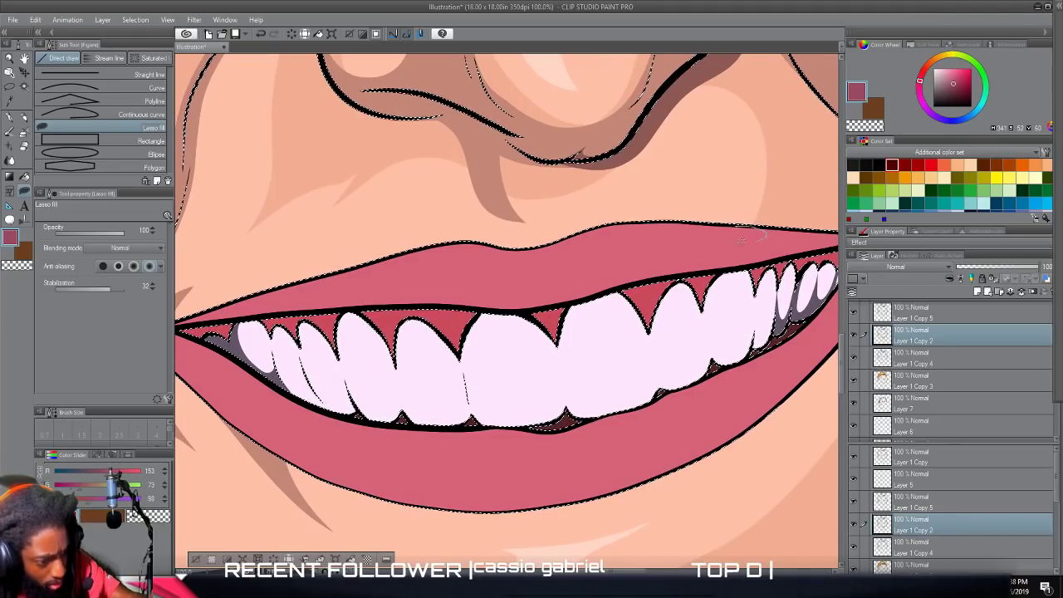
mouse_move(761, 231)
left_mouse_down()
mouse_move(604, 270)
mouse_move(230, 295)
mouse_move(179, 320)
mouse_move(517, 296)
mouse_move(830, 231)
mouse_move(713, 205)
left_mouse_up()
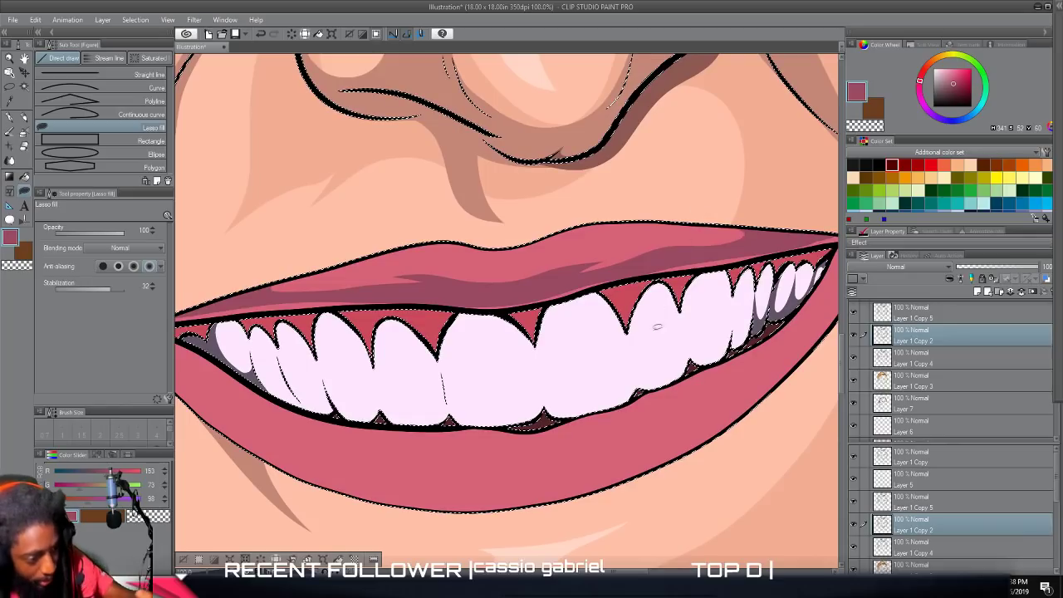
scroll(633, 464, "down", 2)
scroll(633, 464, "right", 2)
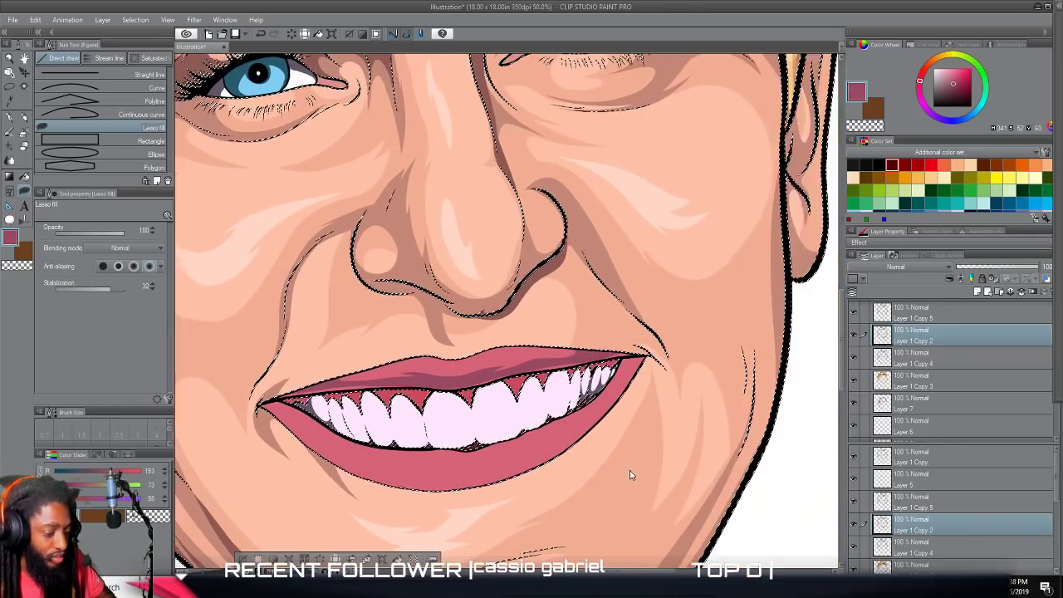
scroll(633, 465, "up", 3)
mouse_move(495, 198)
left_mouse_down()
mouse_move(307, 231)
mouse_move(669, 179)
mouse_move(494, 198)
mouse_move(651, 160)
mouse_move(546, 165)
mouse_move(471, 187)
mouse_move(497, 189)
left_mouse_up()
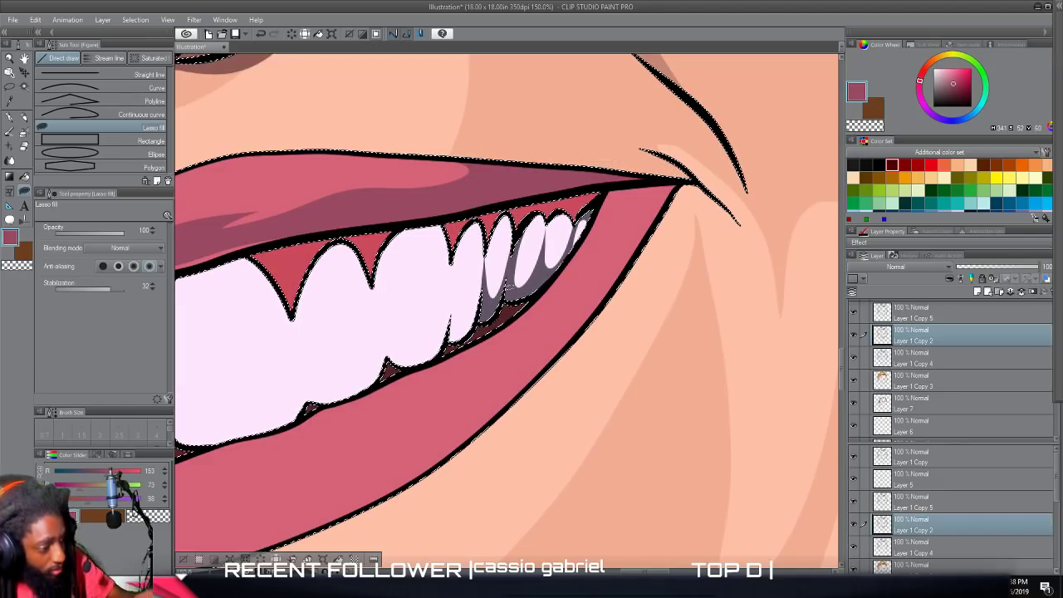
Fill the light strip between the upper-lip shadow and the mouth line near the left-hand mouth corner.
key("ctrl+minus")
key("ctrl+minus")
key("ctrl+minus")
left_click_drag(348, 308, 515, 302)
key("ctrl+plus")
key("ctrl+plus")
key("ctrl+plus")
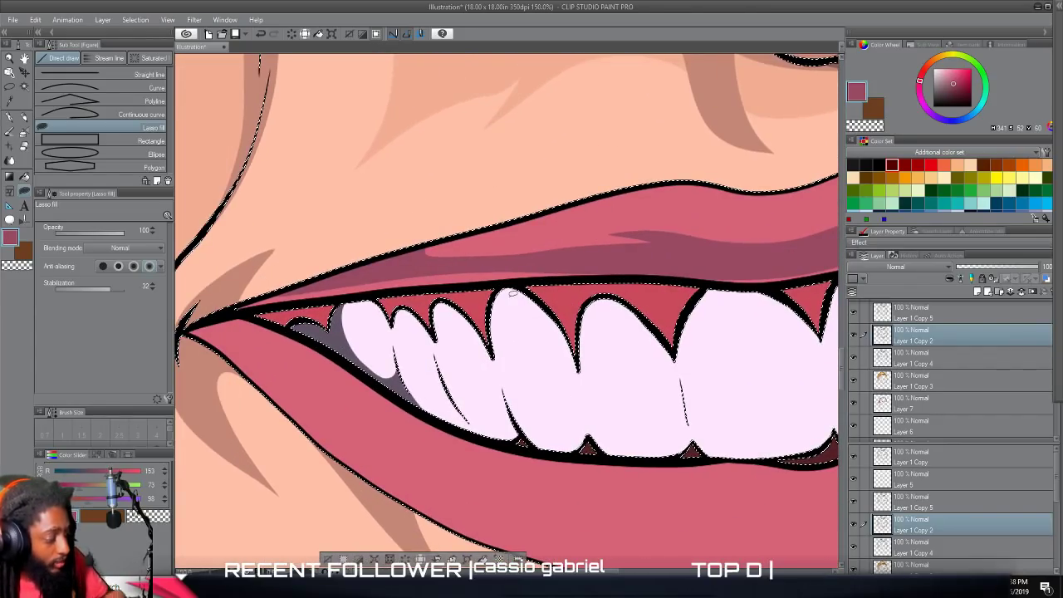
mouse_move(352, 275)
left_mouse_down()
mouse_move(286, 284)
mouse_move(200, 320)
mouse_move(582, 277)
left_mouse_up()
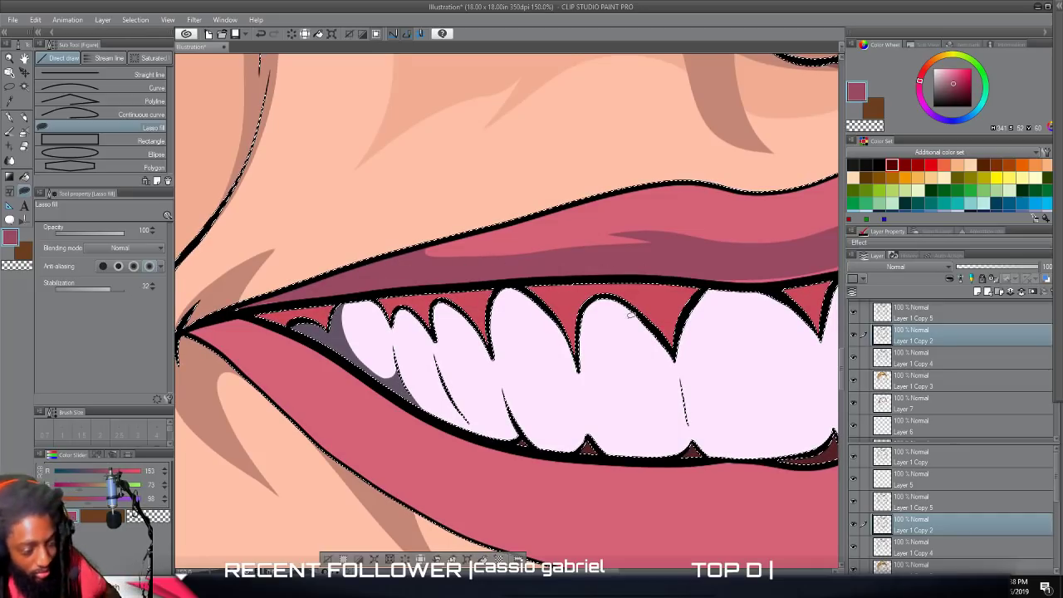
Fill the remaining gap in the upper-lip shadow above the front teeth with the dark pink.
key("ctrl+minus")
left_click_drag(747, 315, 619, 316)
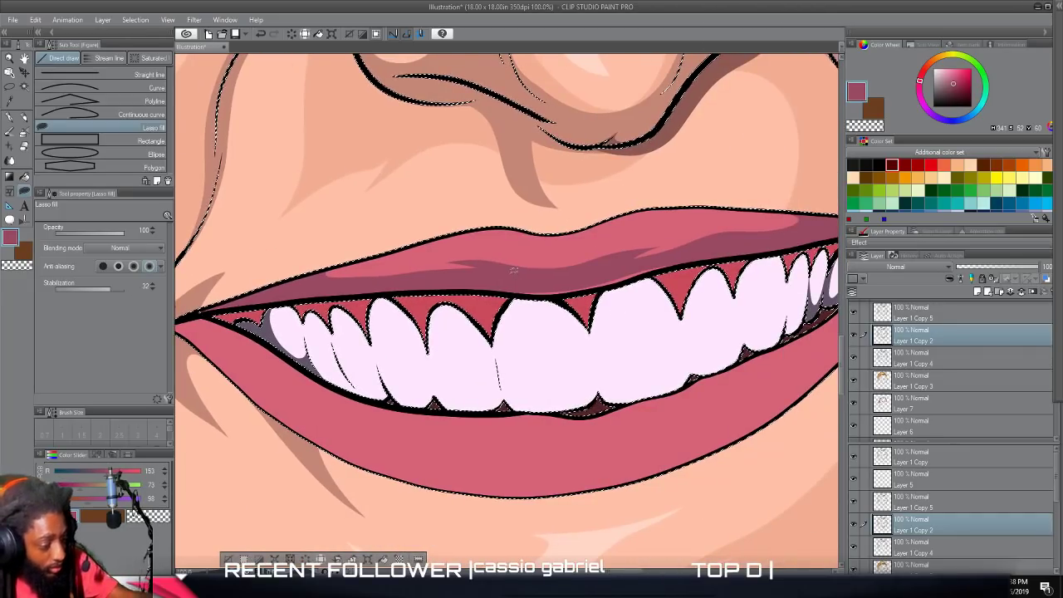
mouse_move(498, 285)
left_mouse_down()
mouse_move(598, 288)
mouse_move(708, 254)
mouse_move(498, 285)
left_mouse_up()
key("ctrl+minus")
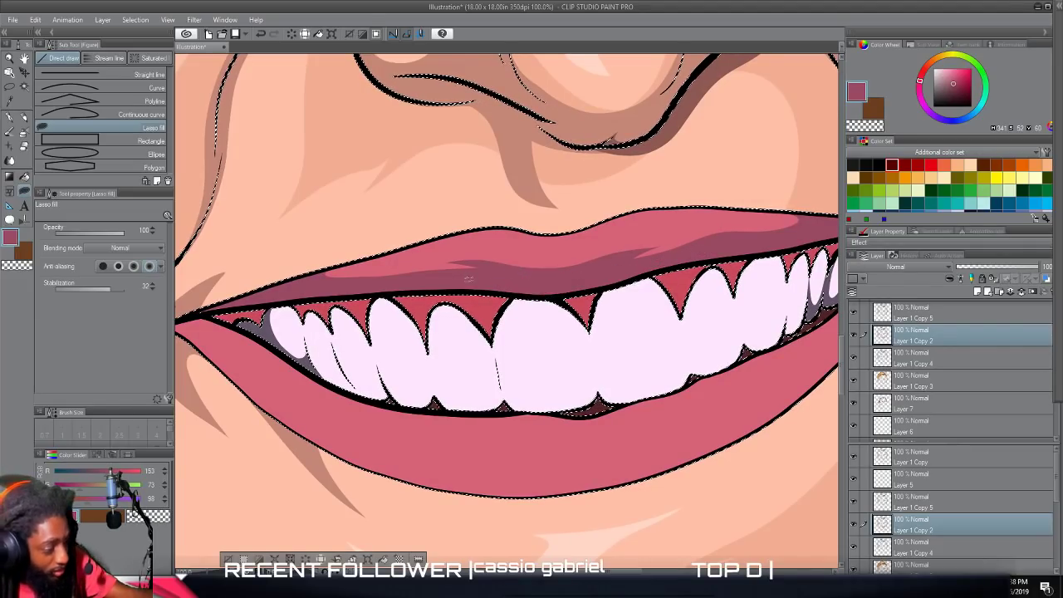
Lasso-fill a dark pink shadow along the bottom edge of the lower lip, up into the right-hand mouth corner.
key("ctrl+plus")
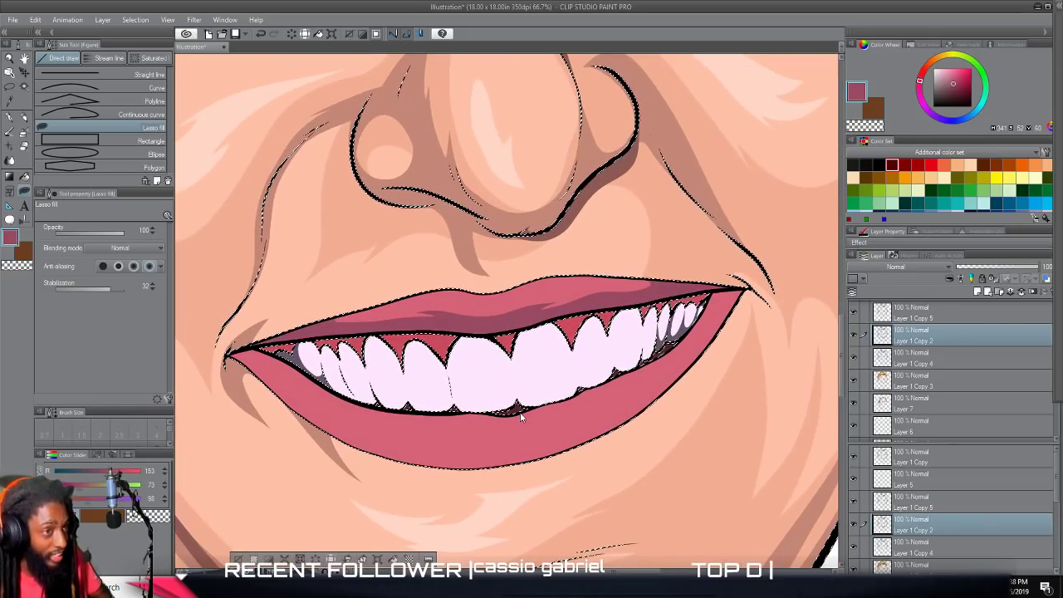
key("ctrl+plus")
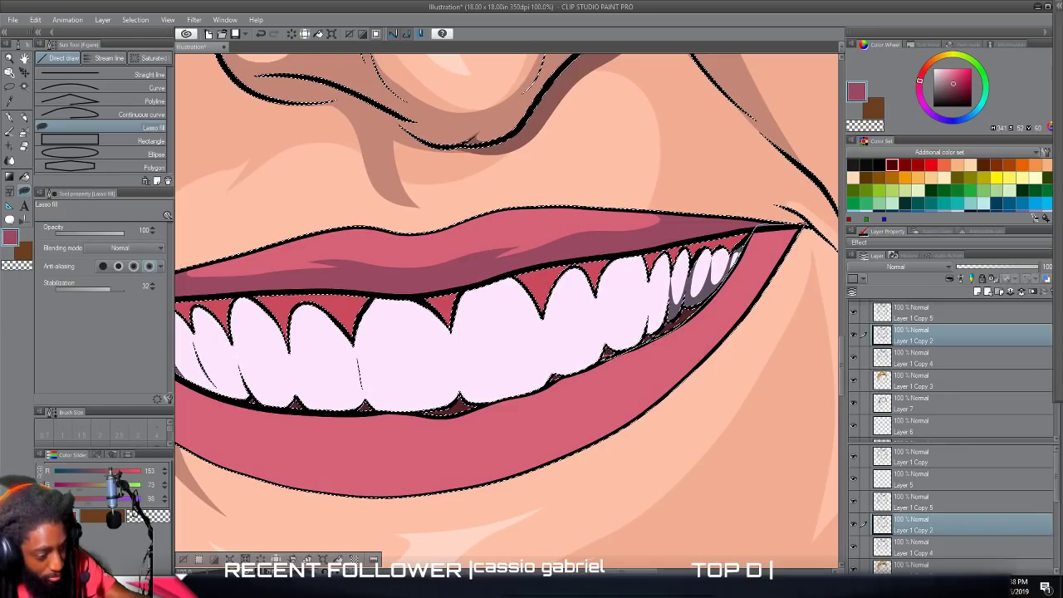
mouse_move(642, 355)
left_mouse_down()
mouse_move(583, 412)
mouse_move(507, 440)
mouse_move(401, 456)
mouse_move(209, 437)
mouse_move(235, 475)
mouse_move(375, 512)
mouse_move(582, 469)
mouse_move(746, 353)
mouse_move(812, 233)
left_mouse_up()
scroll(757, 250, "down", 3)
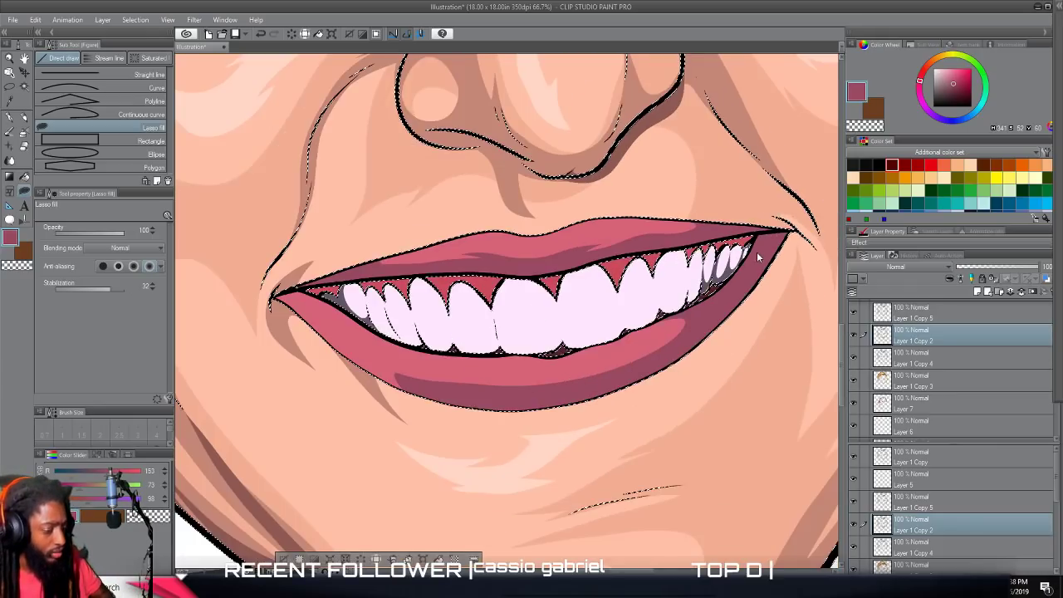
Continue the lower-lip shadow along the bottom edge up into the left-hand mouth corner.
scroll(719, 299, "up", 5)
scroll(719, 299, "up", 1)
scroll(718, 297, "left", 3)
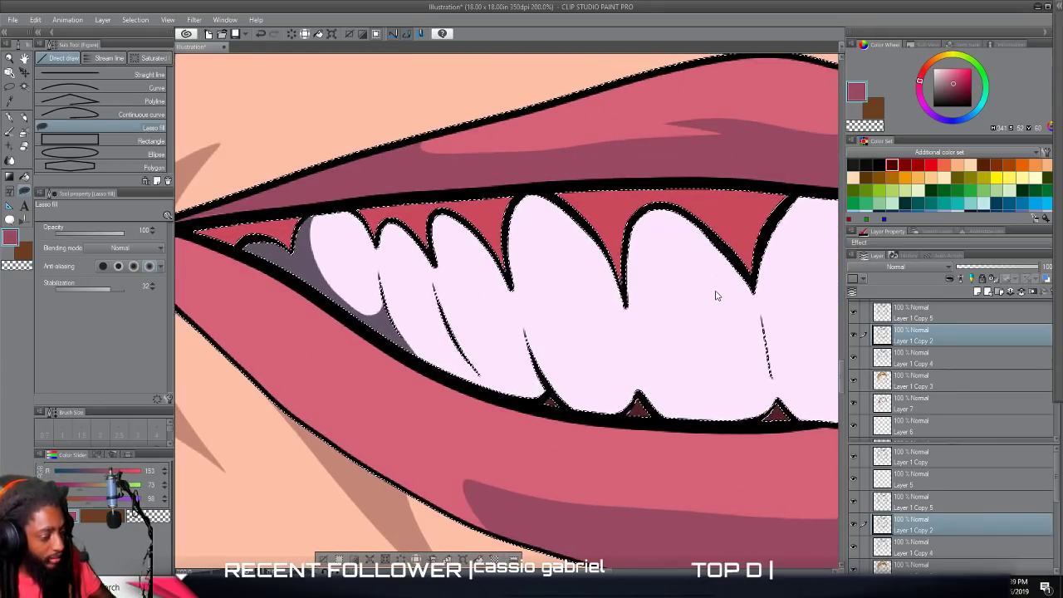
scroll(718, 287, "down", 1)
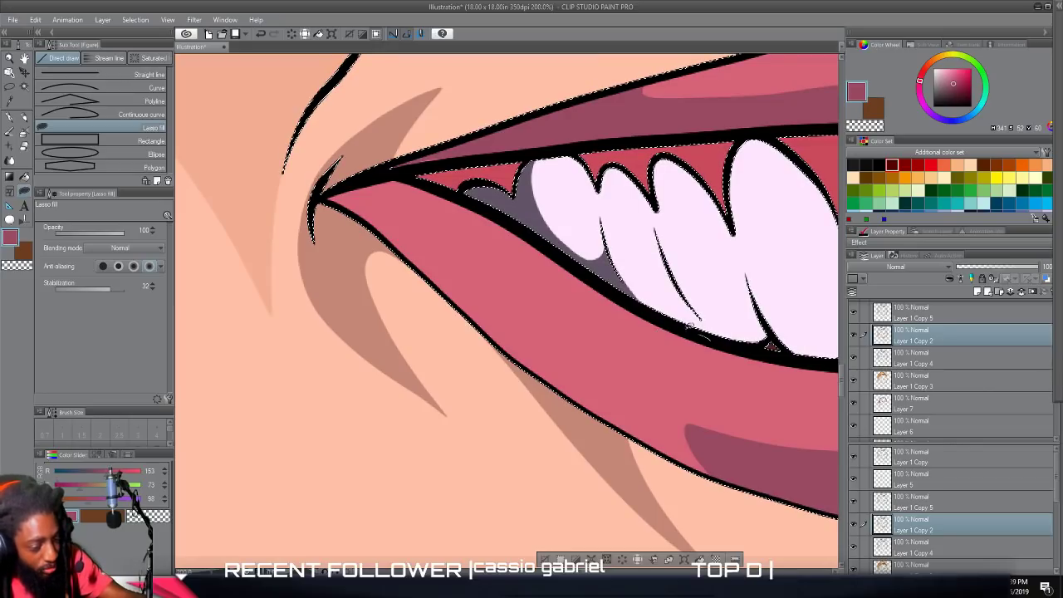
mouse_move(701, 328)
left_mouse_down()
mouse_move(675, 403)
mouse_move(777, 466)
mouse_move(722, 490)
mouse_move(555, 425)
mouse_move(301, 223)
mouse_move(296, 204)
mouse_move(331, 194)
mouse_move(484, 208)
mouse_move(702, 335)
left_mouse_up()
scroll(694, 357, "down", 7)
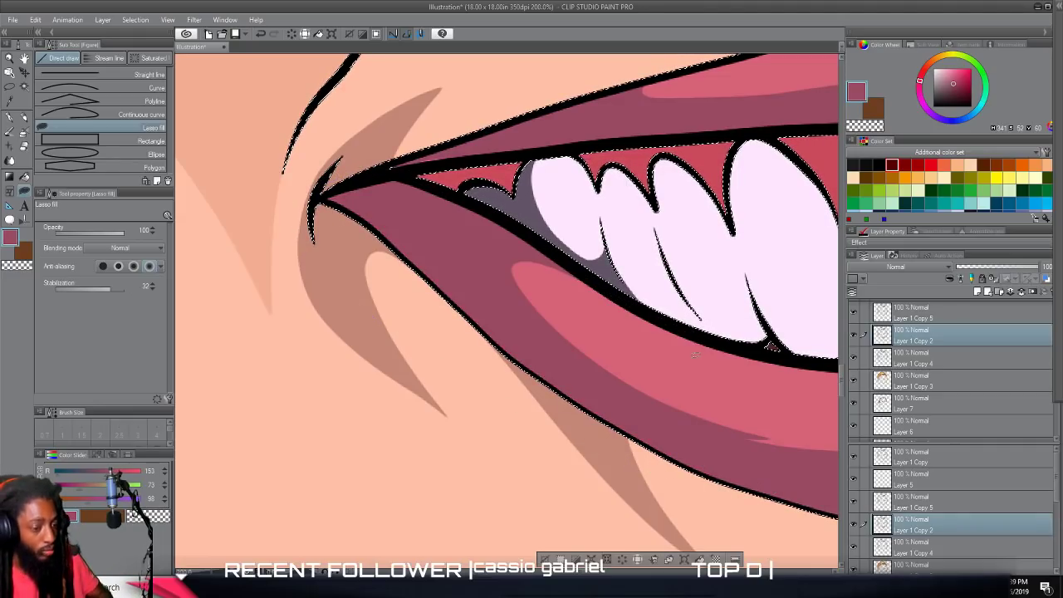
Switch to the Auto select tool and clear the current selection.
scroll(694, 363, "down", 4)
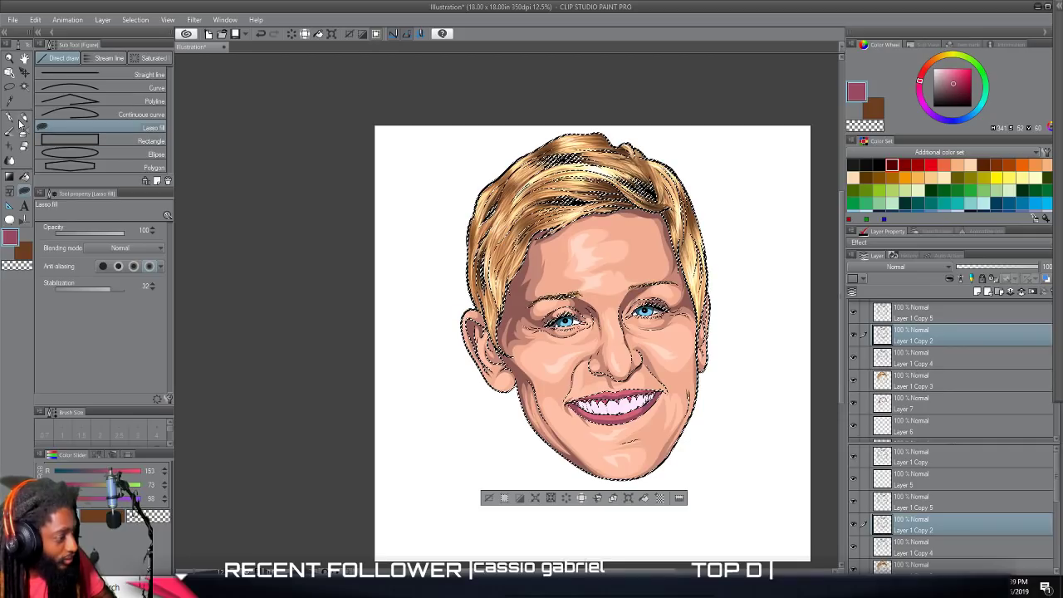
left_click(24, 88)
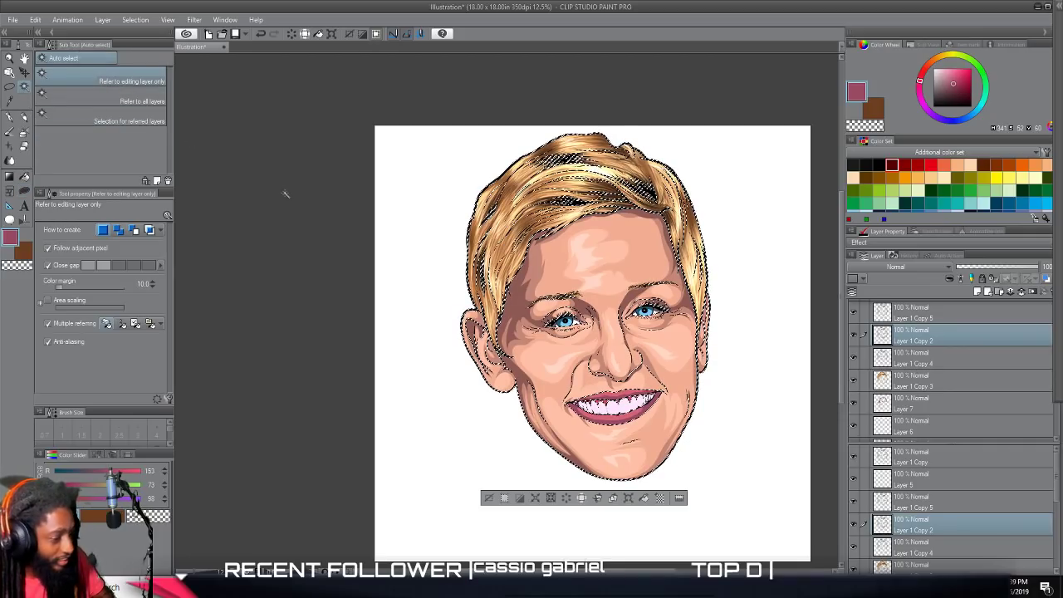
key("ctrl+d")
Examine the shaded lips within the whole portrait at several zoom levels.
scroll(280, 193, "up", 2)
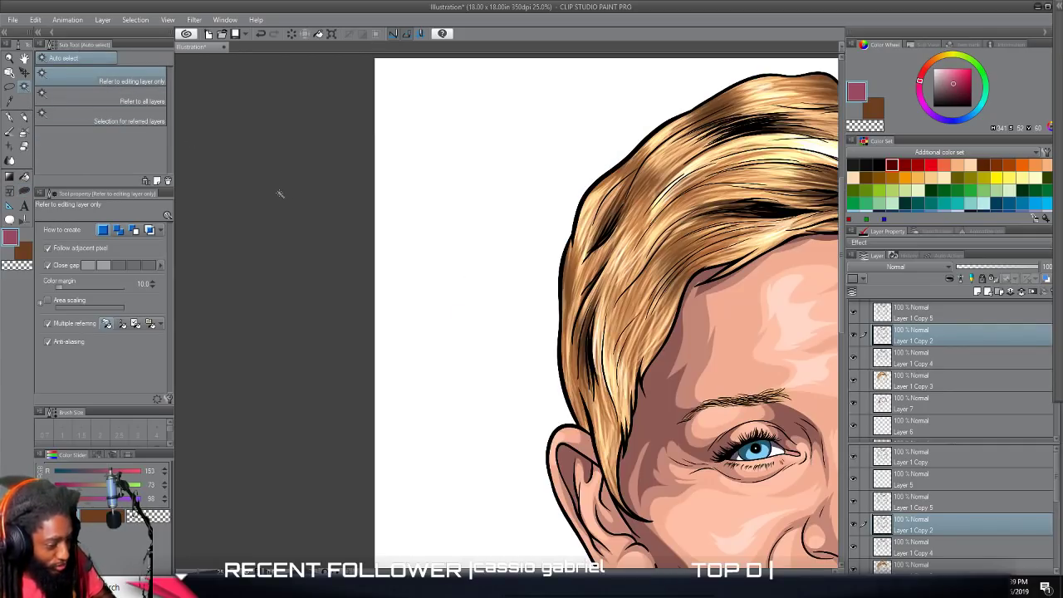
scroll(278, 193, "right", 4)
scroll(275, 195, "down", 3)
scroll(275, 195, "right", 1)
scroll(275, 194, "down", 2)
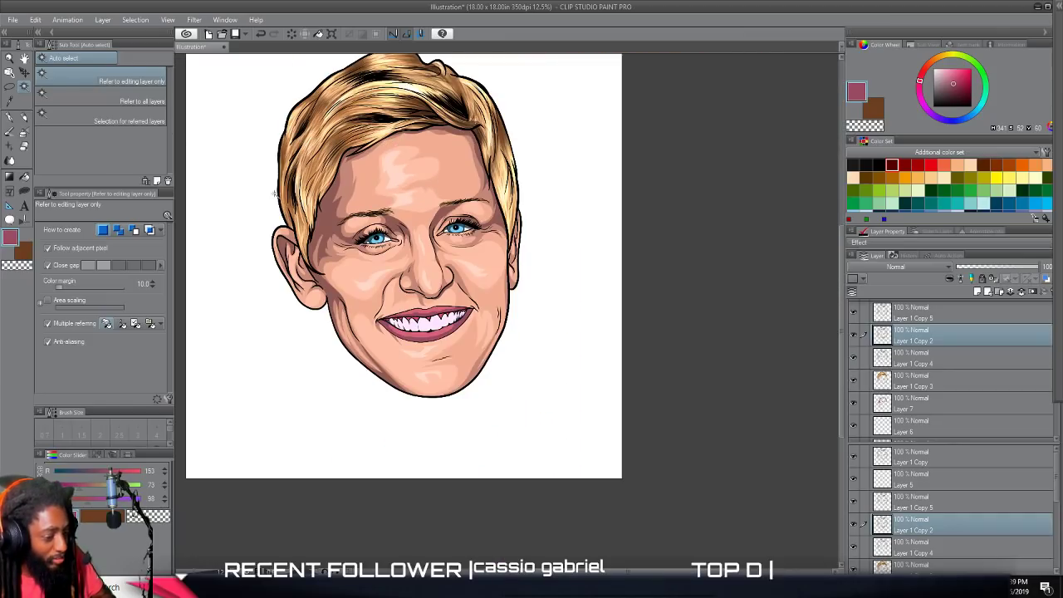
scroll(275, 195, "up", 2)
scroll(275, 195, "right", 3)
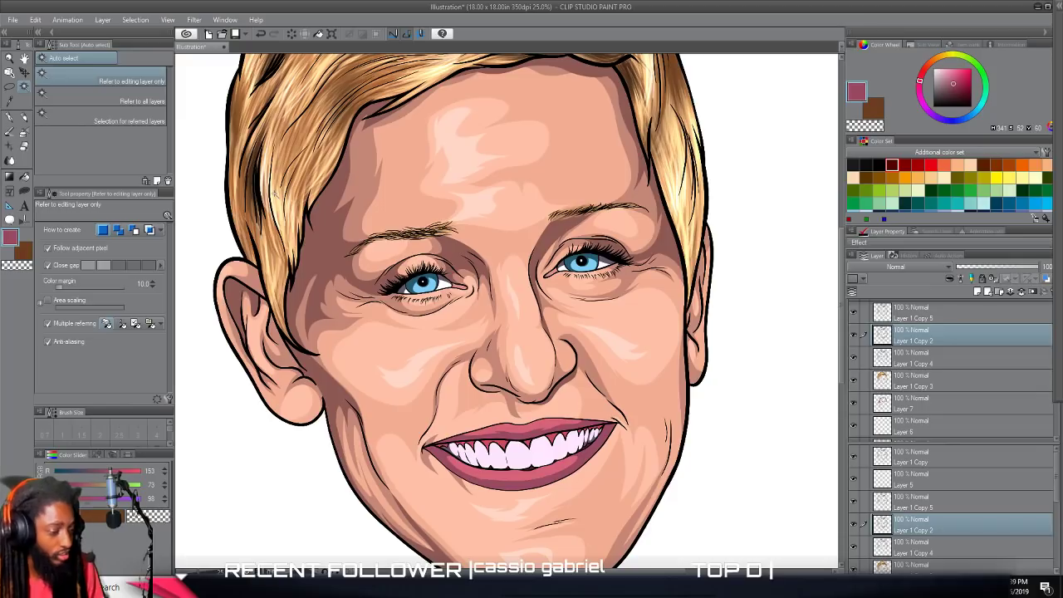
key("ctrl+minus")
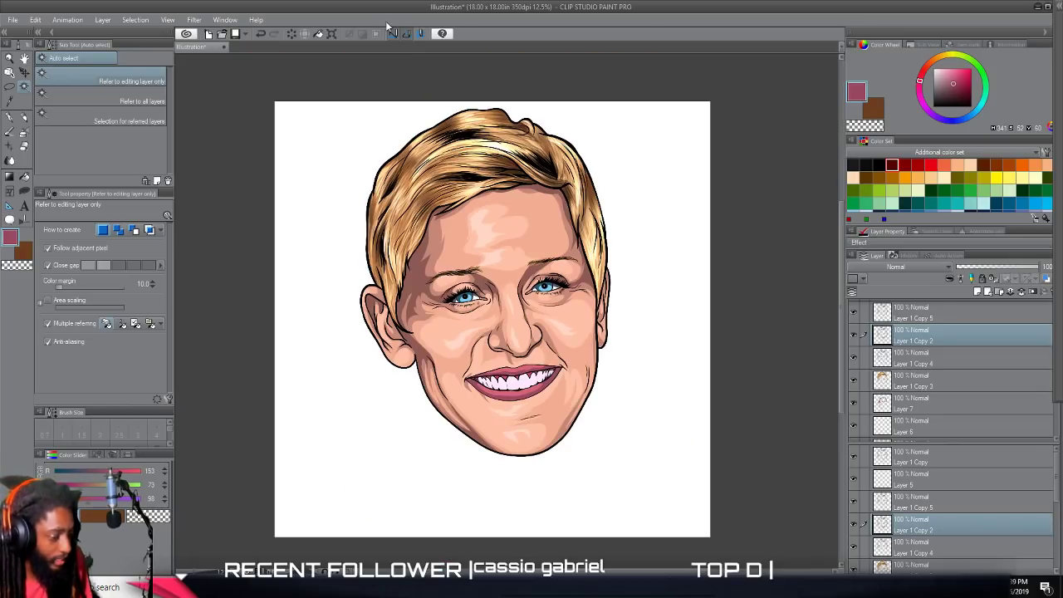
Sample the base pink of the lower lip and brighten it to a highlight pink, H 349, S 51, V 100.
scroll(570, 287, "up", 5)
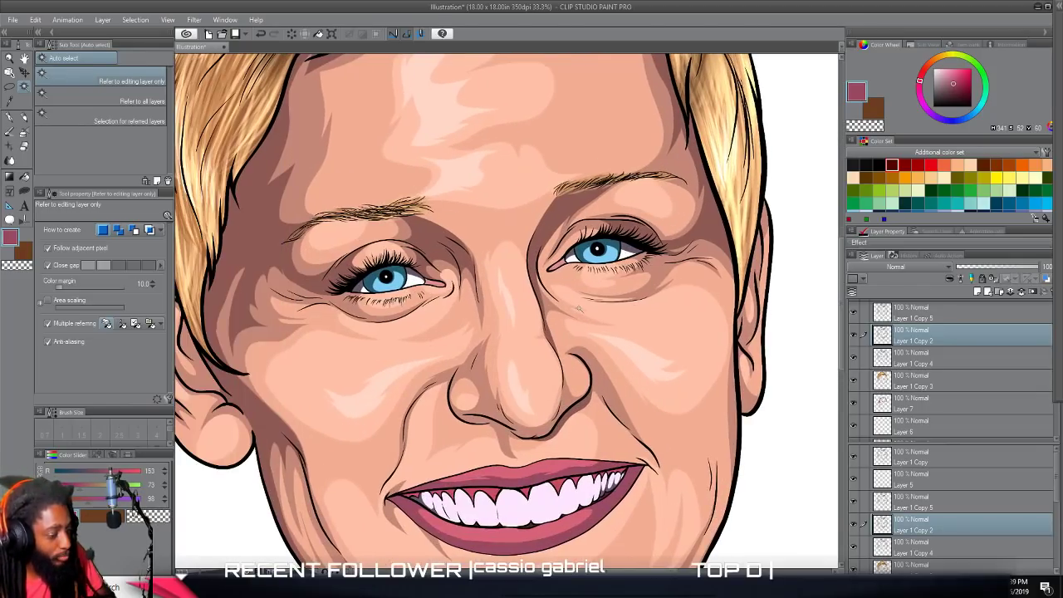
scroll(570, 304, "up", 2)
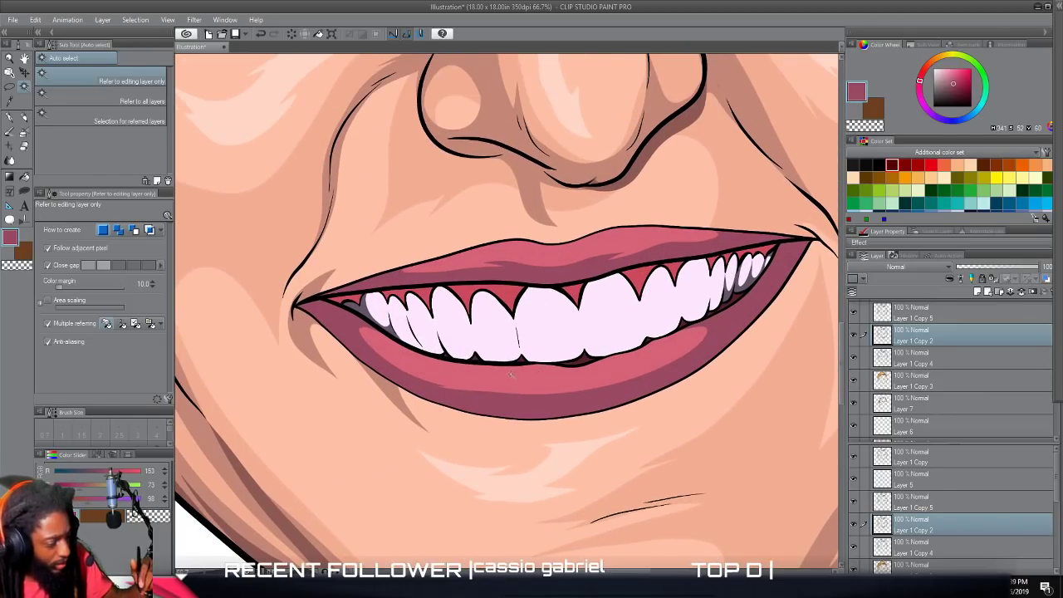
left_click(509, 378, "alt")
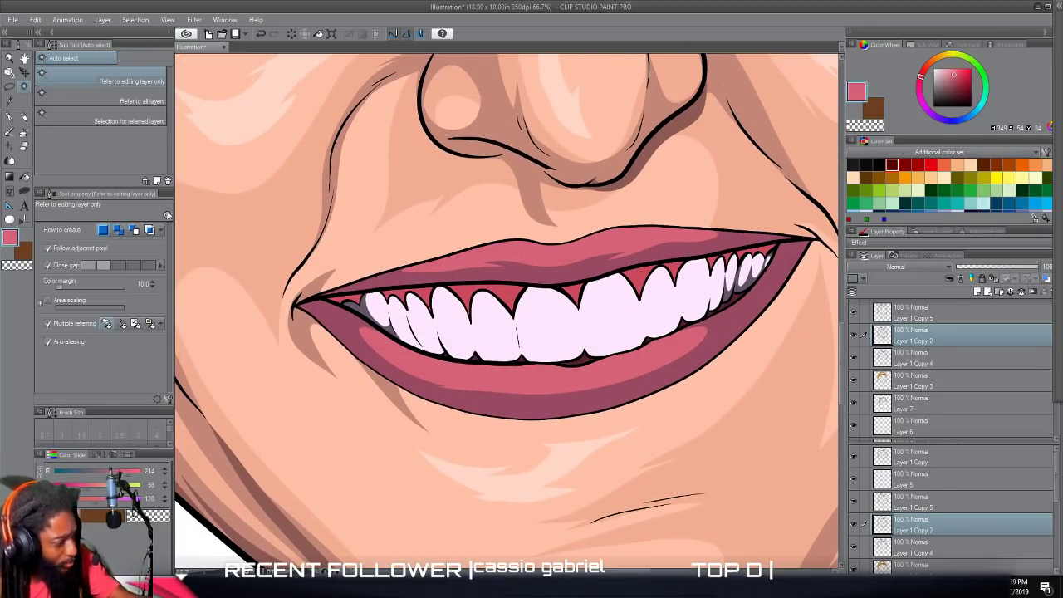
left_click(11, 238)
left_click_drag(586, 249, 605, 240)
left_click(772, 224)
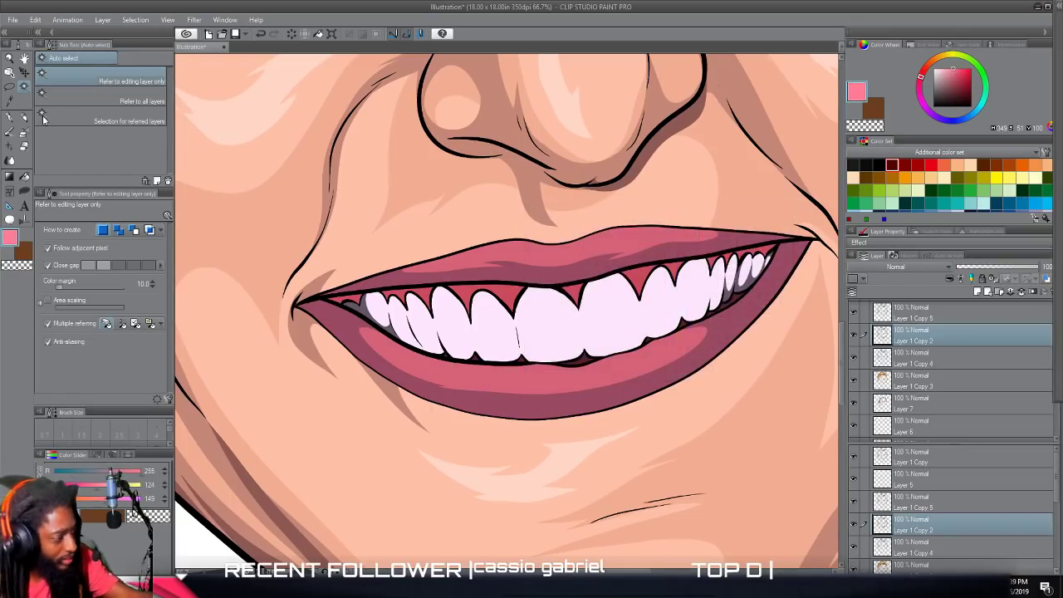
Lasso-fill thin bright pink highlights along the middle of the lower lip and across the upper lip.
left_click(10, 117)
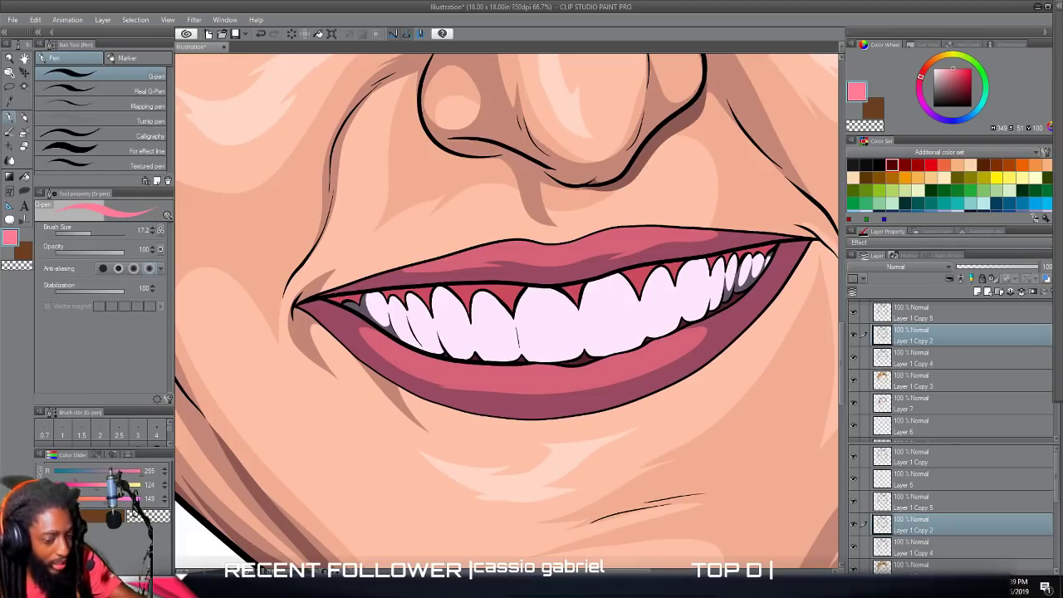
left_click(23, 191)
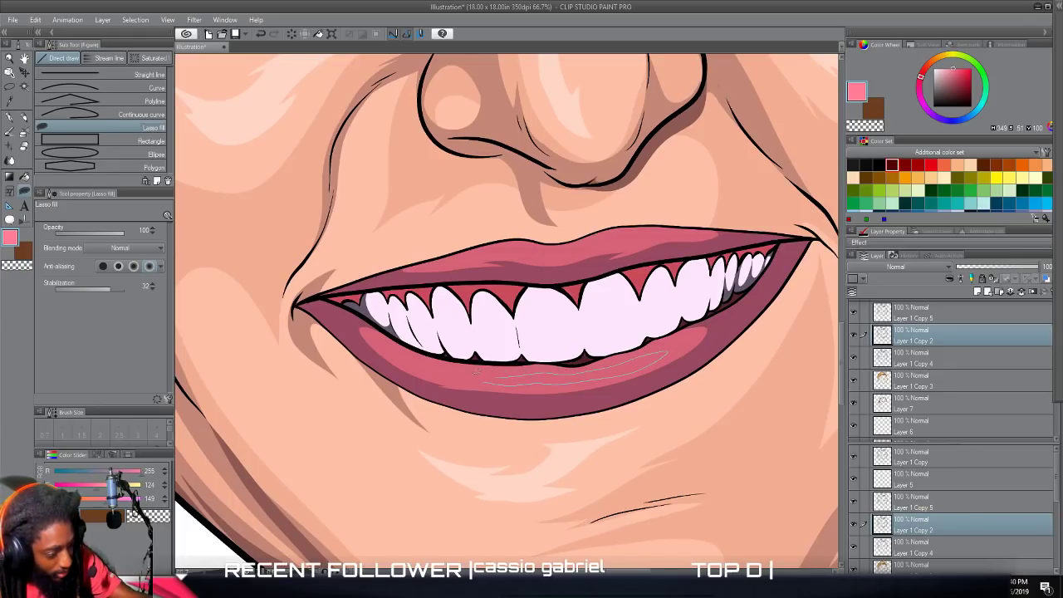
left_click_drag(437, 366, 472, 359)
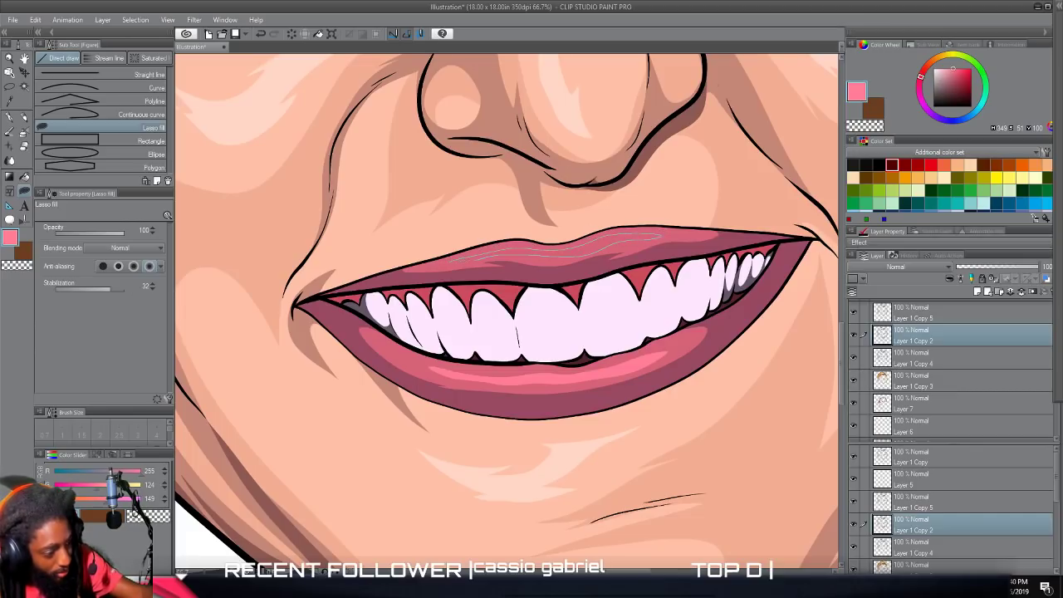
left_click_drag(456, 260, 458, 260)
scroll(501, 308, "down", 5)
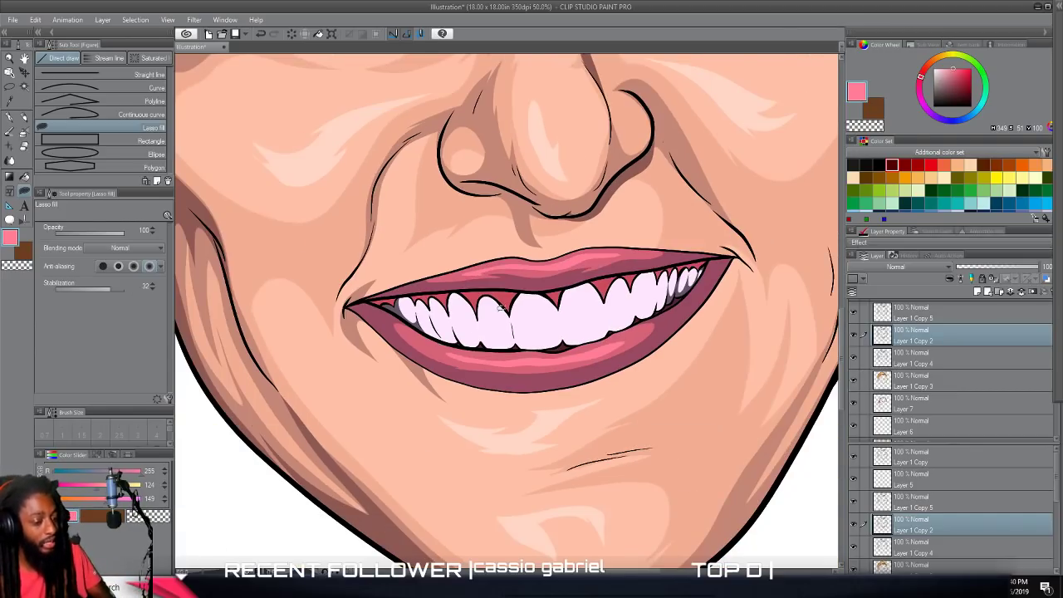
scroll(498, 302, "up", 2)
scroll(487, 294, "up", 2)
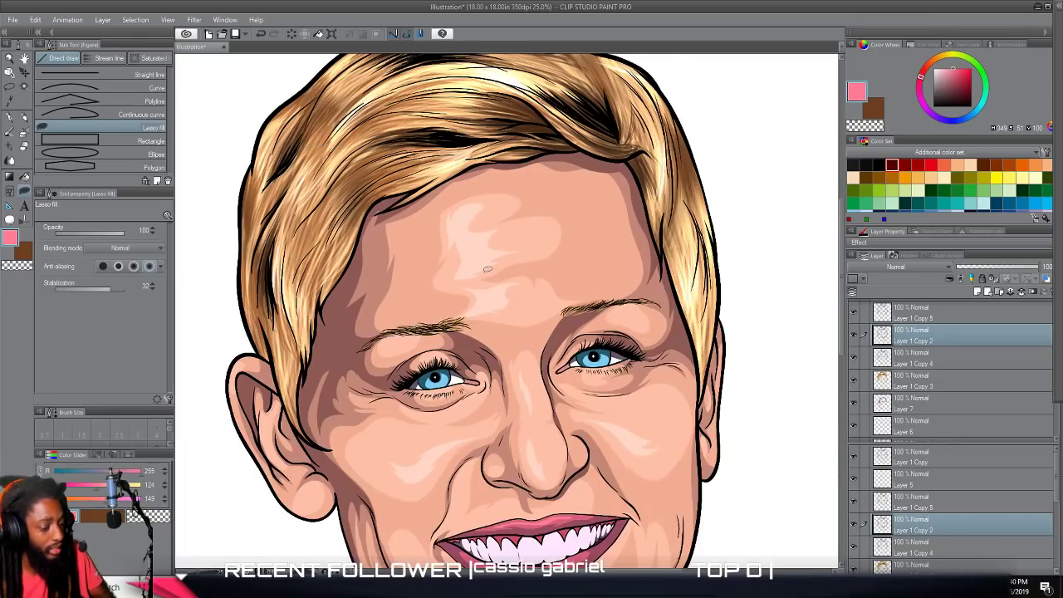
scroll(489, 259, "down", 2)
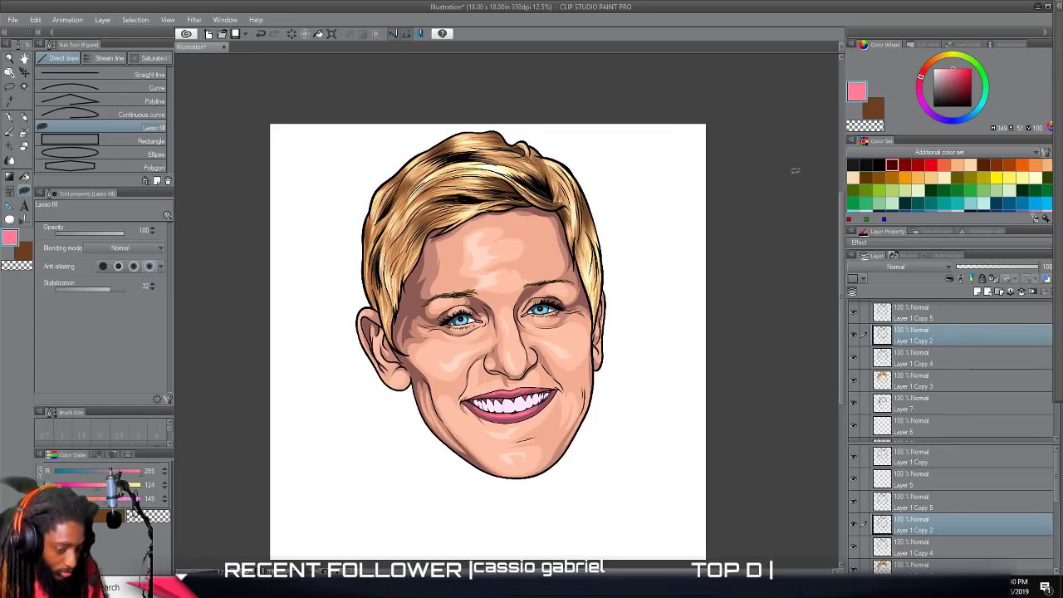
Add a new raster layer directly above Layer 7 for the deepest skin shadows.
left_click(907, 402)
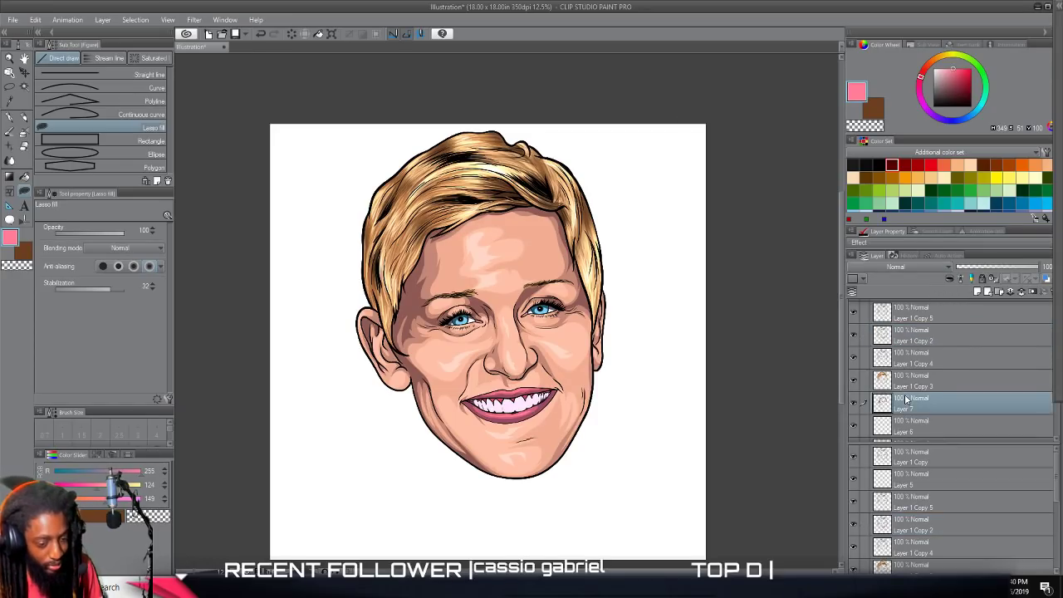
left_click(978, 293)
scroll(712, 355, "up", 4)
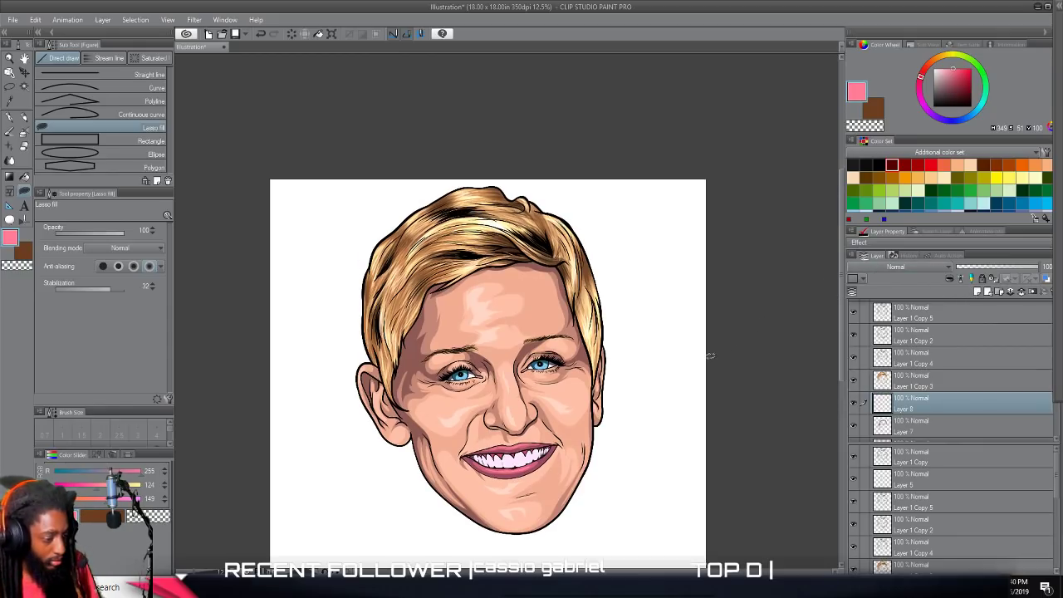
scroll(709, 356, "up", 2)
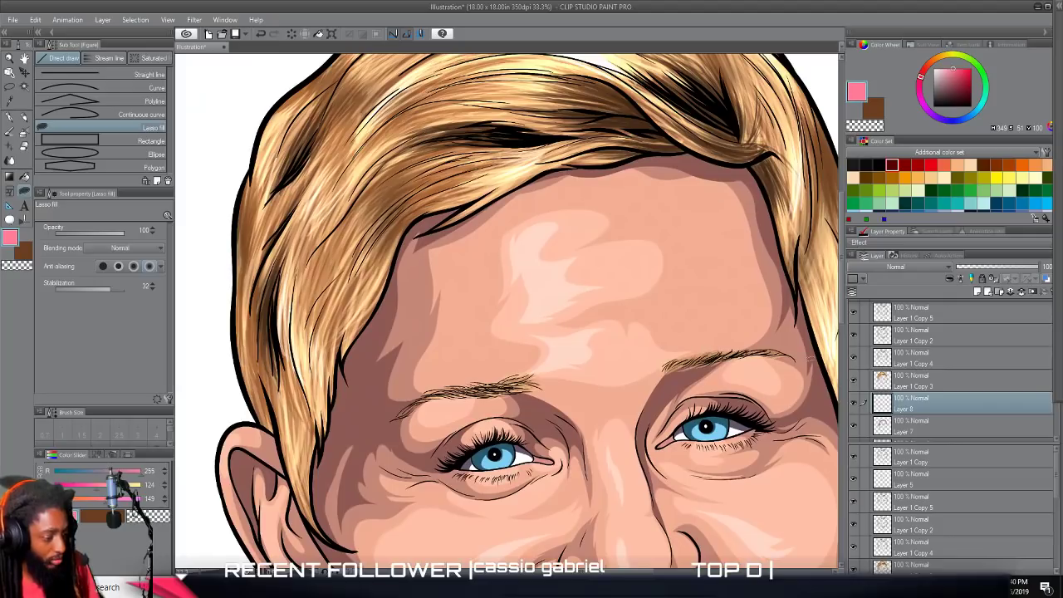
Sample the dark skin shadow on the left-hand temple and darken it to H 6, S 49, V 33.
left_click(366, 387, "alt")
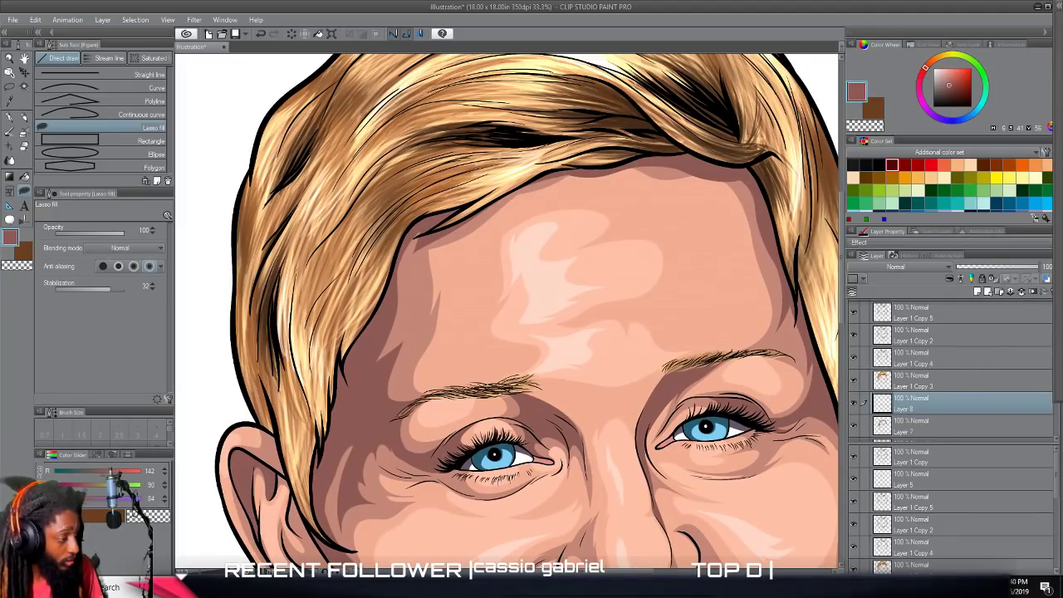
left_click(12, 242)
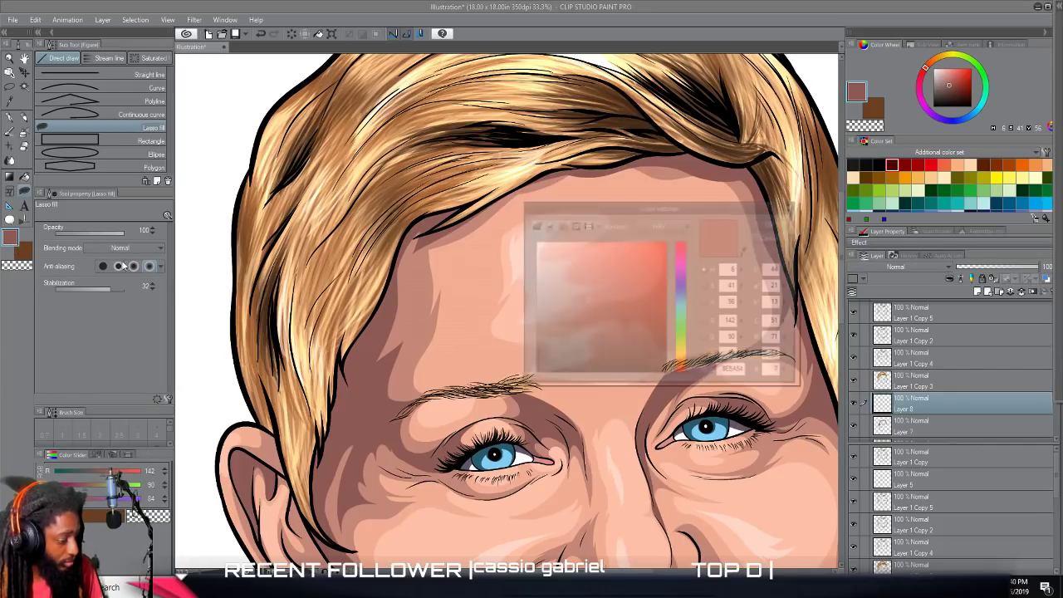
left_click_drag(587, 306, 599, 327)
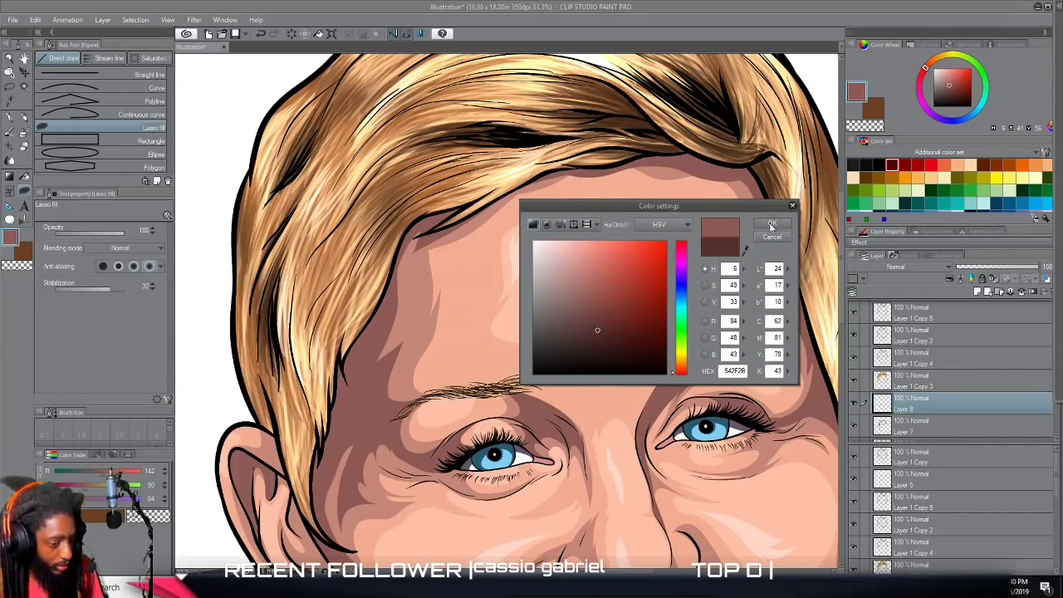
left_click(772, 224)
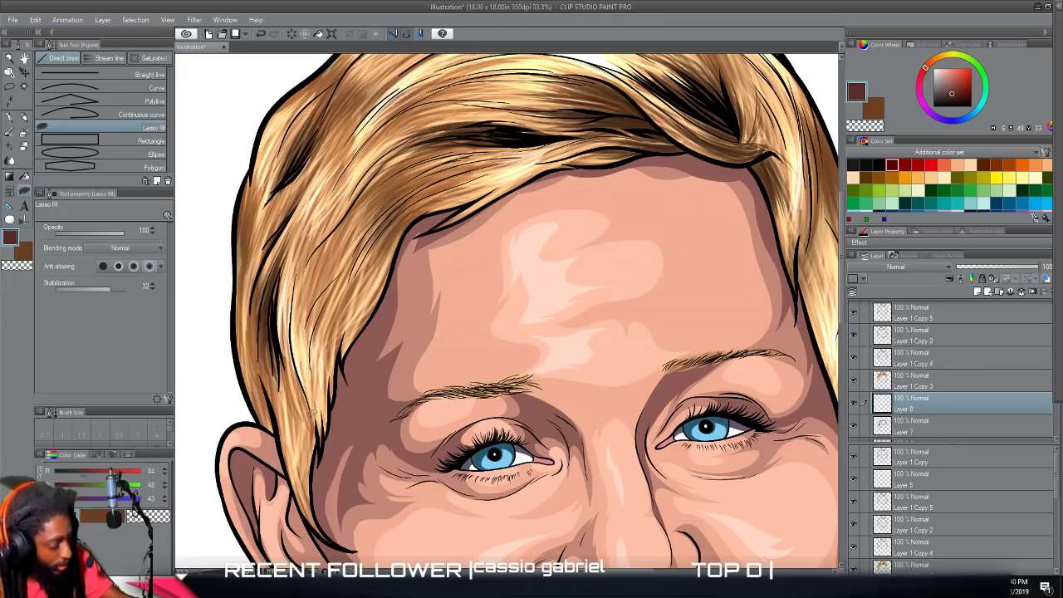
Lasso-fill a jagged deep brown shadow on the left-hand temple along the edge of the hair.
left_click_drag(317, 519, 326, 461)
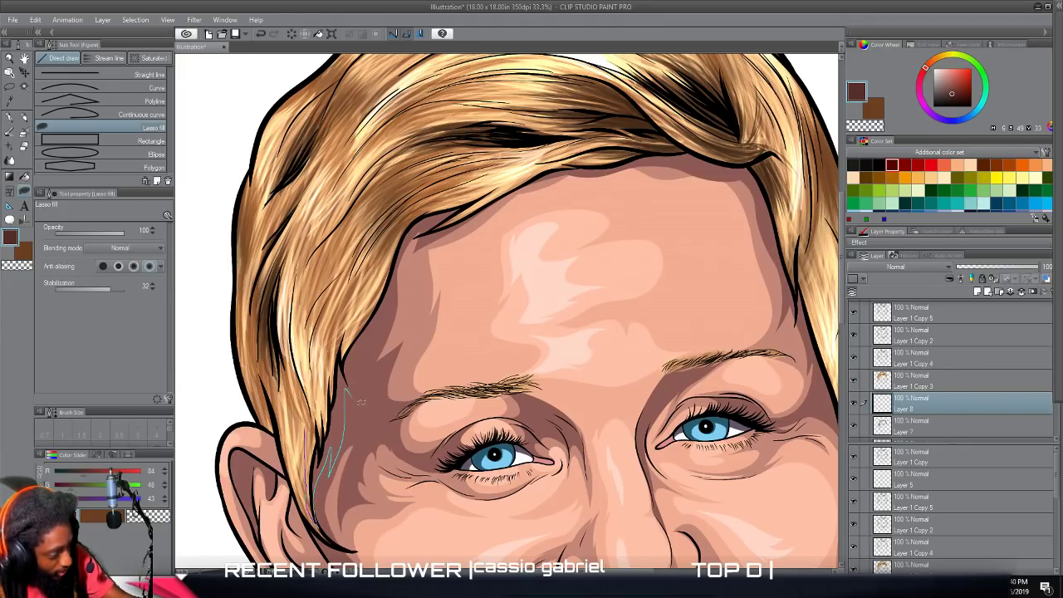
mouse_move(385, 287)
left_mouse_down()
mouse_move(397, 190)
mouse_move(327, 321)
left_mouse_up()
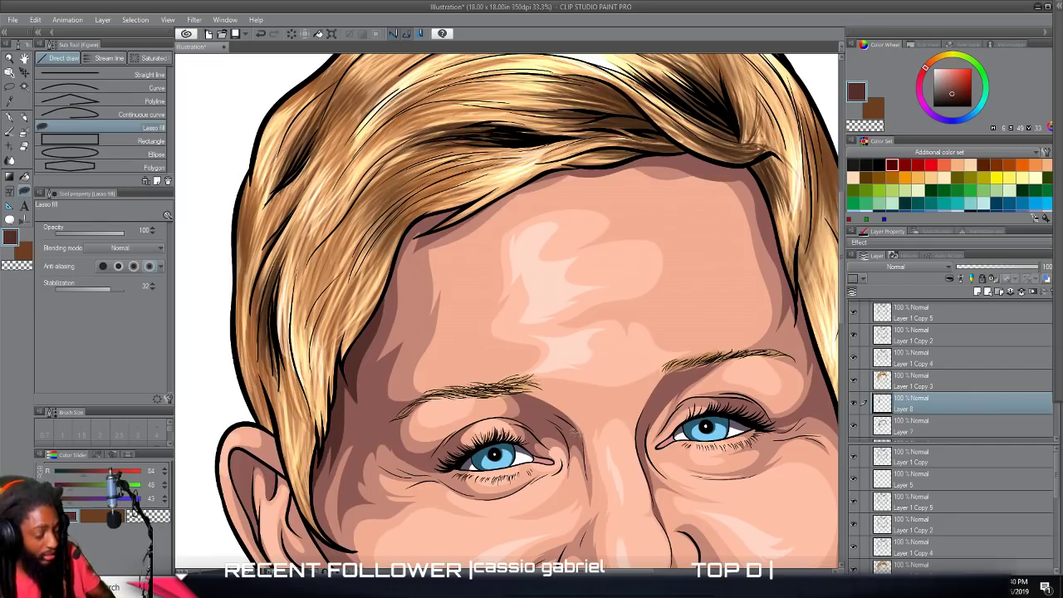
scroll(545, 413, "down", 5)
scroll(544, 412, "up", 4)
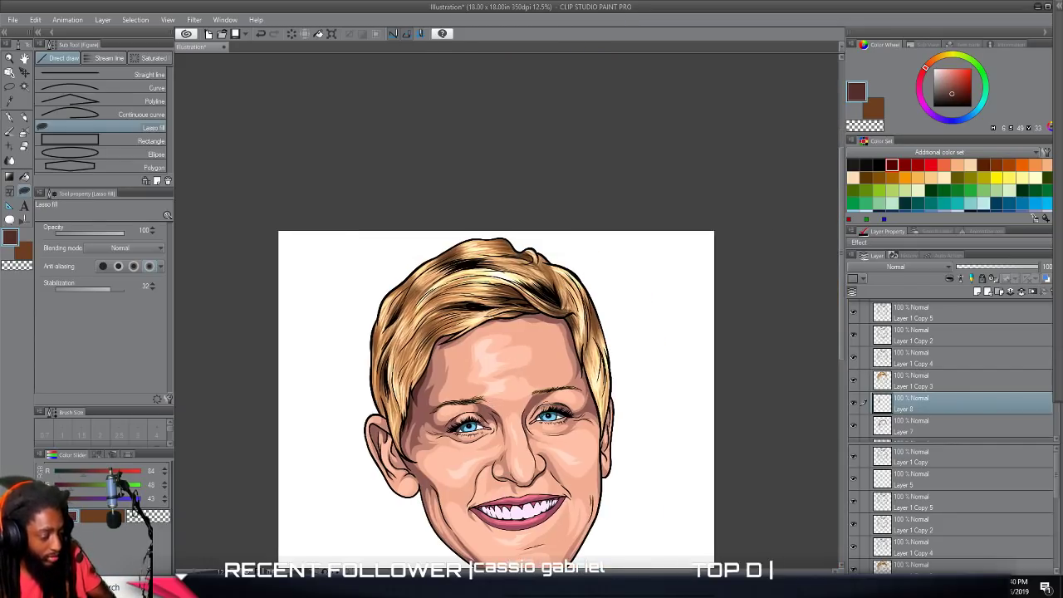
scroll(546, 401, "down", 2)
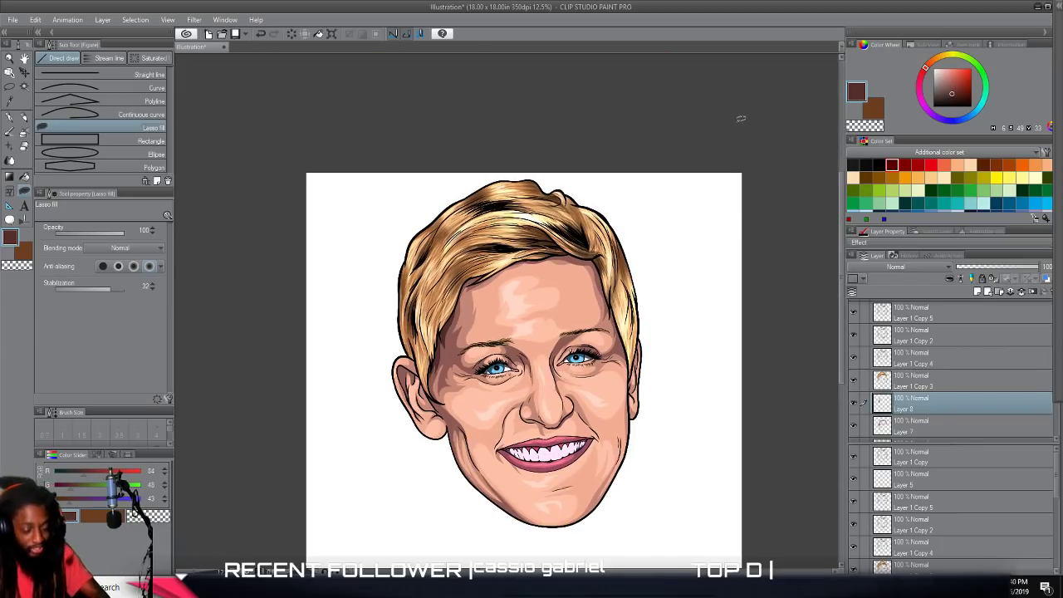
Lasso-fill a narrow deep brown shadow along the hairline on the right-hand side of the forehead.
scroll(612, 247, "up", 3)
left_click_drag(598, 367, 598, 202)
scroll(599, 202, "up", 1)
left_click_drag(694, 471, 629, 305)
mouse_move(607, 241)
left_mouse_down()
mouse_move(528, 62)
mouse_move(614, 113)
left_mouse_up()
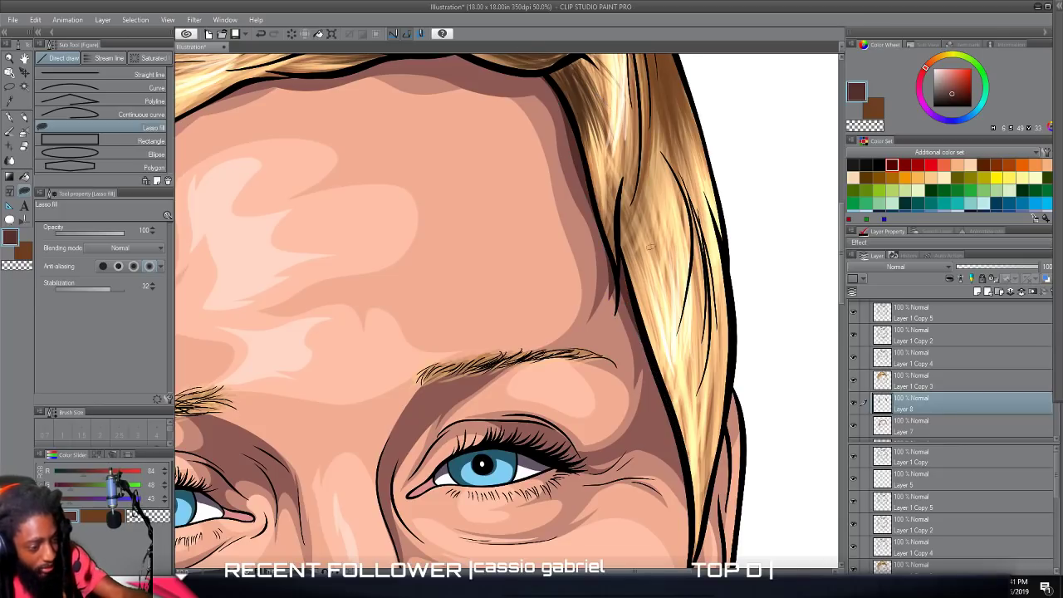
scroll(636, 232, "up", 3)
mouse_move(517, 249)
left_mouse_down()
mouse_move(357, 196)
mouse_move(579, 210)
left_mouse_up()
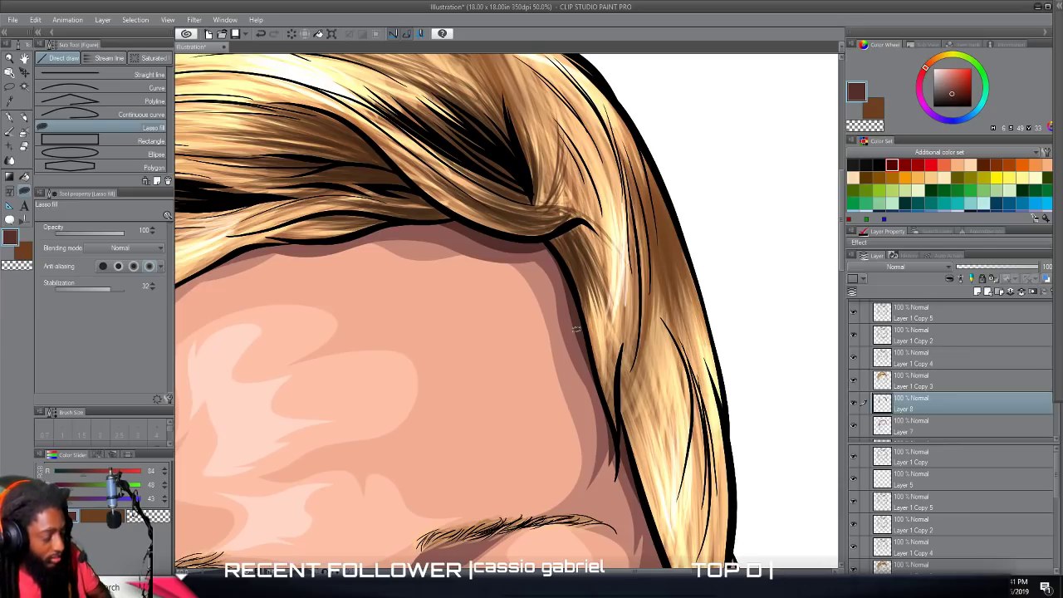
Lasso-fill deep brown shadows under the fringe and around the loose strand at the forehead's upper-left hairline.
scroll(576, 329, "down", 3)
scroll(572, 334, "up", 2)
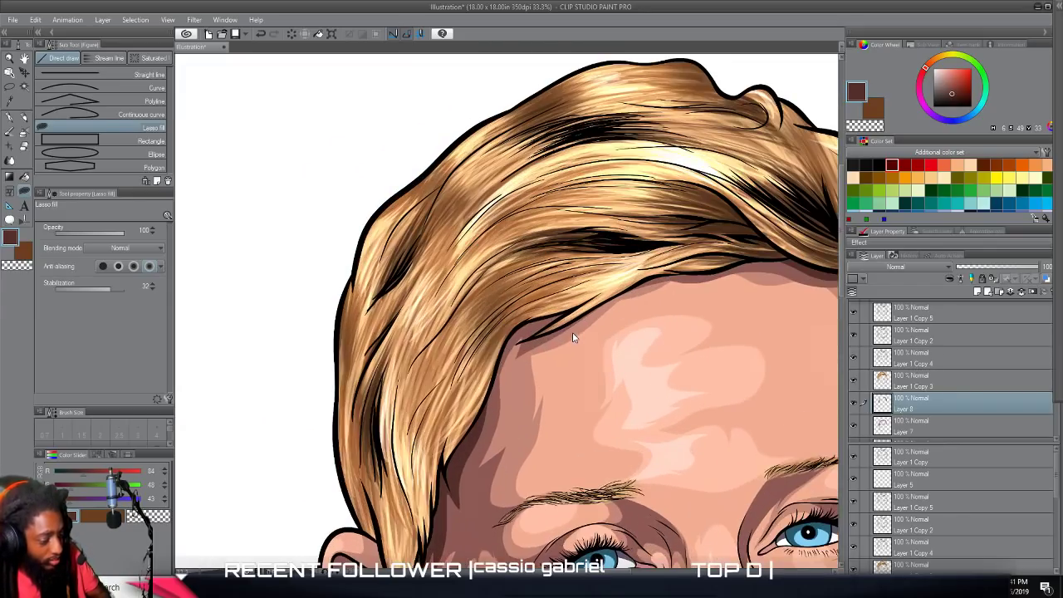
scroll(572, 336, "up", 1)
left_click_drag(633, 206, 582, 255)
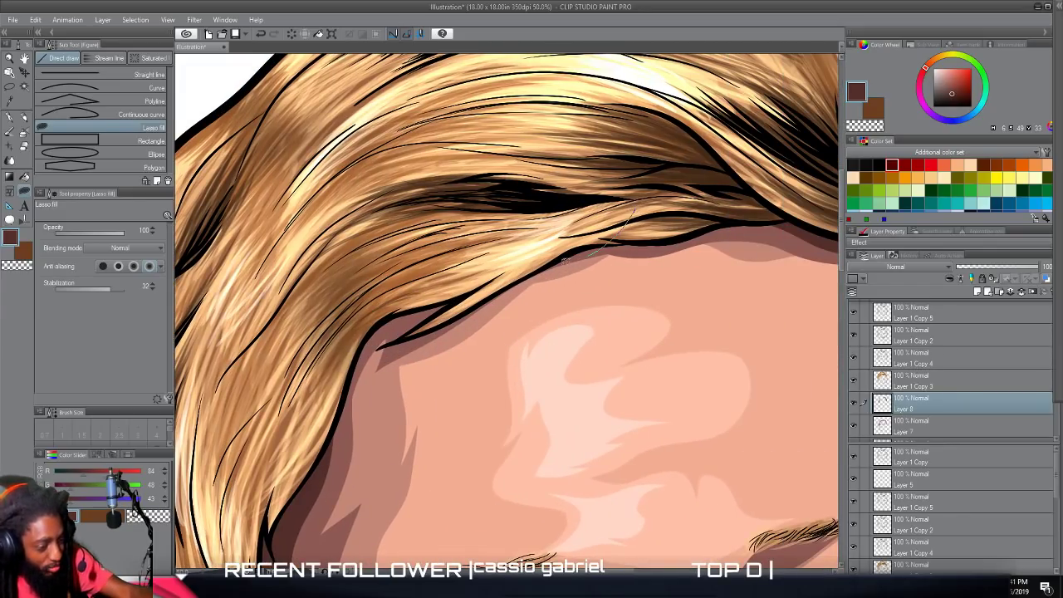
left_click_drag(417, 342, 387, 366)
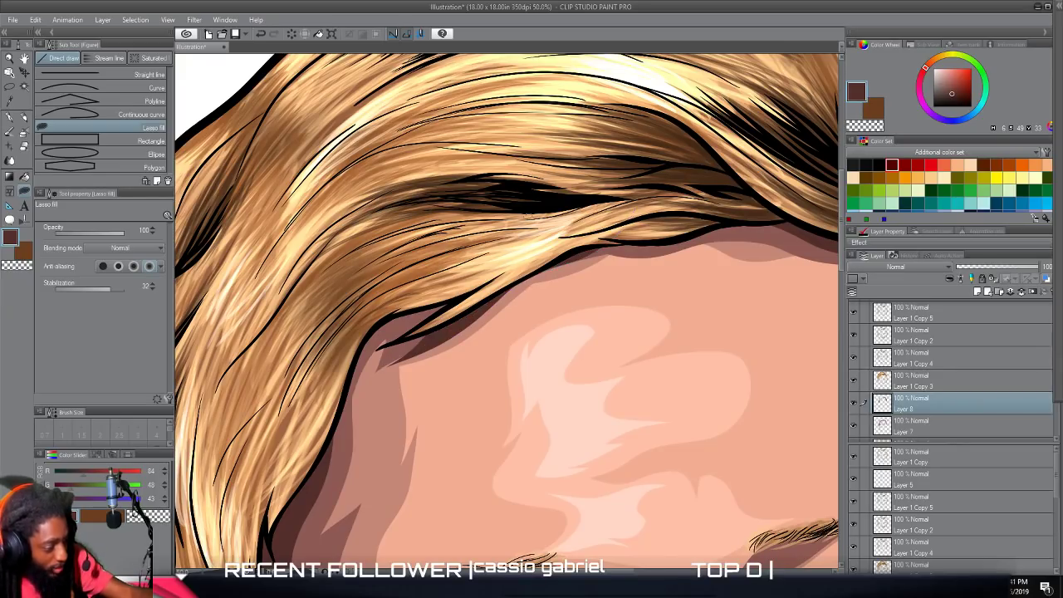
left_click_drag(495, 291, 396, 320)
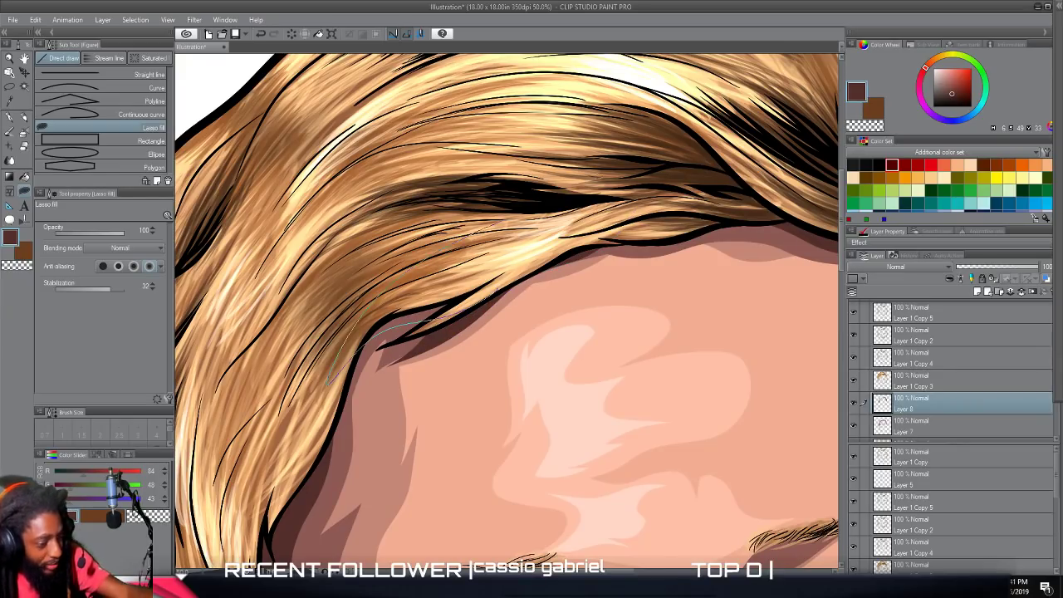
left_click_drag(329, 382, 349, 366)
scroll(596, 319, "down", 2)
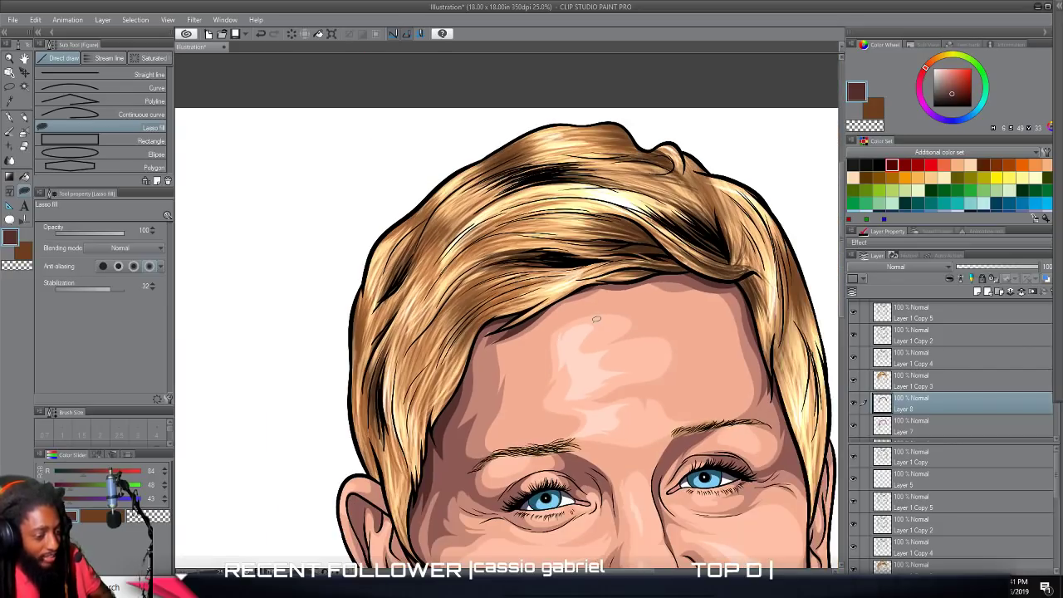
scroll(596, 321, "right", 2)
scroll(597, 325, "down", 4)
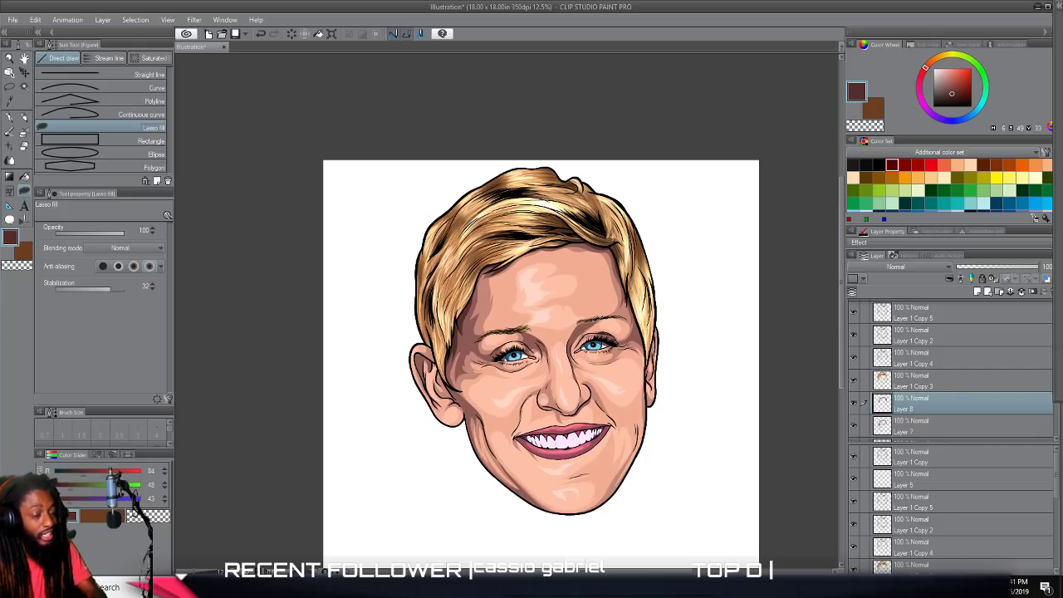
Lasso-fill a deep brown shadow inside the left-hand ear, next to the pointed lock of hair.
scroll(590, 398, "up", 8)
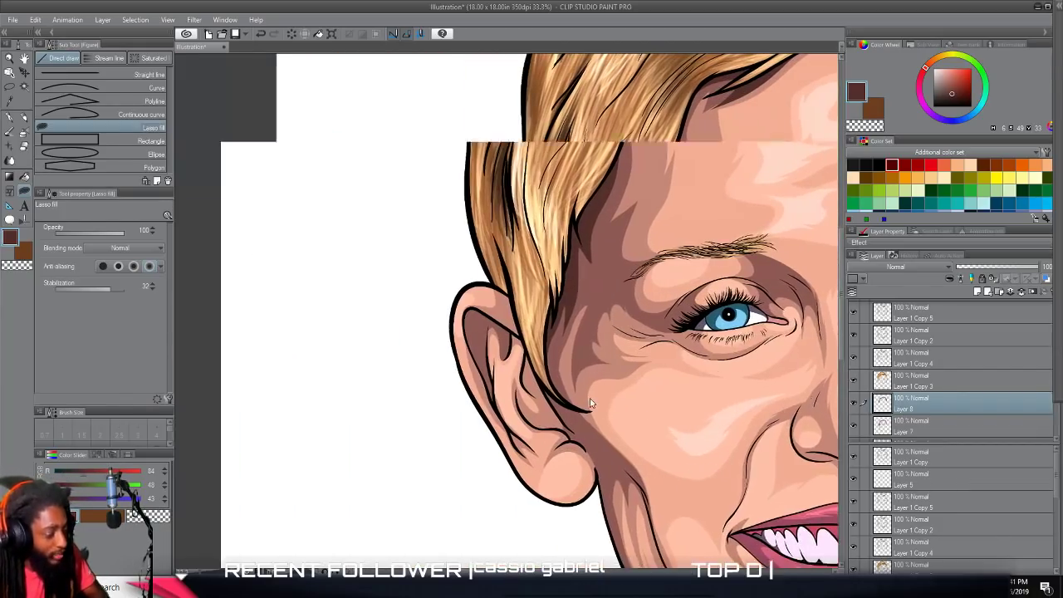
scroll(590, 398, "right", 1)
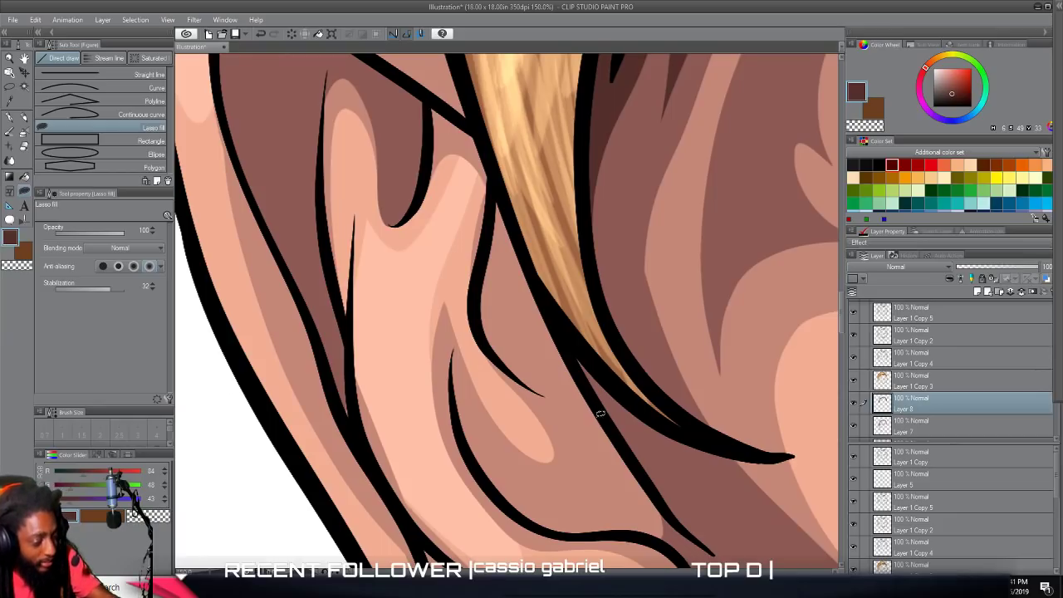
mouse_move(492, 347)
left_mouse_down()
mouse_move(481, 284)
mouse_move(508, 147)
mouse_move(584, 383)
left_mouse_up()
mouse_move(494, 241)
left_mouse_down()
mouse_move(505, 166)
mouse_move(505, 199)
left_mouse_up()
mouse_move(494, 272)
left_mouse_down()
mouse_move(496, 171)
mouse_move(504, 208)
left_mouse_up()
key("ctrl+0")
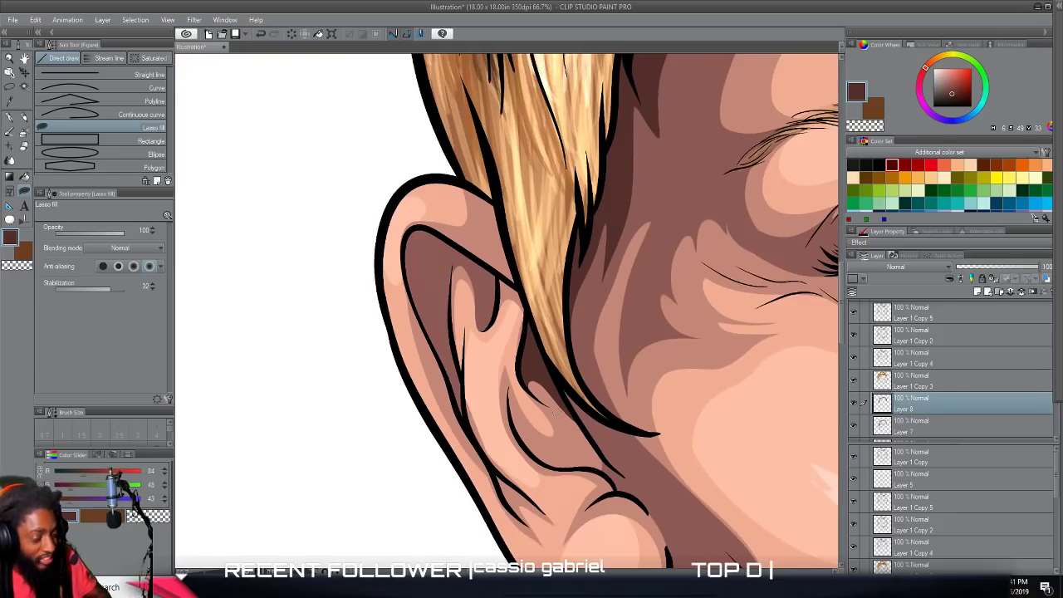
scroll(593, 399, "down", 2)
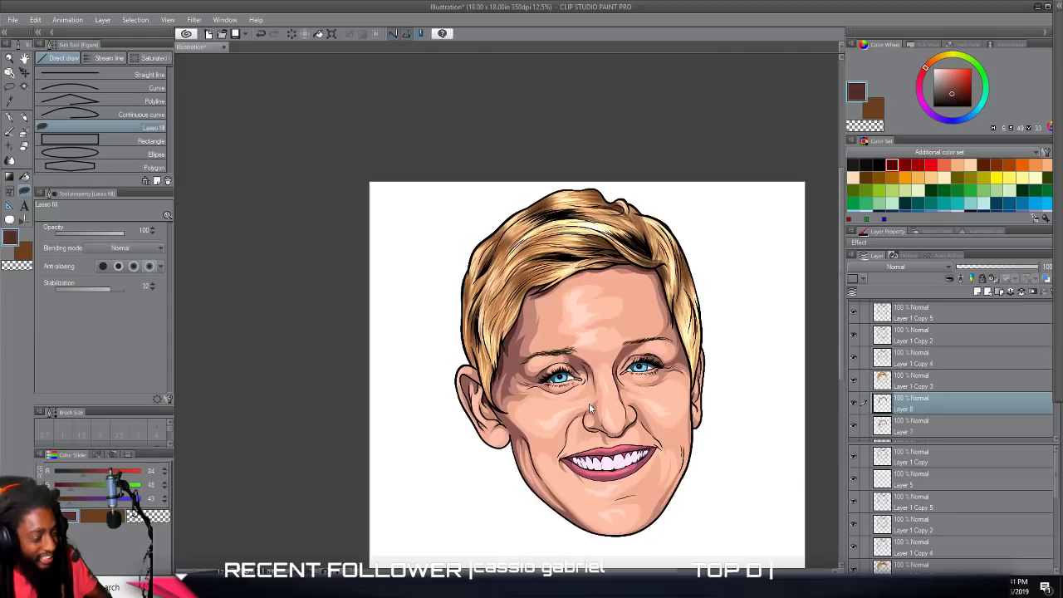
Lasso-fill a deep brown shadow from beneath the right-hand eyebrow's inner end down beside the nose bridge, and check the whole portrait.
scroll(589, 403, "up", 3)
scroll(589, 403, "up", 1)
scroll(593, 399, "up", 3)
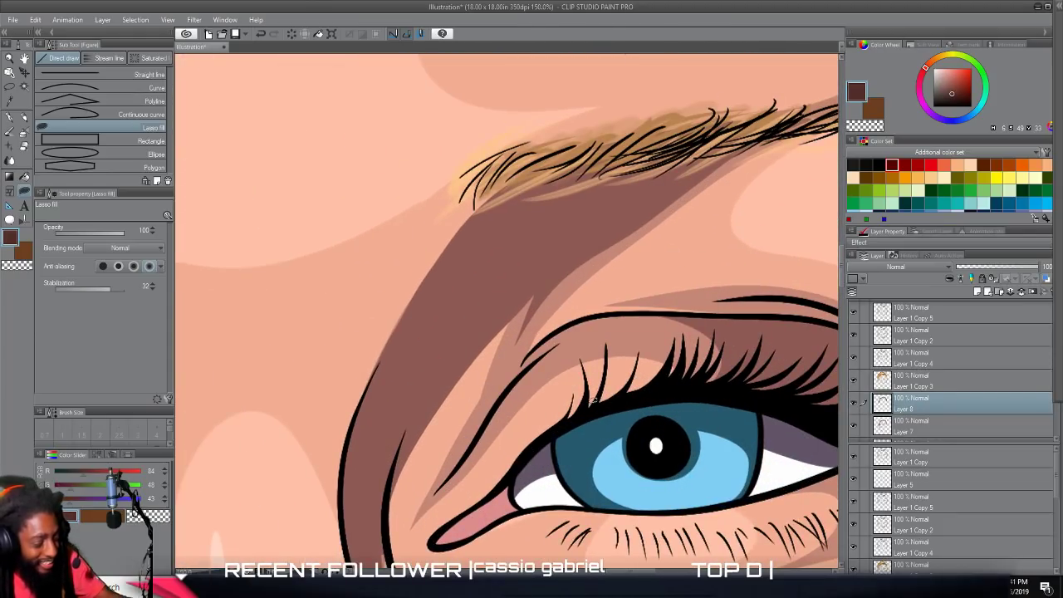
mouse_move(362, 397)
left_mouse_down()
mouse_move(473, 208)
mouse_move(520, 175)
mouse_move(683, 140)
mouse_move(698, 151)
mouse_move(533, 265)
mouse_move(400, 467)
mouse_move(386, 513)
mouse_move(384, 480)
mouse_move(351, 484)
left_mouse_up()
left_click_drag(347, 530, 344, 519)
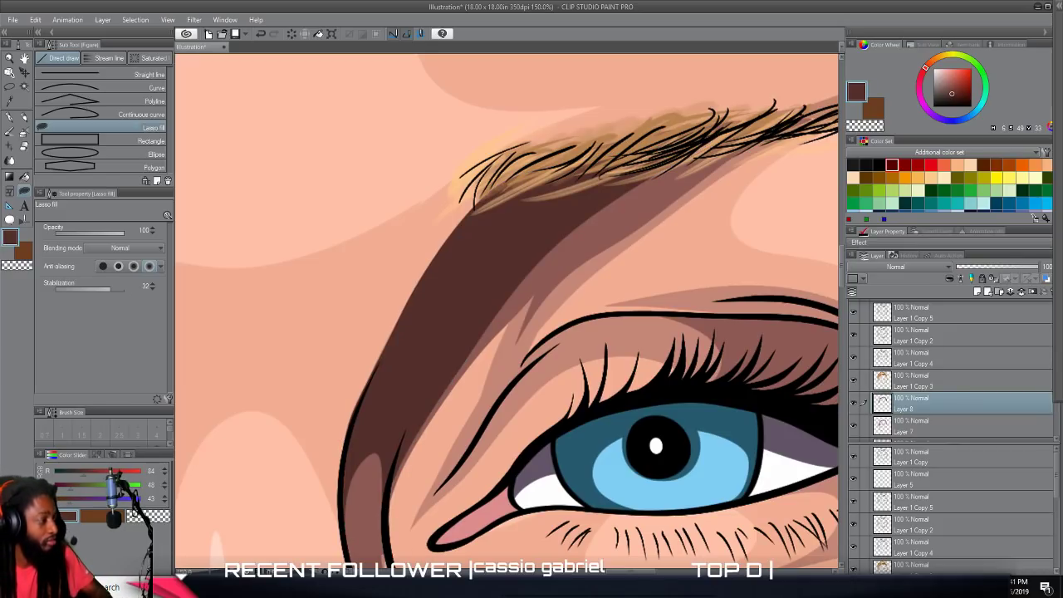
scroll(507, 312, "down", 4)
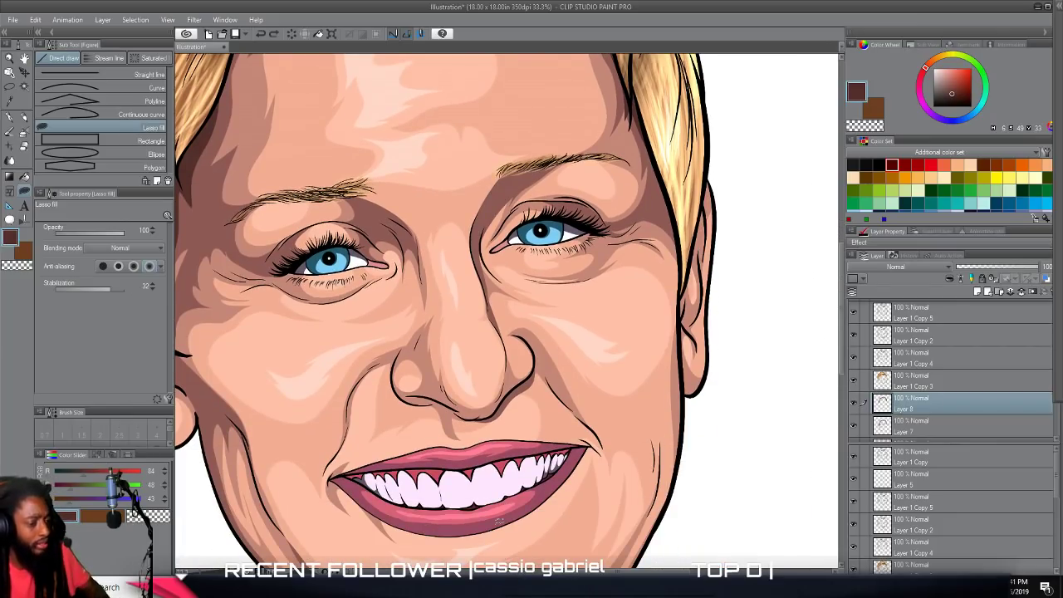
scroll(496, 523, "down", 3)
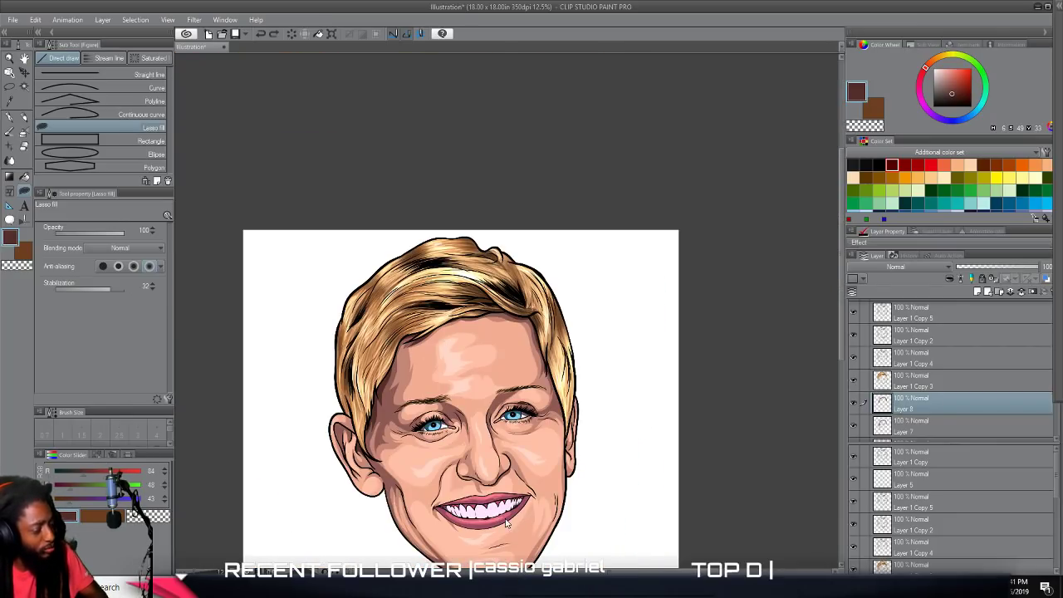
scroll(506, 525, "up", 1)
scroll(521, 496, "down", 1)
scroll(411, 490, "up", 2)
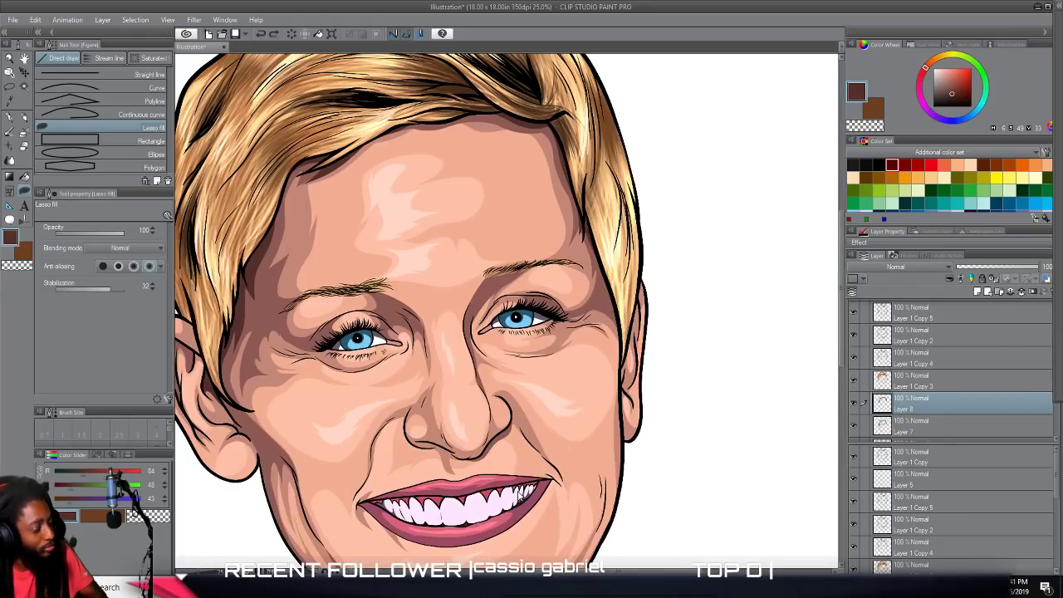
scroll(519, 499, "down", 2)
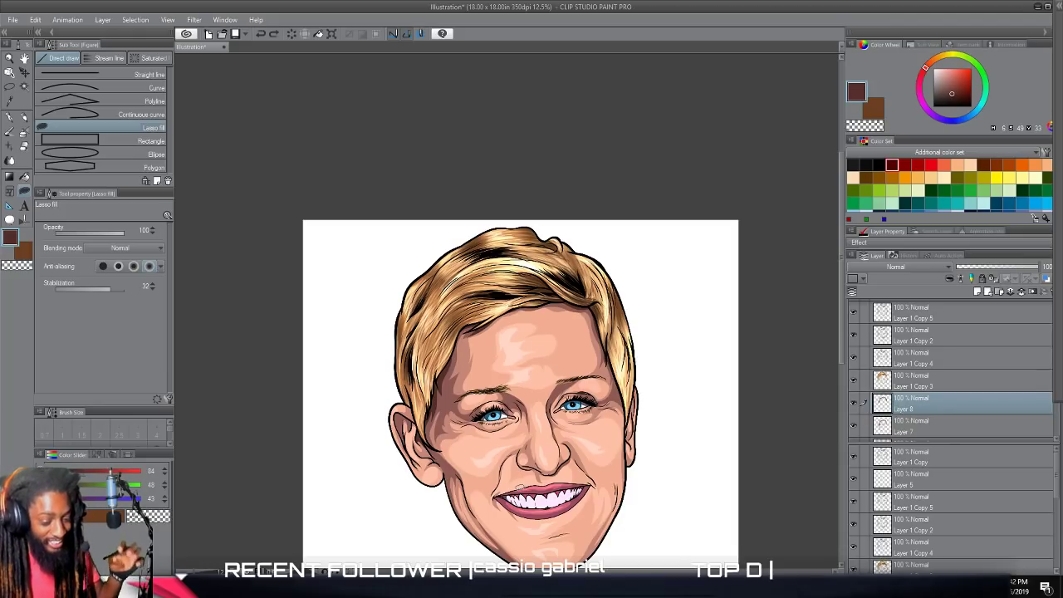
Lasso-fill a deep brown shadow inside the left-hand nostril and along the underside of the nose.
scroll(570, 487, "down", 2)
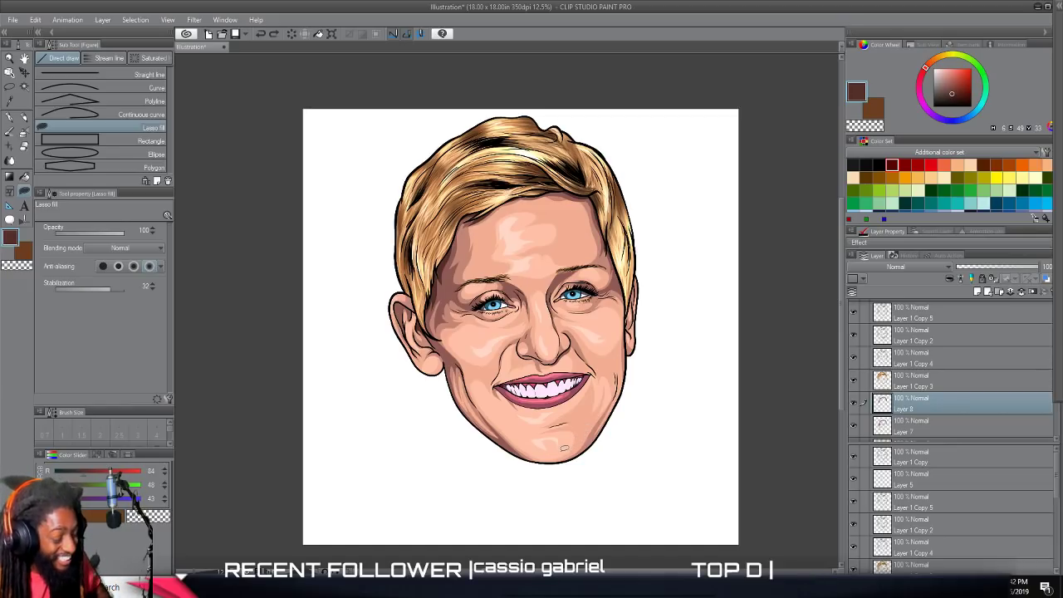
scroll(562, 445, "up", 6)
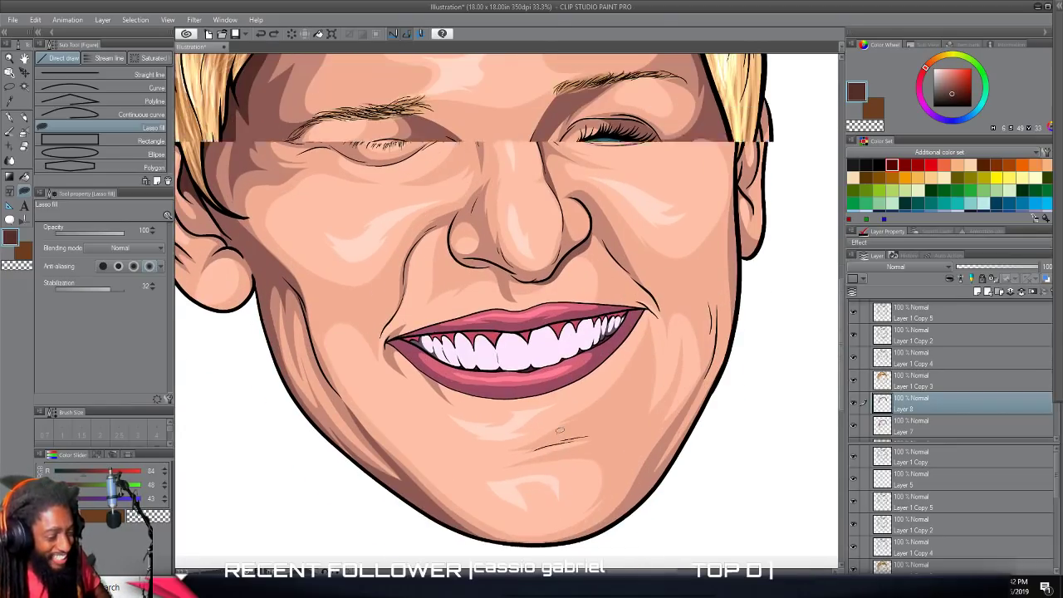
scroll(557, 433, "up", 4)
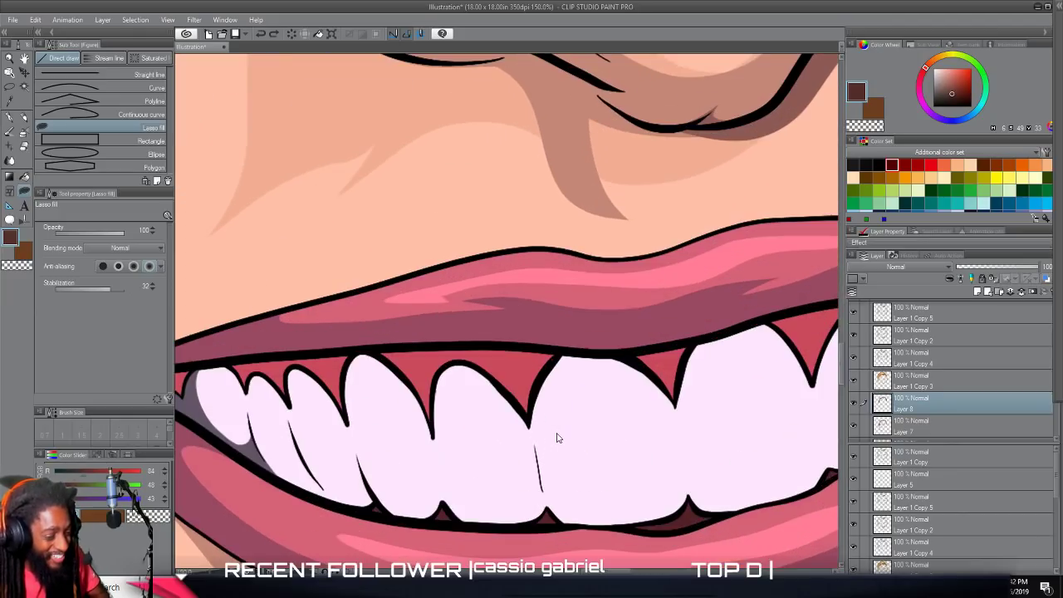
scroll(560, 429, "up", 3)
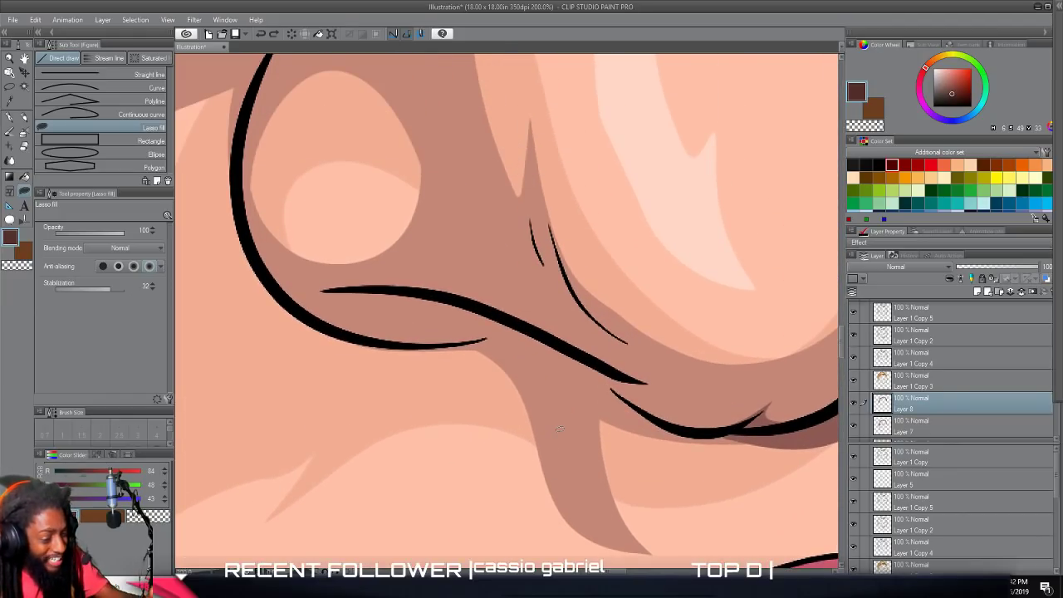
left_click_drag(600, 365, 531, 325)
mouse_move(384, 287)
left_mouse_down()
mouse_move(408, 297)
mouse_move(388, 322)
mouse_move(318, 322)
mouse_move(395, 351)
mouse_move(505, 357)
left_mouse_up()
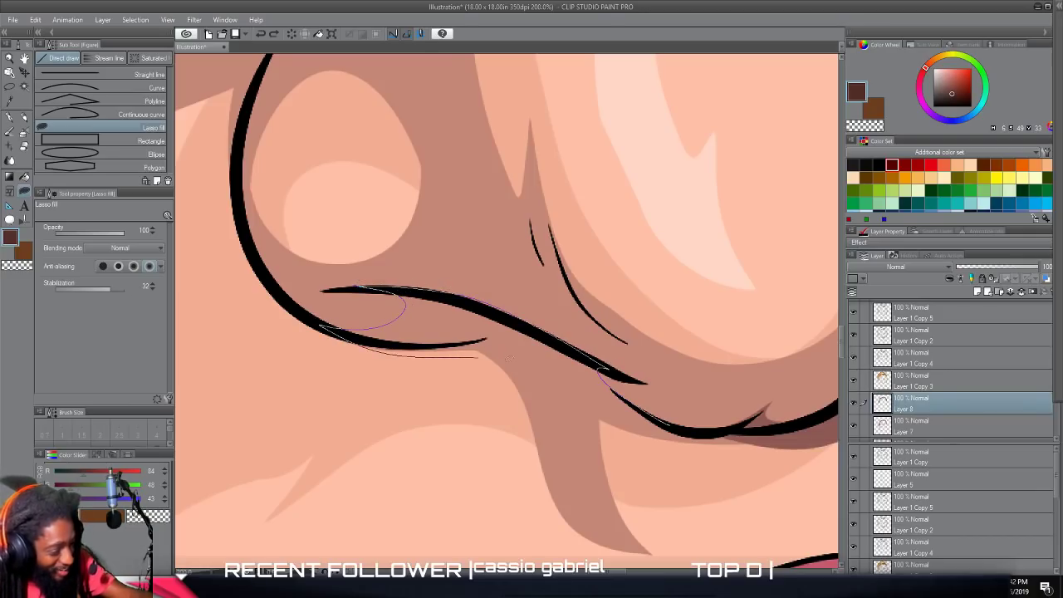
left_click_drag(602, 399, 711, 433)
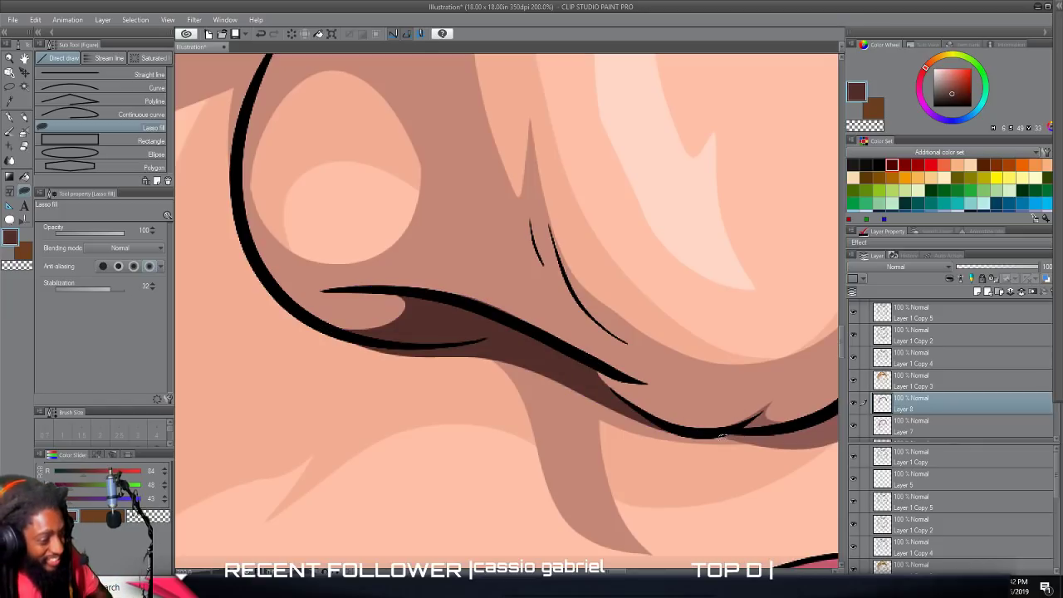
Lasso-fill a deep brown shadow on the outer part of the right-hand upper eyelid, behind the lashes.
scroll(722, 436, "down", 10)
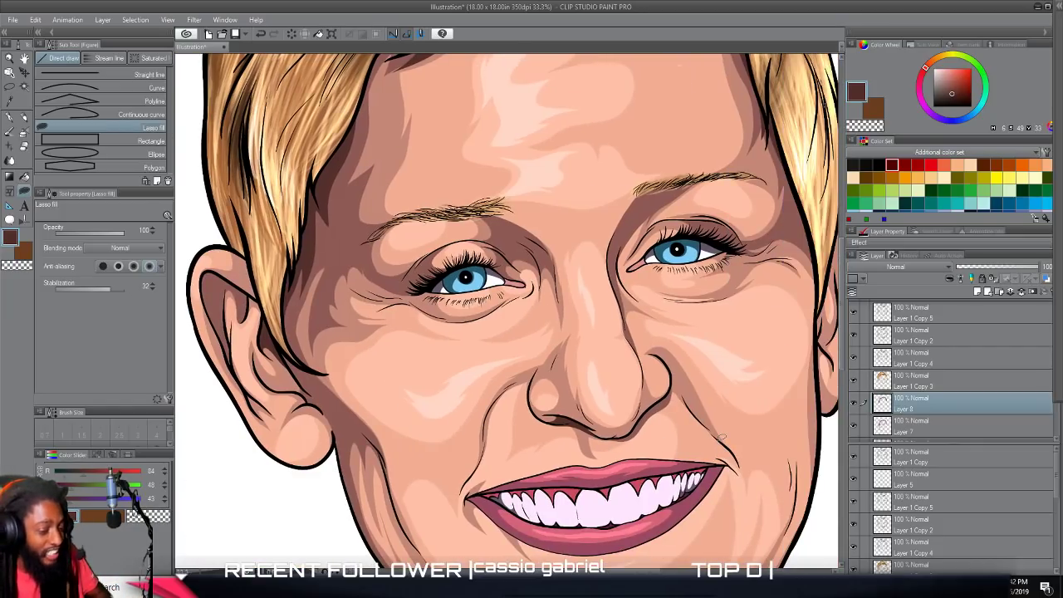
scroll(720, 436, "down", 2)
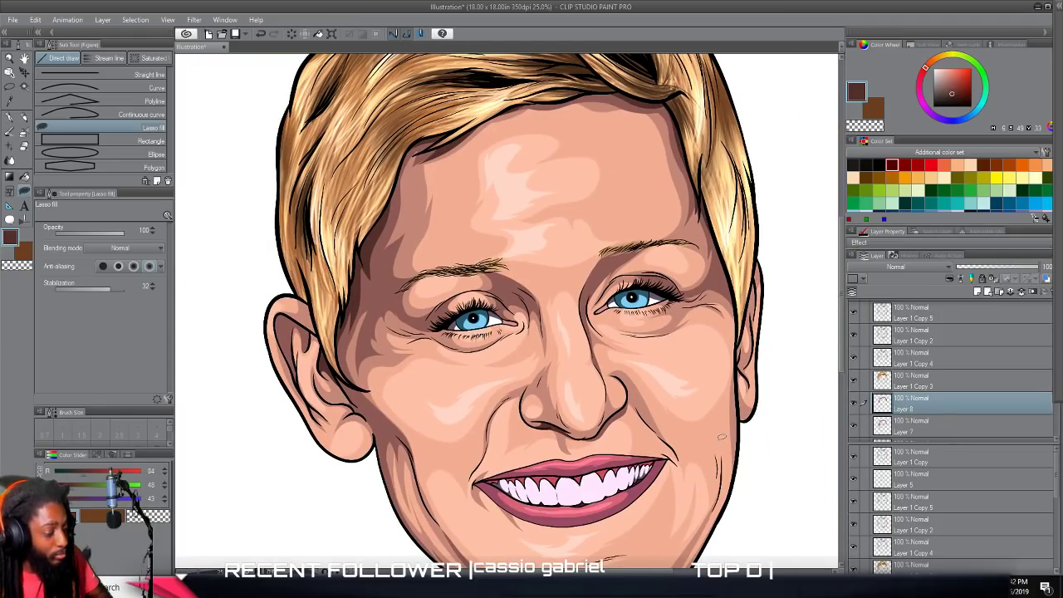
scroll(721, 437, "up", 3)
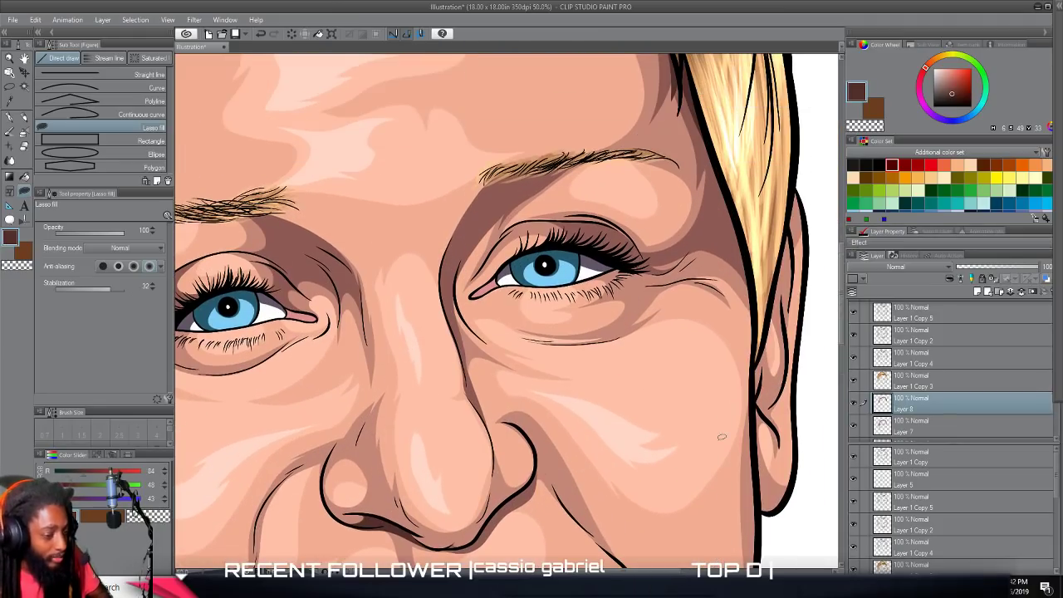
scroll(721, 436, "up", 3)
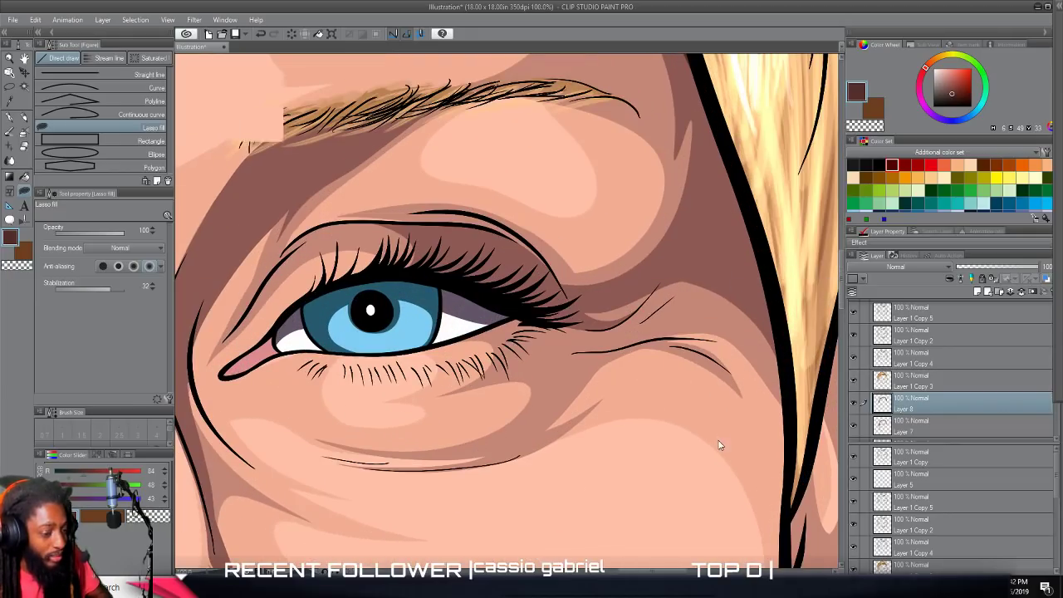
scroll(722, 436, "up", 3)
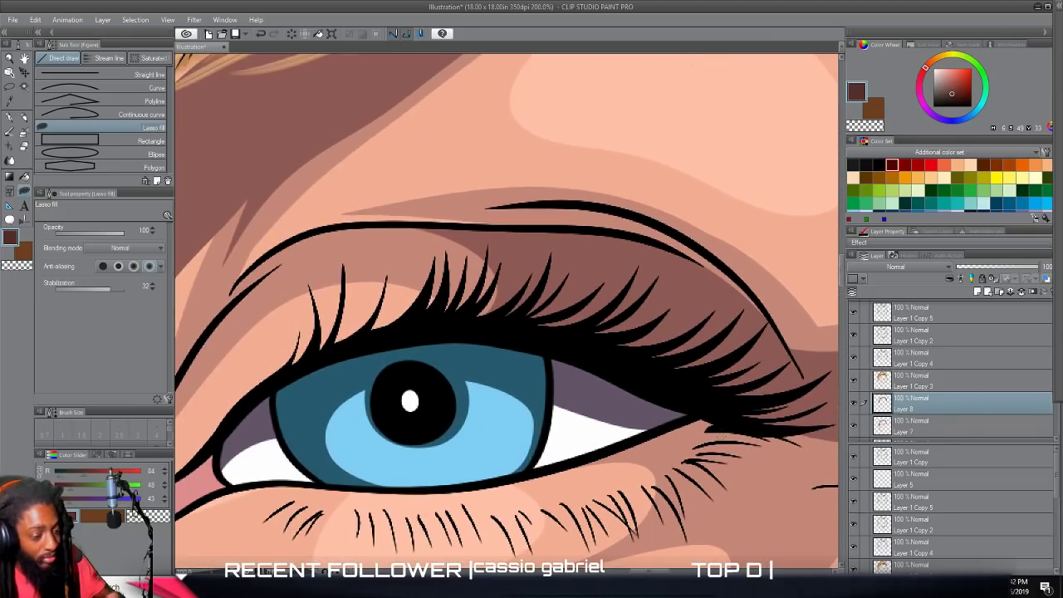
mouse_move(647, 364)
left_mouse_down()
mouse_move(668, 364)
mouse_move(623, 266)
mouse_move(537, 243)
mouse_move(388, 227)
mouse_move(308, 232)
mouse_move(471, 225)
mouse_move(661, 244)
mouse_move(733, 275)
mouse_move(721, 262)
mouse_move(838, 396)
mouse_move(810, 422)
mouse_move(743, 423)
mouse_move(619, 357)
left_mouse_up()
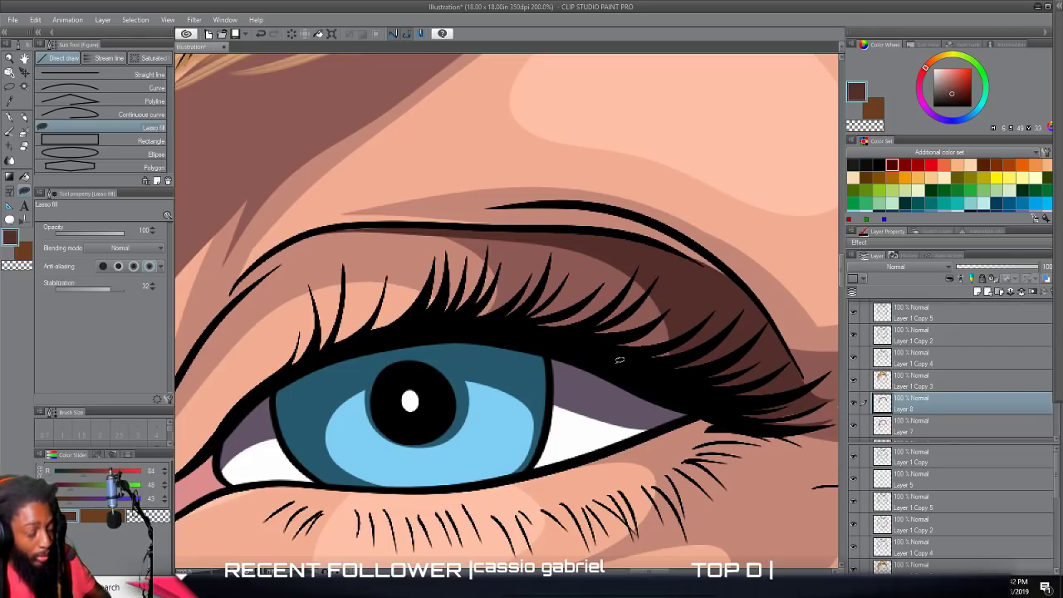
Lasso-fill a deep brown shadow at the outer corner of the left-hand upper eyelid, behind the lashes.
scroll(619, 360, "down", 6)
scroll(619, 371, "up", 5)
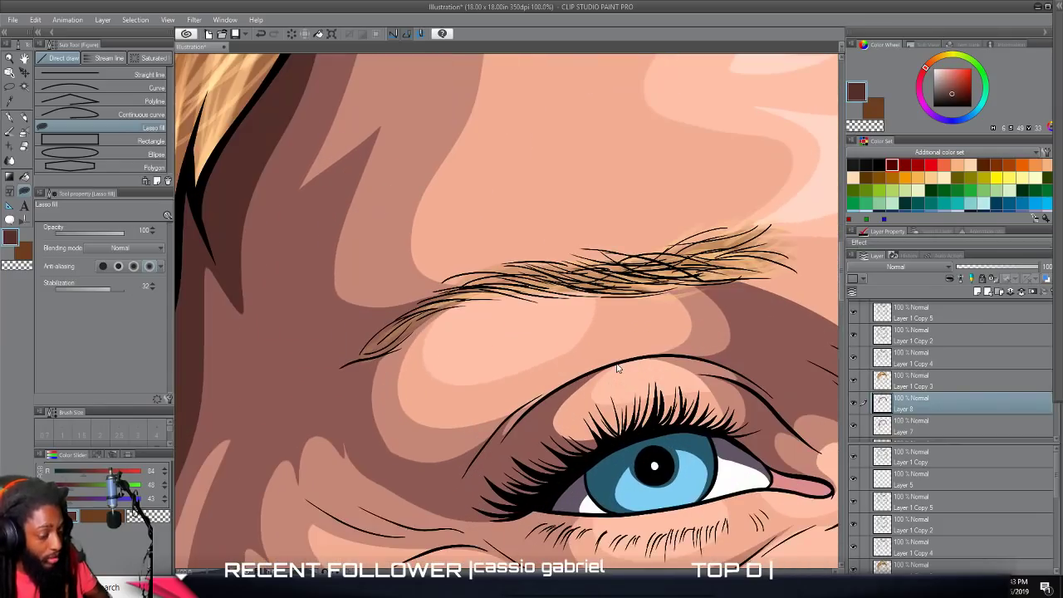
scroll(617, 368, "up", 4)
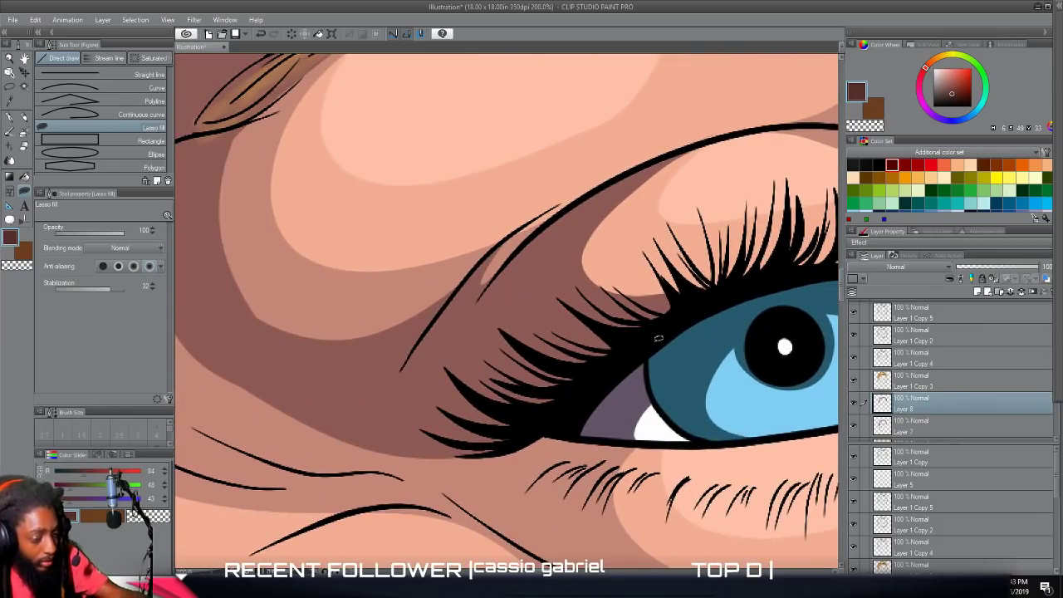
mouse_move(716, 314)
left_mouse_down()
mouse_move(668, 330)
mouse_move(518, 333)
mouse_move(540, 359)
mouse_move(476, 319)
mouse_move(532, 237)
mouse_move(445, 317)
mouse_move(464, 287)
mouse_move(396, 411)
left_mouse_up()
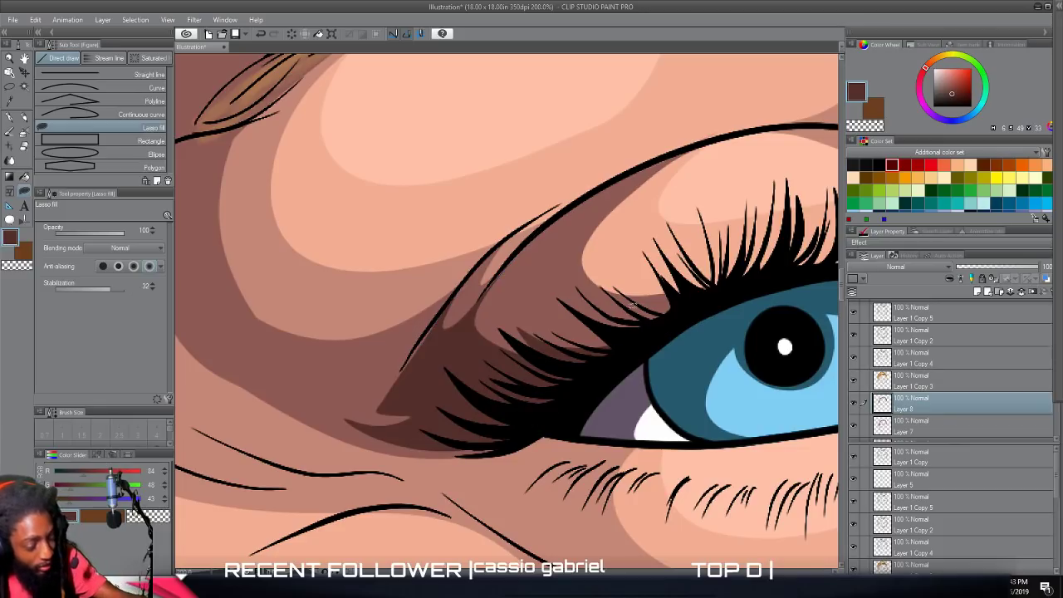
Lasso-fill a narrow deep brown shadow along the nose-bridge line beside the right-hand eye, up towards the eyebrow's inner end.
scroll(623, 394, "down", 5)
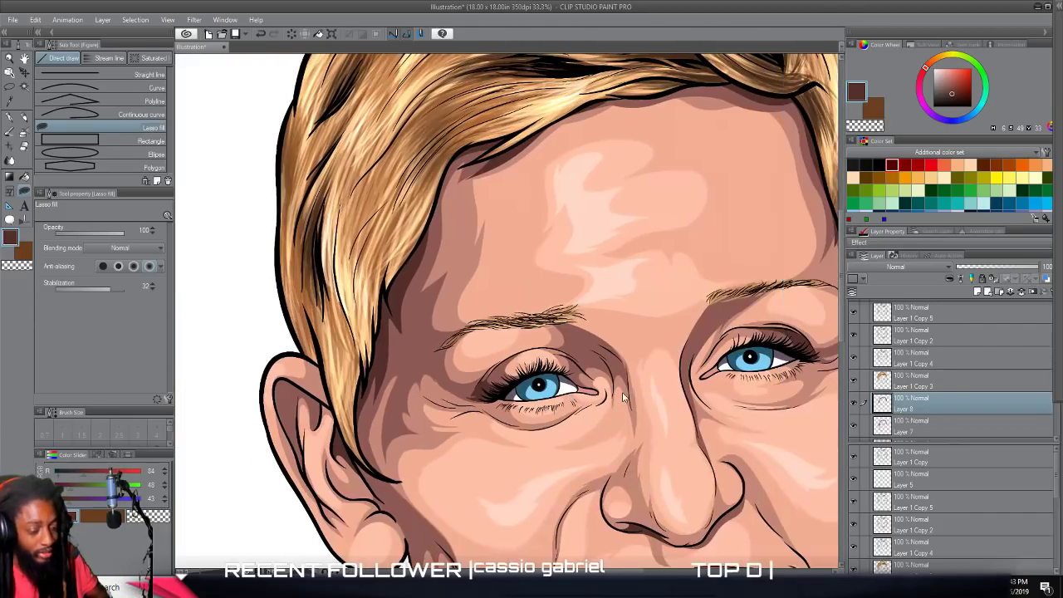
scroll(623, 398, "down", 1)
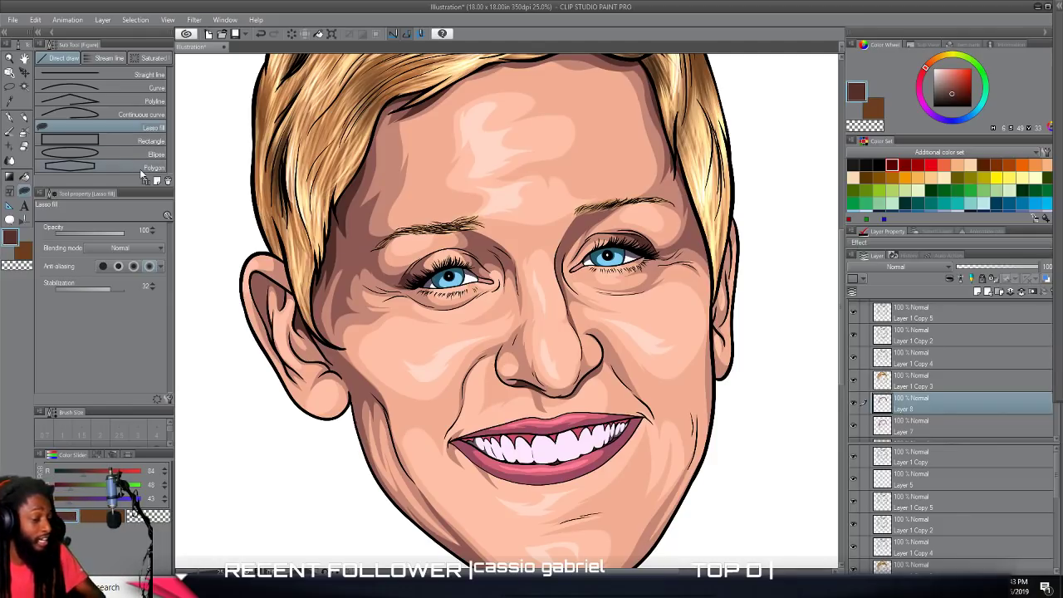
scroll(458, 344, "down", 2)
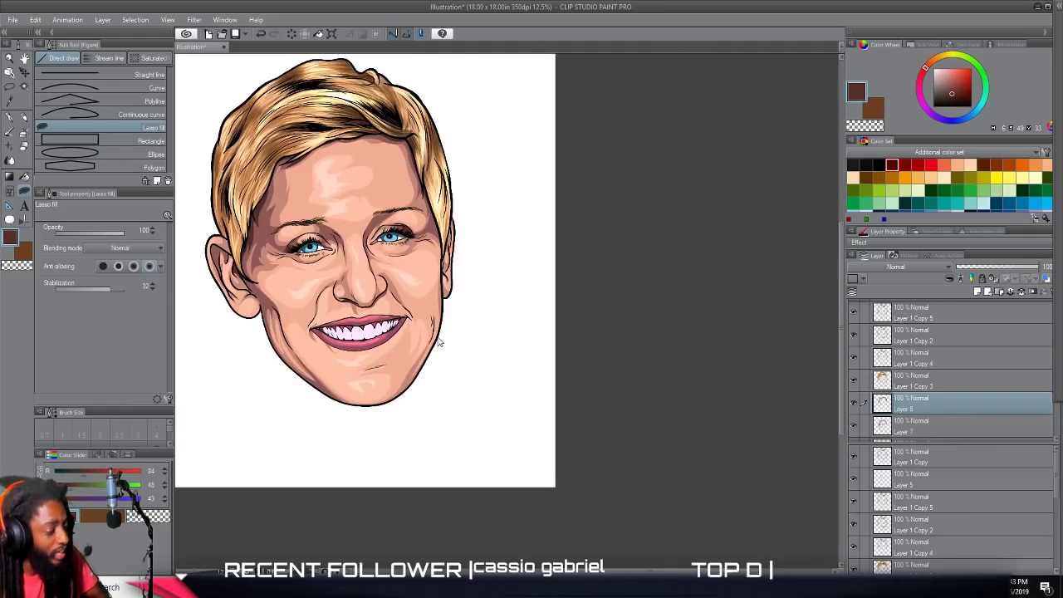
scroll(439, 341, "up", 6)
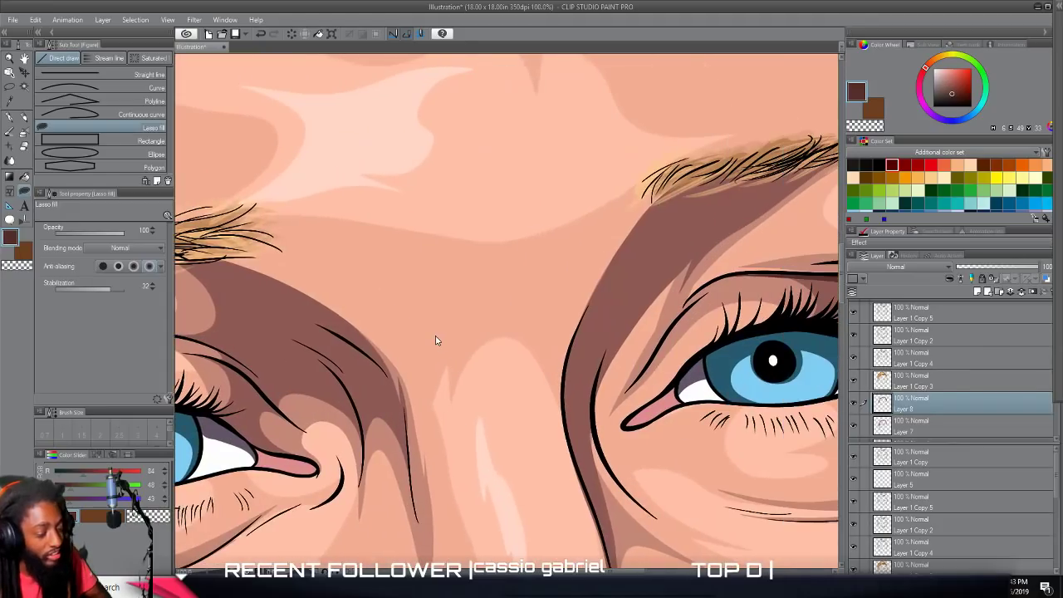
scroll(437, 338, "right", 3)
mouse_move(414, 464)
left_mouse_down()
mouse_move(398, 379)
mouse_move(428, 293)
left_mouse_up()
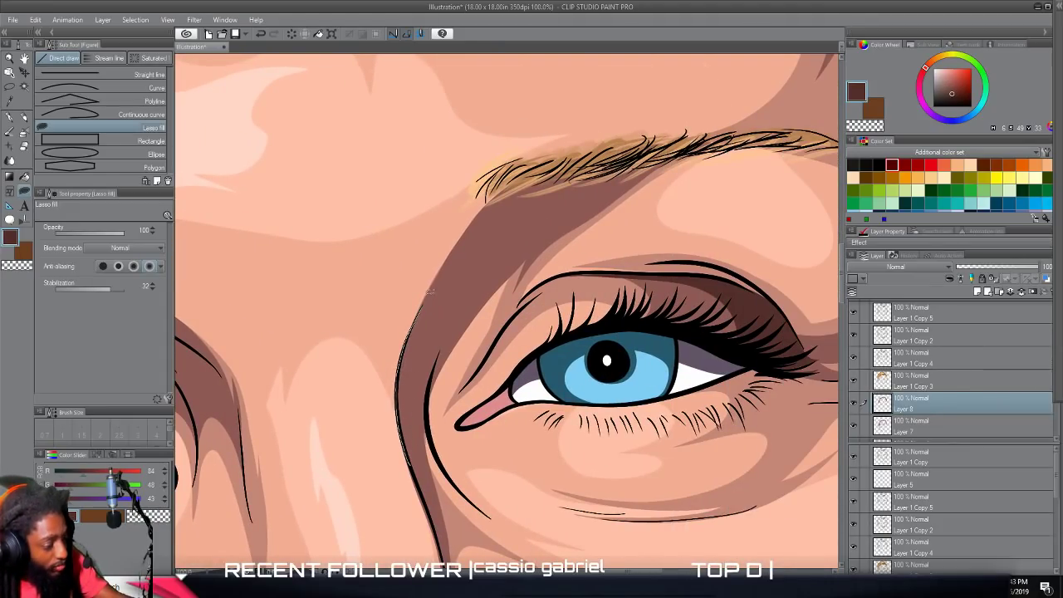
mouse_move(472, 223)
left_mouse_down()
mouse_move(489, 201)
mouse_move(435, 322)
mouse_move(433, 348)
mouse_move(459, 315)
mouse_move(434, 369)
mouse_move(428, 430)
mouse_move(423, 417)
mouse_move(418, 476)
left_mouse_up()
Check the whole portrait and hide the white Paper layer at the base of the layer stack.
scroll(595, 540, "down", 8)
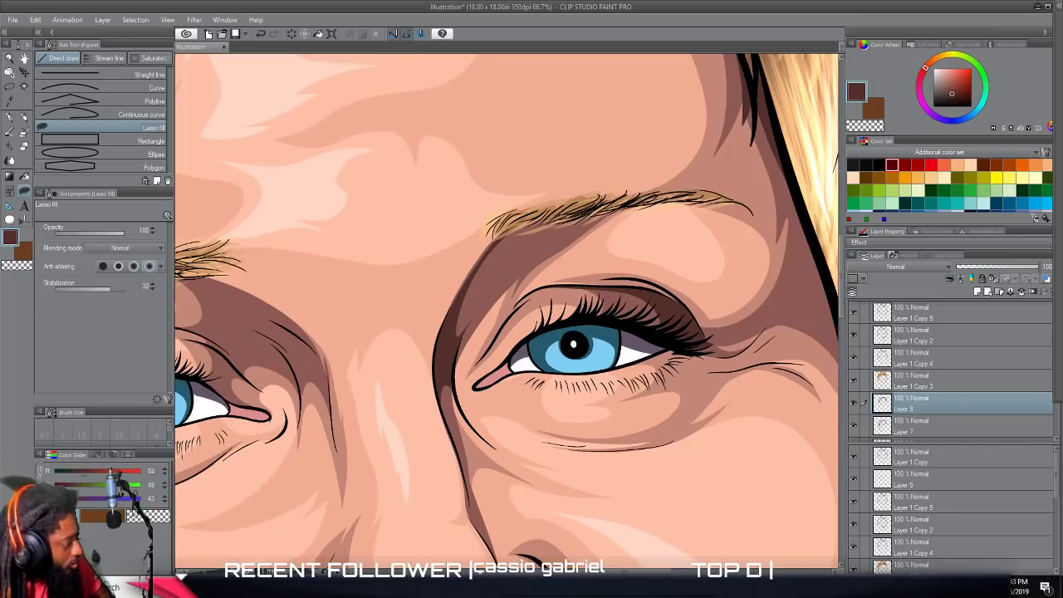
scroll(605, 525, "down", 2)
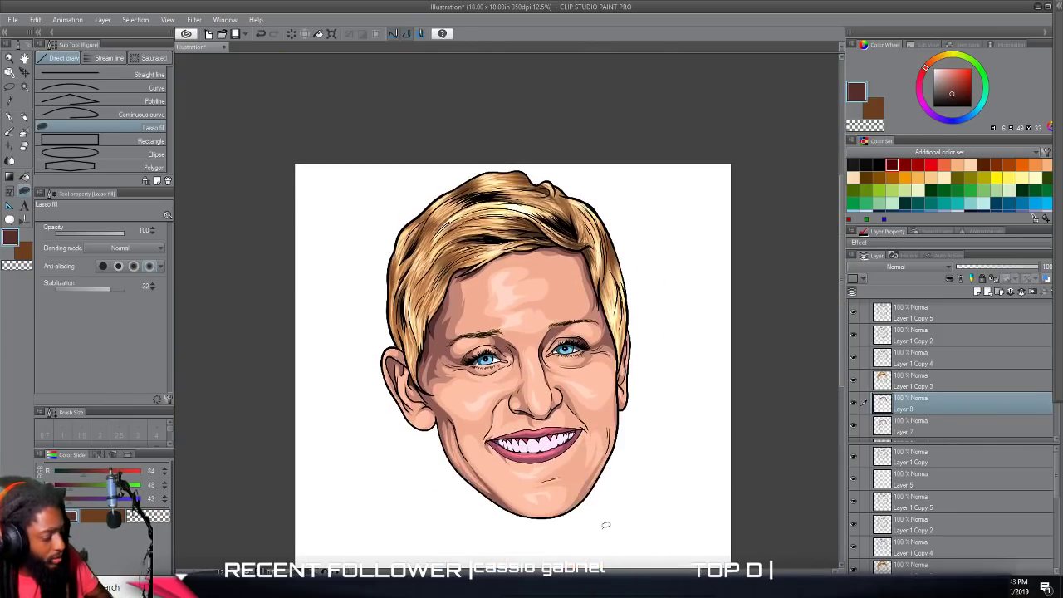
scroll(605, 525, "up", 4)
scroll(605, 527, "down", 3)
scroll(605, 527, "left", 1)
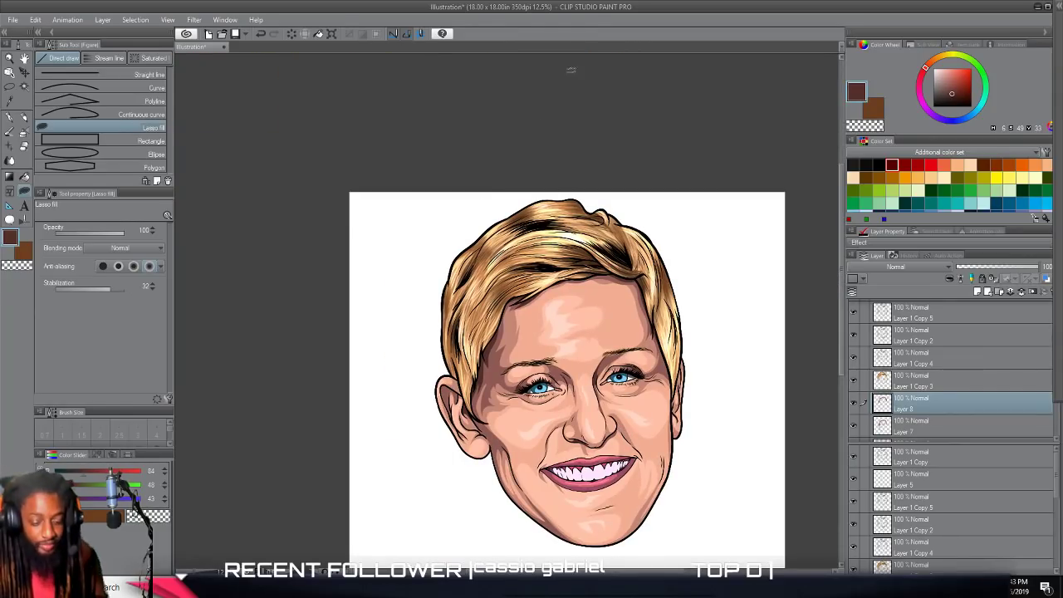
scroll(922, 480, "down", 5)
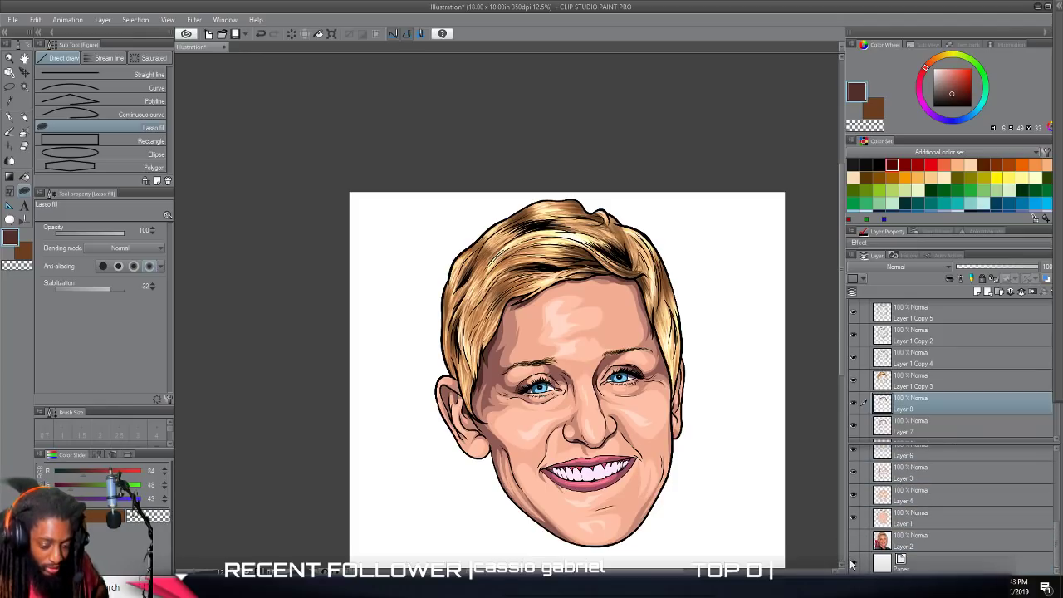
left_click(853, 566)
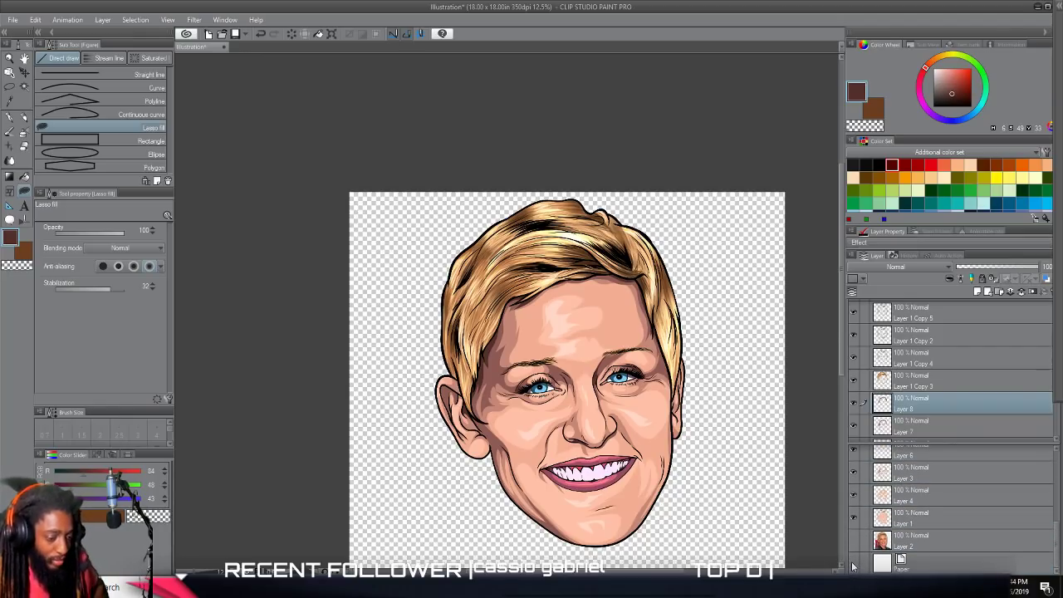
scroll(710, 305, "down", 2)
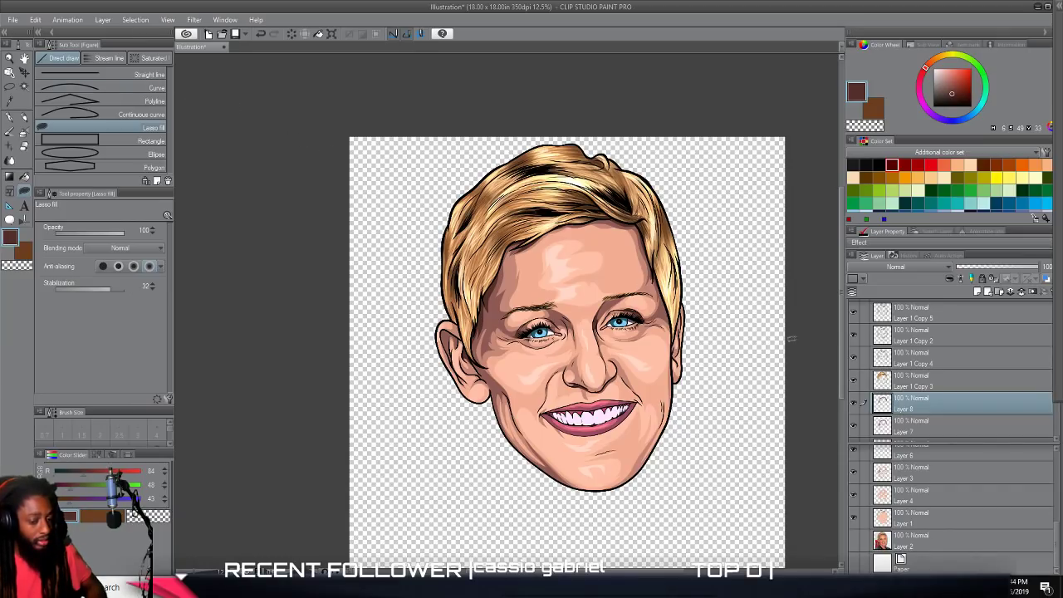
Save the illustration to the Desktop in PNG format under the file name "png ellen".
left_click(12, 19)
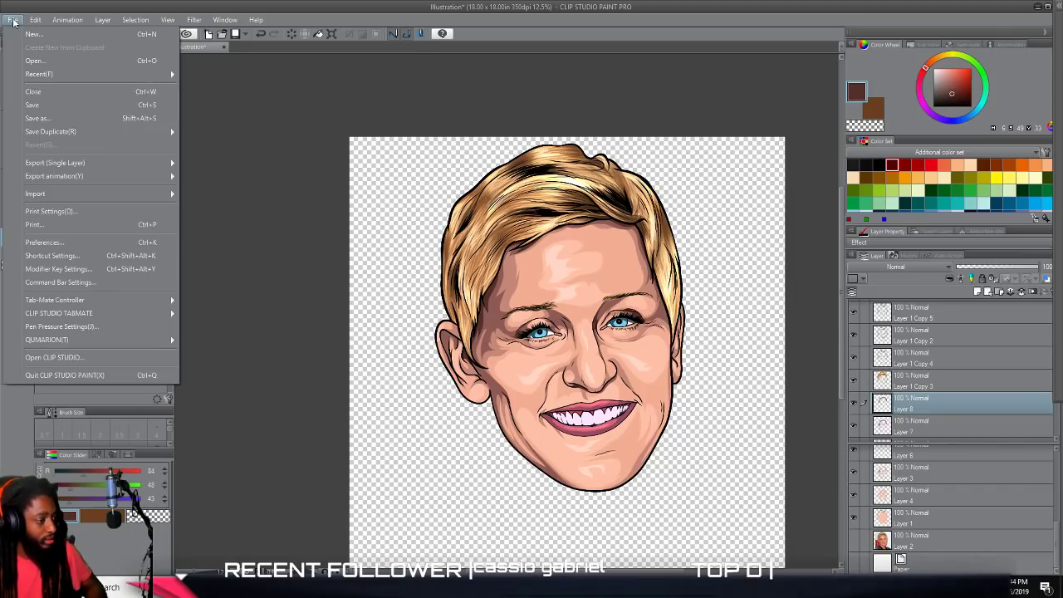
left_click(51, 123)
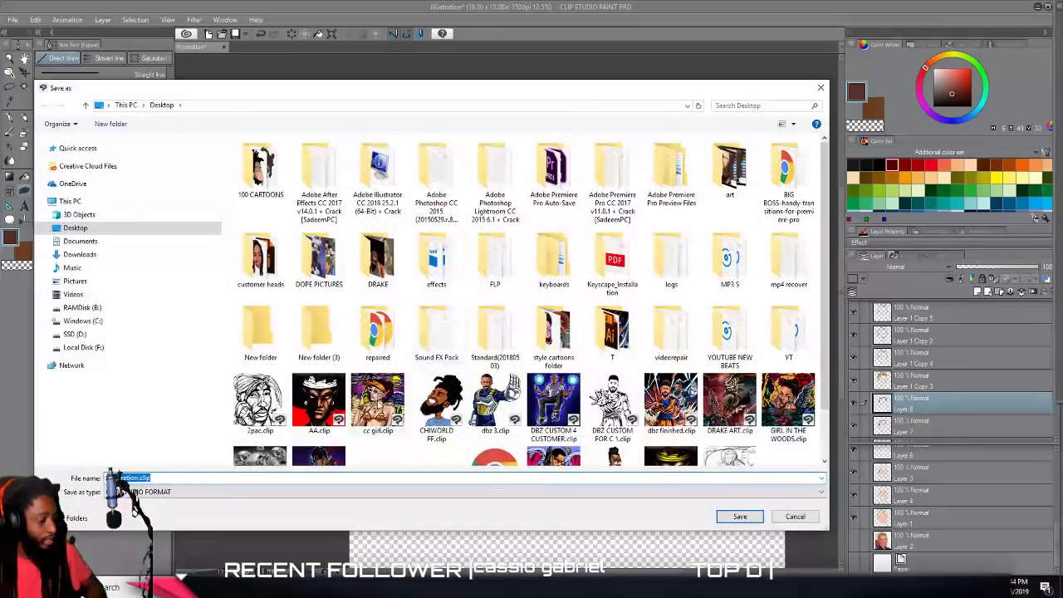
left_click(162, 492)
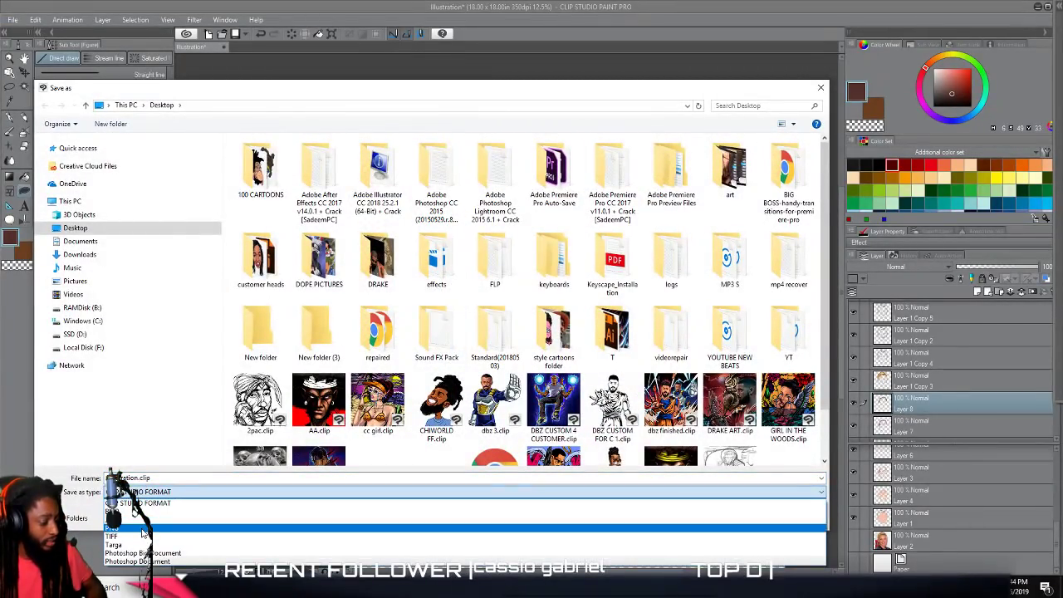
left_click(150, 516)
left_click(143, 479)
key("BackSpace")
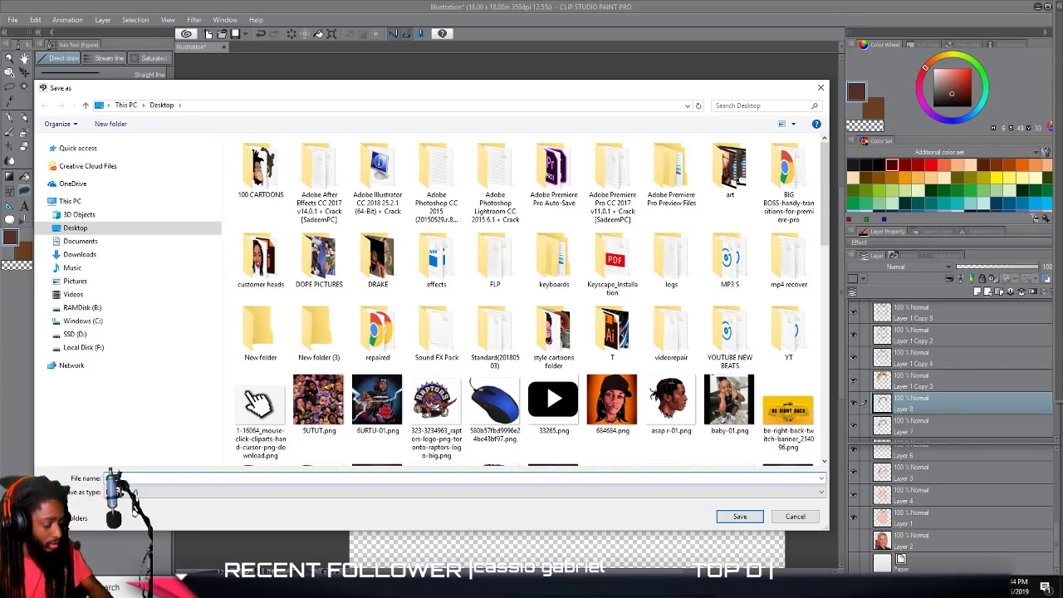
type("small")
key("Return")
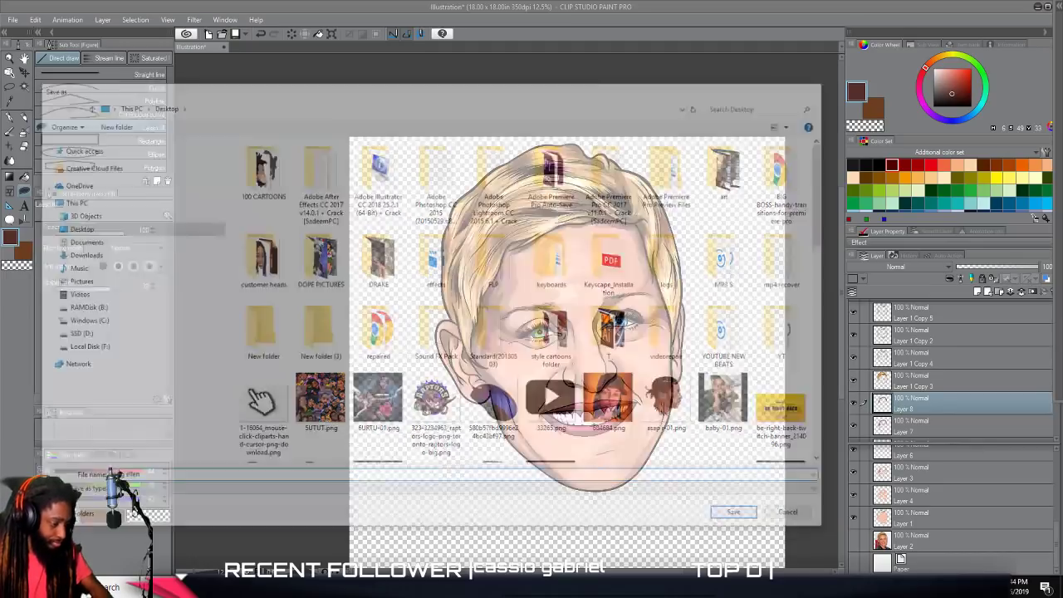
left_click(558, 218)
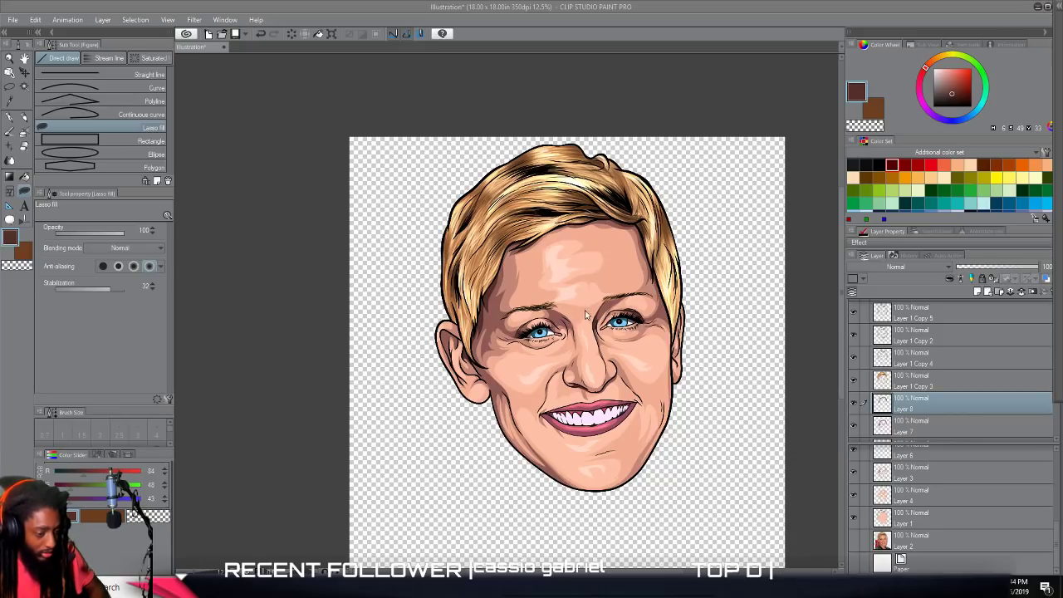
left_click(322, 587)
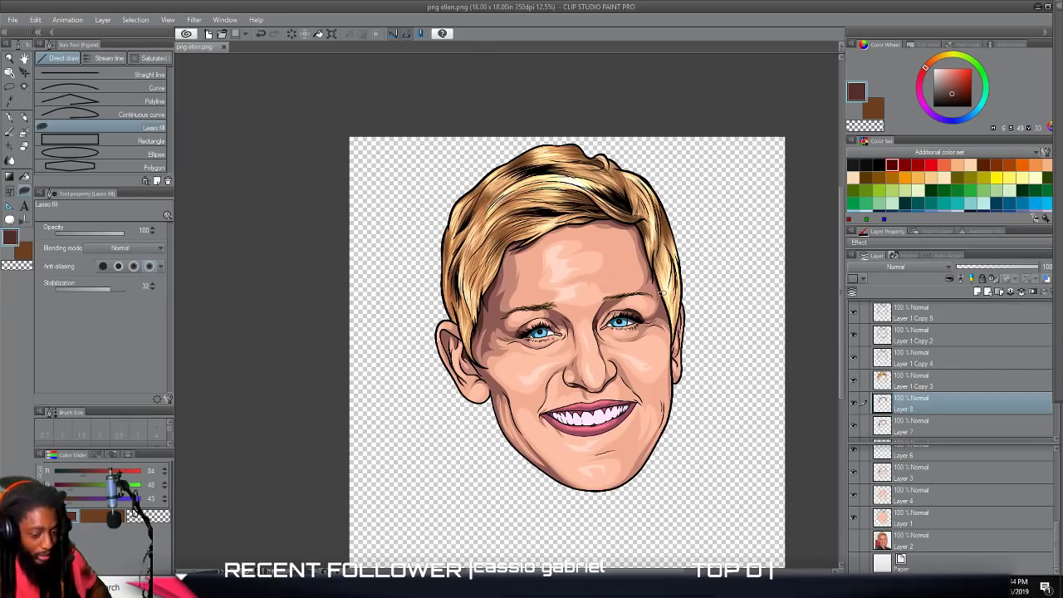
Merge all hair, line and skin layers from Layer 5 down to Layer 1 into one, leaving Layer 1 Copy and the reference photo separate.
scroll(861, 401, "down", 2)
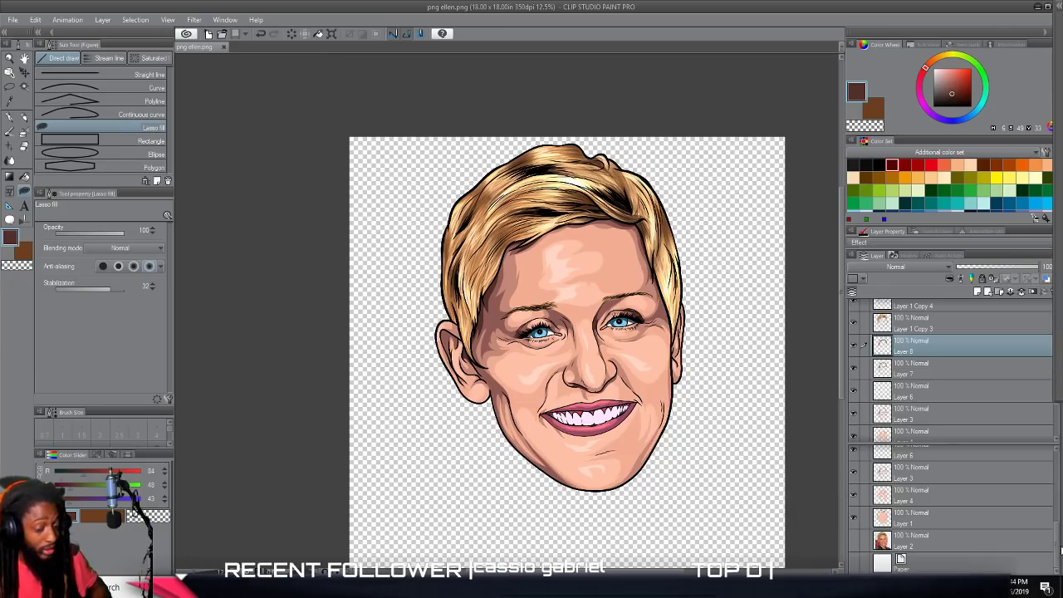
scroll(980, 452, "up", 3)
scroll(951, 381, "up", 4)
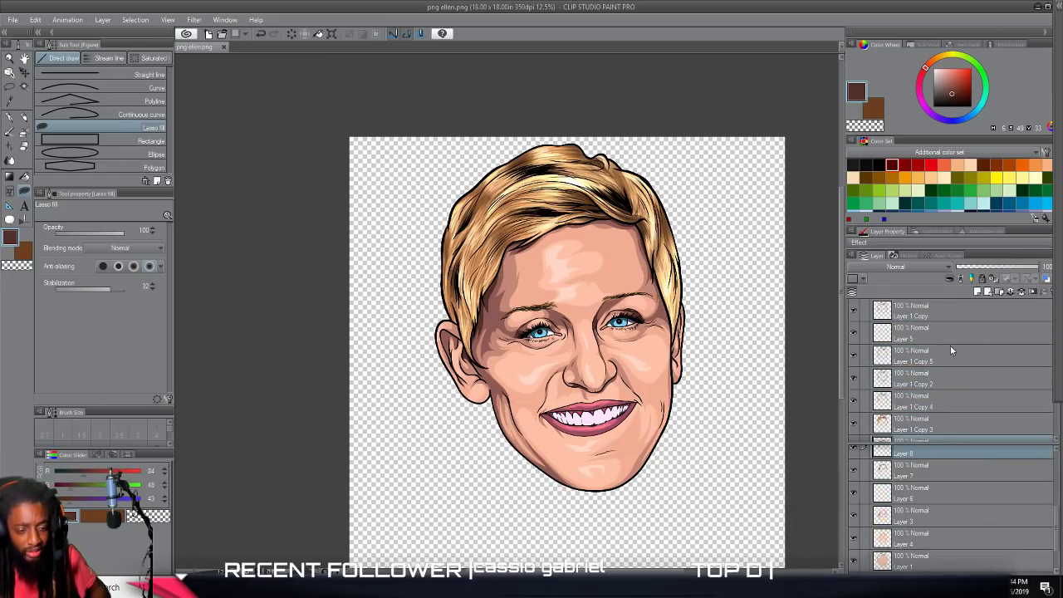
left_click(1018, 306)
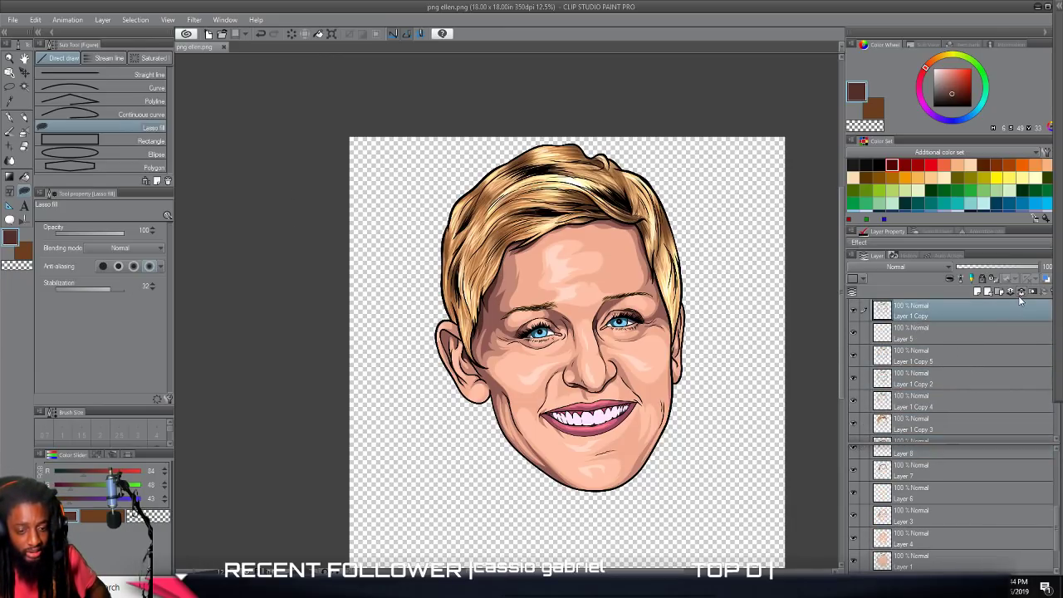
left_click(944, 332)
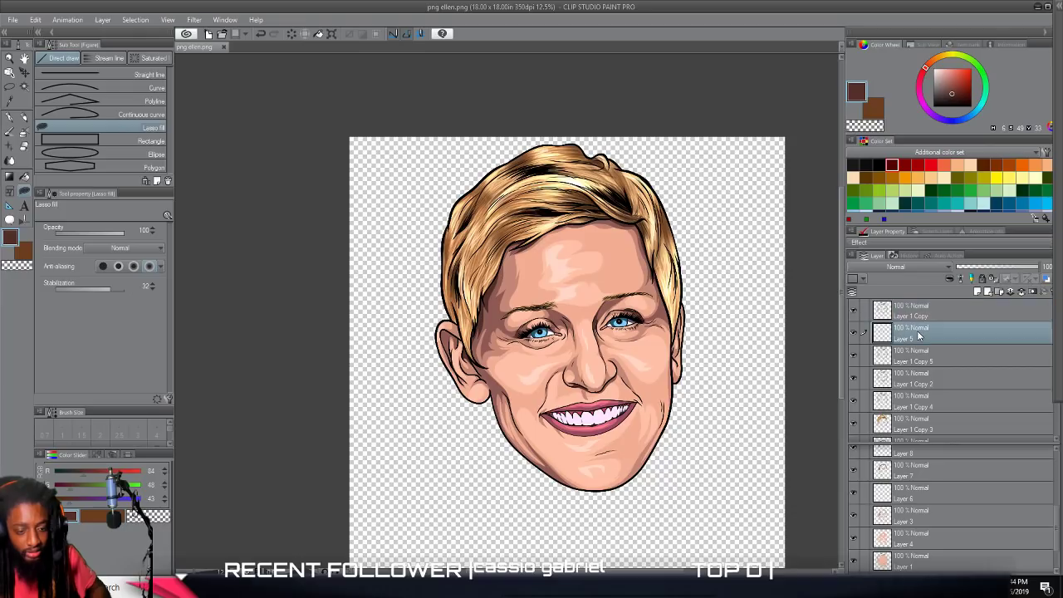
left_click(1020, 293)
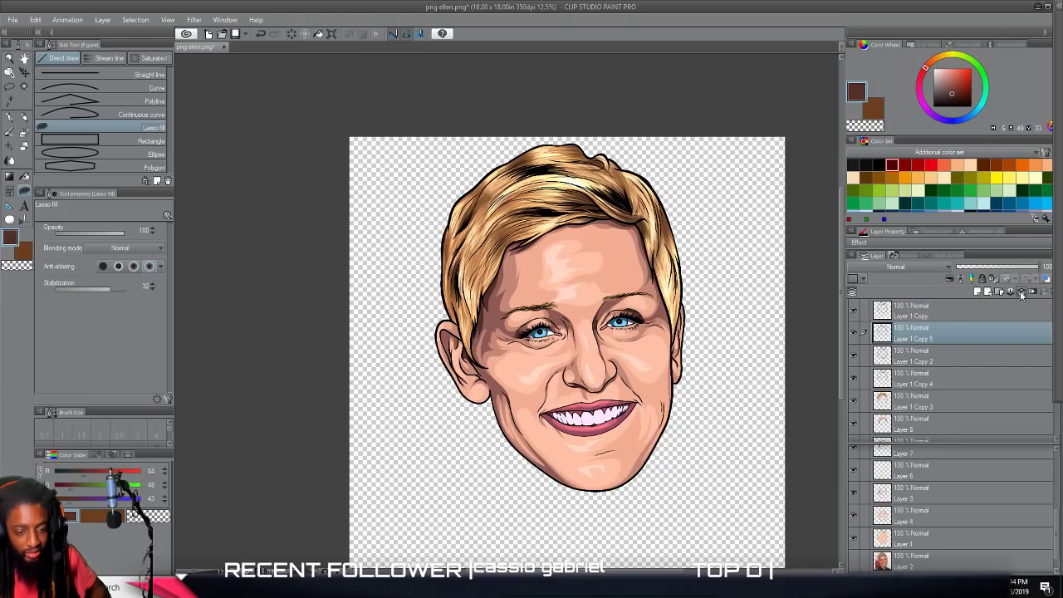
left_click(1021, 294)
left_click(1022, 293)
left_click(1022, 294)
left_click(1022, 293)
left_click(1022, 294)
left_click(1021, 293)
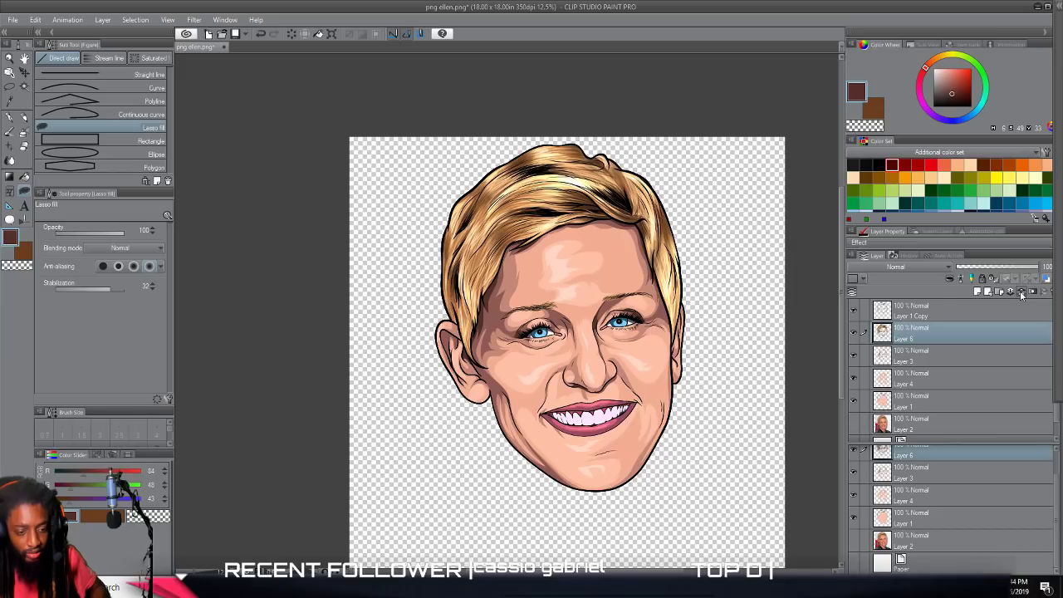
left_click(1022, 293)
left_click(1022, 293)
left_click(1022, 294)
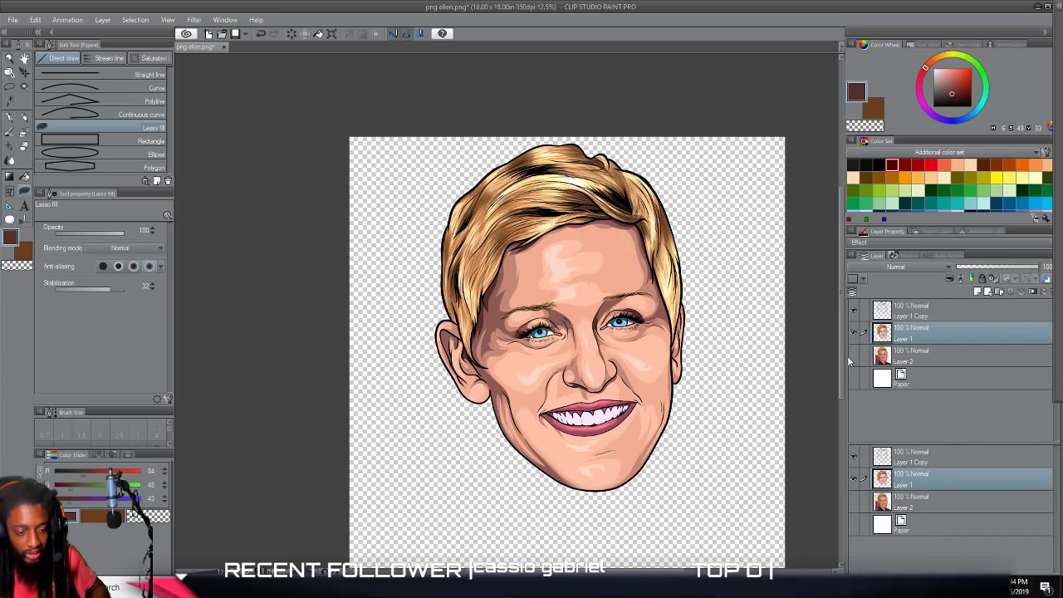
Add a raster layer between the reference photo and the Paper layer and fill the whole canvas on it with teal.
left_click(986, 292)
left_click_drag(907, 362, 909, 386)
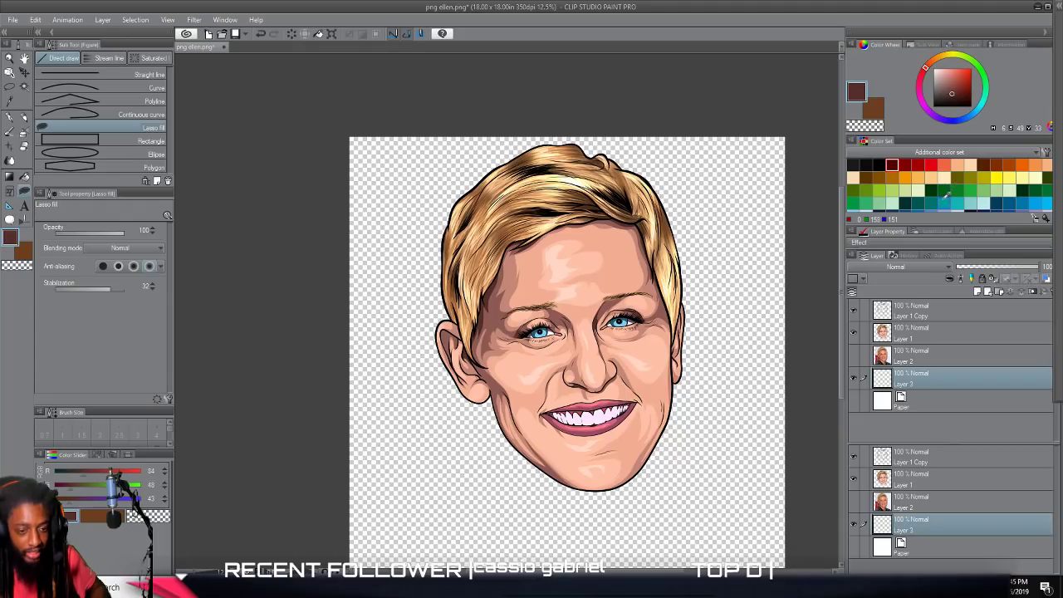
left_click(945, 204)
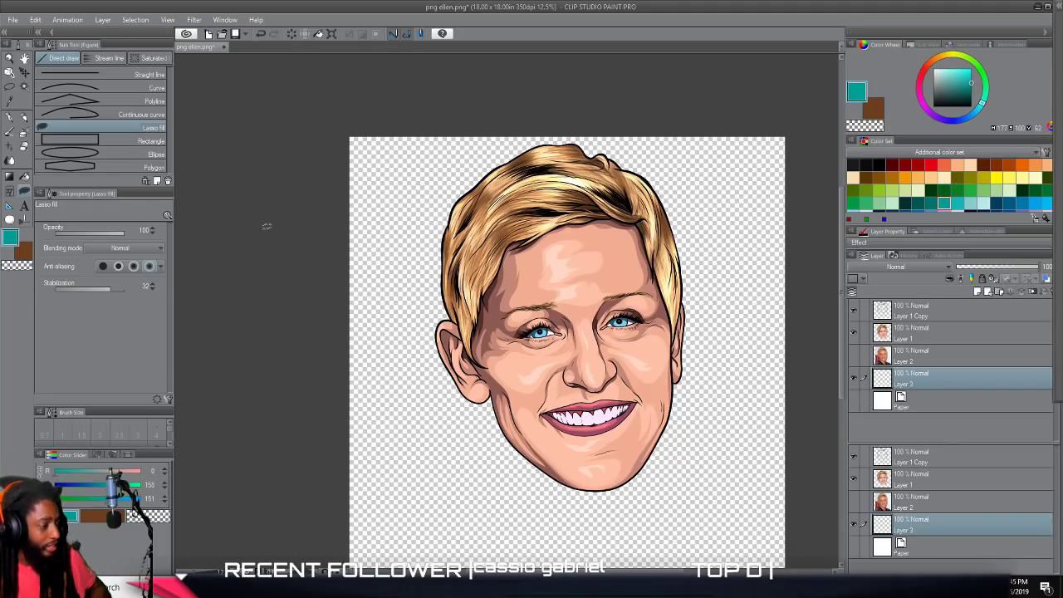
scroll(123, 249, "down", 1)
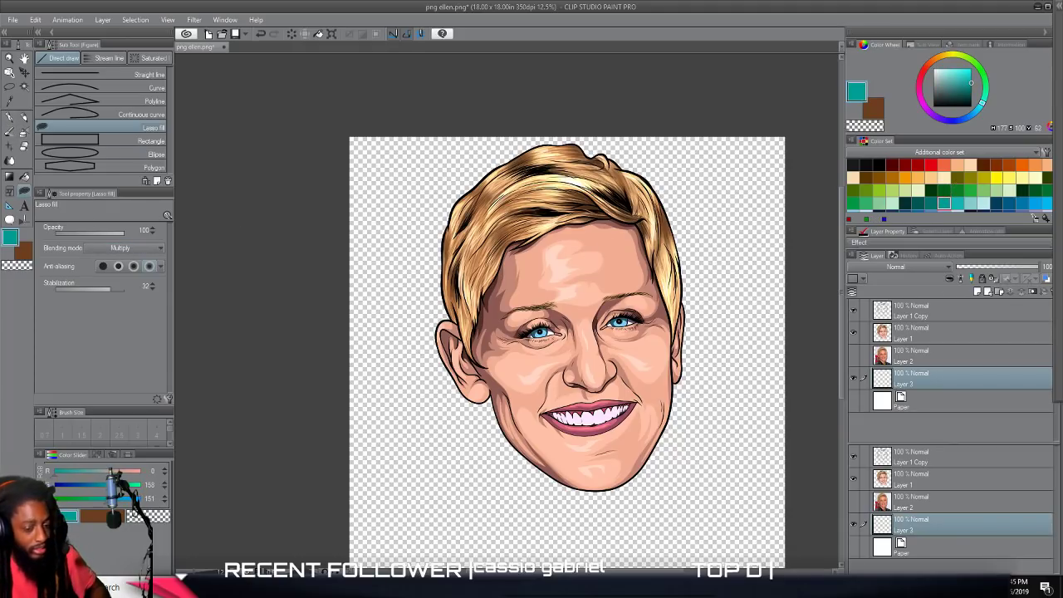
scroll(590, 330, "down", 1)
mouse_move(322, 464)
left_mouse_down()
mouse_move(353, 541)
mouse_move(754, 550)
mouse_move(826, 492)
mouse_move(826, 121)
mouse_move(812, 67)
mouse_move(731, 52)
mouse_move(353, 56)
mouse_move(294, 158)
mouse_move(316, 369)
mouse_move(364, 505)
left_mouse_up()
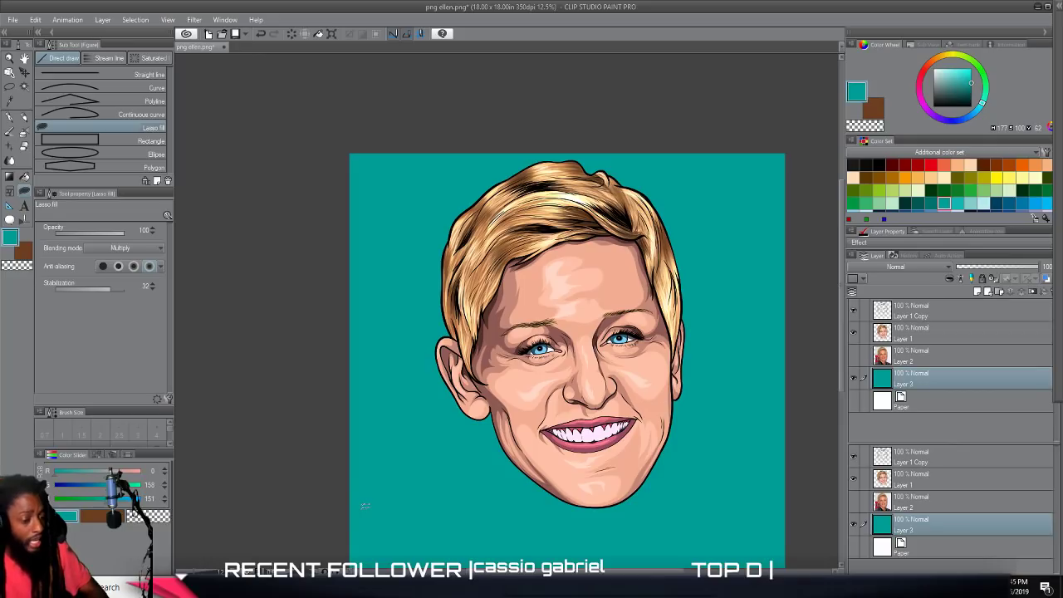
scroll(708, 490, "down", 1)
scroll(713, 468, "up", 1)
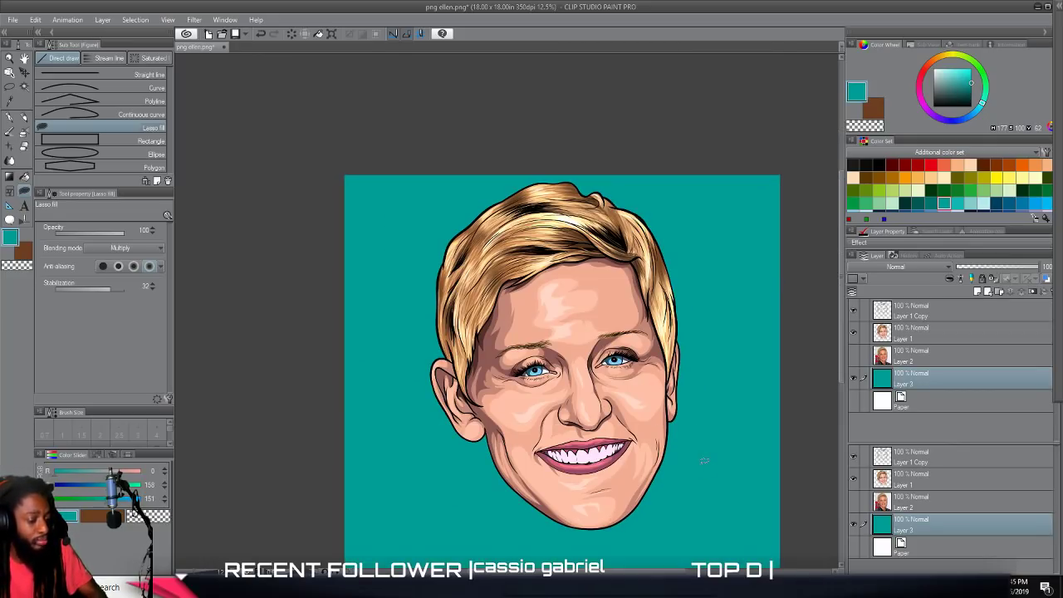
scroll(704, 462, "down", 1)
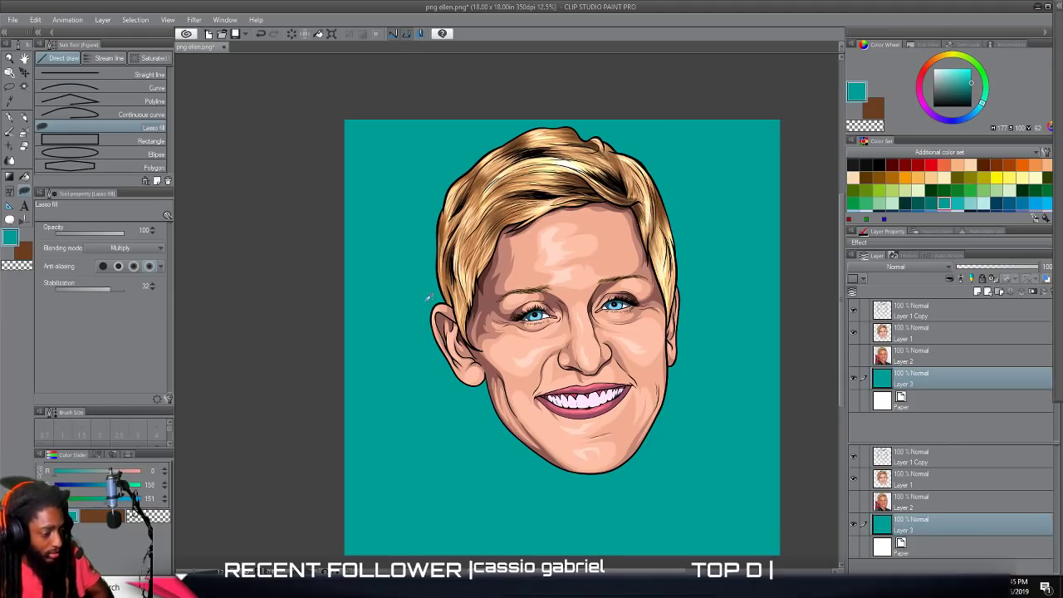
Airbrush dark navy (H 204, S 100, V 17) along the teal background's edges with the Shadow airbrush at size 2000.
double_click(15, 243)
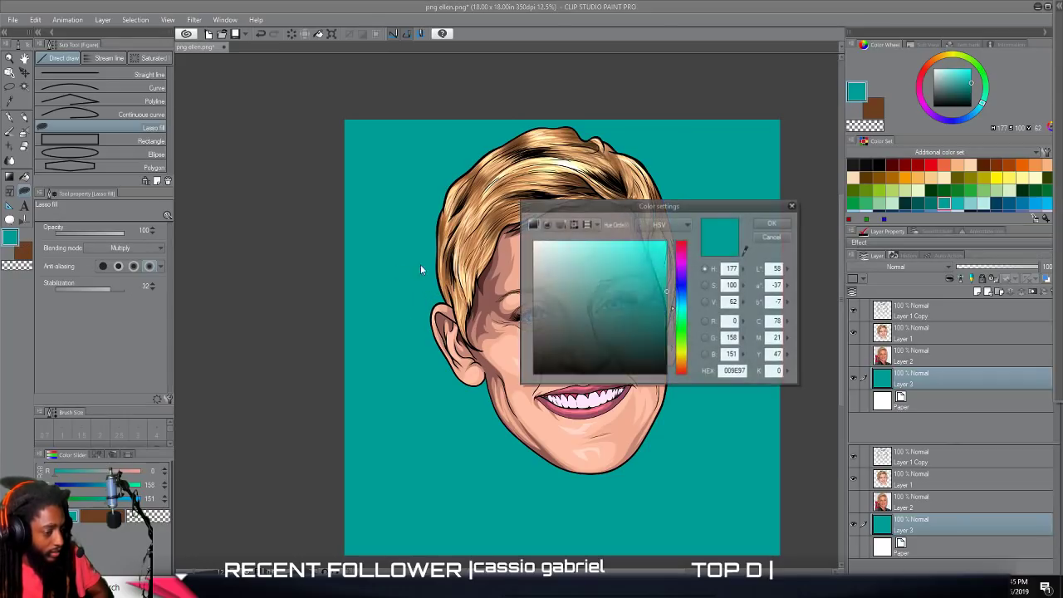
mouse_move(671, 289)
left_mouse_down()
mouse_move(668, 349)
mouse_move(681, 298)
left_mouse_up()
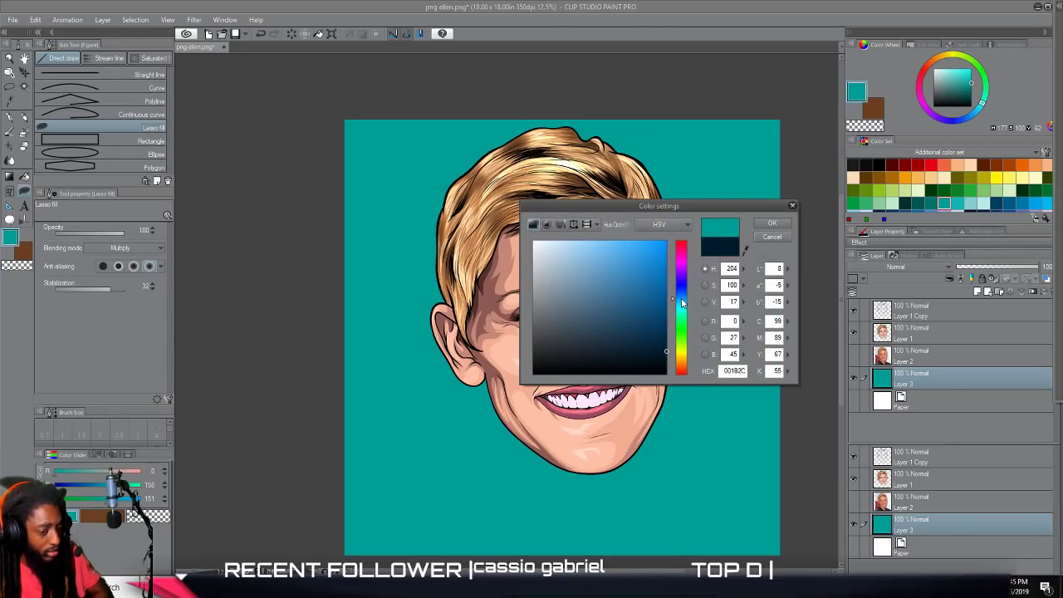
left_click(771, 224)
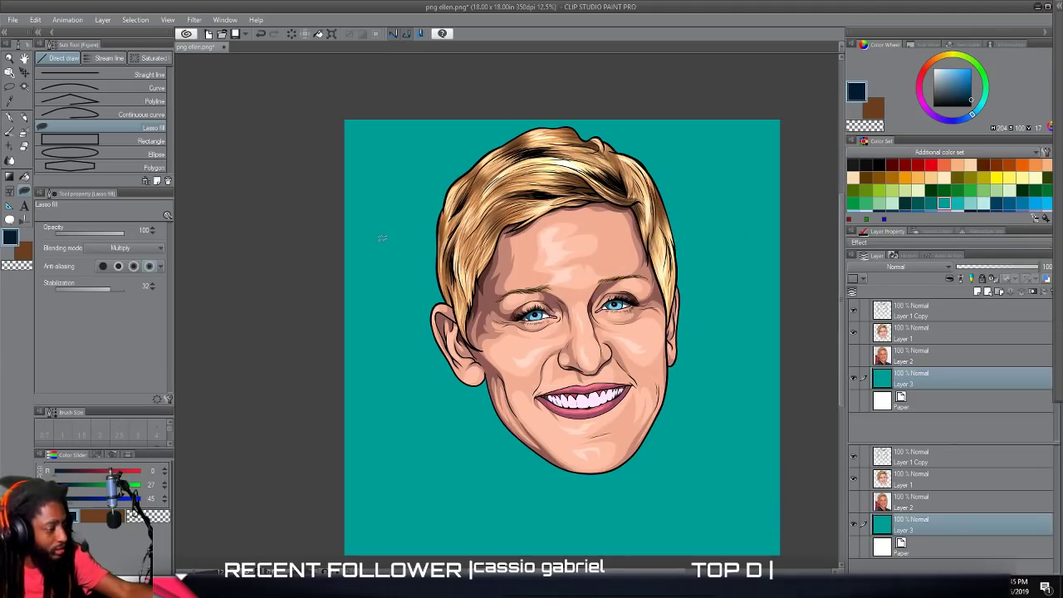
left_click(24, 131)
left_click_drag(123, 228, 137, 229)
mouse_move(756, 529)
left_mouse_down()
mouse_move(435, 533)
mouse_move(312, 389)
mouse_move(323, 192)
mouse_move(466, 52)
mouse_move(699, 95)
mouse_move(811, 340)
mouse_move(701, 529)
mouse_move(486, 537)
mouse_move(325, 380)
mouse_move(359, 191)
mouse_move(527, 85)
mouse_move(695, 145)
mouse_move(755, 341)
mouse_move(656, 500)
mouse_move(493, 509)
mouse_move(375, 384)
mouse_move(377, 200)
mouse_move(458, 93)
mouse_move(622, 89)
mouse_move(738, 234)
mouse_move(705, 427)
mouse_move(551, 509)
mouse_move(415, 455)
mouse_move(357, 266)
mouse_move(467, 109)
mouse_move(631, 95)
mouse_move(763, 250)
mouse_move(774, 476)
mouse_move(789, 552)
left_mouse_up()
left_click(794, 572)
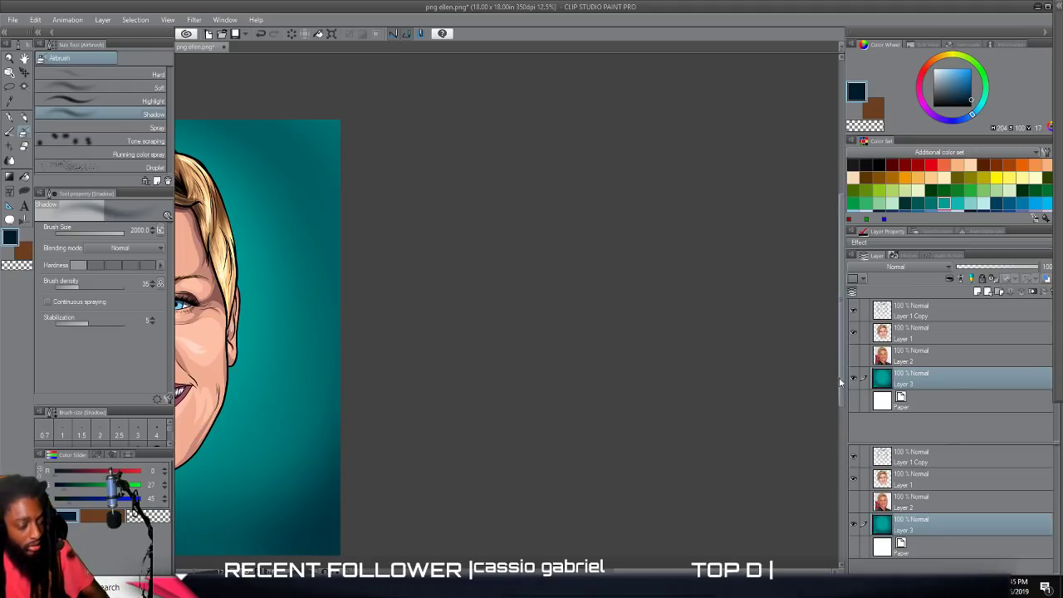
Darken the background's corners and edges further with the navy airbrush, keeping a teal glow around the head.
key("ctrl+minus")
scroll(700, 353, "left", 4)
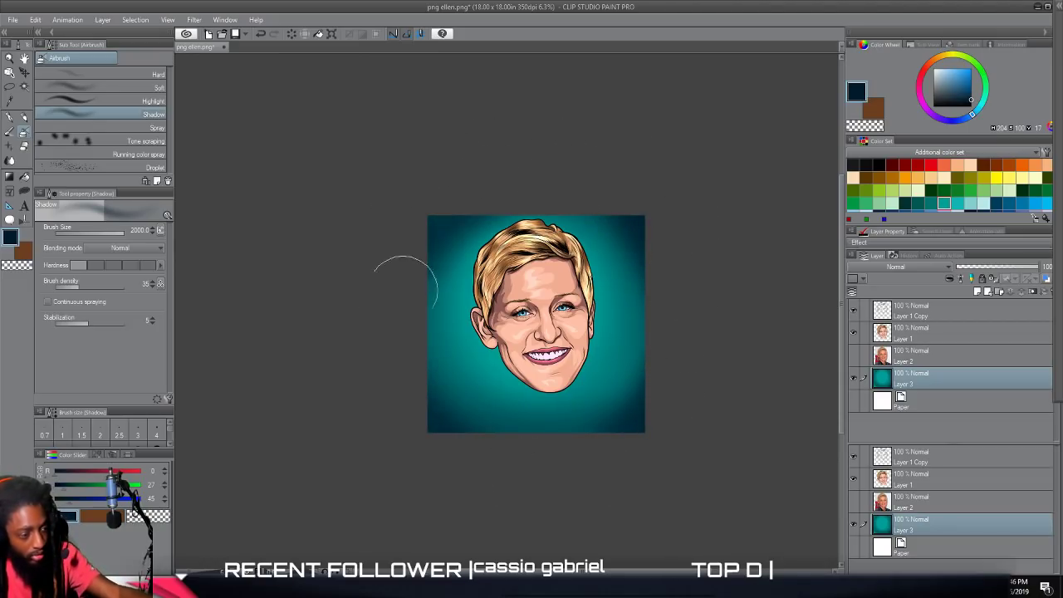
mouse_move(438, 244)
left_mouse_down()
mouse_move(458, 380)
mouse_move(619, 248)
mouse_move(438, 236)
left_mouse_up()
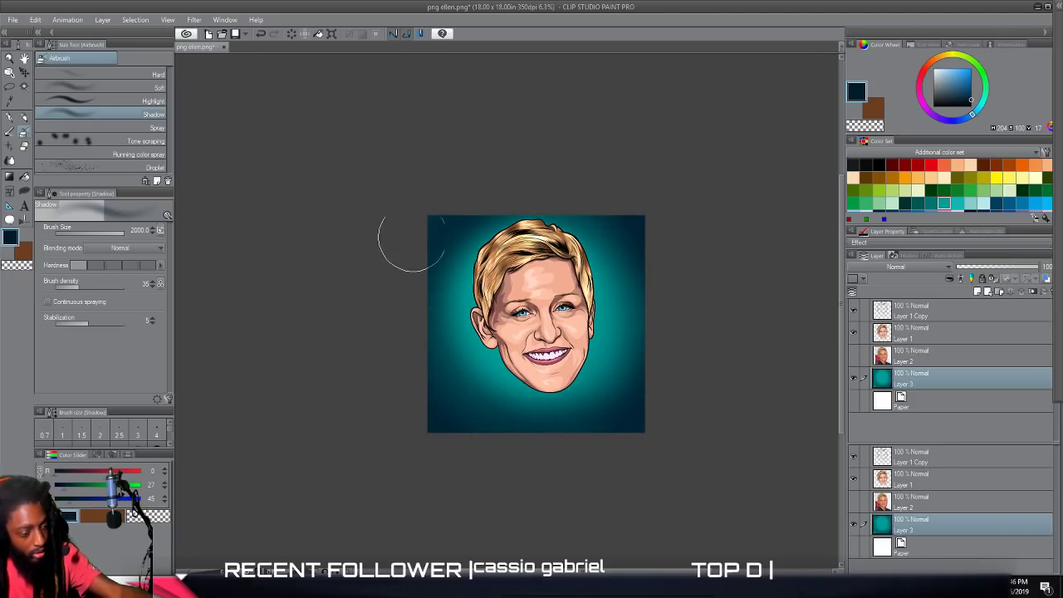
scroll(664, 512, "up", 2)
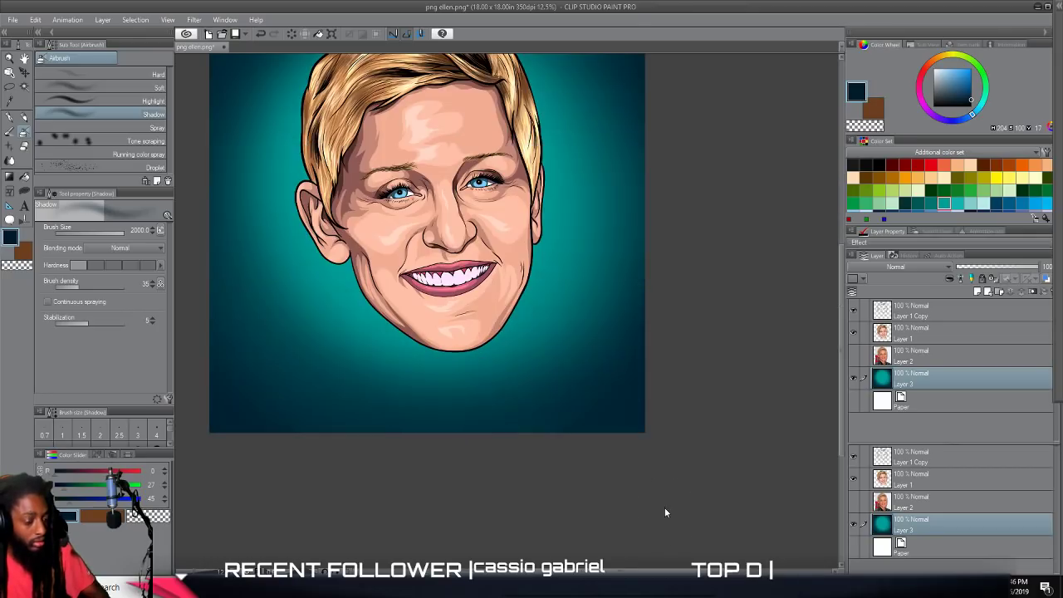
scroll(665, 508, "up", 2)
scroll(665, 517, "down", 2)
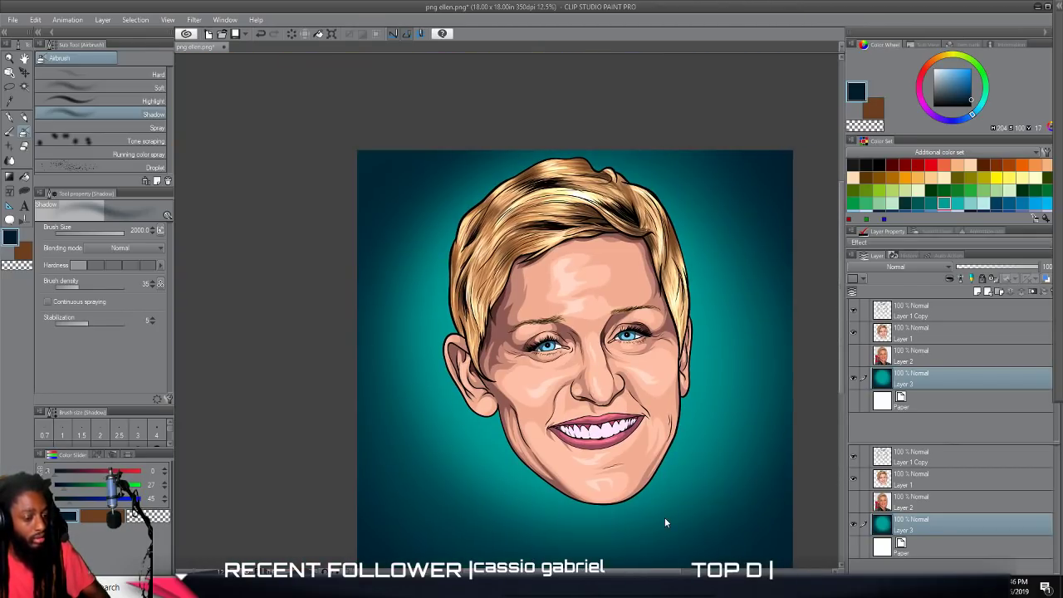
scroll(665, 518, "right", 1)
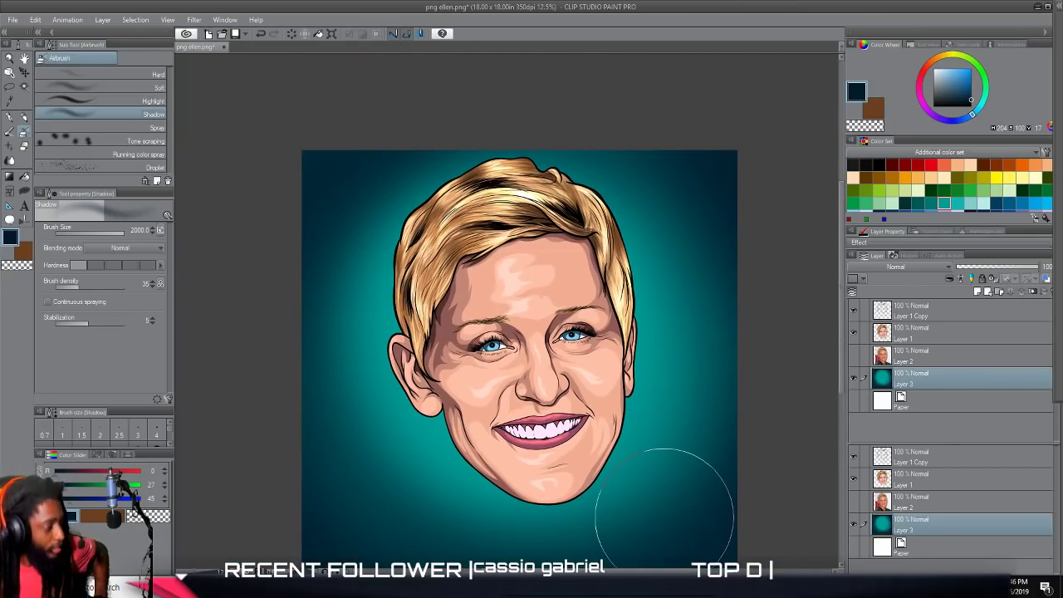